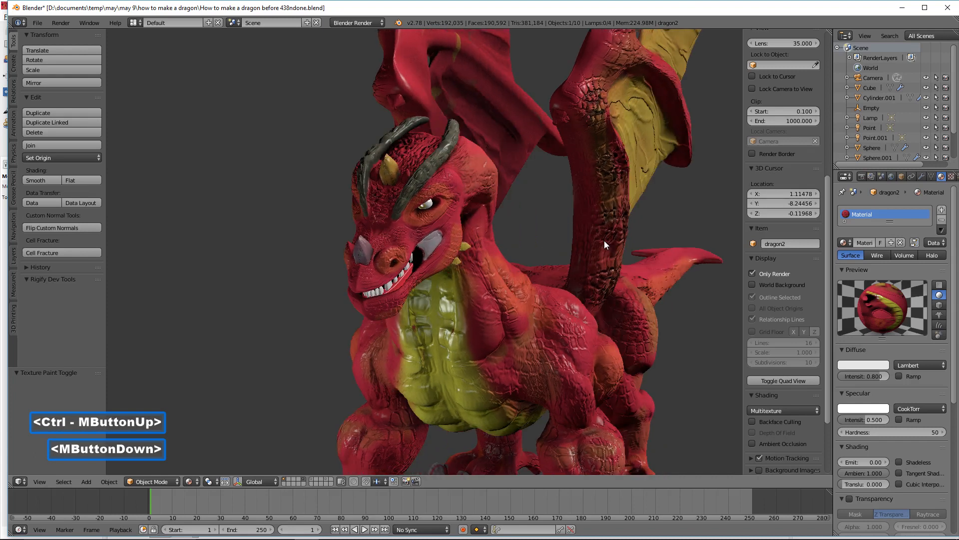
pyautogui.moveTo(636, 261); pyautogui.dragTo(644, 330, button='middle')
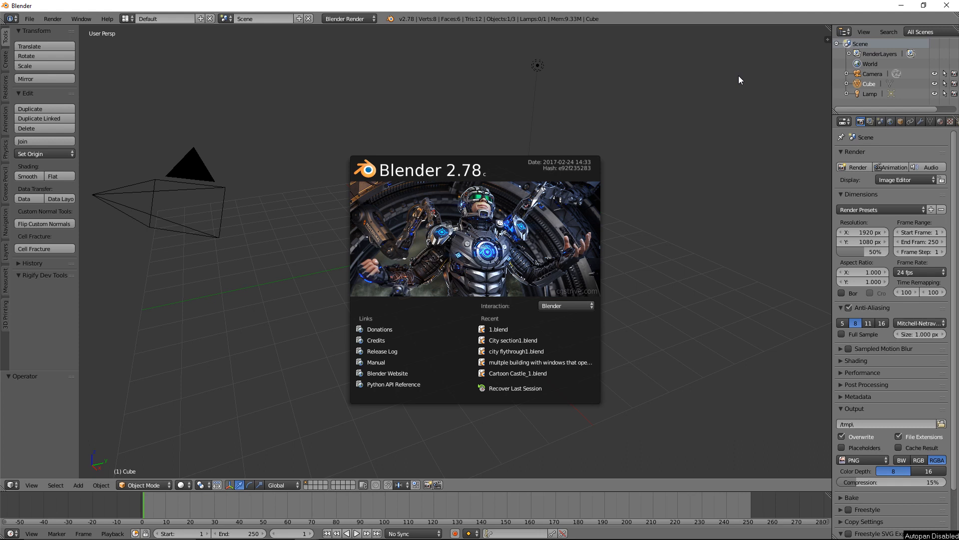
# Restore the maximized window to a smaller size and dismiss the splash screen
pyautogui.doubleClick(711, 7)
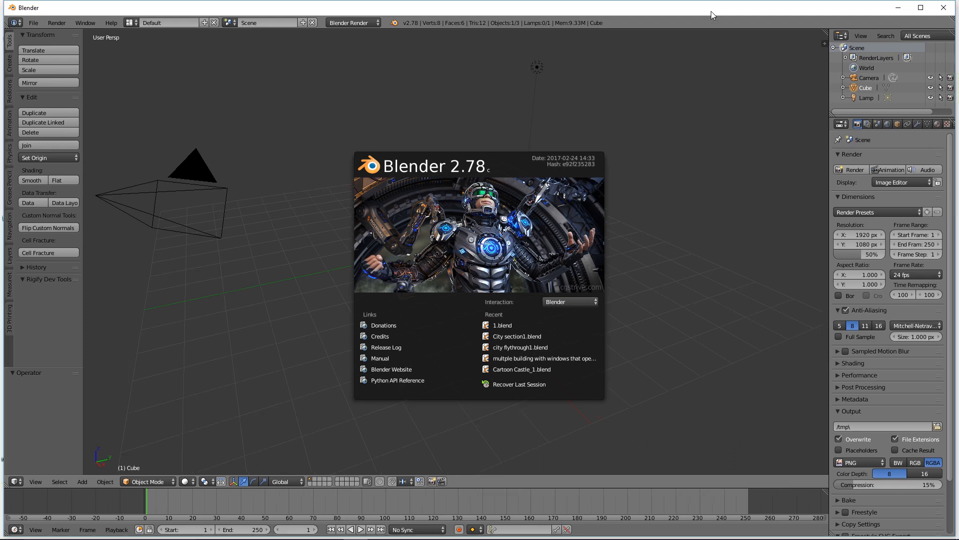
pyautogui.click(736, 103)
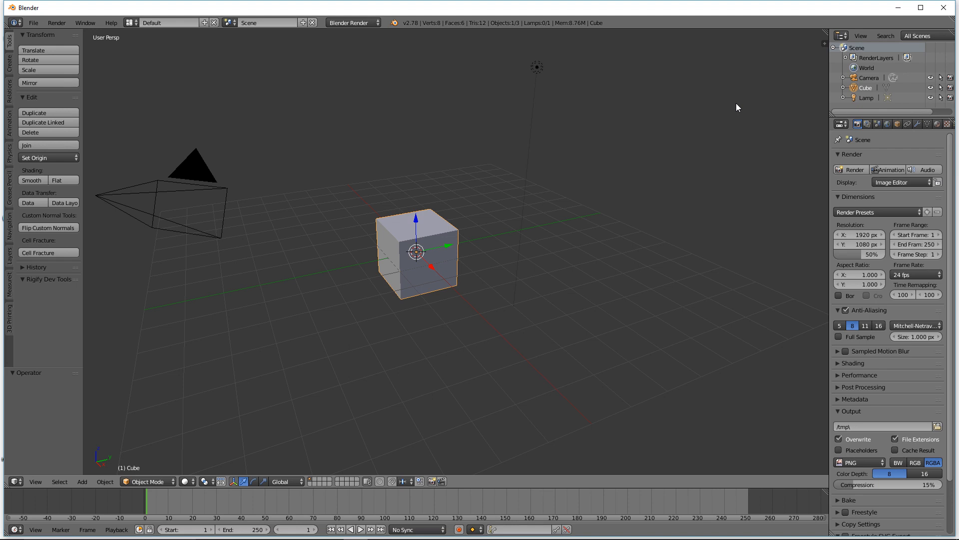
# Review the Input settings and the list of enabled add-ons in the User Preferences, and close the preferences
pyautogui.click(36, 23)
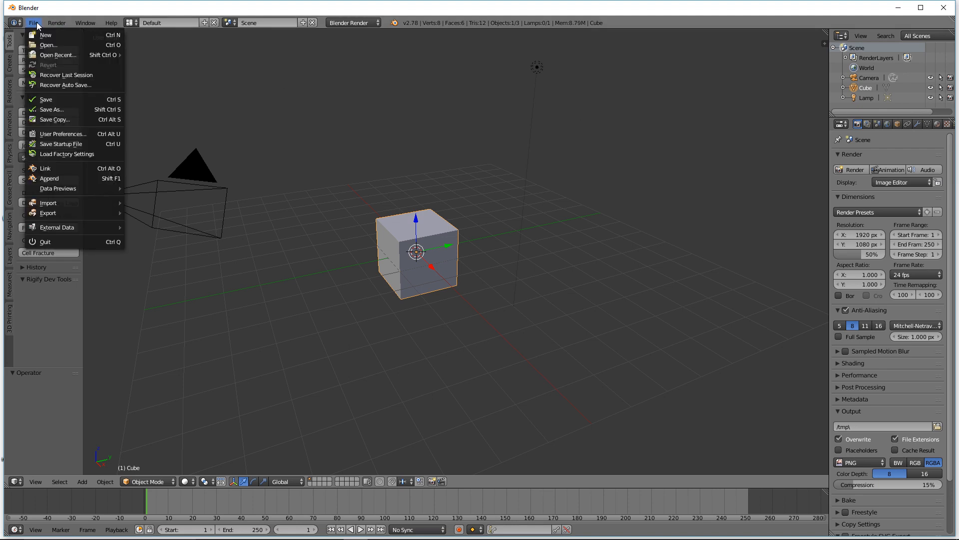
pyautogui.click(76, 133)
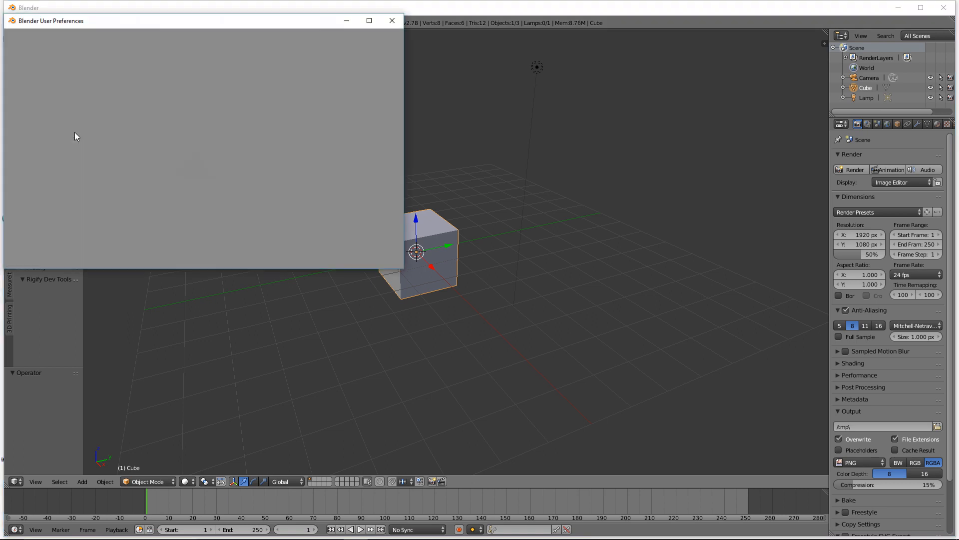
pyautogui.click(151, 36)
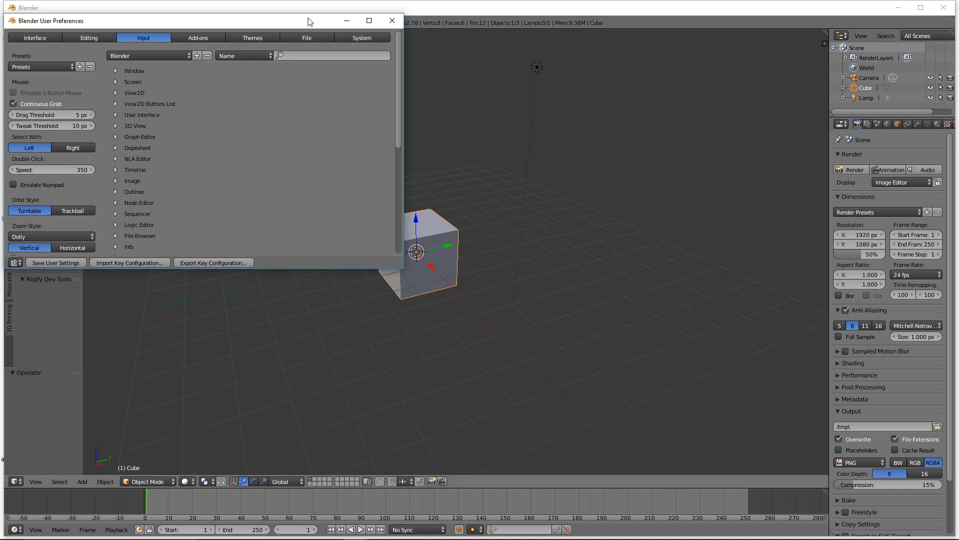
pyautogui.click(212, 38)
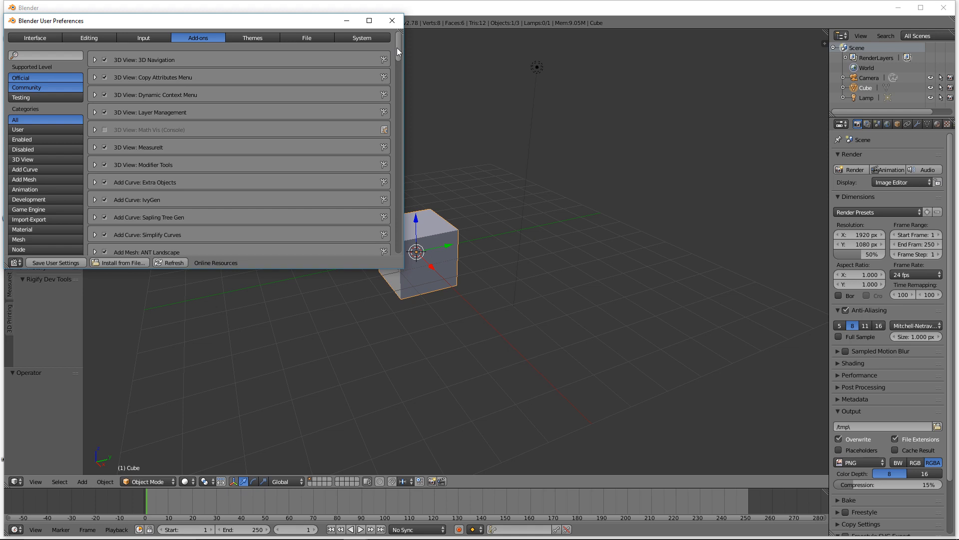
pyautogui.moveTo(398, 44); pyautogui.dragTo(399, 189)
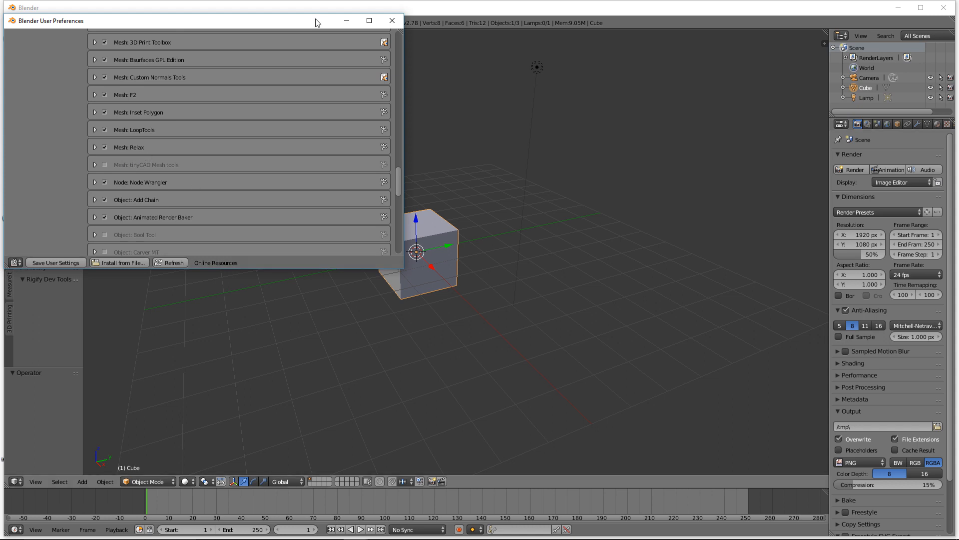
pyautogui.moveTo(400, 173); pyautogui.dragTo(397, 208)
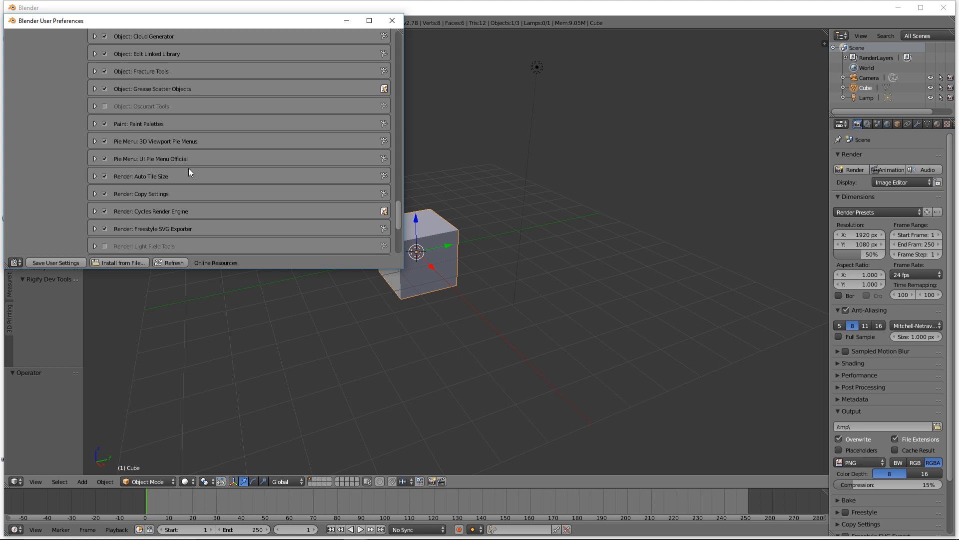
pyautogui.click(392, 21)
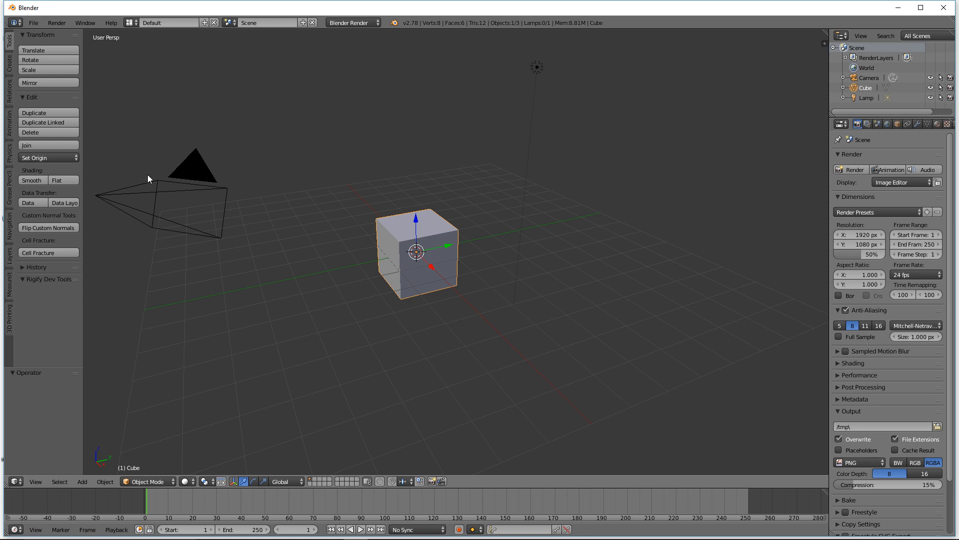
# Use the Navigation tools to view the cube from the front, back, left, right, top and bottom, and from a free angle
pyautogui.click(9, 226)
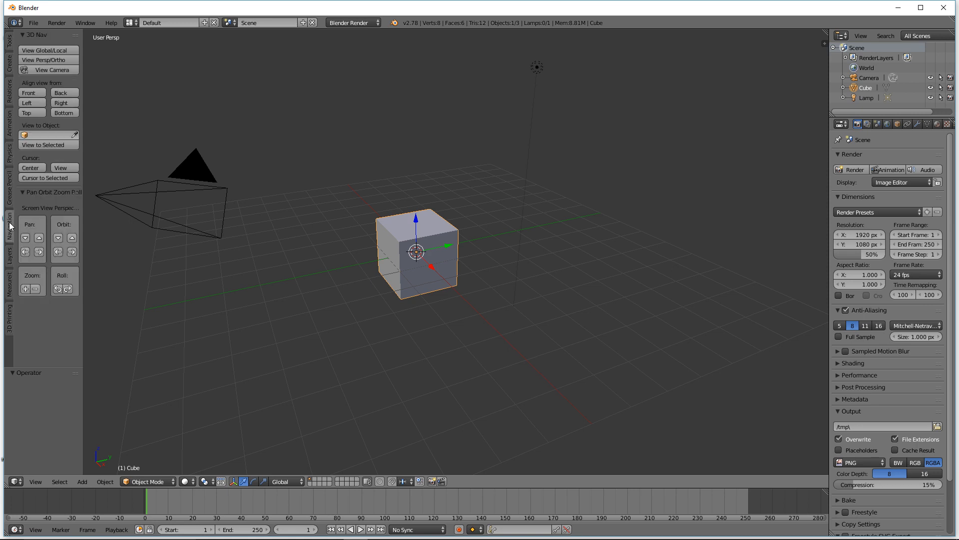
pyautogui.click(38, 92)
pyautogui.click(56, 94)
pyautogui.click(36, 101)
pyautogui.click(55, 104)
pyautogui.click(41, 112)
pyautogui.click(63, 111)
pyautogui.click(34, 92)
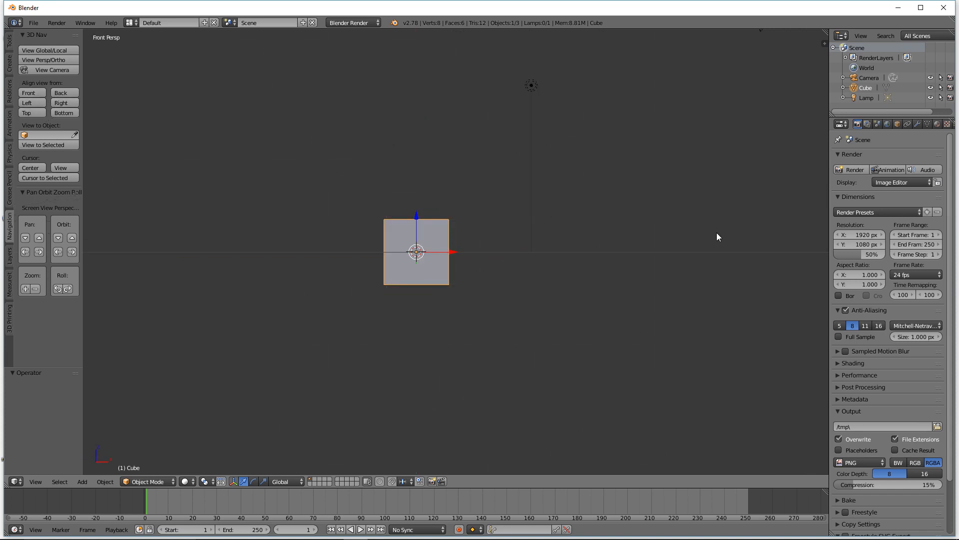
pyautogui.moveTo(624, 161); pyautogui.dragTo(625, 226, button='middle')
pyautogui.scroll(3, 624, 226)
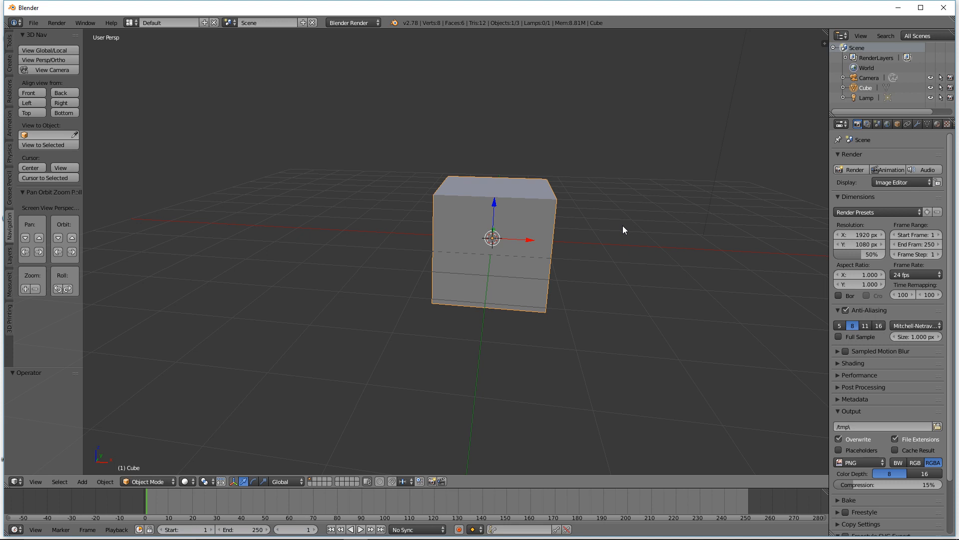
pyautogui.scroll(-5, 622, 226)
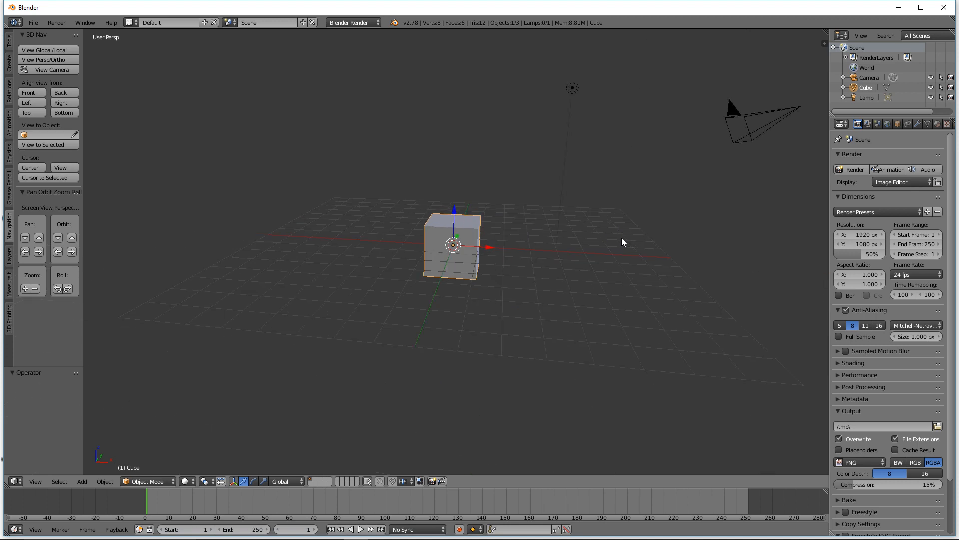
pyautogui.scroll(4, 599, 286)
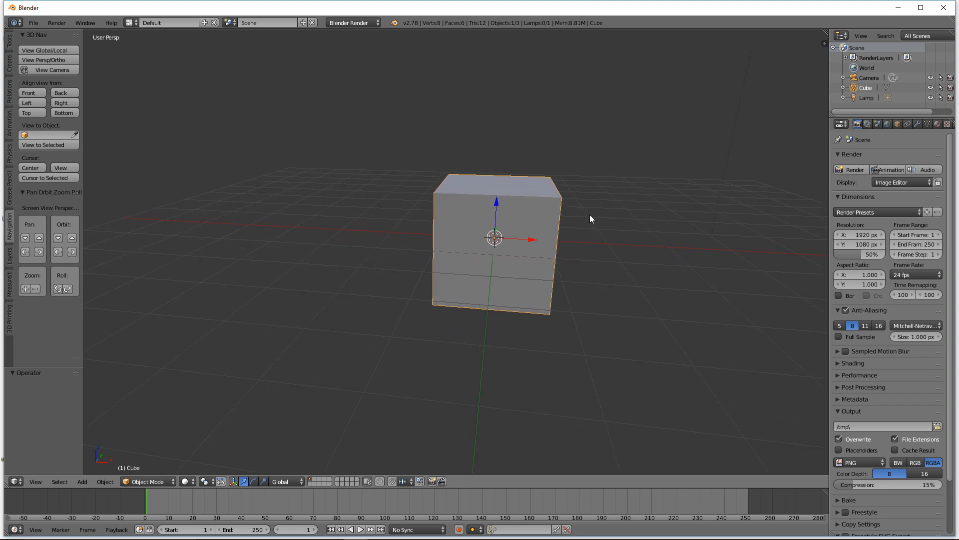
pyautogui.scroll(-5, 590, 217)
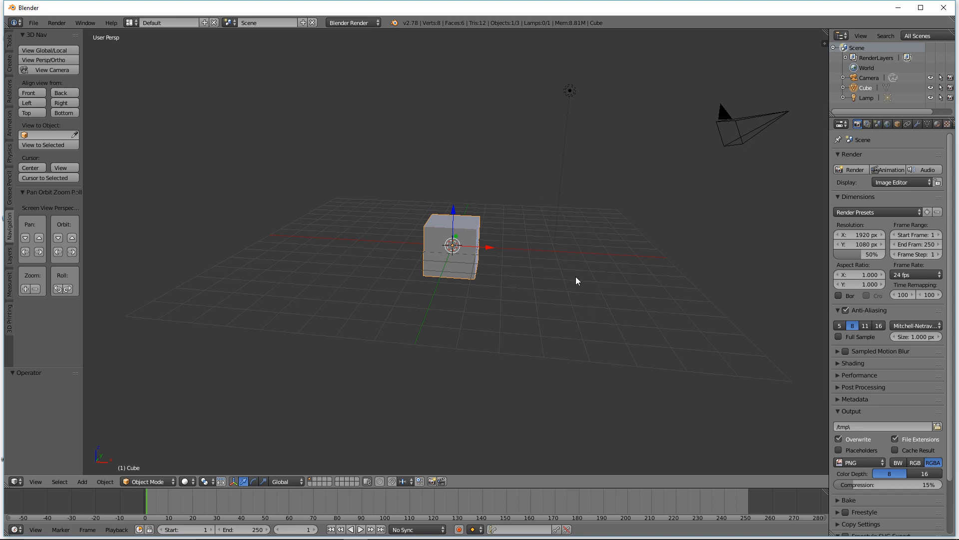
# Save the scene as untitled1.blend and delete the default cube
pyautogui.hotkey('ctrl', 's')
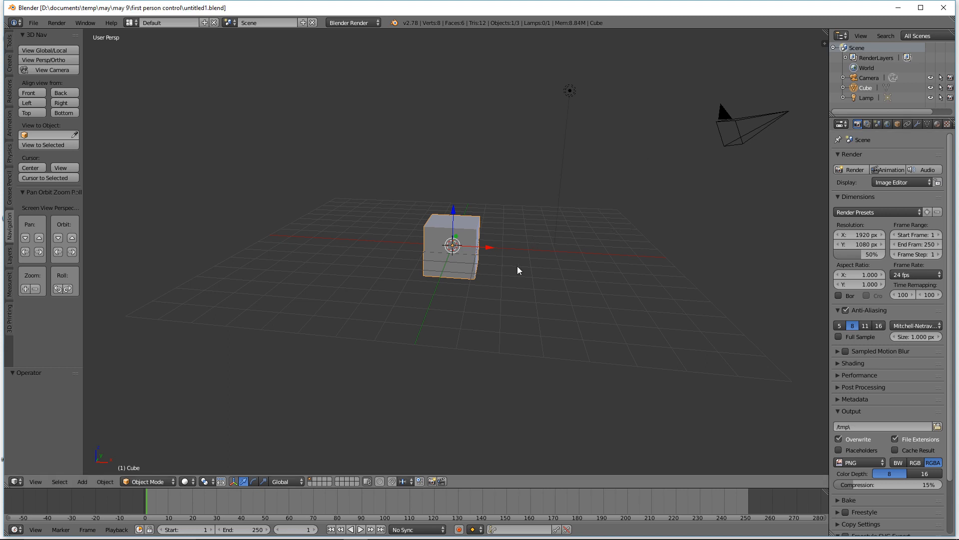
pyautogui.press('x')
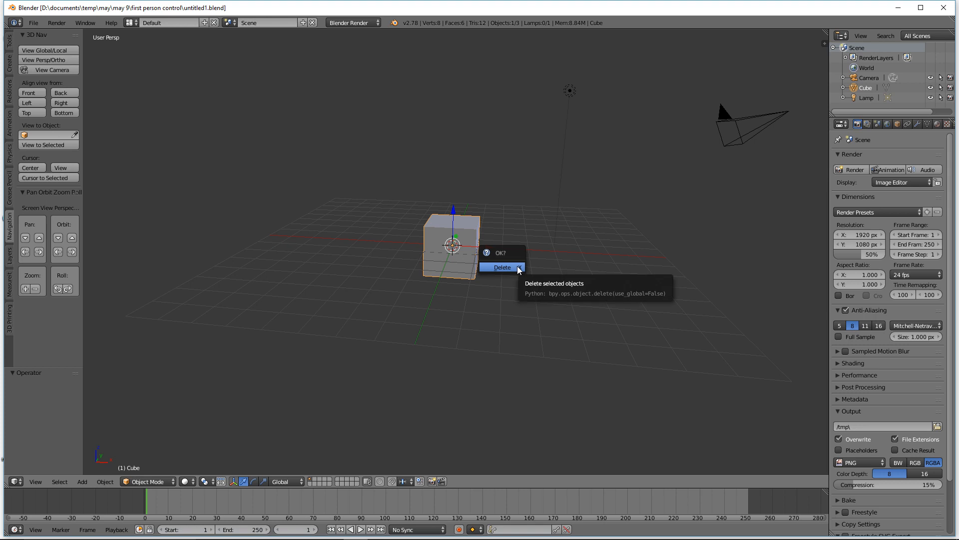
pyautogui.click(517, 269)
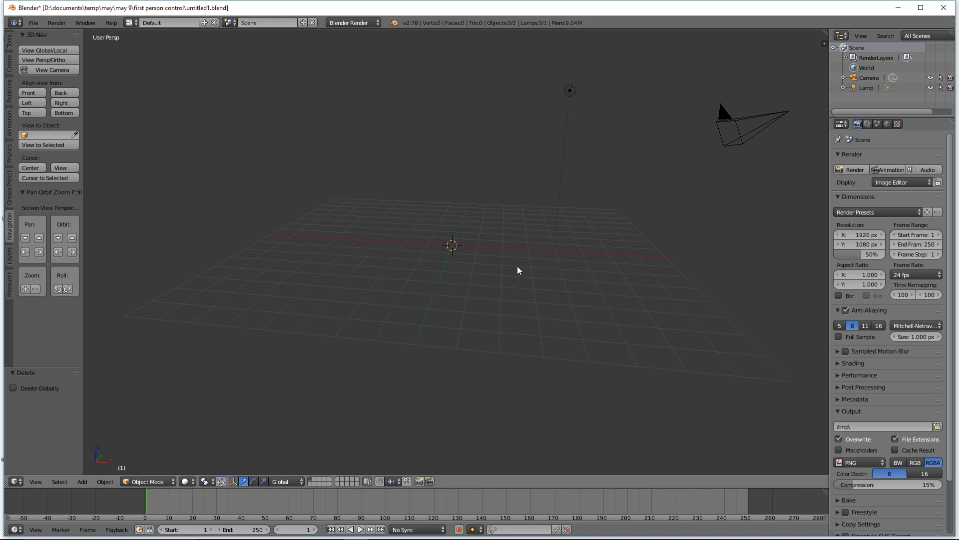
# Add a cylinder mesh at the scene centre and set its vertex count to 8
pyautogui.hotkey('shift', 'a')
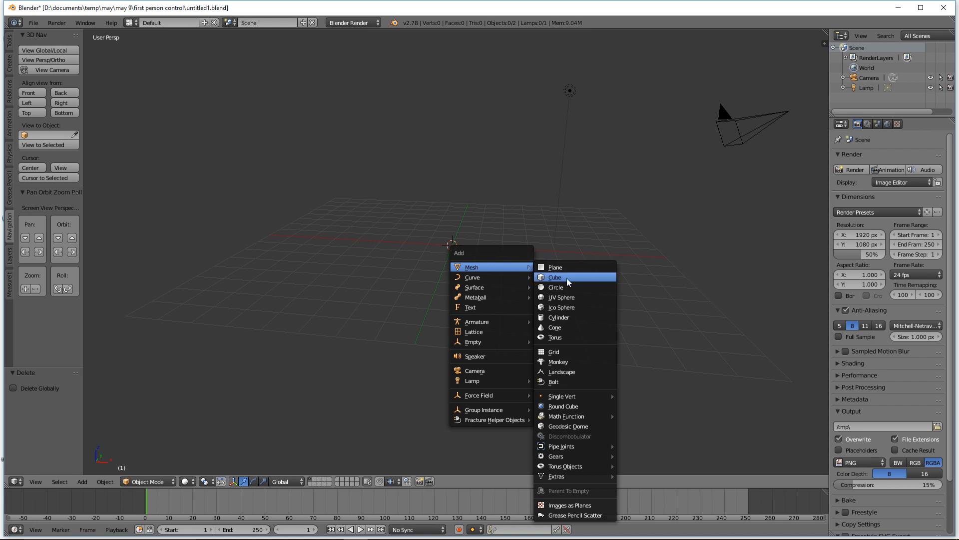
pyautogui.click(589, 316)
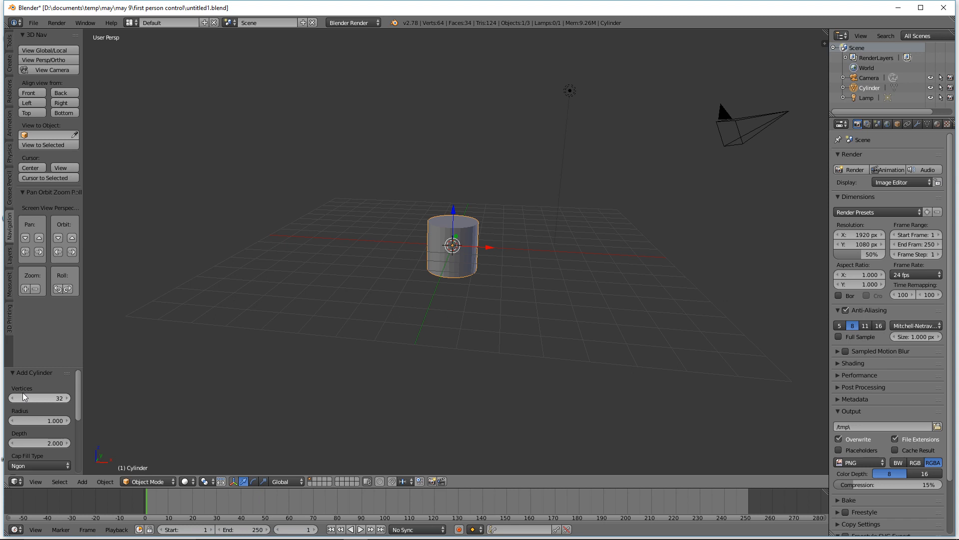
pyautogui.click(58, 397)
pyautogui.write('8')
pyautogui.press('Return')
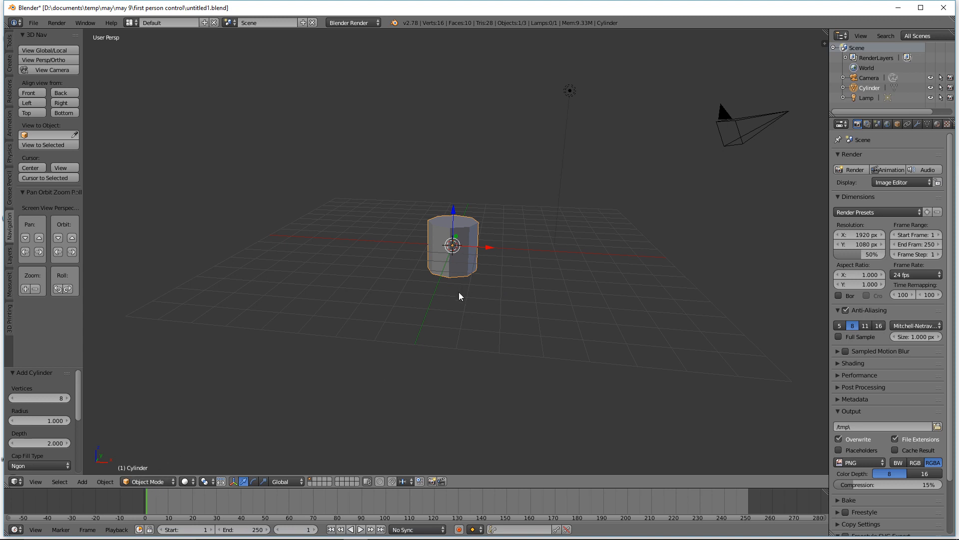
# Put the cylinder into Edit Mode and switch to face selection
pyautogui.click(174, 482)
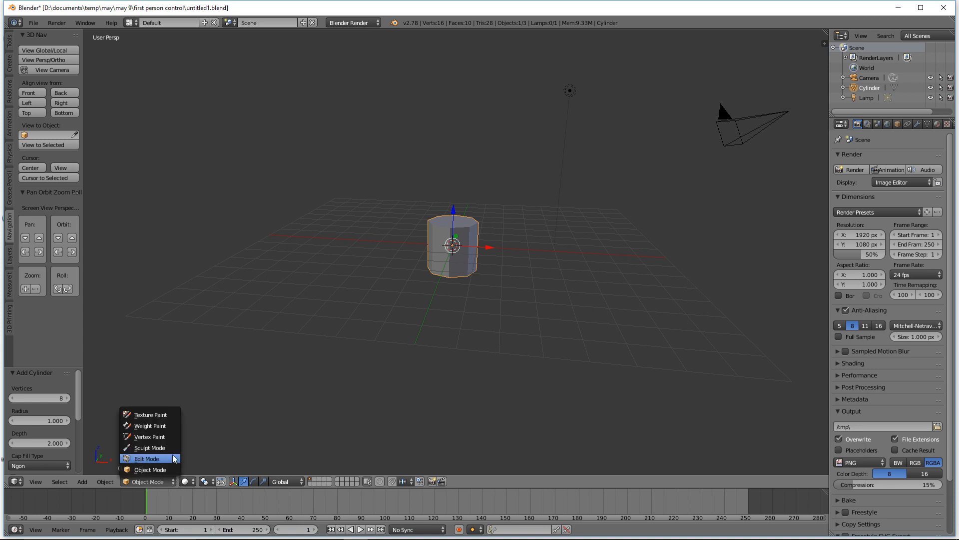
pyautogui.click(174, 459)
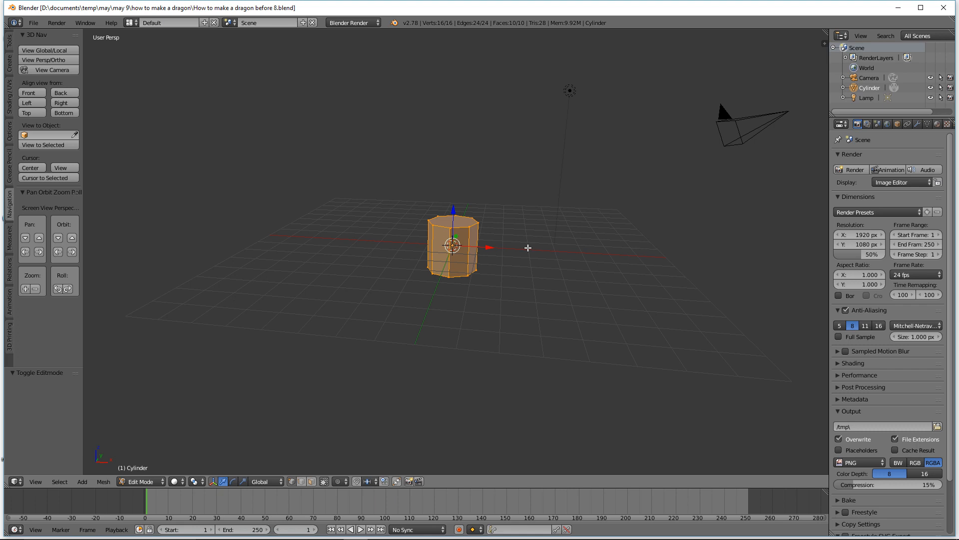
pyautogui.click(43, 92)
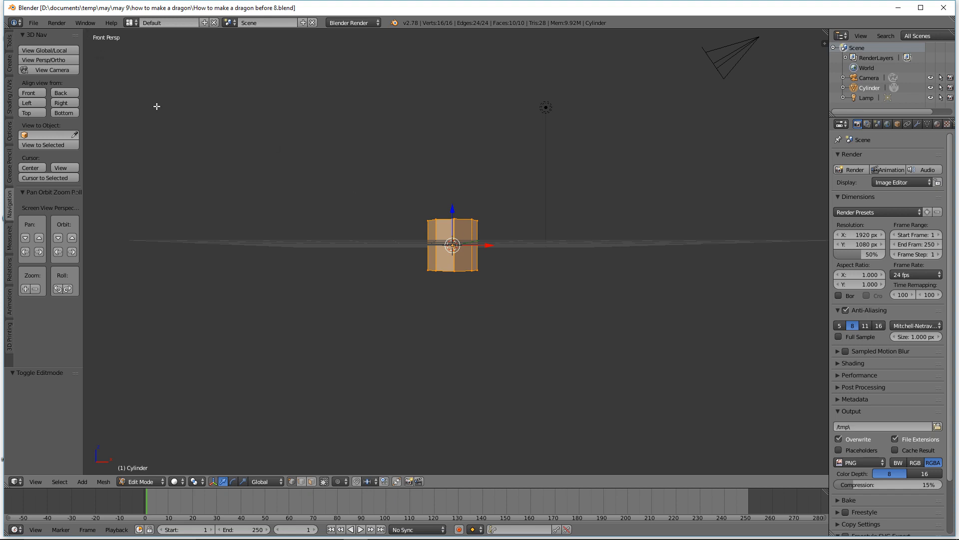
pyautogui.moveTo(514, 158); pyautogui.dragTo(516, 213, button='middle')
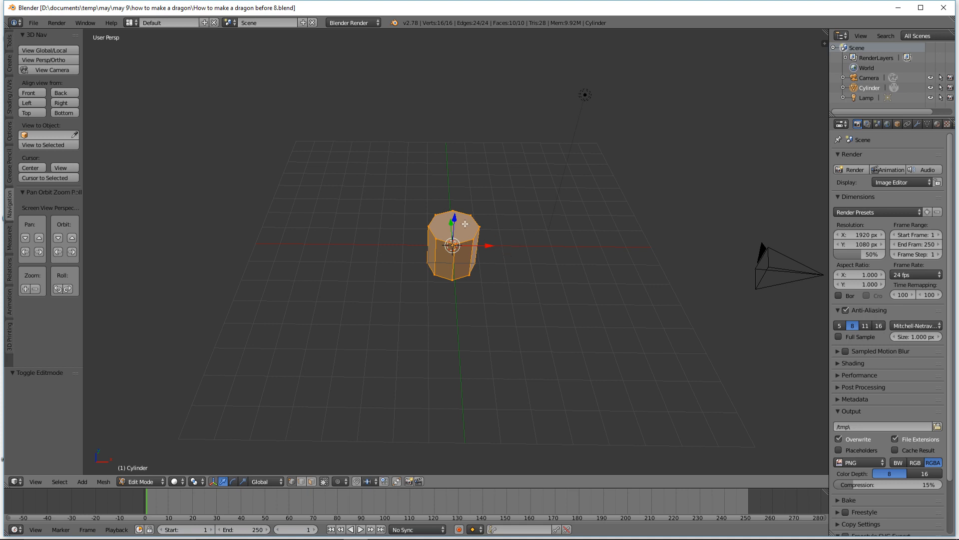
pyautogui.click(312, 481)
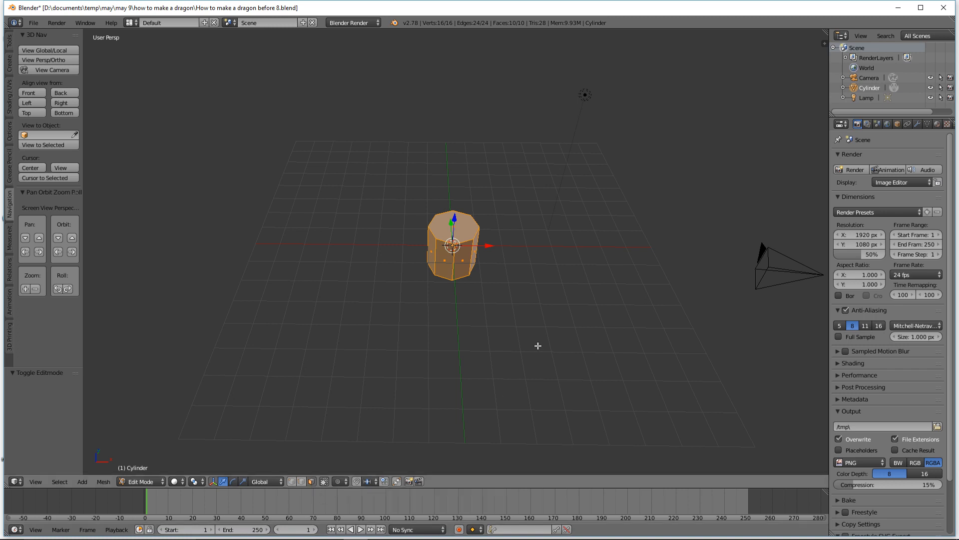
# Deselect everything and delete the cylinder's top cap face
pyautogui.press('a')
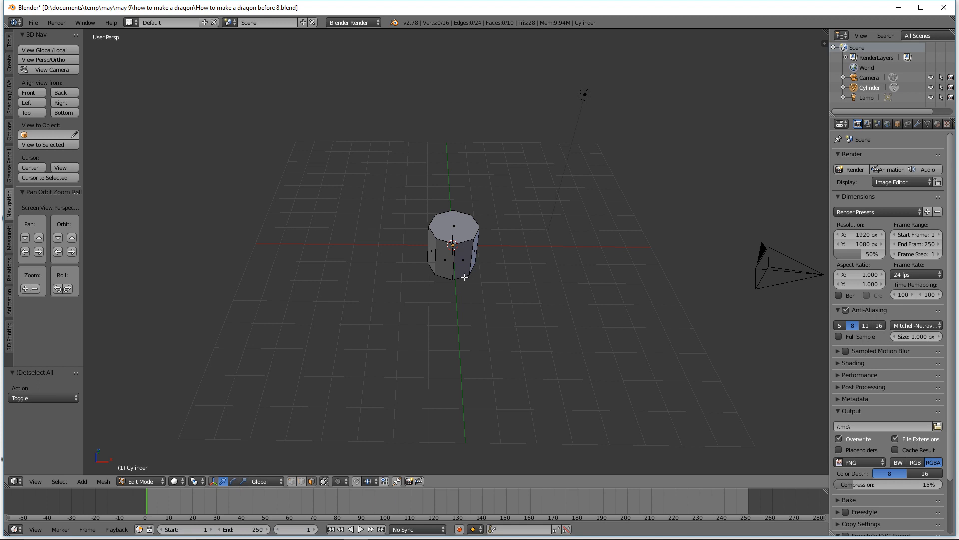
pyautogui.rightClick(461, 228)
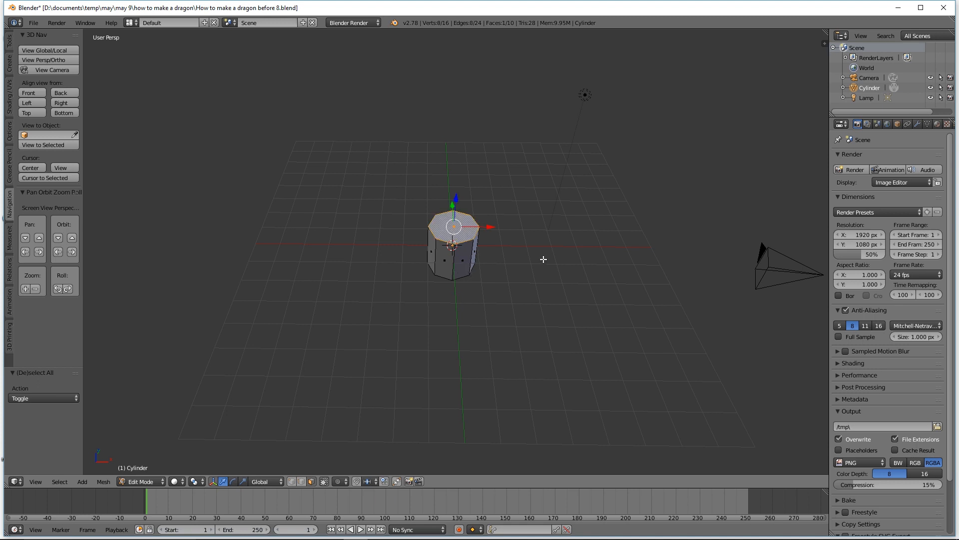
pyautogui.press('x')
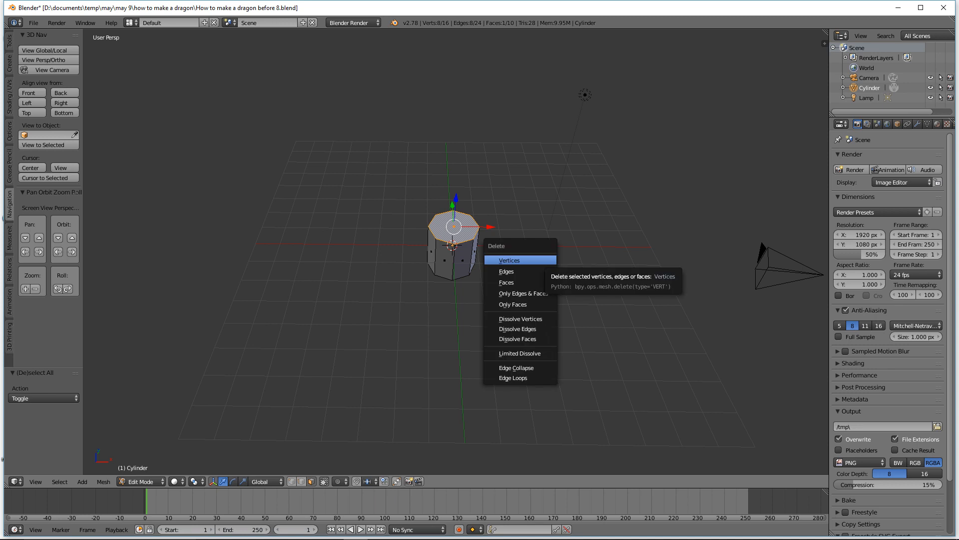
pyautogui.click(542, 282)
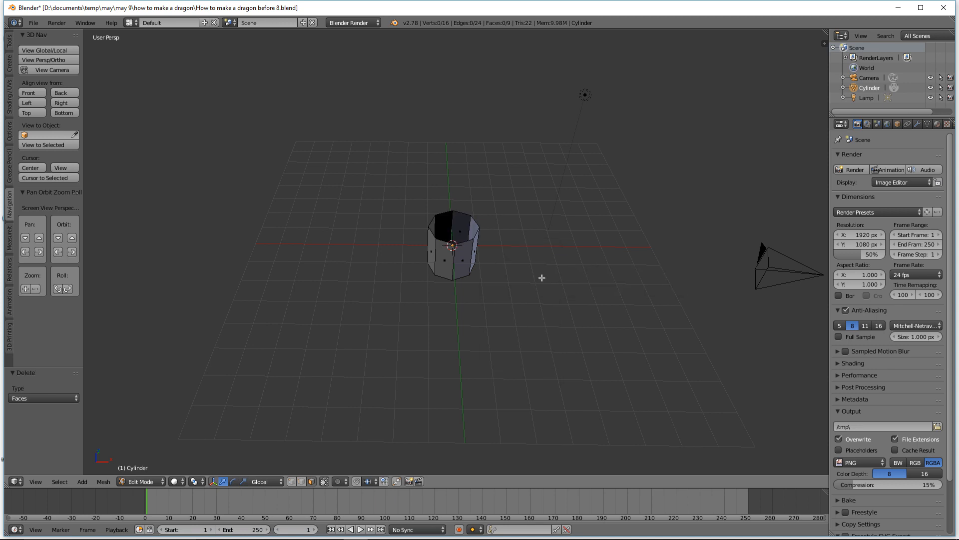
# Delete the cylinder's bottom cap face, leaving an open tube
pyautogui.moveTo(522, 336); pyautogui.dragTo(527, 235, button='middle')
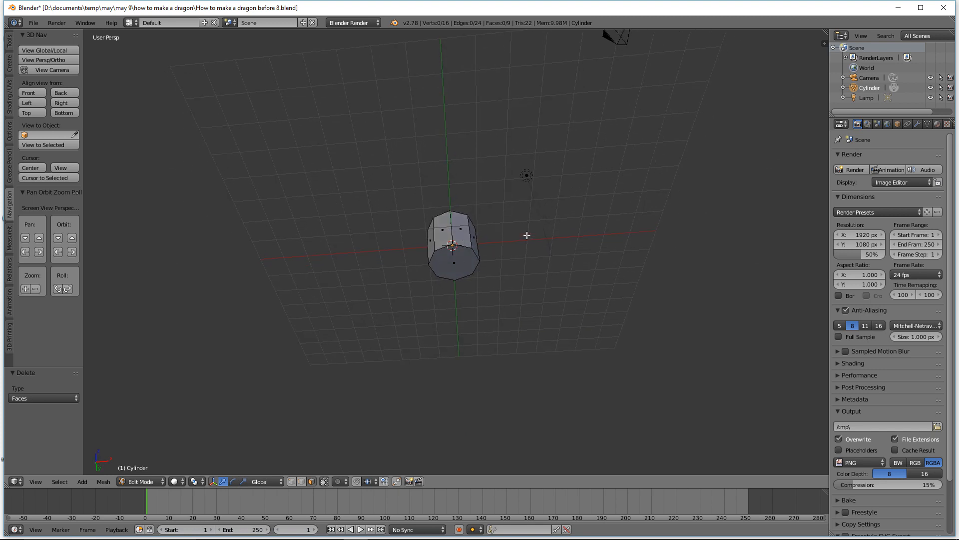
pyautogui.rightClick(466, 261)
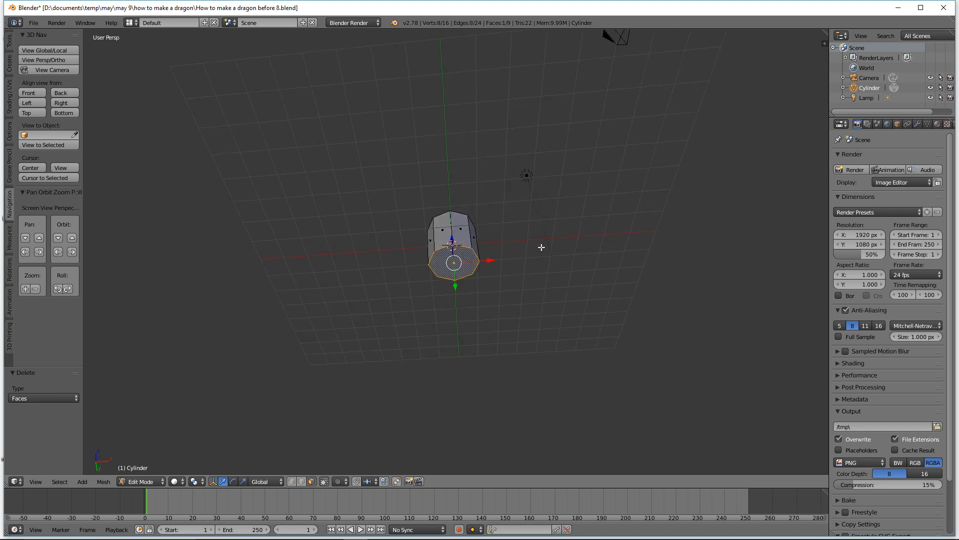
pyautogui.press('x')
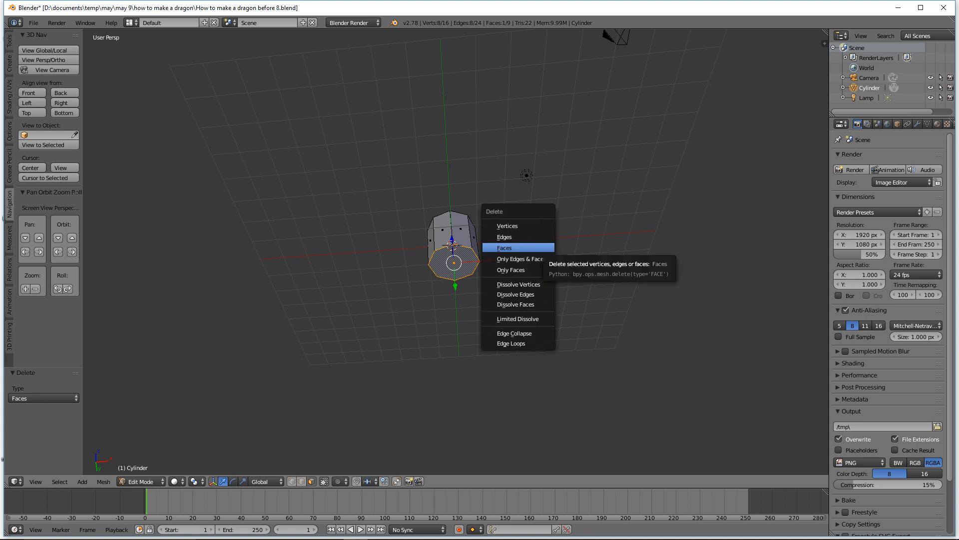
pyautogui.click(504, 248)
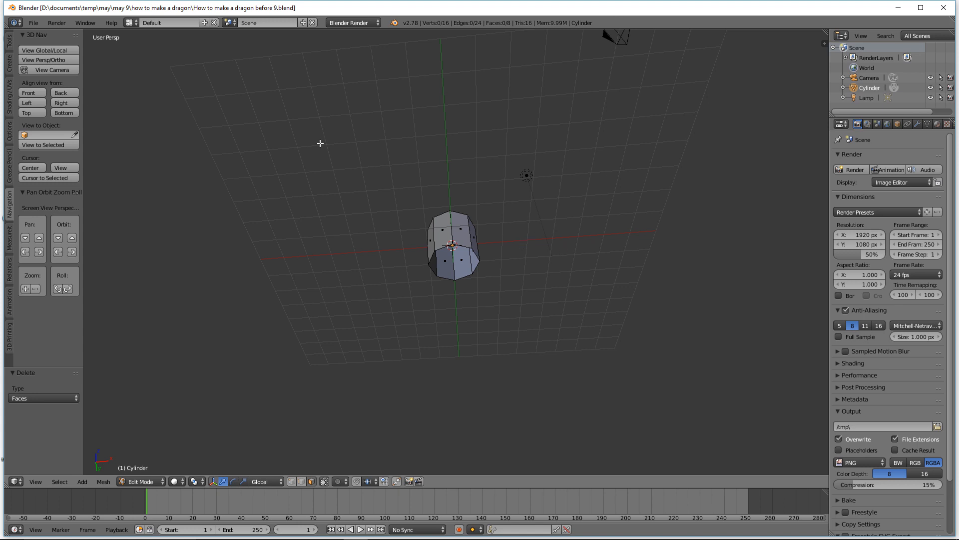
# Set the viewport to front orthographic view with wireframe shading
pyautogui.click(38, 94)
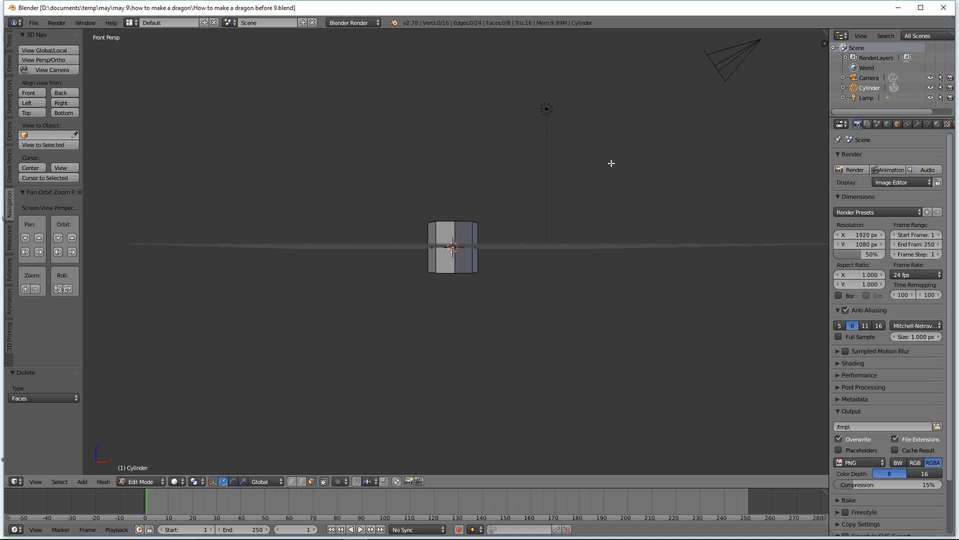
pyautogui.click(62, 59)
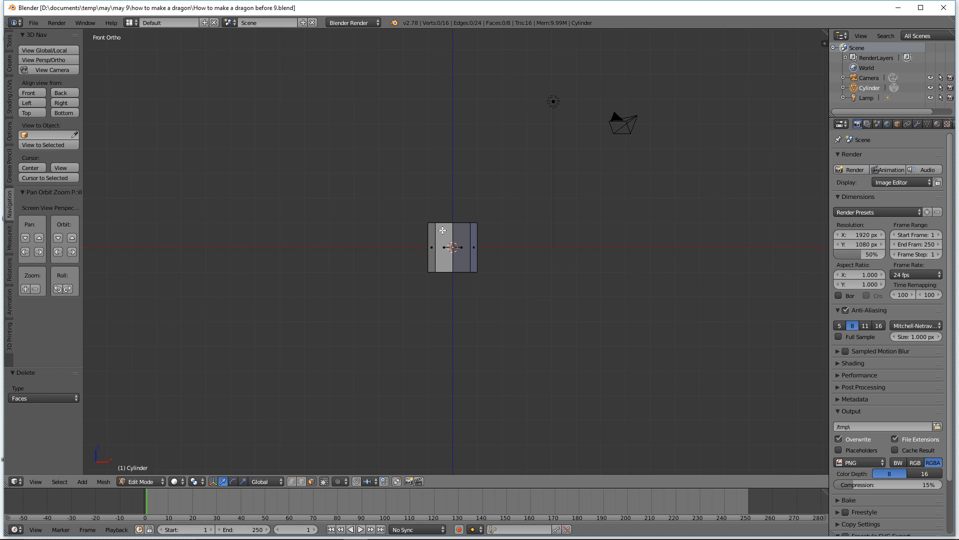
pyautogui.moveTo(460, 241); pyautogui.dragTo(462, 278, button='middle')
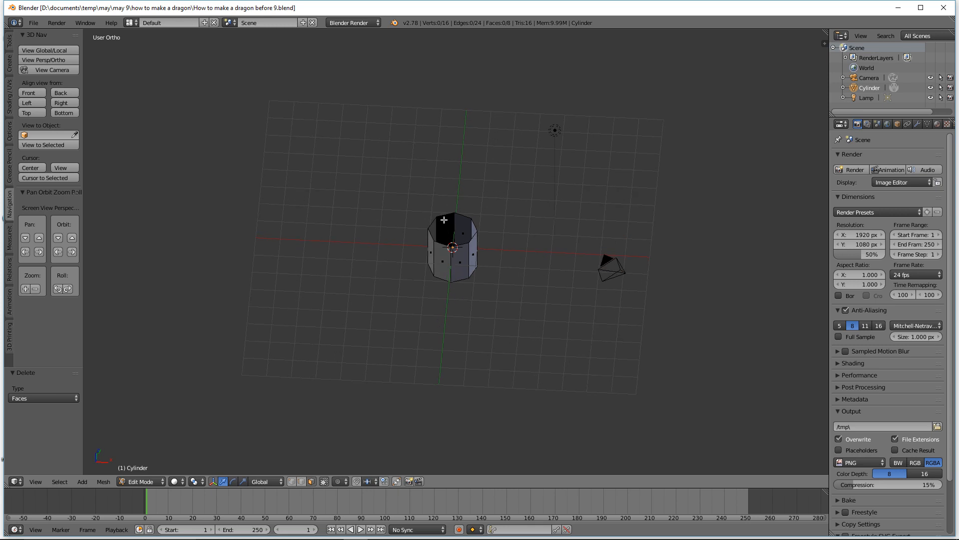
pyautogui.click(29, 93)
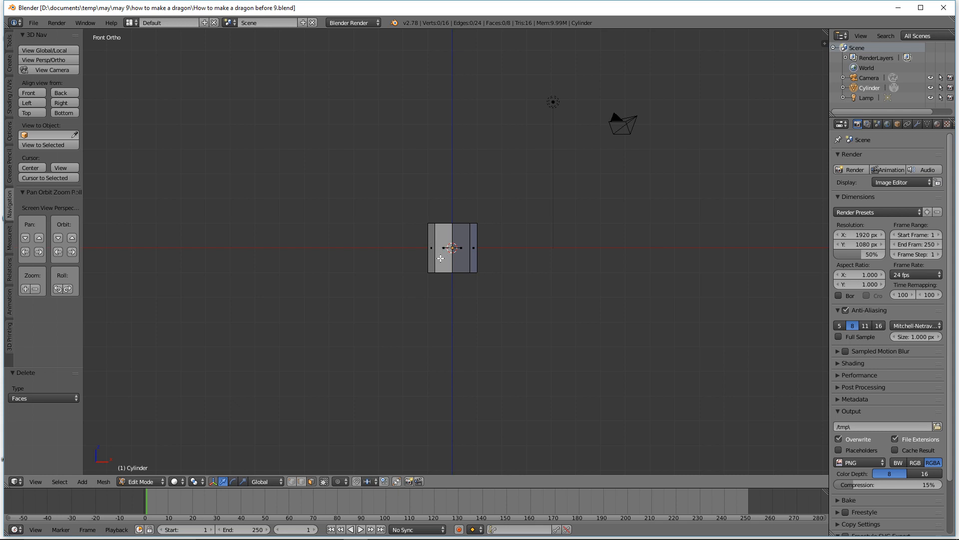
pyautogui.press('z')
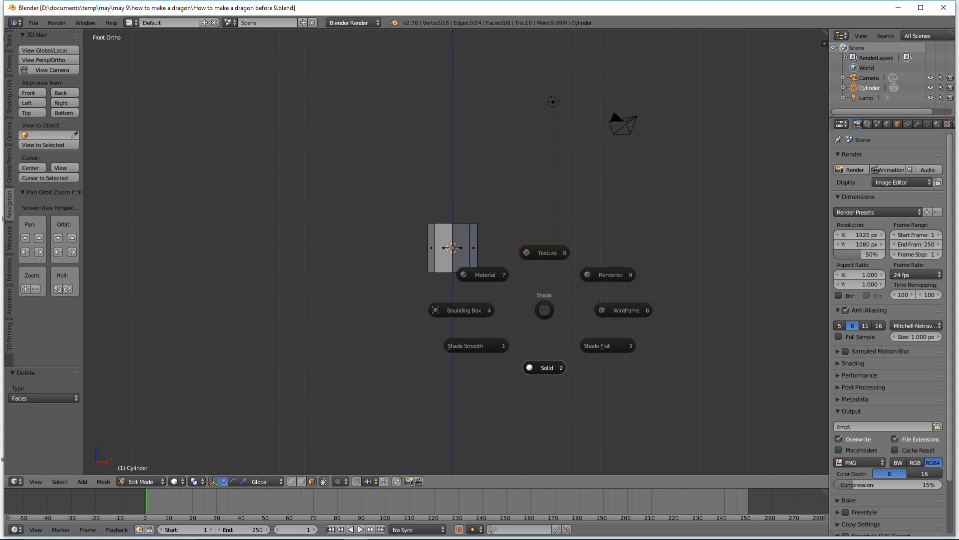
pyautogui.click(620, 305)
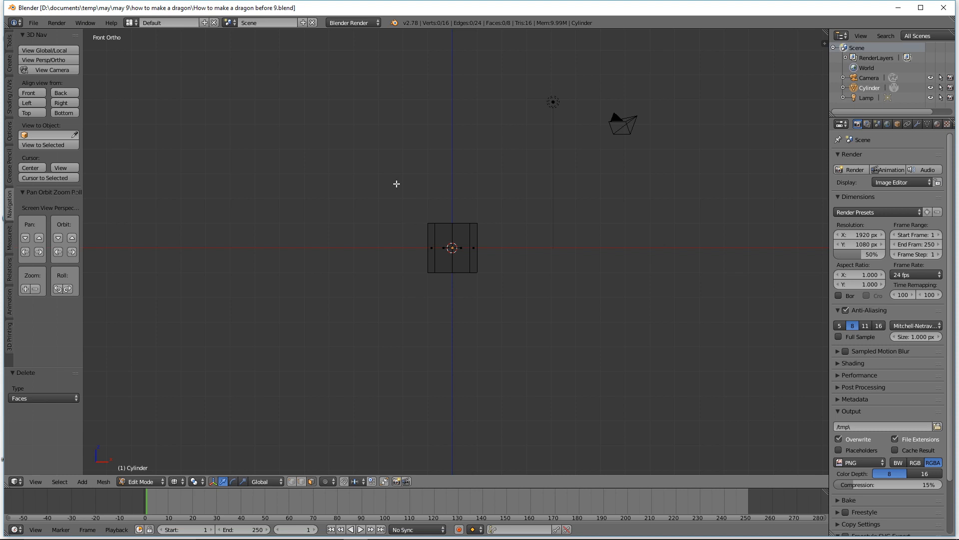
# Box-select the four faces on the tube's negative X half, including the back ones, and delete them
pyautogui.press('b')
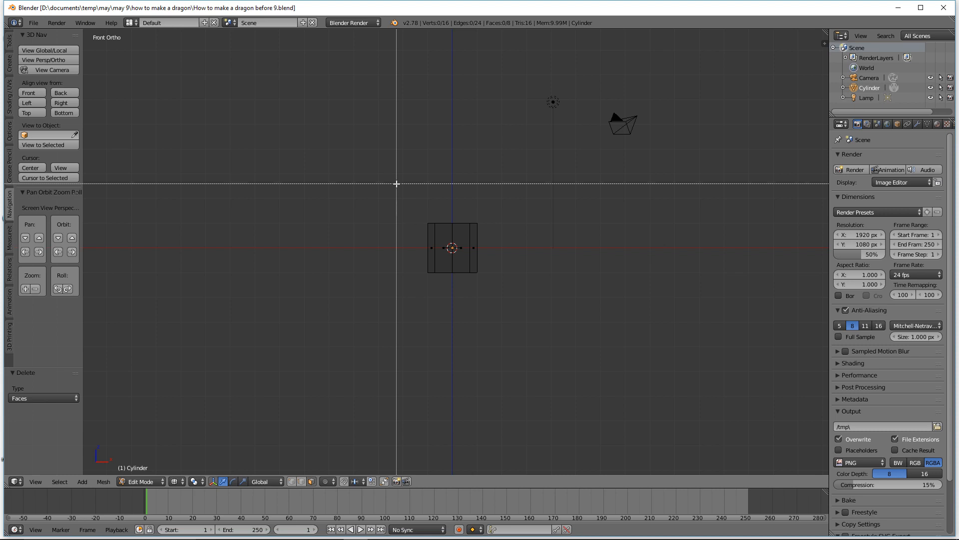
pyautogui.moveTo(396, 184); pyautogui.dragTo(453, 287)
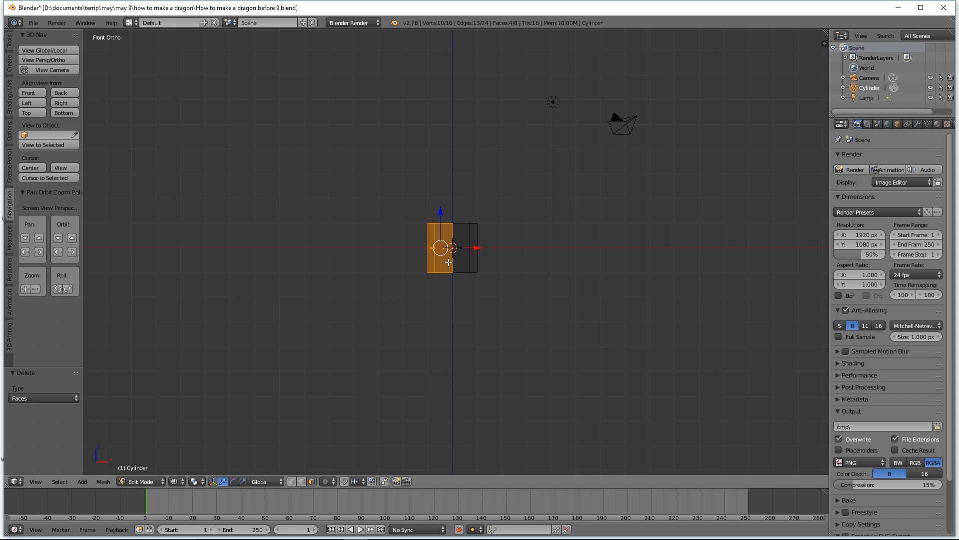
pyautogui.press('x')
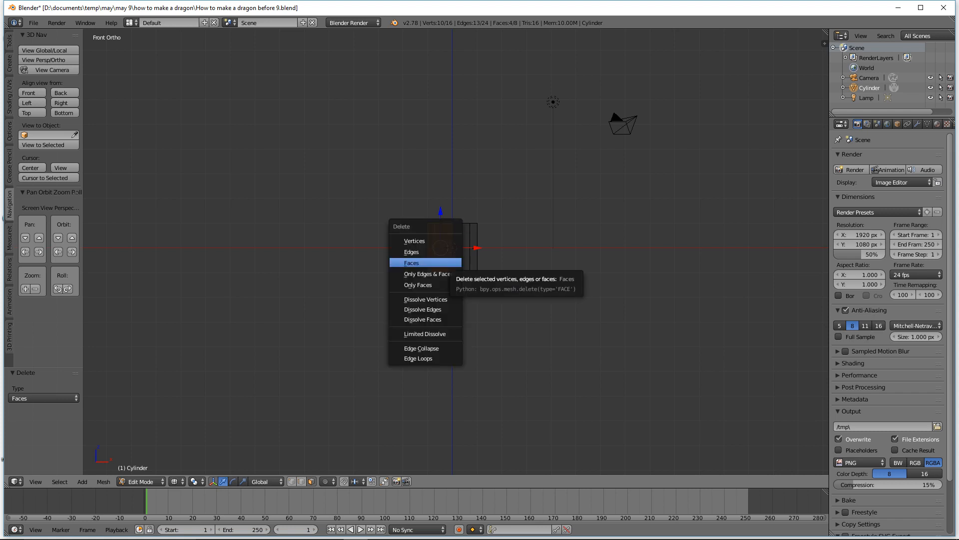
pyautogui.click(448, 263)
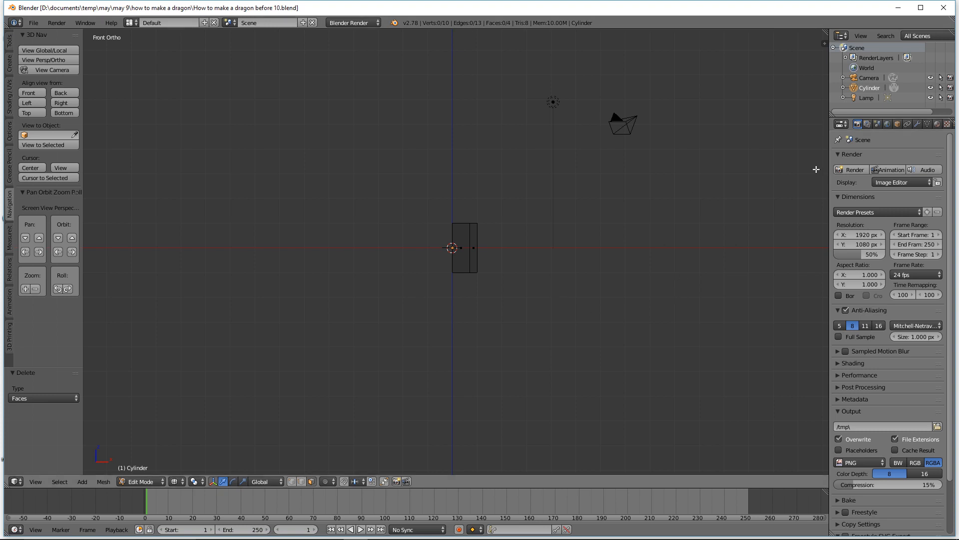
# Add a Mirror modifier on the X axis with Clipping enabled, and apply its result to the editing cage
pyautogui.click(917, 124)
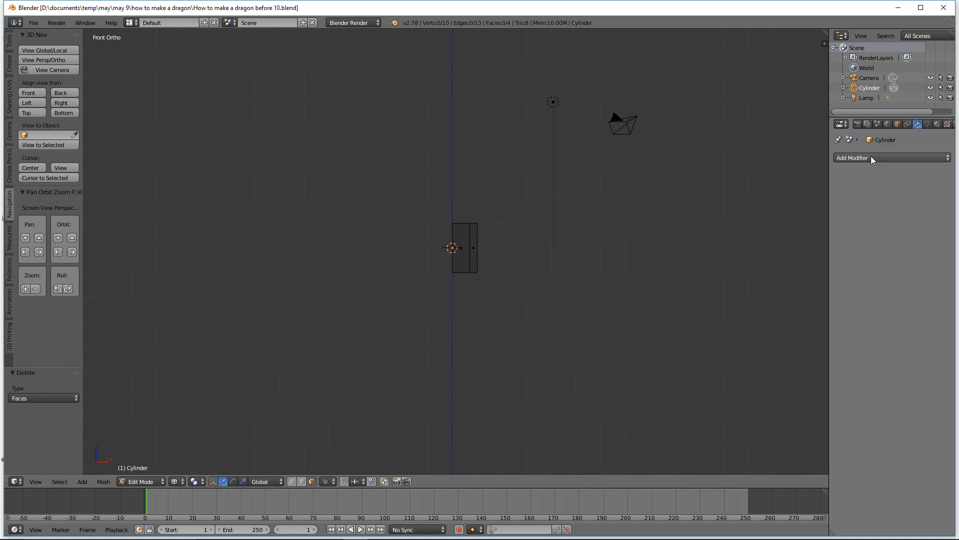
pyautogui.click(923, 158)
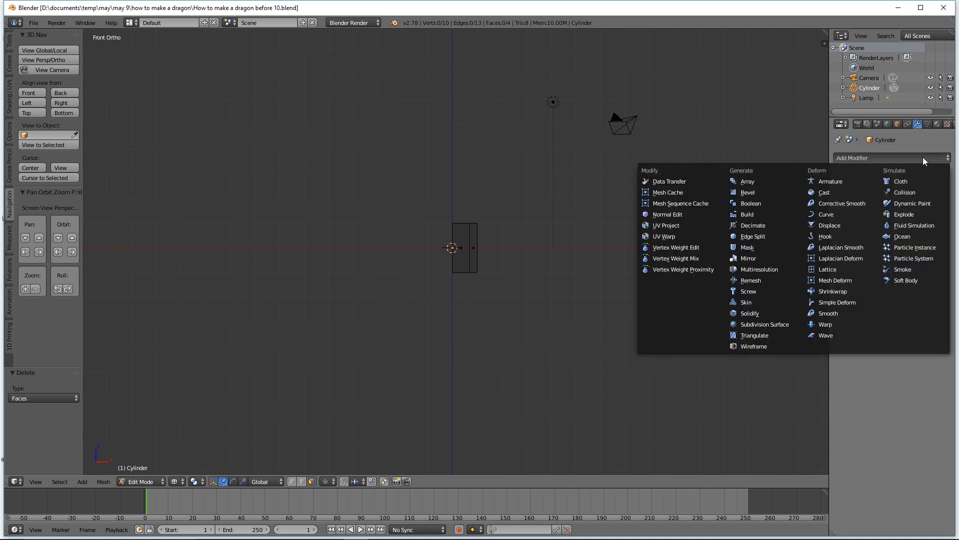
pyautogui.click(769, 259)
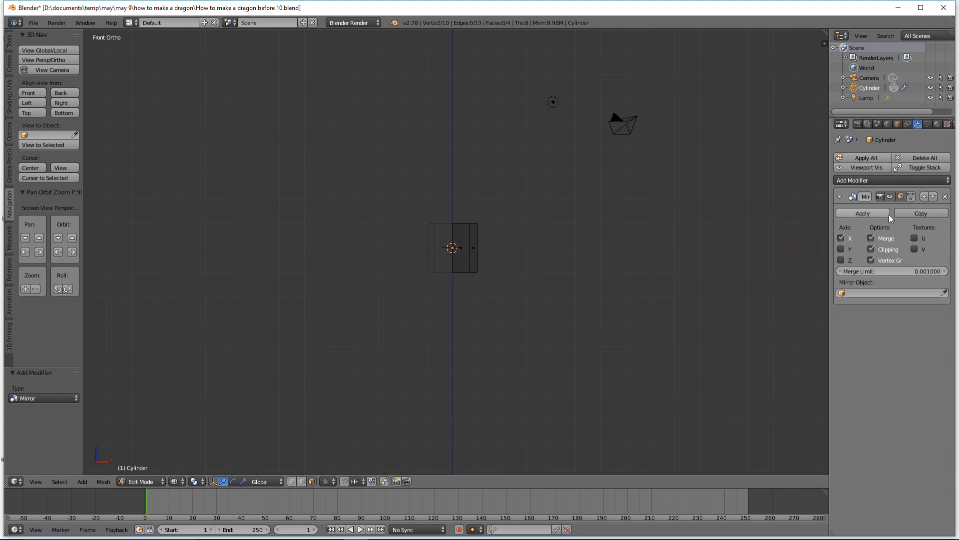
pyautogui.click(911, 195)
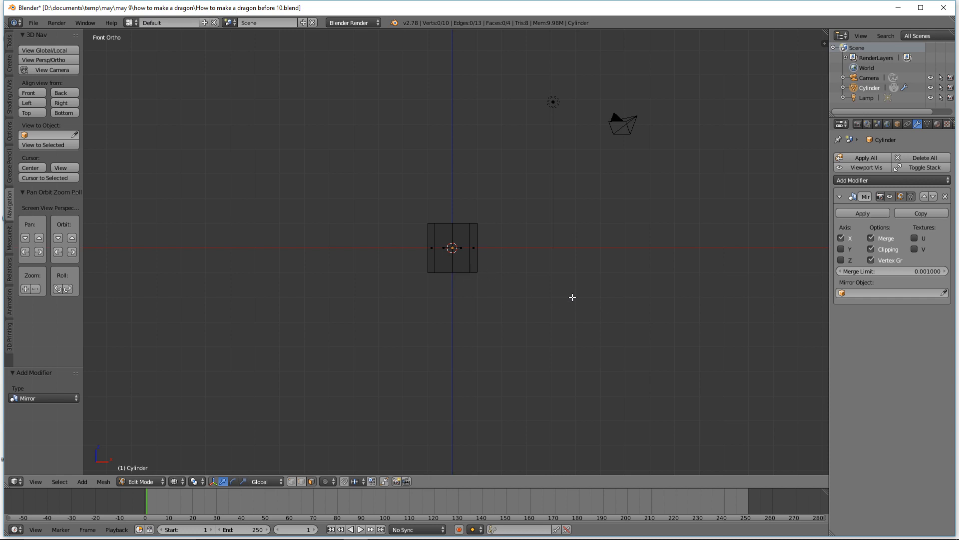
# Return to solid shading and switch to the right side view
pyautogui.press('z')
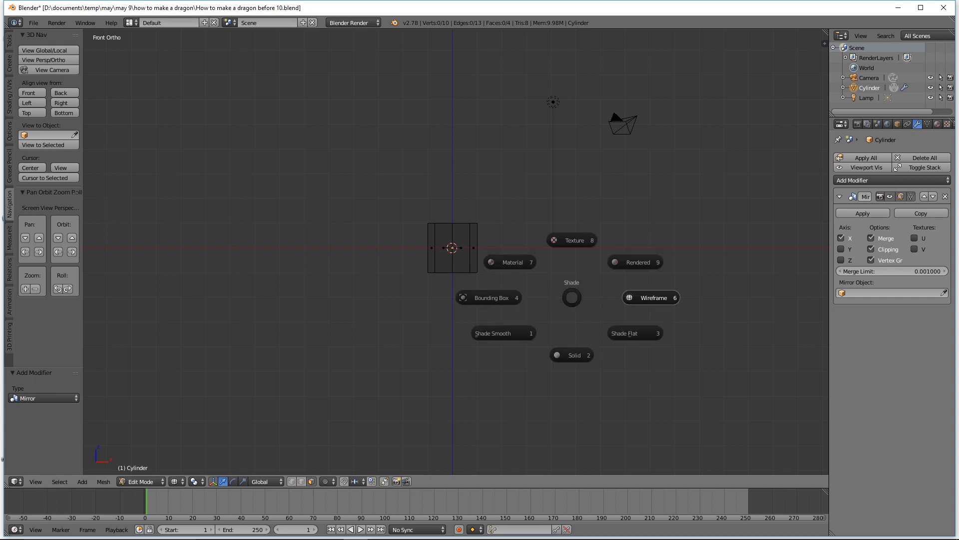
pyautogui.click(580, 354)
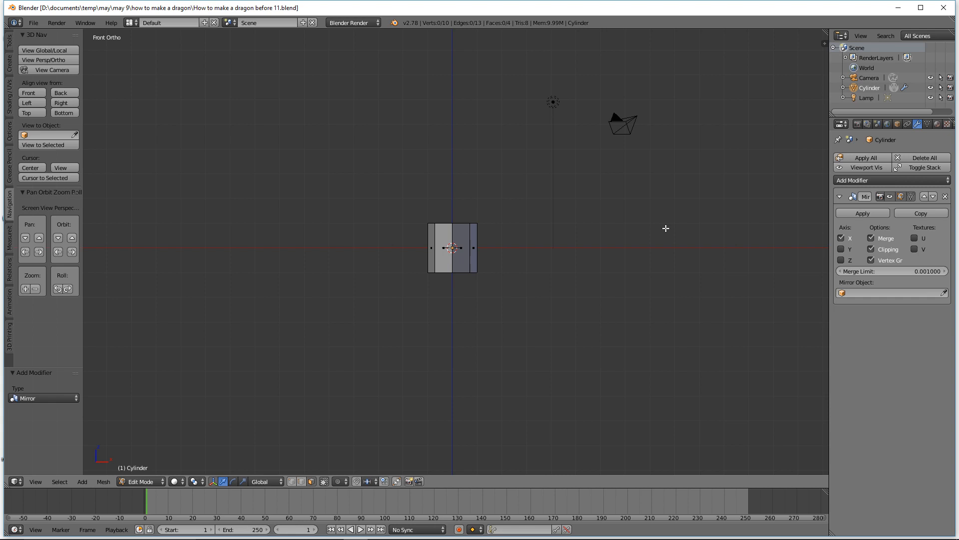
pyautogui.click(72, 103)
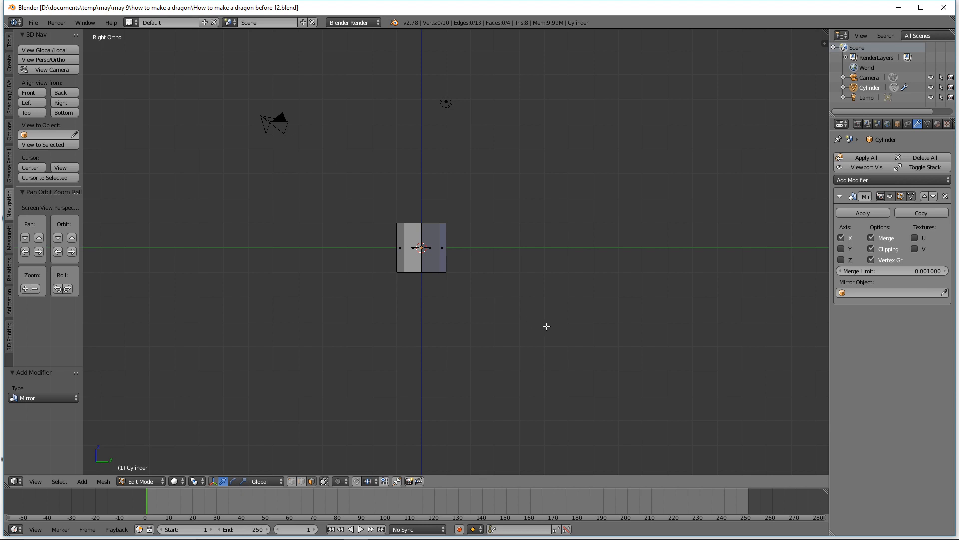
# Rotate the whole mesh by about -115° in the side view and move it along negative Y, clear of the origin
pyautogui.press('a')
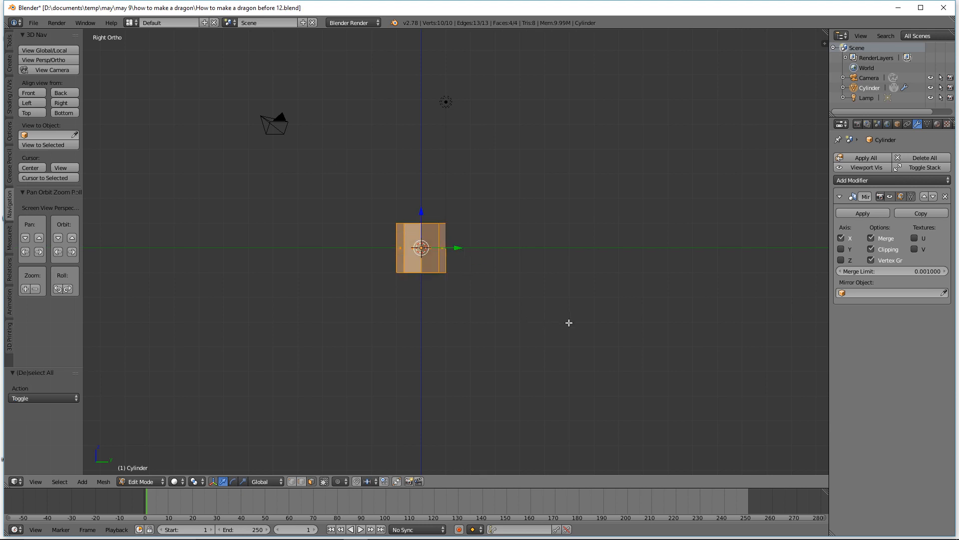
pyautogui.press('r')
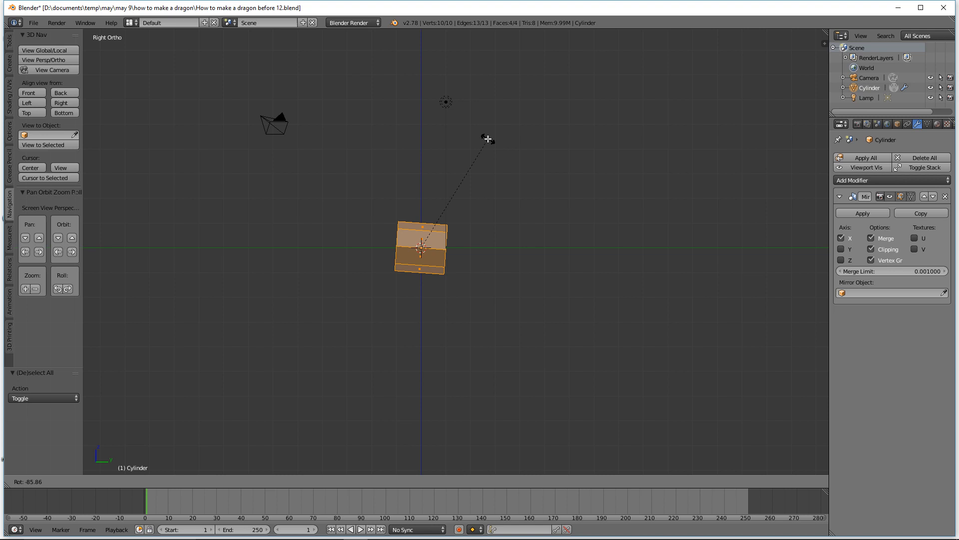
pyautogui.click(426, 136)
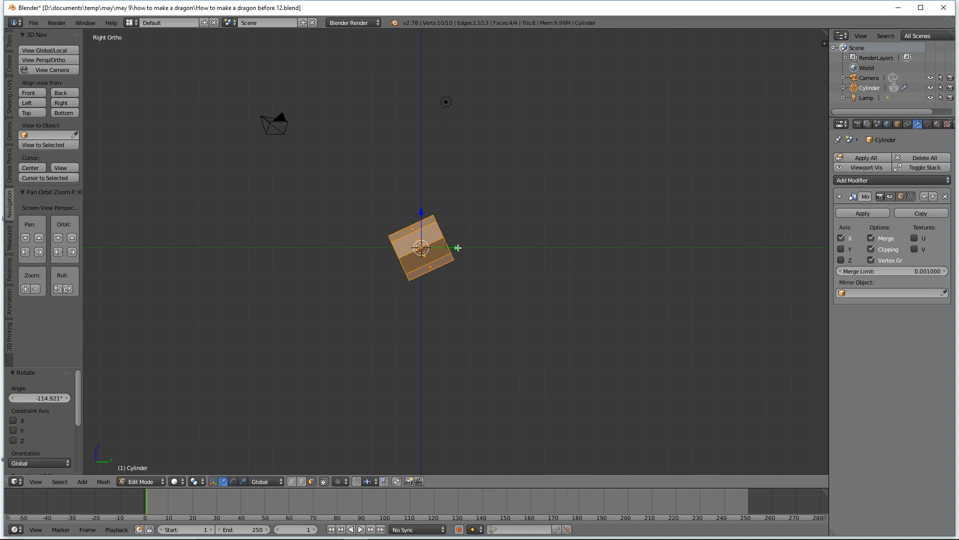
pyautogui.moveTo(458, 247); pyautogui.dragTo(352, 252)
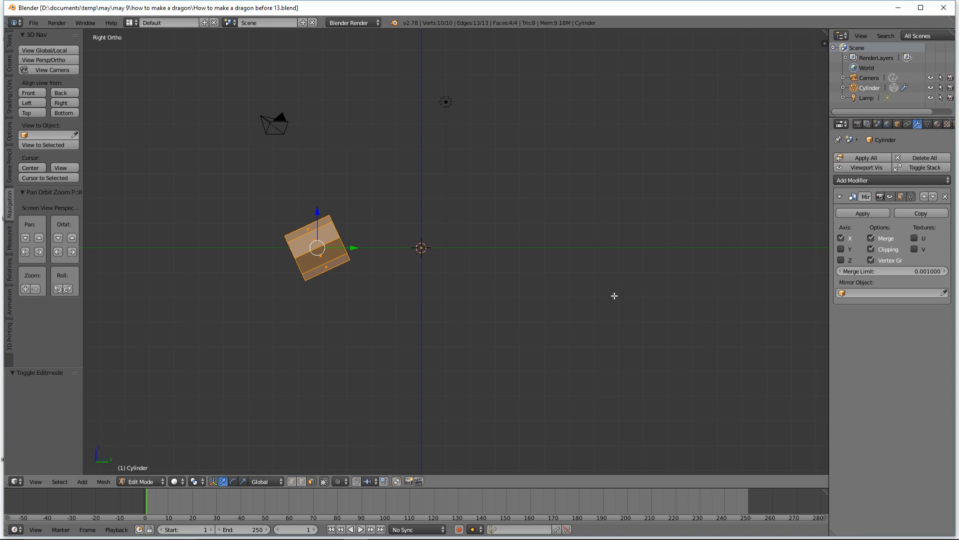
# In edge selection, select only the open edge loop facing the origin and extrude it one segment up toward positive Y
pyautogui.press('a')
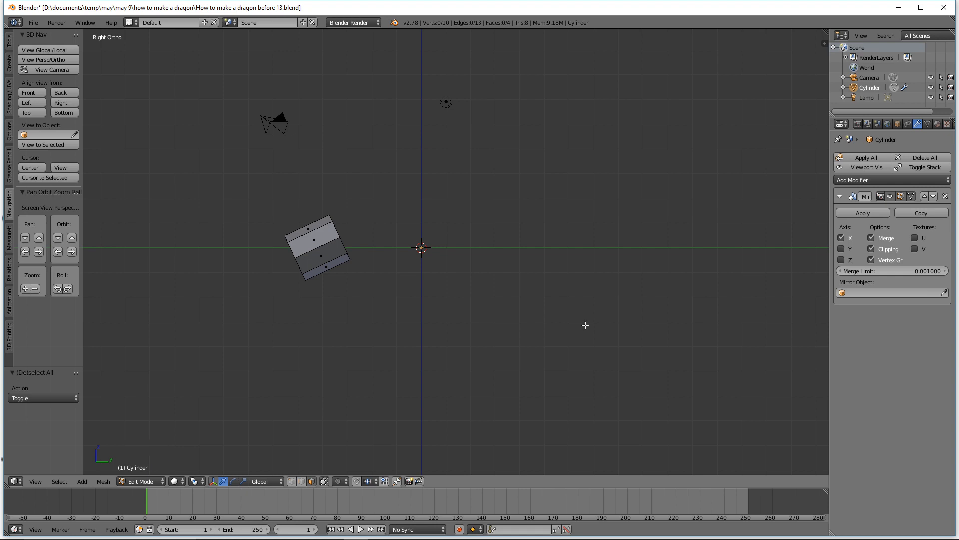
pyautogui.click(301, 482)
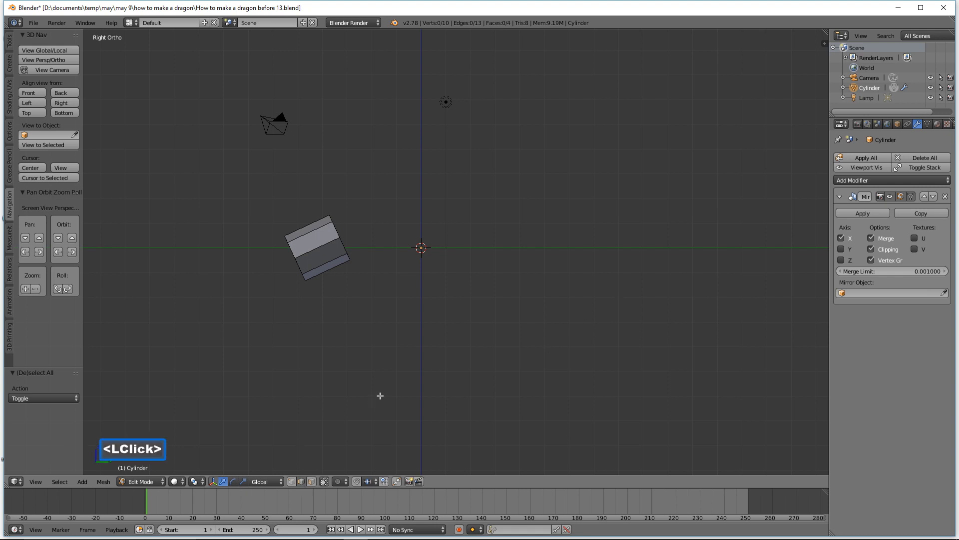
pyautogui.press('alt')
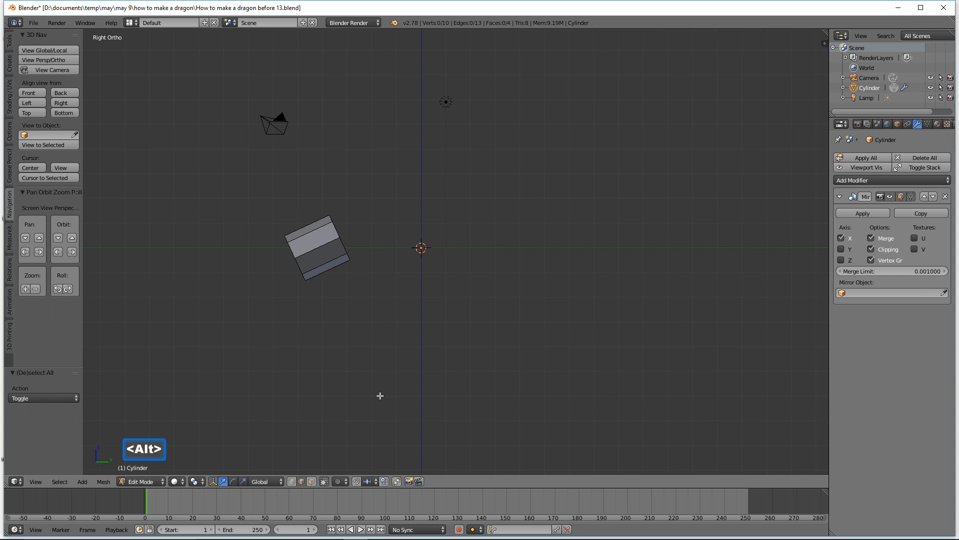
pyautogui.keyDown('alt'); pyautogui.click(343, 245); pyautogui.keyUp('alt')
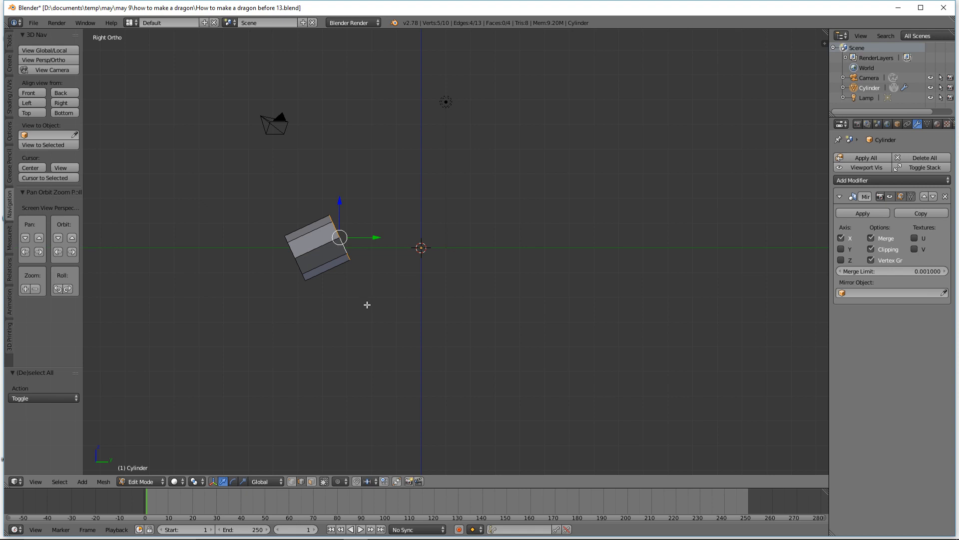
pyautogui.doubleClick(670, 8)
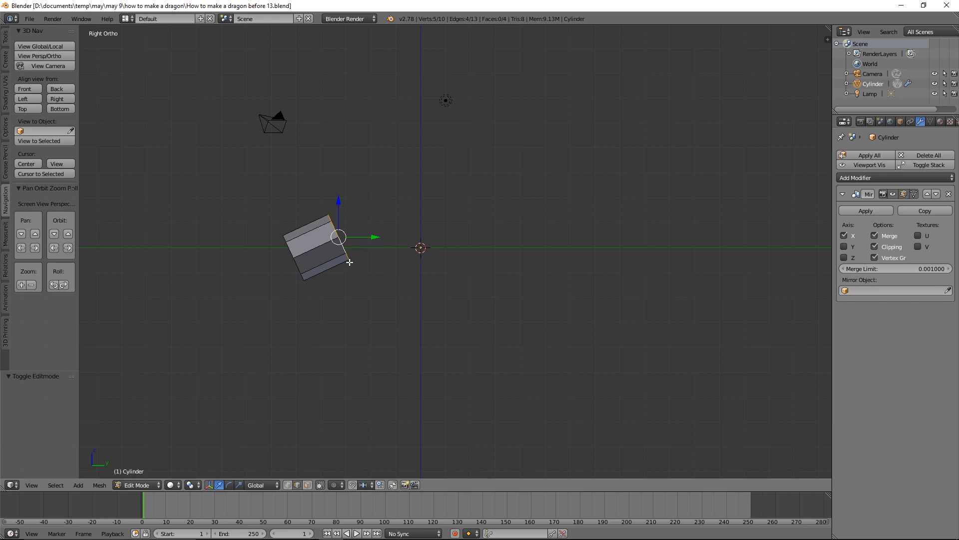
pyautogui.press('ctrl')
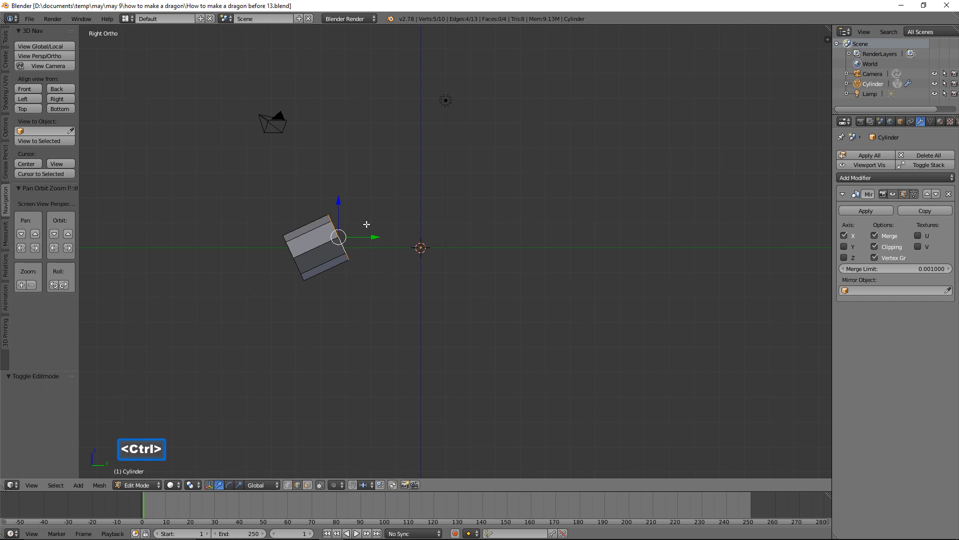
pyautogui.keyDown('ctrl'); pyautogui.rightClick(371, 221); pyautogui.keyUp('ctrl')
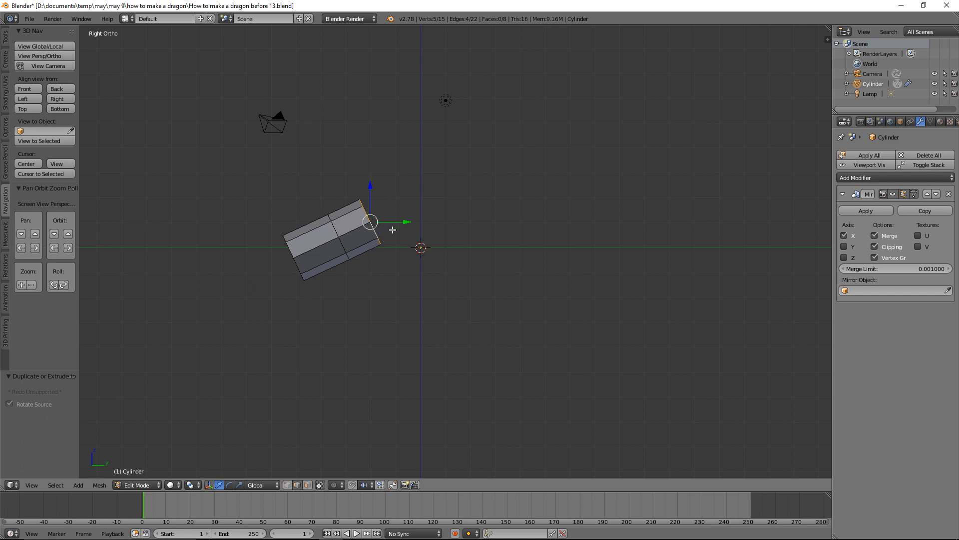
# Extrude the selected open loop through four more segments: down to the origin, steeply downward, then two curving toward positive Y to form the neck
pyautogui.press('ctrl')
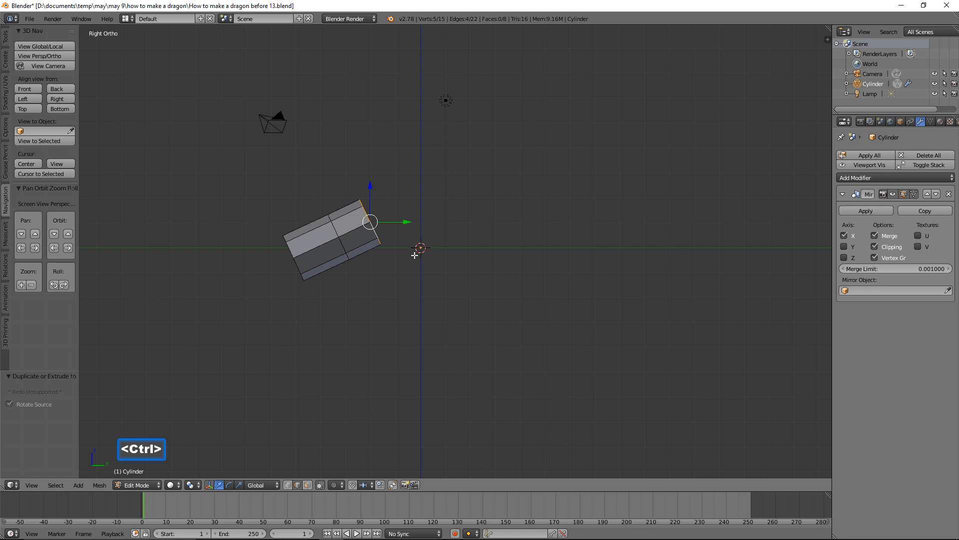
pyautogui.keyDown('ctrl'); pyautogui.rightClick(414, 254); pyautogui.keyUp('ctrl')
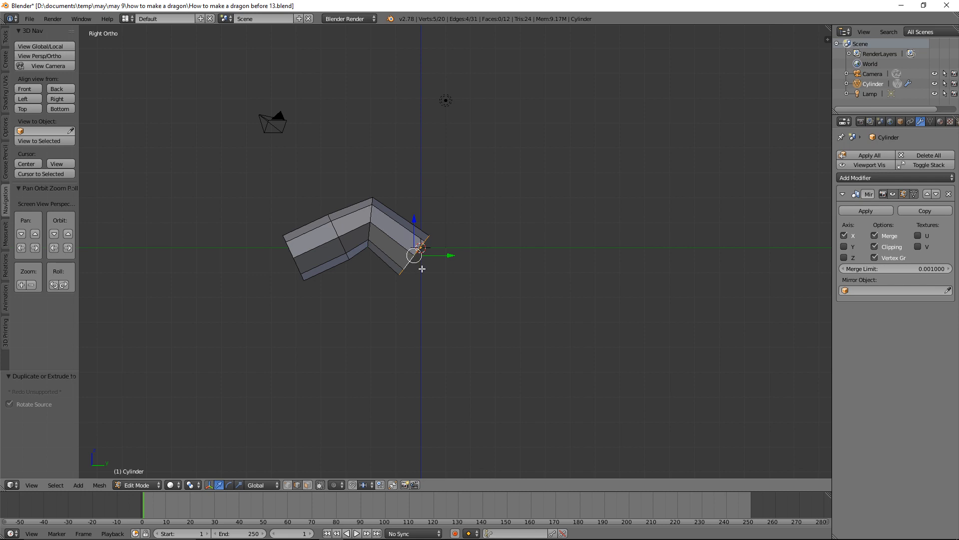
pyautogui.press('ctrl')
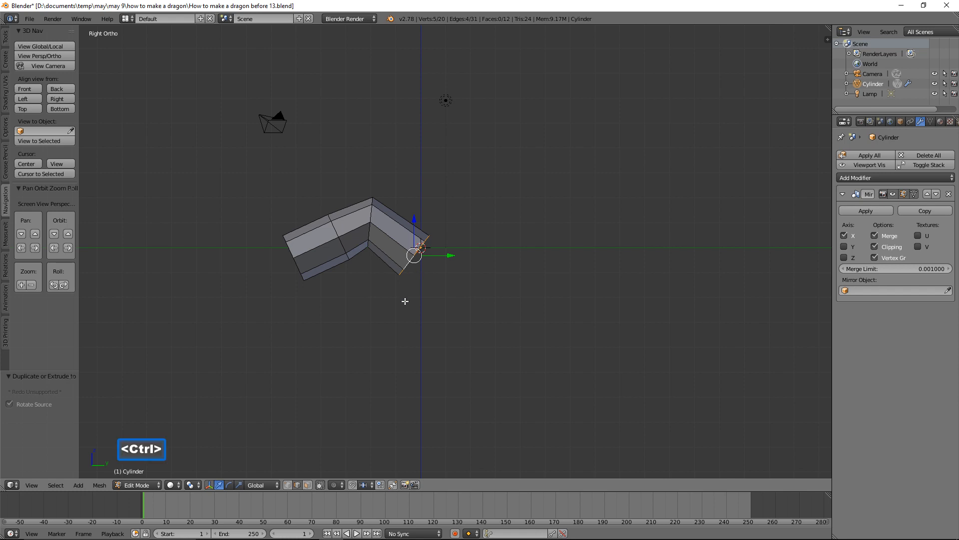
pyautogui.keyDown('ctrl'); pyautogui.rightClick(386, 348); pyautogui.keyUp('ctrl')
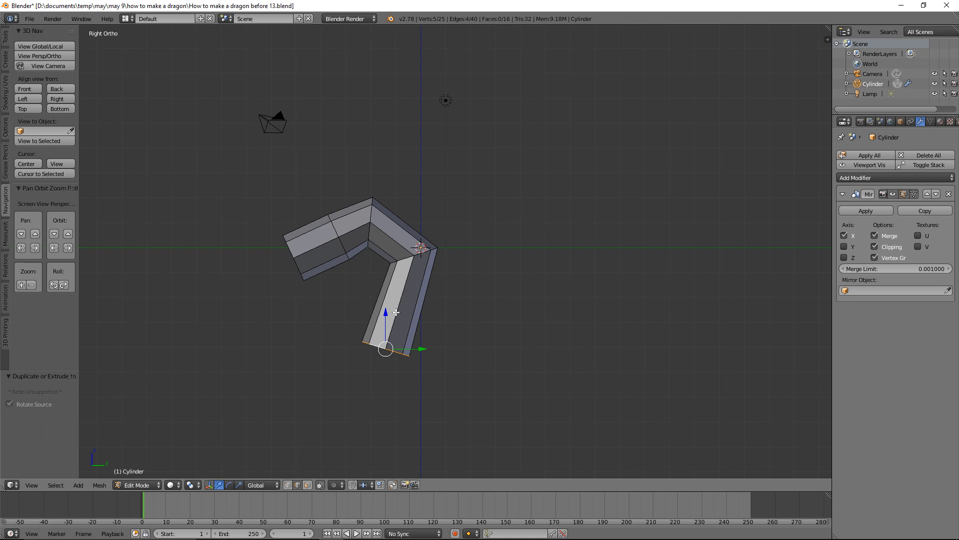
pyautogui.press('ctrl')
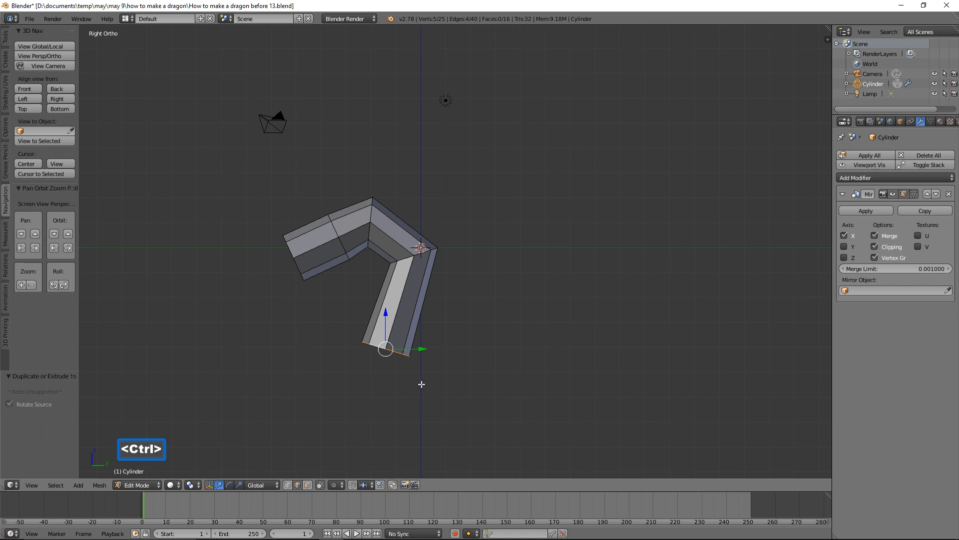
pyautogui.keyDown('ctrl'); pyautogui.rightClick(421, 384); pyautogui.keyUp('ctrl')
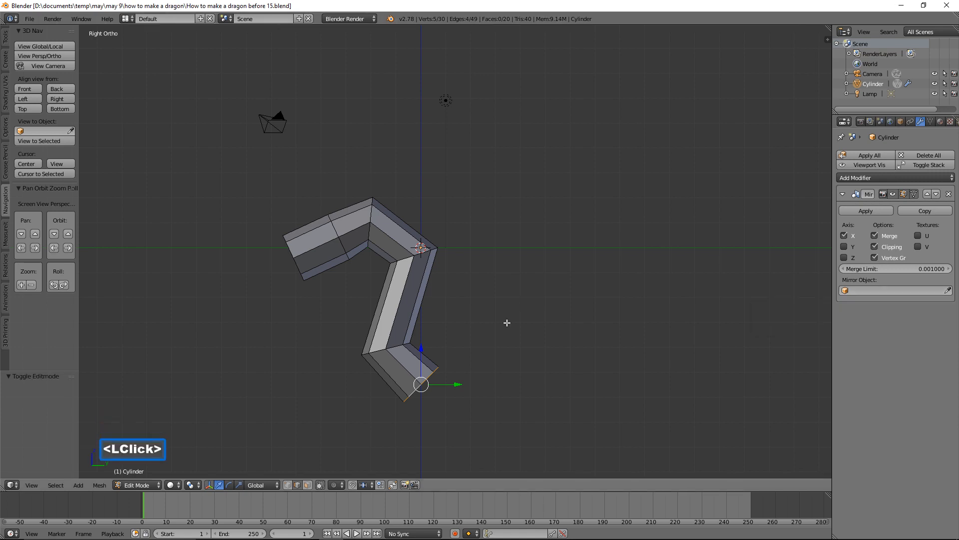
pyautogui.press('ctrl')
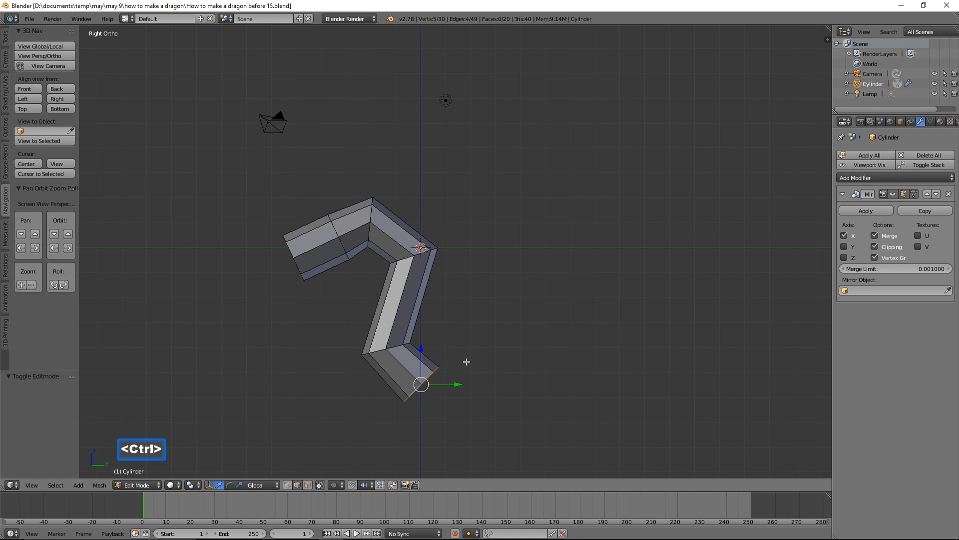
pyautogui.keyDown('ctrl'); pyautogui.rightClick(467, 360); pyautogui.keyUp('ctrl')
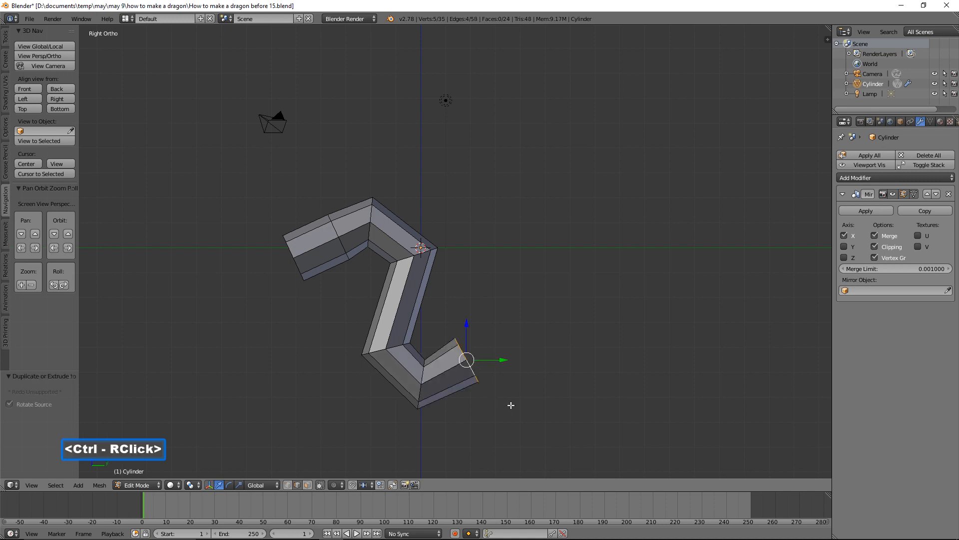
# Enlarge the open end loop at the base of the neck and move it about 0.66 down along Z
pyautogui.press('s')
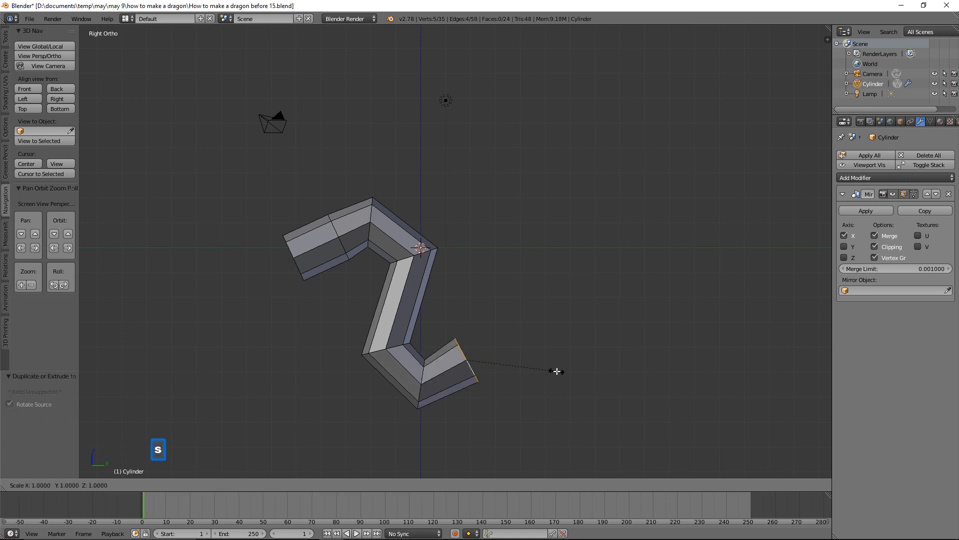
pyautogui.click(615, 407)
pyautogui.moveTo(467, 323); pyautogui.dragTo(467, 341)
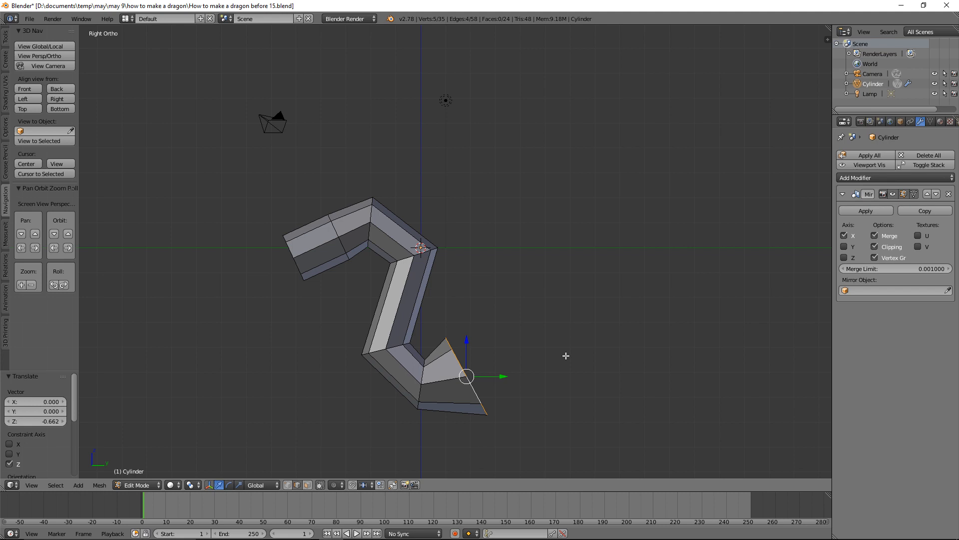
# Flatten the enlarged end loop into a vertical plane by scaling it to 0 along Y
pyautogui.press('s')
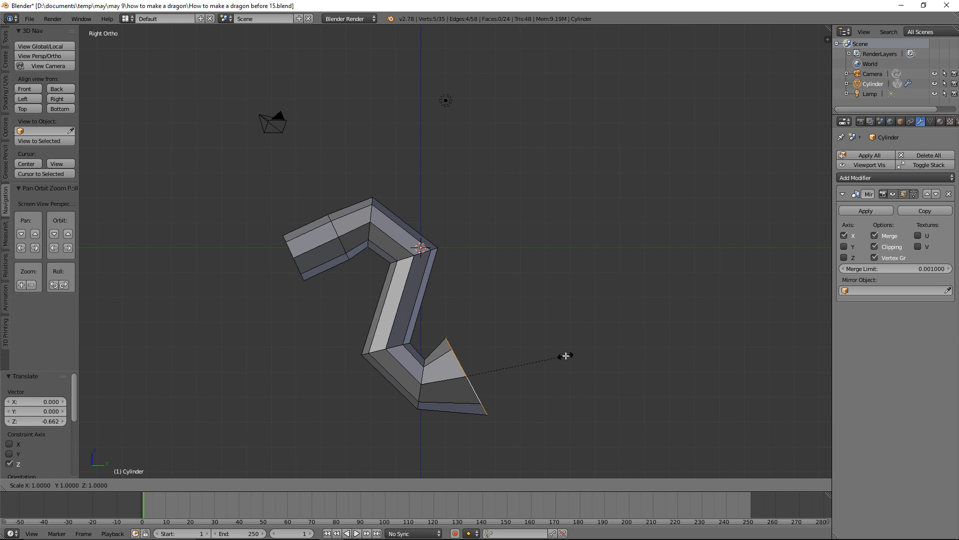
pyautogui.press('y')
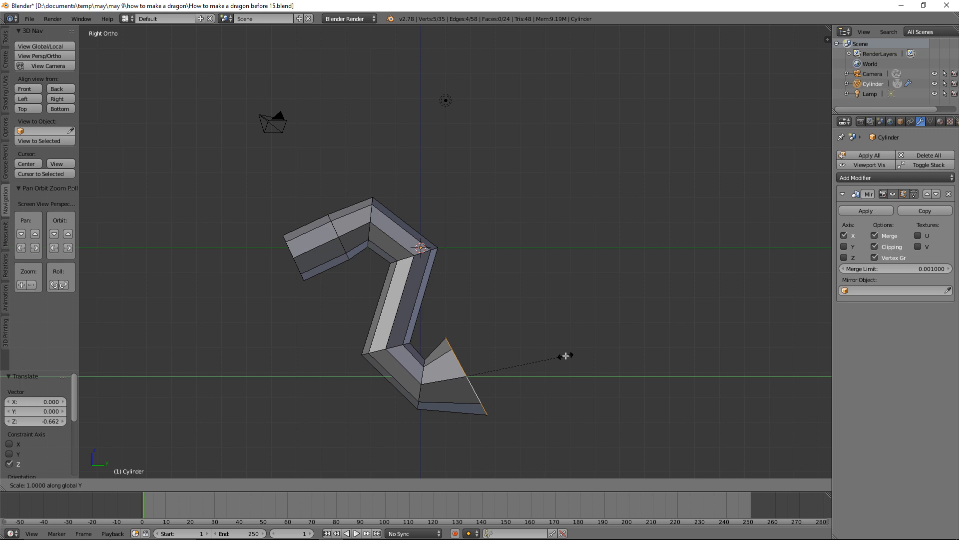
pyautogui.press('0')
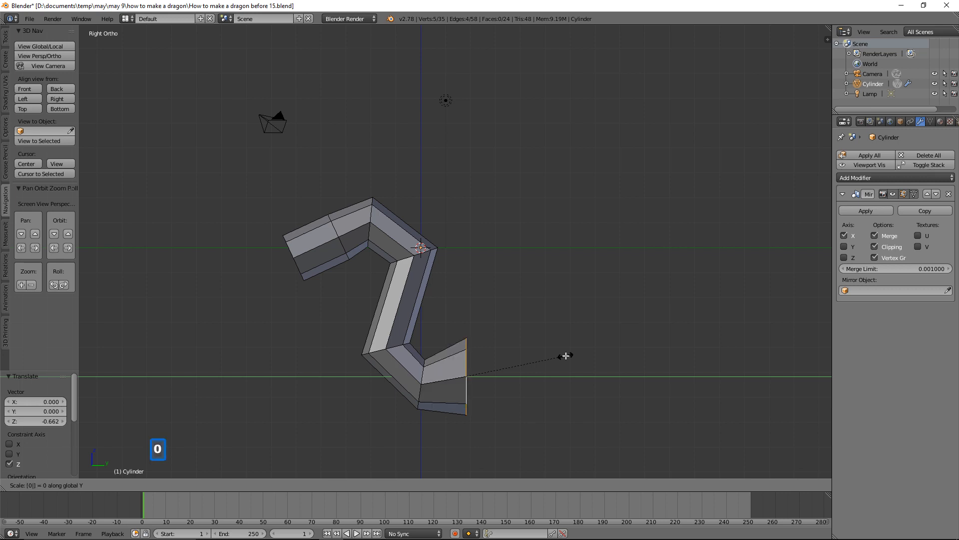
pyautogui.click(566, 356)
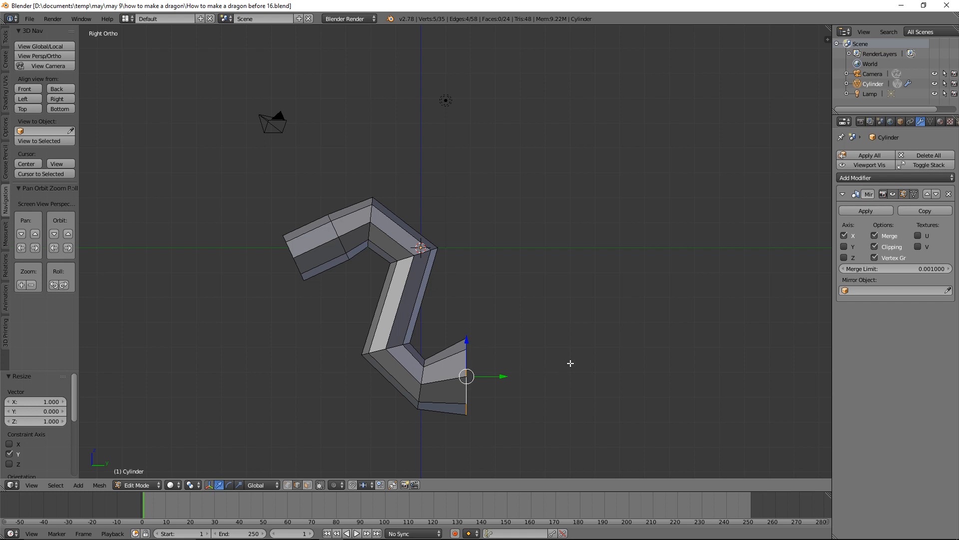
# Extrude the flattened end loop about 7.24 along positive Y to form the torso
pyautogui.press('e')
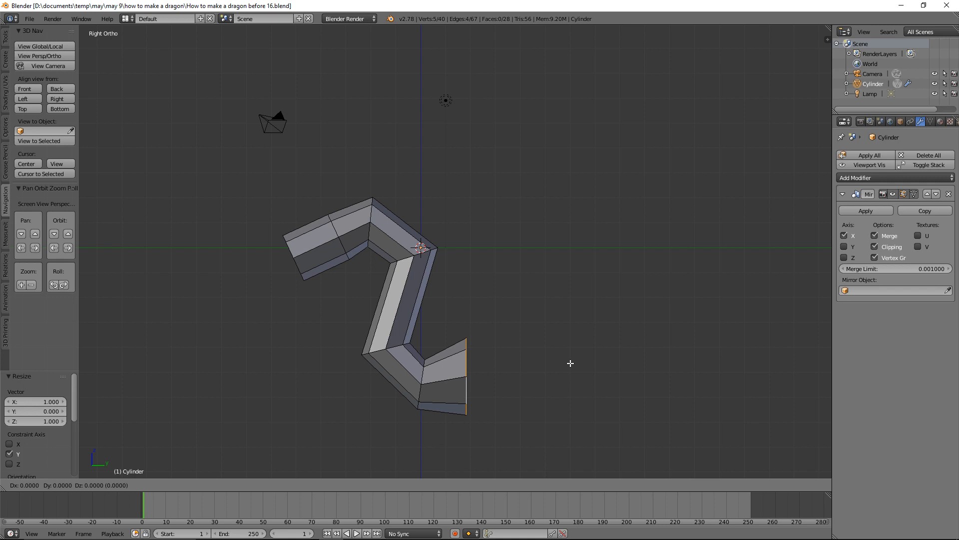
pyautogui.press('y')
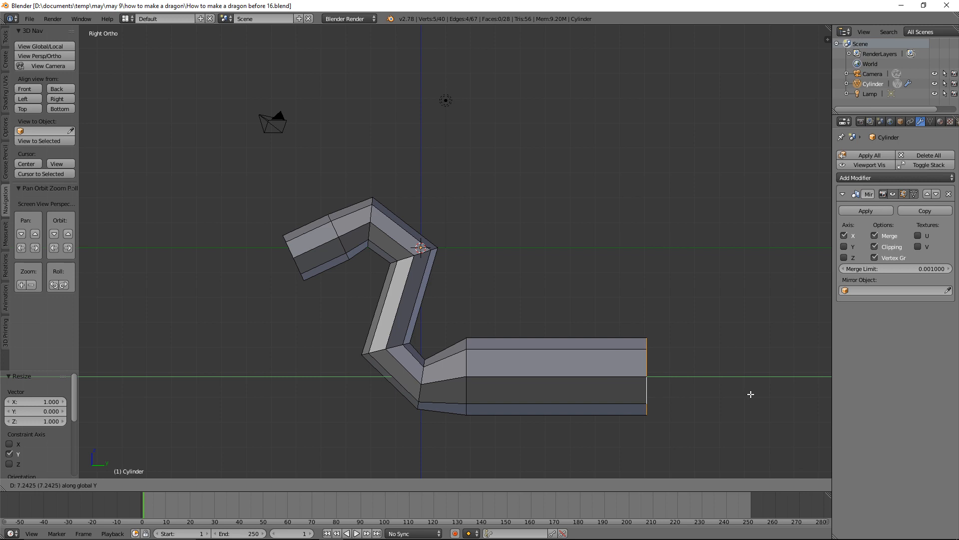
pyautogui.click(751, 393)
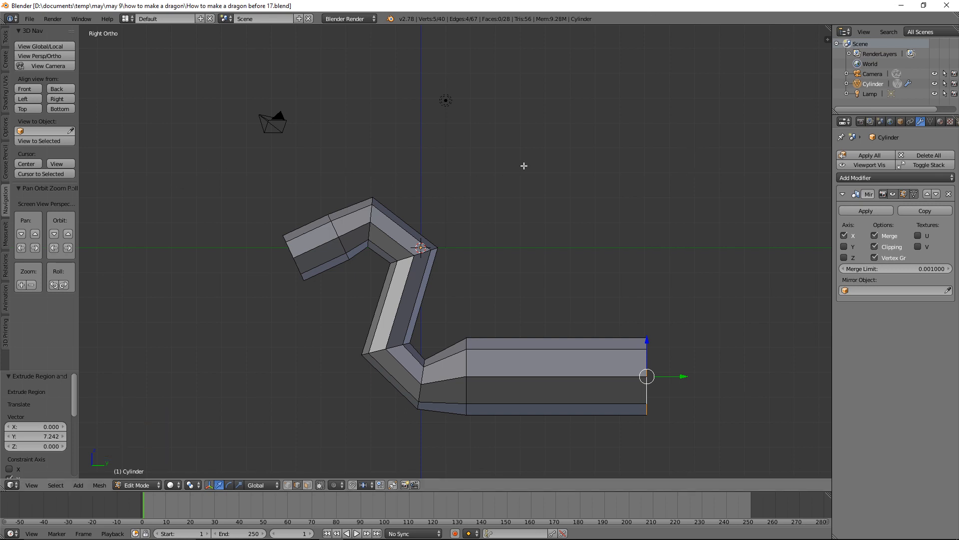
# Extrude the torso's rear loop about 3.59 along positive Y and scale the new end to about 0.45
pyautogui.keyDown('shift'); pyautogui.moveTo(548, 162); pyautogui.dragTo(387, 156, button='middle'); pyautogui.keyUp('shift')
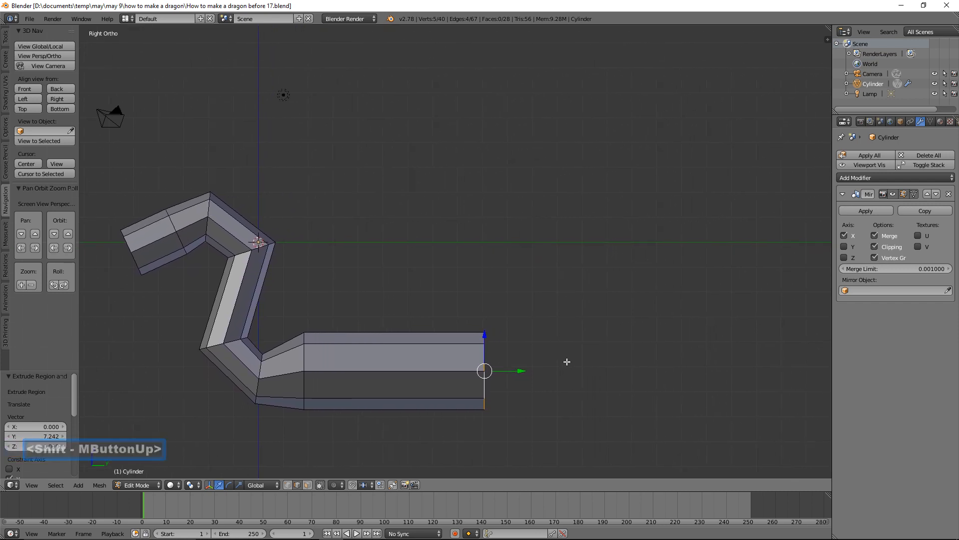
pyautogui.press('e')
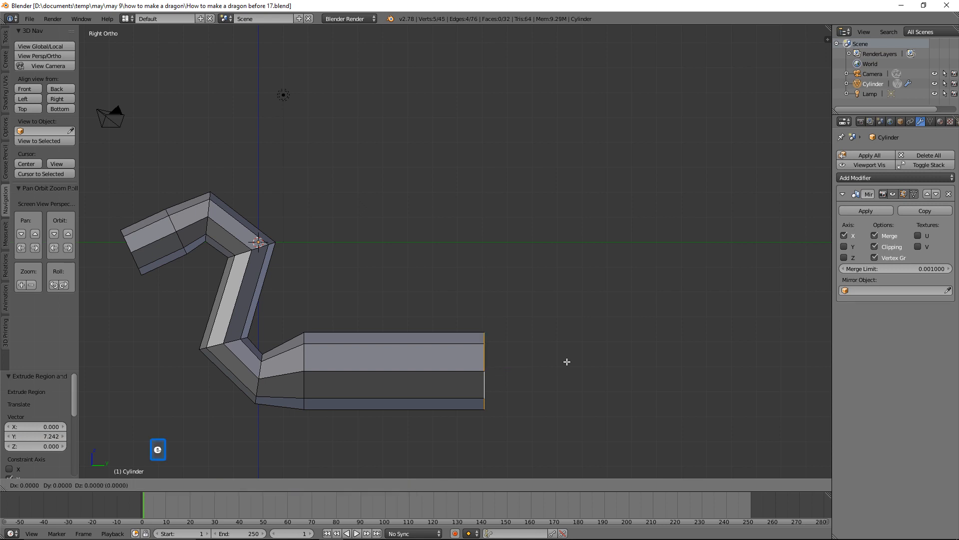
pyautogui.press('y')
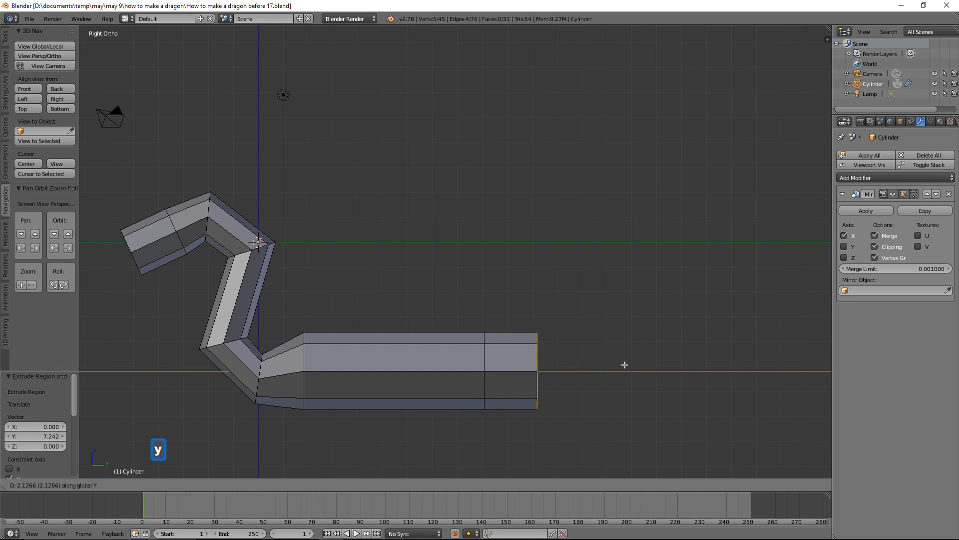
pyautogui.click(656, 367)
pyautogui.press('s')
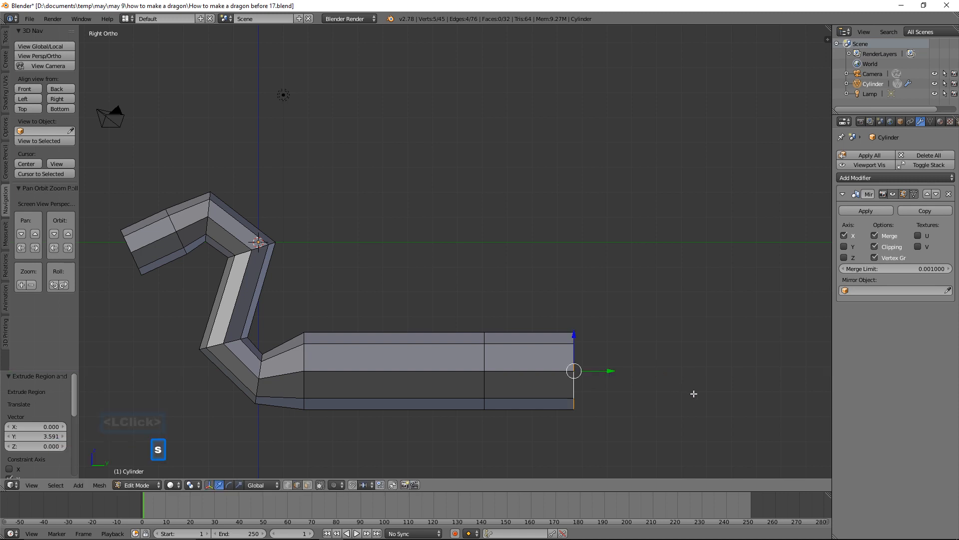
pyautogui.click(629, 370)
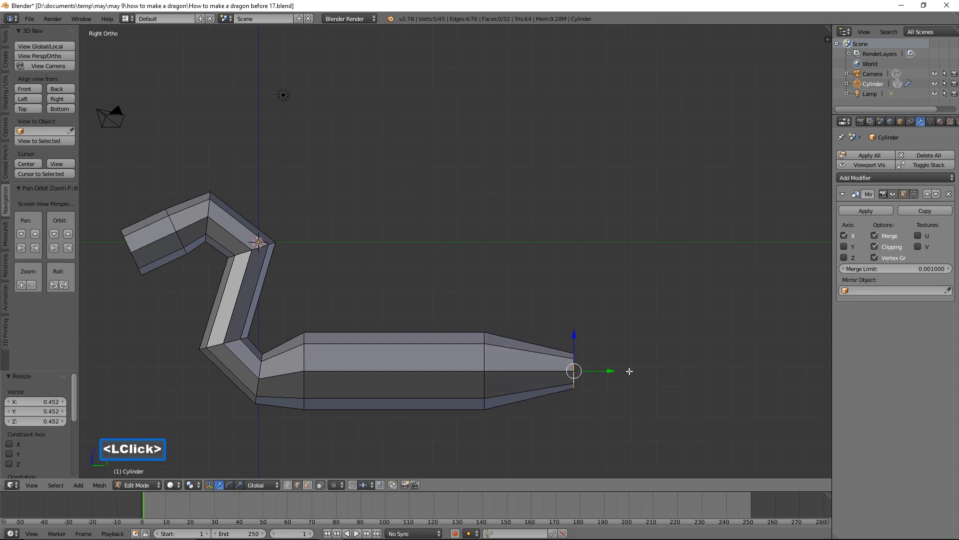
# Extrude the narrowed end about 4.17 along positive Y and scale the tip loop to about 0.435 to taper the tail
pyautogui.press('e')
pyautogui.press('y')
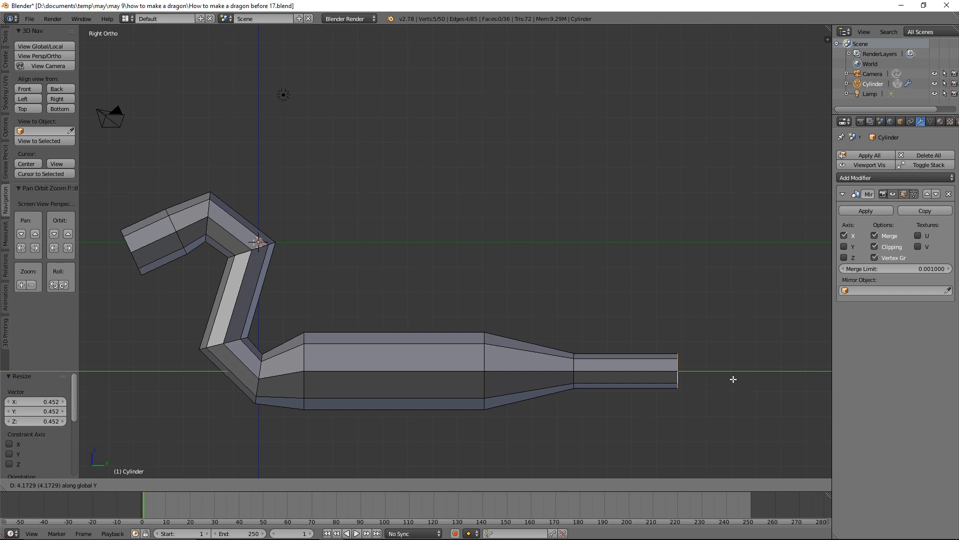
pyautogui.click(732, 378)
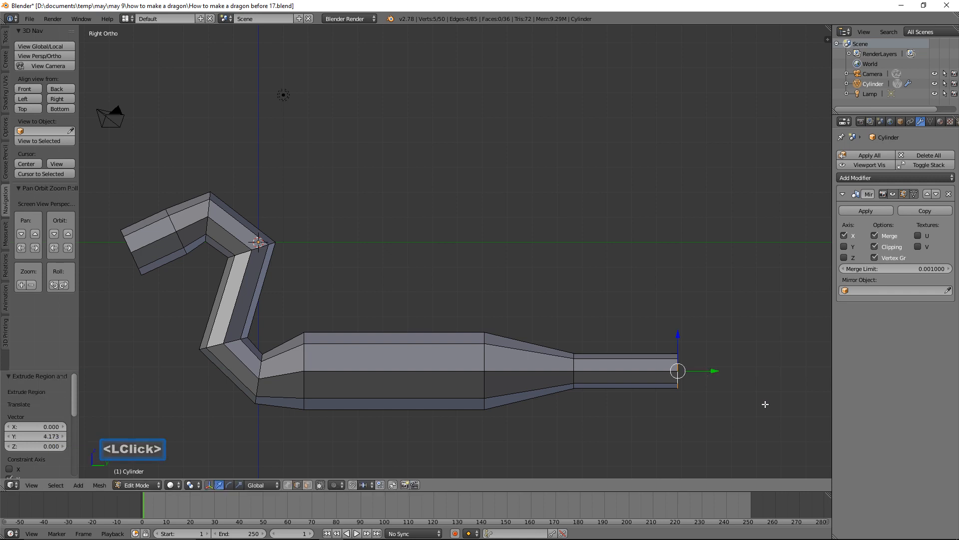
pyautogui.press('s')
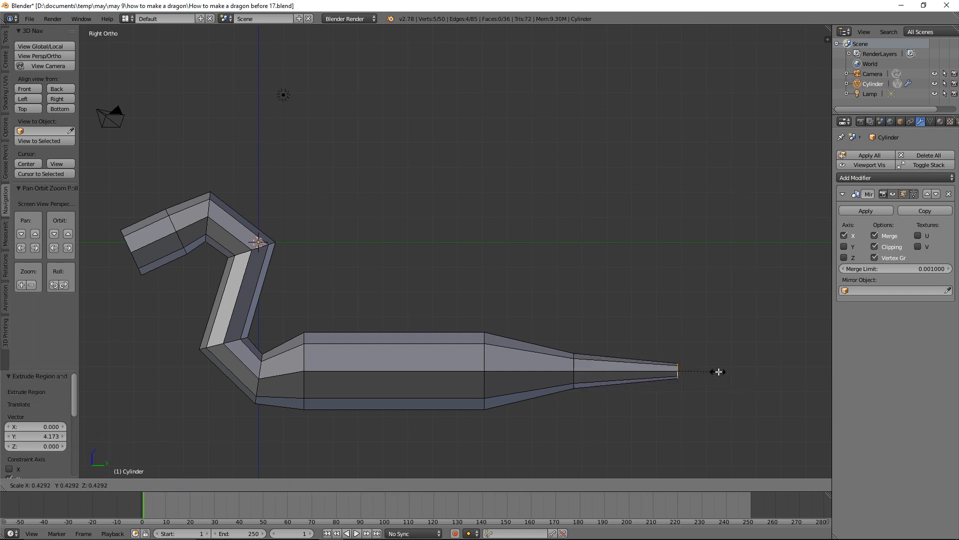
pyautogui.click(720, 372)
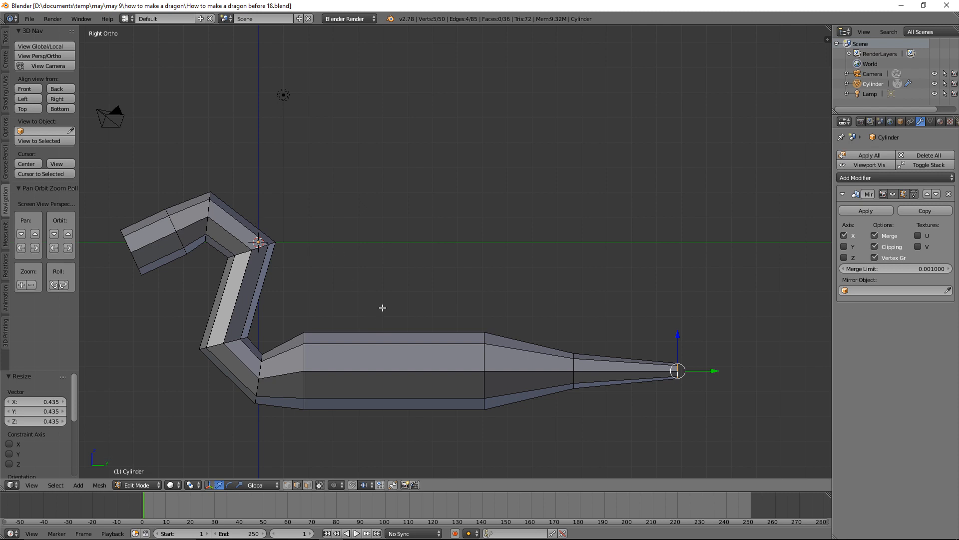
pyautogui.moveTo(255, 335); pyautogui.dragTo(330, 344, button='middle')
pyautogui.moveTo(450, 381); pyautogui.dragTo(342, 385, button='middle')
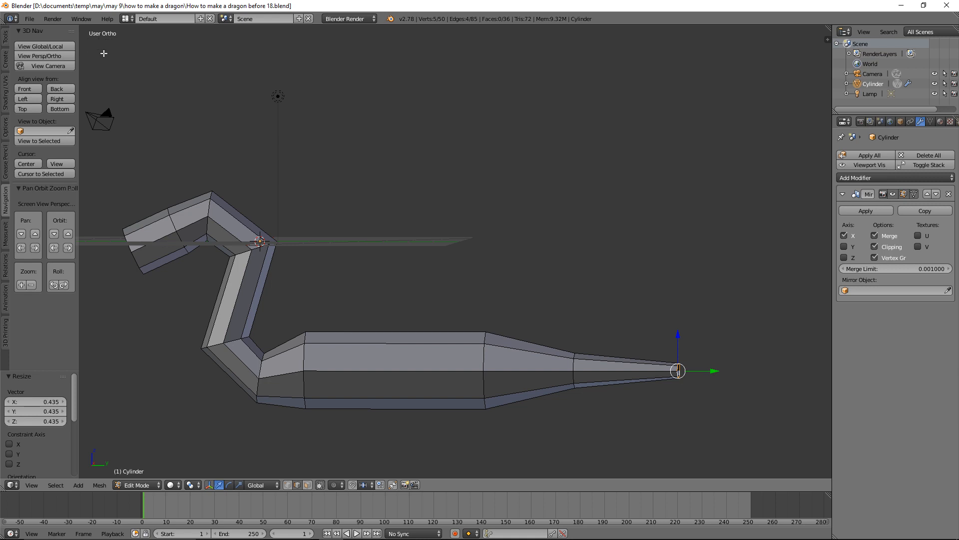
pyautogui.click(63, 99)
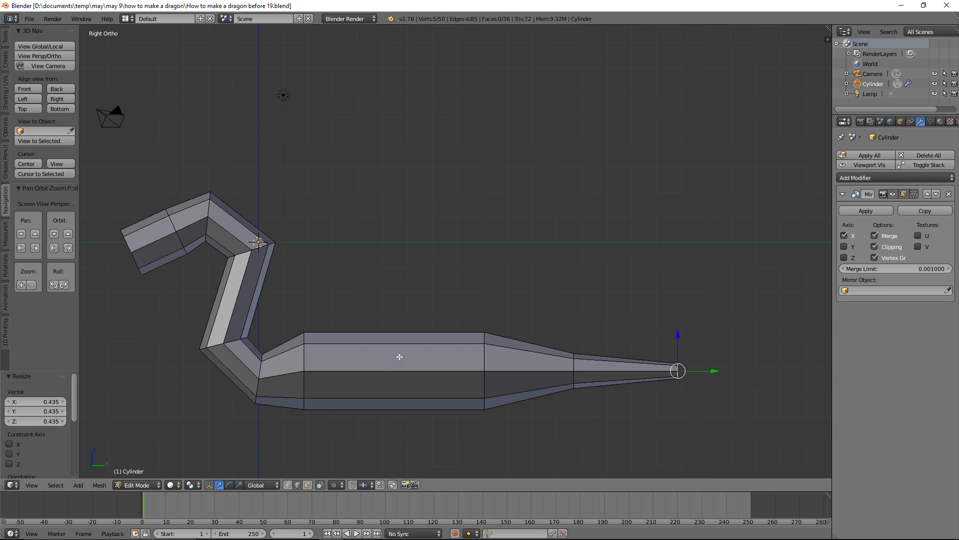
# Add two evenly spaced loop cuts around the long torso section without sliding them, and deselect everything
pyautogui.press('ctrl')
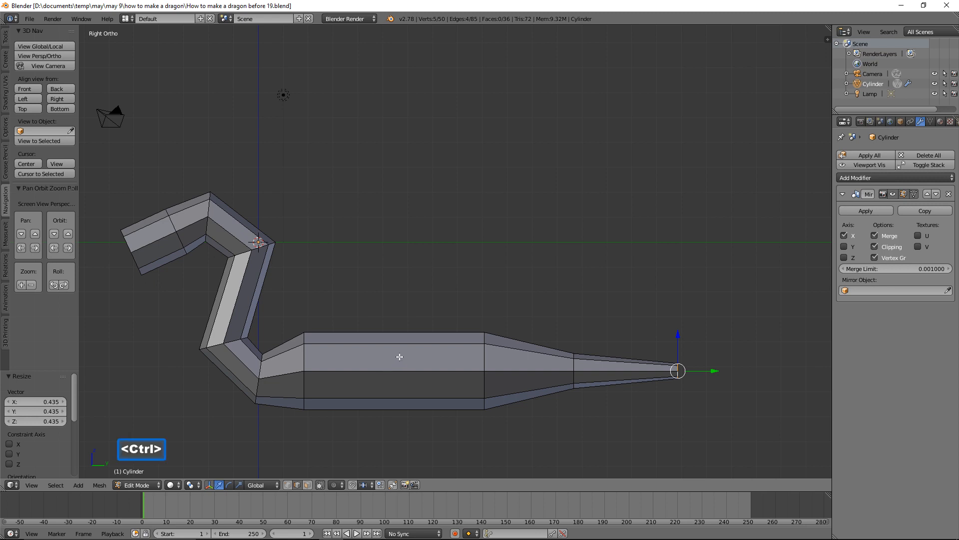
pyautogui.hotkey('ctrl', 'r')
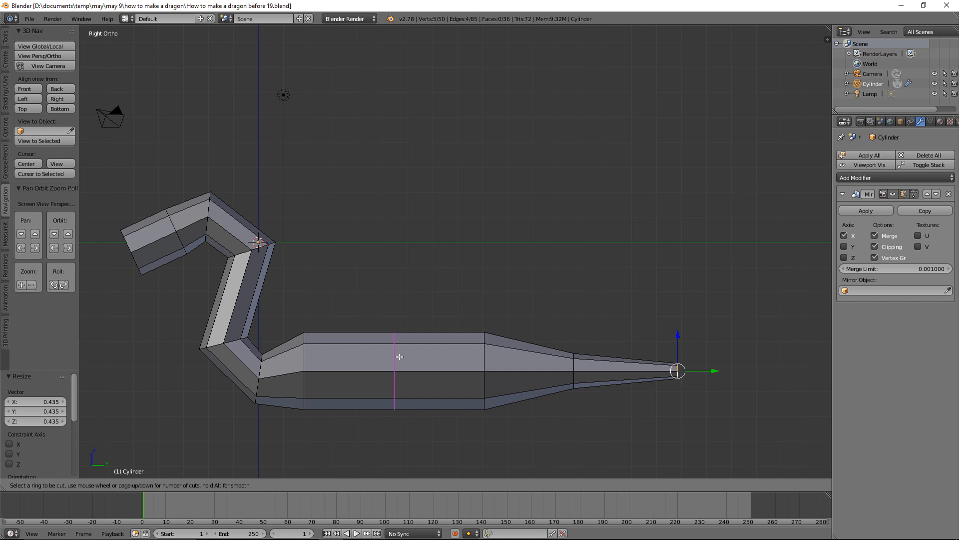
pyautogui.scroll(1, 399, 357)
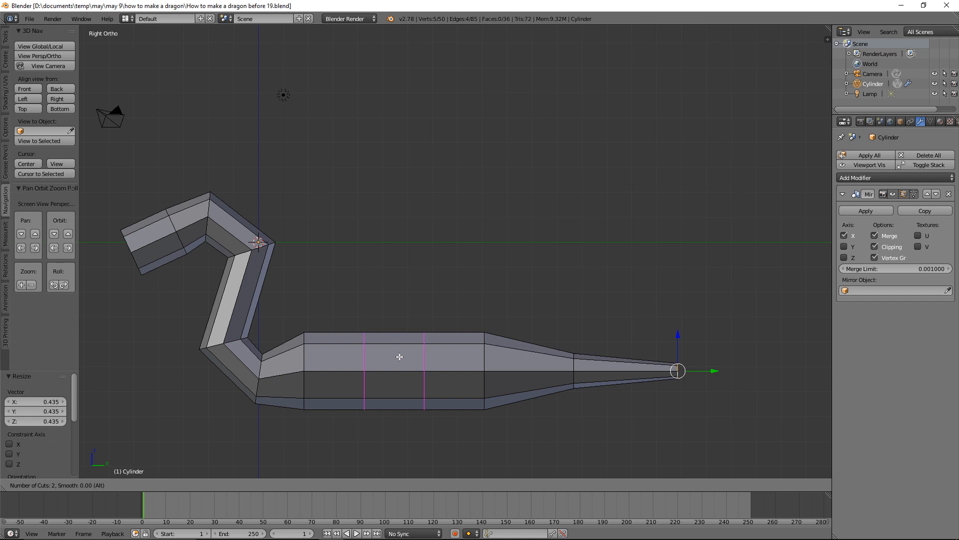
pyautogui.click(399, 357)
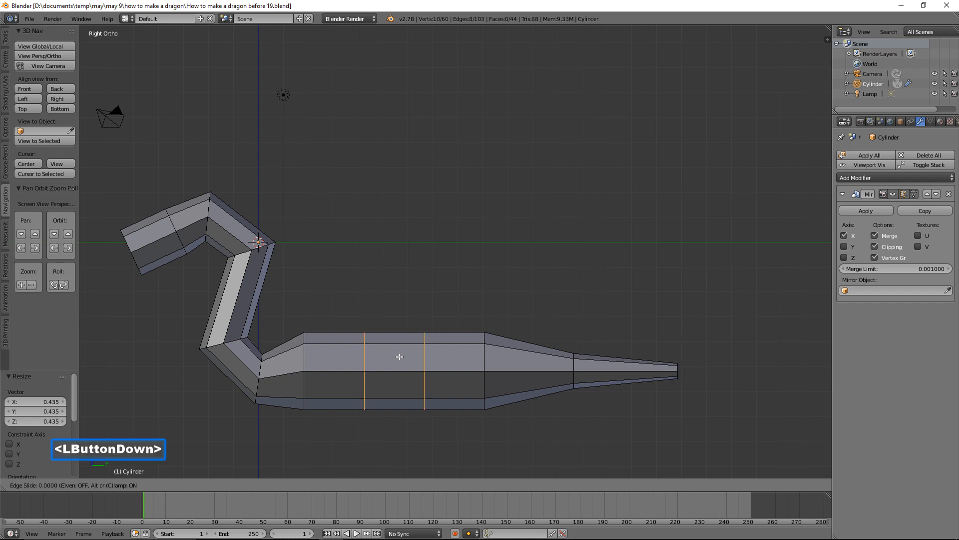
pyautogui.click(400, 357)
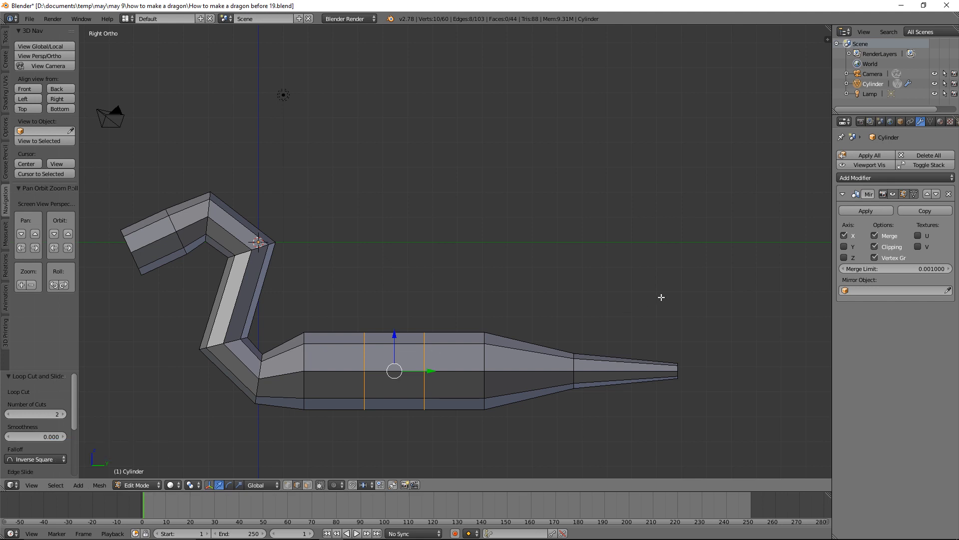
pyautogui.press('a')
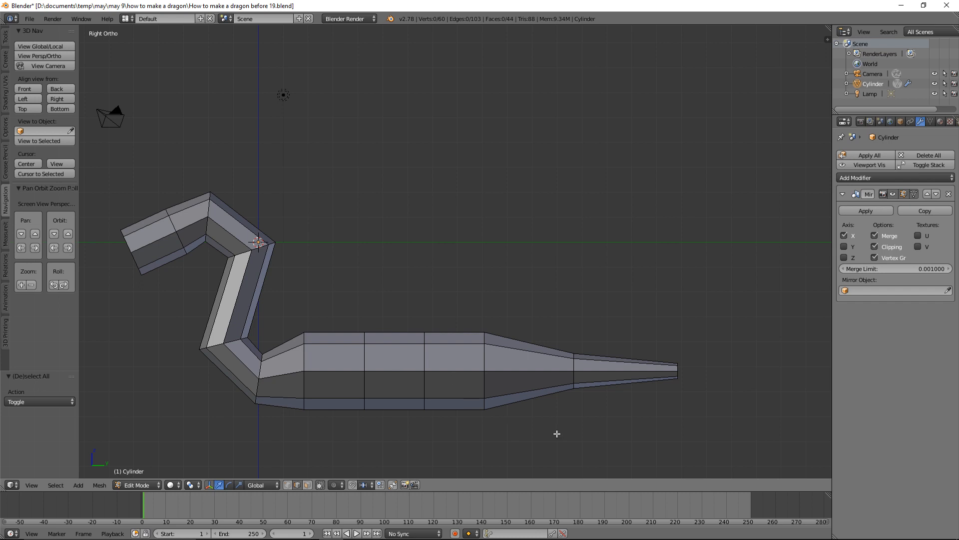
pyautogui.click(738, 172)
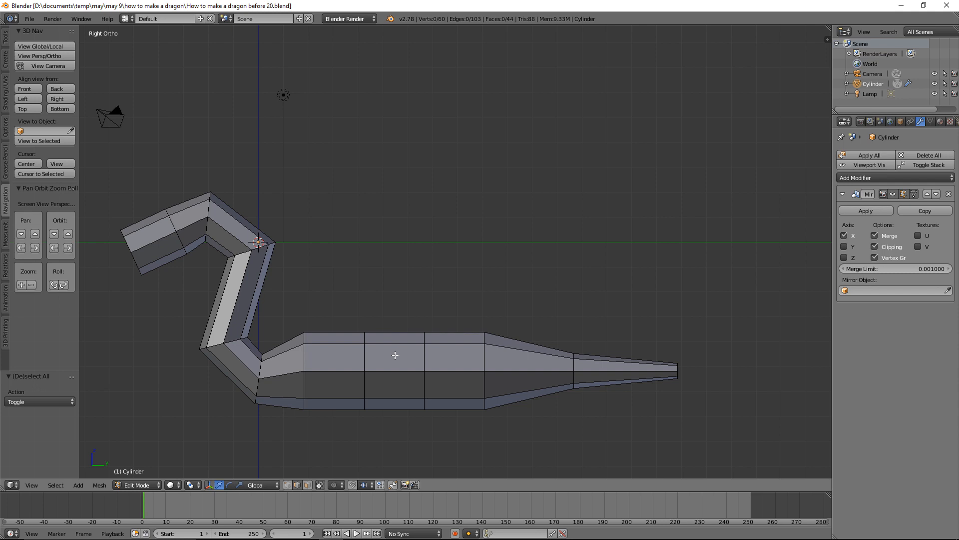
# Add one centred loop cut around the middle torso section without sliding it, and deselect everything
pyautogui.press('ctrl')
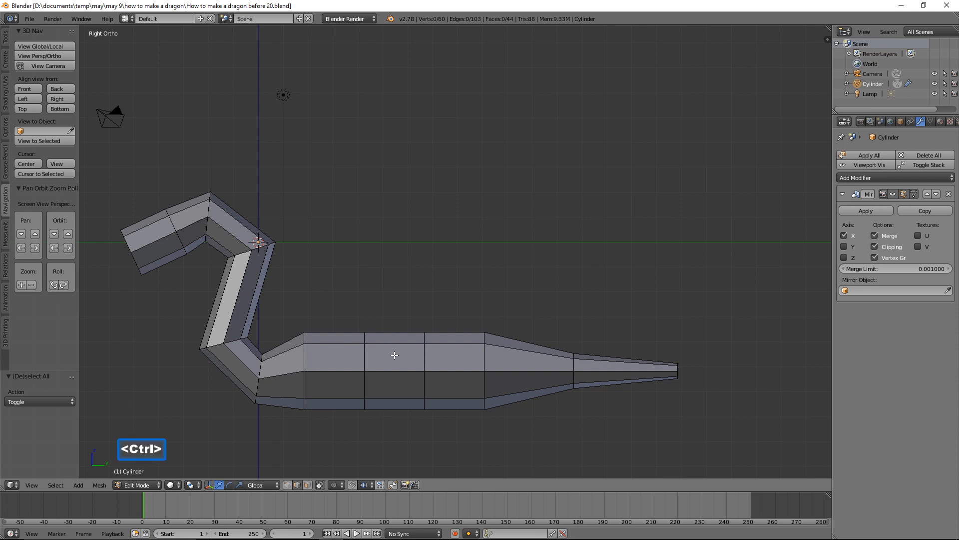
pyautogui.hotkey('ctrl', 'r')
pyautogui.click(395, 355)
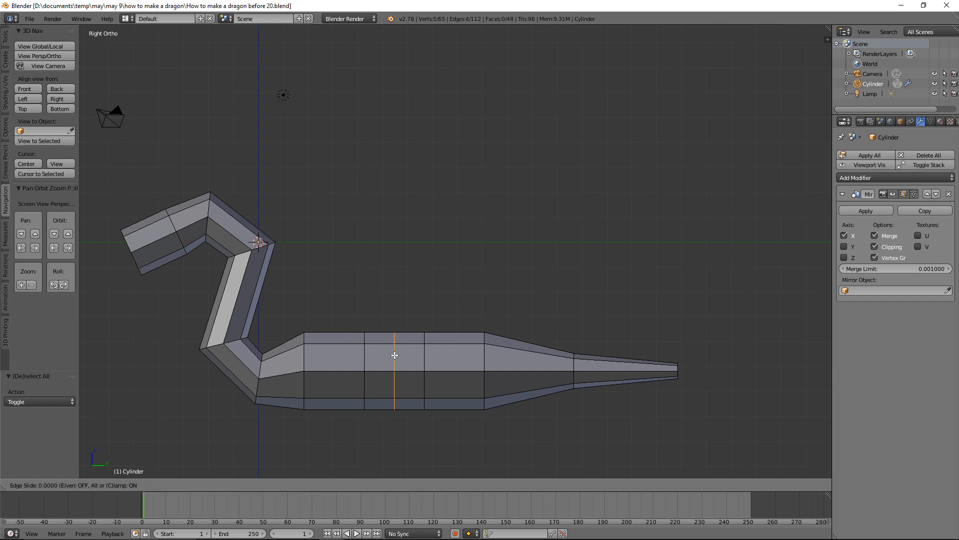
pyautogui.click(395, 356)
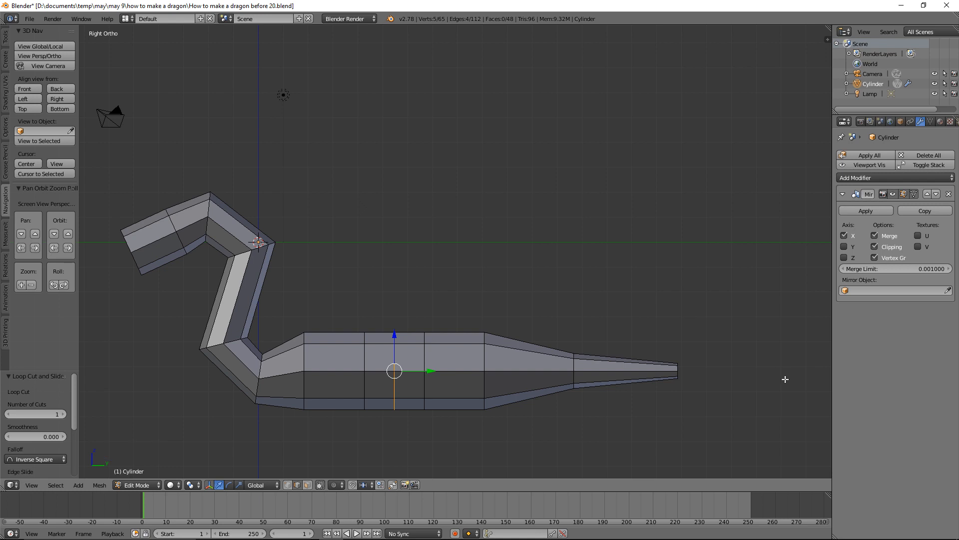
pyautogui.press('a')
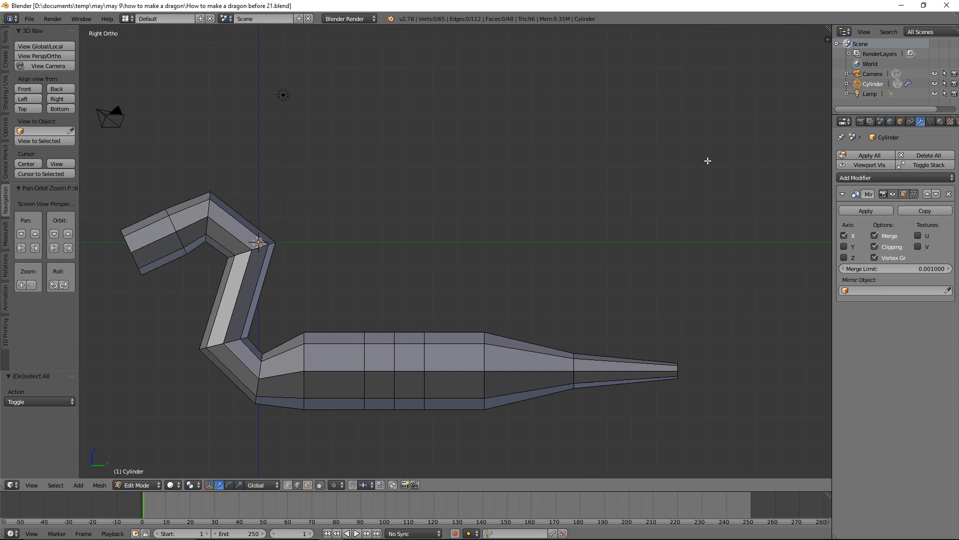
# In face select mode, delete the two middle side faces of the rear torso section to open a leg hole
pyautogui.click(309, 486)
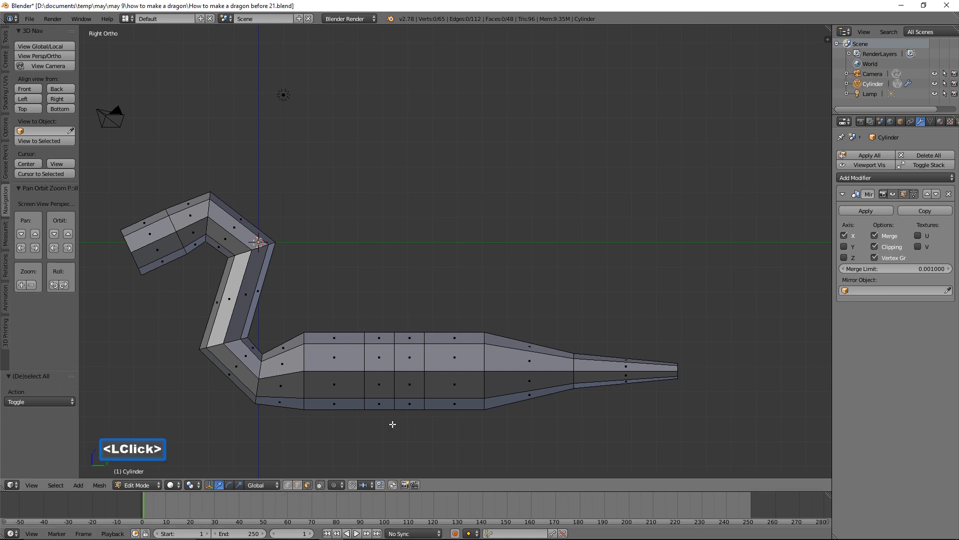
pyautogui.click(464, 361)
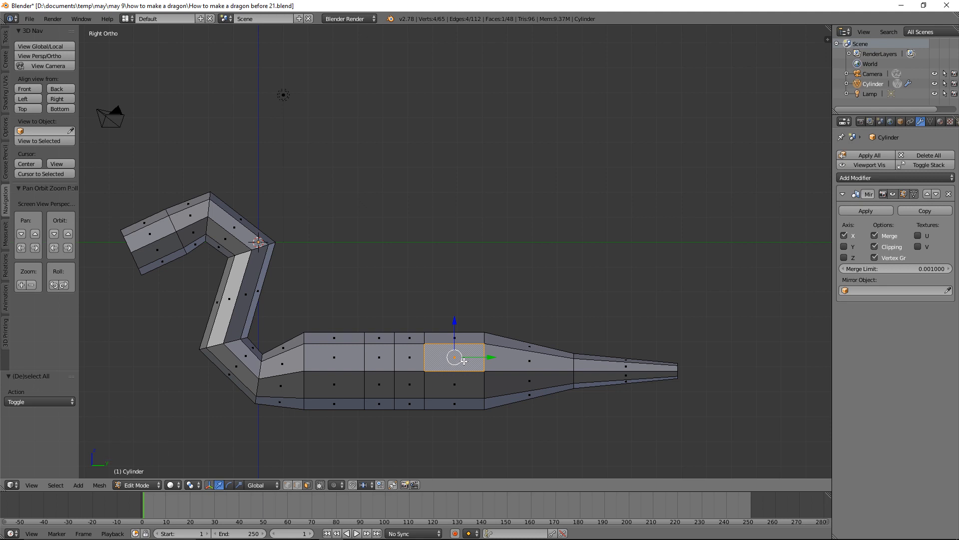
pyautogui.keyDown('shift'); pyautogui.click(464, 382); pyautogui.keyUp('shift')
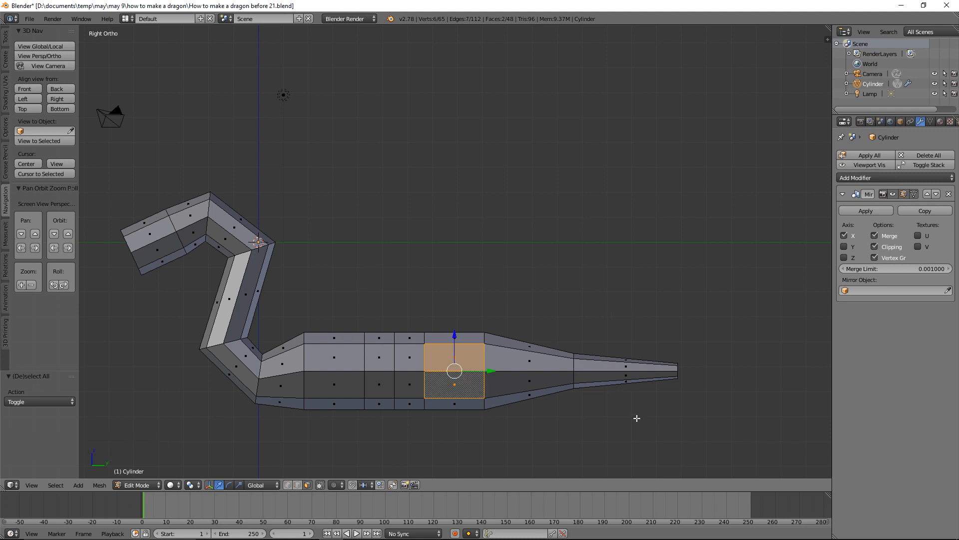
pyautogui.press('x')
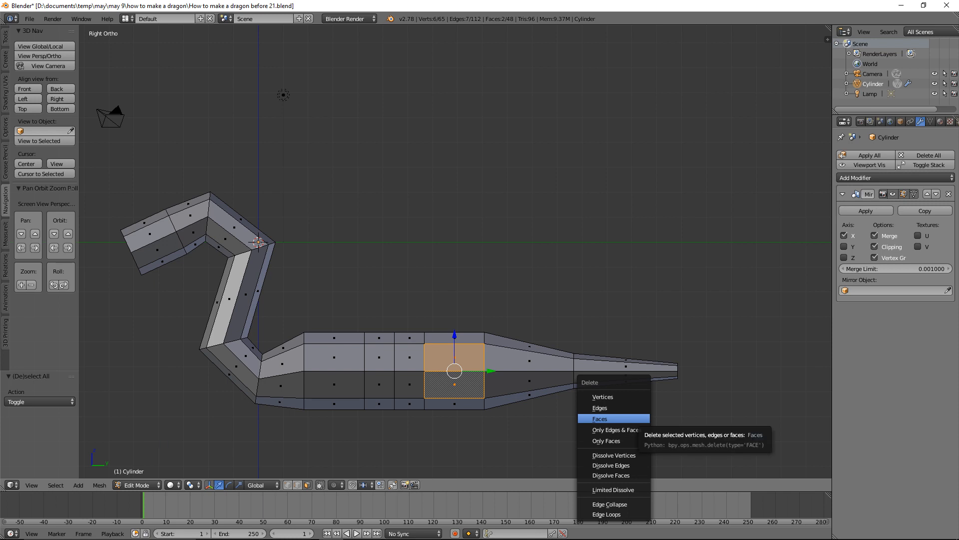
pyautogui.click(600, 419)
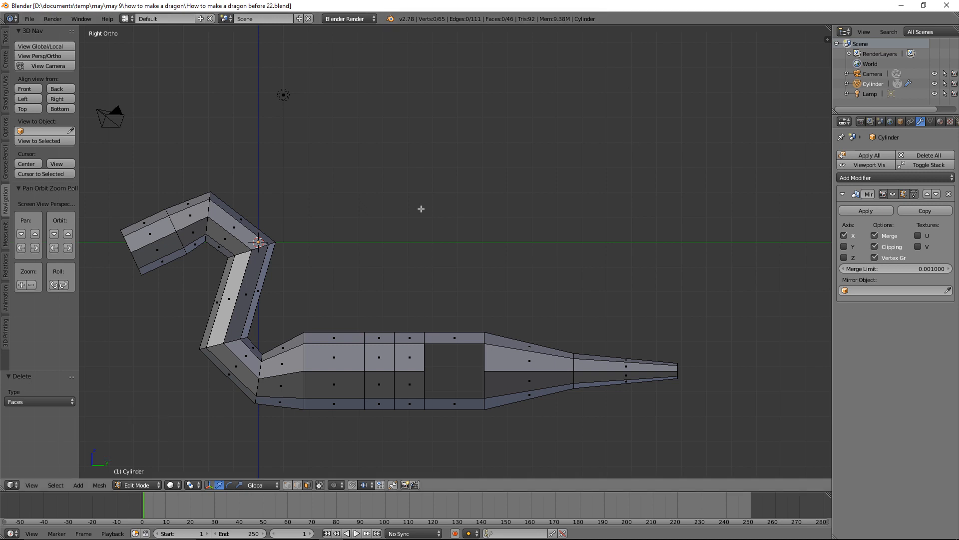
# Delete the two middle side faces of the front torso section to open a second leg hole
pyautogui.click(345, 365)
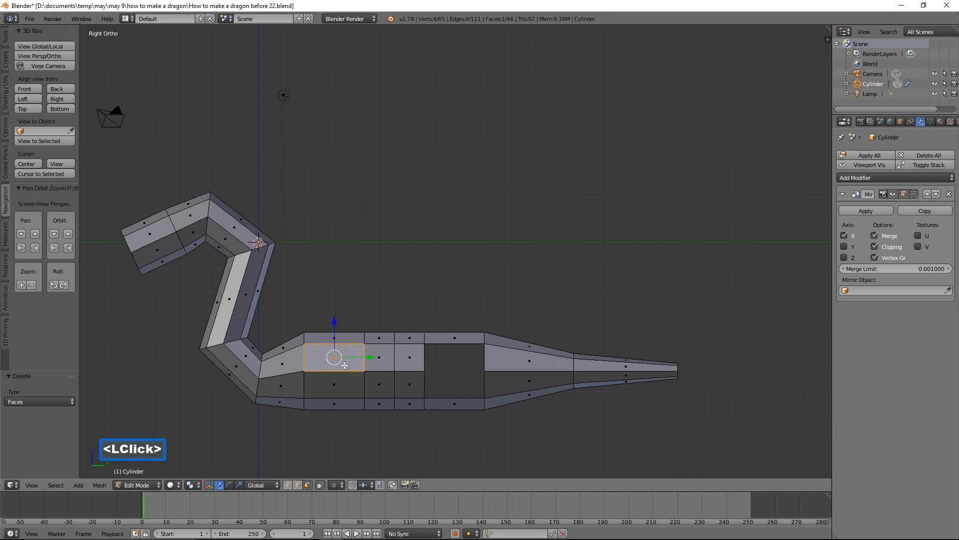
pyautogui.keyDown('shift'); pyautogui.click(353, 386); pyautogui.keyUp('shift')
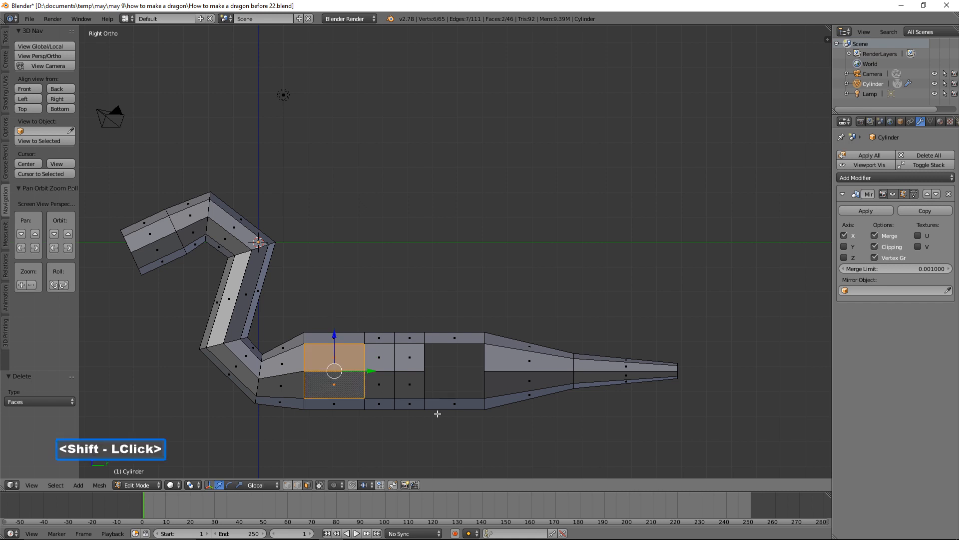
pyautogui.press('x')
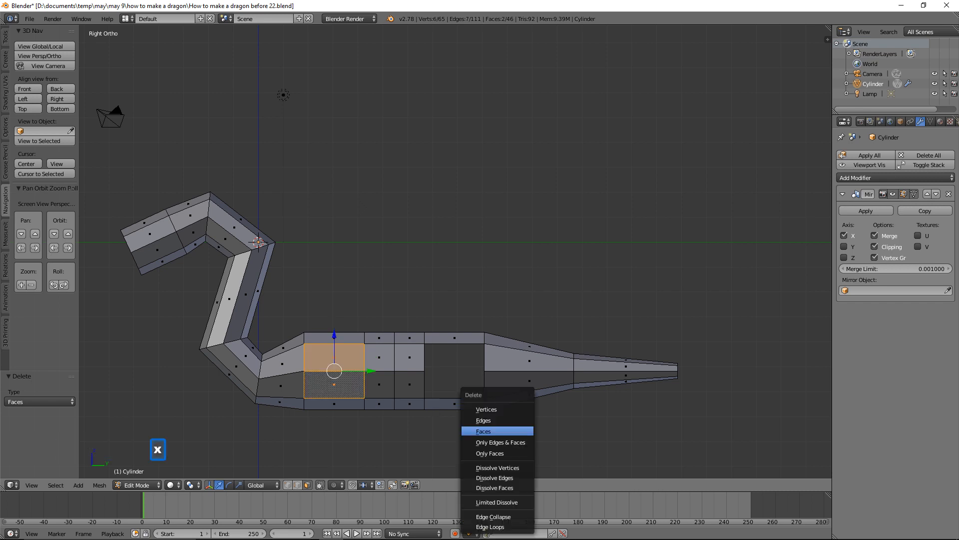
pyautogui.click(484, 431)
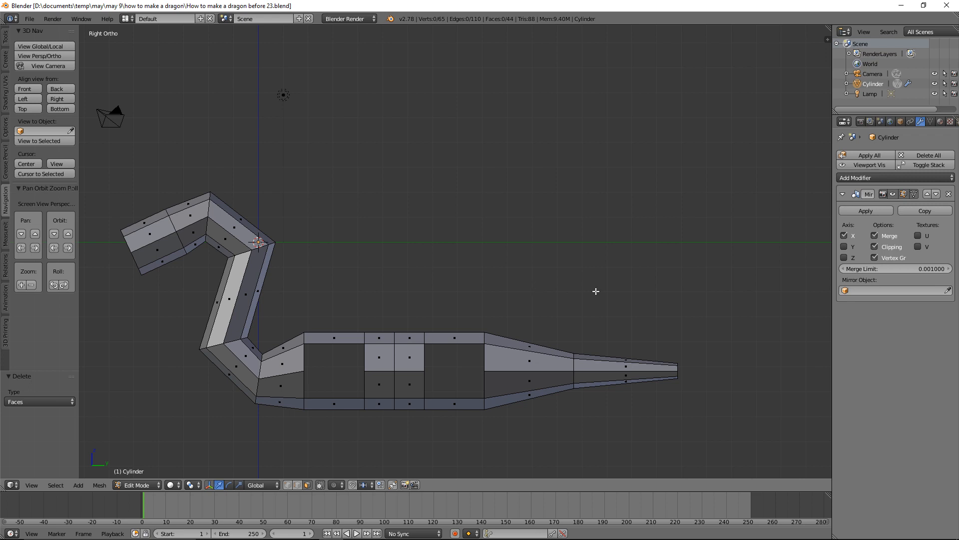
# In edge select mode, extrude the upper front and rear side edges of the rear leg hole about 1.71 along X
pyautogui.moveTo(684, 293); pyautogui.dragTo(636, 310, button='middle')
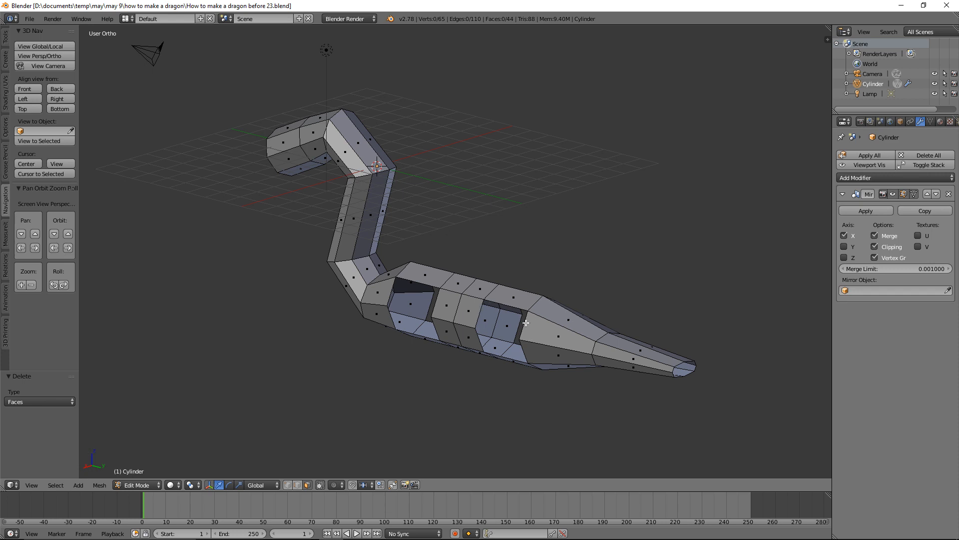
pyautogui.click(298, 484)
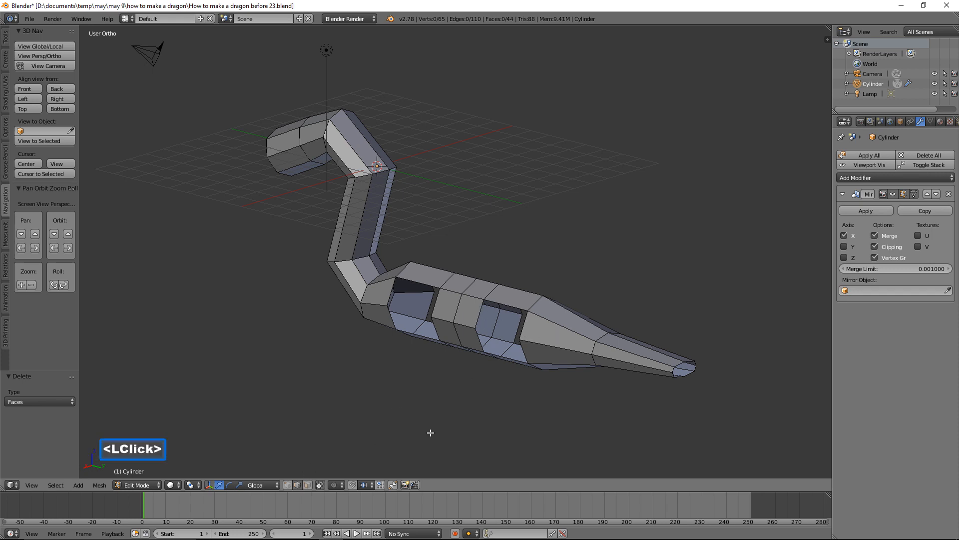
pyautogui.click(478, 312)
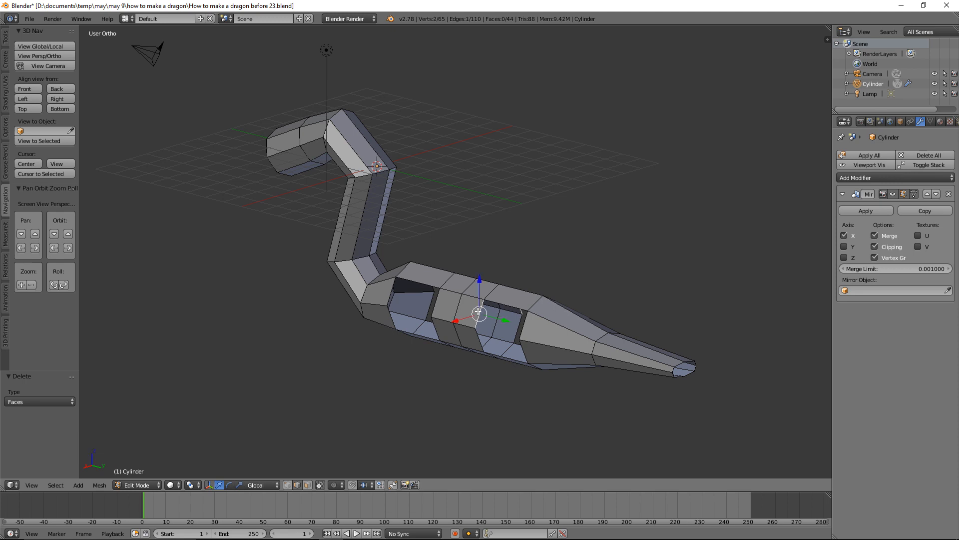
pyautogui.keyDown('shift'); pyautogui.click(525, 326); pyautogui.keyUp('shift')
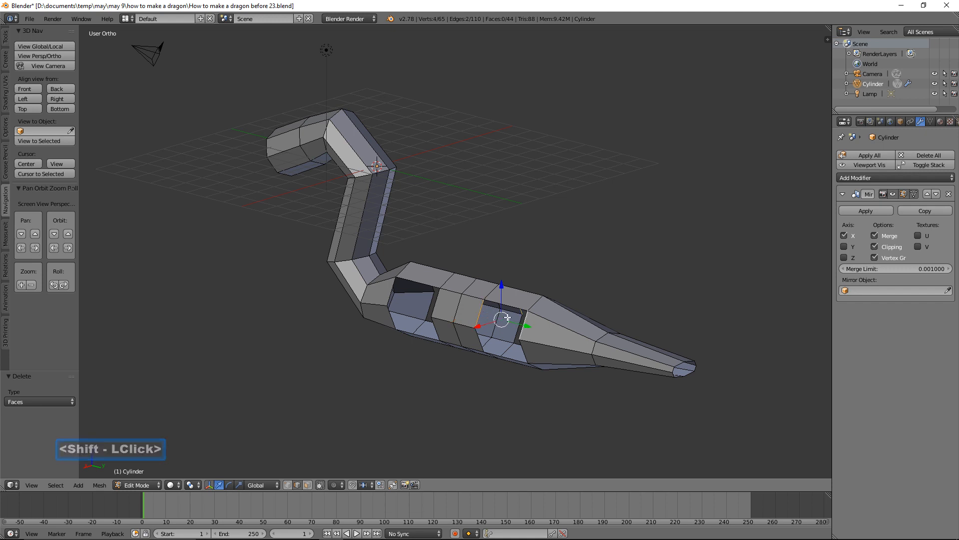
pyautogui.press('e')
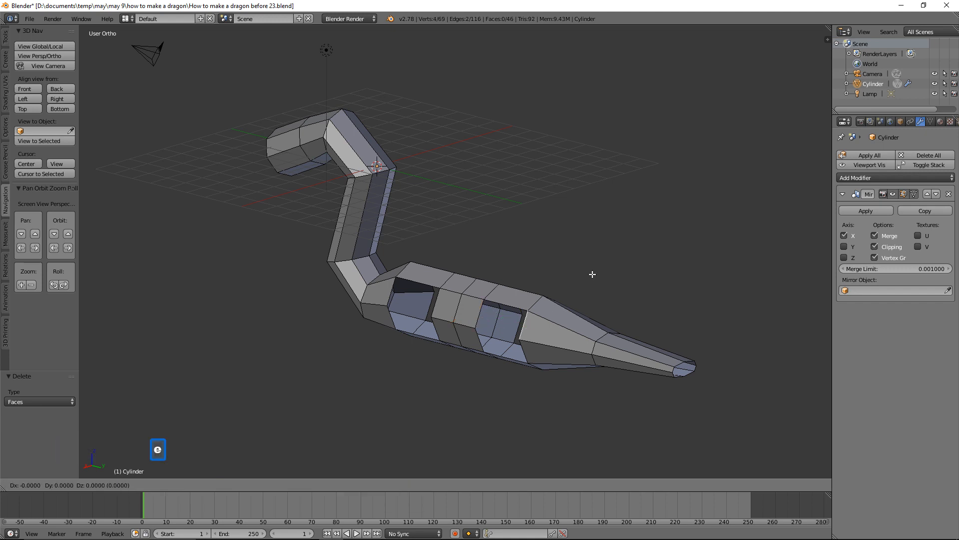
pyautogui.press('x')
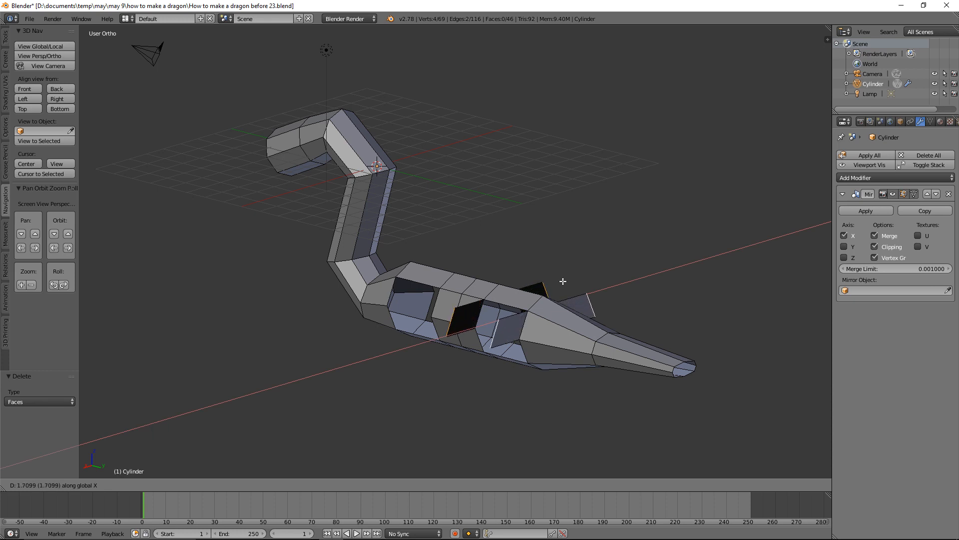
pyautogui.click(563, 282)
# Fill a face between the two extruded edges to close the outer side of the rear leg block, and deselect everything
pyautogui.moveTo(563, 281); pyautogui.dragTo(618, 269, button='middle')
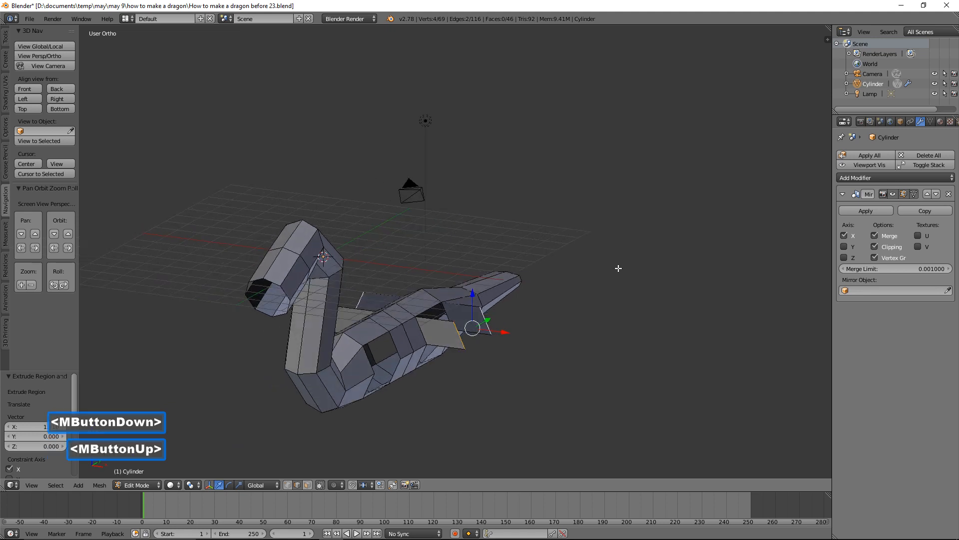
pyautogui.moveTo(455, 332); pyautogui.dragTo(525, 336, button='middle')
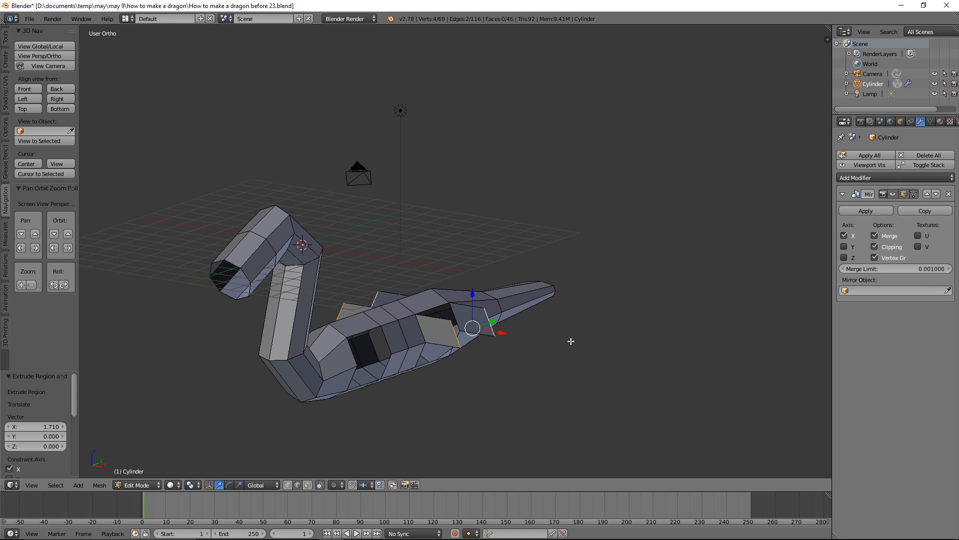
pyautogui.press('f')
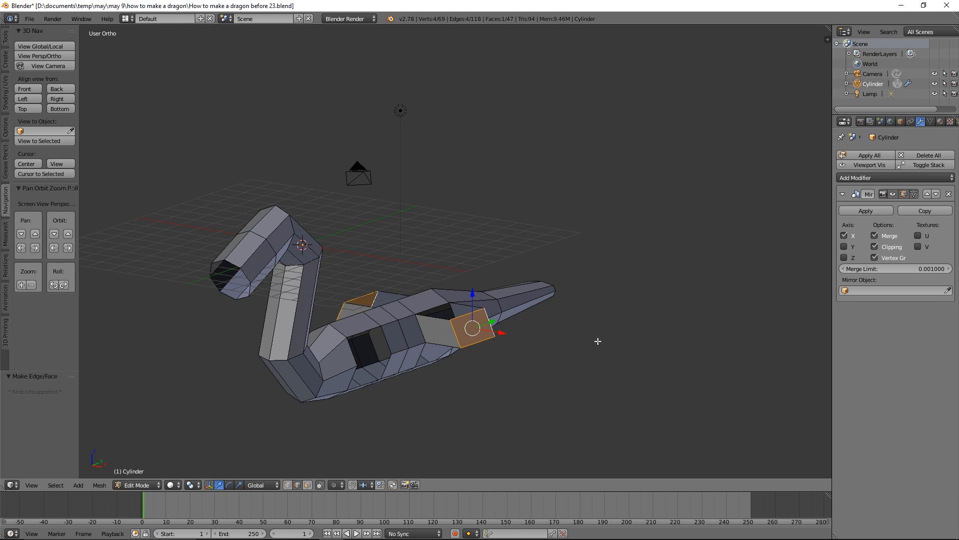
pyautogui.press('a')
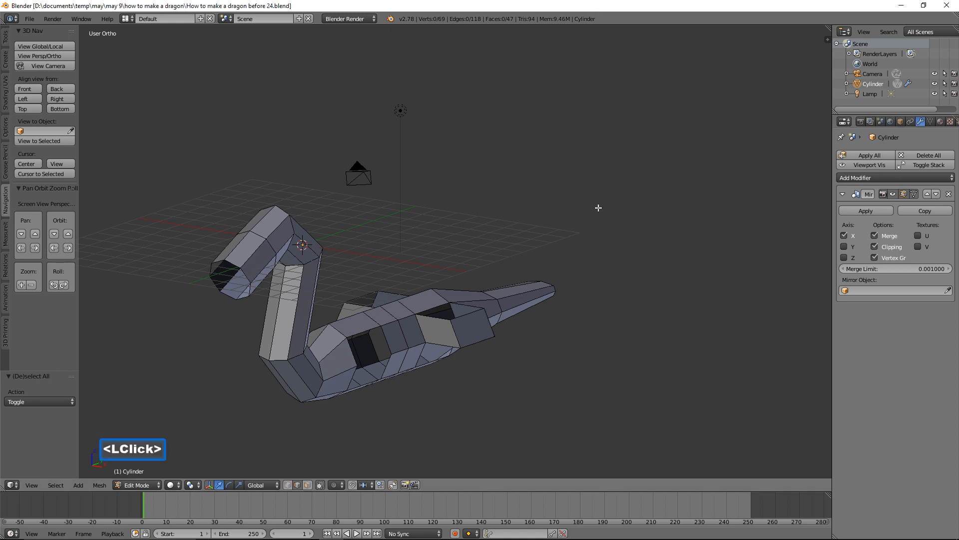
# Select the open edge loop on top of the rear leg block, fill it with a face, and deselect everything
pyautogui.moveTo(619, 248); pyautogui.dragTo(483, 271, button='middle')
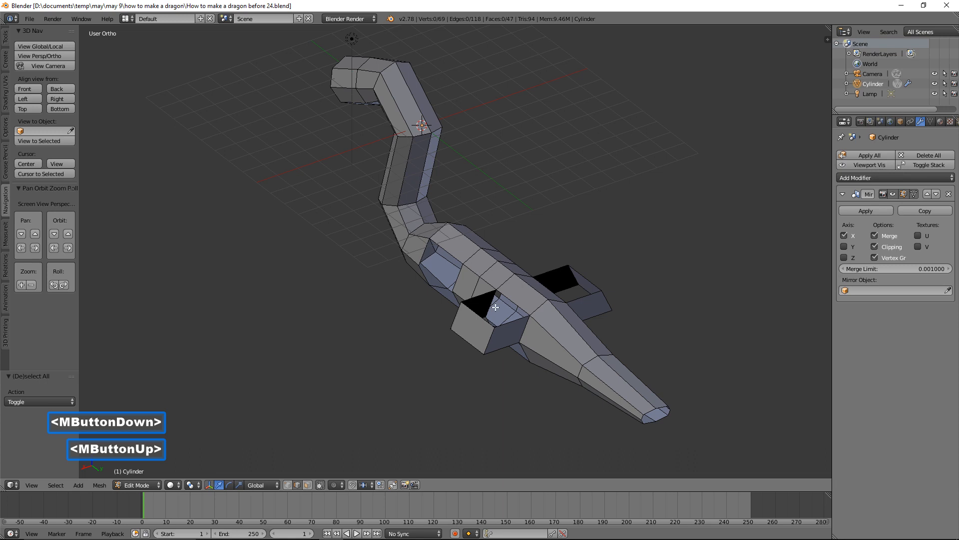
pyautogui.press('alt')
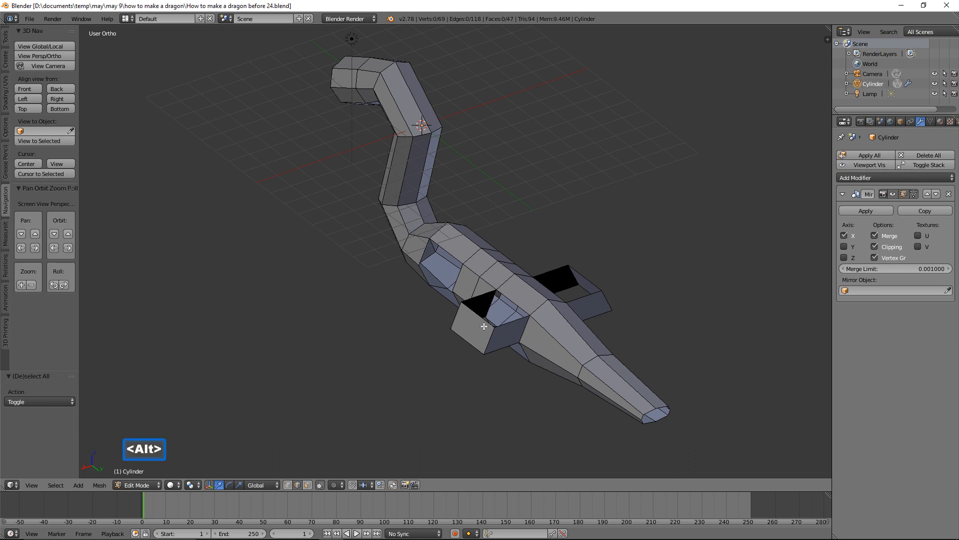
pyautogui.keyDown('alt'); pyautogui.click(510, 322); pyautogui.keyUp('alt')
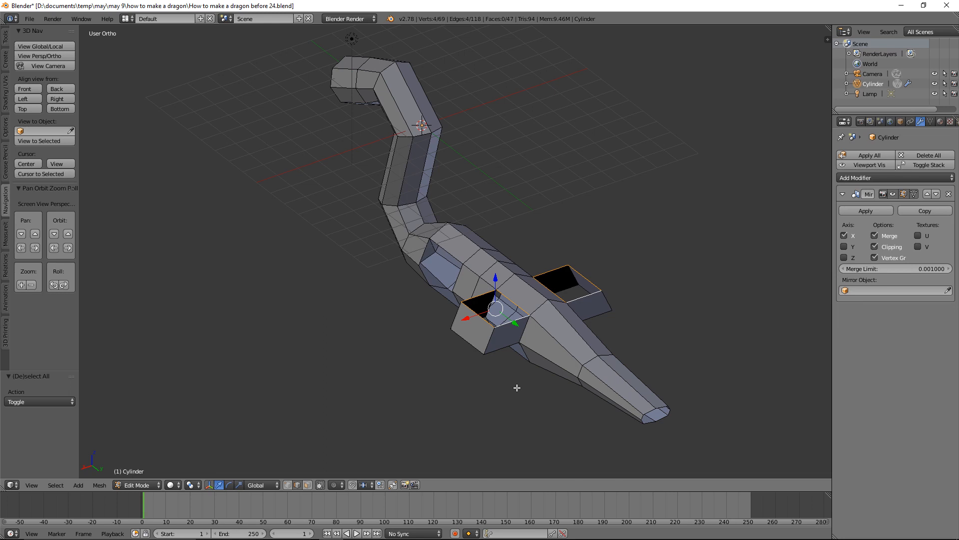
pyautogui.press('f')
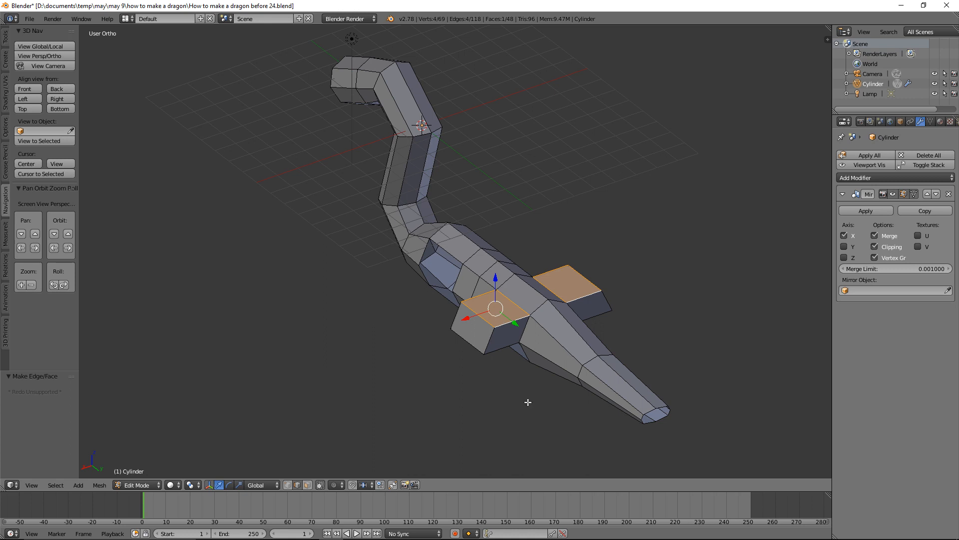
pyautogui.press('a')
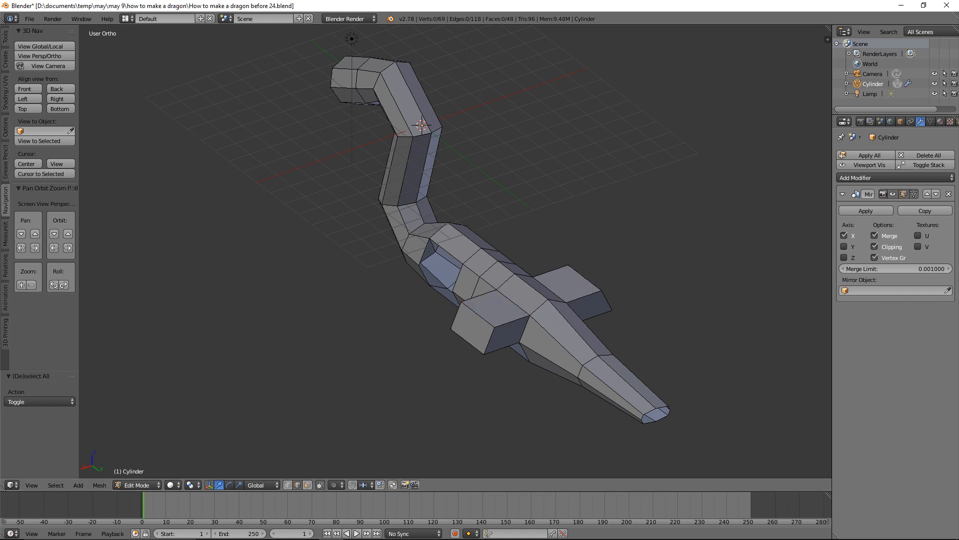
pyautogui.click(654, 193)
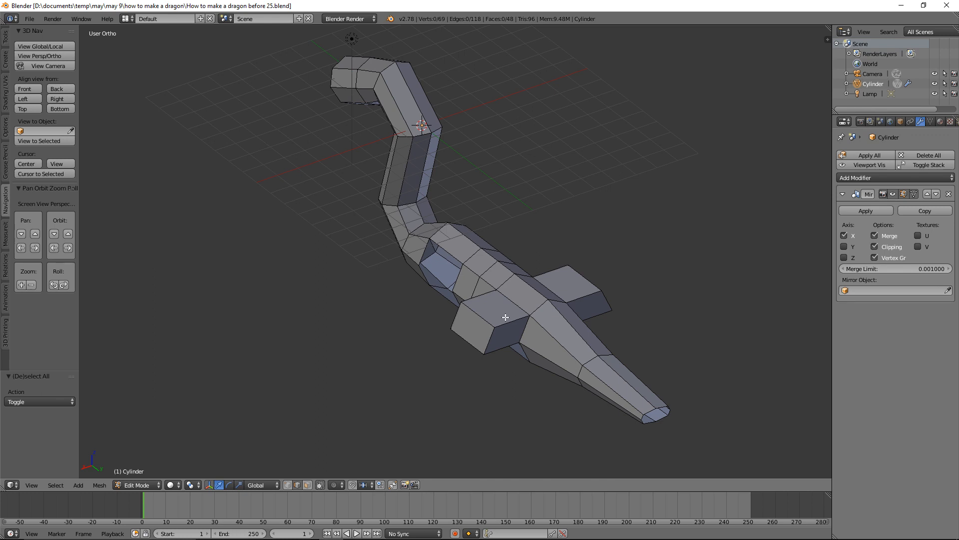
# Add one centred loop cut across the front, top and rear faces of the rear leg block without sliding, and deselect everything
pyautogui.press('ctrl')
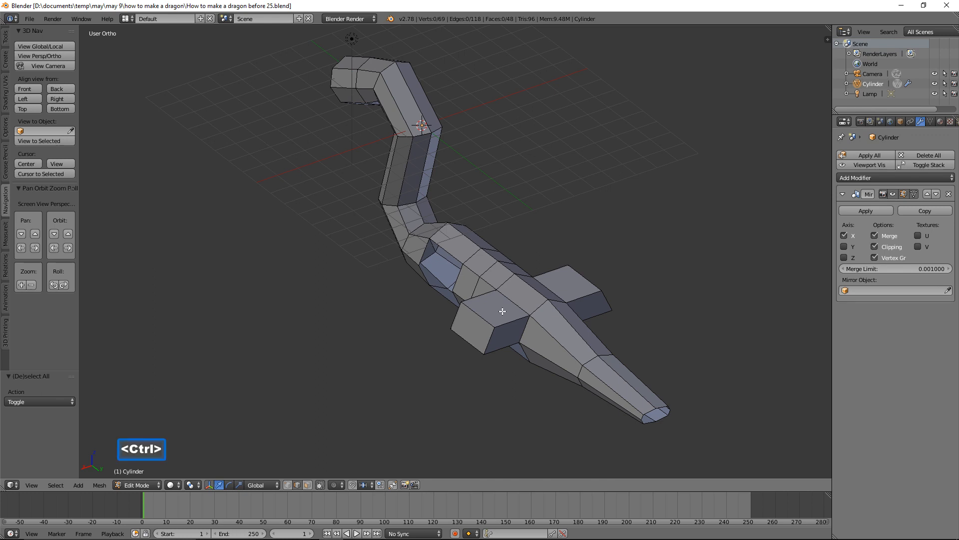
pyautogui.hotkey('ctrl', 'r')
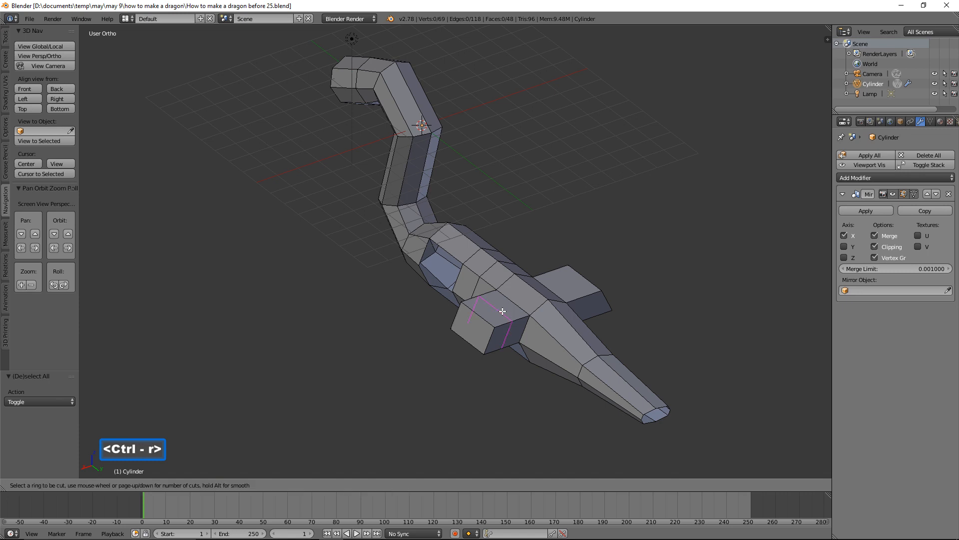
pyautogui.click(502, 311)
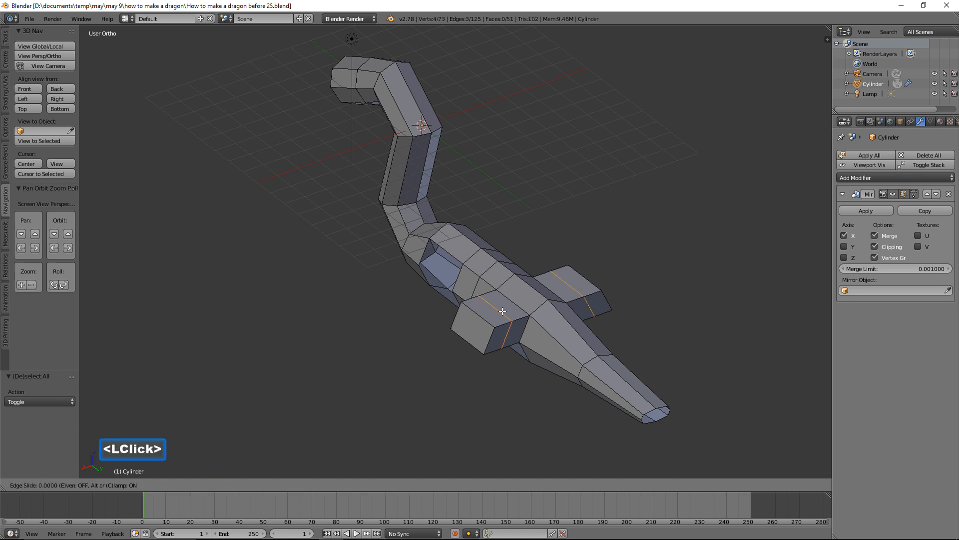
pyautogui.click(502, 311)
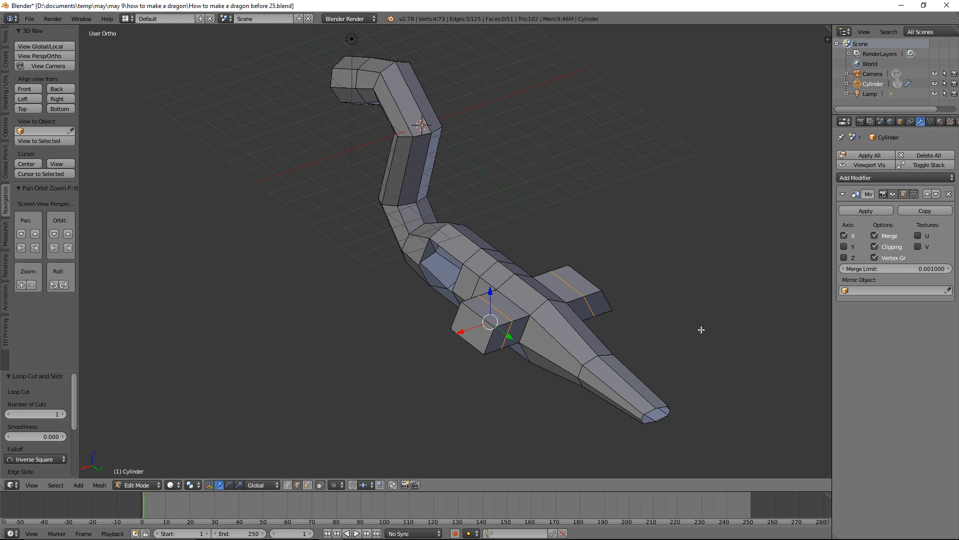
pyautogui.press('a')
# Select the open edge loop under the rear leg block and extrude it about -1.364 along Z
pyautogui.moveTo(424, 376); pyautogui.dragTo(540, 314, button='middle')
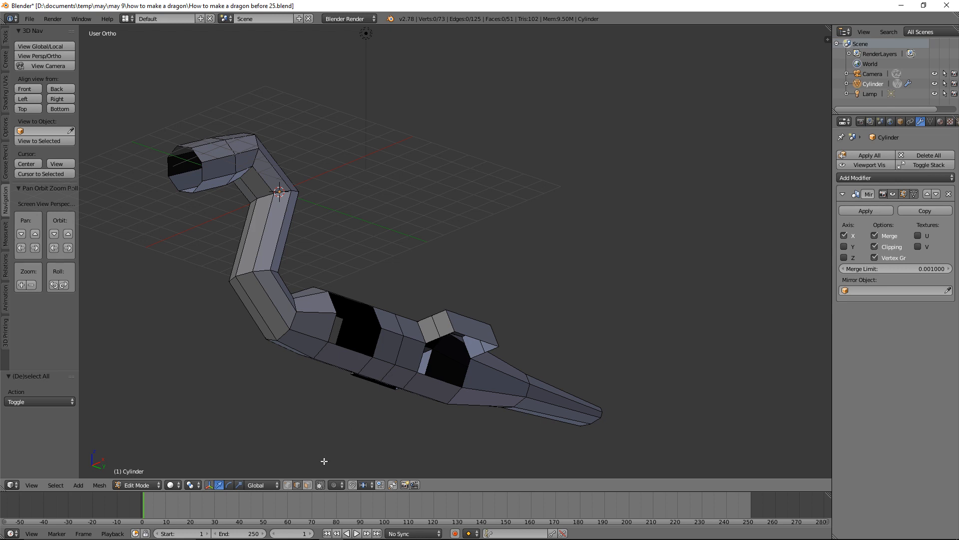
pyautogui.press('alt')
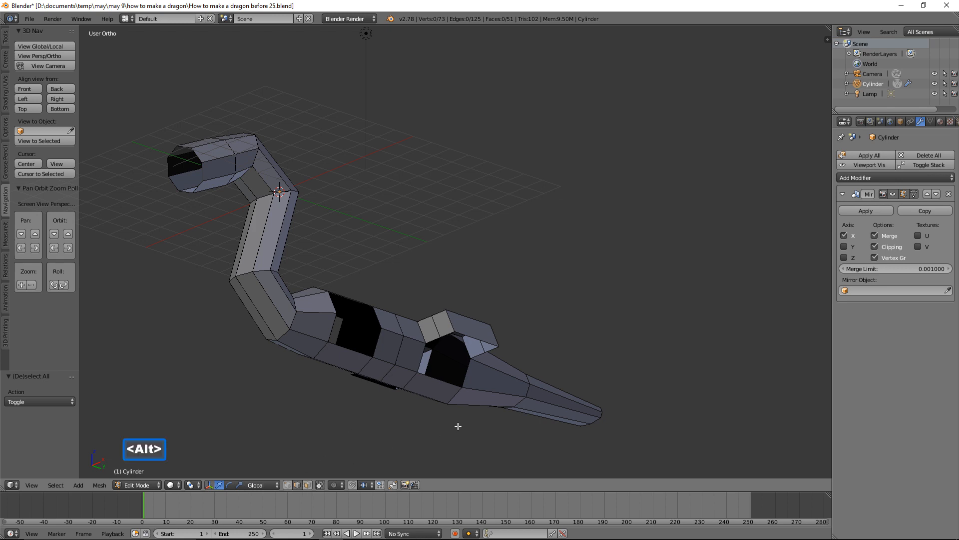
pyautogui.keyDown('alt'); pyautogui.click(420, 360); pyautogui.keyUp('alt')
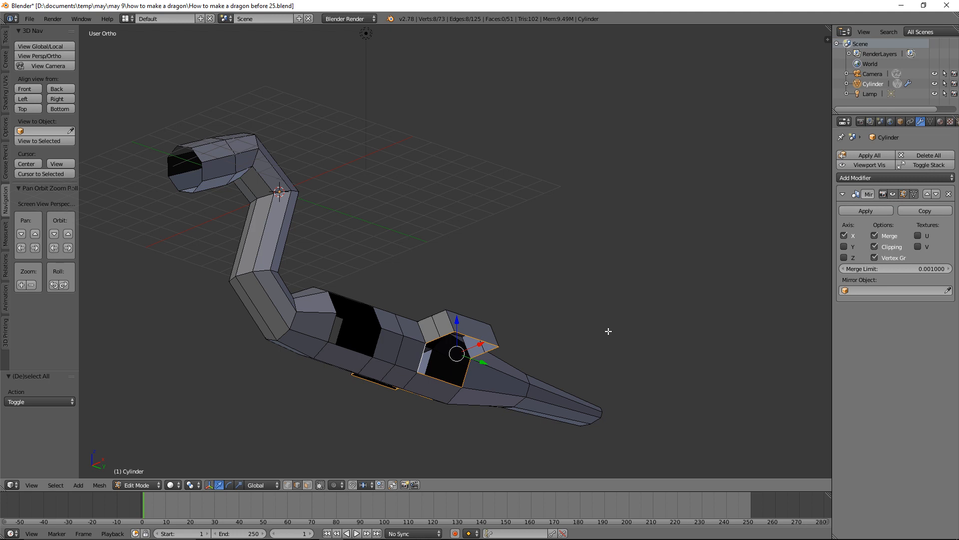
pyautogui.press('e')
pyautogui.press('z')
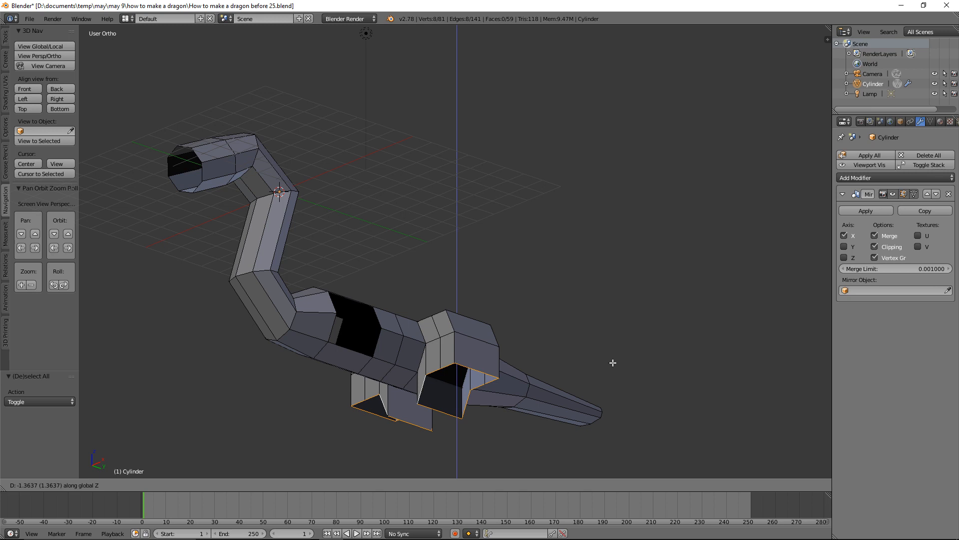
pyautogui.click(613, 362)
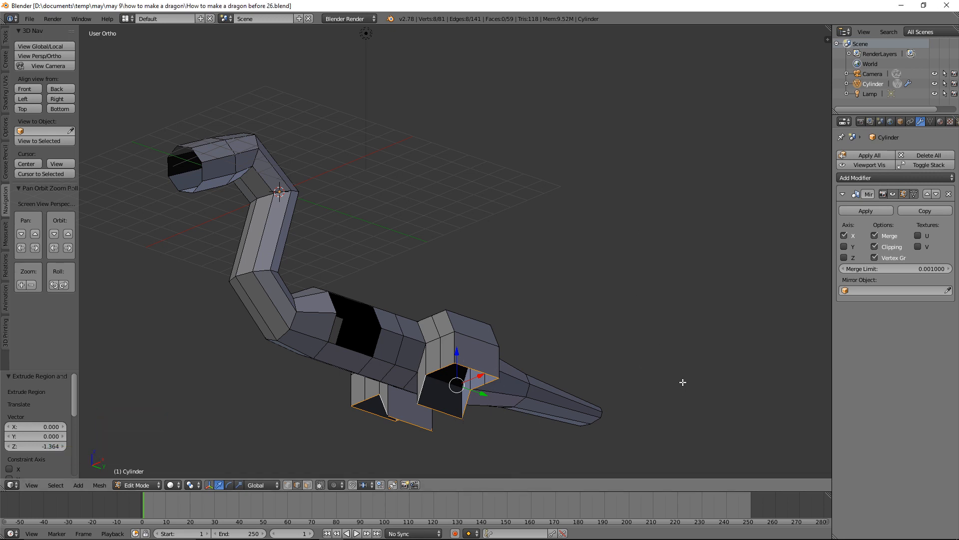
# Flatten the extruded bottom loop of the rear leg by scaling it to 0 along Z
pyautogui.press('s')
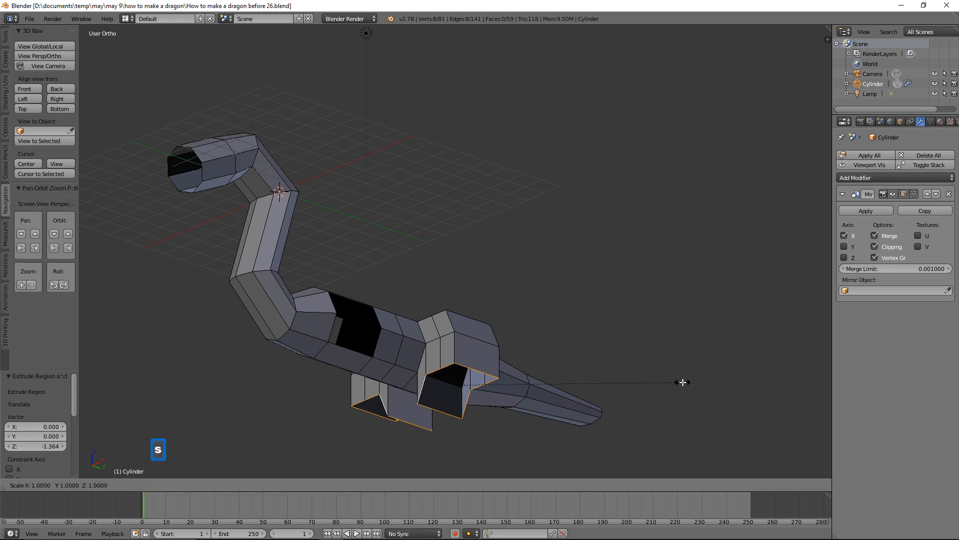
pyautogui.press('z')
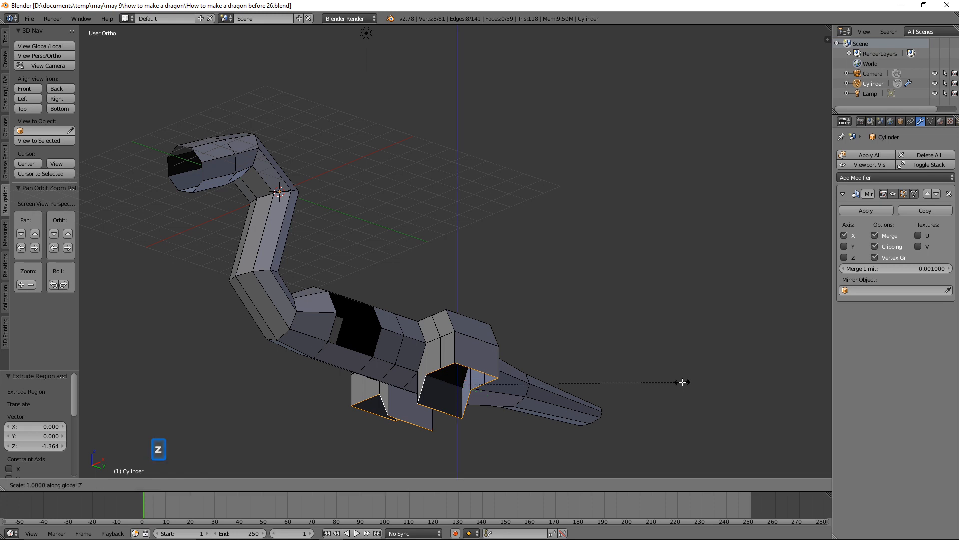
pyautogui.press('0')
pyautogui.click(683, 382)
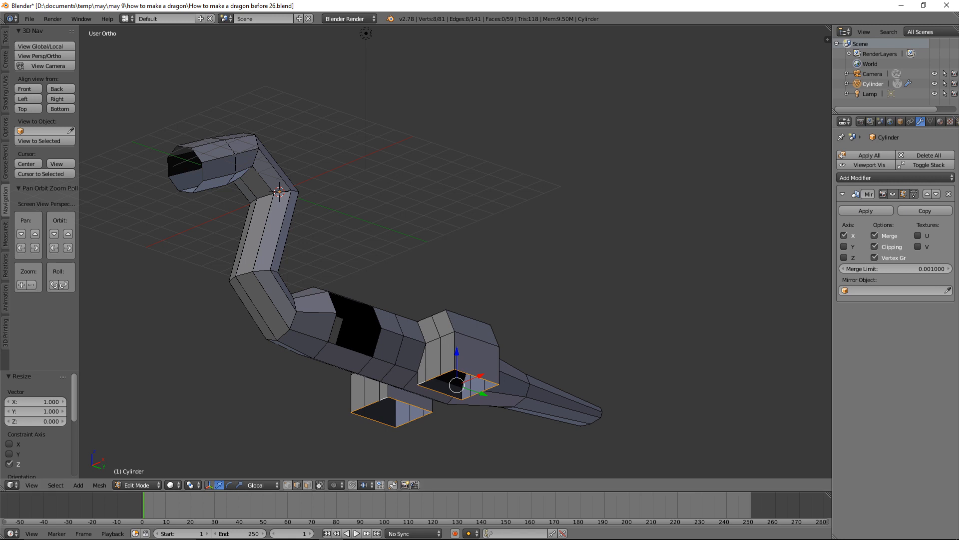
pyautogui.click(872, 55)
pyautogui.click(917, 44)
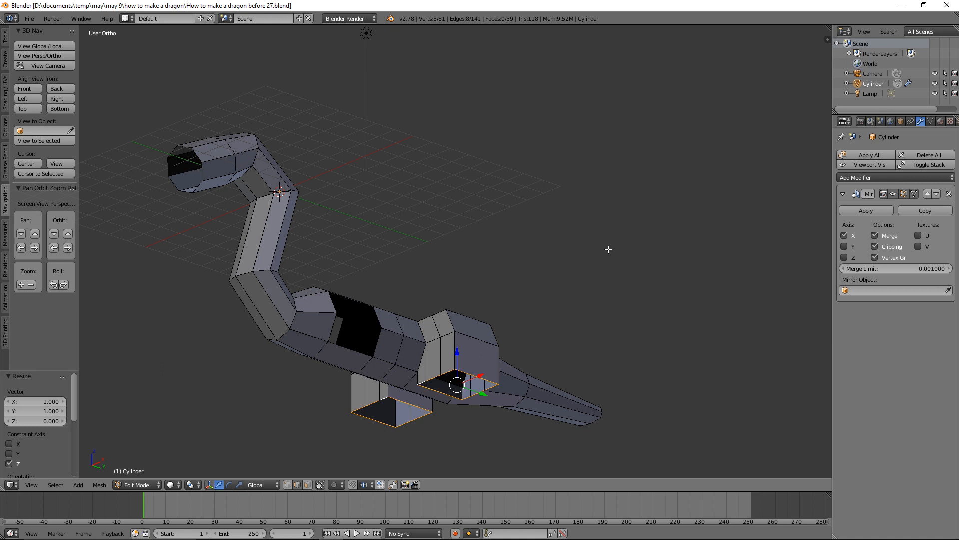
# Round the flattened leg loop into a circle with LoopTools and switch to vertex select mode
pyautogui.press('w')
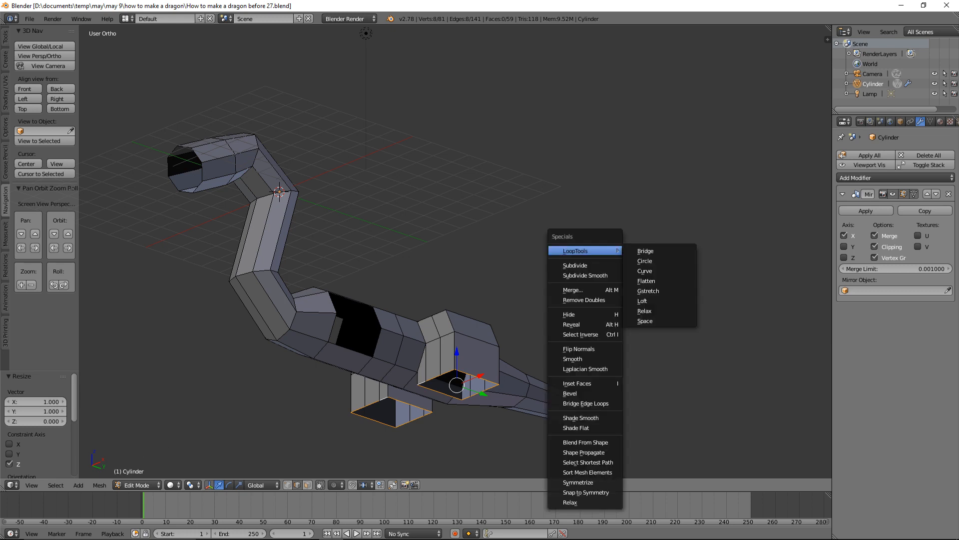
pyautogui.click(657, 260)
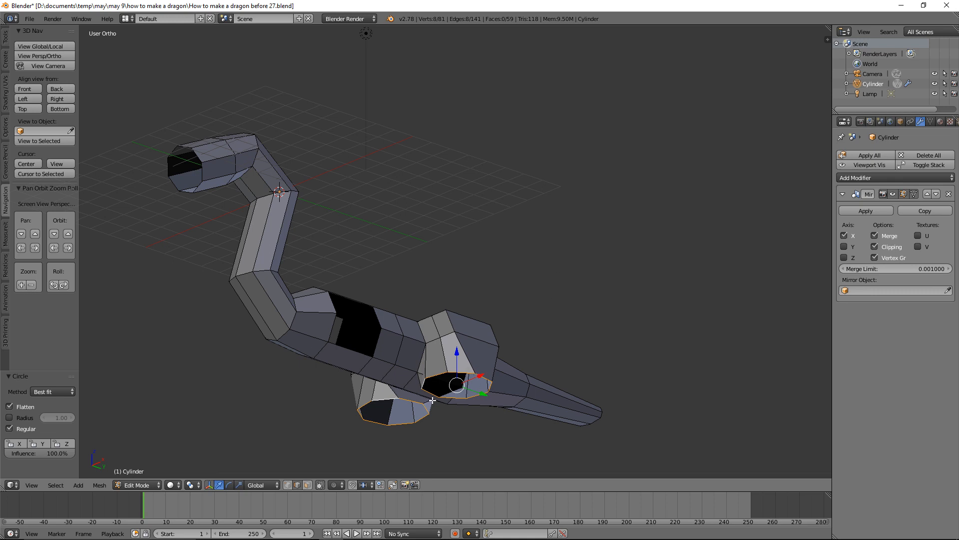
pyautogui.click(288, 485)
pyautogui.click(574, 11)
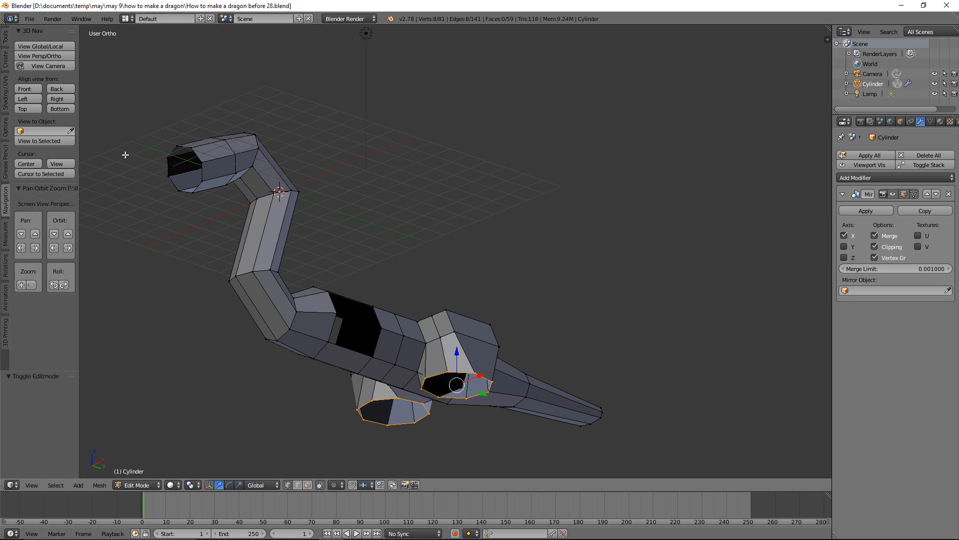
# In right orthographic view, extrude the leg's bottom loop in three segments: down toward the head, down slightly tailward, and back toward the tail
pyautogui.click(72, 97)
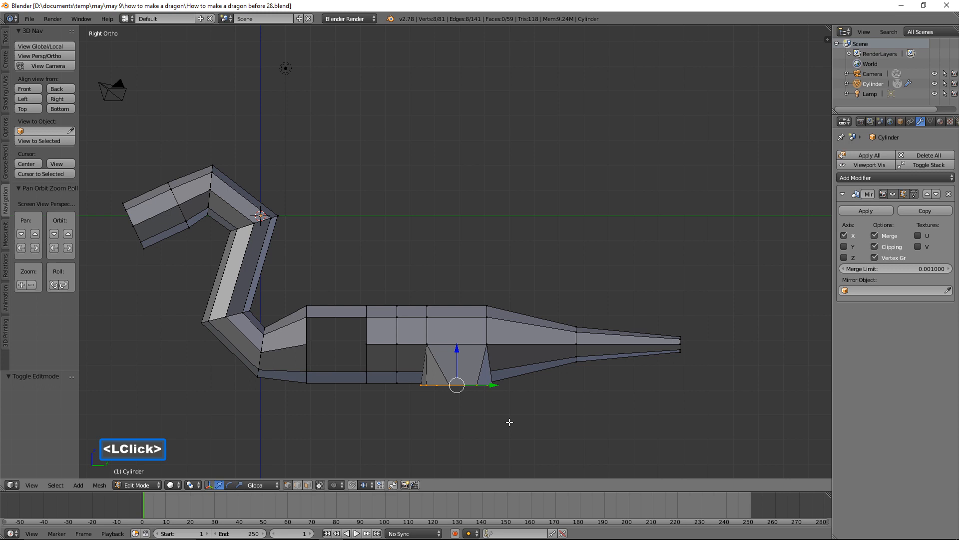
pyautogui.press('ctrl')
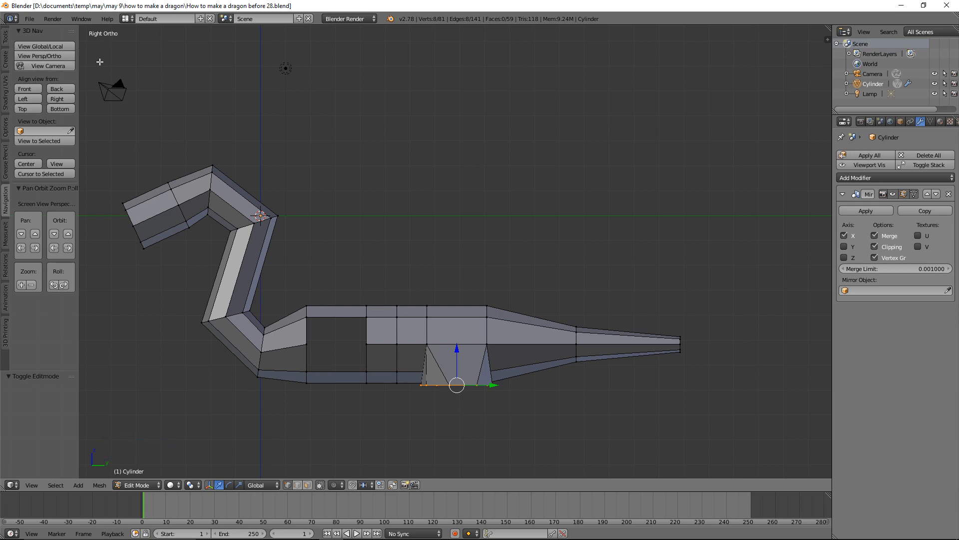
pyautogui.click(67, 55)
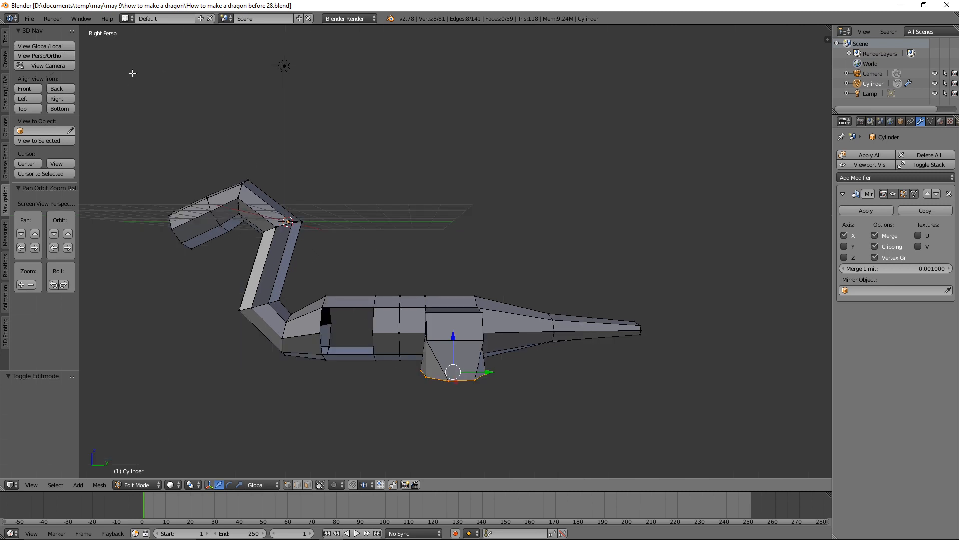
pyautogui.click(65, 55)
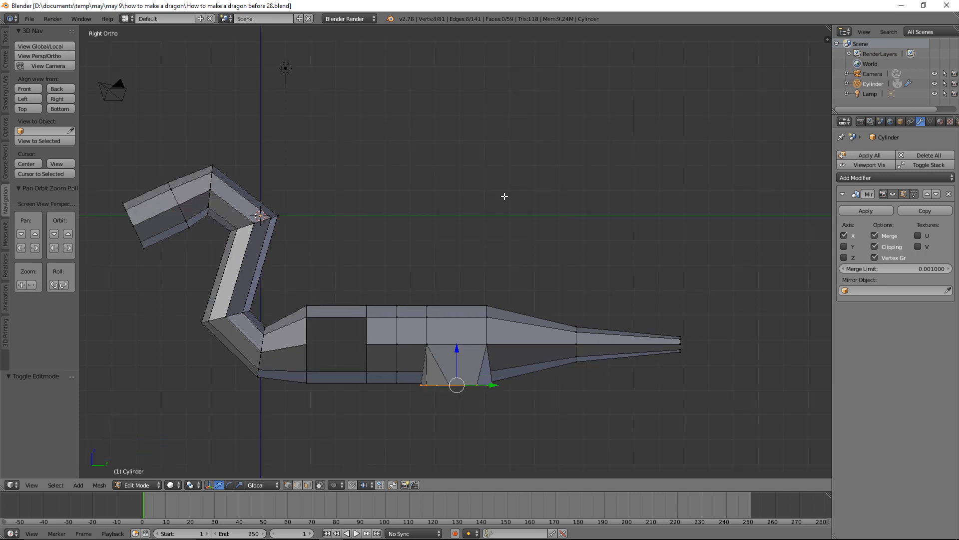
pyautogui.press('ctrl')
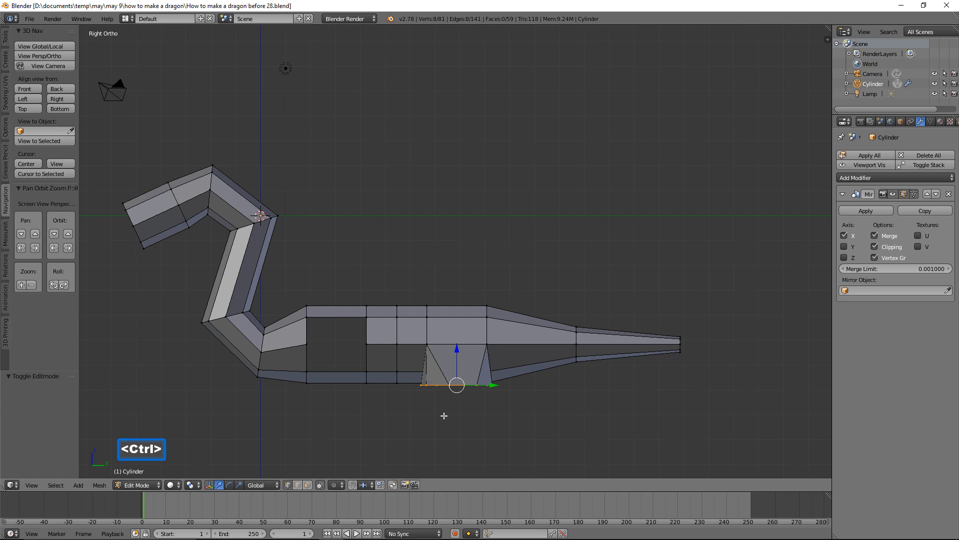
pyautogui.keyDown('ctrl'); pyautogui.rightClick(444, 411); pyautogui.keyUp('ctrl')
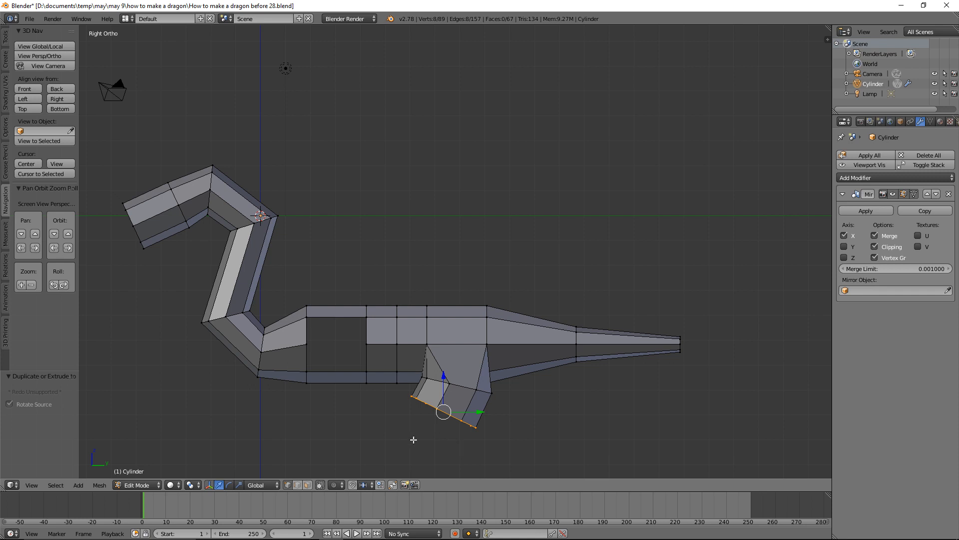
pyautogui.keyDown('ctrl'); pyautogui.rightClick(452, 452); pyautogui.keyUp('ctrl')
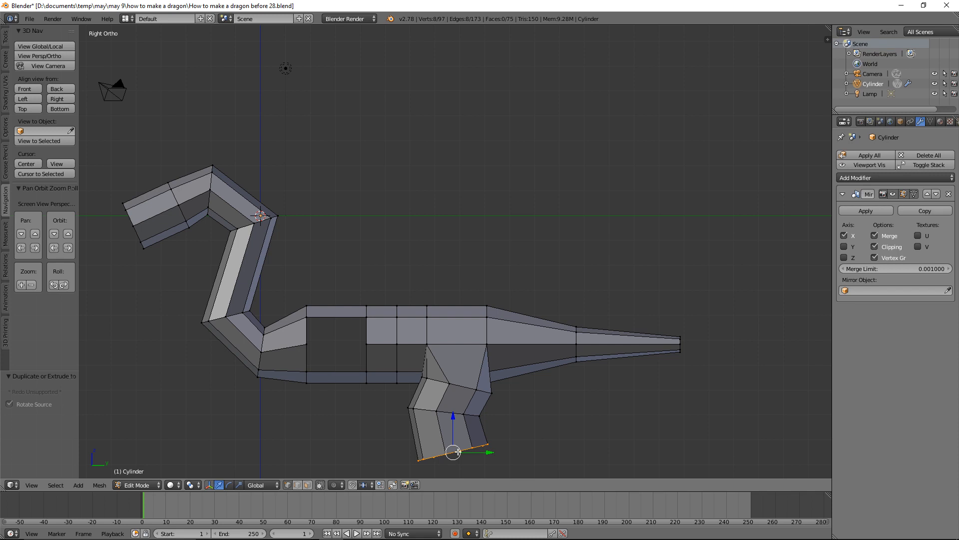
pyautogui.keyDown('shift'); pyautogui.moveTo(546, 445); pyautogui.dragTo(552, 312, button='middle'); pyautogui.keyUp('shift')
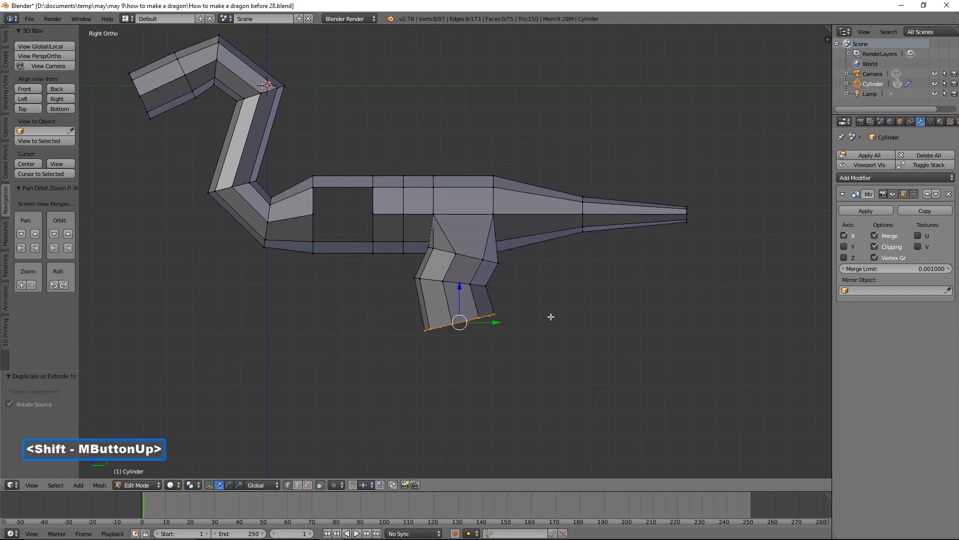
pyautogui.keyDown('ctrl'); pyautogui.rightClick(496, 340); pyautogui.keyUp('ctrl')
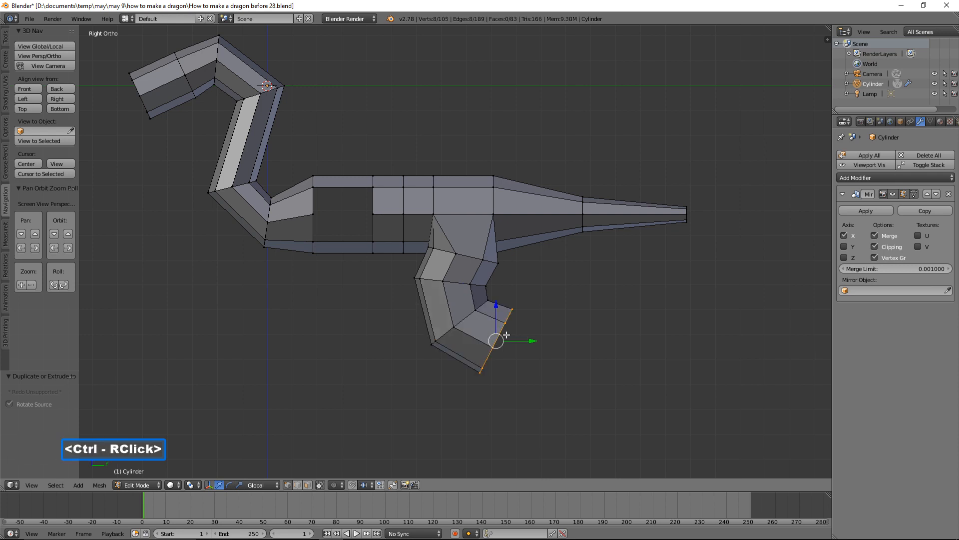
# Scale the end loop of the rear leg to about 0.401 and rotate it about 29.5°
pyautogui.press('s')
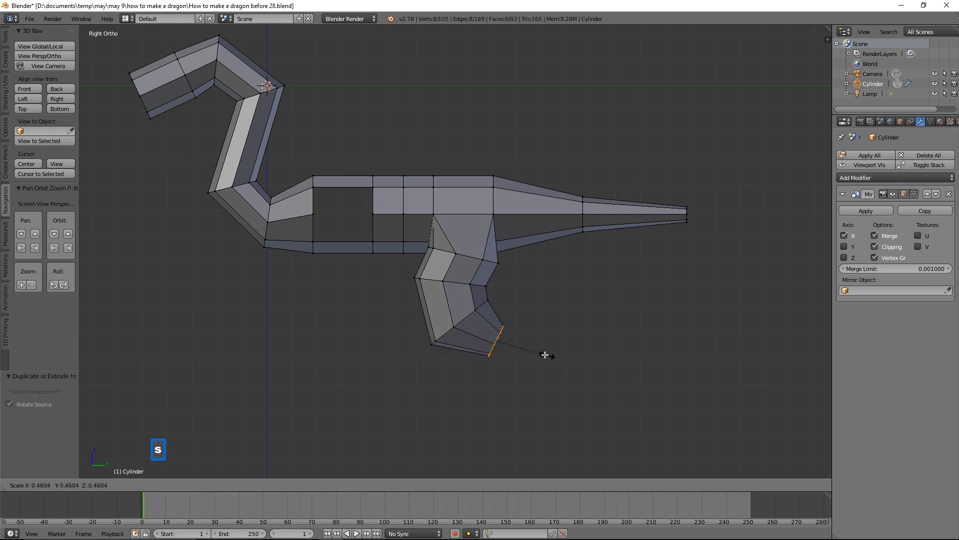
pyautogui.click(541, 353)
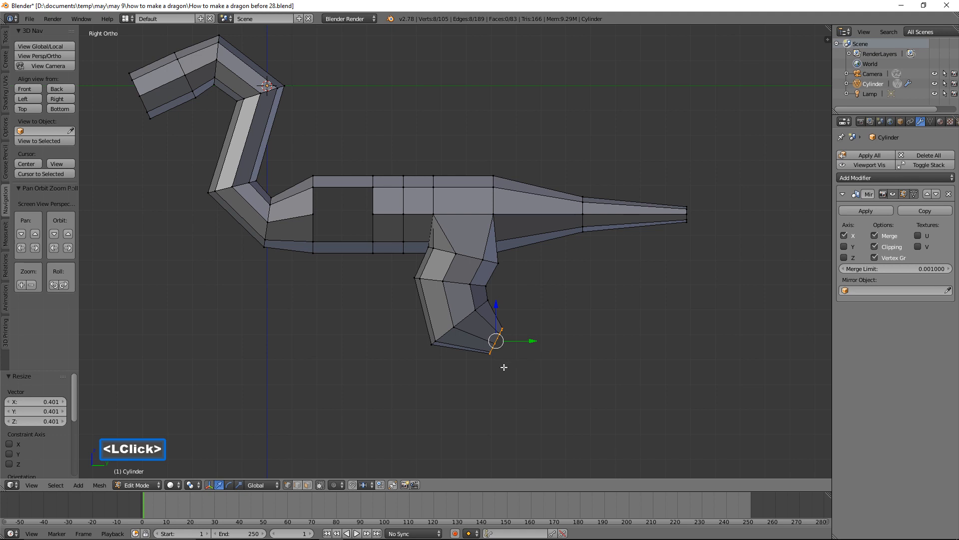
pyautogui.press('r')
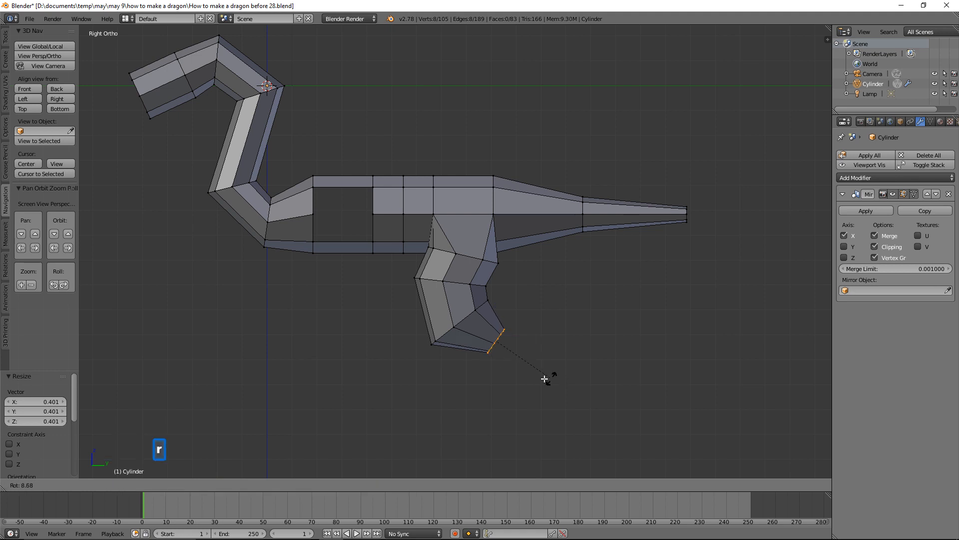
pyautogui.click(522, 378)
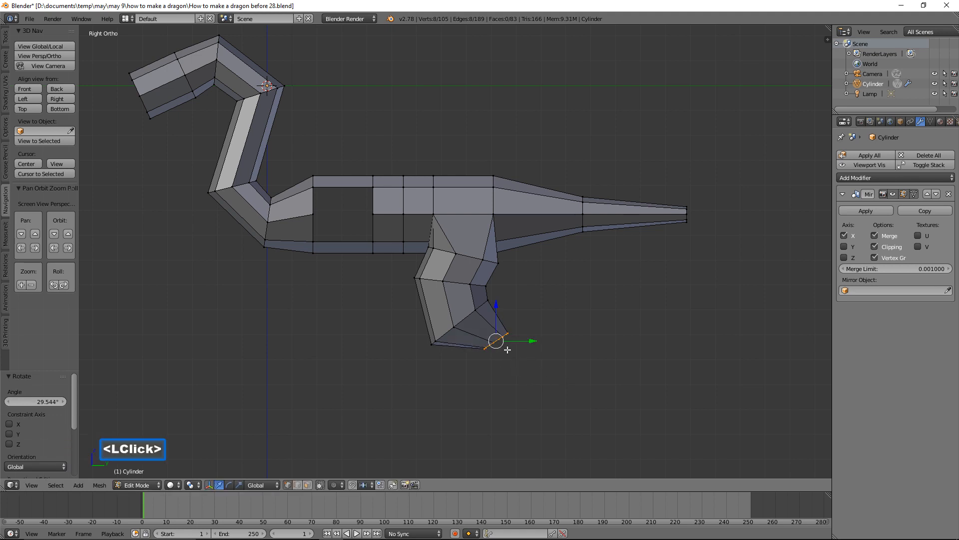
# Extrude the narrowed loop straight down to form the lower leg segment, and deselect everything
pyautogui.press('ctrl')
pyautogui.keyDown('ctrl'); pyautogui.rightClick(498, 392); pyautogui.keyUp('ctrl')
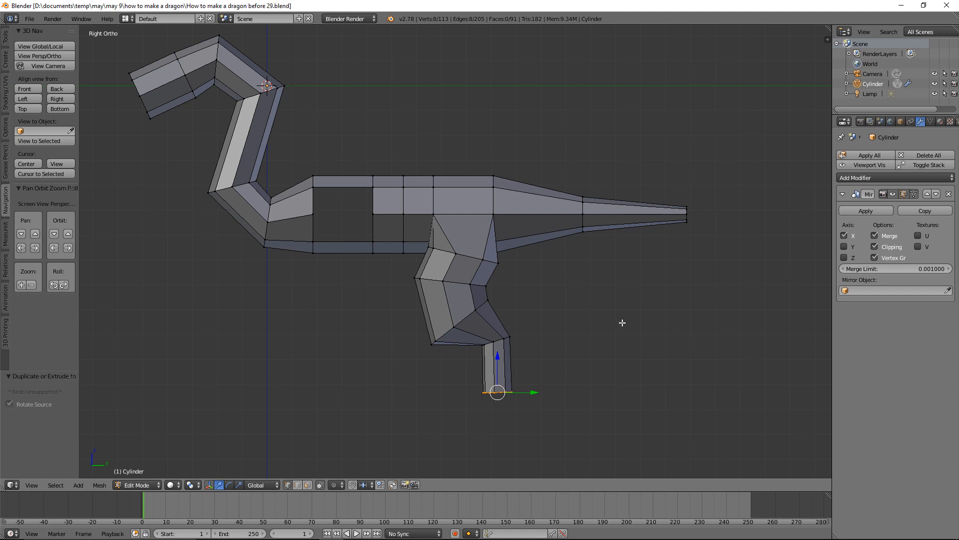
pyautogui.press('a')
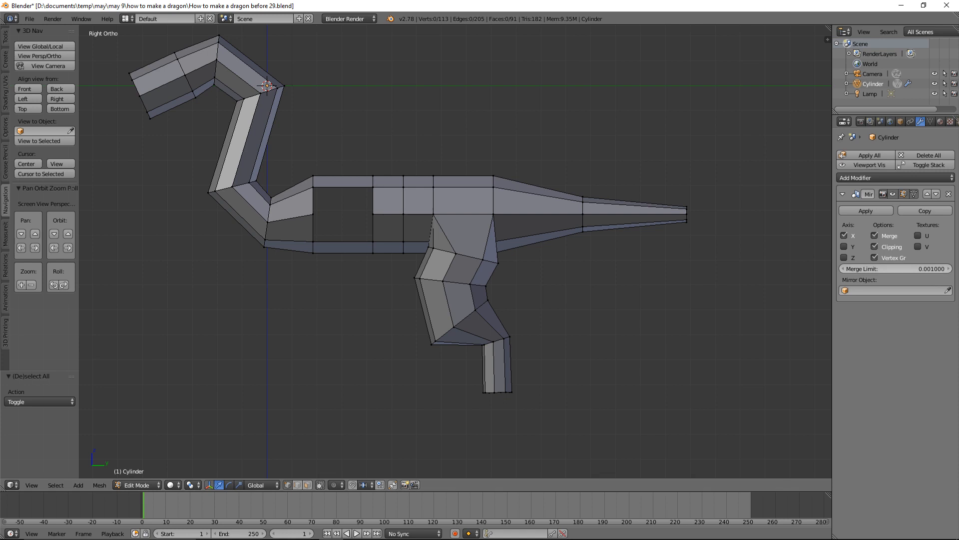
pyautogui.click(887, 269)
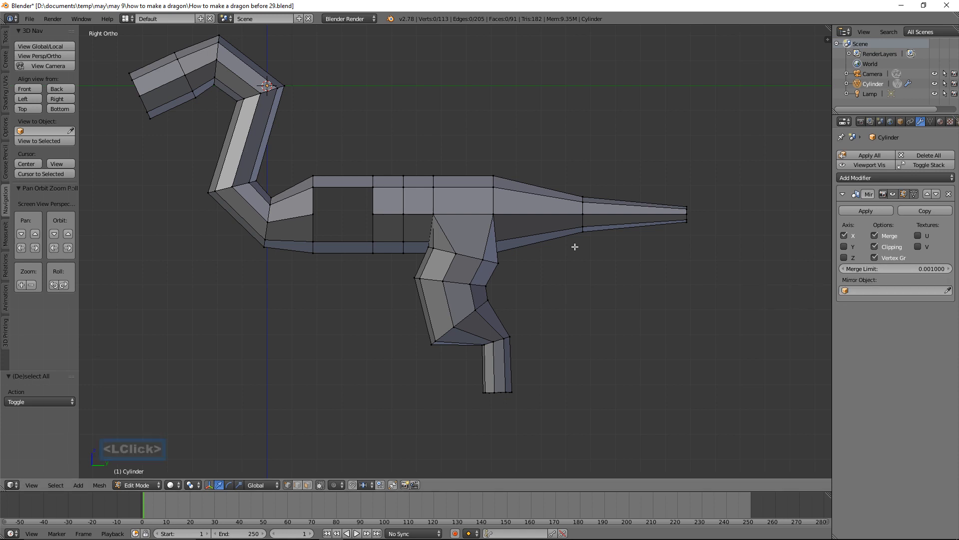
# In edge select mode, select the open bottom loop of the lower leg, scale it to 1.4, and deselect everything
pyautogui.moveTo(398, 385); pyautogui.dragTo(522, 398, button='middle')
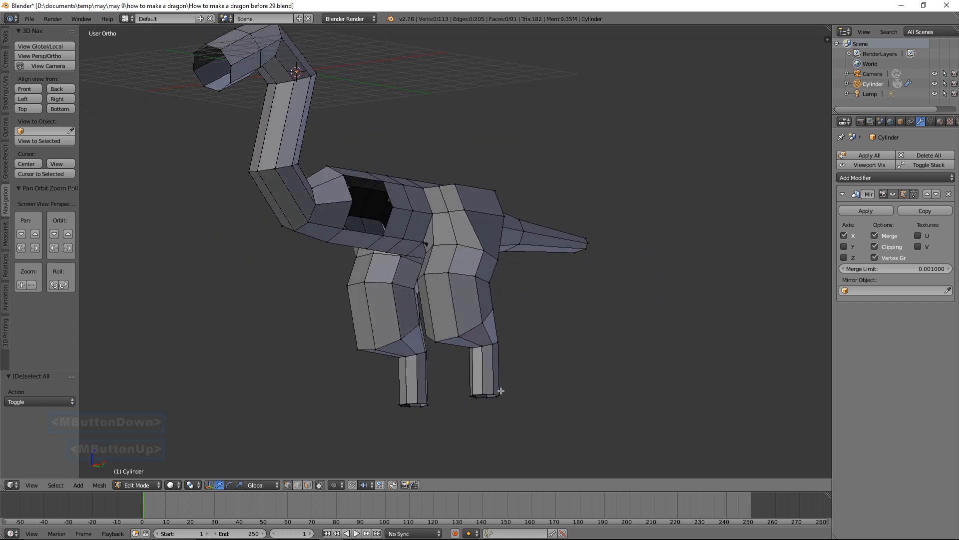
pyautogui.click(298, 484)
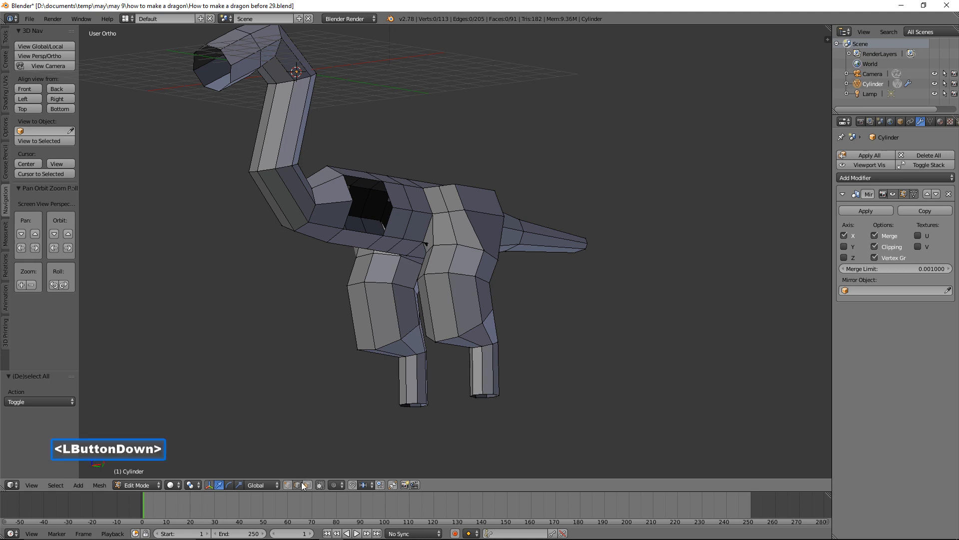
pyautogui.keyDown('alt'); pyautogui.click(491, 394); pyautogui.keyUp('alt')
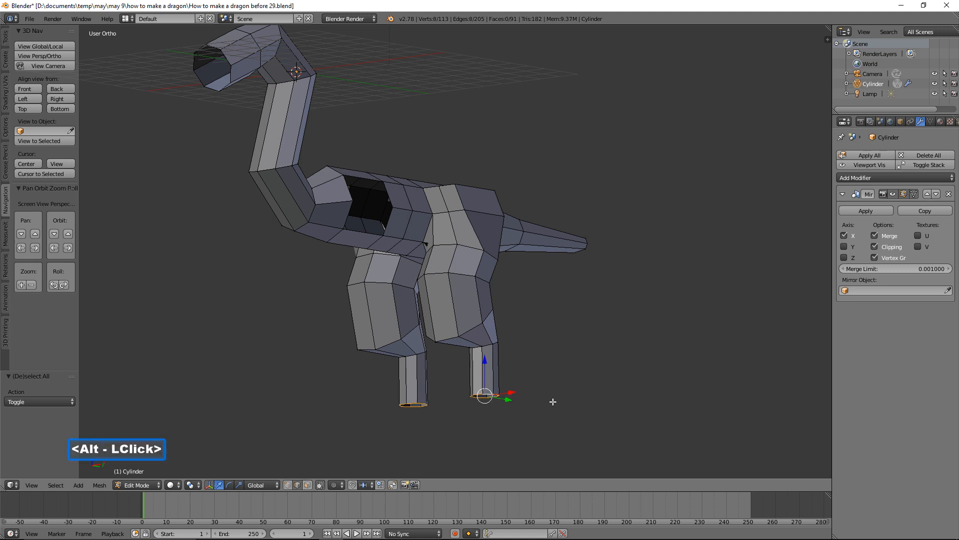
pyautogui.press('s')
pyautogui.click(591, 406)
pyautogui.moveTo(591, 407); pyautogui.dragTo(519, 397, button='middle')
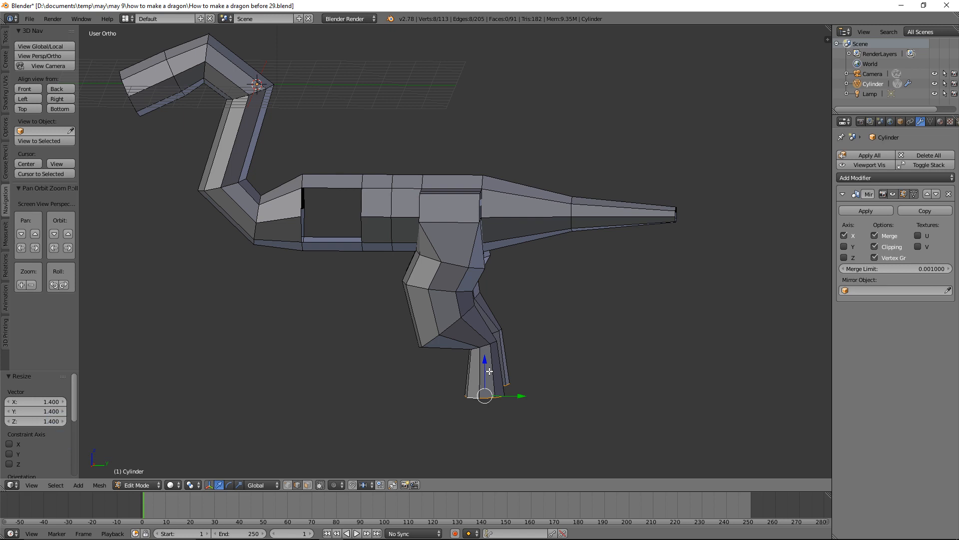
pyautogui.press('a')
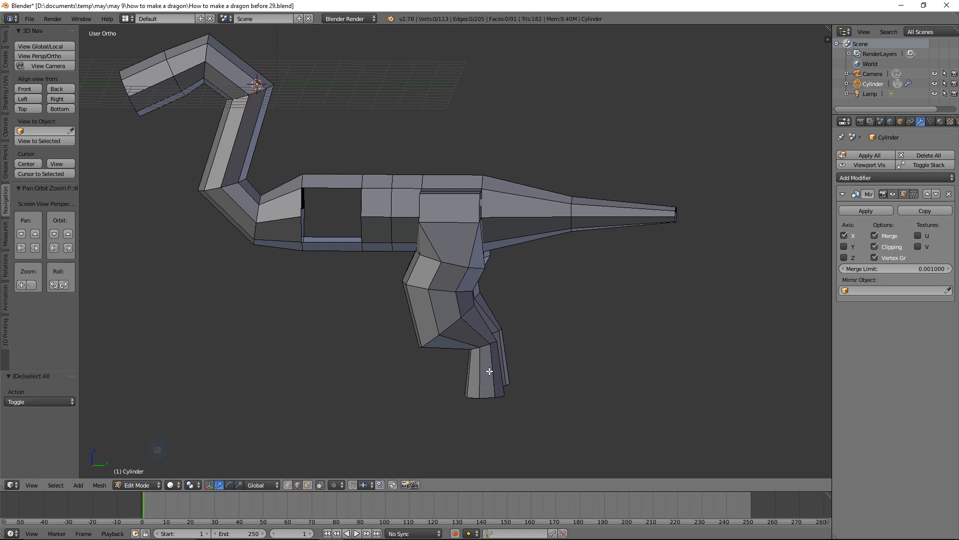
# Add one loop cut around the lower rear leg and slide it slightly toward the open bottom end
pyautogui.press('ctrl')
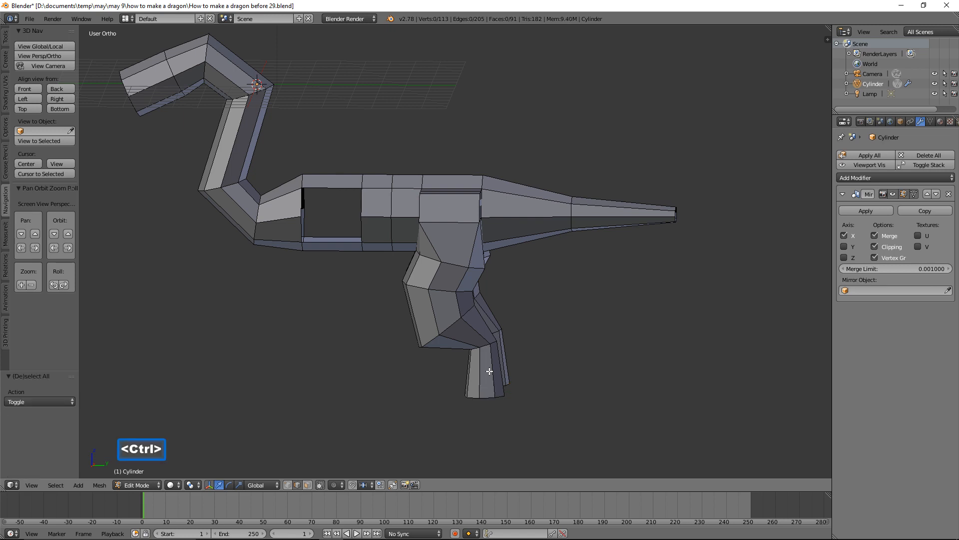
pyautogui.hotkey('ctrl', 'r')
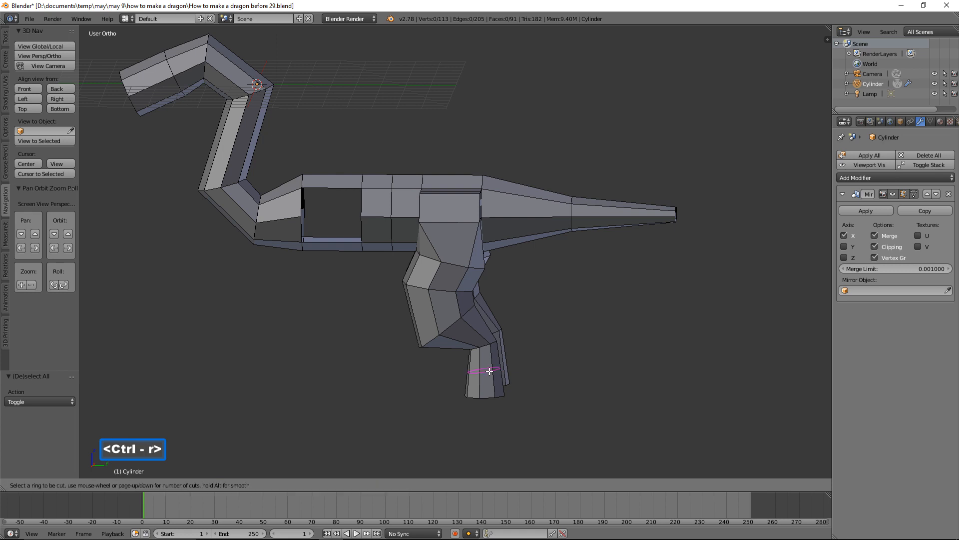
pyautogui.click(489, 372)
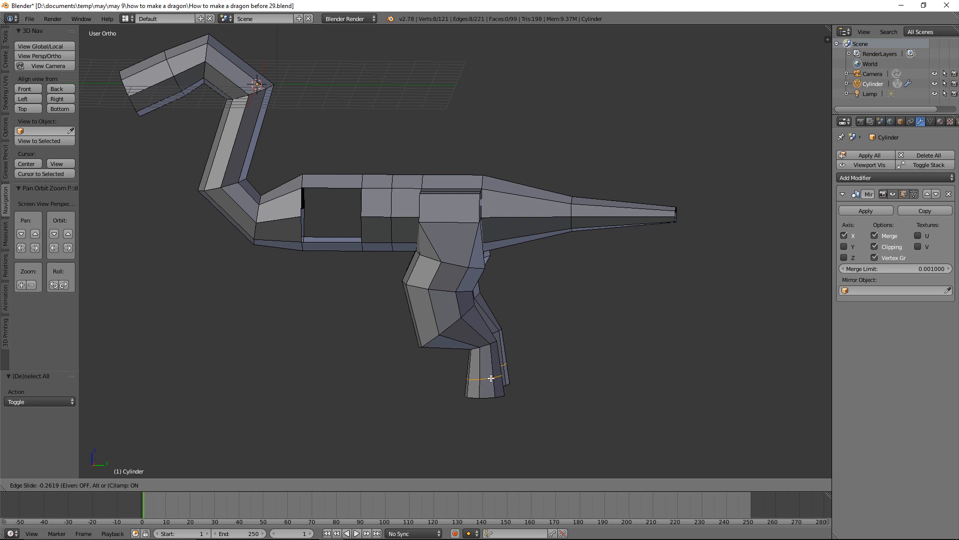
pyautogui.click(492, 378)
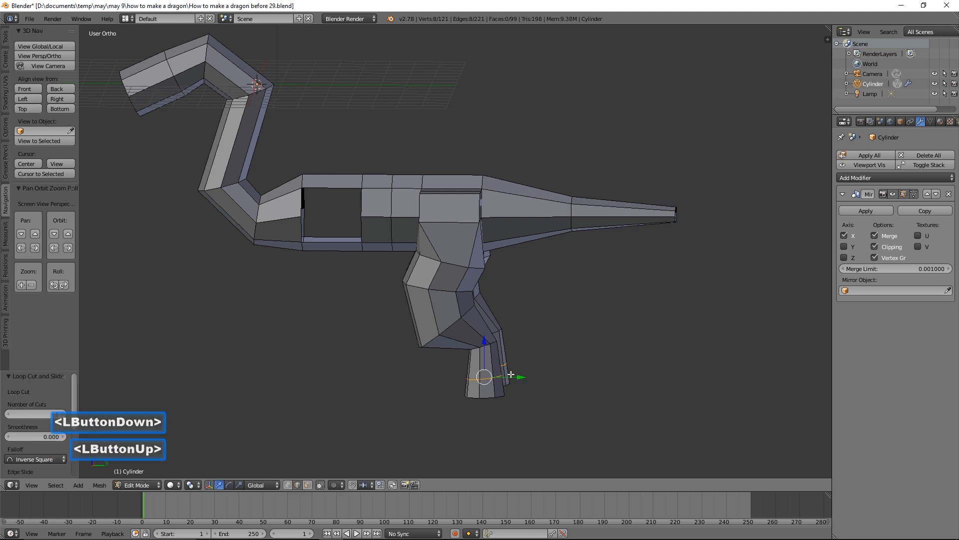
# Flatten the new edge loop by scaling it to 0 along Z, and deselect everything
pyautogui.moveTo(537, 392)
pyautogui.mouseDown(button='middle')
pyautogui.moveTo(546, 382)
pyautogui.moveTo(554, 390)
pyautogui.moveTo(534, 390)
pyautogui.mouseUp(button='middle')
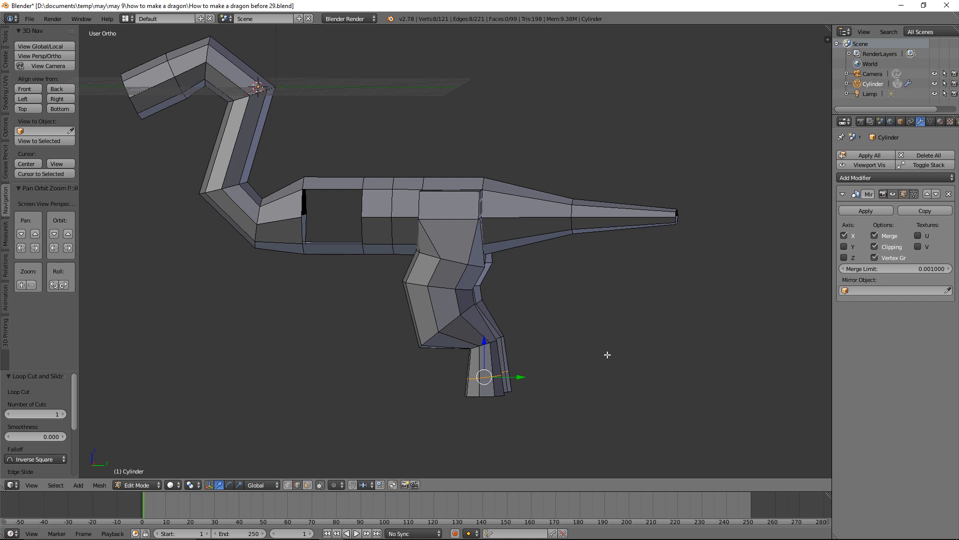
pyautogui.press('s')
pyautogui.write('z')
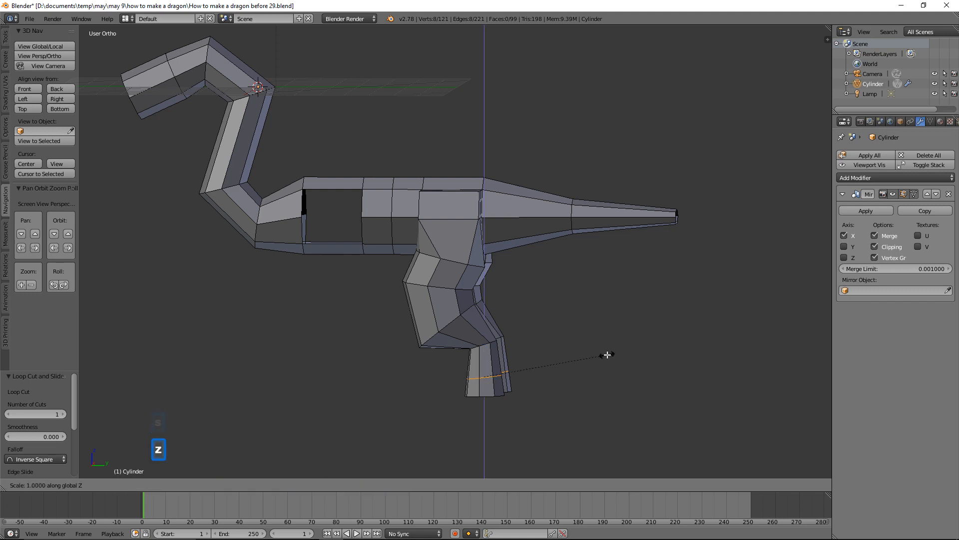
pyautogui.write('0')
pyautogui.click(607, 354)
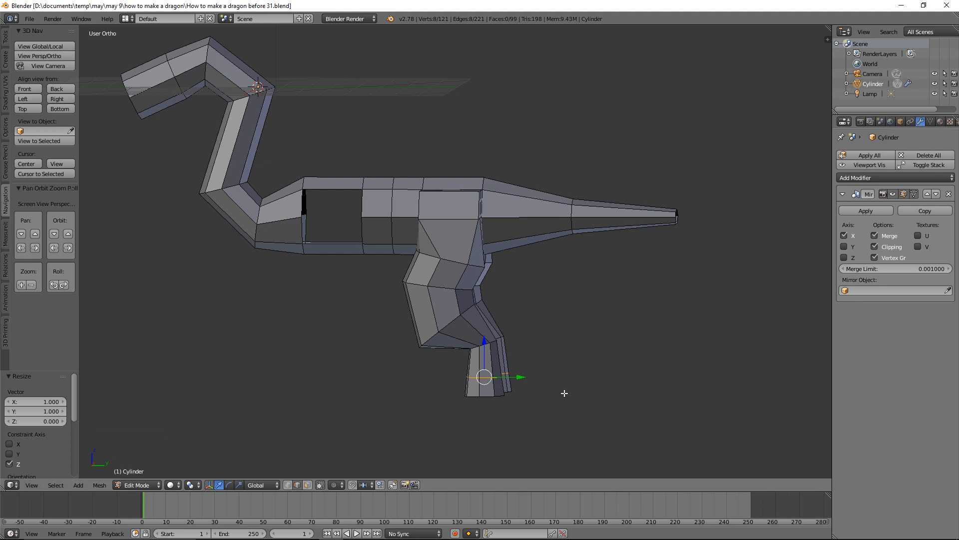
pyautogui.press('a')
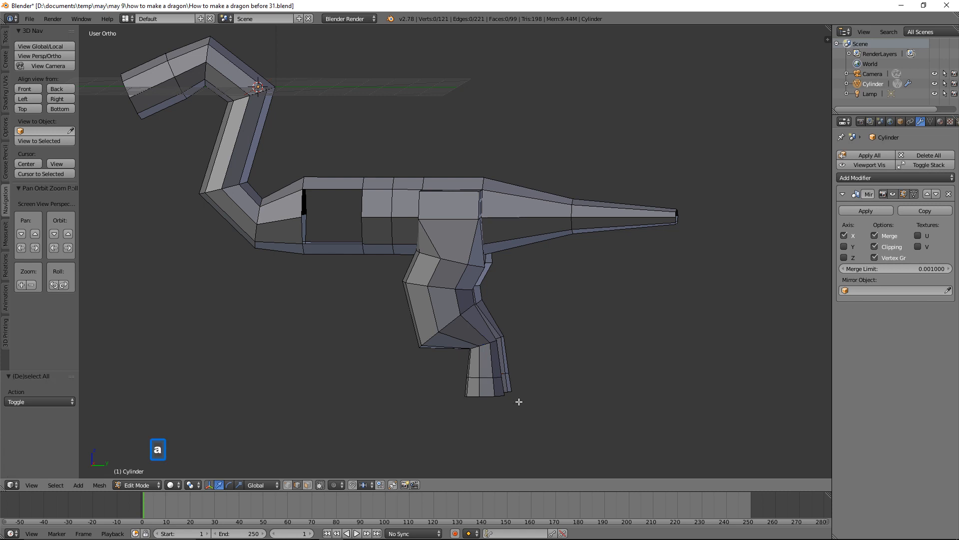
# Select the open edge loop at the bottom of the leg, close it with Grid Fill, and deselect everything
pyautogui.moveTo(433, 403); pyautogui.dragTo(484, 335, button='middle')
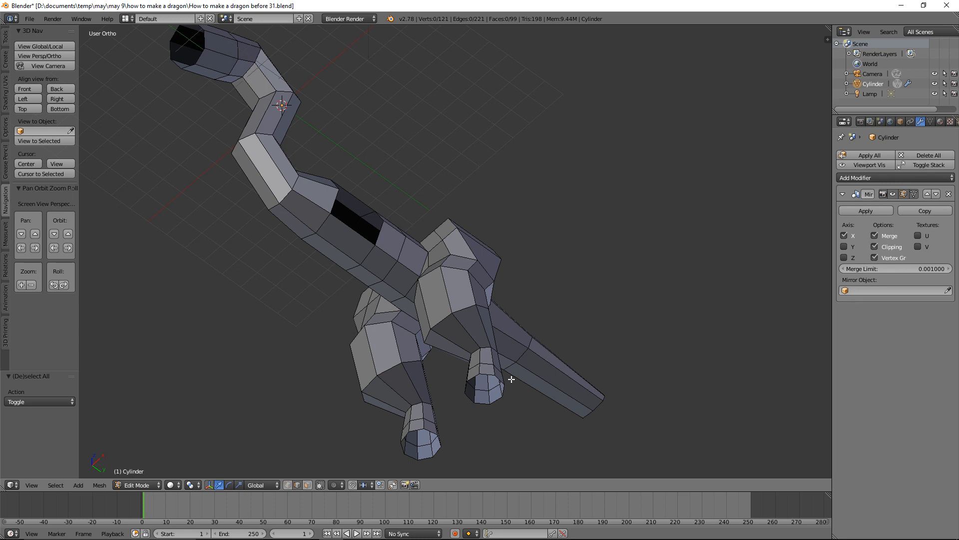
pyautogui.press('alt')
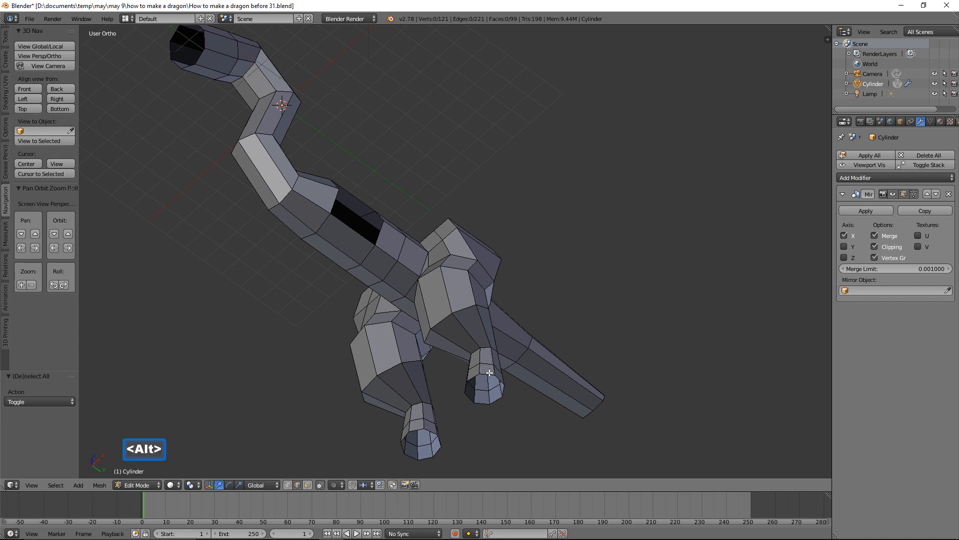
pyautogui.keyDown('alt'); pyautogui.click(487, 373); pyautogui.keyUp('alt')
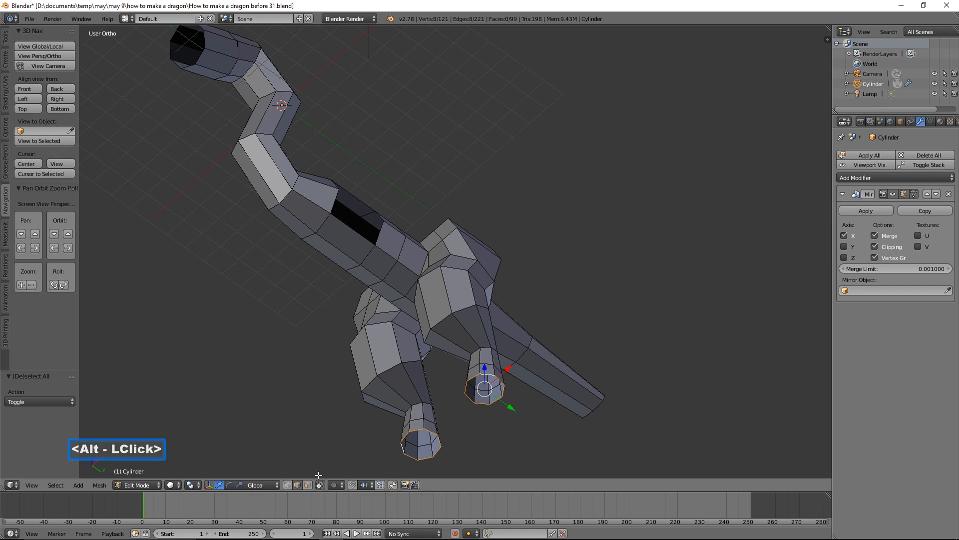
pyautogui.press('ctrl')
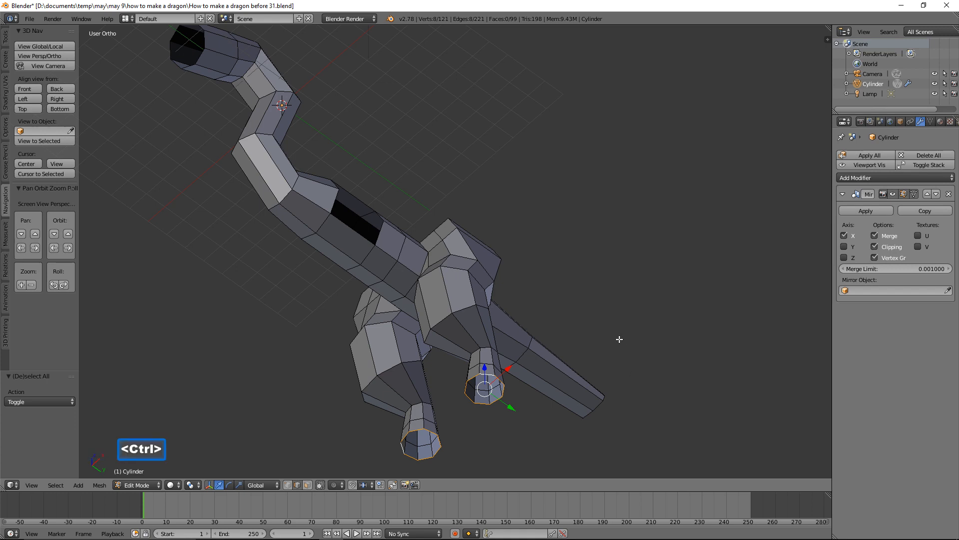
pyautogui.hotkey('ctrl', 'f')
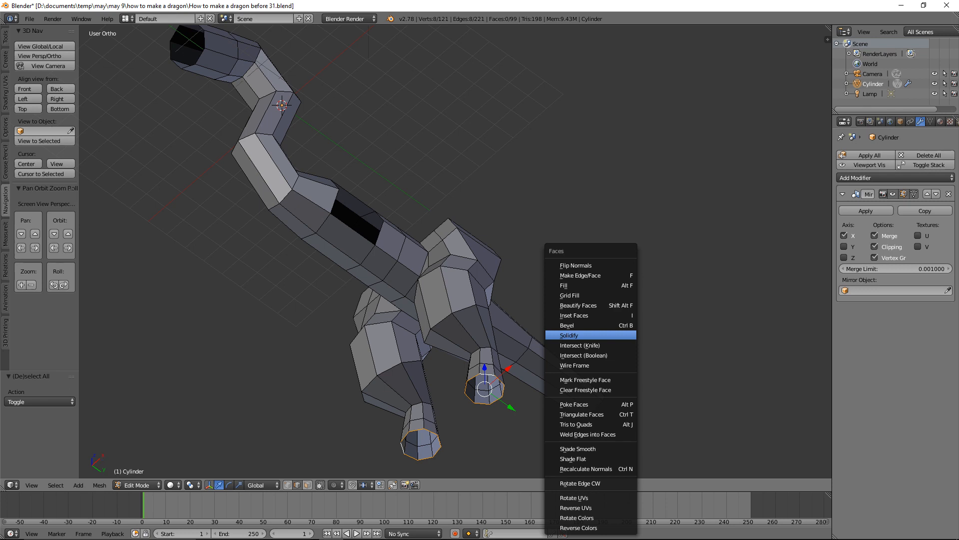
pyautogui.click(598, 296)
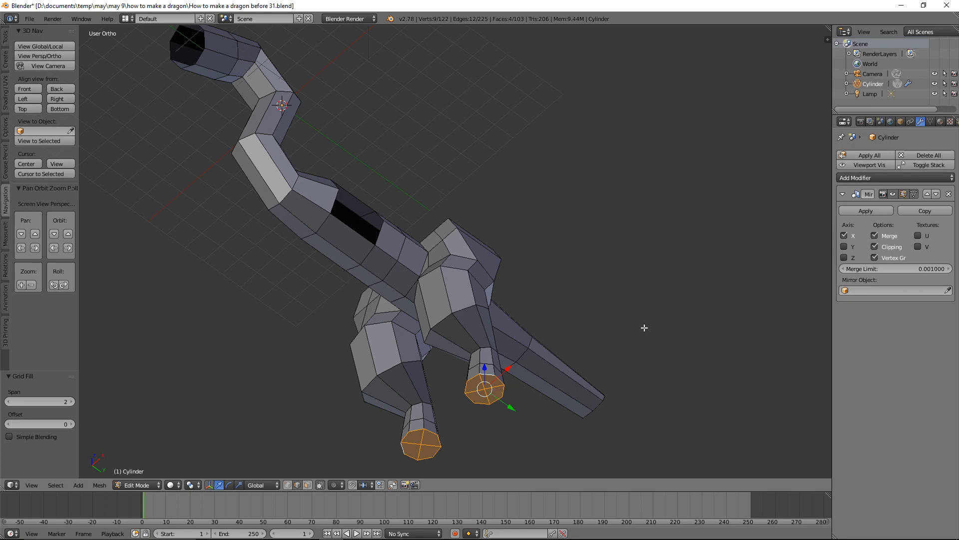
pyautogui.press('a')
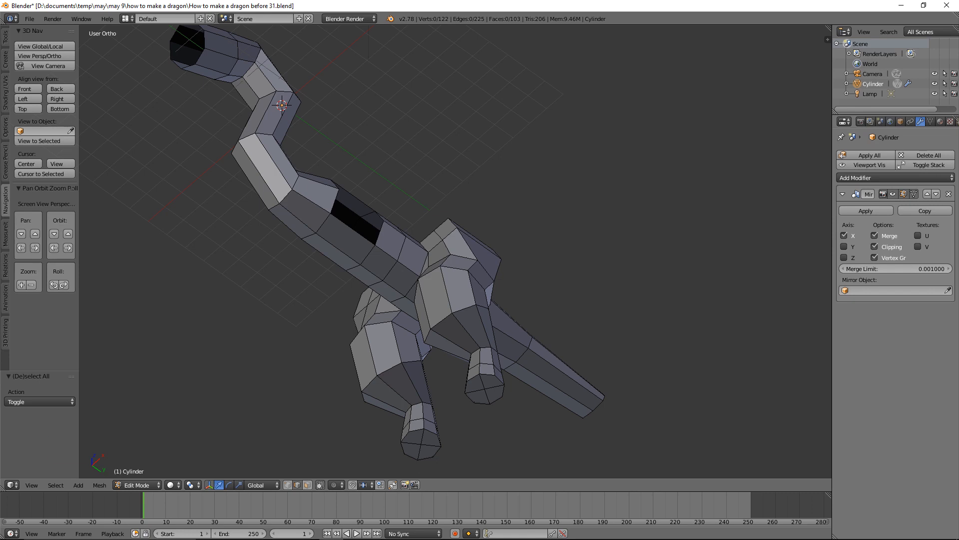
# In face select mode, extrude the two front faces of the leg's bottom band by 0.884 and scale them to 0.738
pyautogui.moveTo(582, 137); pyautogui.dragTo(635, 187, button='middle')
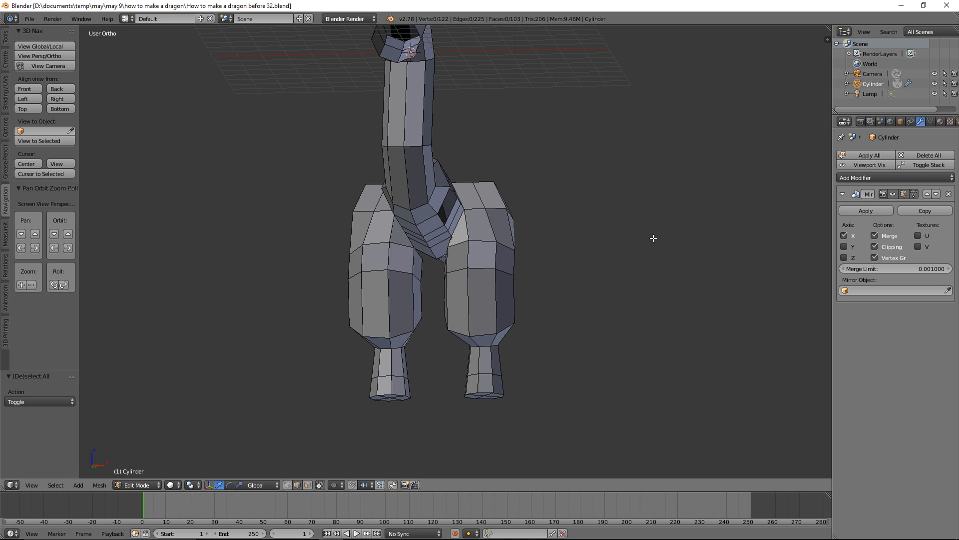
pyautogui.moveTo(653, 238)
pyautogui.mouseDown(button='middle')
pyautogui.moveTo(621, 259)
pyautogui.moveTo(616, 253)
pyautogui.moveTo(664, 251)
pyautogui.moveTo(655, 235)
pyautogui.mouseUp(button='middle')
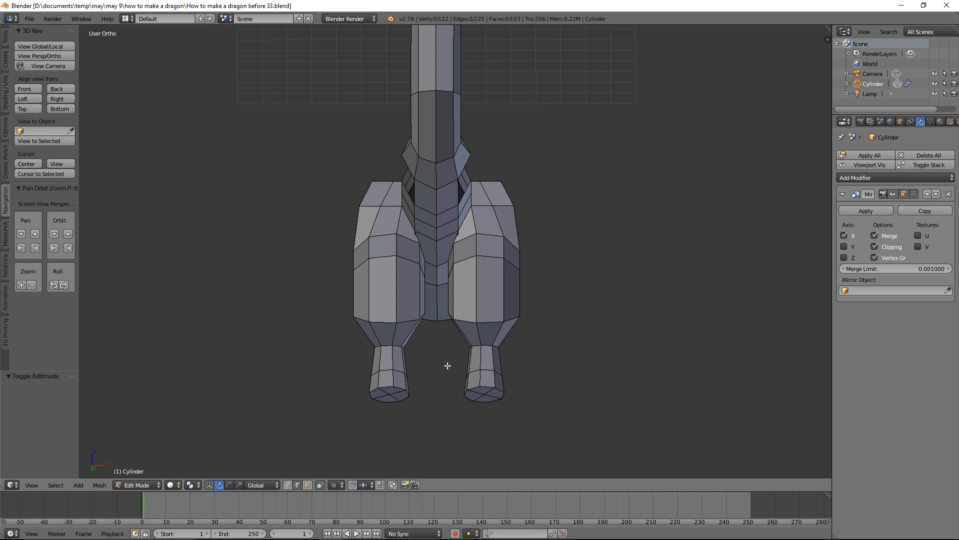
pyautogui.hotkey('shift', 'b')
pyautogui.moveTo(447, 366); pyautogui.dragTo(552, 433)
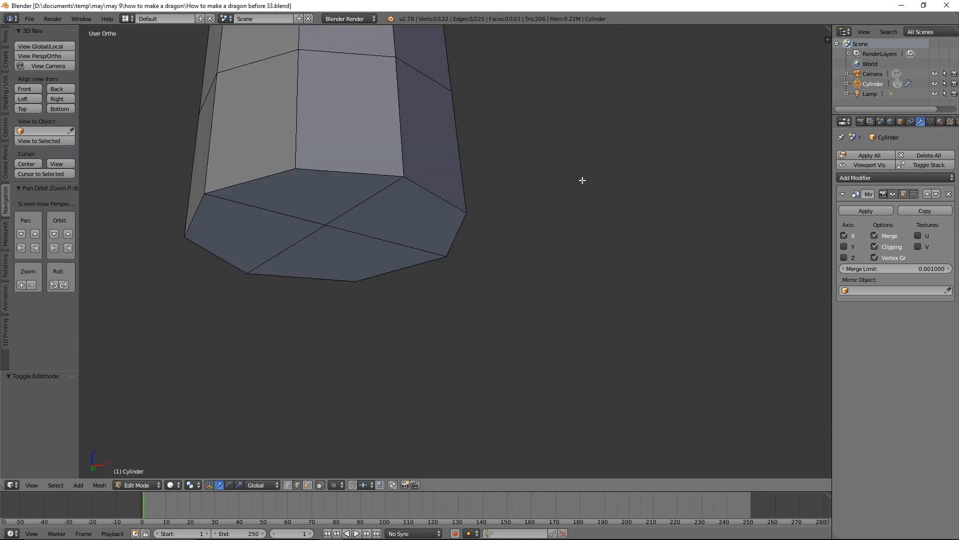
pyautogui.scroll(-5, 583, 155)
pyautogui.moveTo(583, 155); pyautogui.dragTo(539, 199, button='middle')
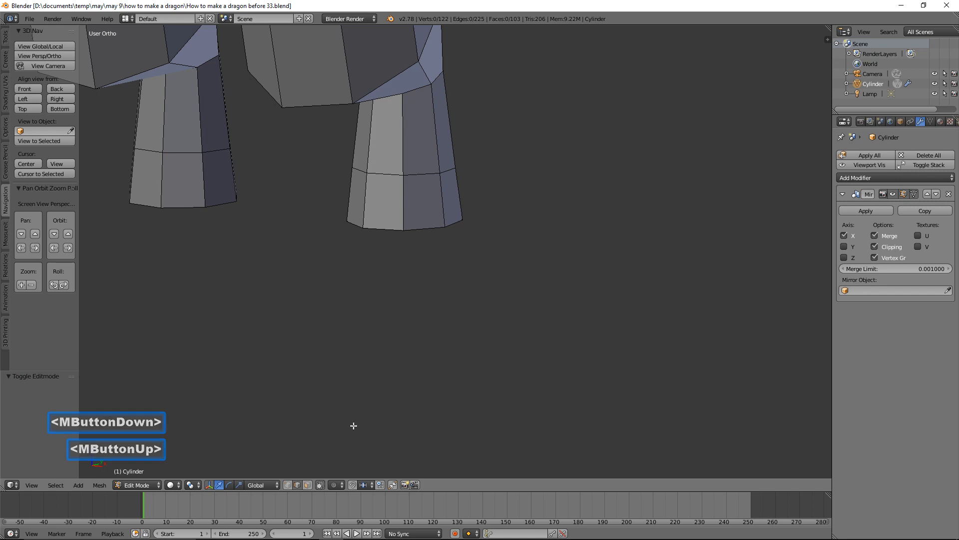
pyautogui.click(318, 485)
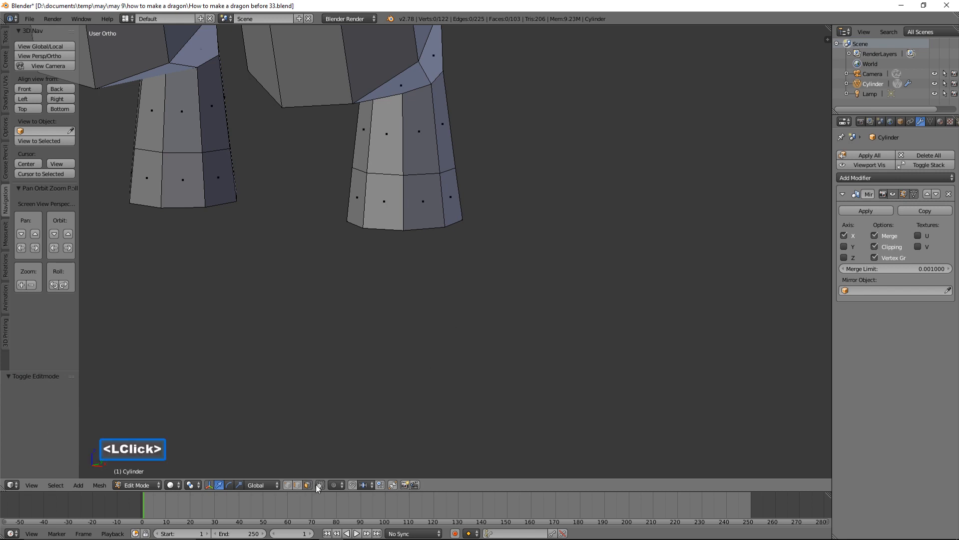
pyautogui.click(387, 215)
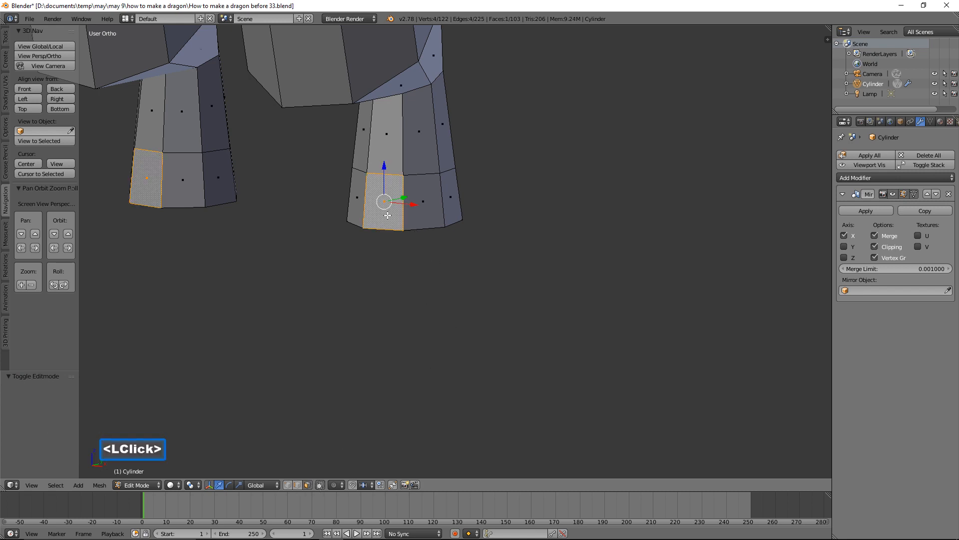
pyautogui.keyDown('shift'); pyautogui.click(435, 224); pyautogui.keyUp('shift')
pyautogui.moveTo(550, 197); pyautogui.dragTo(498, 212, button='middle')
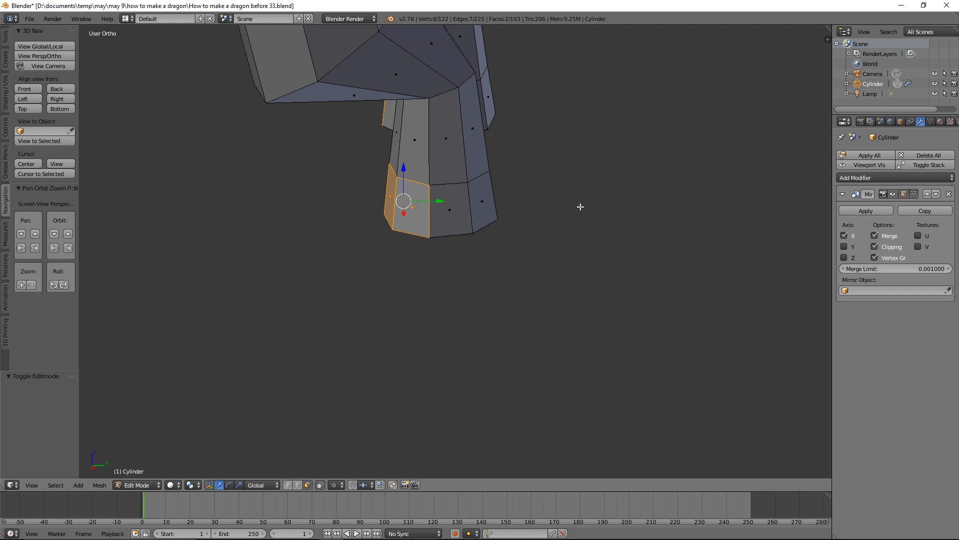
pyautogui.press('e')
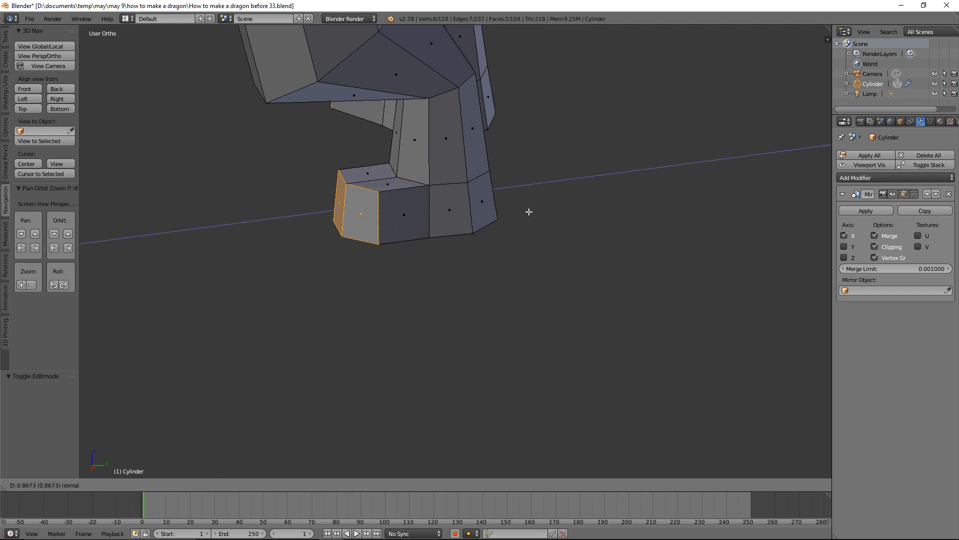
pyautogui.click(529, 211)
pyautogui.press('s')
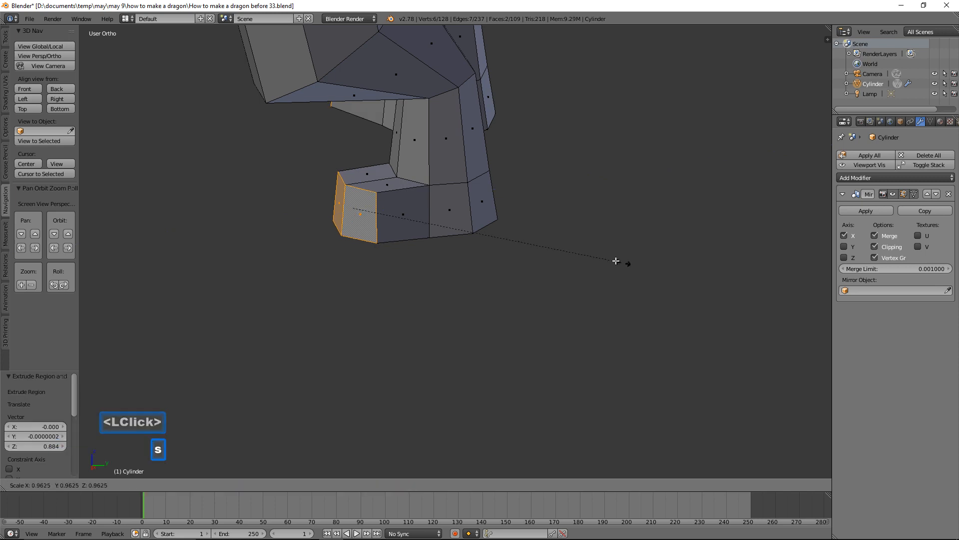
pyautogui.click(561, 244)
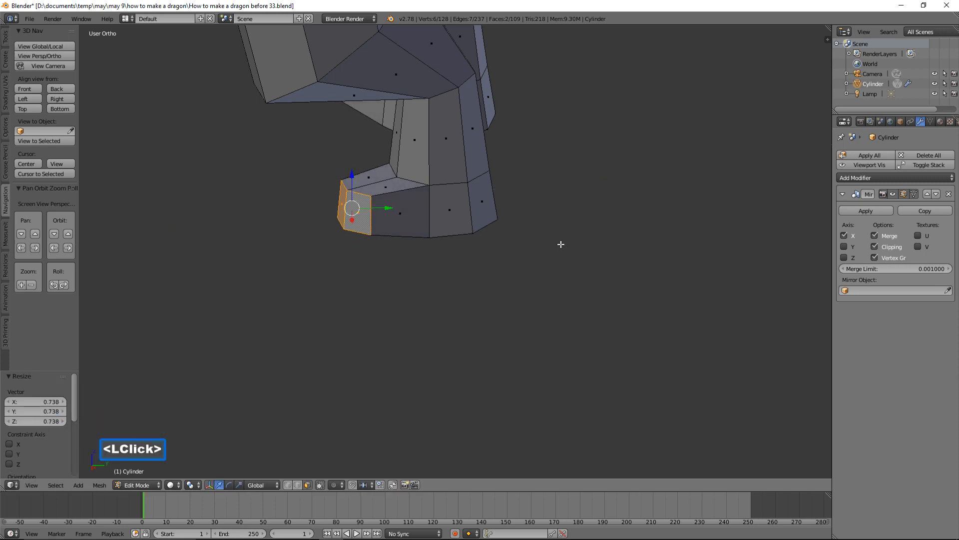
# Extrude the narrowed front faces of the foot forward again by about 0.69 and lower them along Z
pyautogui.moveTo(561, 245); pyautogui.dragTo(532, 235, button='middle')
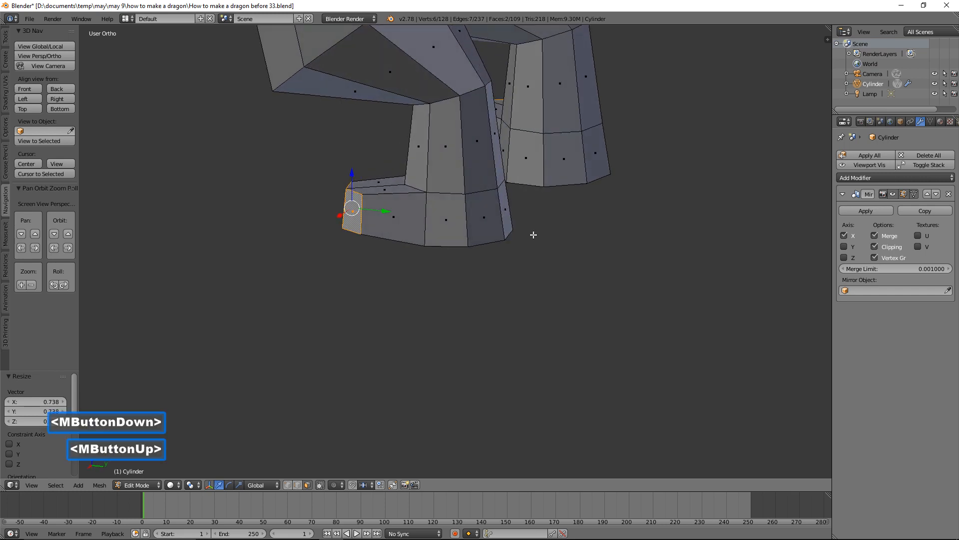
pyautogui.press('e')
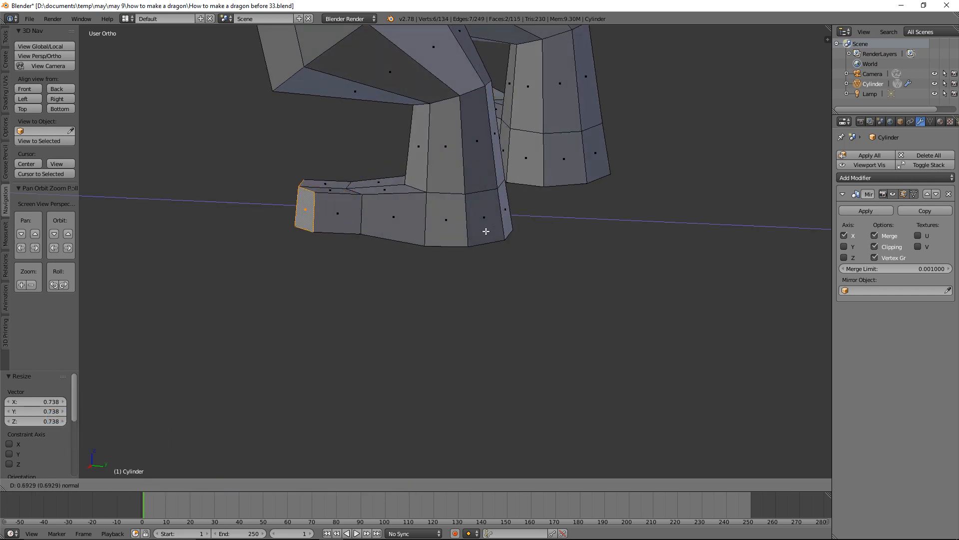
pyautogui.click(486, 230)
pyautogui.moveTo(306, 173); pyautogui.dragTo(306, 197)
# Rotate the foot's end faces about 19.9° around X and flatten them by scaling to 0 along Y
pyautogui.press('r')
pyautogui.press('x')
pyautogui.click(440, 217)
pyautogui.moveTo(406, 221); pyautogui.dragTo(380, 235, button='middle')
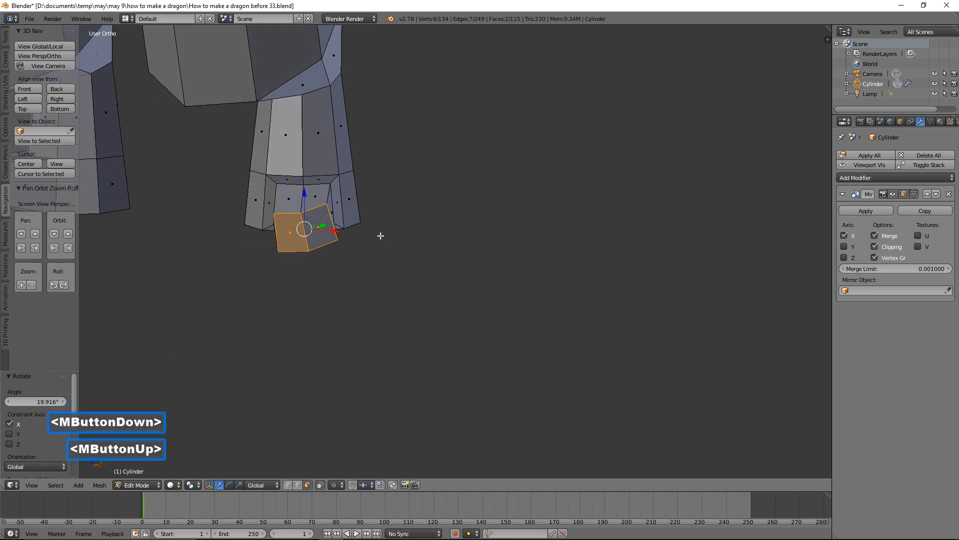
pyautogui.press('s')
pyautogui.press('y')
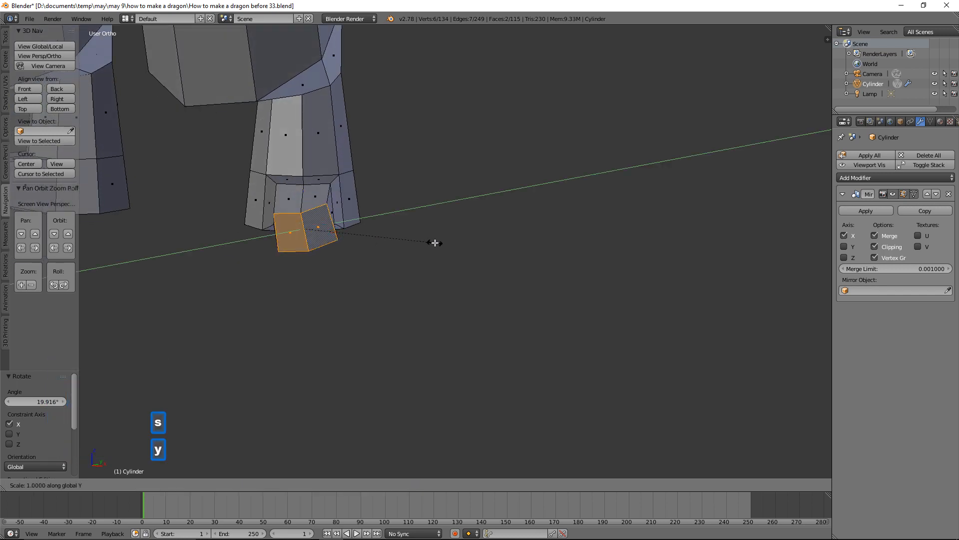
pyautogui.press('y')
pyautogui.press('0')
pyautogui.click(436, 242)
# In edge select mode, reposition the first outer vertical edge of the foot's flattened front to start rounding the tip
pyautogui.moveTo(436, 242); pyautogui.dragTo(399, 236, button='middle')
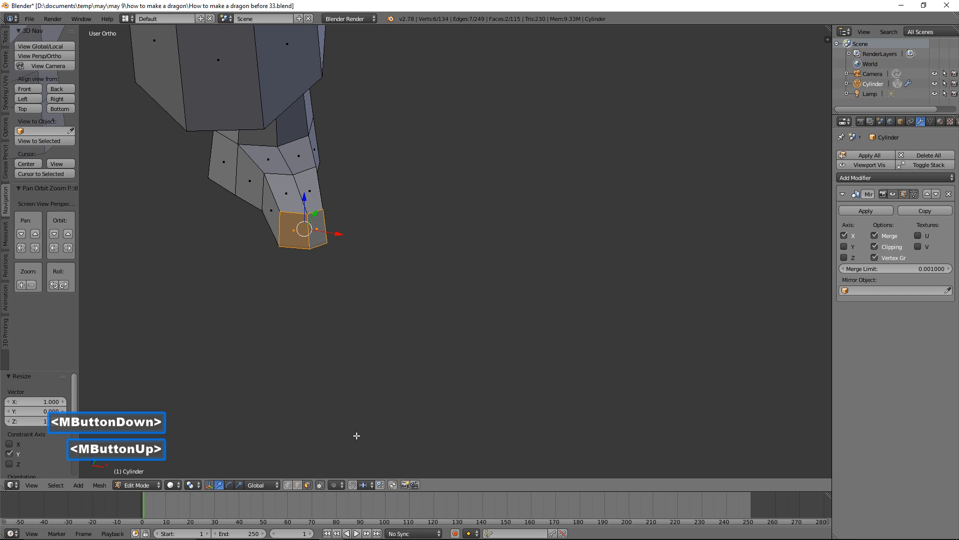
pyautogui.click(297, 485)
pyautogui.click(280, 234)
pyautogui.moveTo(318, 226); pyautogui.dragTo(293, 240, button='middle')
pyautogui.moveTo(306, 210); pyautogui.dragTo(300, 221)
pyautogui.click(295, 238)
pyautogui.moveTo(322, 261); pyautogui.dragTo(338, 233)
pyautogui.moveTo(338, 233); pyautogui.dragTo(316, 285, button='middle')
# Move the opposite outer vertical edge of the foot's front tailward along Y and by -0.070 along X
pyautogui.click(315, 224)
pyautogui.moveTo(320, 207); pyautogui.dragTo(316, 213)
pyautogui.moveTo(317, 214); pyautogui.dragTo(357, 140, button='middle')
pyautogui.moveTo(357, 140); pyautogui.dragTo(334, 249, button='middle')
pyautogui.moveTo(336, 254); pyautogui.dragTo(343, 255)
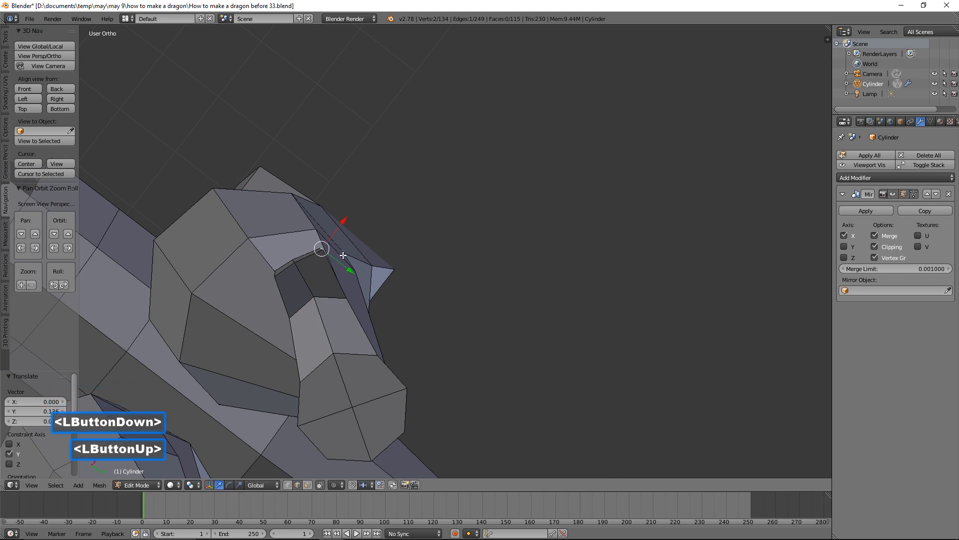
pyautogui.moveTo(346, 221); pyautogui.dragTo(341, 220)
pyautogui.moveTo(352, 206); pyautogui.dragTo(367, 229, button='middle')
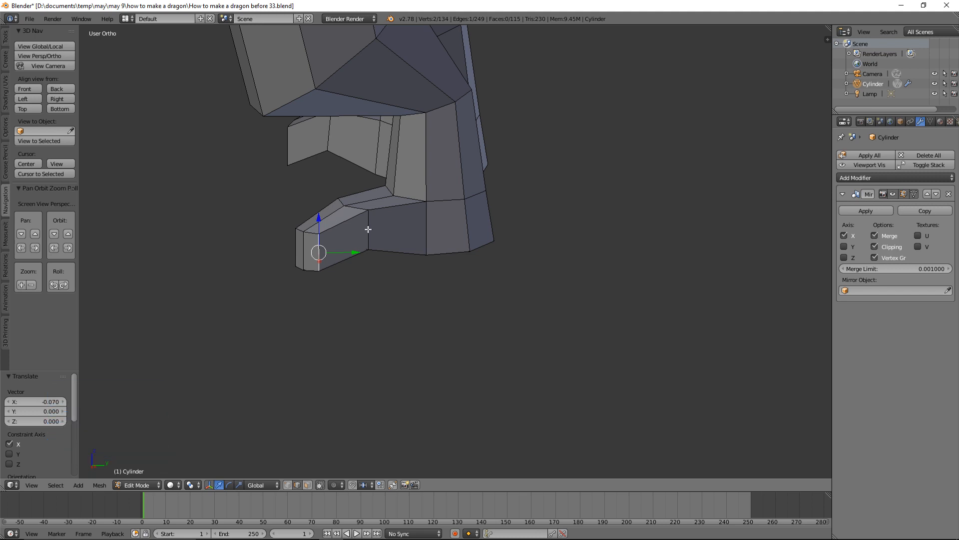
# In face select mode, select the two faces at the foot's front end and raise them along Z
pyautogui.click(308, 484)
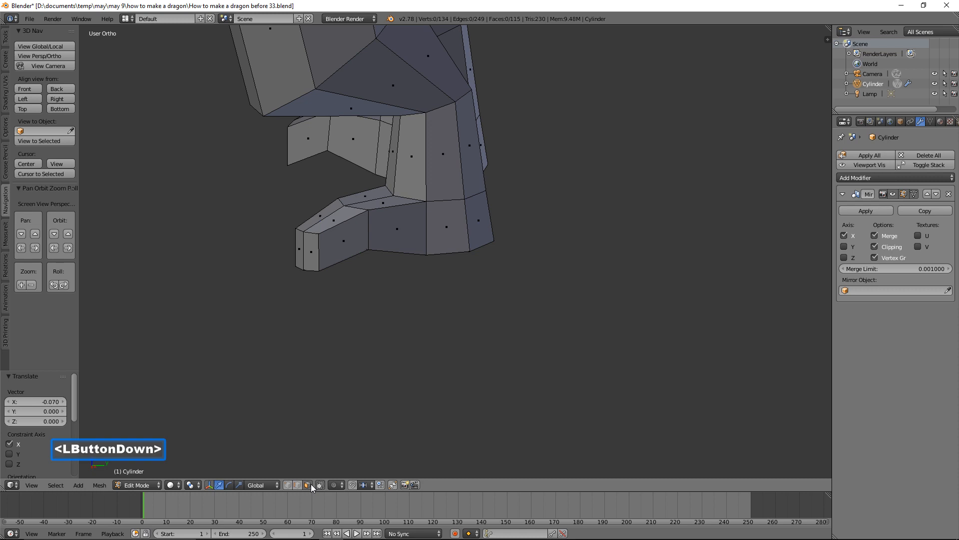
pyautogui.click(311, 262)
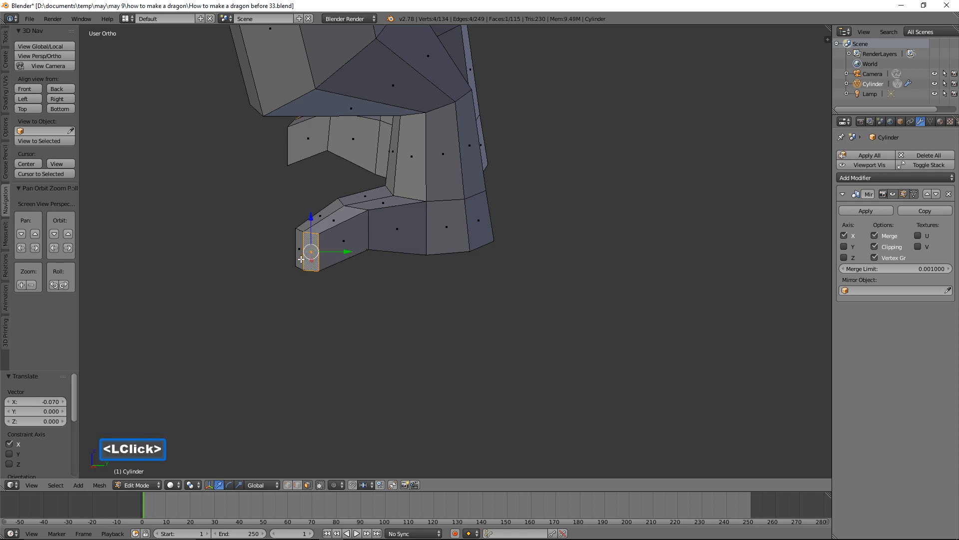
pyautogui.keyDown('shift'); pyautogui.click(299, 249); pyautogui.keyUp('shift')
pyautogui.moveTo(305, 217); pyautogui.dragTo(304, 203)
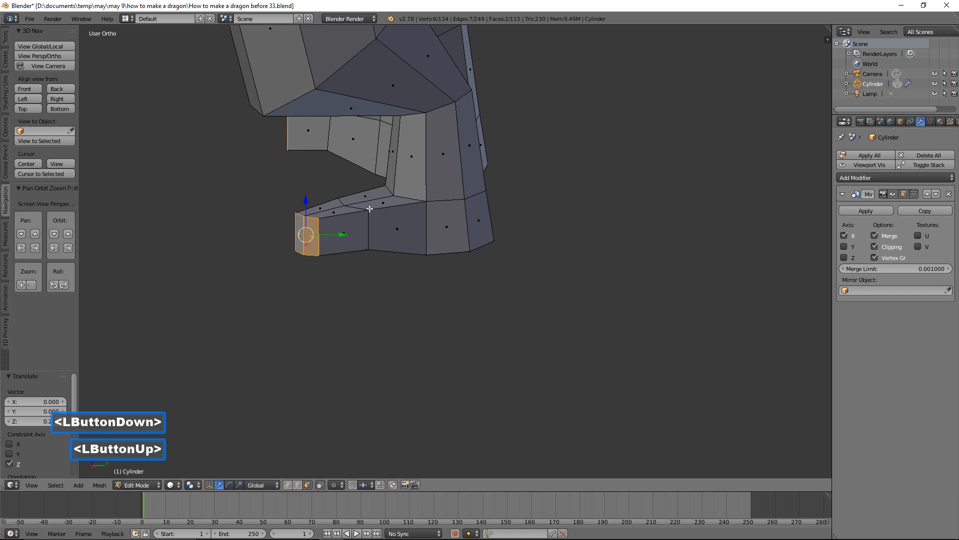
# Extrude the two faces at the foot's front end by about 0.708 and lower them by -0.375 along Z
pyautogui.press('e')
pyautogui.click(287, 214)
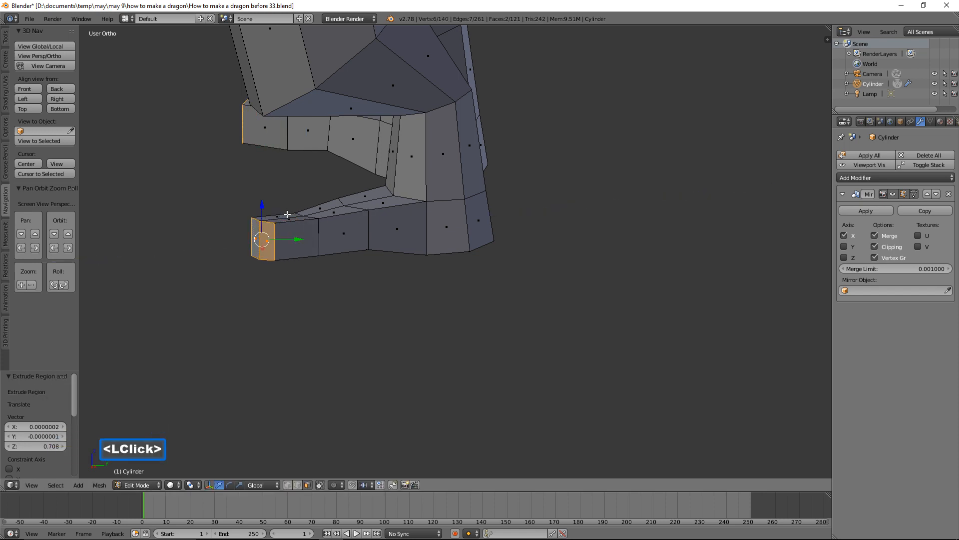
pyautogui.moveTo(262, 208); pyautogui.dragTo(263, 238)
pyautogui.moveTo(263, 237); pyautogui.dragTo(319, 214, button='middle')
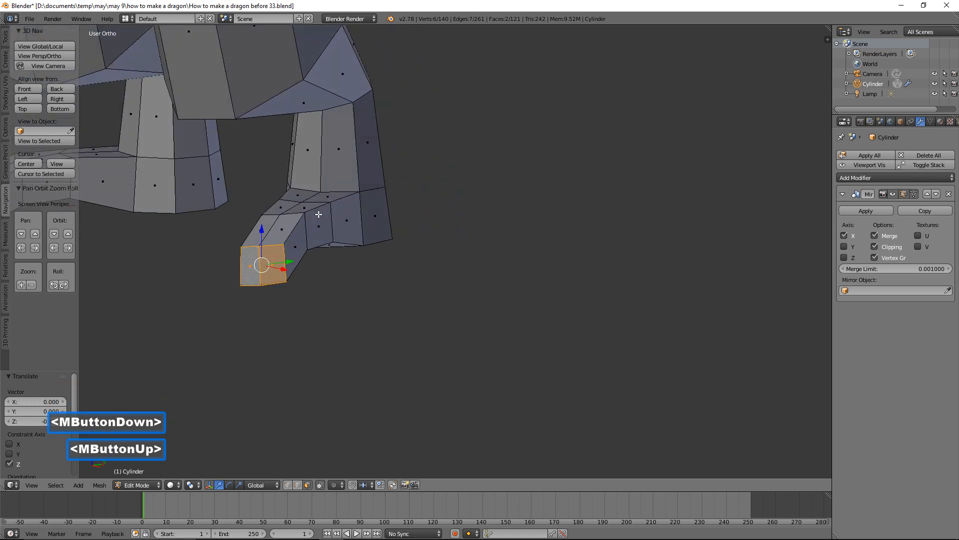
# Inset the foot's end faces by extruding in place and scaling to 0.796, and save the file as How to make a dragon before 34.blend
pyautogui.press('e')
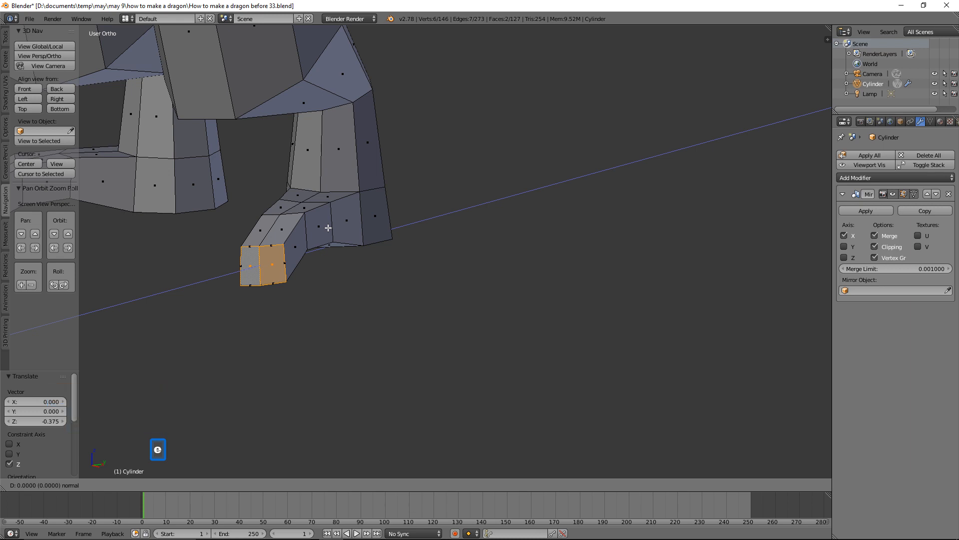
pyautogui.rightClick(328, 227)
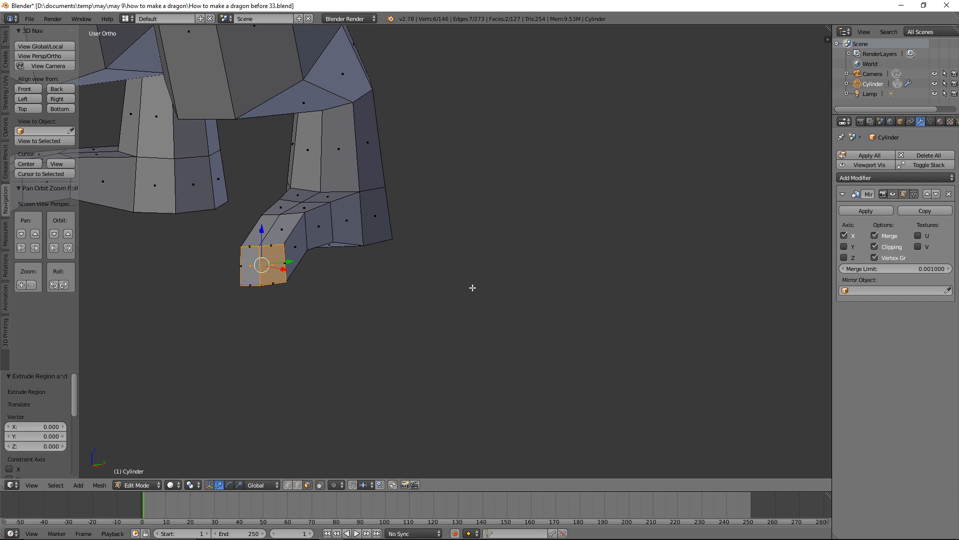
pyautogui.press('s')
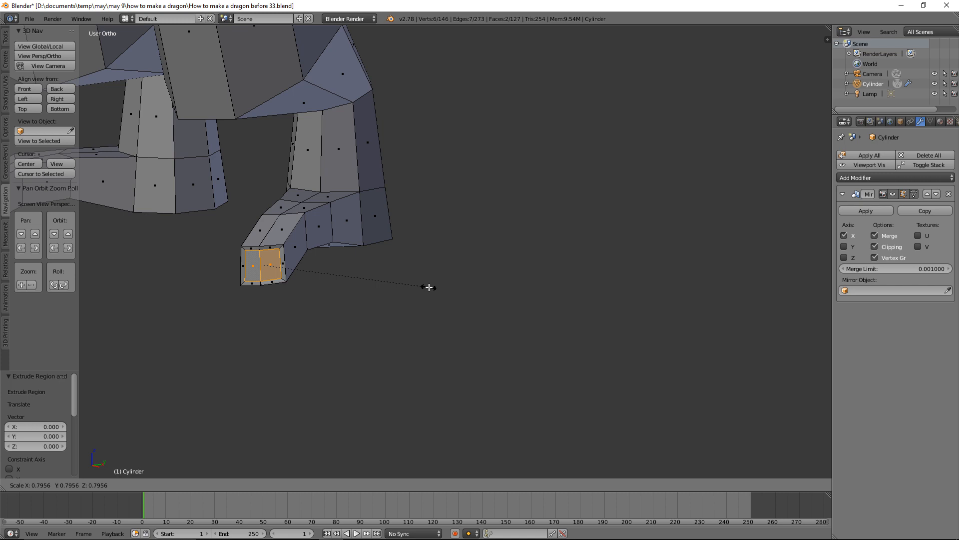
pyautogui.click(429, 287)
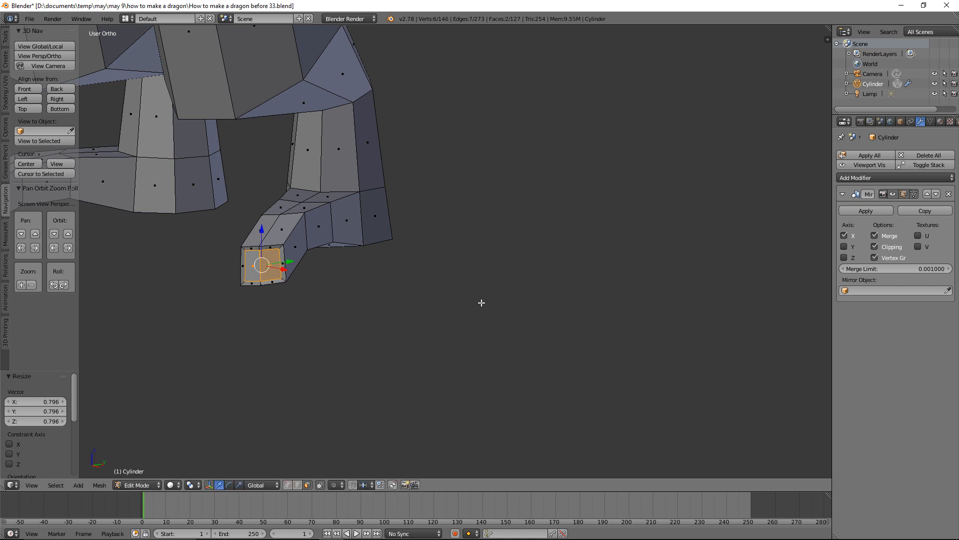
pyautogui.hotkey('ctrl', 'shift', 's')
pyautogui.click(568, 92)
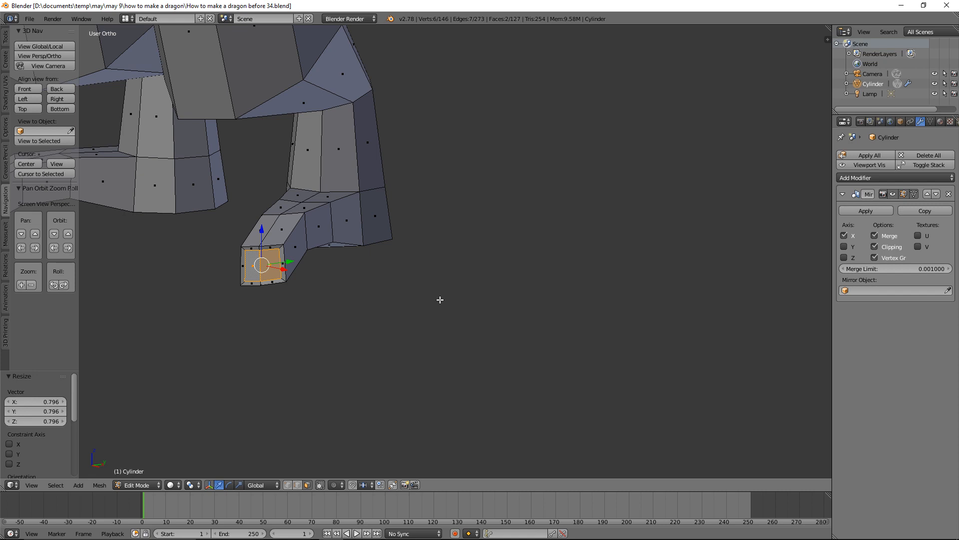
# Extrude the inset end faces about 0.18 inward to form a recess in the foot's tip, and scale them down
pyautogui.moveTo(430, 279); pyautogui.dragTo(394, 296, button='middle')
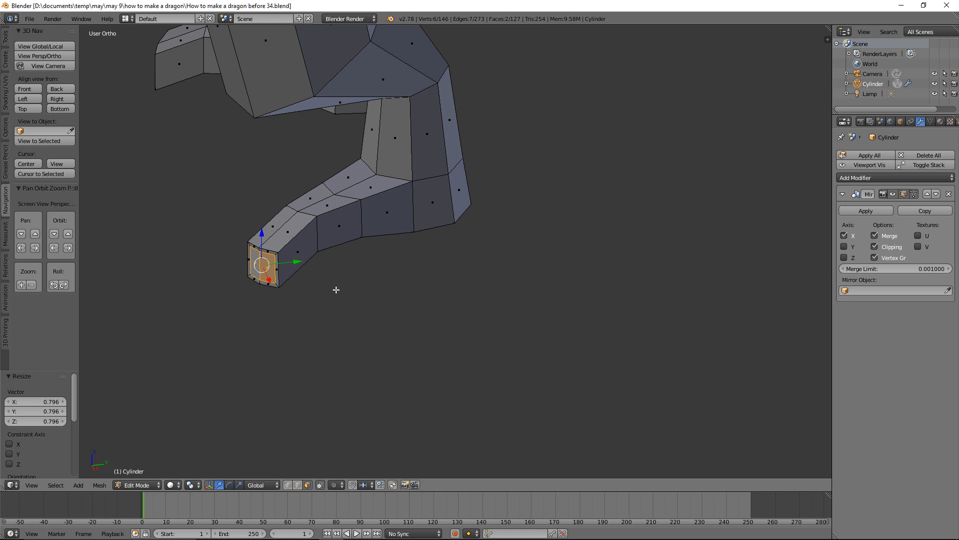
pyautogui.press('e')
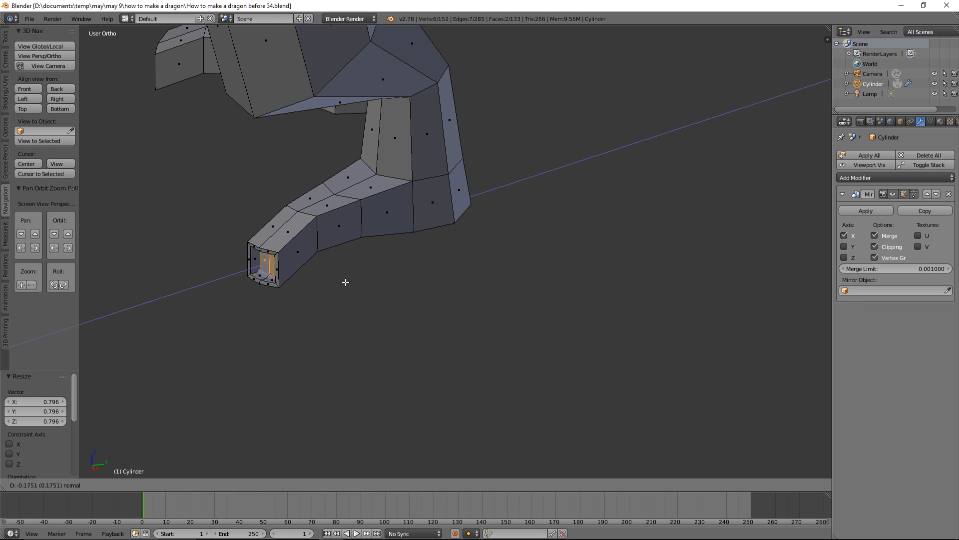
pyautogui.click(348, 282)
pyautogui.moveTo(343, 281)
pyautogui.mouseDown(button='middle')
pyautogui.moveTo(350, 238)
pyautogui.moveTo(360, 269)
pyautogui.moveTo(349, 261)
pyautogui.moveTo(376, 276)
pyautogui.moveTo(347, 268)
pyautogui.moveTo(345, 256)
pyautogui.moveTo(376, 272)
pyautogui.moveTo(356, 277)
pyautogui.mouseUp(button='middle')
pyautogui.press('s')
pyautogui.click(377, 274)
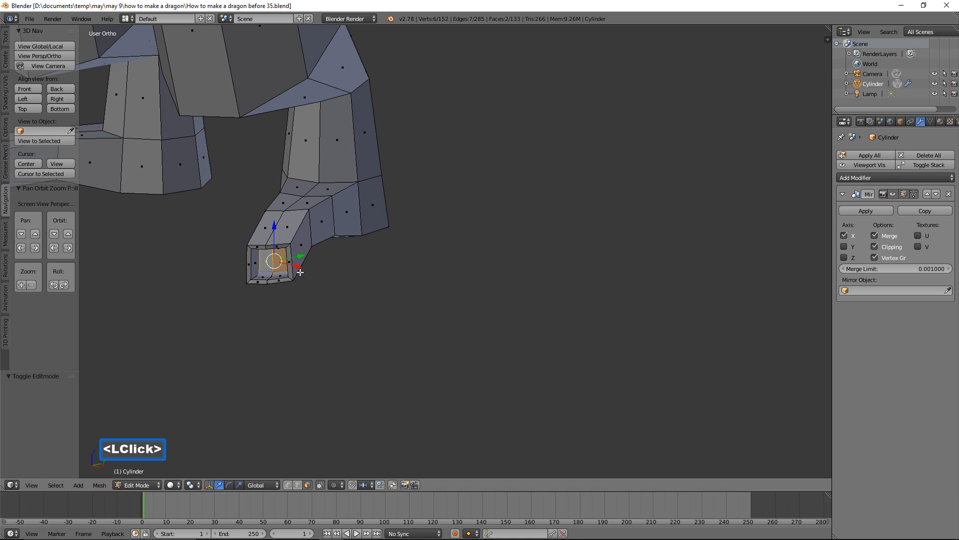
# Inset the recess's inner faces by extruding them in place and scaling to 0.717
pyautogui.press('e')
pyautogui.rightClick(377, 285)
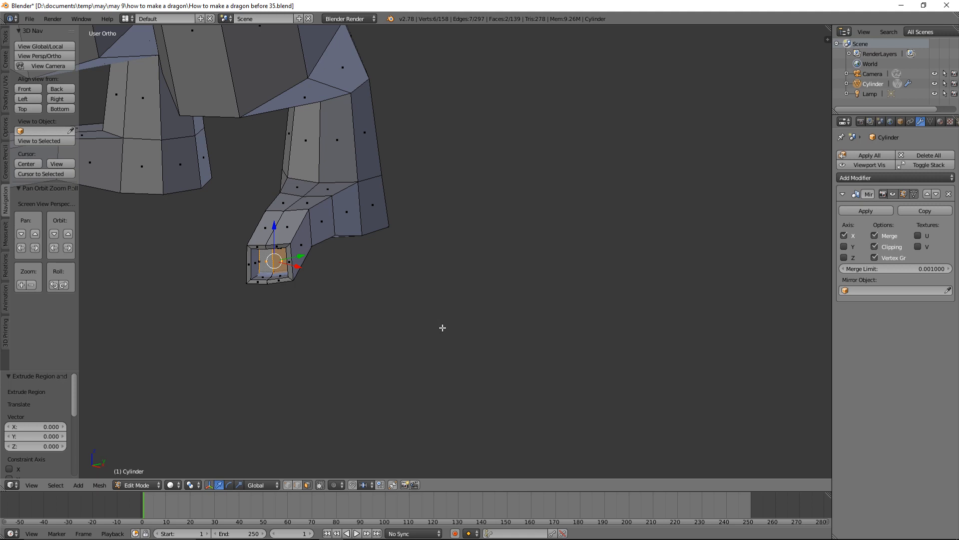
pyautogui.press('s')
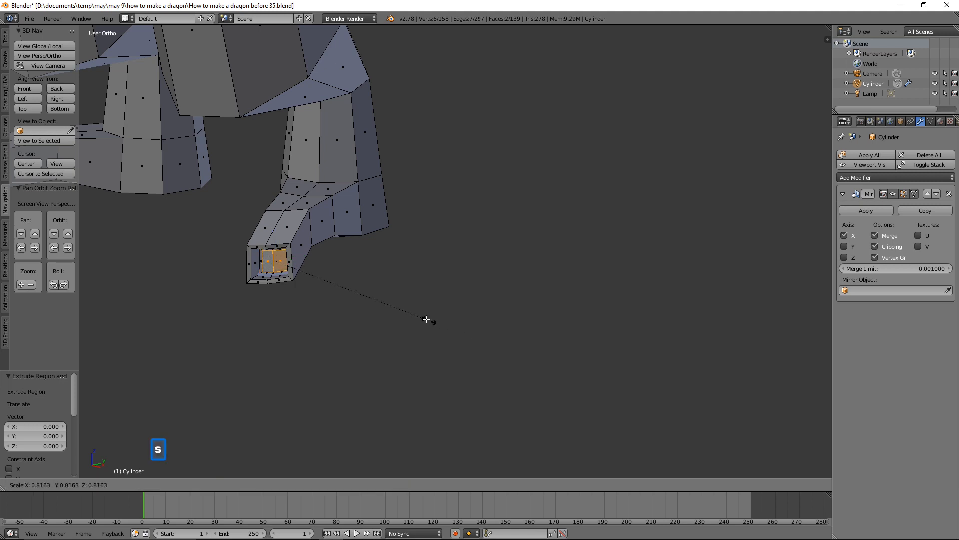
pyautogui.click(410, 313)
pyautogui.moveTo(320, 287)
pyautogui.mouseDown(button='middle')
pyautogui.moveTo(314, 271)
pyautogui.moveTo(328, 275)
pyautogui.mouseUp(button='middle')
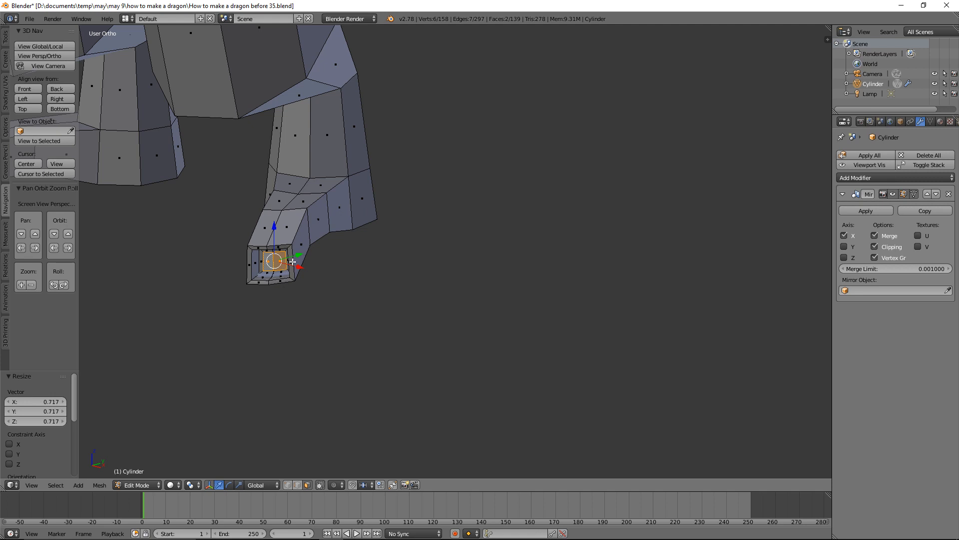
pyautogui.moveTo(294, 263); pyautogui.dragTo(342, 279, button='middle')
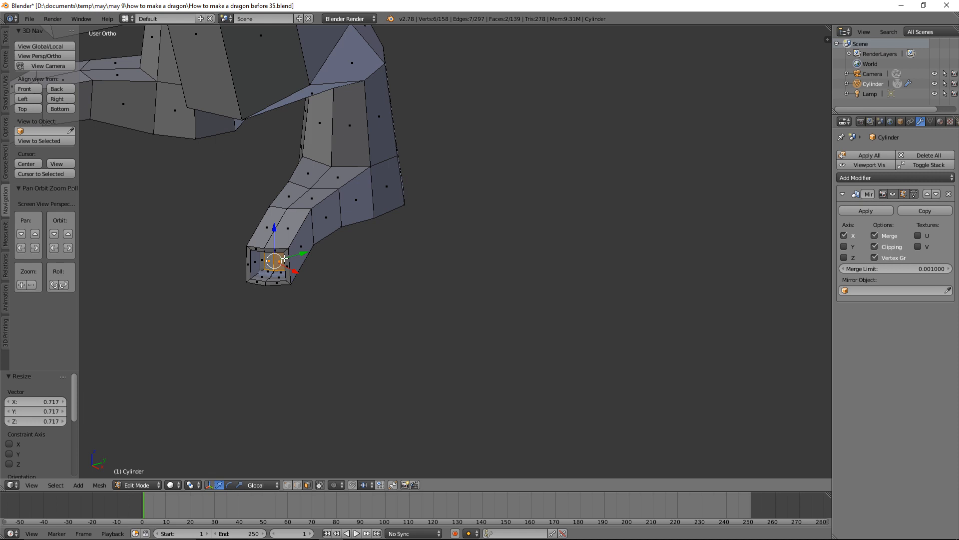
pyautogui.moveTo(321, 278); pyautogui.dragTo(311, 274, button='middle')
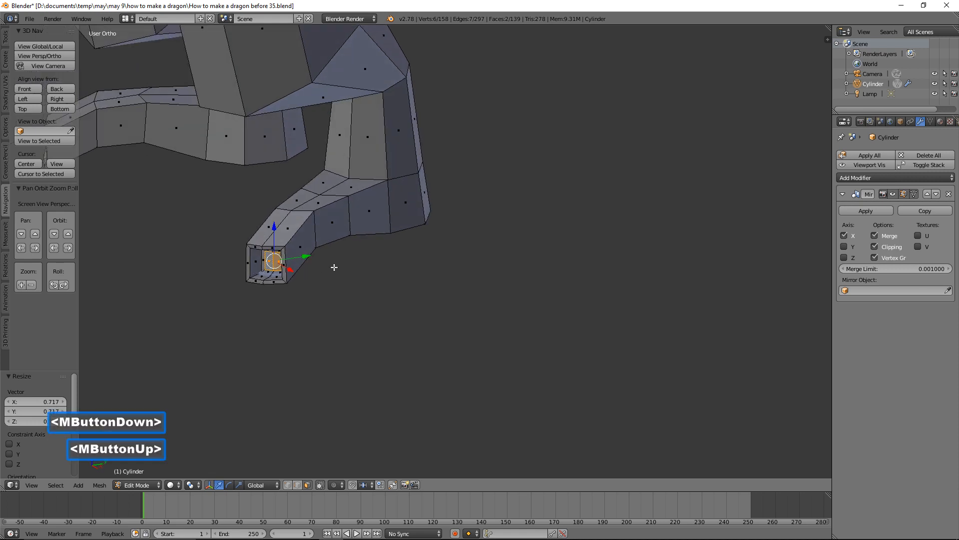
# Extrude the inner faces 0.488 out of the recess to start a claw, and enlarge their end by scaling to 1.560
pyautogui.press('e')
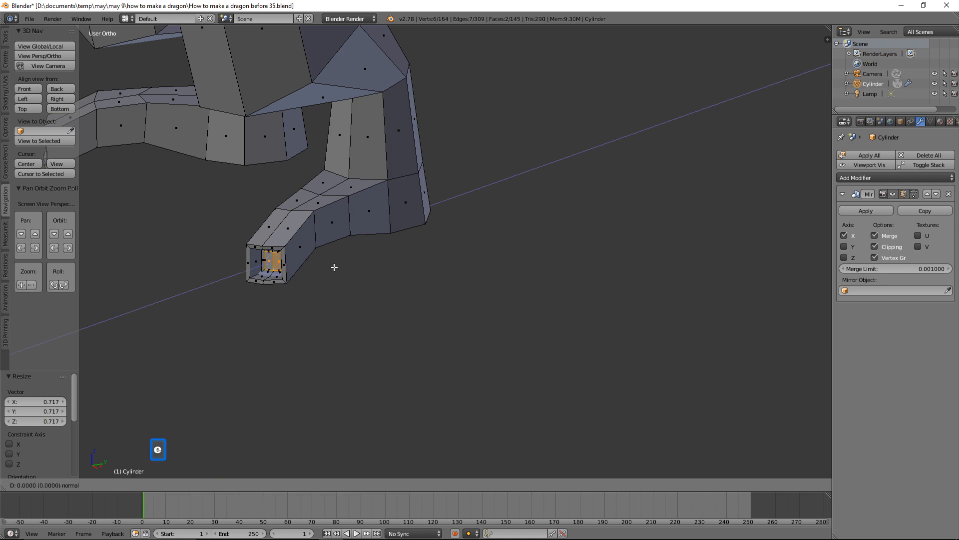
pyautogui.click(317, 278)
pyautogui.moveTo(336, 287)
pyautogui.mouseDown(button='middle')
pyautogui.moveTo(293, 285)
pyautogui.moveTo(332, 293)
pyautogui.moveTo(344, 279)
pyautogui.moveTo(317, 275)
pyautogui.moveTo(321, 281)
pyautogui.mouseUp(button='middle')
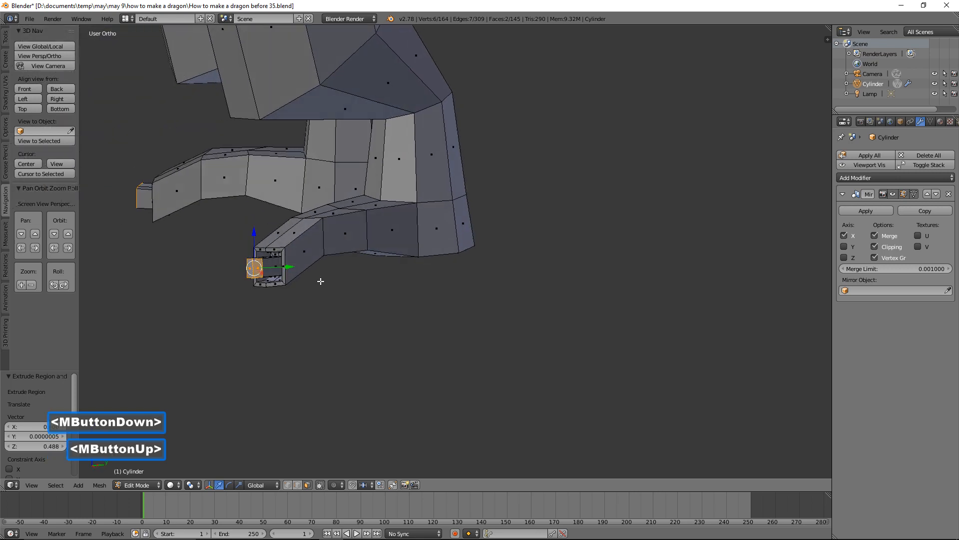
pyautogui.press('s')
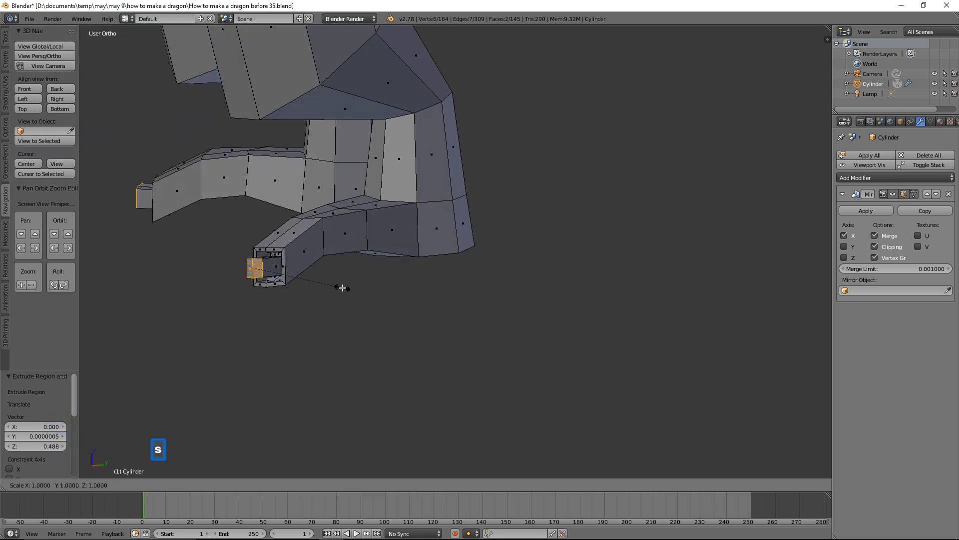
pyautogui.click(385, 311)
pyautogui.moveTo(385, 311); pyautogui.dragTo(352, 304, button='middle')
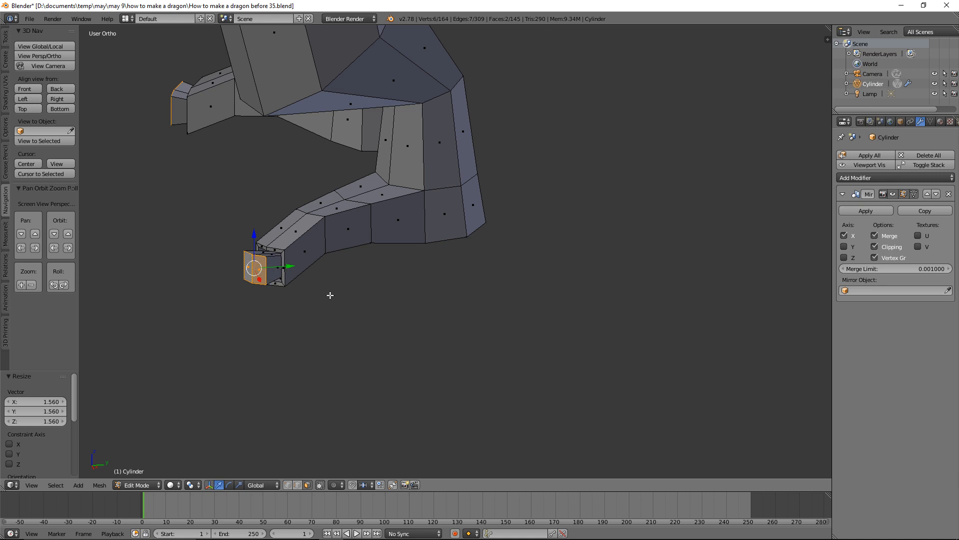
pyautogui.moveTo(331, 295); pyautogui.dragTo(315, 294, button='middle')
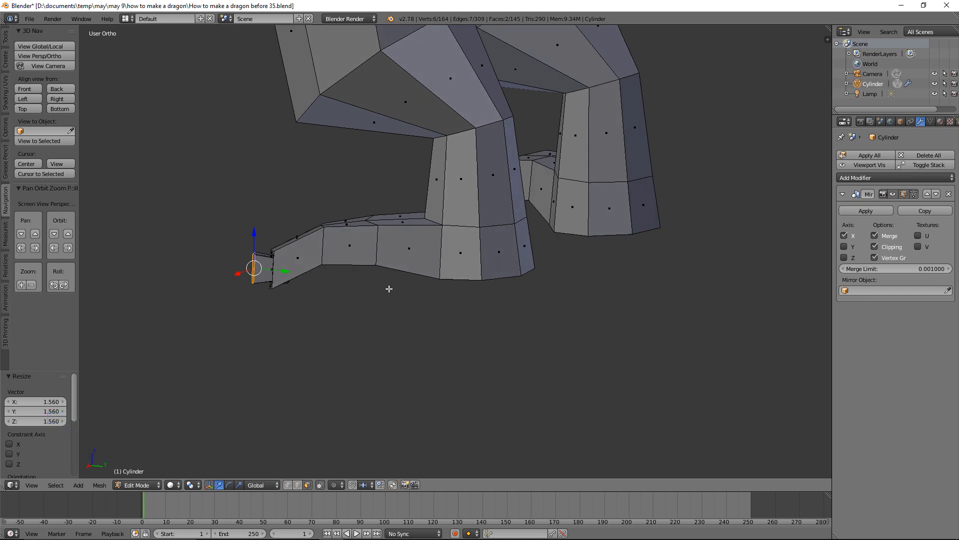
# Lengthen the claw with two extrusions of 0.277 and 0.418, and taper its end by scaling to 0.286
pyautogui.press('e')
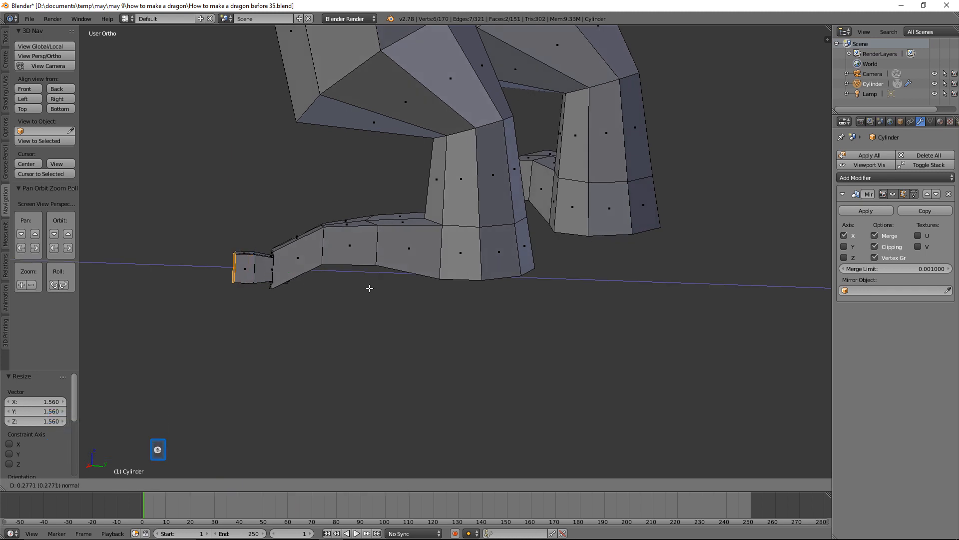
pyautogui.click(370, 288)
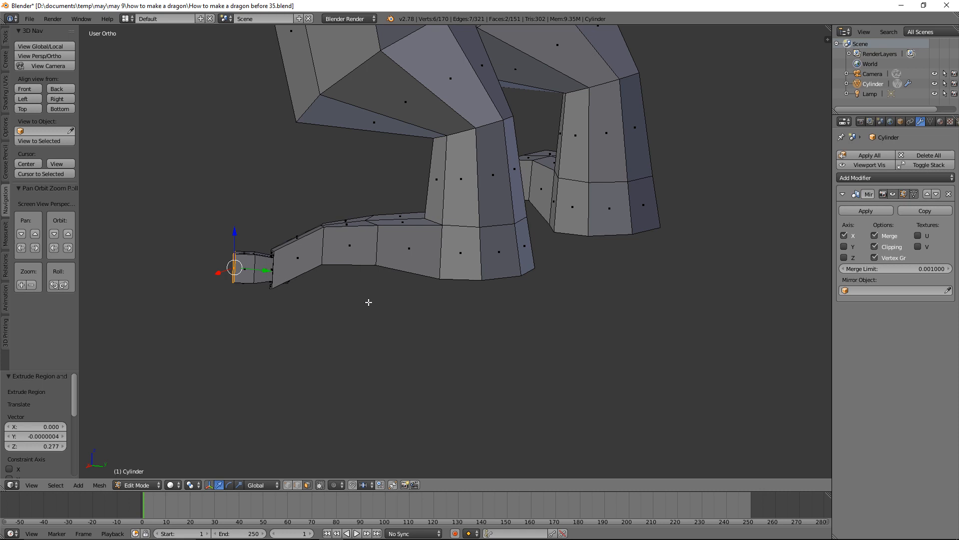
pyautogui.press('e')
pyautogui.click(340, 306)
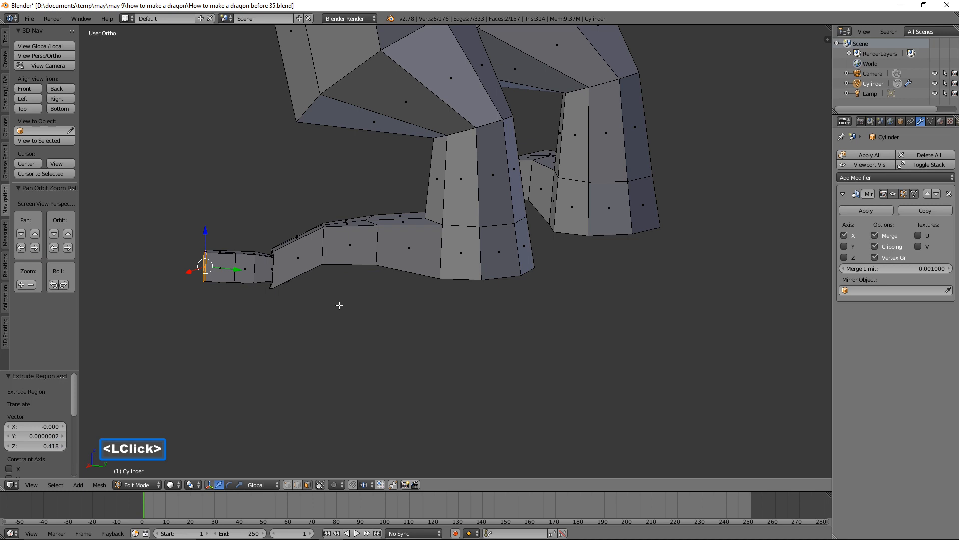
pyautogui.press('s')
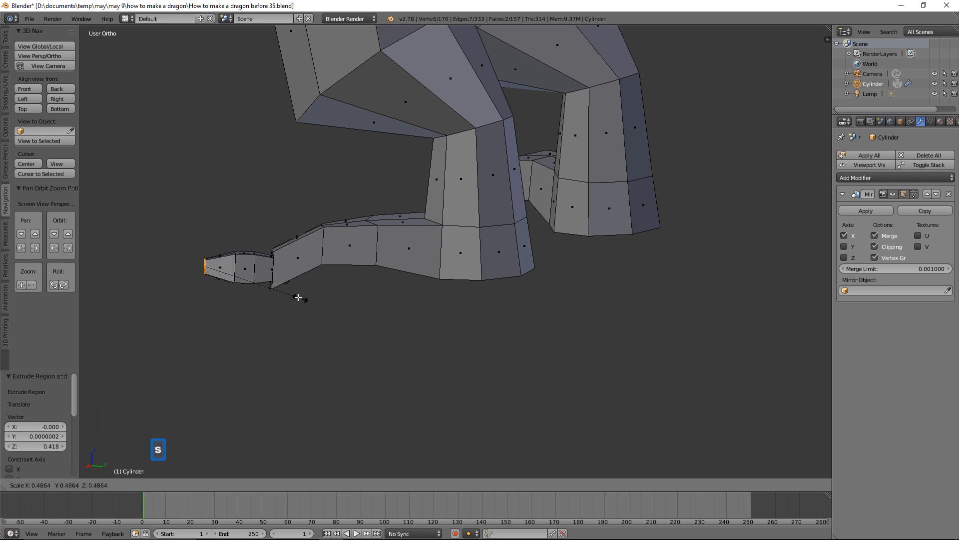
pyautogui.click(255, 291)
pyautogui.moveTo(255, 292); pyautogui.dragTo(328, 305, button='middle')
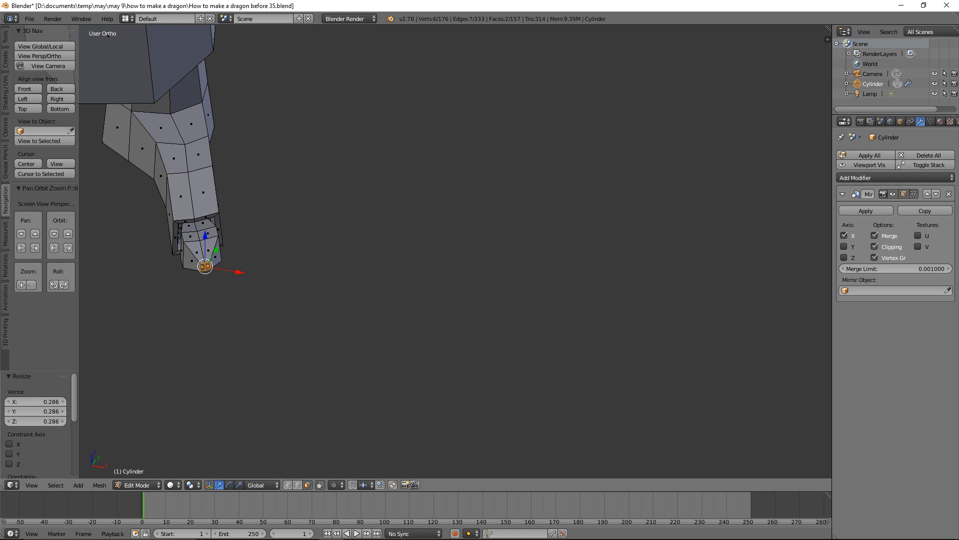
# Set the transform orientation to Normal and lower the claw's tip faces along their local Y axis
pyautogui.click(274, 486)
pyautogui.click(280, 450)
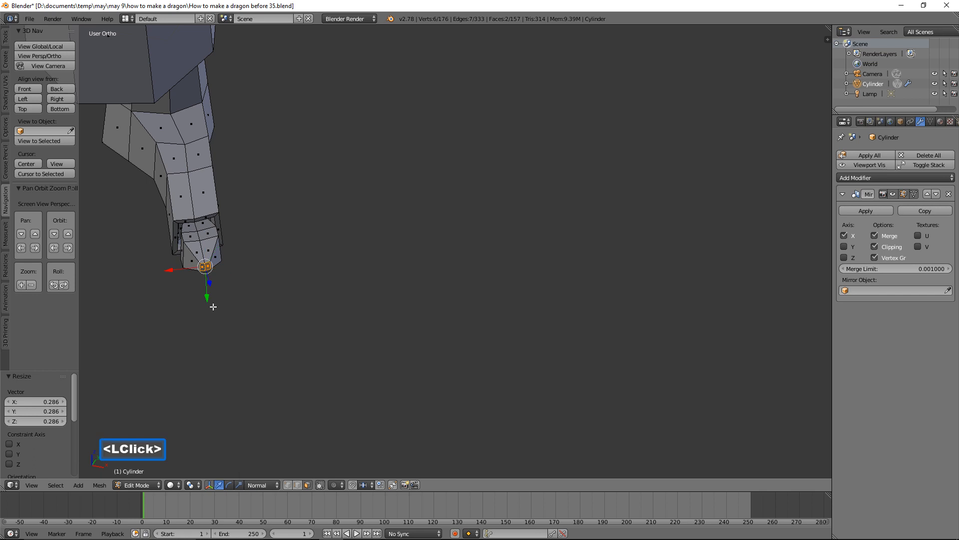
pyautogui.moveTo(253, 289); pyautogui.dragTo(139, 280, button='middle')
pyautogui.moveTo(173, 267); pyautogui.dragTo(211, 303)
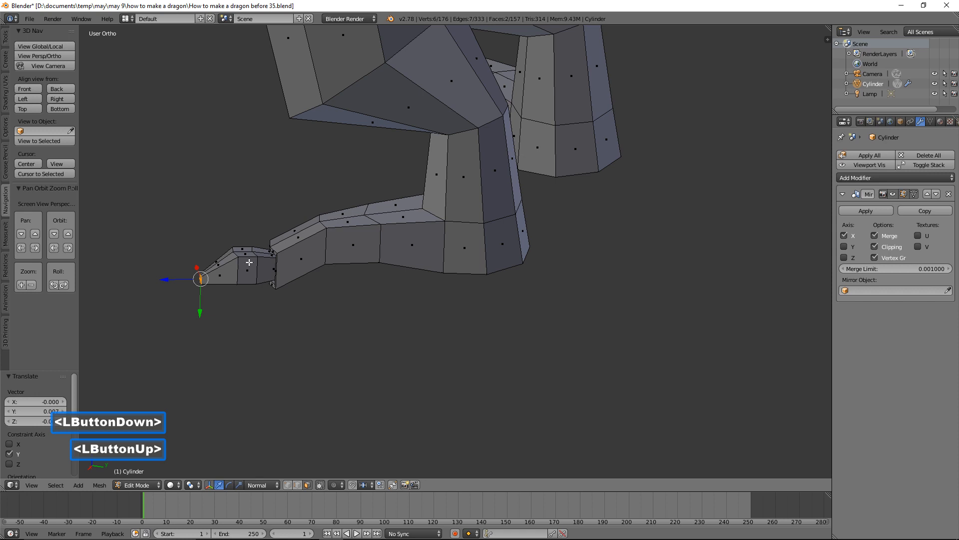
# Select the face loop around the claw's middle segment, raise it slightly along local Z, and clear the selection
pyautogui.press('a')
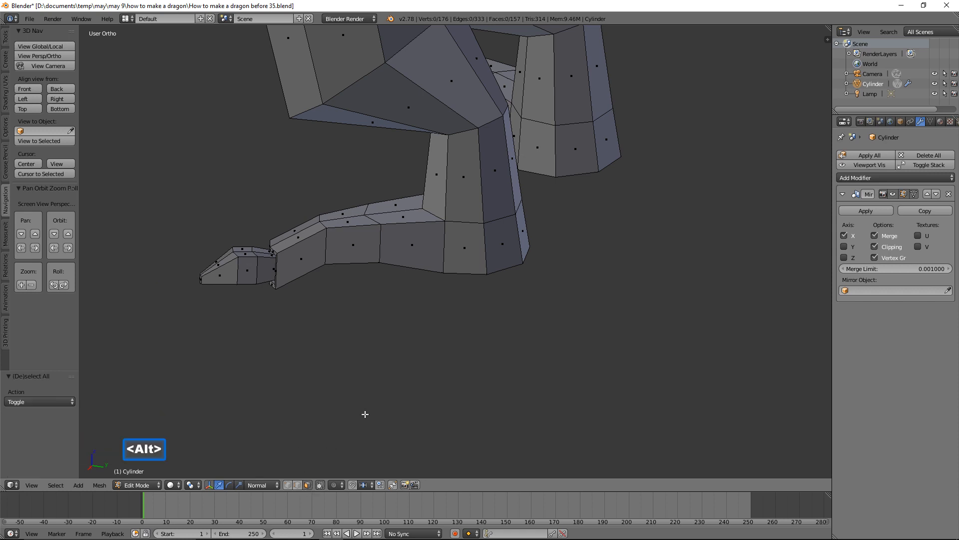
pyautogui.keyDown('alt'); pyautogui.click(250, 257); pyautogui.keyUp('alt')
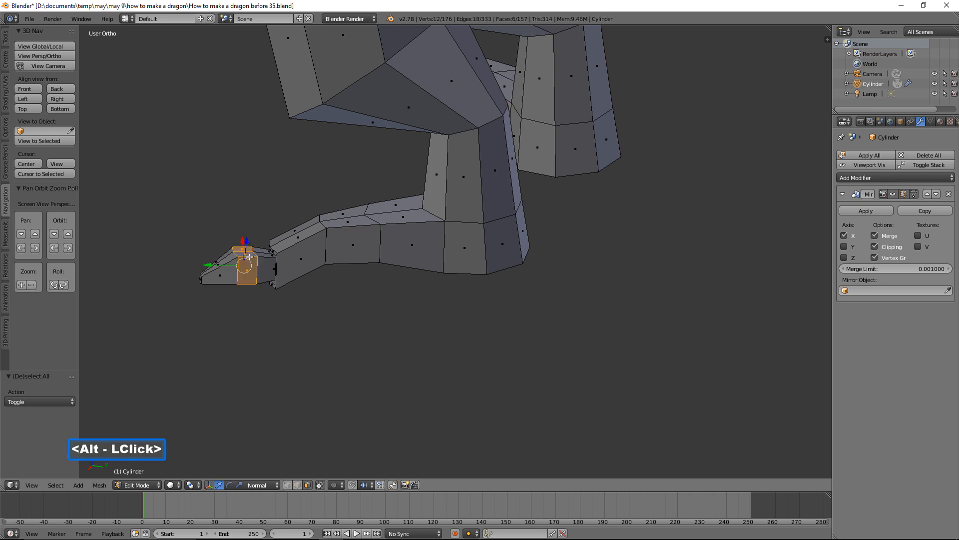
pyautogui.moveTo(246, 242); pyautogui.dragTo(247, 238)
pyautogui.moveTo(225, 306); pyautogui.dragTo(319, 304, button='middle')
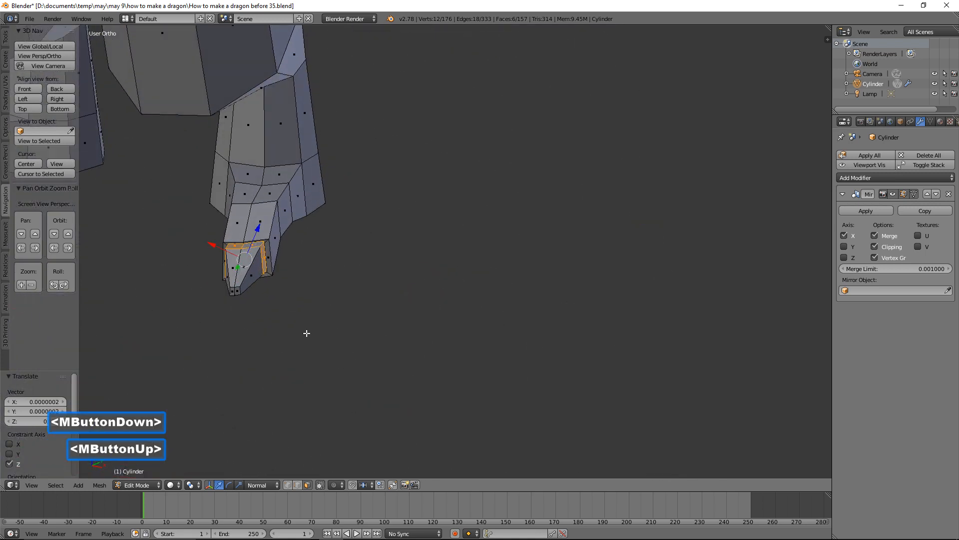
pyautogui.press('a')
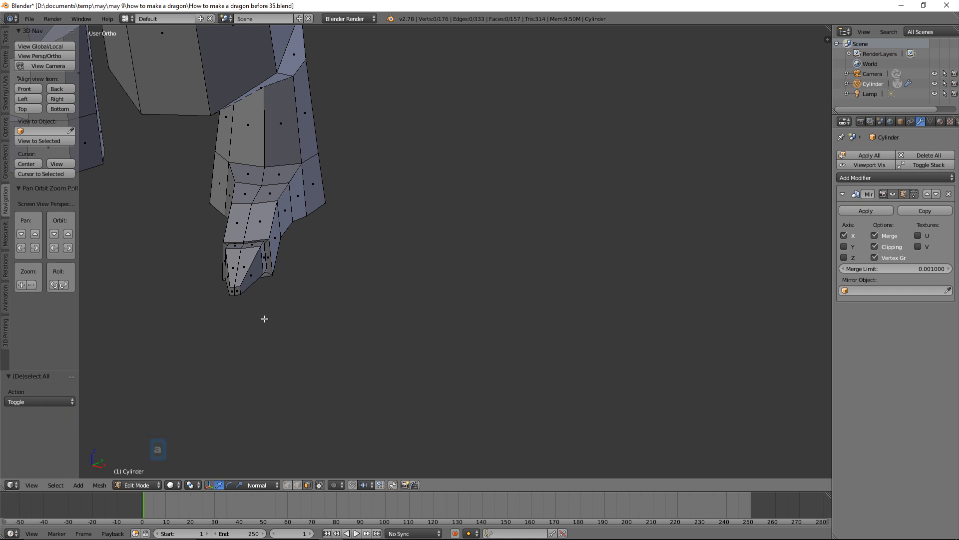
# Select the claw's two tip faces and pull them back toward the foot along their normal Z axis
pyautogui.scroll(3, 265, 318)
pyautogui.keyDown('shift'); pyautogui.moveTo(265, 318); pyautogui.dragTo(589, 289, button='middle'); pyautogui.keyUp('shift')
pyautogui.click(429, 290)
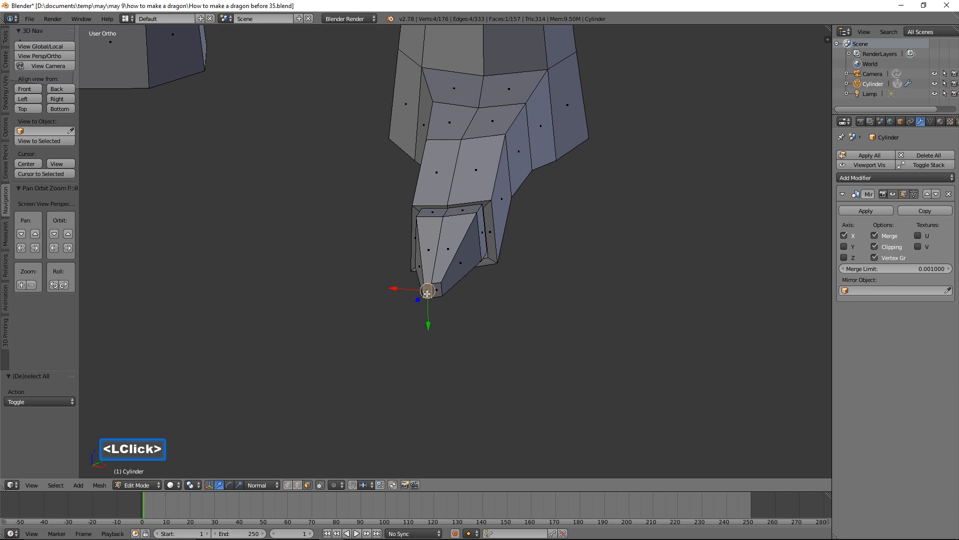
pyautogui.keyDown('shift'); pyautogui.click(440, 288); pyautogui.keyUp('shift')
pyautogui.moveTo(440, 289); pyautogui.dragTo(410, 311, button='middle')
pyautogui.moveTo(411, 311); pyautogui.dragTo(421, 302)
pyautogui.moveTo(449, 270); pyautogui.dragTo(515, 241, button='middle')
pyautogui.scroll(-3, 549, 248)
pyautogui.moveTo(577, 252)
pyautogui.mouseDown(button='middle')
pyautogui.moveTo(542, 239)
pyautogui.moveTo(590, 231)
pyautogui.moveTo(638, 267)
pyautogui.moveTo(661, 272)
pyautogui.moveTo(539, 246)
pyautogui.moveTo(584, 269)
pyautogui.mouseUp(button='middle')
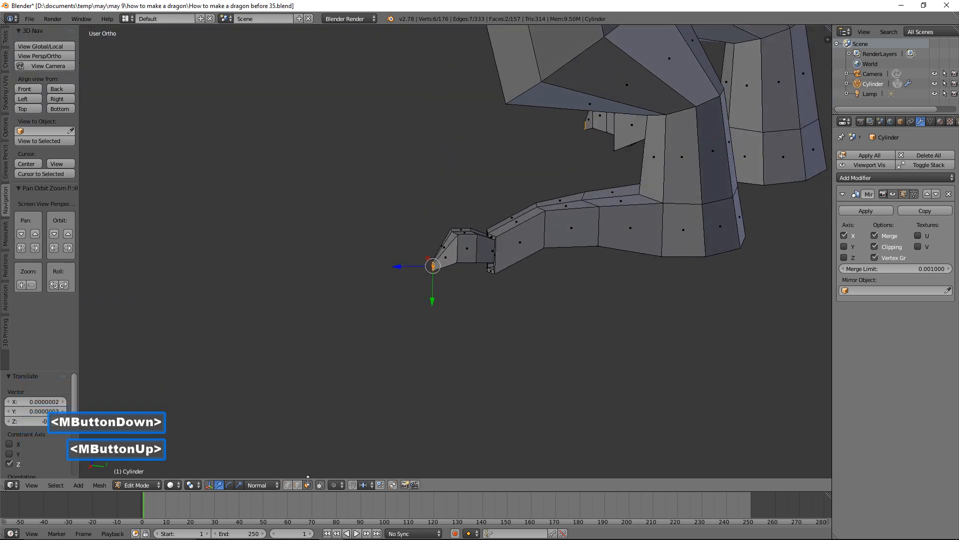
# In edge select mode, select the edge loop around the middle of the foot and scale it to 0.826
pyautogui.click(545, 398)
pyautogui.press('a')
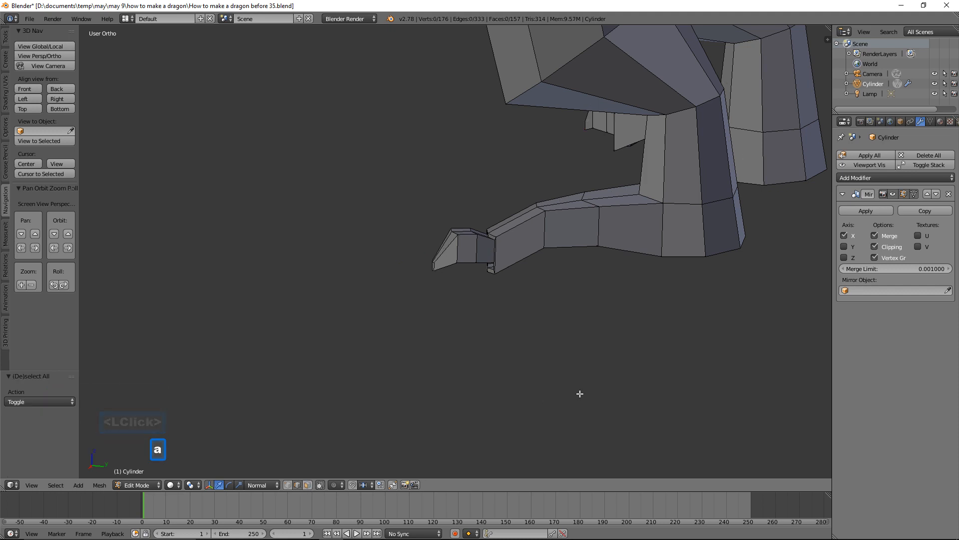
pyautogui.keyDown('alt'); pyautogui.click(595, 236); pyautogui.keyUp('alt')
pyautogui.moveTo(596, 236); pyautogui.dragTo(565, 280, button='middle')
pyautogui.press('s')
pyautogui.click(677, 337)
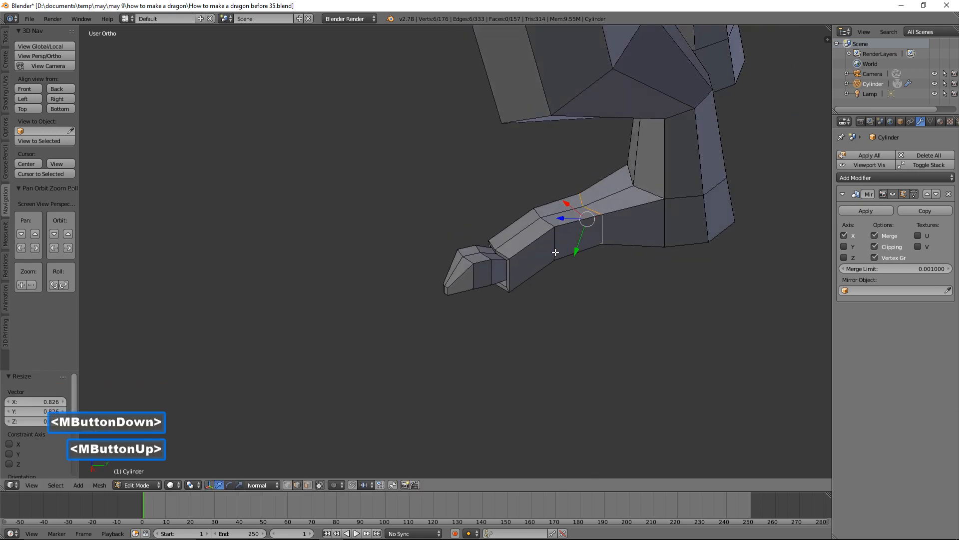
# Select the foot's next edge loop toward the claw, scale it to 1.274, and clear the selection
pyautogui.press('a')
pyautogui.keyDown('alt'); pyautogui.click(556, 248); pyautogui.keyUp('alt')
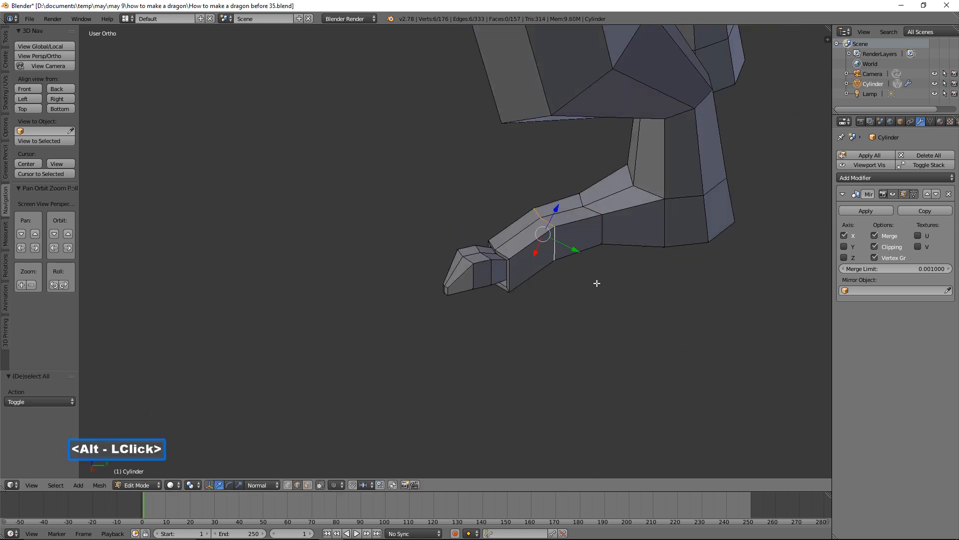
pyautogui.press('s')
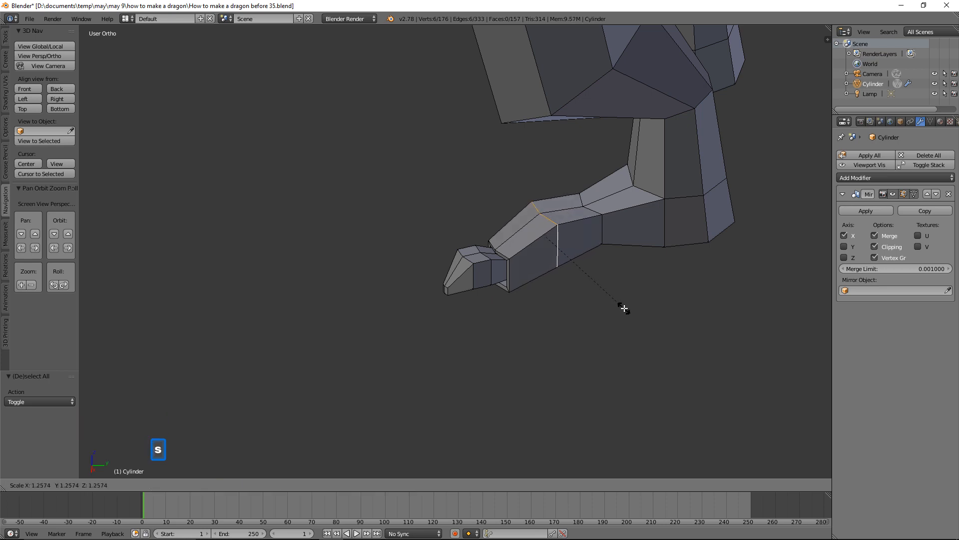
pyautogui.click(627, 309)
pyautogui.moveTo(627, 308); pyautogui.dragTo(589, 285, button='middle')
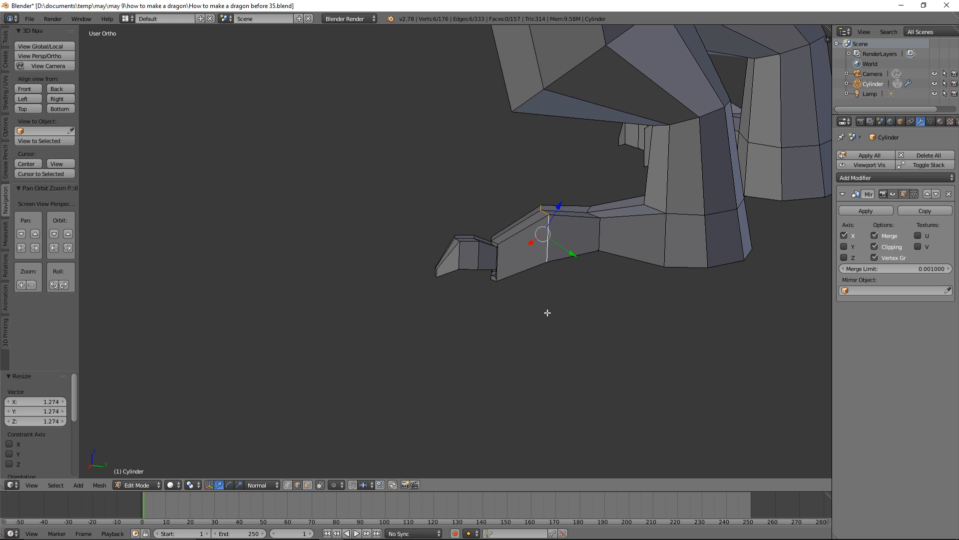
pyautogui.press('a')
# In wireframe shading, lasso the whole claw, scale it to 1.230, and return to solid shading with nothing selected
pyautogui.press('z')
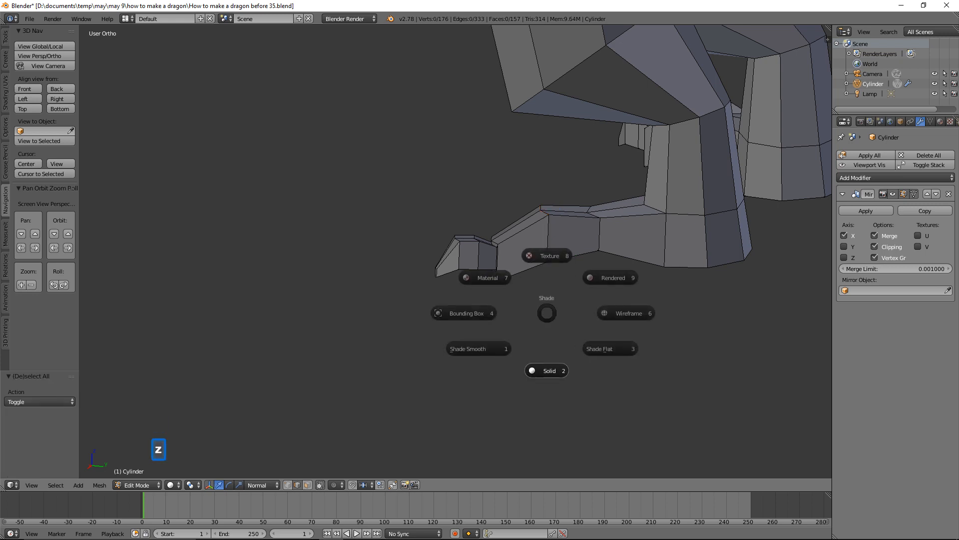
pyautogui.click(609, 306)
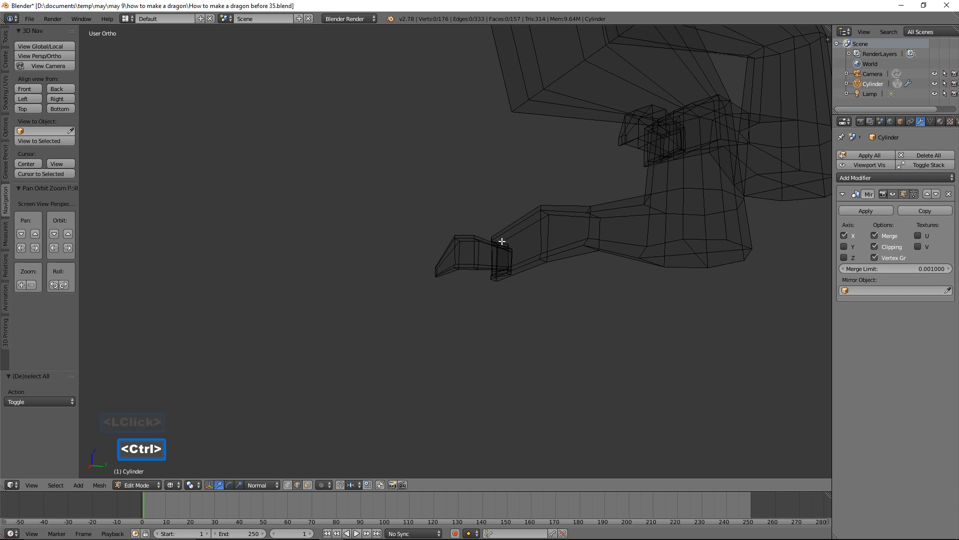
pyautogui.moveTo(466, 303)
pyautogui.keyDown('ctrl'); pyautogui.mouseDown(button='right')
pyautogui.moveTo(462, 316)
pyautogui.moveTo(524, 298)
pyautogui.moveTo(514, 231)
pyautogui.moveTo(407, 232)
pyautogui.moveTo(437, 356)
pyautogui.mouseUp(button='right'); pyautogui.keyUp('ctrl')
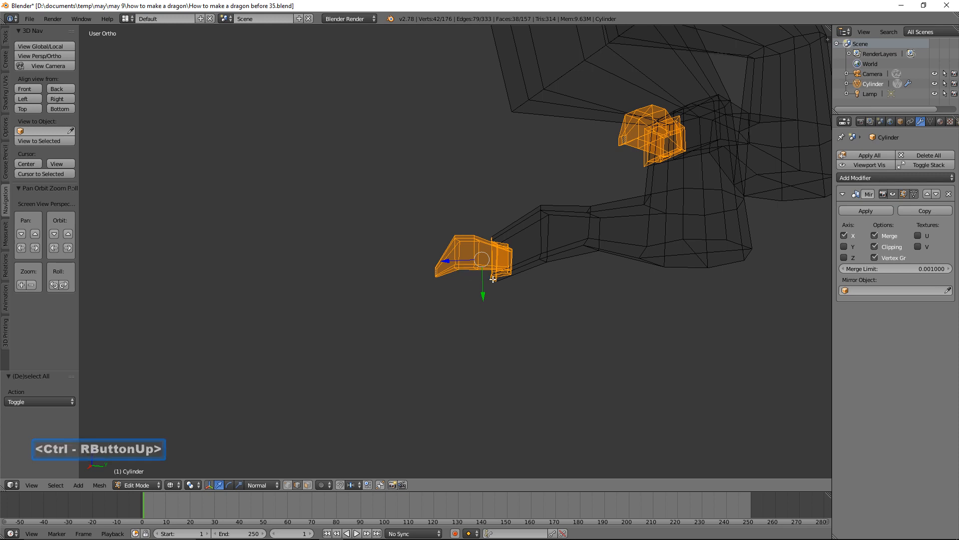
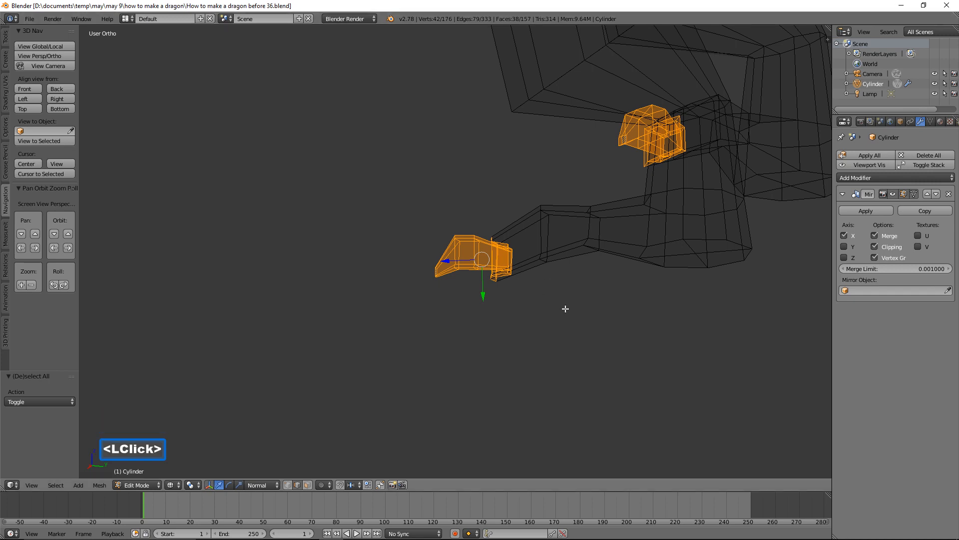
pyautogui.press('s')
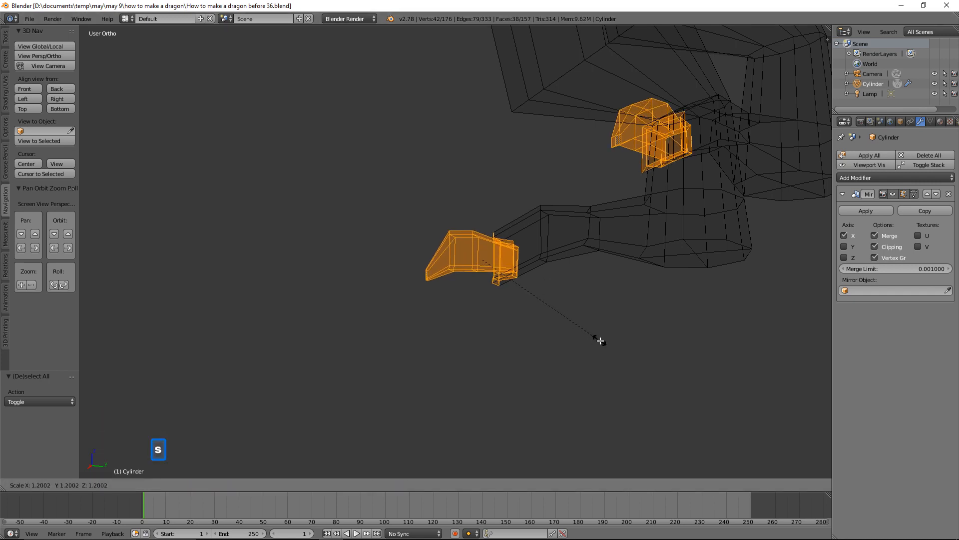
pyautogui.click(603, 340)
pyautogui.press('z')
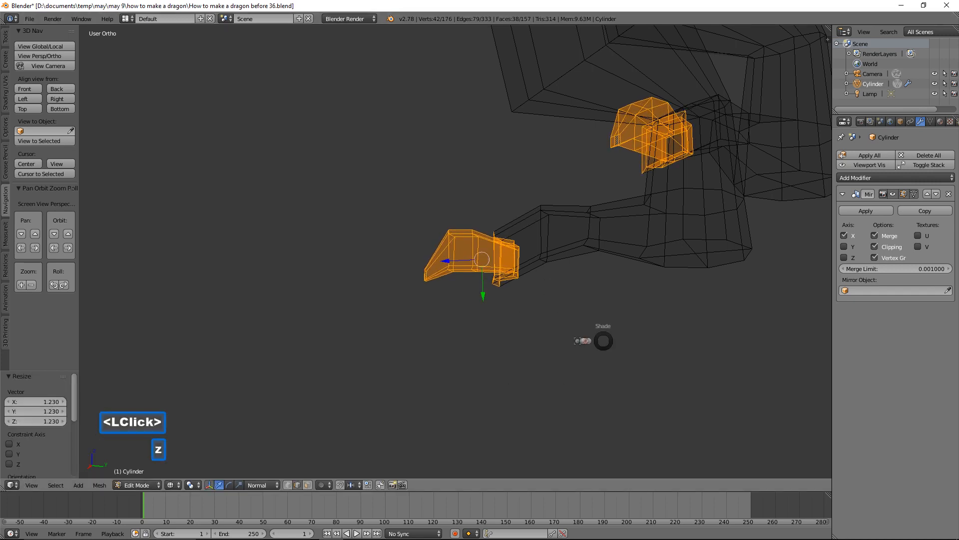
pyautogui.click(608, 391)
pyautogui.moveTo(608, 392)
pyautogui.mouseDown(button='middle')
pyautogui.moveTo(641, 363)
pyautogui.moveTo(675, 353)
pyautogui.moveTo(623, 364)
pyautogui.moveTo(675, 353)
pyautogui.moveTo(656, 355)
pyautogui.moveTo(667, 345)
pyautogui.moveTo(658, 343)
pyautogui.moveTo(584, 354)
pyautogui.moveTo(627, 338)
pyautogui.moveTo(657, 355)
pyautogui.moveTo(642, 353)
pyautogui.moveTo(703, 332)
pyautogui.moveTo(640, 344)
pyautogui.mouseUp(button='middle')
pyautogui.press('a')
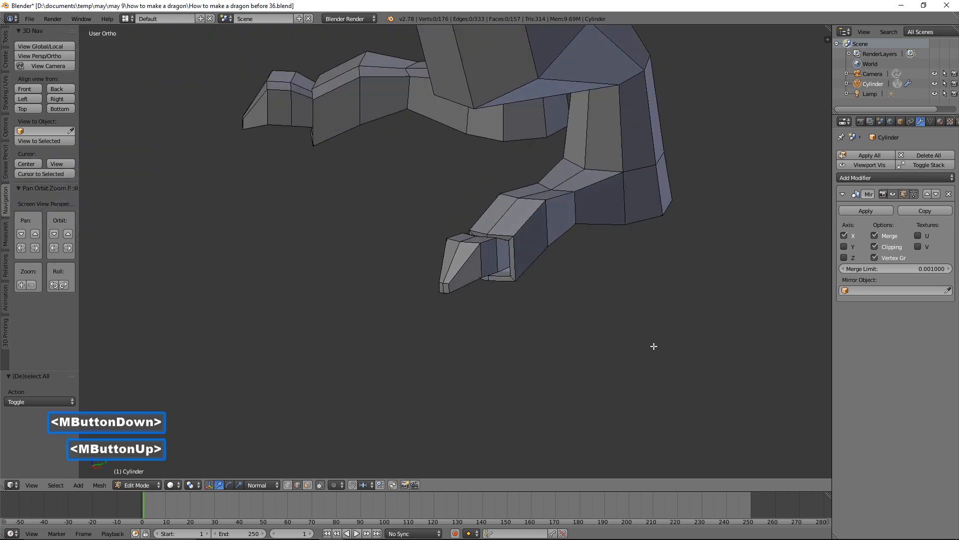
# Examine the proportions of the whole dragon and the shape of its rear feet from several angles
pyautogui.moveTo(654, 346); pyautogui.dragTo(606, 334, button='middle')
pyautogui.scroll(-8, 615, 326)
pyautogui.moveTo(442, 285); pyautogui.dragTo(471, 291, button='middle')
pyautogui.moveTo(407, 257); pyautogui.dragTo(453, 260, button='middle')
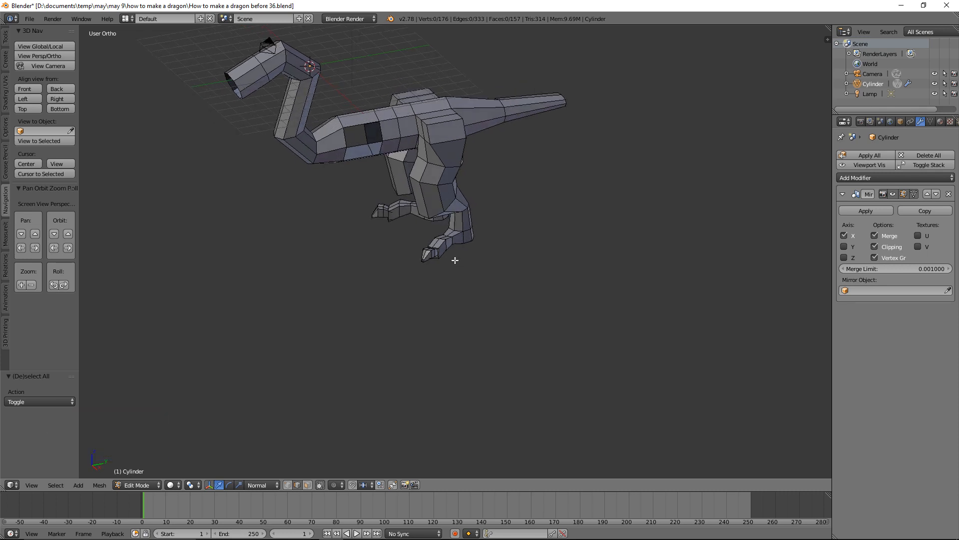
pyautogui.scroll(4, 455, 260)
pyautogui.moveTo(527, 243); pyautogui.dragTo(501, 257, button='middle')
pyautogui.scroll(2, 505, 259)
pyautogui.moveTo(570, 256); pyautogui.dragTo(486, 322, button='middle')
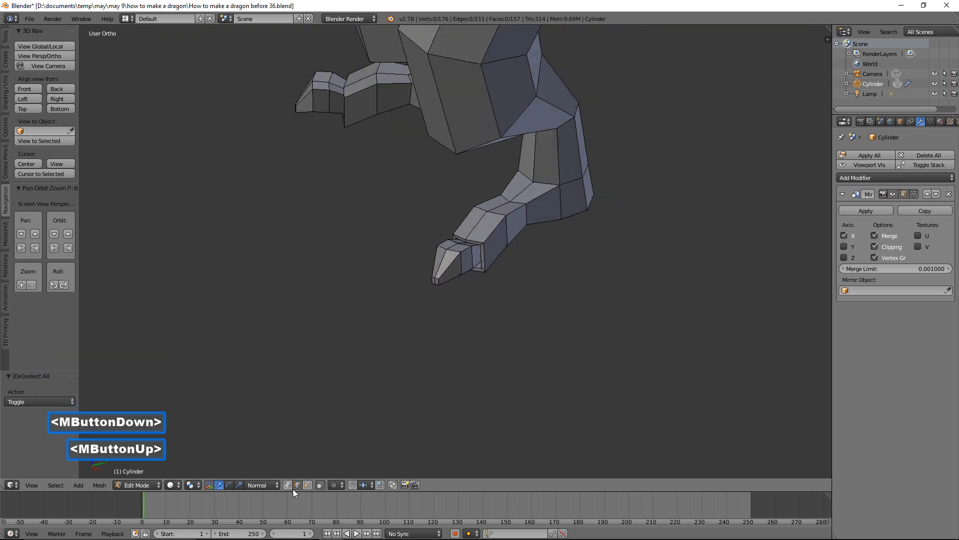
# Move the heel's outer vertical edge 0.343 along its normal Z axis, shift the inner heel edge slightly inward, and clear the selection
pyautogui.click(582, 189)
pyautogui.moveTo(612, 199); pyautogui.dragTo(624, 199)
pyautogui.moveTo(624, 199); pyautogui.dragTo(550, 199, button='middle')
pyautogui.click(508, 208)
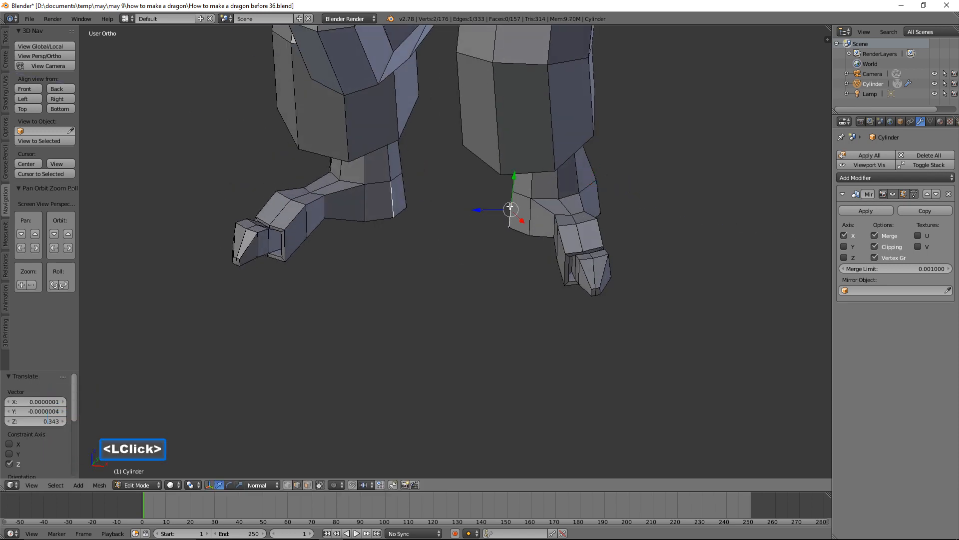
pyautogui.moveTo(479, 210); pyautogui.dragTo(487, 209)
pyautogui.moveTo(632, 212); pyautogui.dragTo(525, 218, button='middle')
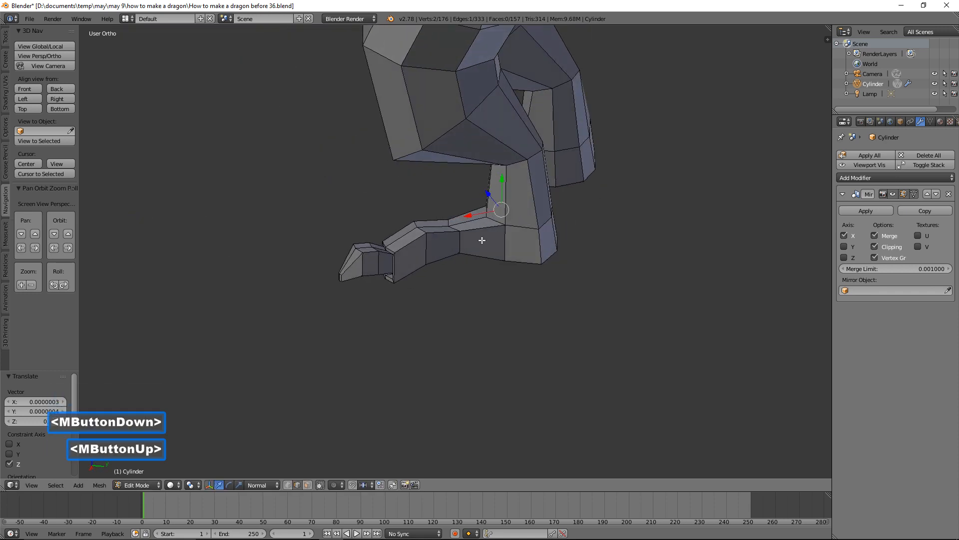
pyautogui.press('a')
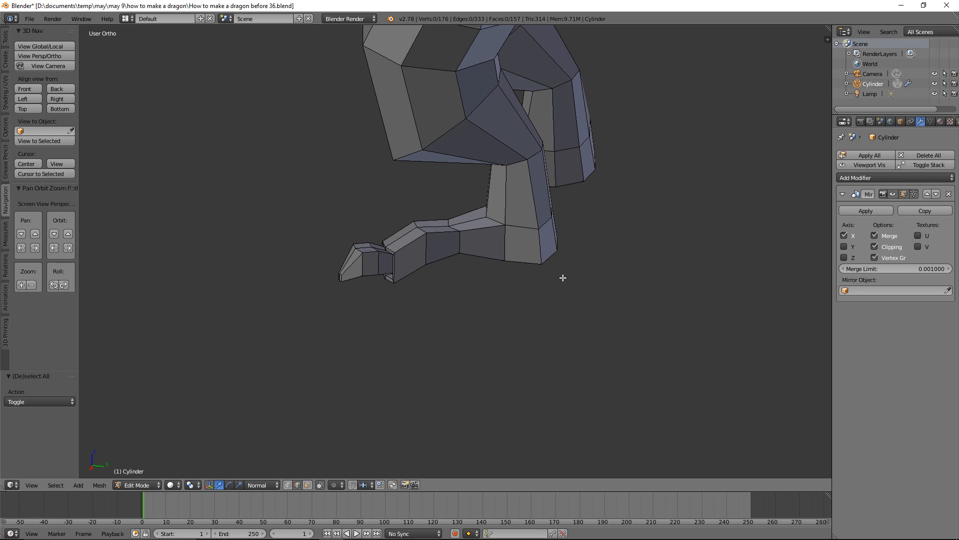
# In face select mode, select all foot faces from the ankle's front to the claw tip and save as How to make a dragon before 38.blend
pyautogui.click(320, 485)
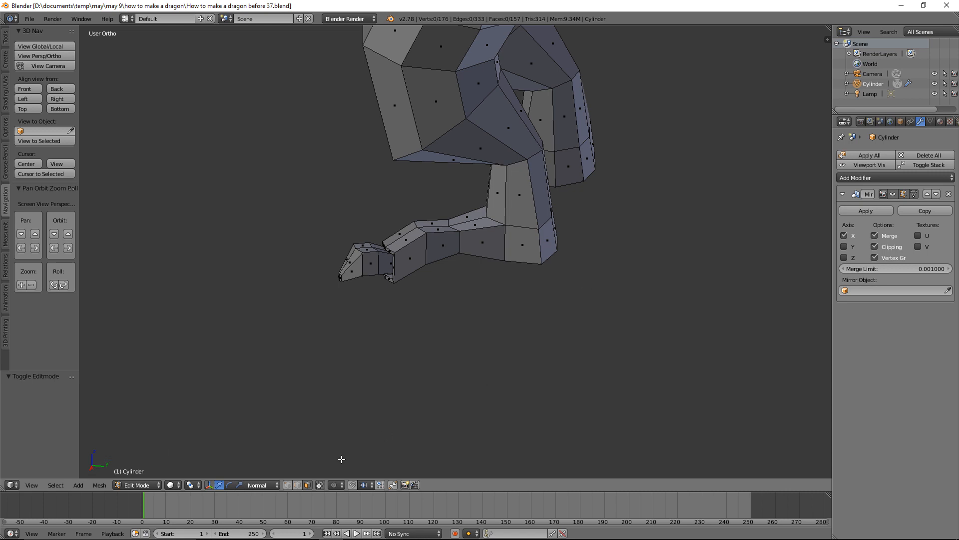
pyautogui.press('alt')
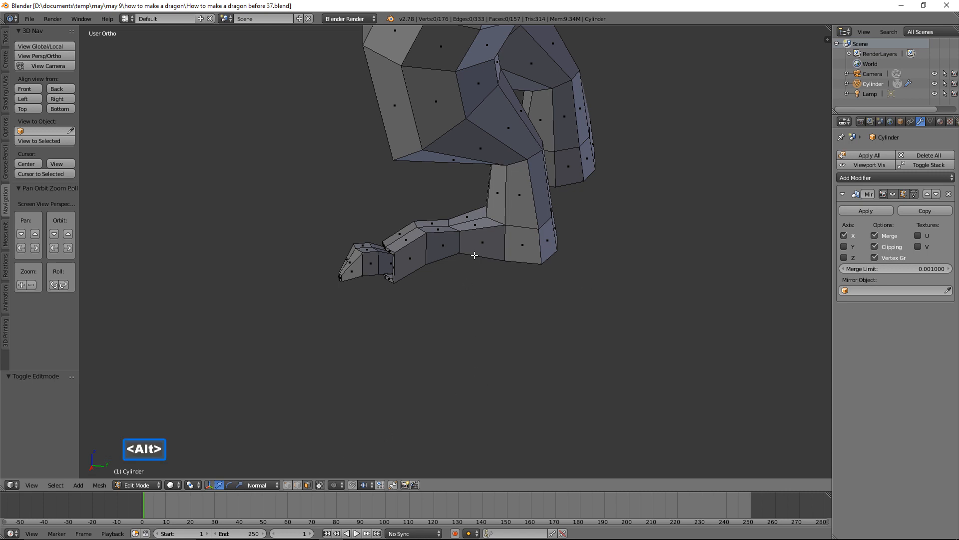
pyautogui.keyDown('alt'); pyautogui.click(478, 229); pyautogui.keyUp('alt')
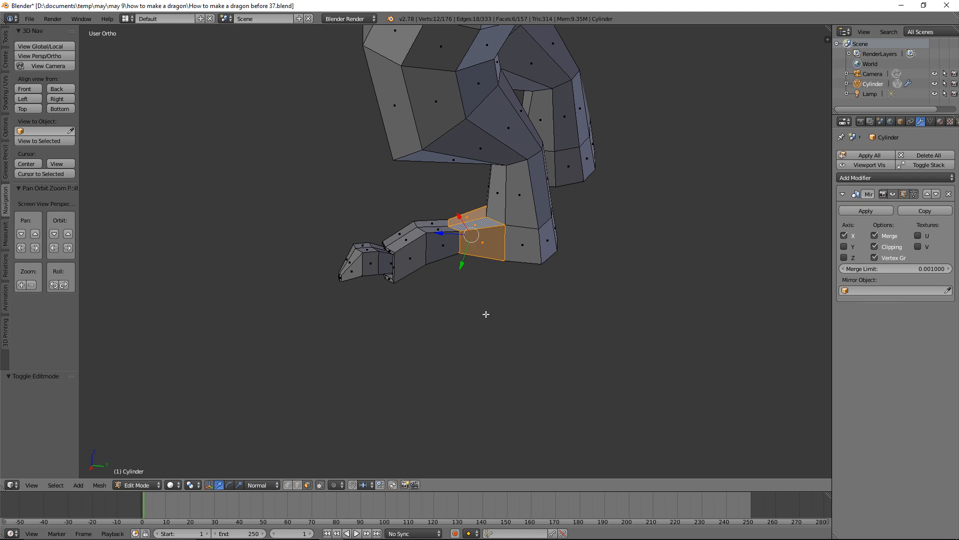
pyautogui.press('z')
pyautogui.click(556, 310)
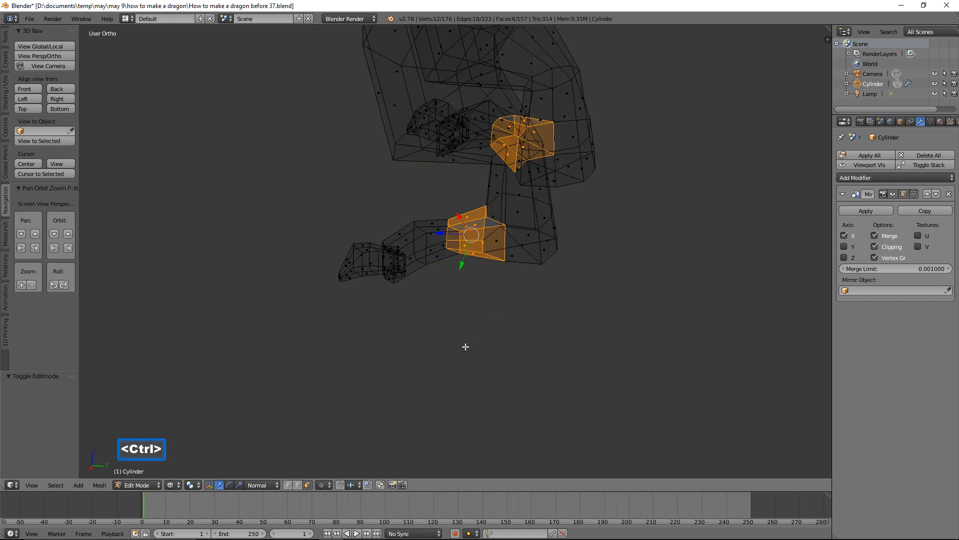
pyautogui.moveTo(465, 346)
pyautogui.keyDown('ctrl'); pyautogui.mouseDown(button='right')
pyautogui.moveTo(472, 247)
pyautogui.moveTo(388, 196)
pyautogui.moveTo(321, 325)
pyautogui.moveTo(386, 341)
pyautogui.mouseUp(button='right'); pyautogui.keyUp('ctrl')
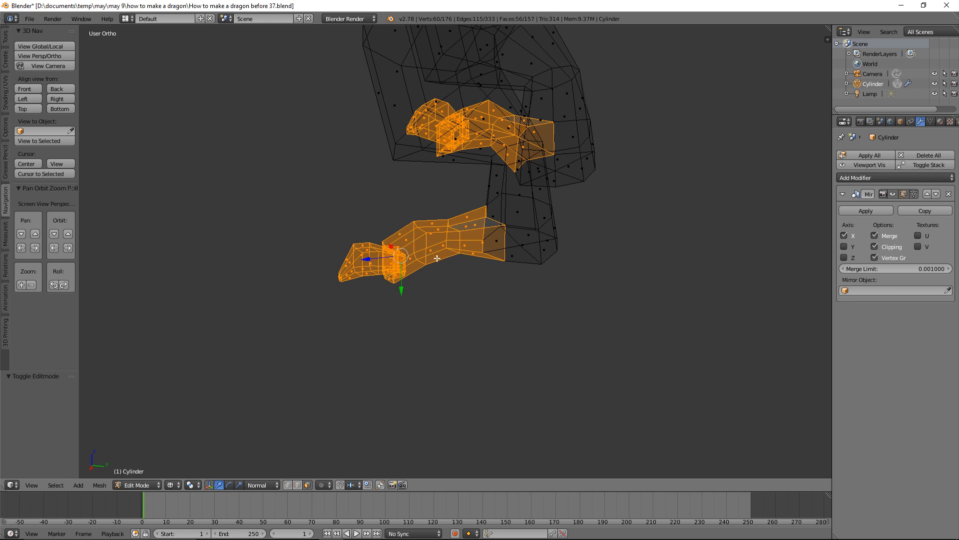
pyautogui.press('z')
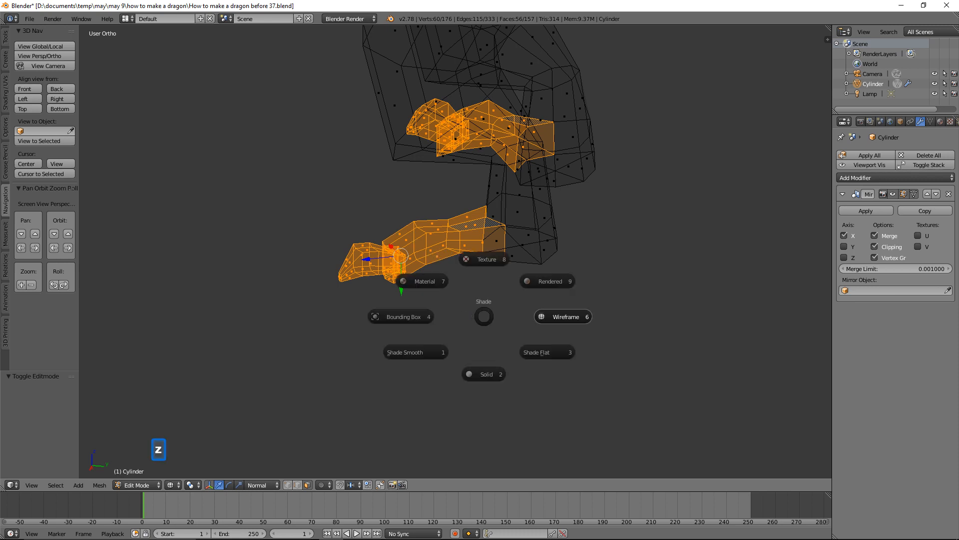
pyautogui.click(495, 360)
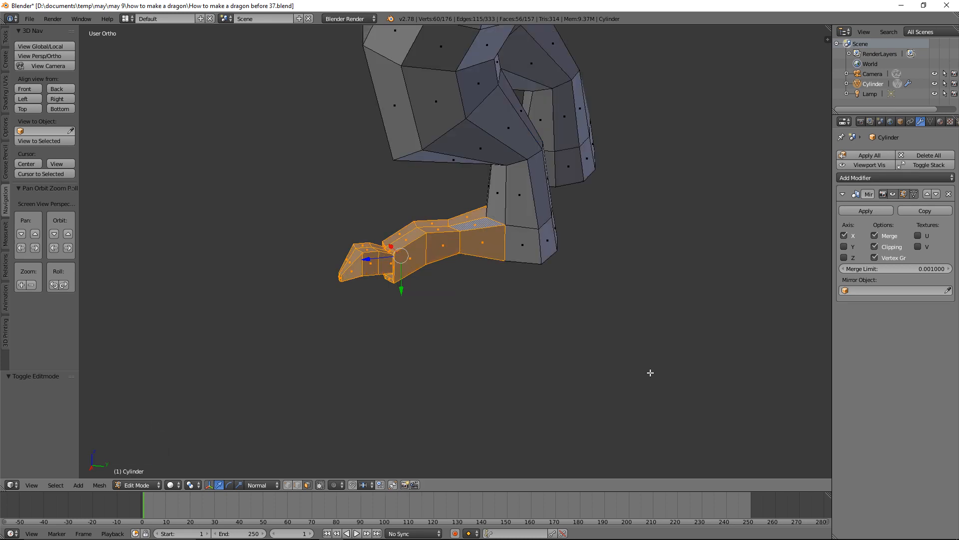
pyautogui.click(680, 195)
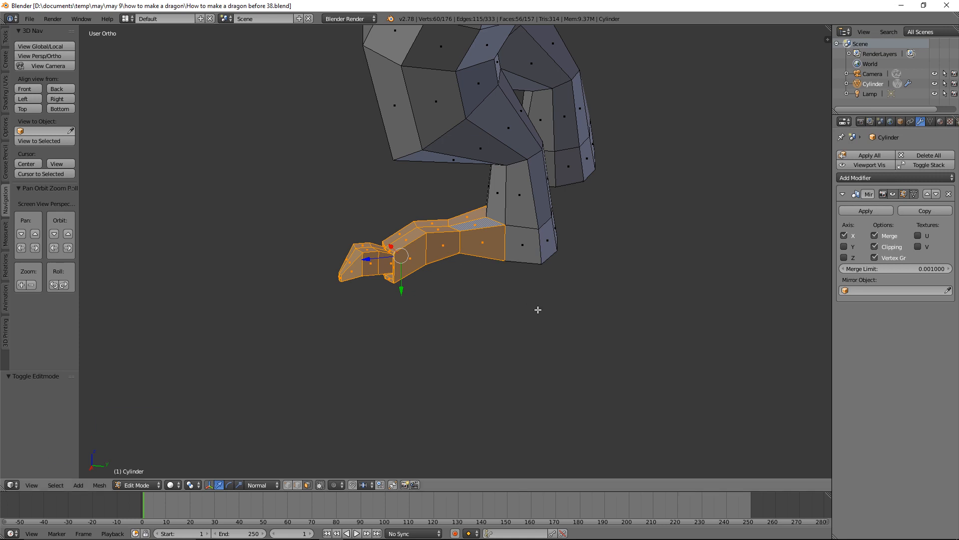
# Duplicate the selected toe faces, set the orientation to Global, and move the copy outward along X and 0.838 along Y
pyautogui.hotkey('shift', 'd')
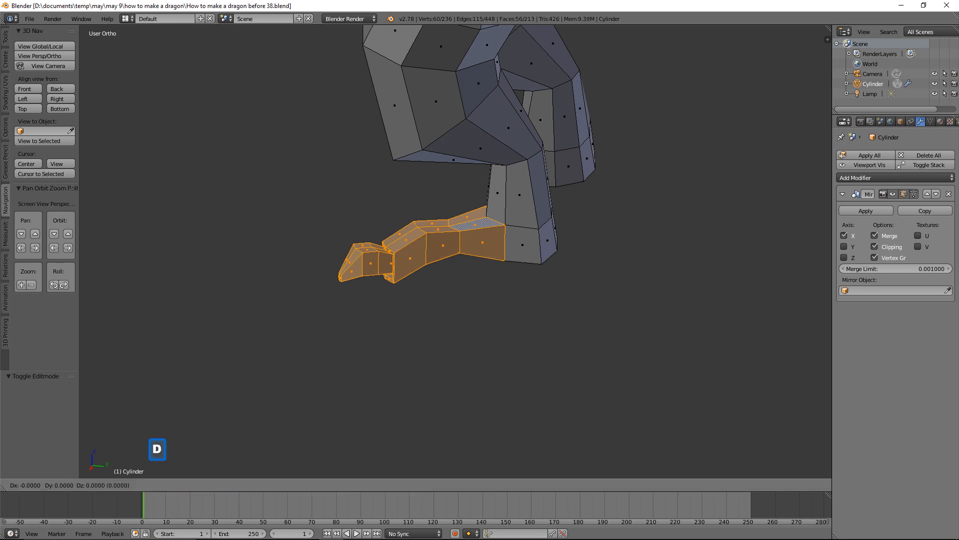
pyautogui.rightClick(538, 309)
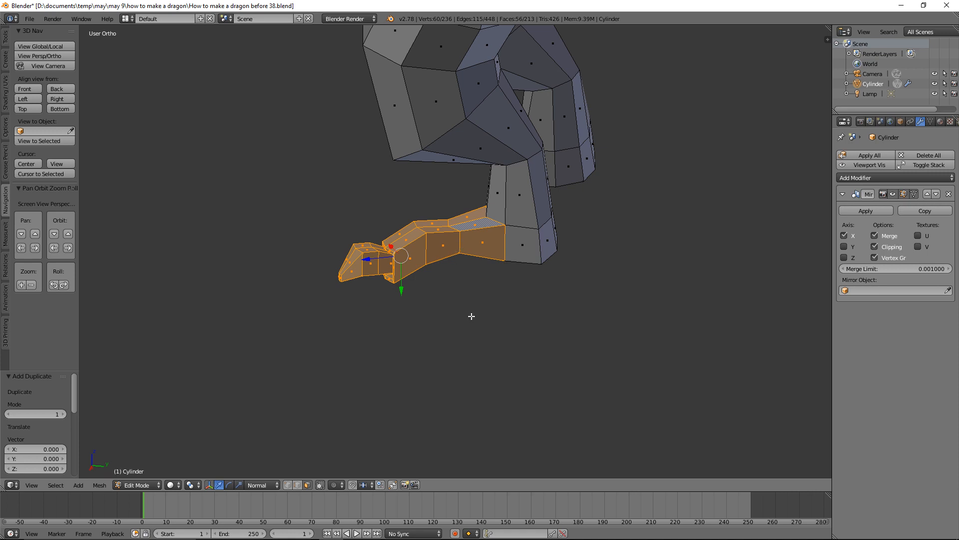
pyautogui.click(271, 486)
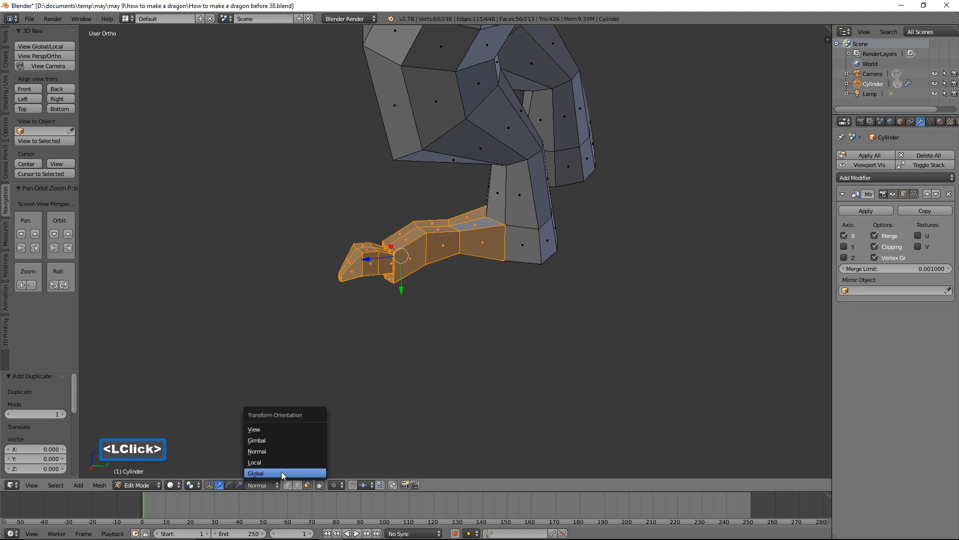
pyautogui.click(280, 471)
pyautogui.moveTo(385, 332); pyautogui.dragTo(435, 357, button='middle')
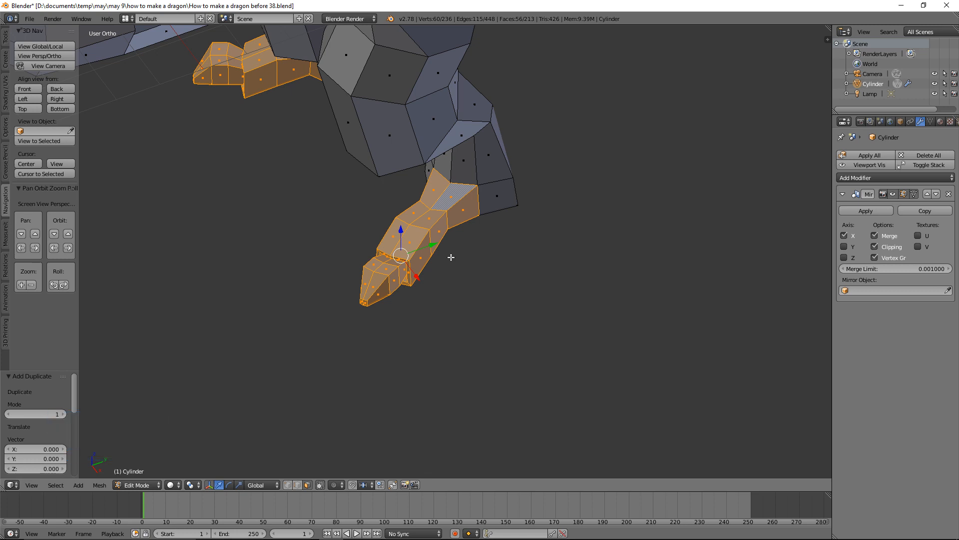
pyautogui.moveTo(417, 276); pyautogui.dragTo(514, 281)
pyautogui.moveTo(515, 281)
pyautogui.mouseDown(button='middle')
pyautogui.moveTo(568, 271)
pyautogui.moveTo(530, 271)
pyautogui.mouseUp(button='middle')
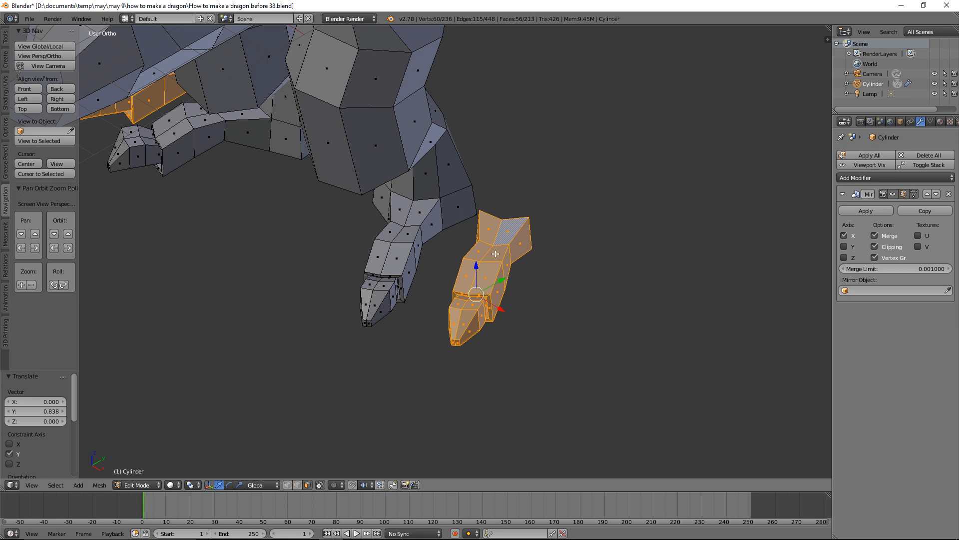
pyautogui.press('a')
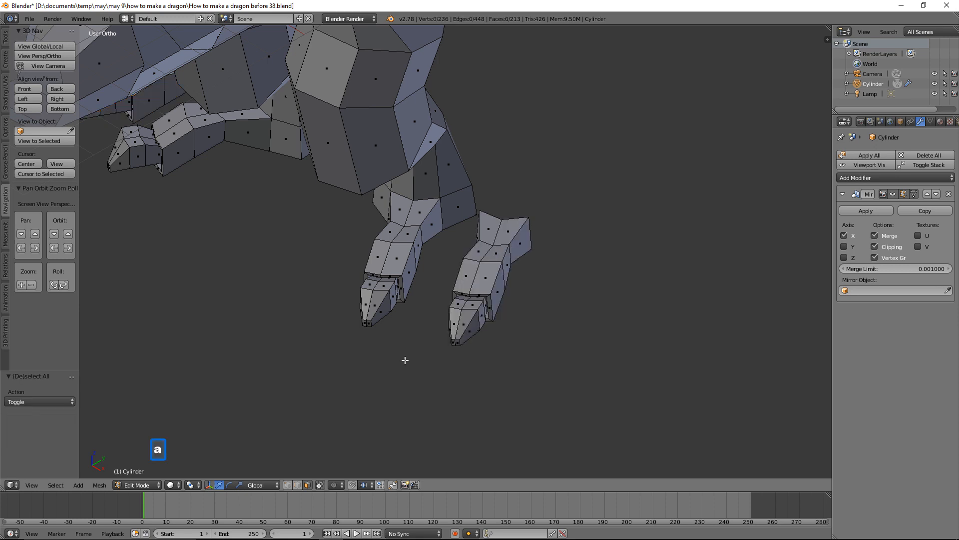
# In edge select mode, select the lengthwise edge loop along the middle of the copied toe and dissolve its edges
pyautogui.click(298, 484)
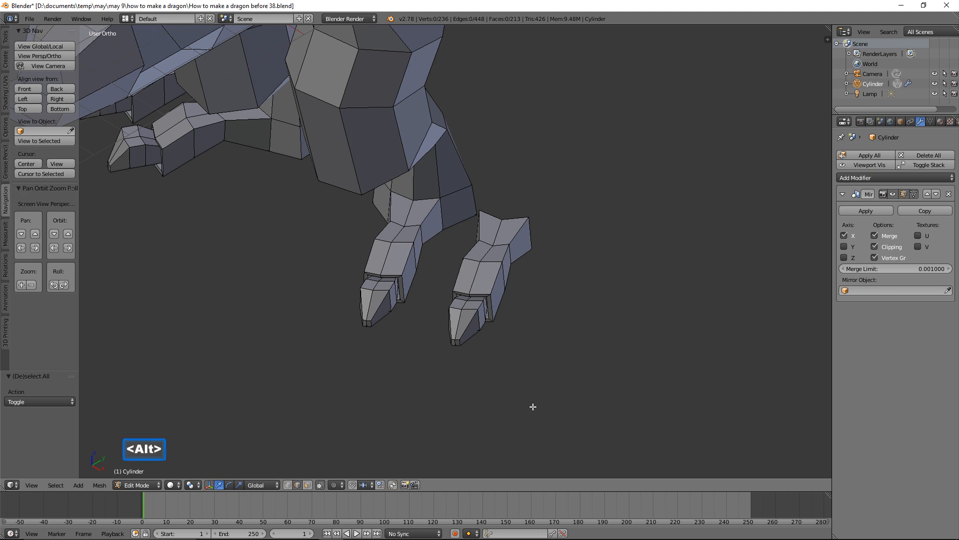
pyautogui.keyDown('alt'); pyautogui.click(459, 323); pyautogui.keyUp('alt')
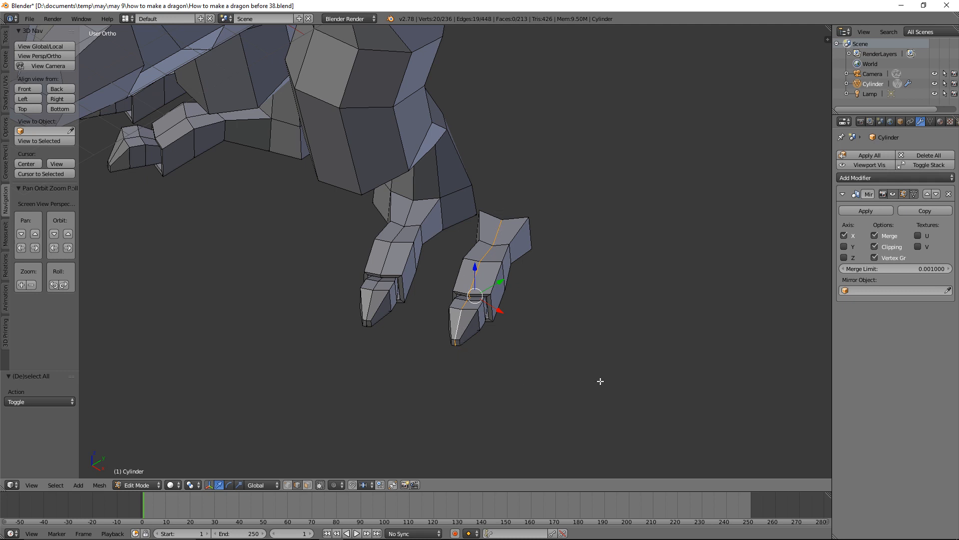
pyautogui.press('x')
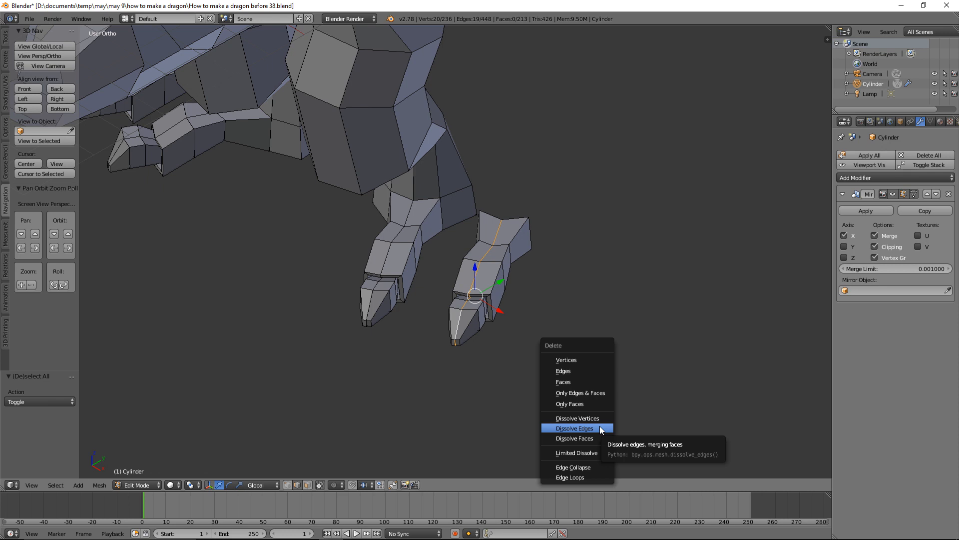
pyautogui.click(599, 425)
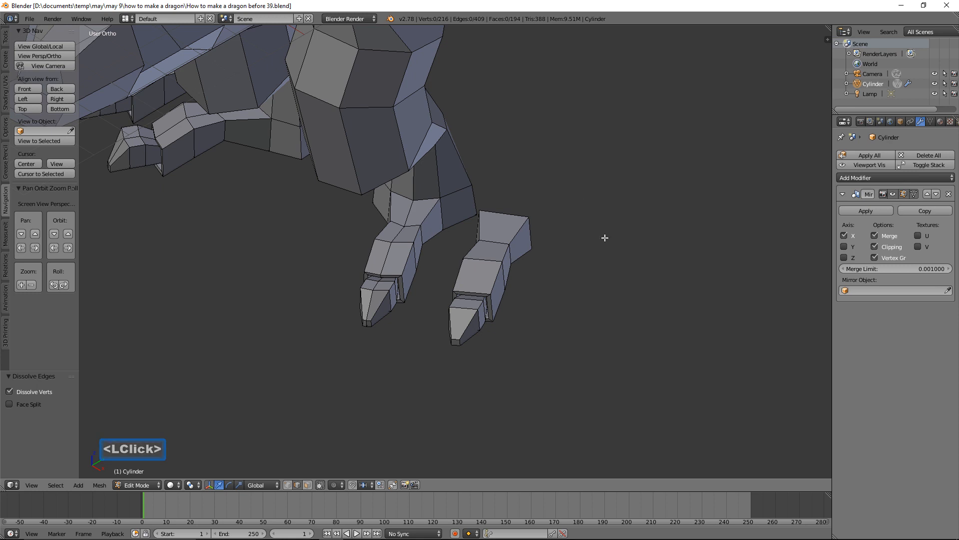
# In face select mode, delete the outer face at the base of the ankle to open a hole for the copied toe
pyautogui.click(308, 485)
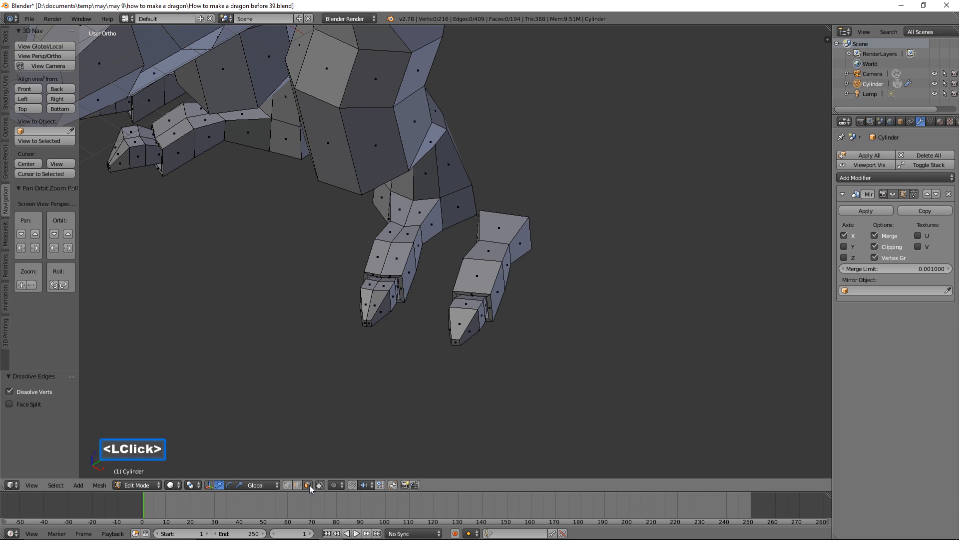
pyautogui.click(446, 221)
pyautogui.press('x')
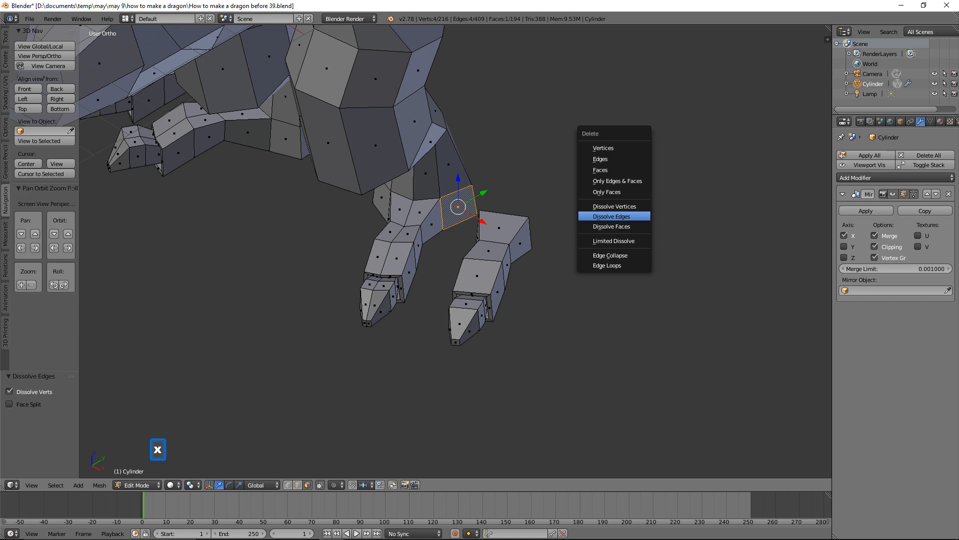
pyautogui.click(629, 171)
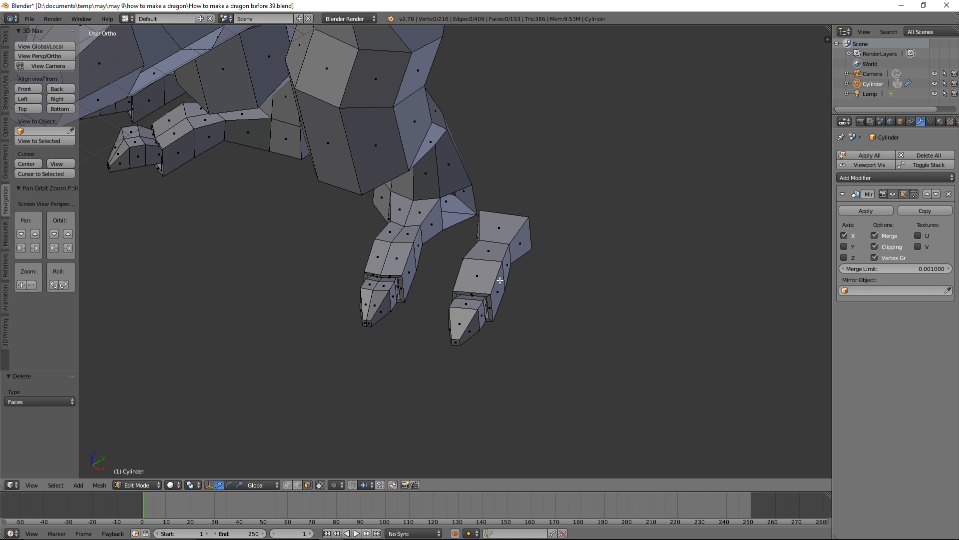
# Select the whole detached toe, duplicate it, move the copy 3.860 outward along X, and clear the selection
pyautogui.press('l')
pyautogui.moveTo(509, 253)
pyautogui.mouseDown(button='middle')
pyautogui.moveTo(524, 269)
pyautogui.moveTo(509, 257)
pyautogui.mouseUp(button='middle')
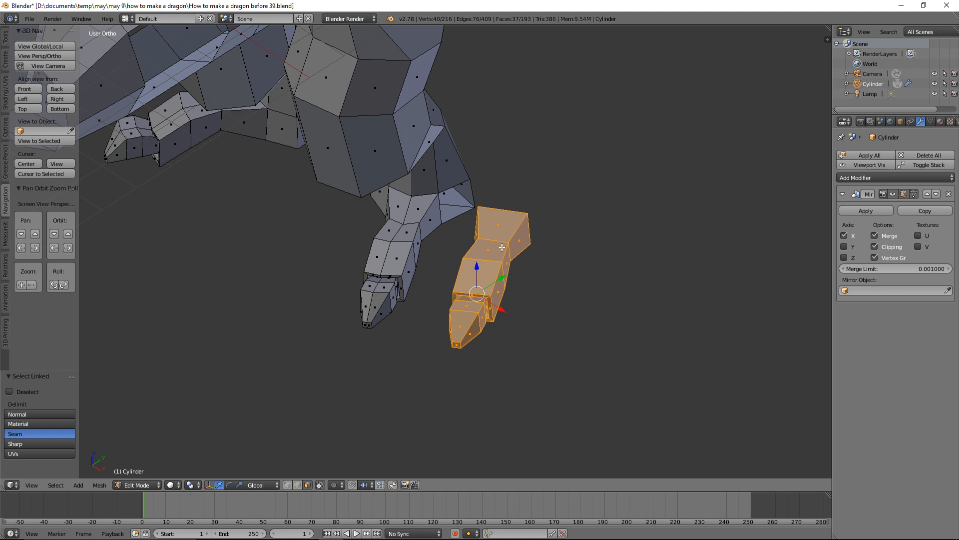
pyautogui.hotkey('shift', 'd')
pyautogui.rightClick(528, 310)
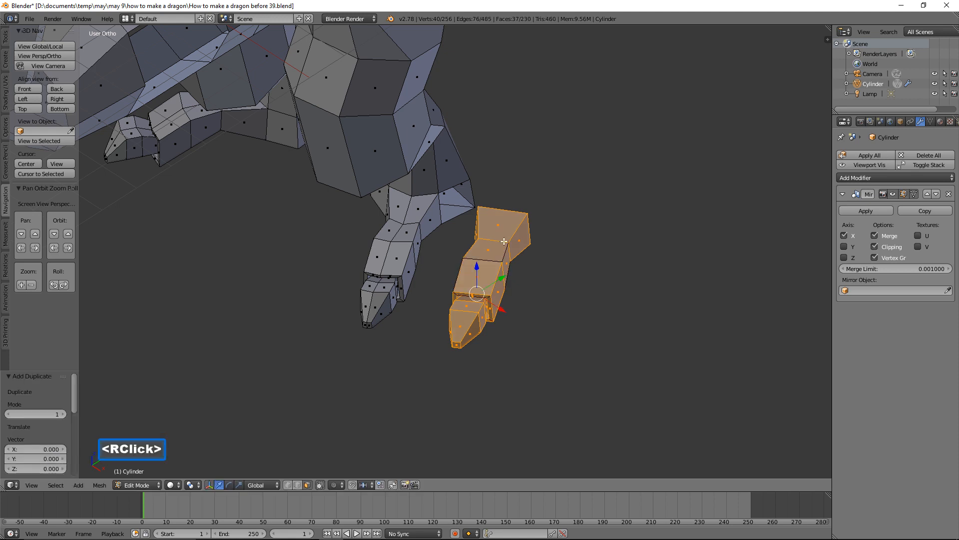
pyautogui.moveTo(501, 310); pyautogui.dragTo(637, 323)
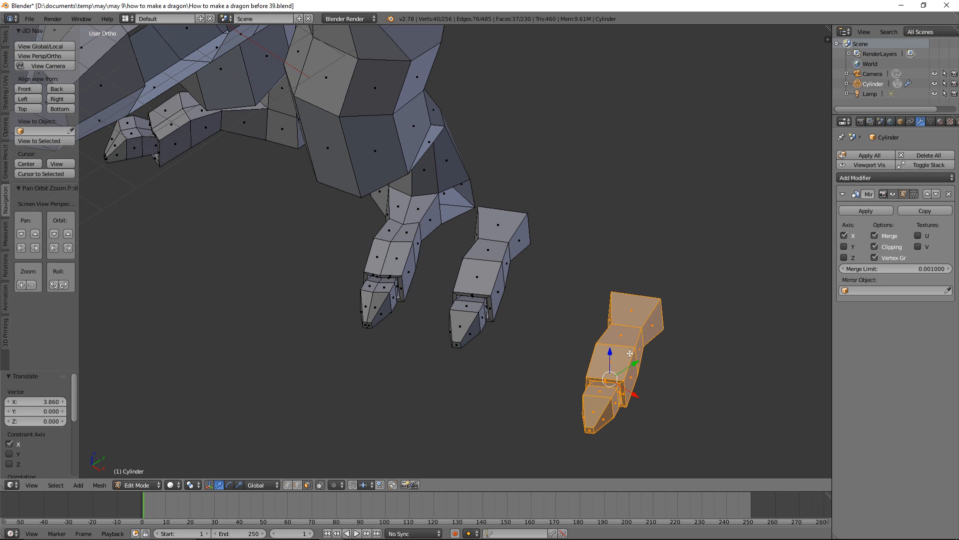
pyautogui.press('a')
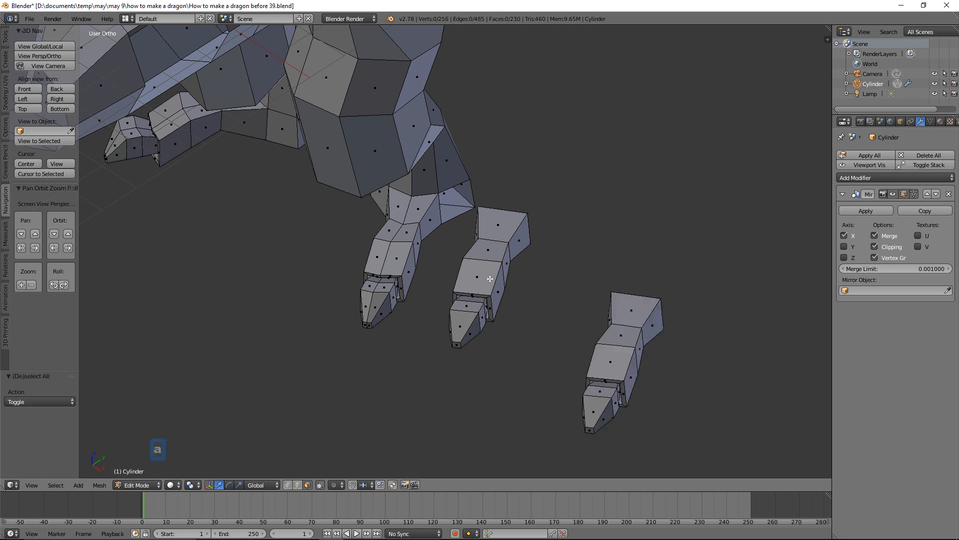
# Select the detached toe nearest the foot and rotate it 32.415° about the global Z axis
pyautogui.press('l')
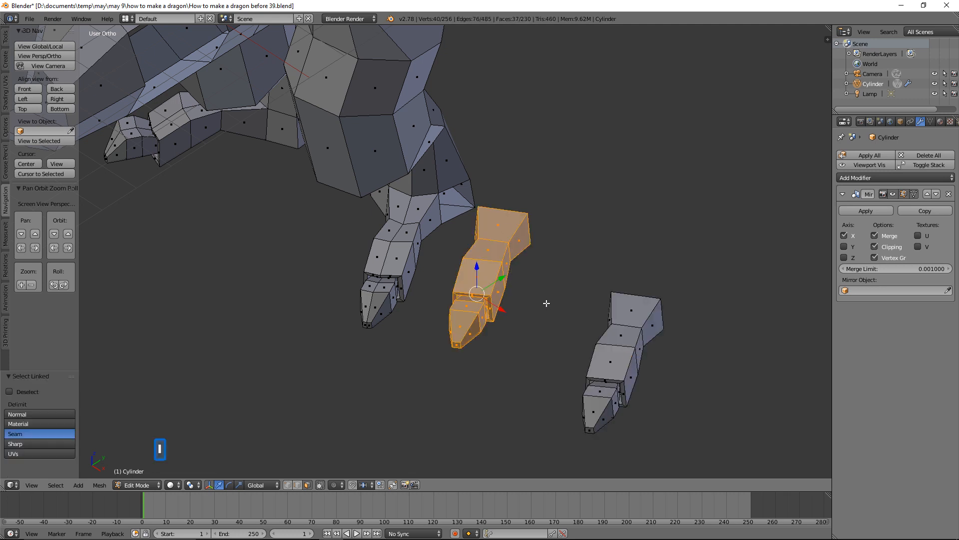
pyautogui.press('r')
pyautogui.press('z')
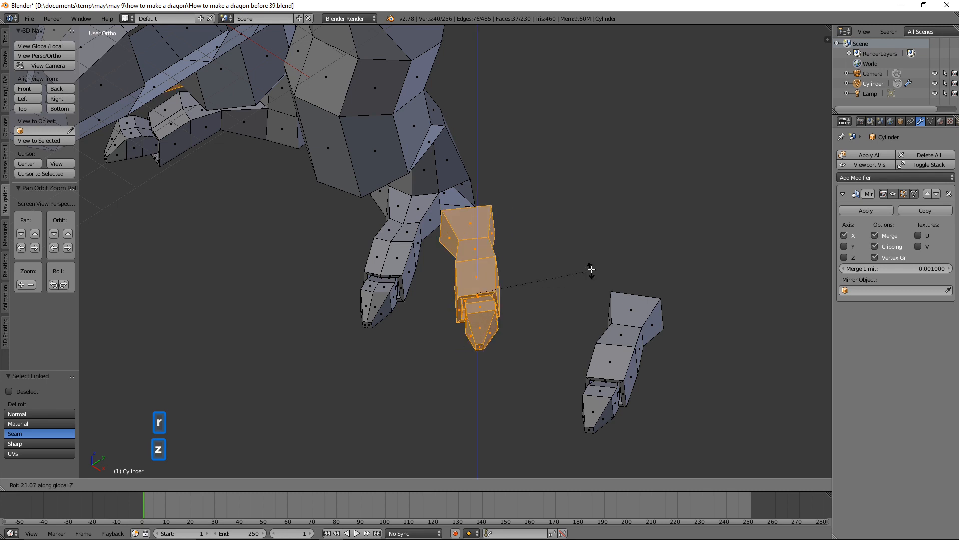
pyautogui.click(580, 247)
pyautogui.moveTo(576, 242); pyautogui.dragTo(522, 261, button='middle')
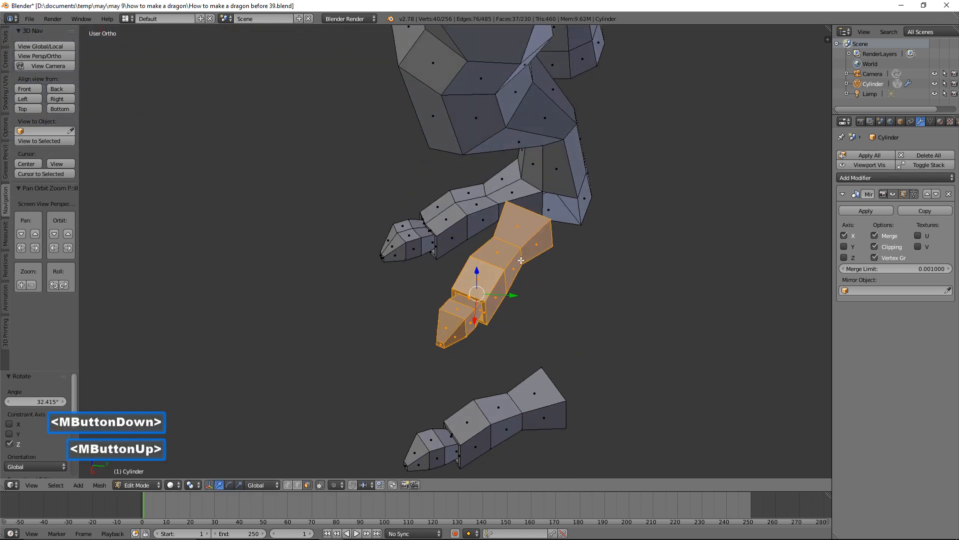
# Move the rotated toe along Y and -0.318 along X to the ankle opening, deselect, and save as How to make a dragon before 40.blend
pyautogui.moveTo(515, 295); pyautogui.dragTo(547, 300)
pyautogui.moveTo(548, 299); pyautogui.dragTo(530, 285, button='middle')
pyautogui.moveTo(482, 314); pyautogui.dragTo(502, 303)
pyautogui.moveTo(566, 296)
pyautogui.mouseDown(button='middle')
pyautogui.moveTo(607, 294)
pyautogui.moveTo(561, 283)
pyautogui.mouseUp(button='middle')
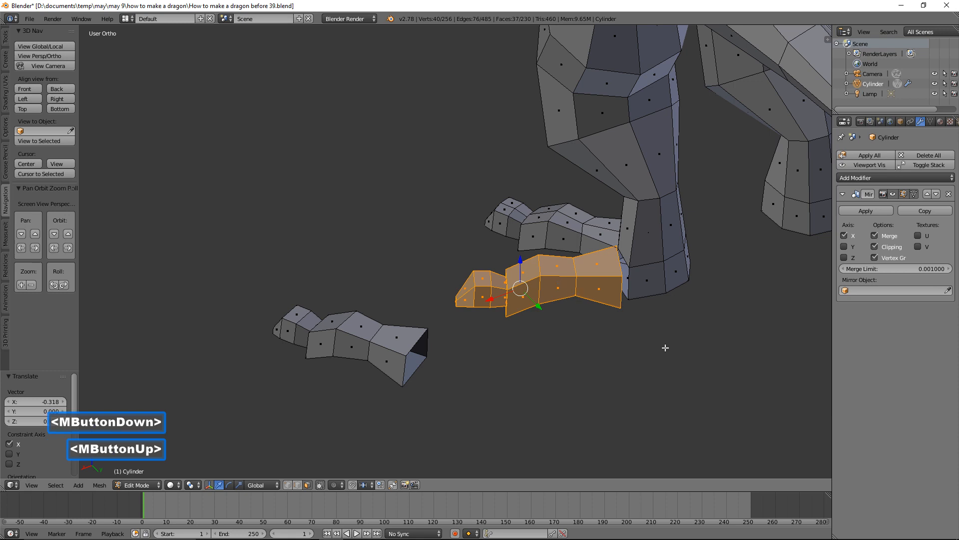
pyautogui.moveTo(635, 307); pyautogui.dragTo(661, 318, button='middle')
pyautogui.press('a')
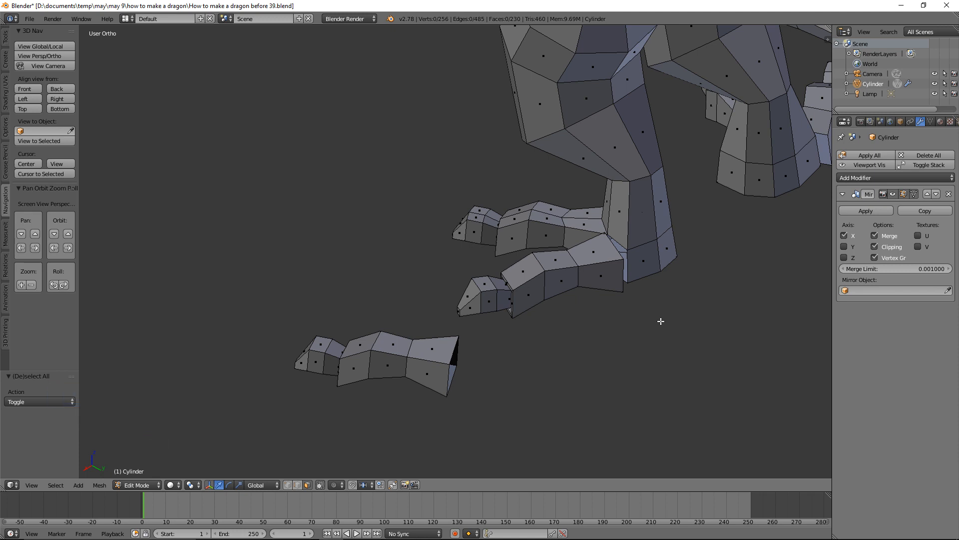
pyautogui.click(462, 10)
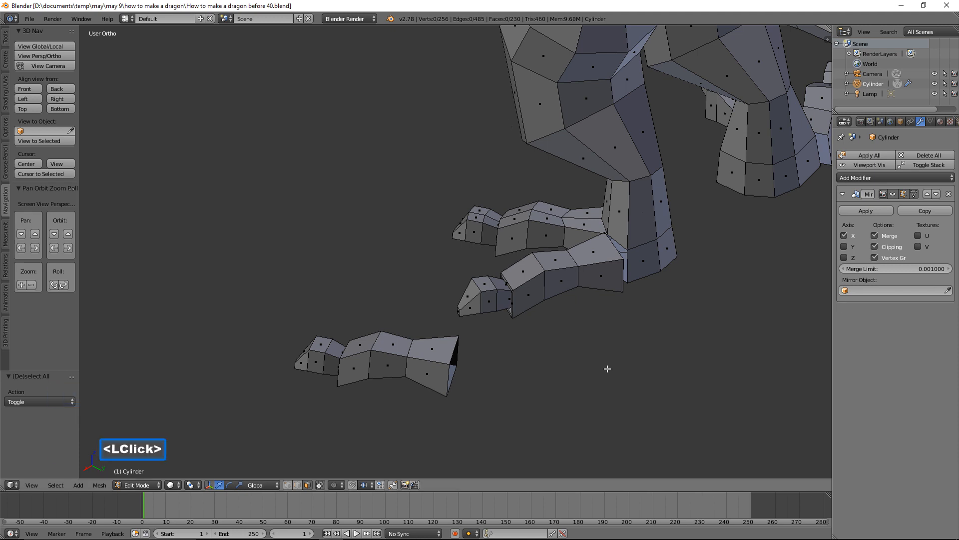
# In edge select mode, select the toe's open end loop and the ankle hole's loop, bridge them with Bridge Edge Loops, and clear the selection
pyautogui.click(299, 487)
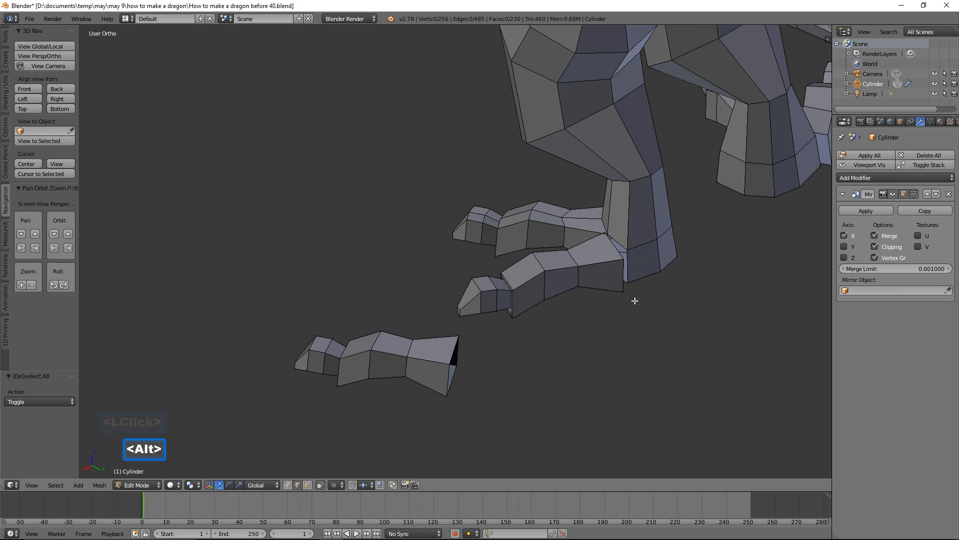
pyautogui.keyDown('alt'); pyautogui.click(622, 282); pyautogui.keyUp('alt')
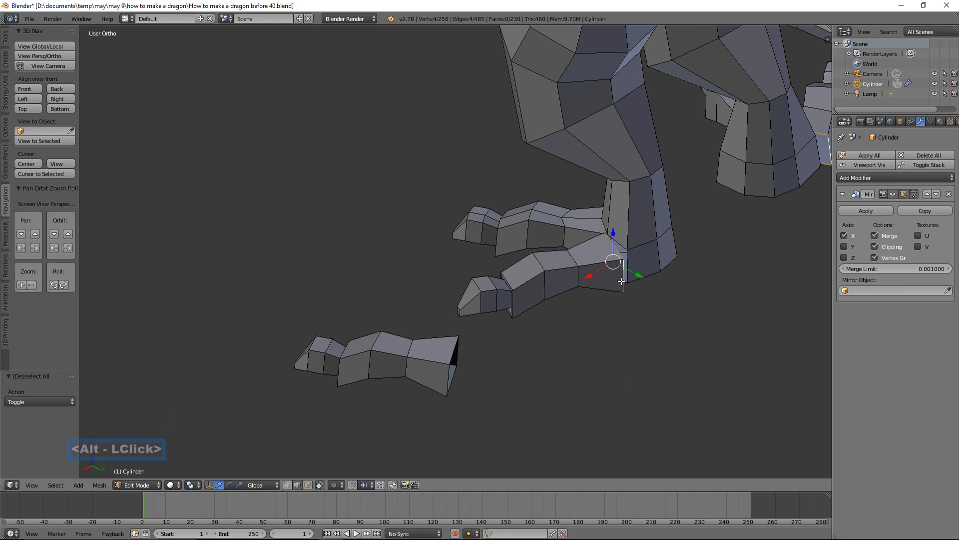
pyautogui.keyDown('alt'); pyautogui.click(629, 254); pyautogui.keyUp('alt')
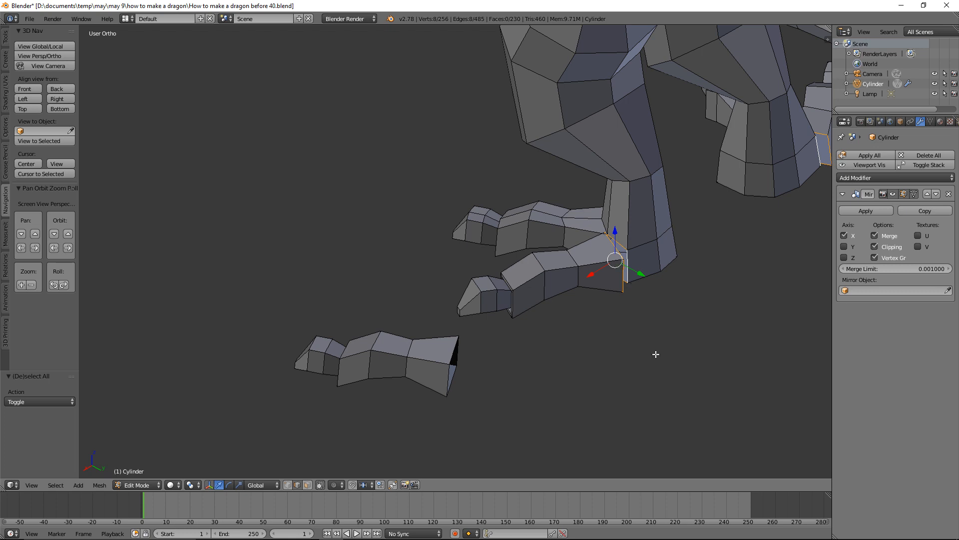
pyautogui.press('ctrl')
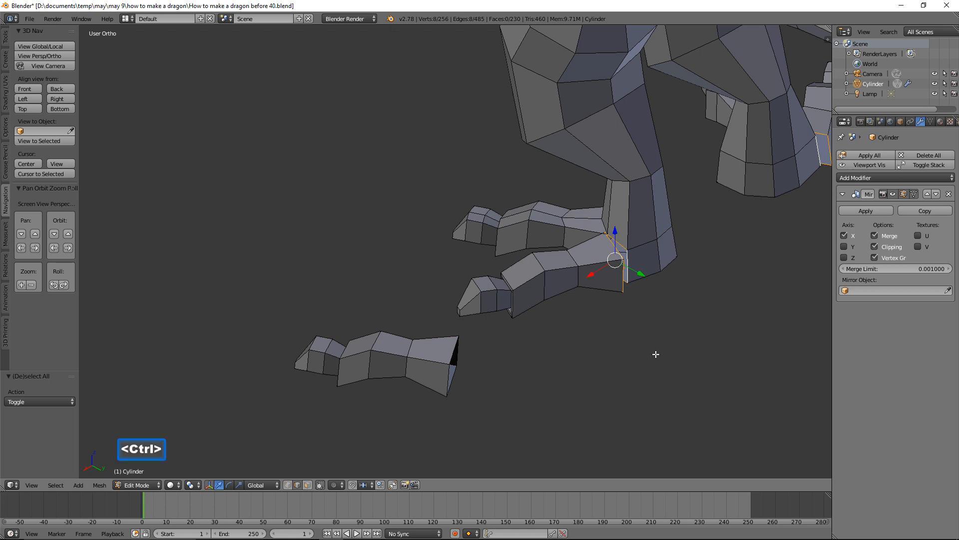
pyautogui.hotkey('ctrl', 'e')
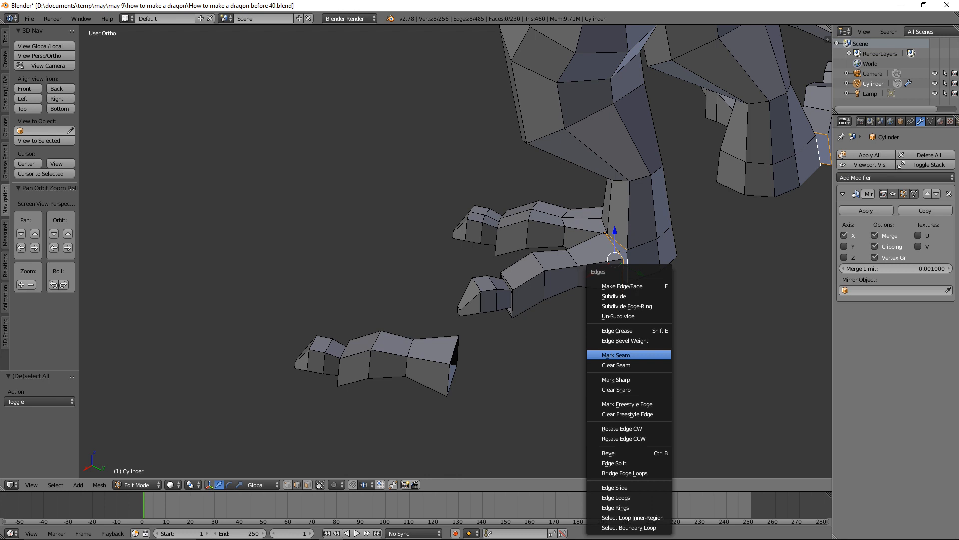
pyautogui.click(659, 473)
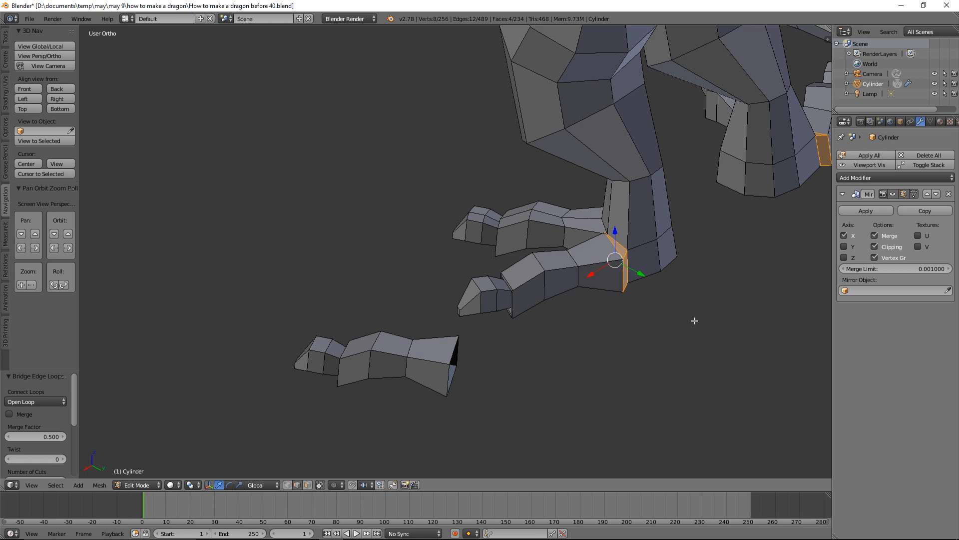
pyautogui.press('a')
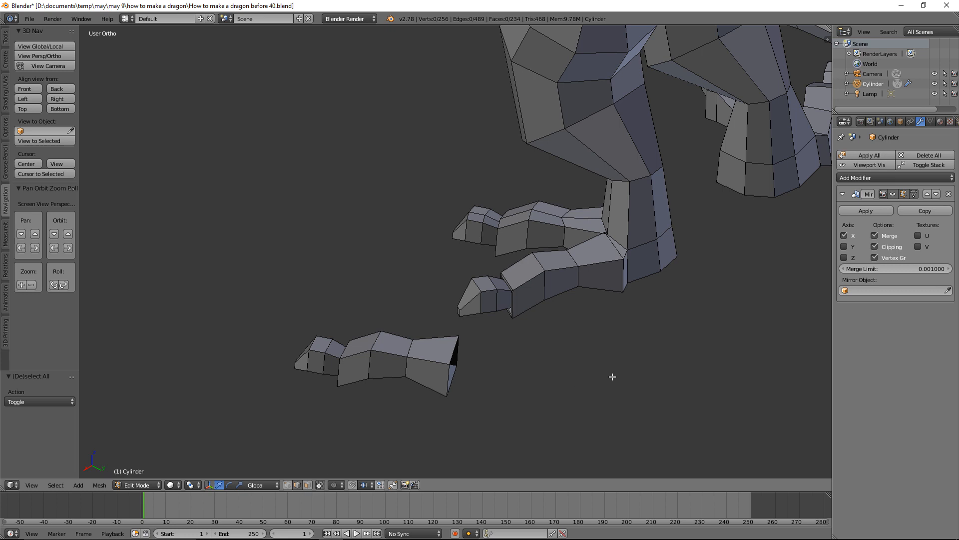
# Select the former toe end loop beside the ankle joint and dissolve its edges
pyautogui.keyDown('alt'); pyautogui.click(622, 273); pyautogui.keyUp('alt')
pyautogui.press('x')
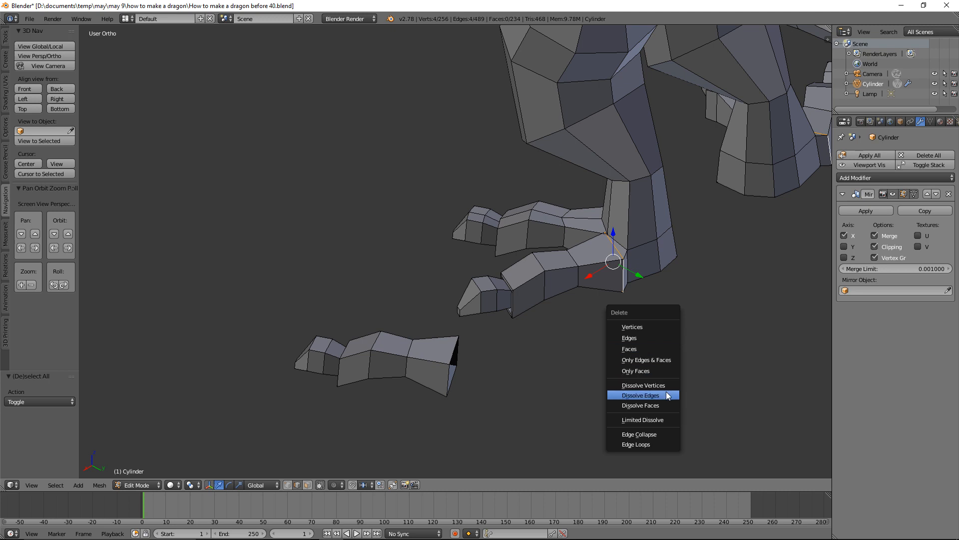
pyautogui.click(667, 395)
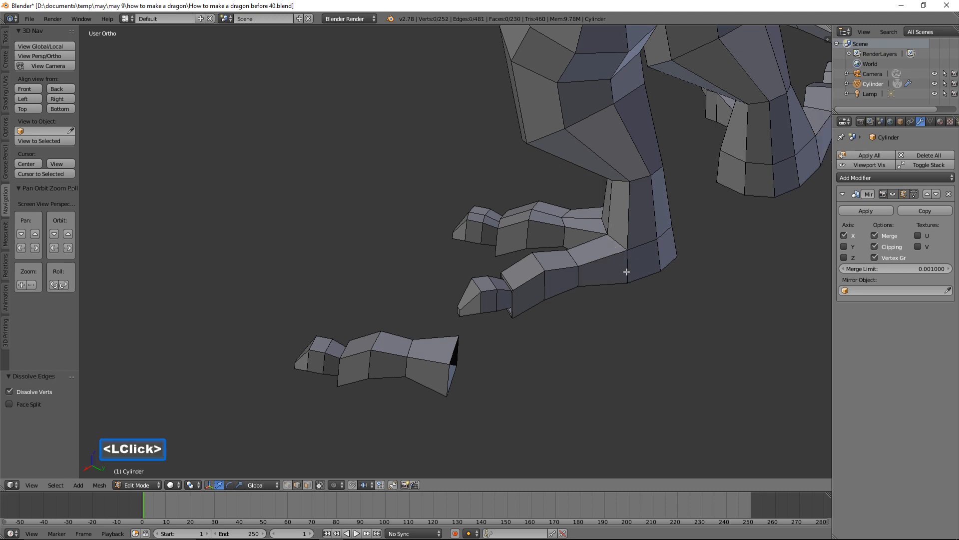
# In face select mode, delete the inner face at the base of the ankle and save as How to make a dragon before 41.blend
pyautogui.moveTo(627, 271); pyautogui.dragTo(585, 235, button='middle')
pyautogui.moveTo(520, 235); pyautogui.dragTo(647, 206, button='middle')
pyautogui.click(307, 485)
pyautogui.click(359, 266)
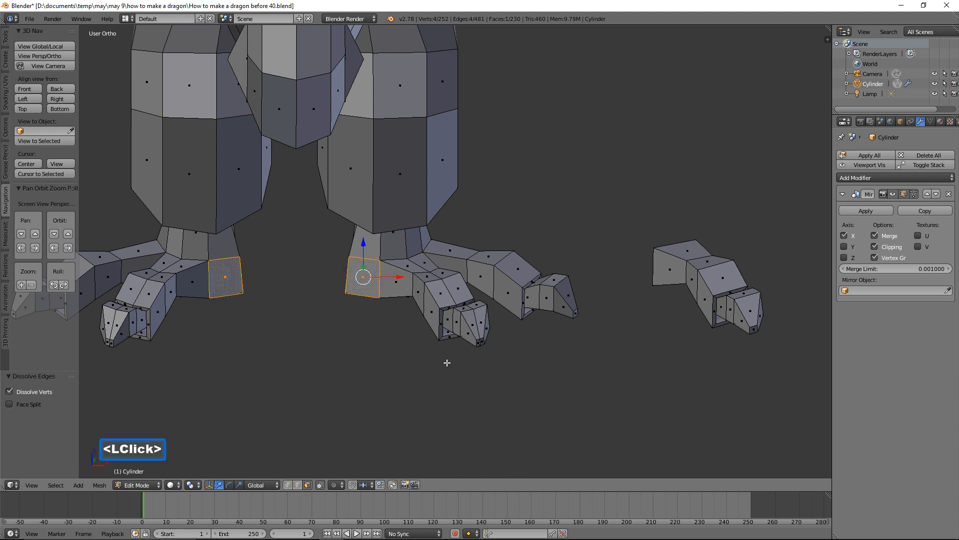
pyautogui.press('x')
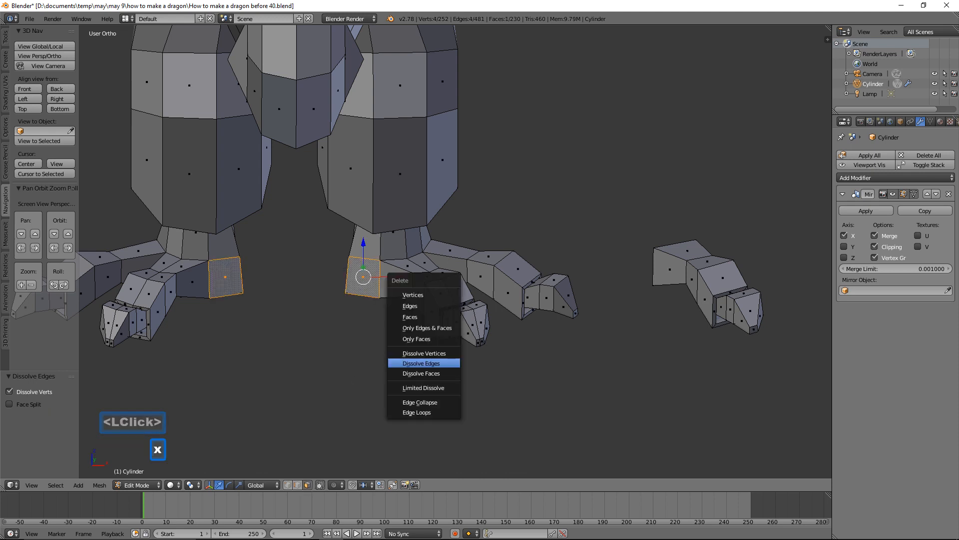
pyautogui.click(444, 317)
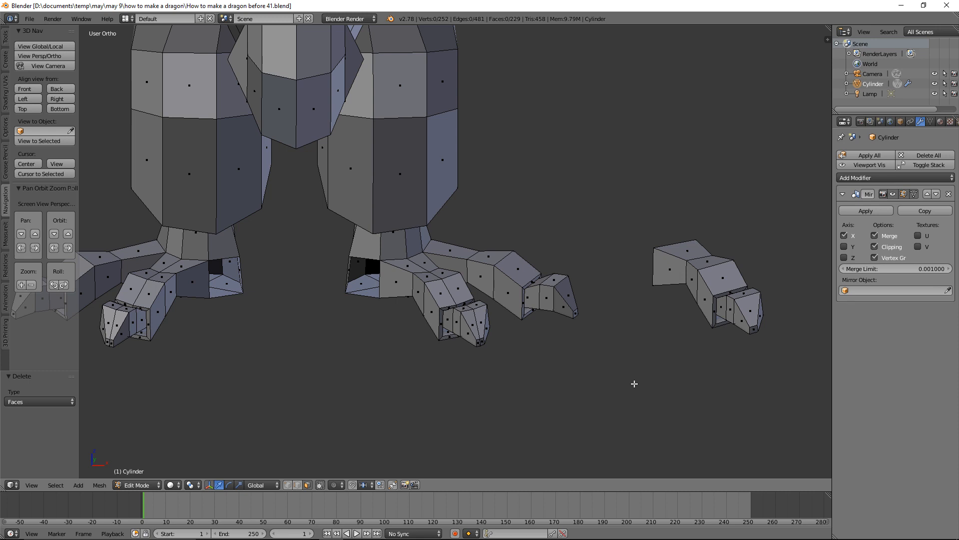
# Select the whole spare toe, duplicate it, and move the copy -6.728 along X to the inner side of the foot
pyautogui.press('a')
pyautogui.press('a')
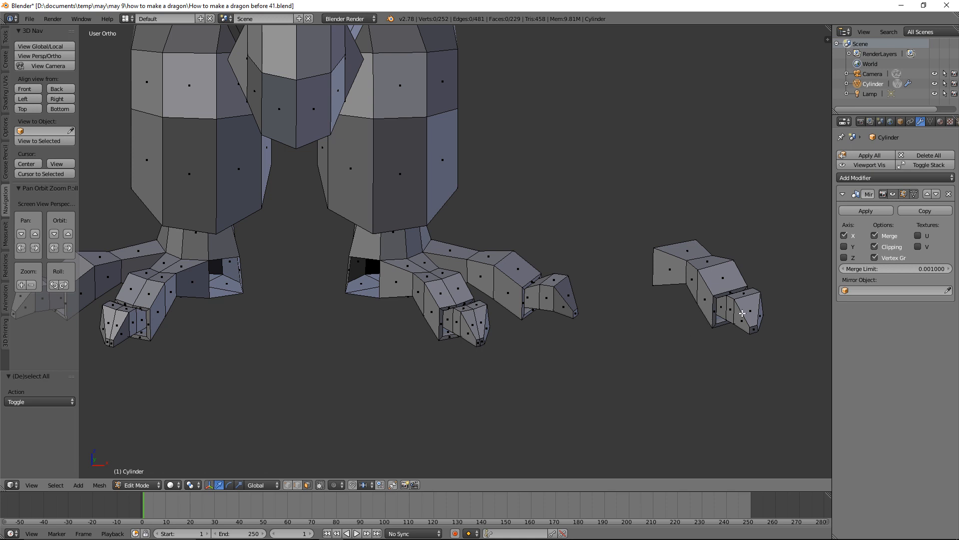
pyautogui.press('l')
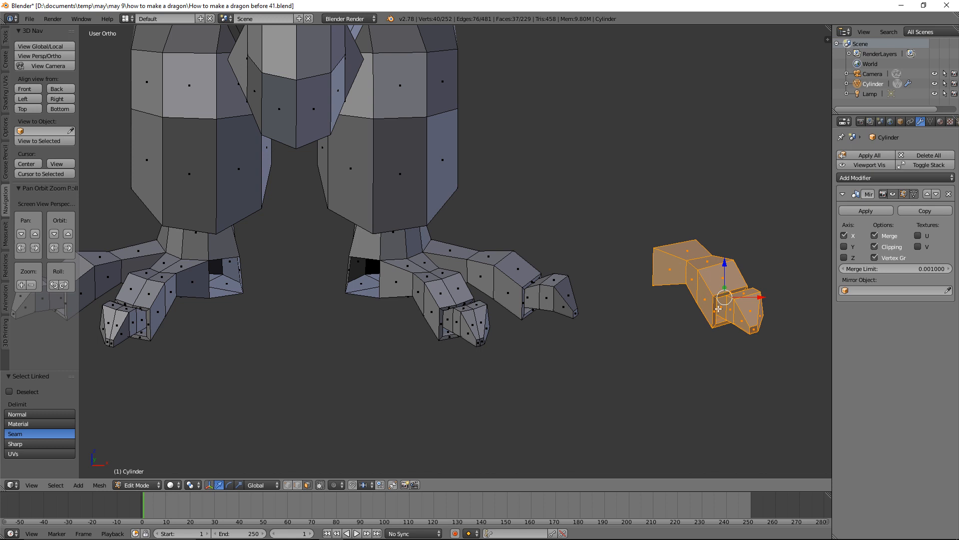
pyautogui.hotkey('shift', 'd')
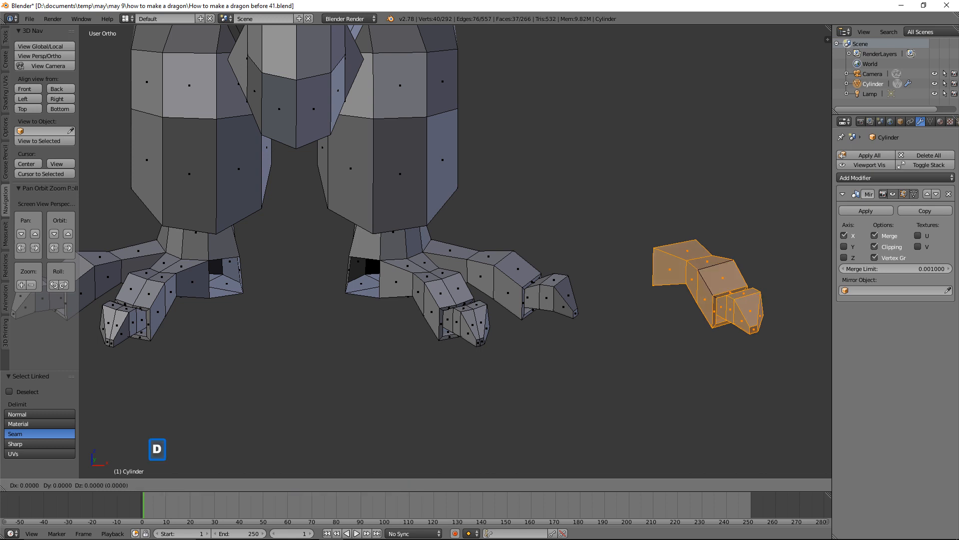
pyautogui.rightClick(717, 309)
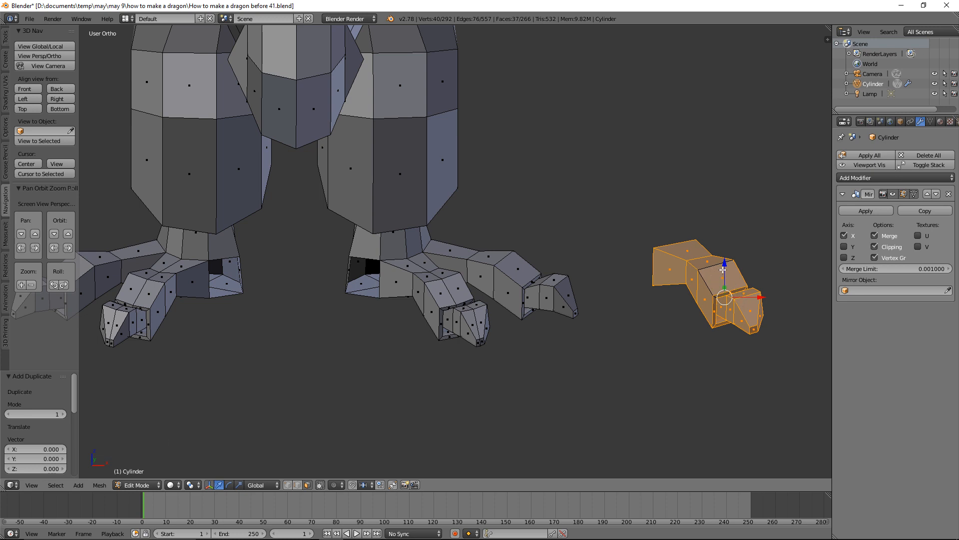
pyautogui.moveTo(761, 300); pyautogui.dragTo(425, 295)
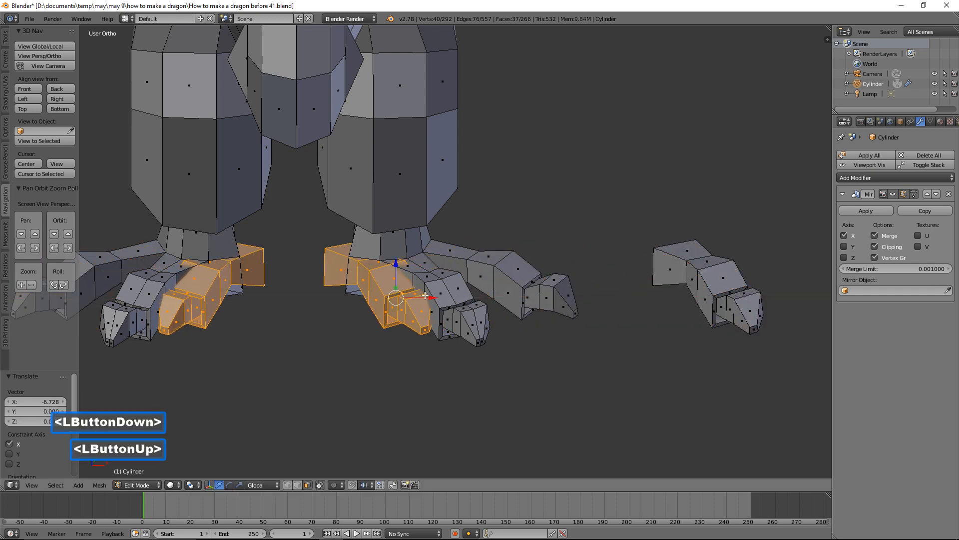
# Move the duplicated inner toe 0.559 along X and -2.155 along Y, in front of the foot
pyautogui.moveTo(486, 283)
pyautogui.mouseDown(button='middle')
pyautogui.moveTo(489, 298)
pyautogui.moveTo(478, 296)
pyautogui.mouseUp(button='middle')
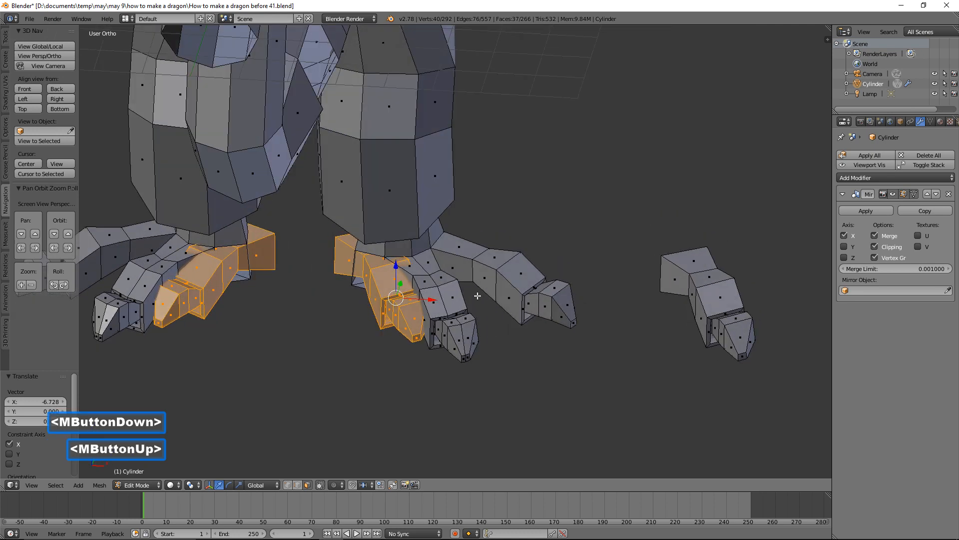
pyautogui.moveTo(429, 299); pyautogui.dragTo(456, 284)
pyautogui.moveTo(457, 272); pyautogui.dragTo(439, 292, button='middle')
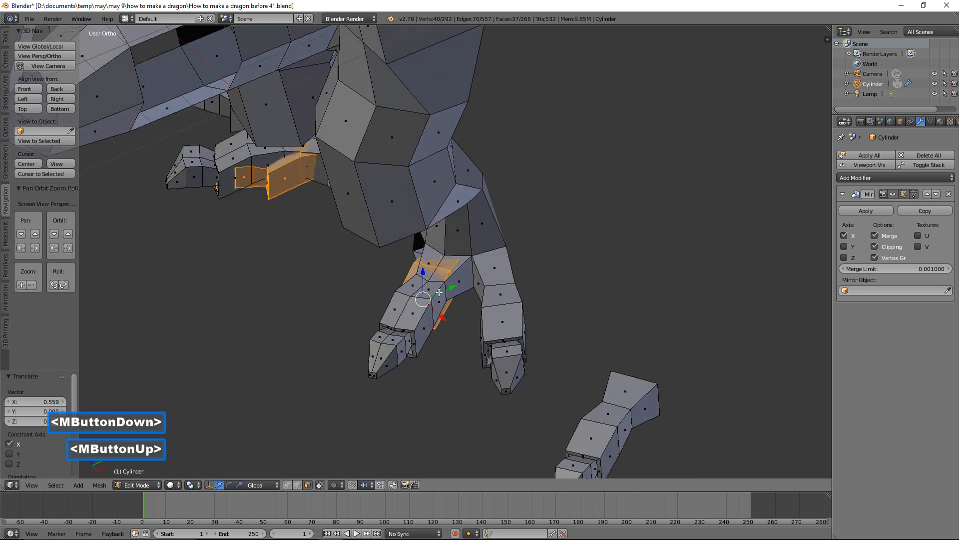
pyautogui.moveTo(452, 289); pyautogui.dragTo(387, 303)
pyautogui.moveTo(387, 303); pyautogui.dragTo(382, 322, button='middle')
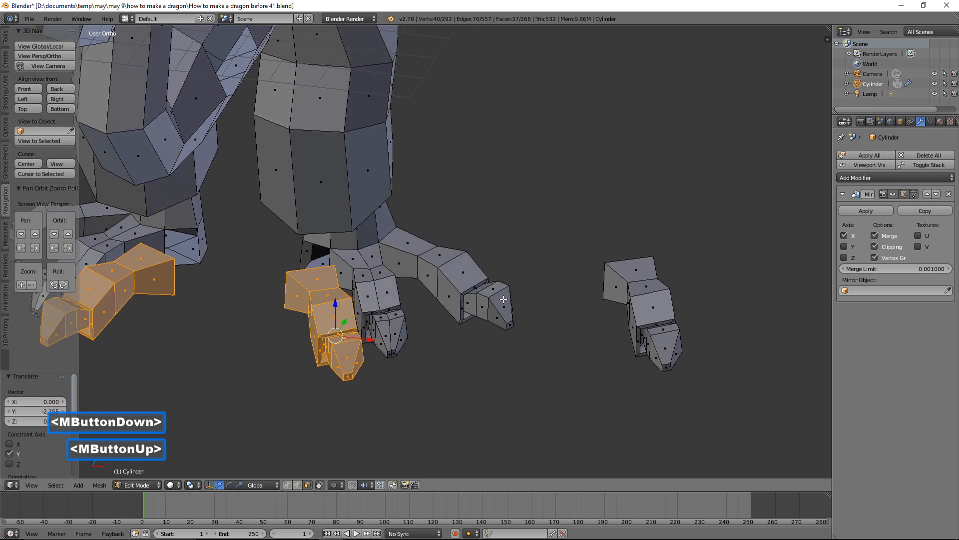
# Rotate the duplicated inner toe about the global Z axis so its claw turns inward
pyautogui.press('r')
pyautogui.press('z')
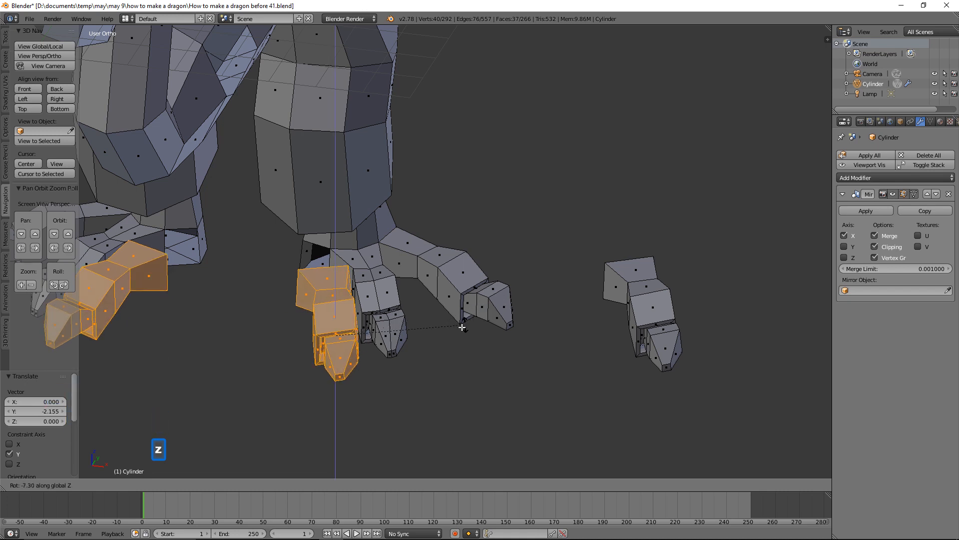
pyautogui.click(342, 326)
# Shift the rotated inner toe closer to the inner ankle opening, finishing with a 0.204 move along Y
pyautogui.moveTo(343, 326); pyautogui.dragTo(323, 324)
pyautogui.moveTo(337, 309); pyautogui.dragTo(314, 316, button='middle')
pyautogui.moveTo(314, 316); pyautogui.dragTo(310, 302)
pyautogui.moveTo(310, 302); pyautogui.dragTo(393, 286, button='middle')
pyautogui.moveTo(272, 306); pyautogui.dragTo(266, 304)
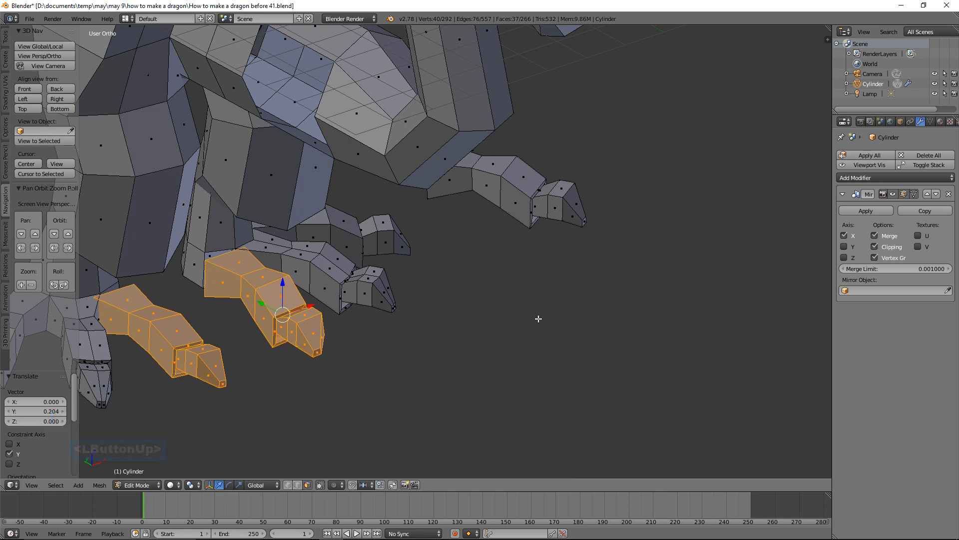
# Move the duplicated inner toe -0.318 along X, further toward the body's centre line
pyautogui.moveTo(444, 294); pyautogui.dragTo(316, 320, button='middle')
pyautogui.moveTo(312, 322); pyautogui.dragTo(299, 315)
pyautogui.moveTo(328, 322)
pyautogui.mouseDown(button='middle')
pyautogui.moveTo(352, 299)
pyautogui.moveTo(334, 316)
pyautogui.mouseUp(button='middle')
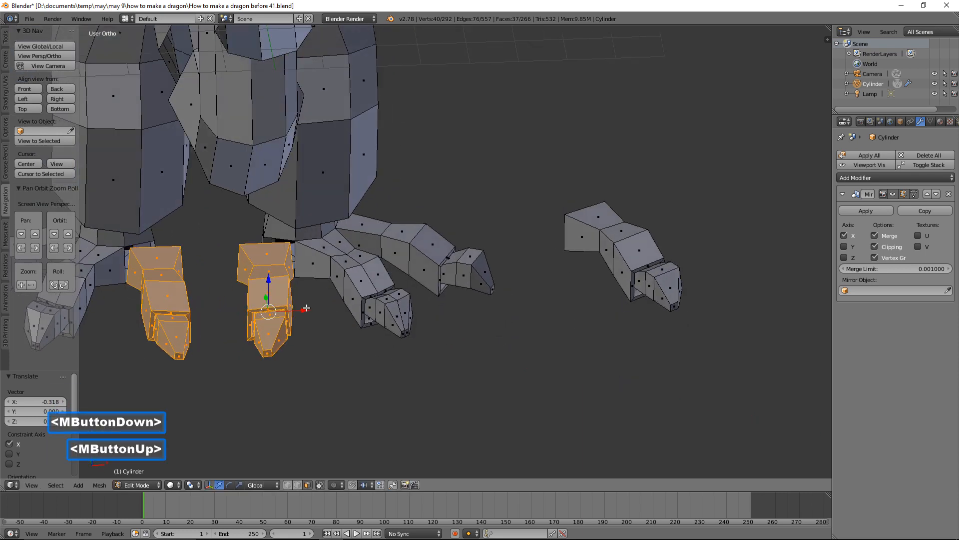
# Rotate the inner toe -7.301° about the global Z axis and shift it -0.112 along X, leaving nothing selected
pyautogui.press('r')
pyautogui.press('z')
pyautogui.click(337, 335)
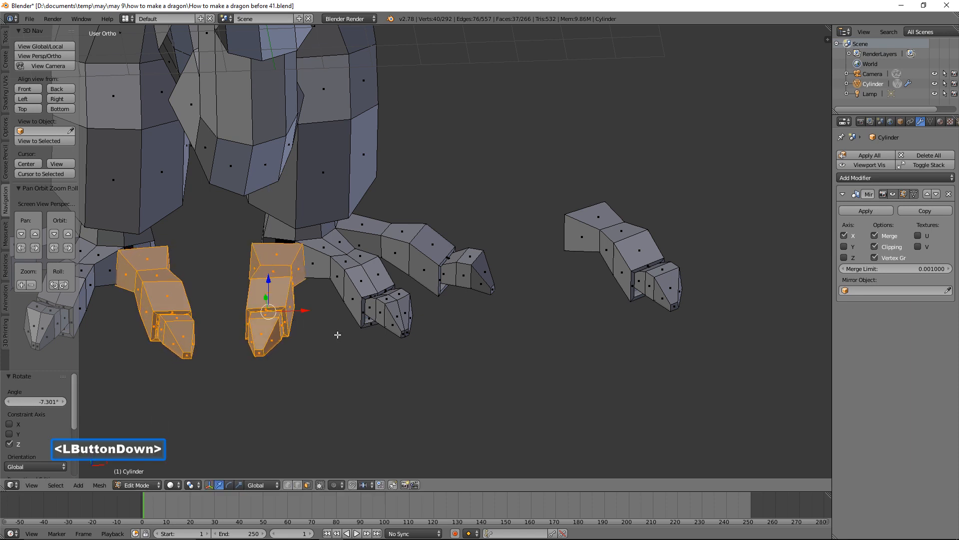
pyautogui.moveTo(308, 309); pyautogui.dragTo(300, 307)
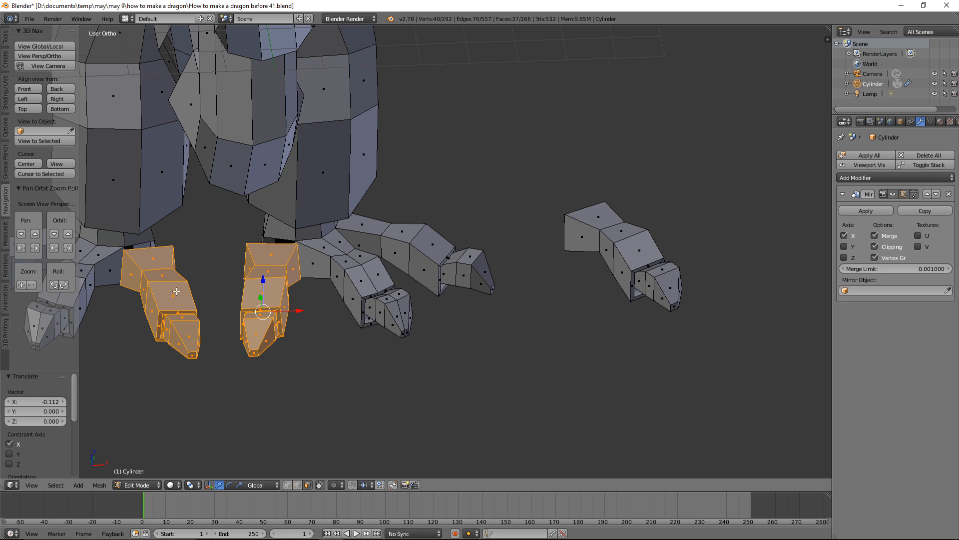
pyautogui.press('a')
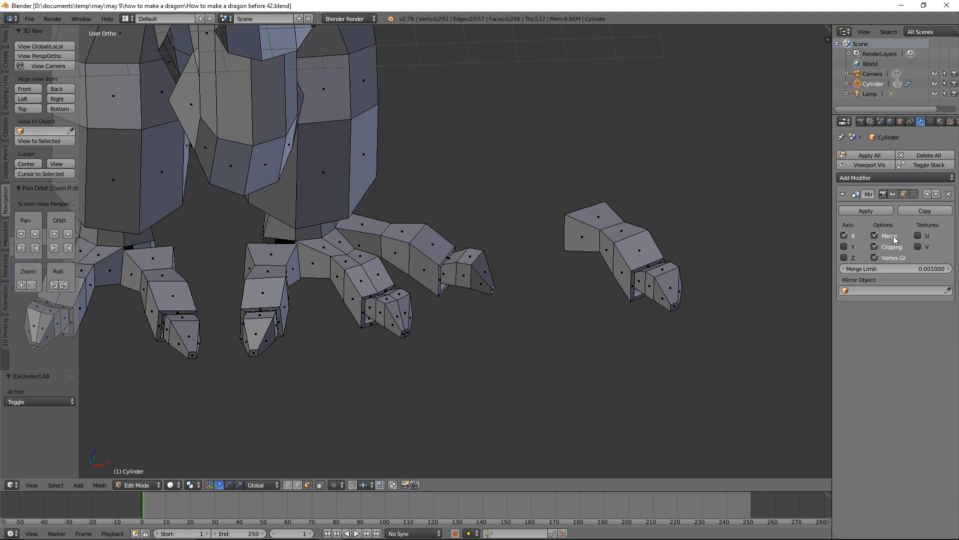
# Hide the mirrored half and bridge the inner toe's open edge loop to the ankle opening with Bridge Edge Loops
pyautogui.click(893, 194)
pyautogui.moveTo(185, 273); pyautogui.dragTo(525, 231, button='middle')
pyautogui.click(296, 485)
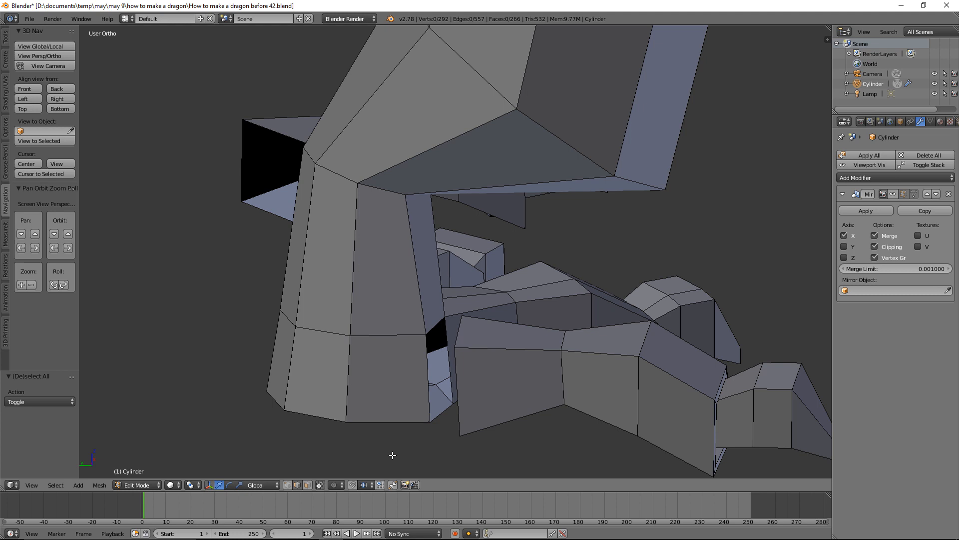
pyautogui.press('alt')
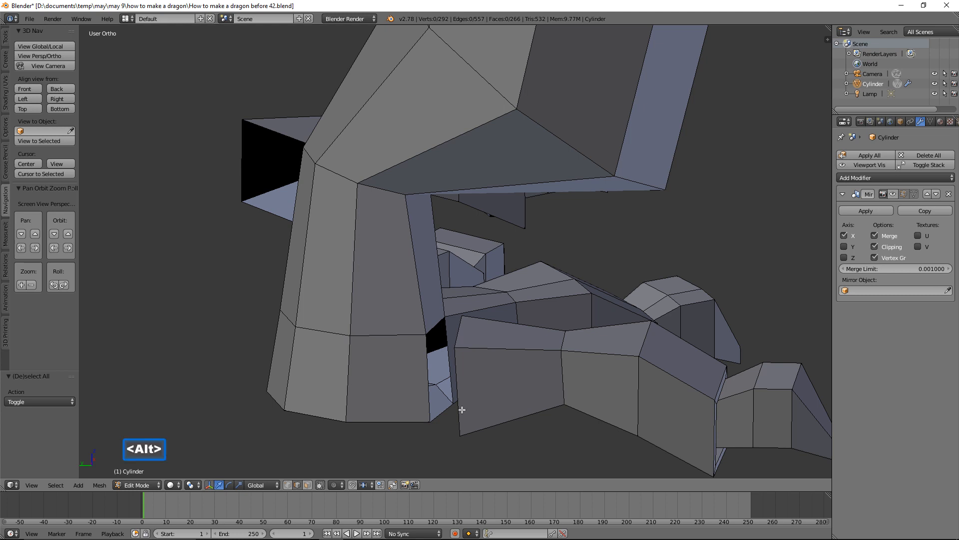
pyautogui.keyDown('alt'); pyautogui.click(462, 410); pyautogui.keyUp('alt')
pyautogui.hotkey('alt', 'shift')
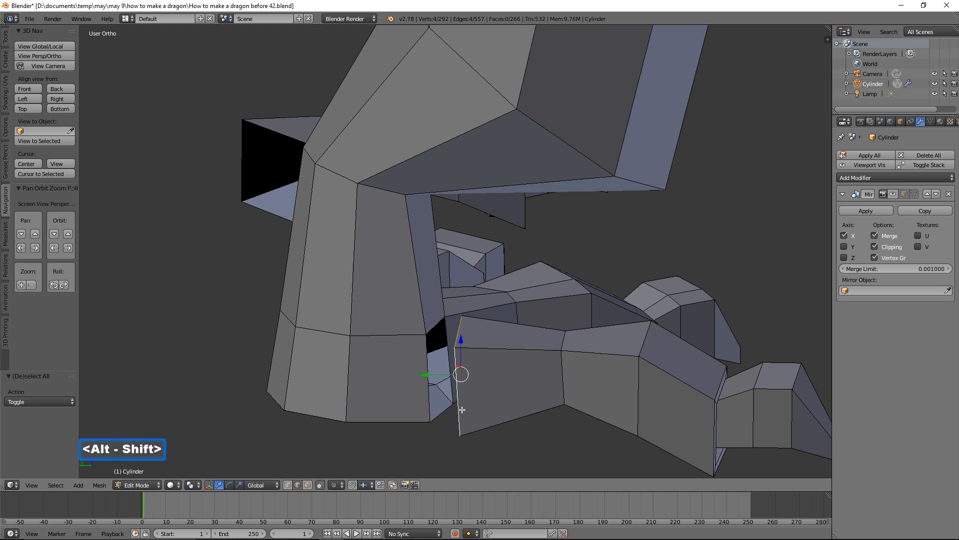
pyautogui.keyDown('alt'); pyautogui.keyDown('shift'); pyautogui.click(430, 395); pyautogui.keyUp('shift'); pyautogui.keyUp('alt')
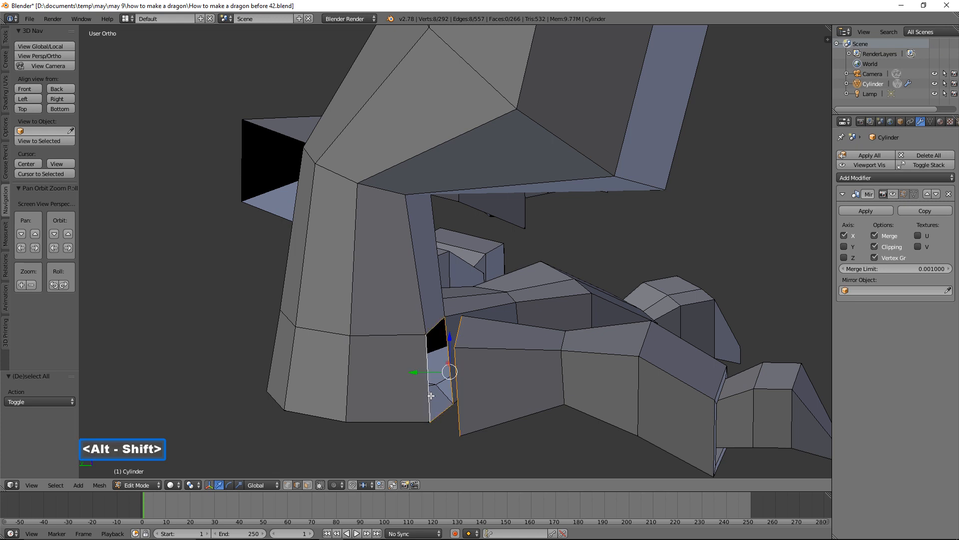
pyautogui.press('ctrl')
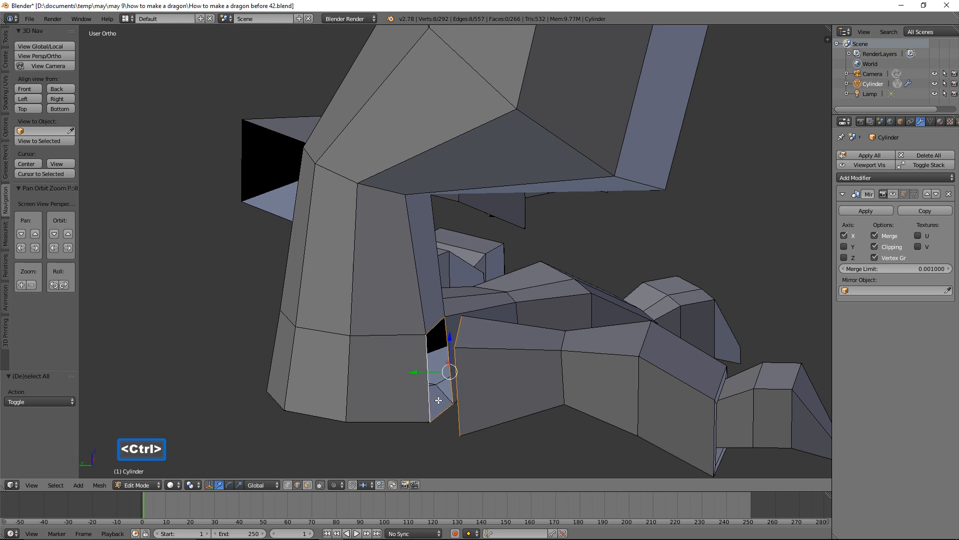
pyautogui.hotkey('ctrl', 'e')
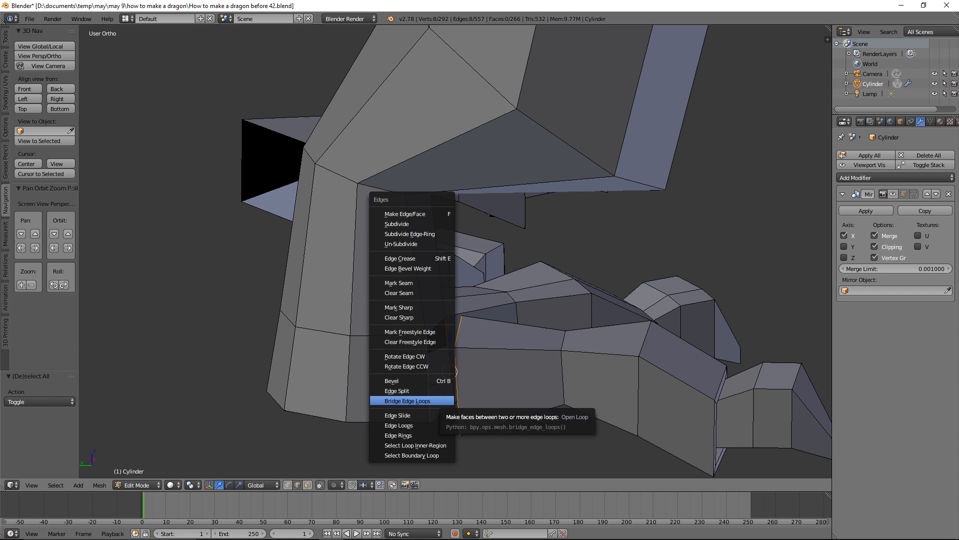
pyautogui.click(408, 400)
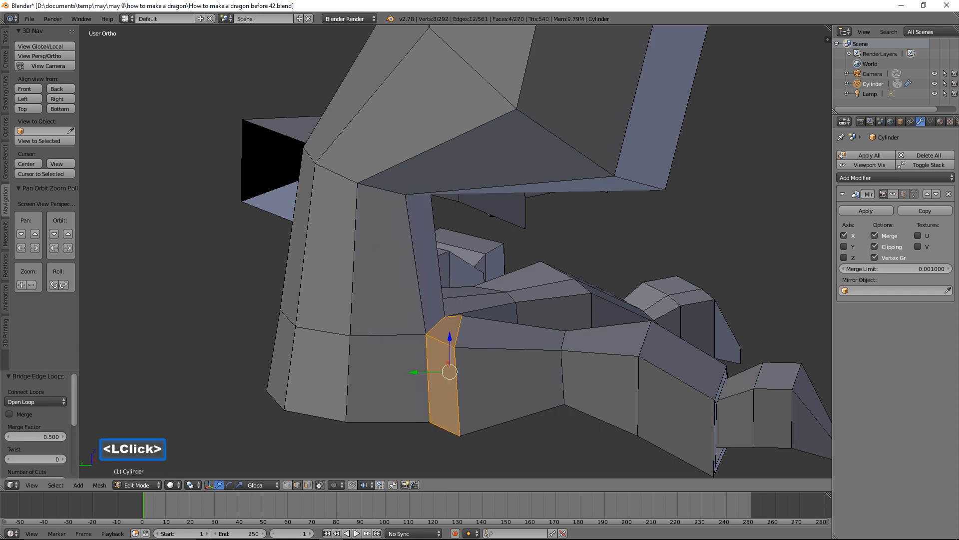
pyautogui.press('a')
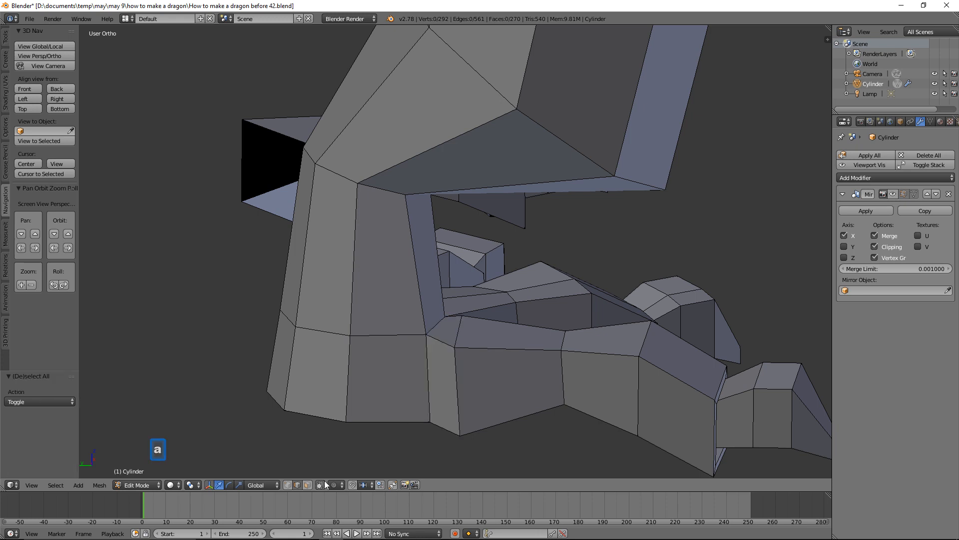
# Dissolve the edge loop at the base of the inner toe where the bridge meets it
pyautogui.press('alt')
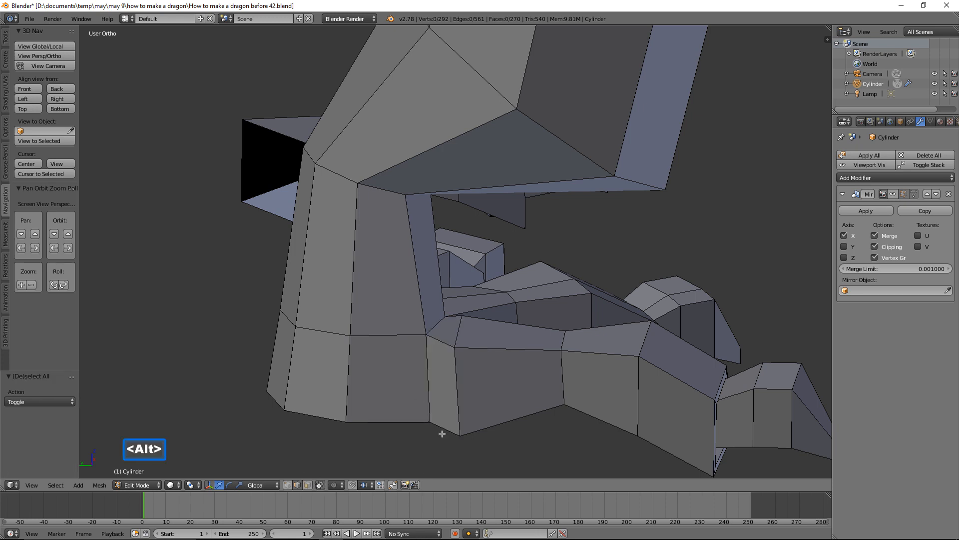
pyautogui.keyDown('alt'); pyautogui.click(460, 392); pyautogui.keyUp('alt')
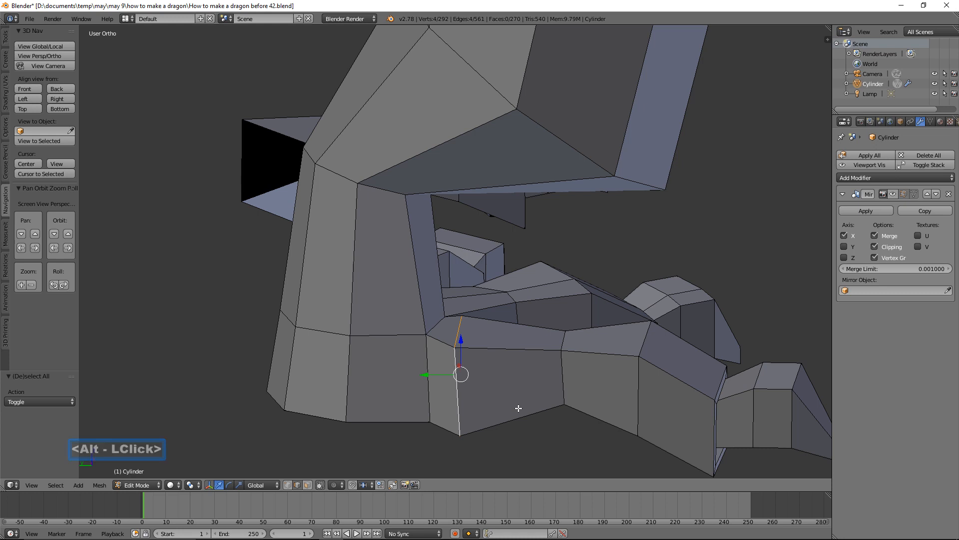
pyautogui.press('x')
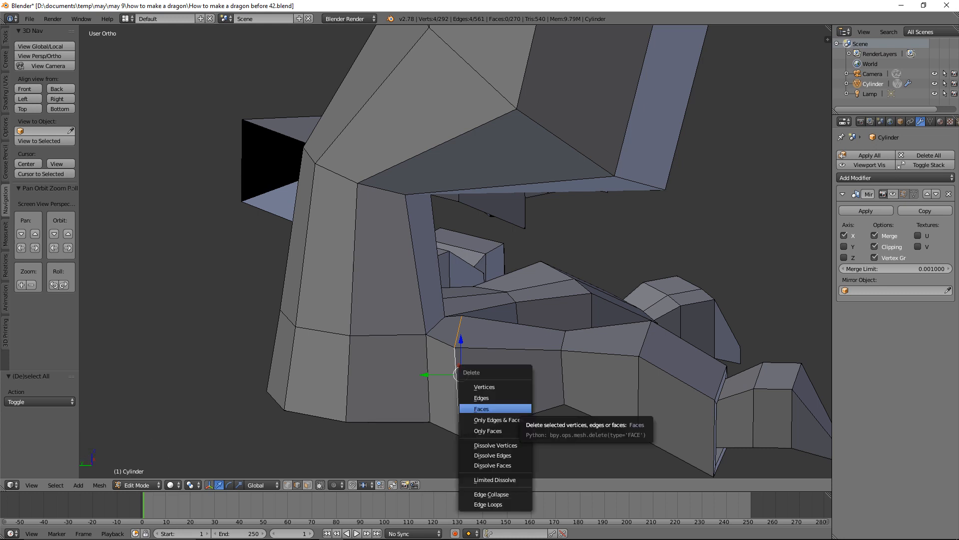
pyautogui.click(517, 454)
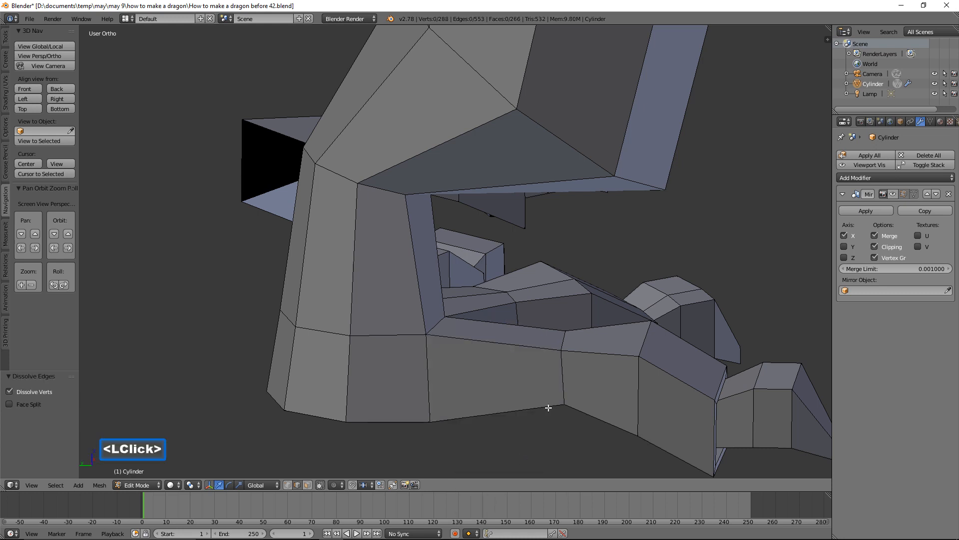
pyautogui.scroll(-3, 548, 407)
pyautogui.moveTo(548, 408); pyautogui.dragTo(430, 321, button='middle')
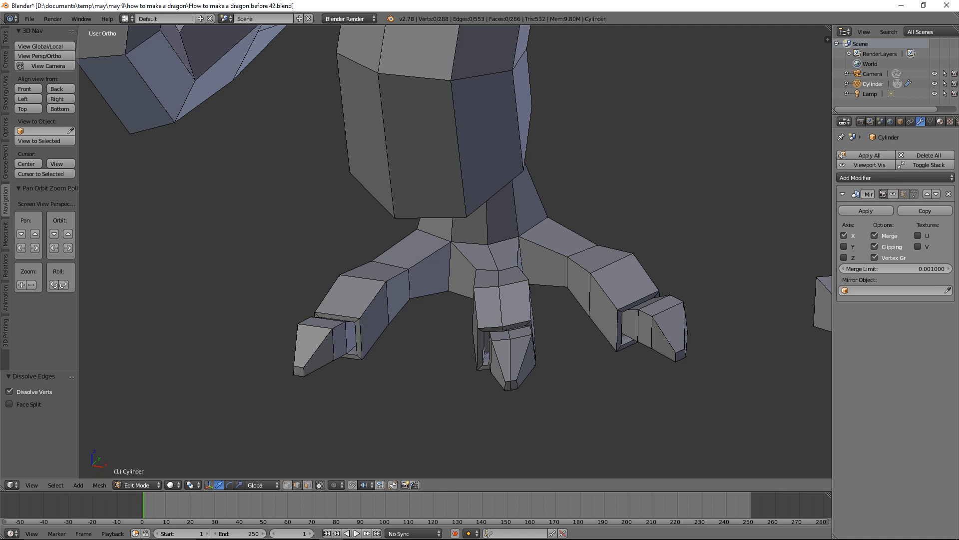
# Save the file as "How to make a dragon before 43.blend" and show the mirrored half again
pyautogui.click(685, 8)
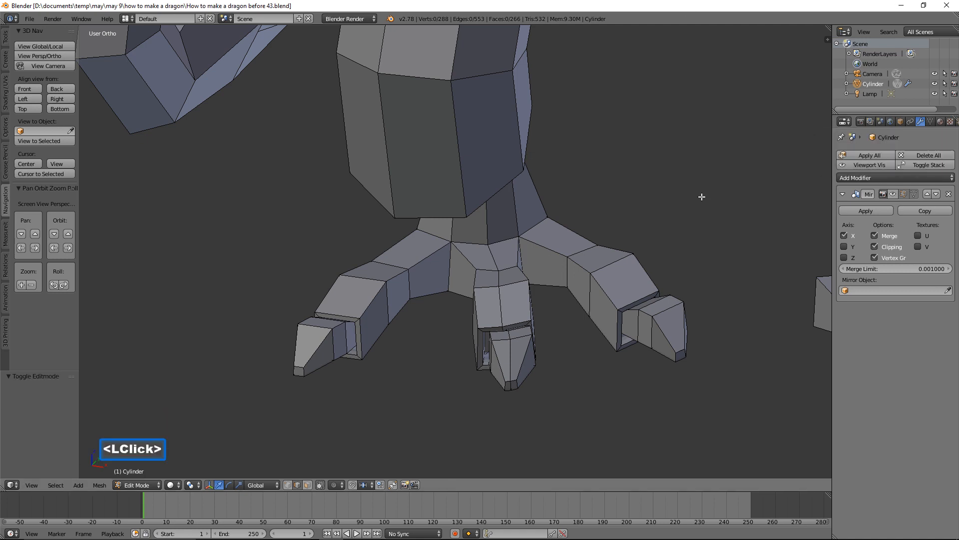
pyautogui.keyDown('ctrl'); pyautogui.moveTo(701, 196); pyautogui.dragTo(697, 296, button='middle'); pyautogui.keyUp('ctrl')
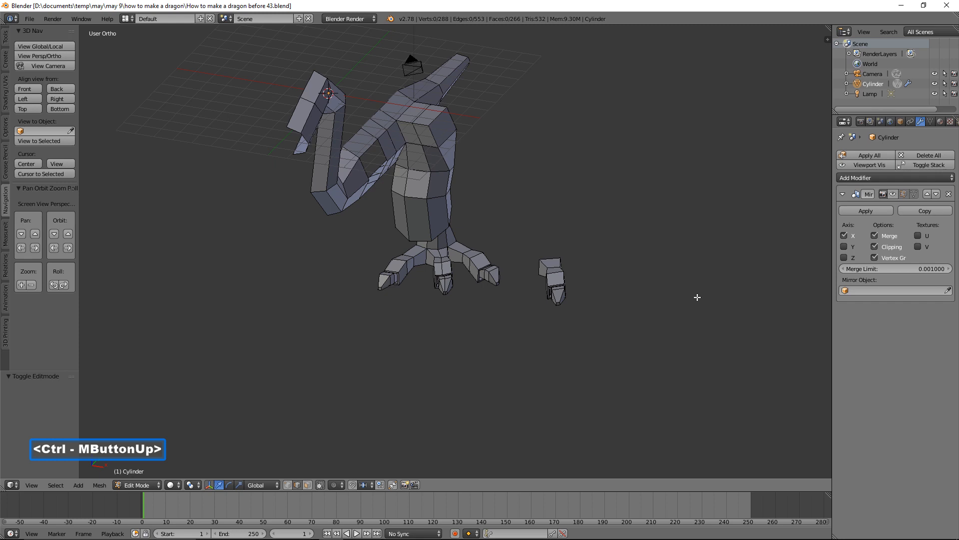
pyautogui.click(895, 191)
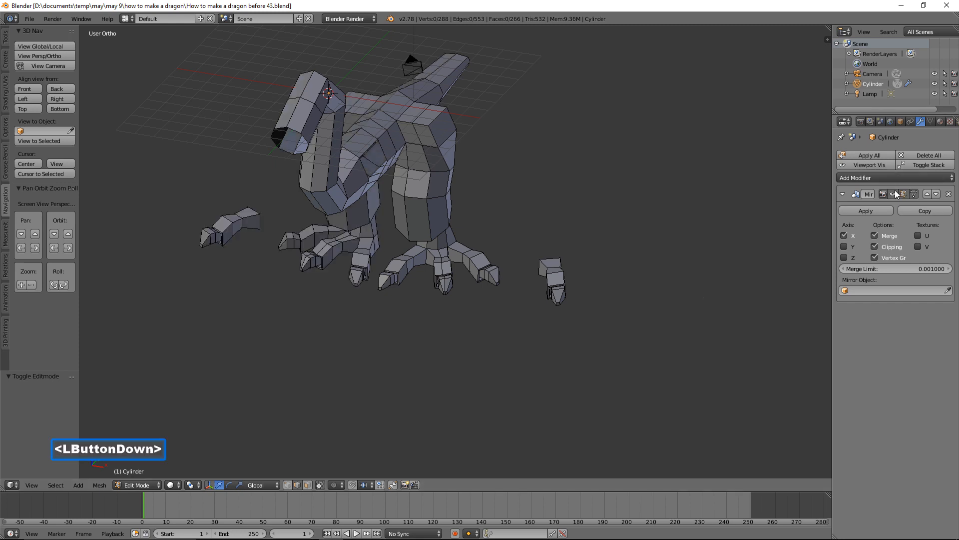
# Save as "How to make a dragon before 45.blend" and lasso-select the whole rear foot up to the ankle in wireframe display
pyautogui.moveTo(620, 235); pyautogui.dragTo(482, 302, button='middle')
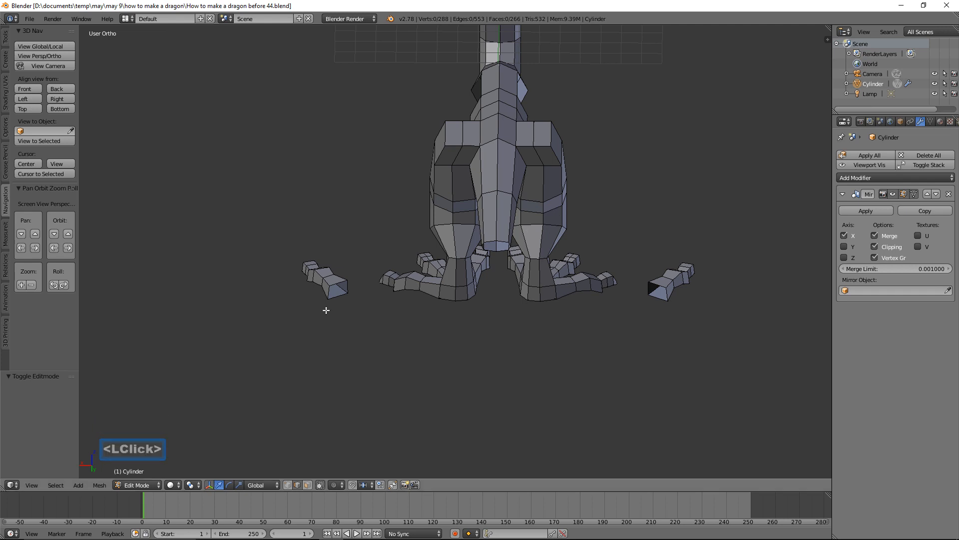
pyautogui.moveTo(316, 332); pyautogui.dragTo(520, 300, button='middle')
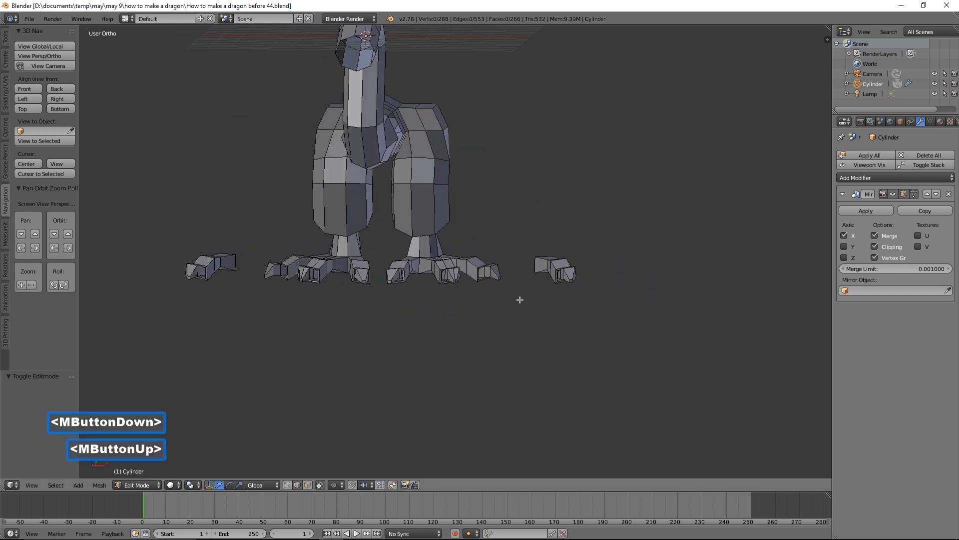
pyautogui.moveTo(464, 252); pyautogui.dragTo(505, 229, button='middle')
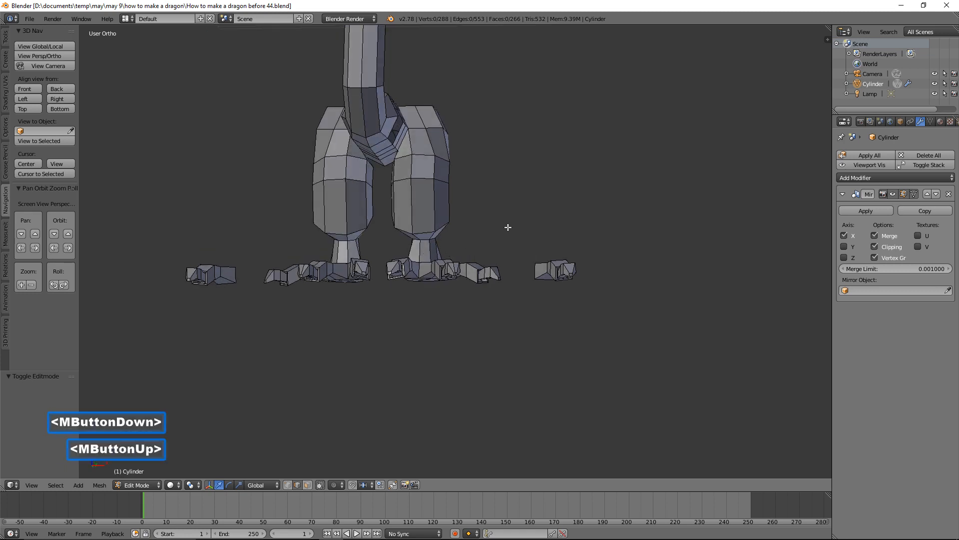
pyautogui.press('z')
pyautogui.click(598, 226)
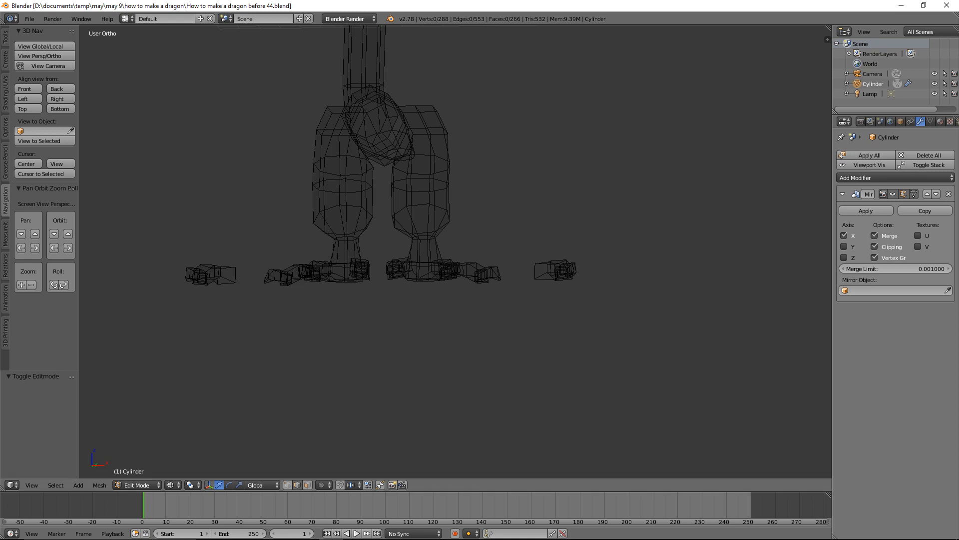
pyautogui.click(471, 257)
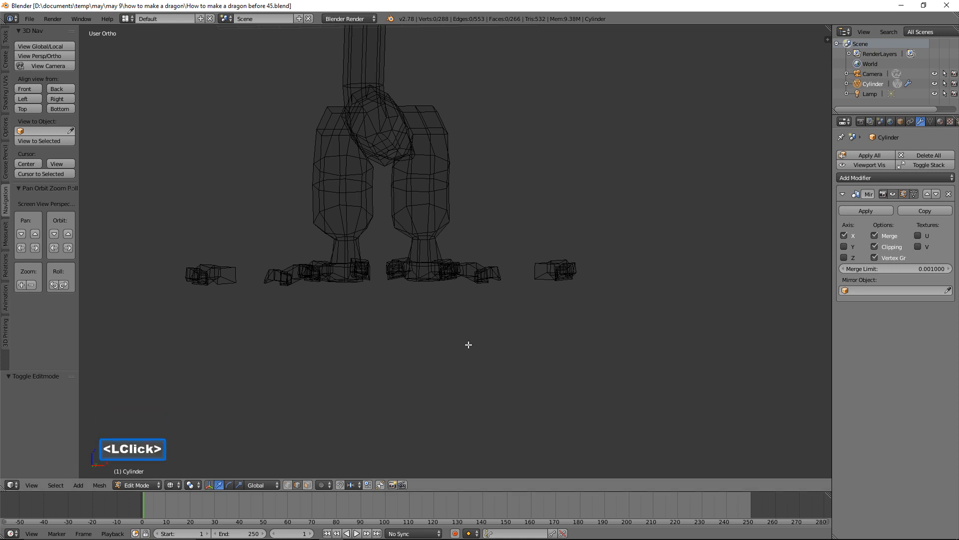
pyautogui.press('ctrl')
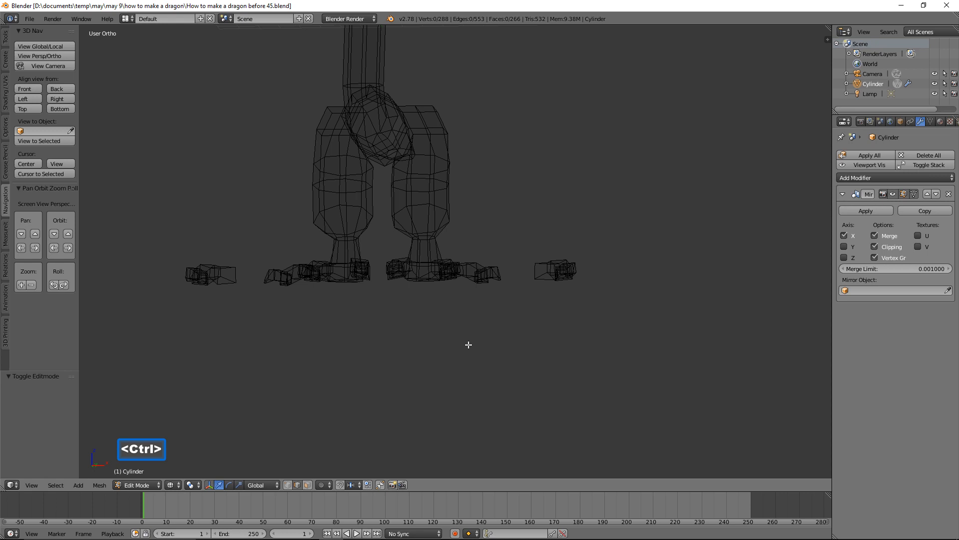
pyautogui.moveTo(468, 344)
pyautogui.keyDown('ctrl'); pyautogui.mouseDown(button='right')
pyautogui.moveTo(503, 317)
pyautogui.moveTo(521, 280)
pyautogui.moveTo(502, 248)
pyautogui.moveTo(428, 234)
pyautogui.moveTo(384, 256)
pyautogui.moveTo(391, 297)
pyautogui.moveTo(454, 360)
pyautogui.mouseUp(button='right'); pyautogui.keyUp('ctrl')
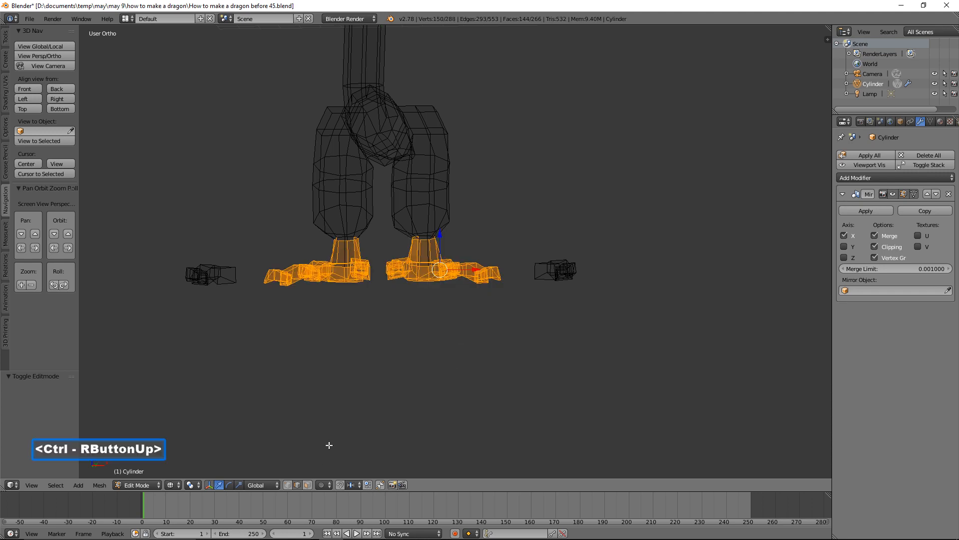
# Switch to face selection and solid shading, and add the missed ankle faces to the foot selection
pyautogui.click(309, 484)
pyautogui.moveTo(504, 364); pyautogui.dragTo(366, 379, button='middle')
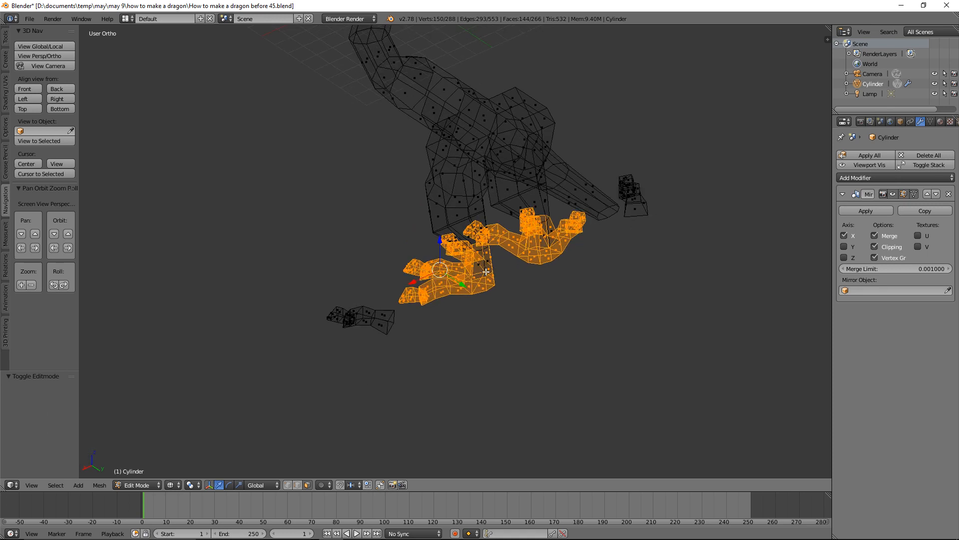
pyautogui.press('z')
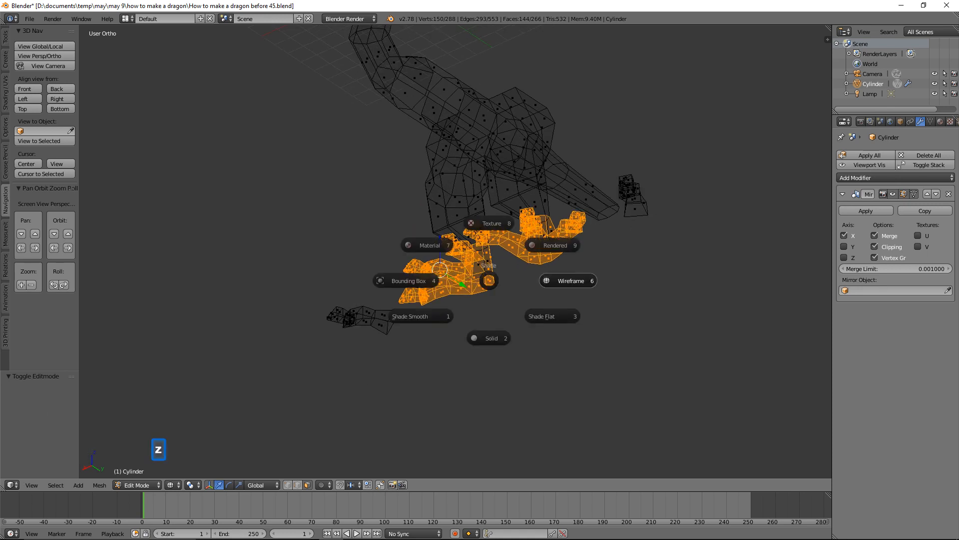
pyautogui.click(502, 328)
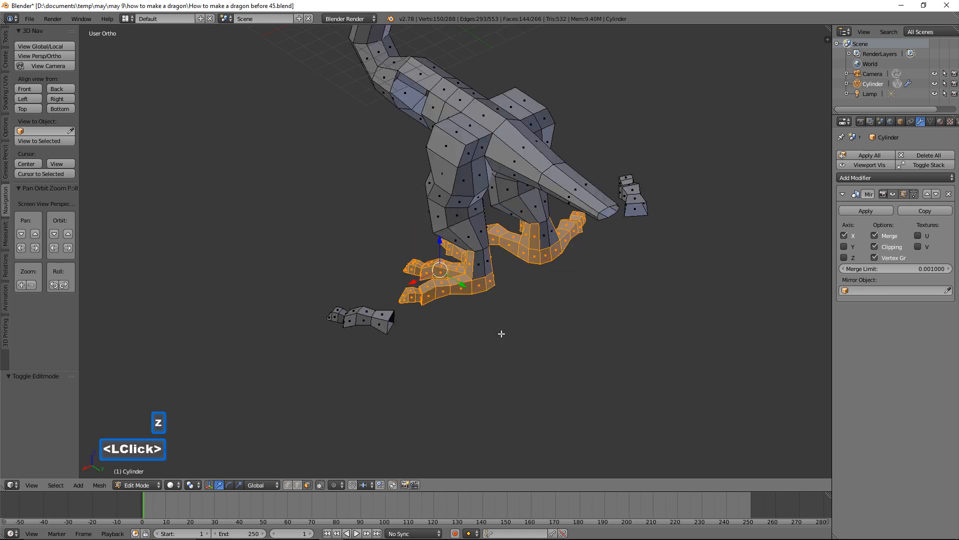
pyautogui.keyDown('shift'); pyautogui.click(479, 269); pyautogui.keyUp('shift')
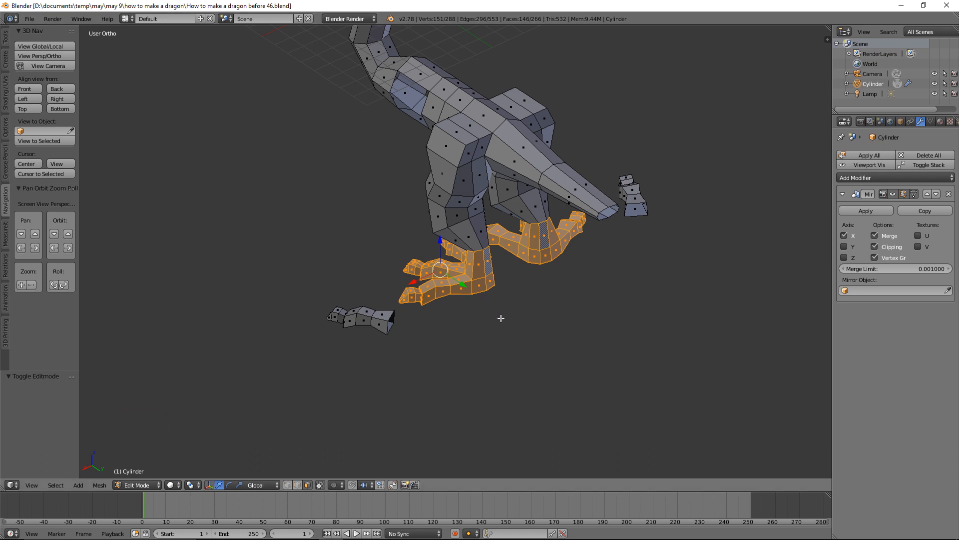
# Scale the selected rear foot uniformly to 0.874 and enable proportional editing
pyautogui.moveTo(543, 319); pyautogui.dragTo(725, 342, button='middle')
pyautogui.press('s')
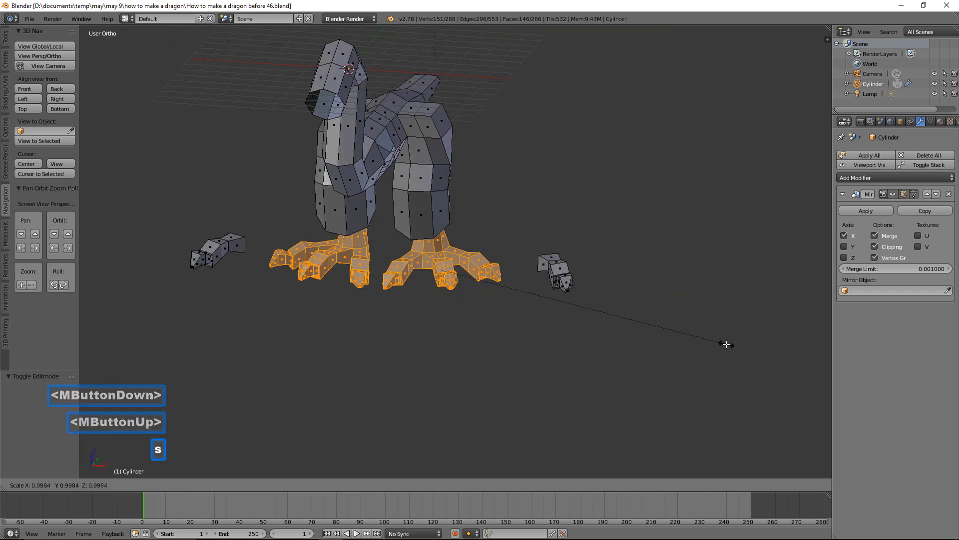
pyautogui.click(692, 331)
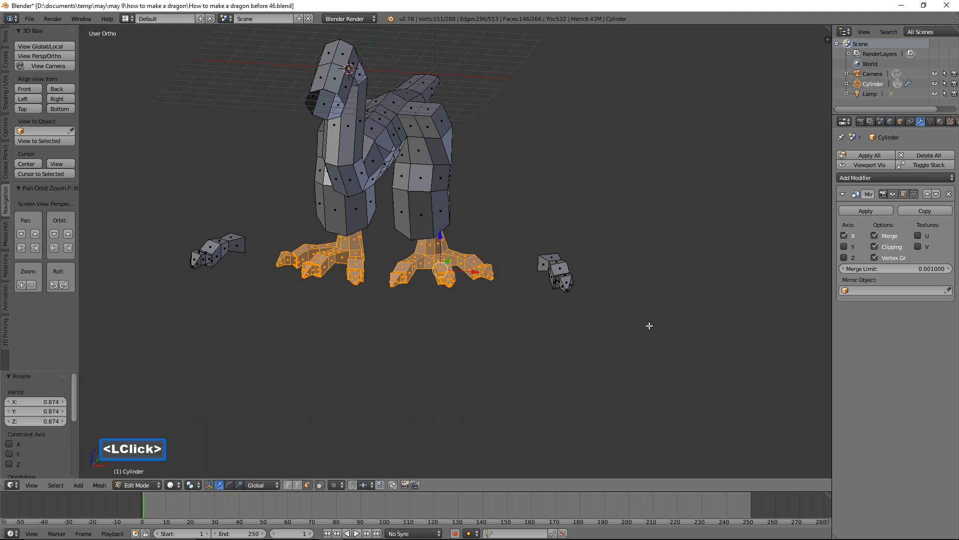
pyautogui.moveTo(658, 324); pyautogui.dragTo(656, 304, button='middle')
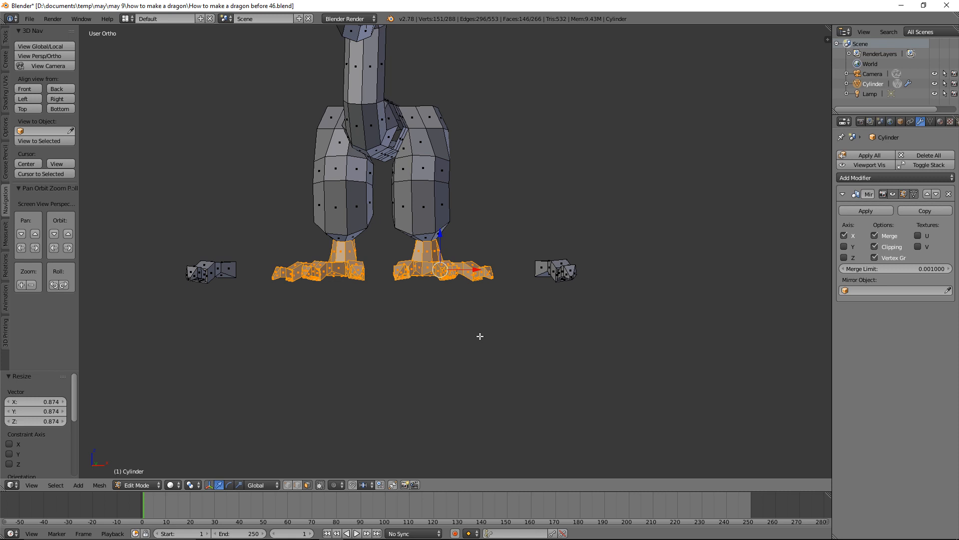
pyautogui.press('o')
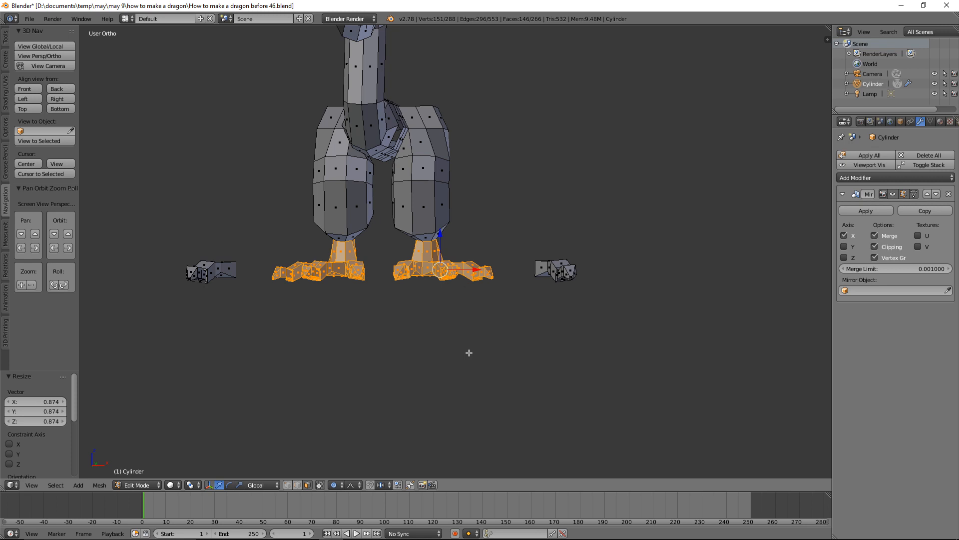
# Rotate the selected rear foot about -20.66° around the global Z axis with proportional editing, and deselect everything
pyautogui.press('r')
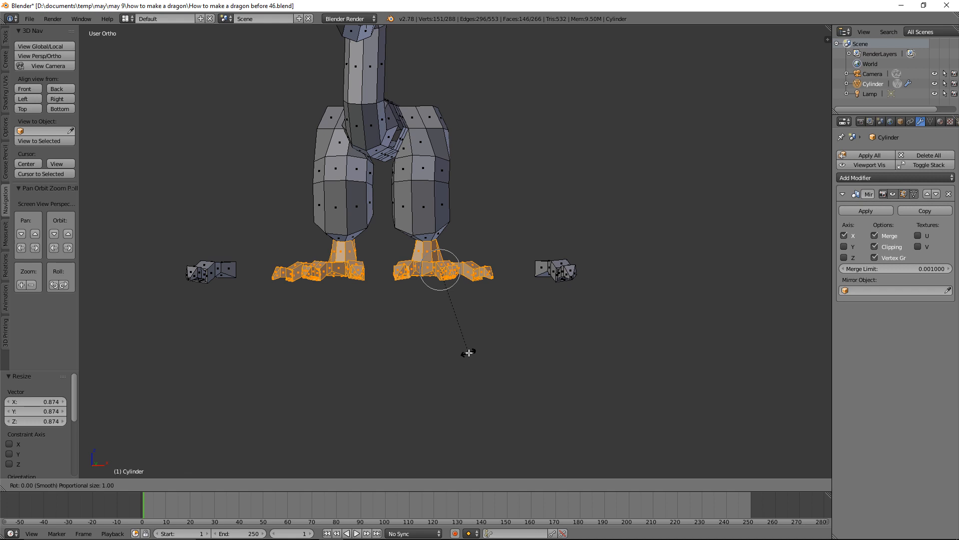
pyautogui.scroll(-8, 468, 353)
pyautogui.press('z')
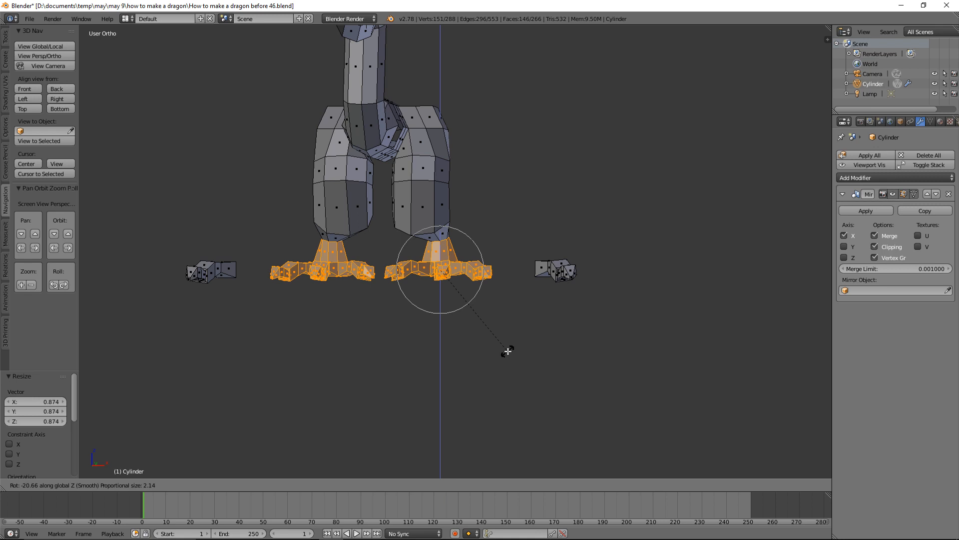
pyautogui.scroll(-4, 507, 351)
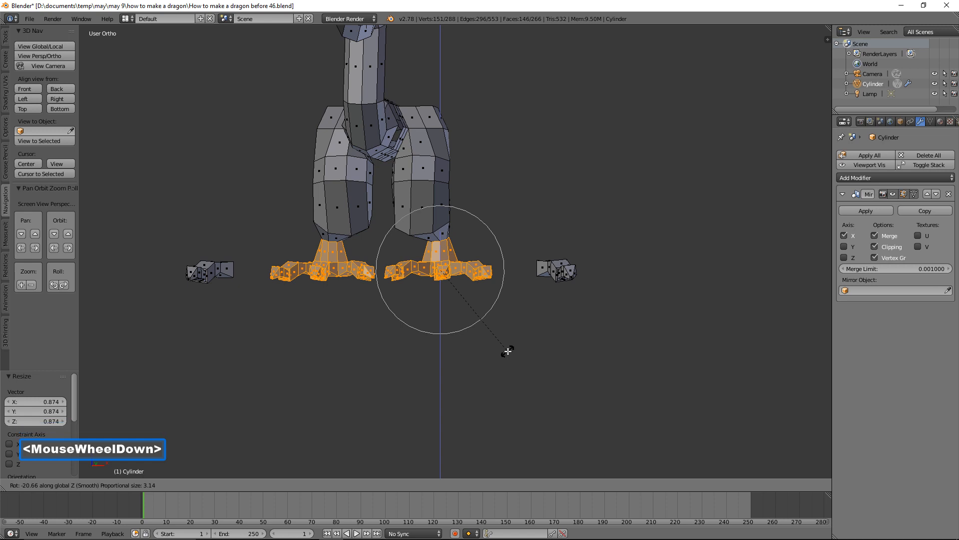
pyautogui.click(508, 351)
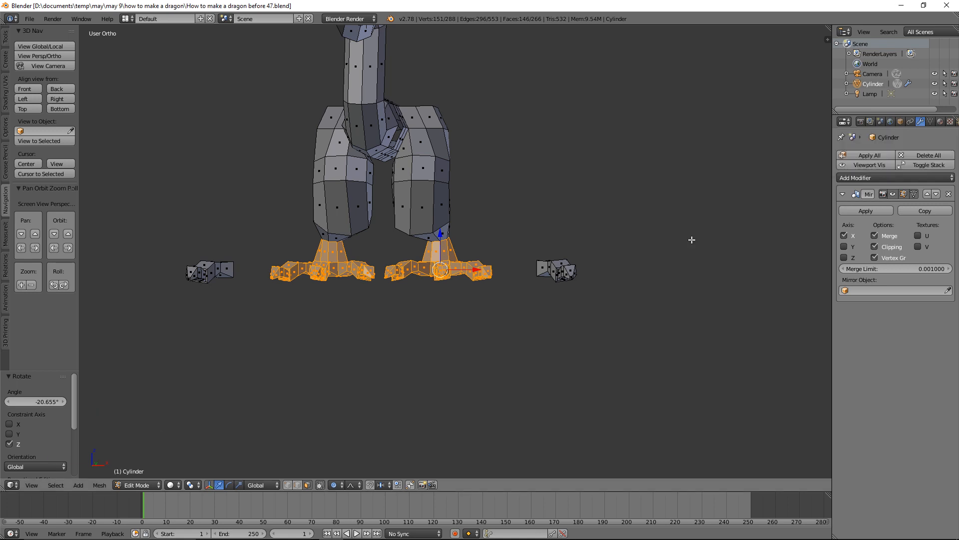
pyautogui.press('a')
# Select the linked faces of the detached spare toe, disable proportional editing, and rotate it around global Z to point backward
pyautogui.moveTo(704, 229); pyautogui.dragTo(639, 270, button='middle')
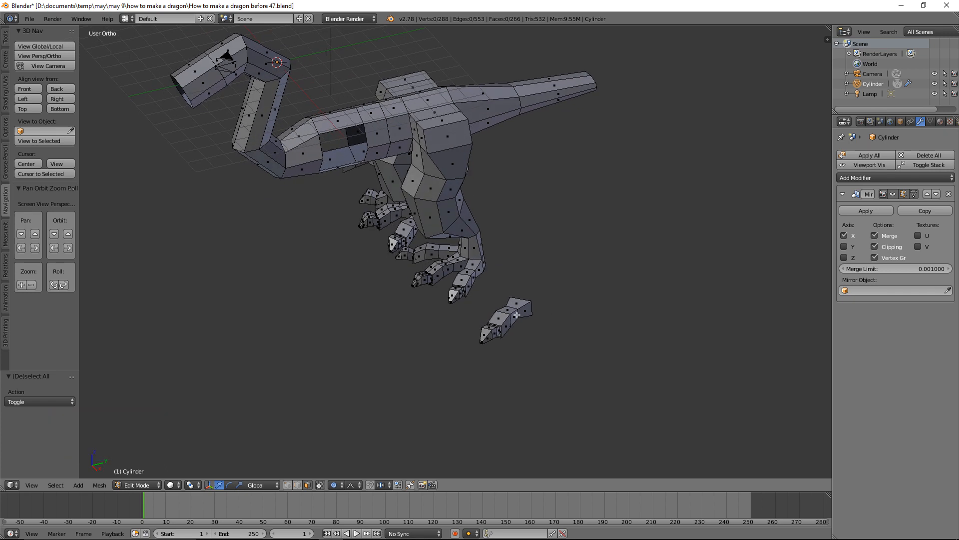
pyautogui.press('l')
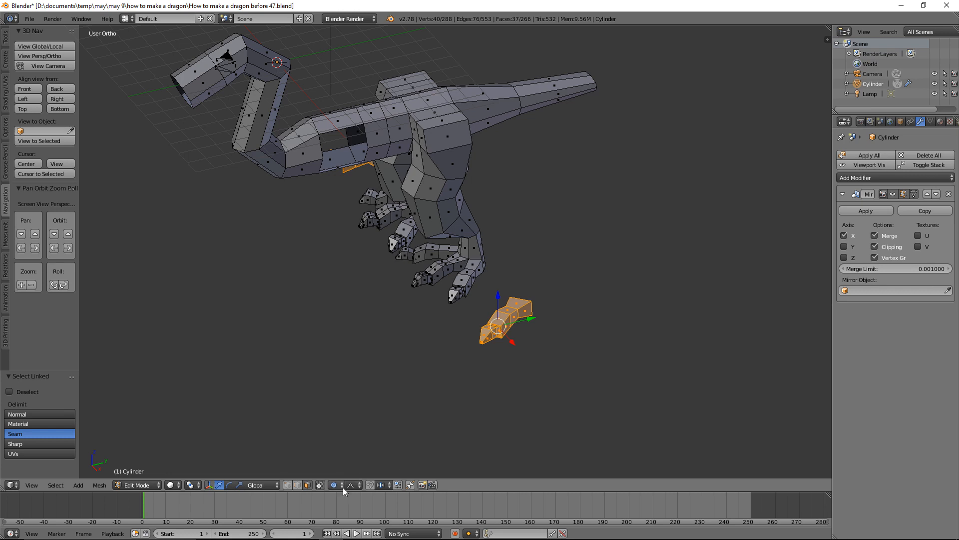
pyautogui.press('o')
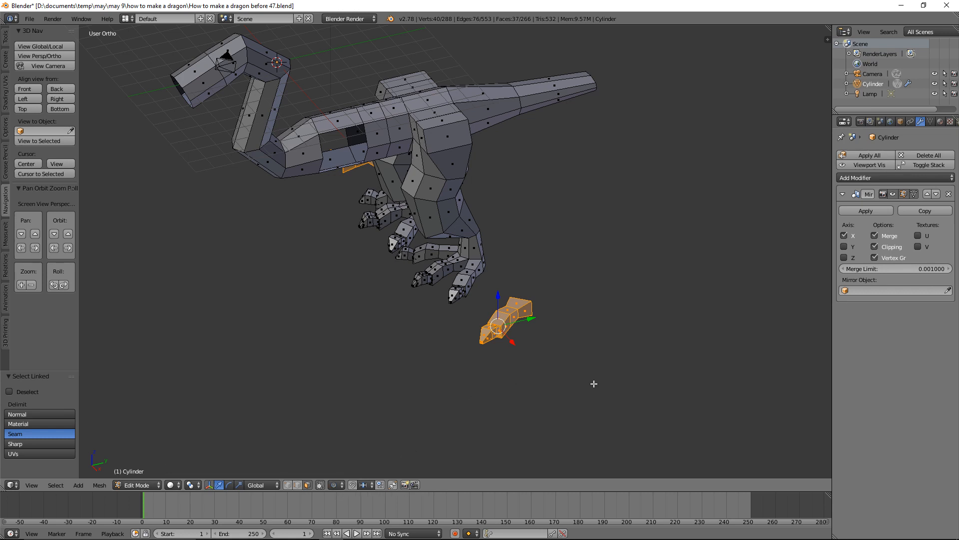
pyautogui.press('r')
pyautogui.press('z')
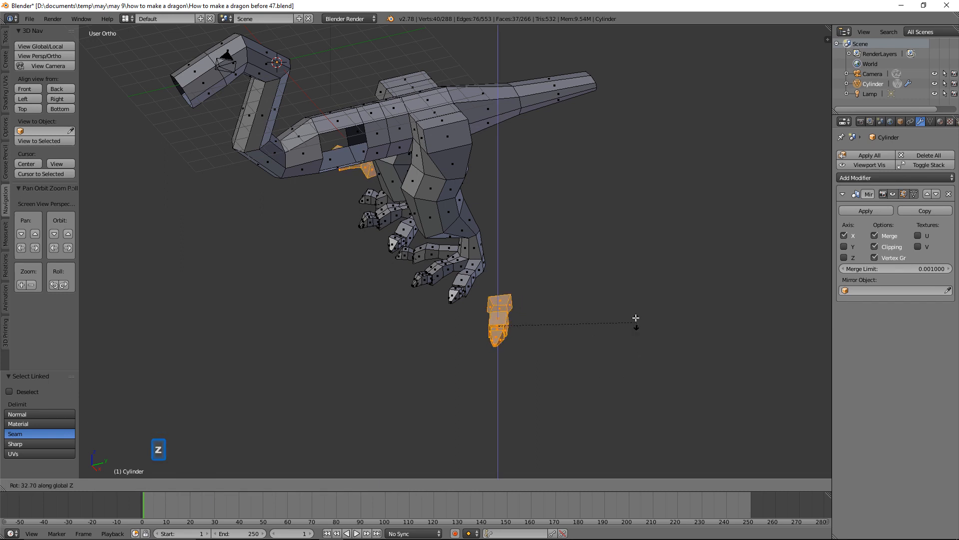
pyautogui.click(466, 291)
# Move the spare toe 5.084 along Y and -6.166 along X to bring it behind the rear foot
pyautogui.moveTo(527, 320); pyautogui.dragTo(619, 283)
pyautogui.moveTo(600, 322); pyautogui.dragTo(539, 254)
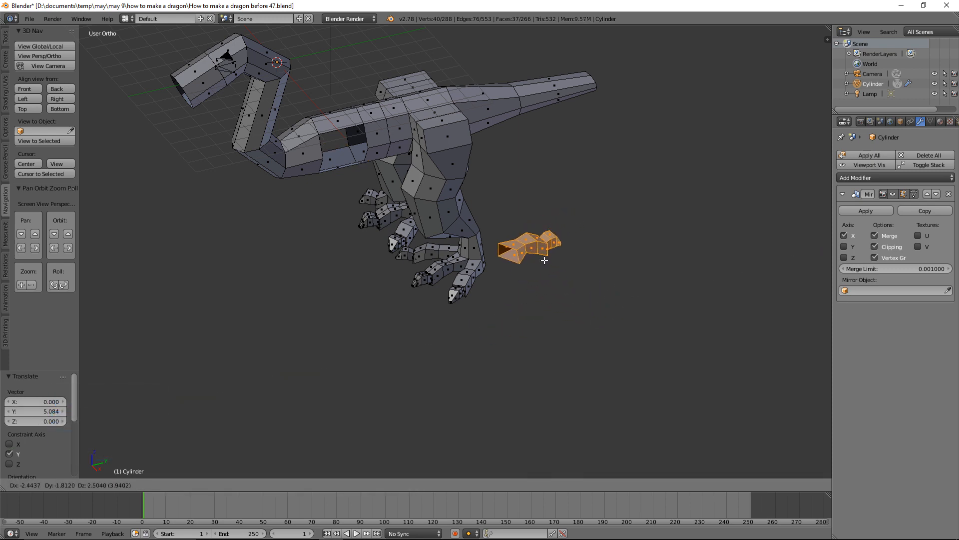
pyautogui.rightClick(544, 259)
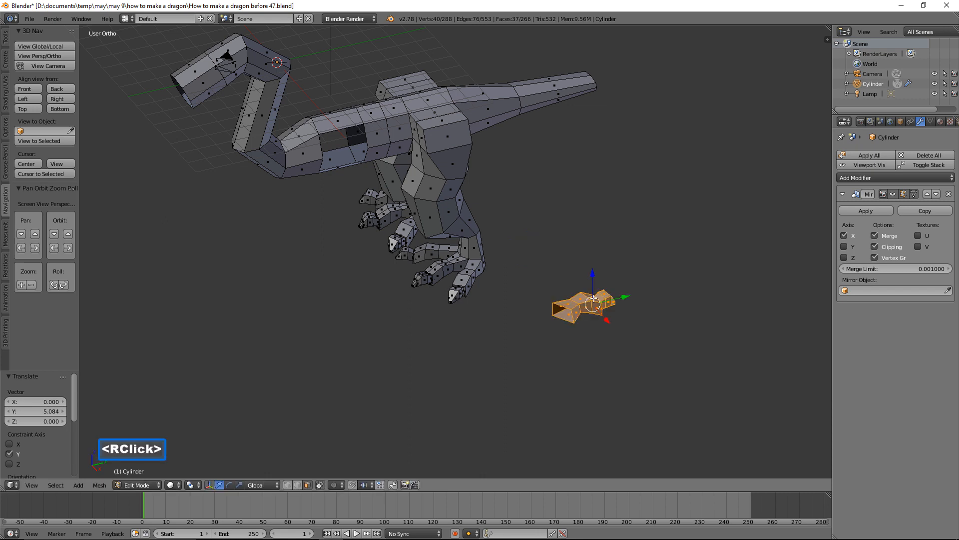
pyautogui.moveTo(610, 316); pyautogui.dragTo(565, 257)
pyautogui.moveTo(585, 251); pyautogui.dragTo(503, 259, button='middle')
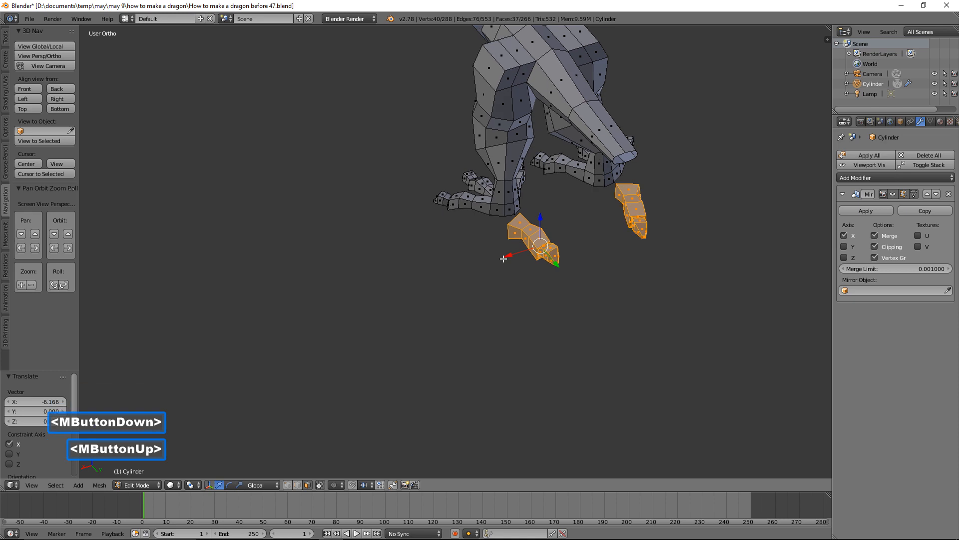
# Fine-tune the back toe's position behind the heel, shifting it -0.474 and 0.096 along X and about -0.63 along Y
pyautogui.press('g')
pyautogui.press('x')
pyautogui.click(552, 259)
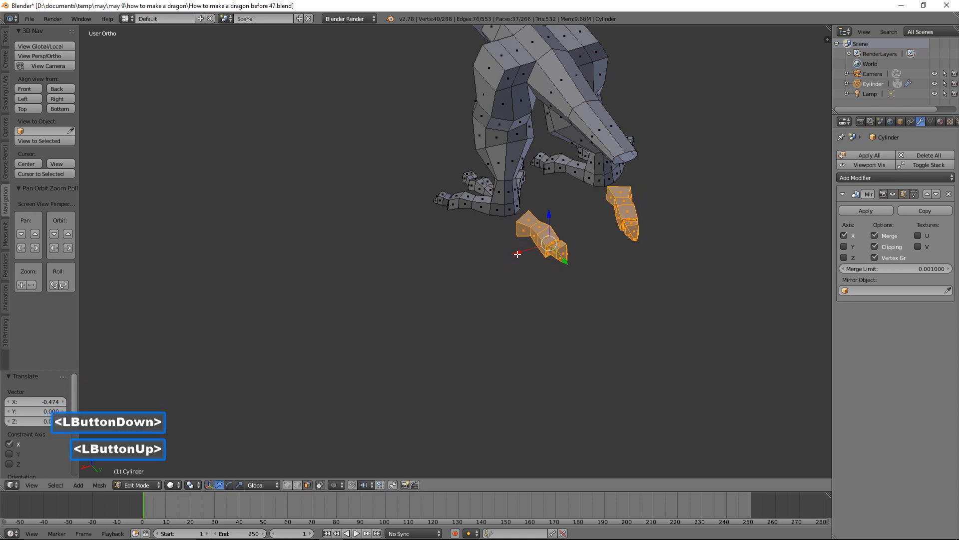
pyautogui.moveTo(565, 262); pyautogui.dragTo(511, 256)
pyautogui.moveTo(511, 255); pyautogui.dragTo(557, 252, button='middle')
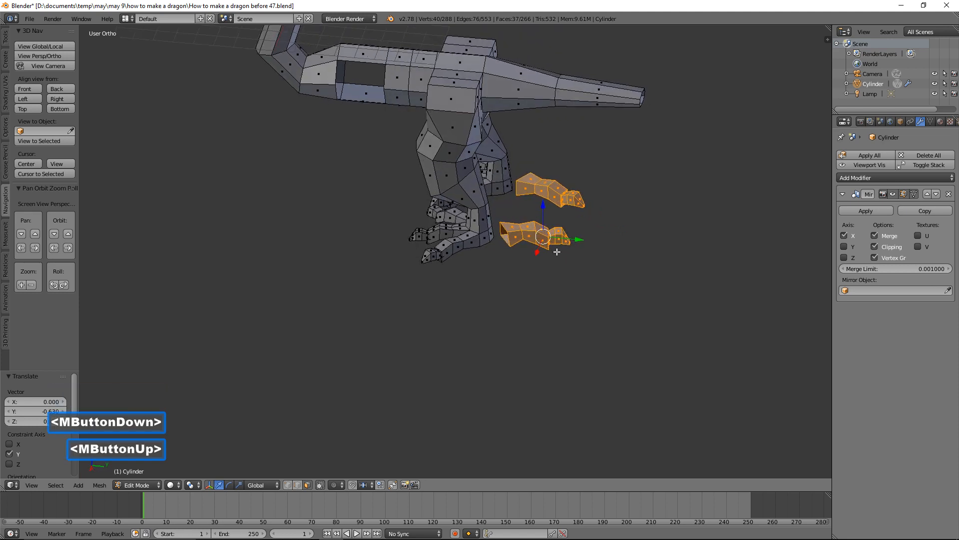
pyautogui.moveTo(539, 254); pyautogui.dragTo(572, 236)
pyautogui.moveTo(617, 223); pyautogui.dragTo(543, 237, button='middle')
pyautogui.keyDown('ctrl'); pyautogui.moveTo(668, 306); pyautogui.dragTo(671, 239, button='middle'); pyautogui.keyUp('ctrl')
pyautogui.keyDown('shift'); pyautogui.moveTo(706, 192); pyautogui.dragTo(569, 380, button='middle'); pyautogui.keyUp('shift')
pyautogui.moveTo(570, 380); pyautogui.dragTo(505, 381)
# Scale the back toe down slightly, shift it 0.303 along X to line up with the heel, and deselect it
pyautogui.press('s')
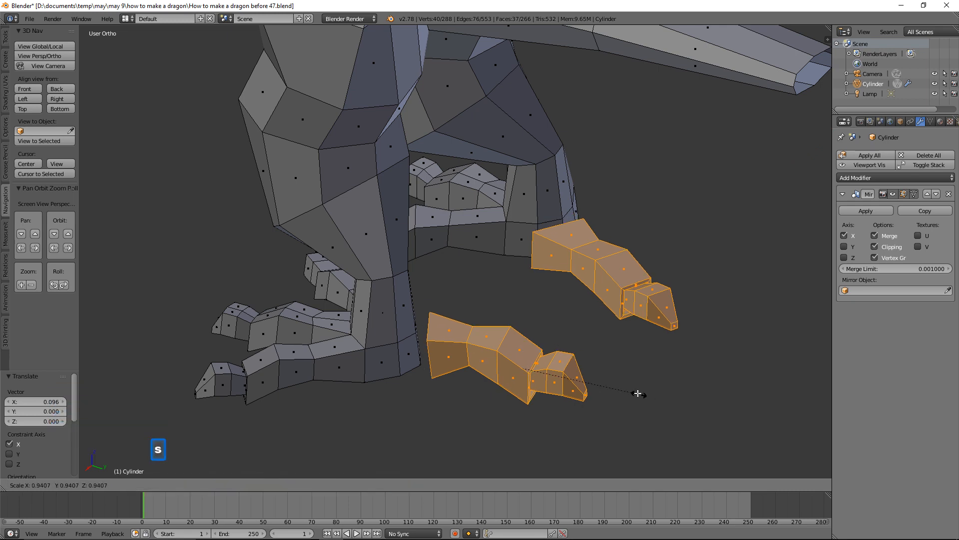
pyautogui.click(616, 383)
pyautogui.moveTo(614, 383); pyautogui.dragTo(528, 376, button='middle')
pyautogui.moveTo(535, 396); pyautogui.dragTo(493, 366)
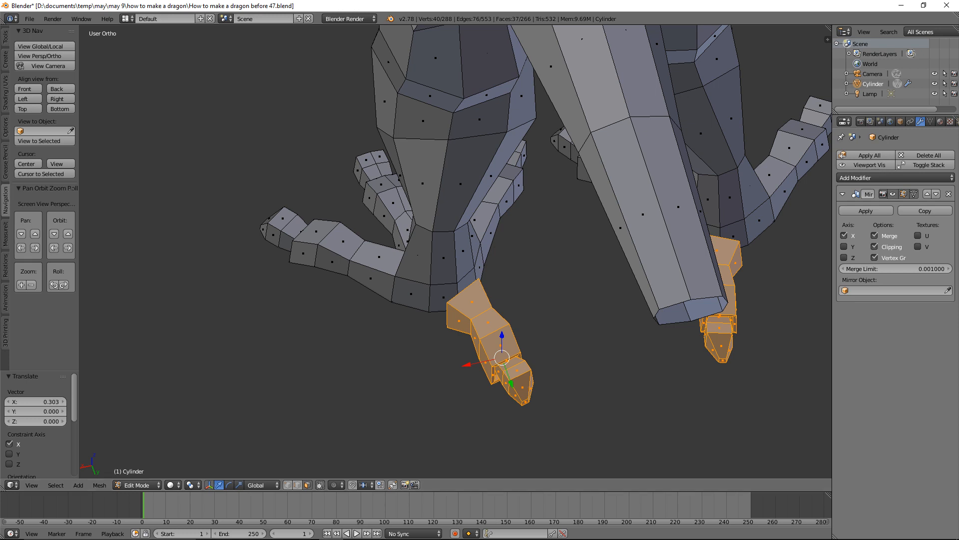
pyautogui.click(561, 360)
pyautogui.press('a')
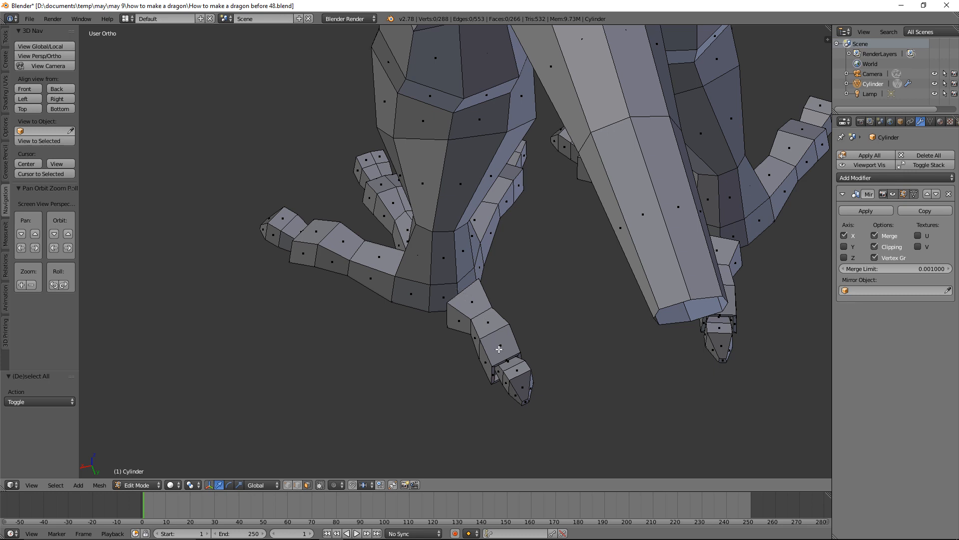
# Add one centred loop cut running lengthwise along the back toe and deselect it
pyautogui.press('ctrl')
pyautogui.hotkey('ctrl', 'r')
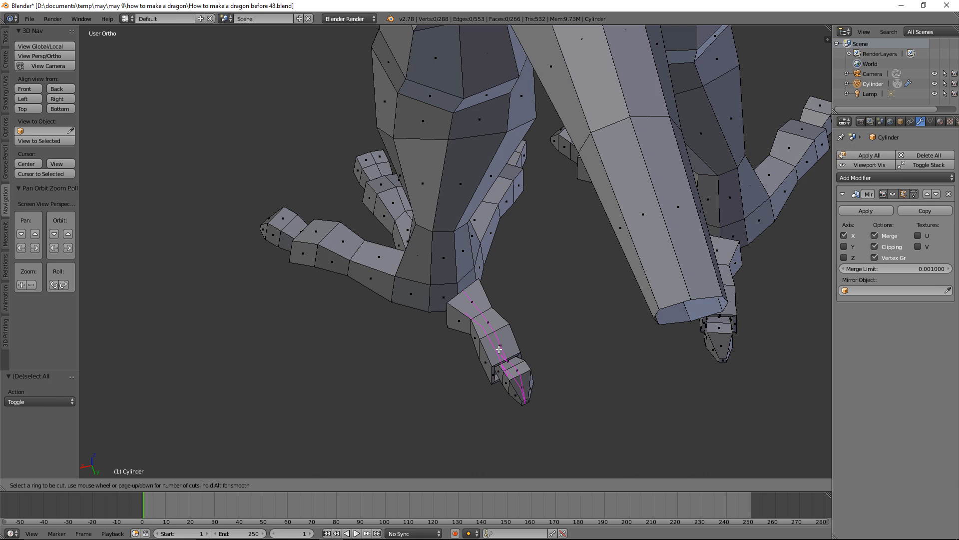
pyautogui.click(499, 349)
pyautogui.click(499, 349)
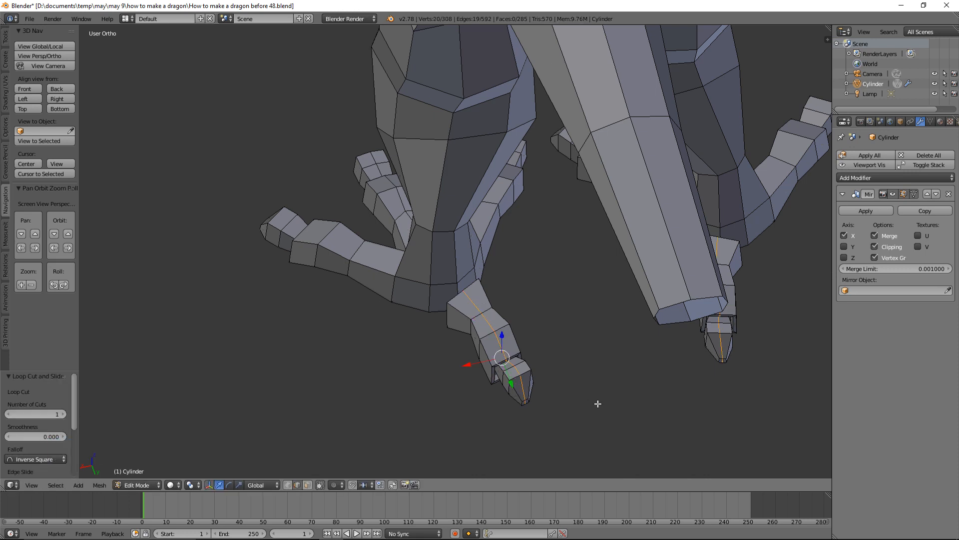
pyautogui.press('a')
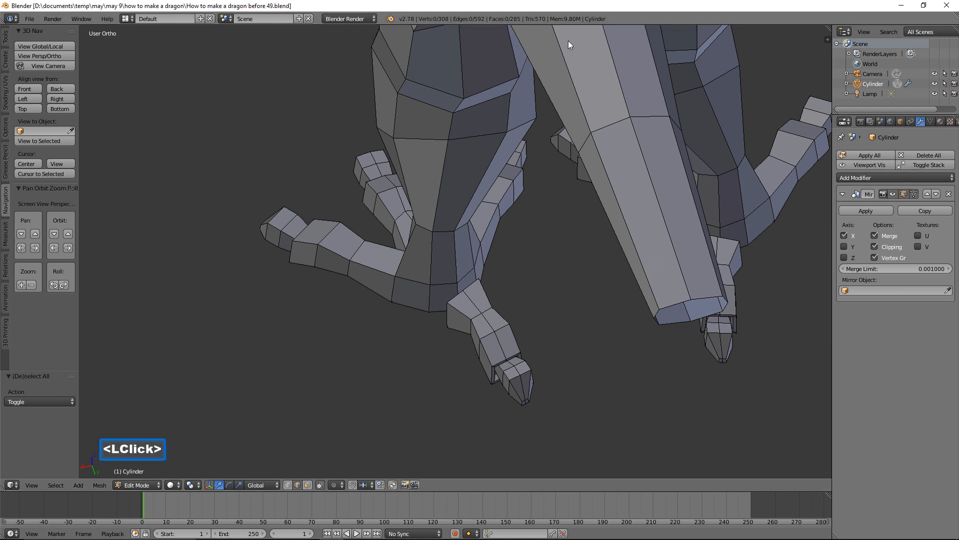
# Switch to face selection and delete the two lower heel faces facing the open end of the back toe
pyautogui.moveTo(336, 339); pyautogui.dragTo(362, 378, button='middle')
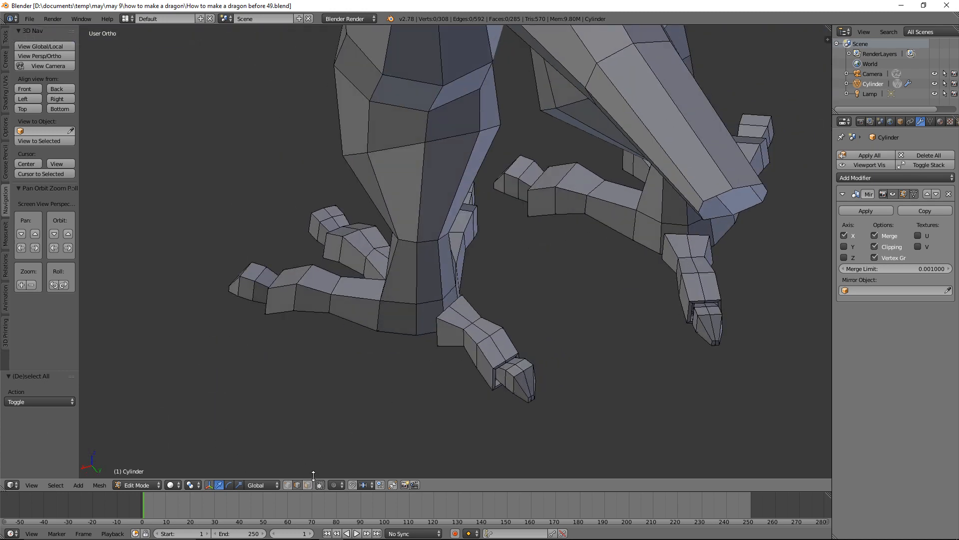
pyautogui.moveTo(443, 317); pyautogui.dragTo(487, 319, button='middle')
pyautogui.moveTo(423, 365); pyautogui.dragTo(424, 387, button='middle')
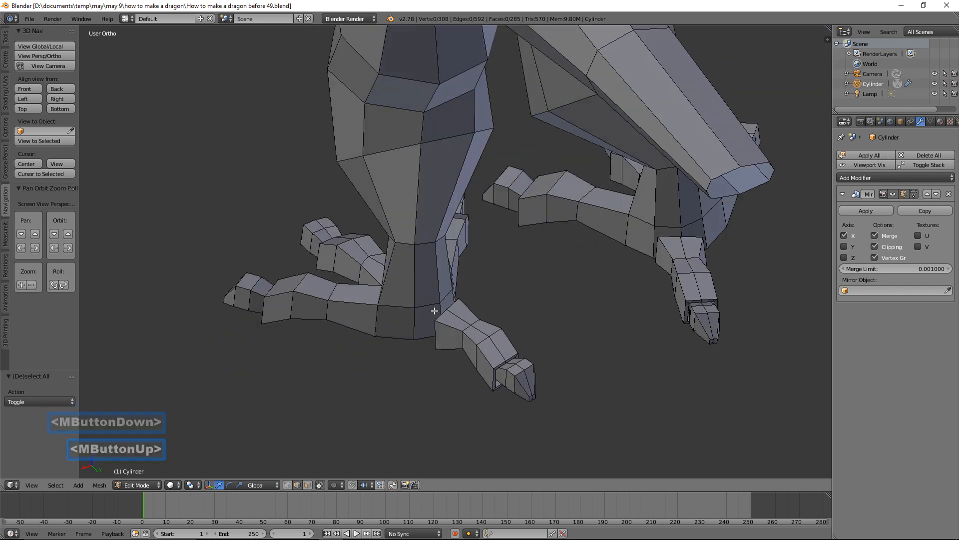
pyautogui.click(428, 316)
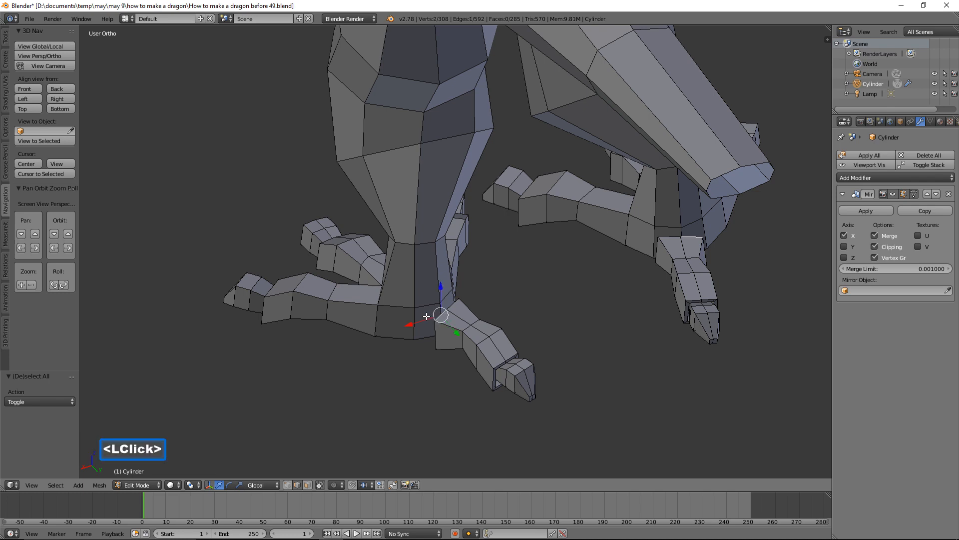
pyautogui.click(307, 485)
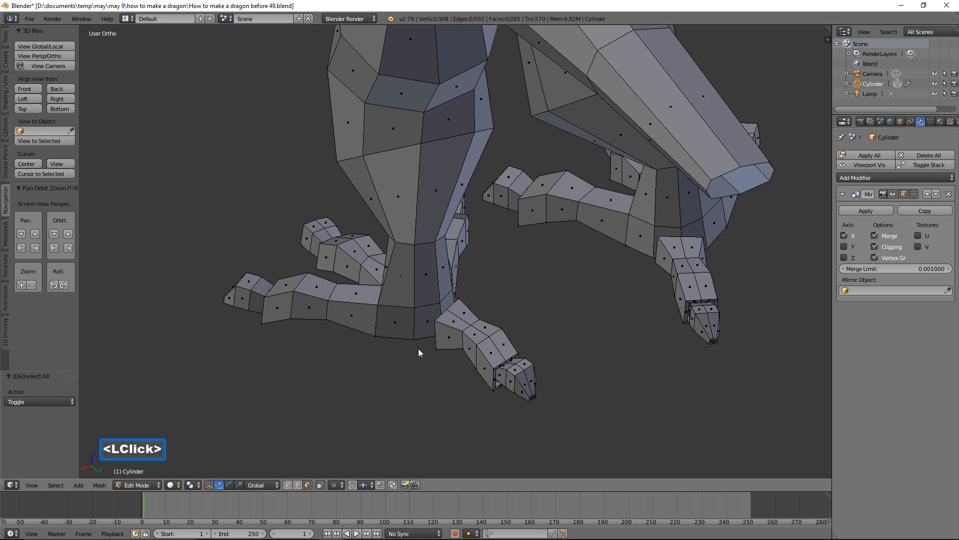
pyautogui.click(426, 313)
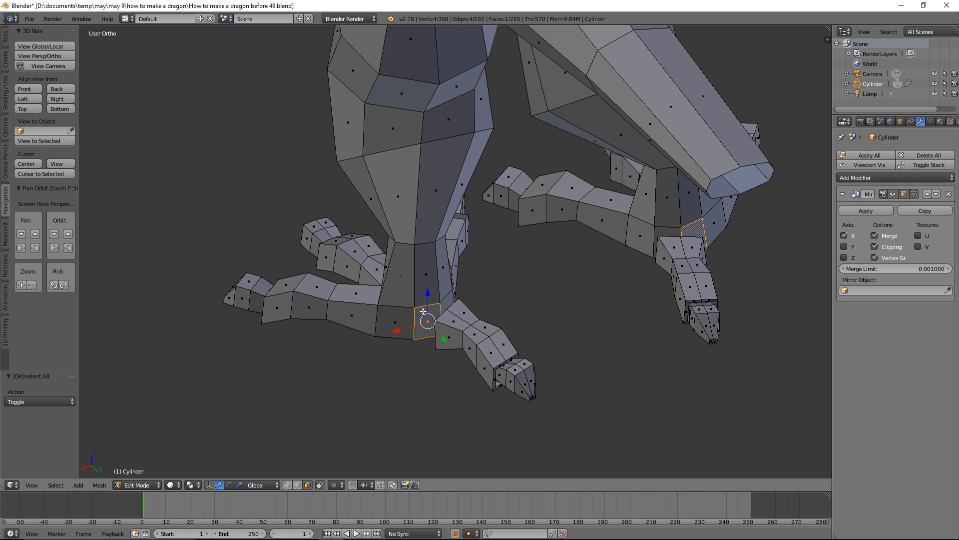
pyautogui.keyDown('shift'); pyautogui.click(448, 301); pyautogui.keyUp('shift')
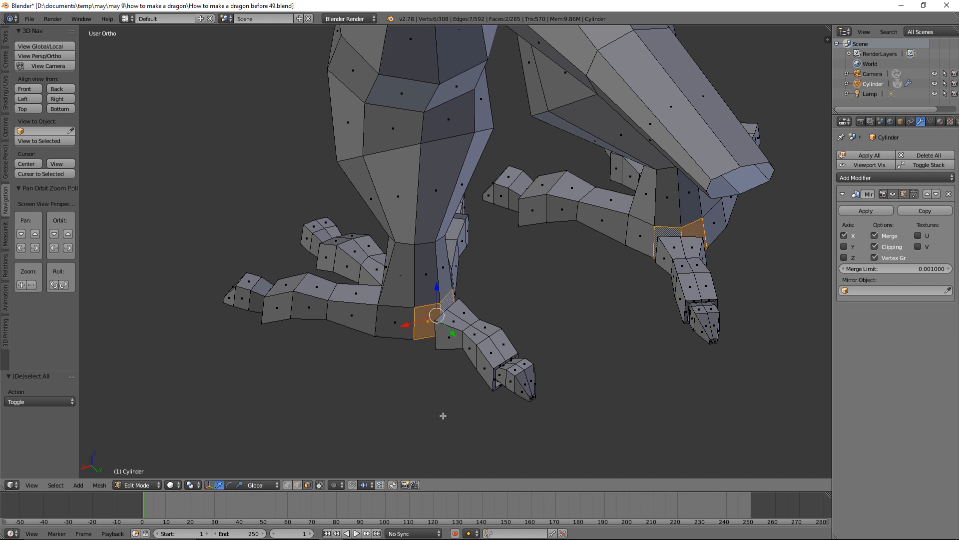
pyautogui.press('x')
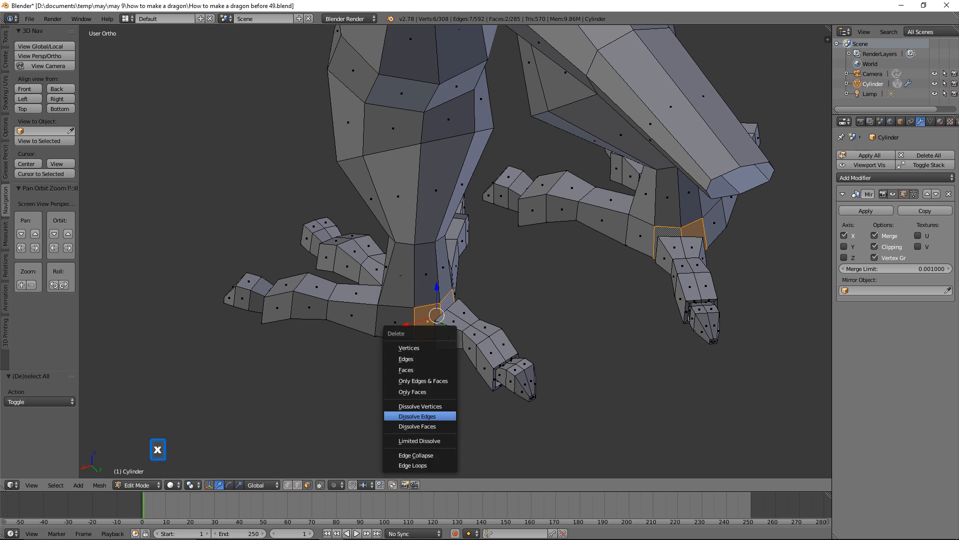
pyautogui.click(437, 370)
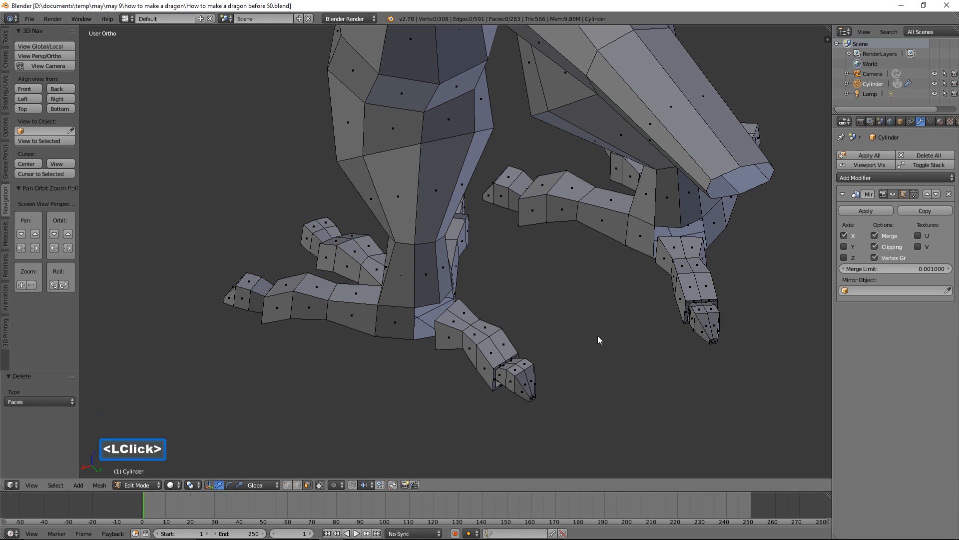
# Select the heel opening's and back toe's border edge loops, join them with Bridge Edge Loops, and deselect all
pyautogui.click(298, 484)
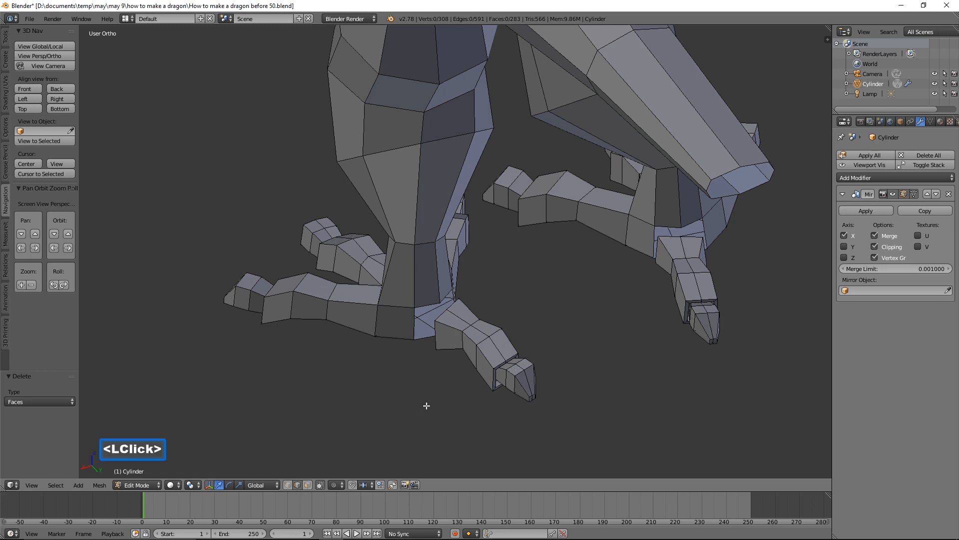
pyautogui.keyDown('alt'); pyautogui.click(436, 333); pyautogui.keyUp('alt')
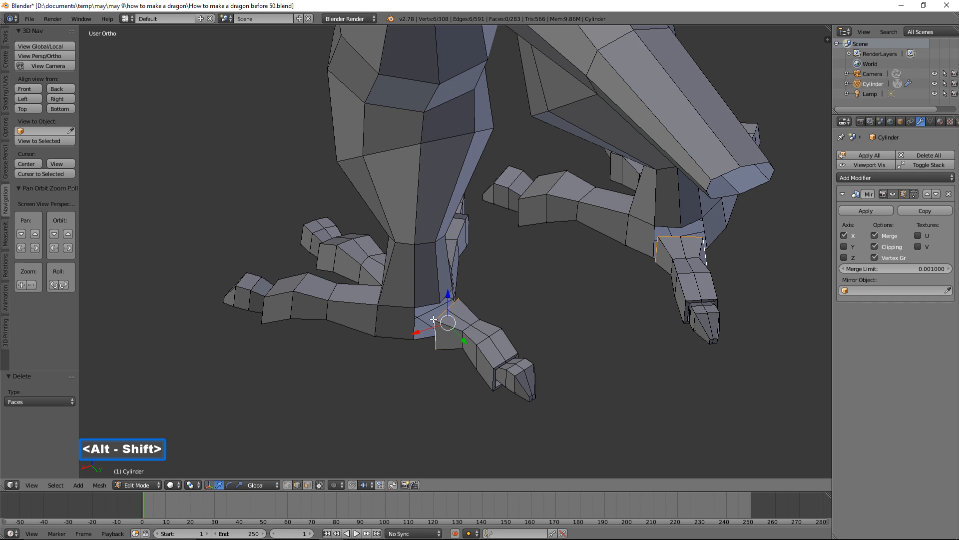
pyautogui.keyDown('alt'); pyautogui.keyDown('shift'); pyautogui.click(414, 317); pyautogui.keyUp('shift'); pyautogui.keyUp('alt')
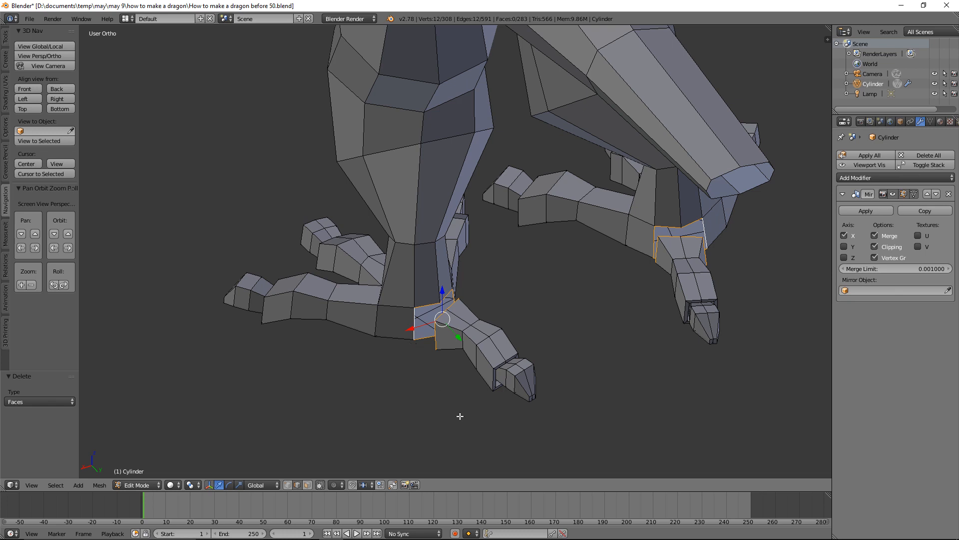
pyautogui.press('ctrl')
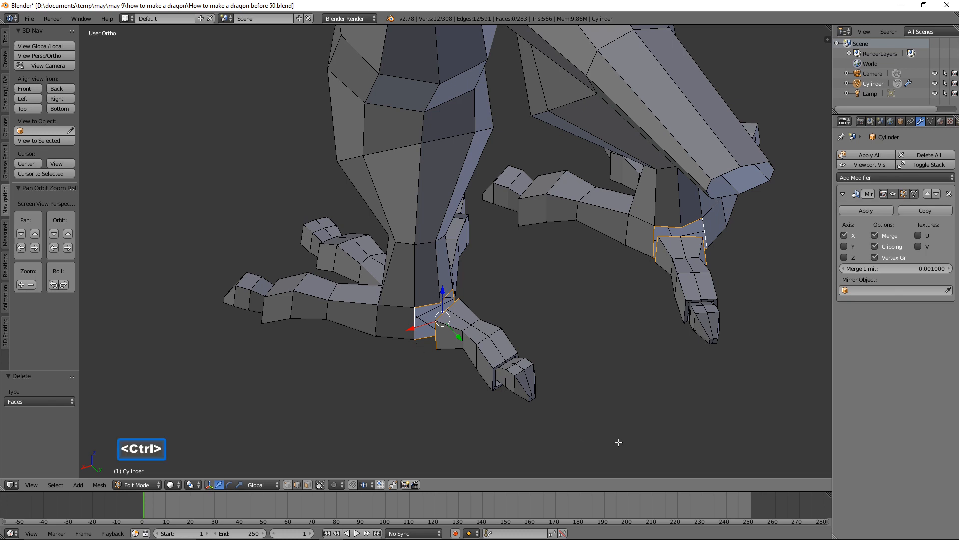
pyautogui.hotkey('ctrl', 'e')
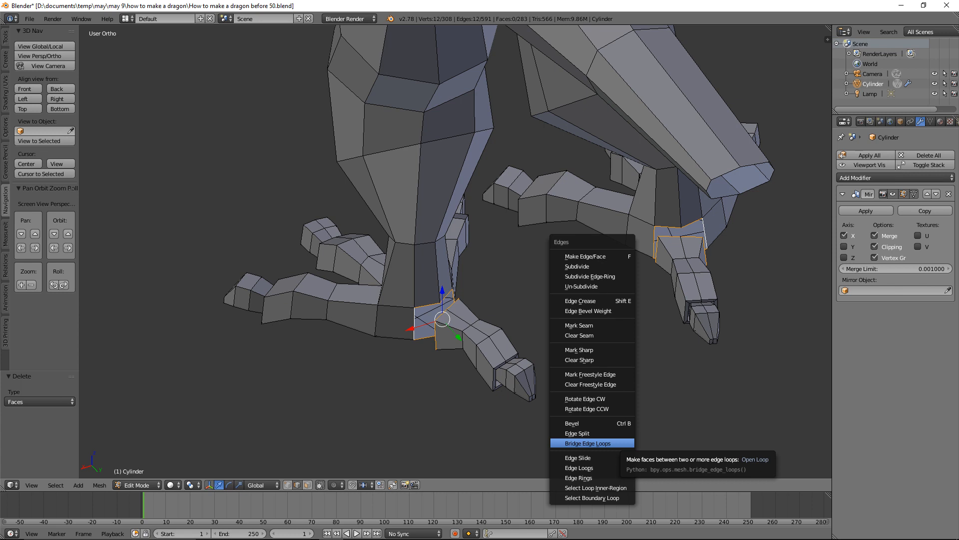
pyautogui.click(599, 444)
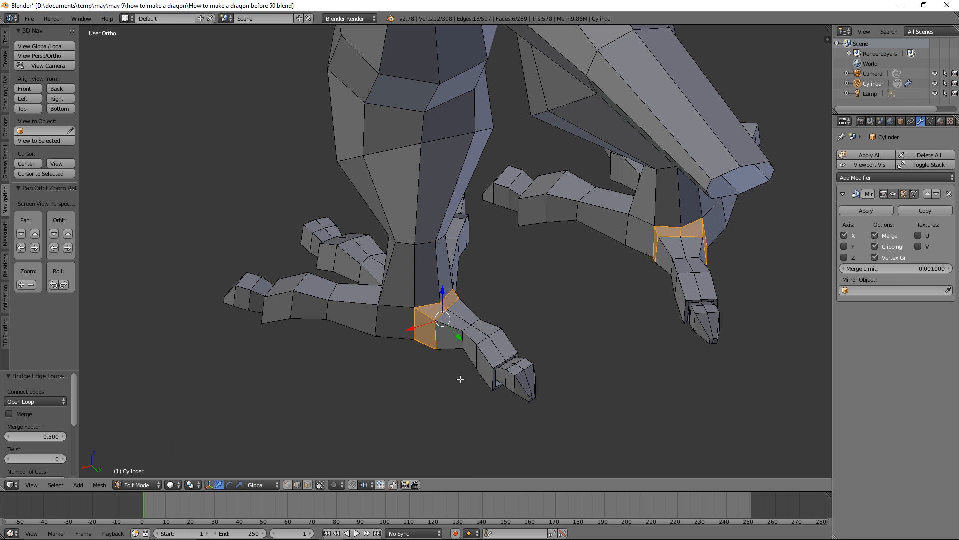
pyautogui.press('a')
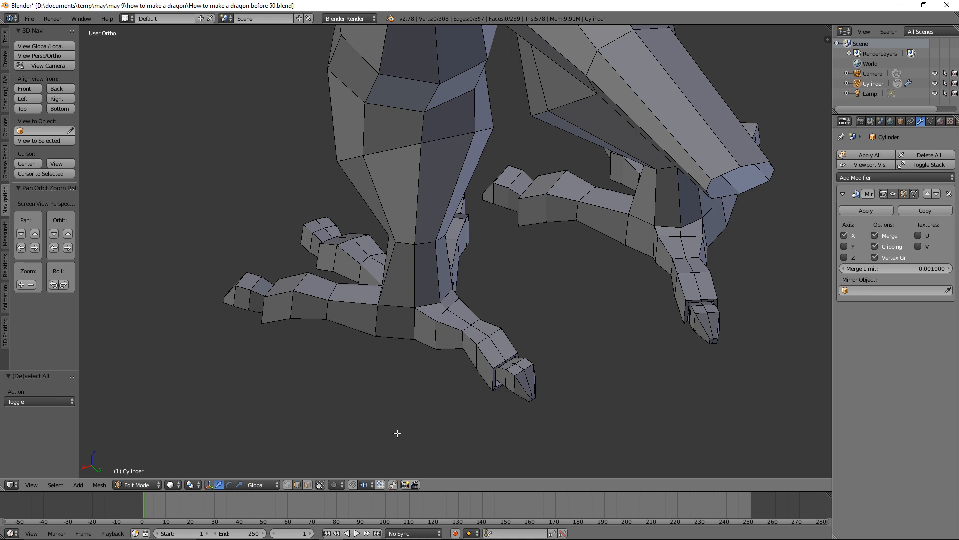
# Select the edge loop around the base of the back toe near the heel and remove it with Dissolve Edges
pyautogui.keyDown('alt'); pyautogui.click(438, 333); pyautogui.keyUp('alt')
pyautogui.press('x')
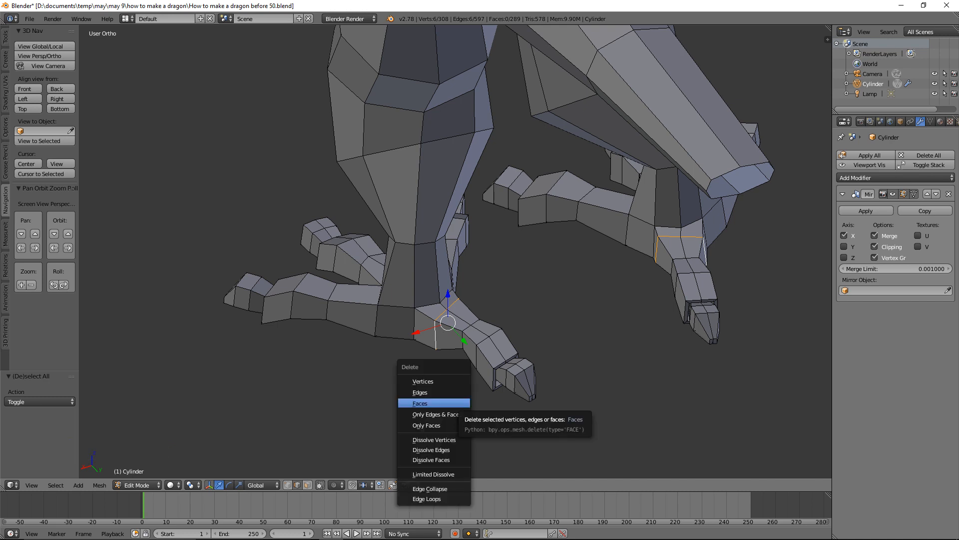
pyautogui.click(458, 446)
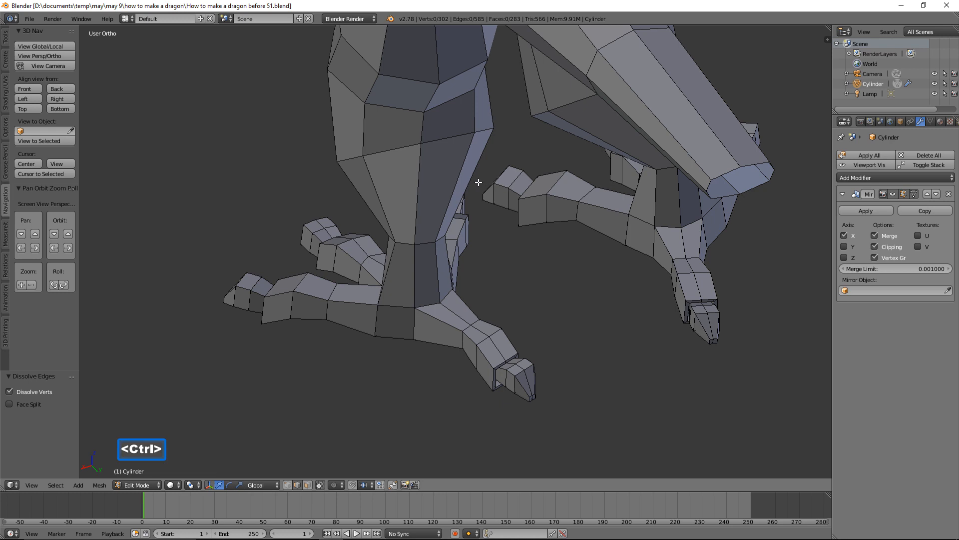
# Scale the edge loop at the rear leg's lower bend to about 0.82 and raise it 0.335 along Z
pyautogui.keyDown('ctrl'); pyautogui.moveTo(479, 183); pyautogui.dragTo(496, 268, button='middle'); pyautogui.keyUp('ctrl')
pyautogui.keyDown('shift'); pyautogui.moveTo(453, 225); pyautogui.dragTo(591, 284, button='middle'); pyautogui.keyUp('shift')
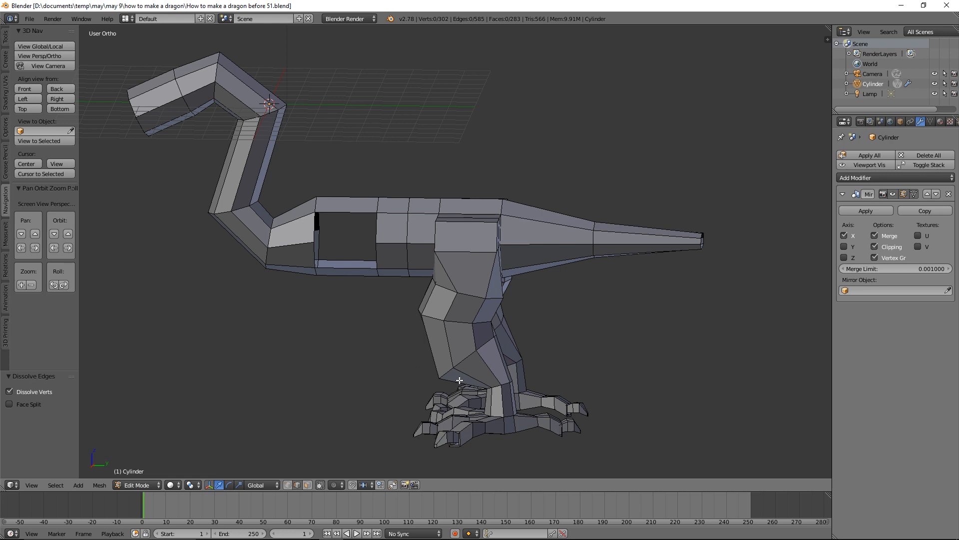
pyautogui.keyDown('alt'); pyautogui.click(462, 355); pyautogui.keyUp('alt')
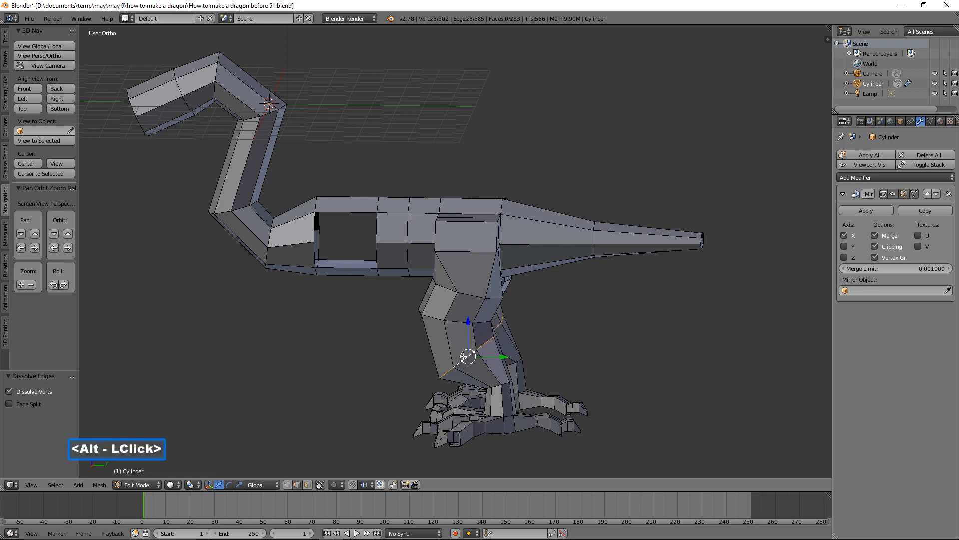
pyautogui.press('s')
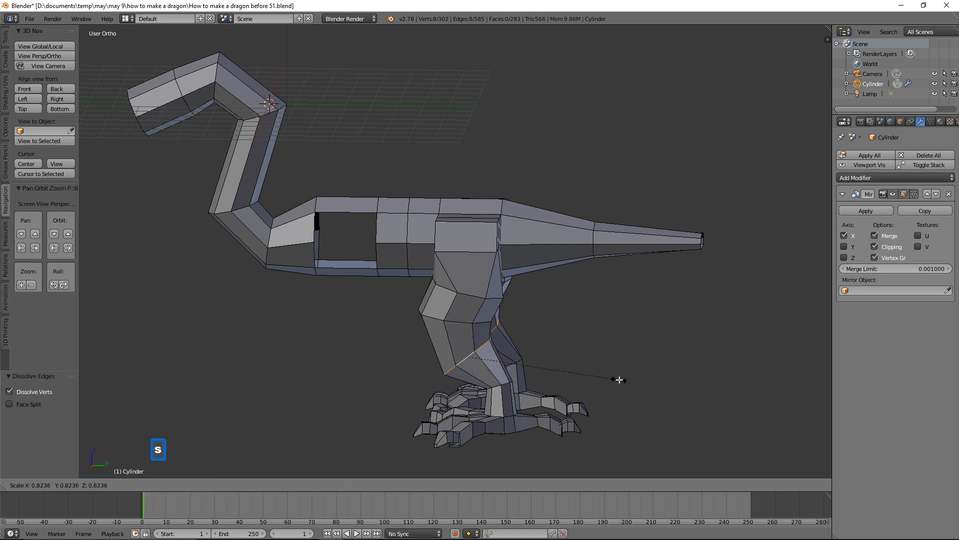
pyautogui.click(613, 378)
pyautogui.moveTo(461, 320); pyautogui.dragTo(462, 312)
# Rotate the lower-bend edge loop of the rear leg by -21.206° around the X axis
pyautogui.press('r')
pyautogui.press('x')
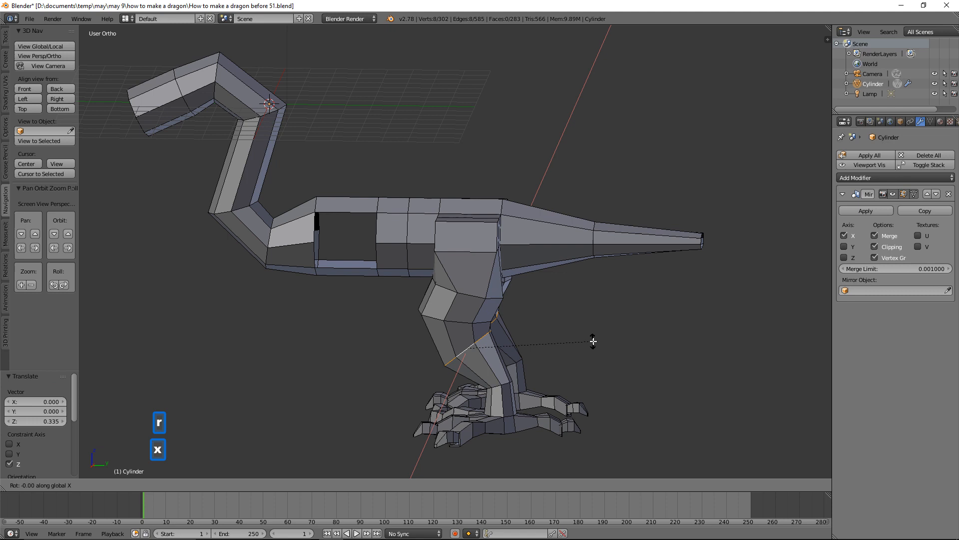
pyautogui.click(575, 380)
pyautogui.moveTo(493, 344); pyautogui.dragTo(492, 343)
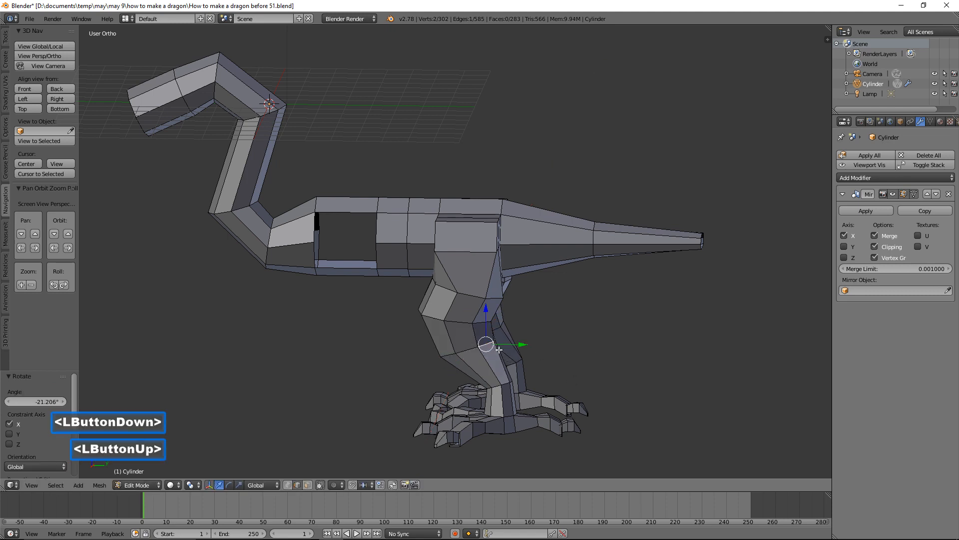
# Reselect the lower-bend loop, fine-tune its height and forward position, finishing with a -0.176 shift along Y, and deselect it
pyautogui.keyDown('alt'); pyautogui.click(468, 349); pyautogui.keyUp('alt')
pyautogui.moveTo(468, 320); pyautogui.dragTo(468, 314)
pyautogui.moveTo(508, 345); pyautogui.dragTo(459, 317)
pyautogui.moveTo(459, 316)
pyautogui.mouseDown(button='middle')
pyautogui.moveTo(456, 301)
pyautogui.moveTo(460, 322)
pyautogui.mouseUp(button='middle')
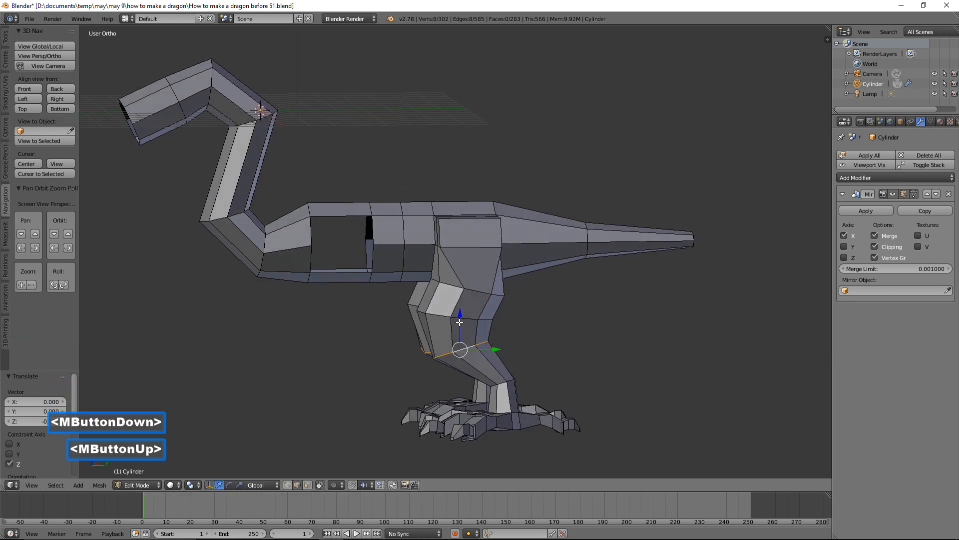
pyautogui.moveTo(459, 318); pyautogui.dragTo(458, 311)
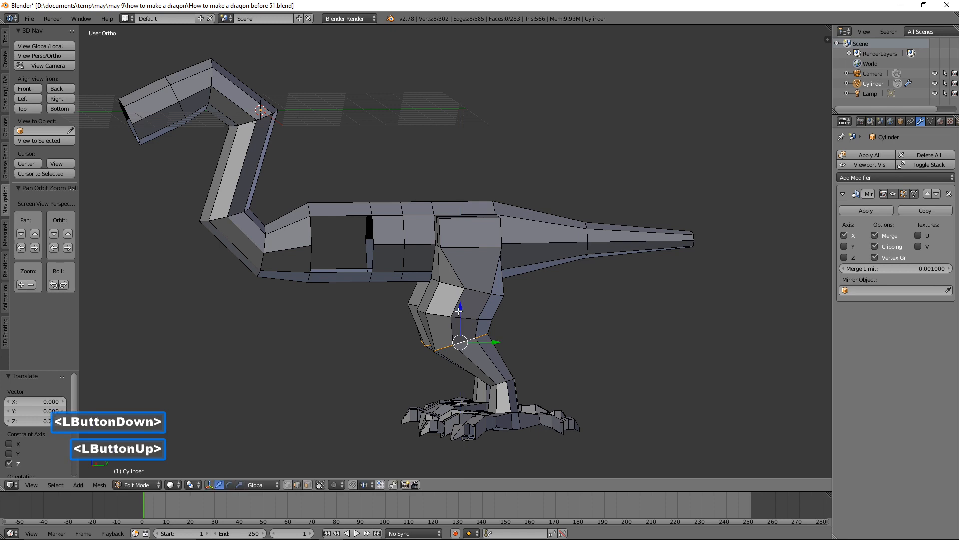
pyautogui.moveTo(496, 341); pyautogui.dragTo(492, 342)
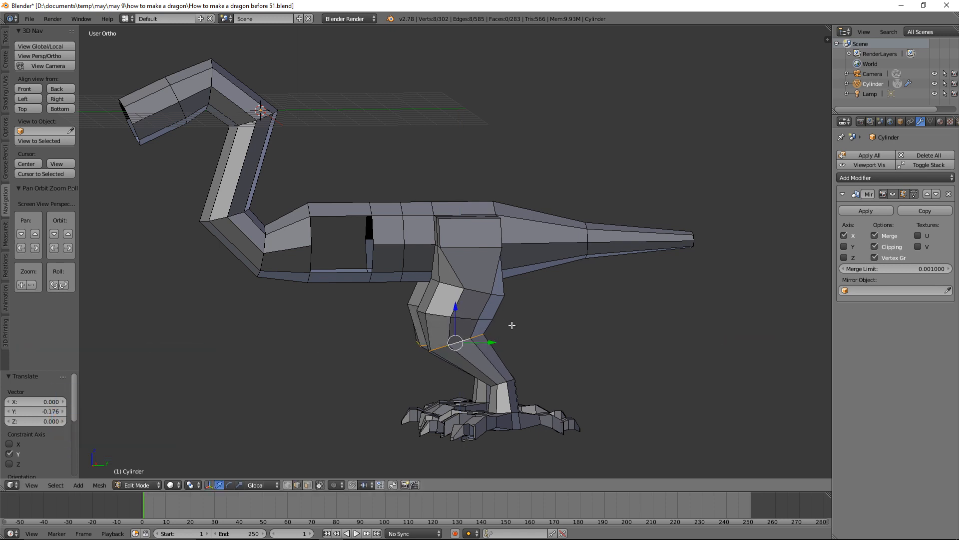
pyautogui.press('a')
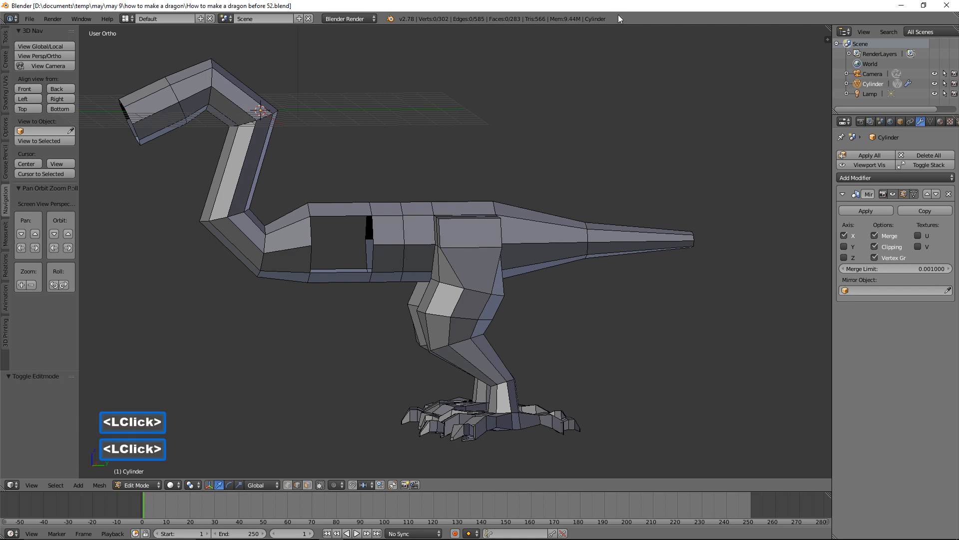
# Save the file as "How to make a dragon before 53.blend" and extrude the shoulder opening's front and rear vertical edges 1.977 along X
pyautogui.moveTo(664, 304); pyautogui.dragTo(623, 327, button='middle')
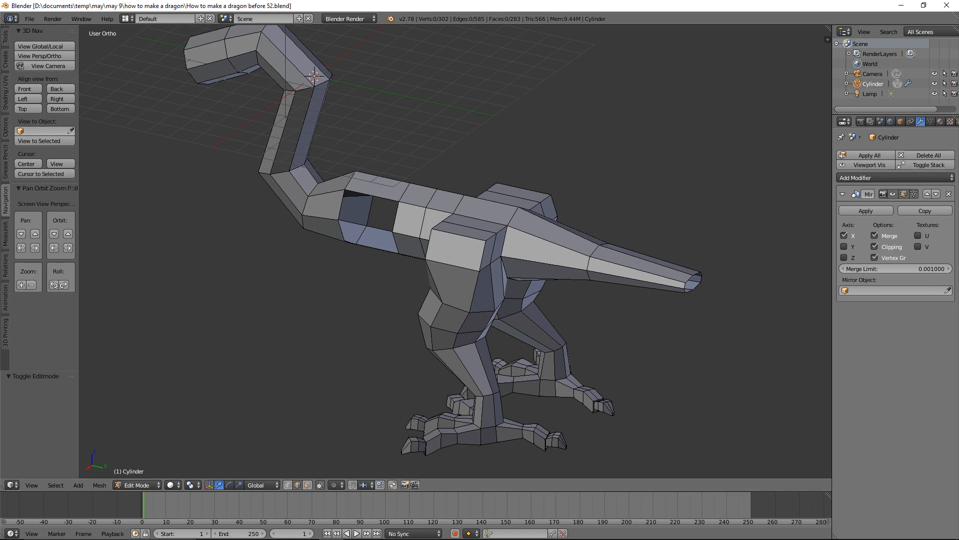
pyautogui.click(679, 46)
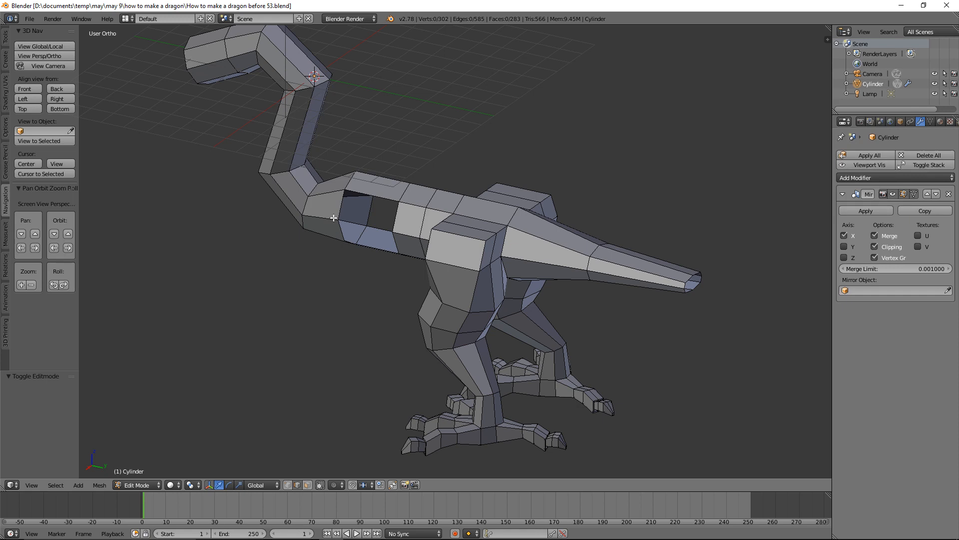
pyautogui.click(341, 202)
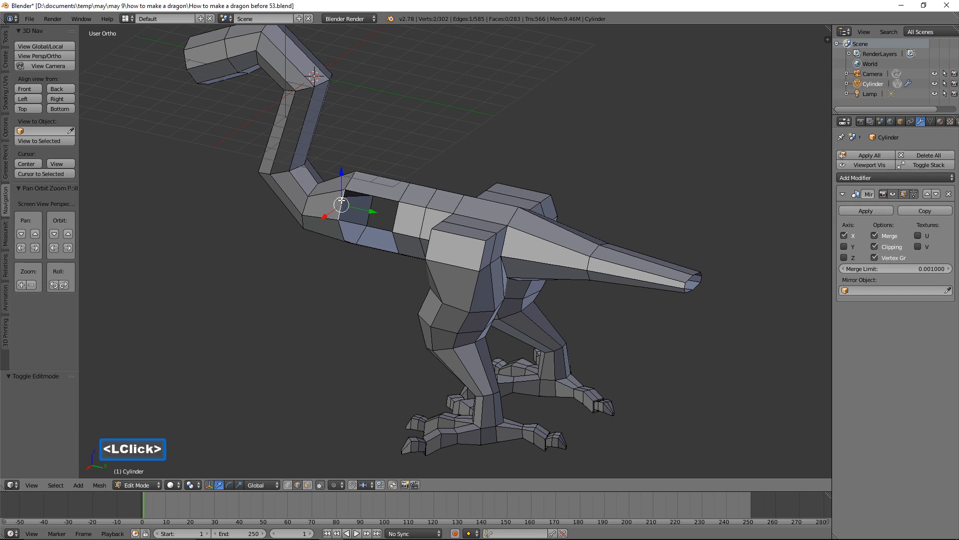
pyautogui.keyDown('shift'); pyautogui.click(396, 212); pyautogui.keyUp('shift')
pyautogui.moveTo(562, 218); pyautogui.dragTo(521, 230, button='middle')
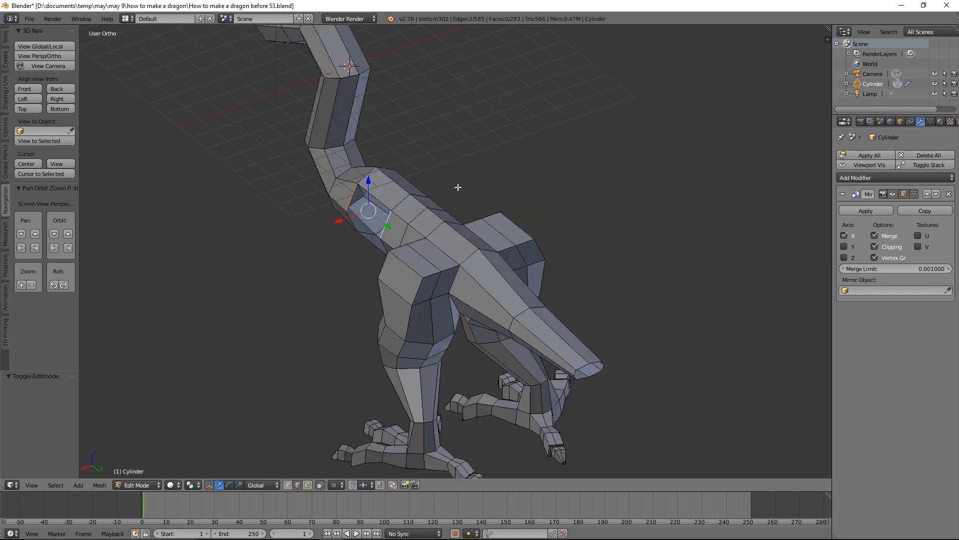
pyautogui.press('e')
pyautogui.press('x')
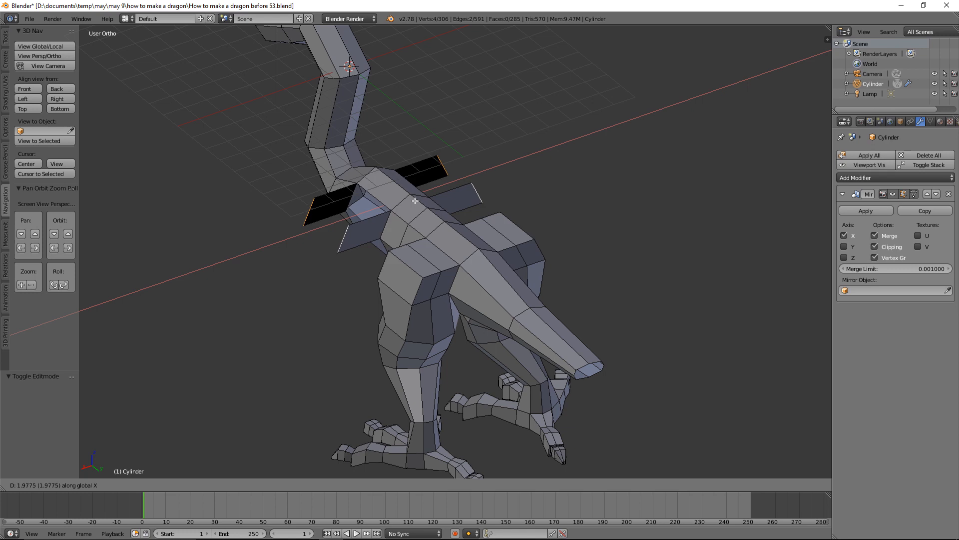
pyautogui.click(414, 200)
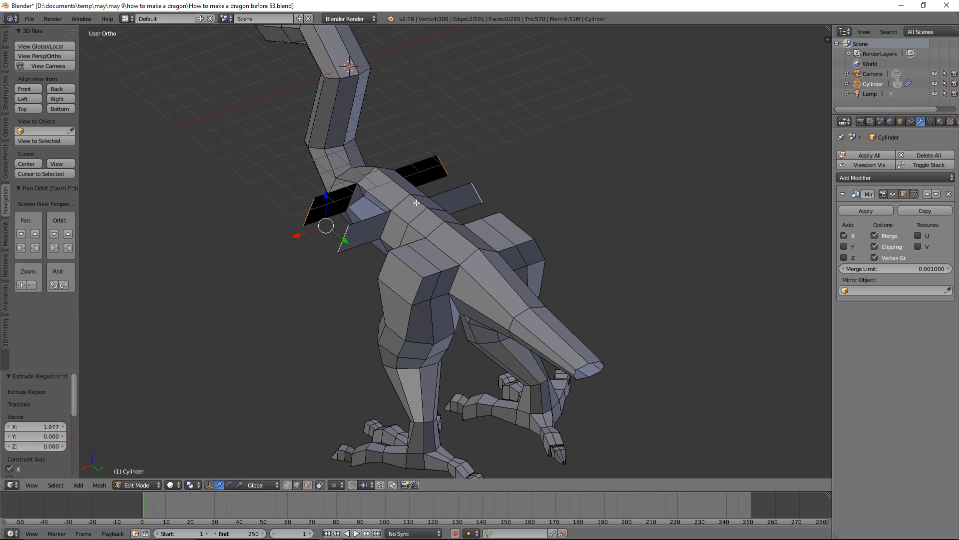
# Align the extruded shoulder edges in one plane by scaling them to 0 along X
pyautogui.press('s')
pyautogui.press('x')
pyautogui.press('0')
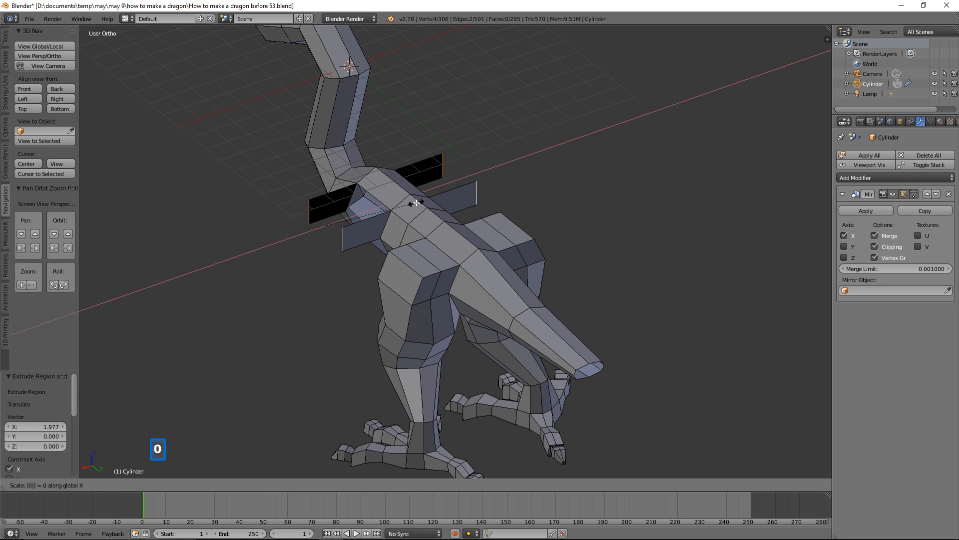
pyautogui.click(416, 203)
# Fill the outer side between the two extruded shoulder edges and the open top of the shoulder block with faces
pyautogui.moveTo(377, 282); pyautogui.dragTo(414, 268, button='middle')
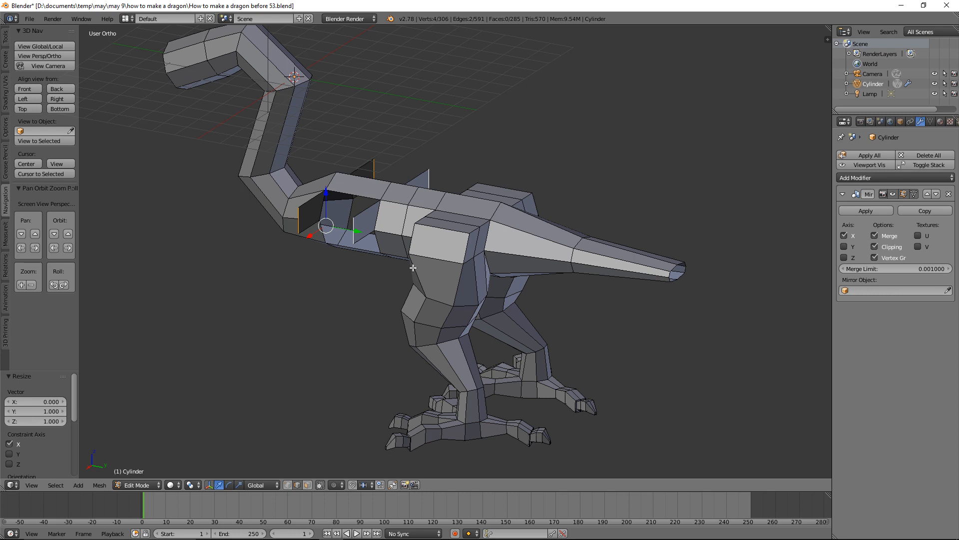
pyautogui.press('f')
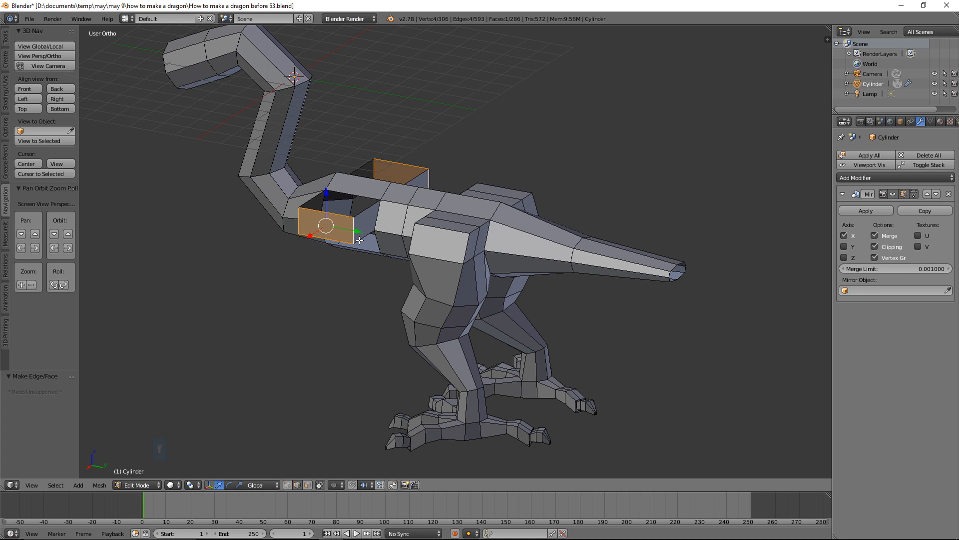
pyautogui.press('a')
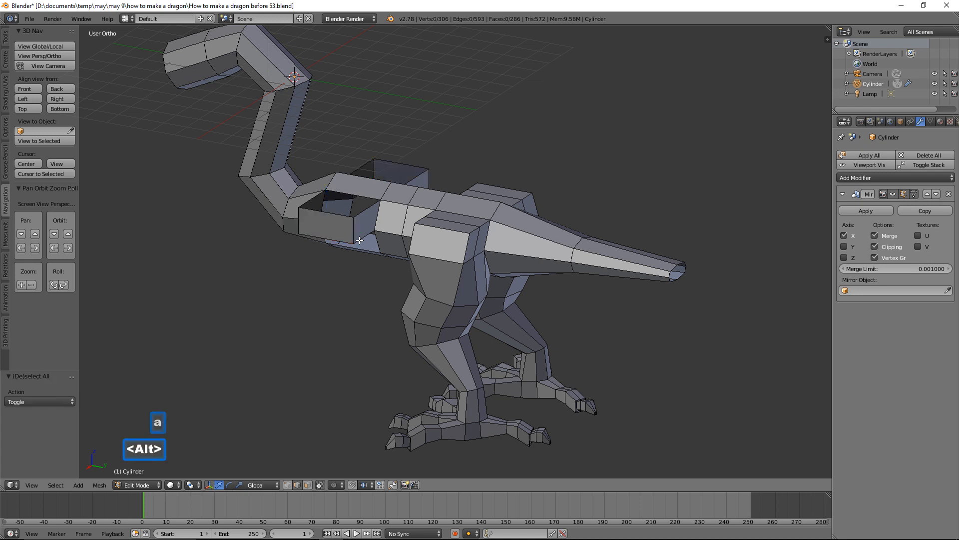
pyautogui.keyDown('alt'); pyautogui.click(366, 209); pyautogui.keyUp('alt')
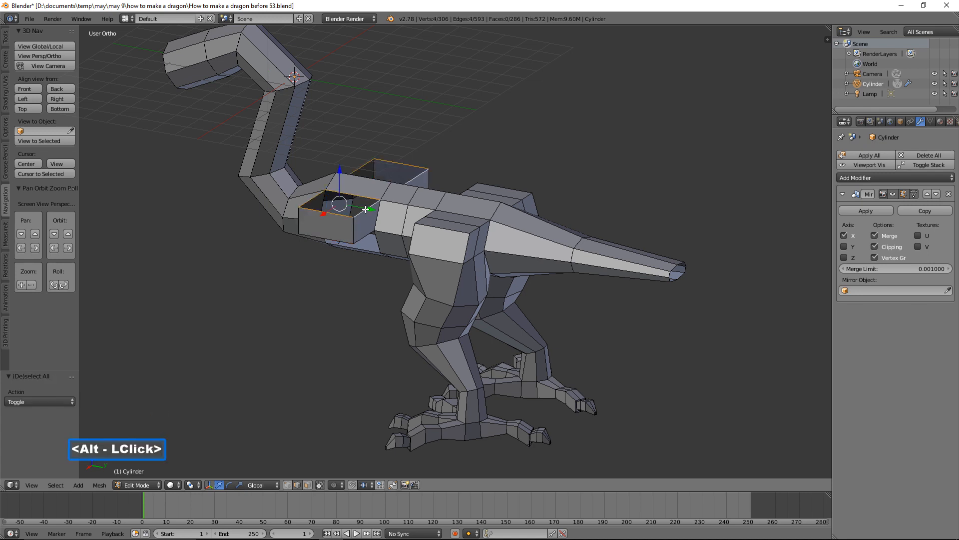
pyautogui.press('f')
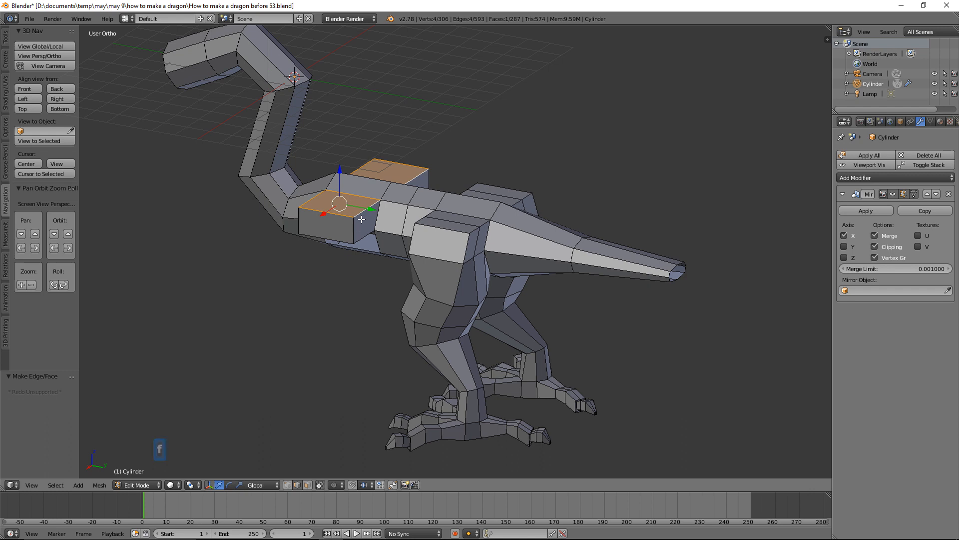
# Add a single centred loop cut across the front shoulder block and clear the selection
pyautogui.press('a')
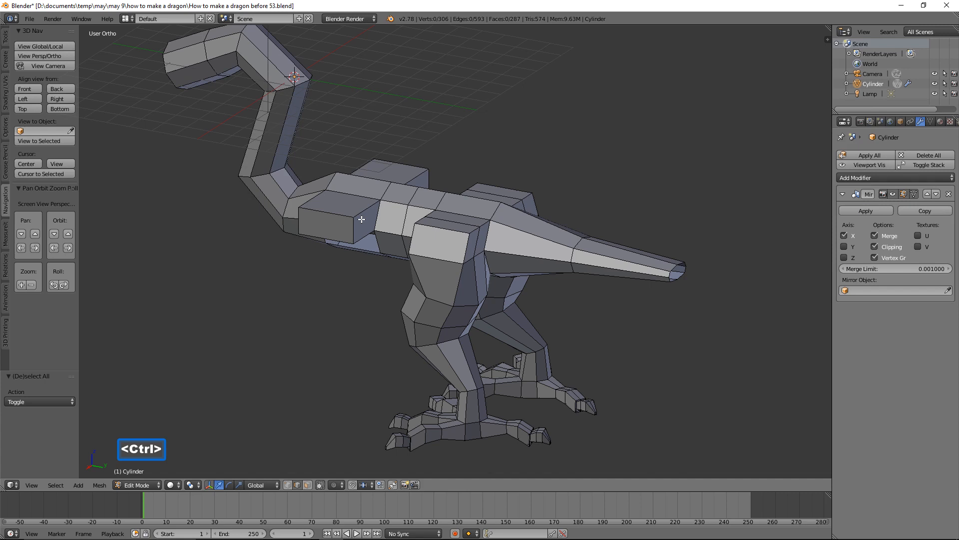
pyautogui.hotkey('ctrl', 'r')
pyautogui.click(362, 219)
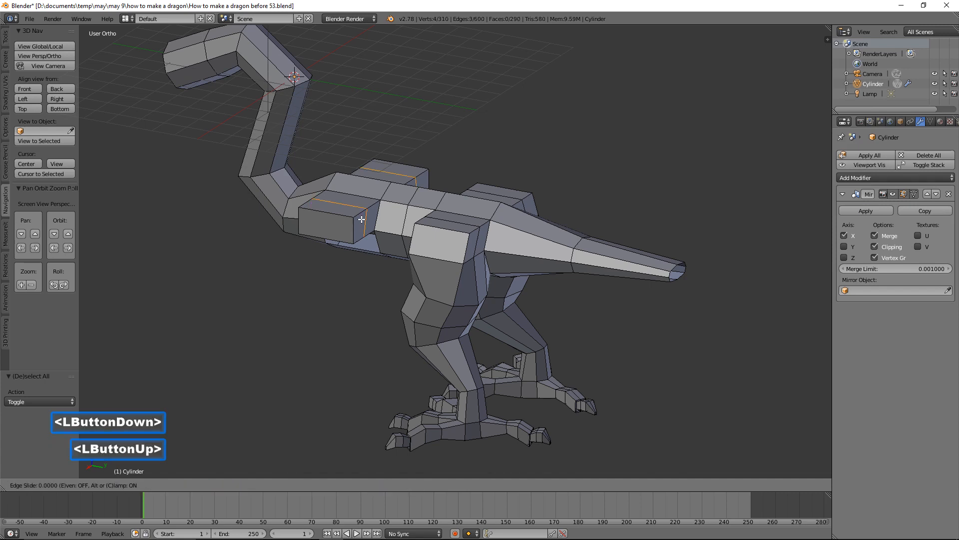
pyautogui.click(362, 219)
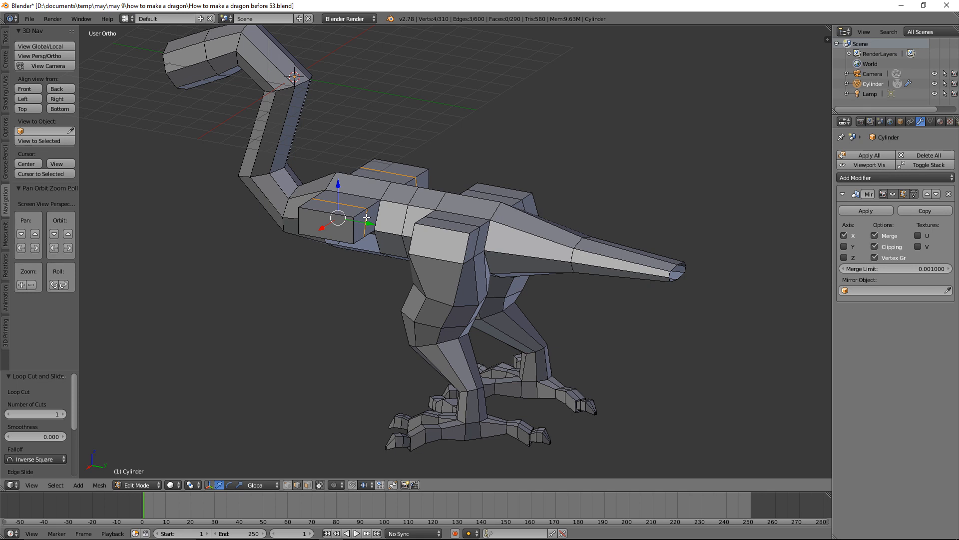
pyautogui.press('a')
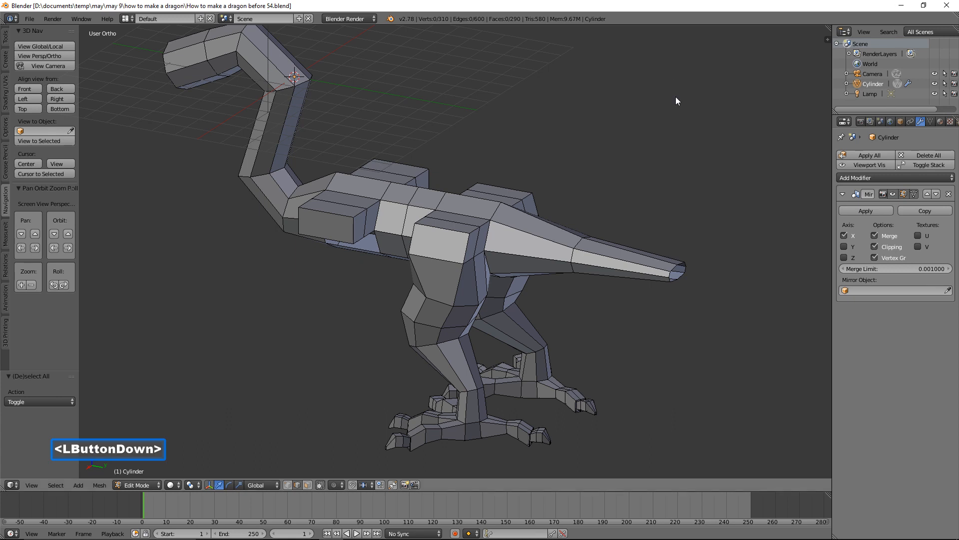
# Turn off the Mirror modifier's viewport display so only one half of the dragon shows
pyautogui.moveTo(586, 335); pyautogui.dragTo(570, 319, button='middle')
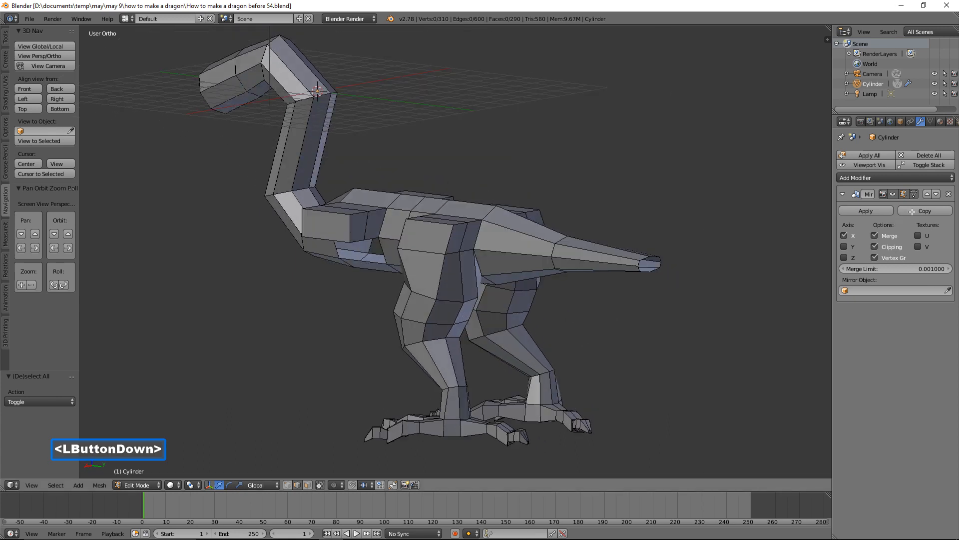
pyautogui.click(892, 194)
pyautogui.moveTo(618, 291); pyautogui.dragTo(698, 315, button='middle')
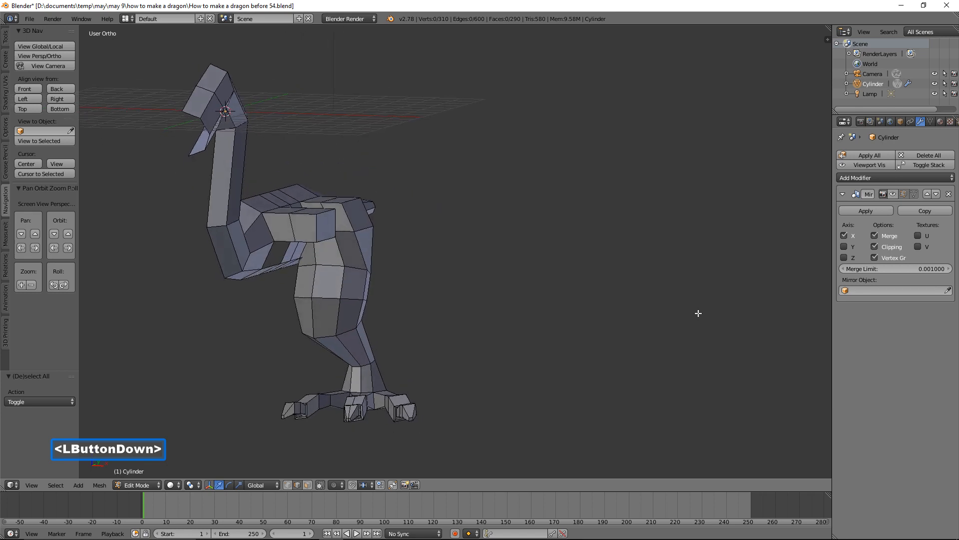
# In wireframe, select all faces of the rear leg and foot below the hip, and save the file as How to make a dragon before 55.blend
pyautogui.press('z')
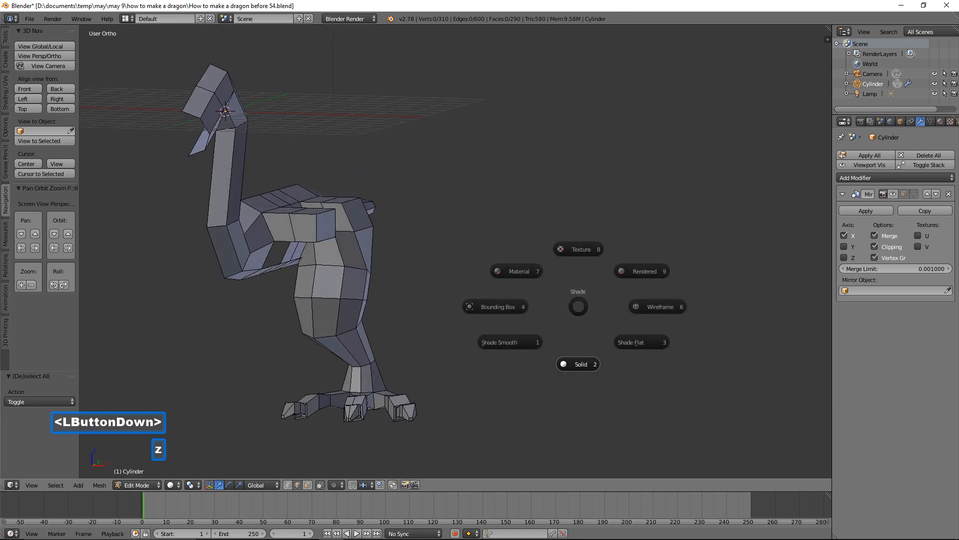
pyautogui.click(645, 309)
pyautogui.click(307, 485)
pyautogui.press('ctrl')
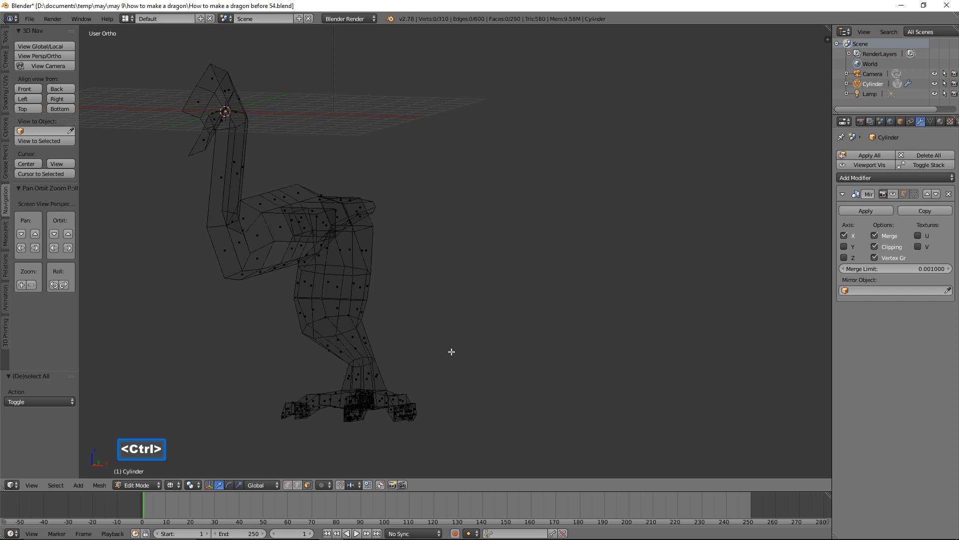
pyautogui.moveTo(447, 342)
pyautogui.keyDown('ctrl'); pyautogui.mouseDown()
pyautogui.moveTo(441, 292)
pyautogui.moveTo(411, 270)
pyautogui.moveTo(313, 261)
pyautogui.moveTo(254, 321)
pyautogui.moveTo(244, 386)
pyautogui.moveTo(250, 428)
pyautogui.moveTo(291, 462)
pyautogui.moveTo(342, 469)
pyautogui.moveTo(460, 452)
pyautogui.mouseUp(); pyautogui.keyUp('ctrl')
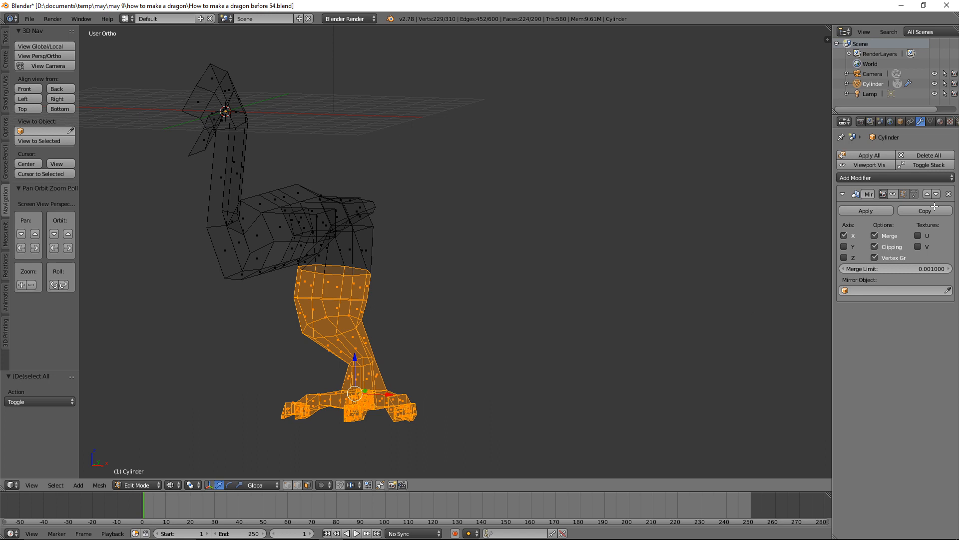
pyautogui.hotkey('ctrl', 'alt', 's')
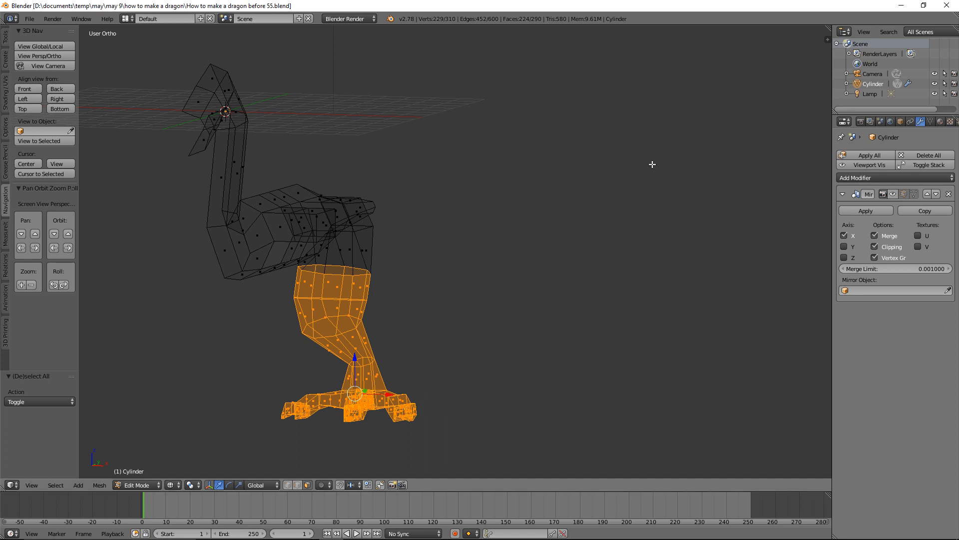
# Return to solid shading, view the dragon from the side and save the file as How to make a dragon before 56.blend
pyautogui.press('z')
pyautogui.click(669, 214)
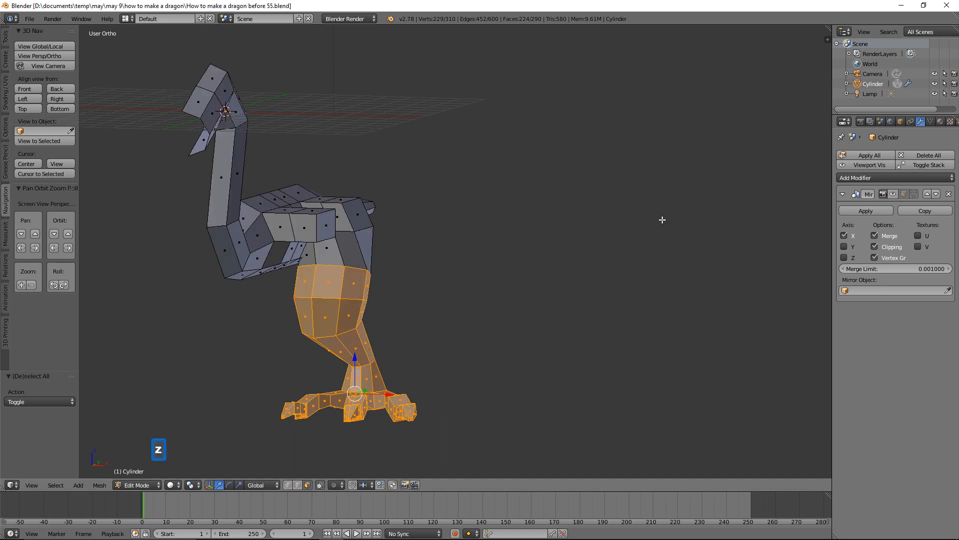
pyautogui.moveTo(606, 224); pyautogui.dragTo(659, 233, button='middle')
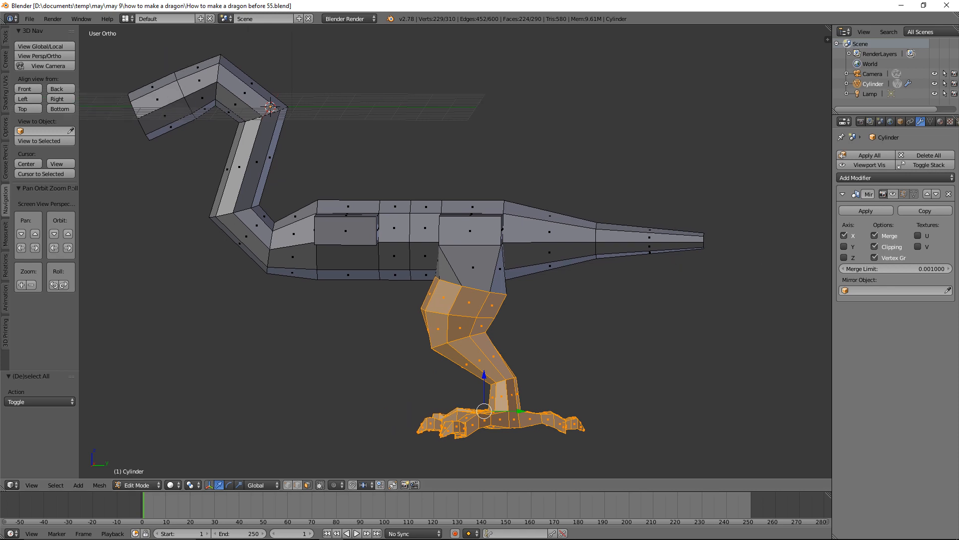
pyautogui.click(660, 10)
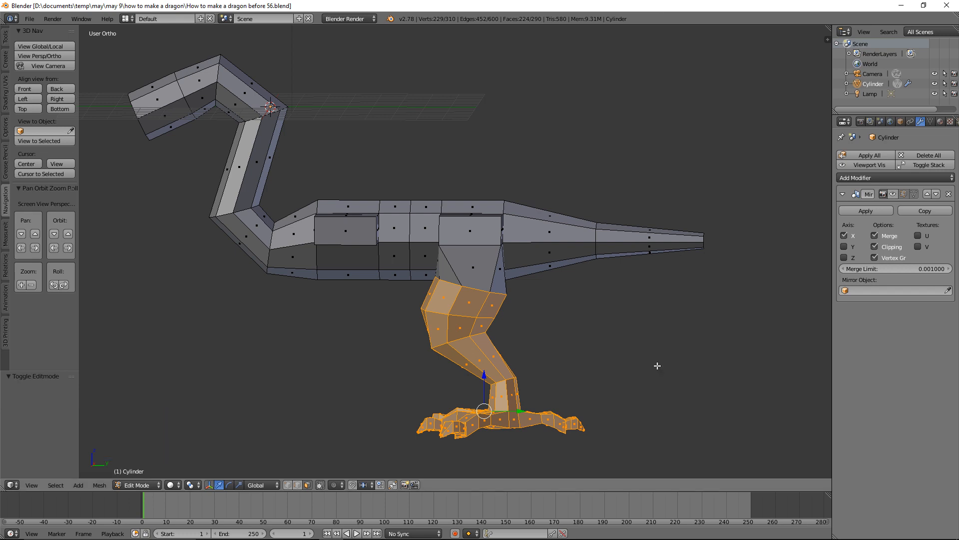
# Duplicate the selected rear leg in place and move the copy forward along Y until it sits beneath the shoulder block
pyautogui.hotkey('shift', 'd')
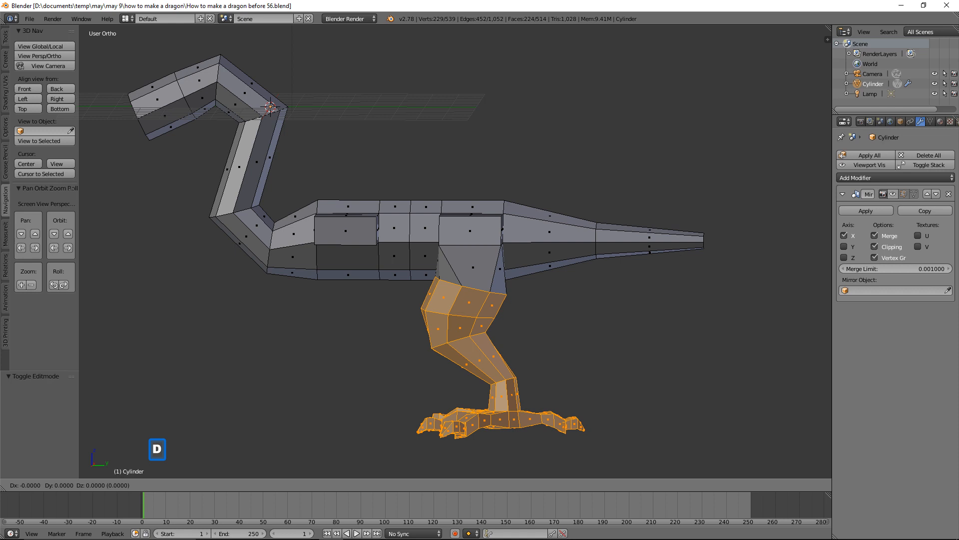
pyautogui.rightClick(655, 365)
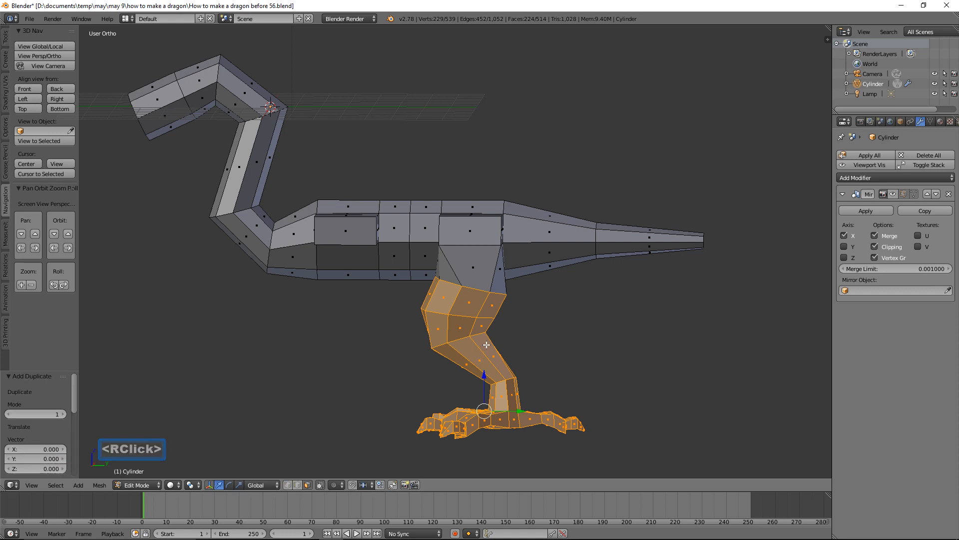
pyautogui.moveTo(521, 412); pyautogui.dragTo(389, 395)
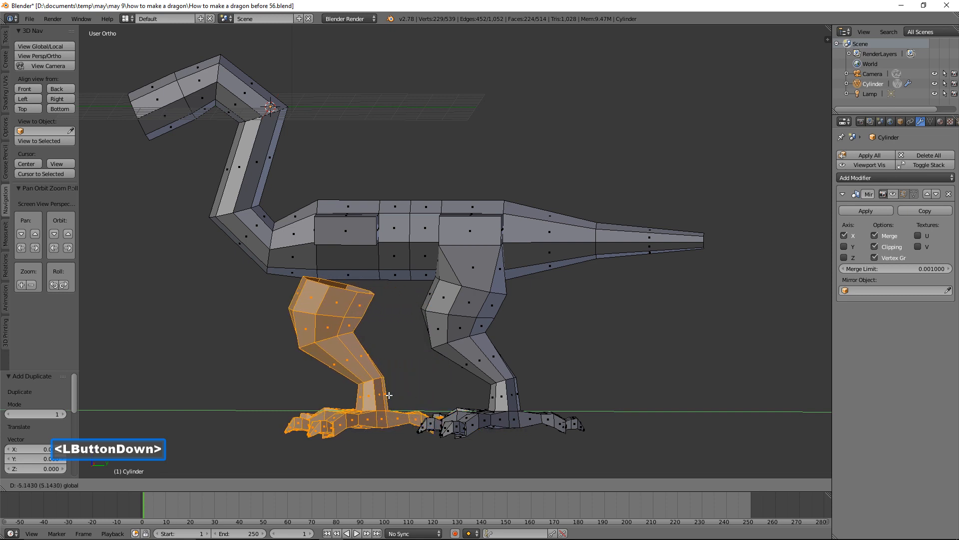
pyautogui.moveTo(390, 396); pyautogui.dragTo(362, 397)
pyautogui.moveTo(362, 397); pyautogui.dragTo(481, 401, button='middle')
pyautogui.moveTo(356, 419); pyautogui.dragTo(364, 394)
pyautogui.moveTo(364, 394); pyautogui.dragTo(367, 417, button='middle')
pyautogui.moveTo(386, 418); pyautogui.dragTo(369, 417)
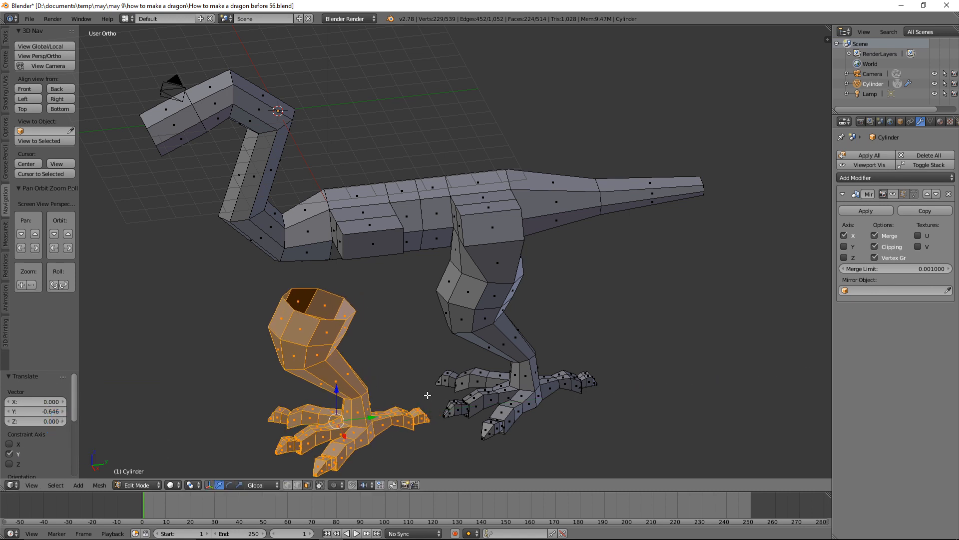
# Deselect everything and save the file as How to make a dragon before 57.blend
pyautogui.keyDown('shift'); pyautogui.moveTo(431, 396); pyautogui.dragTo(426, 378, button='middle'); pyautogui.keyUp('shift')
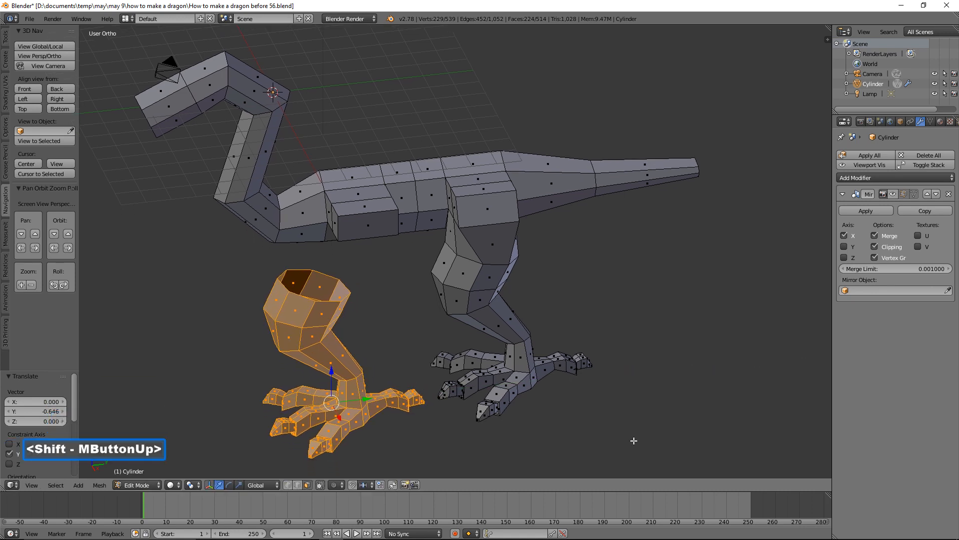
pyautogui.press('a')
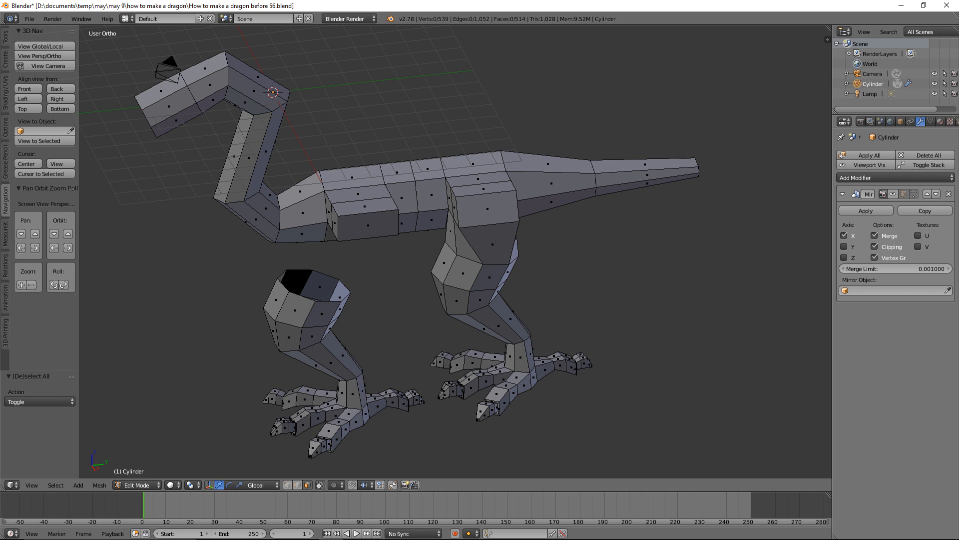
pyautogui.click(682, 60)
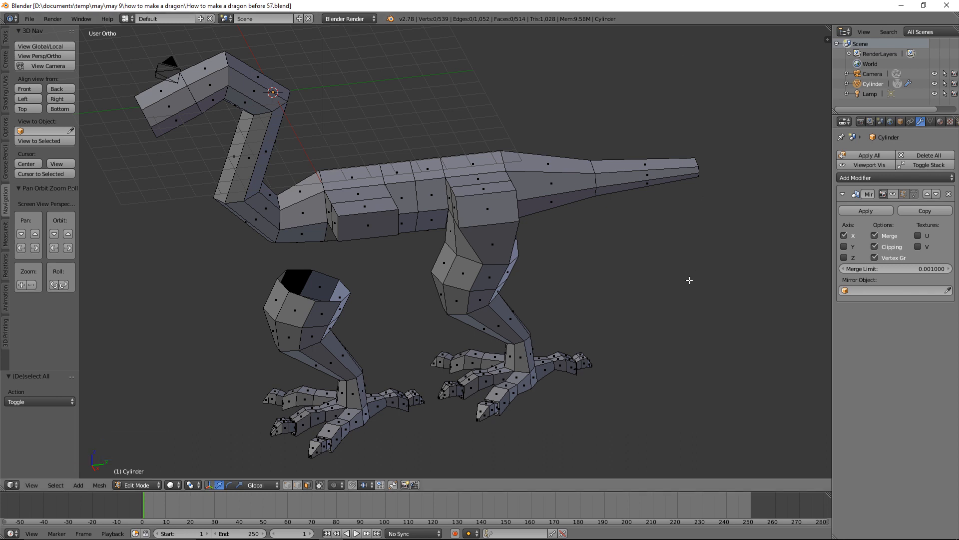
# In the right view, select the whole linked front leg copy and hide it
pyautogui.click(70, 98)
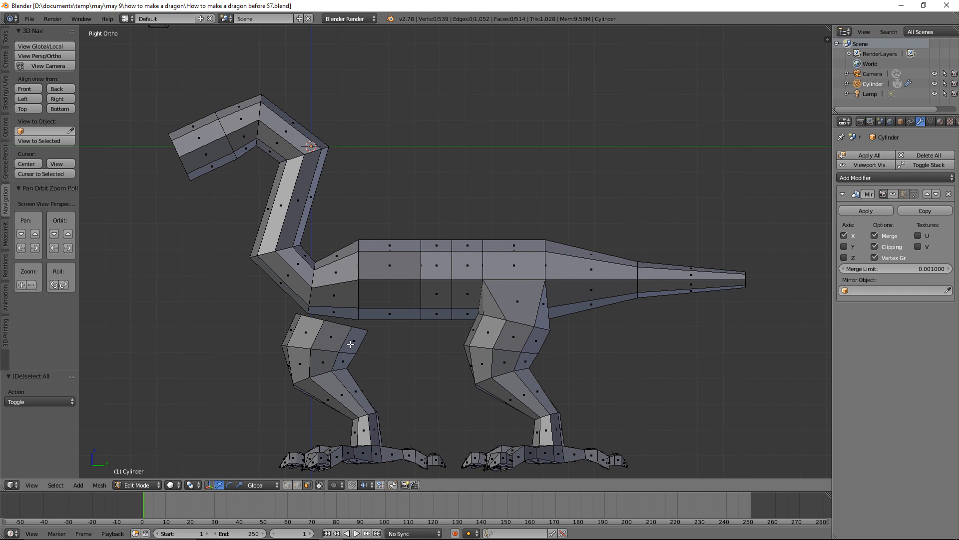
pyautogui.press('l')
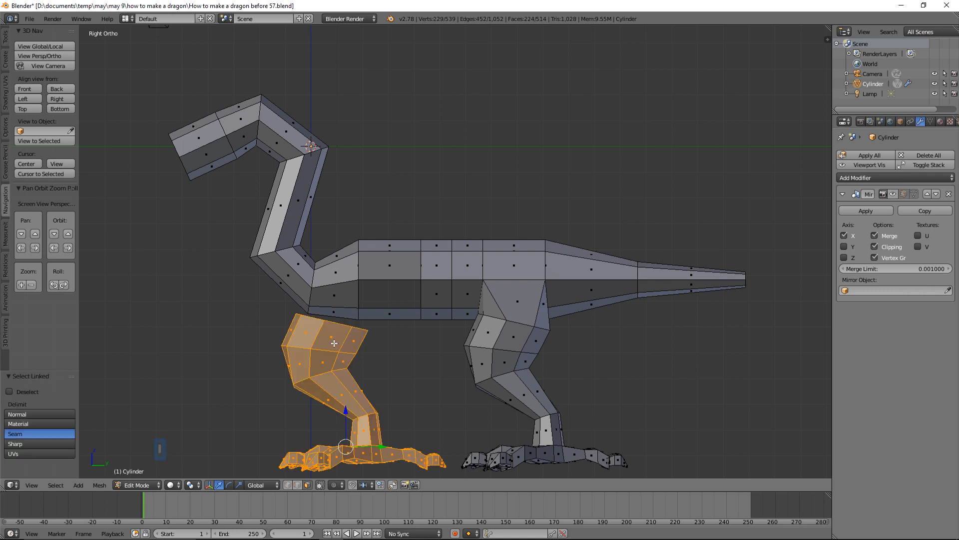
pyautogui.press('h')
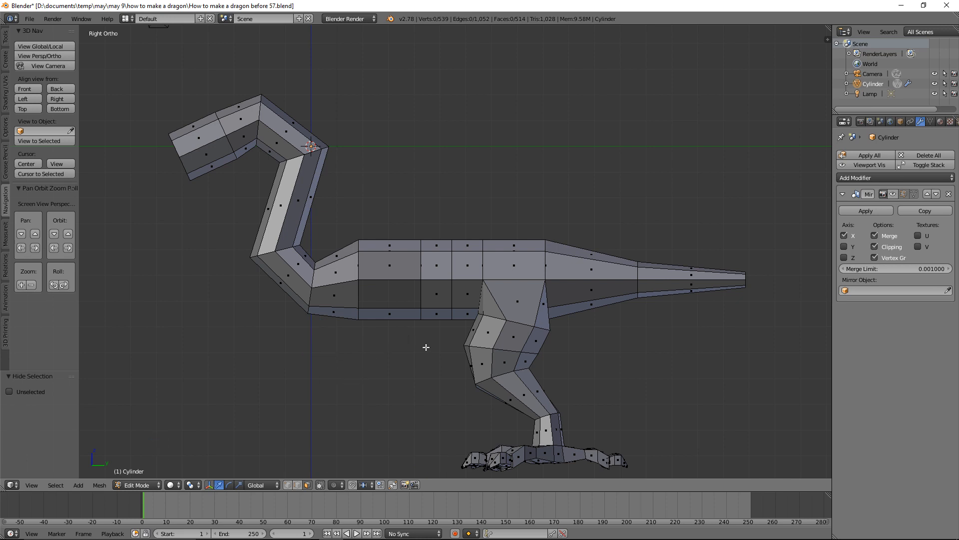
# In wireframe, select the head, neck and front body faces, move them -1.841 along Y to lengthen the torso, and clear the selection
pyautogui.press('z')
pyautogui.click(487, 348)
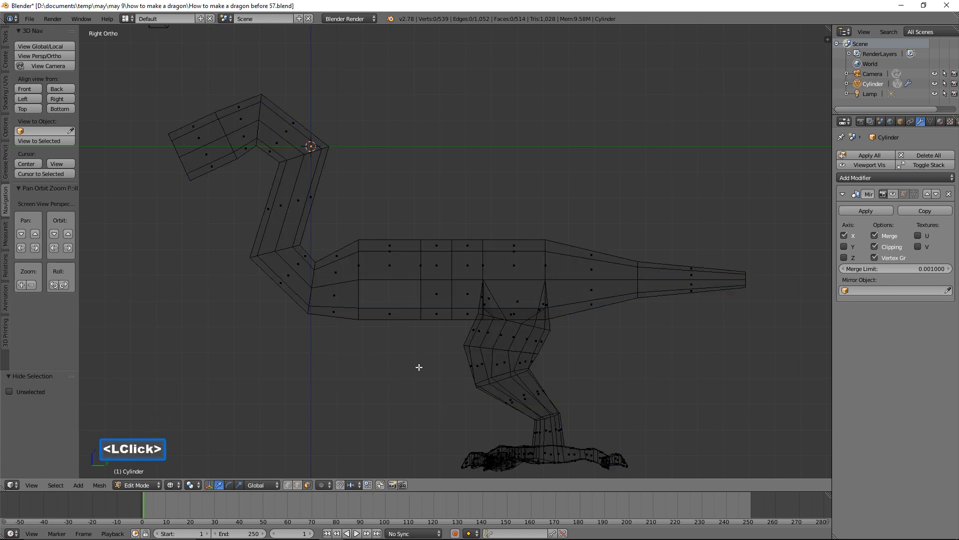
pyautogui.moveTo(420, 367)
pyautogui.keyDown('ctrl'); pyautogui.mouseDown(button='right')
pyautogui.moveTo(434, 258)
pyautogui.moveTo(361, 103)
pyautogui.moveTo(232, 71)
pyautogui.moveTo(182, 82)
pyautogui.moveTo(92, 164)
pyautogui.moveTo(155, 311)
pyautogui.moveTo(210, 352)
pyautogui.mouseUp(button='right'); pyautogui.keyUp('ctrl')
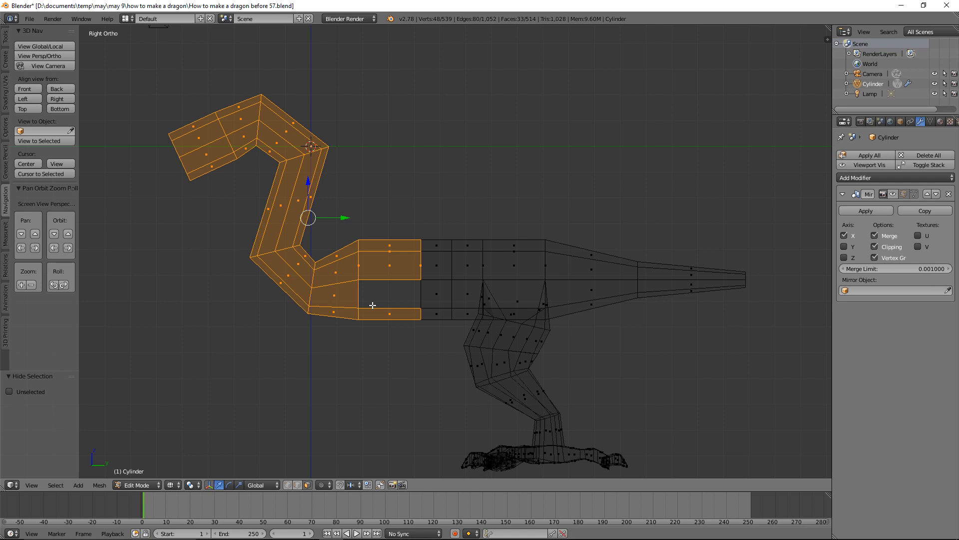
pyautogui.moveTo(345, 220); pyautogui.dragTo(299, 218)
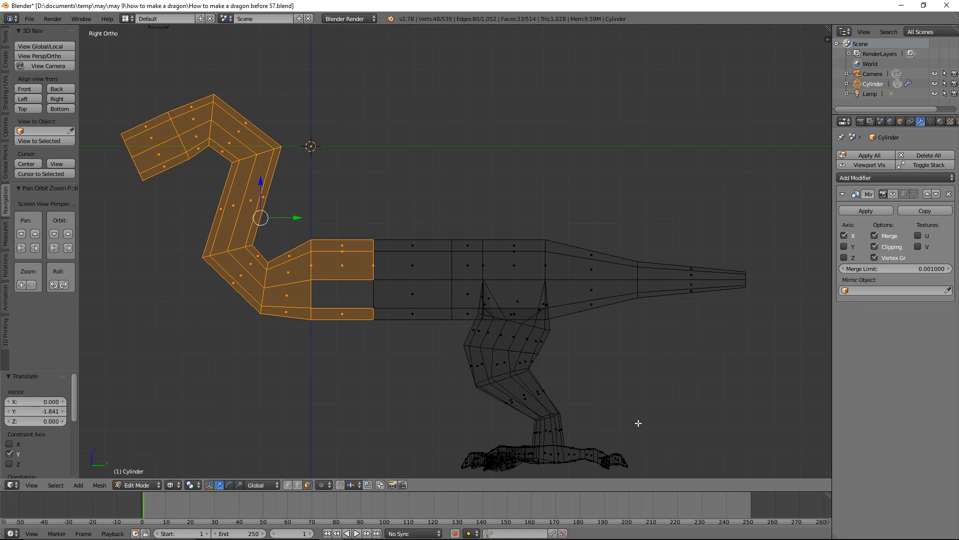
pyautogui.press('a')
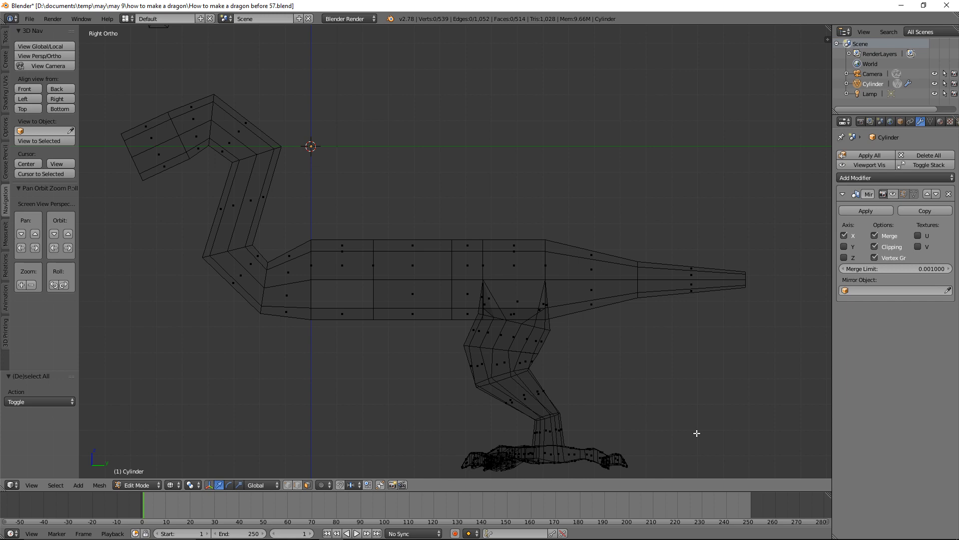
# Reveal the hidden front leg, deselect it and return to solid shading
pyautogui.press('alt')
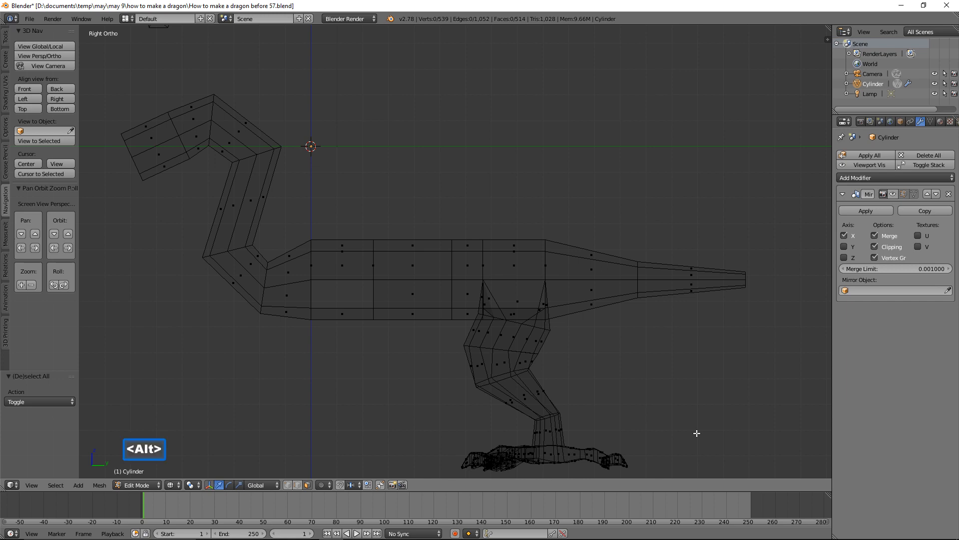
pyautogui.hotkey('alt', 'h')
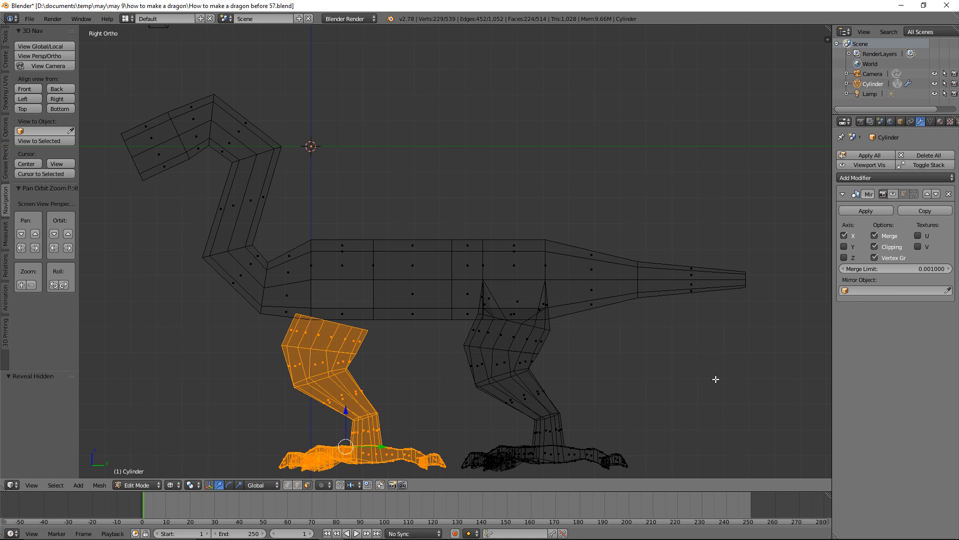
pyautogui.press('a')
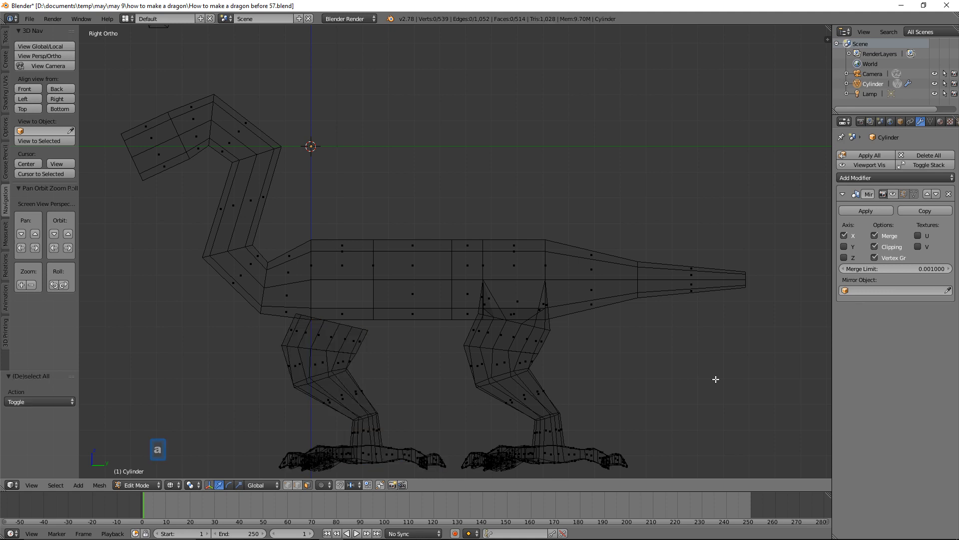
pyautogui.press('z')
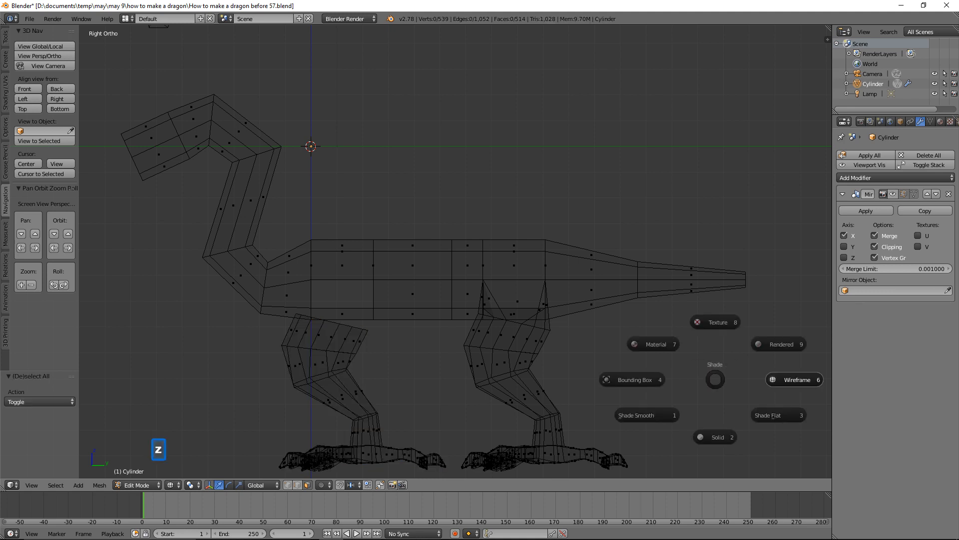
pyautogui.click(724, 435)
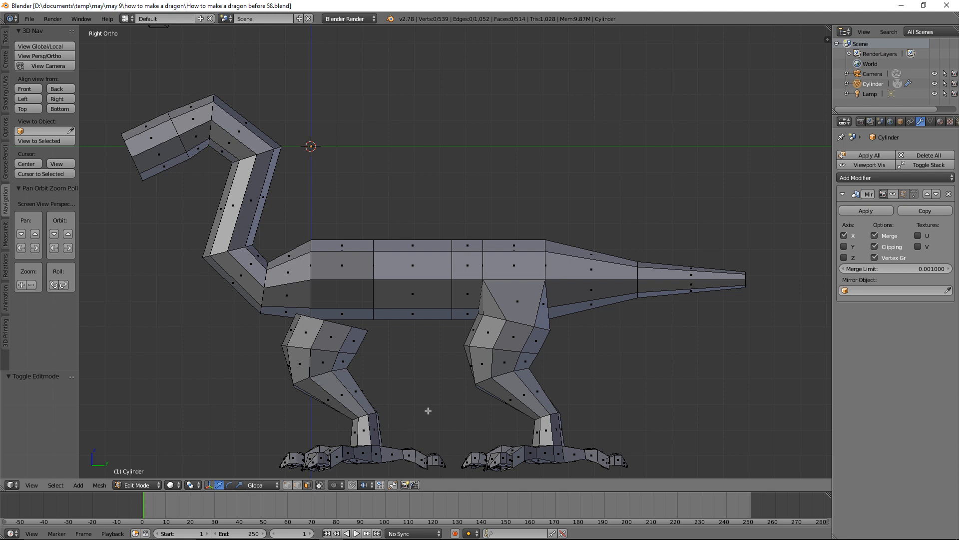
# Select the face loop around the front leg's lower thigh and move it about 2.07 backward along Y
pyautogui.press('alt')
pyautogui.keyDown('alt'); pyautogui.click(345, 364); pyautogui.keyUp('alt')
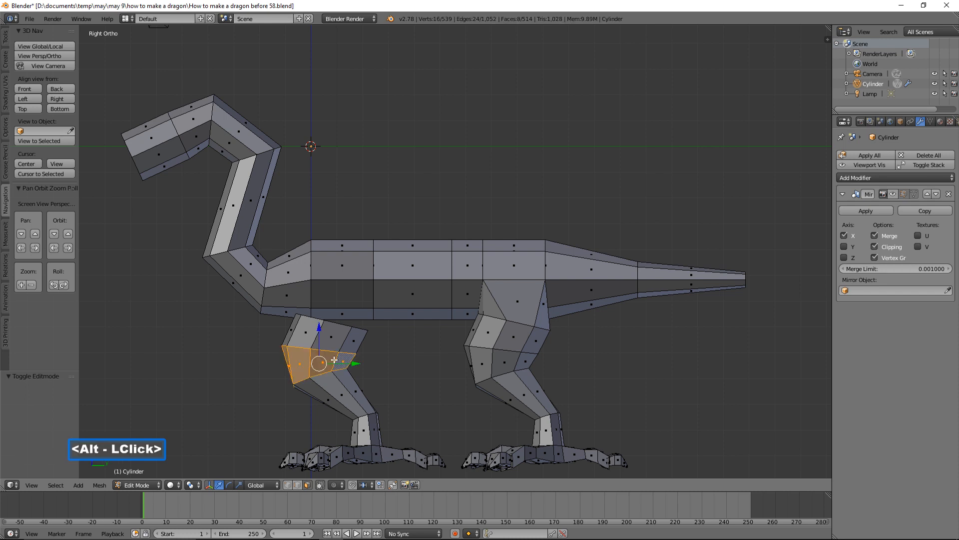
pyautogui.moveTo(358, 364); pyautogui.dragTo(413, 383)
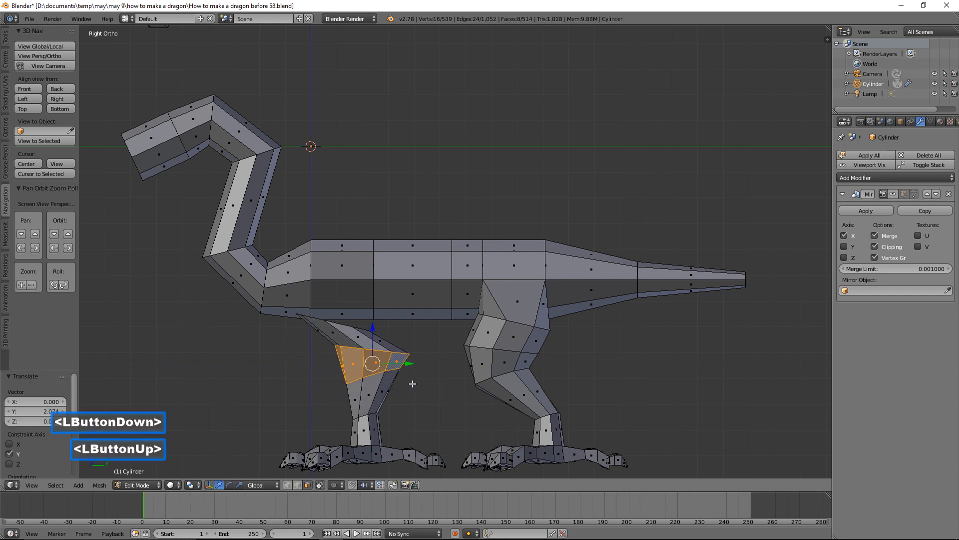
pyautogui.moveTo(342, 321)
pyautogui.mouseDown(button='middle')
pyautogui.moveTo(356, 343)
pyautogui.moveTo(349, 337)
pyautogui.mouseUp(button='middle')
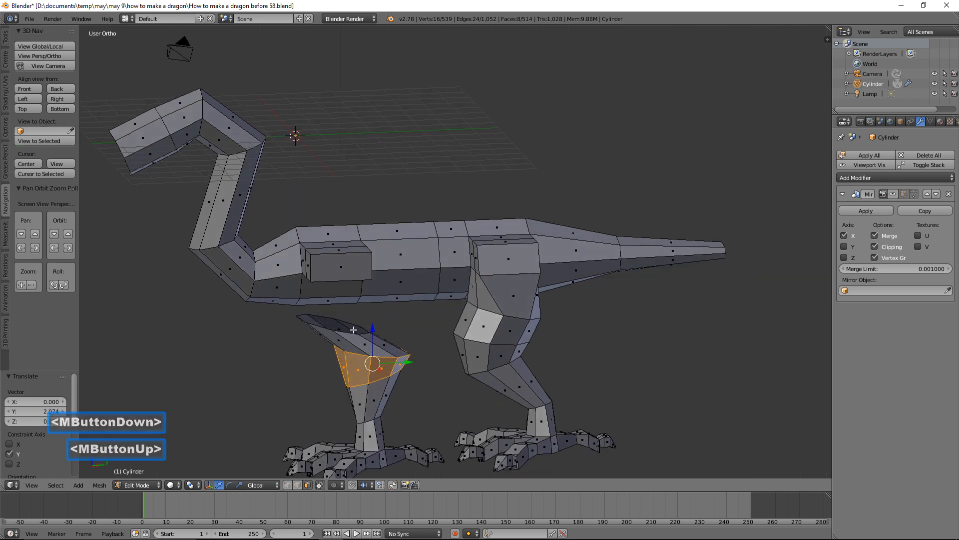
# In edge select mode, select the open edge loop atop the front leg and flatten it with a 0 scale along Z
pyautogui.press('a')
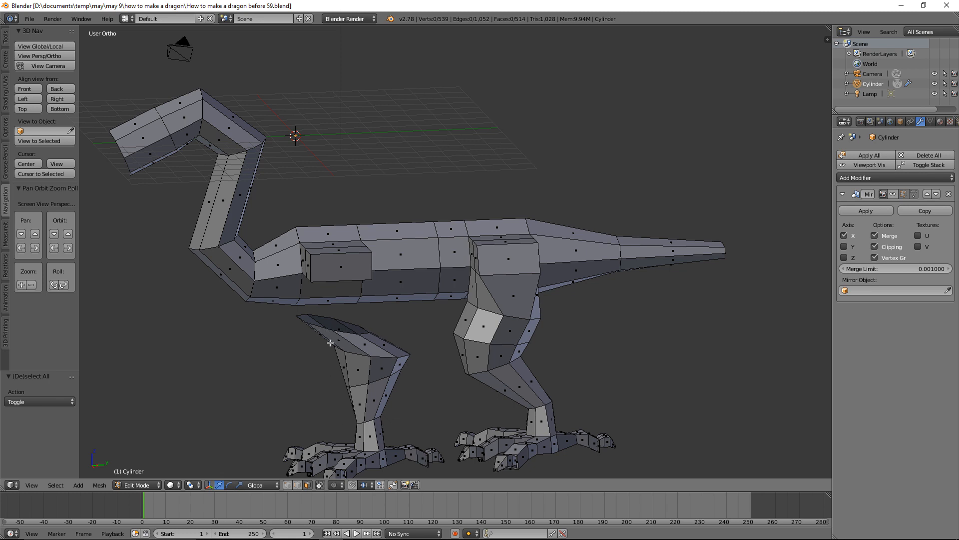
pyautogui.click(298, 485)
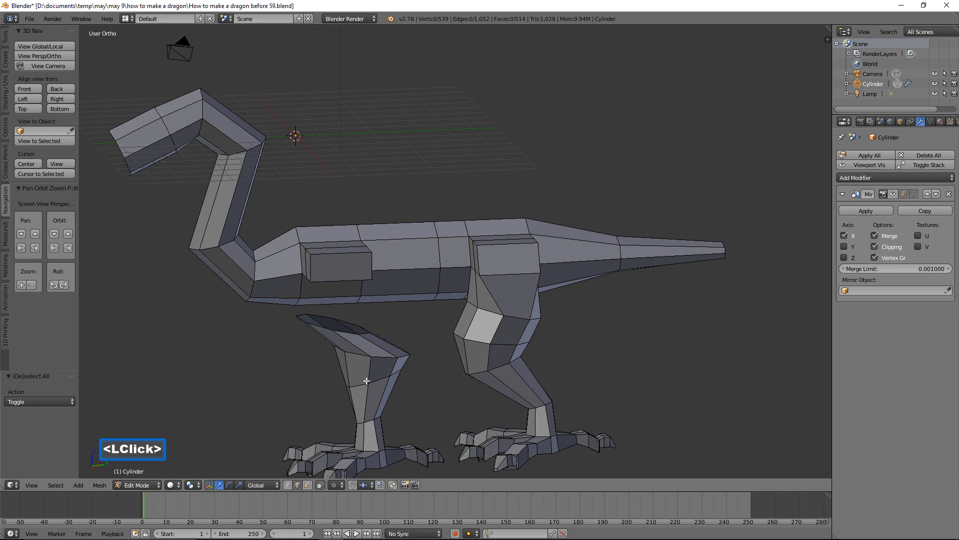
pyautogui.keyDown('alt'); pyautogui.click(349, 332); pyautogui.keyUp('alt')
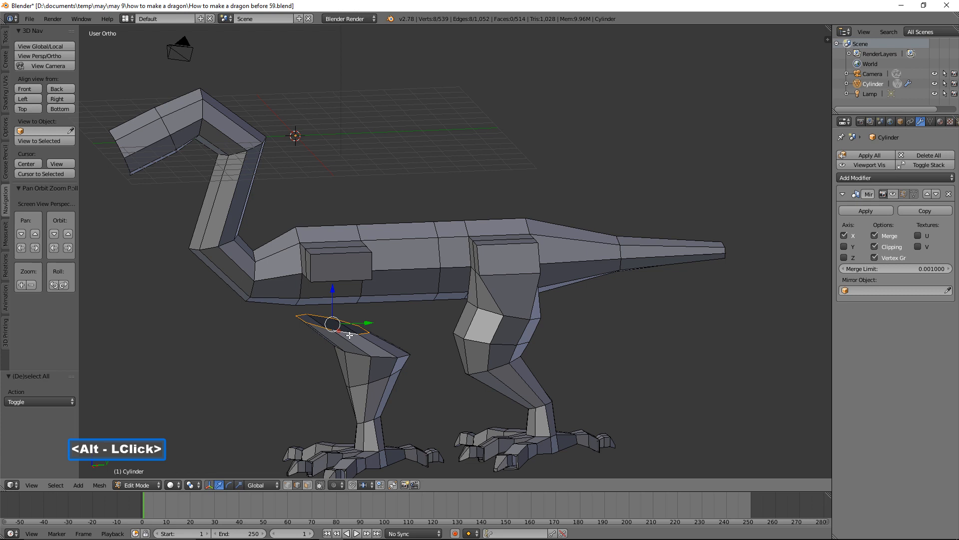
pyautogui.moveTo(380, 360); pyautogui.dragTo(390, 335, button='middle')
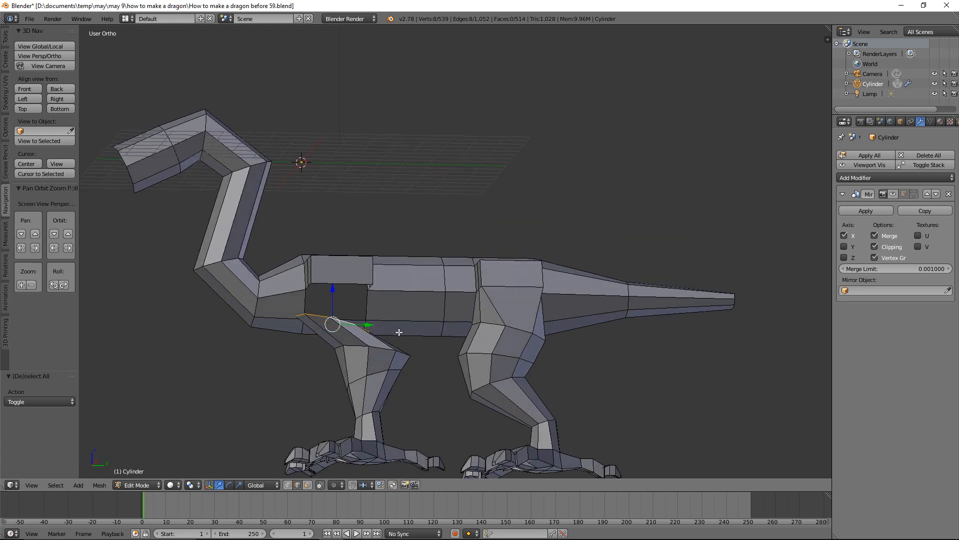
pyautogui.click(62, 98)
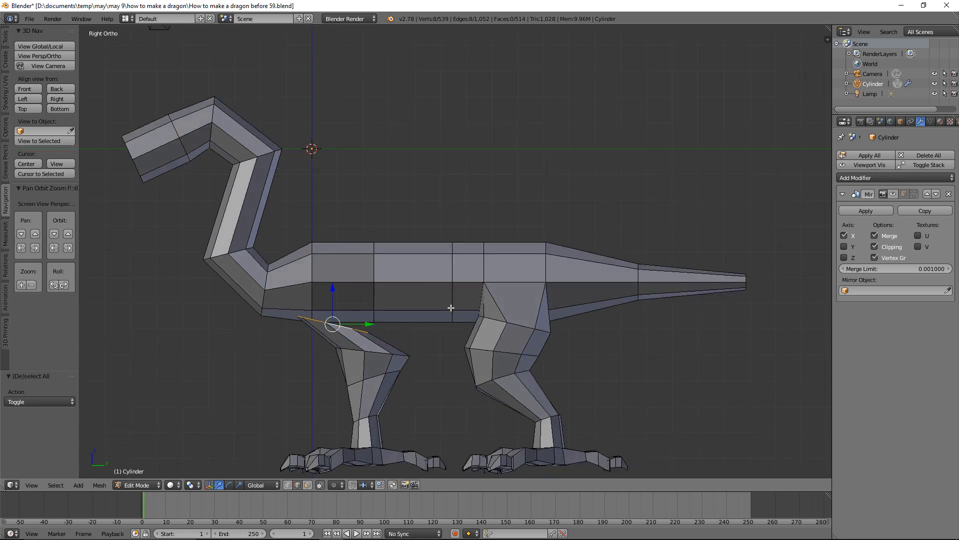
pyautogui.press('s')
pyautogui.press('z')
pyautogui.press('0')
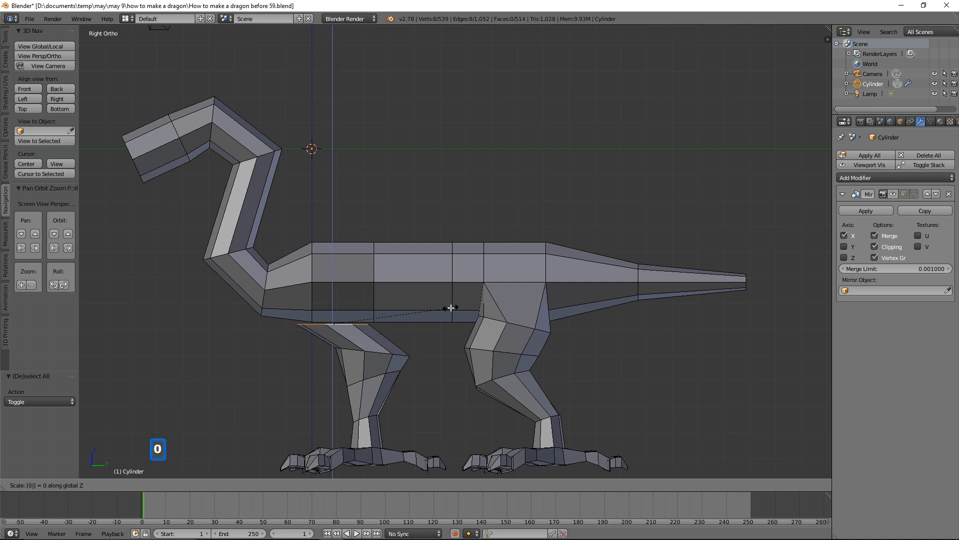
pyautogui.click(451, 307)
# Move the flattened top loop of the front leg slightly backward along Y and clear the selection
pyautogui.moveTo(451, 308); pyautogui.dragTo(347, 321, button='middle')
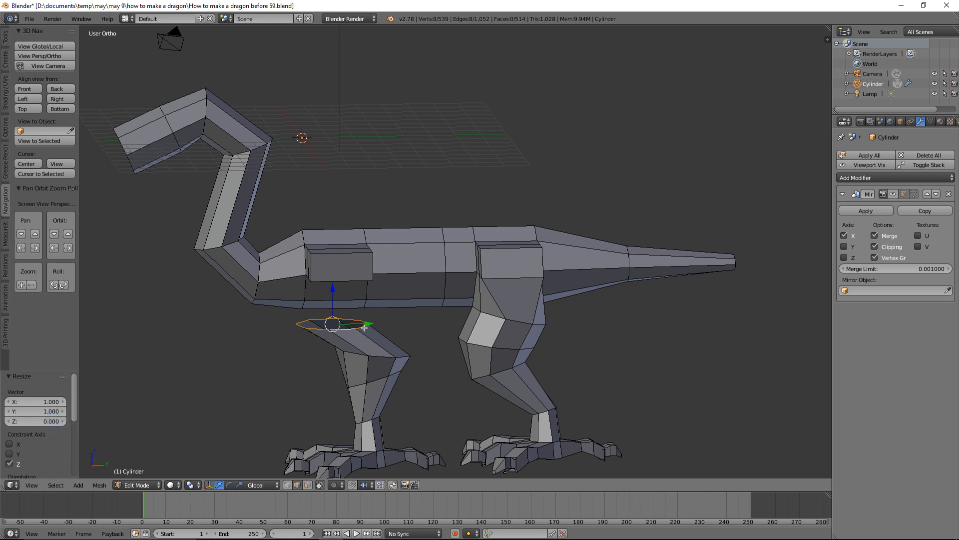
pyautogui.moveTo(378, 361); pyautogui.dragTo(360, 353, button='middle')
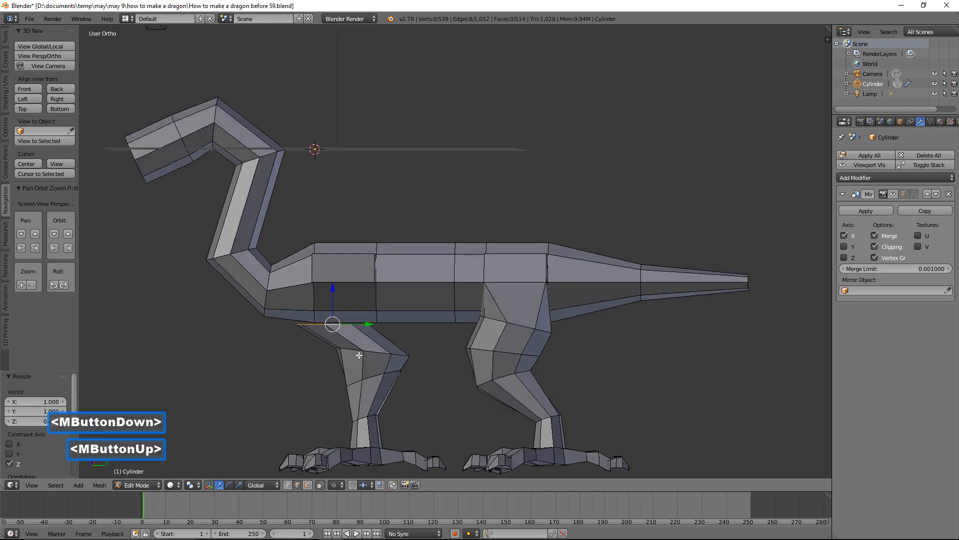
pyautogui.moveTo(369, 324); pyautogui.dragTo(386, 324)
pyautogui.moveTo(386, 324); pyautogui.dragTo(383, 358, button='middle')
pyautogui.press('a')
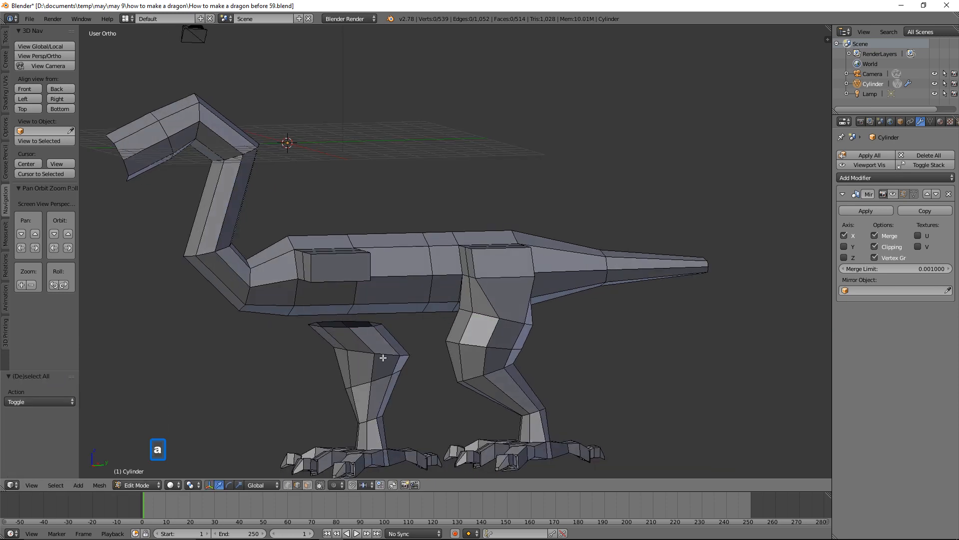
# Select the front leg's edge loop at the upper end of the lower thigh and rotate it 17.069° about X
pyautogui.keyDown('alt'); pyautogui.click(383, 356); pyautogui.keyUp('alt')
pyautogui.moveTo(421, 374); pyautogui.dragTo(388, 361, button='middle')
pyautogui.press('r')
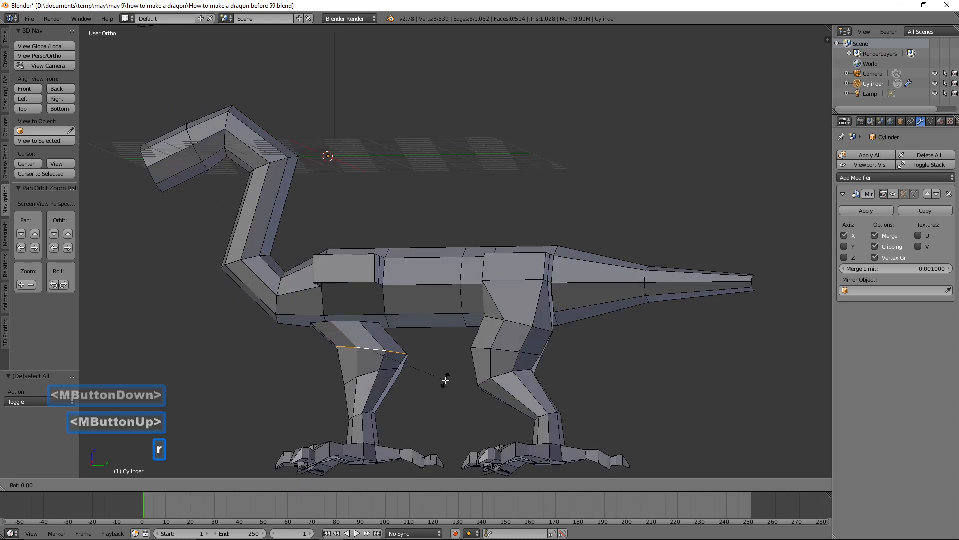
pyautogui.press('x')
pyautogui.click(446, 356)
pyautogui.moveTo(446, 356); pyautogui.dragTo(406, 348, button='middle')
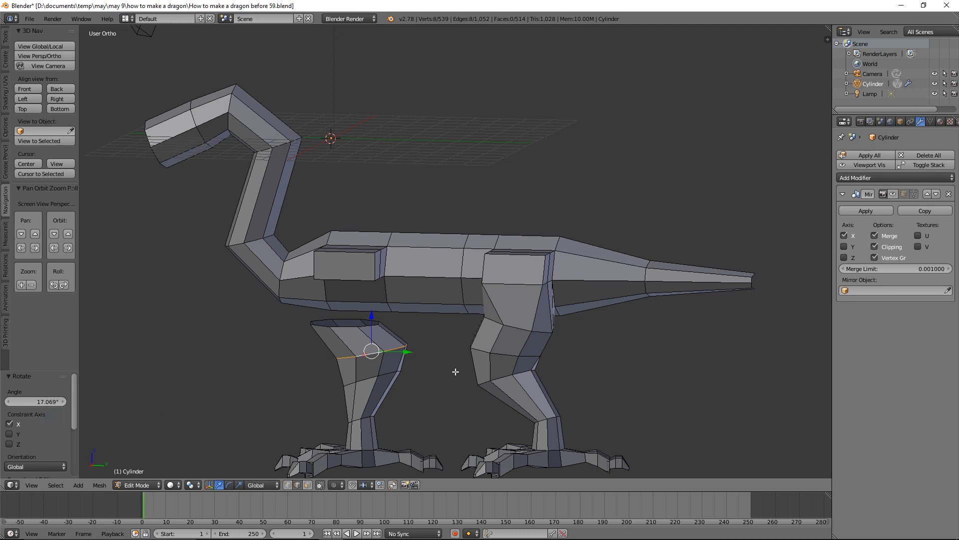
# Tilt the same thigh loop further about X, move it about 0.11 forward along Y, and deselect it
pyautogui.press('r')
pyautogui.press('x')
pyautogui.click(434, 346)
pyautogui.moveTo(414, 351); pyautogui.dragTo(407, 354)
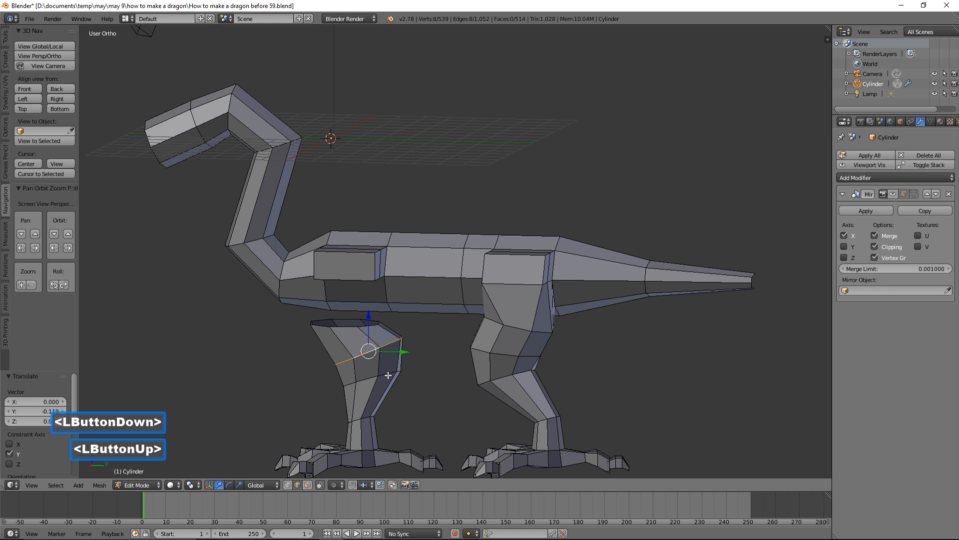
pyautogui.press('a')
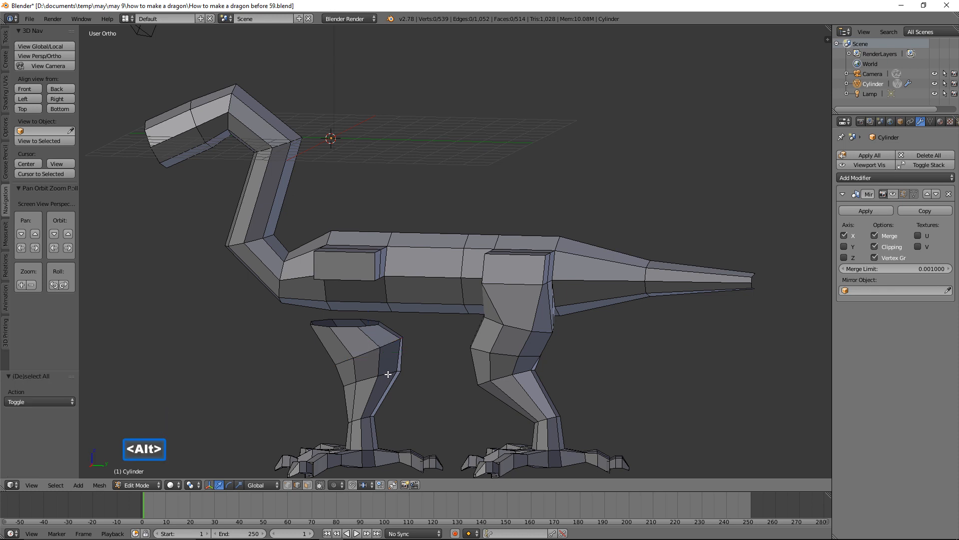
# Select the next edge loop down the front leg, rotate it -16.674° about X, move it 0.319 along Y, and deselect it
pyautogui.keyDown('alt'); pyautogui.click(388, 373); pyautogui.keyUp('alt')
pyautogui.press('r')
pyautogui.press('x')
pyautogui.click(433, 388)
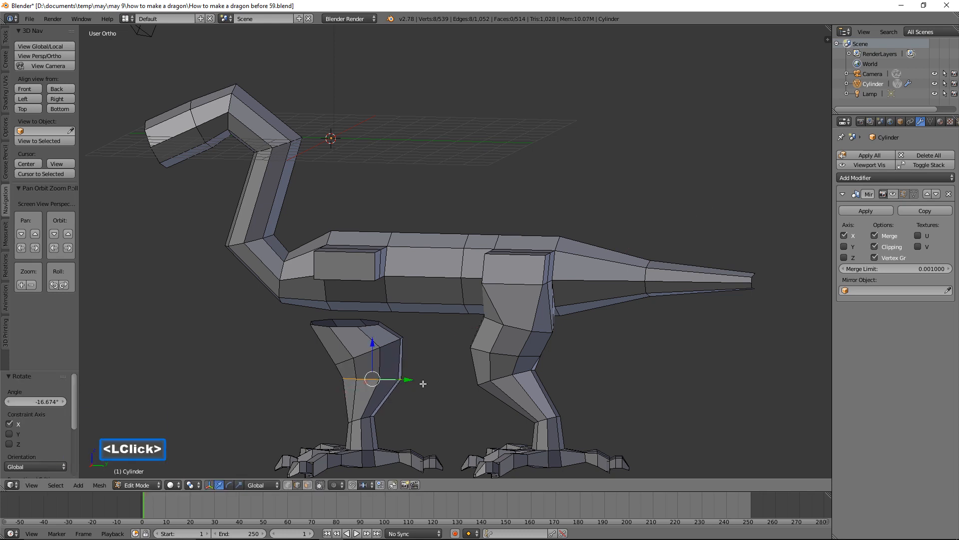
pyautogui.moveTo(407, 379); pyautogui.dragTo(414, 380)
pyautogui.moveTo(414, 367); pyautogui.dragTo(442, 381, button='middle')
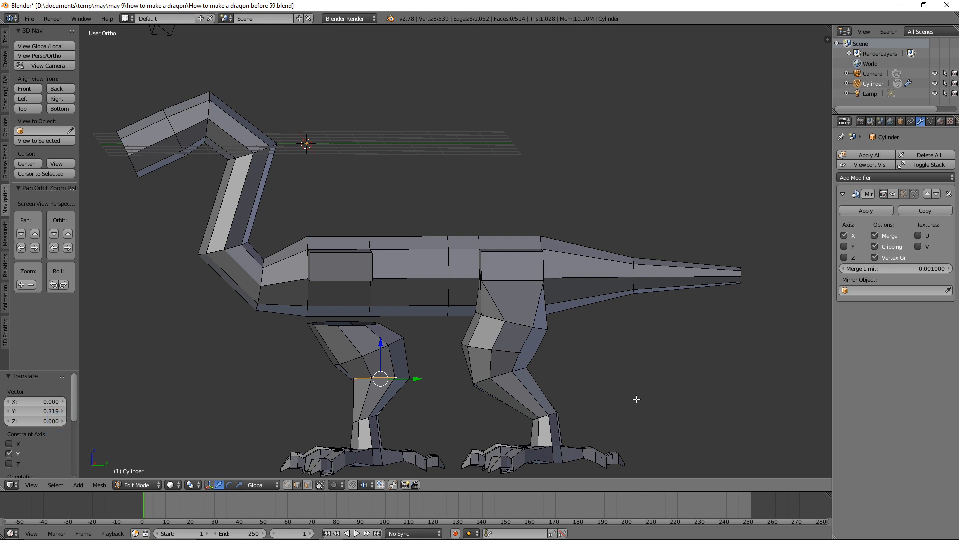
pyautogui.press('a')
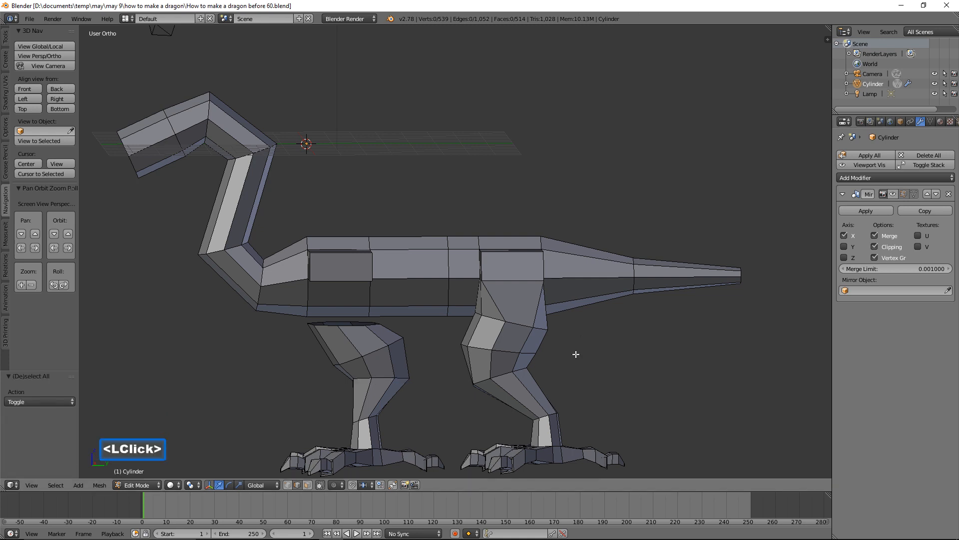
# Select the open loop beneath the shoulder and the front leg's open top loop, join them with Bridge Edge Loops, and clear the selection
pyautogui.moveTo(400, 349); pyautogui.dragTo(434, 345, button='middle')
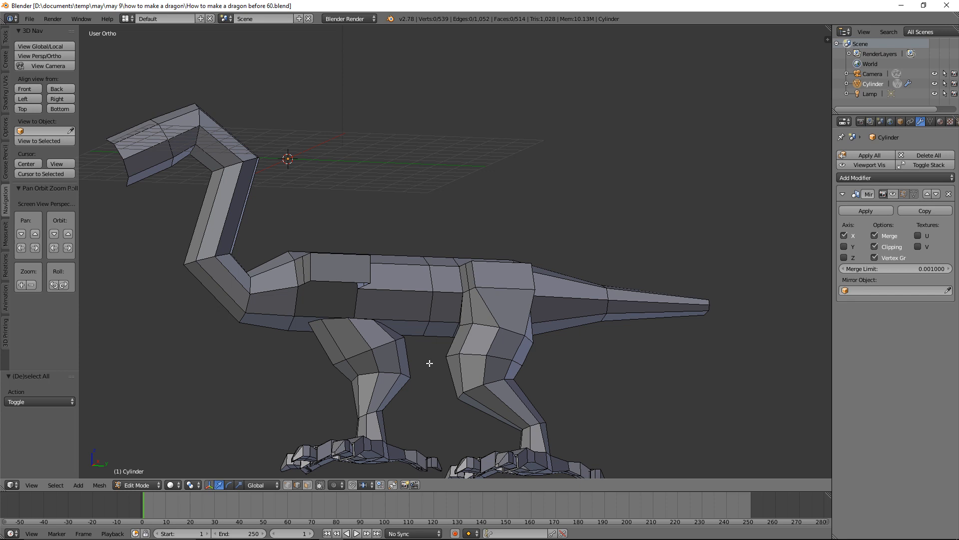
pyautogui.press('alt')
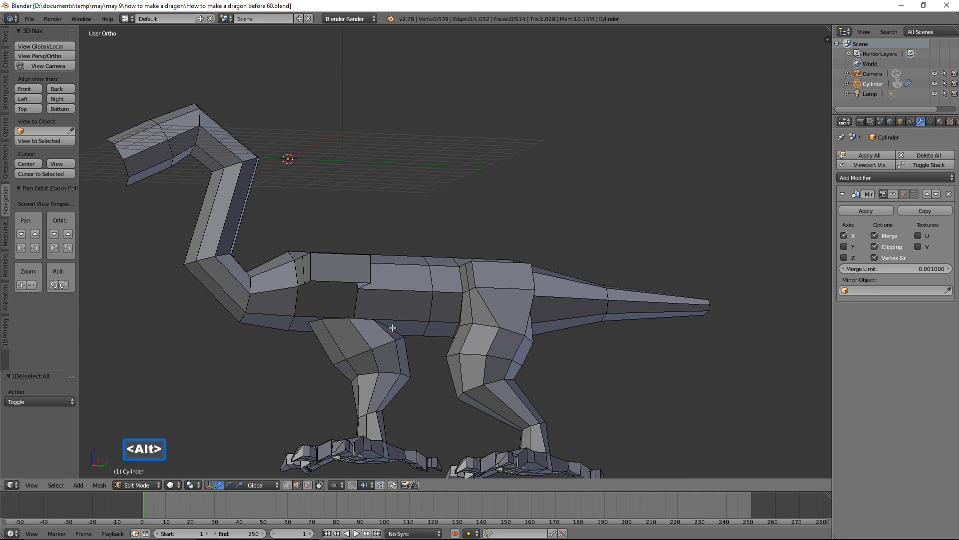
pyautogui.keyDown('alt'); pyautogui.click(335, 280); pyautogui.keyUp('alt')
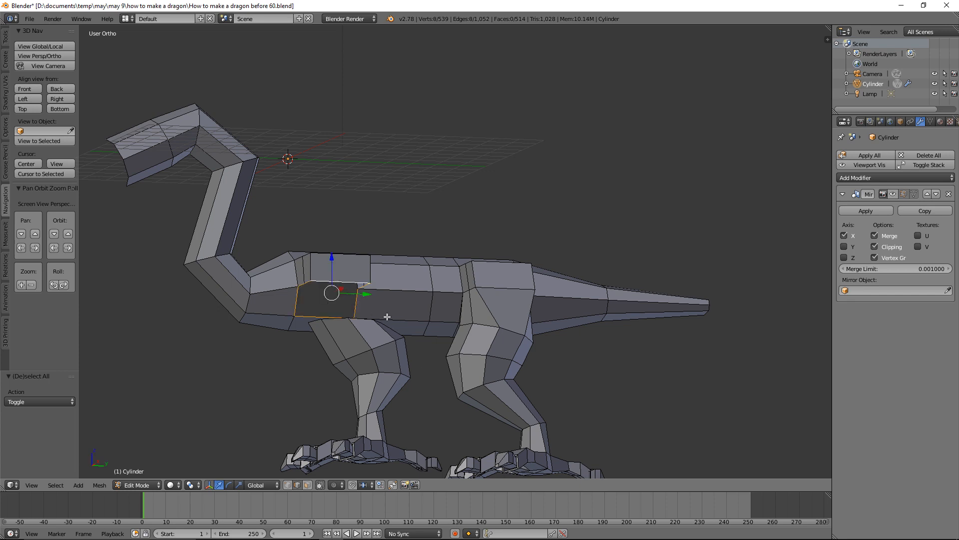
pyautogui.moveTo(387, 318); pyautogui.dragTo(404, 344, button='middle')
pyautogui.keyDown('shift'); pyautogui.moveTo(464, 367); pyautogui.dragTo(465, 316, button='middle'); pyautogui.keyUp('shift')
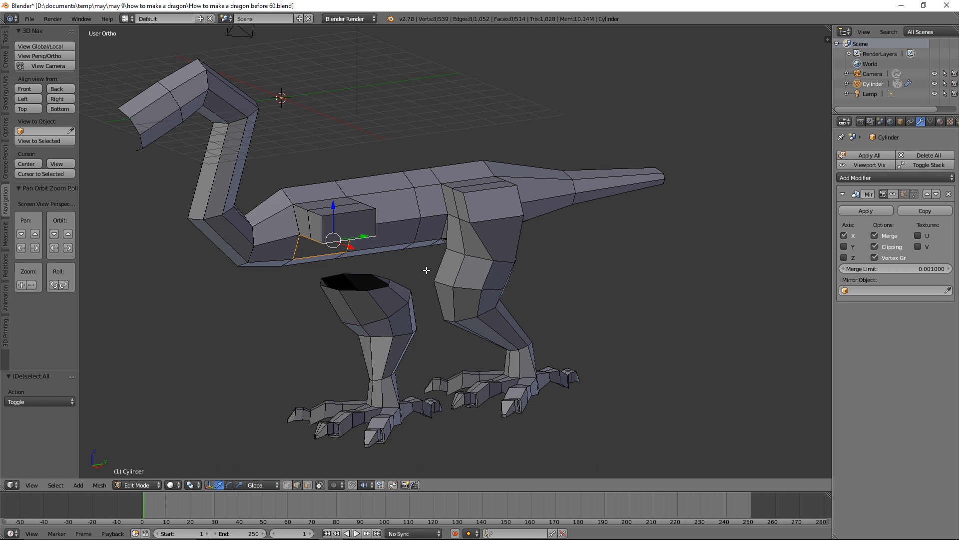
pyautogui.press('alt')
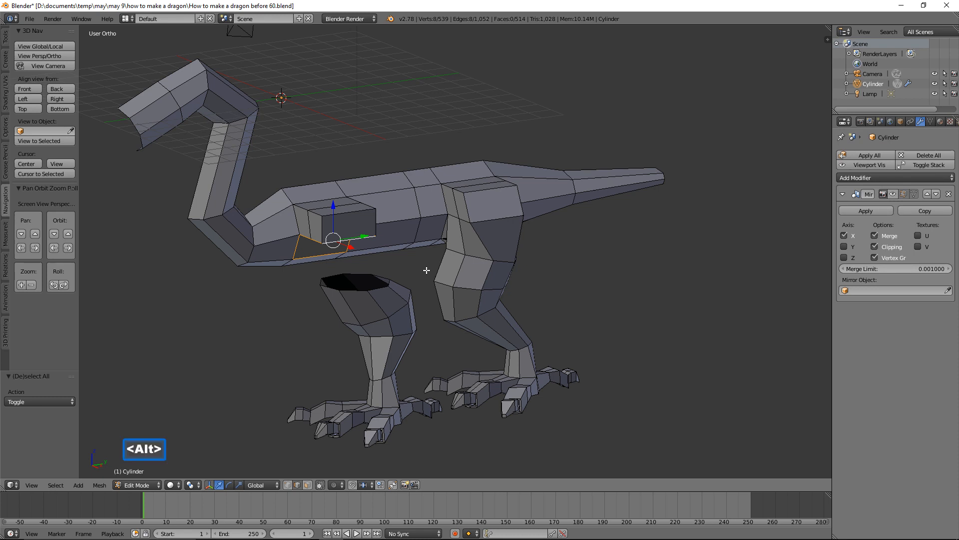
pyautogui.keyDown('alt'); pyautogui.click(381, 288); pyautogui.keyUp('alt')
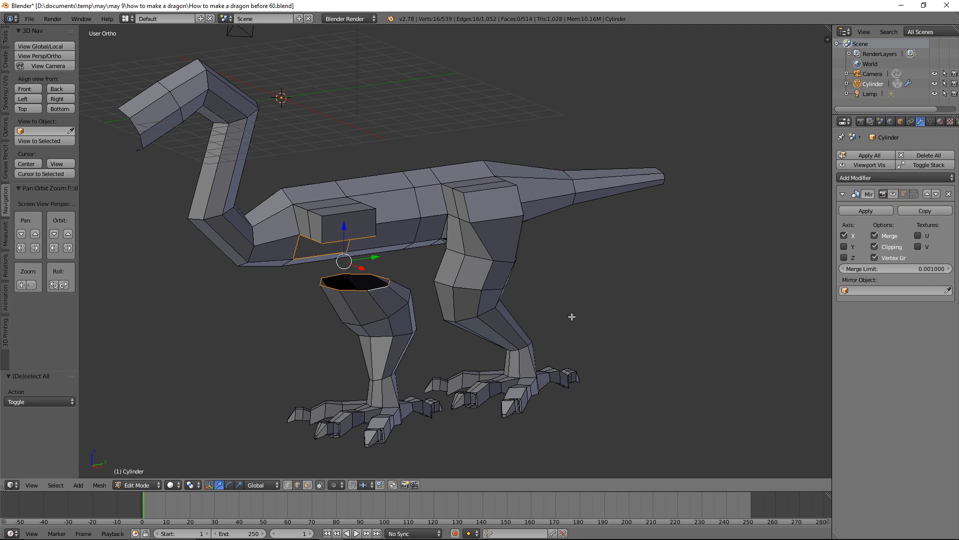
pyautogui.press('ctrl')
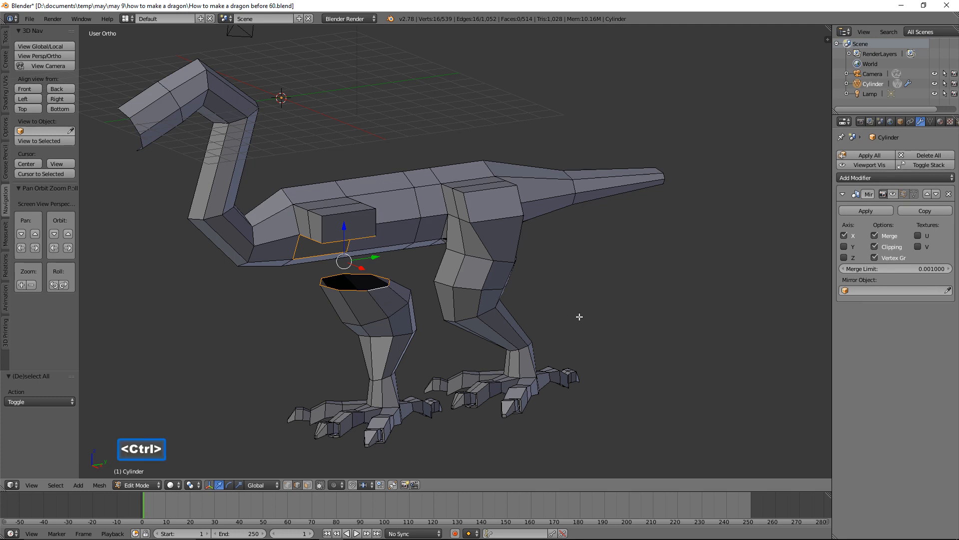
pyautogui.hotkey('ctrl', 'e')
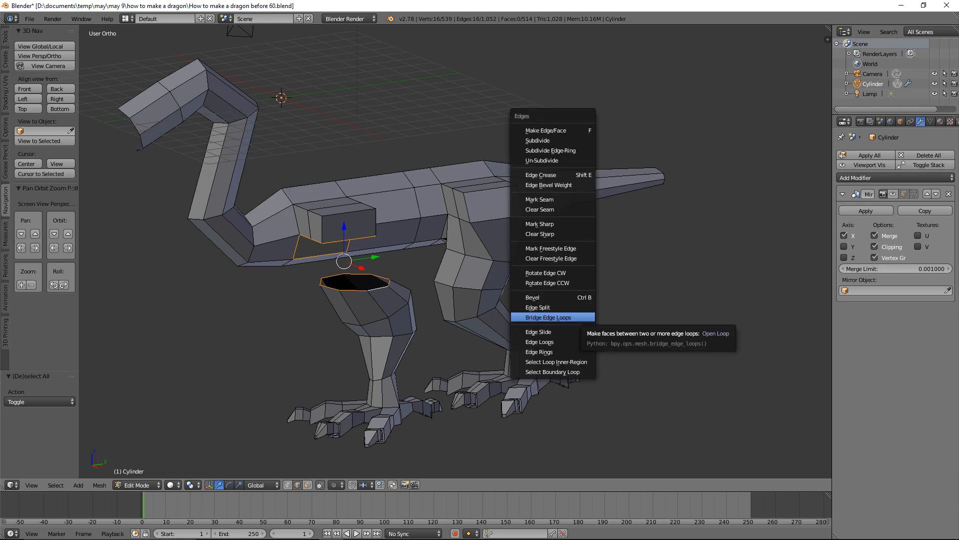
pyautogui.click(548, 317)
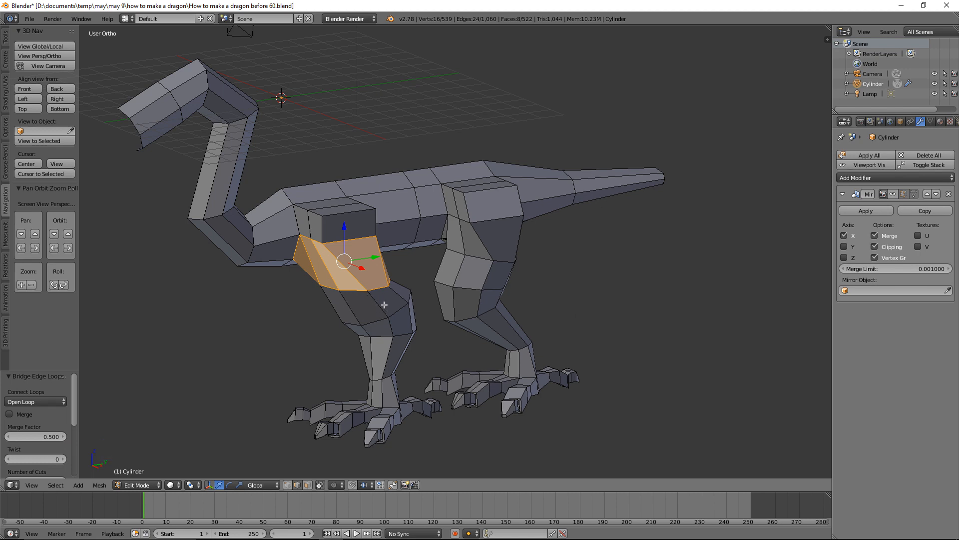
pyautogui.moveTo(352, 261); pyautogui.dragTo(567, 357, button='middle')
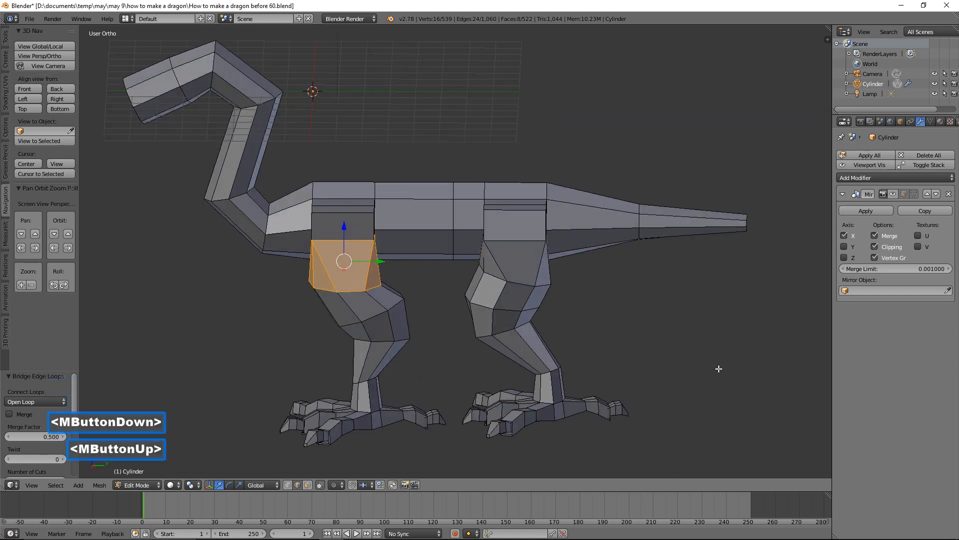
pyautogui.press('a')
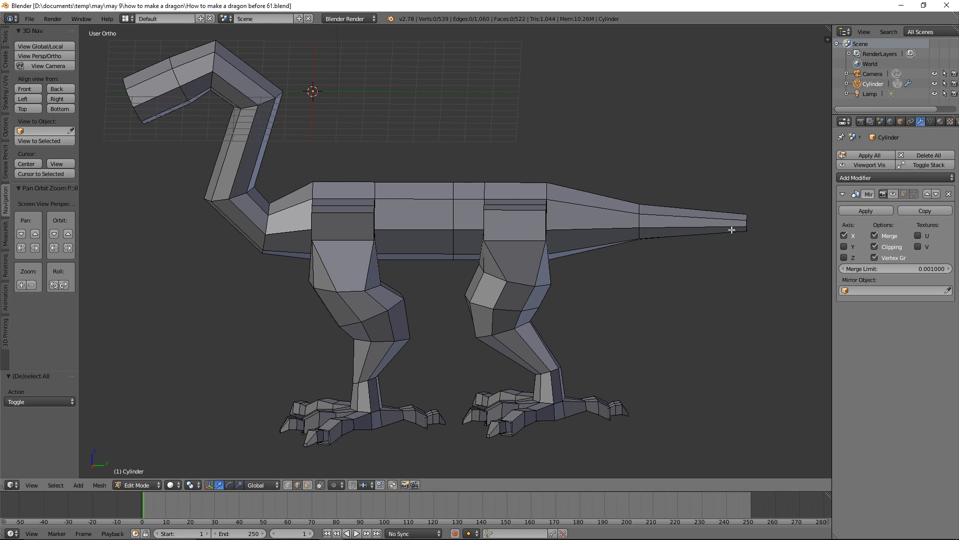
# Turn on the Mirror modifier's display in Edit Mode and view the dragon from the front
pyautogui.click(894, 196)
pyautogui.moveTo(520, 300); pyautogui.dragTo(615, 287, button='middle')
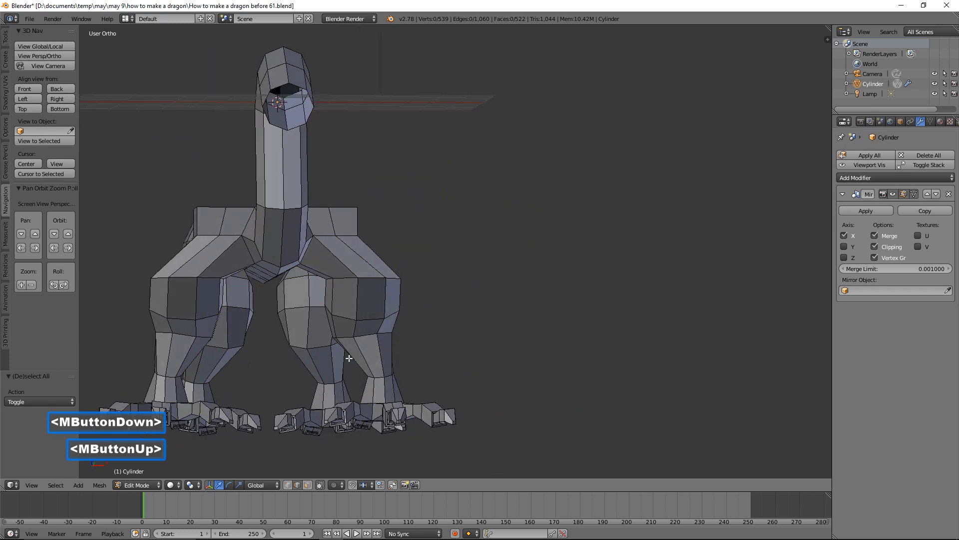
pyautogui.moveTo(326, 356); pyautogui.dragTo(319, 423, button='middle')
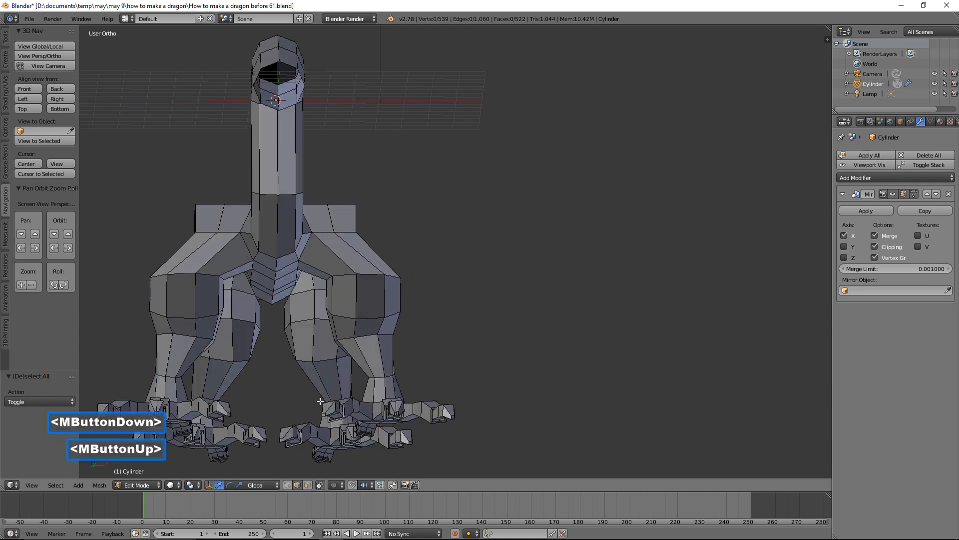
# Select the edge loop below the rear leg's thigh, move it 0.446 outward along X, scale it to 0.762, and deselect it
pyautogui.keyDown('alt'); pyautogui.click(320, 359); pyautogui.keyUp('alt')
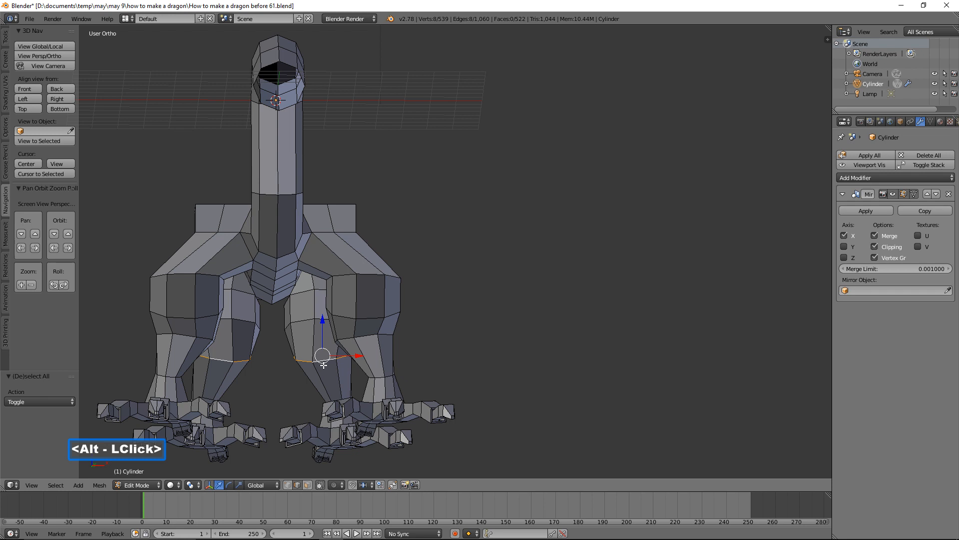
pyautogui.moveTo(351, 357); pyautogui.dragTo(362, 358)
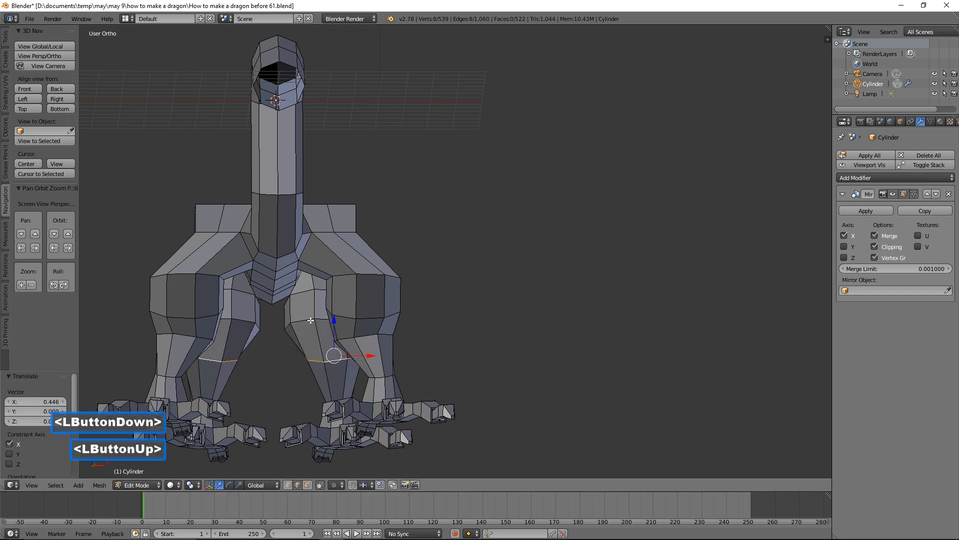
pyautogui.moveTo(313, 323); pyautogui.dragTo(344, 371, button='middle')
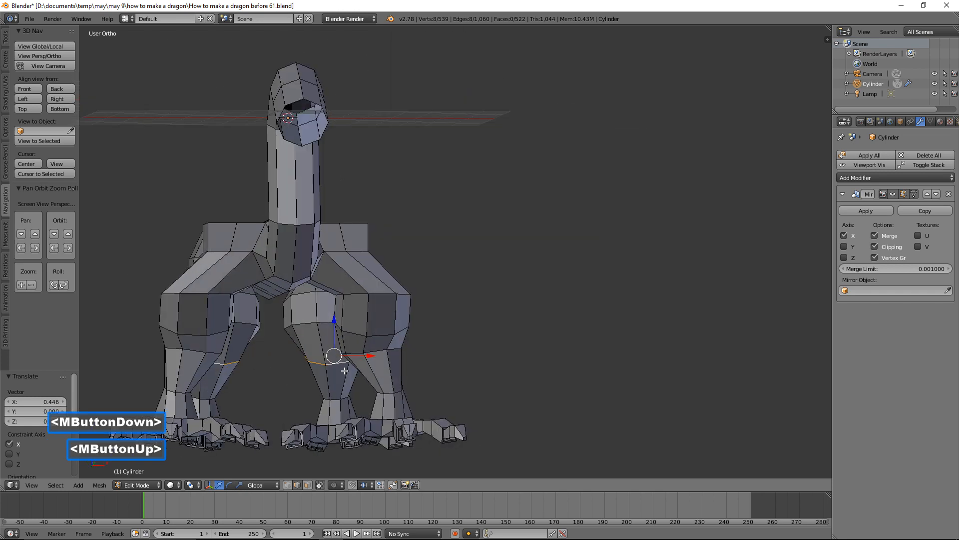
pyautogui.press('s')
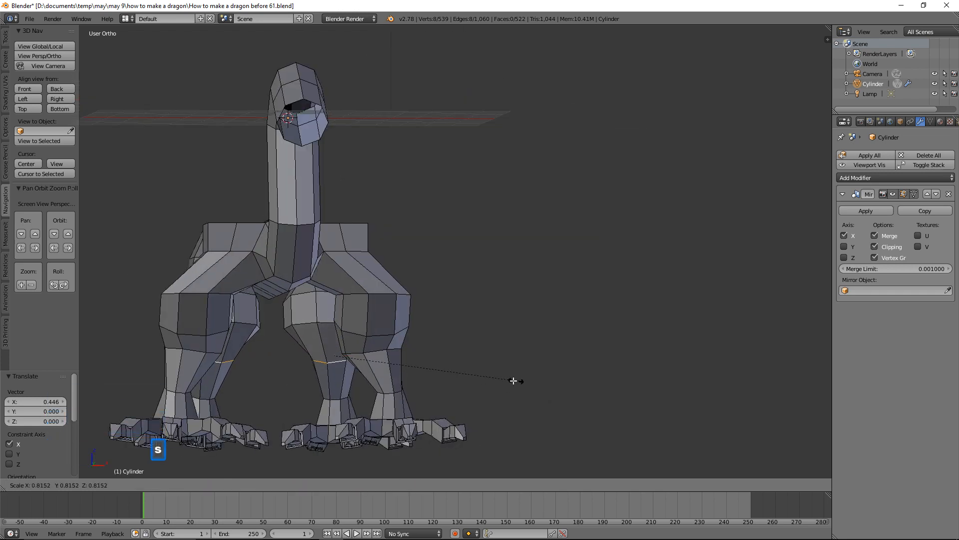
pyautogui.click(505, 381)
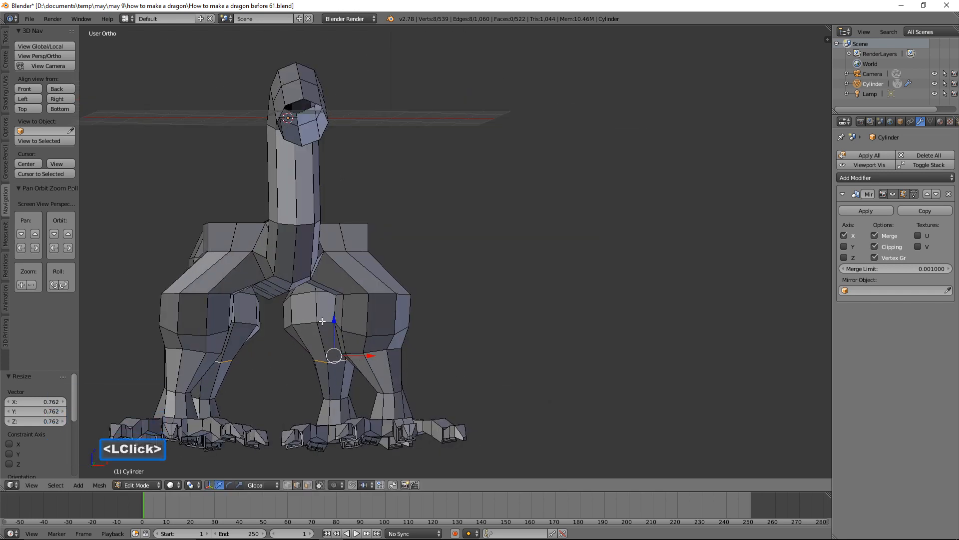
pyautogui.press('a')
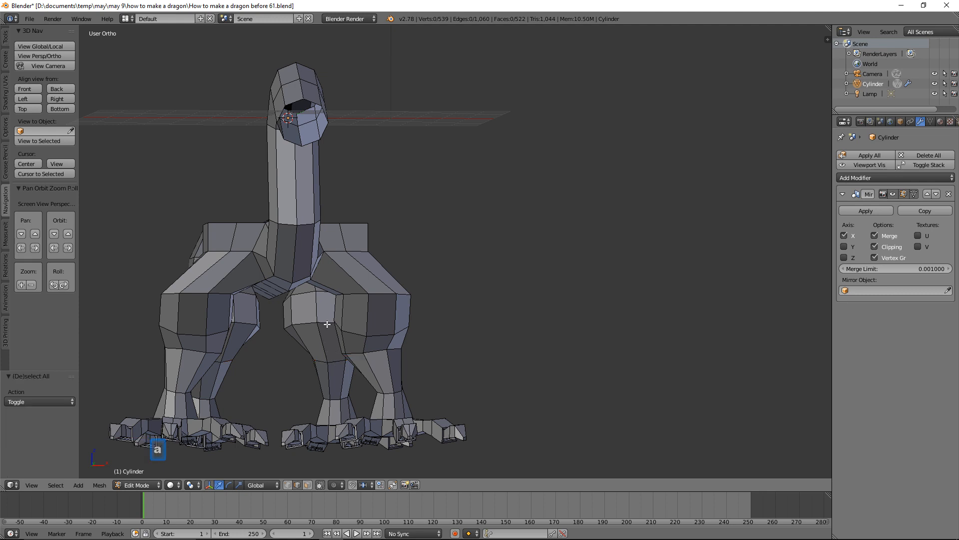
# Select the next edge loop down the rear leg, scale it, move it 0.436 outward along X, and deselect it
pyautogui.press('alt')
pyautogui.keyDown('alt'); pyautogui.click(326, 319); pyautogui.keyUp('alt')
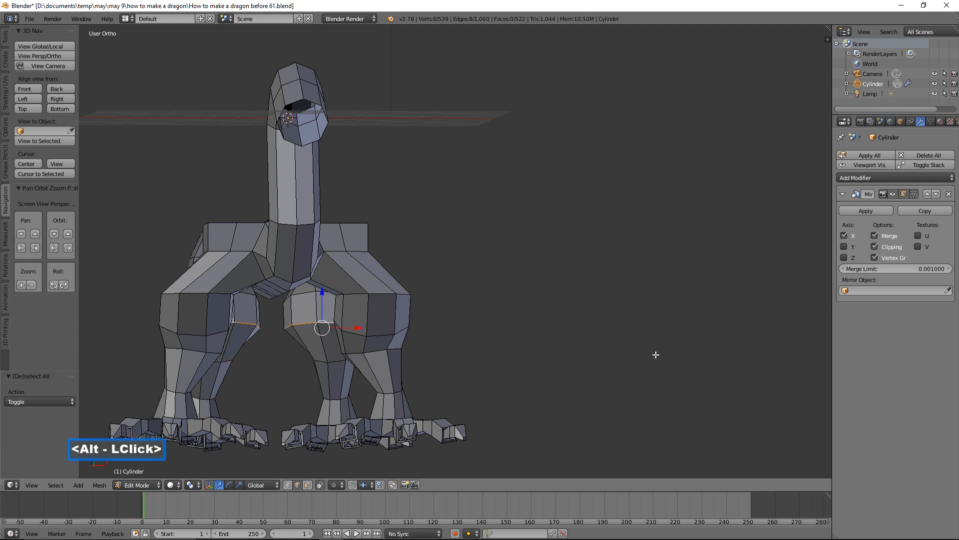
pyautogui.press('s')
pyautogui.click(541, 336)
pyautogui.moveTo(542, 336); pyautogui.dragTo(514, 349, button='middle')
pyautogui.moveTo(357, 330); pyautogui.dragTo(365, 328)
pyautogui.moveTo(367, 327); pyautogui.dragTo(383, 306, button='middle')
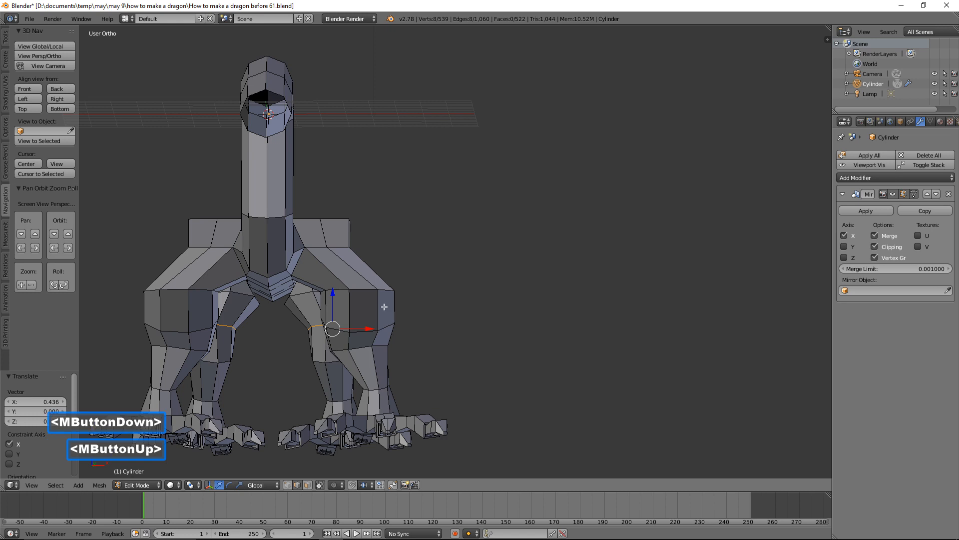
pyautogui.press('a')
# Select the edge loop at the top of the front leg, scale it to 0.765 along X, and deselect it
pyautogui.keyDown('alt'); pyautogui.click(368, 288); pyautogui.keyUp('alt')
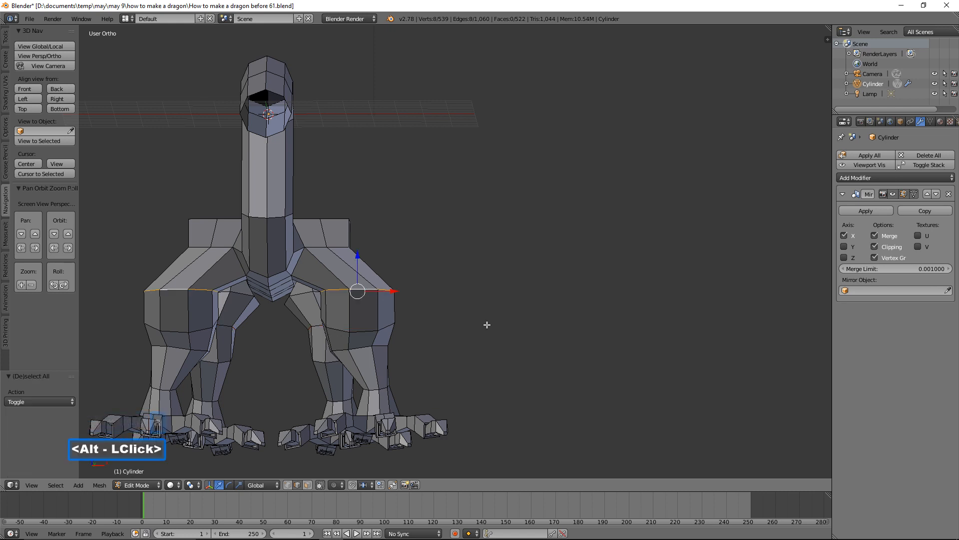
pyautogui.press('s')
pyautogui.press('y')
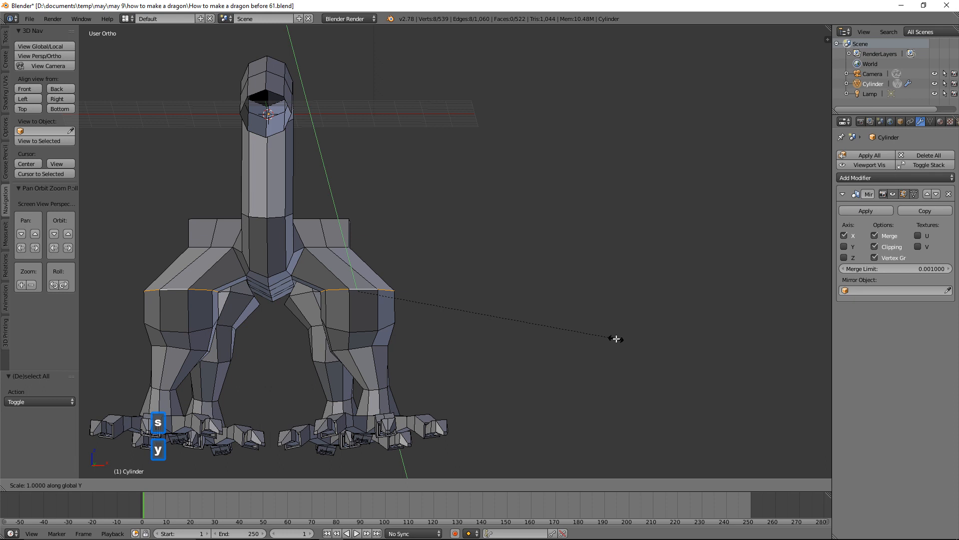
pyautogui.press('x')
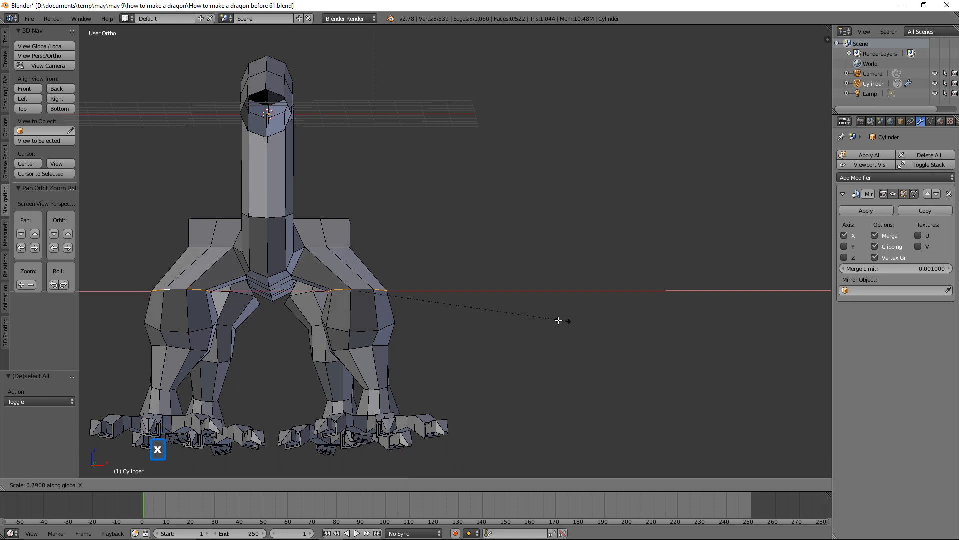
pyautogui.click(554, 320)
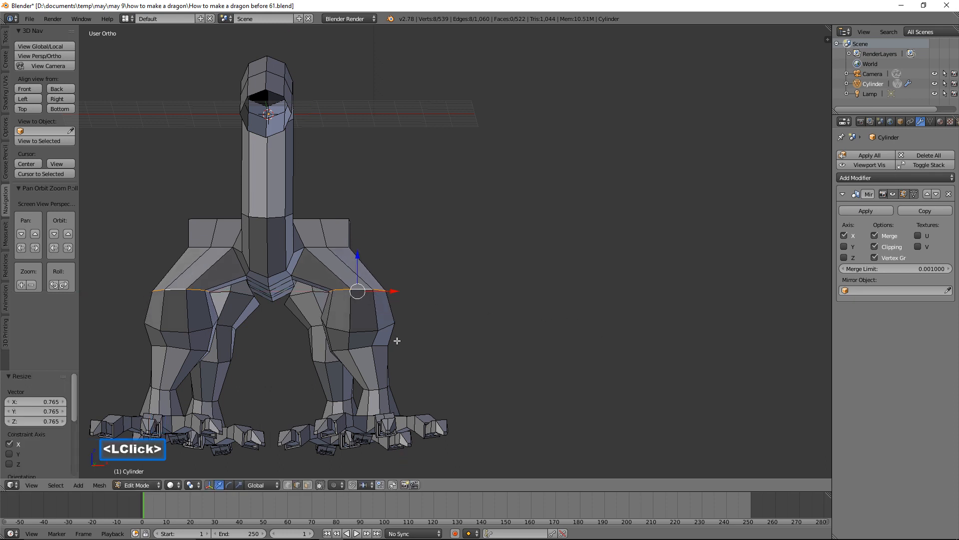
pyautogui.press('a')
# Select the edge loop around the middle of the front leg's upper section, scale it to 0.716 along X, and deselect it
pyautogui.keyDown('alt'); pyautogui.click(371, 328); pyautogui.keyUp('alt')
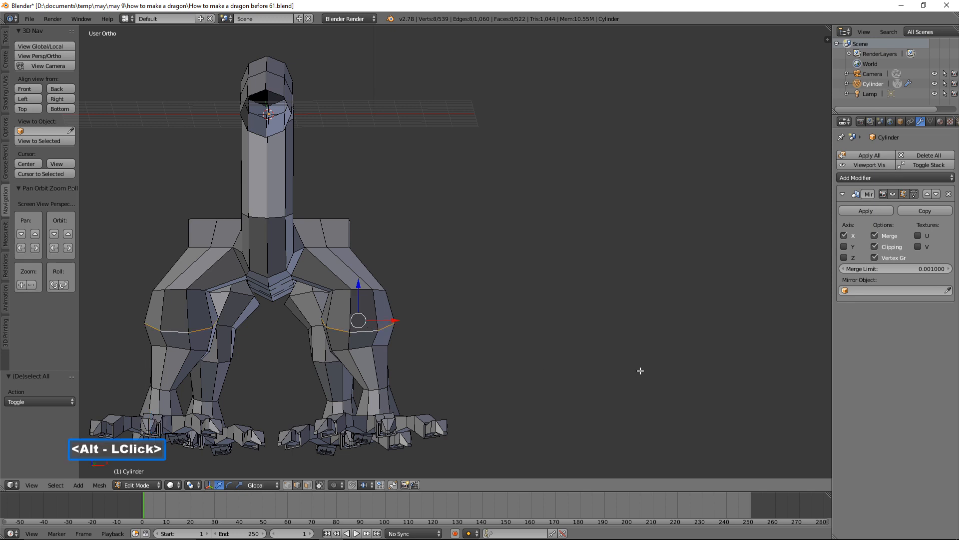
pyautogui.press('s')
pyautogui.press('x')
pyautogui.click(418, 370)
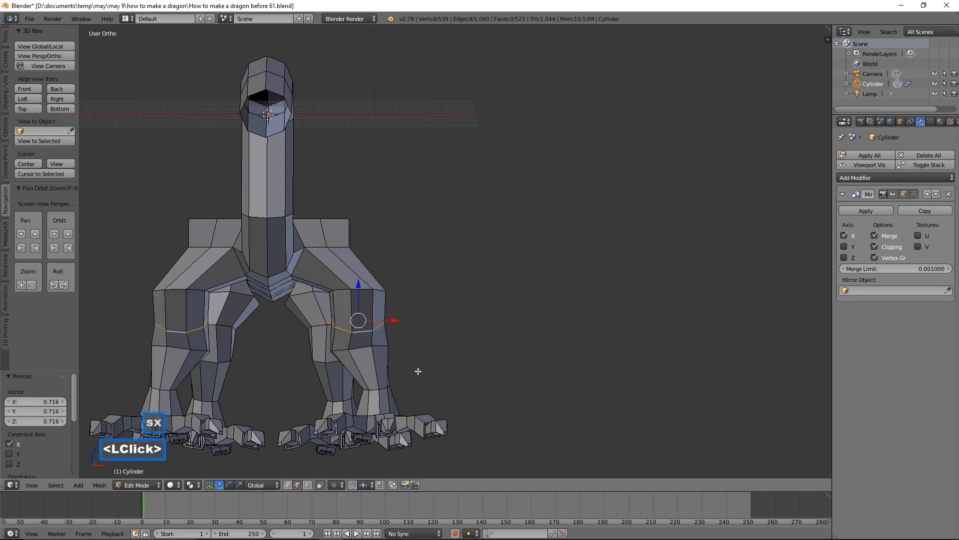
pyautogui.press('a')
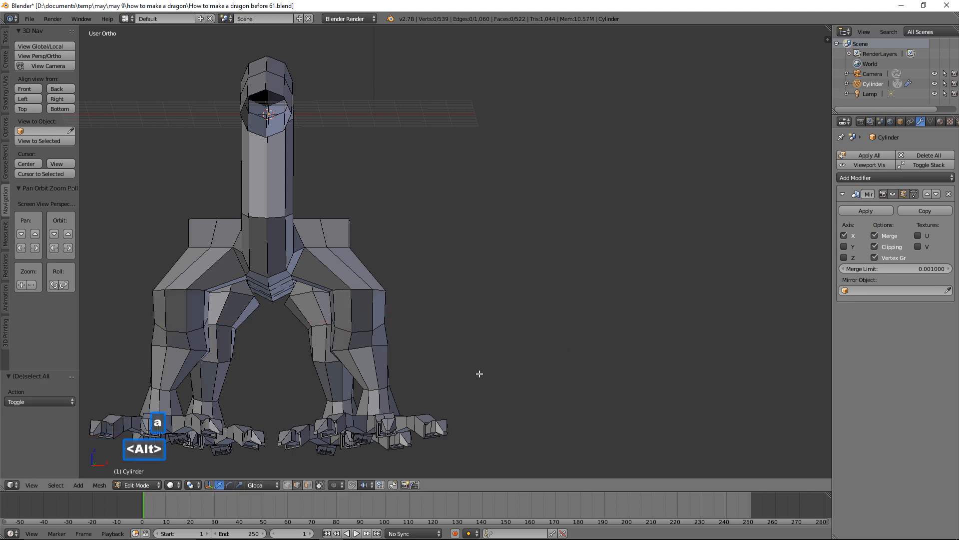
# Select the edge loop just below on the front leg and scale it to 0.803 along X
pyautogui.keyDown('alt'); pyautogui.click(369, 346); pyautogui.keyUp('alt')
pyautogui.press('s')
pyautogui.press('x')
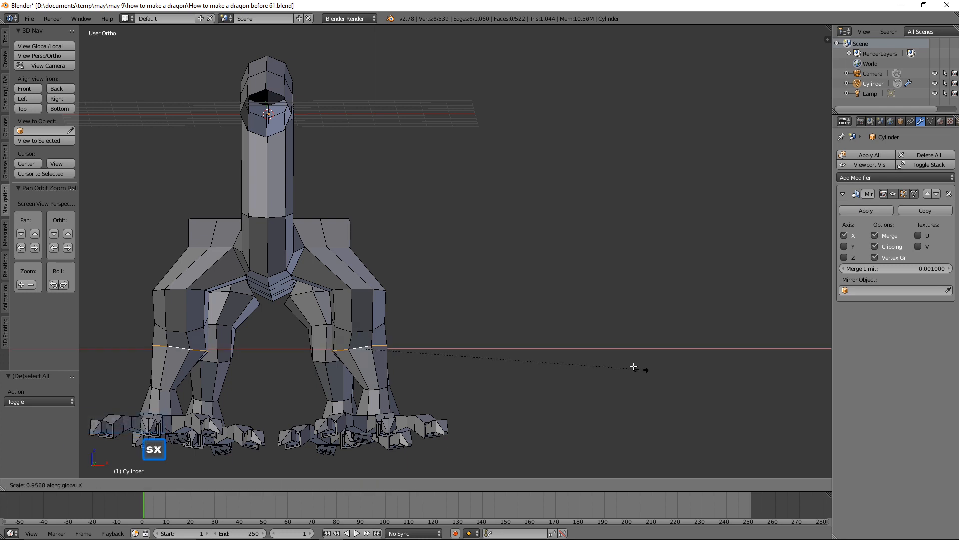
pyautogui.click(597, 360)
# Select the chest edge beside the front leg's shoulder and move it 0.997 outward along X
pyautogui.moveTo(577, 348); pyautogui.dragTo(587, 311, button='middle')
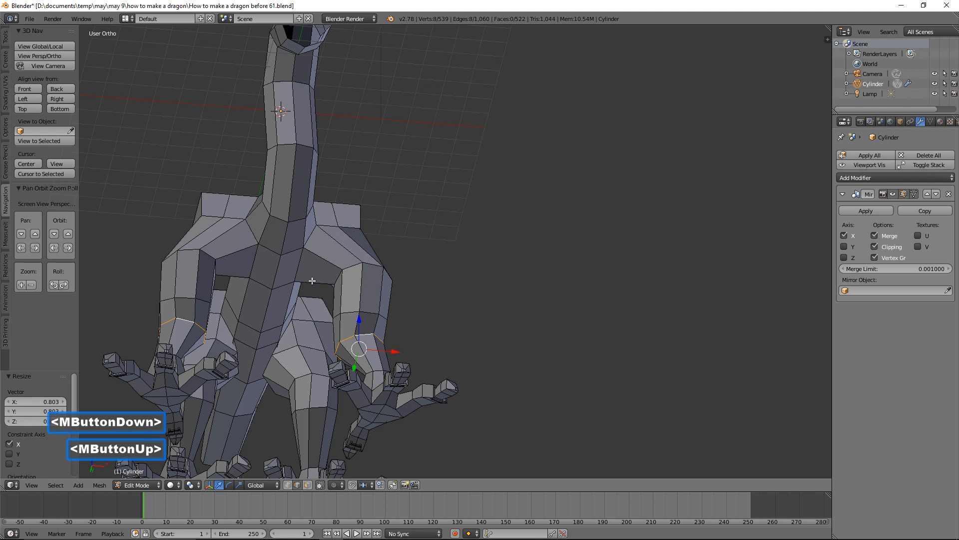
pyautogui.click(299, 259)
pyautogui.moveTo(330, 267); pyautogui.dragTo(352, 274)
pyautogui.moveTo(353, 274); pyautogui.dragTo(298, 296, button='middle')
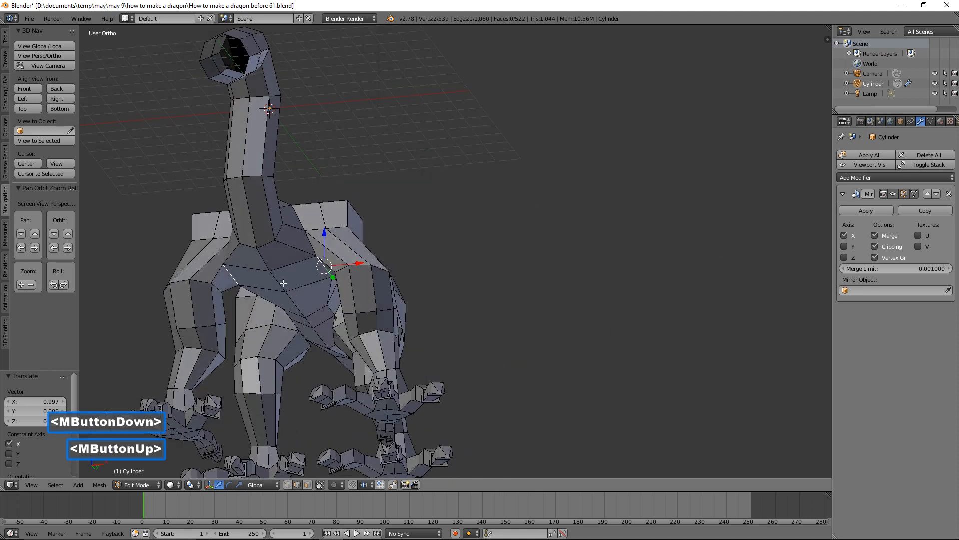
# Lower two edges of the chest beside the front leg along Z, one after the other, and clear the selection
pyautogui.click(284, 283)
pyautogui.moveTo(279, 246); pyautogui.dragTo(281, 277)
pyautogui.moveTo(280, 276); pyautogui.dragTo(366, 296, button='middle')
pyautogui.click(398, 284)
pyautogui.moveTo(401, 248); pyautogui.dragTo(409, 275)
pyautogui.moveTo(408, 275); pyautogui.dragTo(478, 272, button='middle')
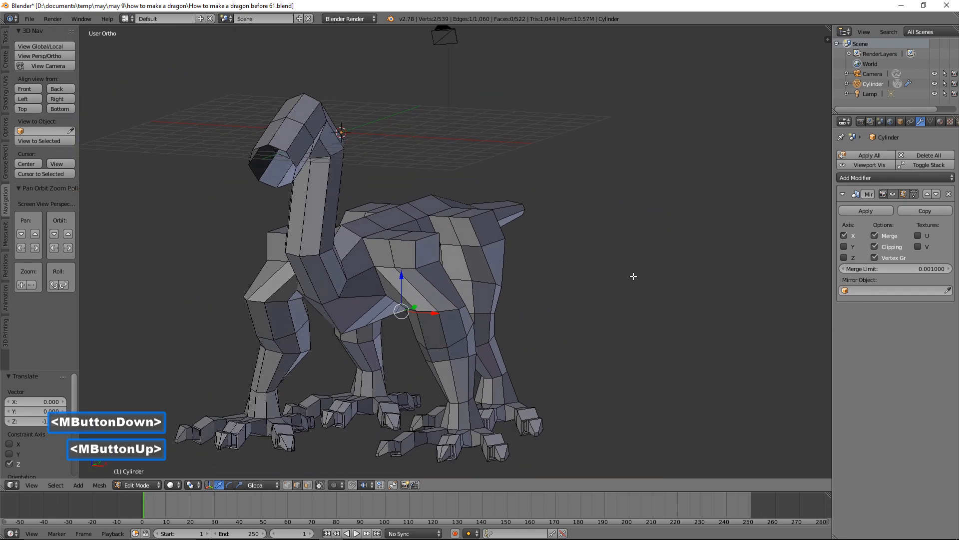
pyautogui.press('a')
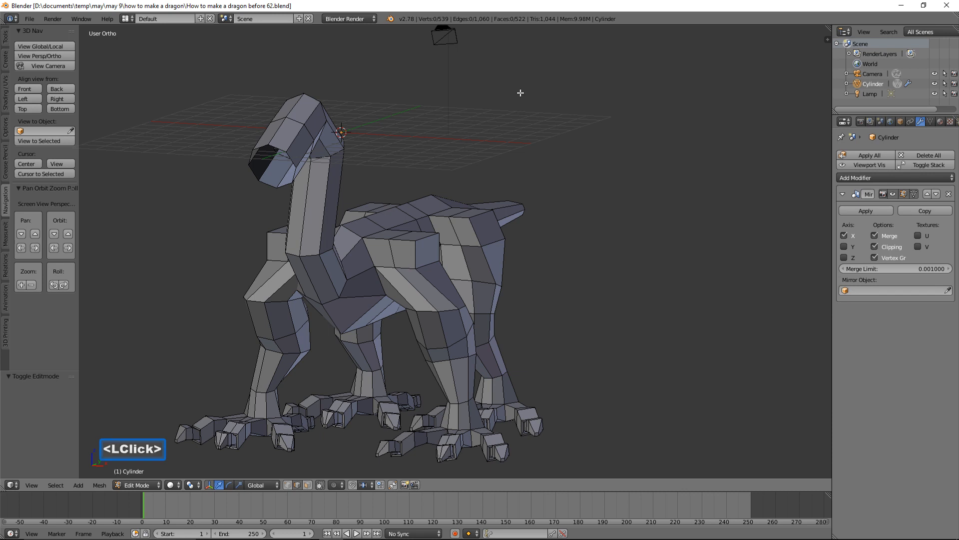
# In the right side view, extrude the snout's open edge loop forward, move it -0.252 along Z, and deselect it
pyautogui.click(57, 99)
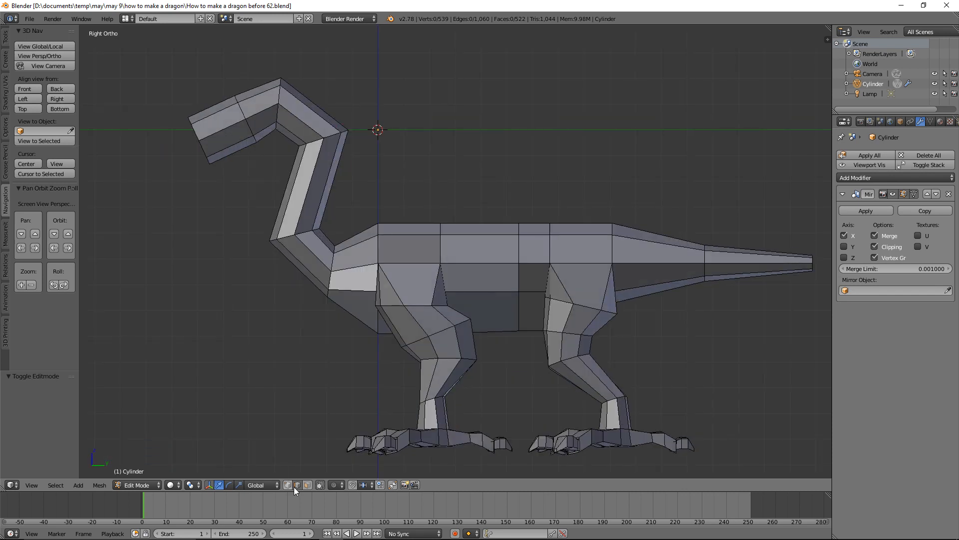
pyautogui.press('alt')
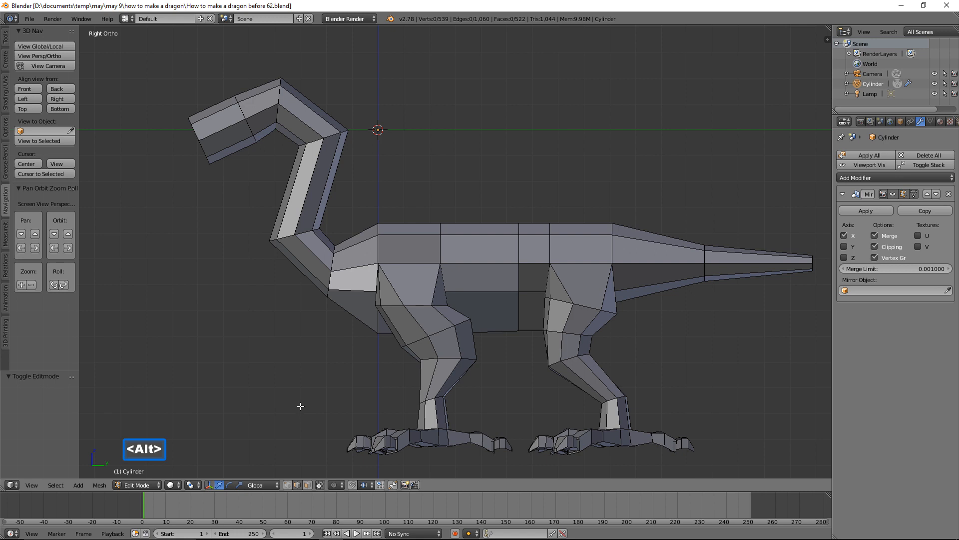
pyautogui.keyDown('alt'); pyautogui.click(205, 144); pyautogui.keyUp('alt')
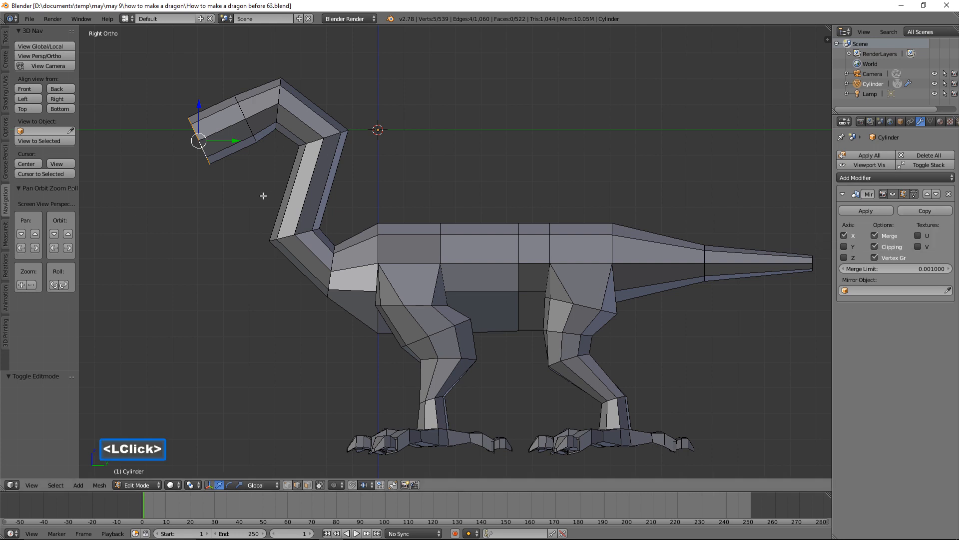
pyautogui.press('e')
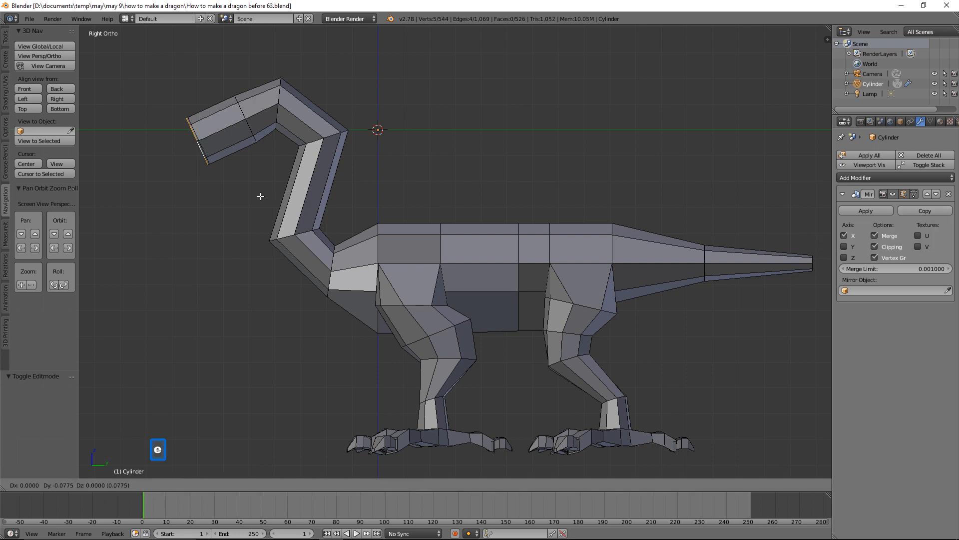
pyautogui.click(227, 208)
pyautogui.moveTo(164, 117); pyautogui.dragTo(165, 123)
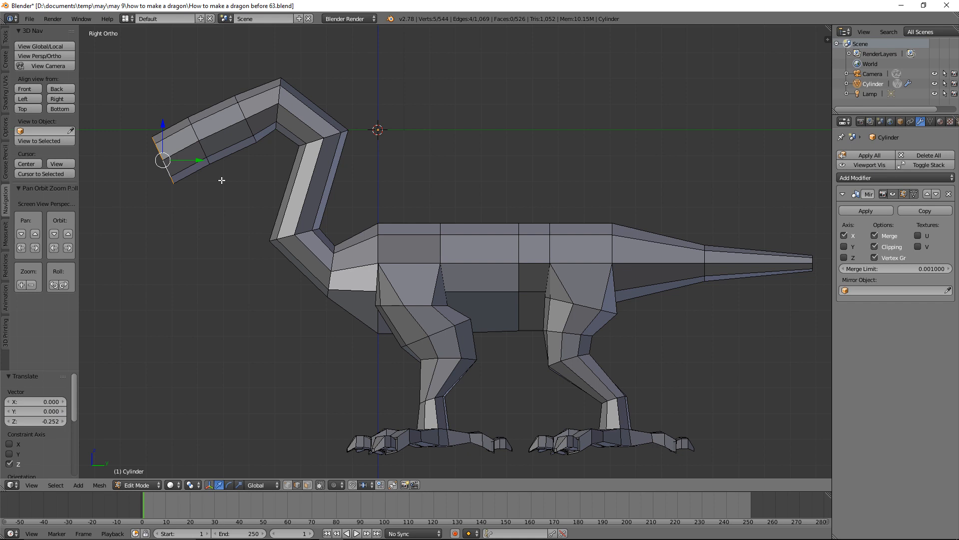
pyautogui.press('a')
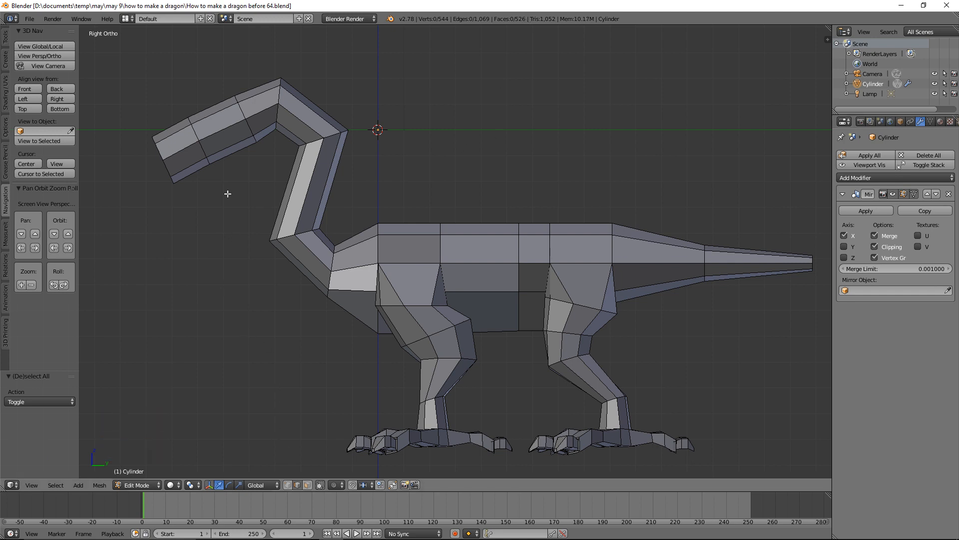
pyautogui.click(229, 128)
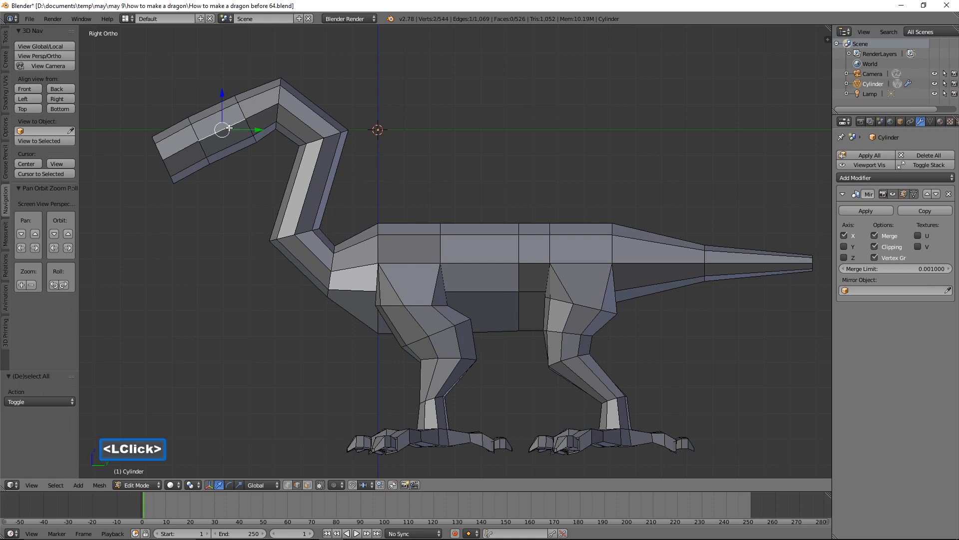
pyautogui.keyDown('shift'); pyautogui.click(188, 148); pyautogui.keyUp('shift')
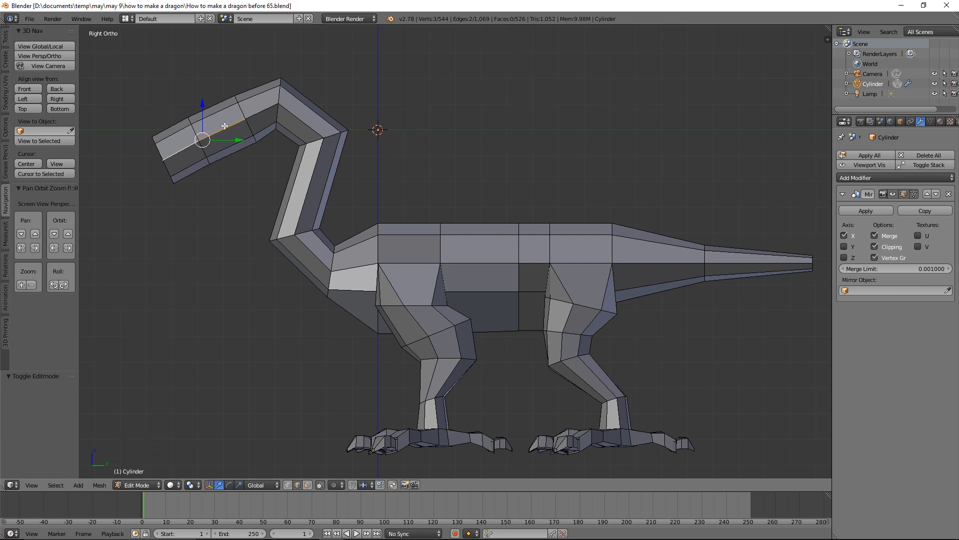
pyautogui.press('a')
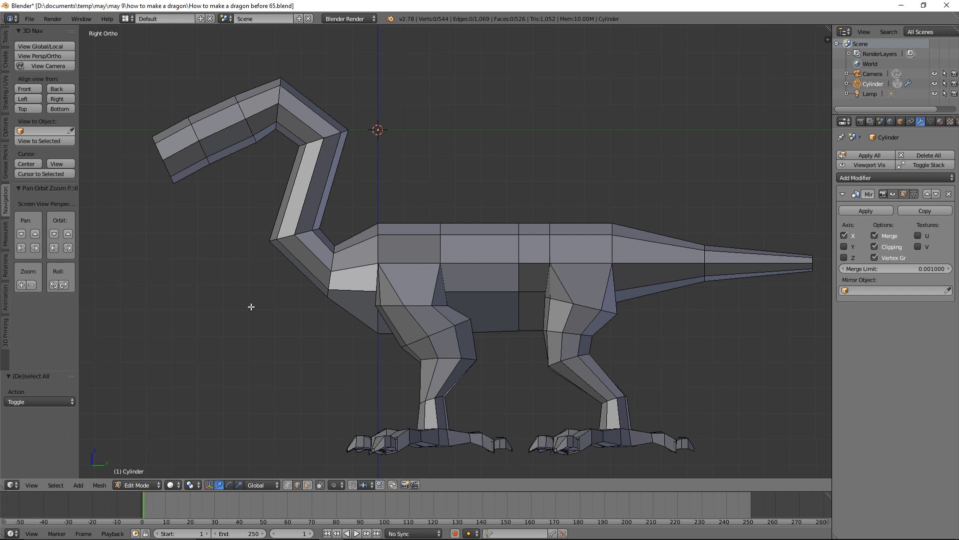
# Rip the foremost edge along the side of the snout, offsetting it about 0.136 along Y and -0.116 along Z
pyautogui.click(190, 147)
pyautogui.press('v')
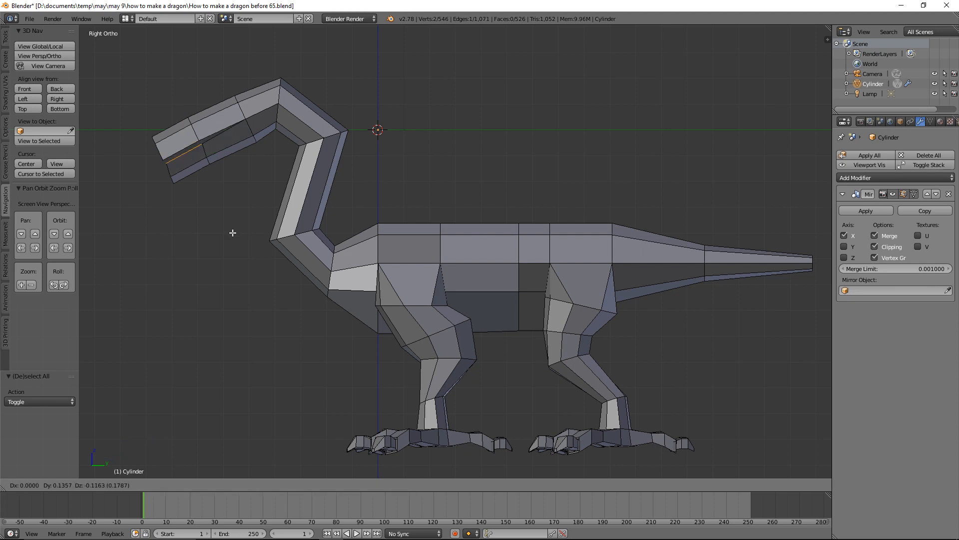
pyautogui.click(232, 232)
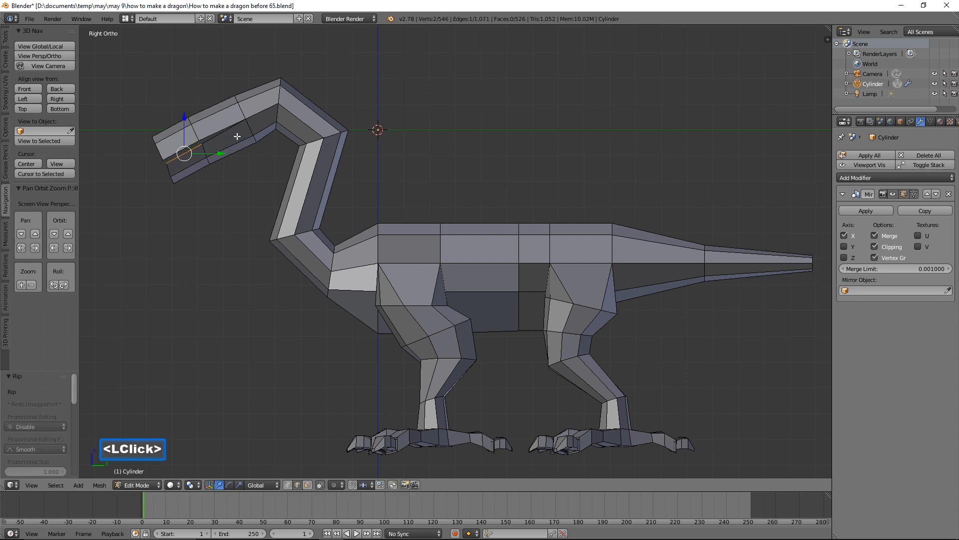
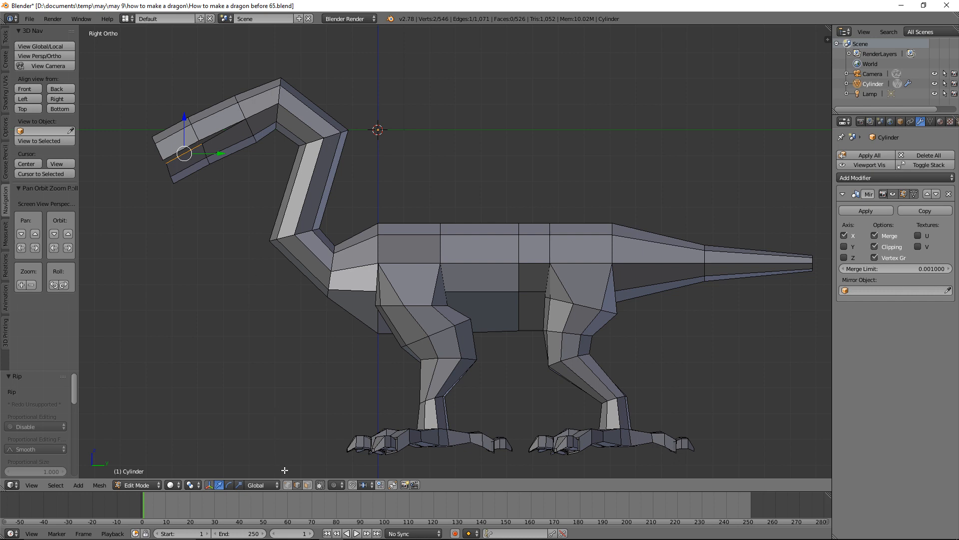
# Switch to face selection, select the four lower jaw faces, and rotate them 9.003° about X
pyautogui.click(307, 484)
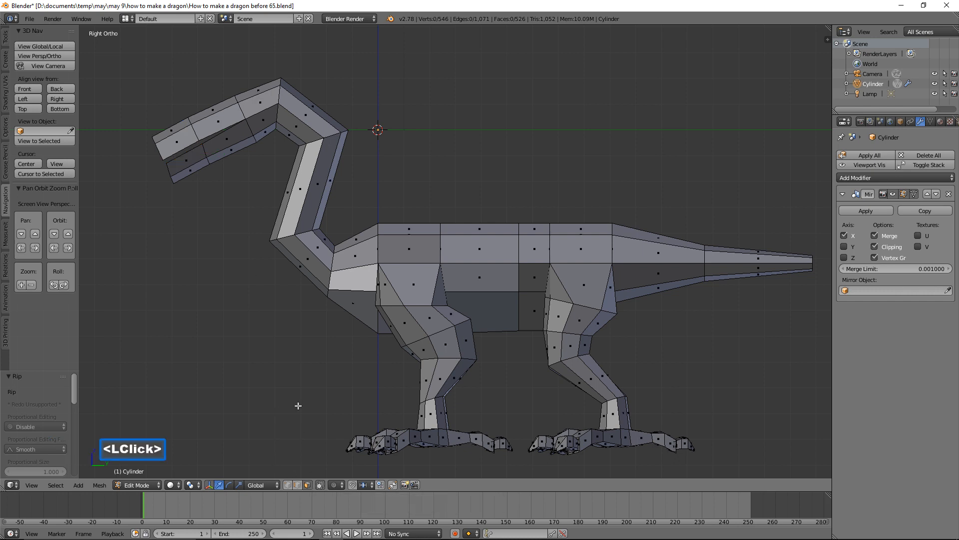
pyautogui.keyDown('alt'); pyautogui.click(228, 148); pyautogui.keyUp('alt')
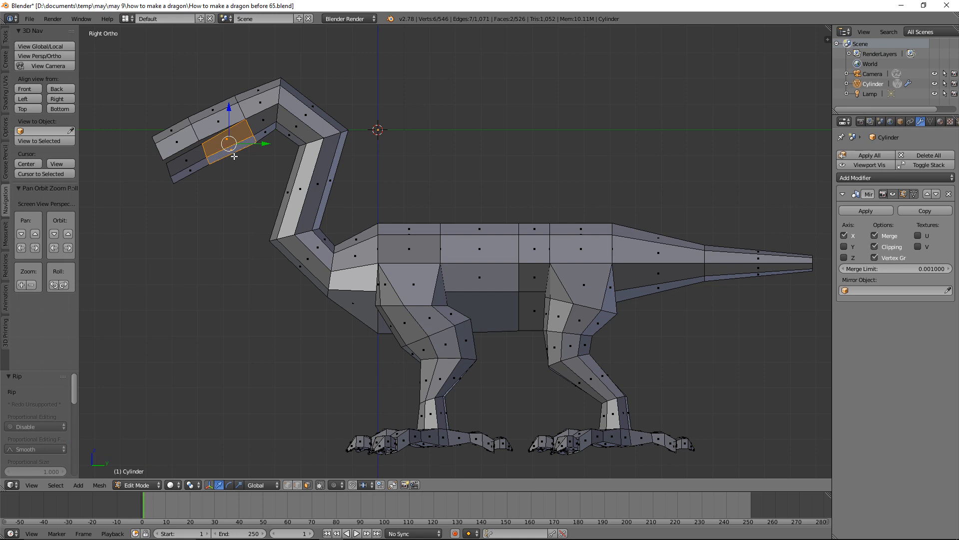
pyautogui.keyDown('alt'); pyautogui.click(199, 160); pyautogui.keyUp('alt')
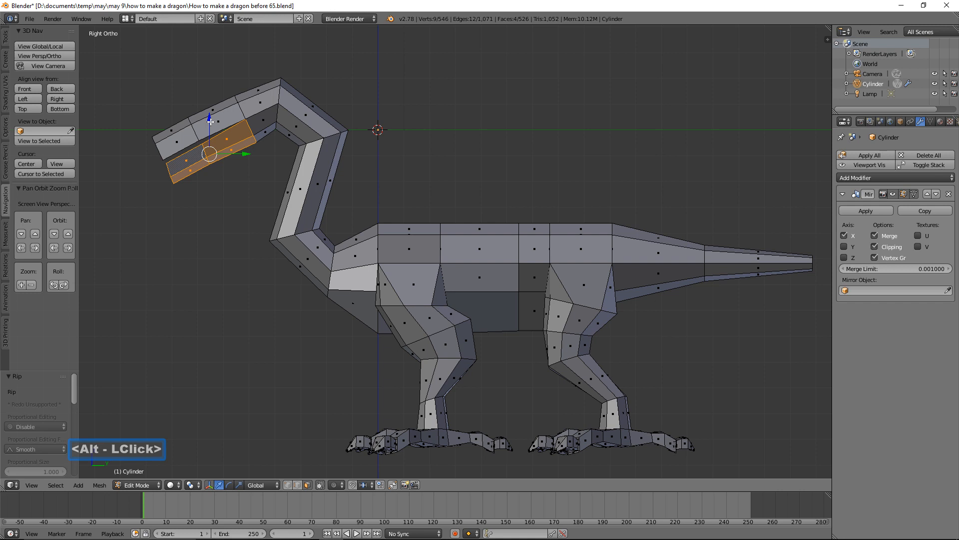
pyautogui.press('r')
pyautogui.press('x')
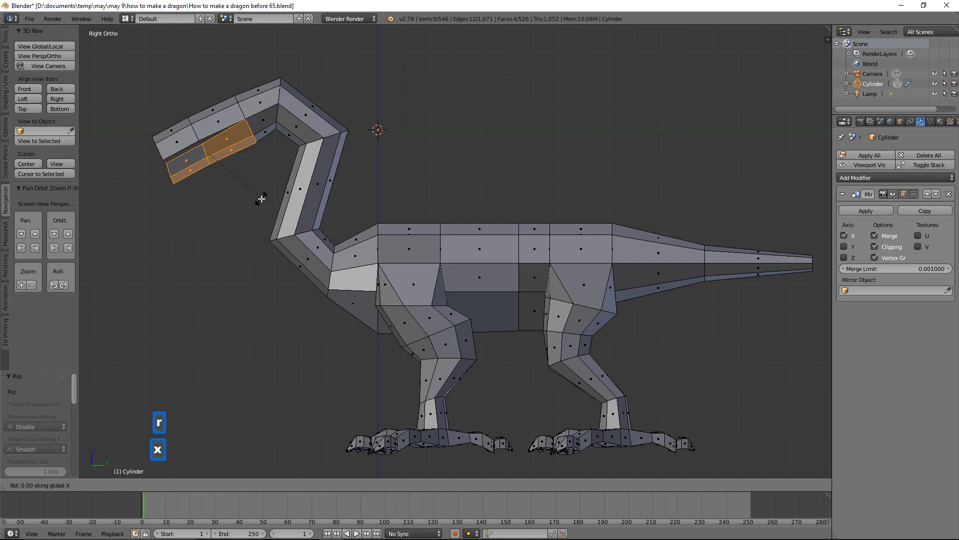
pyautogui.click(268, 189)
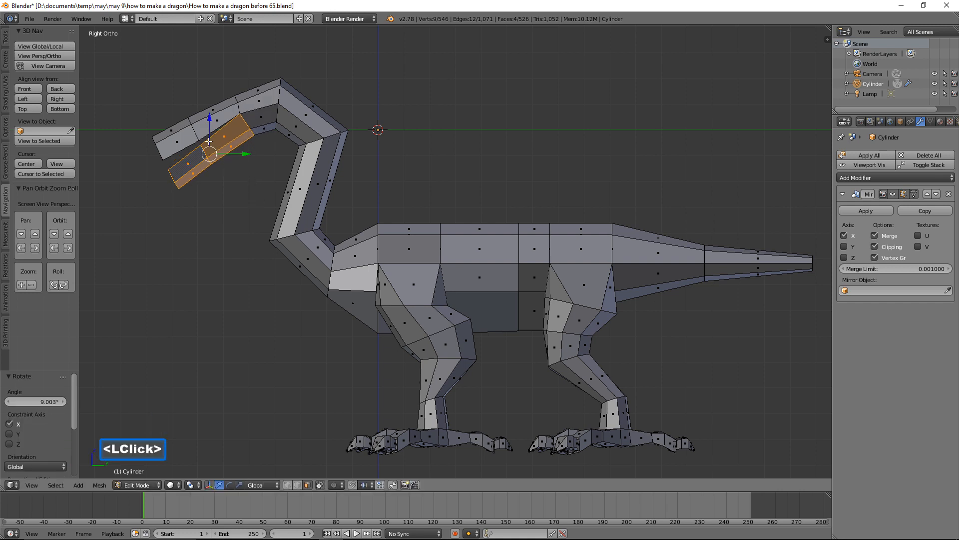
# Move the lower jaw down and back toward the neck, finishing with -0.155 along Z, and clear the selection
pyautogui.moveTo(213, 118); pyautogui.dragTo(213, 134)
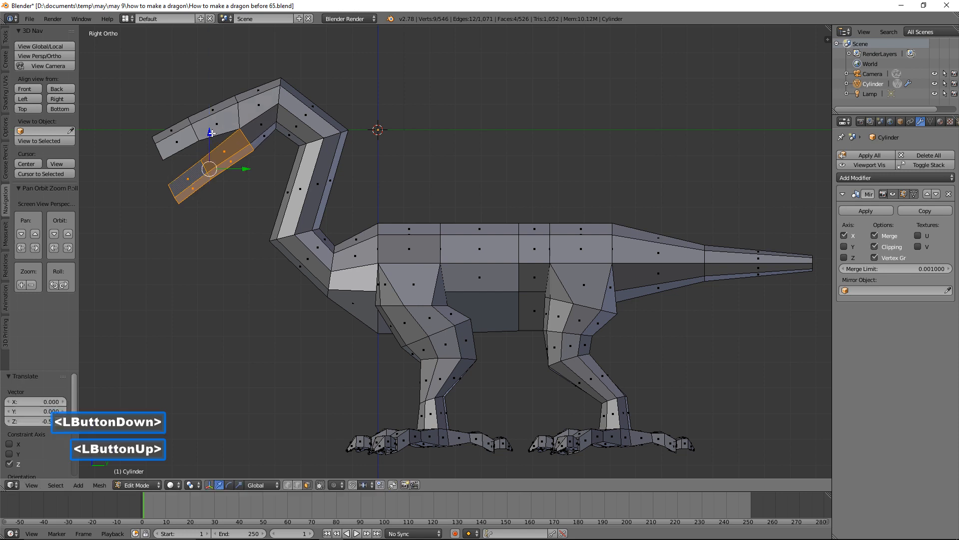
pyautogui.moveTo(245, 168); pyautogui.dragTo(254, 169)
pyautogui.moveTo(217, 134); pyautogui.dragTo(217, 136)
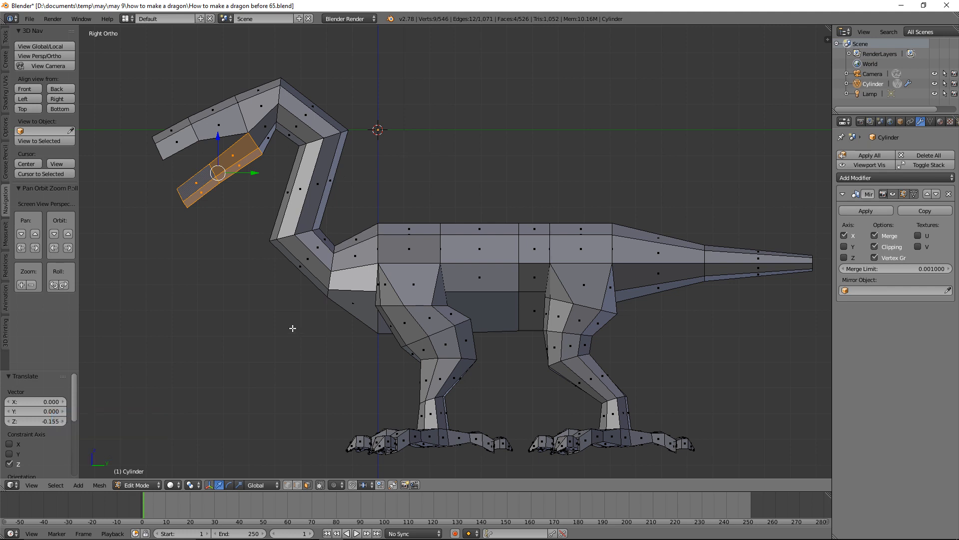
pyautogui.press('a')
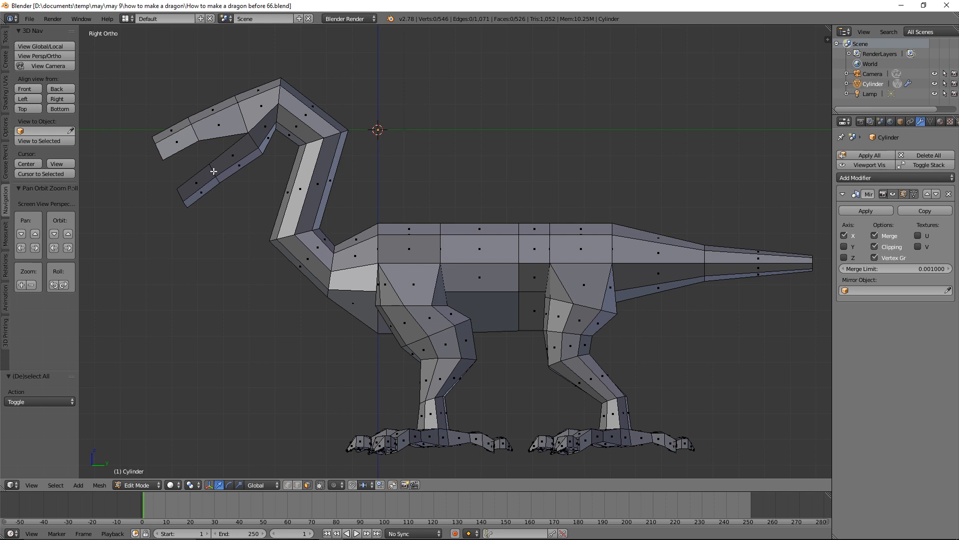
pyautogui.moveTo(168, 232); pyautogui.dragTo(197, 178, button='middle')
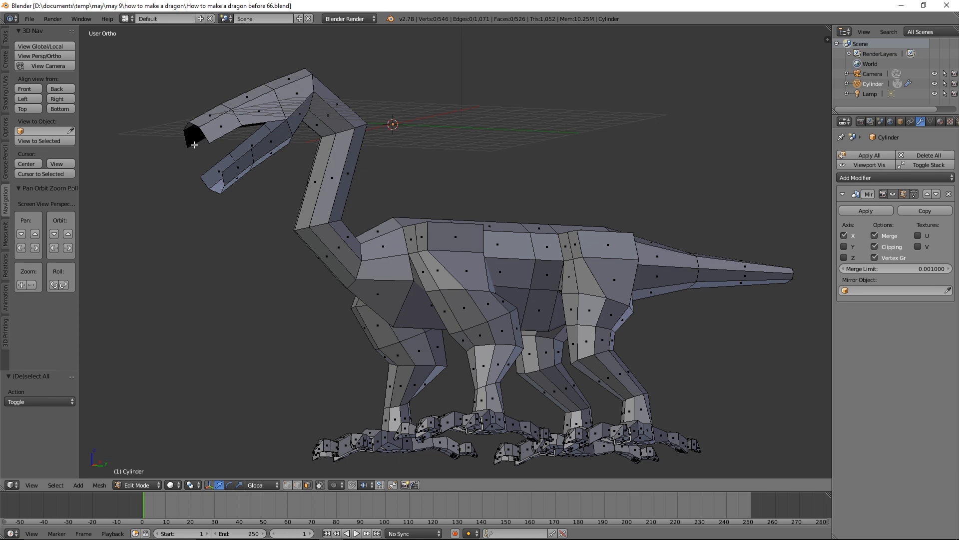
# Hide the grid floor through the viewport's display settings and close the properties sidebar
pyautogui.moveTo(237, 199); pyautogui.dragTo(215, 203, button='middle')
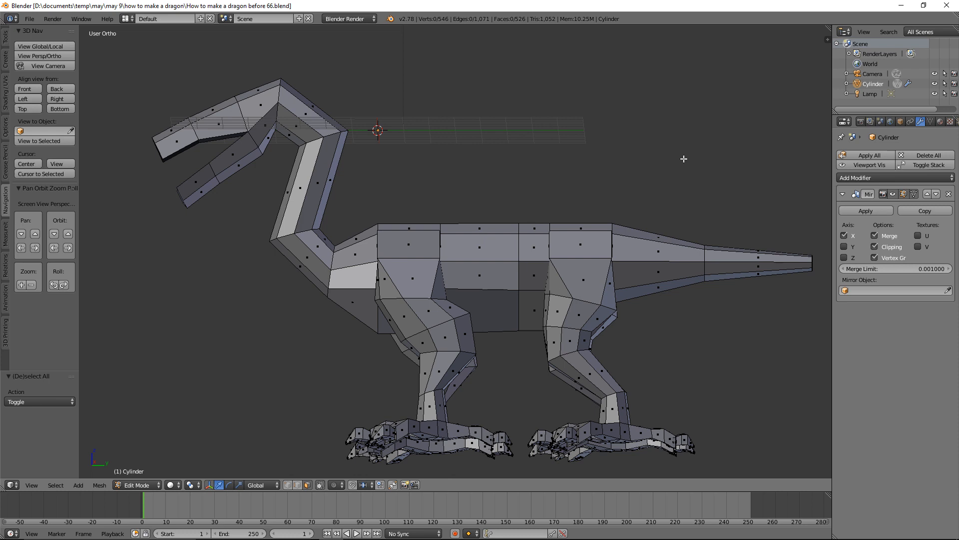
pyautogui.press('n')
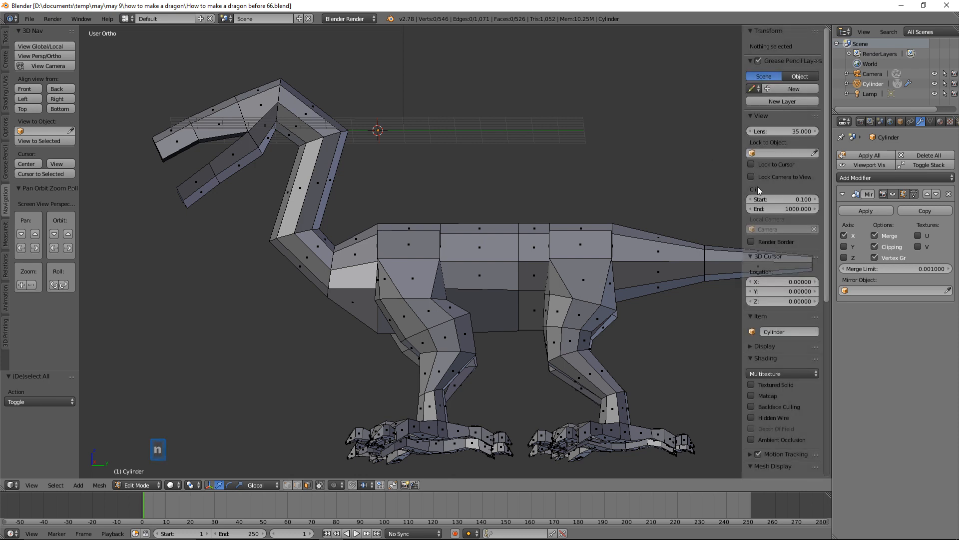
pyautogui.click(751, 347)
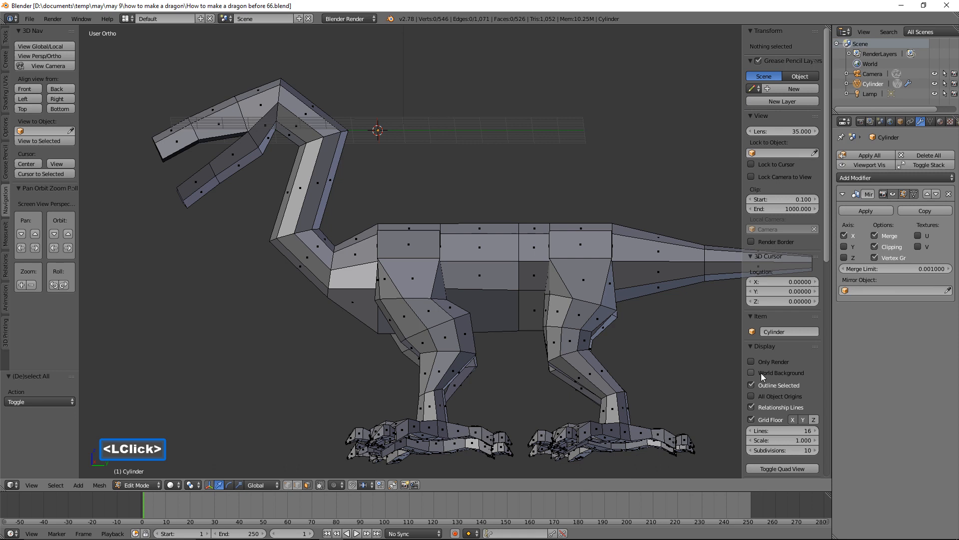
pyautogui.click(750, 419)
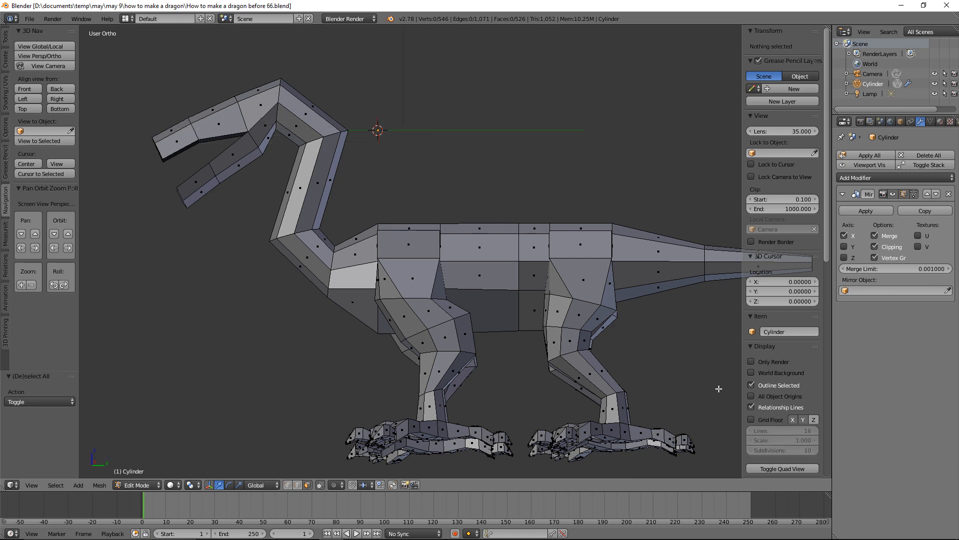
pyautogui.press('n')
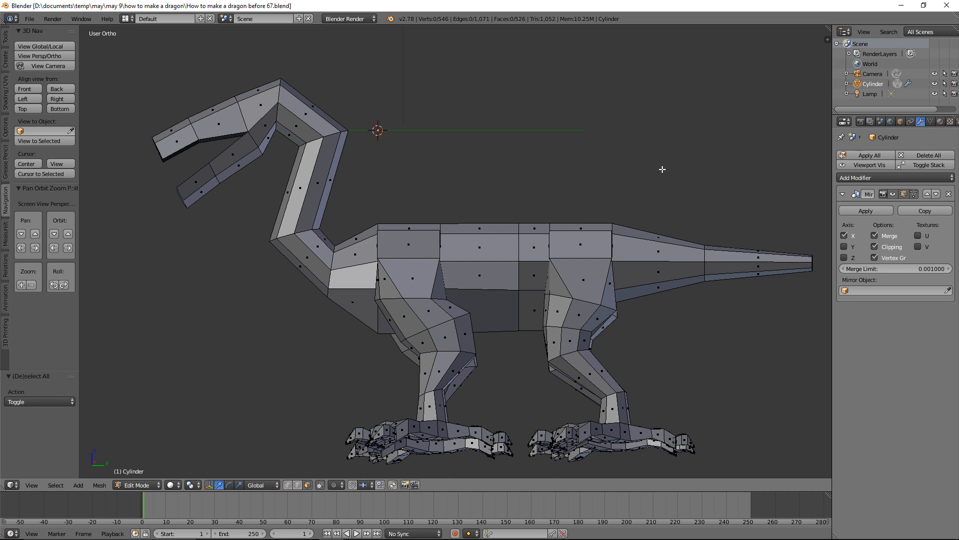
pyautogui.click(464, 8)
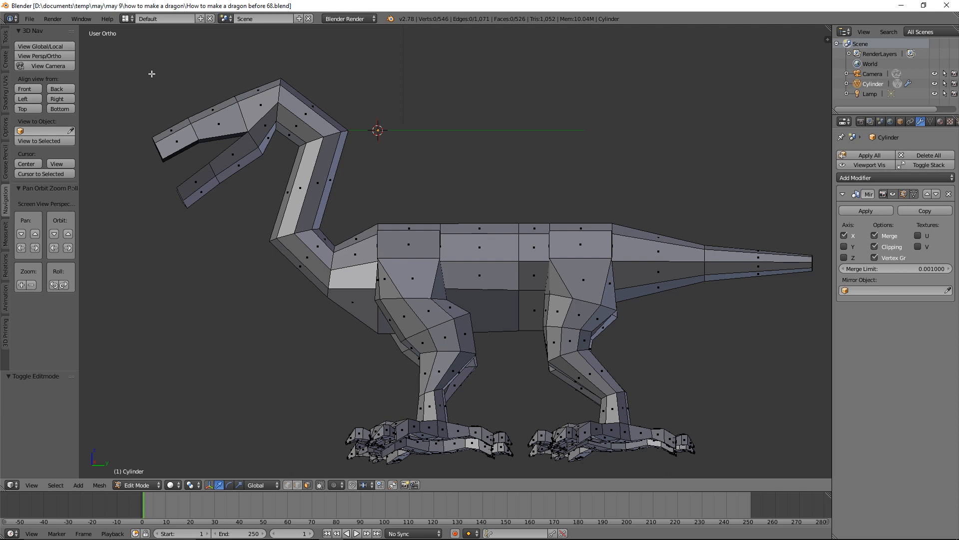
pyautogui.hotkey('shift', 'b')
pyautogui.moveTo(152, 74); pyautogui.dragTo(281, 225)
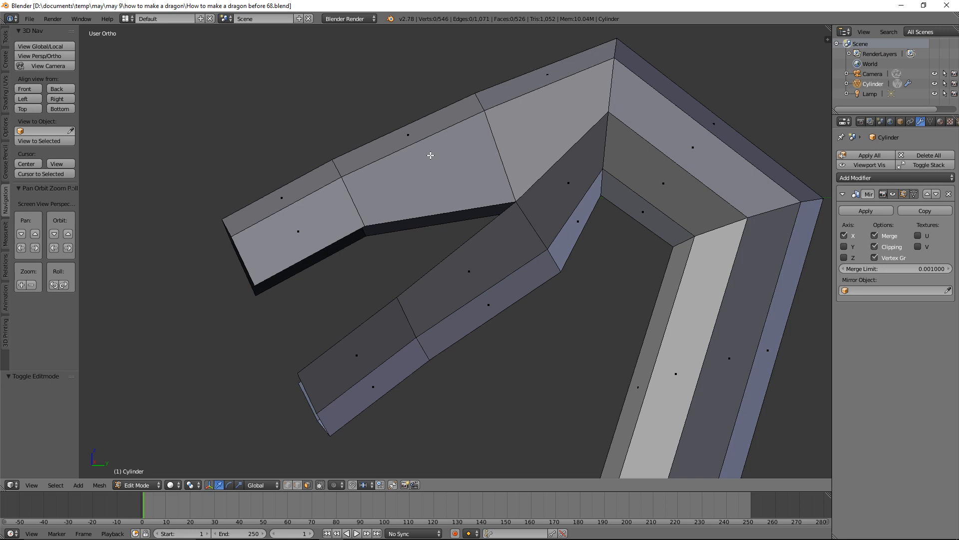
pyautogui.press('ctrl')
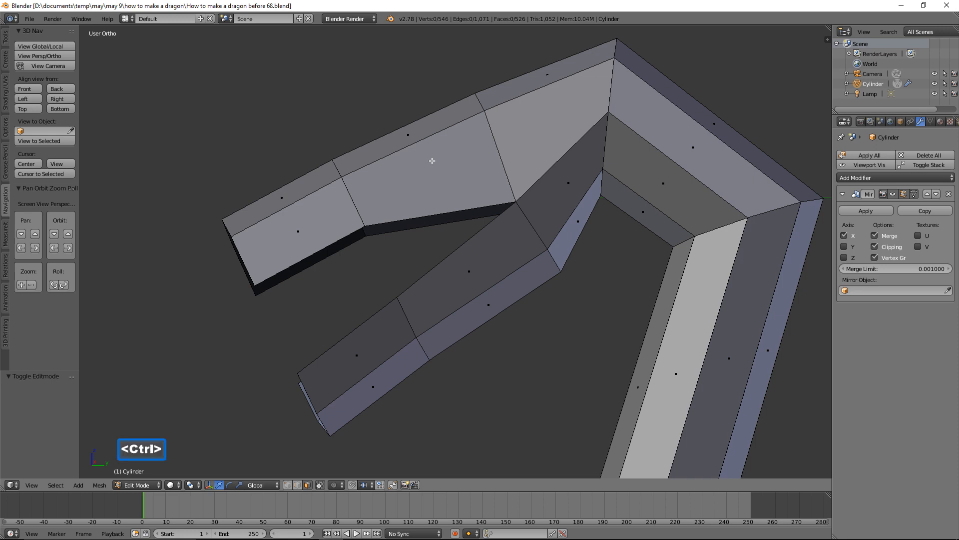
pyautogui.hotkey('ctrl', 'r')
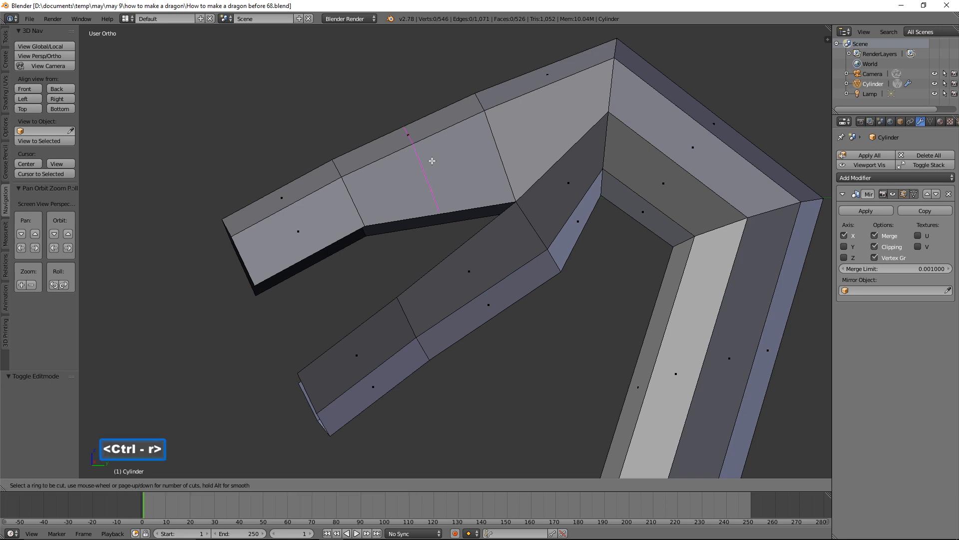
pyautogui.click(432, 161)
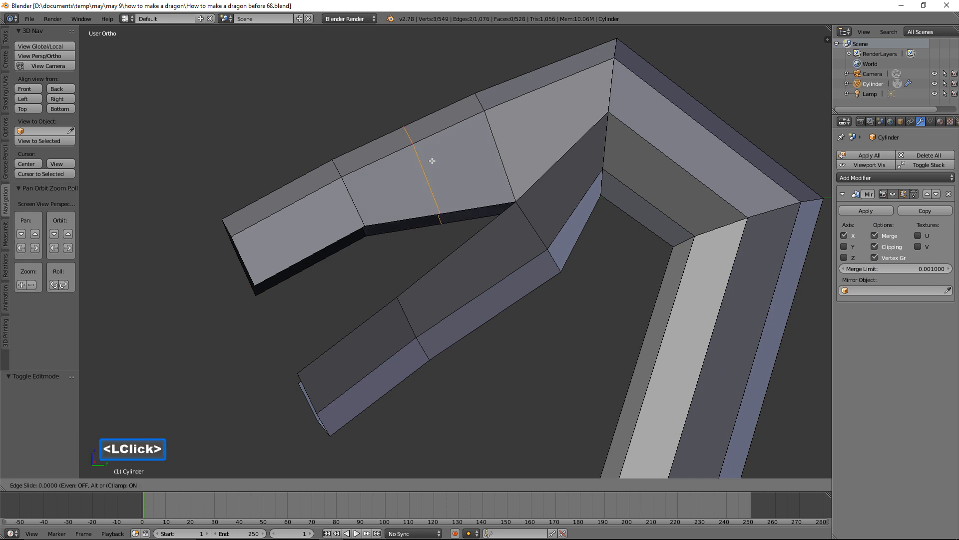
pyautogui.click(432, 160)
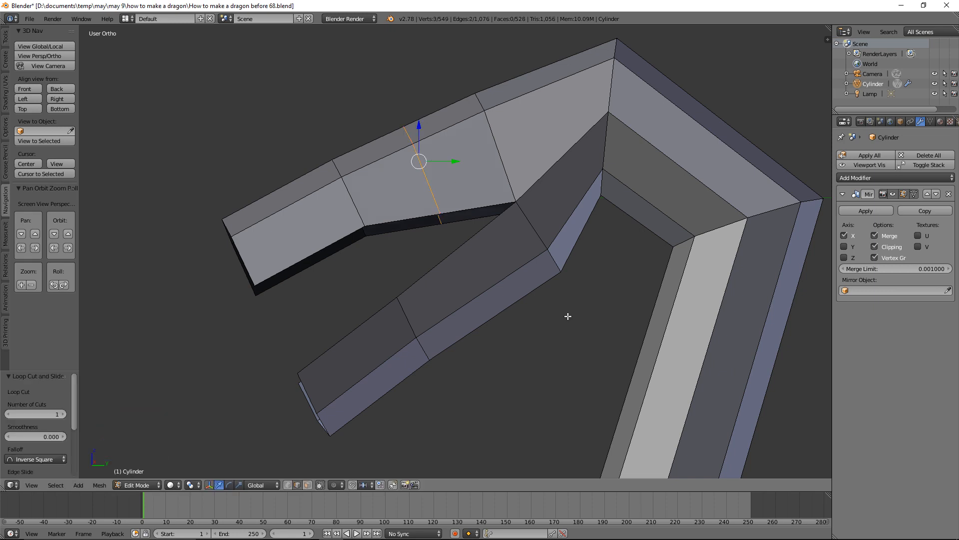
pyautogui.press('a')
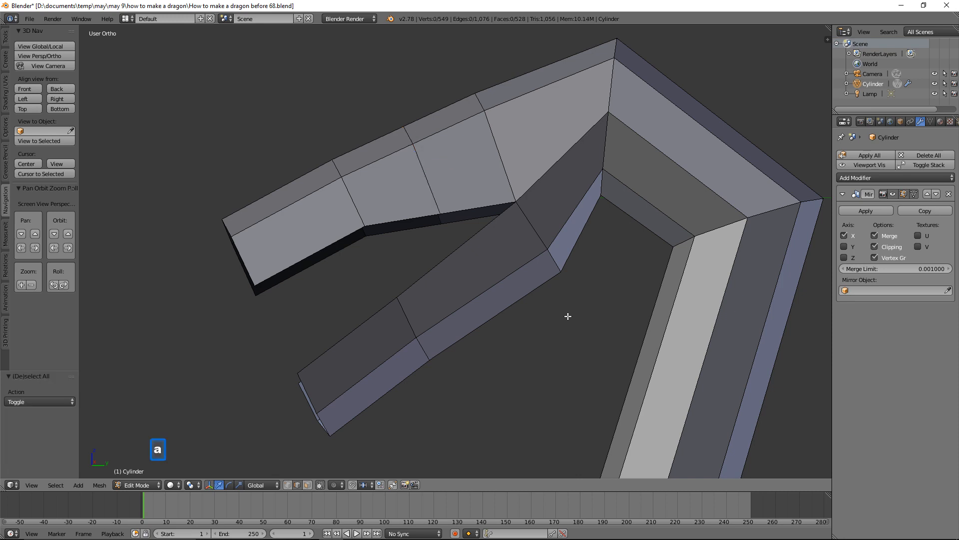
pyautogui.click(377, 130)
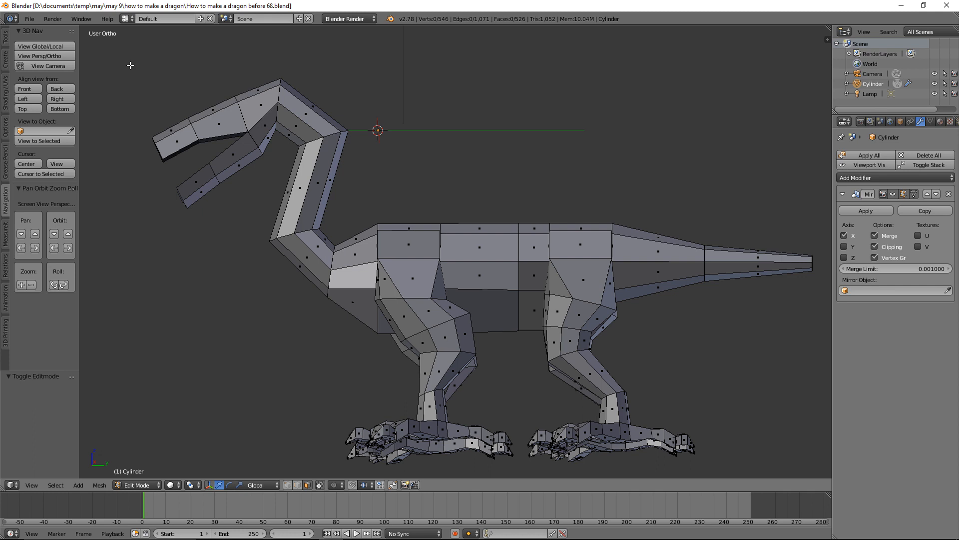
# Add one centred loop cut across the upper jaw's middle segment and clear the selection
pyautogui.hotkey('shift', 'b')
pyautogui.moveTo(130, 65); pyautogui.dragTo(300, 246)
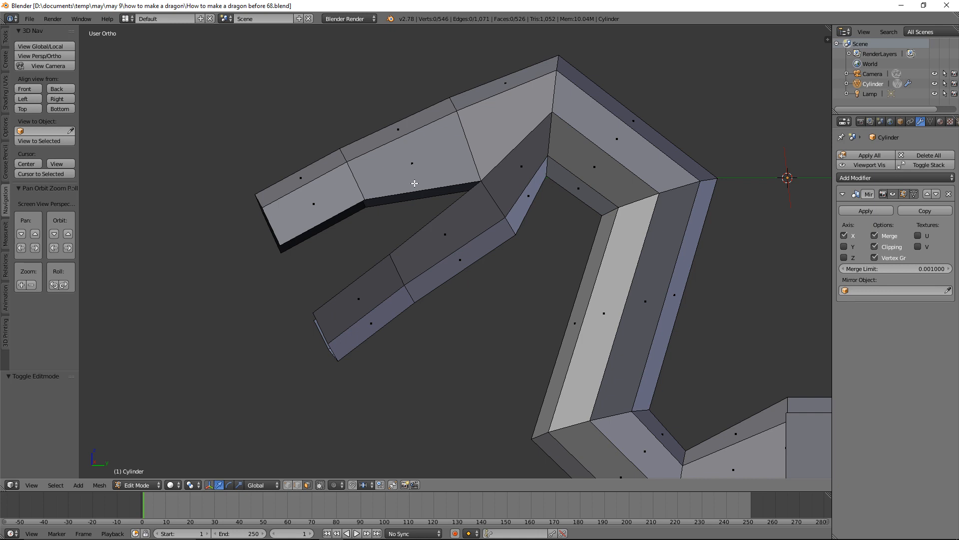
pyautogui.press('ctrl')
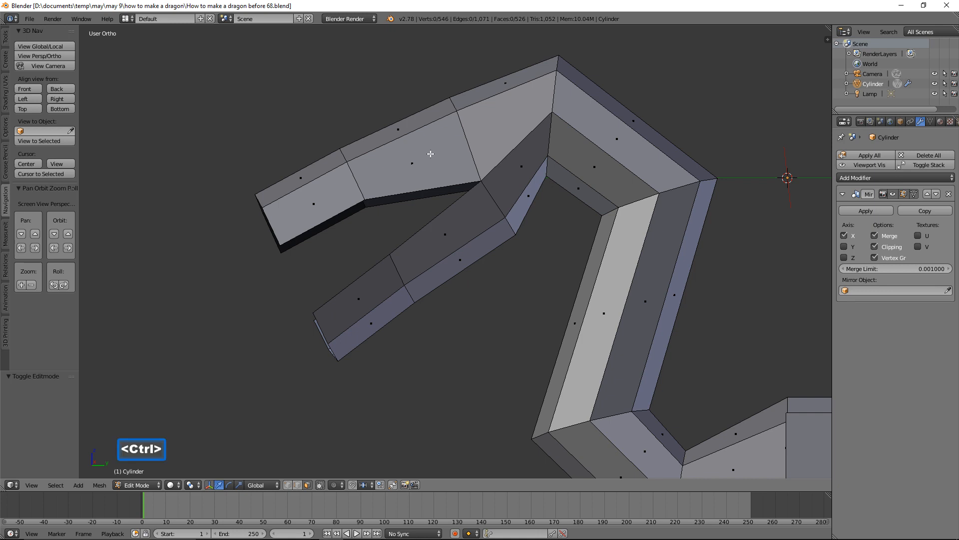
pyautogui.hotkey('ctrl', 'r')
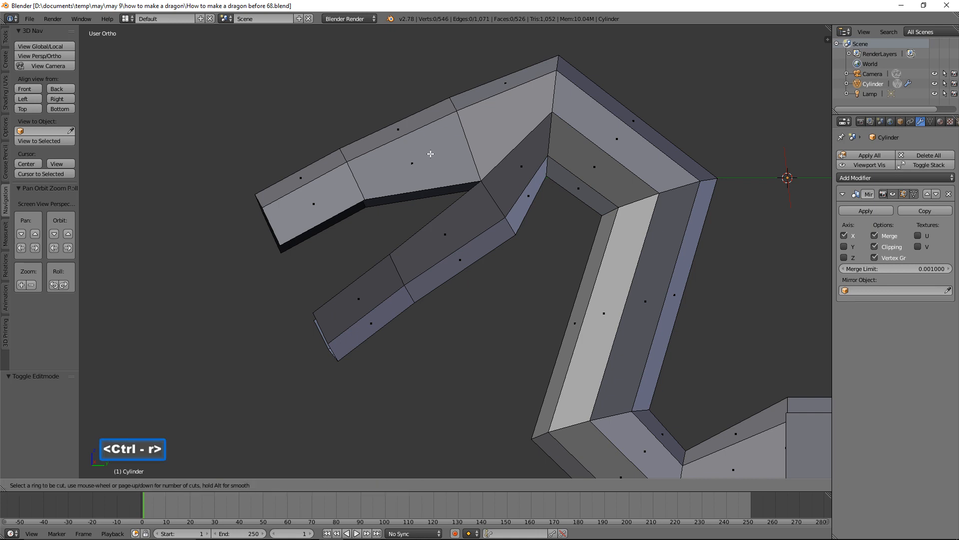
pyautogui.click(407, 132)
pyautogui.click(406, 132)
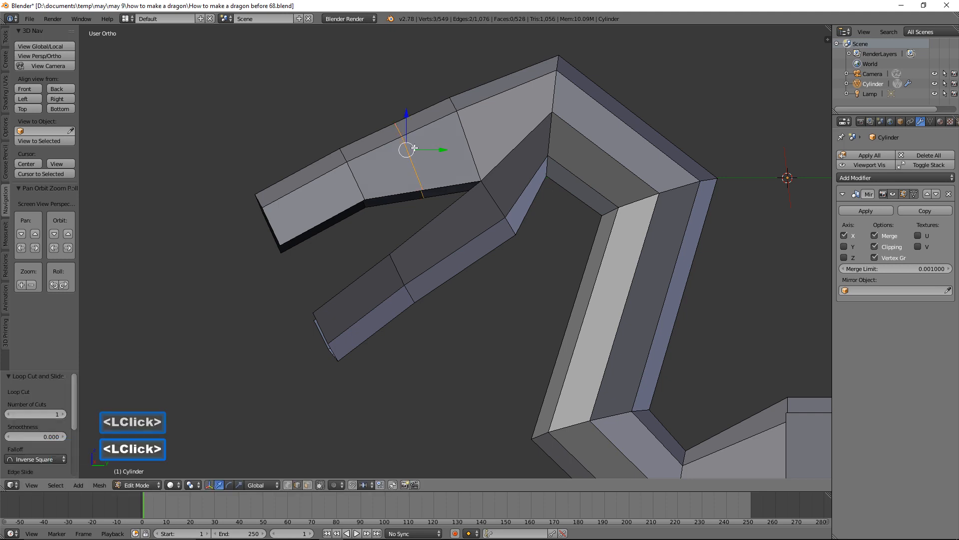
pyautogui.press('a')
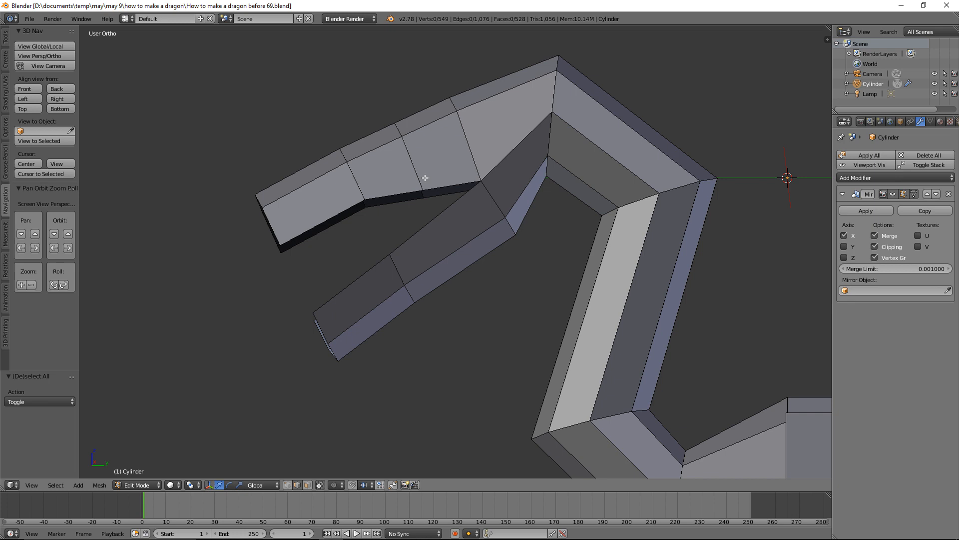
# Switch to vertex selection and move the new loop's upper side vertex up and its lower edge vertex down
pyautogui.click(290, 484)
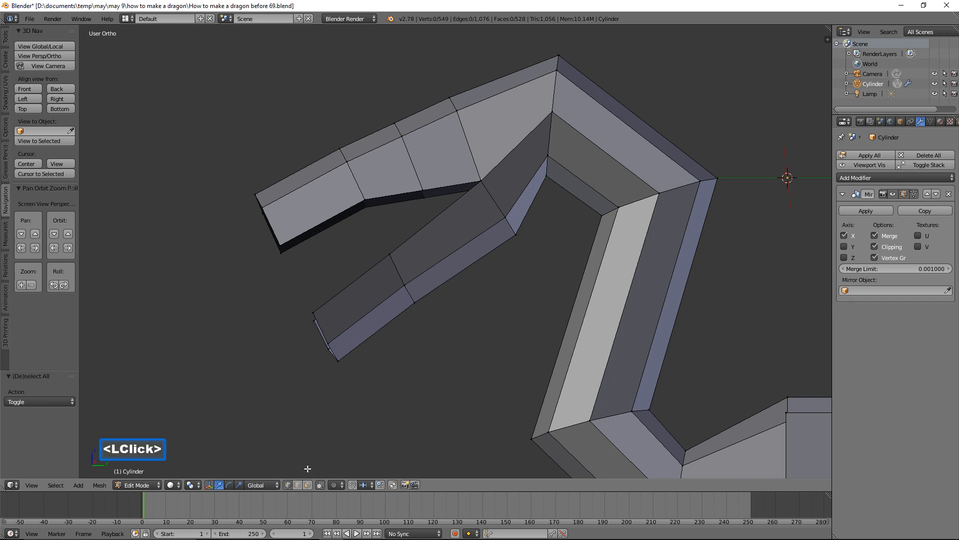
pyautogui.click(404, 128)
pyautogui.moveTo(403, 115); pyautogui.dragTo(427, 122)
pyautogui.click(422, 190)
pyautogui.moveTo(423, 161); pyautogui.dragTo(423, 174)
# Raise the mouth corner vertex, move the new loop's lower vertex back and 0.214 up along Z, and clear the selection
pyautogui.click(479, 179)
pyautogui.moveTo(480, 155); pyautogui.dragTo(476, 140)
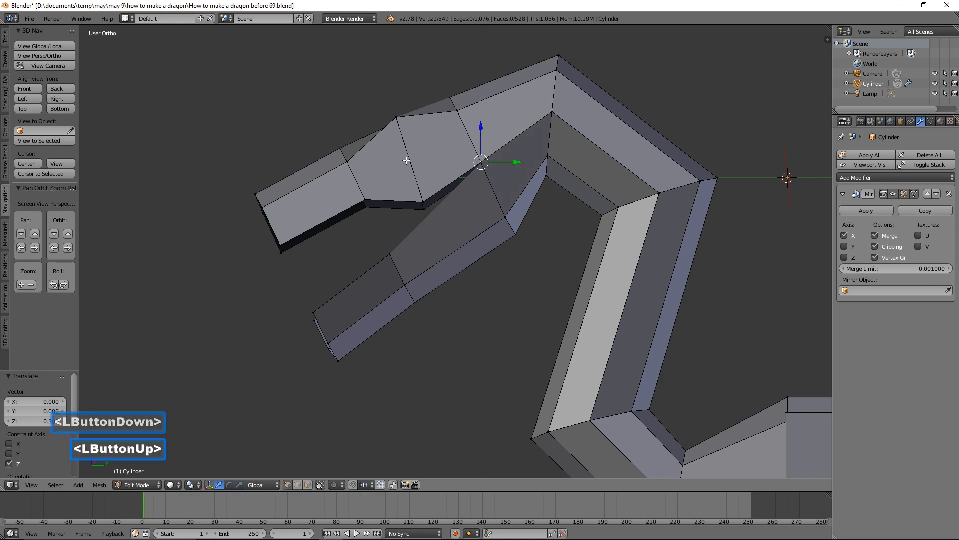
pyautogui.click(423, 198)
pyautogui.moveTo(457, 201); pyautogui.dragTo(461, 199)
pyautogui.moveTo(430, 165); pyautogui.dragTo(431, 152)
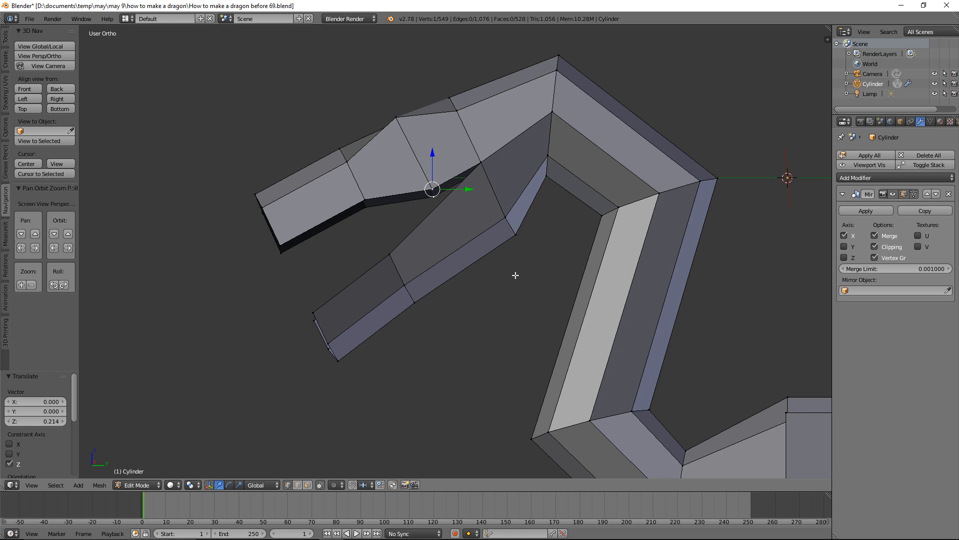
pyautogui.press('a')
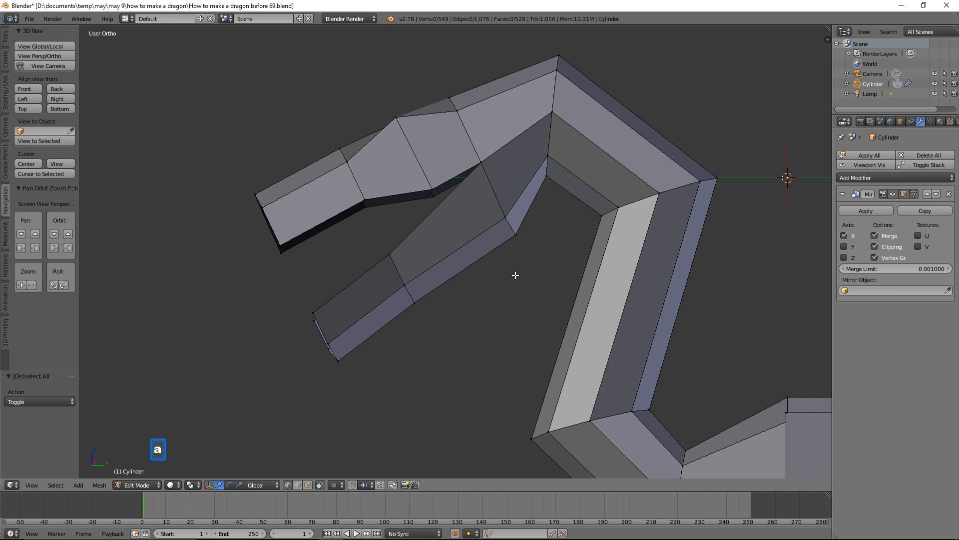
pyautogui.click(548, 11)
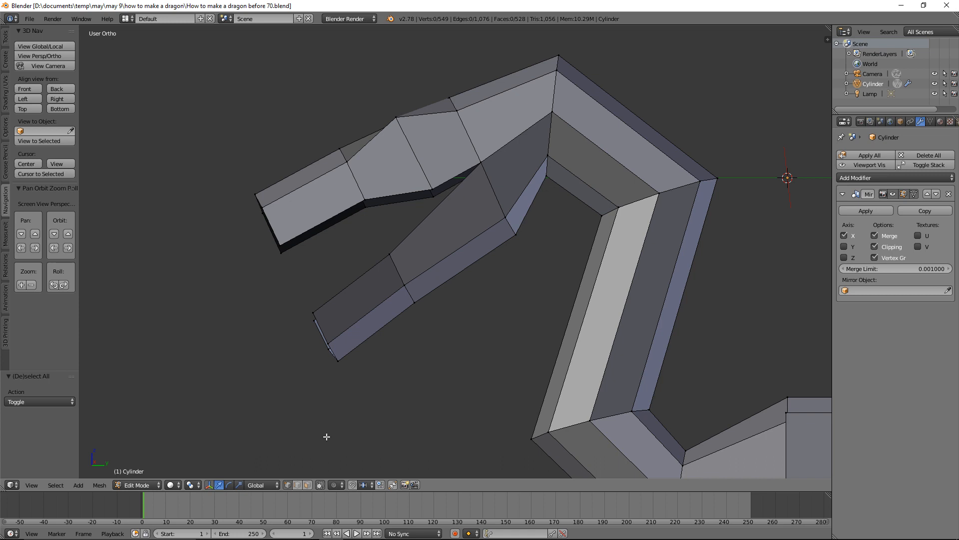
# Select the open edge loop running along the inner rims of both jaws and extrude it in place
pyautogui.click(380, 456)
pyautogui.press('alt')
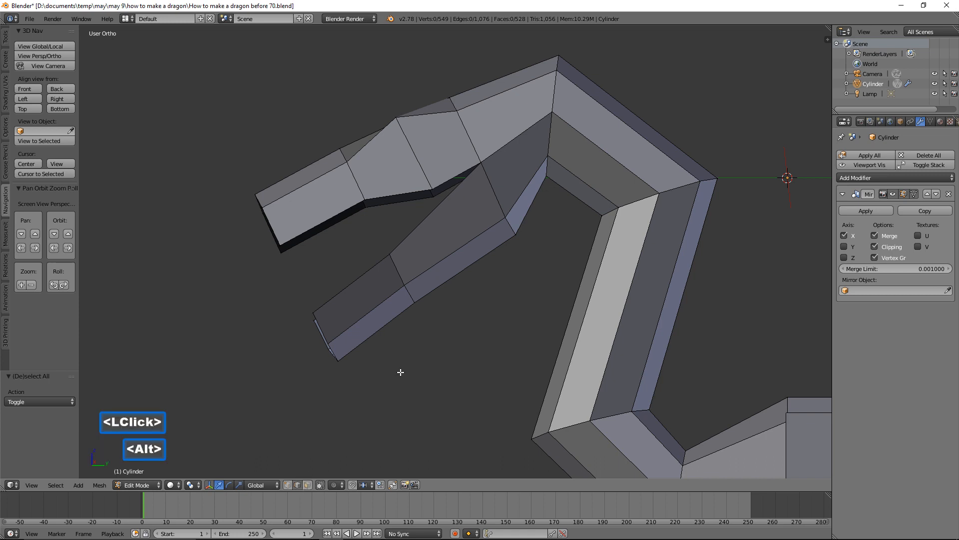
pyautogui.keyDown('alt'); pyautogui.click(348, 288); pyautogui.keyUp('alt')
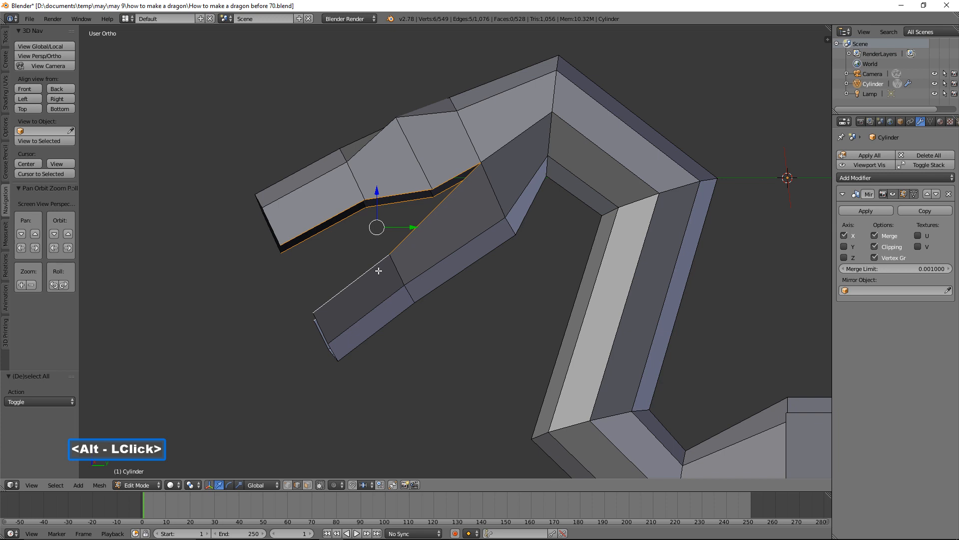
pyautogui.press('e')
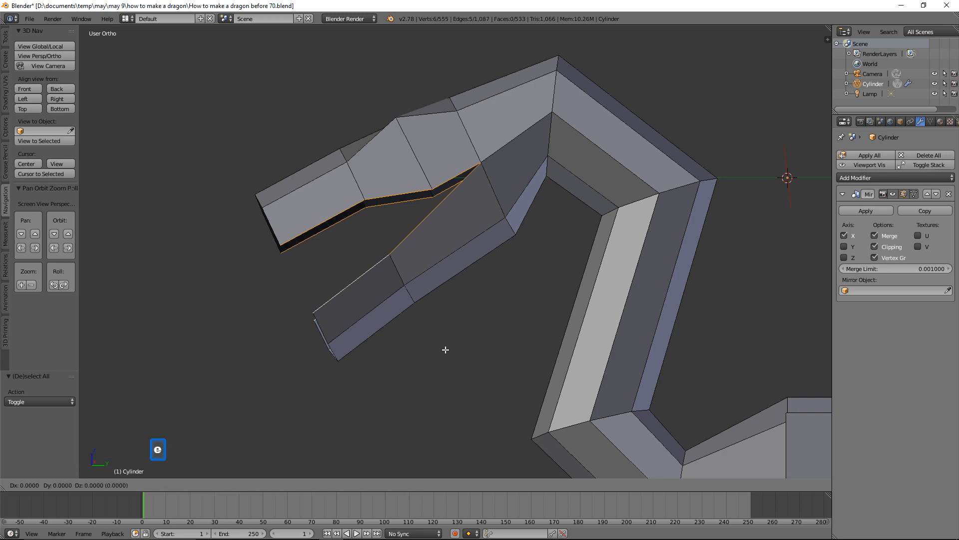
pyautogui.rightClick(445, 343)
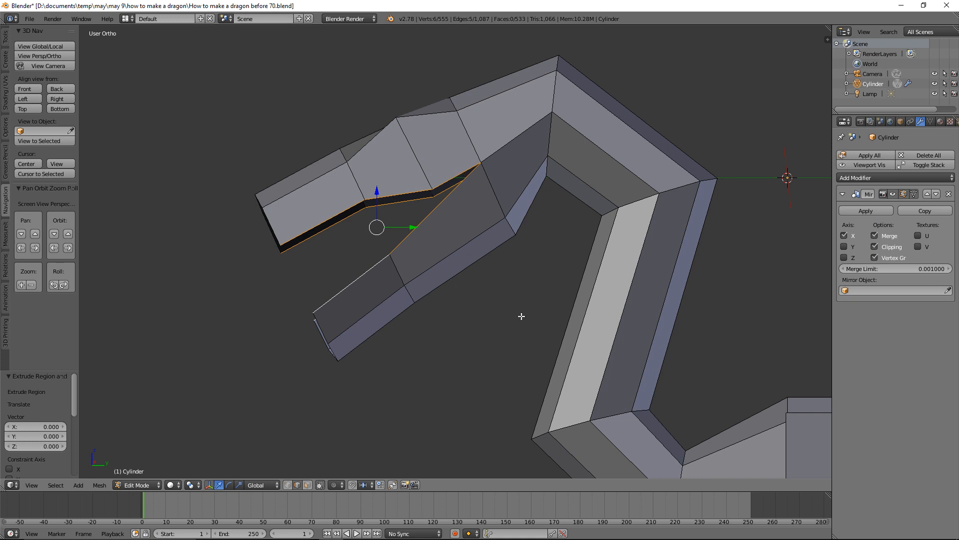
# Scale the extruded mouth edge loop to 0.831 along Z and shrink it slightly on all axes
pyautogui.moveTo(521, 315); pyautogui.dragTo(482, 331, button='middle')
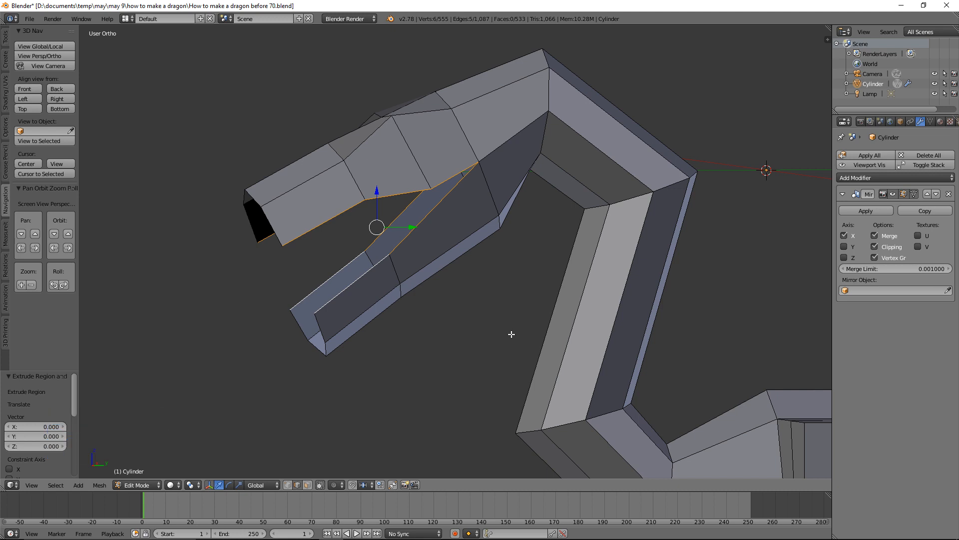
pyautogui.press('s')
pyautogui.press('z')
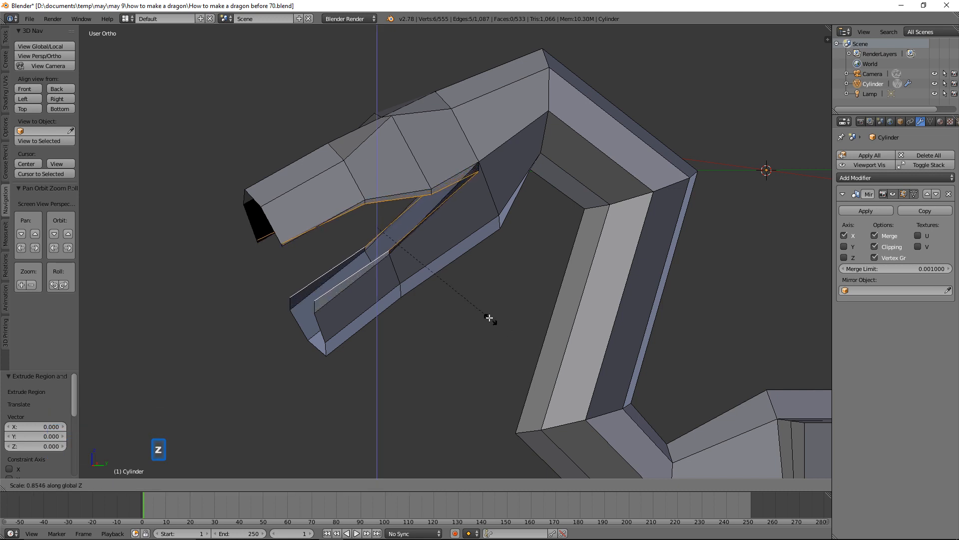
pyautogui.click(489, 318)
pyautogui.press('s')
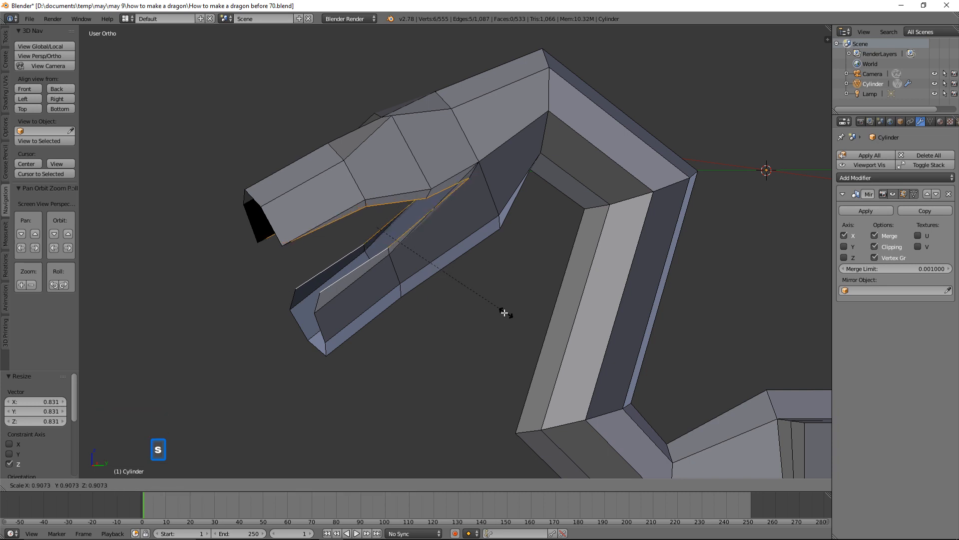
pyautogui.click(476, 282)
# Move the extruded mouth edge loop -0.124 along Y
pyautogui.moveTo(476, 281); pyautogui.dragTo(452, 262, button='middle')
pyautogui.moveTo(413, 227); pyautogui.dragTo(407, 226)
pyautogui.moveTo(371, 226); pyautogui.dragTo(380, 231, button='middle')
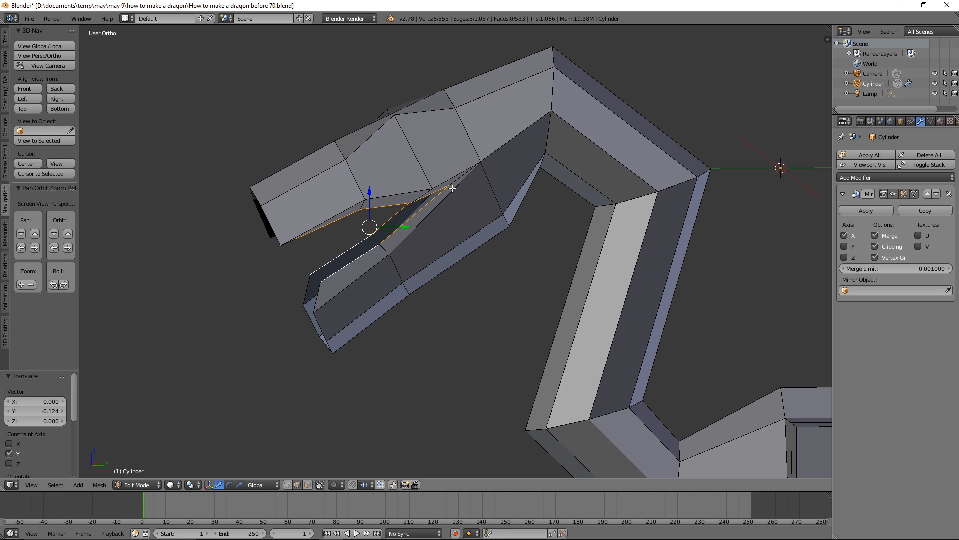
# Remove the mouth corner edges from the selection and scale the remaining inner rim edges of both jaws to 0.839 along Z
pyautogui.press('c')
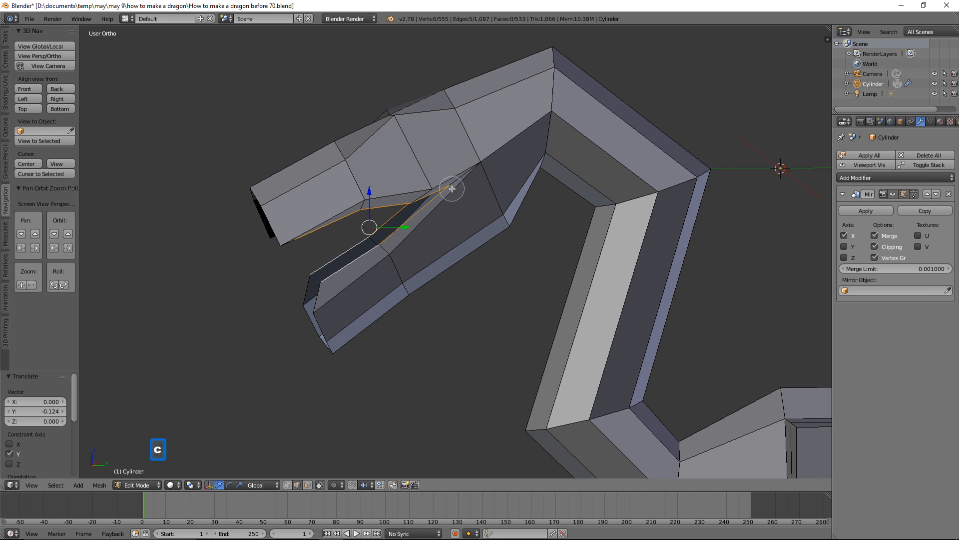
pyautogui.middleClick(452, 187)
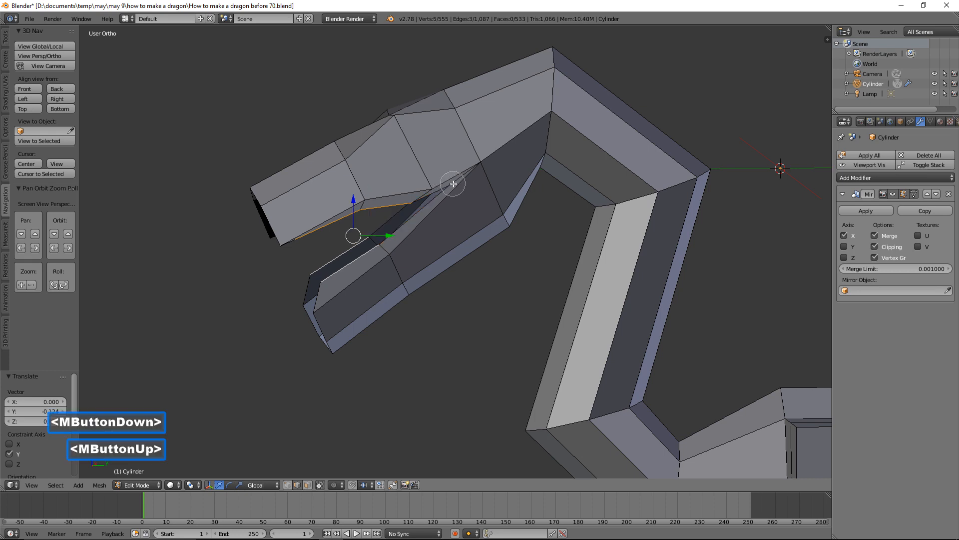
pyautogui.rightClick(442, 188)
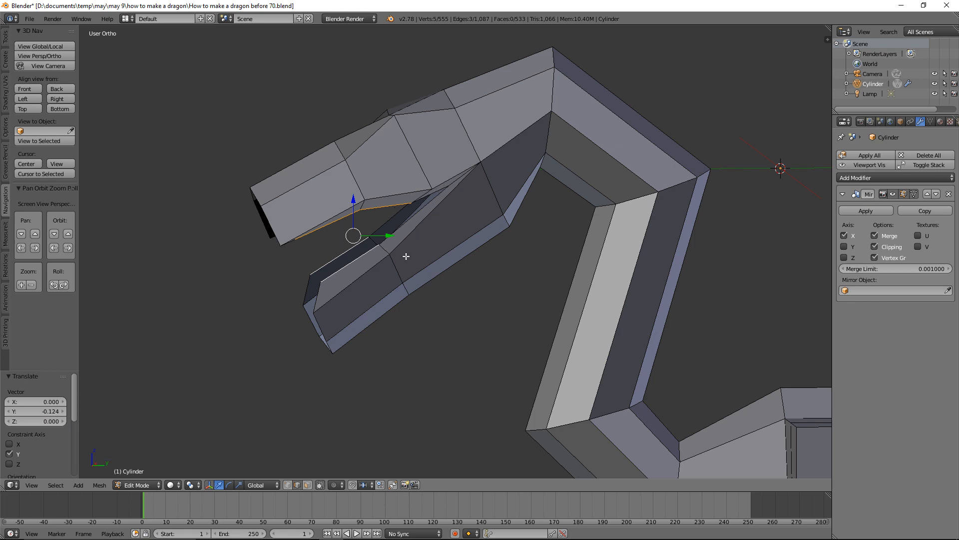
pyautogui.press('s')
pyautogui.press('z')
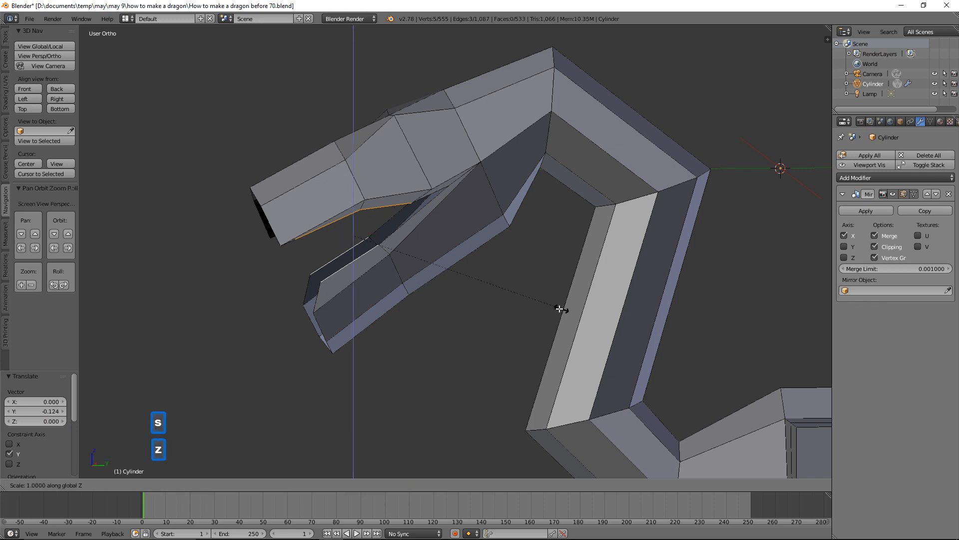
pyautogui.click(530, 290)
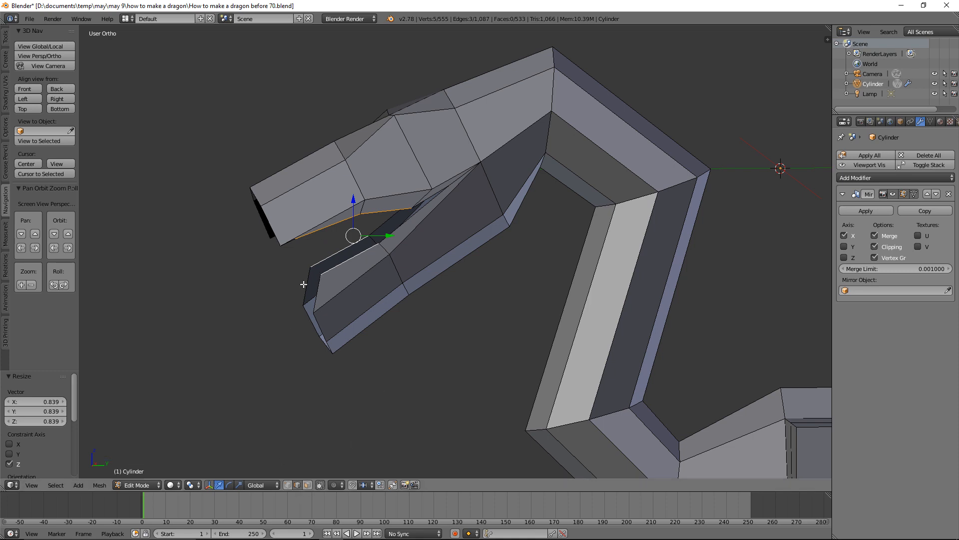
# Move the front vertex of the lower jaw's inner rim forward along Y and adjust its height, and clear the selection
pyautogui.click(289, 485)
pyautogui.click(320, 274)
pyautogui.moveTo(340, 275); pyautogui.dragTo(301, 250)
pyautogui.moveTo(301, 250); pyautogui.dragTo(312, 241, button='middle')
pyautogui.click(306, 246)
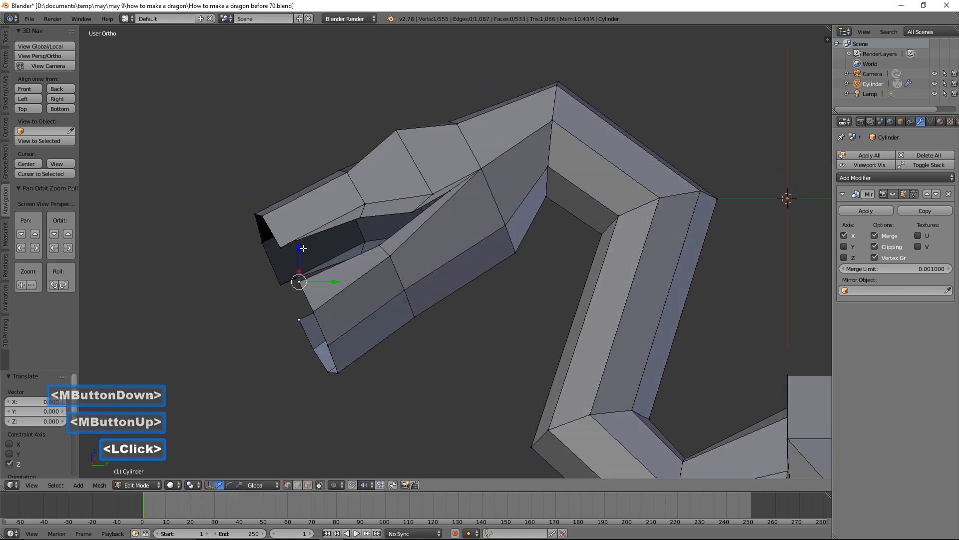
pyautogui.press('a')
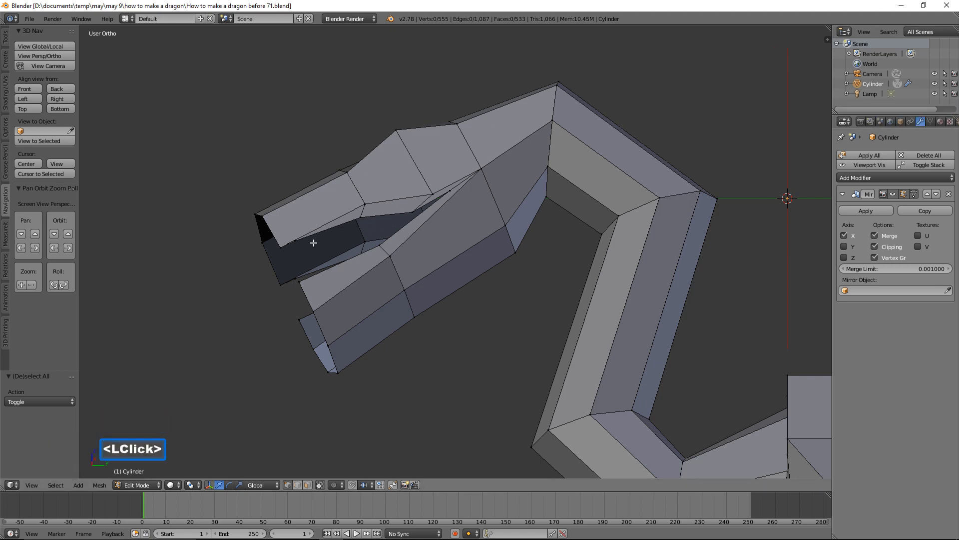
# Lower the front vertex of the upper jaw's inner rim along Z and nudge it forward along Y
pyautogui.click(298, 243)
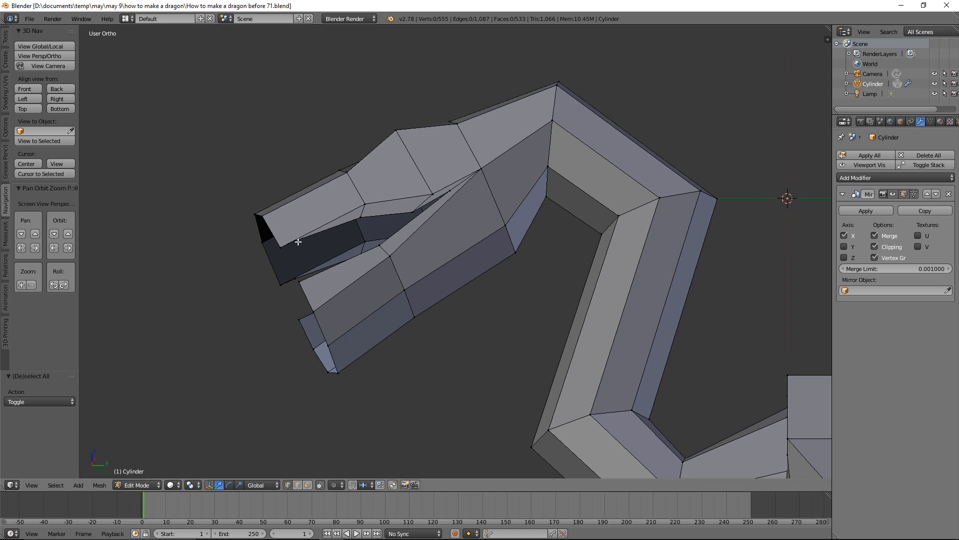
pyautogui.moveTo(297, 207); pyautogui.dragTo(298, 225)
pyautogui.moveTo(315, 221); pyautogui.dragTo(318, 240, button='middle')
pyautogui.moveTo(326, 260); pyautogui.dragTo(325, 261)
# Shift the middle vertex of the upper jaw's inner rim slightly down and back, and select the lower jaw's middle rim vertex
pyautogui.click(365, 214)
pyautogui.moveTo(364, 183); pyautogui.dragTo(364, 189)
pyautogui.moveTo(385, 219); pyautogui.dragTo(395, 218)
pyautogui.moveTo(369, 186); pyautogui.dragTo(368, 183)
pyautogui.moveTo(399, 216); pyautogui.dragTo(407, 240)
pyautogui.click(379, 246)
# Move the inner vertex at the mouth corner forward along Y and down along Z
pyautogui.moveTo(421, 186)
pyautogui.mouseDown(button='middle')
pyautogui.moveTo(434, 210)
pyautogui.moveTo(423, 197)
pyautogui.mouseUp(button='middle')
pyautogui.click(452, 190)
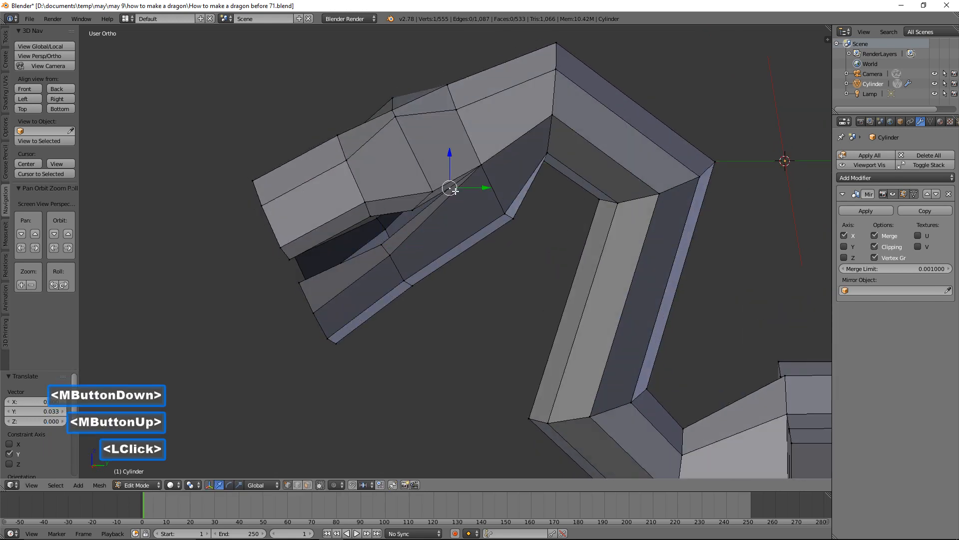
pyautogui.moveTo(482, 188)
pyautogui.mouseDown()
pyautogui.moveTo(451, 160)
pyautogui.moveTo(476, 195)
pyautogui.mouseUp()
pyautogui.moveTo(443, 157); pyautogui.dragTo(443, 168)
pyautogui.moveTo(481, 205); pyautogui.dragTo(474, 207)
# Move the upper rim vertex just ahead of the mouth corner up along Z and back along Y, and clear the selection
pyautogui.click(413, 208)
pyautogui.moveTo(414, 184); pyautogui.dragTo(422, 166)
pyautogui.moveTo(457, 198); pyautogui.dragTo(468, 197)
pyautogui.moveTo(468, 198); pyautogui.dragTo(497, 216, button='middle')
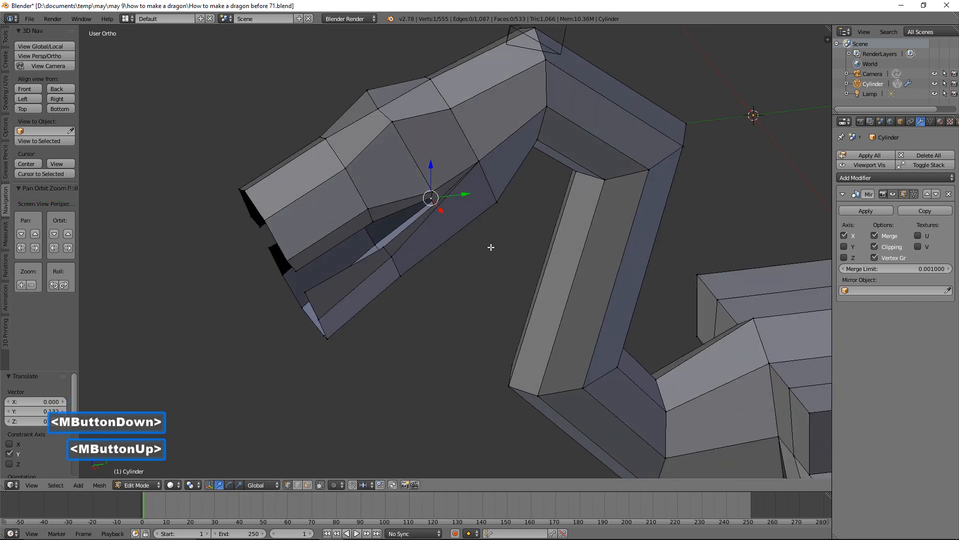
pyautogui.press('a')
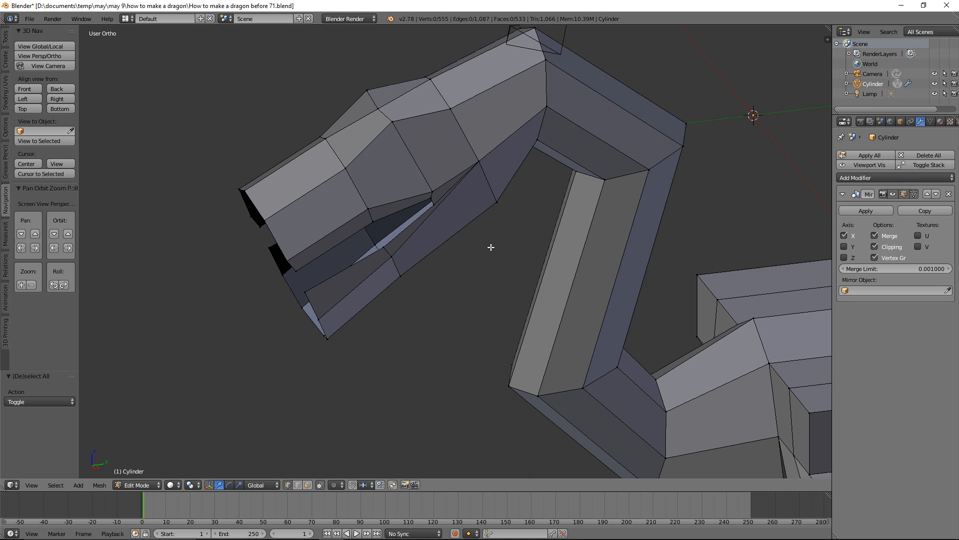
# Select the two adjacent faces on the side of the head above the mouth corner and extrude them in place
pyautogui.click(670, 5)
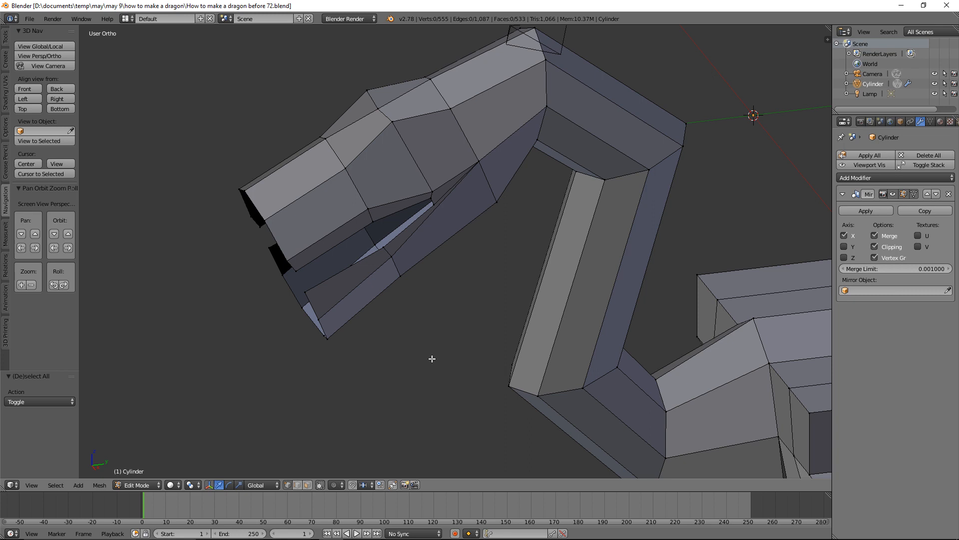
pyautogui.click(309, 484)
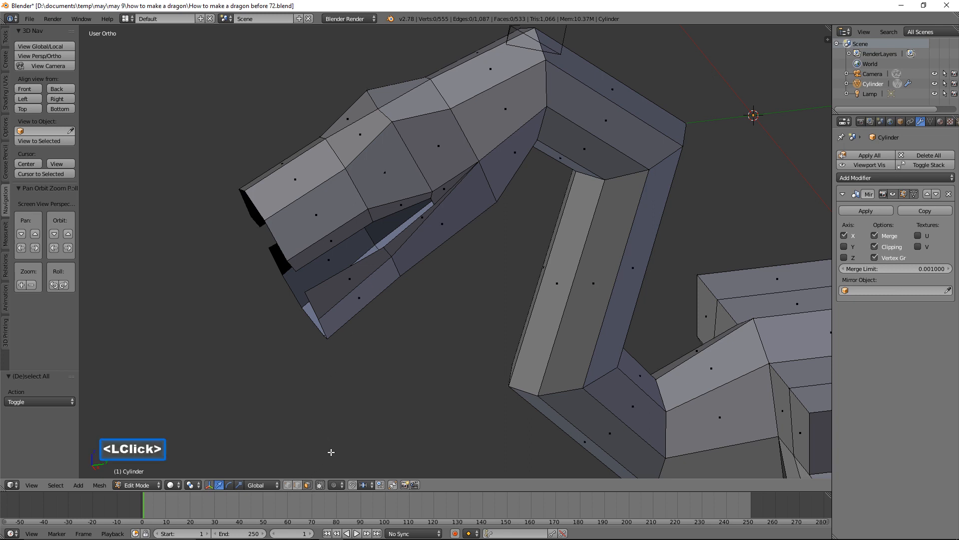
pyautogui.click(440, 147)
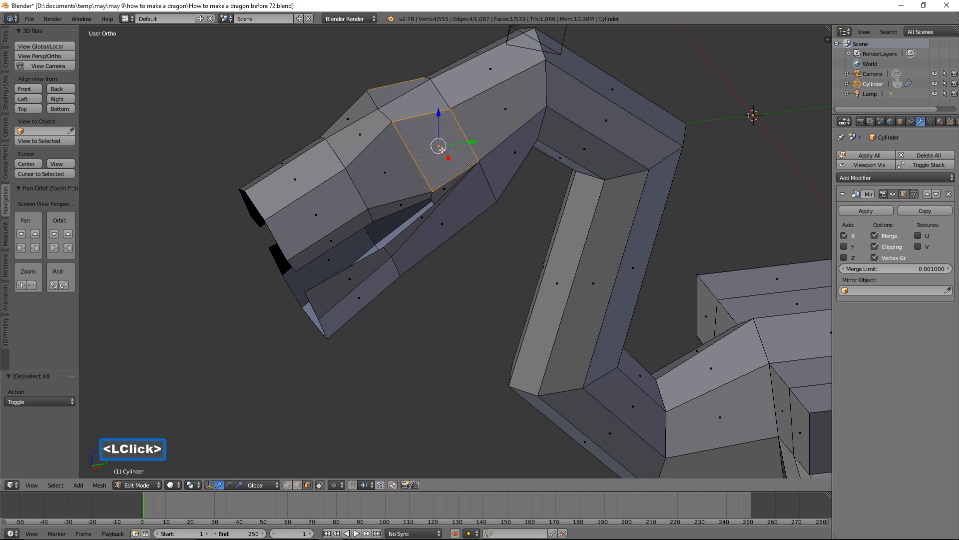
pyautogui.keyDown('shift'); pyautogui.click(385, 167); pyautogui.keyUp('shift')
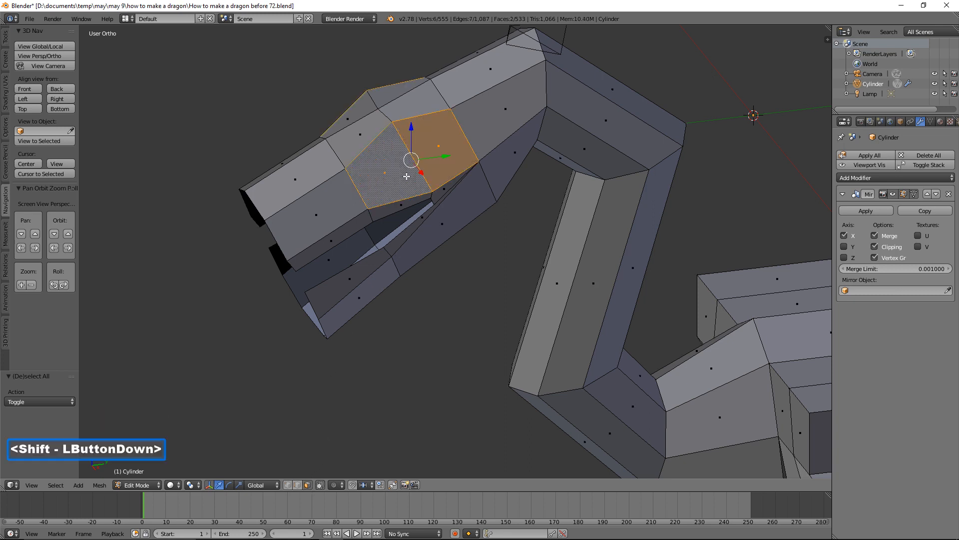
pyautogui.press('e')
pyautogui.rightClick(472, 281)
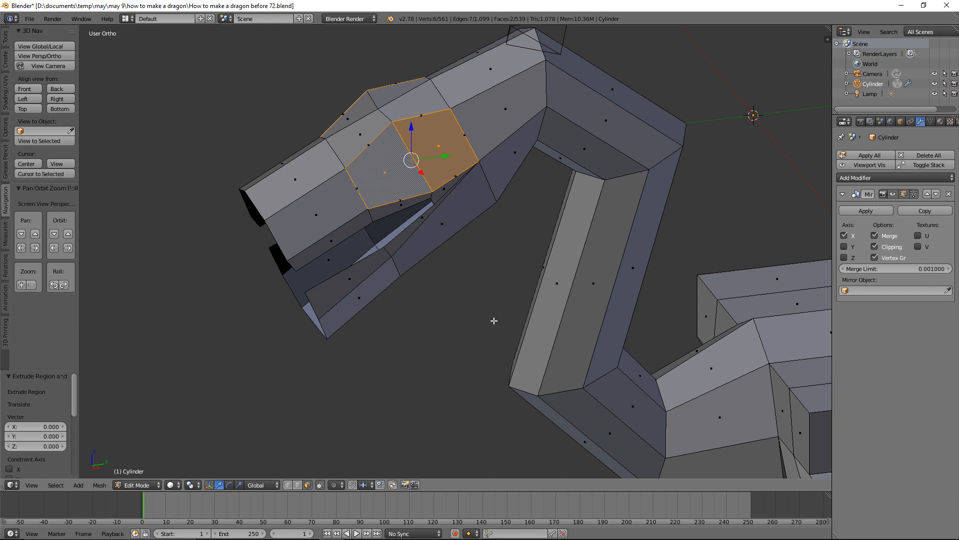
# Scale the two extruded faces on the side of the head to 0.558 and clear the selection
pyautogui.press('s')
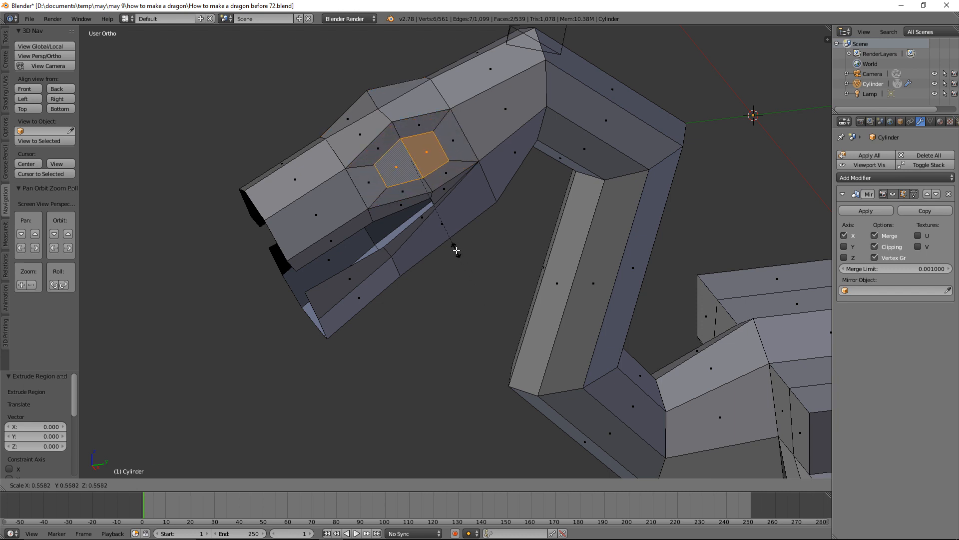
pyautogui.click(456, 250)
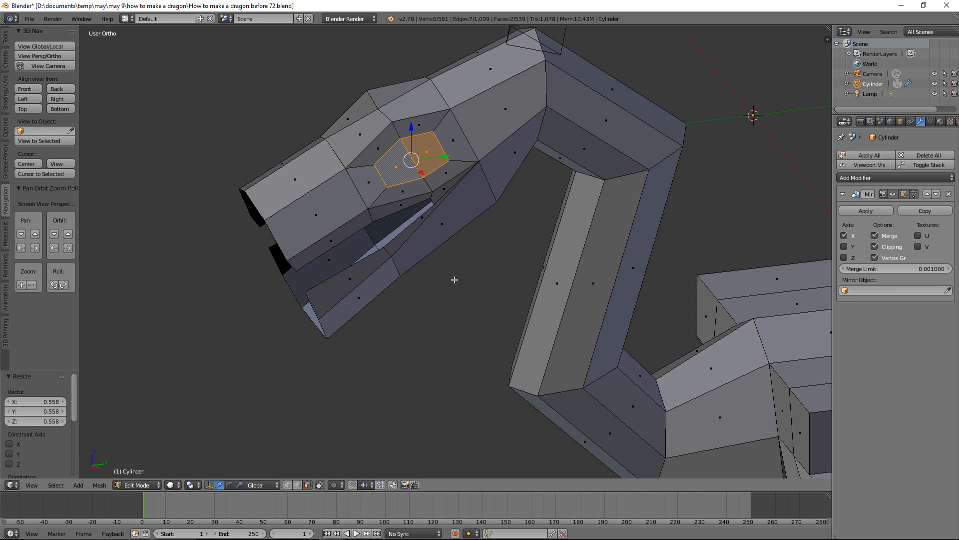
pyautogui.press('a')
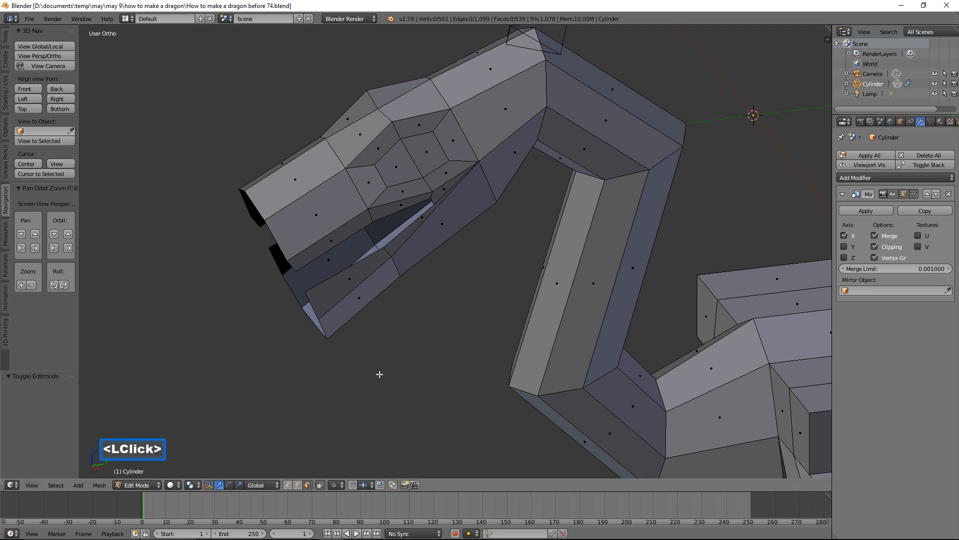
# Select the open edge loop along the inner rims of both jaws and extrude it in place
pyautogui.moveTo(379, 375); pyautogui.dragTo(397, 351, button='middle')
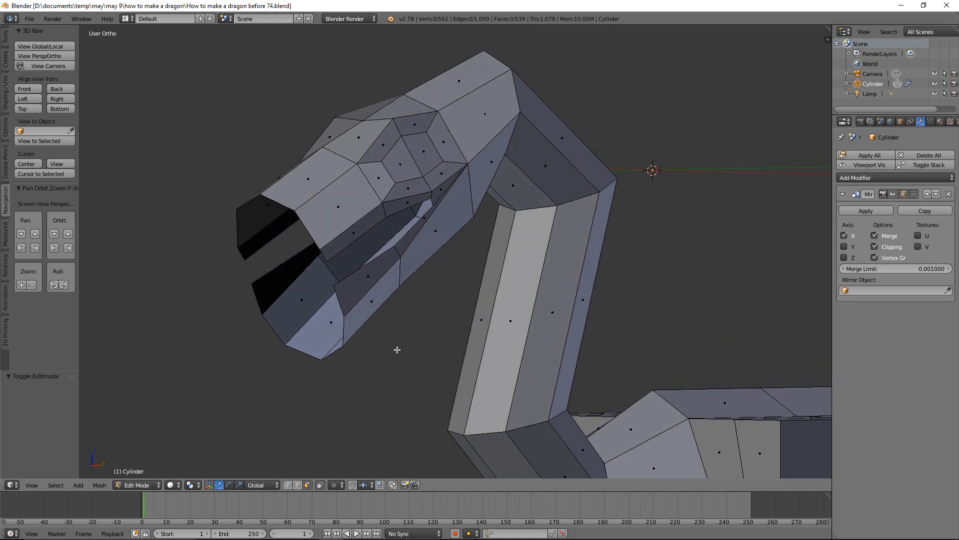
pyautogui.click(297, 485)
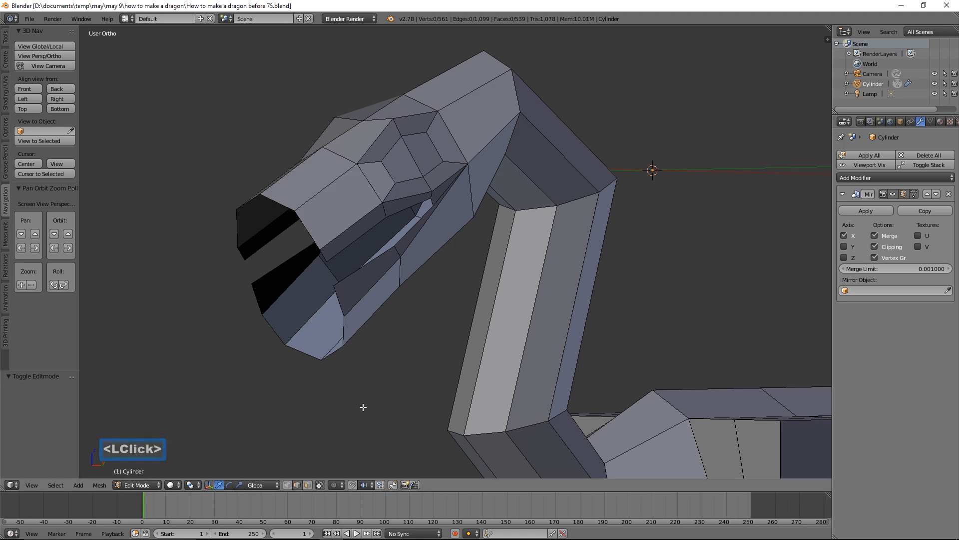
pyautogui.press('alt')
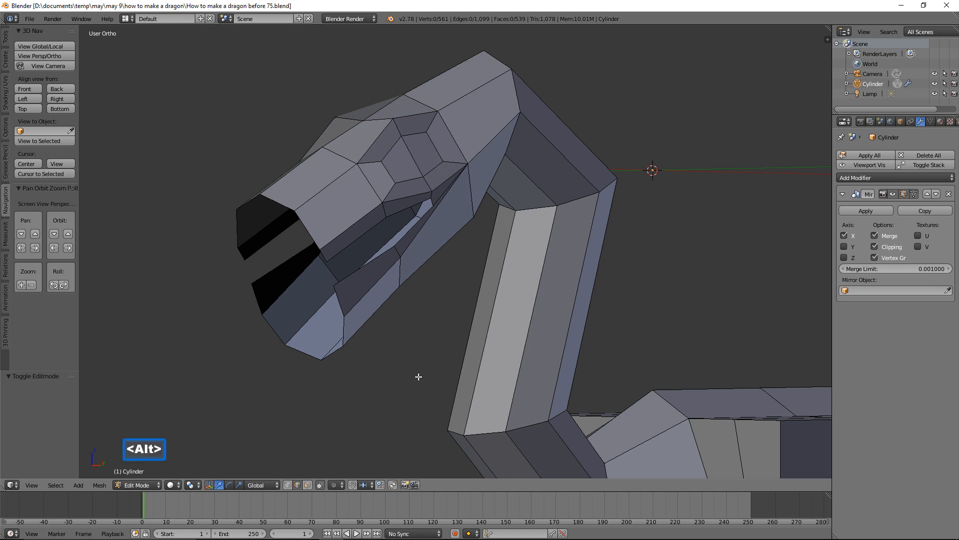
pyautogui.keyDown('alt'); pyautogui.click(360, 268); pyautogui.keyUp('alt')
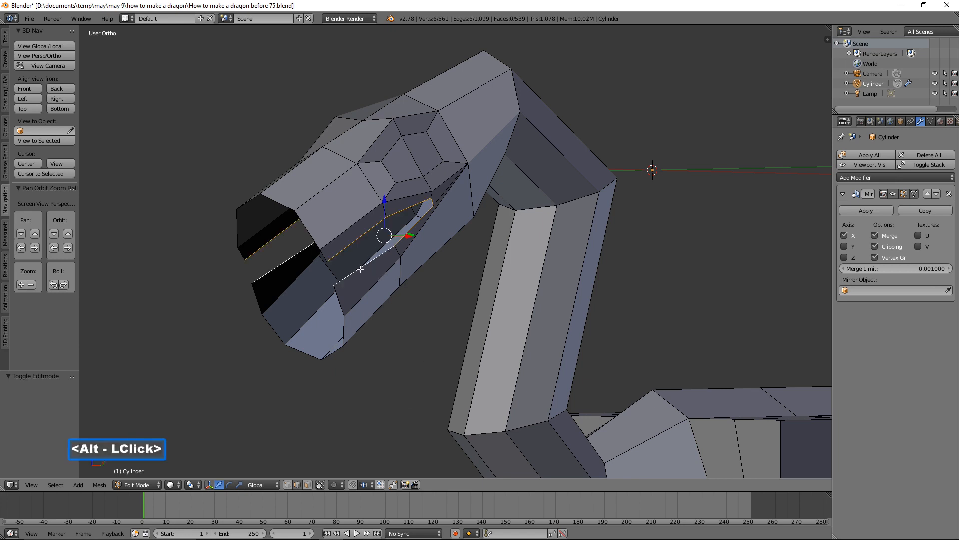
pyautogui.moveTo(342, 312); pyautogui.dragTo(389, 311, button='middle')
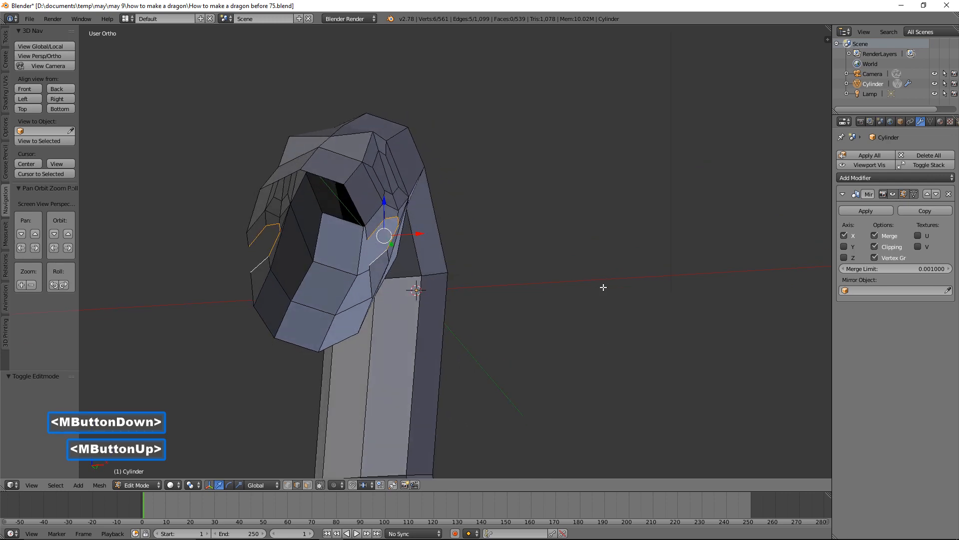
pyautogui.press('e')
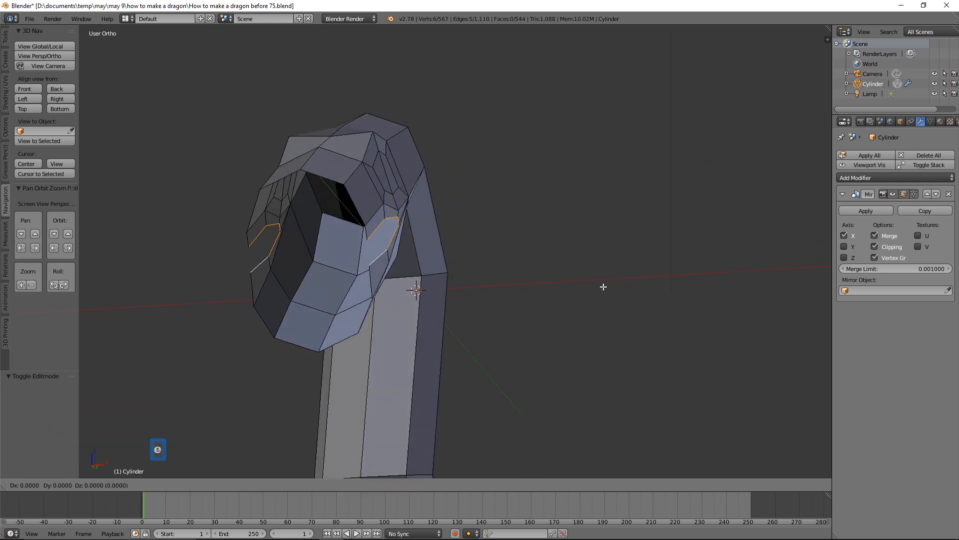
pyautogui.rightClick(603, 286)
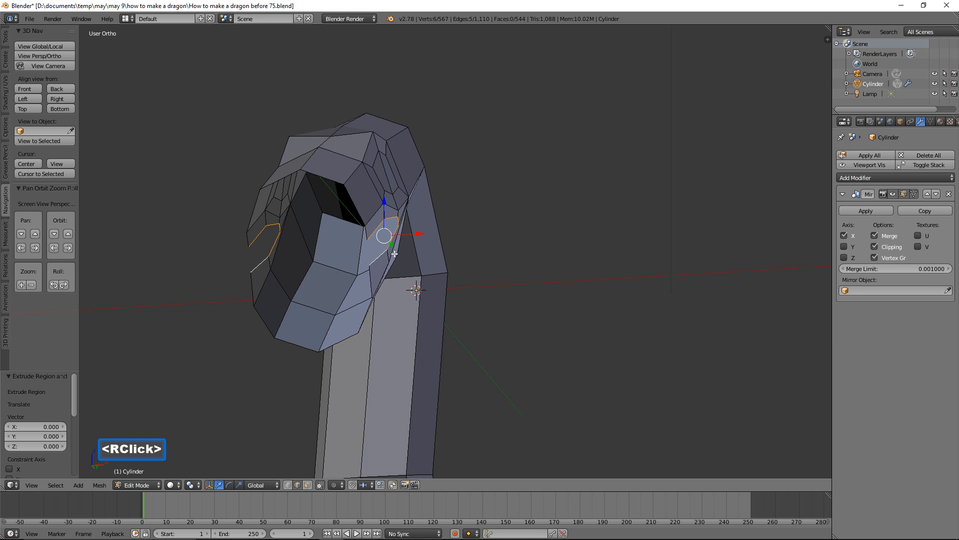
# Move the extruded mouth edge loop -1.176 along X into the mouth and clear the selection
pyautogui.moveTo(420, 233); pyautogui.dragTo(353, 242)
pyautogui.moveTo(383, 281); pyautogui.dragTo(369, 307, button='middle')
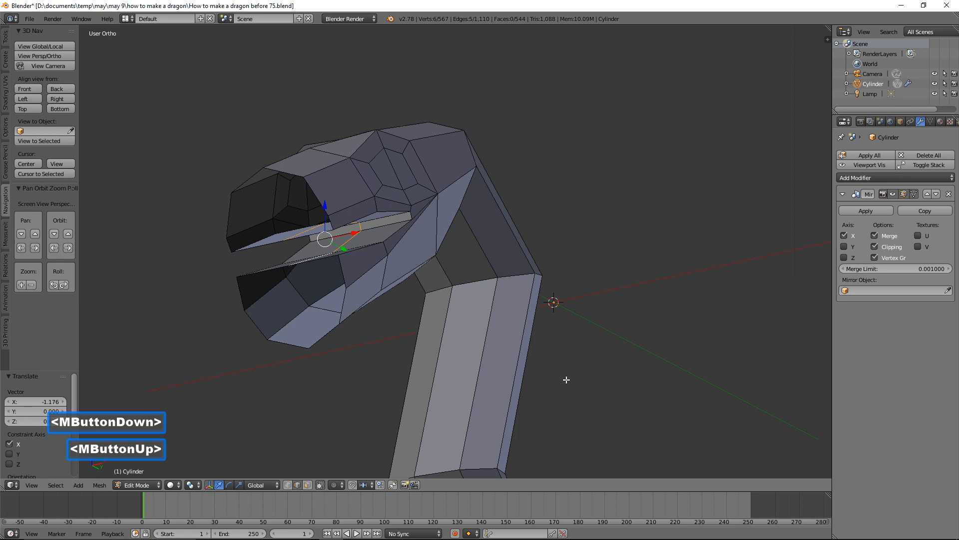
pyautogui.press('a')
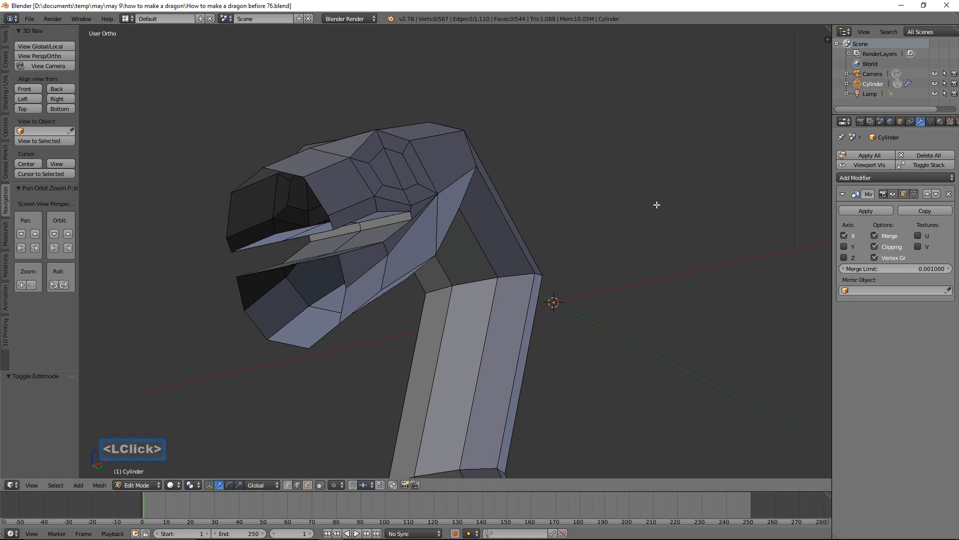
# Turn off the Mirror modifier's viewport display and duplicate the lower front corner vertex of the upper jaw in place
pyautogui.click(893, 195)
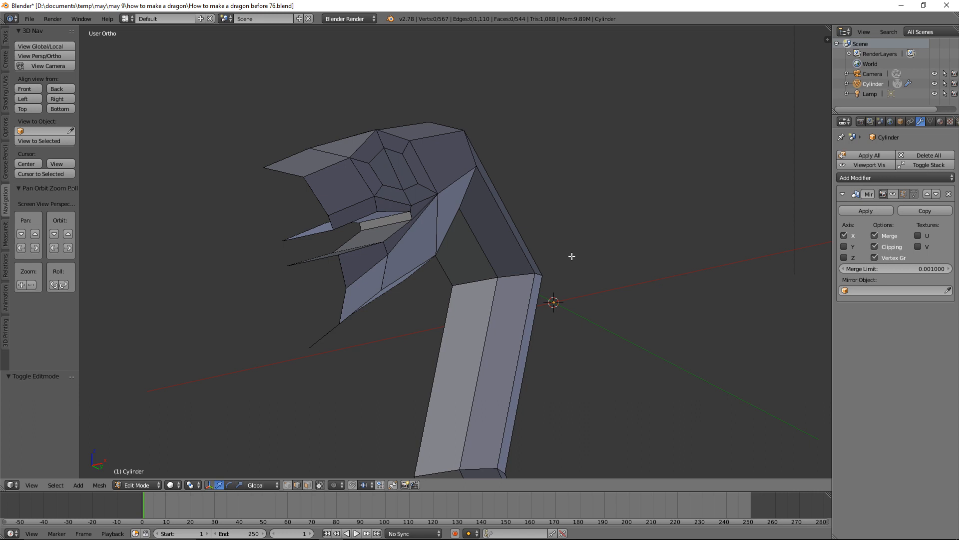
pyautogui.keyDown('shift'); pyautogui.moveTo(569, 231); pyautogui.dragTo(666, 192, button='middle'); pyautogui.keyUp('shift')
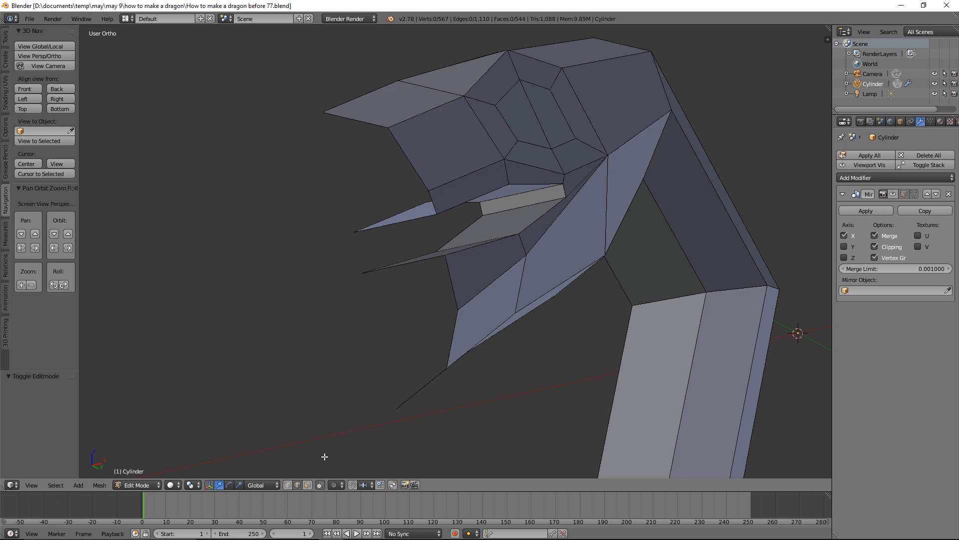
pyautogui.click(289, 485)
pyautogui.click(428, 194)
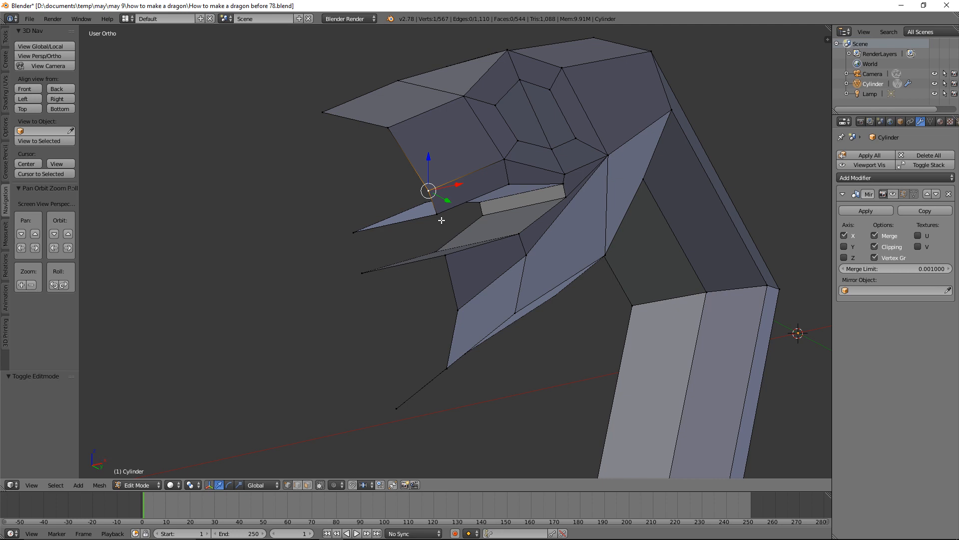
pyautogui.hotkey('shift', 'd')
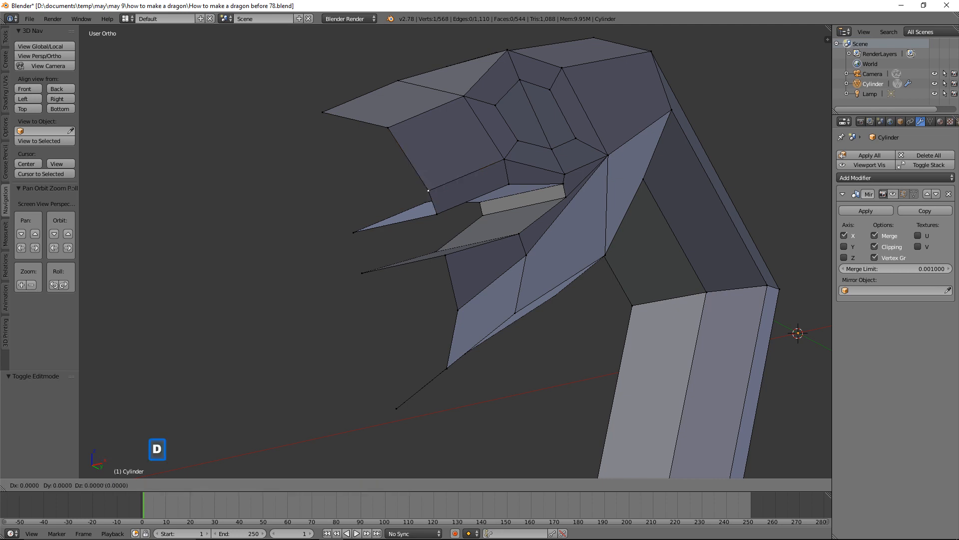
pyautogui.rightClick(420, 187)
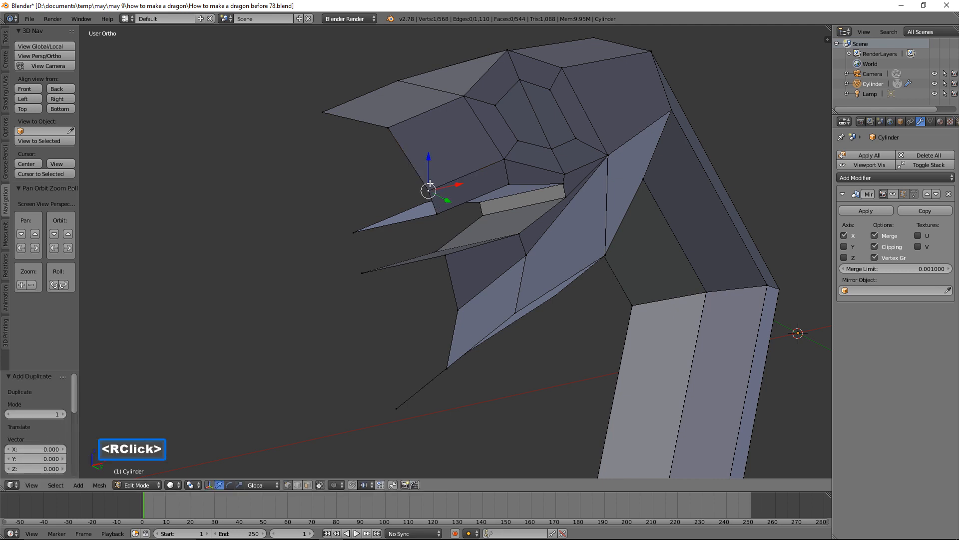
# Move the duplicated upper jaw vertex -0.980 along X towards the centre of the head and clear the selection
pyautogui.moveTo(420, 186); pyautogui.dragTo(462, 191, button='middle')
pyautogui.moveTo(460, 190); pyautogui.dragTo(378, 199)
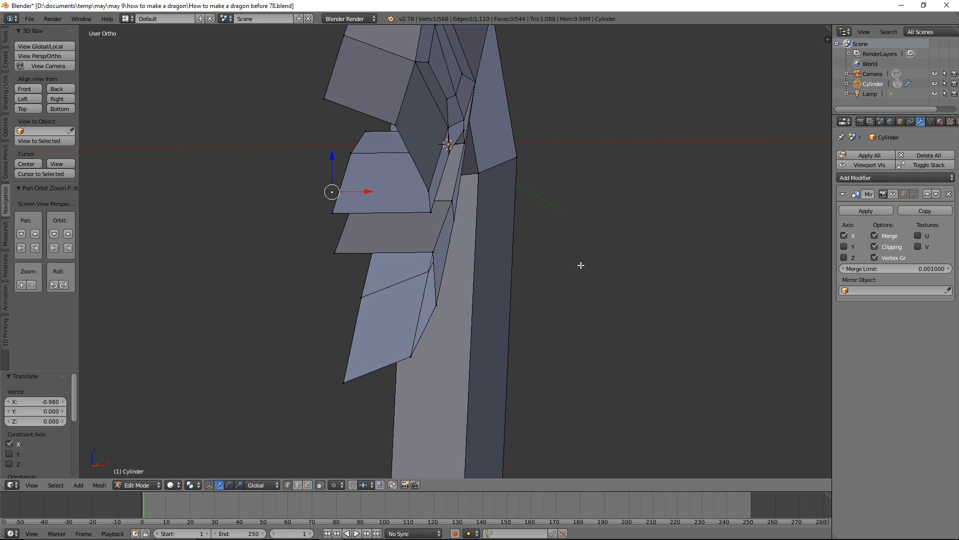
pyautogui.press('a')
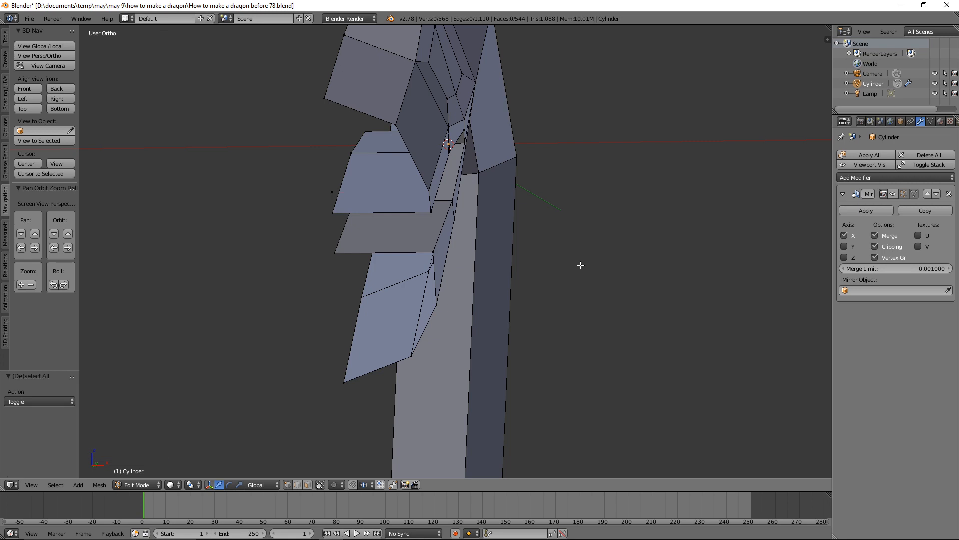
# Save the file as "How to make a dragon before 79.blend" and fill the narrow strip along the upper jaw's lower front edge with a four-vertex face
pyautogui.click(636, 9)
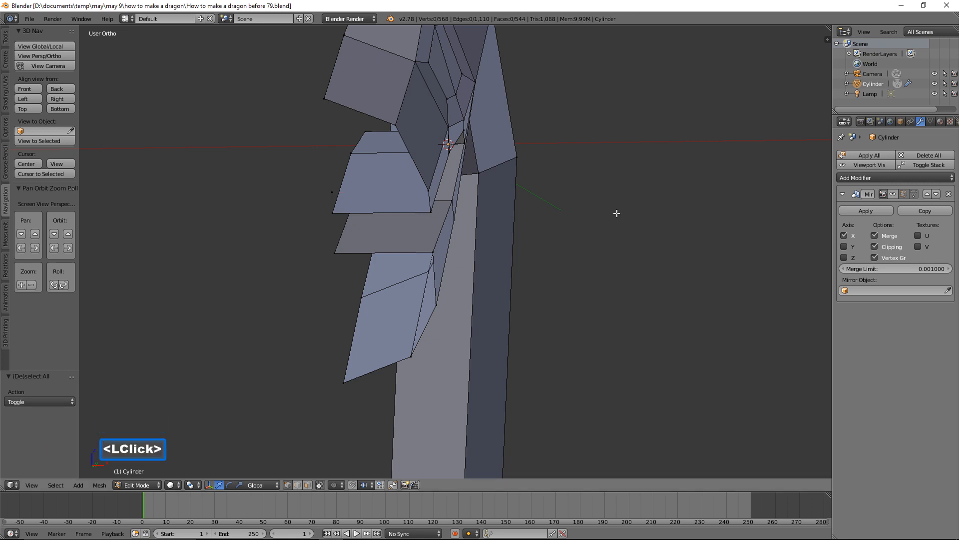
pyautogui.click(332, 192)
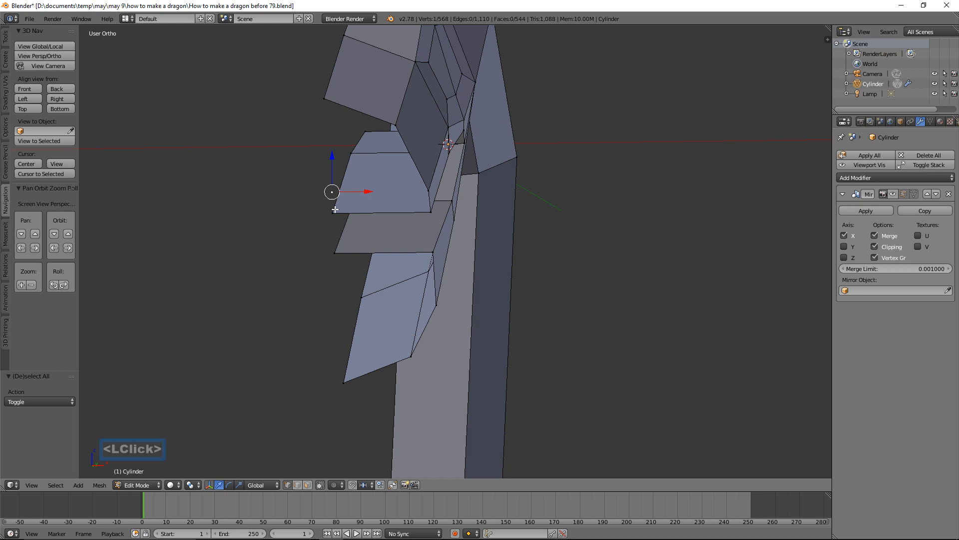
pyautogui.keyDown('shift'); pyautogui.click(432, 211); pyautogui.keyUp('shift')
pyautogui.keyDown('shift'); pyautogui.click(430, 212); pyautogui.keyUp('shift')
pyautogui.keyDown('shift'); pyautogui.click(428, 190); pyautogui.keyUp('shift')
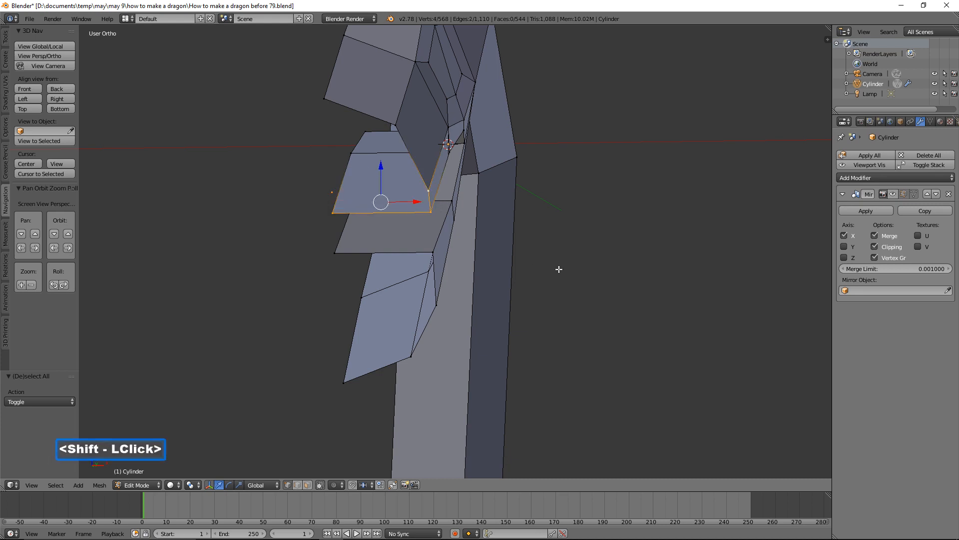
pyautogui.press('f')
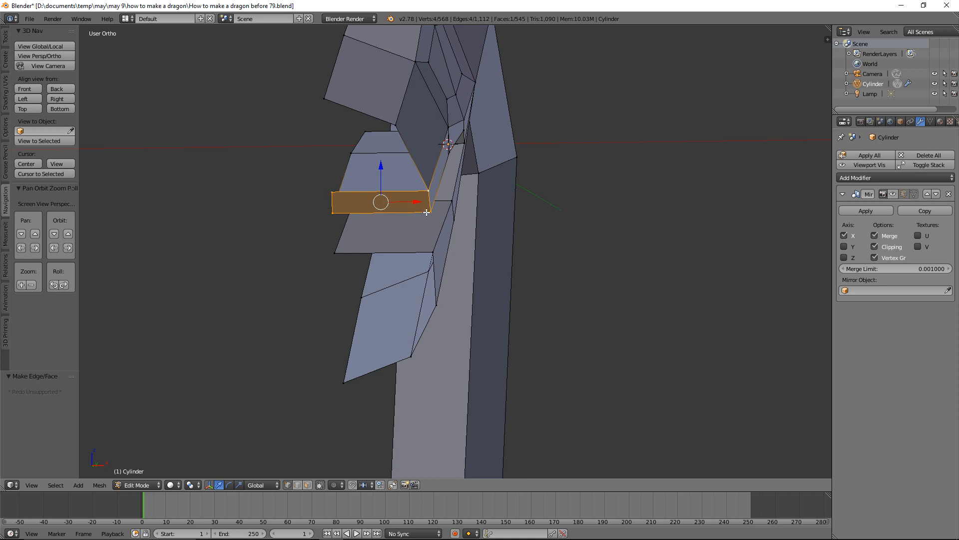
pyautogui.press('a')
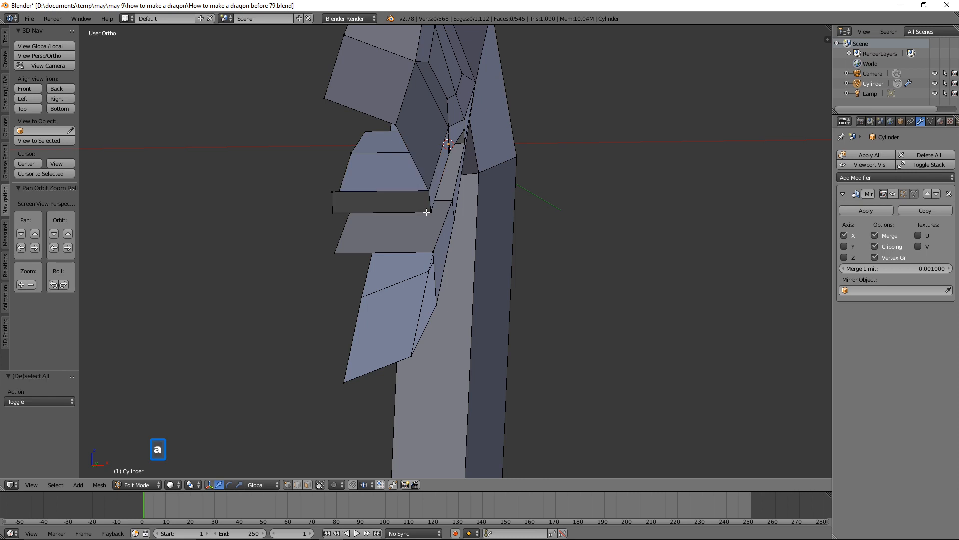
# Fill the snout opening above the narrow strip with a four-vertex face and save the file as "How to make a dragon before 80.blend"
pyautogui.click(325, 98)
pyautogui.keyDown('shift'); pyautogui.click(333, 193); pyautogui.keyUp('shift')
pyautogui.keyDown('shift'); pyautogui.click(426, 194); pyautogui.keyUp('shift')
pyautogui.keyDown('shift'); pyautogui.click(395, 125); pyautogui.keyUp('shift')
pyautogui.press('f')
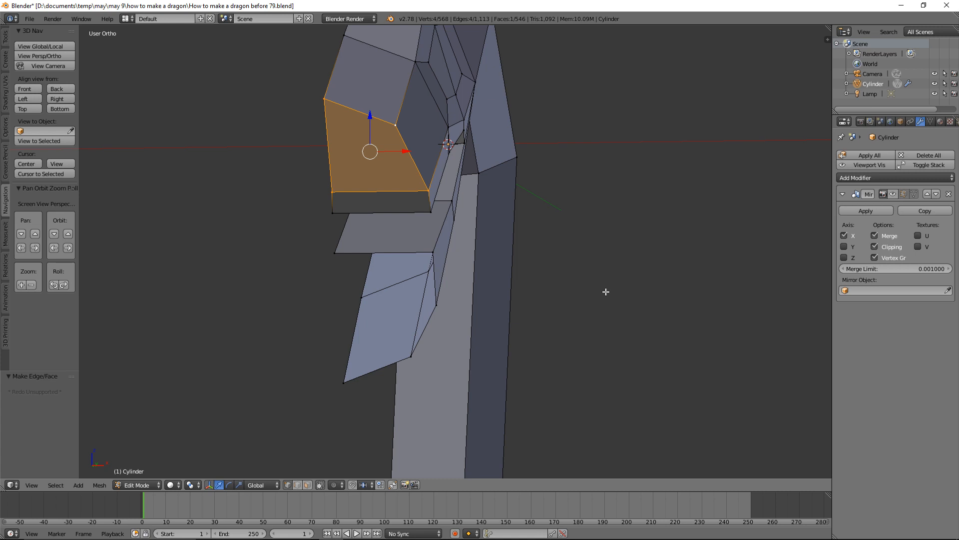
pyautogui.press('a')
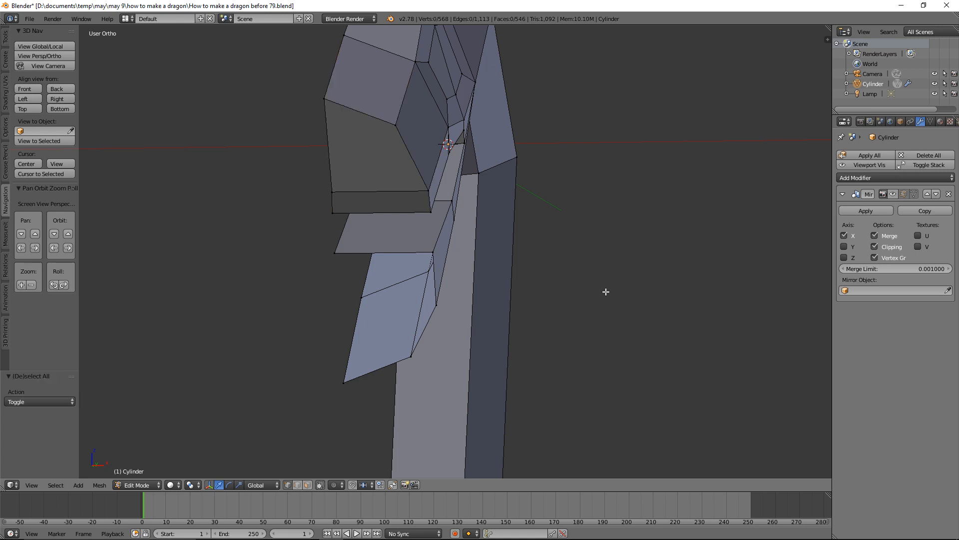
pyautogui.click(715, 8)
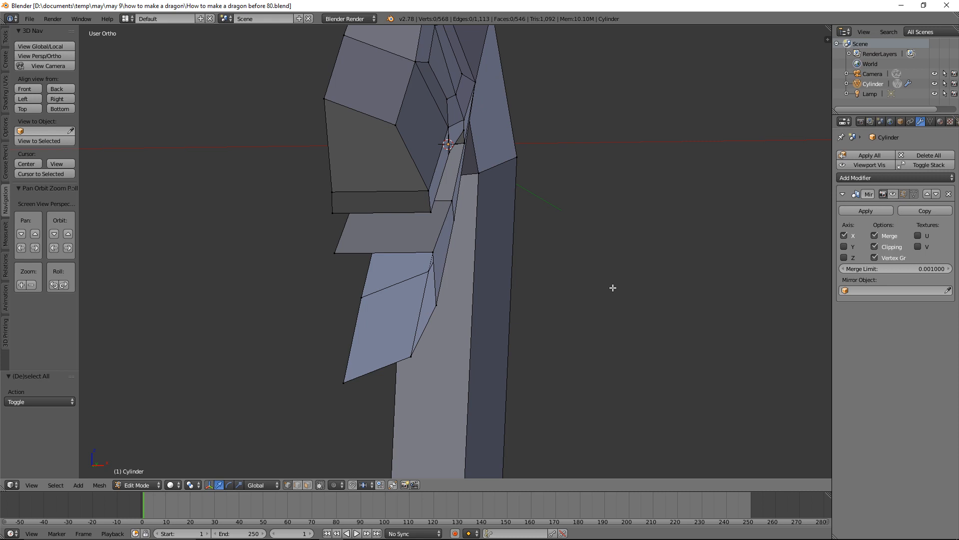
# Duplicate the middle corner vertex at the lower jaw's front in place and move the copy -1.051 along X towards the head's centre
pyautogui.moveTo(612, 288)
pyautogui.mouseDown(button='middle')
pyautogui.moveTo(628, 308)
pyautogui.moveTo(606, 295)
pyautogui.mouseUp(button='middle')
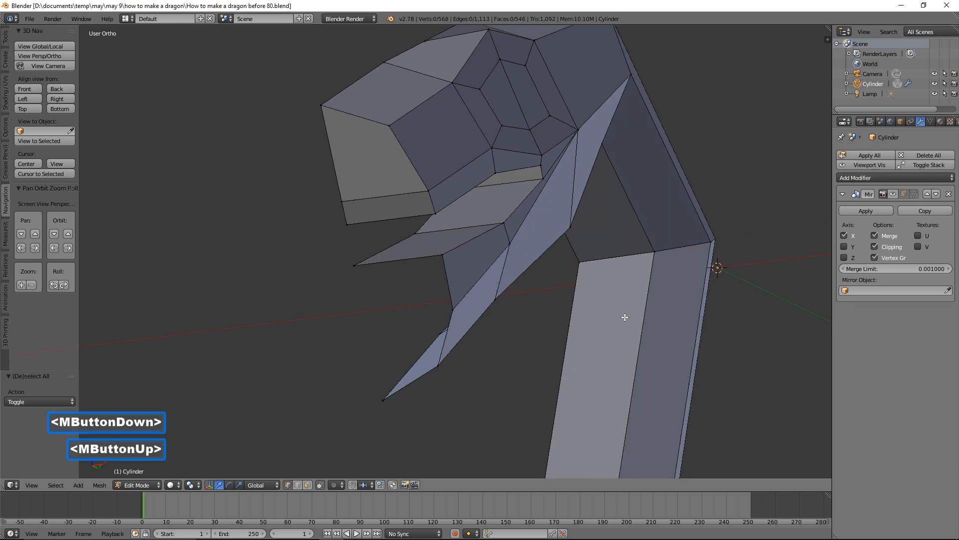
pyautogui.click(452, 309)
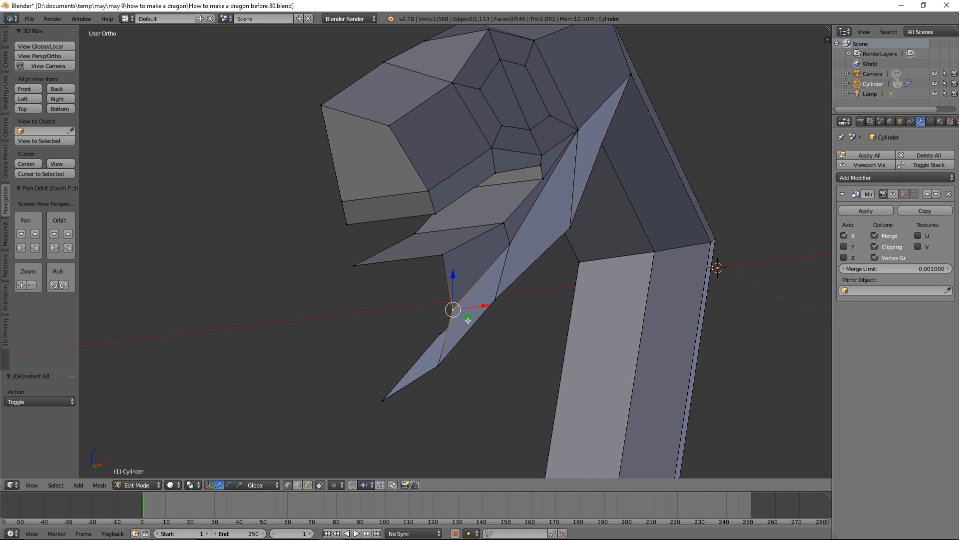
pyautogui.hotkey('shift', 'd')
pyautogui.rightClick(484, 346)
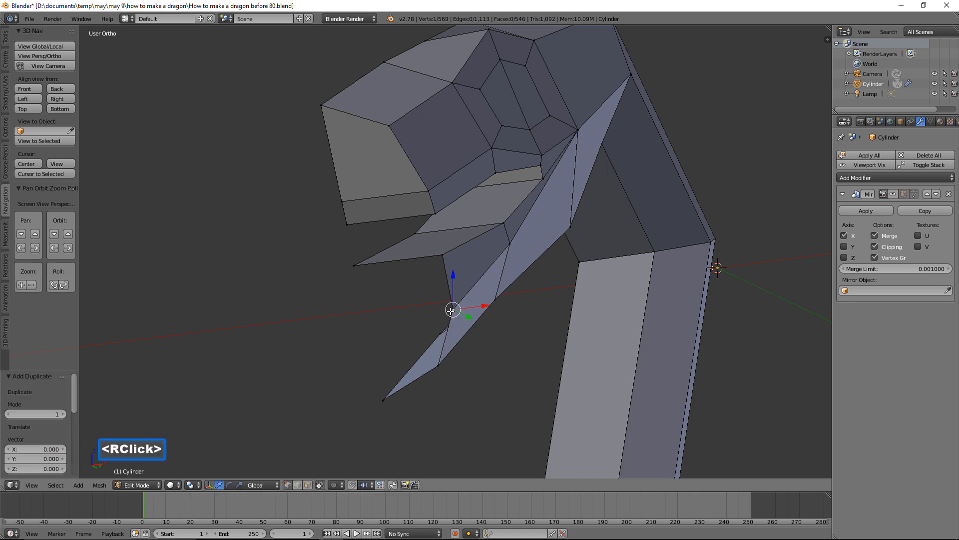
pyautogui.moveTo(482, 306); pyautogui.dragTo(392, 318)
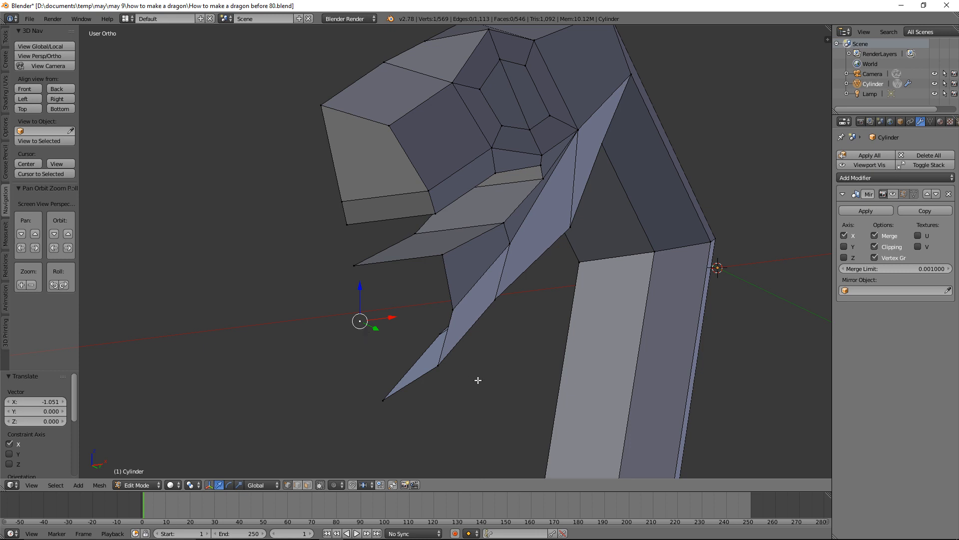
pyautogui.press('a')
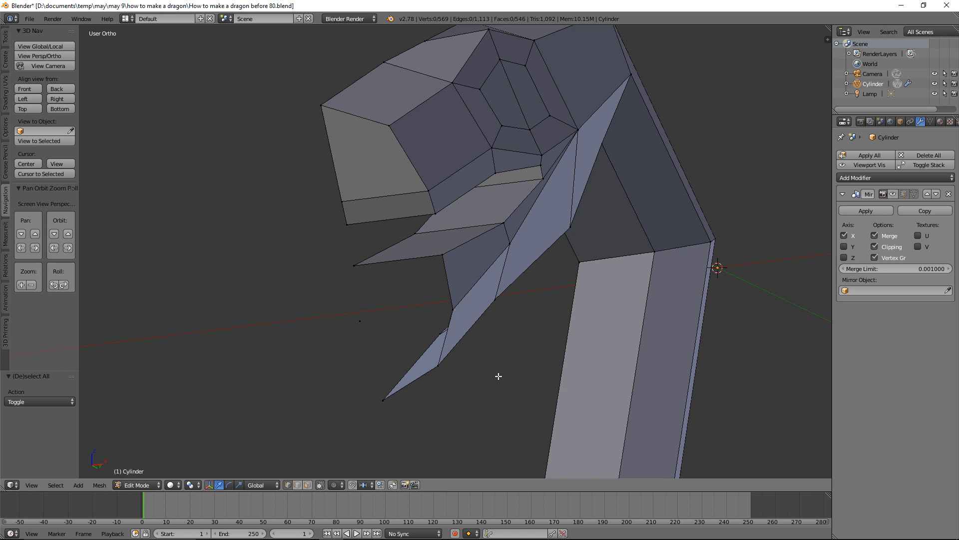
# Fill the lower part of the lower jaw's front opening with a face through the duplicated vertex and clear the selection
pyautogui.click(360, 320)
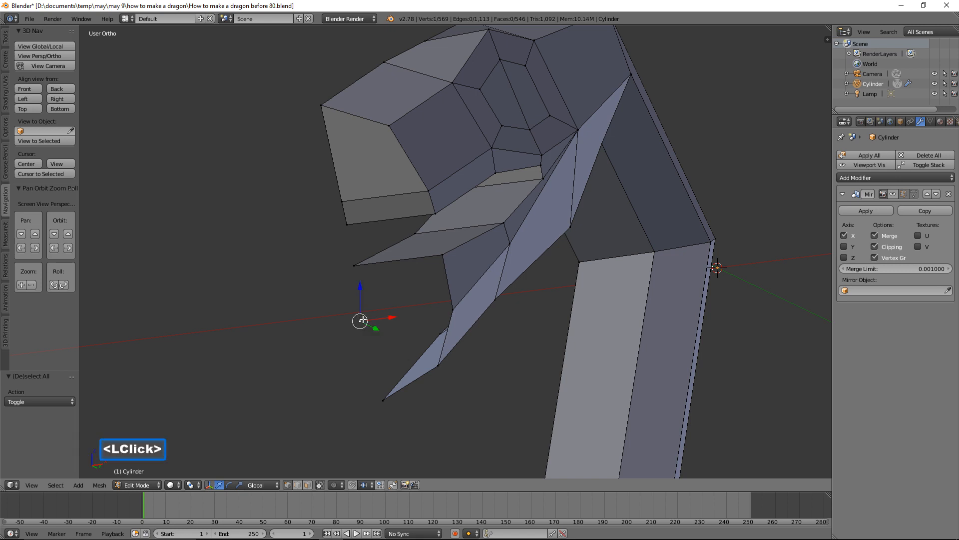
pyautogui.keyDown('shift'); pyautogui.click(384, 401); pyautogui.keyUp('shift')
pyautogui.keyDown('shift'); pyautogui.click(439, 366); pyautogui.keyUp('shift')
pyautogui.keyDown('shift'); pyautogui.click(453, 309); pyautogui.keyUp('shift')
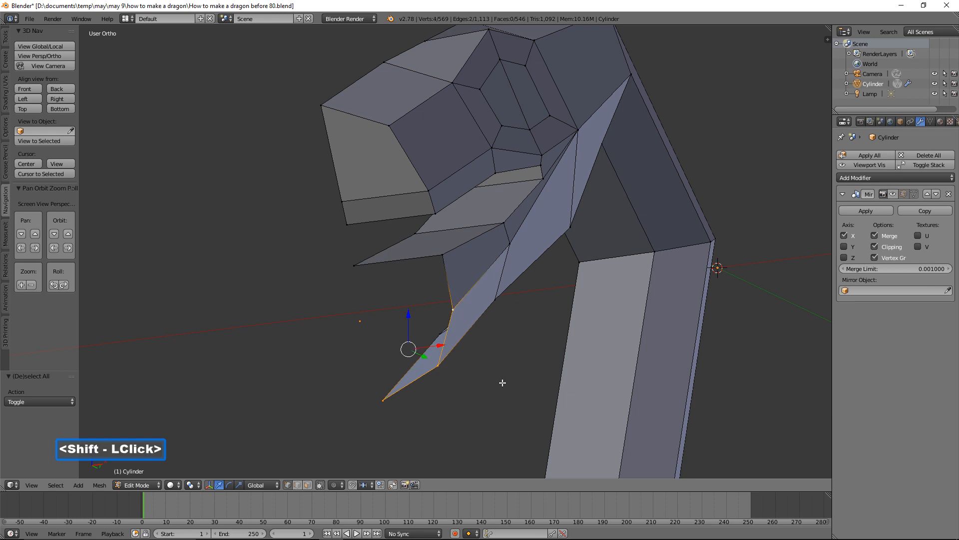
pyautogui.press('f')
pyautogui.press('a')
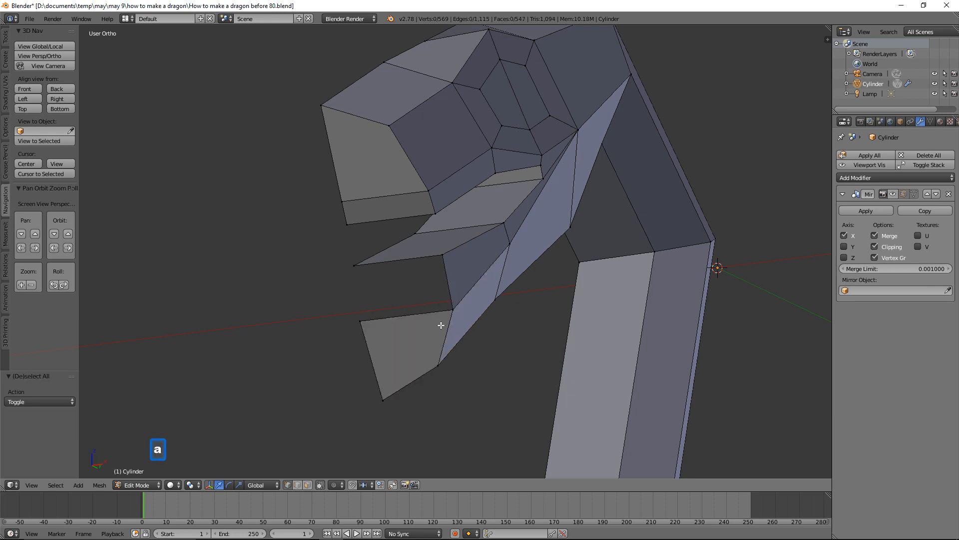
# Fill the remaining upper part of the lower jaw's front opening with a four-vertex face and clear the selection
pyautogui.click(355, 266)
pyautogui.keyDown('shift'); pyautogui.click(362, 321); pyautogui.keyUp('shift')
pyautogui.keyDown('shift'); pyautogui.click(454, 310); pyautogui.keyUp('shift')
pyautogui.keyDown('shift'); pyautogui.click(443, 255); pyautogui.keyUp('shift')
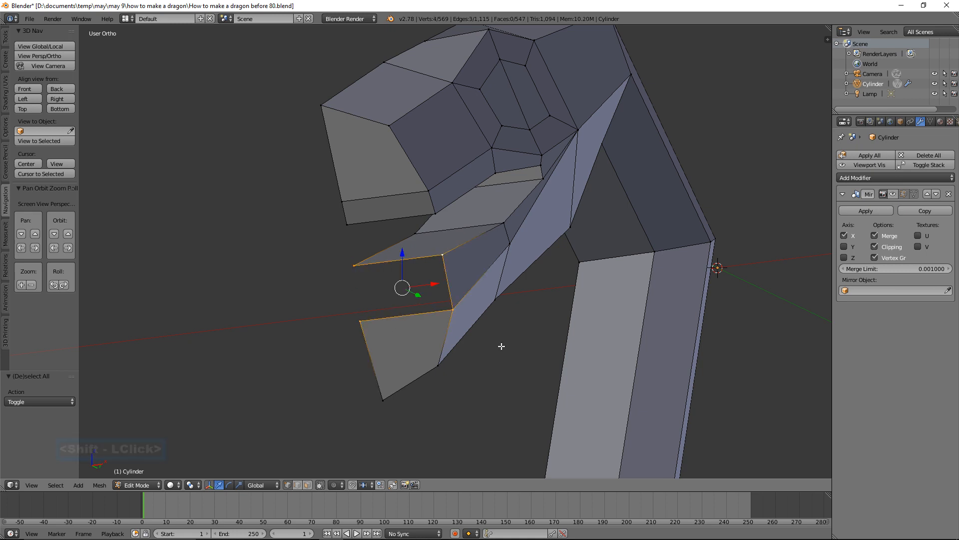
pyautogui.press('f')
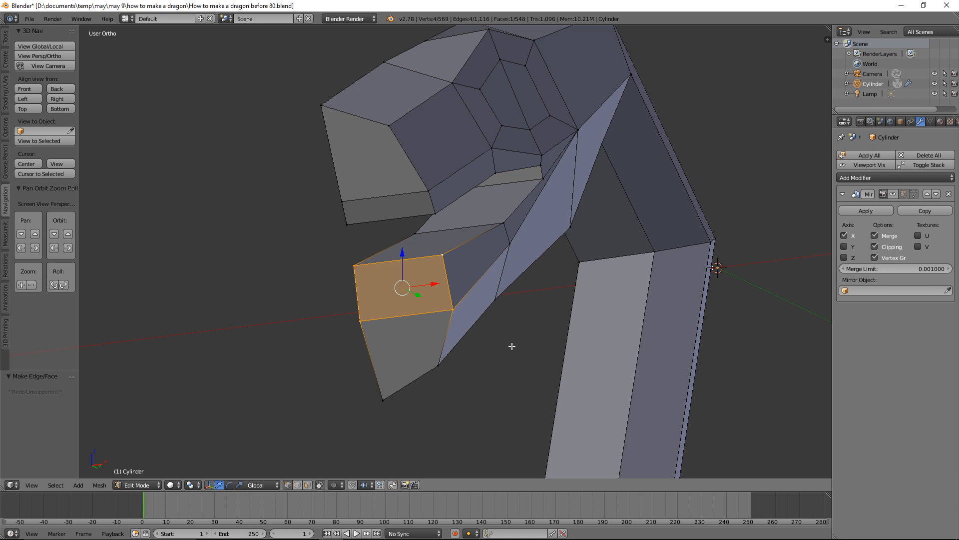
pyautogui.press('a')
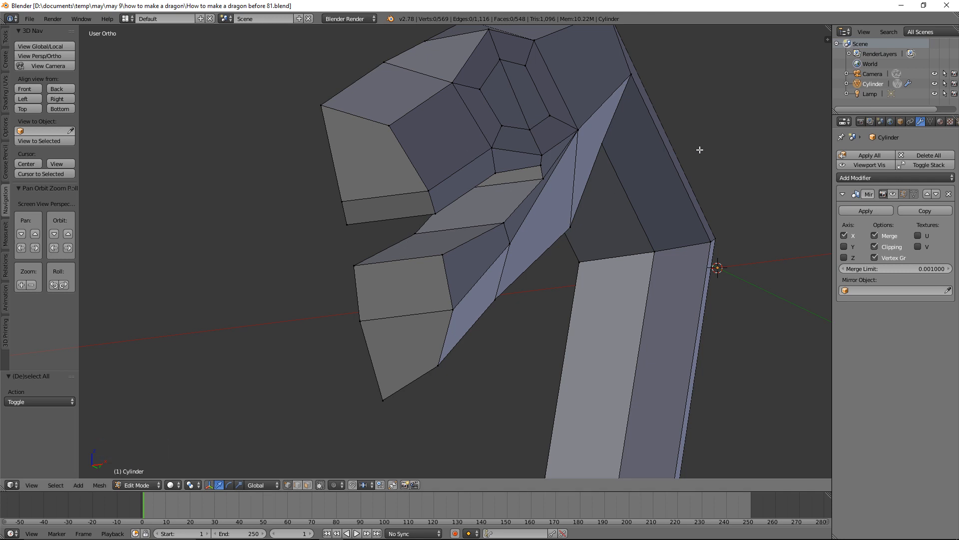
# Turn the Mirror modifier's viewport display back on and close the upper snout's centre gap by moving its vertex -0.051 along X
pyautogui.click(894, 194)
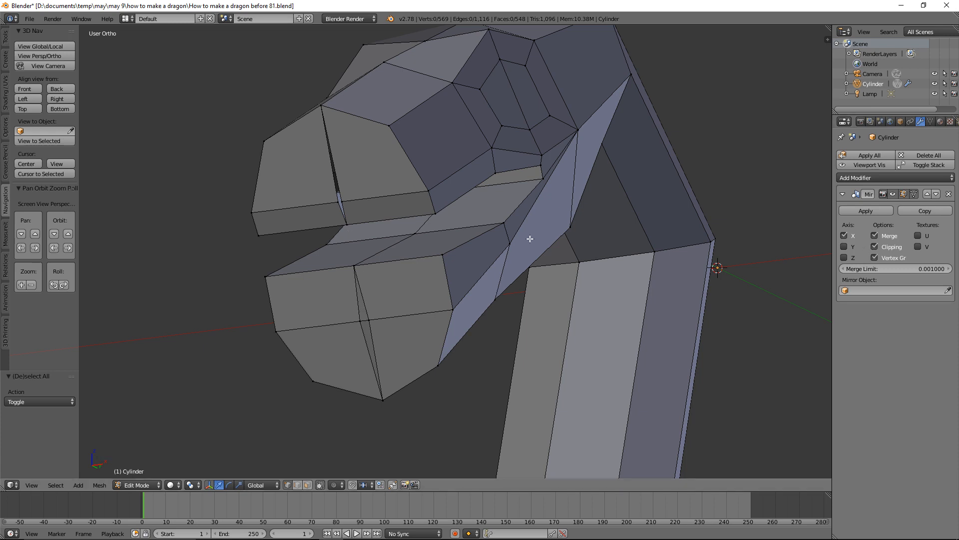
pyautogui.click(344, 203)
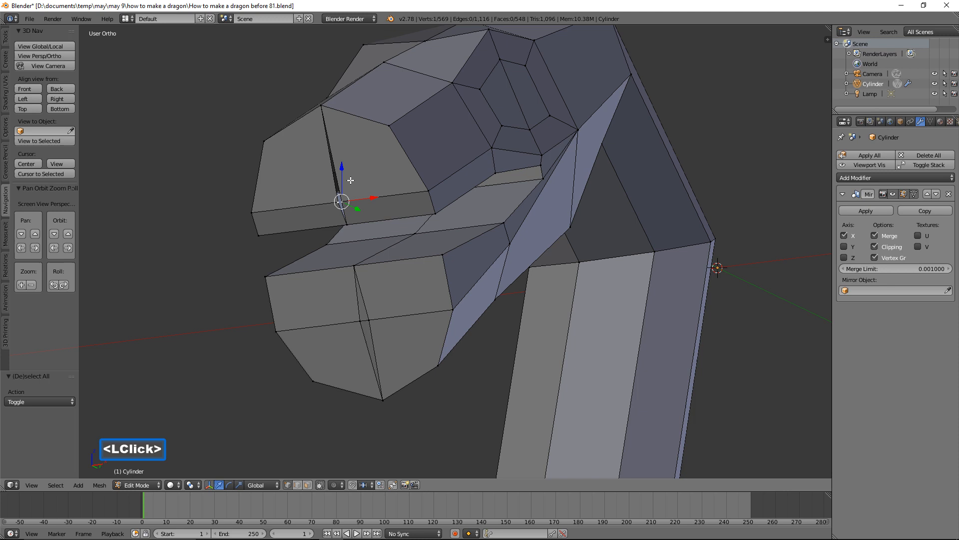
pyautogui.moveTo(374, 197); pyautogui.dragTo(368, 200)
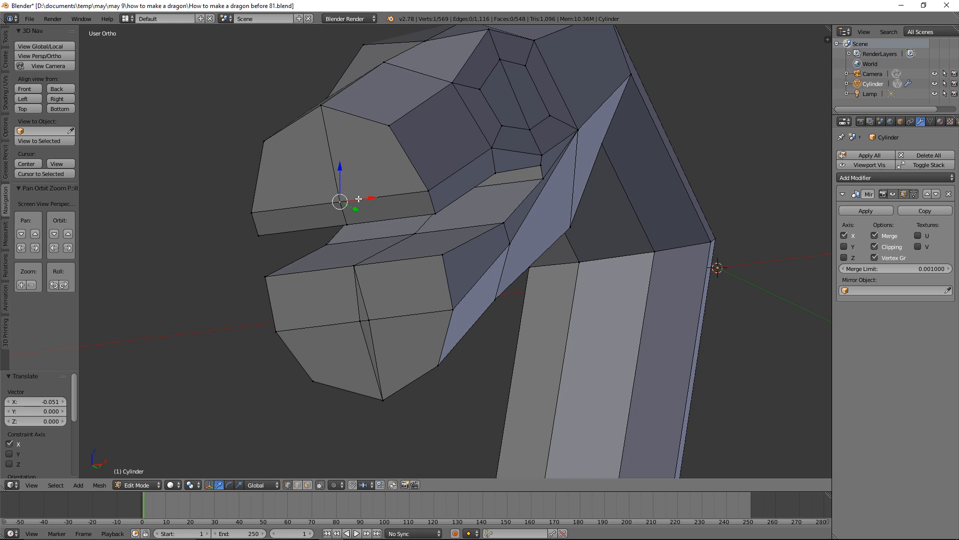
pyautogui.press('a')
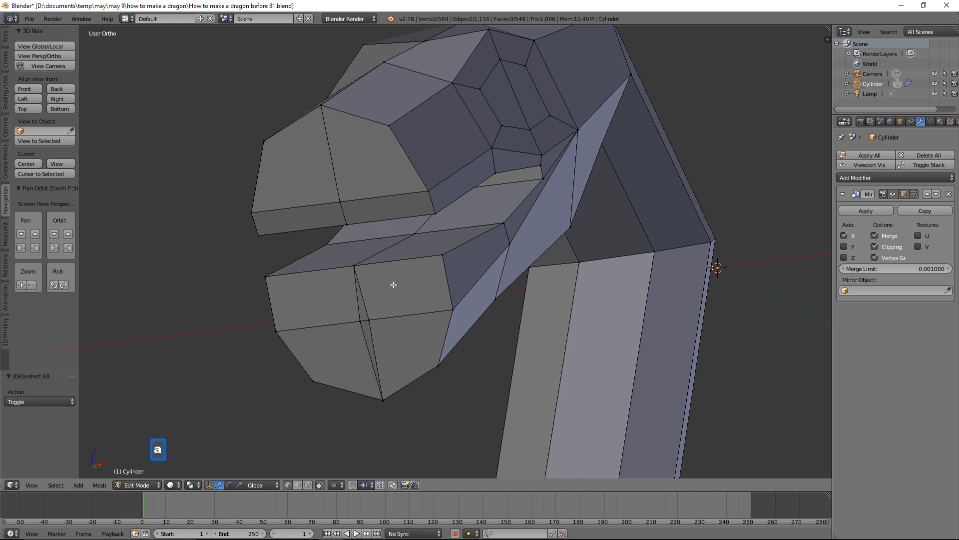
# Move the lower jaw front's centre vertex 0.166 along X onto the mirror line and save the file as "How to make a dragon before 82.blend"
pyautogui.click(366, 320)
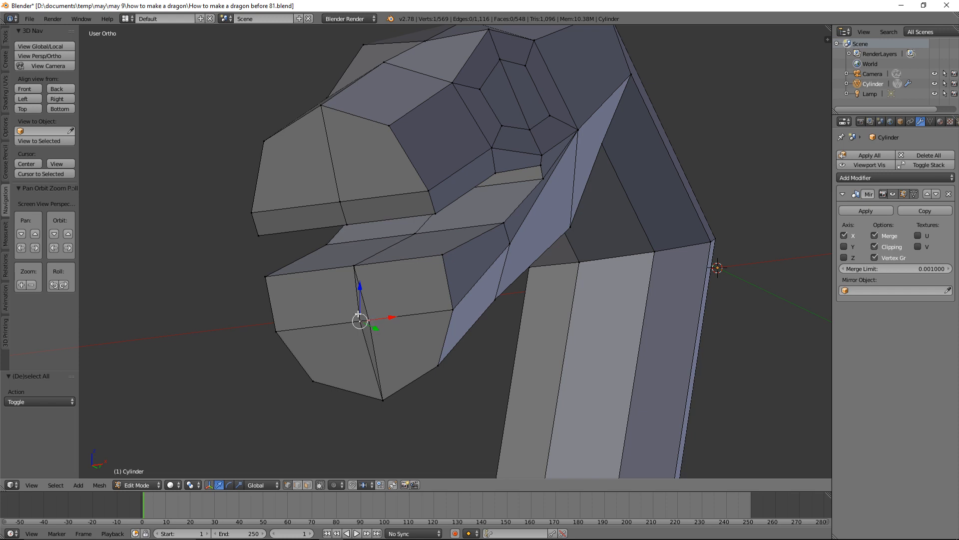
pyautogui.moveTo(389, 318); pyautogui.dragTo(406, 322)
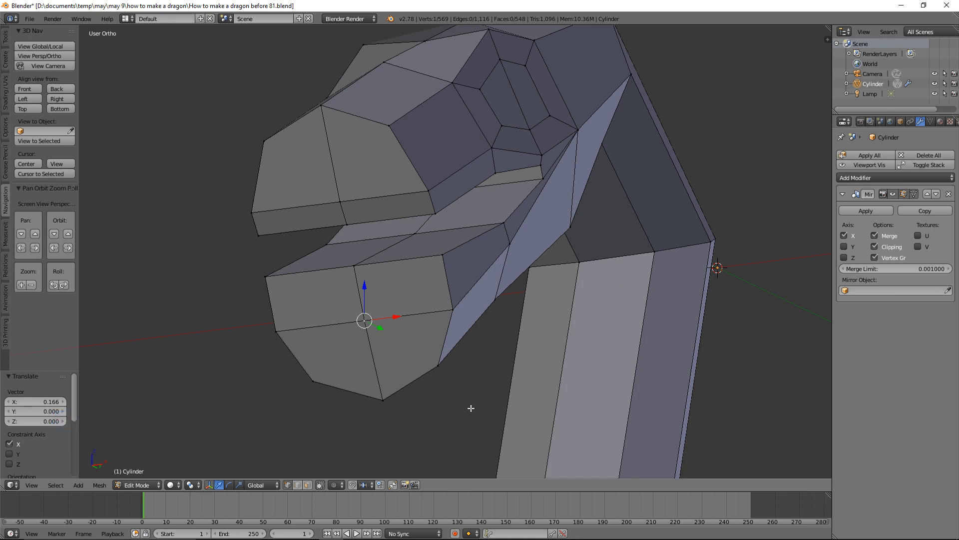
pyautogui.press('a')
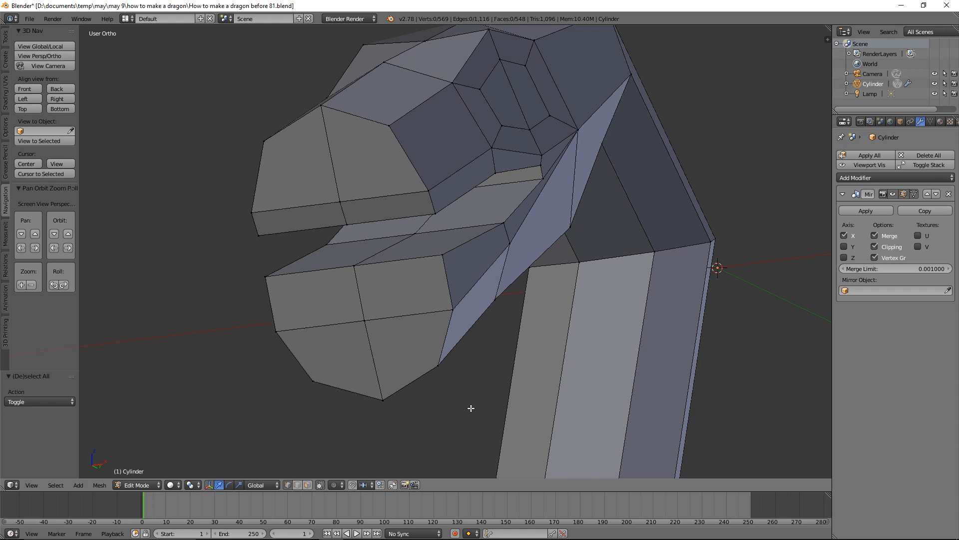
pyautogui.click(678, 9)
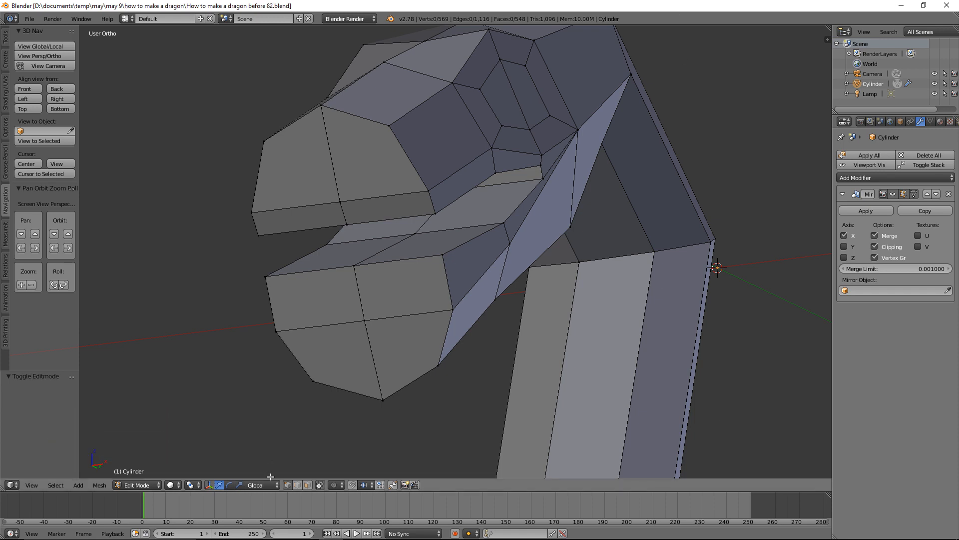
# Select the short centre edge at the upper snout's lower front and pull it forward -0.845 along Y
pyautogui.click(296, 484)
pyautogui.click(343, 231)
pyautogui.moveTo(343, 231); pyautogui.dragTo(354, 236, button='middle')
pyautogui.moveTo(372, 208); pyautogui.dragTo(318, 240)
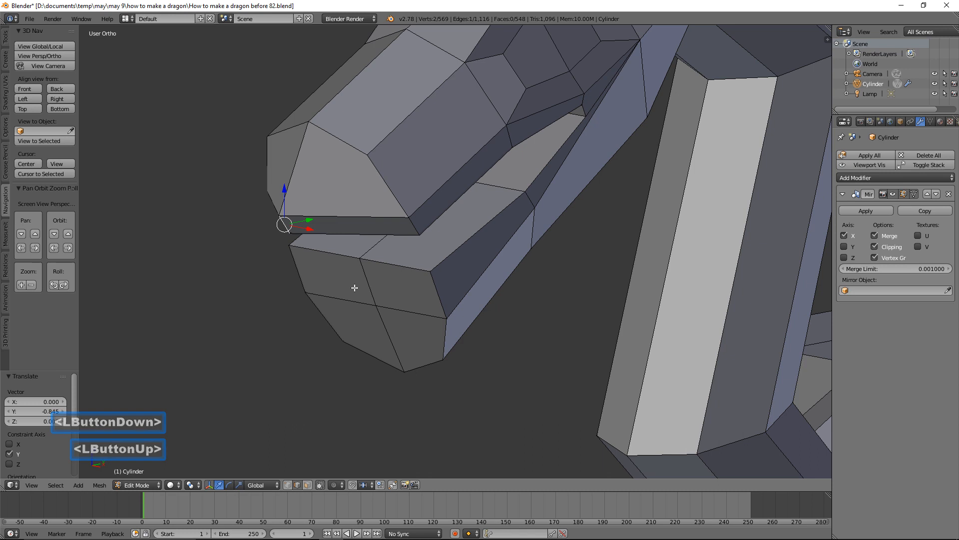
# Select the upper centre edge on the lower jaw's front and pull it forward -0.889 along Y
pyautogui.click(368, 279)
pyautogui.moveTo(387, 279); pyautogui.dragTo(330, 301)
pyautogui.moveTo(460, 304); pyautogui.dragTo(490, 280, button='middle')
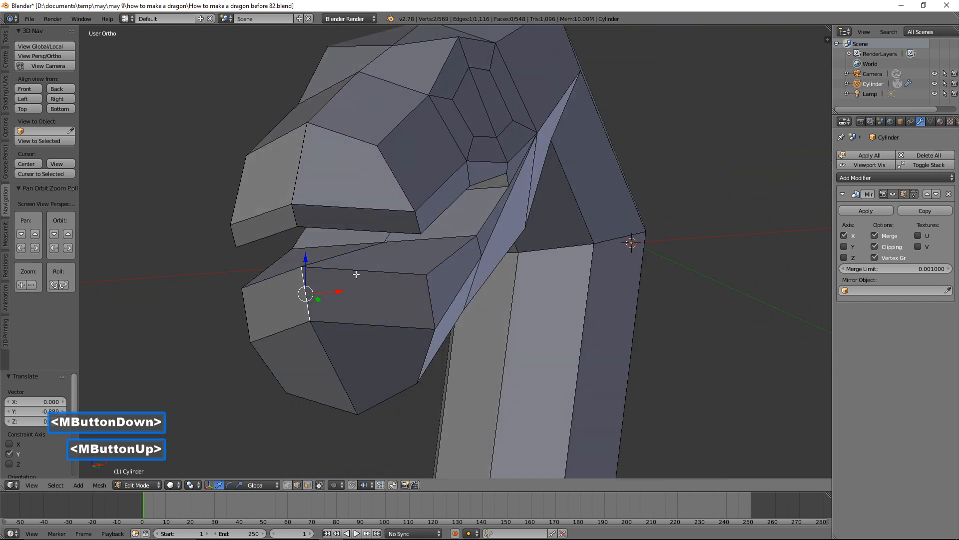
# Lower the two protruding centre vertices at the lower jaw's tip along Z and save the file as "How to make a dragon before 83.blend"
pyautogui.click(287, 485)
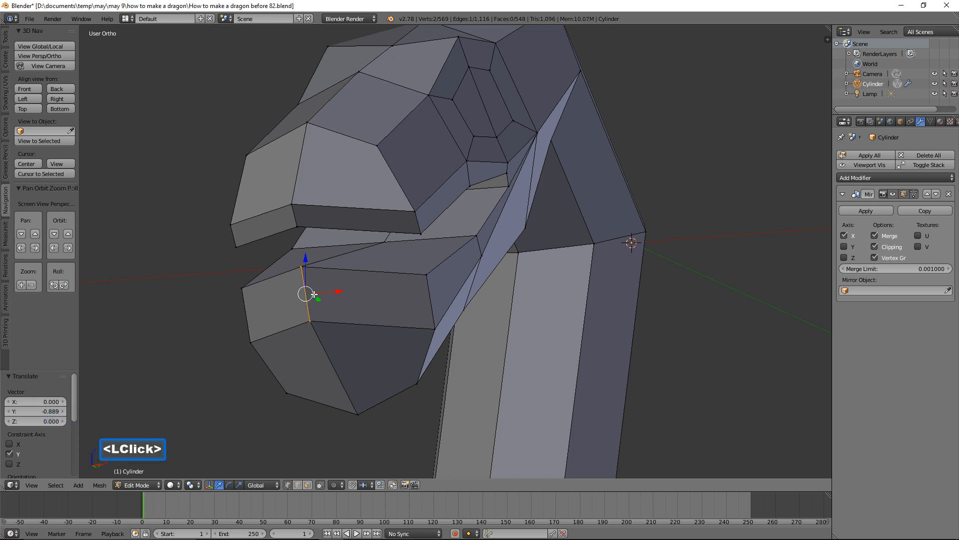
pyautogui.click(301, 267)
pyautogui.moveTo(302, 236); pyautogui.dragTo(315, 325)
pyautogui.click(310, 320)
pyautogui.moveTo(414, 283); pyautogui.dragTo(371, 294, button='middle')
pyautogui.press('a')
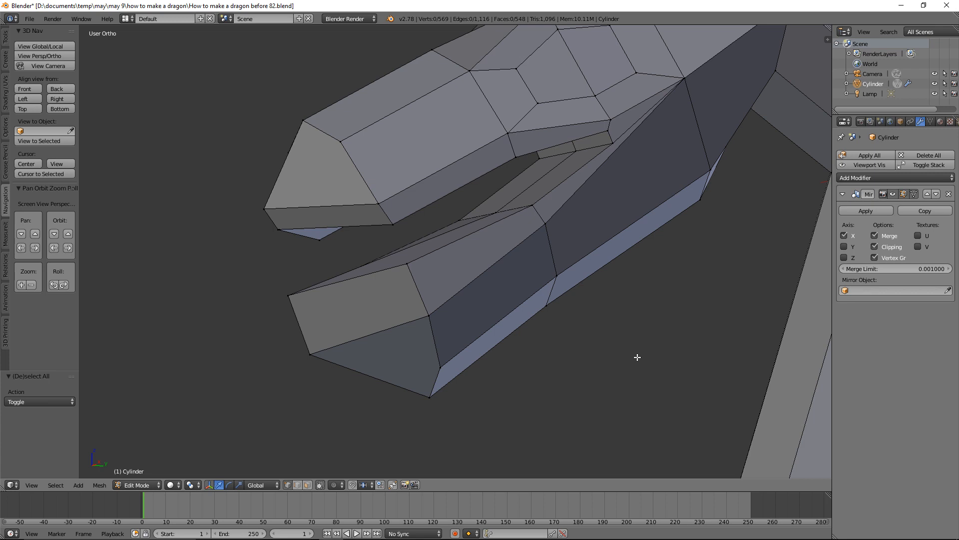
pyautogui.click(684, 8)
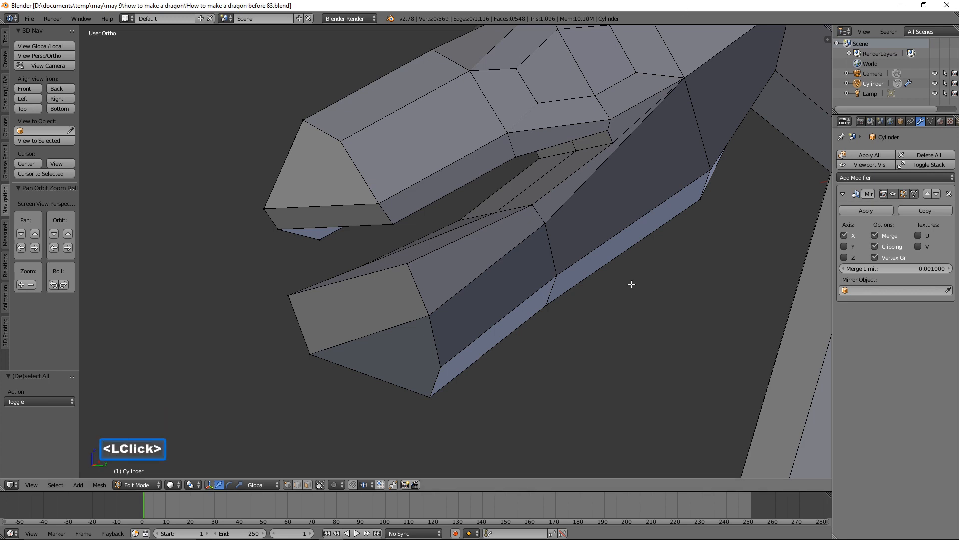
# Select all of the lower jaw's faces in face mode, hide everything else and save the file as "How to make a dragon before 84.blend"
pyautogui.moveTo(631, 284); pyautogui.dragTo(602, 293, button='middle')
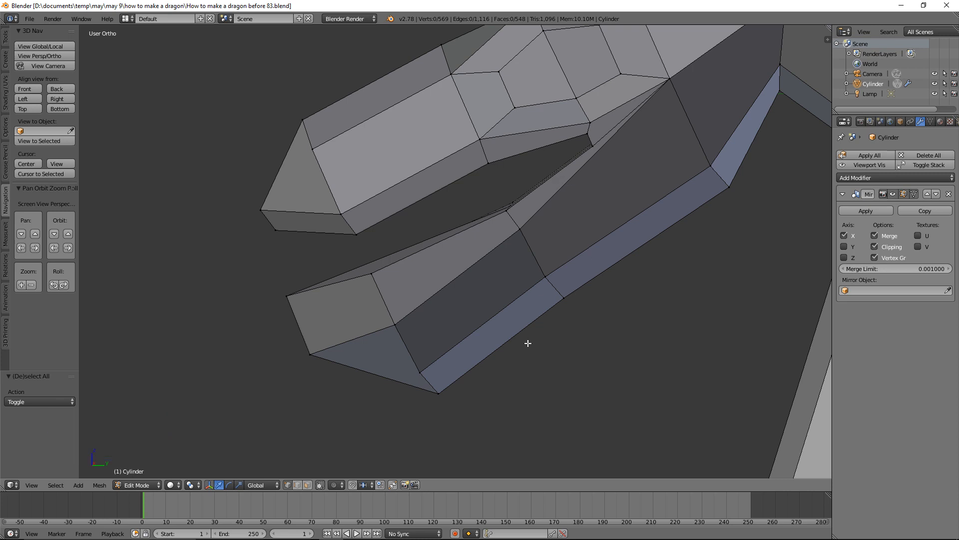
pyautogui.moveTo(540, 351); pyautogui.dragTo(562, 353, button='middle')
pyautogui.click(308, 485)
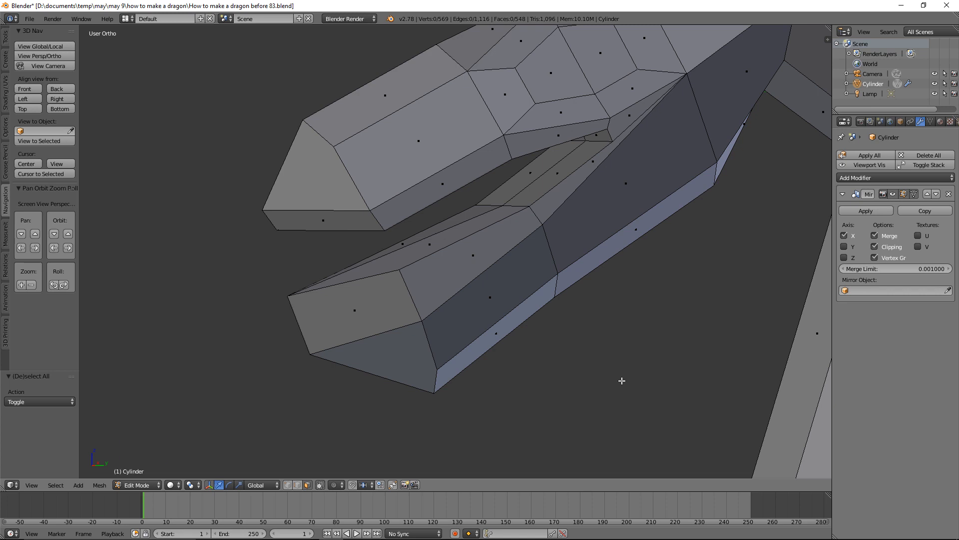
pyautogui.press('alt')
pyautogui.keyDown('alt'); pyautogui.click(557, 188); pyautogui.keyUp('alt')
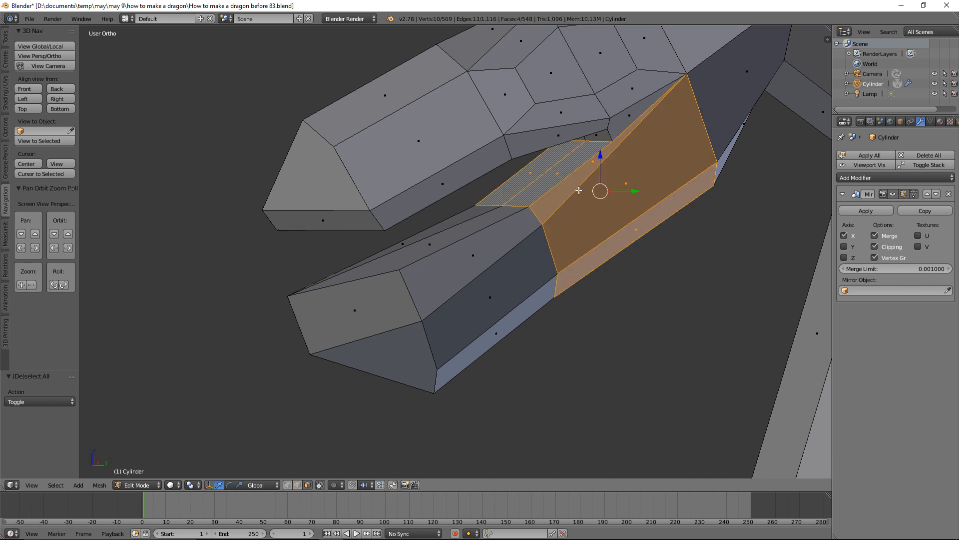
pyautogui.hotkey('alt', 'shift')
pyautogui.keyDown('alt'); pyautogui.keyDown('shift'); pyautogui.click(483, 230); pyautogui.keyUp('shift'); pyautogui.keyUp('alt')
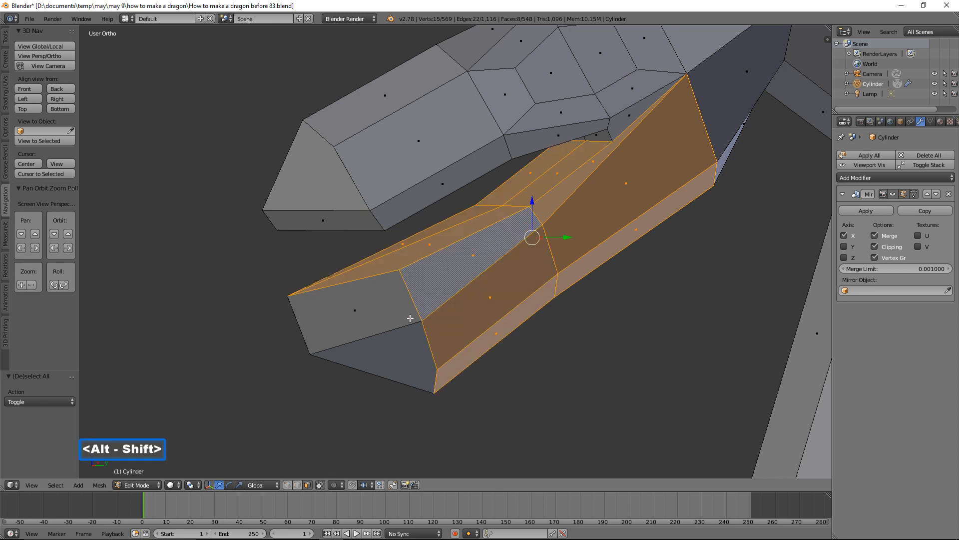
pyautogui.keyDown('shift'); pyautogui.click(395, 316); pyautogui.keyUp('shift')
pyautogui.keyDown('shift'); pyautogui.click(403, 340); pyautogui.keyUp('shift')
pyautogui.moveTo(403, 340); pyautogui.dragTo(596, 252, button='middle')
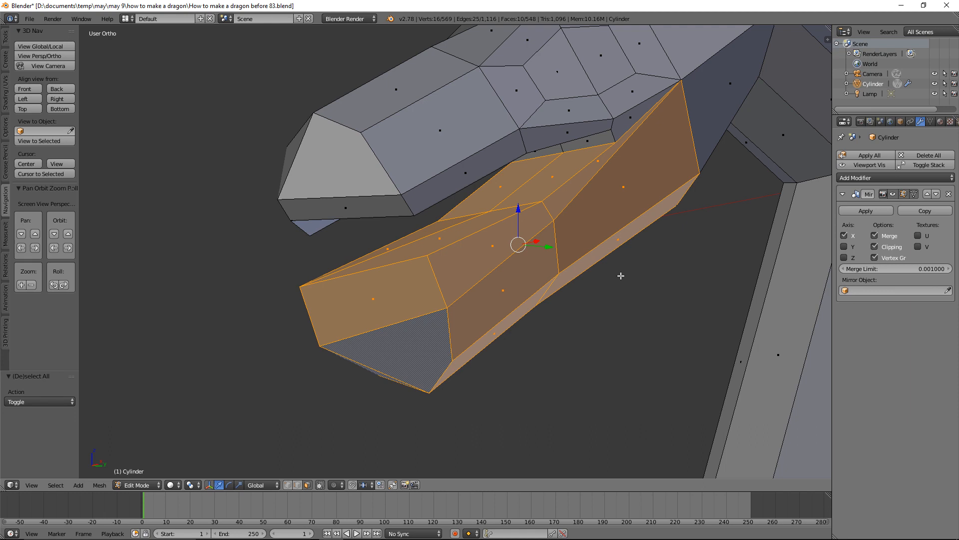
pyautogui.hotkey('shift', 'h')
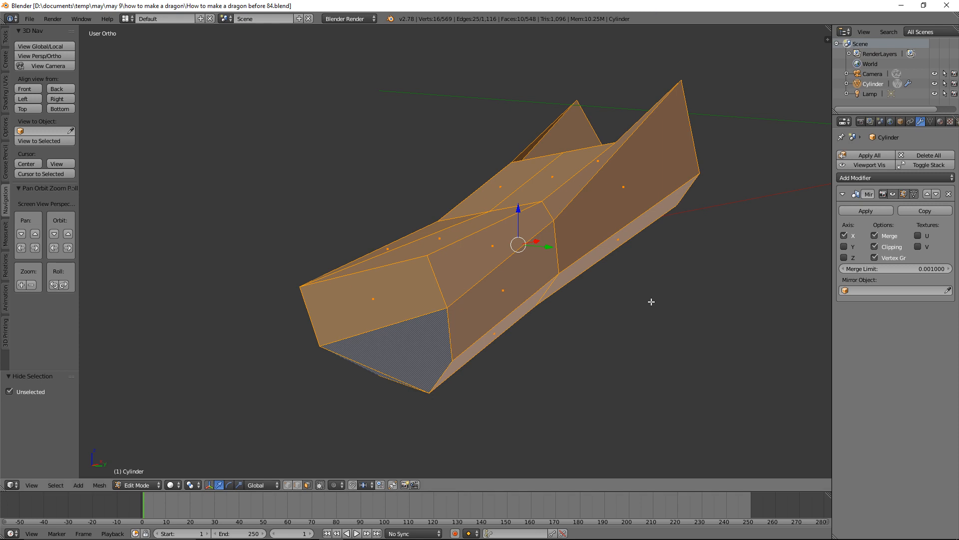
# Inset the lower jaw's two upper faces by extruding them in place and scaling them to 0.745
pyautogui.press('a')
pyautogui.moveTo(642, 307); pyautogui.dragTo(676, 331, button='middle')
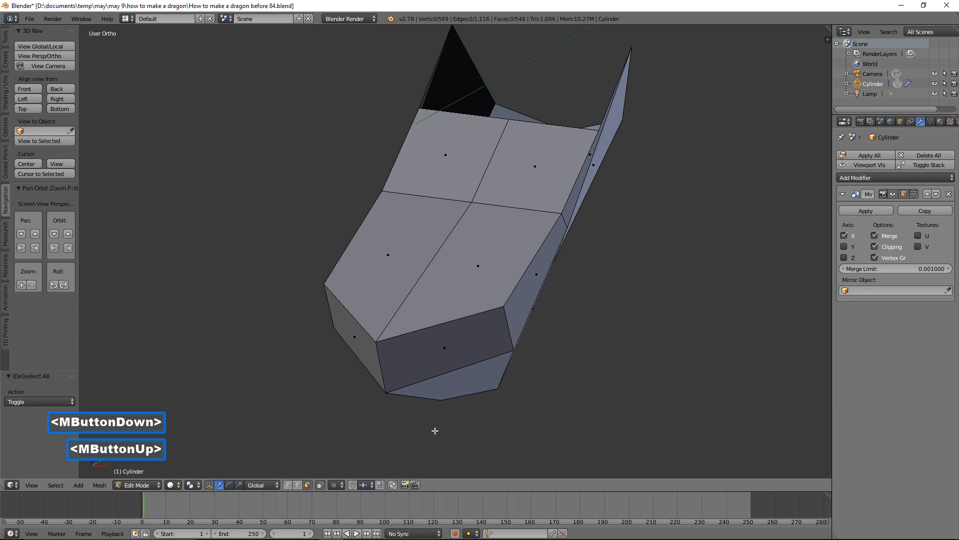
pyautogui.click(515, 196)
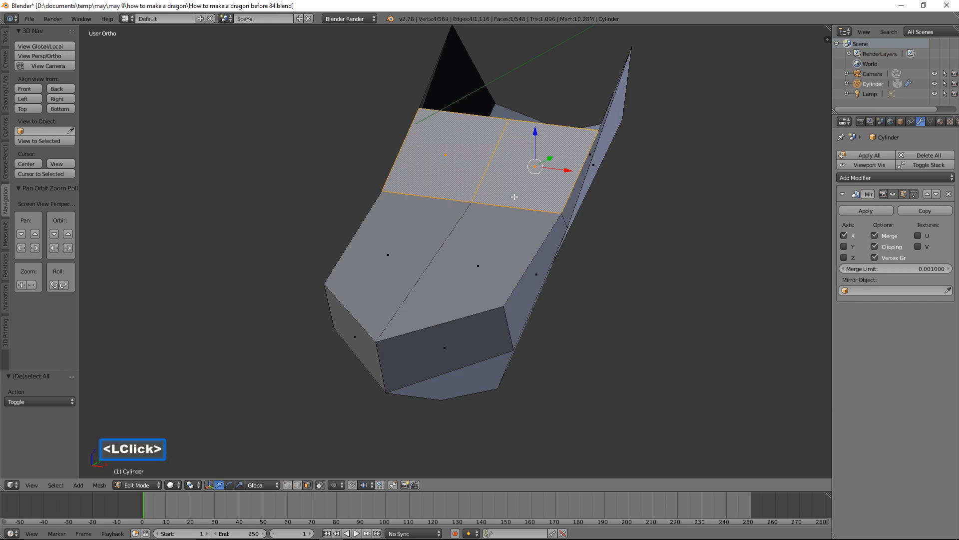
pyautogui.keyDown('shift'); pyautogui.click(499, 252); pyautogui.keyUp('shift')
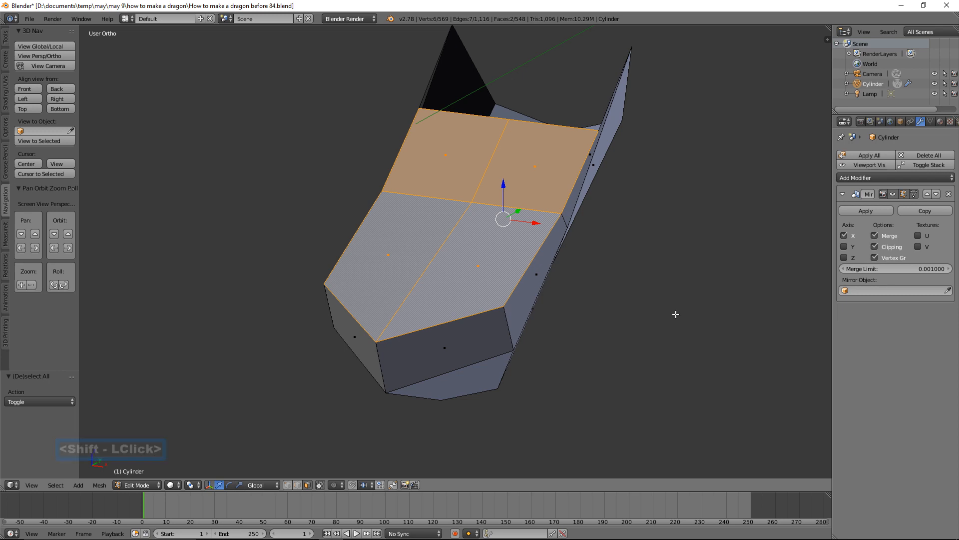
pyautogui.press('e')
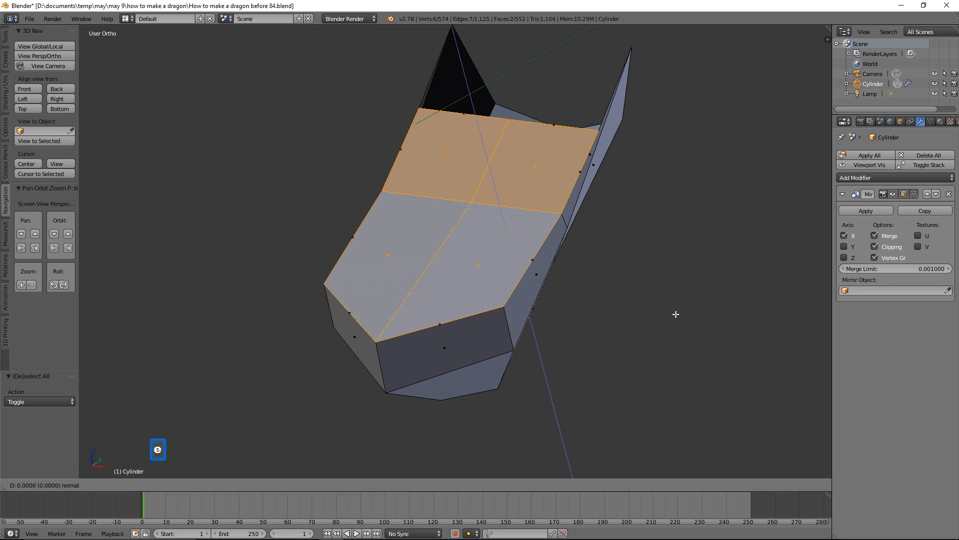
pyautogui.rightClick(676, 313)
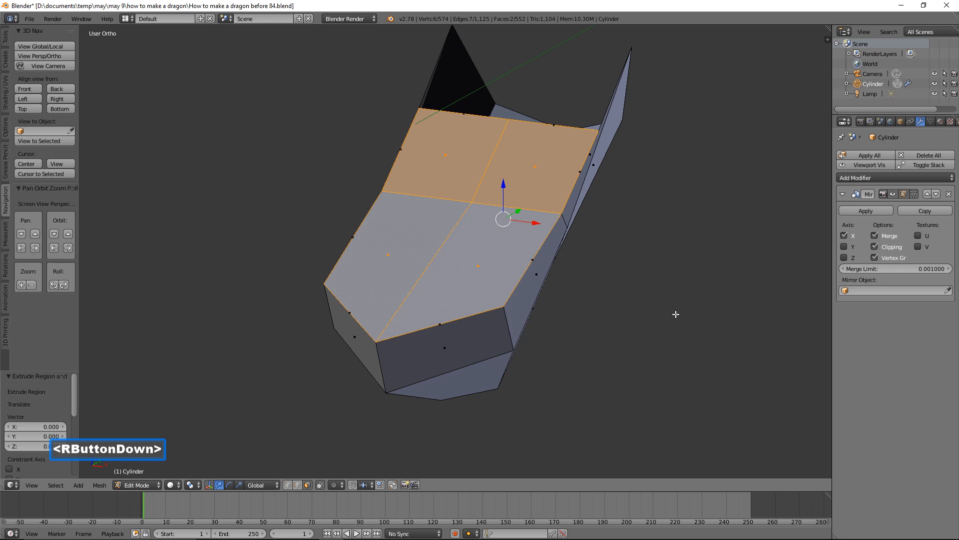
pyautogui.press('s')
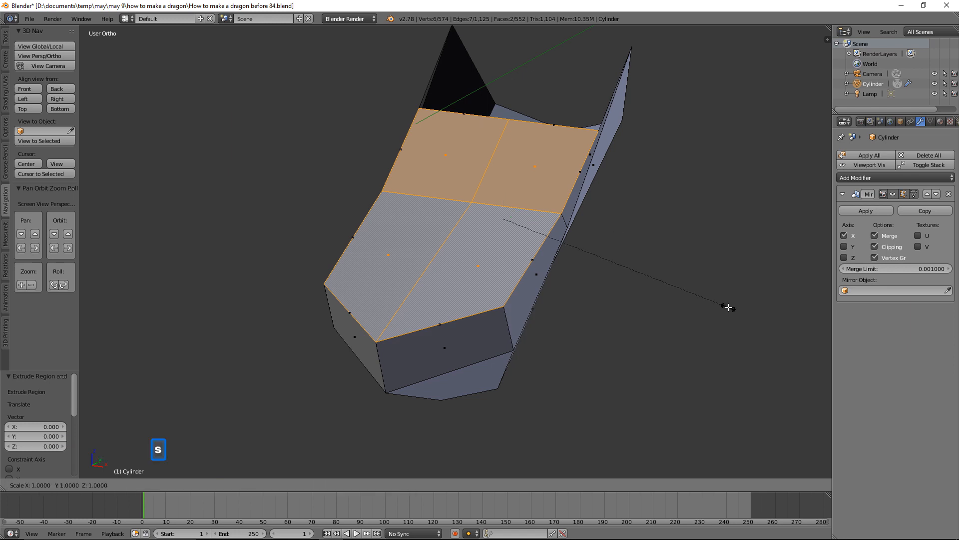
pyautogui.click(672, 283)
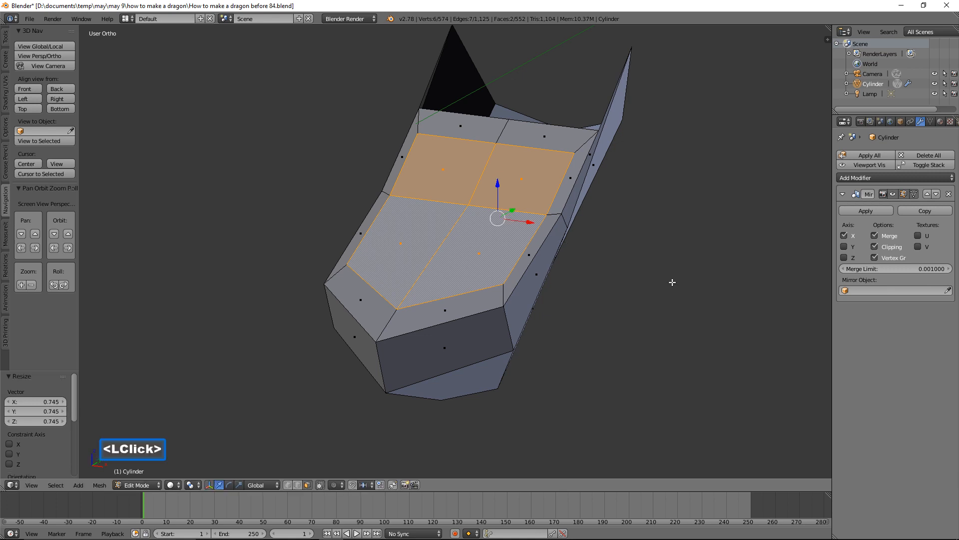
# Extrude the inset faces of the lower jaw -0.786 along Z to hollow out the mouth
pyautogui.press('e')
pyautogui.press('z')
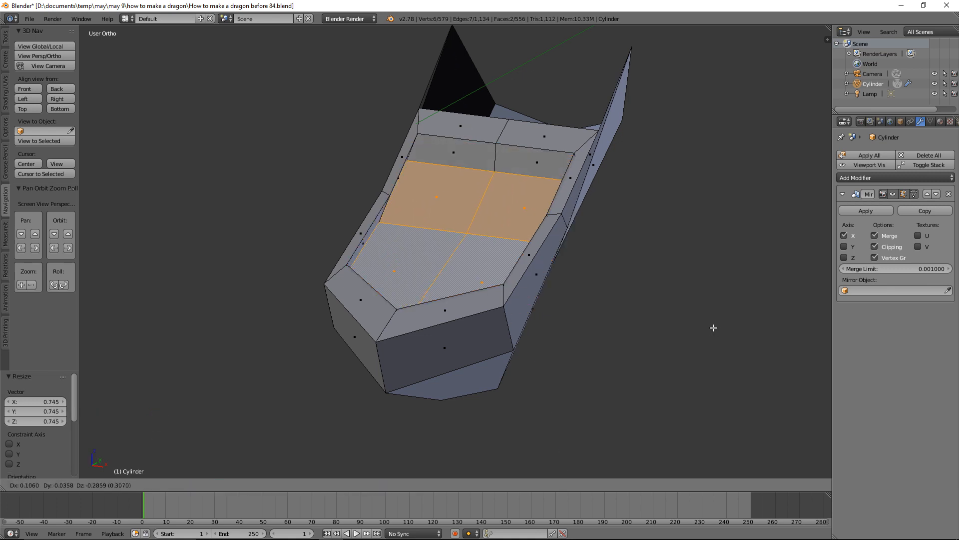
pyautogui.press('z')
pyautogui.click(719, 373)
pyautogui.moveTo(719, 372); pyautogui.dragTo(646, 321, button='middle')
pyautogui.moveTo(553, 300); pyautogui.dragTo(576, 331, button='middle')
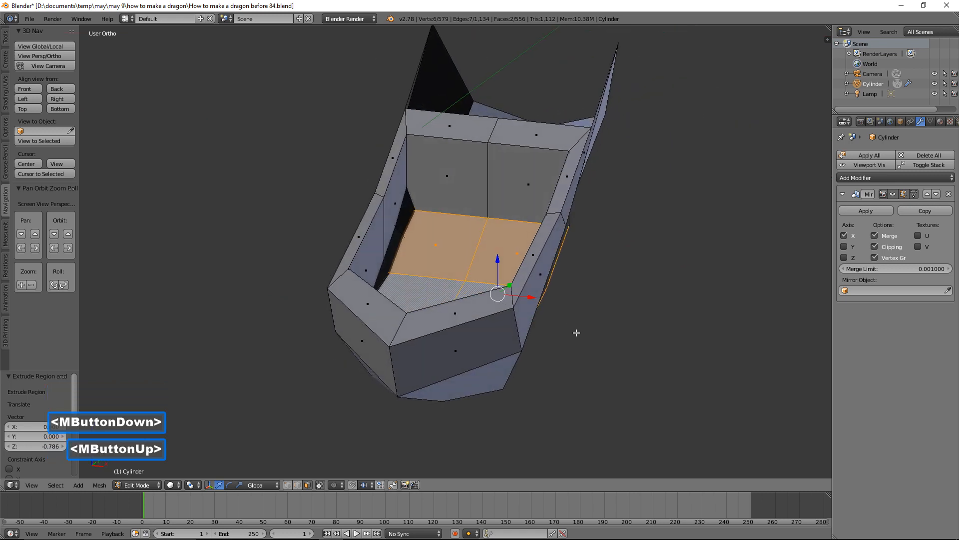
# Scale the floor faces of the lower jaw's cavity to 0.658 along X
pyautogui.press('s')
pyautogui.press('x')
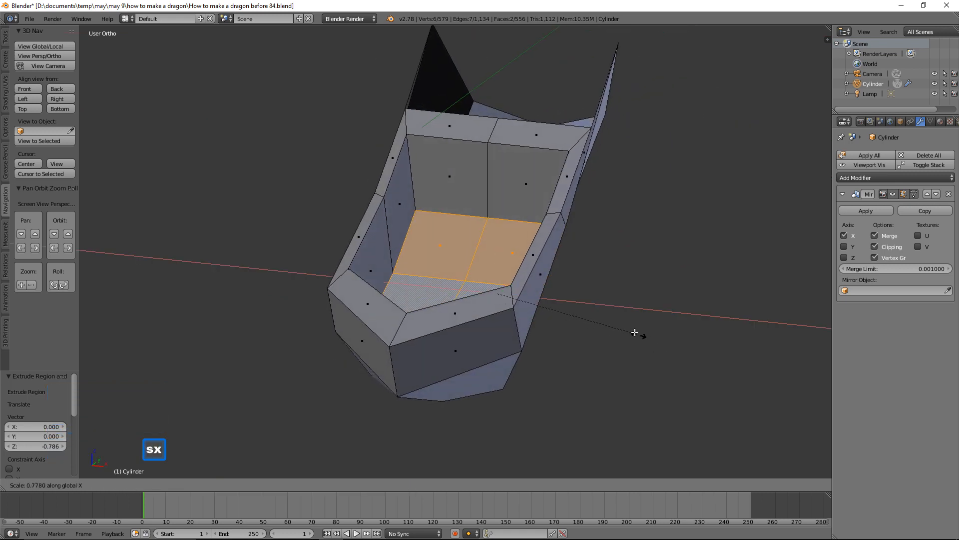
pyautogui.click(612, 326)
pyautogui.moveTo(612, 326); pyautogui.dragTo(591, 334, button='middle')
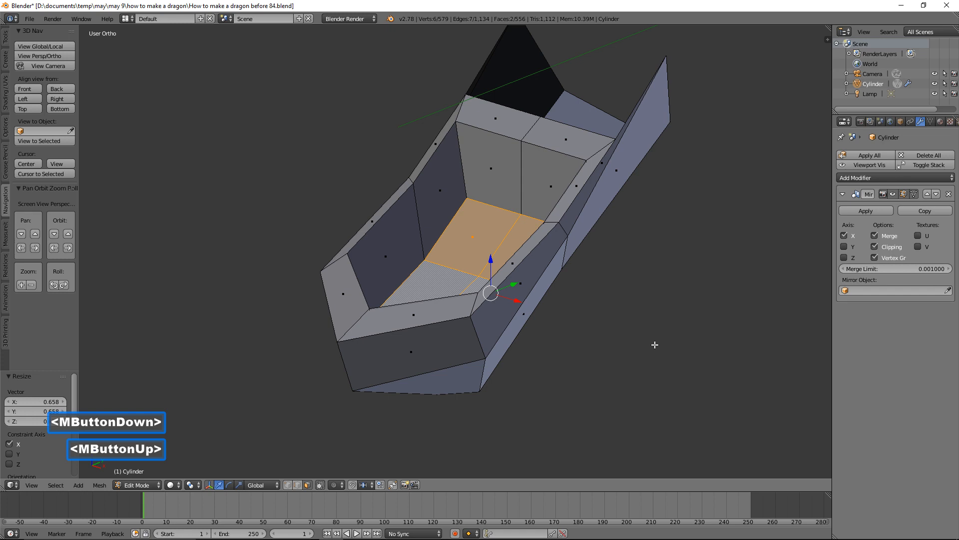
# Reveal the hidden parts of the dragon, deselect everything and save the file as "How to make a dragon before 85.blend"
pyautogui.press('a')
pyautogui.press('alt')
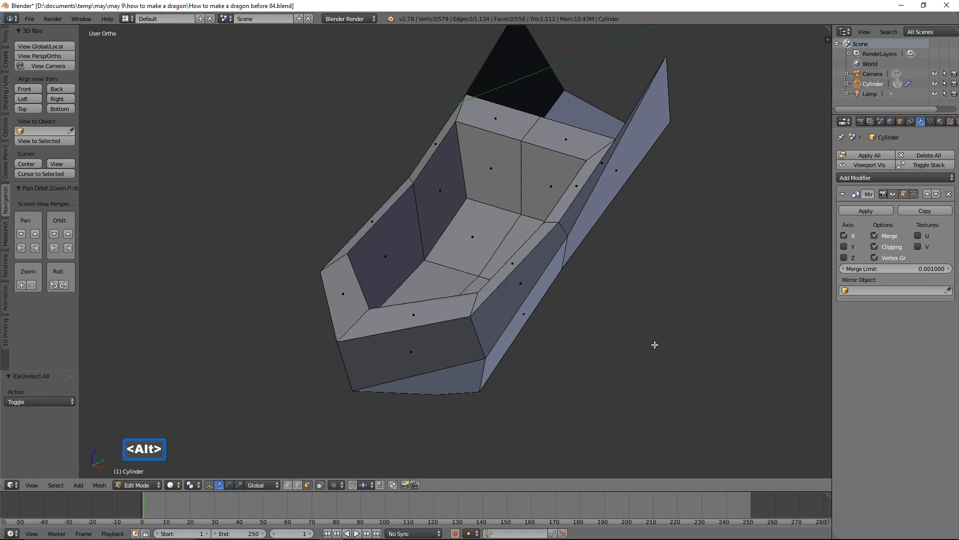
pyautogui.hotkey('alt', 'h')
pyautogui.moveTo(636, 353); pyautogui.dragTo(615, 318, button='middle')
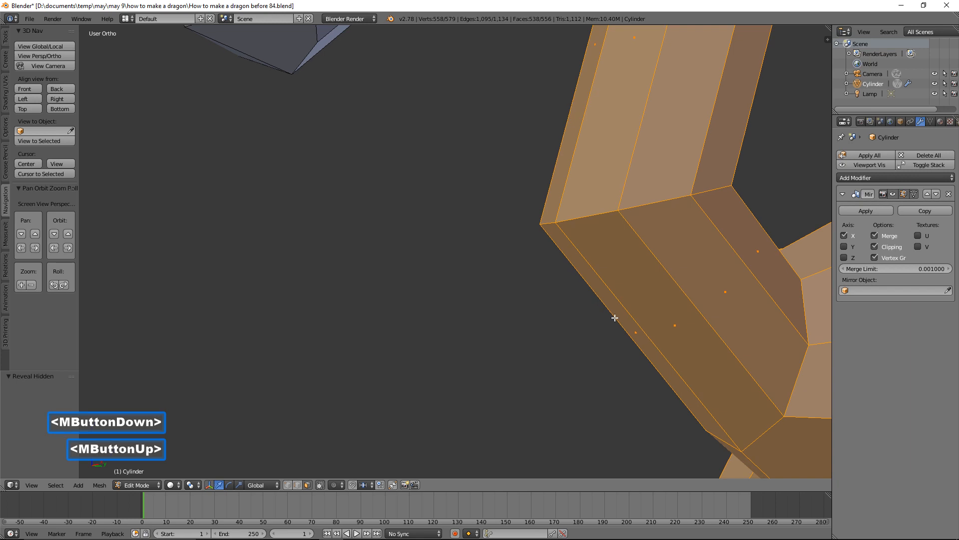
pyautogui.press('a')
pyautogui.keyDown('shift'); pyautogui.moveTo(645, 206); pyautogui.dragTo(603, 326, button='middle'); pyautogui.keyUp('shift')
pyautogui.scroll(-2, 599, 319)
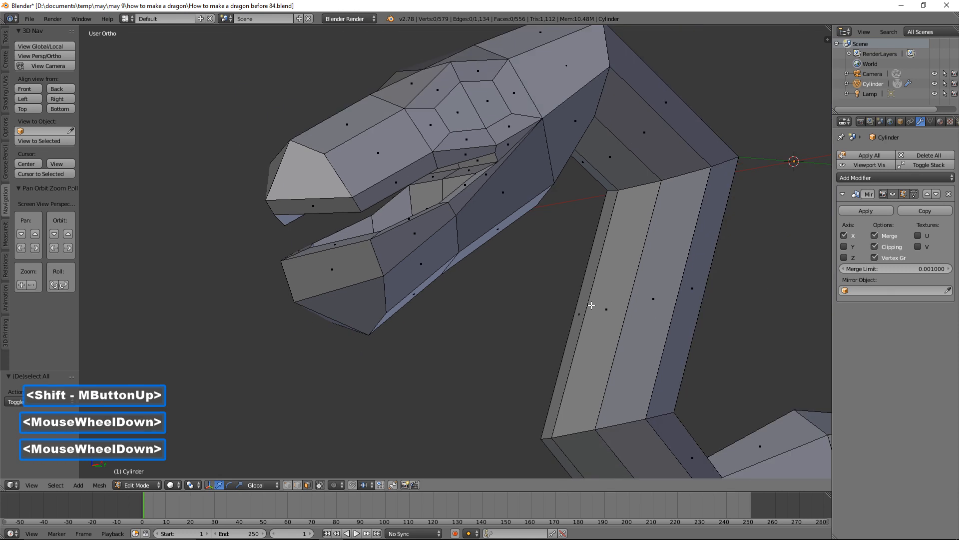
pyautogui.moveTo(523, 257); pyautogui.dragTo(543, 268, button='middle')
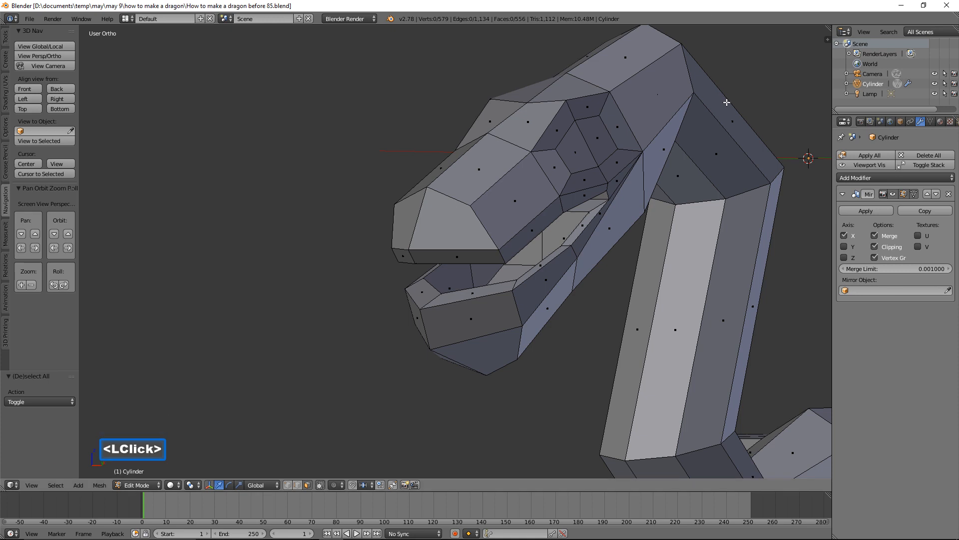
# Select the upper jaw's face loops, side face and front faces, and hide all the unselected geometry
pyautogui.moveTo(692, 157); pyautogui.dragTo(644, 157, button='middle')
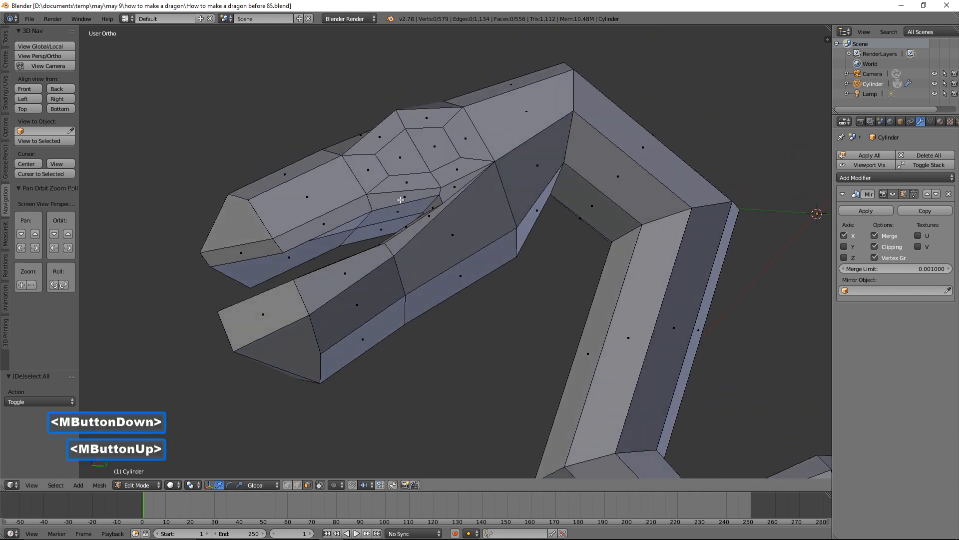
pyautogui.press('alt')
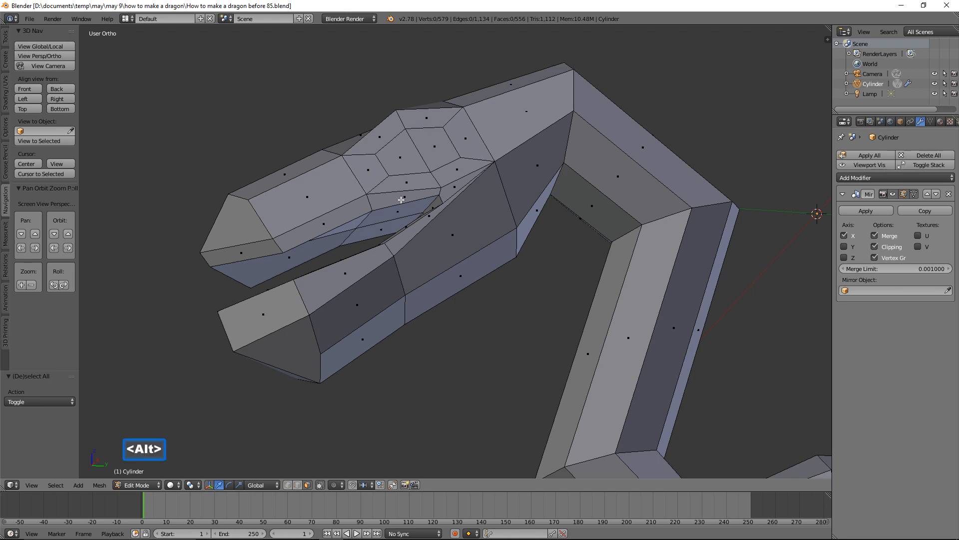
pyautogui.press('alt')
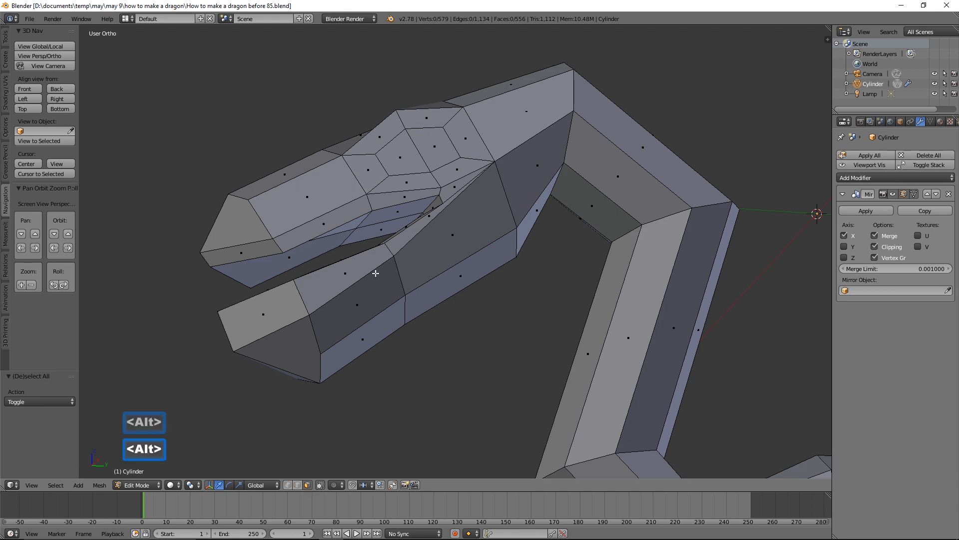
pyautogui.keyDown('alt'); pyautogui.click(395, 205); pyautogui.keyUp('alt')
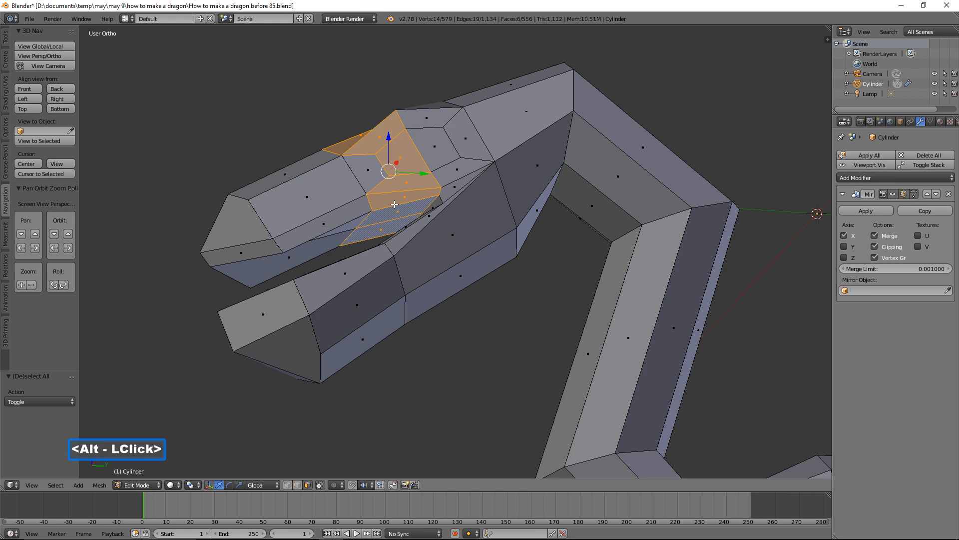
pyautogui.hotkey('alt', 'shift')
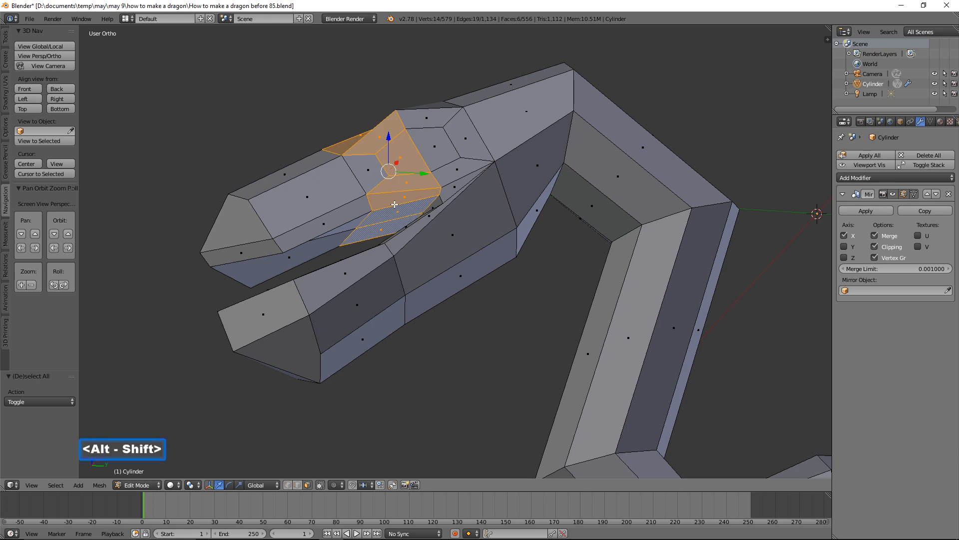
pyautogui.keyDown('shift'); pyautogui.click(370, 173); pyautogui.keyUp('shift')
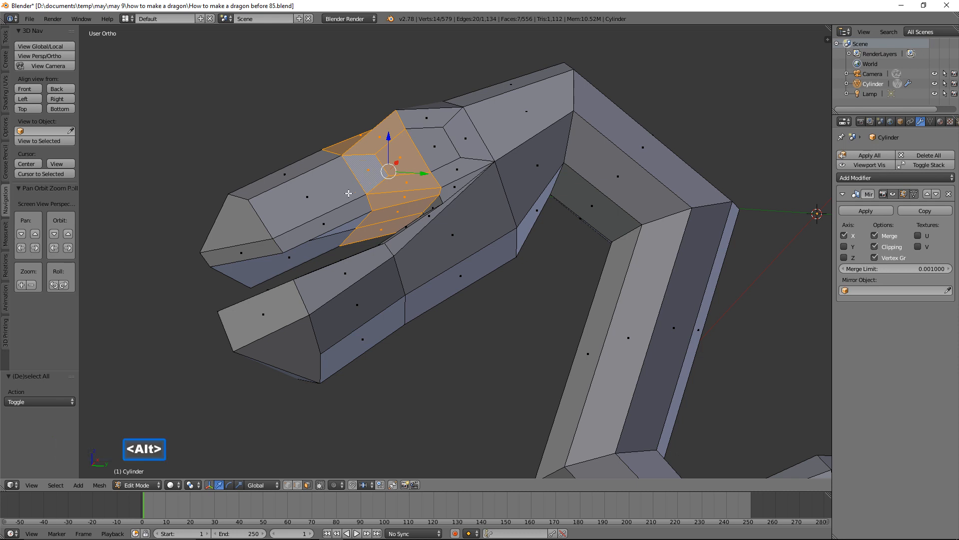
pyautogui.keyDown('alt'); pyautogui.click(333, 228); pyautogui.keyUp('alt')
pyautogui.keyDown('alt'); pyautogui.click(331, 228); pyautogui.keyUp('alt')
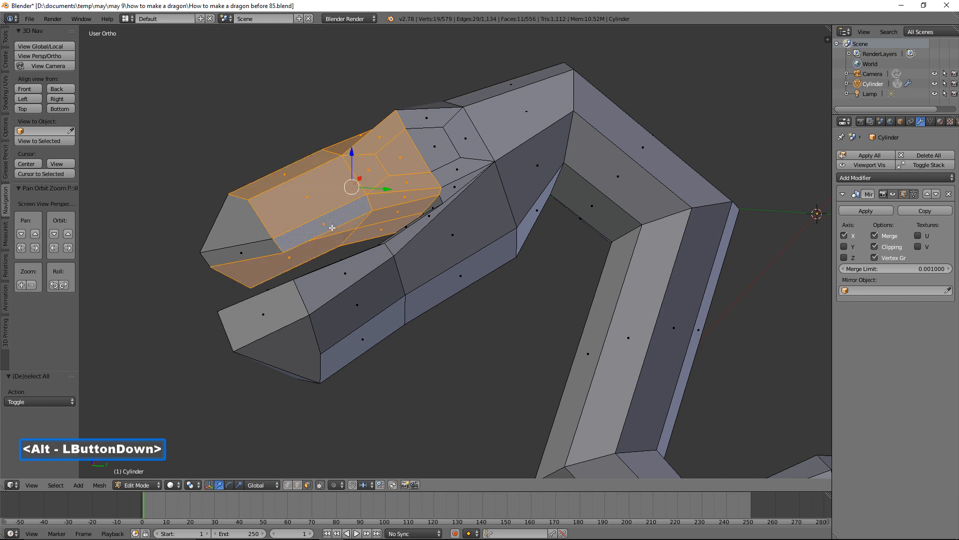
pyautogui.keyDown('shift'); pyautogui.click(253, 225); pyautogui.keyUp('shift')
pyautogui.keyDown('shift'); pyautogui.click(264, 249); pyautogui.keyUp('shift')
pyautogui.moveTo(264, 249); pyautogui.dragTo(344, 228, button='middle')
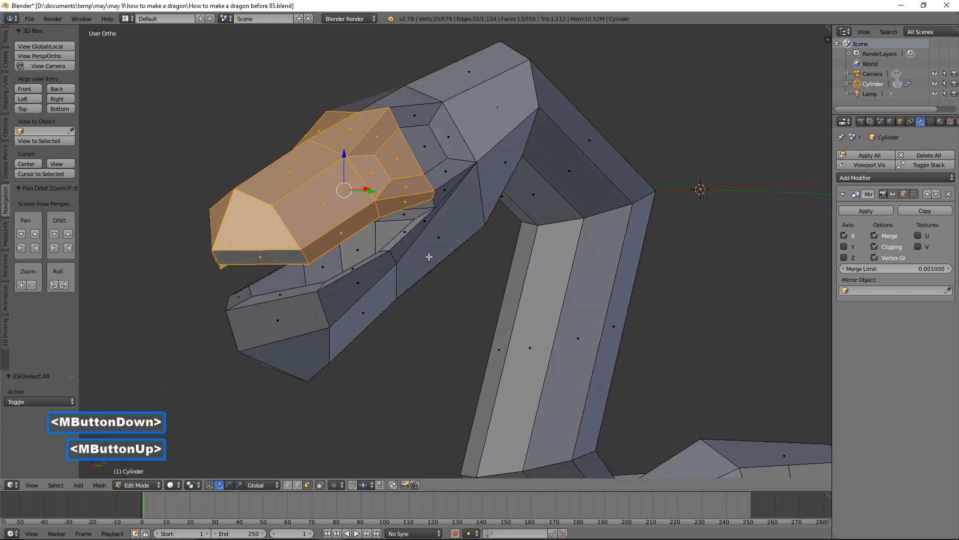
pyautogui.moveTo(429, 256); pyautogui.dragTo(416, 190, button='middle')
# Inset the upper jaw's two underside faces by extruding them in place and scaling them to 0.731
pyautogui.press('a')
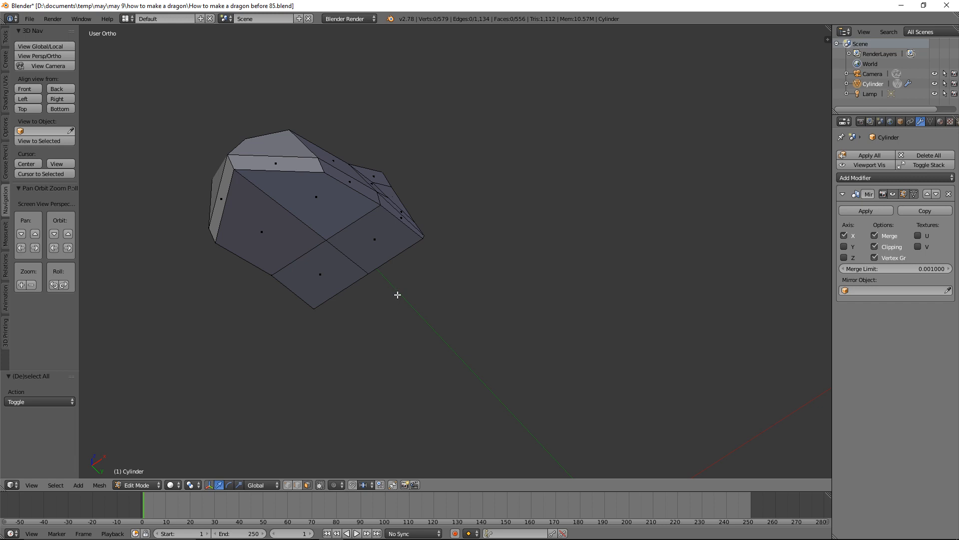
pyautogui.click(369, 225)
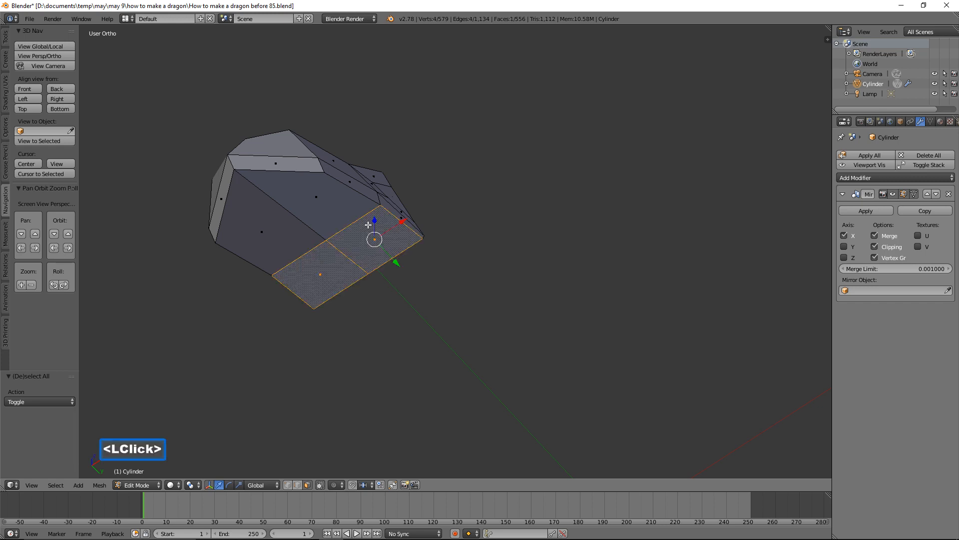
pyautogui.keyDown('shift'); pyautogui.click(339, 204); pyautogui.keyUp('shift')
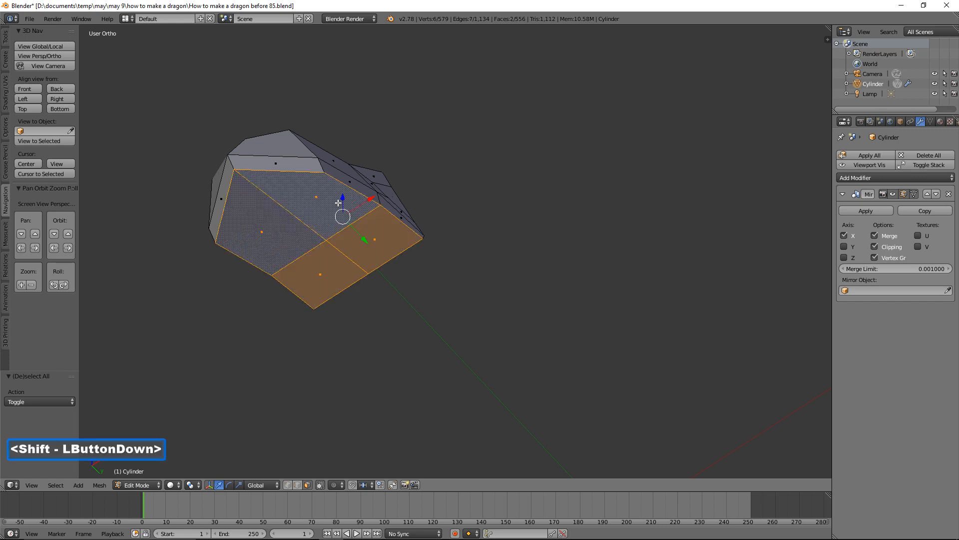
pyautogui.press('e')
pyautogui.rightClick(637, 358)
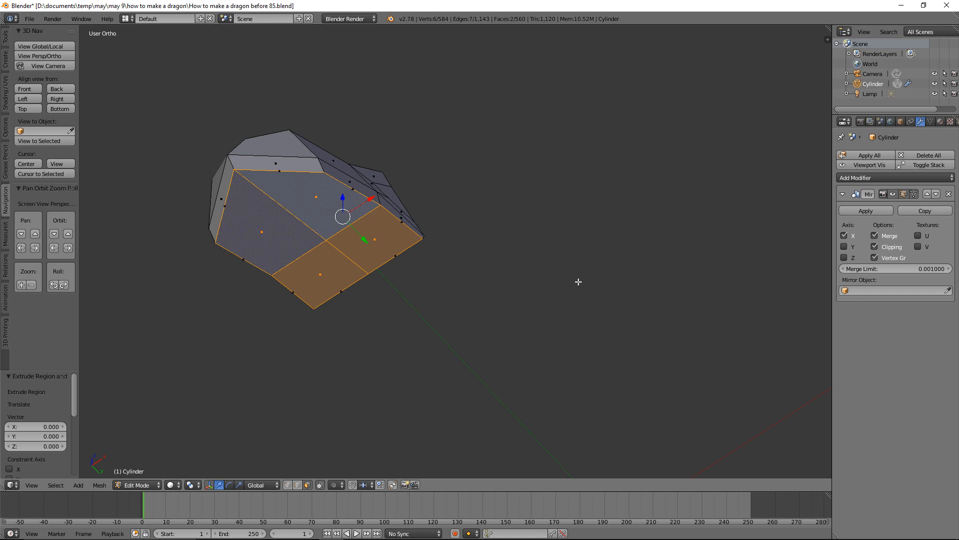
pyautogui.press('s')
pyautogui.click(517, 279)
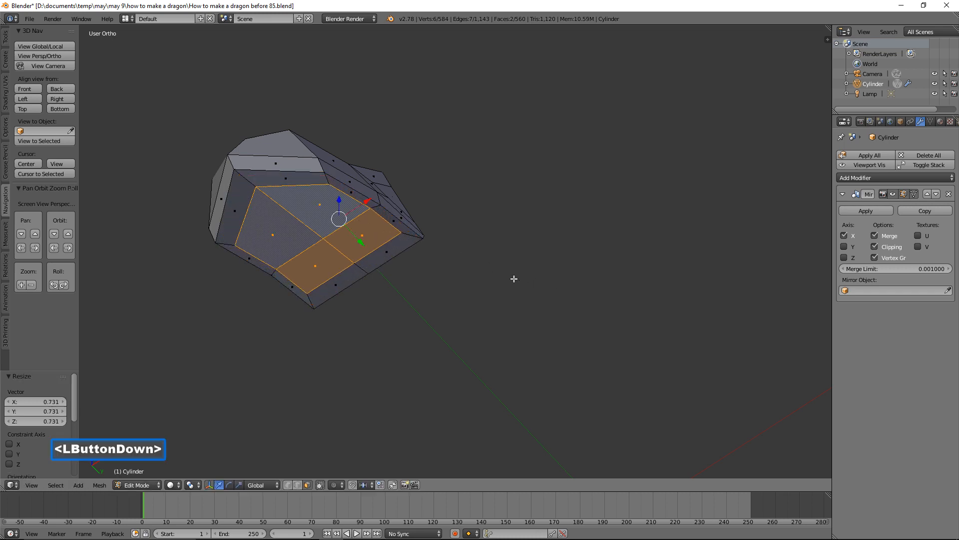
# Scale the upper jaw's inset underside faces to 0.702 along X
pyautogui.moveTo(504, 274); pyautogui.dragTo(515, 256, button='middle')
pyautogui.press('s')
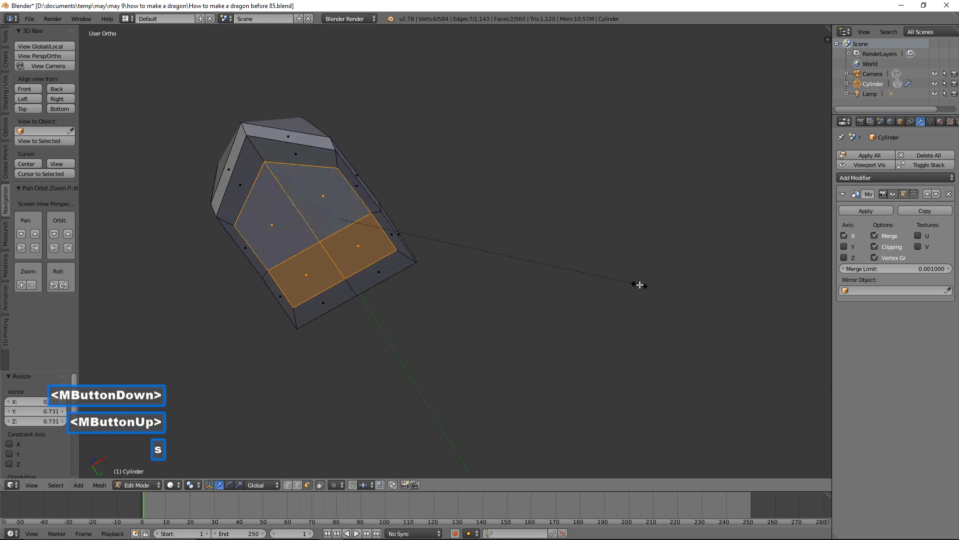
pyautogui.press('x')
pyautogui.click(550, 267)
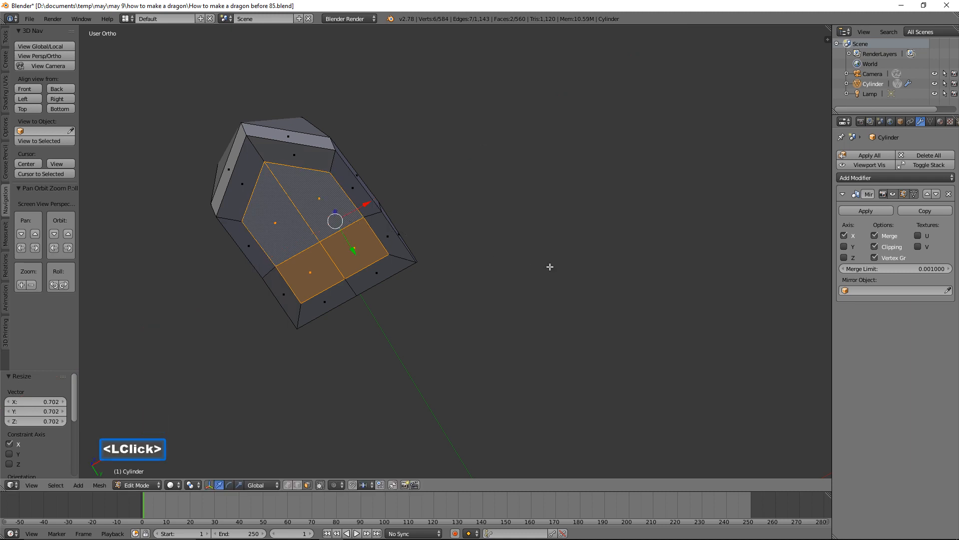
# Scale the inset underside faces to 1.178 along Y and shift them 0.039 along Y
pyautogui.press('s')
pyautogui.press('y')
pyautogui.click(583, 295)
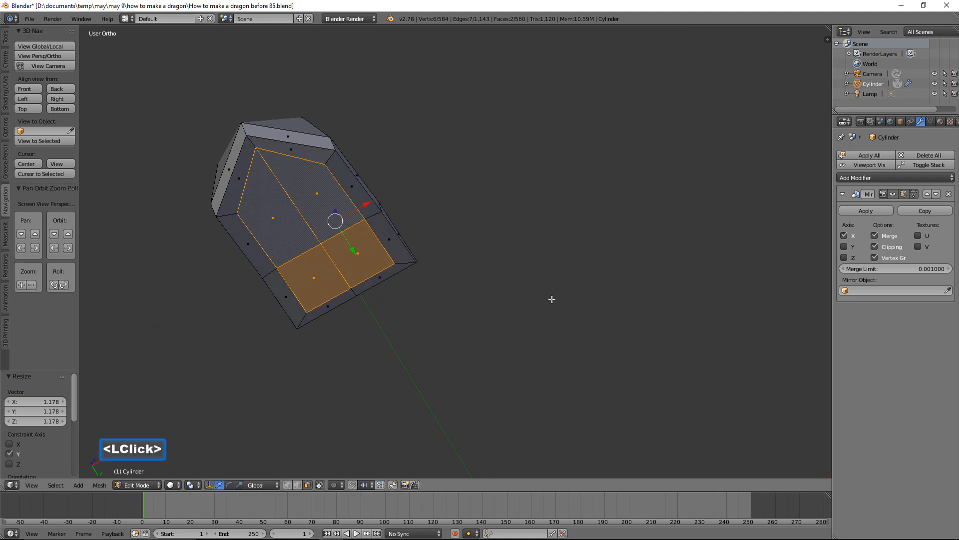
pyautogui.moveTo(345, 240); pyautogui.dragTo(350, 242)
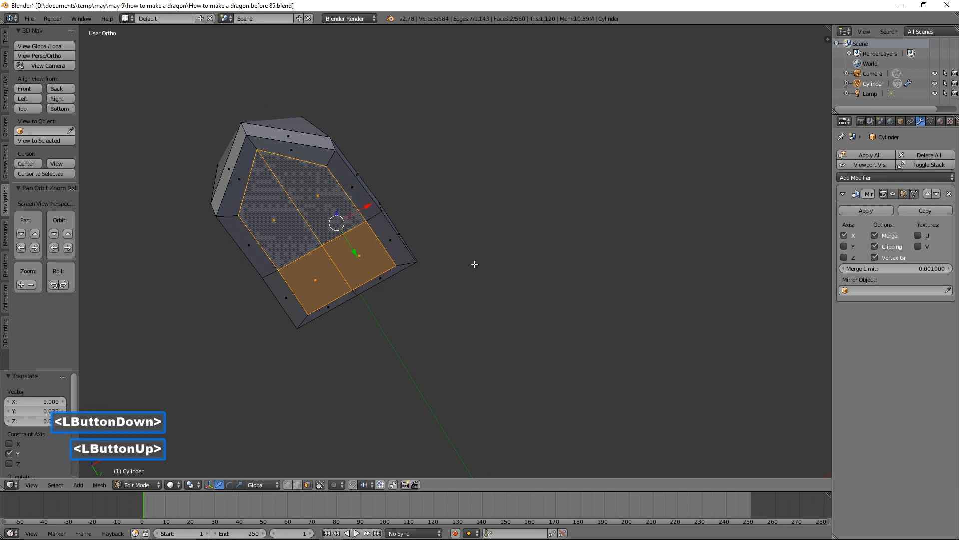
# Extrude the inset underside faces 0.987 upward along Z to hollow out the upper jaw
pyautogui.moveTo(534, 269); pyautogui.dragTo(481, 289, button='middle')
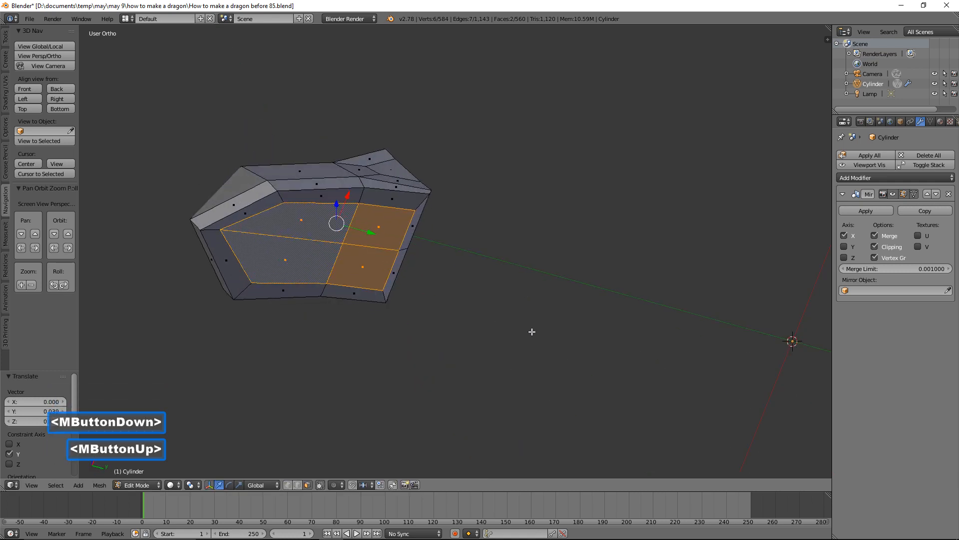
pyautogui.press('e')
pyautogui.press('z')
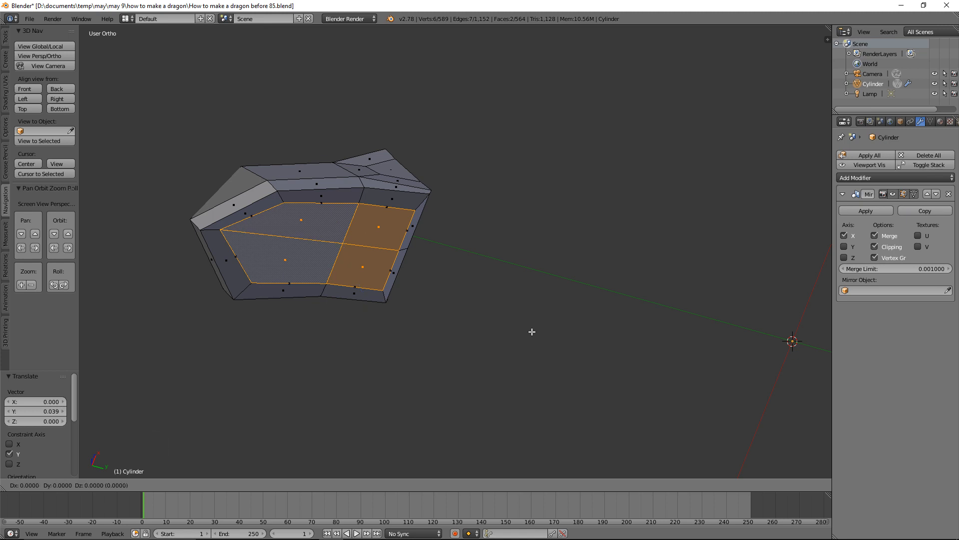
pyautogui.press('z')
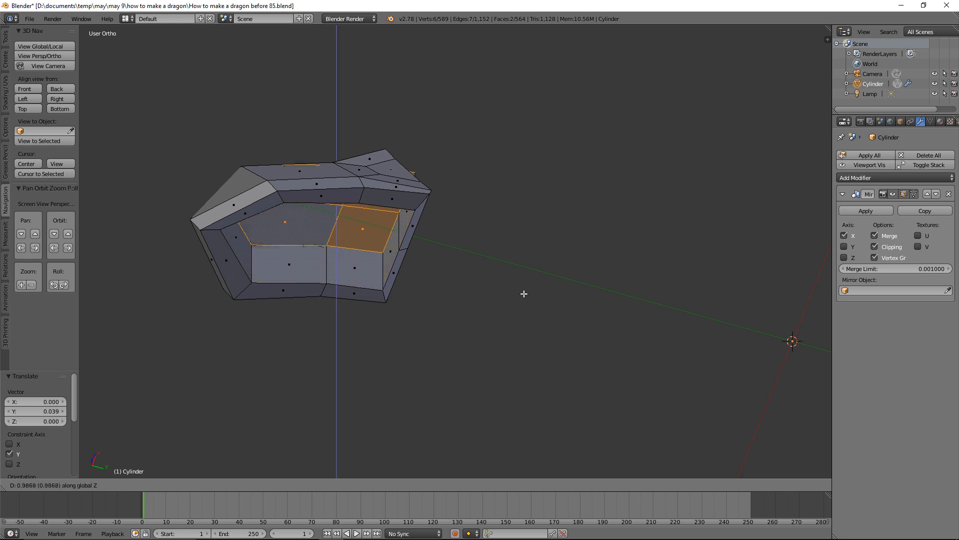
pyautogui.click(523, 295)
# Scale the upper jaw cavity's roof faces uniformly to 0.712 and lower them 0.105 along Z
pyautogui.moveTo(522, 293); pyautogui.dragTo(346, 199, button='middle')
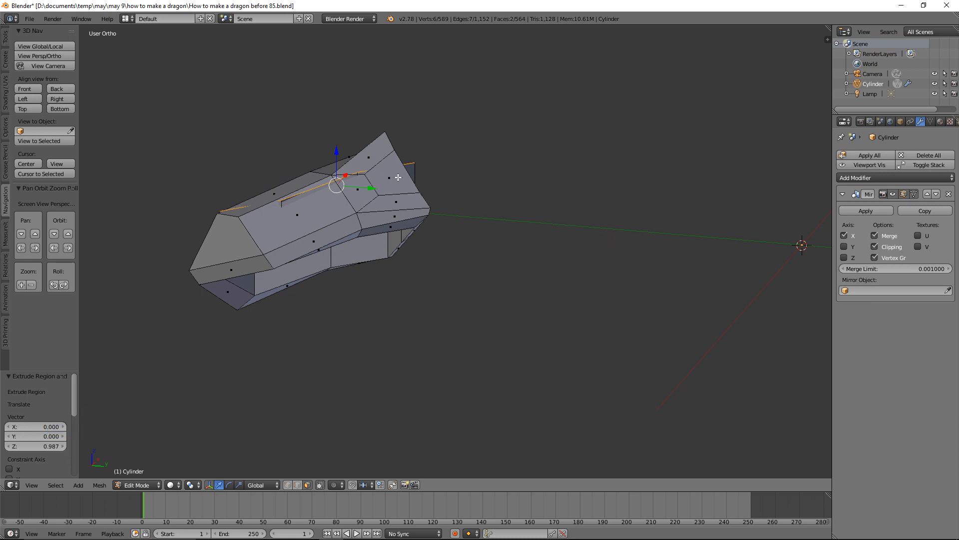
pyautogui.press('s')
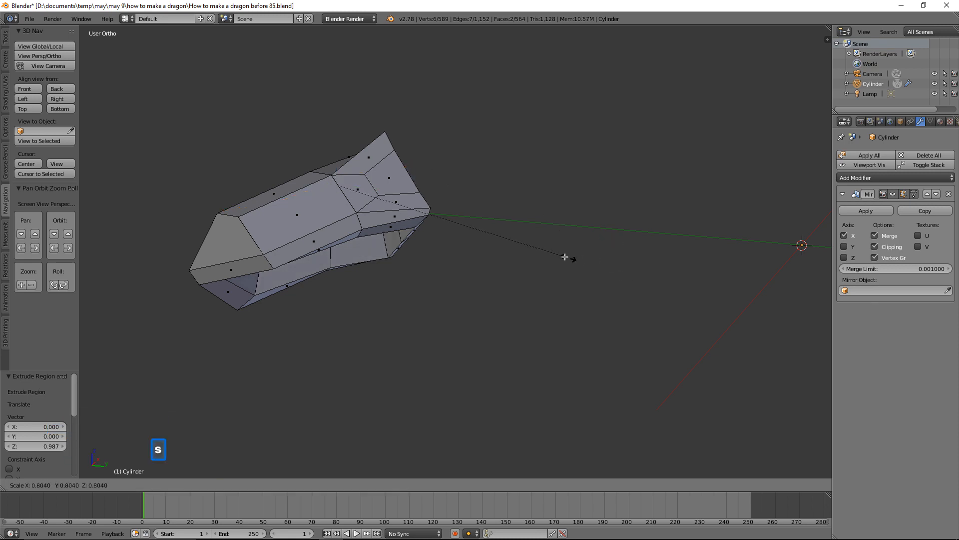
pyautogui.click(542, 250)
pyautogui.moveTo(542, 250); pyautogui.dragTo(393, 186, button='middle')
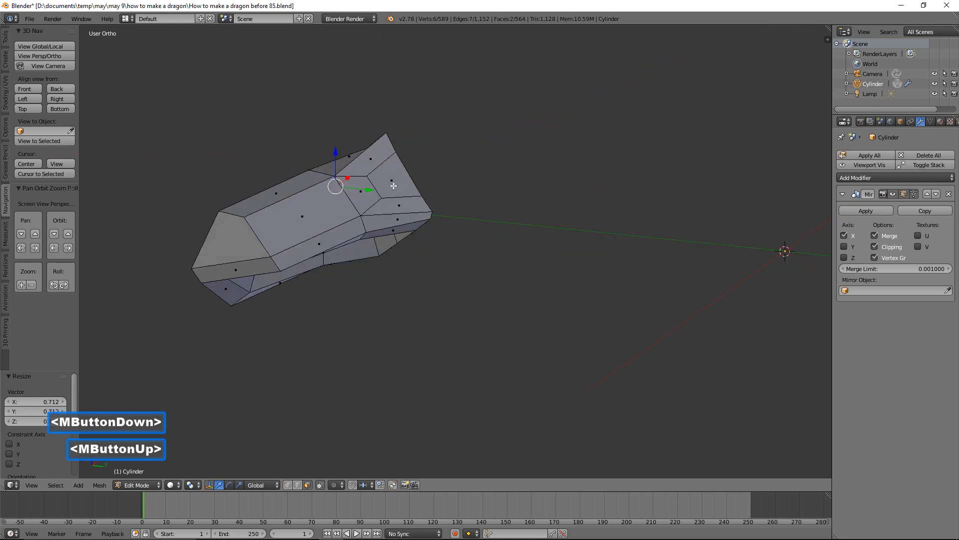
pyautogui.moveTo(339, 150); pyautogui.dragTo(338, 161)
# Scale the roof faces of the upper jaw's cavity to 0.574 along X
pyautogui.moveTo(400, 245); pyautogui.dragTo(515, 249, button='middle')
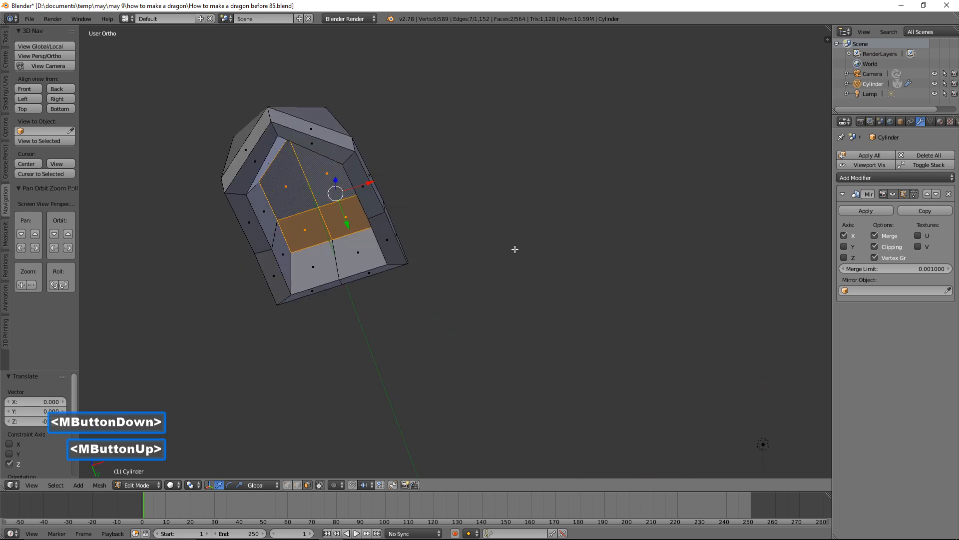
pyautogui.press('s')
pyautogui.press('x')
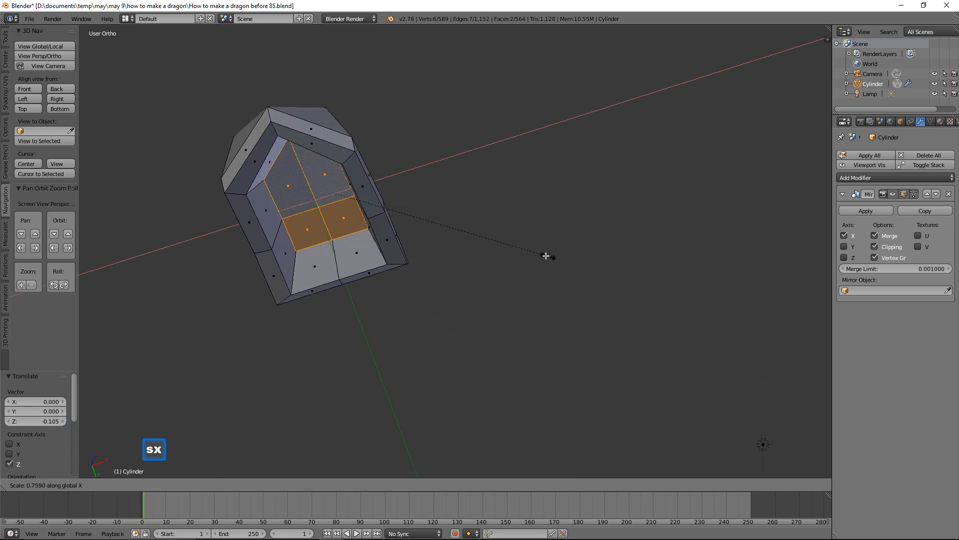
pyautogui.click(496, 242)
# Narrow the upper jaw cavity's roof faces further by scaling them to 0.565 along X, and deselect everything
pyautogui.moveTo(505, 208); pyautogui.dragTo(445, 255, button='middle')
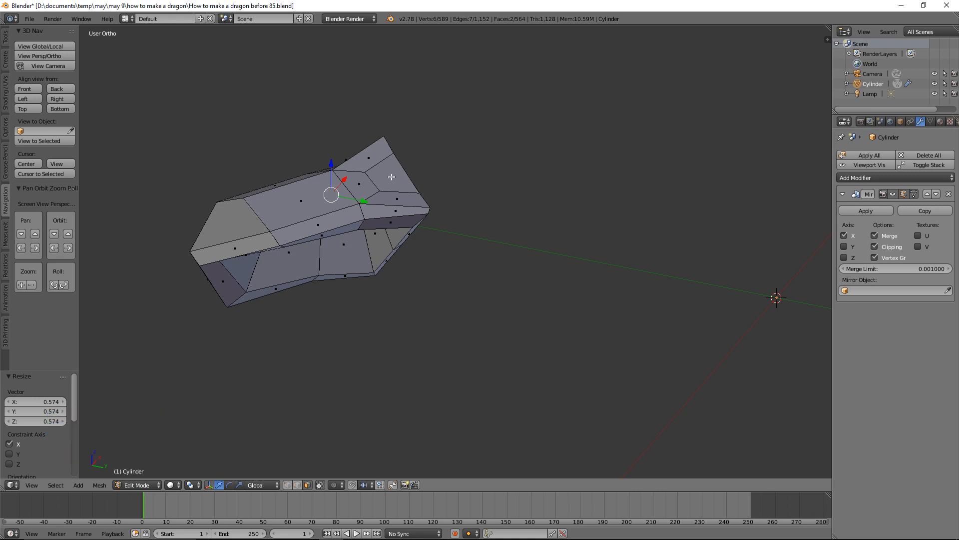
pyautogui.moveTo(365, 275); pyautogui.dragTo(422, 213, button='middle')
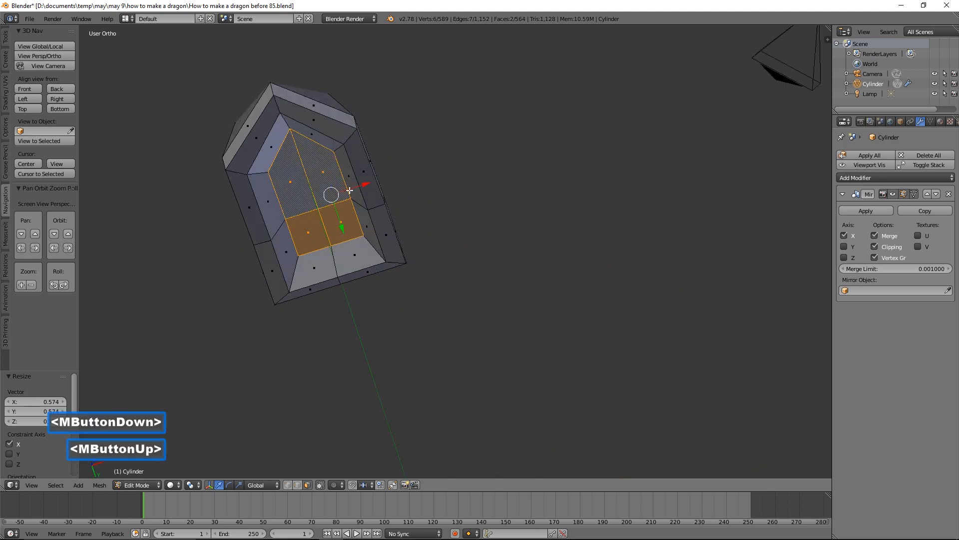
pyautogui.moveTo(366, 197); pyautogui.dragTo(389, 225, button='middle')
pyautogui.press('s')
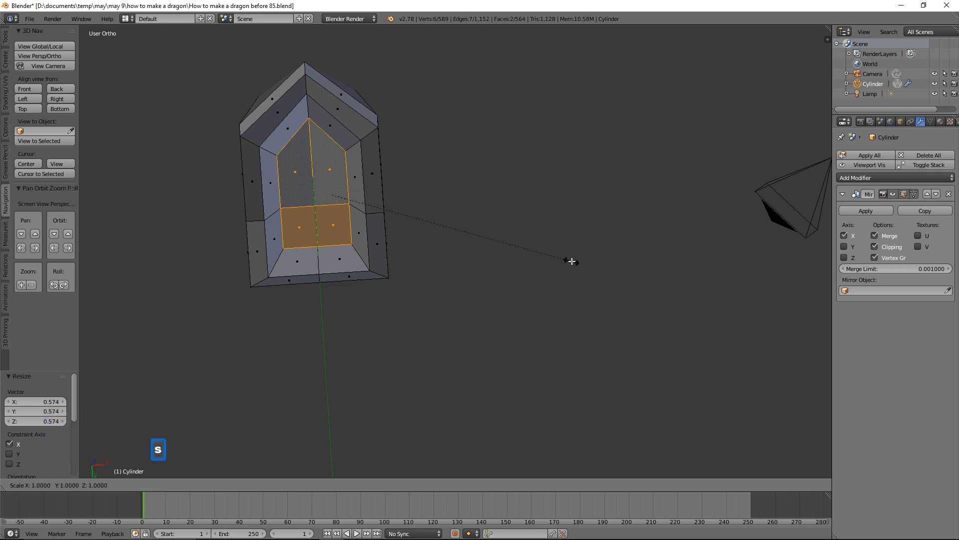
pyautogui.press('x')
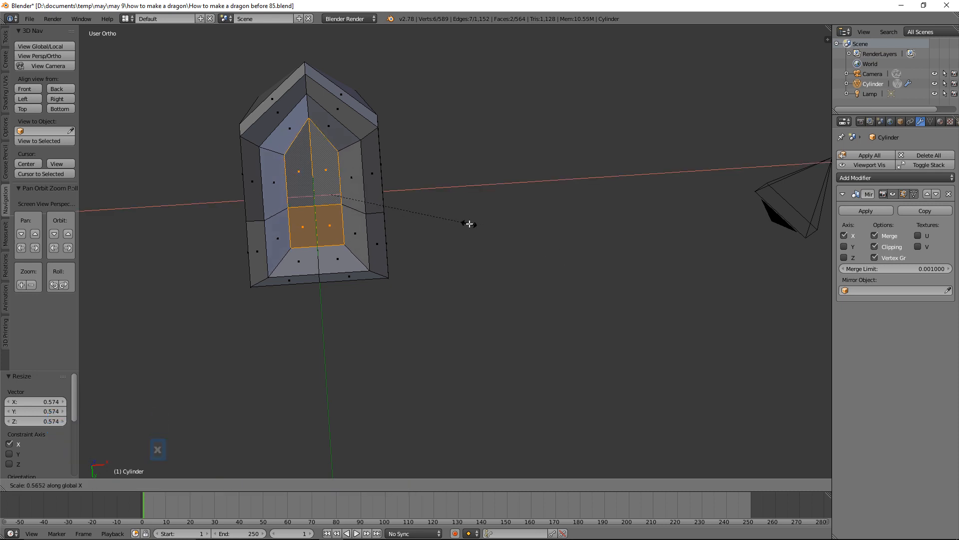
pyautogui.click(469, 224)
pyautogui.moveTo(558, 186); pyautogui.dragTo(509, 199, button='middle')
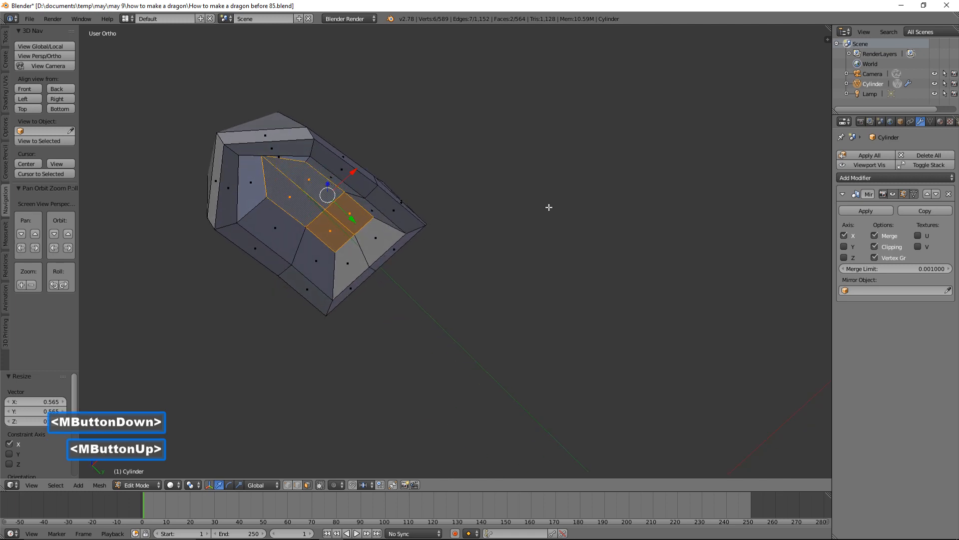
pyautogui.press('a')
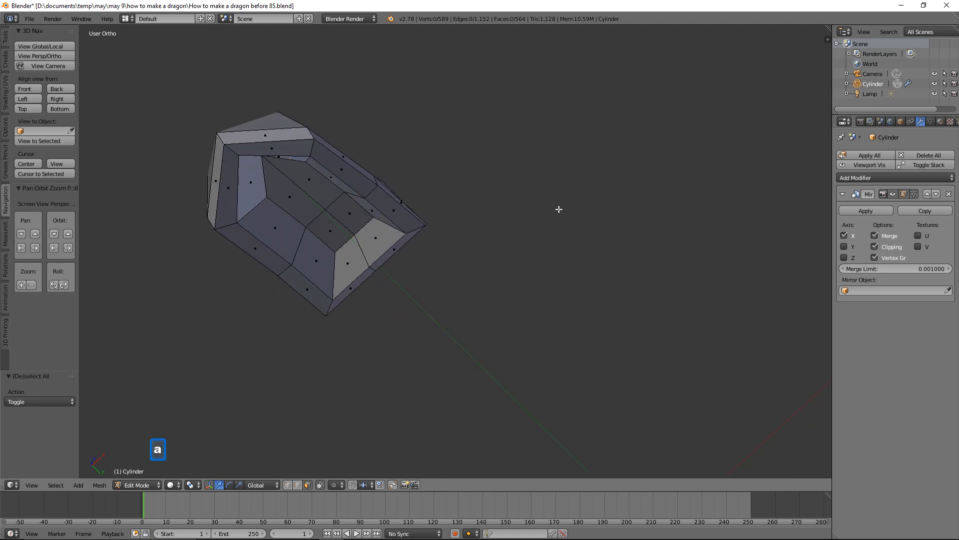
# Reveal the hidden parts of the dragon and deselect everything
pyautogui.moveTo(582, 143); pyautogui.dragTo(560, 205, button='middle')
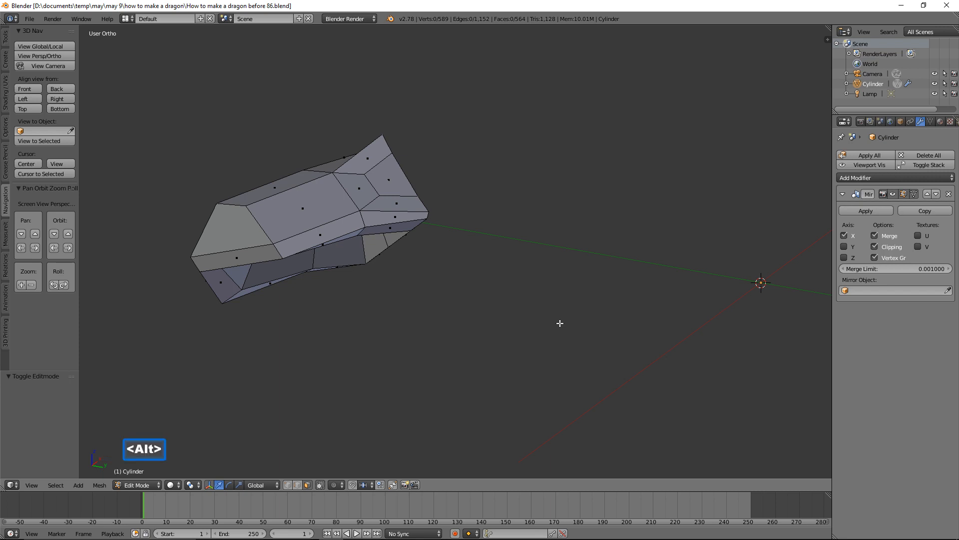
pyautogui.hotkey('alt', 'h')
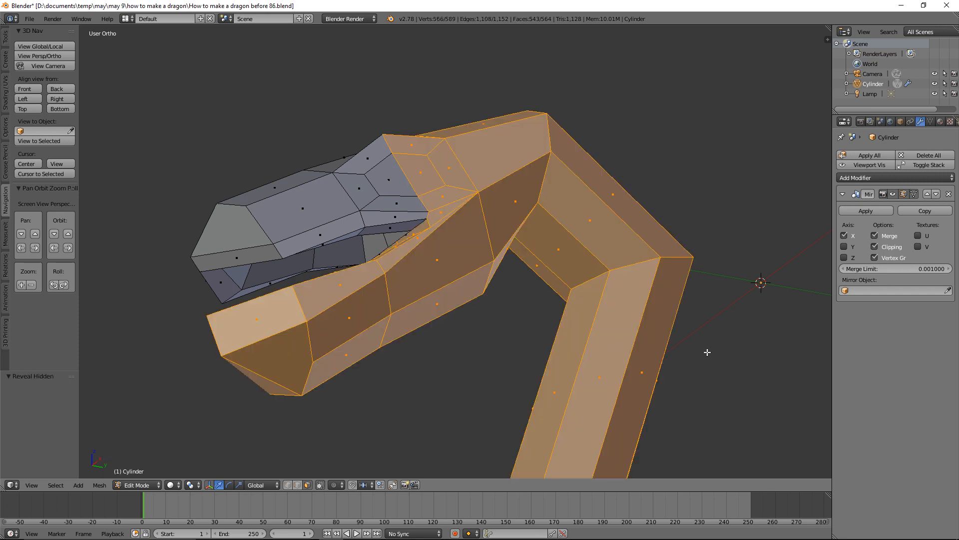
pyautogui.press('a')
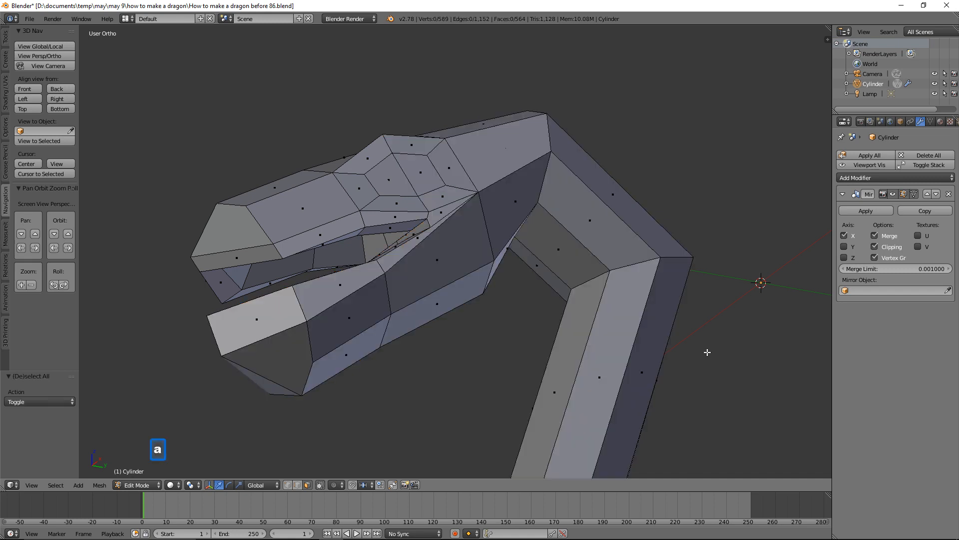
# Add two loop cuts across the upper jaw's snout, slide them slightly back toward the eye, and clear the selection
pyautogui.scroll(-7, 707, 352)
pyautogui.moveTo(672, 250); pyautogui.dragTo(605, 165, button='middle')
pyautogui.moveTo(604, 165); pyautogui.dragTo(669, 176, button='middle')
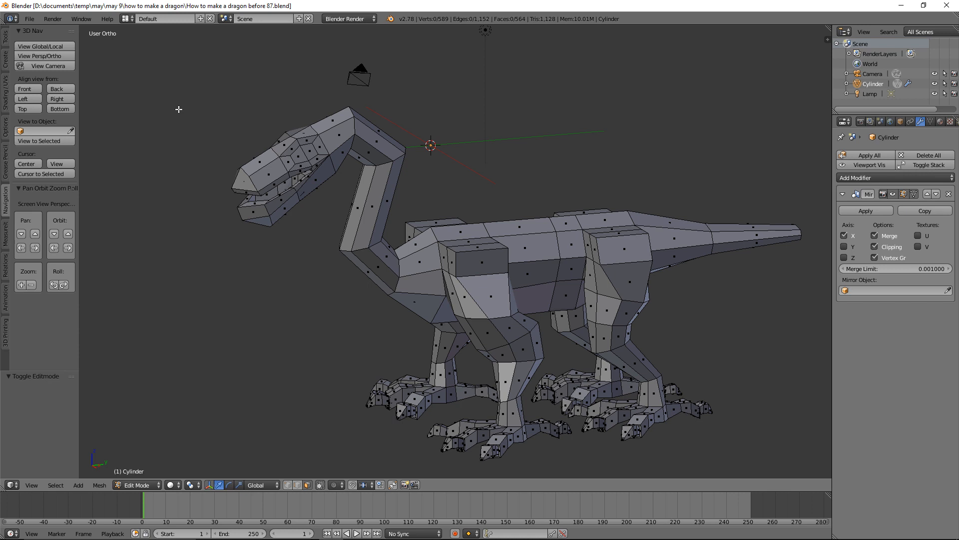
pyautogui.press('b')
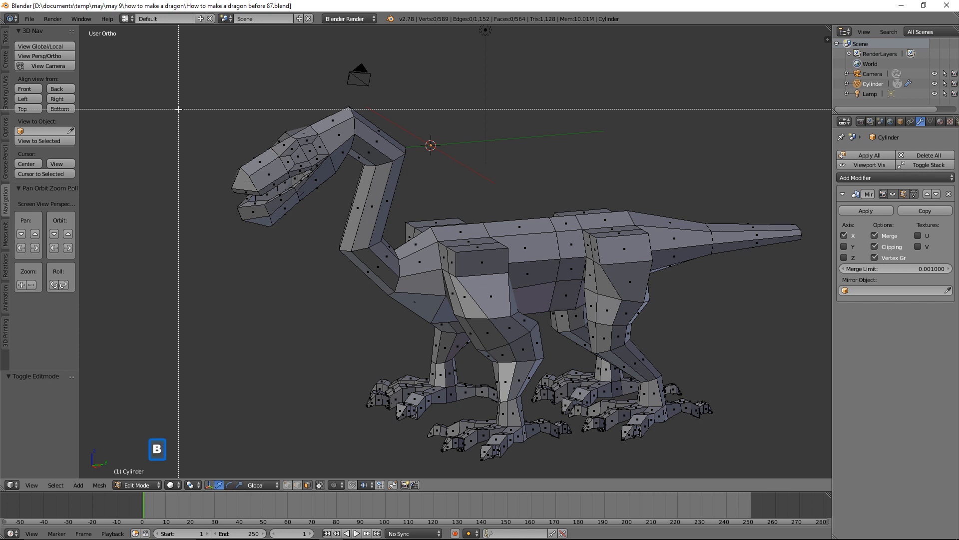
pyautogui.moveTo(179, 108); pyautogui.dragTo(353, 284)
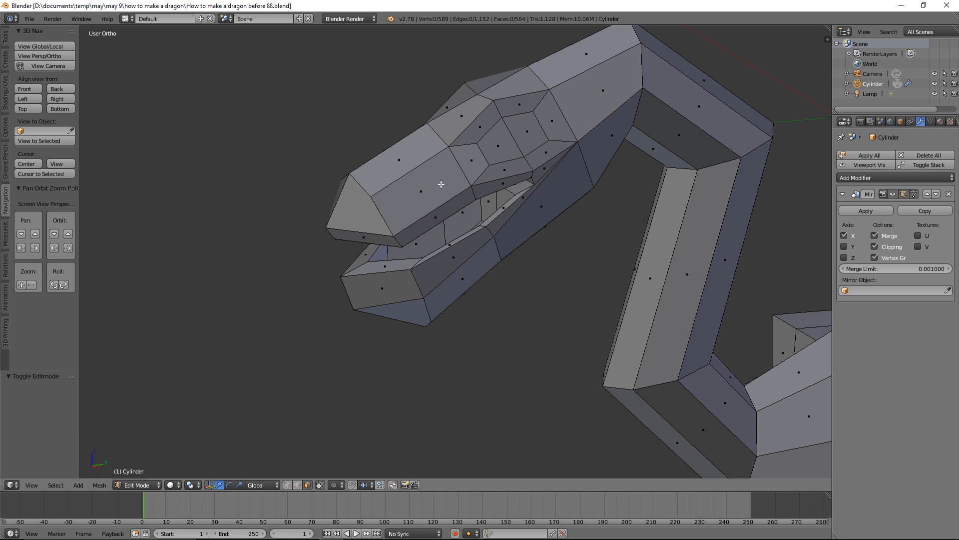
pyautogui.press('ctrl')
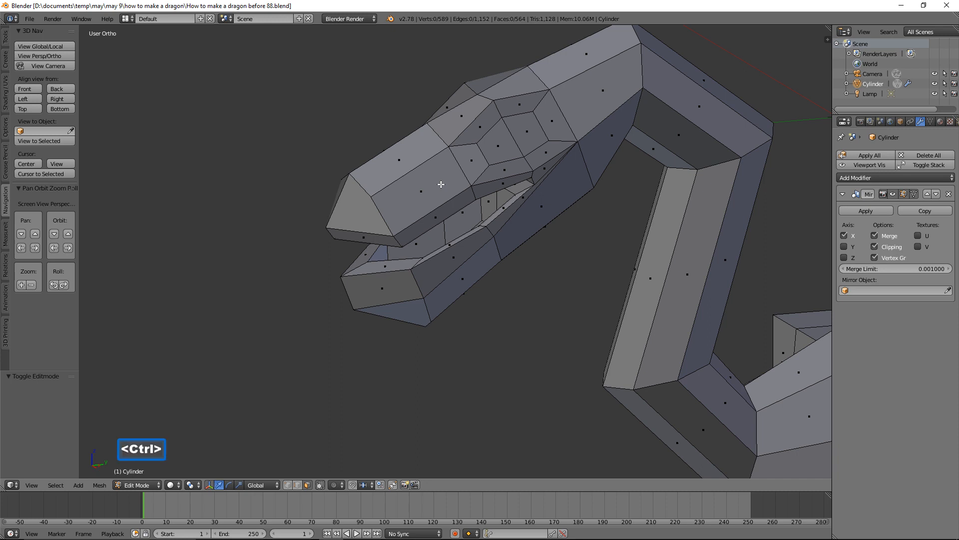
pyautogui.hotkey('ctrl', 'r')
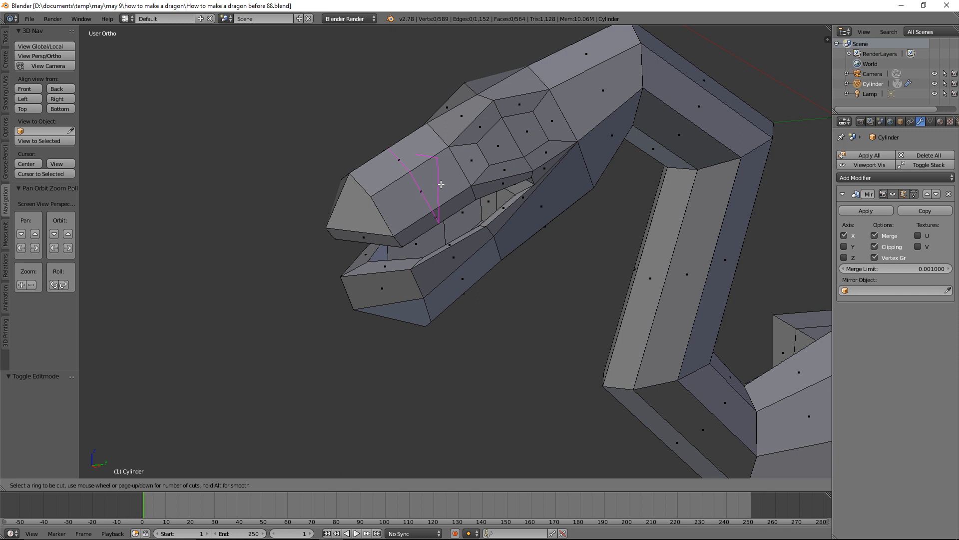
pyautogui.scroll(1, 441, 184)
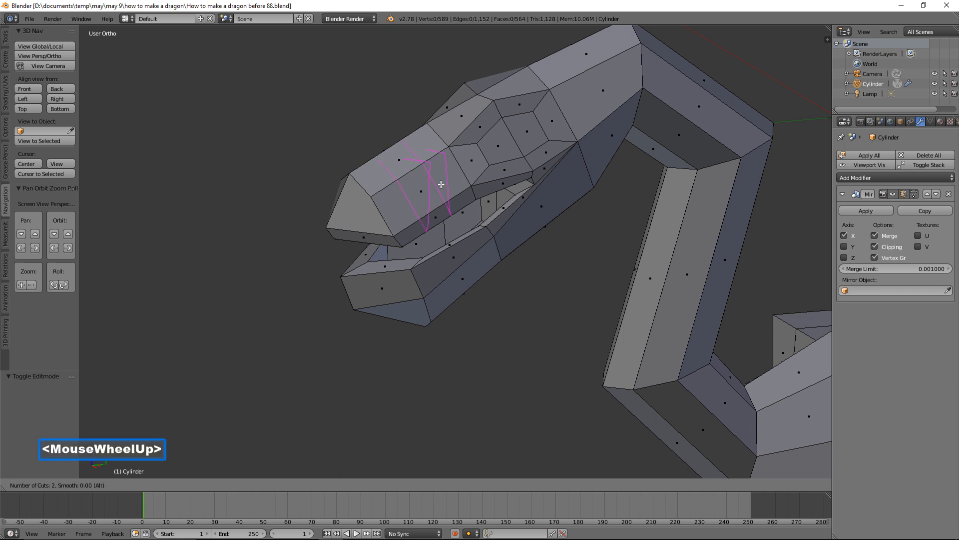
pyautogui.click(441, 184)
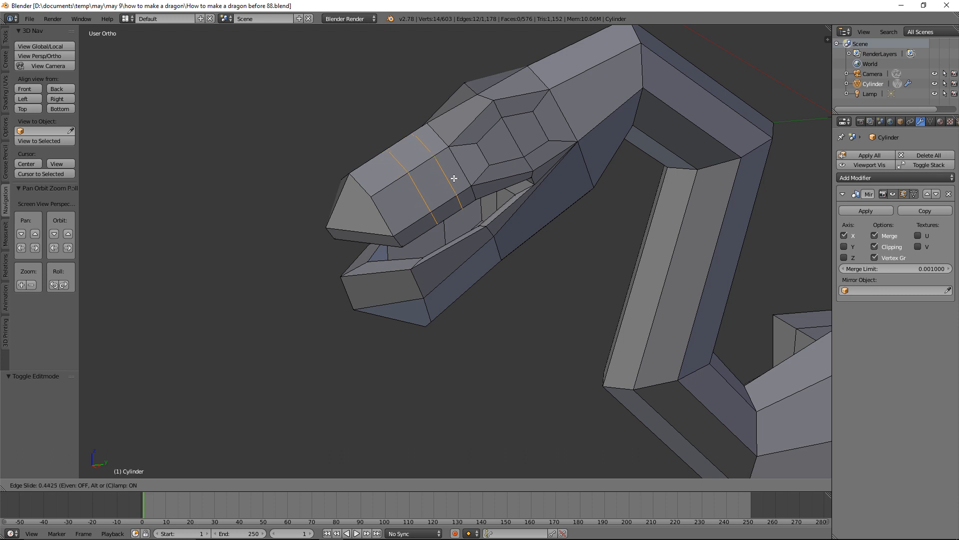
pyautogui.click(456, 178)
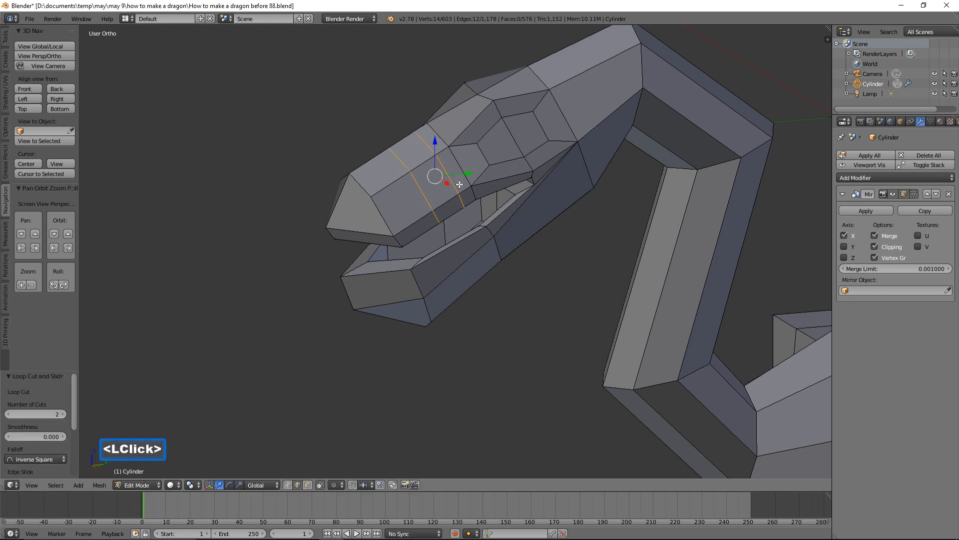
pyautogui.press('a')
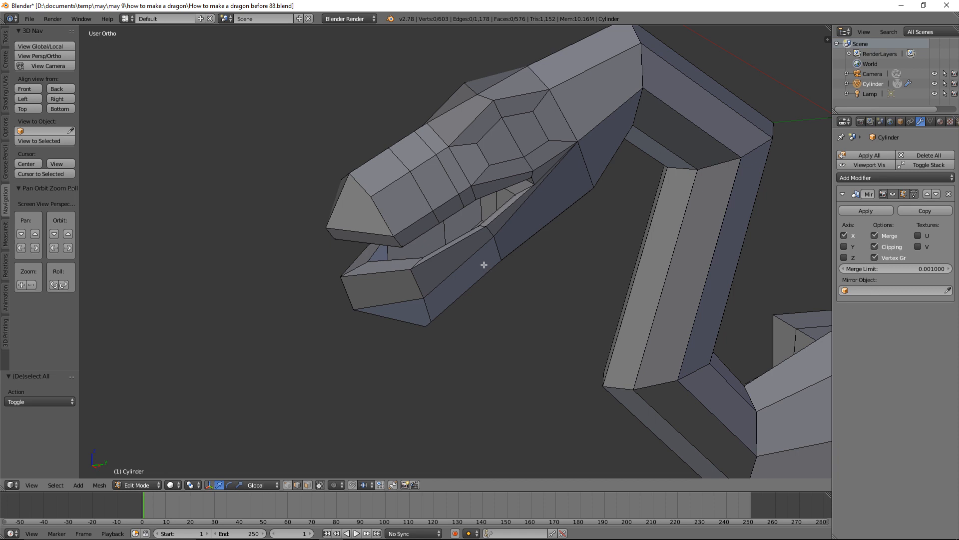
# Add two loop cuts across the front part of the lower jaw and slide them about 0.24 toward the back
pyautogui.press('ctrl')
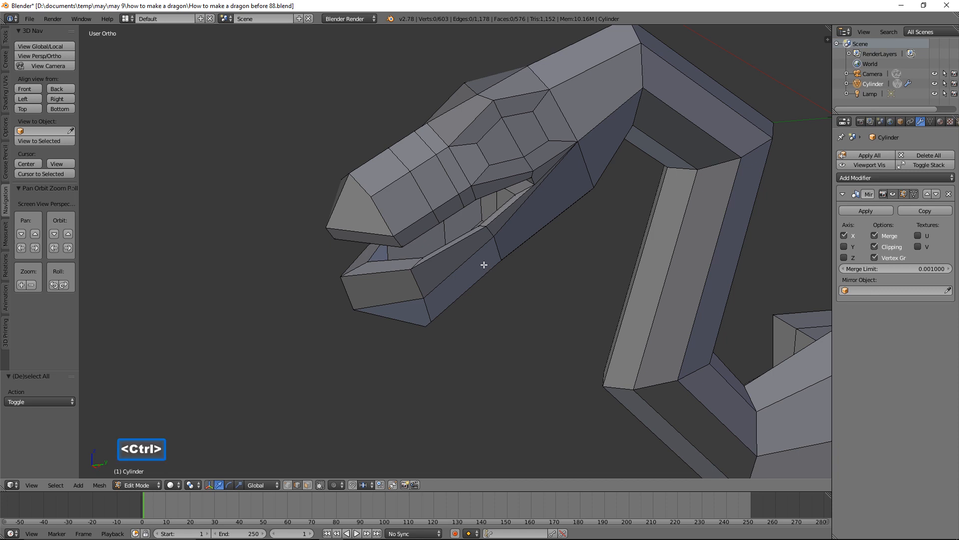
pyautogui.hotkey('ctrl', 'r')
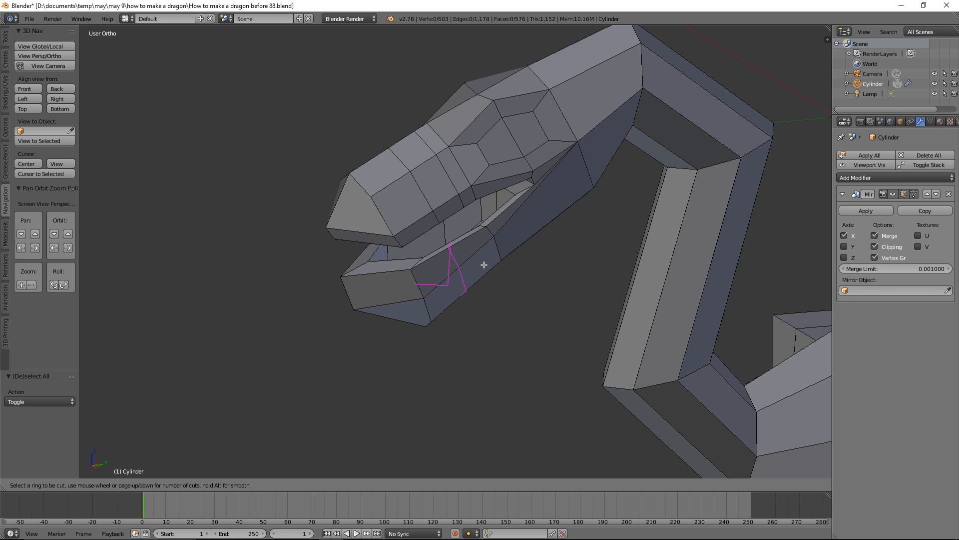
pyautogui.scroll(1, 484, 264)
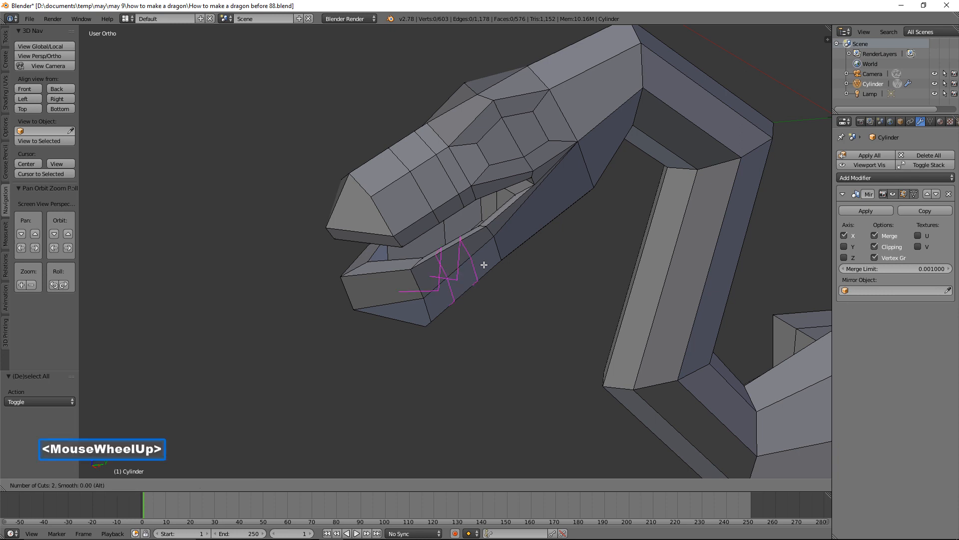
pyautogui.click(484, 264)
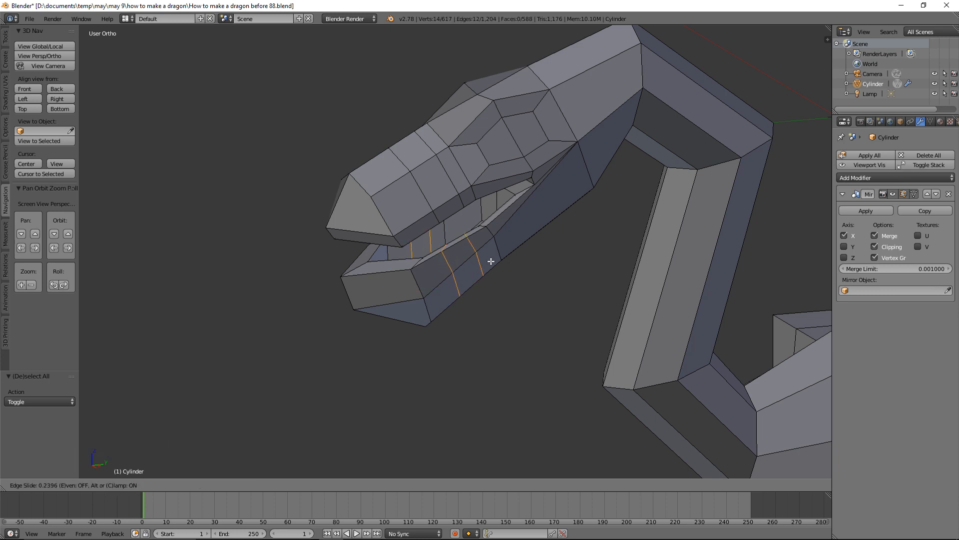
pyautogui.click(491, 260)
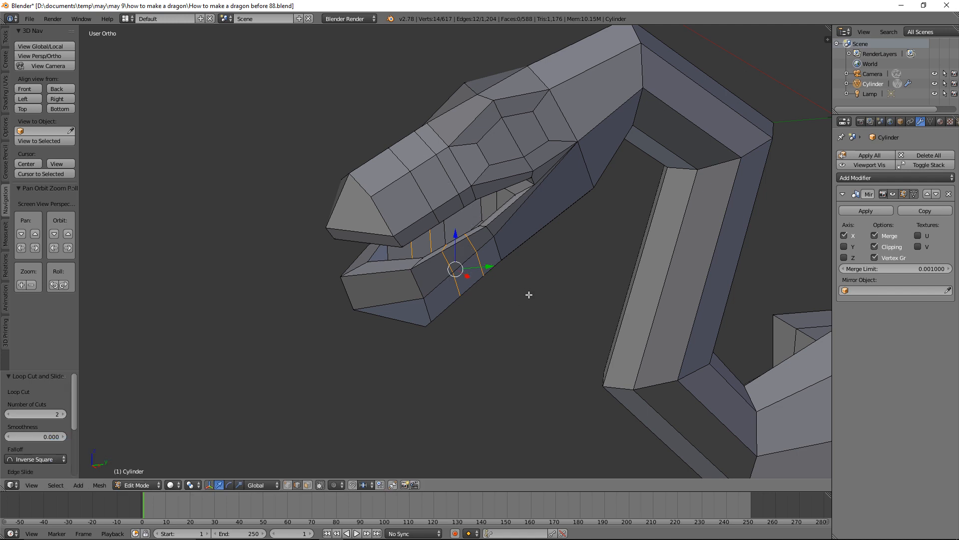
# Deselect everything and save the file as "How to make a dragon before 89.blend"
pyautogui.press('a')
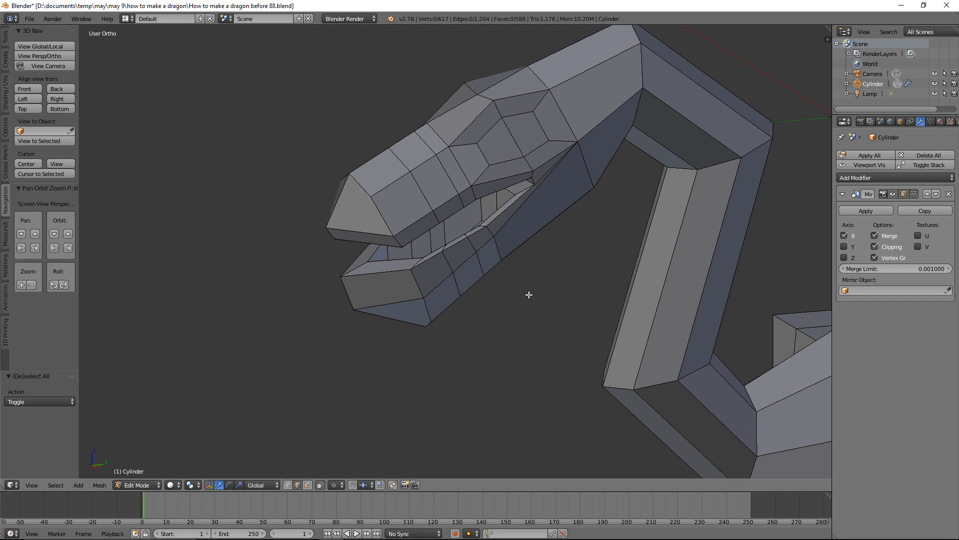
pyautogui.click(502, 339)
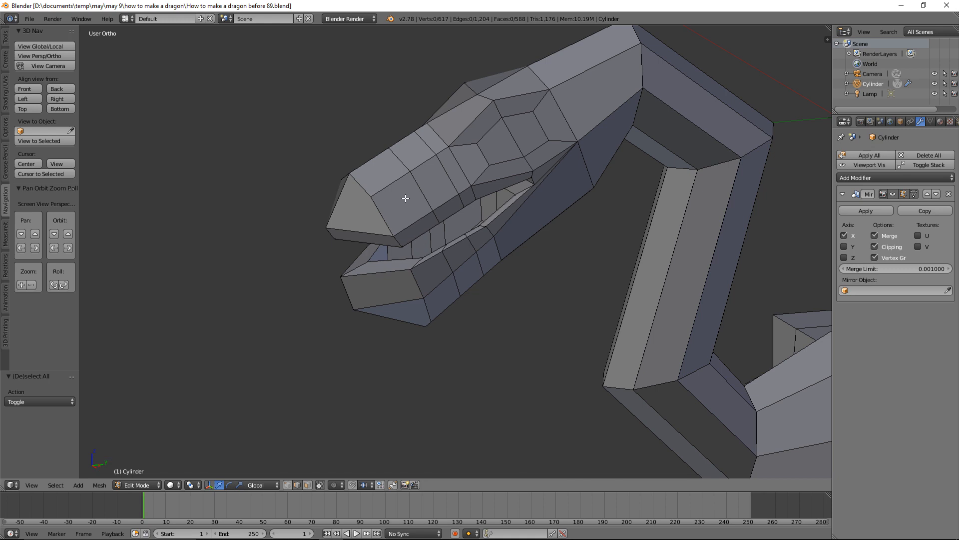
# Extrude the front side face of the snout in place and scale it to 0.460 for the nostril
pyautogui.click(308, 484)
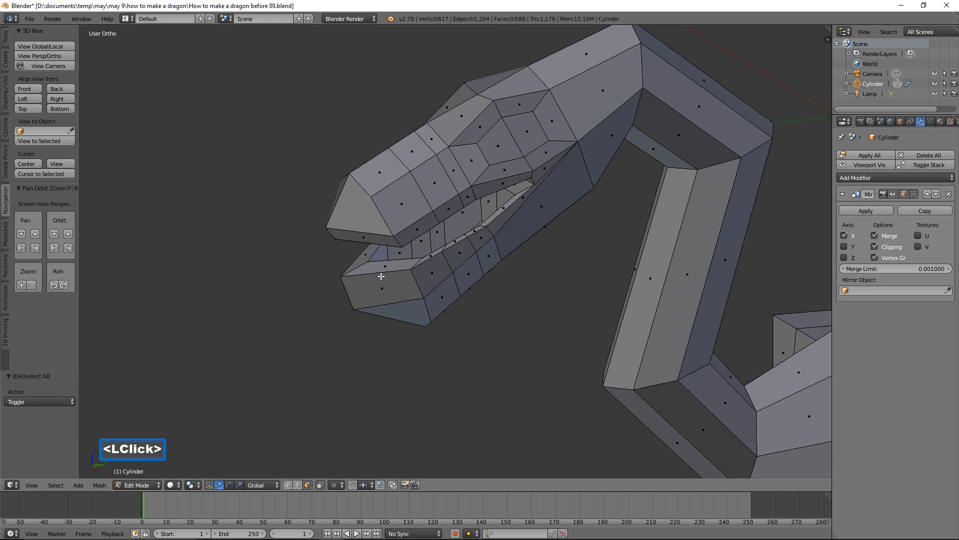
pyautogui.click(398, 205)
pyautogui.press('e')
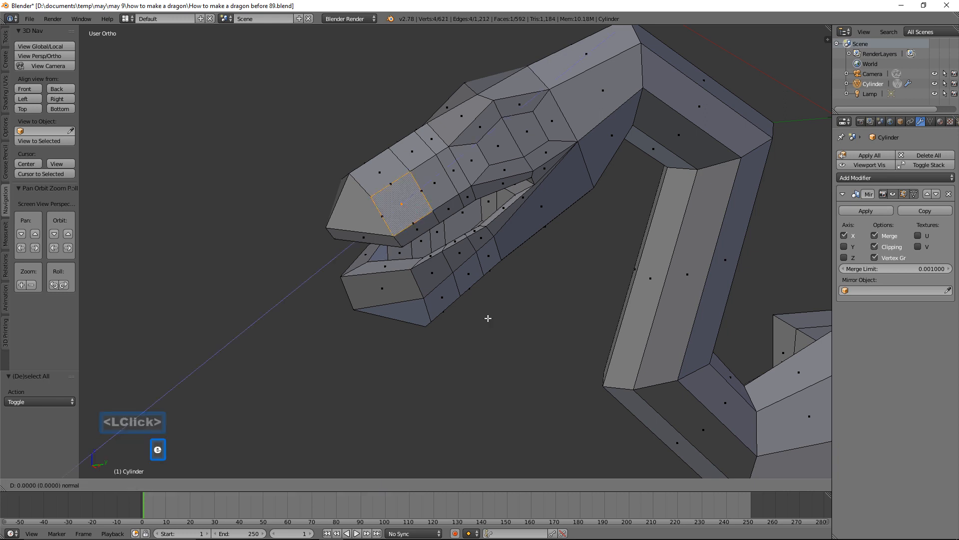
pyautogui.rightClick(488, 318)
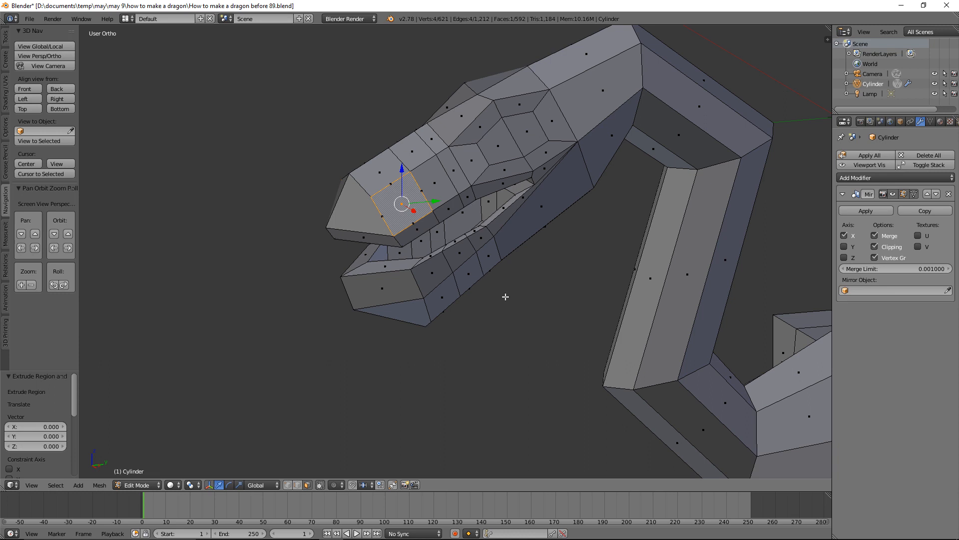
pyautogui.press('s')
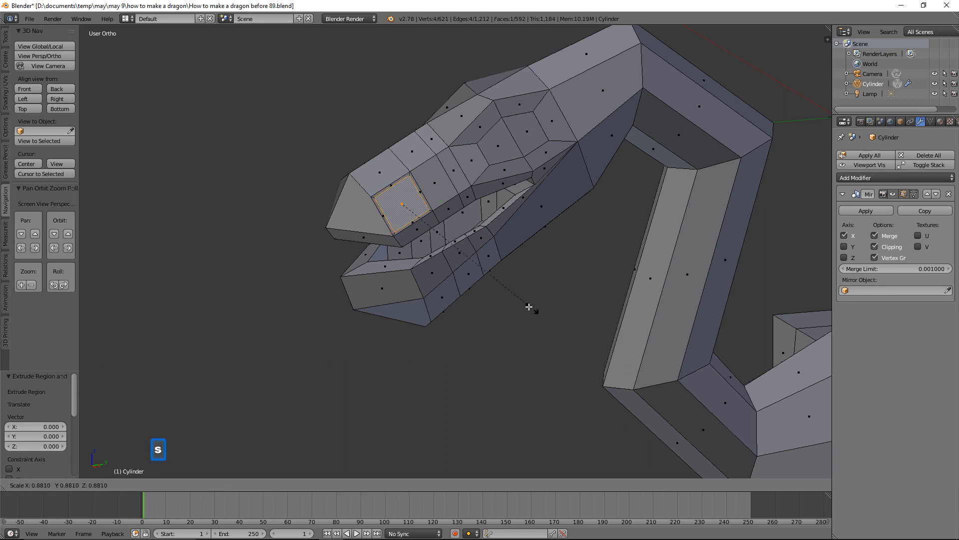
pyautogui.click(475, 274)
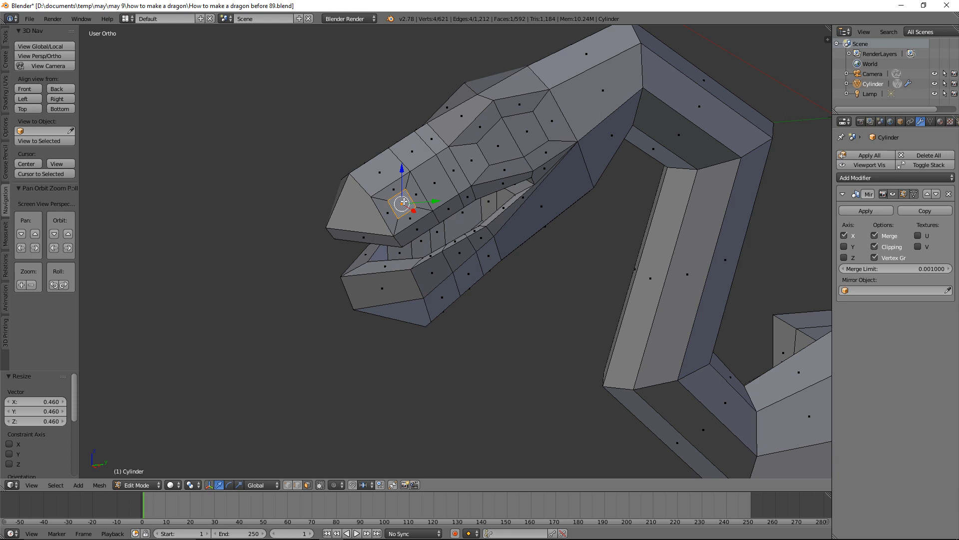
# Extrude the small nostril face about 0.212 inward into the snout, and deselect everything
pyautogui.moveTo(381, 251); pyautogui.dragTo(424, 243, button='middle')
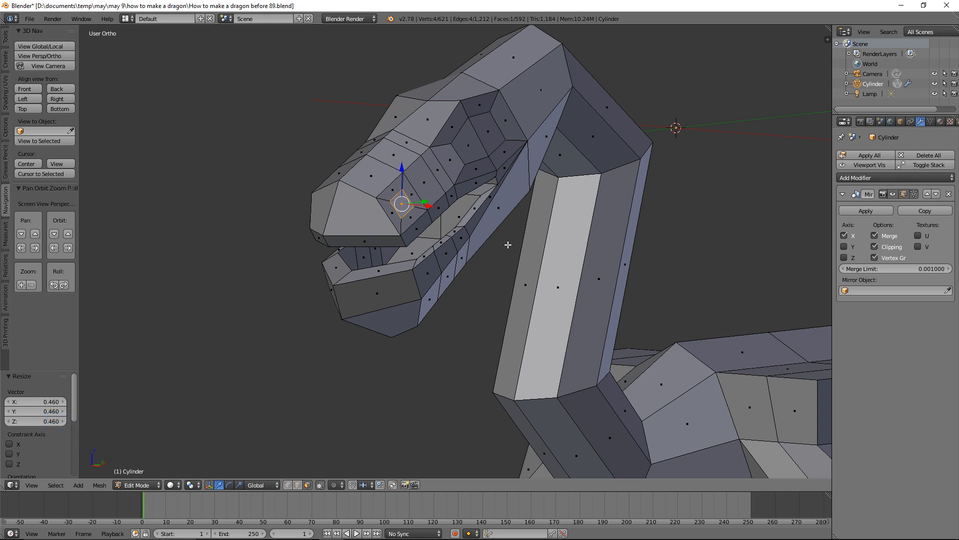
pyautogui.press('e')
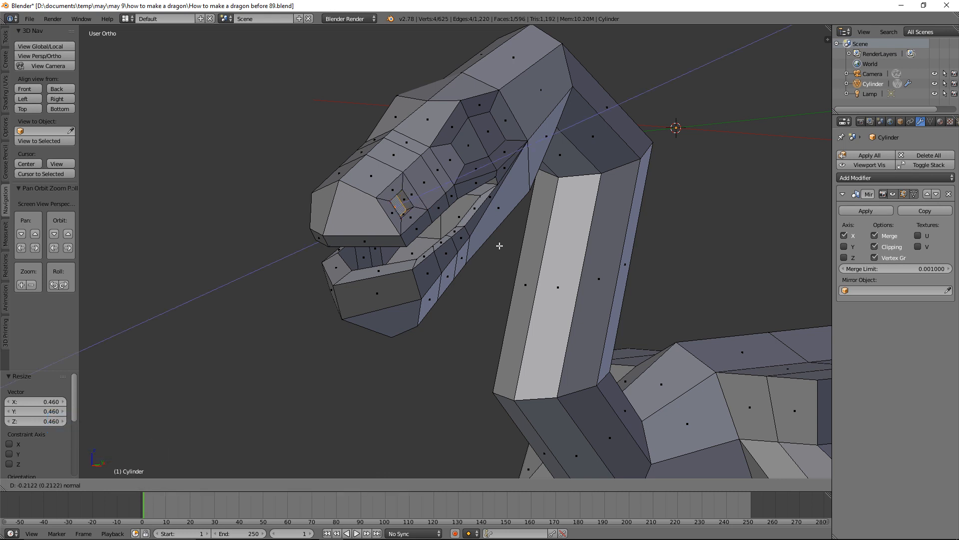
pyautogui.click(499, 246)
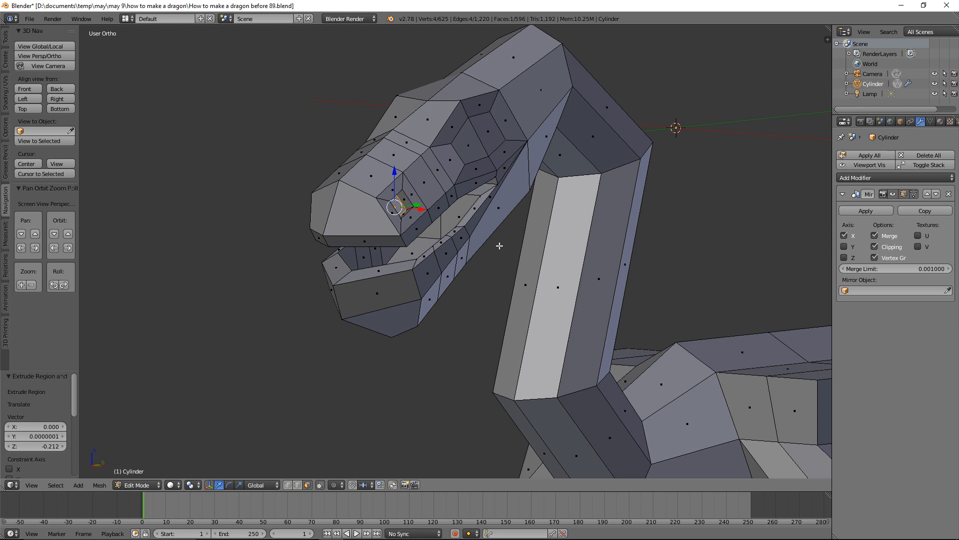
pyautogui.press('a')
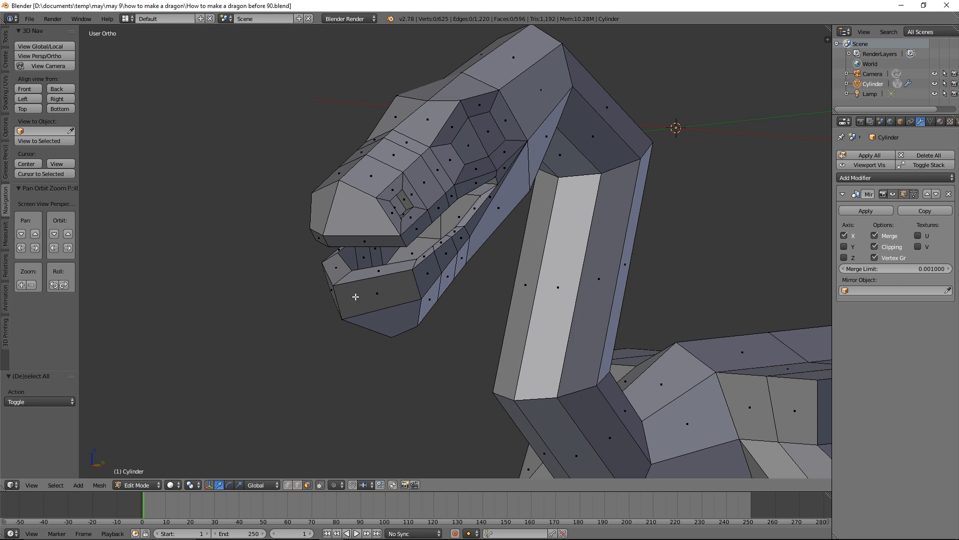
# Select the front, upper and rear faces framing the nostril and extrude them in place
pyautogui.click(390, 208)
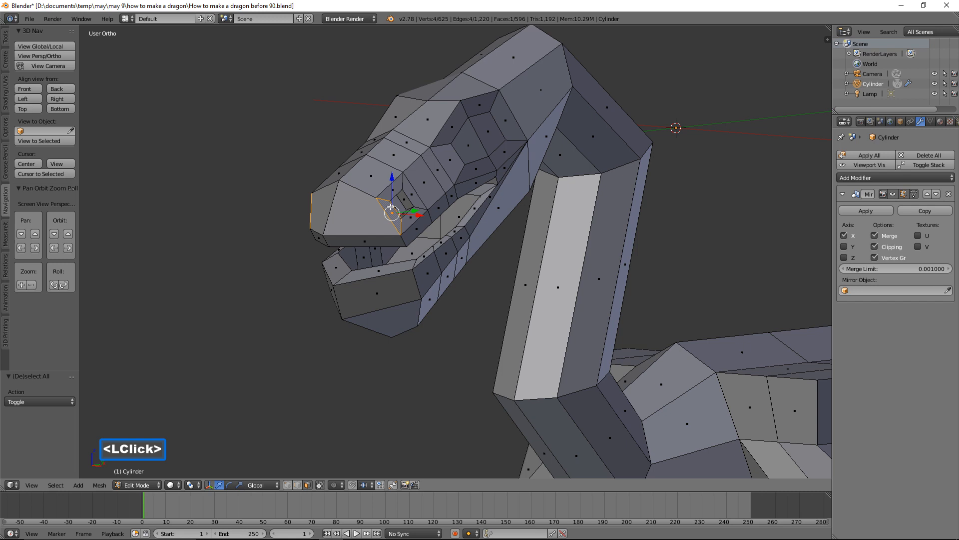
pyautogui.keyDown('shift'); pyautogui.click(400, 182); pyautogui.keyUp('shift')
pyautogui.keyDown('shift'); pyautogui.click(409, 190); pyautogui.keyUp('shift')
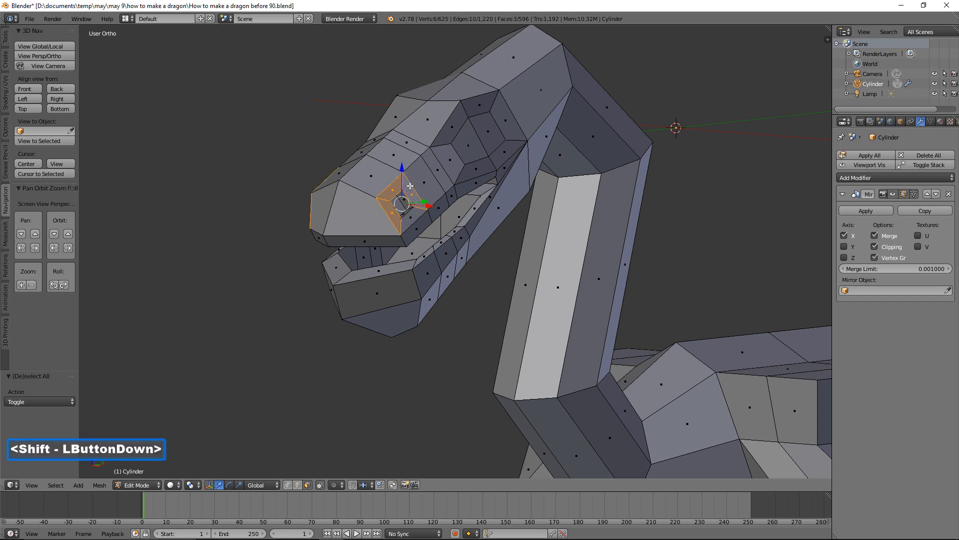
pyautogui.press('e')
pyautogui.rightClick(442, 188)
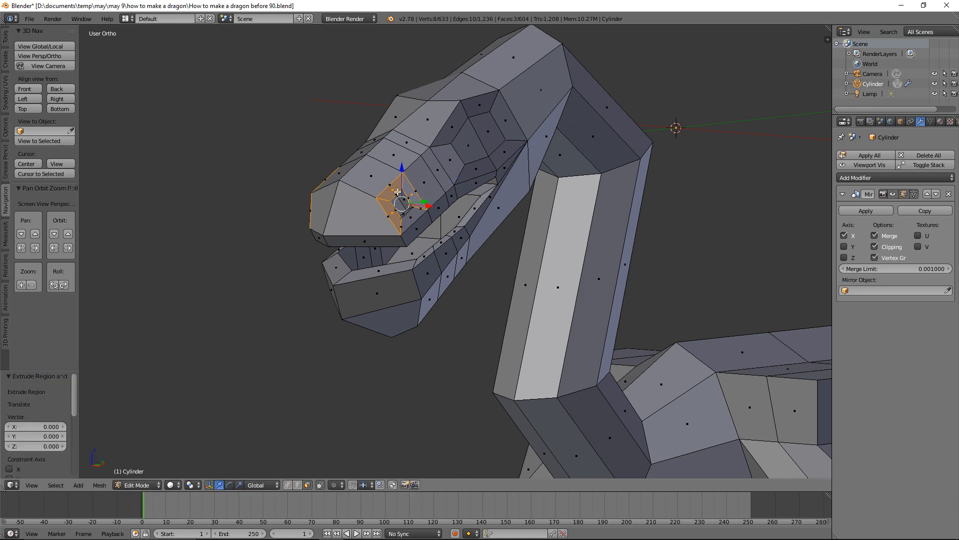
# Select the two upper faces of the extruded nostril rim and move them 0.074 outward along X
pyautogui.scroll(2, 405, 203)
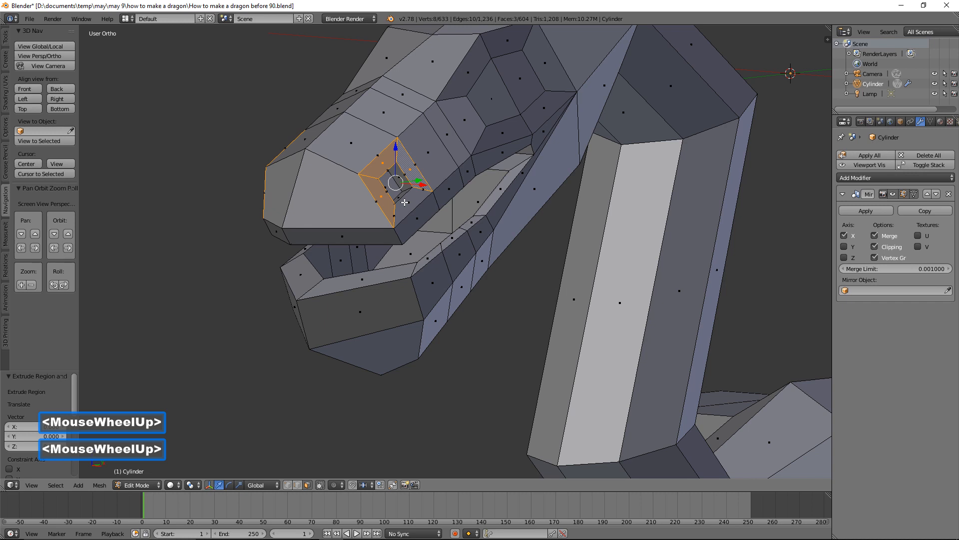
pyautogui.keyDown('shift'); pyautogui.moveTo(405, 202); pyautogui.dragTo(479, 267, button='middle'); pyautogui.keyUp('shift')
pyautogui.scroll(2, 479, 266)
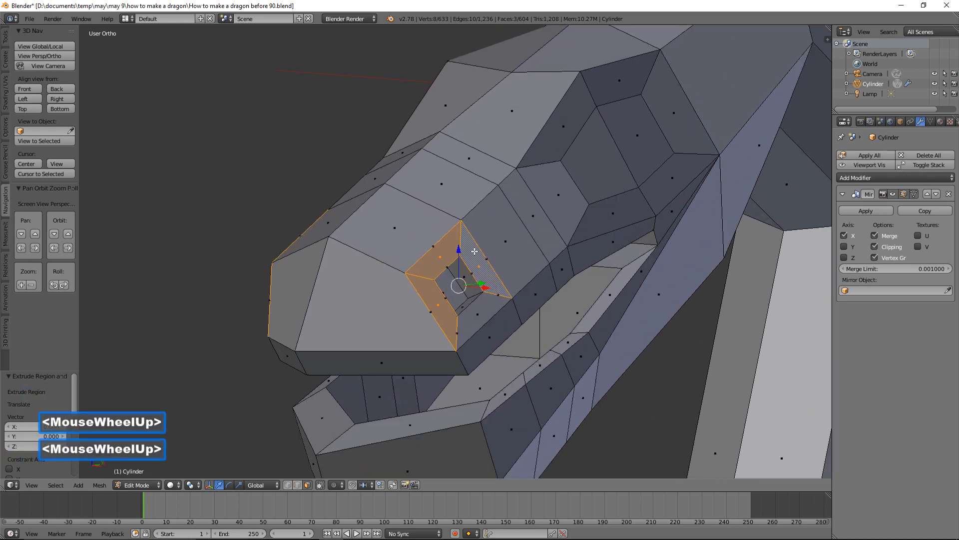
pyautogui.click(441, 256)
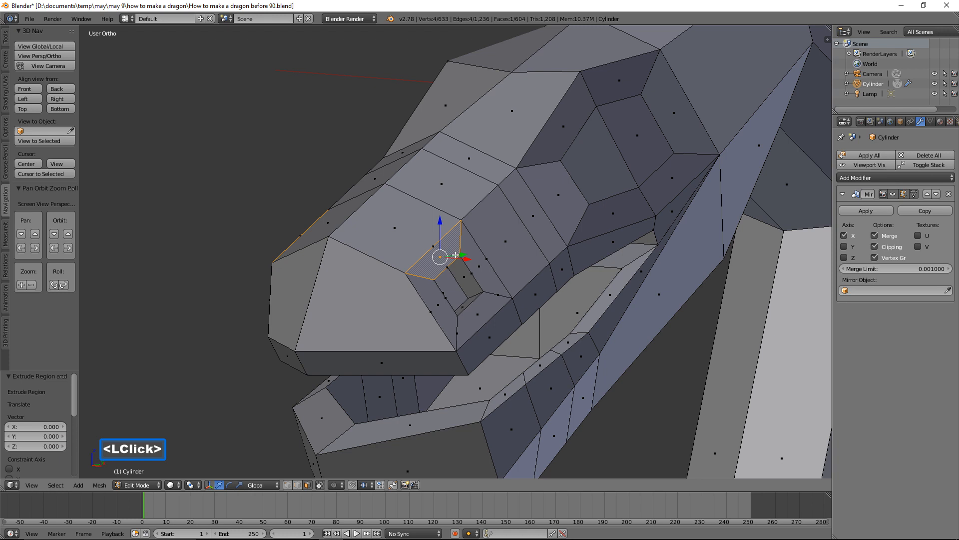
pyautogui.keyDown('shift'); pyautogui.click(474, 248); pyautogui.keyUp('shift')
pyautogui.moveTo(471, 255); pyautogui.dragTo(477, 270, button='middle')
pyautogui.moveTo(482, 271); pyautogui.dragTo(493, 270)
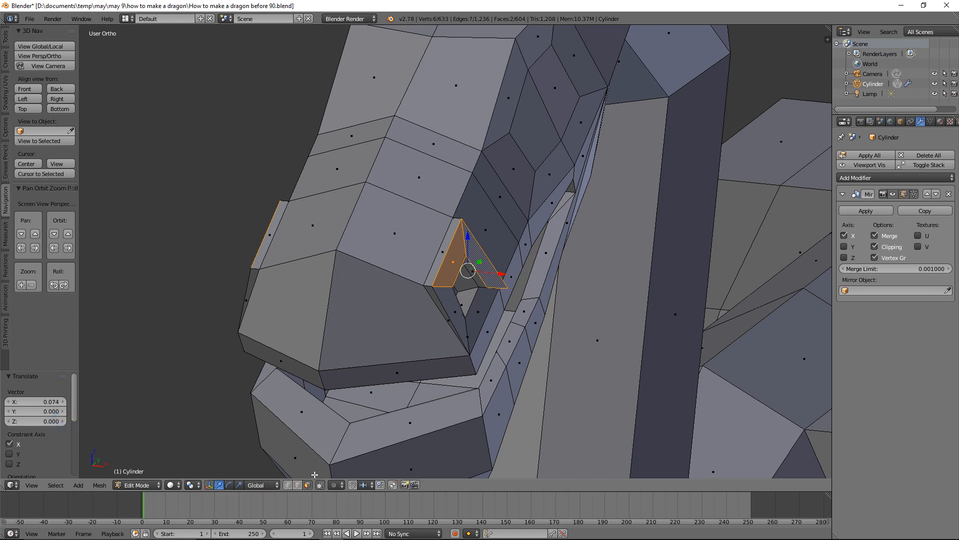
# Select individual edges of the nostril's upper rim and pull them further outward along X
pyautogui.click(299, 484)
pyautogui.click(449, 246)
pyautogui.moveTo(474, 256); pyautogui.dragTo(493, 262)
pyautogui.moveTo(492, 261); pyautogui.dragTo(505, 245, button='middle')
pyautogui.moveTo(498, 253); pyautogui.dragTo(498, 253)
pyautogui.moveTo(498, 253); pyautogui.dragTo(496, 275, button='middle')
pyautogui.click(463, 274)
pyautogui.moveTo(498, 275); pyautogui.dragTo(502, 275)
pyautogui.moveTo(501, 274); pyautogui.dragTo(475, 278, button='middle')
# Move the front corner vertex of the nostril rim -0.102 along X
pyautogui.click(297, 484)
pyautogui.click(447, 283)
pyautogui.moveTo(475, 277); pyautogui.dragTo(466, 279)
pyautogui.moveTo(504, 262); pyautogui.dragTo(584, 215, button='middle')
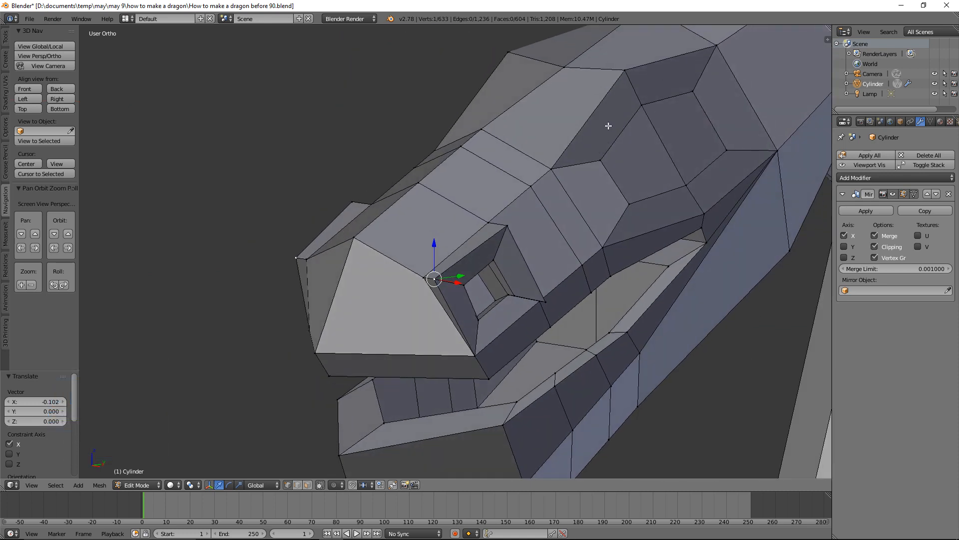
# Select the four faces along the front, top and back of the eye socket and extrude them in place
pyautogui.click(308, 484)
pyautogui.click(587, 184)
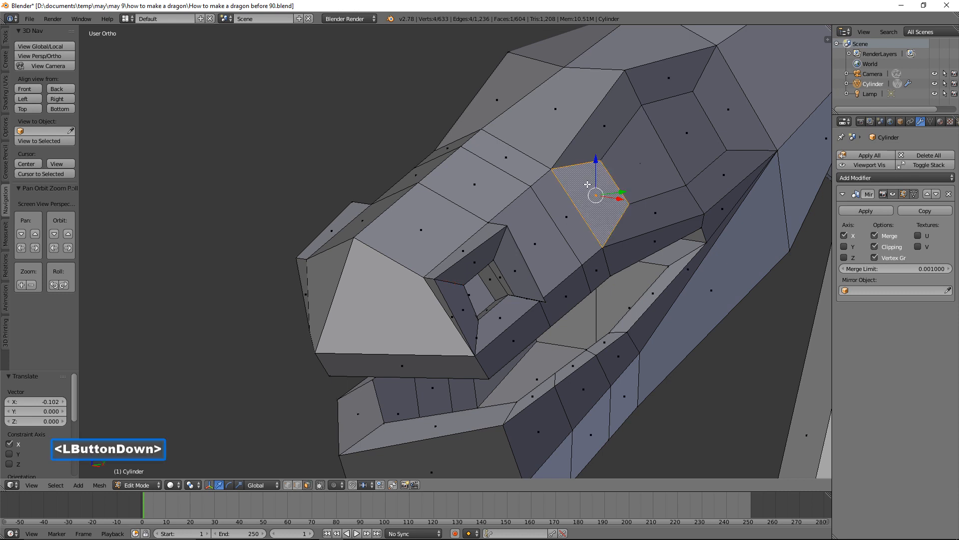
pyautogui.keyDown('shift'); pyautogui.click(607, 112); pyautogui.keyUp('shift')
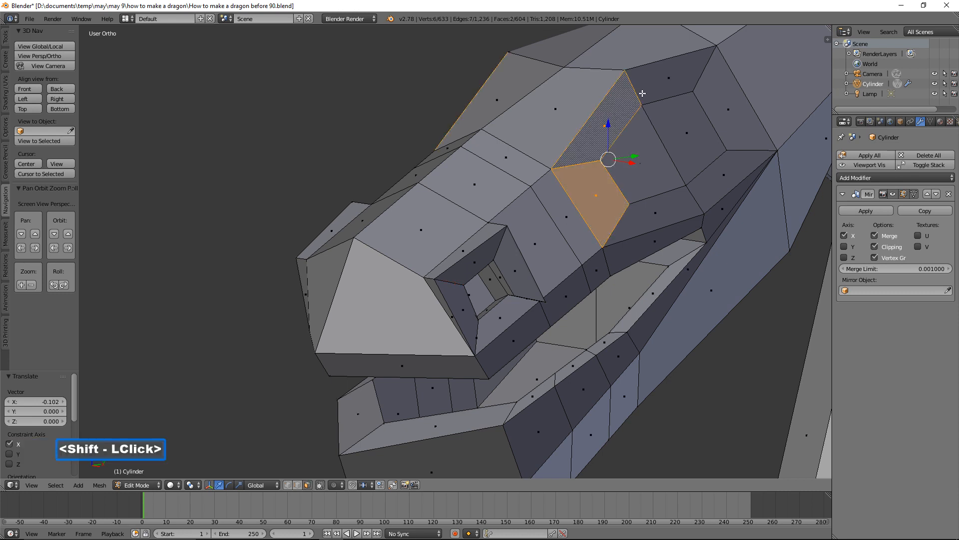
pyautogui.keyDown('shift'); pyautogui.click(659, 81); pyautogui.keyUp('shift')
pyautogui.keyDown('shift'); pyautogui.click(726, 112); pyautogui.keyUp('shift')
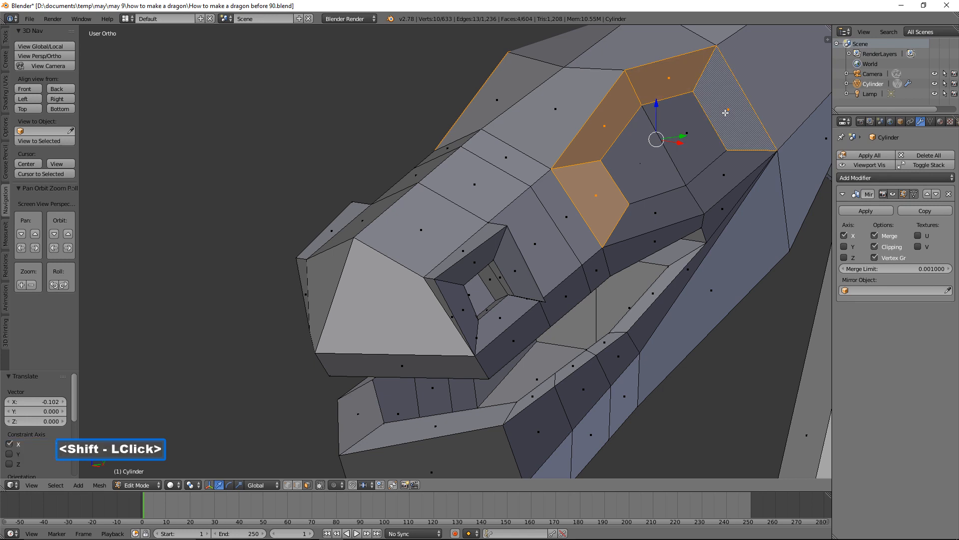
pyautogui.keyDown('ctrl'); pyautogui.moveTo(745, 111); pyautogui.dragTo(603, 176, button='middle'); pyautogui.keyUp('ctrl')
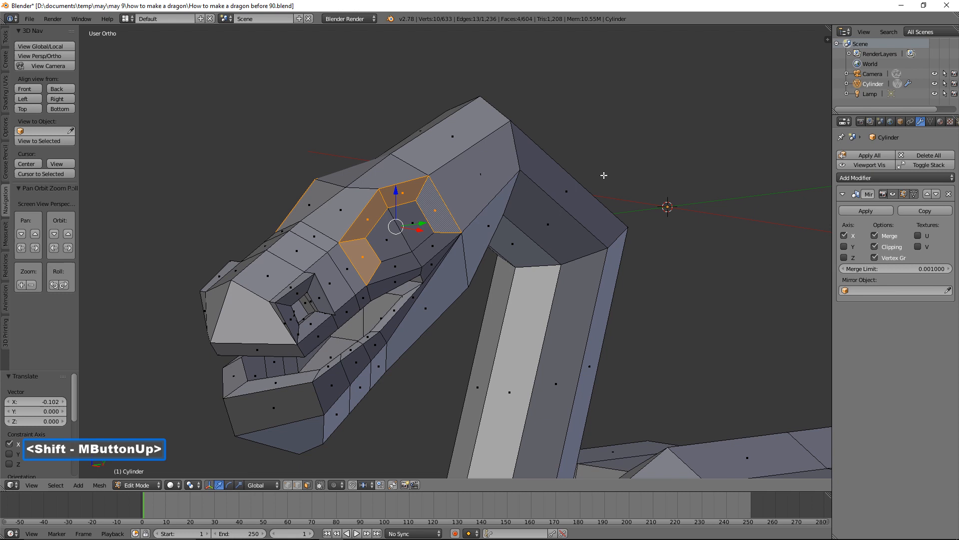
pyautogui.press('e')
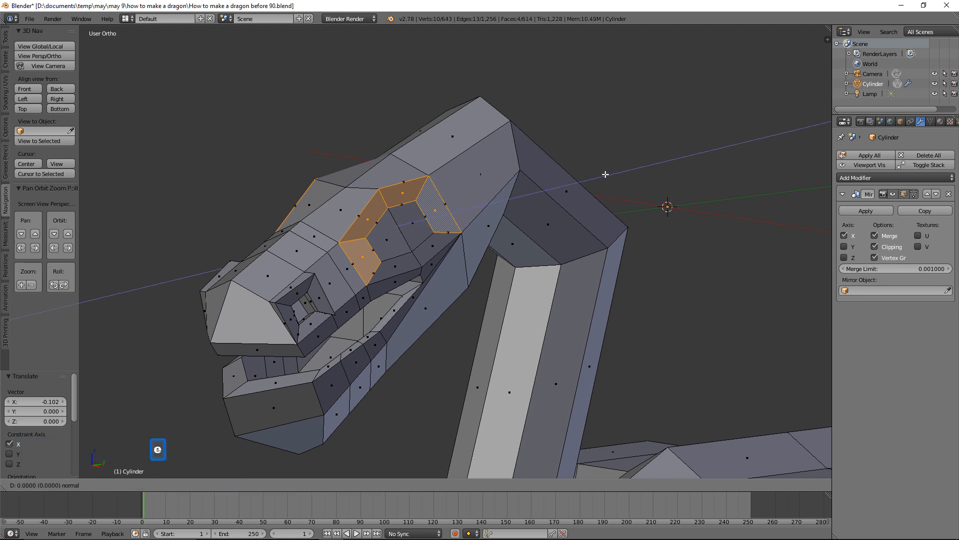
pyautogui.rightClick(606, 174)
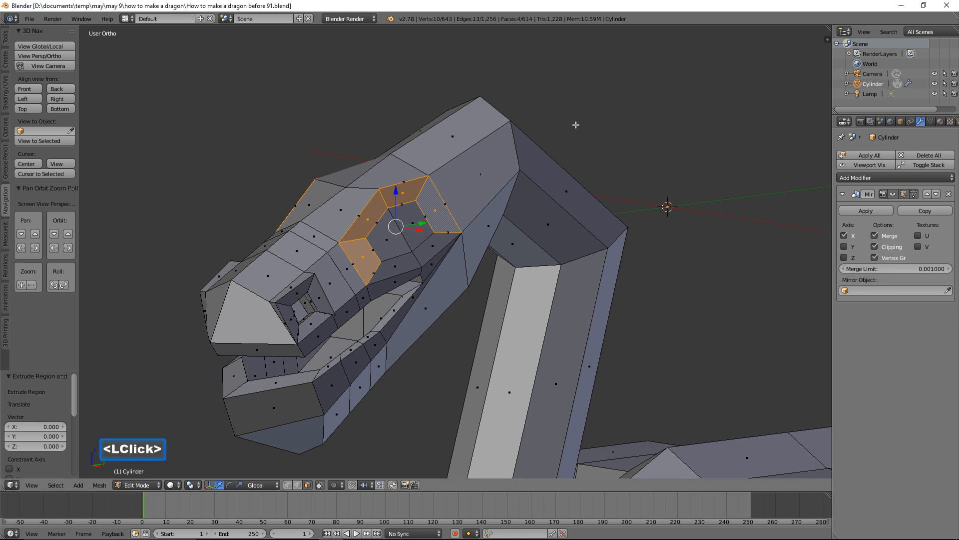
# Select the extruded brow faces around the eye one by one and pull them outward along X
pyautogui.click(410, 193)
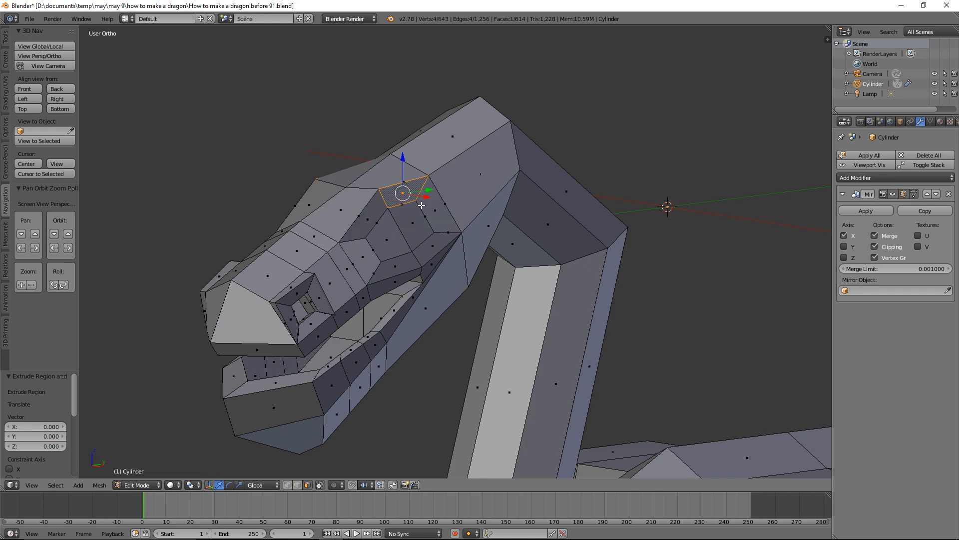
pyautogui.keyDown('shift'); pyautogui.click(432, 206); pyautogui.keyUp('shift')
pyautogui.keyDown('shift'); pyautogui.click(387, 212); pyautogui.keyUp('shift')
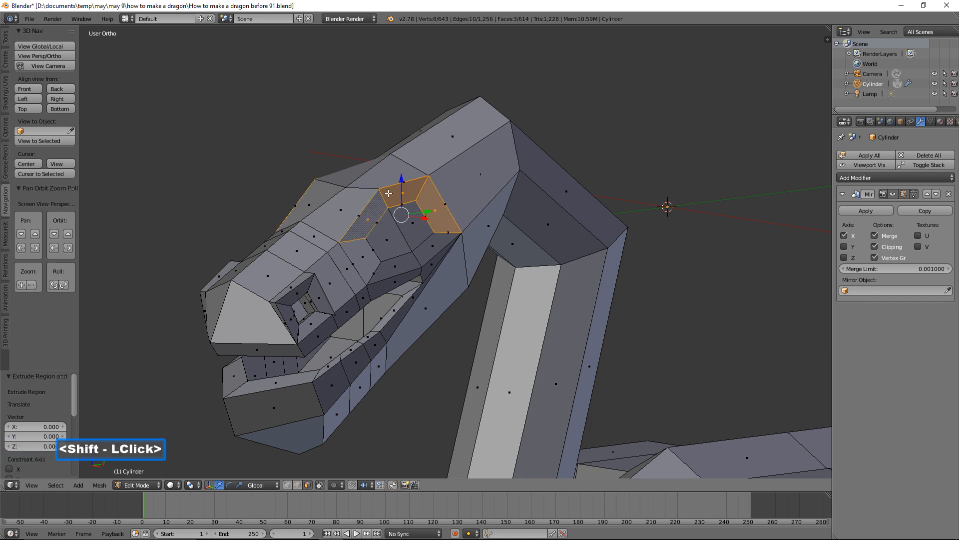
pyautogui.moveTo(388, 194); pyautogui.dragTo(415, 197, button='middle')
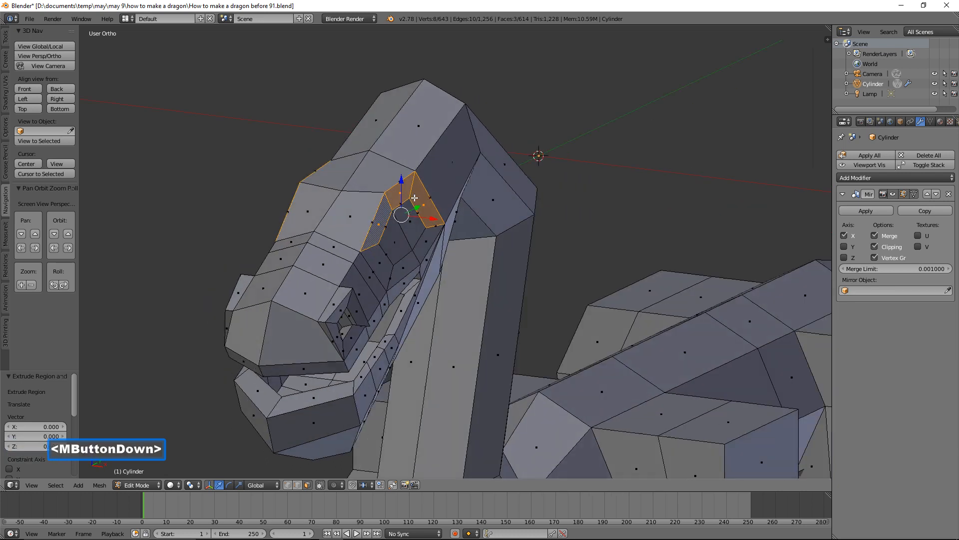
pyautogui.keyDown('shift'); pyautogui.click(382, 256); pyautogui.keyUp('shift')
pyautogui.moveTo(430, 229); pyautogui.dragTo(457, 214)
# Select only the top and rear brow faces of the eye socket and move them 0.093 outward along X
pyautogui.click(426, 201)
pyautogui.keyDown('shift'); pyautogui.click(414, 197); pyautogui.keyUp('shift')
pyautogui.moveTo(457, 214)
pyautogui.mouseDown(button='middle')
pyautogui.moveTo(448, 204)
pyautogui.moveTo(441, 214)
pyautogui.moveTo(456, 222)
pyautogui.mouseUp(button='middle')
pyautogui.moveTo(458, 205); pyautogui.dragTo(459, 208)
pyautogui.moveTo(459, 208); pyautogui.dragTo(496, 253, button='middle')
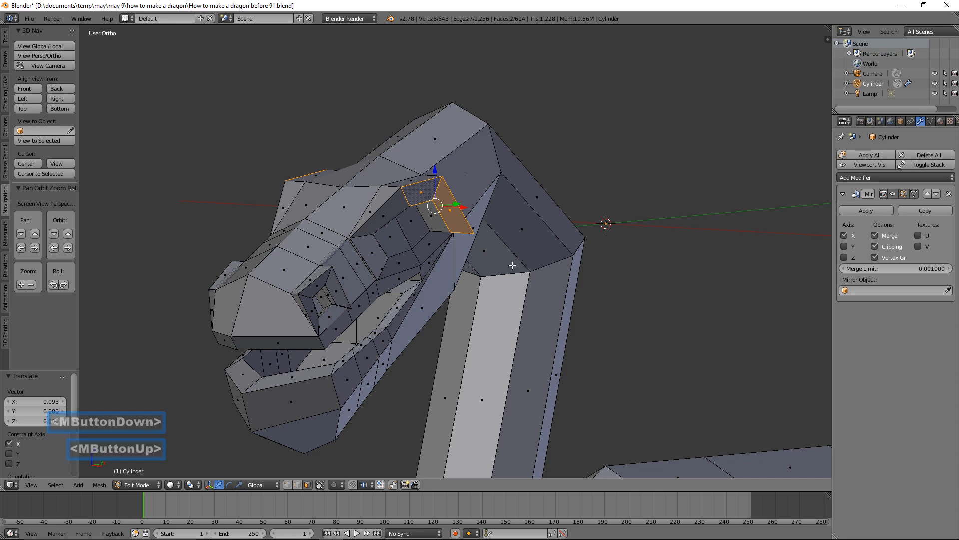
# Deselect everything and save the file as "How to make a dragon before 92.blend"
pyautogui.press('a')
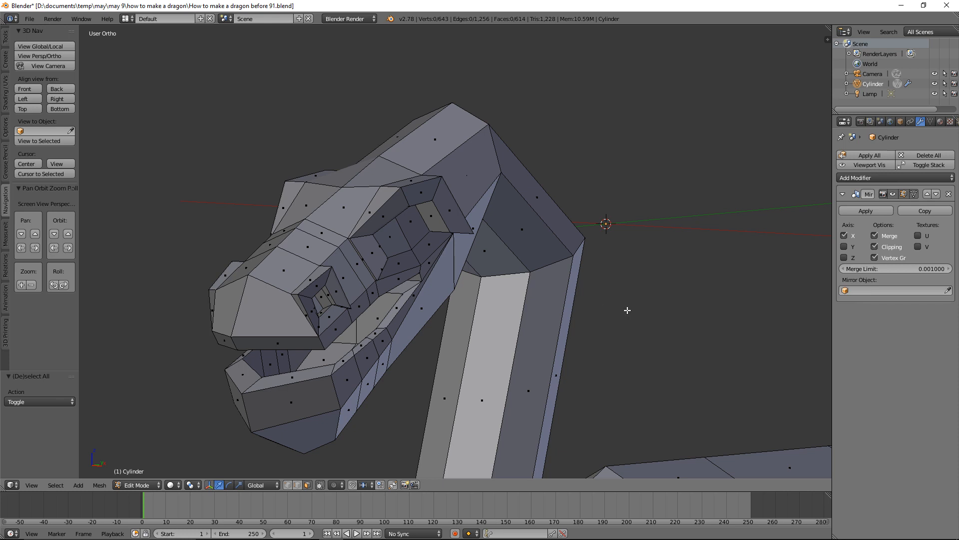
pyautogui.click(30, 19)
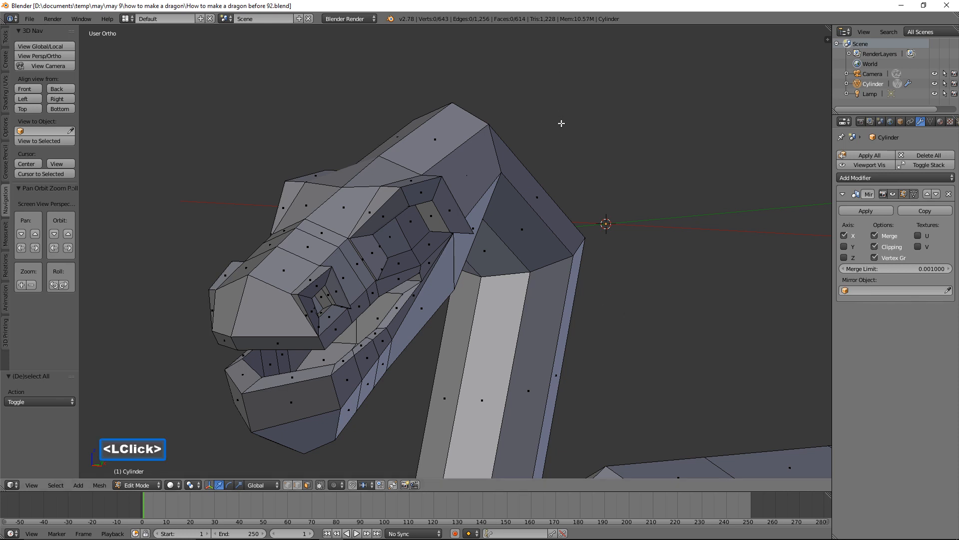
pyautogui.keyDown('ctrl'); pyautogui.moveTo(559, 122); pyautogui.dragTo(537, 254, button='middle'); pyautogui.keyUp('ctrl')
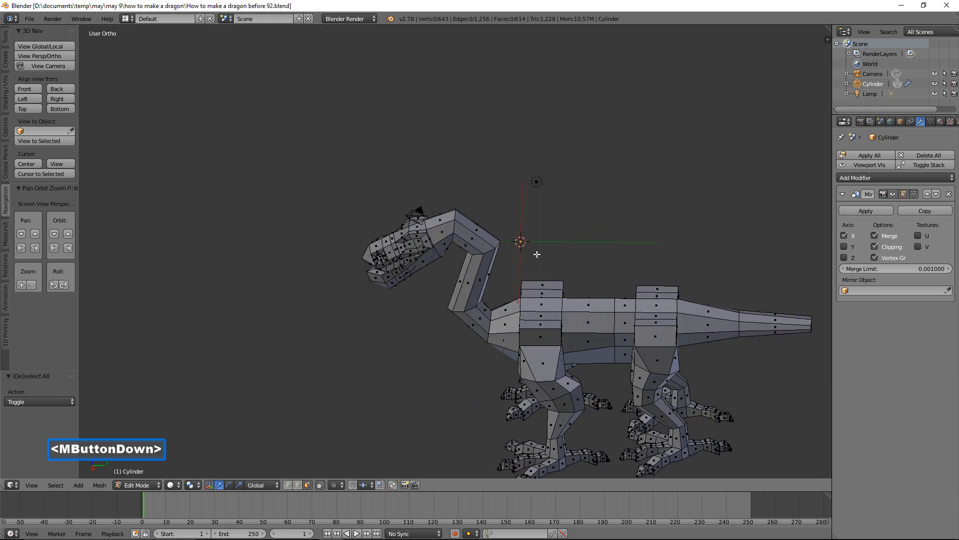
pyautogui.moveTo(537, 253); pyautogui.dragTo(506, 211, button='middle')
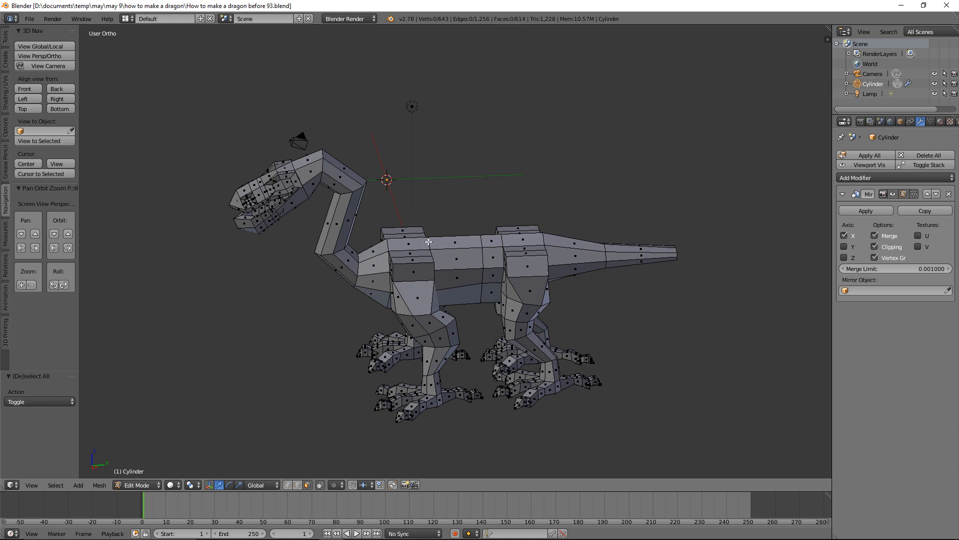
pyautogui.moveTo(420, 245)
pyautogui.mouseDown(button='middle')
pyautogui.moveTo(480, 232)
pyautogui.moveTo(430, 253)
pyautogui.mouseUp(button='middle')
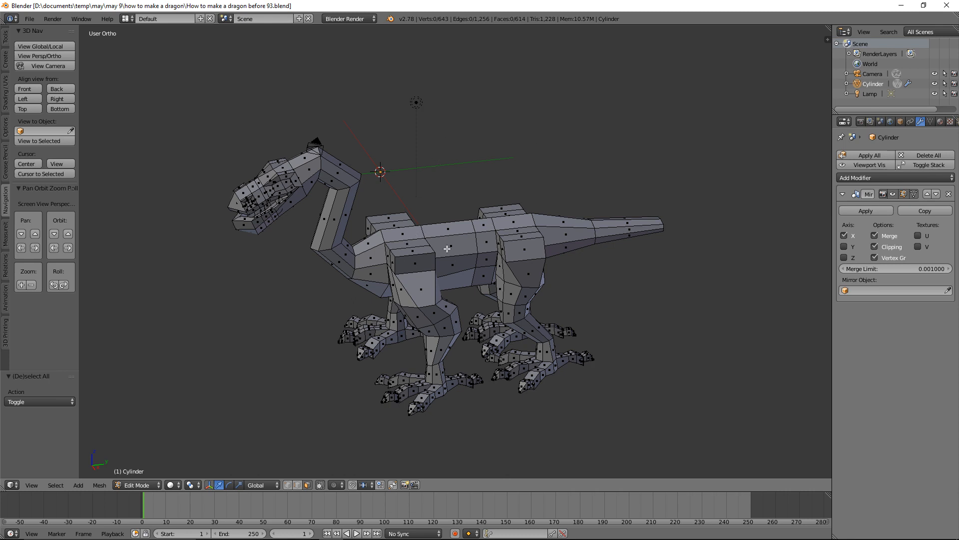
pyautogui.moveTo(465, 242); pyautogui.dragTo(506, 202, button='middle')
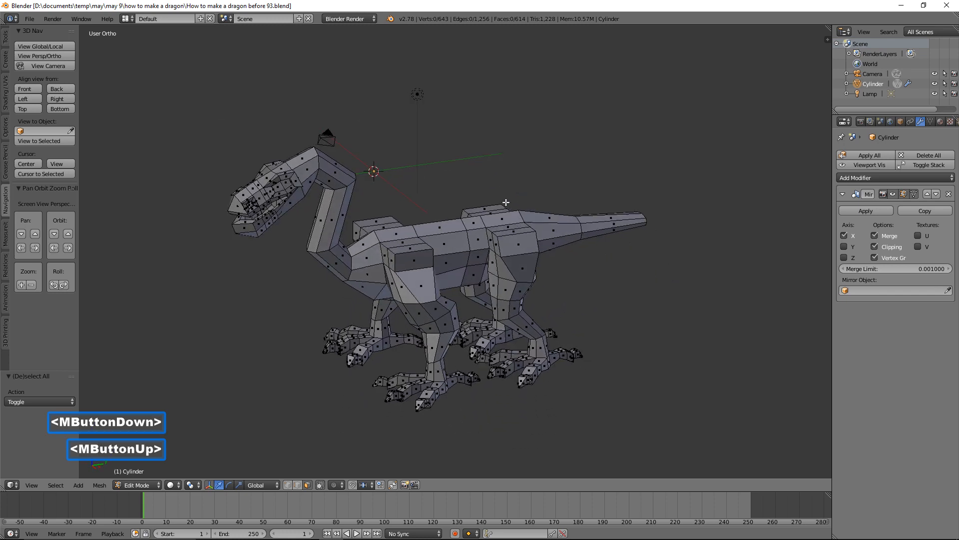
# Extrude the upper side face of the torso between the front and hind legs outward, and raise it 0.597 along Z
pyautogui.click(445, 245)
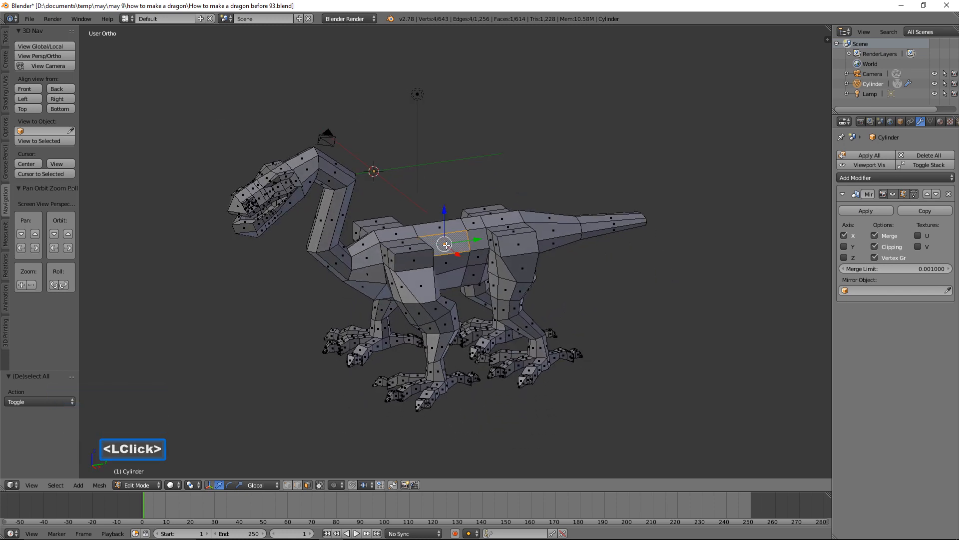
pyautogui.moveTo(440, 242); pyautogui.dragTo(485, 250, button='middle')
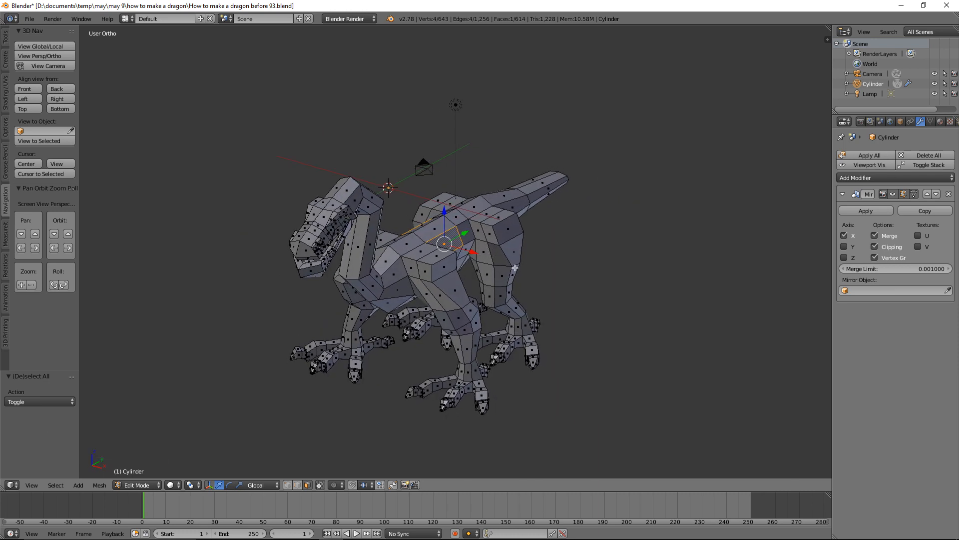
pyautogui.moveTo(515, 267)
pyautogui.mouseDown(button='middle')
pyautogui.moveTo(407, 267)
pyautogui.moveTo(503, 260)
pyautogui.mouseUp(button='middle')
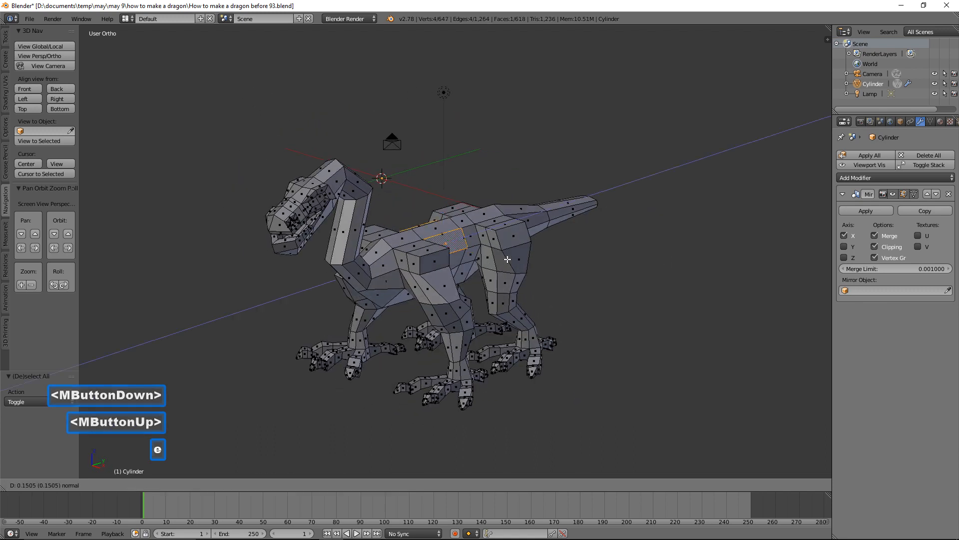
pyautogui.press('e')
pyautogui.click(516, 252)
pyautogui.moveTo(516, 251); pyautogui.dragTo(487, 231, button='middle')
pyautogui.moveTo(459, 209); pyautogui.dragTo(457, 199)
# Flatten the extruded torso face by scaling it to 0 along the Z axis
pyautogui.moveTo(458, 202); pyautogui.dragTo(505, 235, button='middle')
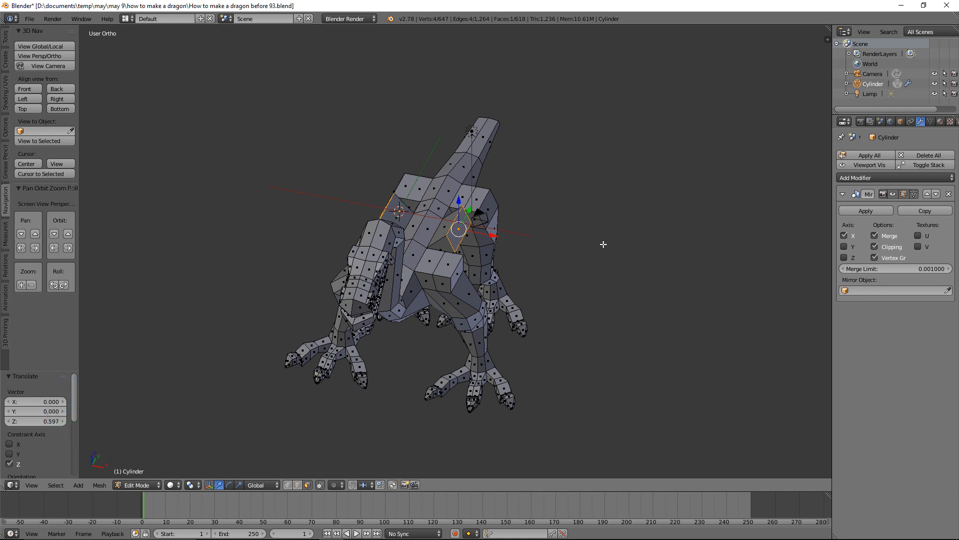
pyautogui.press('s')
pyautogui.press('z')
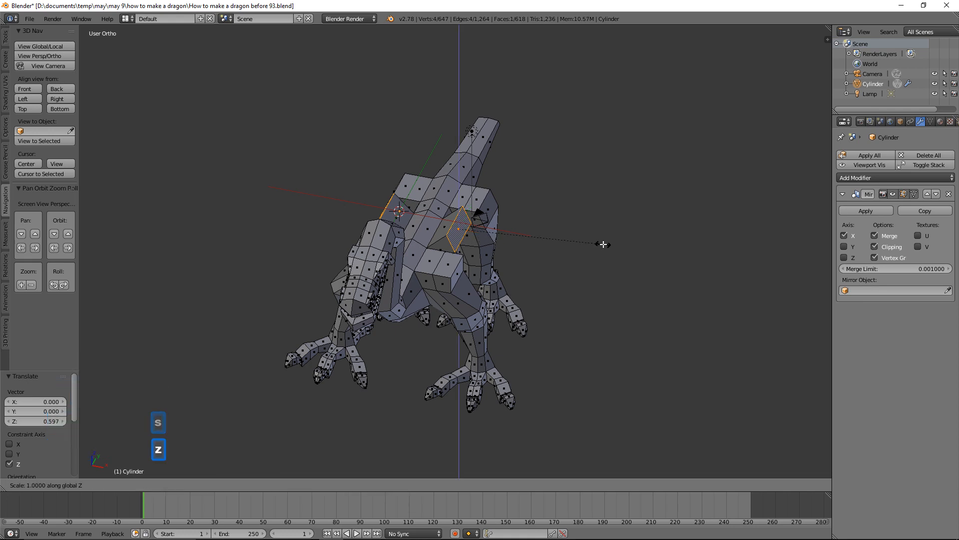
pyautogui.press('0')
pyautogui.click(603, 244)
# Move the flattened face -0.681 along X, deselect everything and save the file as "How to make a dragon before 94.blend"
pyautogui.moveTo(493, 232); pyautogui.dragTo(472, 226)
pyautogui.moveTo(507, 236); pyautogui.dragTo(474, 230, button='middle')
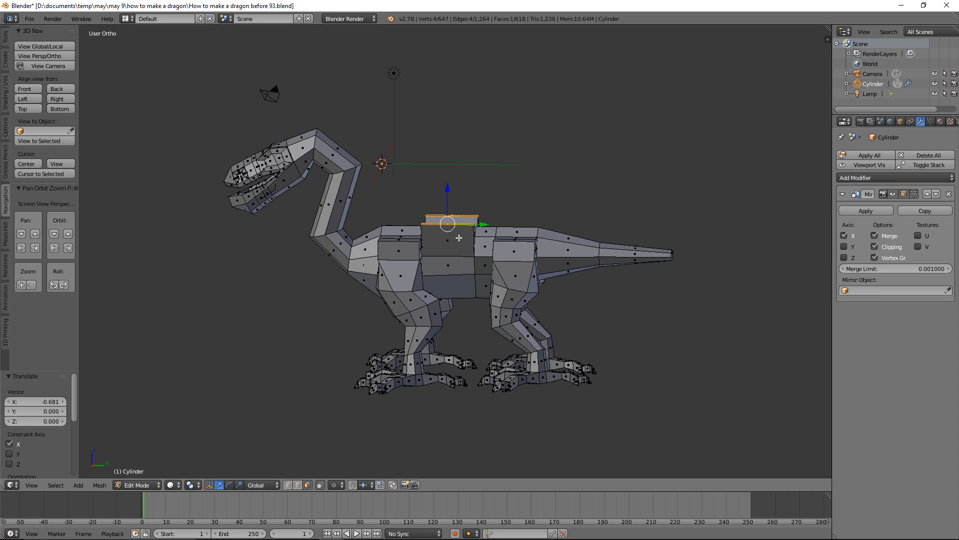
pyautogui.moveTo(459, 238); pyautogui.dragTo(474, 245, button='middle')
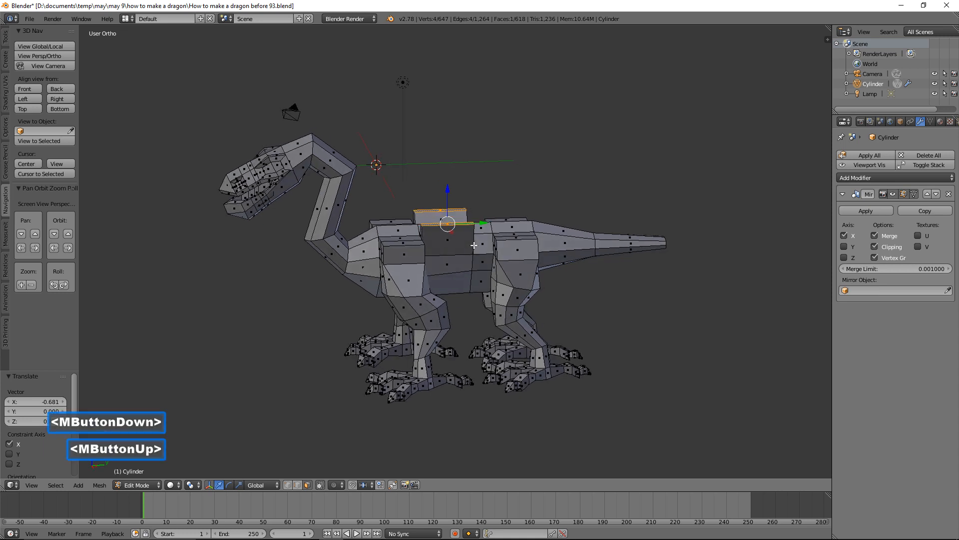
pyautogui.press('a')
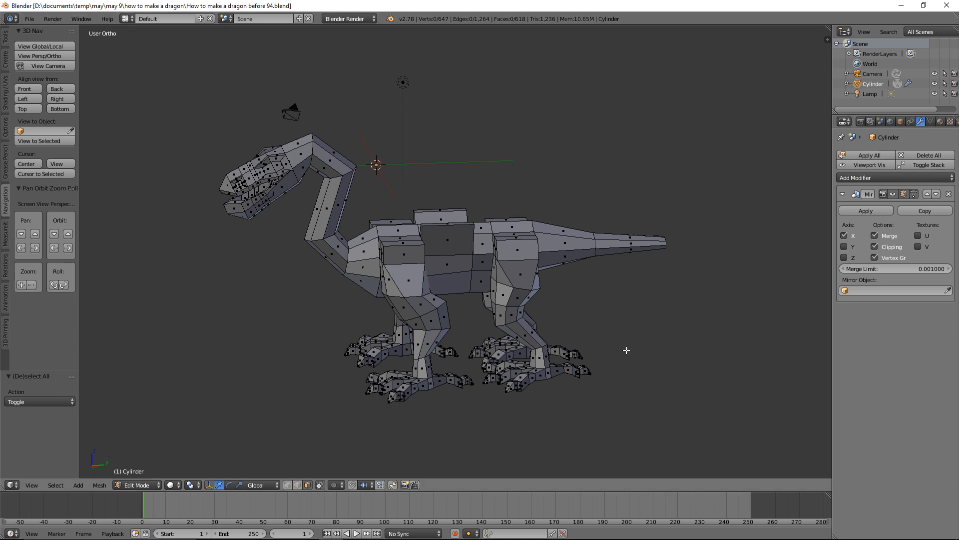
# Extrude the top face of the wing base upward into a tall wing arm in the right view and scale its end to 0.403
pyautogui.moveTo(627, 350); pyautogui.dragTo(477, 300, button='middle')
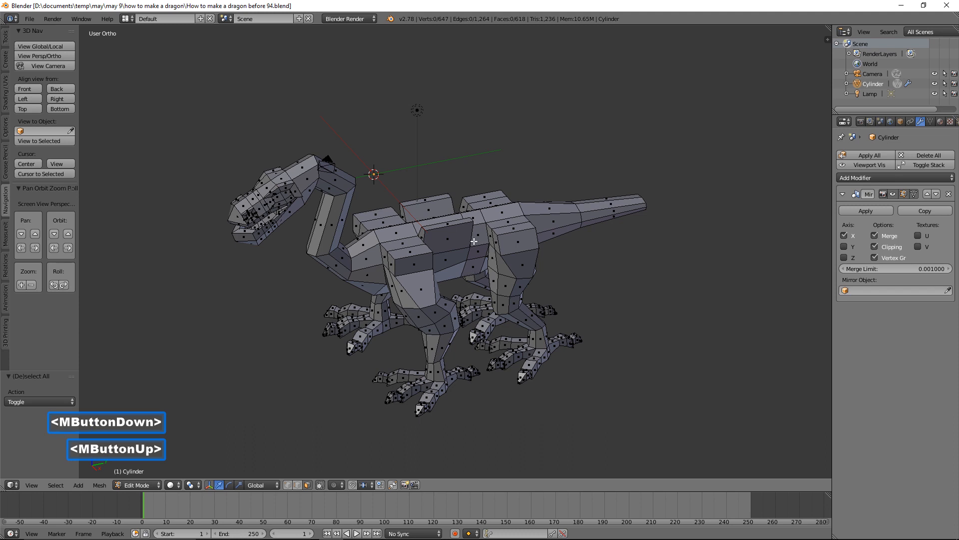
pyautogui.click(466, 225)
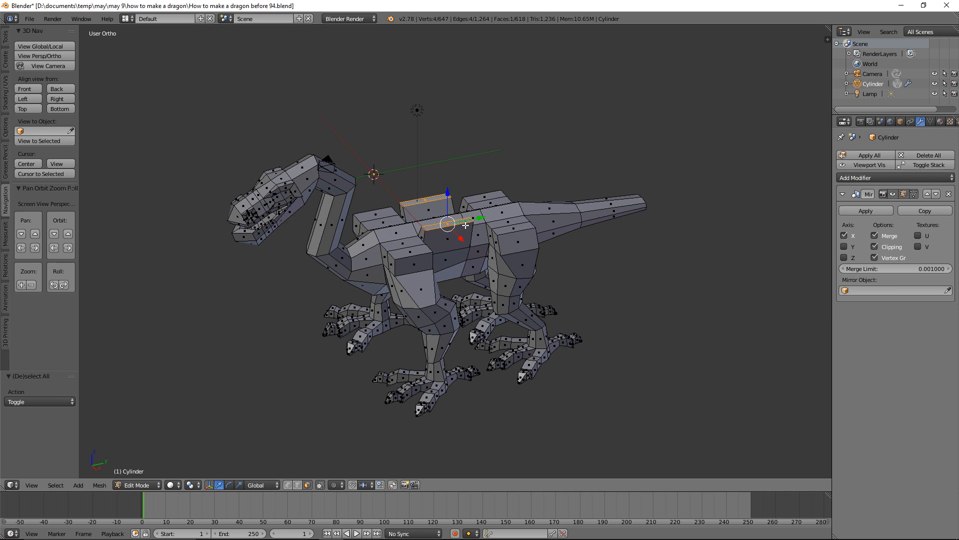
pyautogui.click(58, 98)
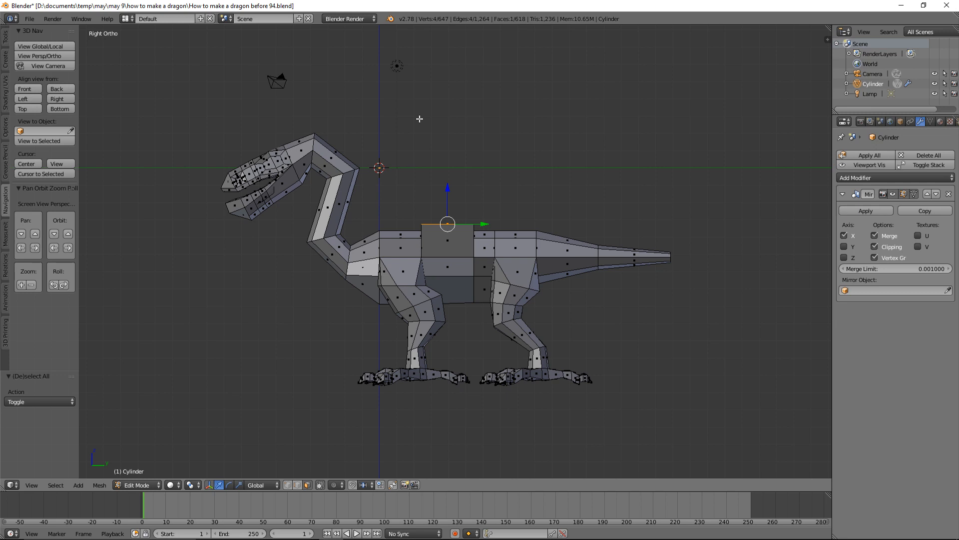
pyautogui.press('ctrl')
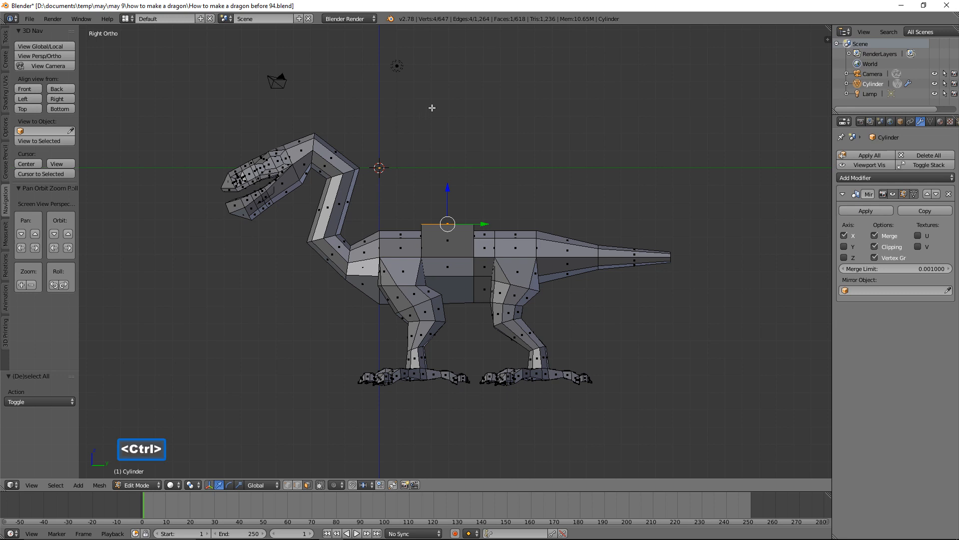
pyautogui.keyDown('ctrl'); pyautogui.rightClick(469, 110); pyautogui.keyUp('ctrl')
pyautogui.press('s')
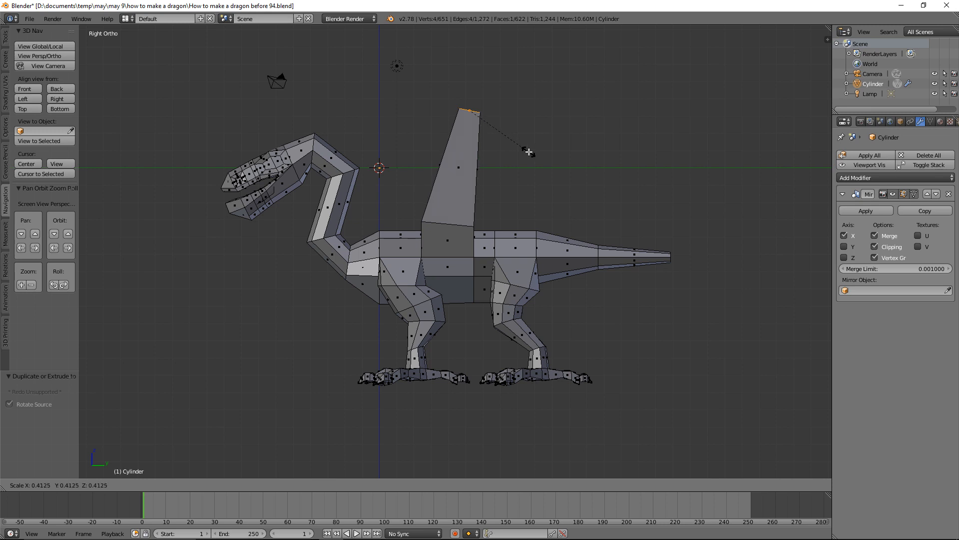
pyautogui.click(530, 153)
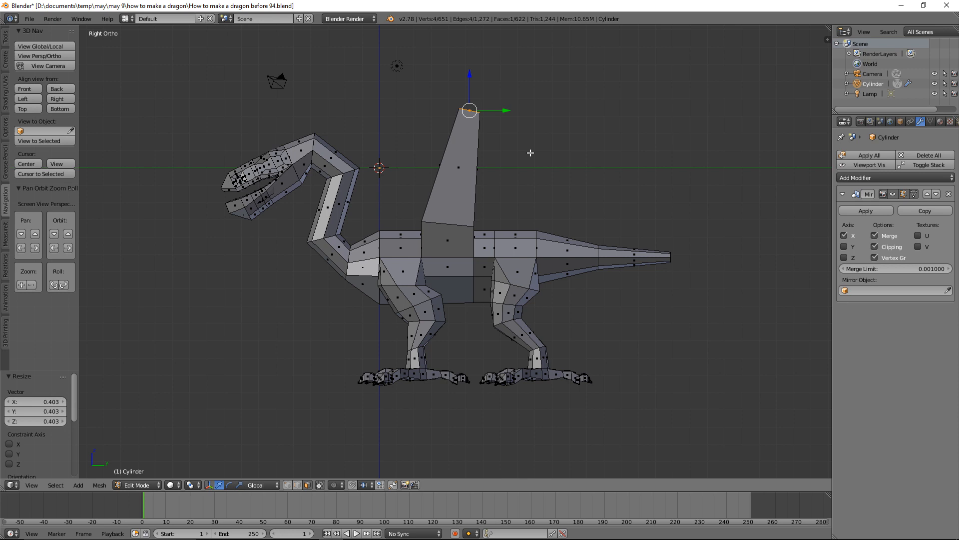
# Scale the end face of the tall wing arm up by 1.978
pyautogui.moveTo(530, 153); pyautogui.dragTo(627, 186, button='middle')
pyautogui.press('s')
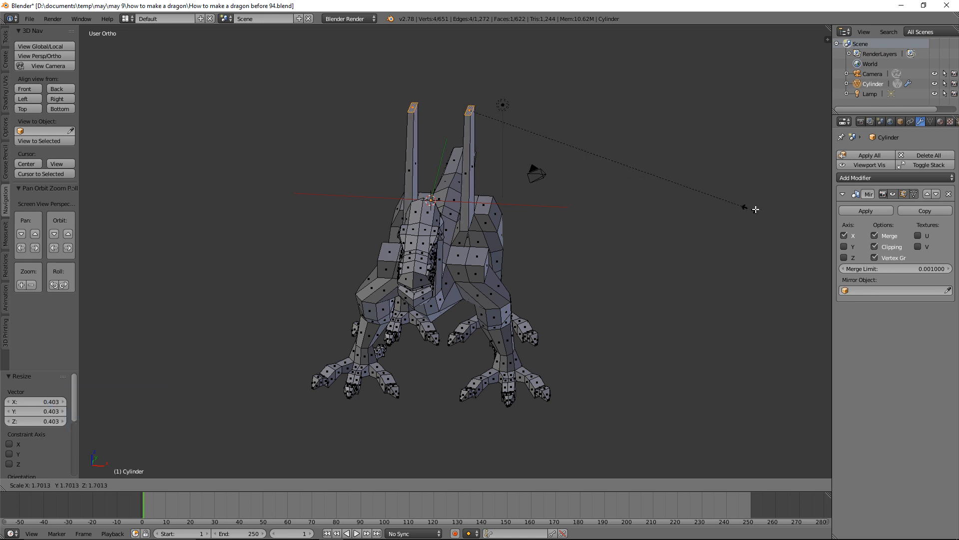
pyautogui.click(799, 218)
# Extrude a short joint segment above the wing arm in the right view, and save the file as "How to make a dragon before 95.blend"
pyautogui.moveTo(707, 210); pyautogui.dragTo(553, 179, button='middle')
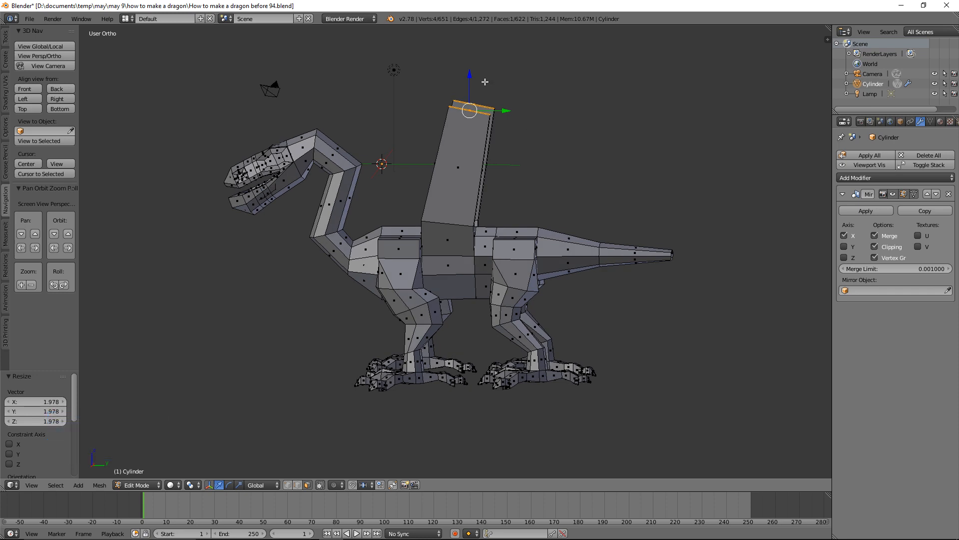
pyautogui.click(72, 101)
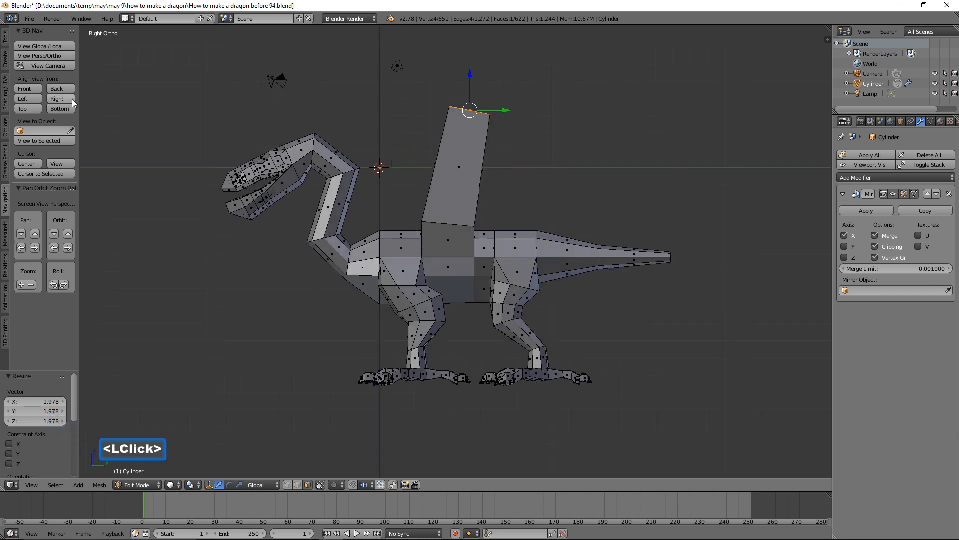
pyautogui.keyDown('ctrl'); pyautogui.rightClick(463, 78); pyautogui.keyUp('ctrl')
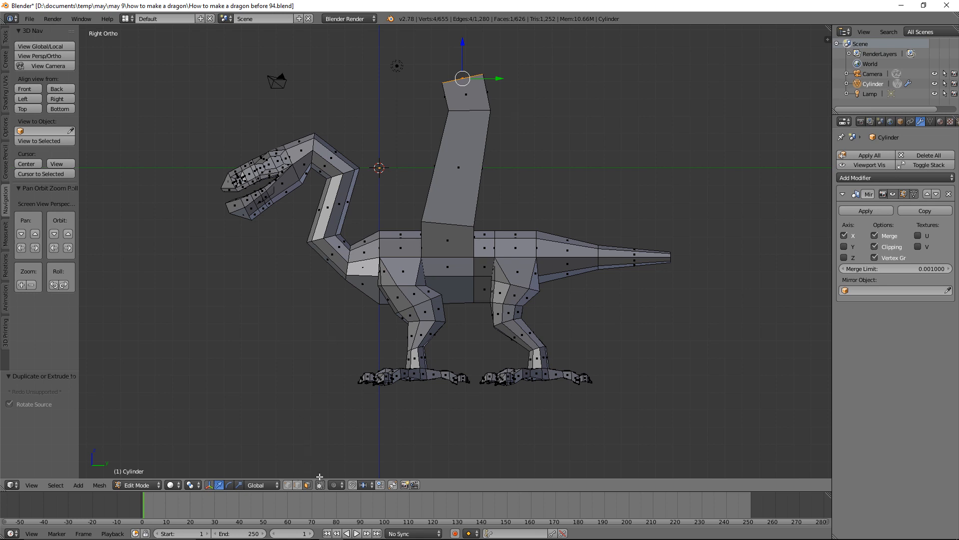
pyautogui.press('a')
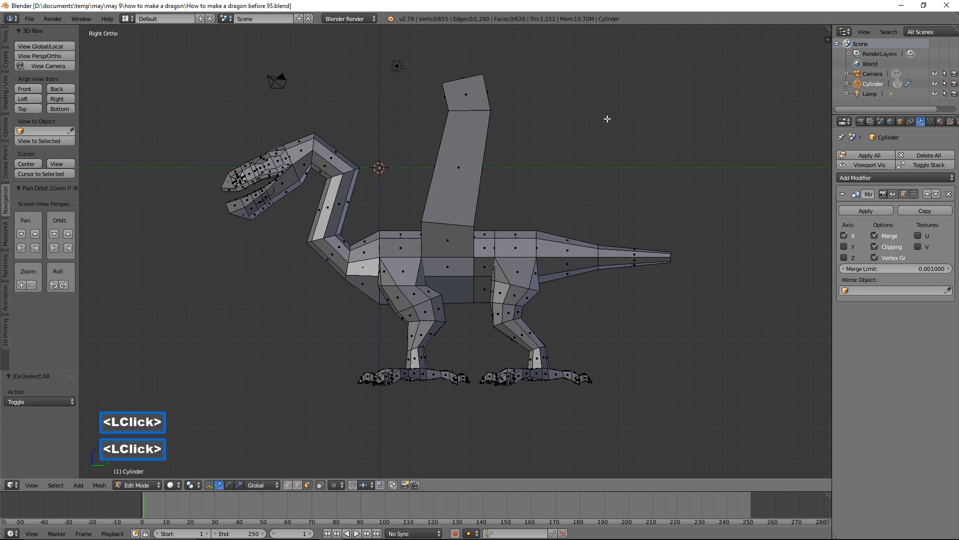
# Extrude the rear face of the wing's short top joint backward into a long horizontal segment above the hind legs in the right view
pyautogui.moveTo(628, 147); pyautogui.dragTo(589, 150, button='middle')
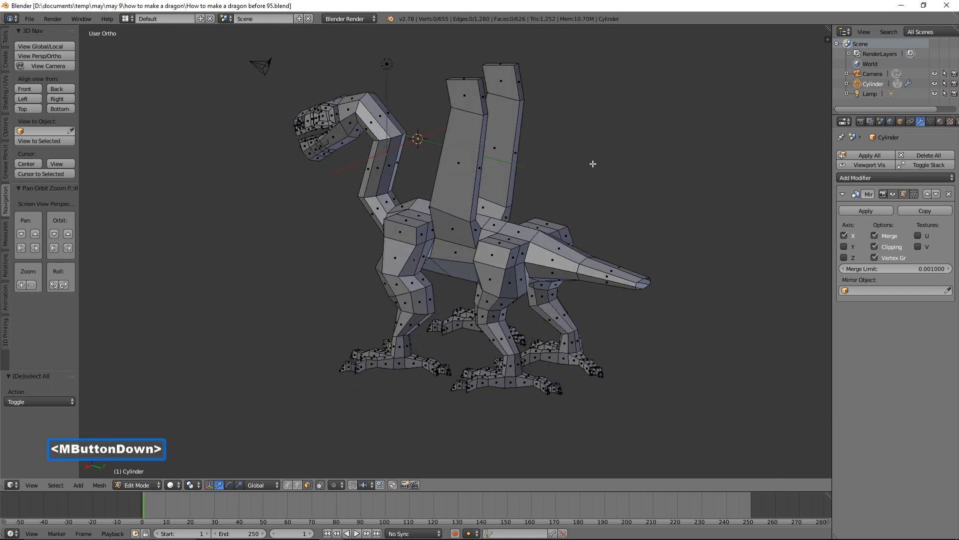
pyautogui.click(488, 96)
pyautogui.moveTo(488, 96); pyautogui.dragTo(520, 119, button='middle')
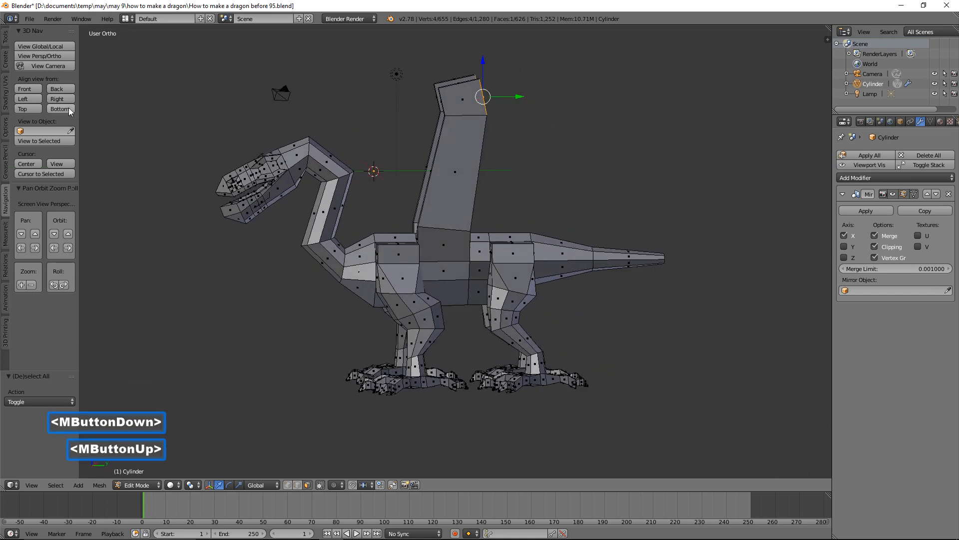
pyautogui.click(57, 99)
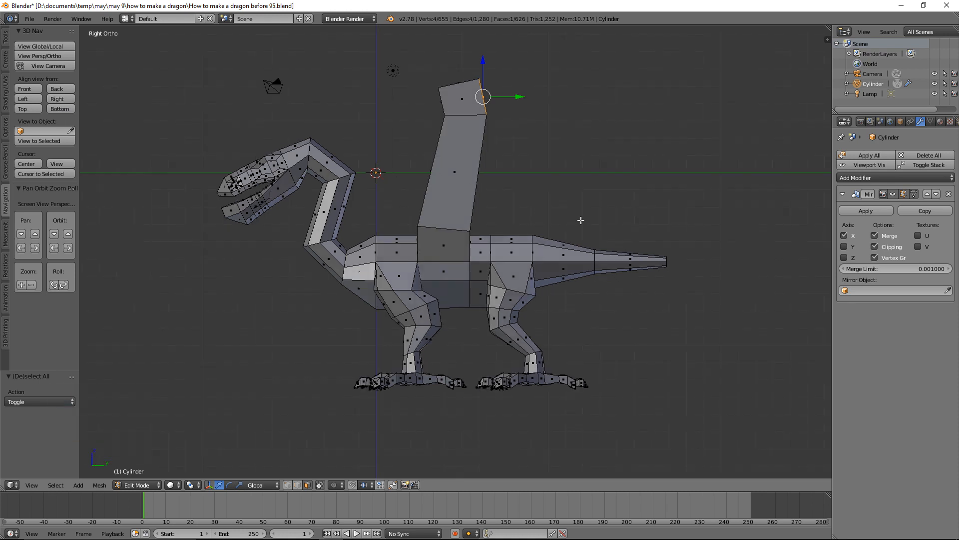
pyautogui.press('ctrl')
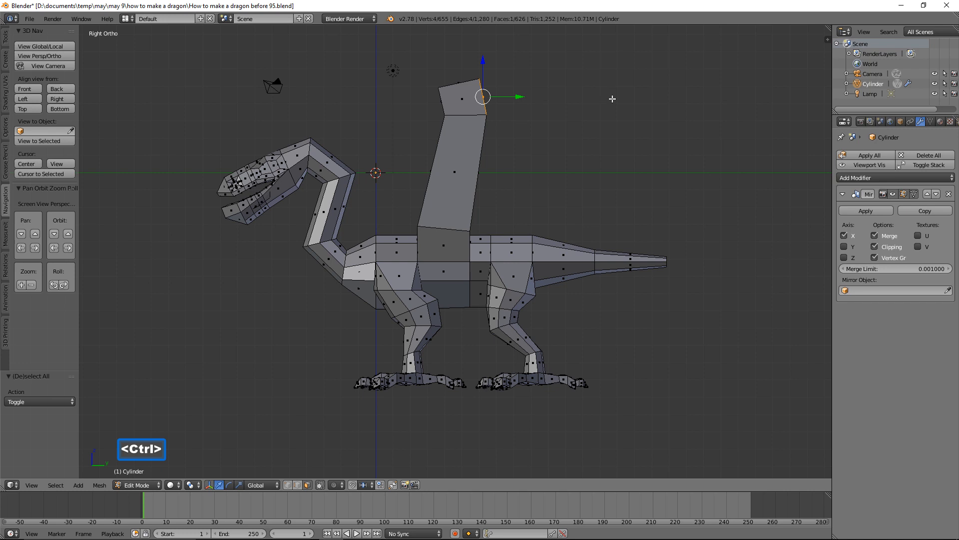
pyautogui.keyDown('ctrl'); pyautogui.rightClick(613, 99); pyautogui.keyUp('ctrl')
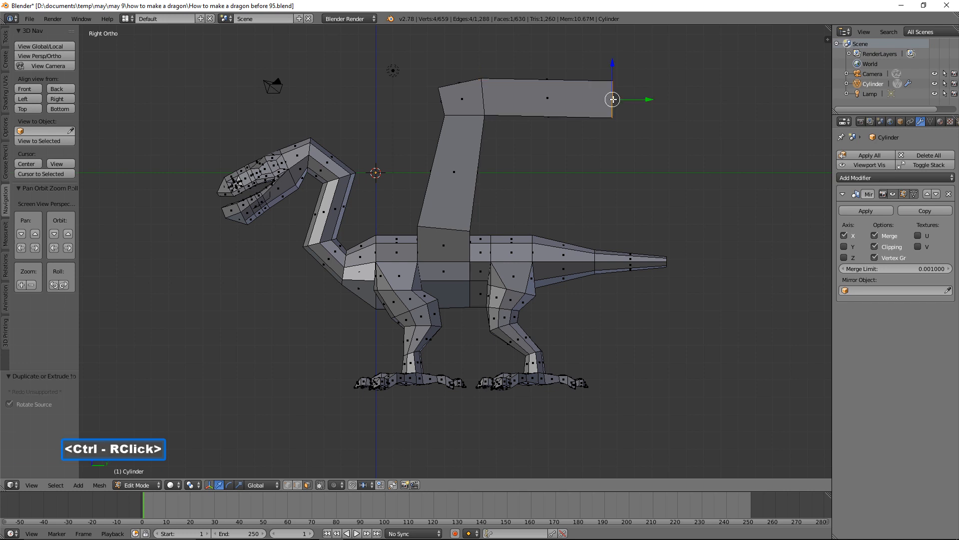
# Extrude a downward-sloping wing tip segment, scale its end to 0.344, and save the file as "How to make a dragon before 96.blend"
pyautogui.press('ctrl')
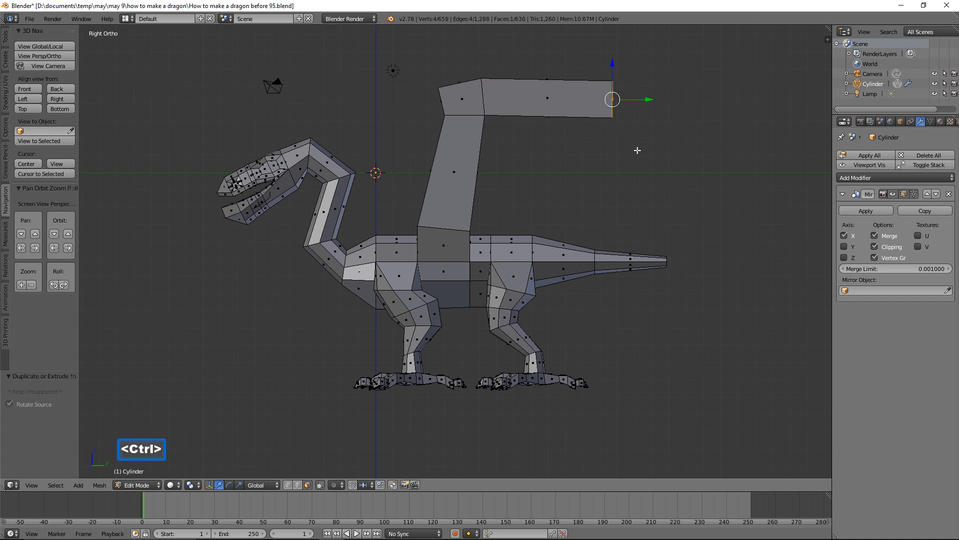
pyautogui.keyDown('ctrl'); pyautogui.rightClick(678, 144); pyautogui.keyUp('ctrl')
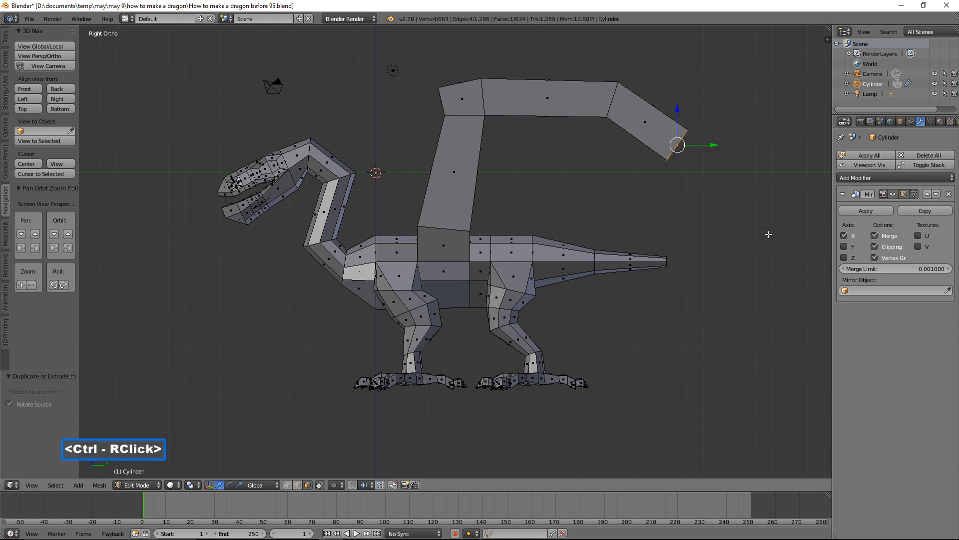
pyautogui.press('s')
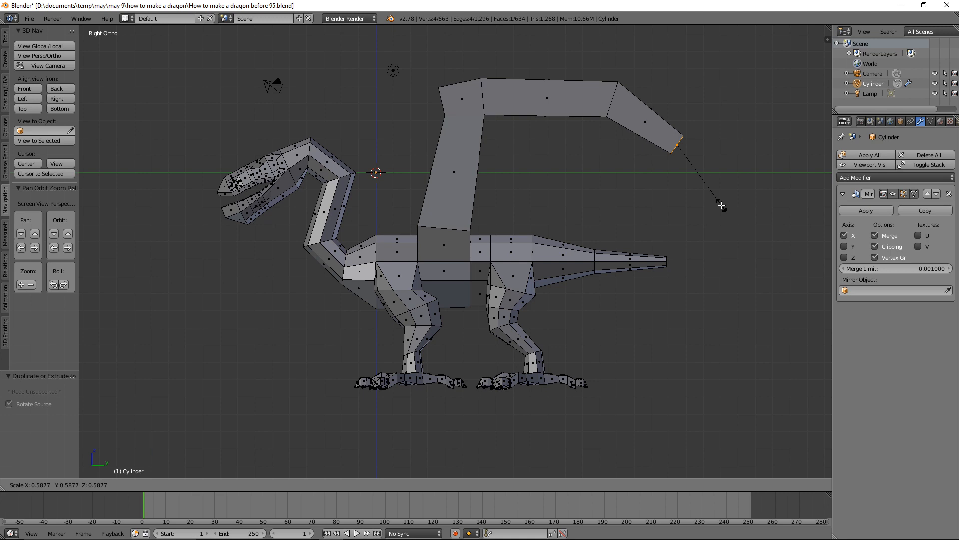
pyautogui.click(688, 188)
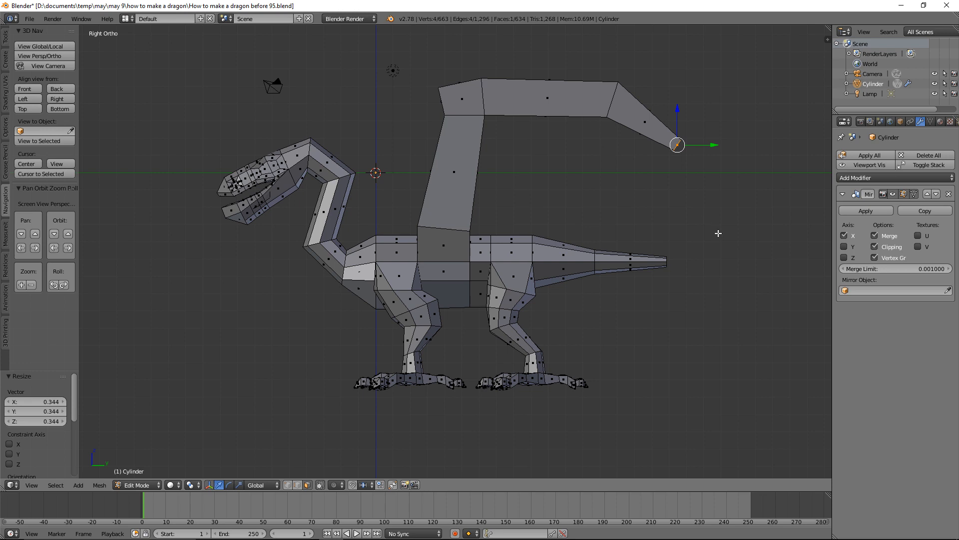
pyautogui.press('a')
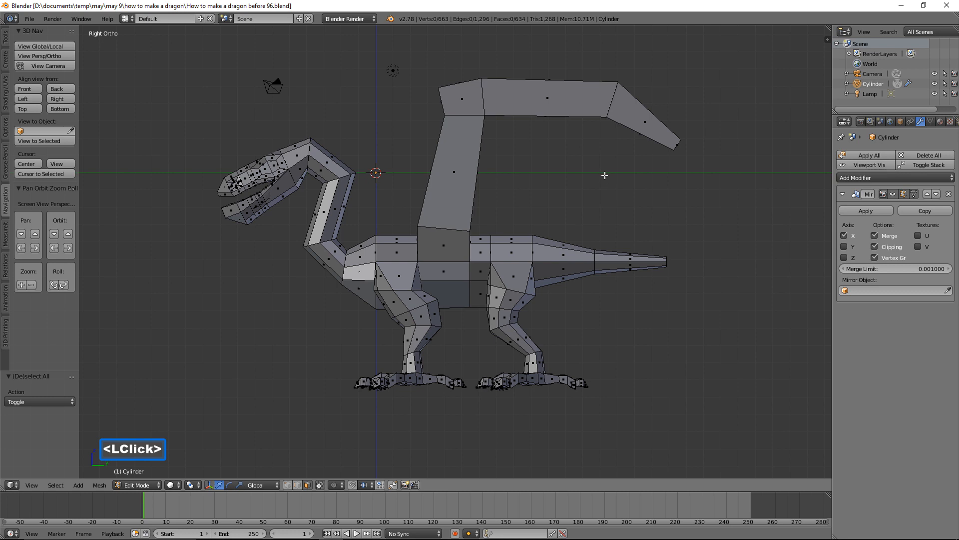
# Add one loop cut across the horizontal wing segment, sliding it about 0.58 toward the top joint, and deselect everything
pyautogui.press('ctrl')
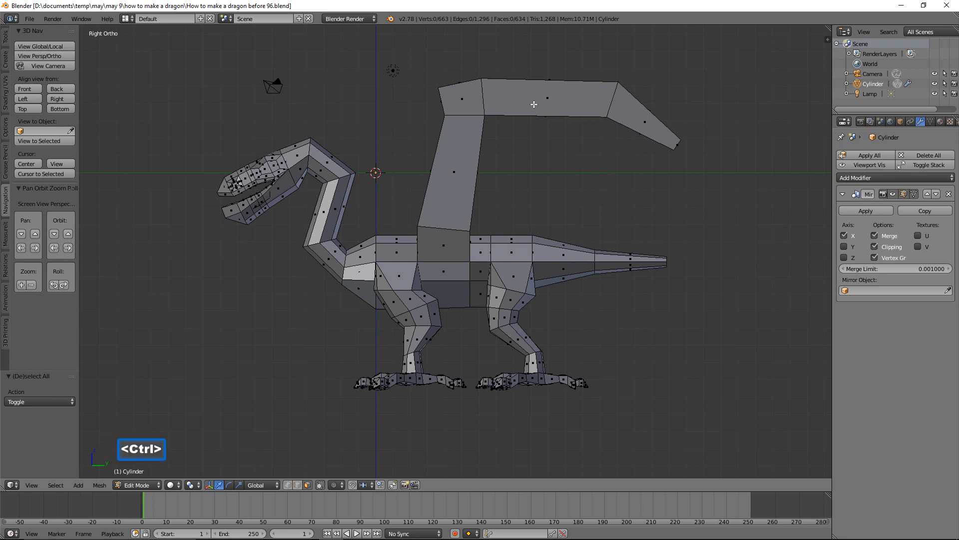
pyautogui.hotkey('ctrl', 'r')
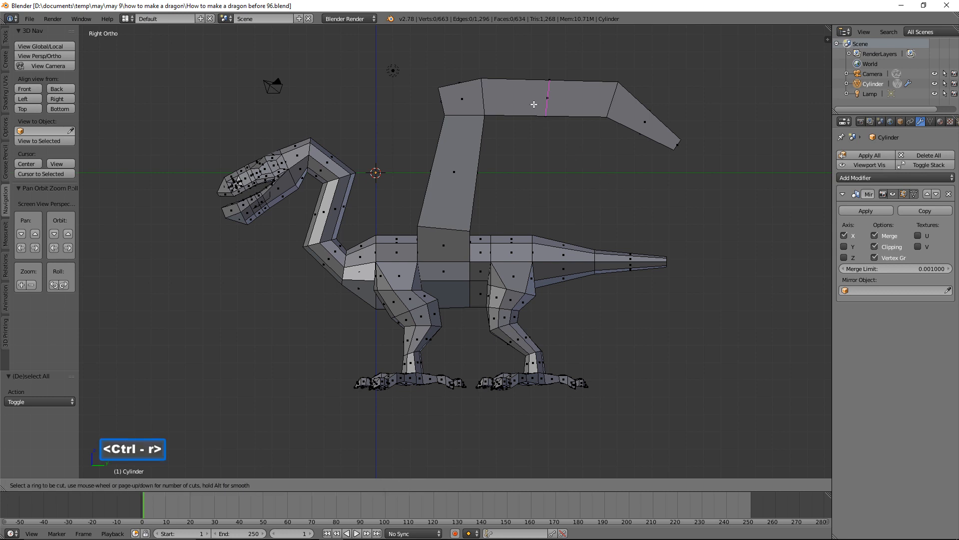
pyautogui.click(533, 104)
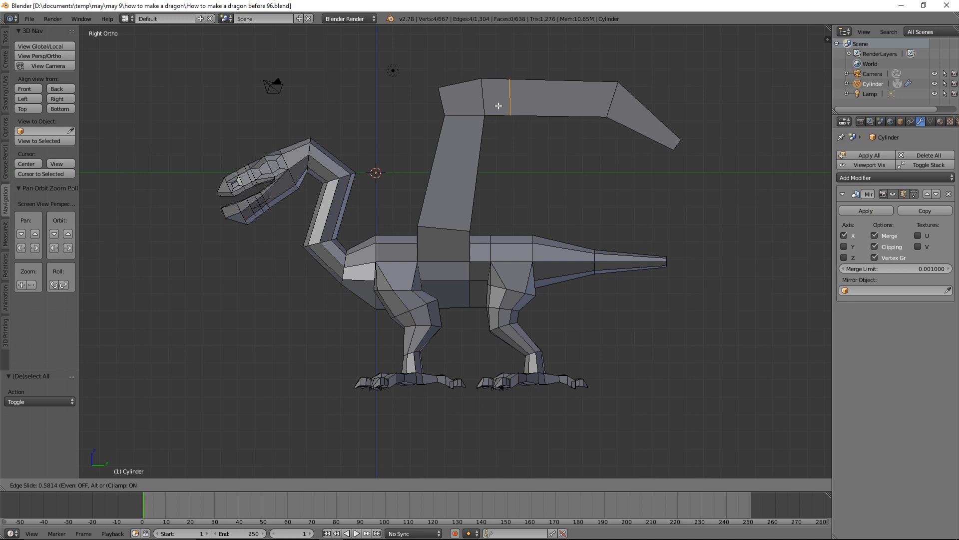
pyautogui.click(498, 106)
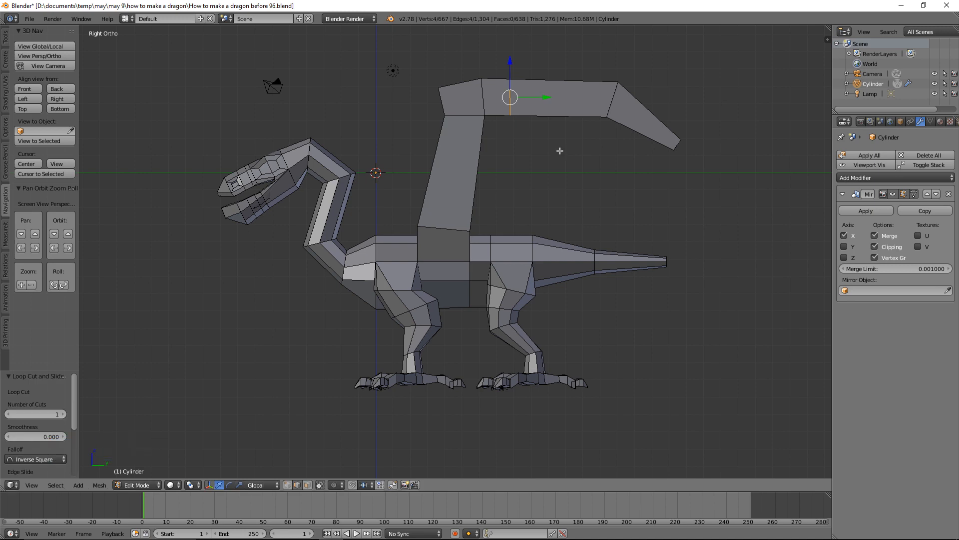
pyautogui.press('a')
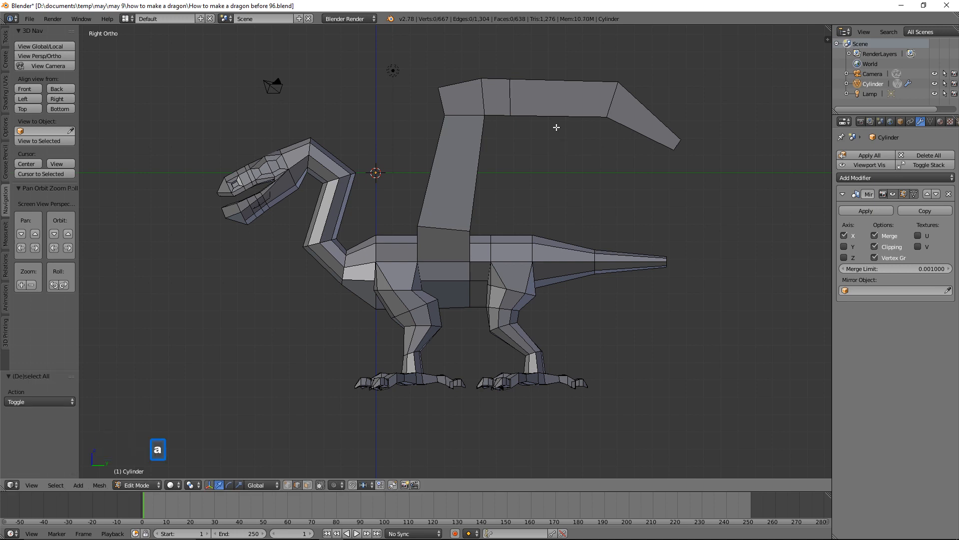
pyautogui.press('ctrl')
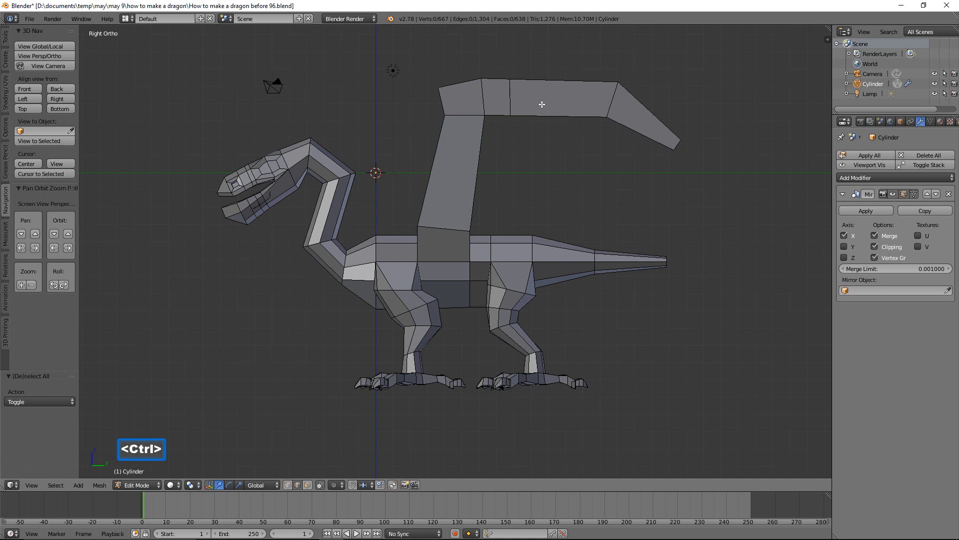
# Add a second loop cut across the horizontal wing segment, slid about 0.59 toward the first cut, and save the file as "How to make a dragon before 97.blend"
pyautogui.hotkey('ctrl', 'r')
pyautogui.click(542, 104)
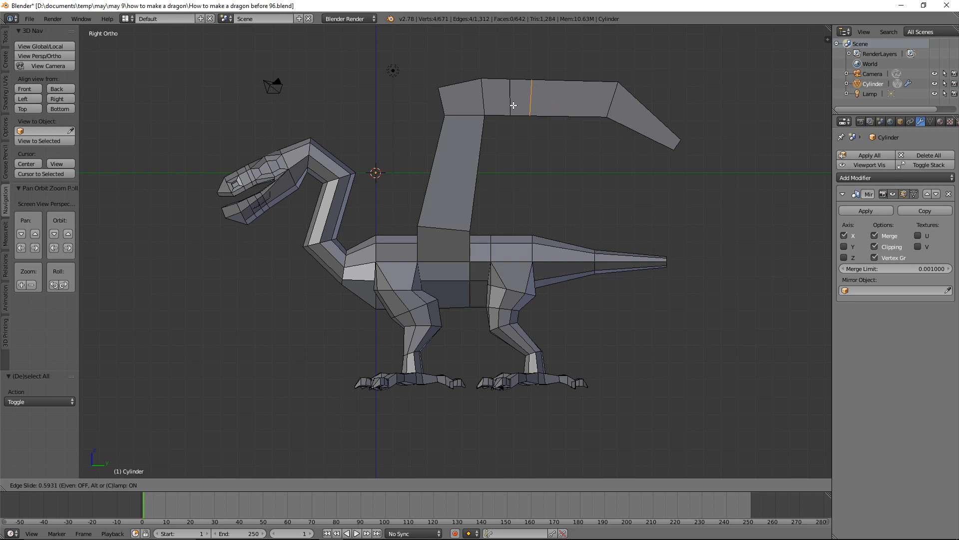
pyautogui.click(513, 105)
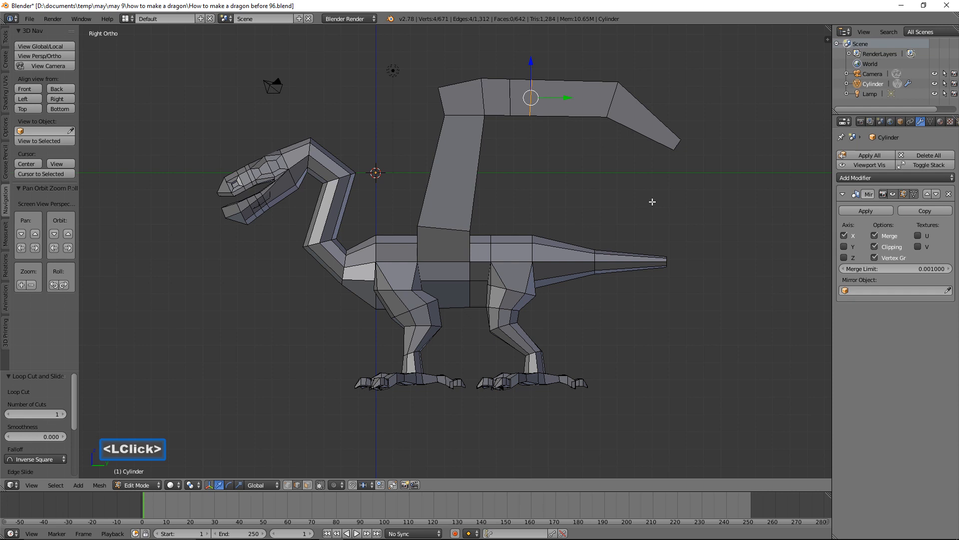
pyautogui.press('a')
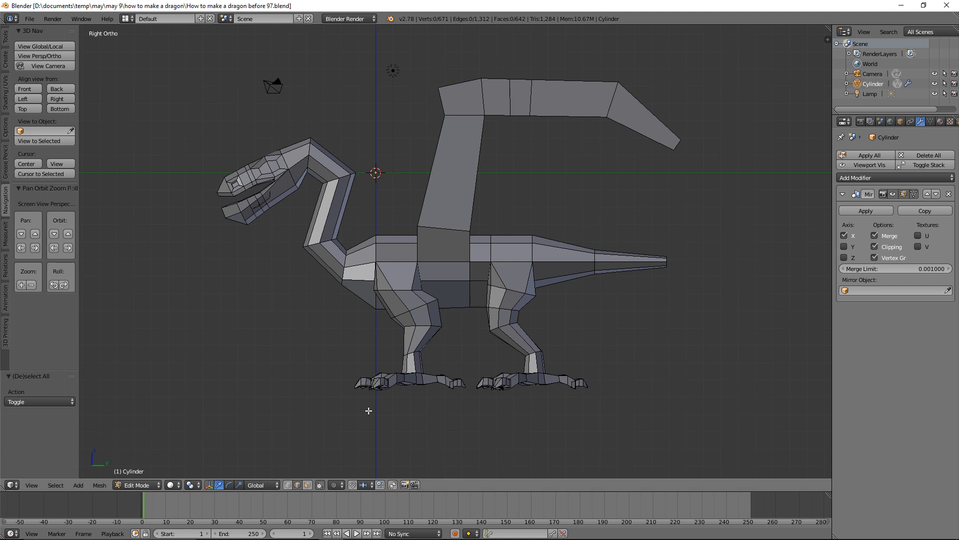
# Tilt the face ring between the two wing cuts counterclockwise, raise it 0.868 along Z, and save as "How to make a dragon before 98.blend"
pyautogui.click(308, 485)
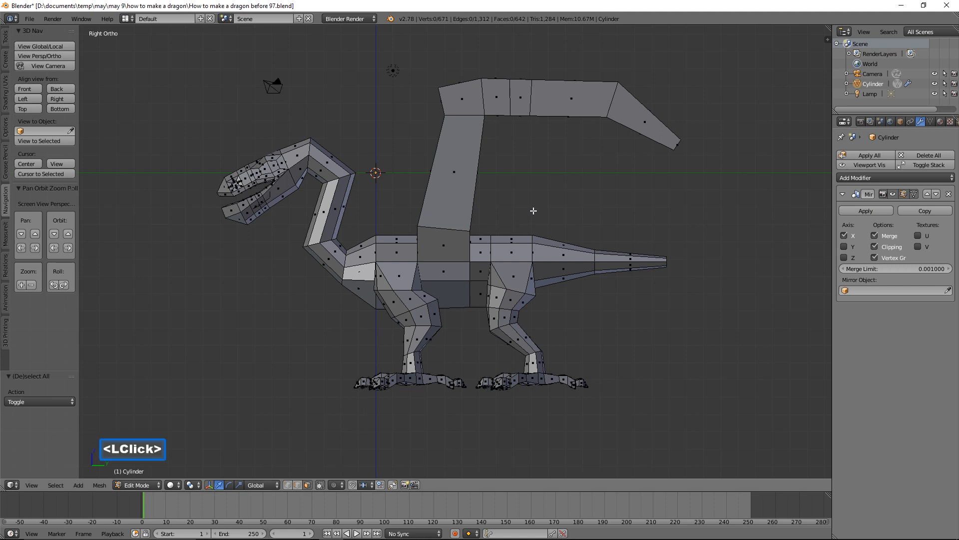
pyautogui.keyDown('alt'); pyautogui.click(522, 114); pyautogui.keyUp('alt')
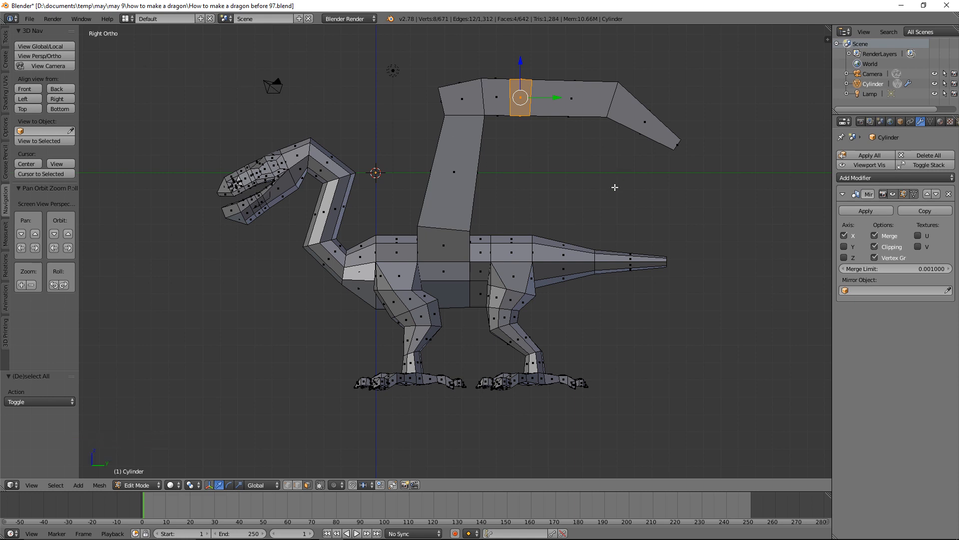
pyautogui.press('r')
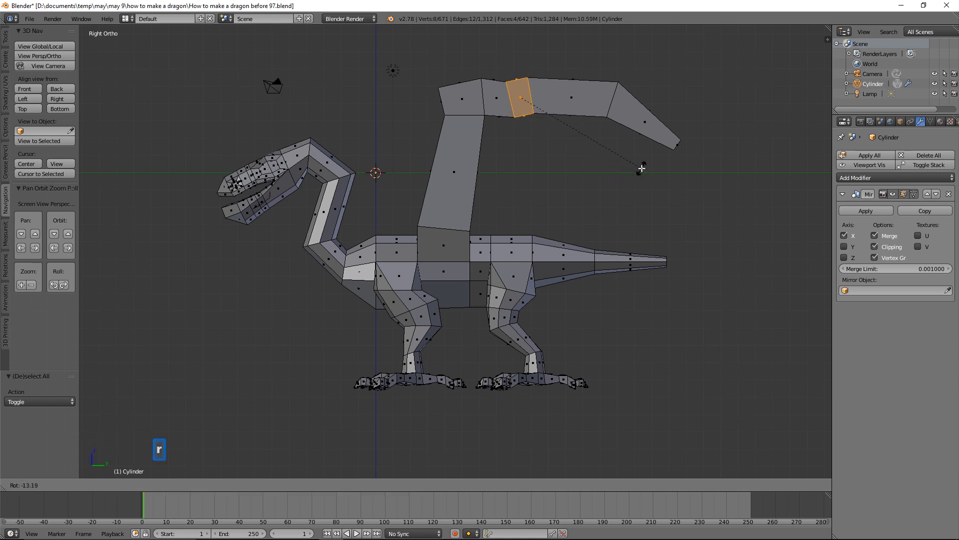
pyautogui.click(648, 161)
pyautogui.press('g')
pyautogui.press('z')
pyautogui.click(519, 52)
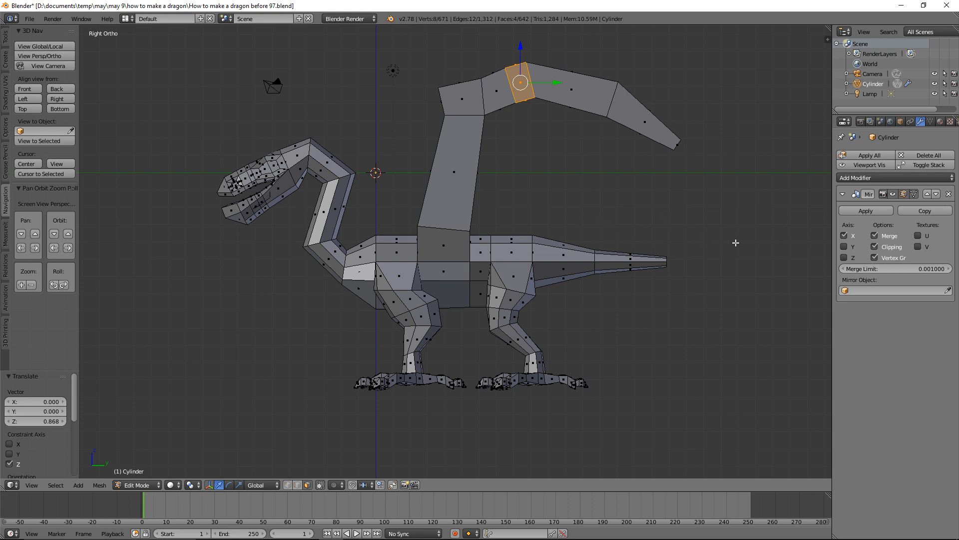
pyautogui.press('a')
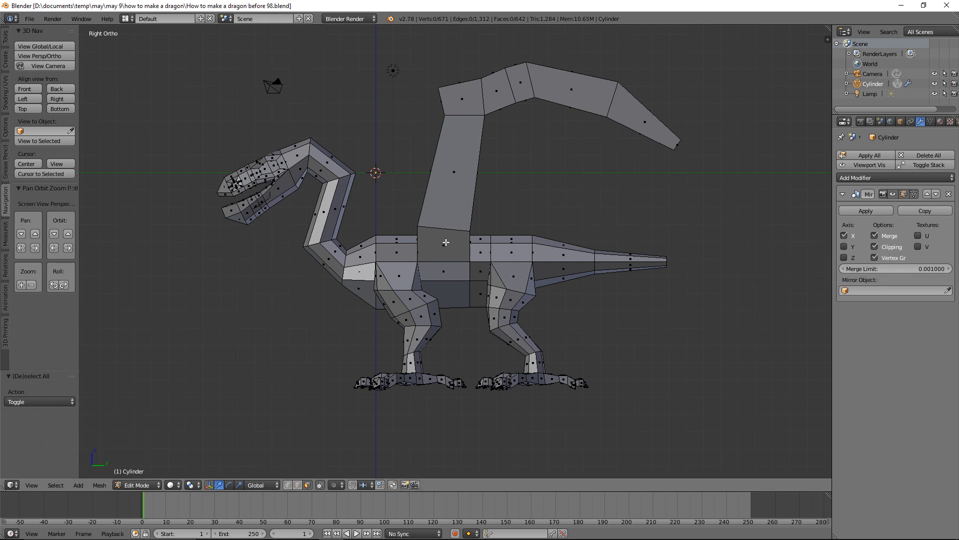
# Add a centered lengthwise loop cut through the wing arm and torso side, and save the file as "How to make a dragon before 99.blend"
pyautogui.press('ctrl')
pyautogui.hotkey('ctrl', 'r')
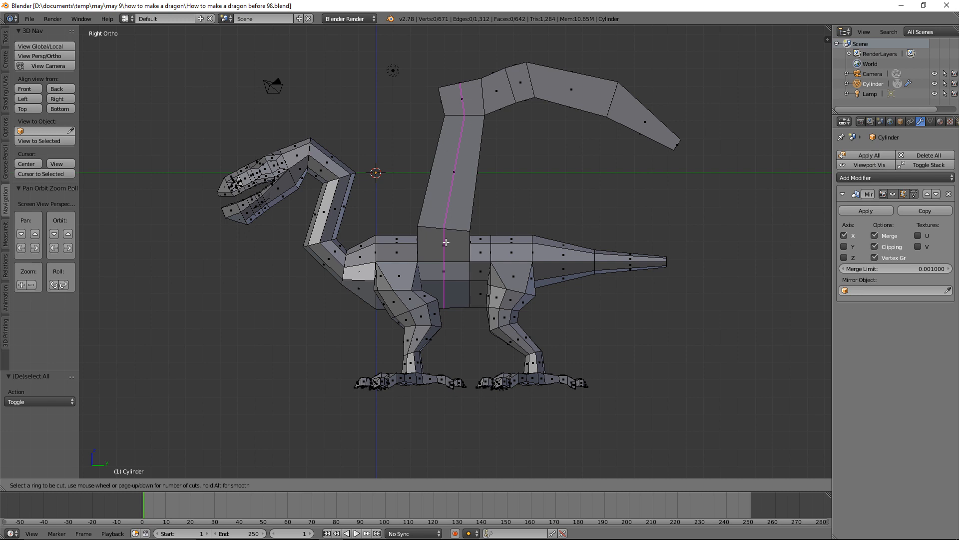
pyautogui.click(446, 242)
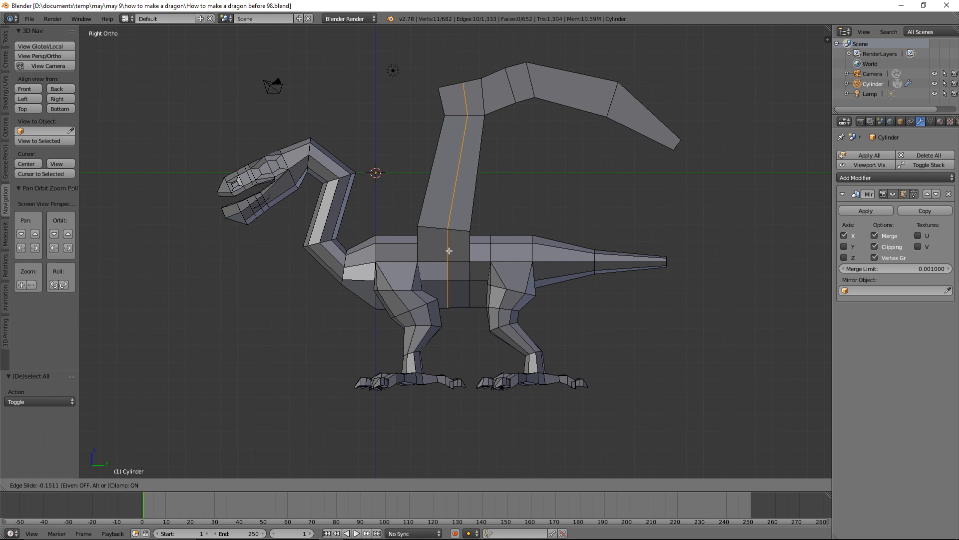
pyautogui.rightClick(449, 250)
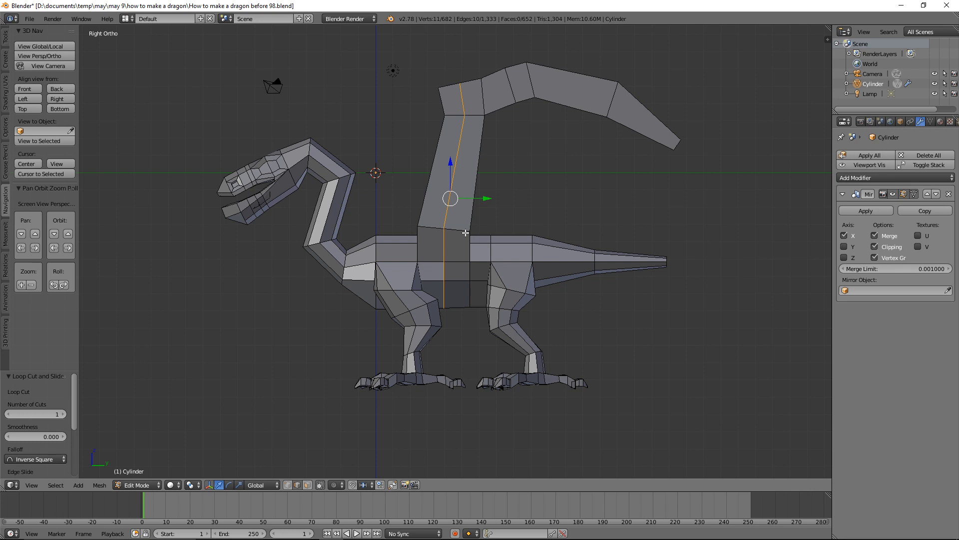
pyautogui.press('a')
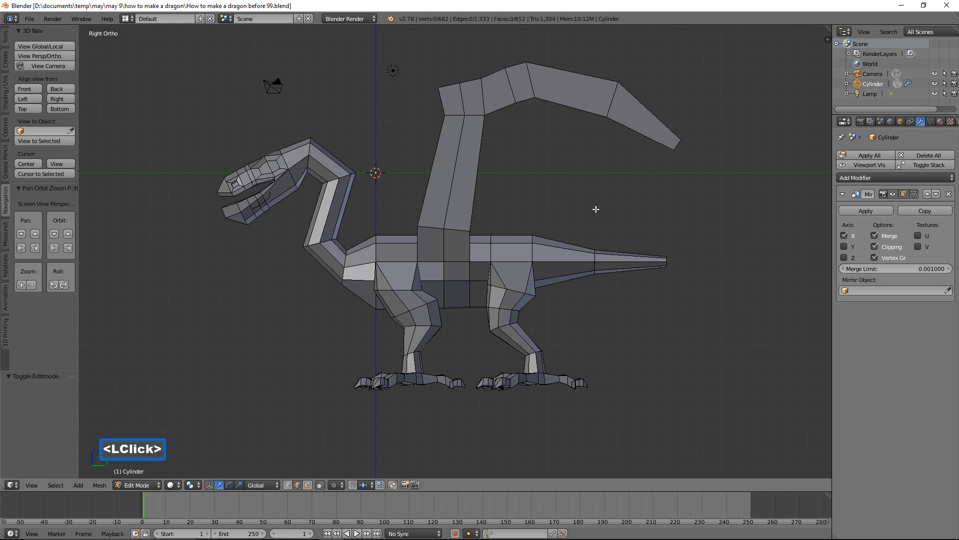
# Hide all wing faces above the torso, return to solid shading, and save the file as "How to make a dragon before 100.blend"
pyautogui.moveTo(508, 281); pyautogui.dragTo(555, 290, button='middle')
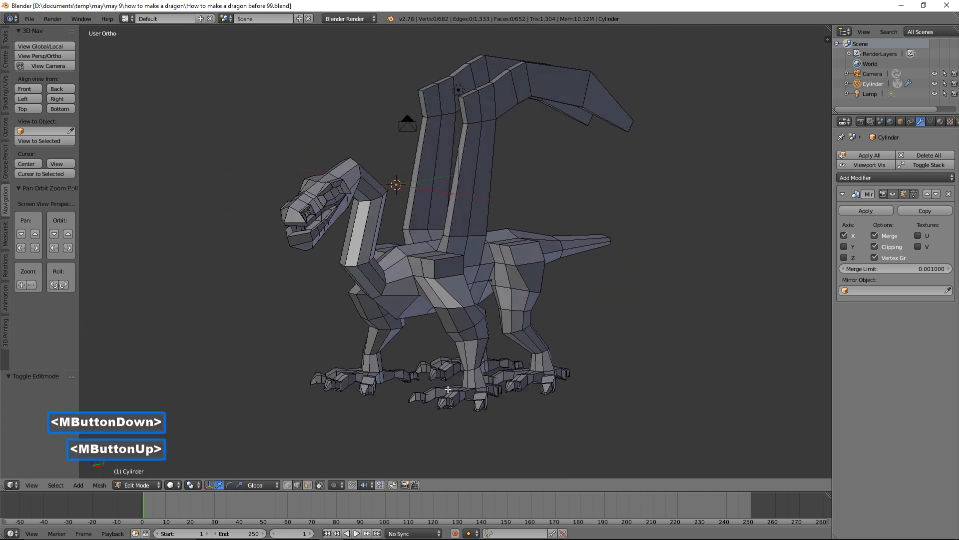
pyautogui.click(308, 485)
pyautogui.press('alt')
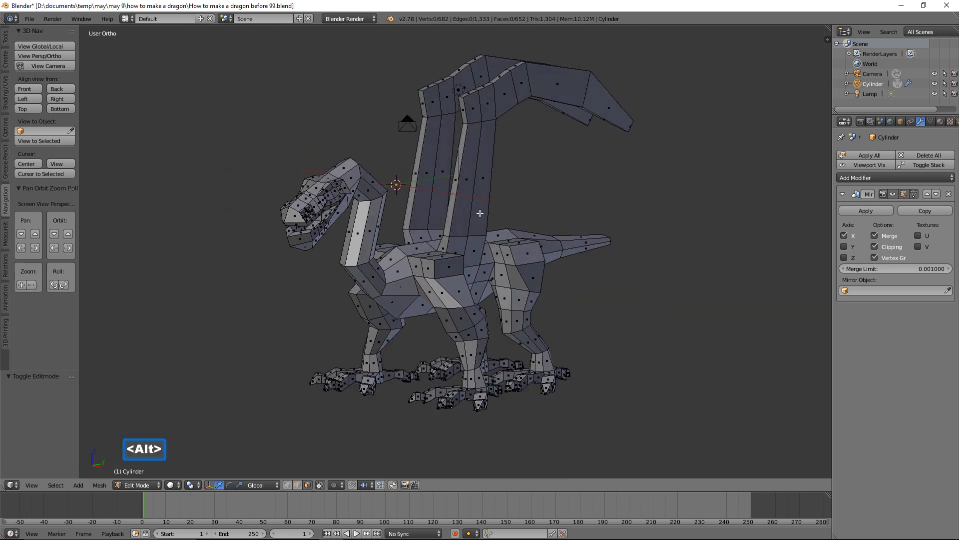
pyautogui.keyDown('alt'); pyautogui.click(453, 204); pyautogui.keyUp('alt')
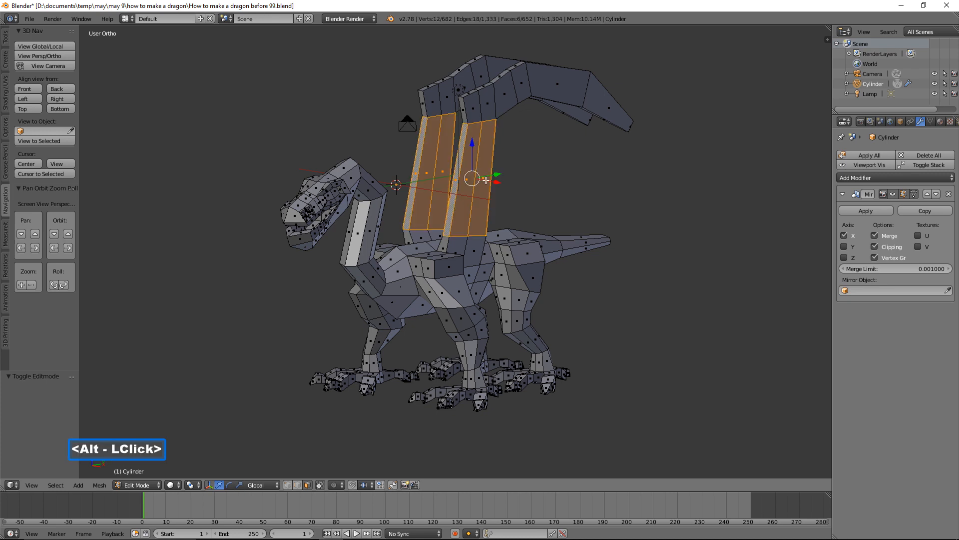
pyautogui.moveTo(486, 180); pyautogui.dragTo(520, 193, button='middle')
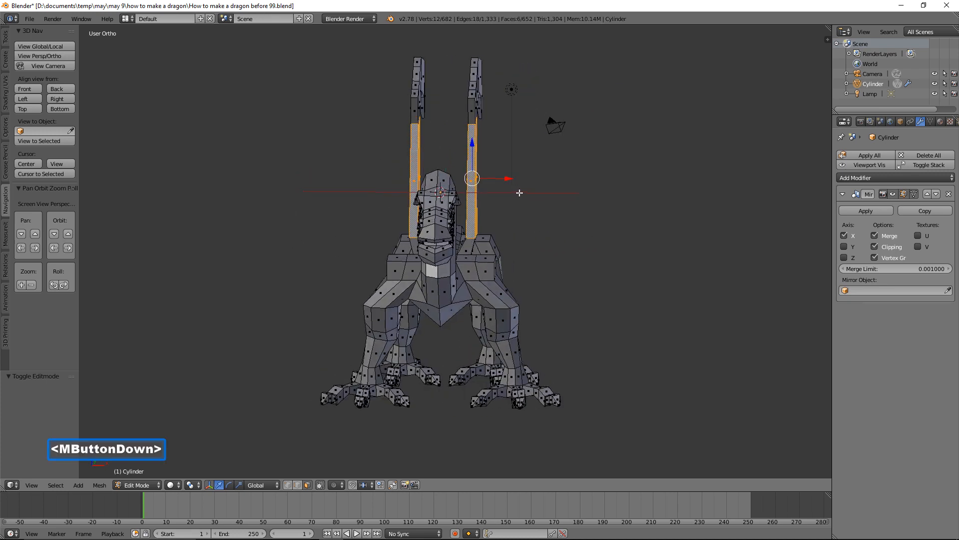
pyautogui.press('z')
pyautogui.click(598, 166)
pyautogui.moveTo(502, 153)
pyautogui.keyDown('ctrl'); pyautogui.mouseDown(button='right')
pyautogui.moveTo(544, 62)
pyautogui.moveTo(478, 40)
pyautogui.moveTo(447, 73)
pyautogui.moveTo(501, 151)
pyautogui.mouseUp(button='right'); pyautogui.keyUp('ctrl')
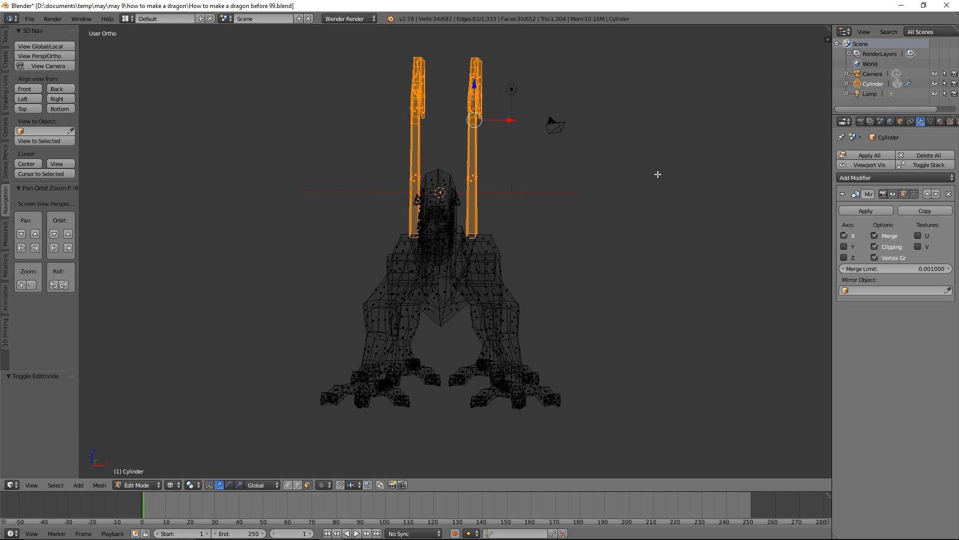
pyautogui.press('h')
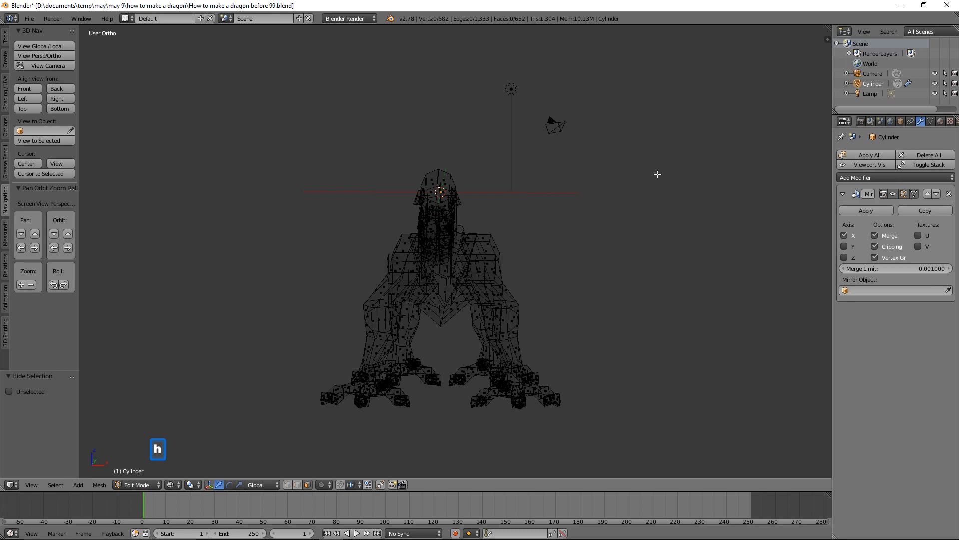
pyautogui.press('z')
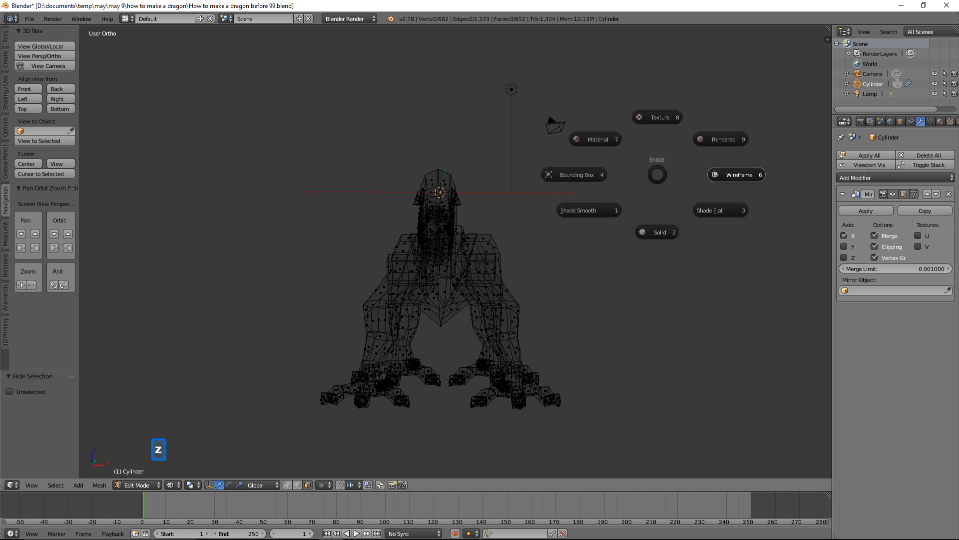
pyautogui.click(663, 230)
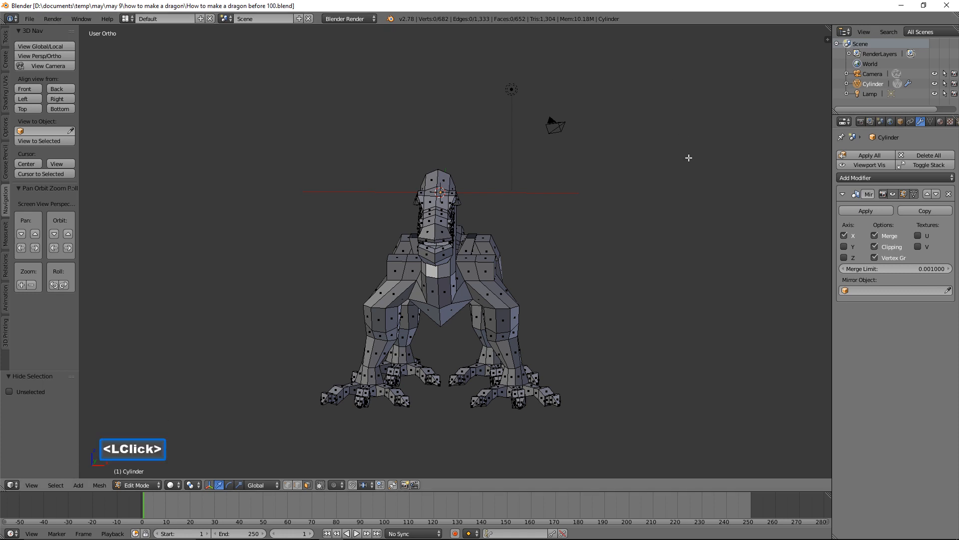
pyautogui.moveTo(706, 167); pyautogui.dragTo(623, 179, button='middle')
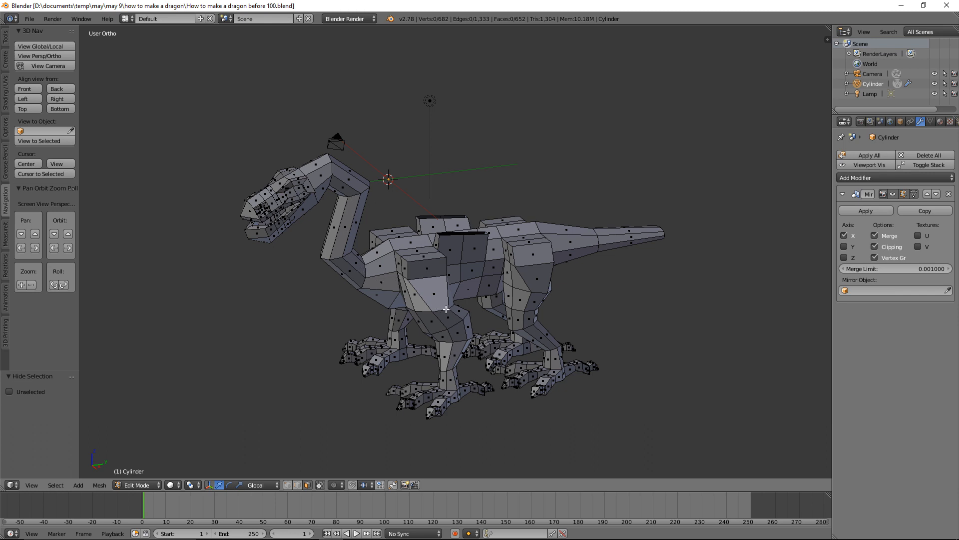
pyautogui.press('ctrl')
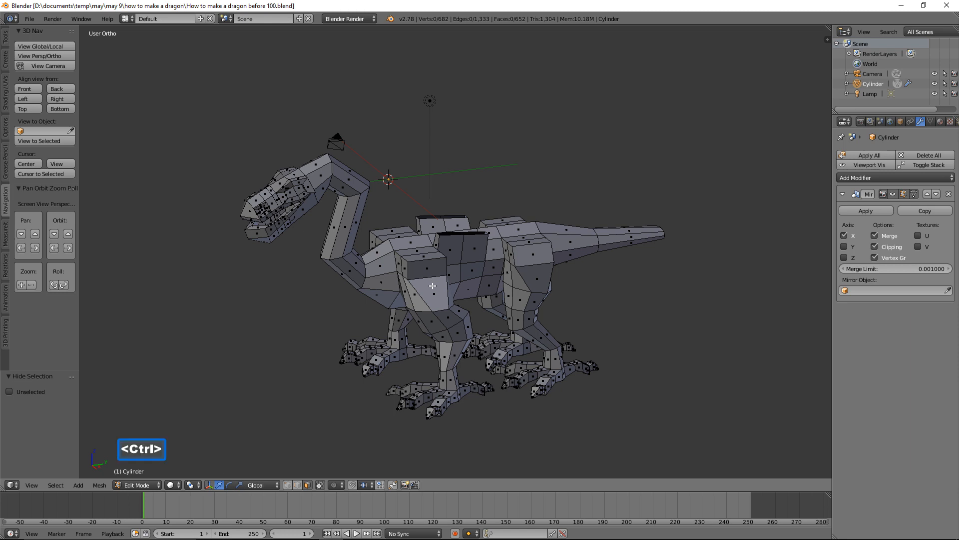
pyautogui.hotkey('ctrl', 'r')
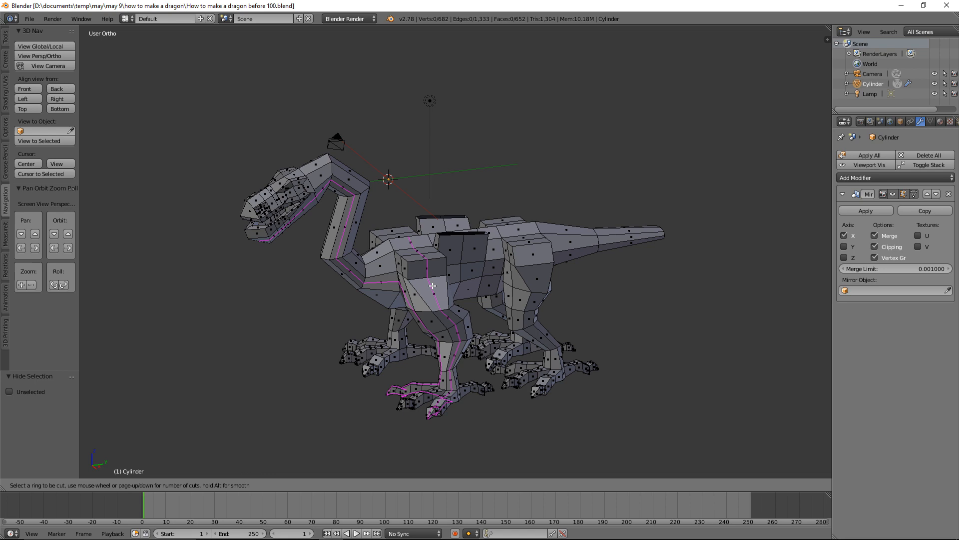
pyautogui.rightClick(432, 286)
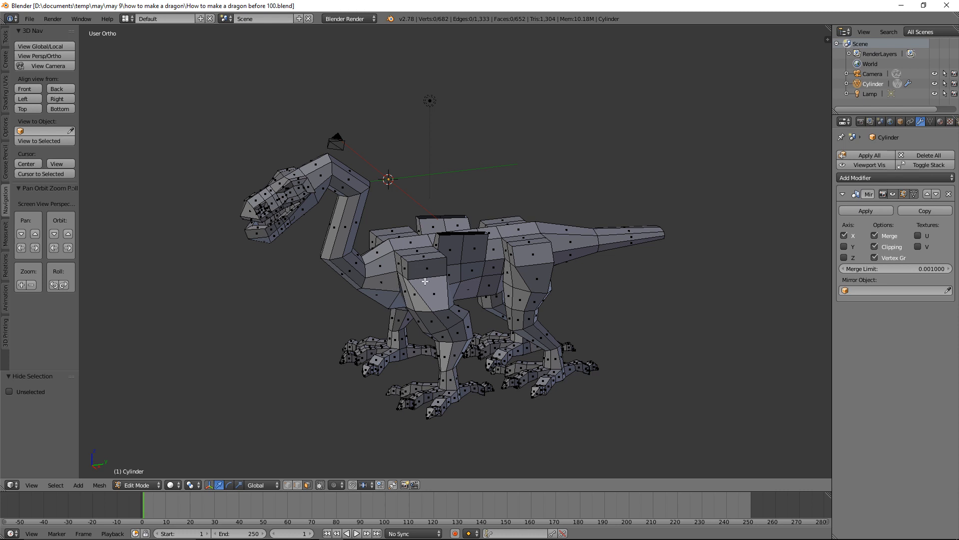
# Rip the mesh in place along the vertical edge between the chest and the front leg, and deselect everything
pyautogui.click(297, 485)
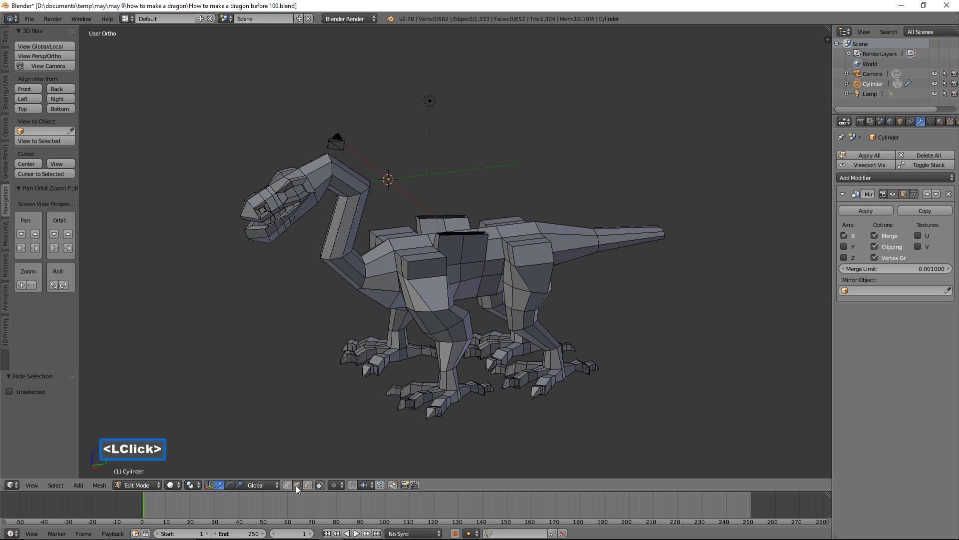
pyautogui.click(399, 282)
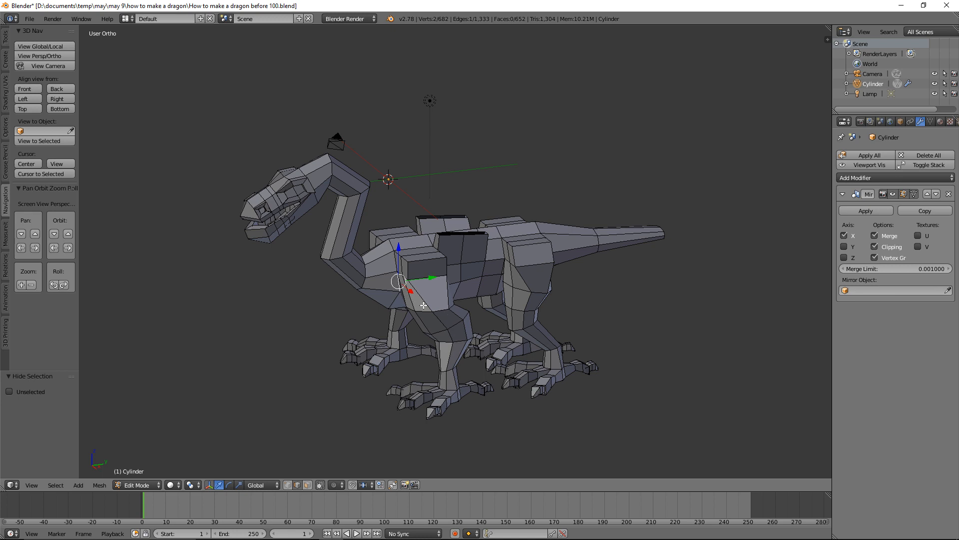
pyautogui.press('v')
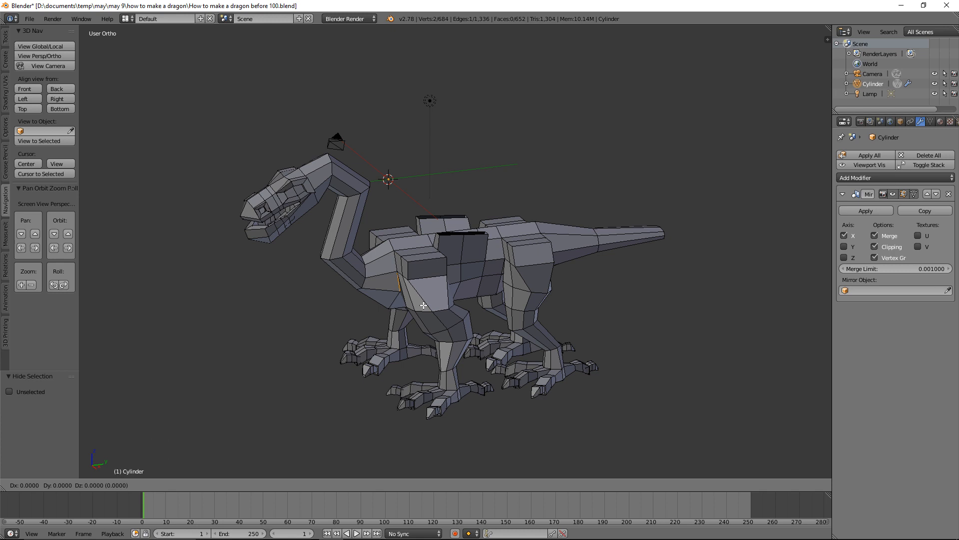
pyautogui.rightClick(423, 305)
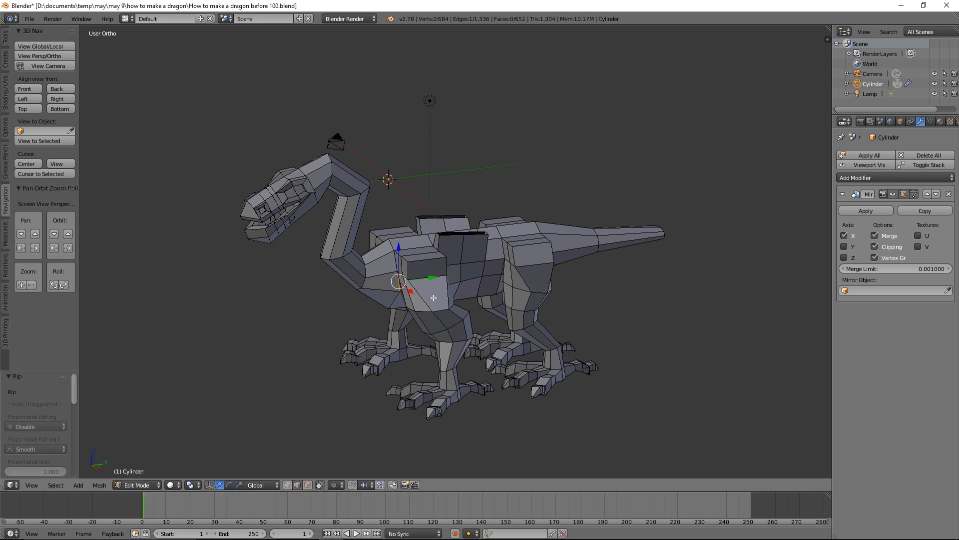
pyautogui.press('a')
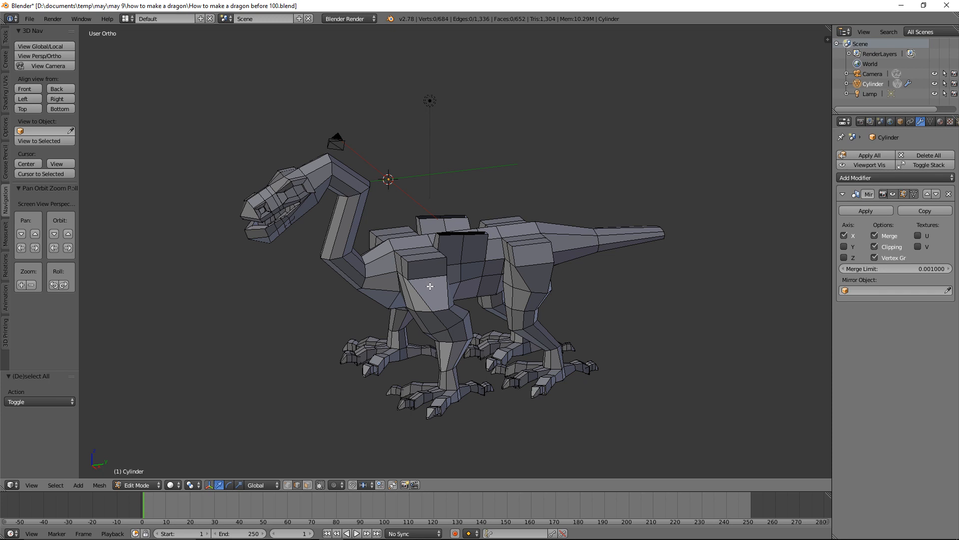
# Add a centered lengthwise loop cut down the front leg and foot, and save the file as "How to make a dragon before 101.blend"
pyautogui.press('ctrl')
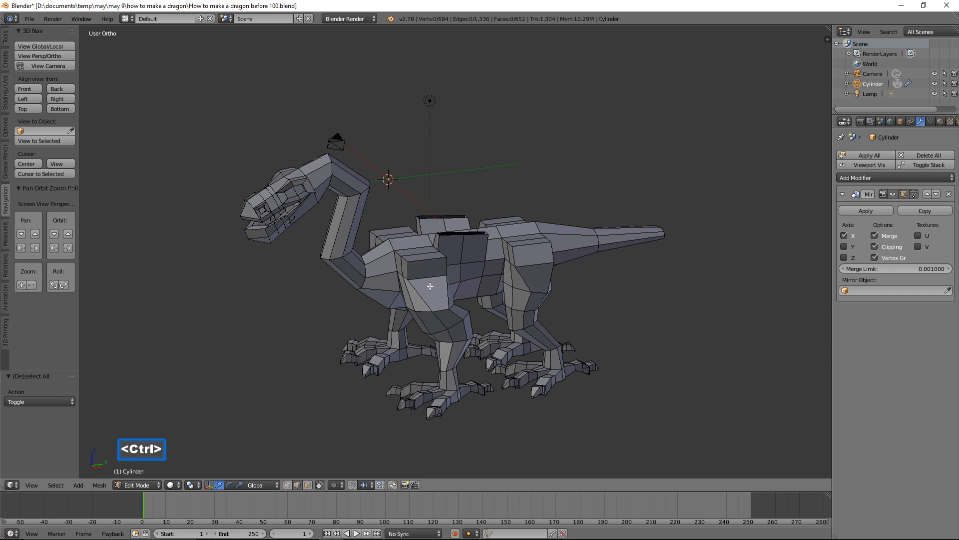
pyautogui.hotkey('ctrl', 'r')
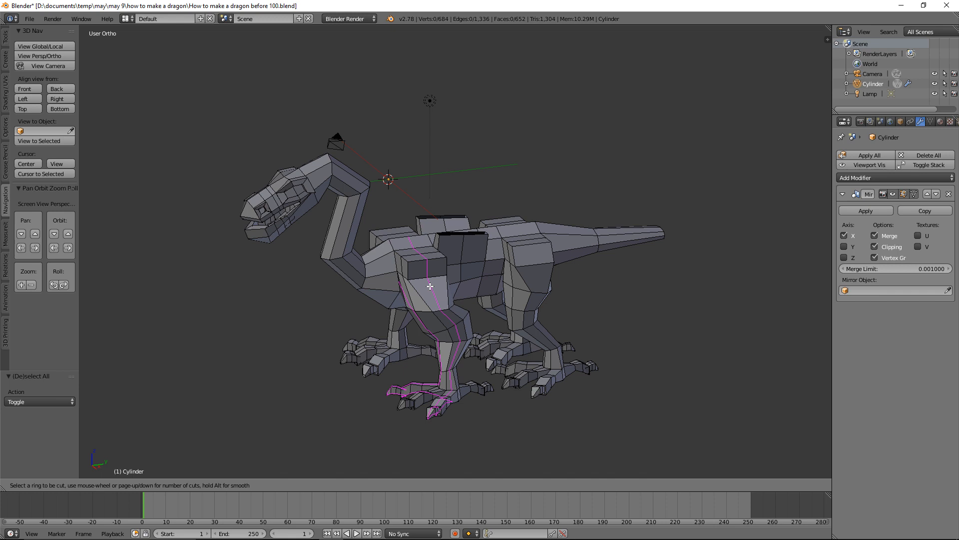
pyautogui.click(429, 286)
pyautogui.click(429, 285)
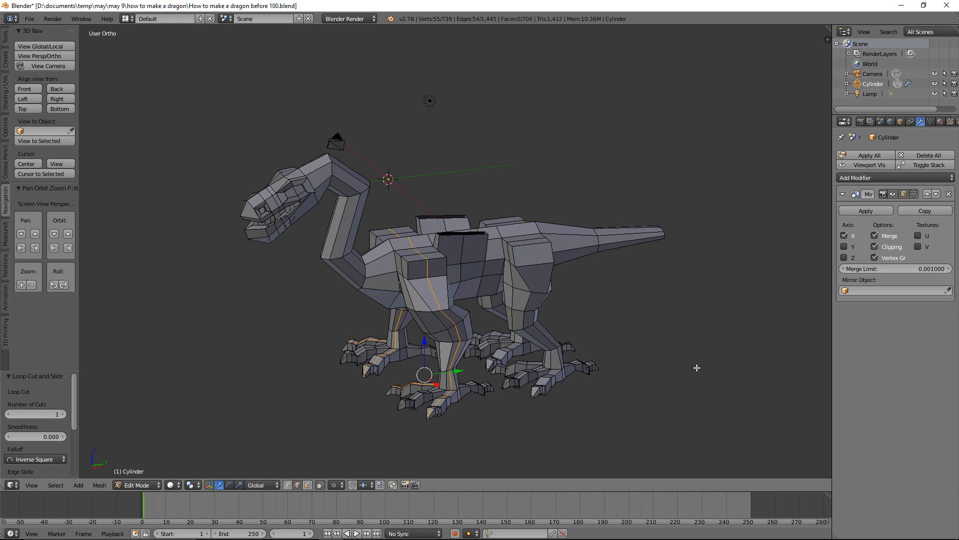
pyautogui.press('a')
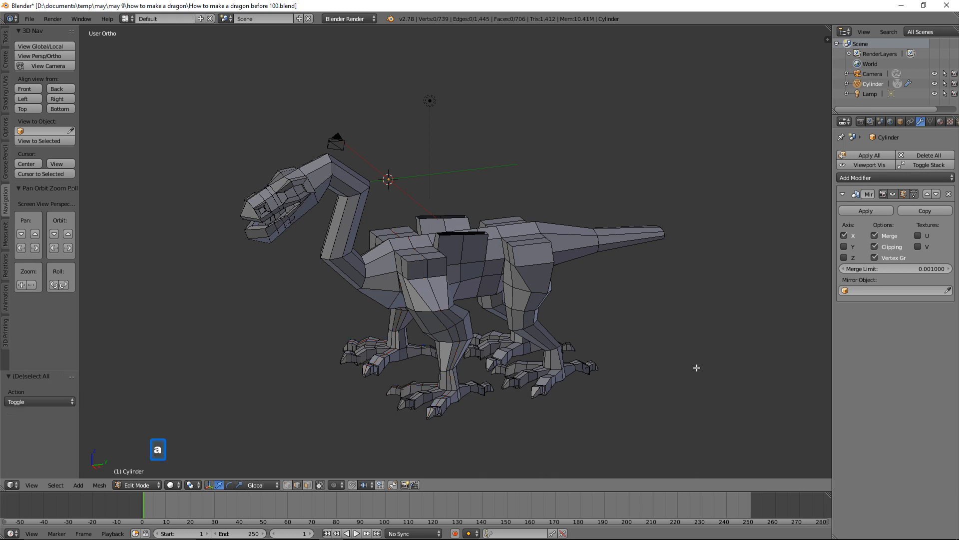
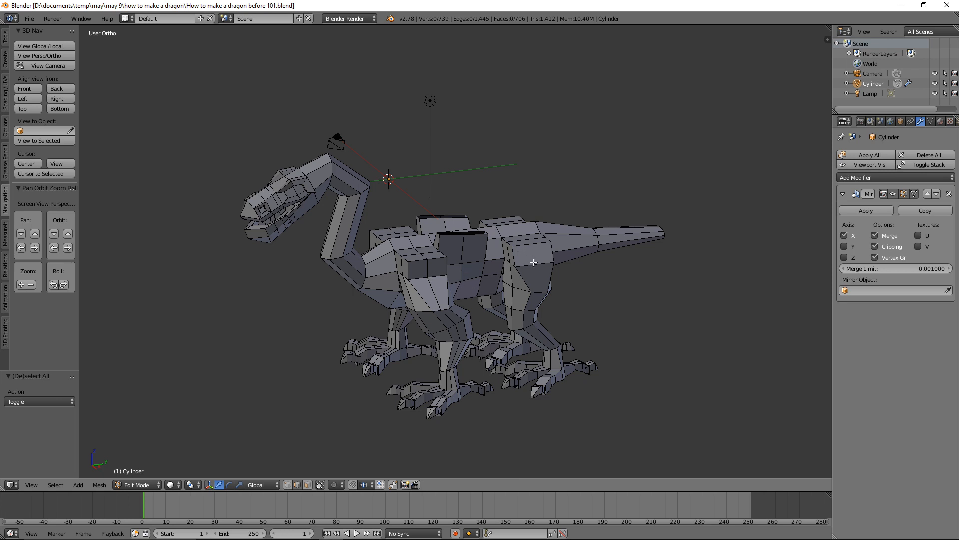
pyautogui.press('ctrl')
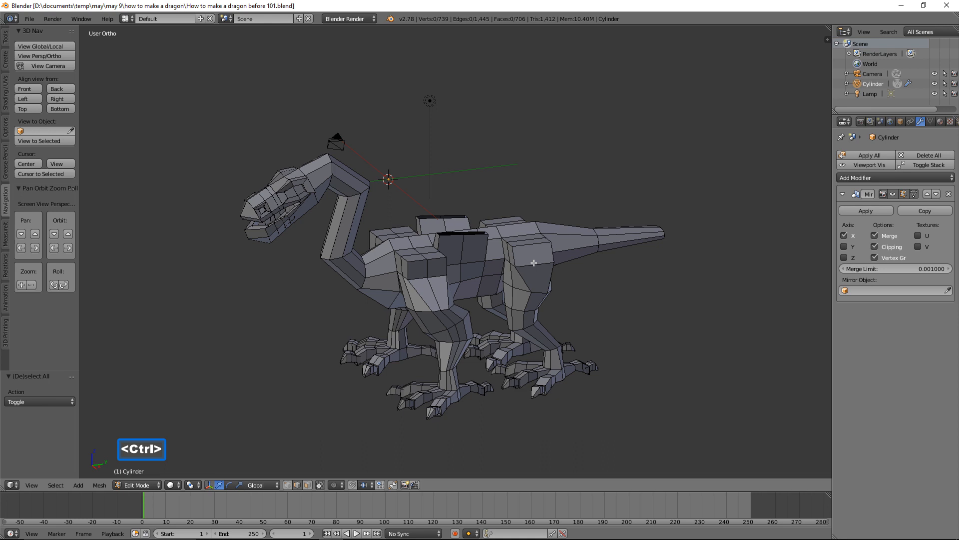
pyautogui.hotkey('ctrl', 'r')
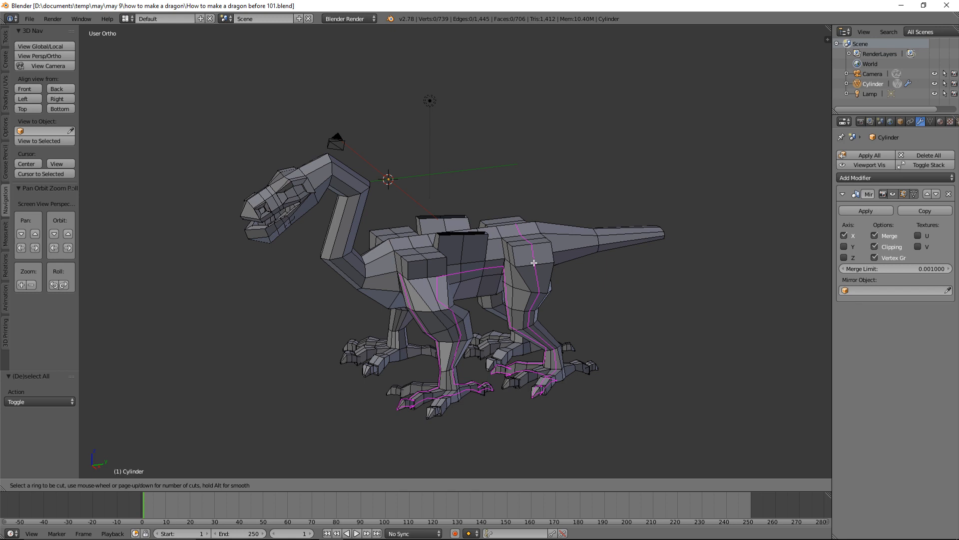
pyautogui.rightClick(534, 263)
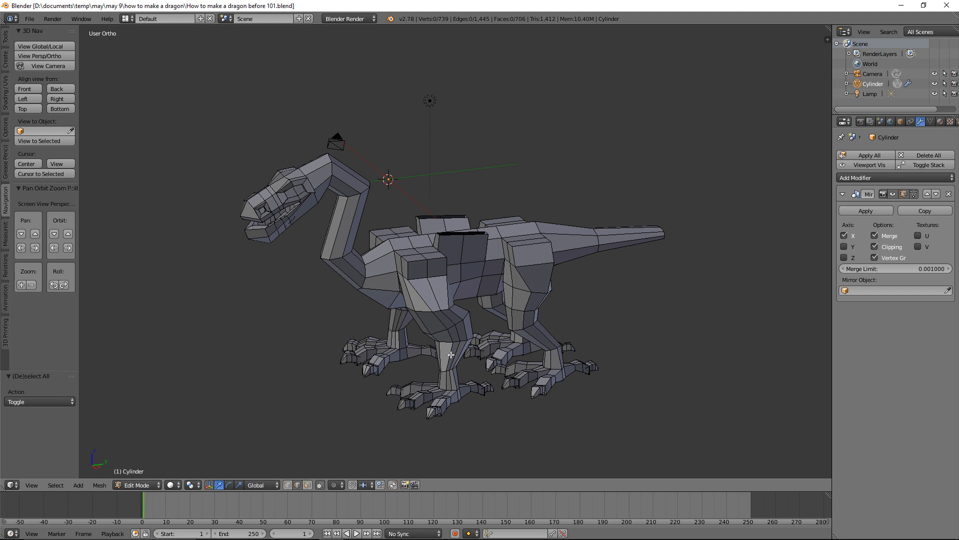
# Rip the mesh in place along the vertical edge between the torso side and the upper hind leg, and deselect everything
pyautogui.click(502, 270)
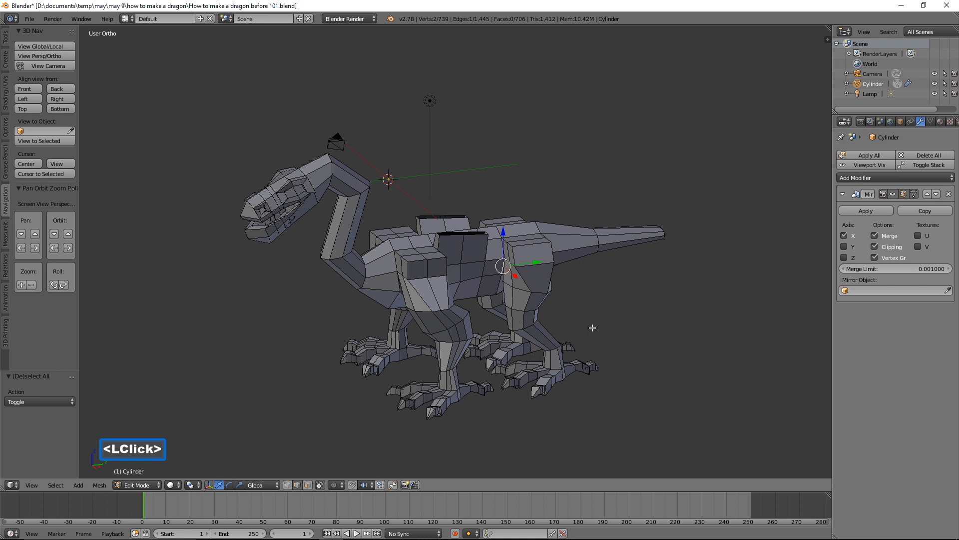
pyautogui.press('v')
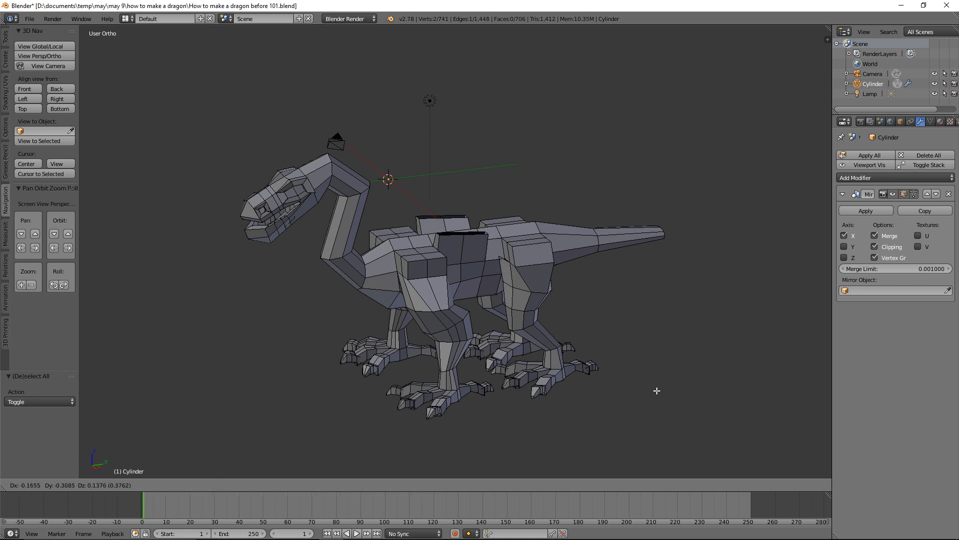
pyautogui.rightClick(665, 386)
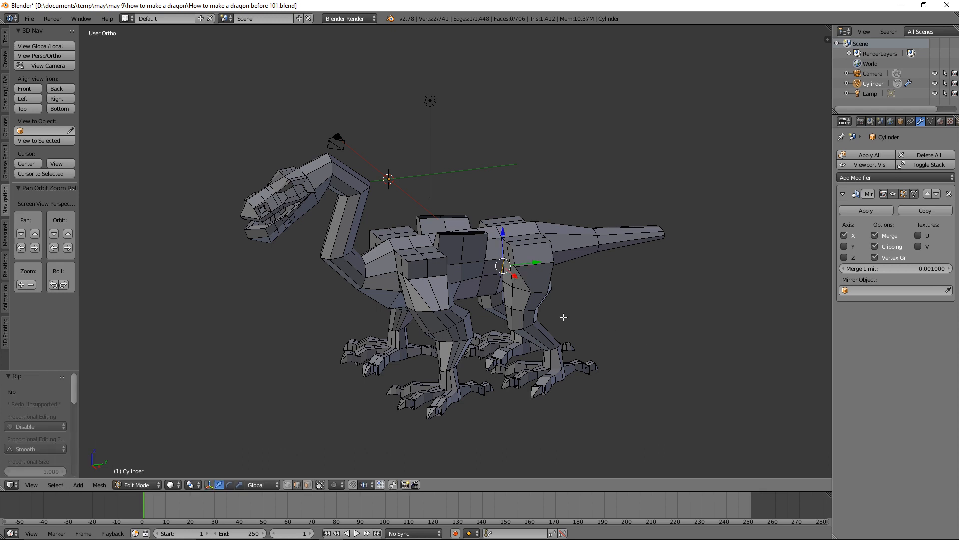
pyautogui.press('a')
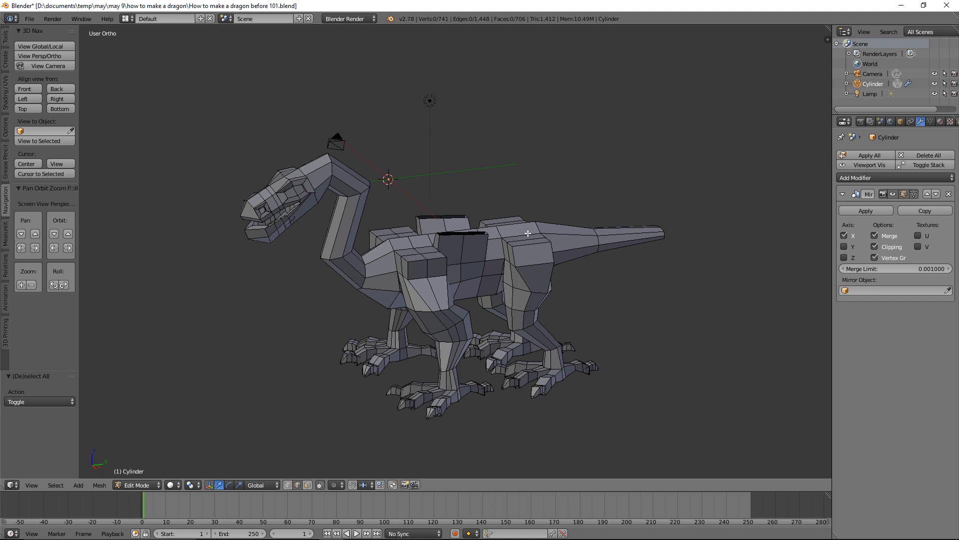
# Add a centered lengthwise loop cut down the hind leg and foot, and save the file as "How to make a dragon before 102.blend"
pyautogui.press('ctrl')
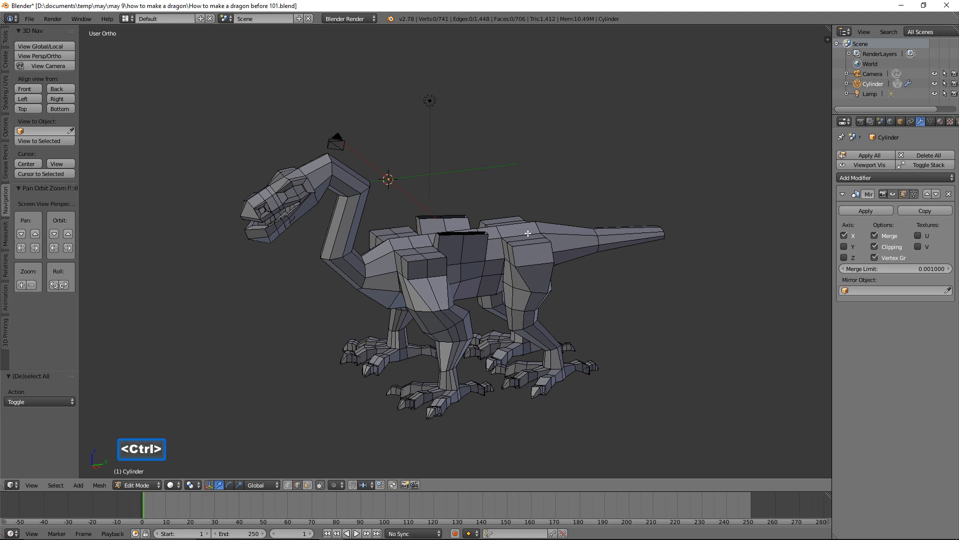
pyautogui.hotkey('ctrl', 'r')
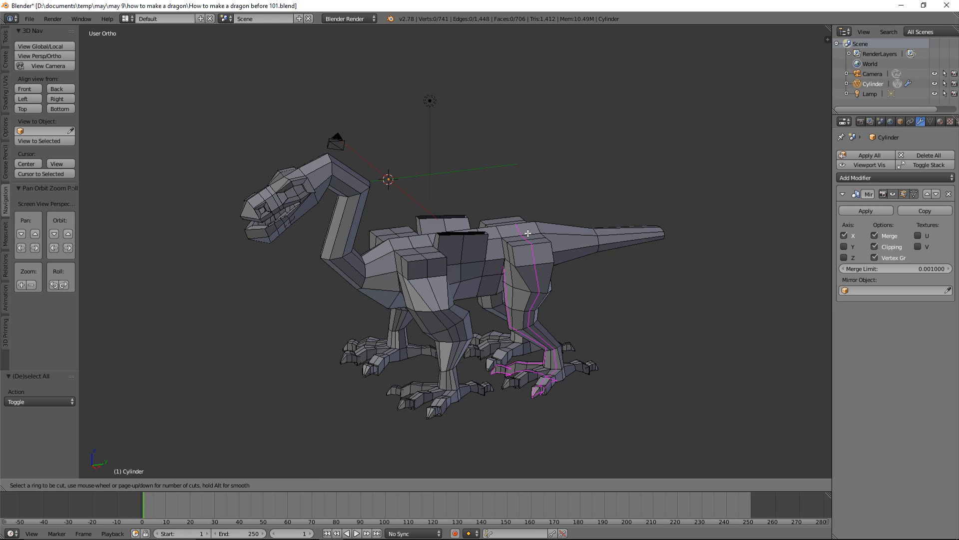
pyautogui.click(528, 233)
pyautogui.click(528, 232)
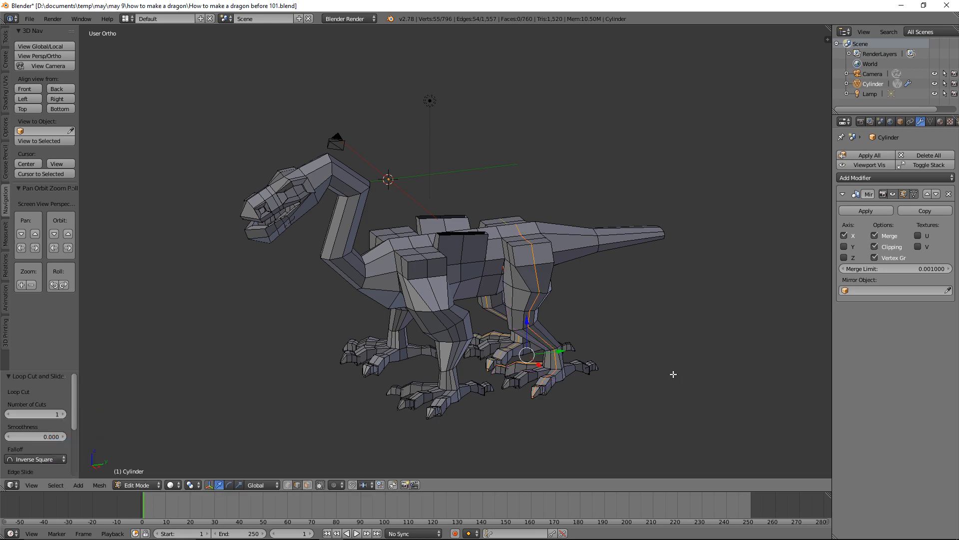
pyautogui.press('a')
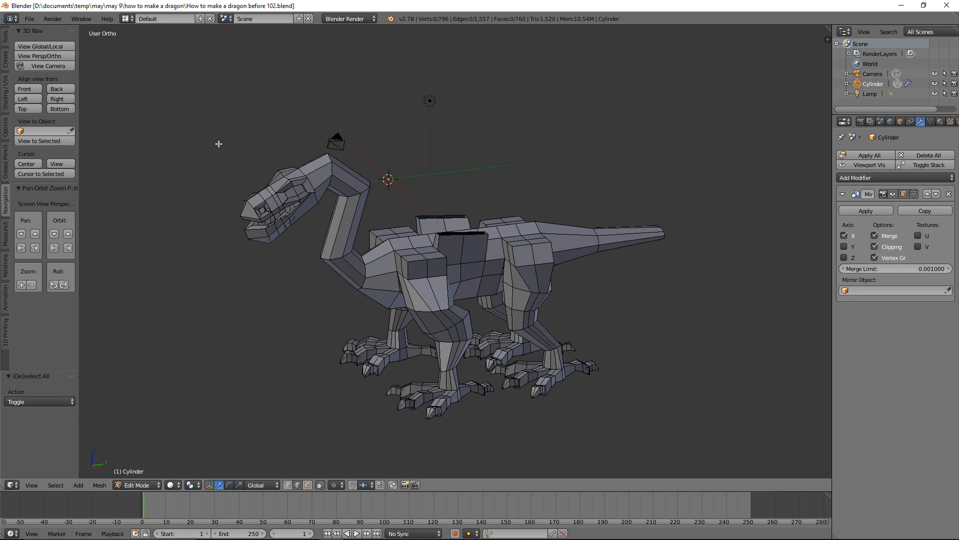
# Select the front, lower and rear edges around the eye socket on the head, and snap the 3D cursor to the selection
pyautogui.hotkey('shift', 'b')
pyautogui.moveTo(218, 143); pyautogui.dragTo(330, 272)
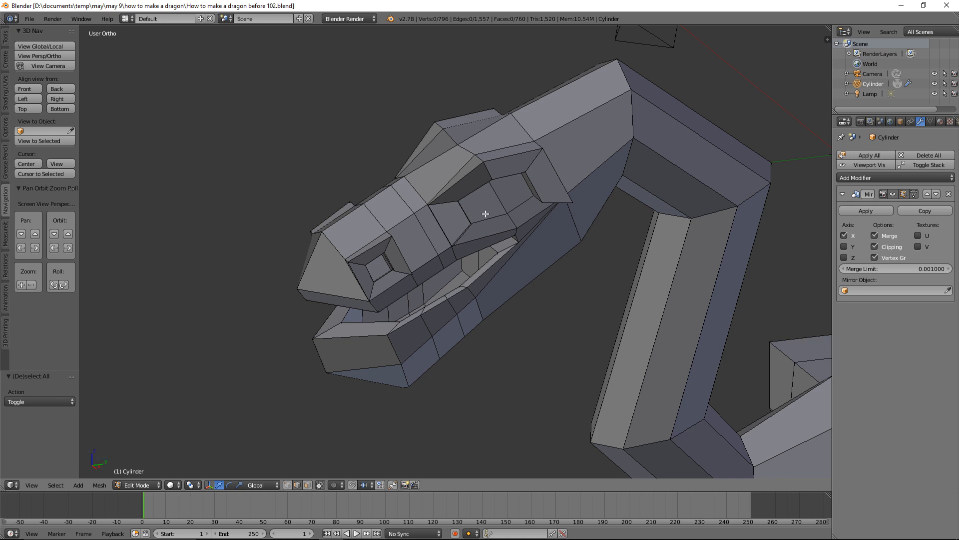
pyautogui.press('alt')
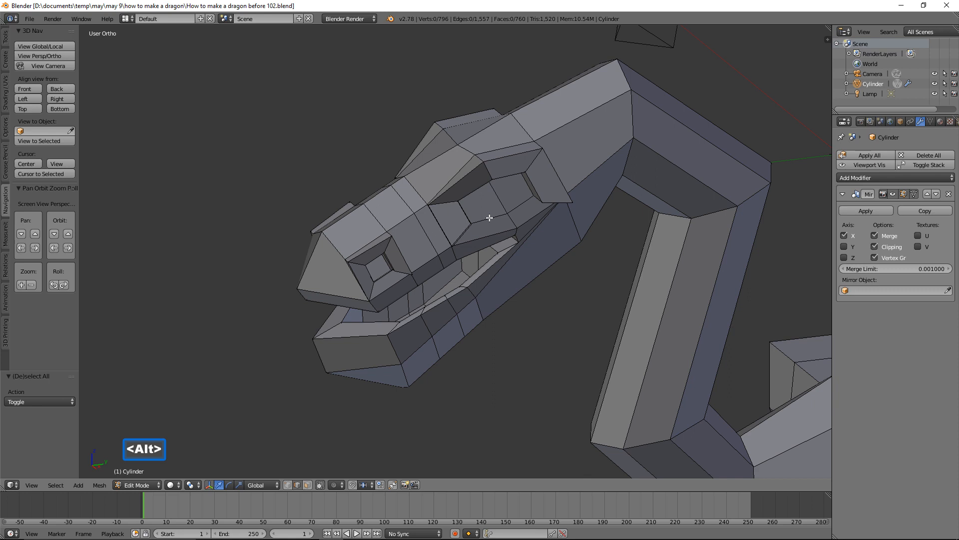
pyautogui.keyDown('alt'); pyautogui.click(489, 218); pyautogui.keyUp('alt')
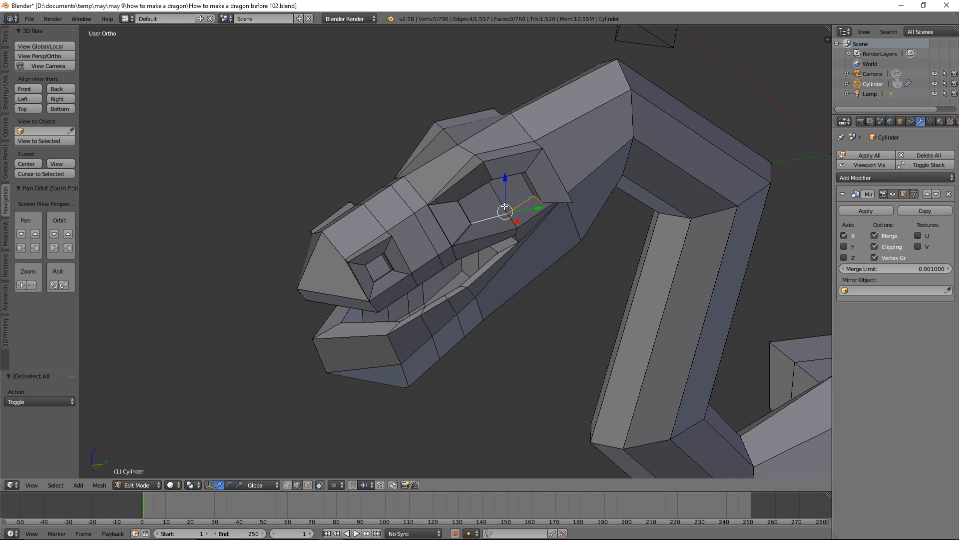
pyautogui.moveTo(535, 239); pyautogui.dragTo(525, 165, button='middle')
pyautogui.click(527, 185)
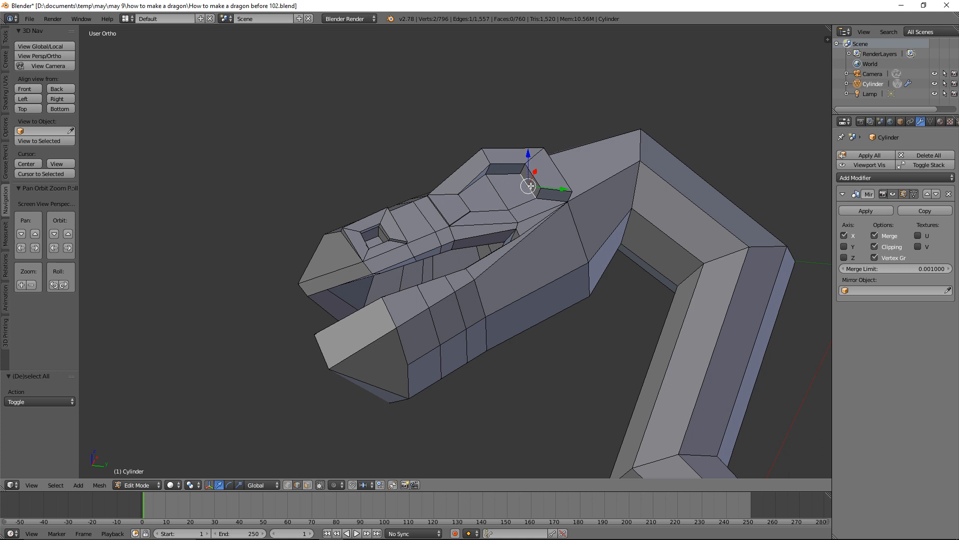
pyautogui.keyDown('shift'); pyautogui.click(515, 178); pyautogui.keyUp('shift')
pyautogui.keyDown('shift'); pyautogui.click(488, 190); pyautogui.keyUp('shift')
pyautogui.moveTo(488, 191); pyautogui.dragTo(538, 186, button='middle')
pyautogui.keyDown('shift'); pyautogui.click(487, 216); pyautogui.keyUp('shift')
pyautogui.keyDown('shift'); pyautogui.click(490, 217); pyautogui.keyUp('shift')
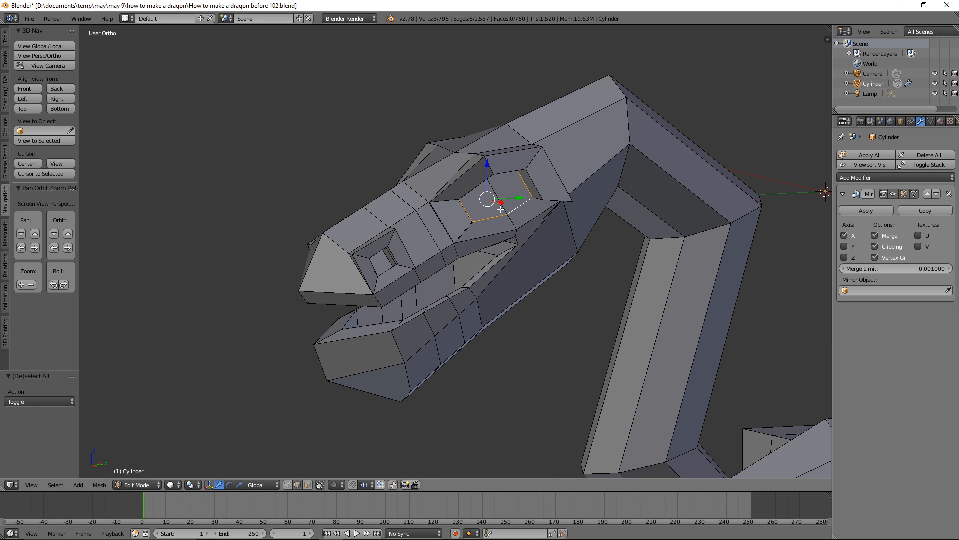
pyautogui.hotkey('shift', 's')
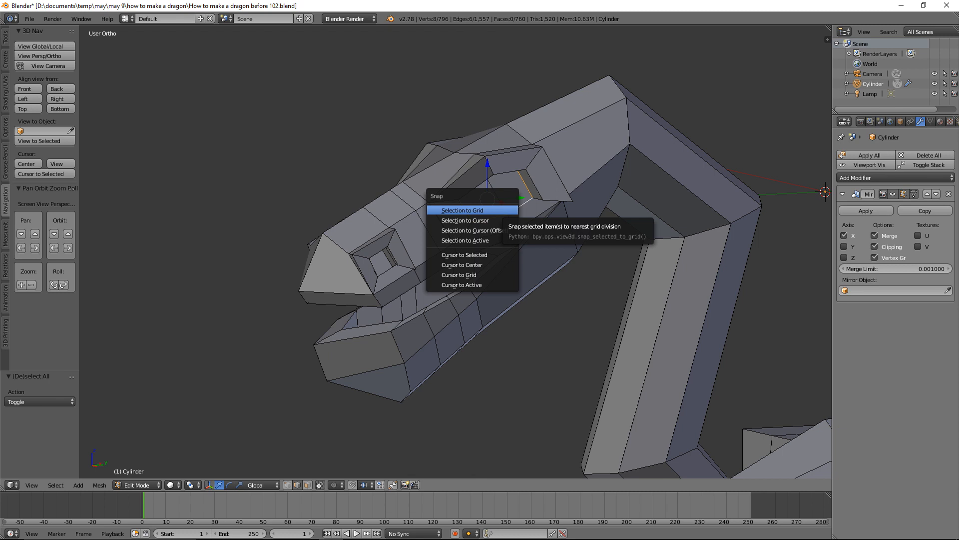
pyautogui.click(498, 254)
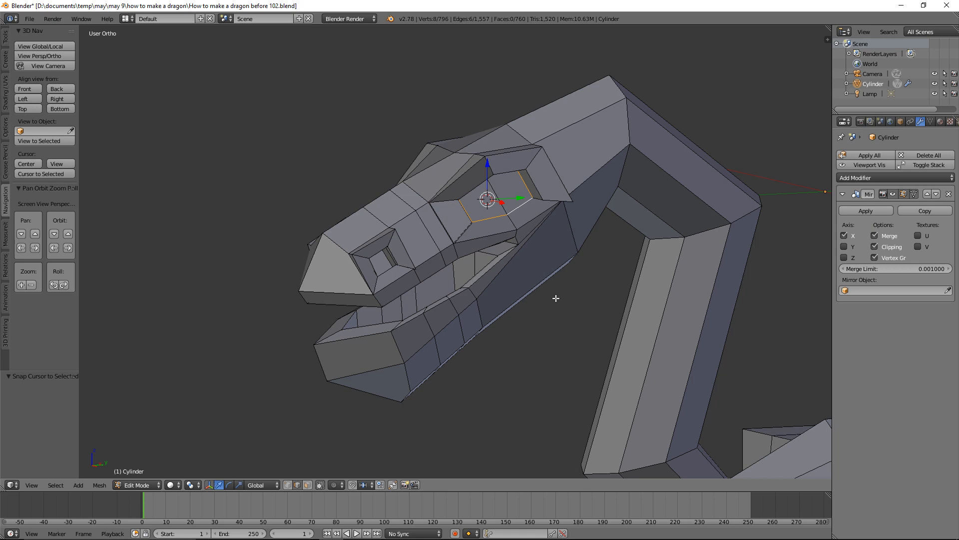
# Deselect the eye socket edges, return the dragon to Object Mode and save the file as How to make a dragon before 103.blend
pyautogui.press('a')
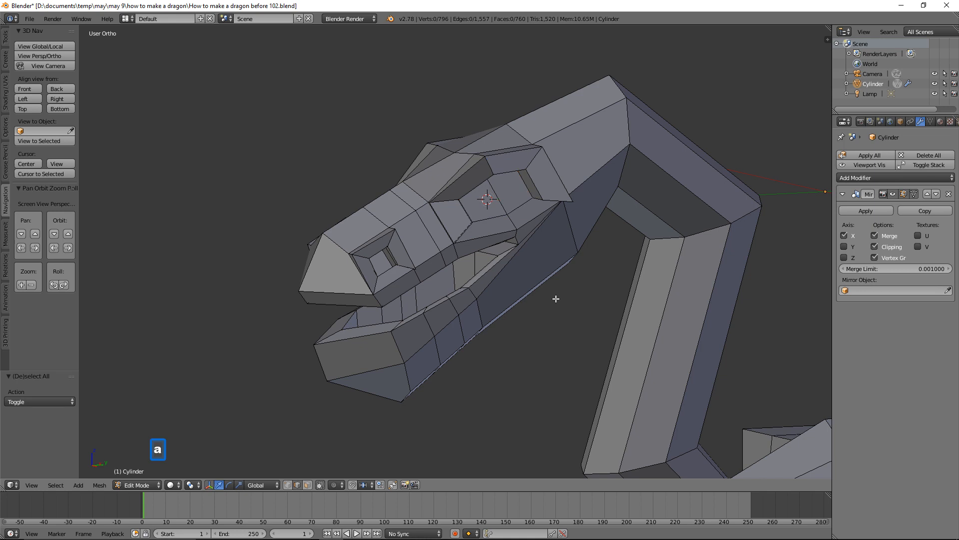
pyautogui.click(155, 487)
pyautogui.click(157, 472)
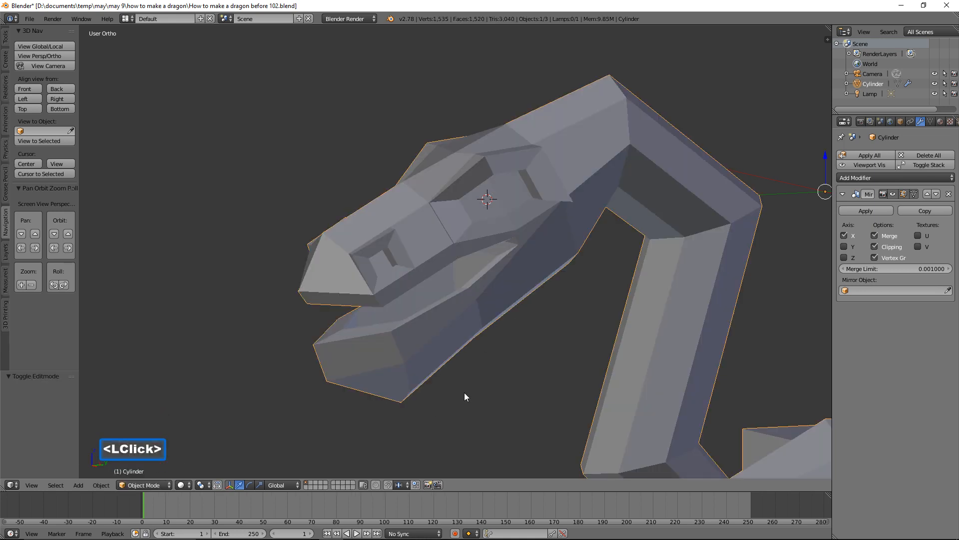
pyautogui.click(29, 19)
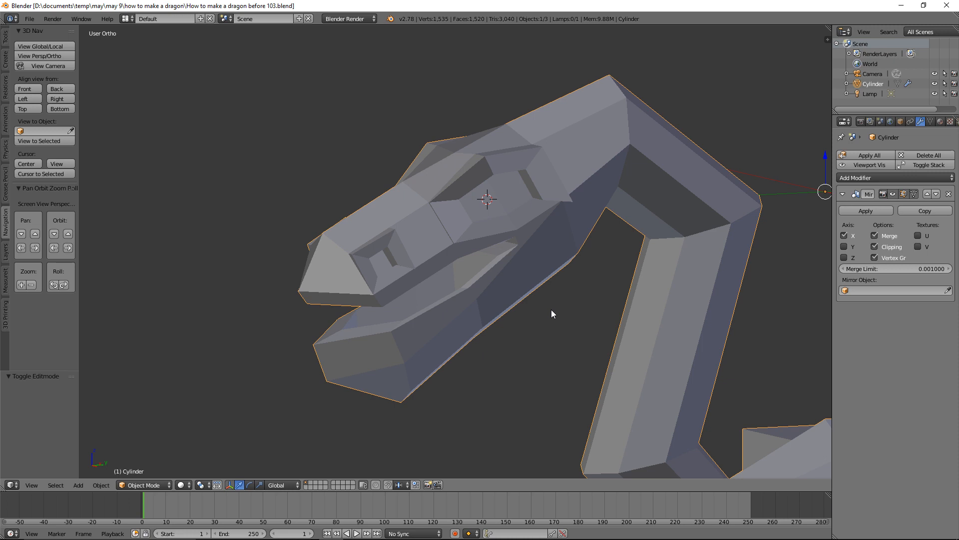
# Add a UV sphere with 12 segments and 12 rings at the dragon's eye socket
pyautogui.hotkey('shift', 'a')
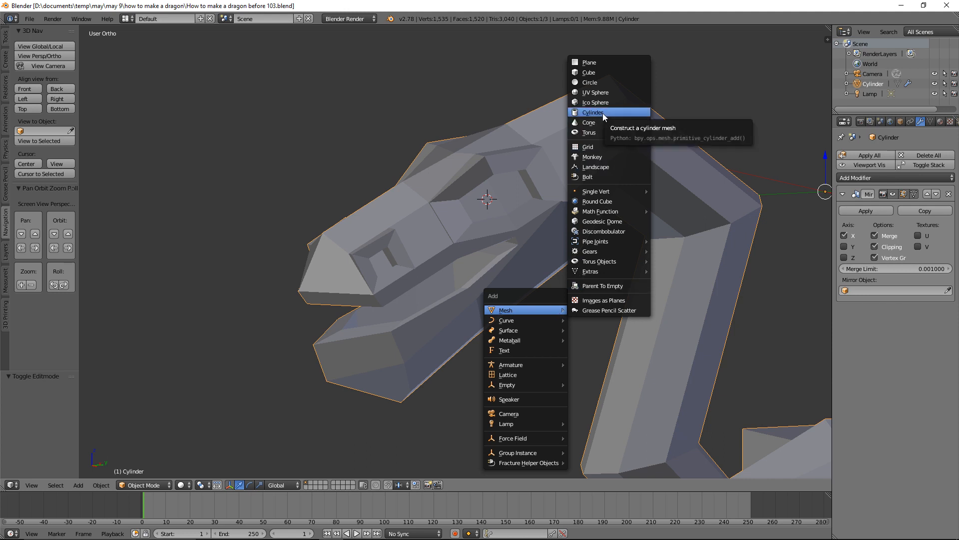
pyautogui.click(622, 93)
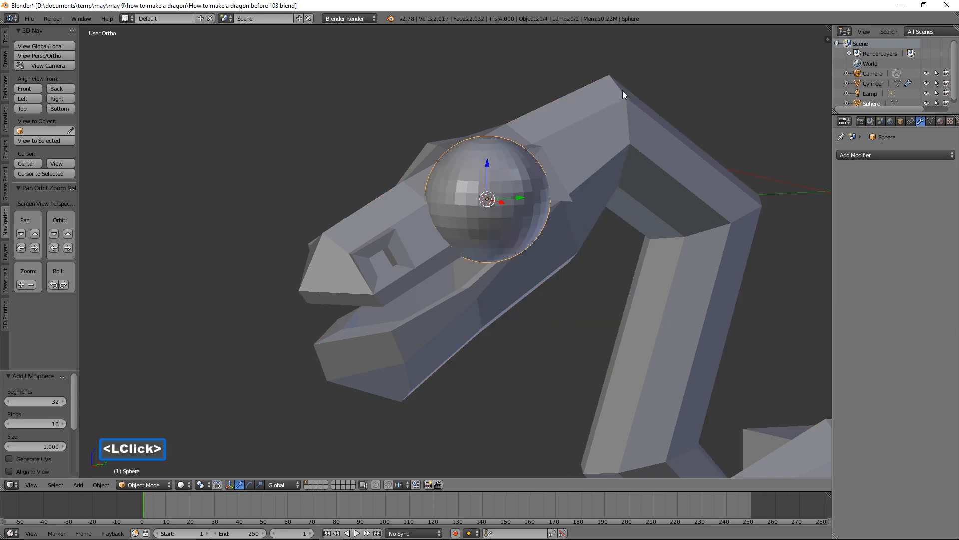
pyautogui.click(43, 400)
pyautogui.write('12')
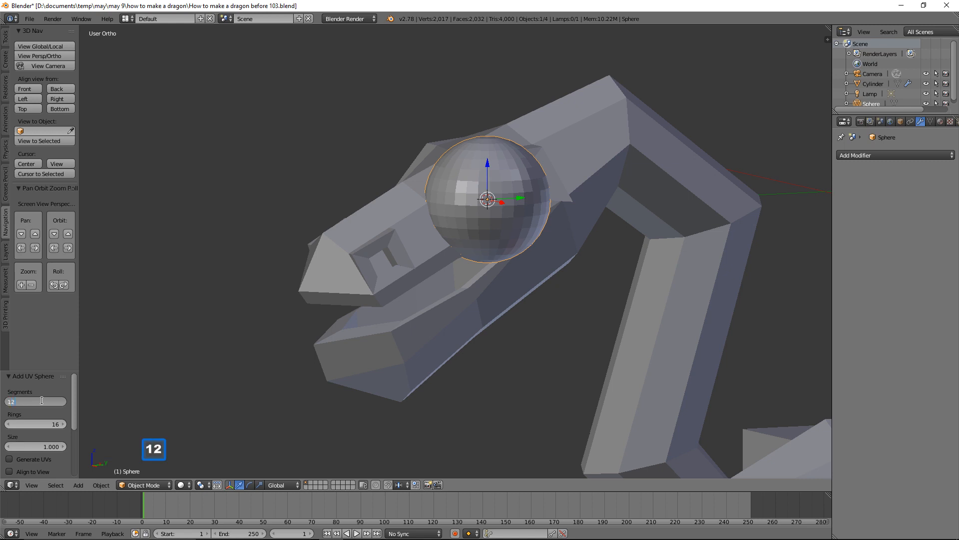
pyautogui.press('Return')
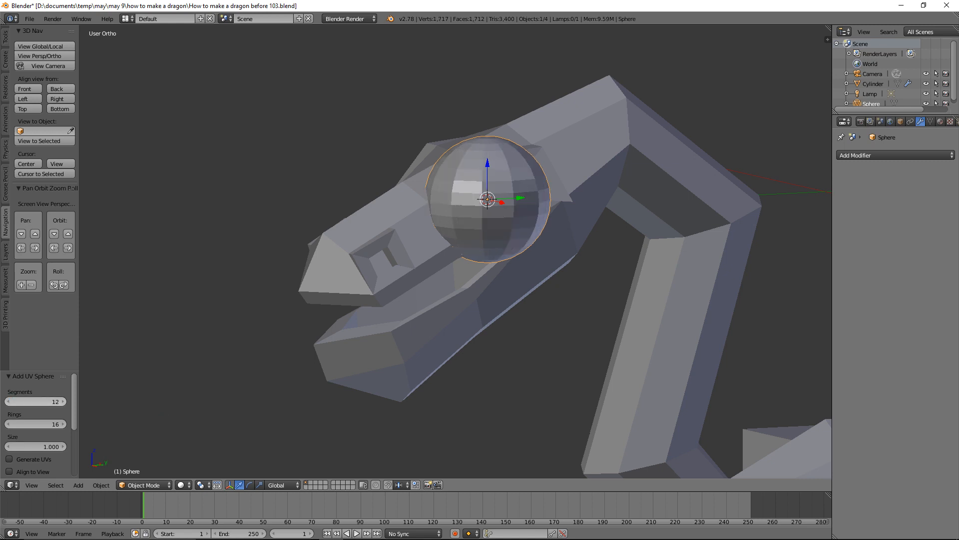
pyautogui.click(47, 425)
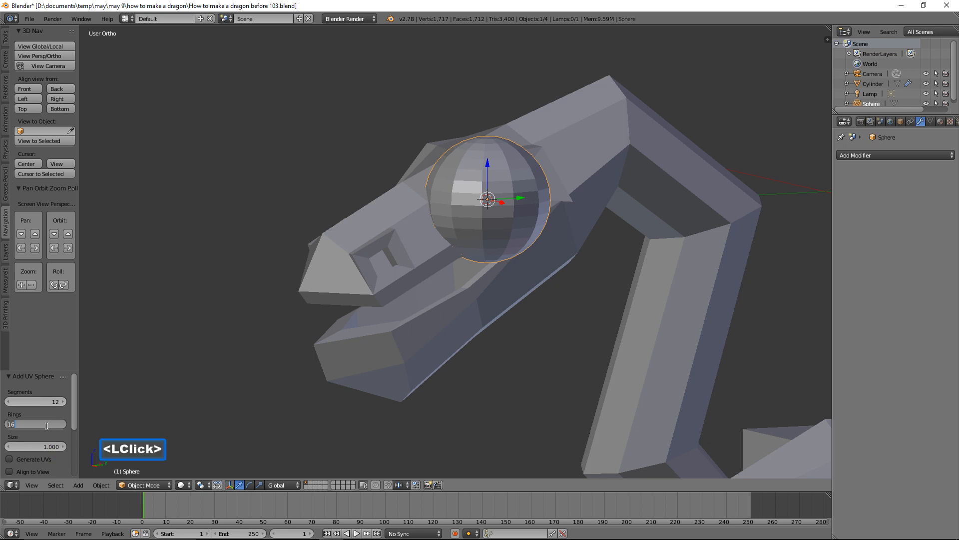
pyautogui.write('1')
pyautogui.press('Return')
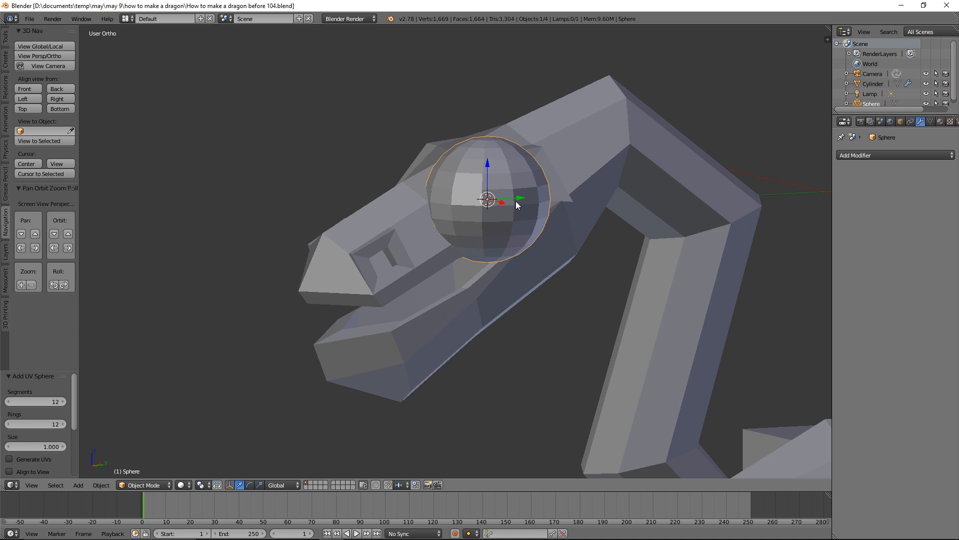
# Isolate the sphere in local view and rotate its whole mesh 90° about the X axis in Edit Mode
pyautogui.click(62, 44)
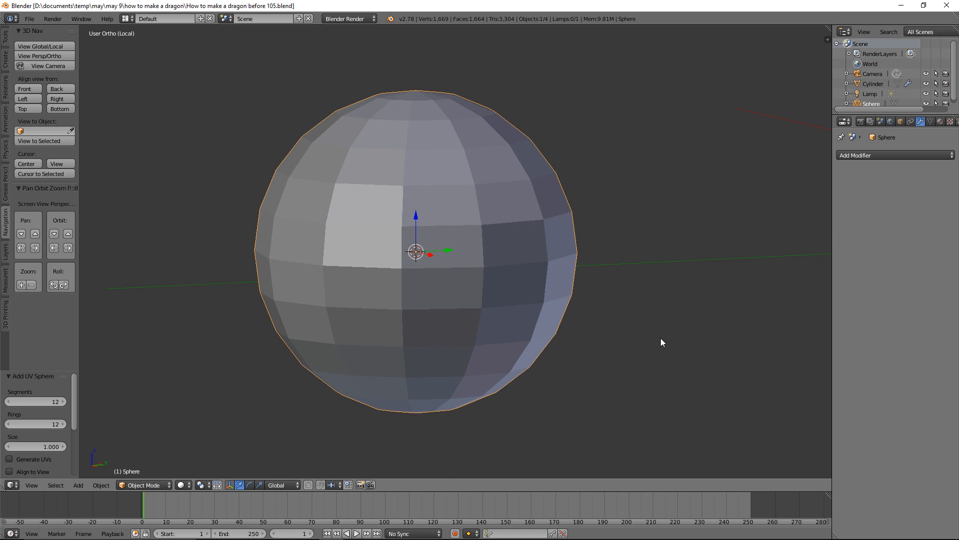
pyautogui.click(35, 88)
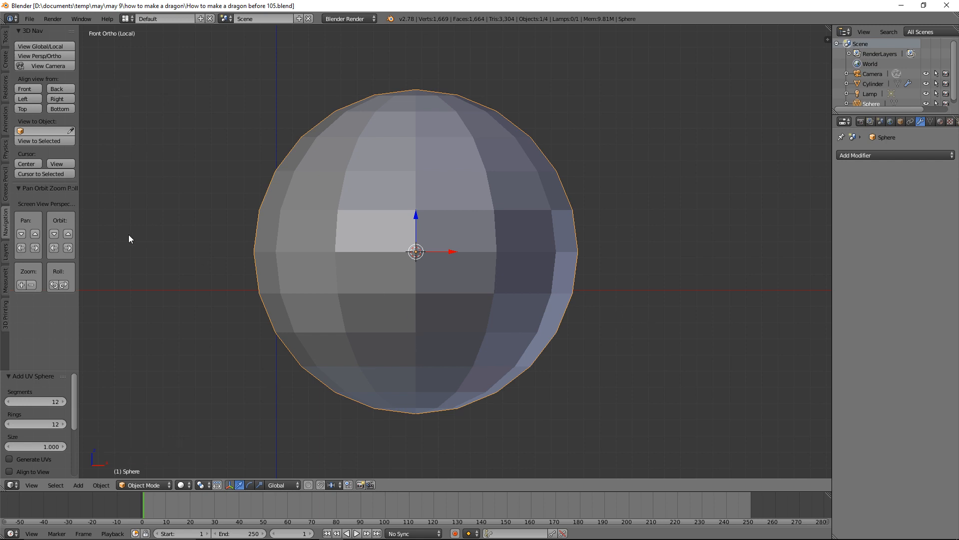
pyautogui.click(156, 486)
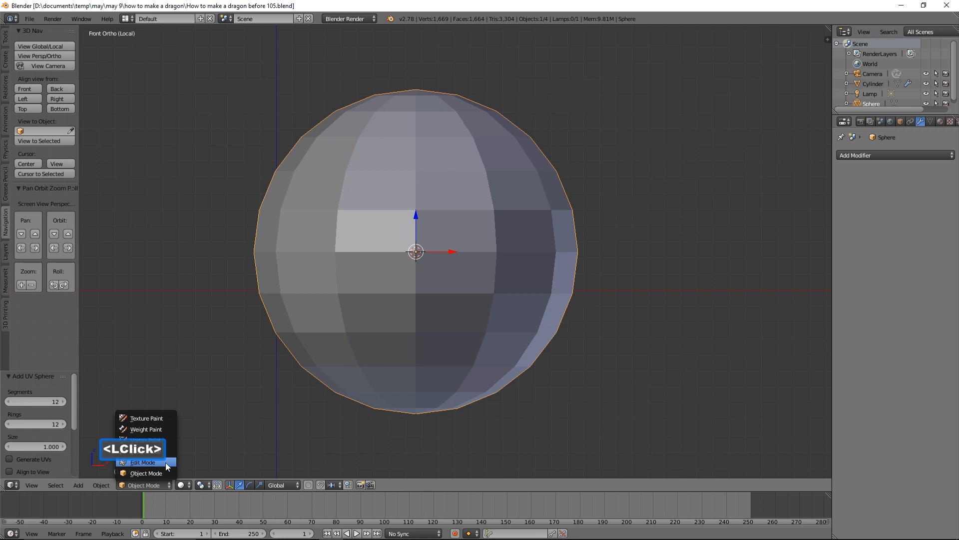
pyautogui.click(166, 467)
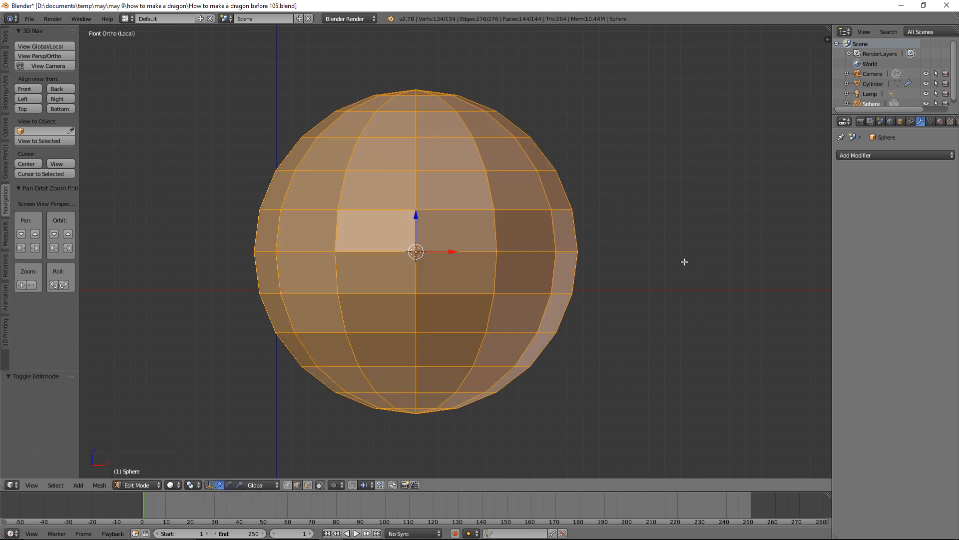
pyautogui.press('r')
pyautogui.write('x')
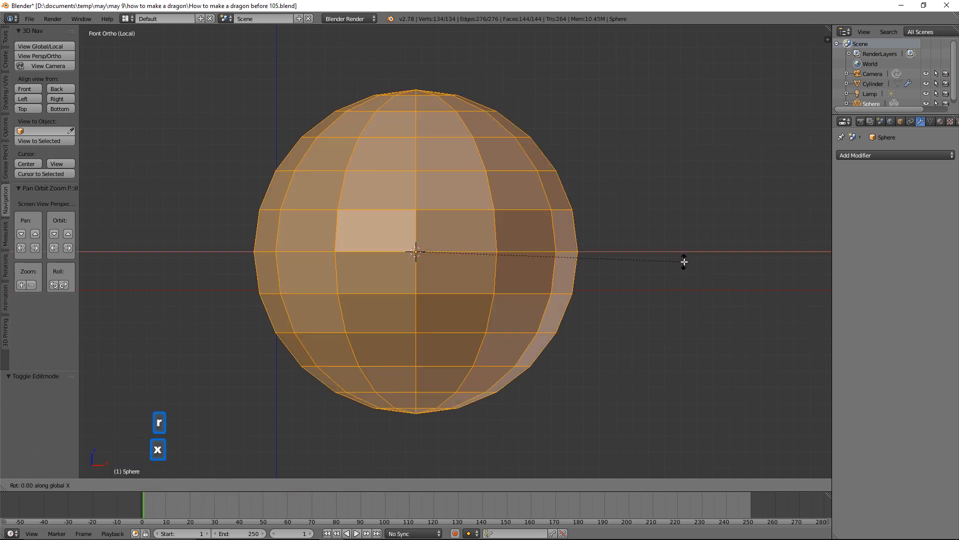
pyautogui.write('90')
pyautogui.press('Return')
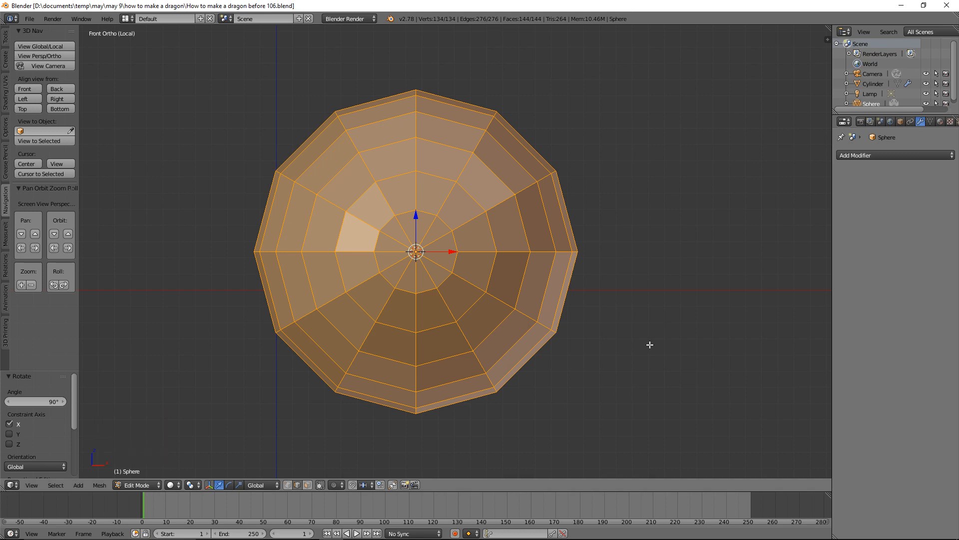
# Scale the two face rings around the sphere's front pole by -1 along Y and move them about 0.107 inward along Y
pyautogui.press('a')
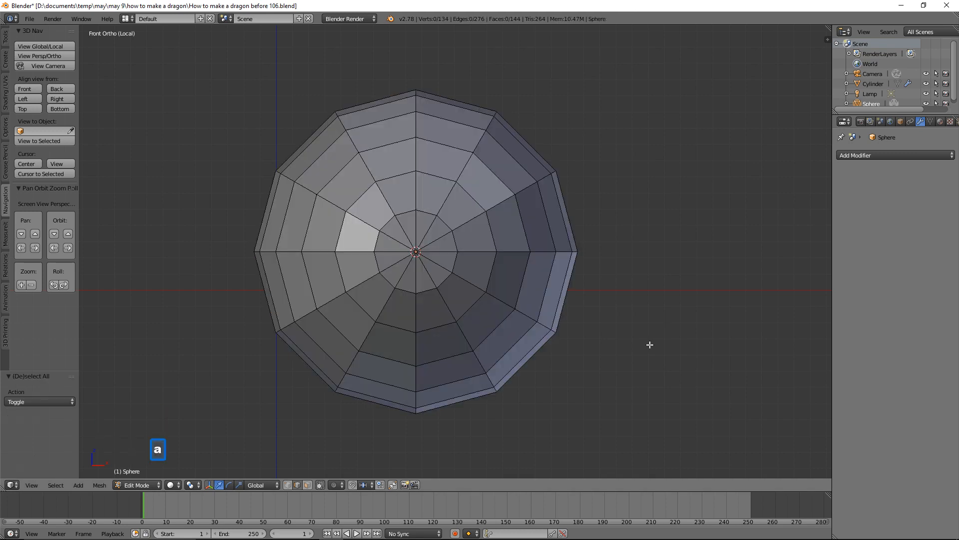
pyautogui.click(306, 485)
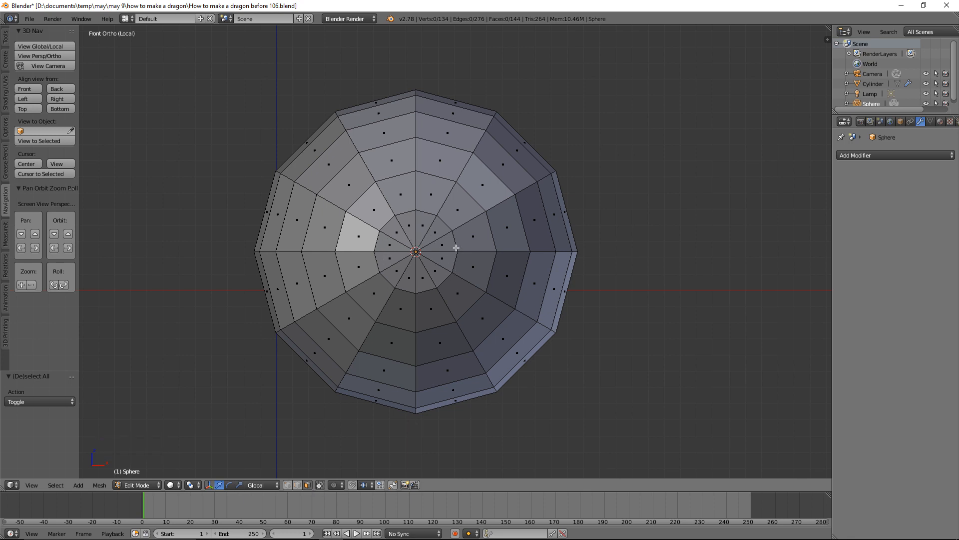
pyautogui.press('c')
pyautogui.moveTo(456, 247)
pyautogui.mouseDown()
pyautogui.moveTo(440, 200)
pyautogui.moveTo(364, 219)
pyautogui.moveTo(408, 300)
pyautogui.moveTo(454, 278)
pyautogui.mouseUp()
pyautogui.rightClick(470, 266)
pyautogui.moveTo(660, 215); pyautogui.dragTo(573, 266, button='middle')
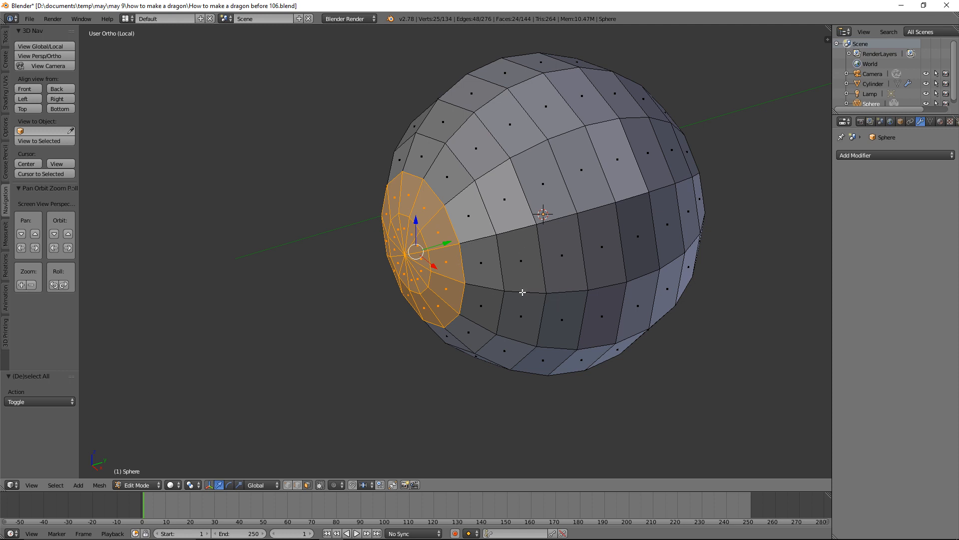
pyautogui.press('s')
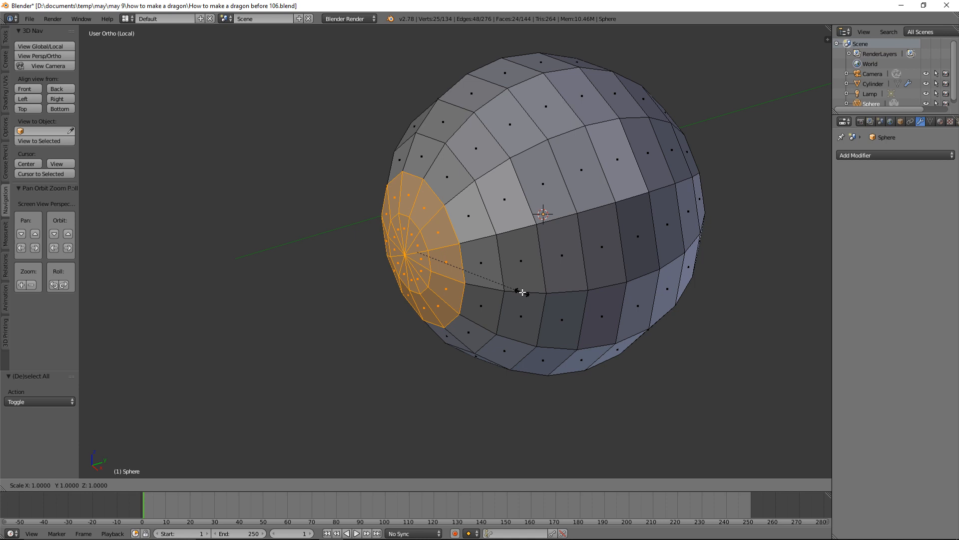
pyautogui.press('y')
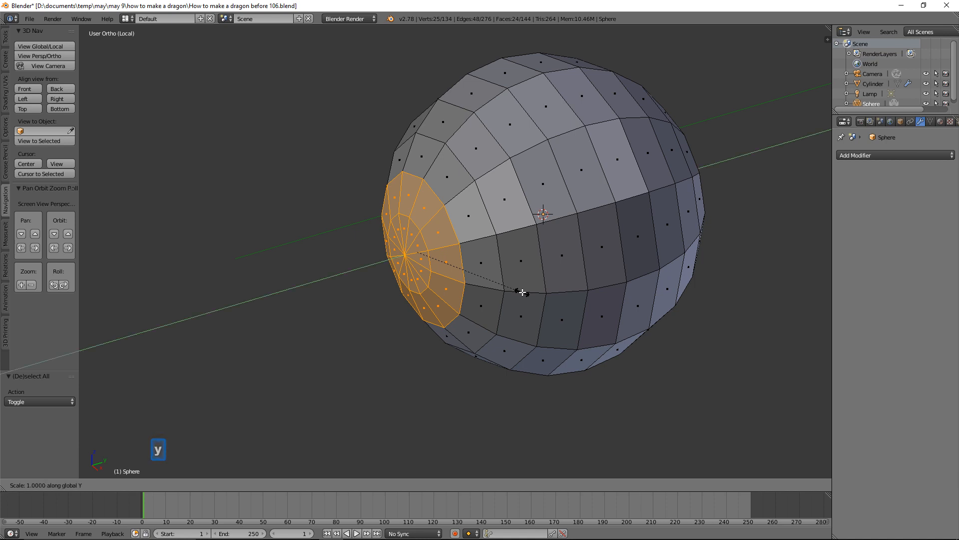
pyautogui.press('-')
pyautogui.press('1')
pyautogui.click(523, 292)
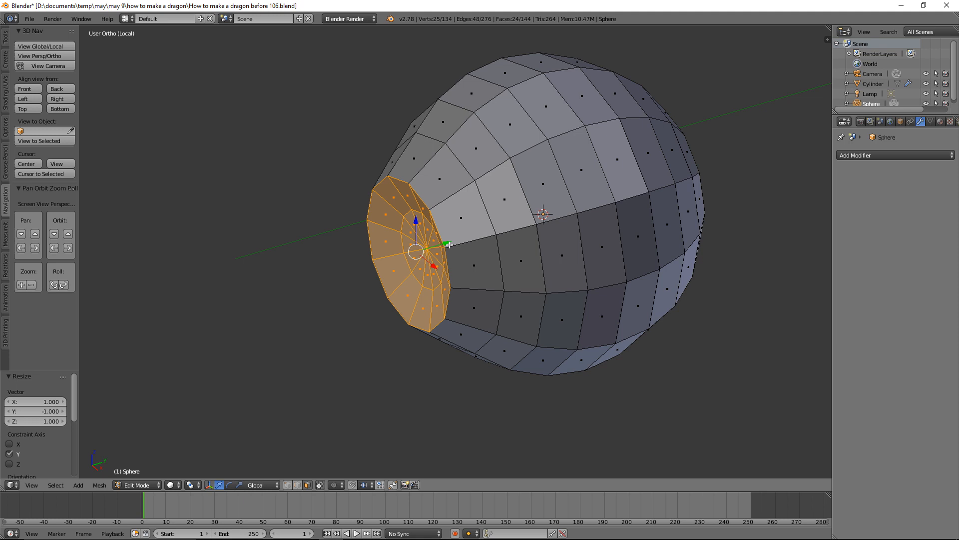
pyautogui.moveTo(450, 243); pyautogui.dragTo(465, 242)
# Select only the innermost ring of faces in the eye's recess and extrude it about 0.434 inward along Y
pyautogui.moveTo(494, 286); pyautogui.dragTo(558, 278, button='middle')
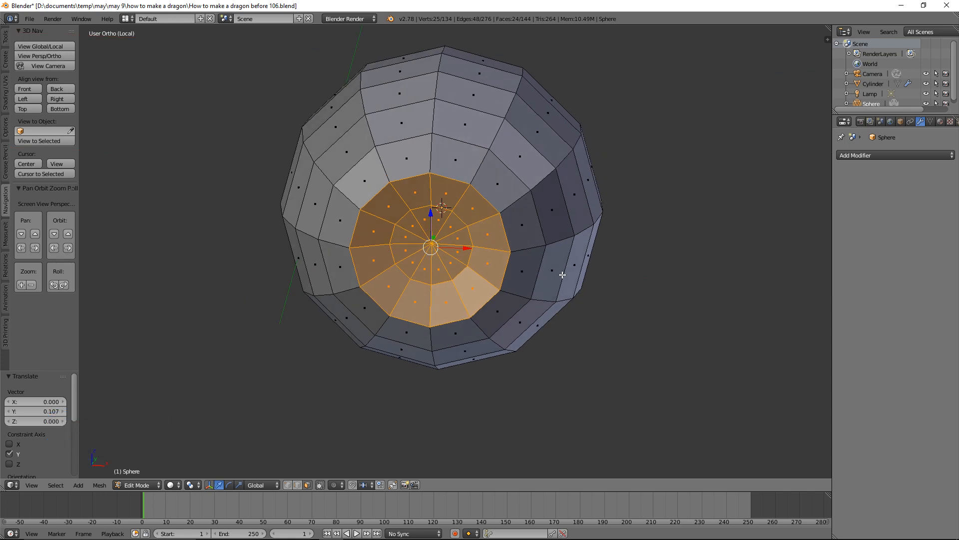
pyautogui.press('a')
pyautogui.press('c')
pyautogui.moveTo(441, 253); pyautogui.dragTo(434, 242)
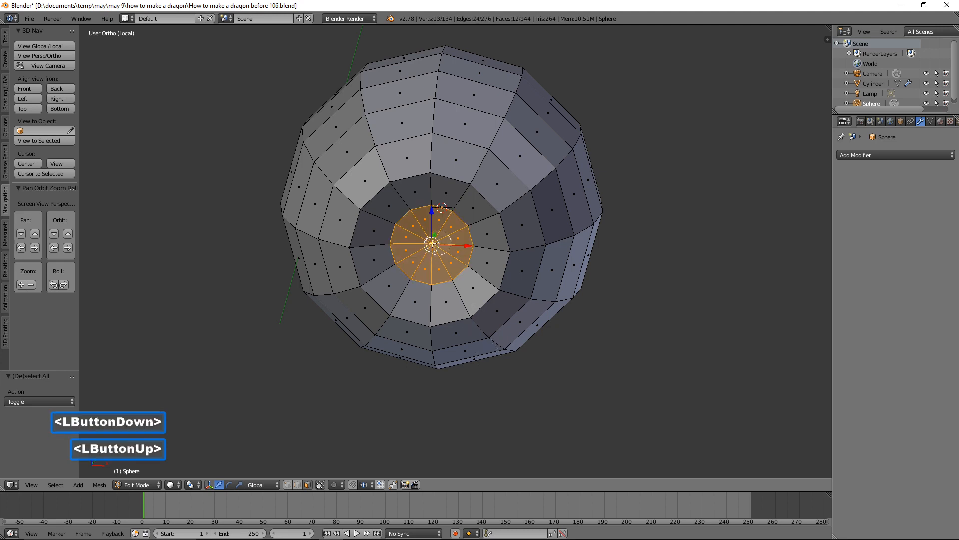
pyautogui.rightClick(451, 257)
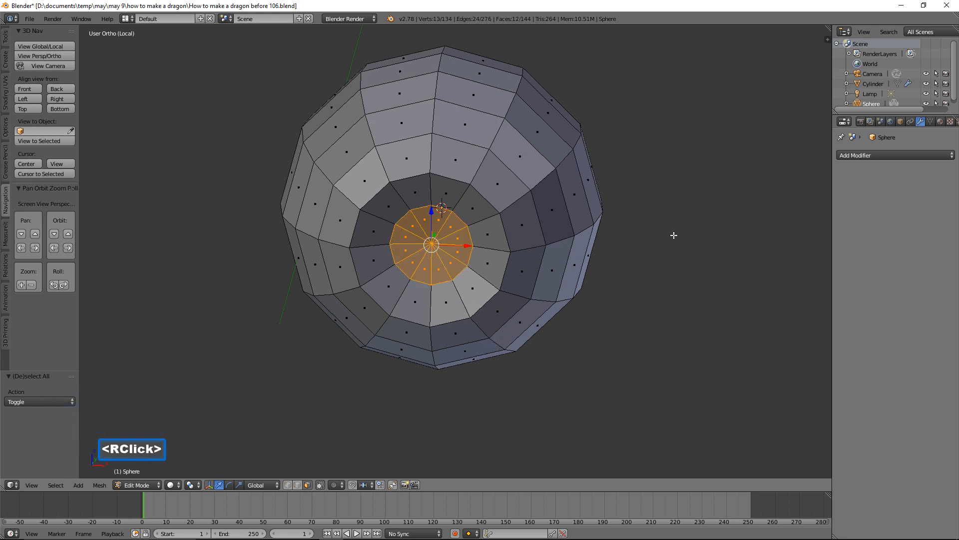
pyautogui.moveTo(627, 276); pyautogui.dragTo(607, 298, button='middle')
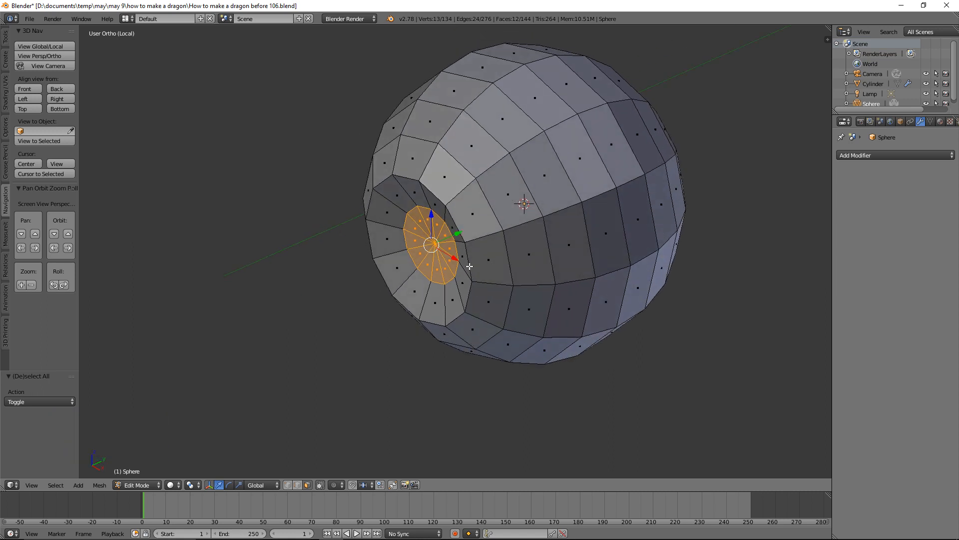
pyautogui.press('e')
pyautogui.press('y')
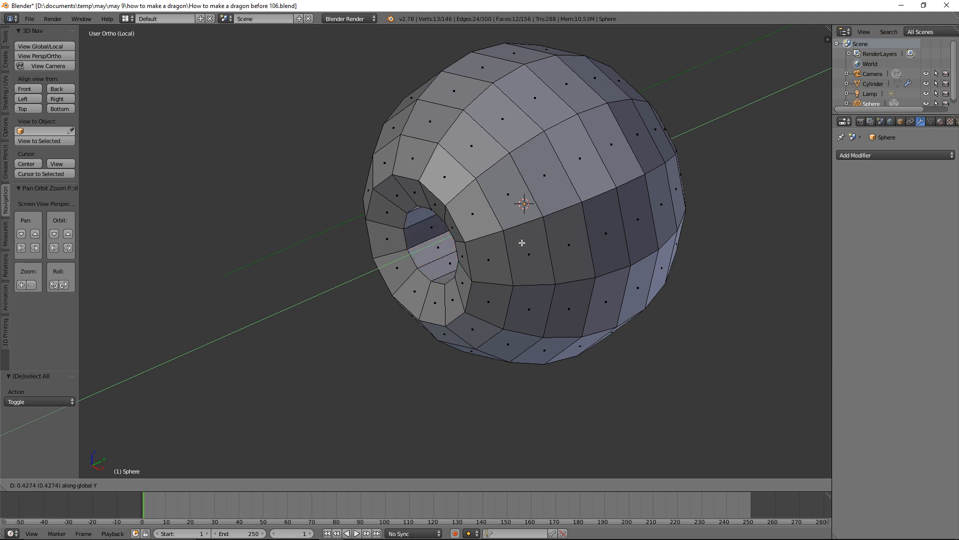
pyautogui.click(522, 242)
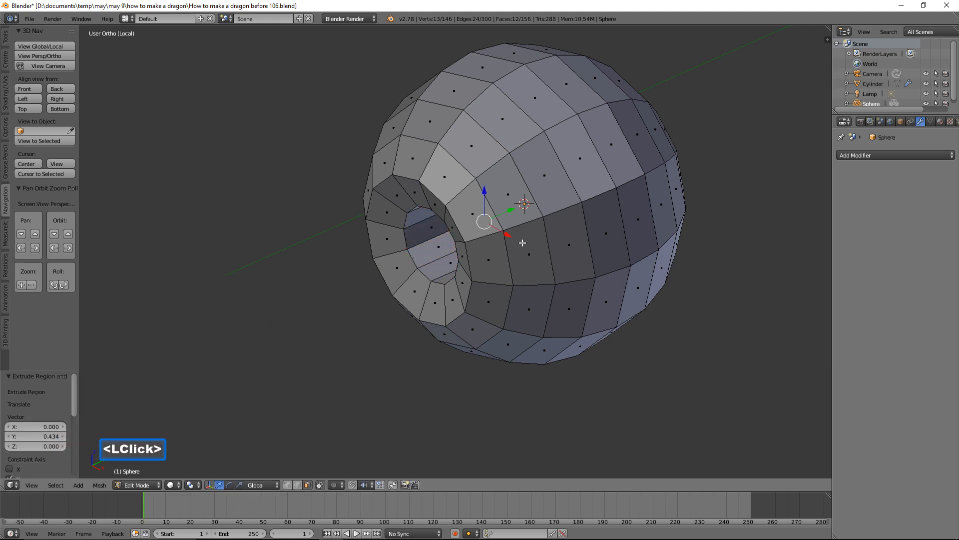
pyautogui.moveTo(449, 304); pyautogui.dragTo(491, 272, button='middle')
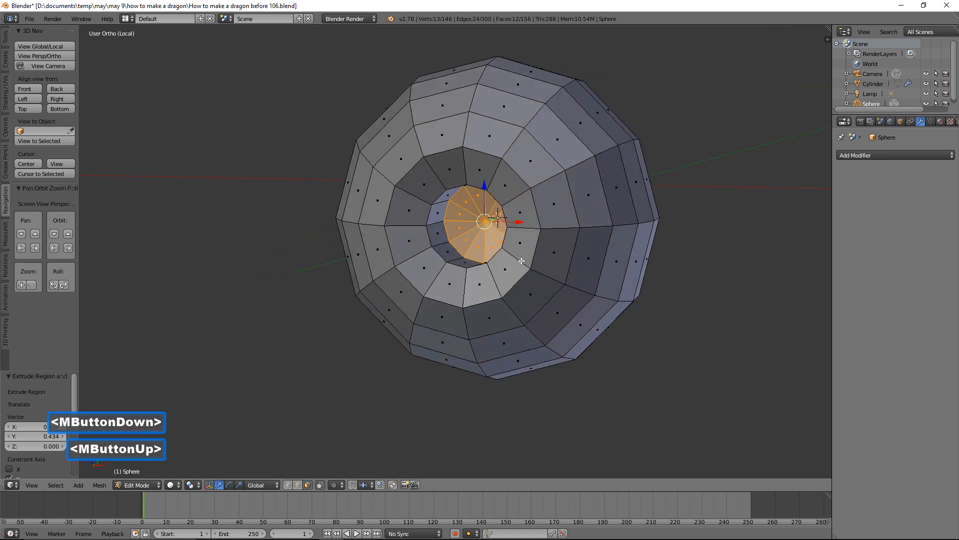
# Select the edge loop around the outer rim of the eye's recess and bevel it with an offset of about 0.019
pyautogui.press('a')
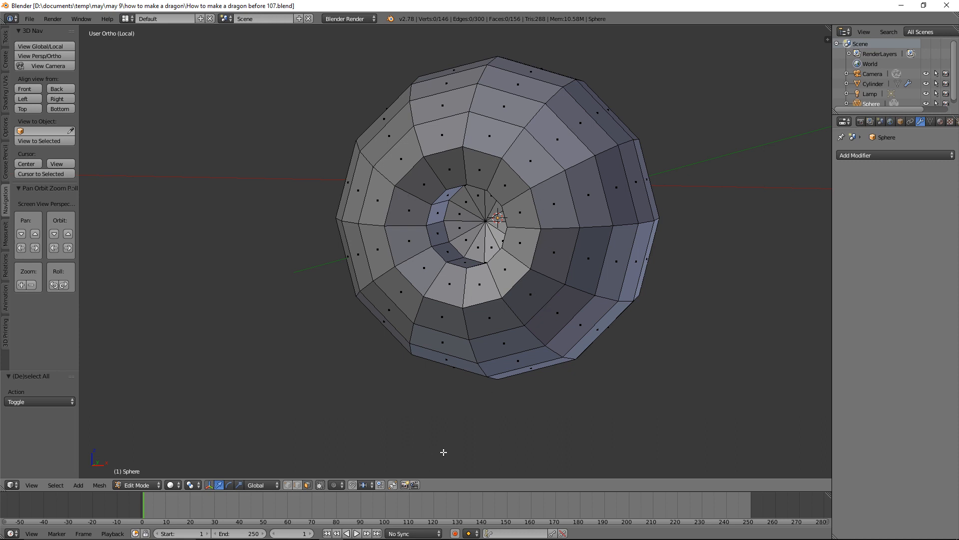
pyautogui.click(298, 485)
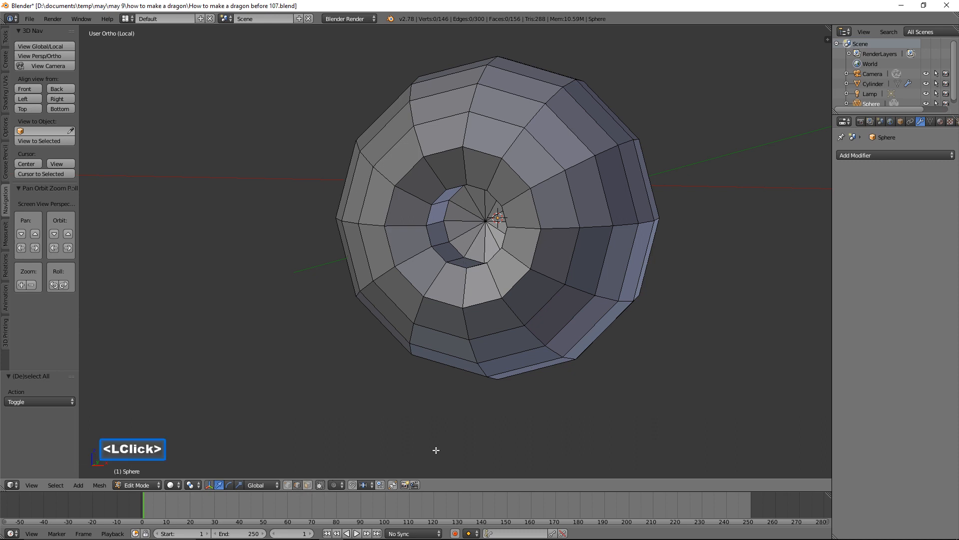
pyautogui.keyDown('alt'); pyautogui.click(510, 286); pyautogui.keyUp('alt')
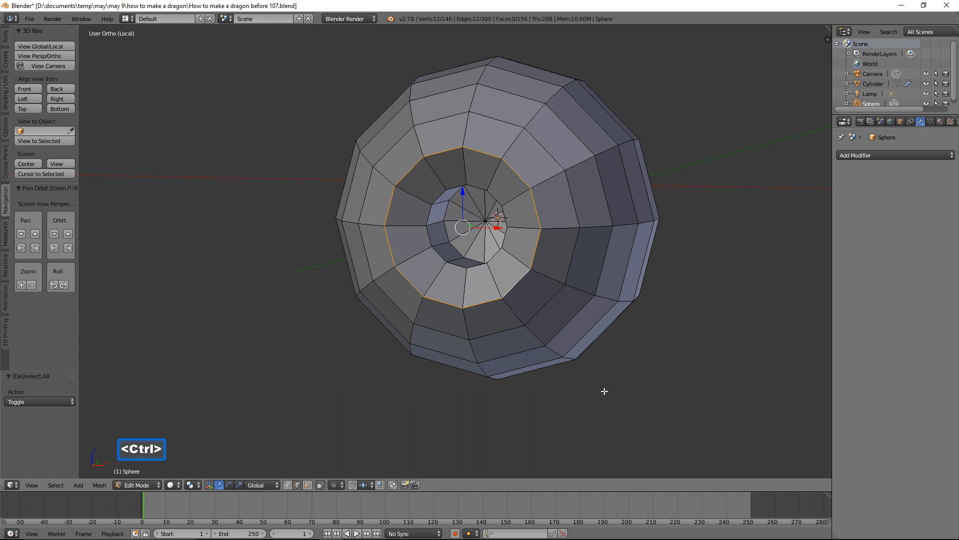
pyautogui.hotkey('ctrl', 'b')
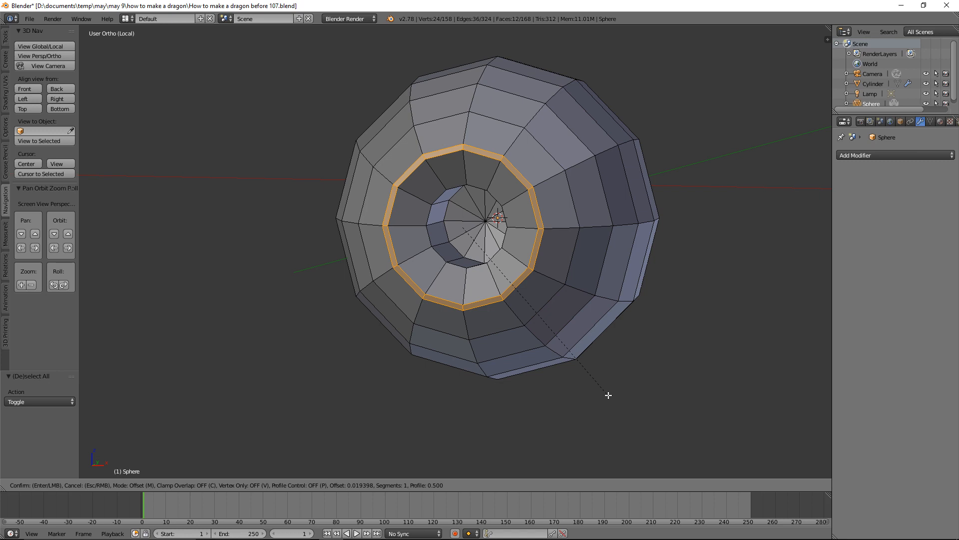
pyautogui.click(608, 395)
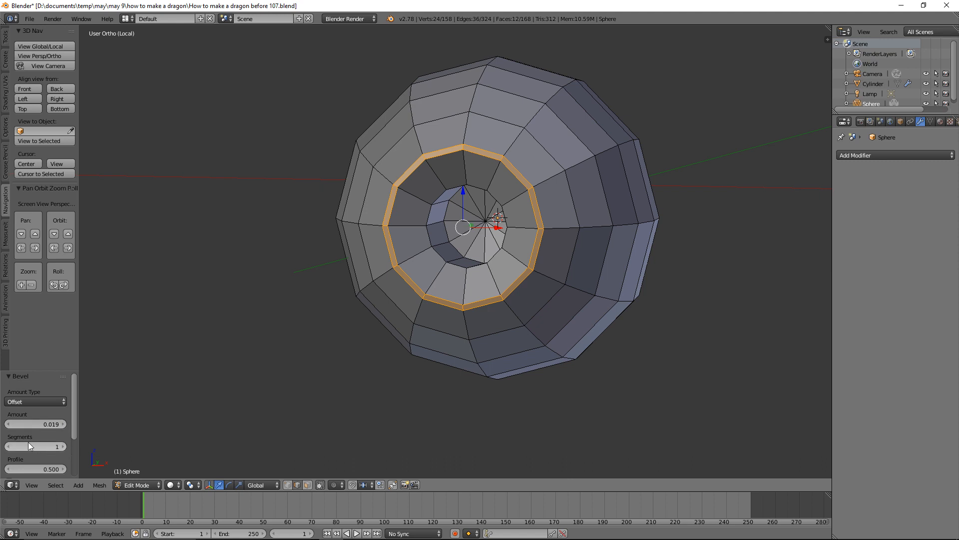
# Set the outer rim bevel to 2 segments and a profile of 1
pyautogui.click(63, 447)
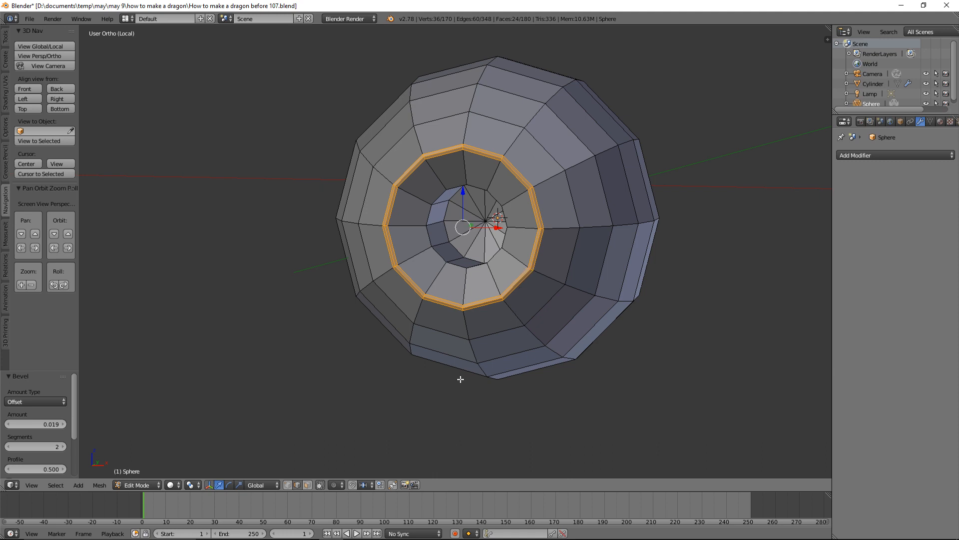
pyautogui.click(43, 469)
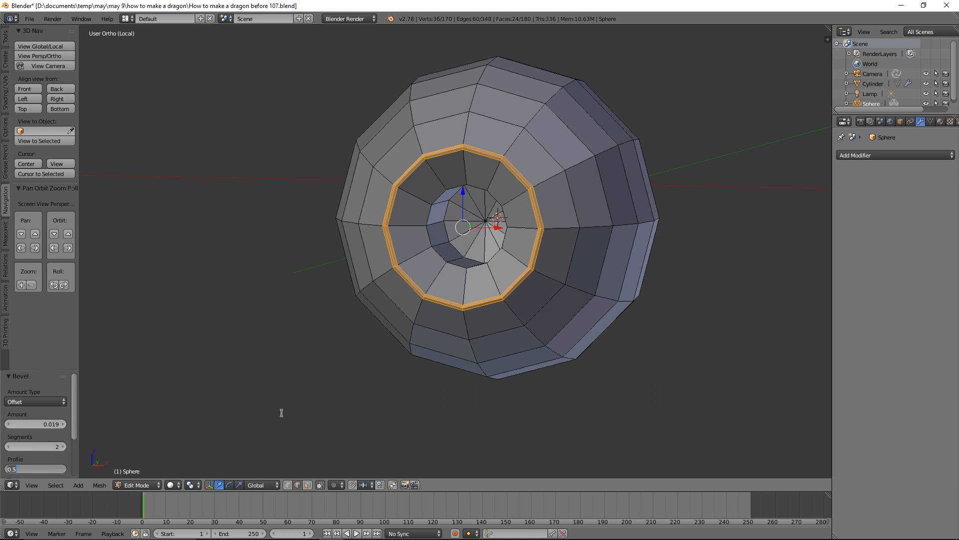
pyautogui.write('1')
pyautogui.press('Return')
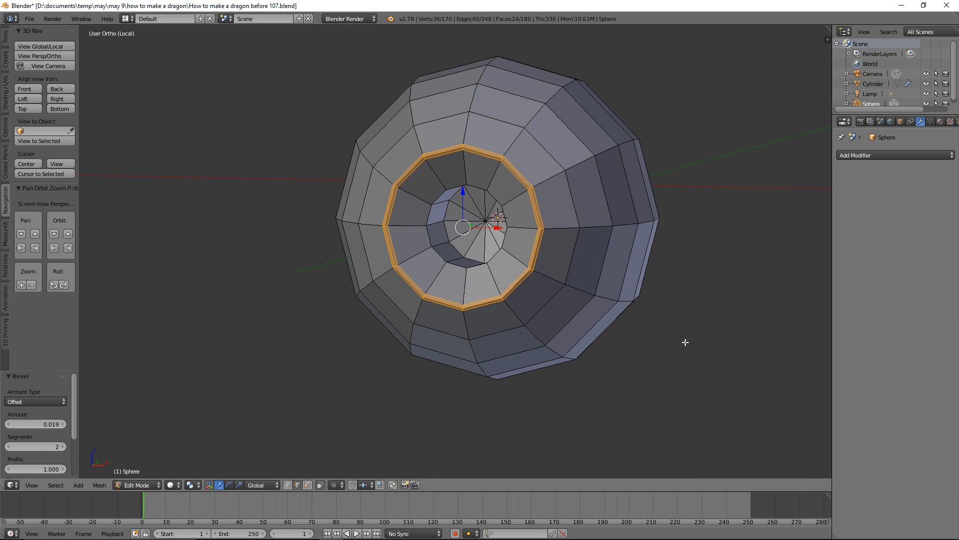
# Select only the edge loop around the inner pupil hole and bevel it with an offset of about 0.035
pyautogui.press('a')
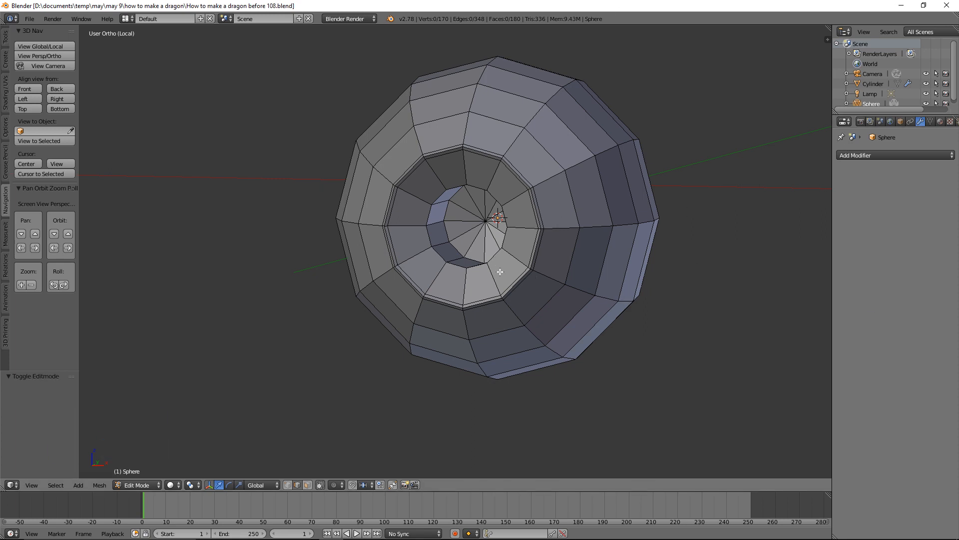
pyautogui.press('alt')
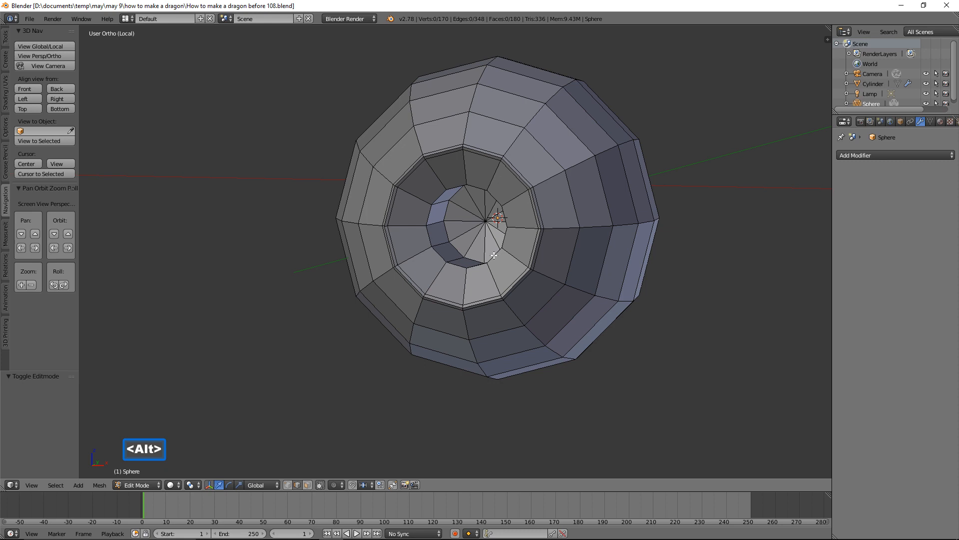
pyautogui.keyDown('alt'); pyautogui.click(496, 254); pyautogui.keyUp('alt')
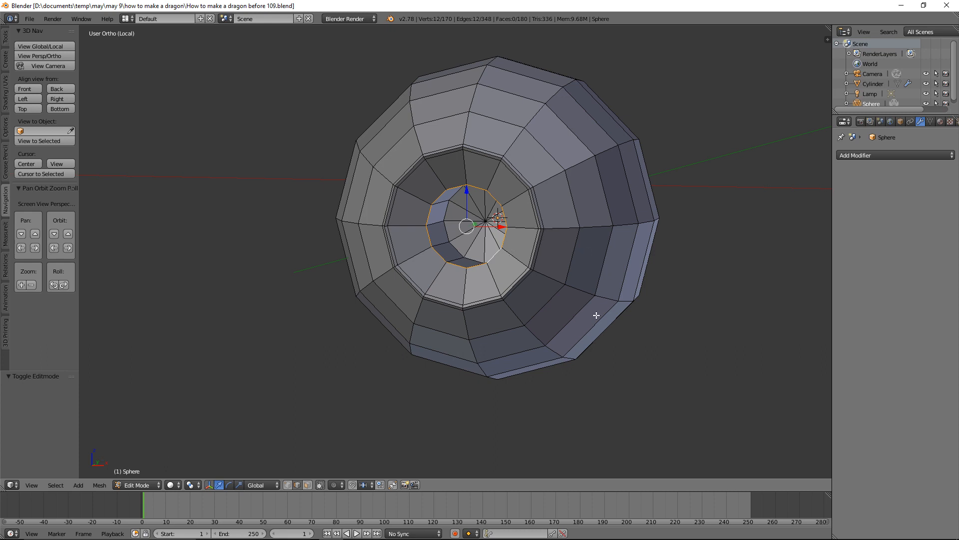
pyautogui.press('ctrl')
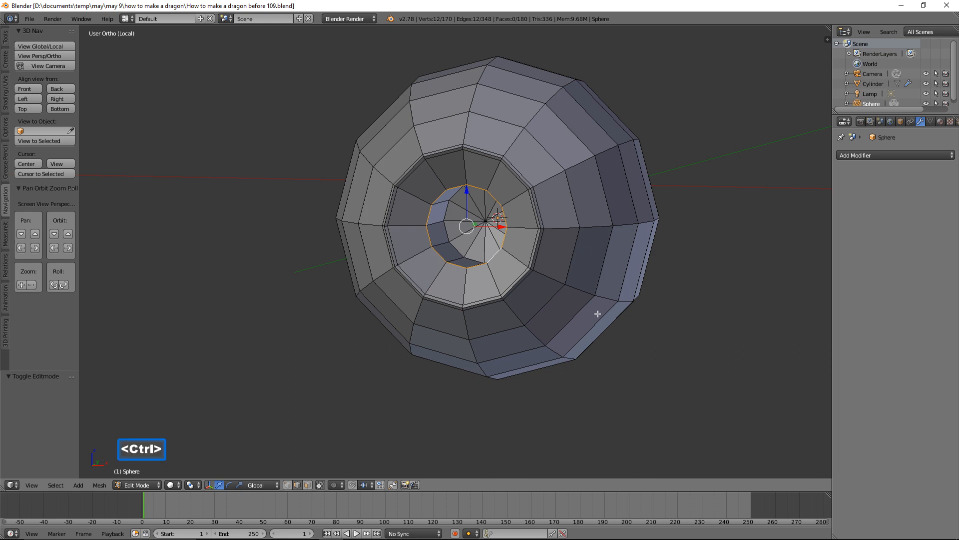
pyautogui.hotkey('ctrl', 'b')
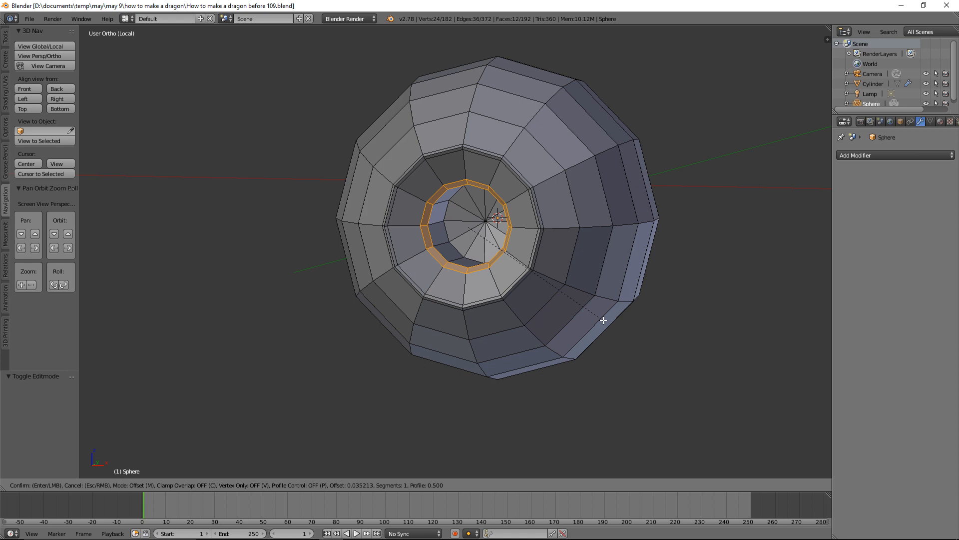
pyautogui.click(604, 320)
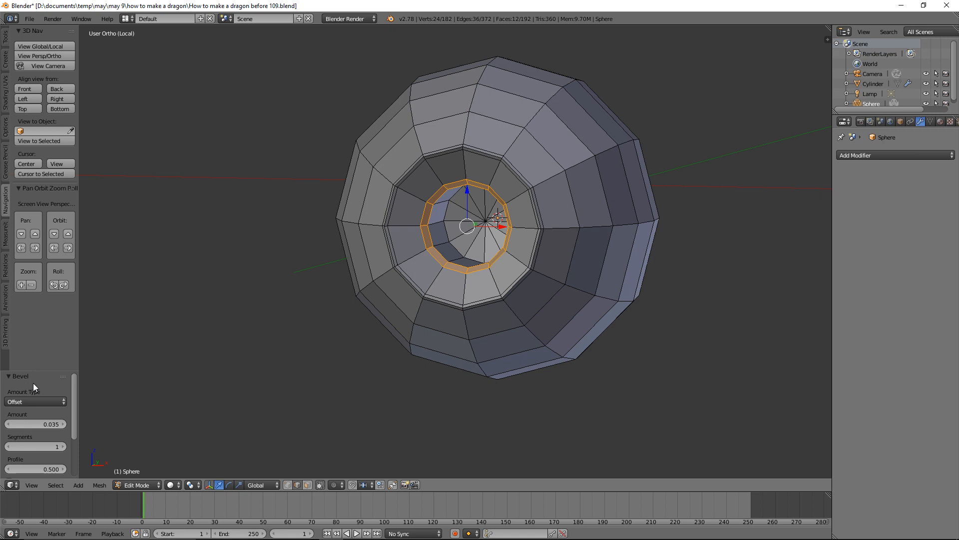
# Set the pupil rim bevel to 2 segments and a profile of 1
pyautogui.click(64, 446)
pyautogui.click(51, 470)
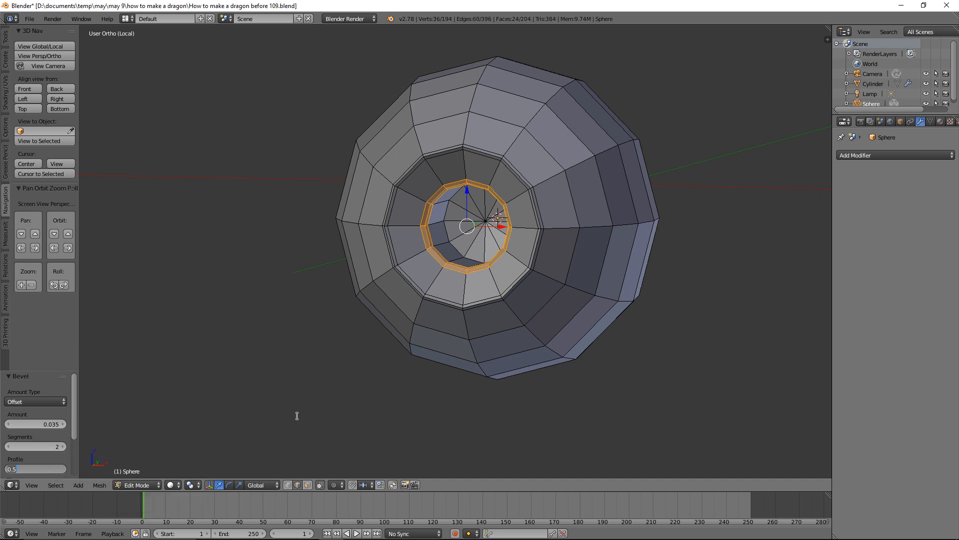
pyautogui.write('1')
pyautogui.press('Return')
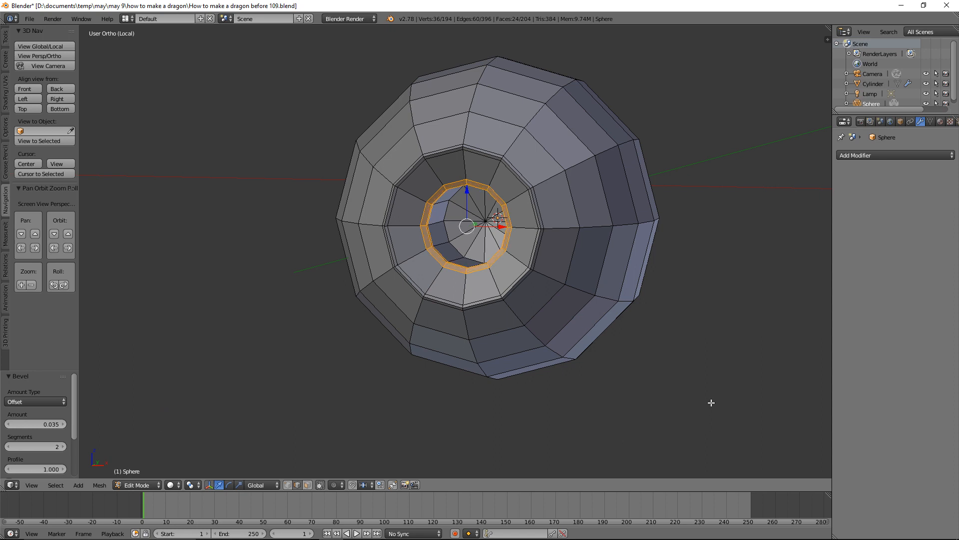
# Select the whole eyeball mesh, add a level 2 Subdivision Surface modifier, and apply its smoothing to the editing cage
pyautogui.press('a')
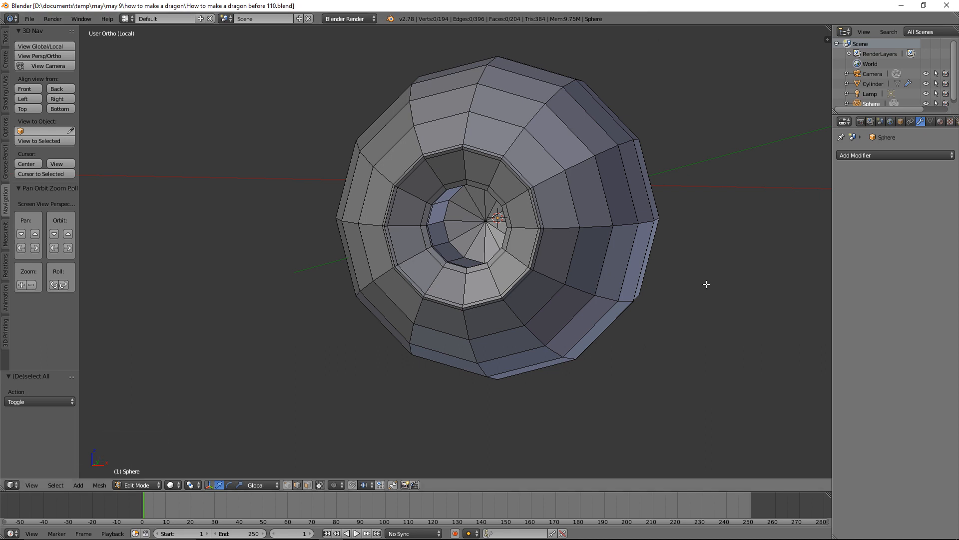
pyautogui.press('a')
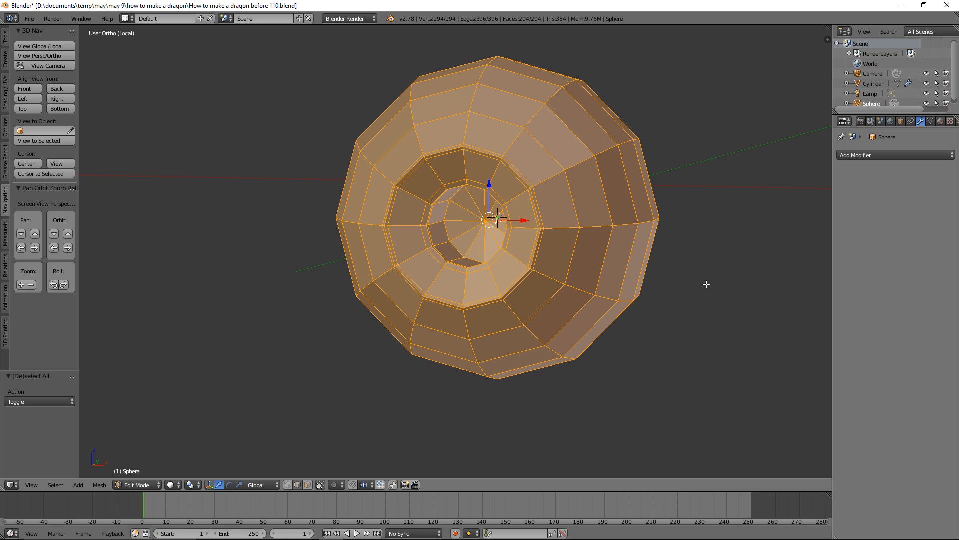
pyautogui.click(940, 157)
pyautogui.press('ctrl')
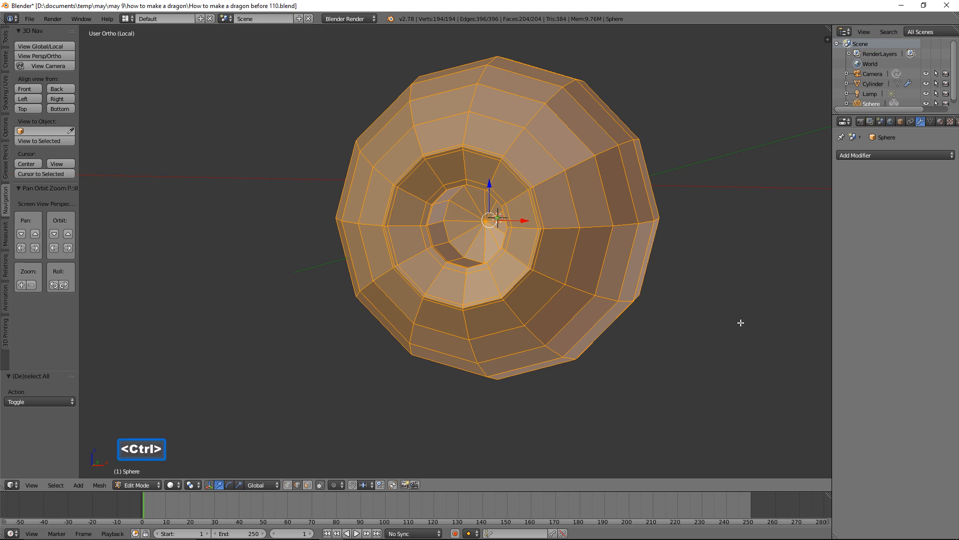
pyautogui.hotkey('ctrl', '2')
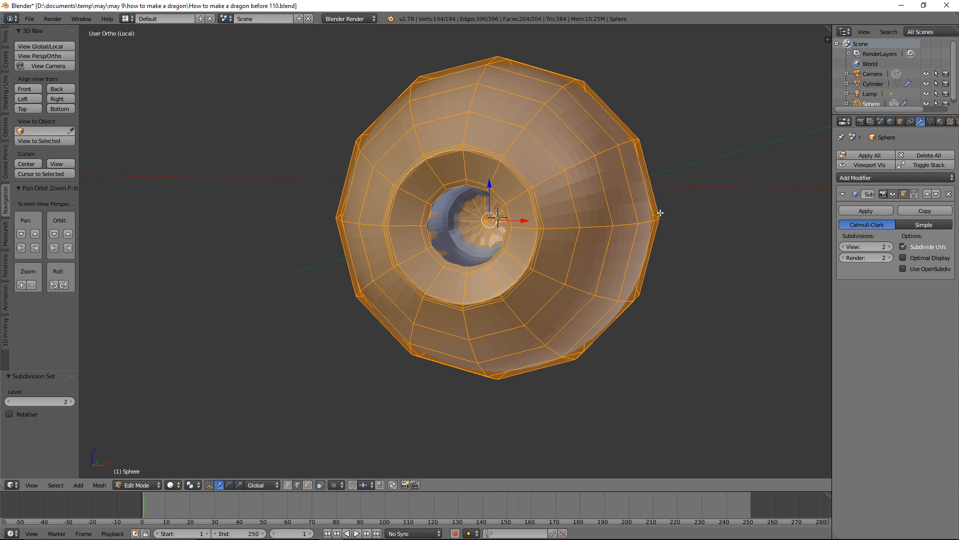
pyautogui.click(914, 194)
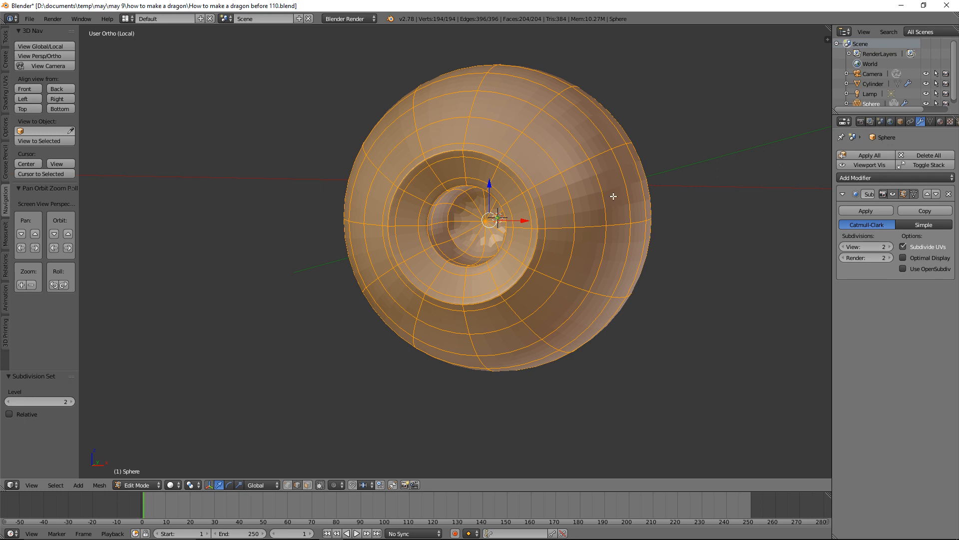
# Apply smooth shading to the entire eyeball mesh and clear the selection
pyautogui.press('z')
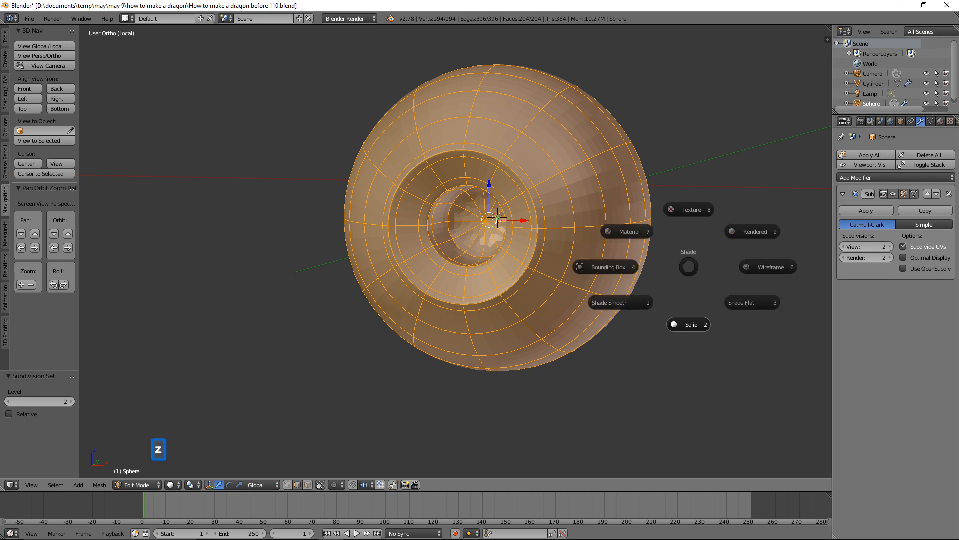
pyautogui.click(633, 298)
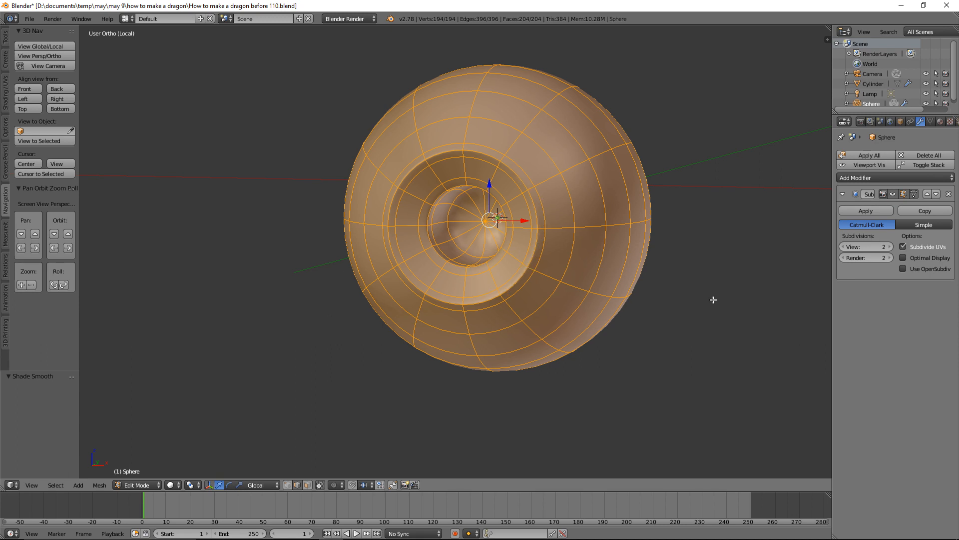
pyautogui.press('a')
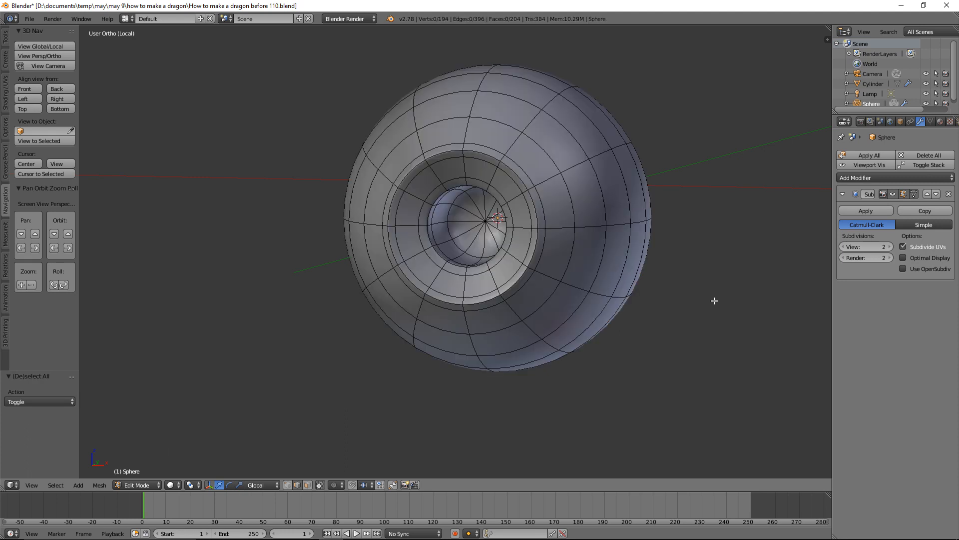
# Return the eyeball to Object Mode and exit local view to show the dragon's head around it
pyautogui.click(670, 7)
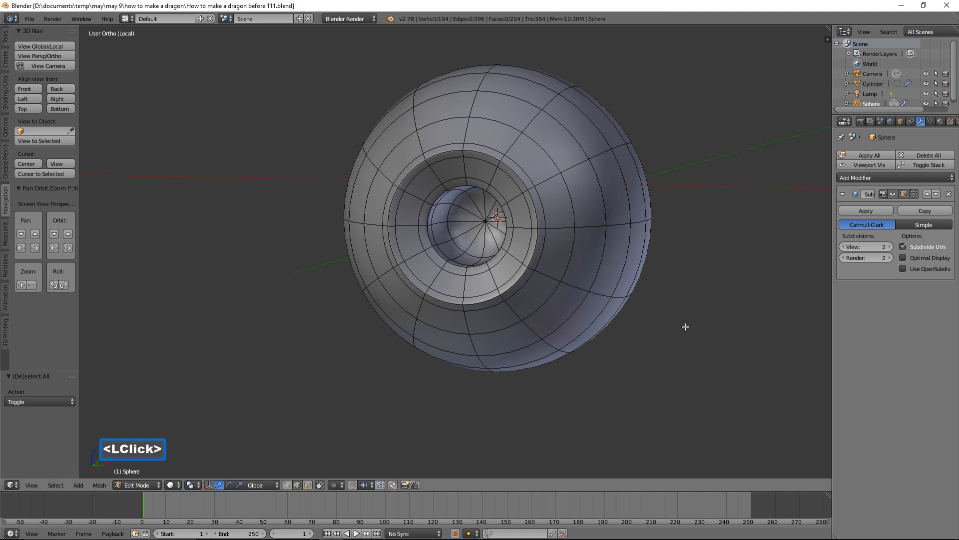
pyautogui.click(145, 483)
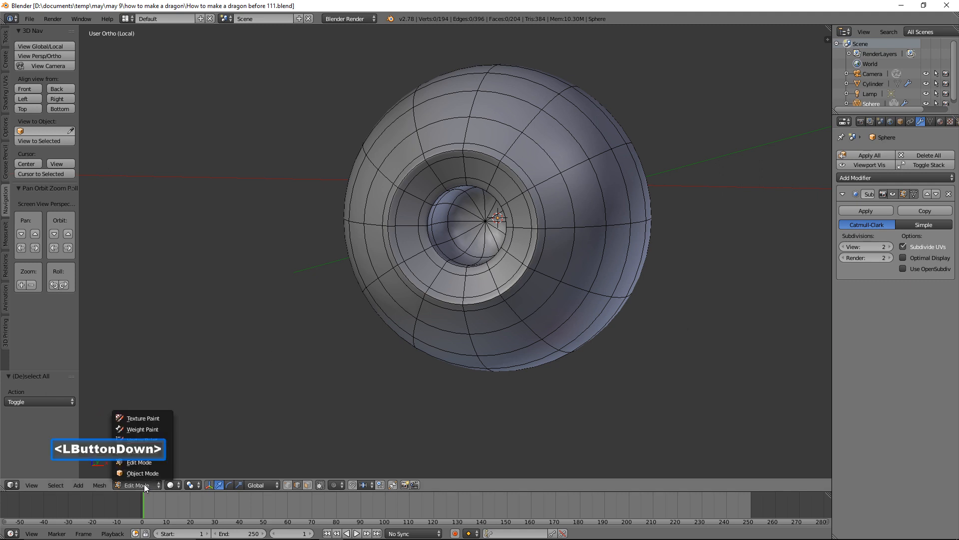
pyautogui.click(151, 475)
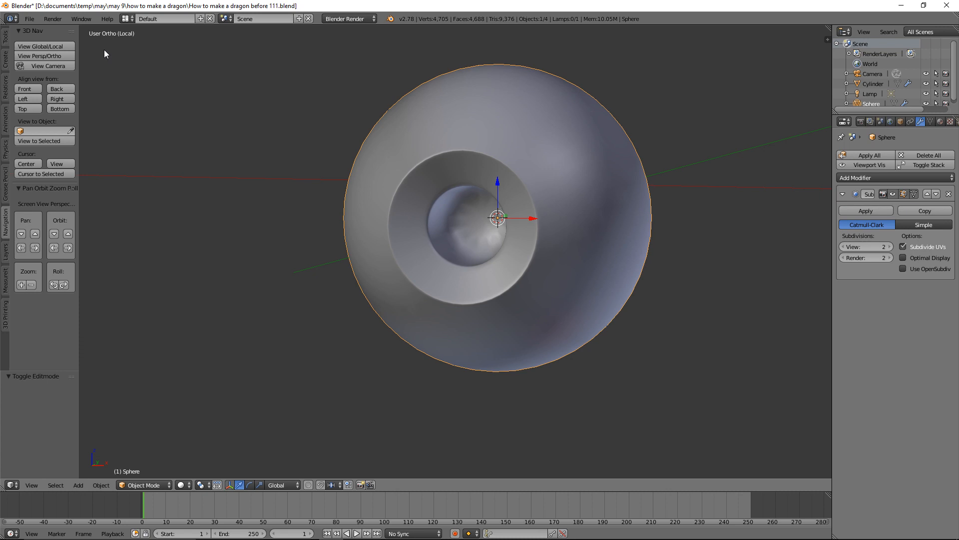
pyautogui.click(65, 46)
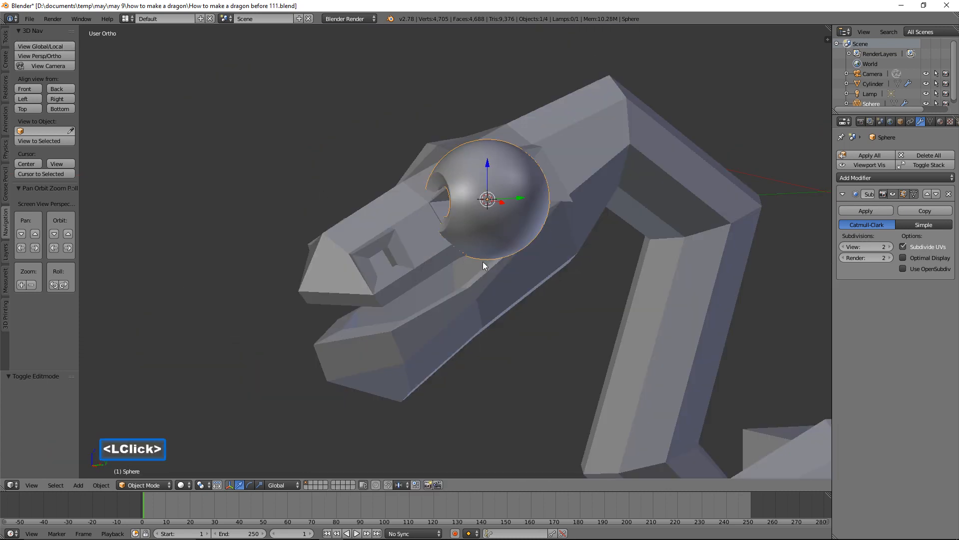
pyautogui.moveTo(457, 245); pyautogui.dragTo(499, 250, button='middle')
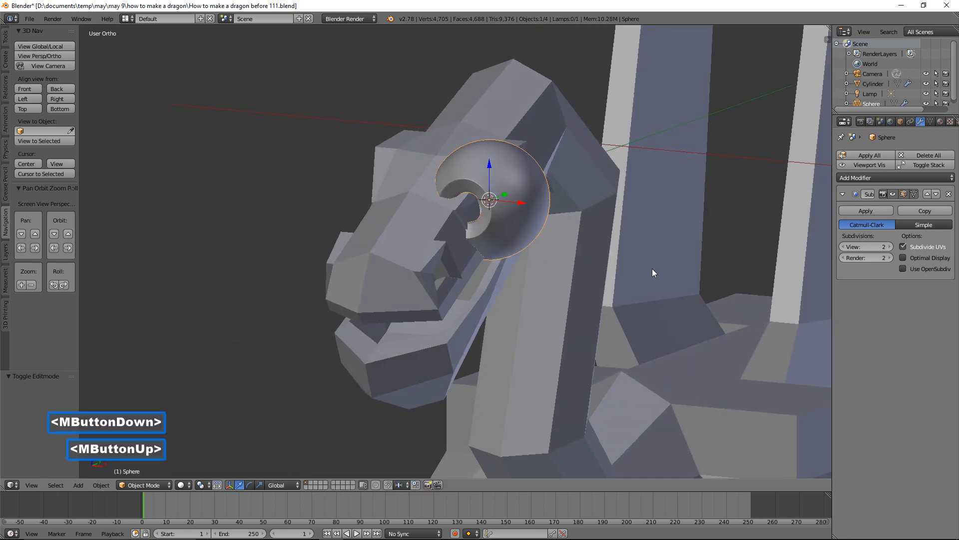
# Scale the eyeball down to a bit under half its size and move it about 0.286 along Y into the socket
pyautogui.press('s')
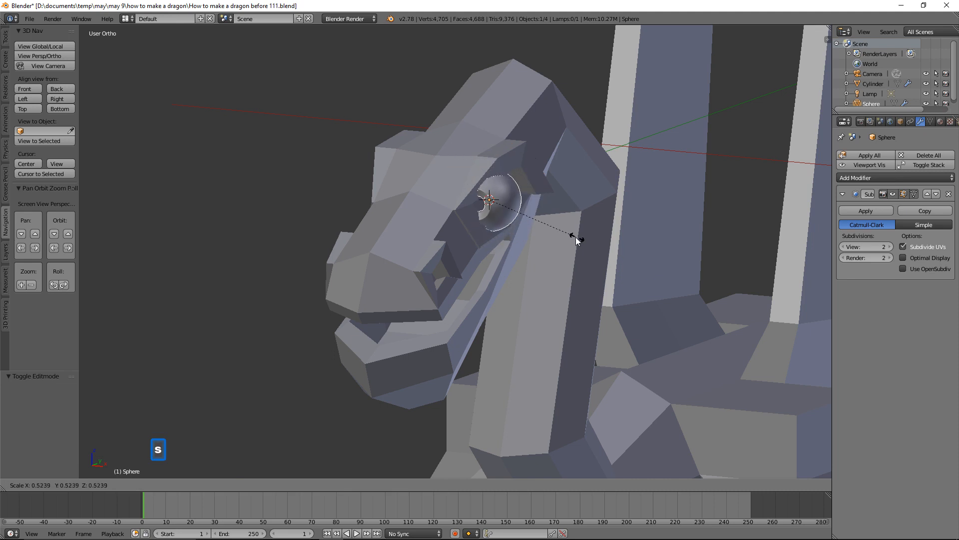
pyautogui.click(560, 231)
pyautogui.moveTo(561, 232); pyautogui.dragTo(517, 232, button='middle')
pyautogui.moveTo(520, 200); pyautogui.dragTo(537, 198)
pyautogui.moveTo(537, 198); pyautogui.dragTo(509, 166, button='middle')
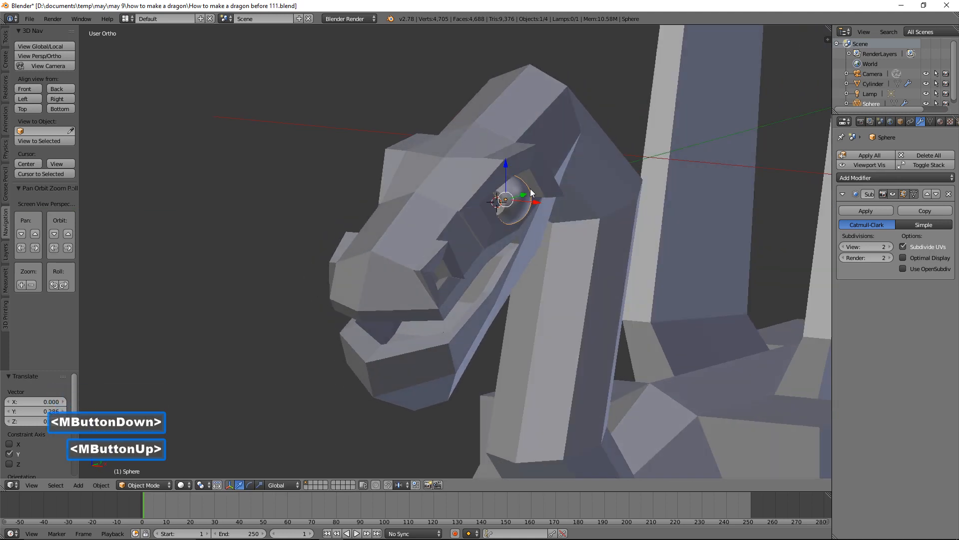
# Raise the eyeball slightly along Z and shift it outward along X by about 0.045, then another 0.040
pyautogui.moveTo(508, 166); pyautogui.dragTo(507, 160)
pyautogui.moveTo(535, 192); pyautogui.dragTo(539, 194)
pyautogui.moveTo(589, 193)
pyautogui.mouseDown(button='middle')
pyautogui.moveTo(516, 200)
pyautogui.moveTo(585, 195)
pyautogui.mouseUp(button='middle')
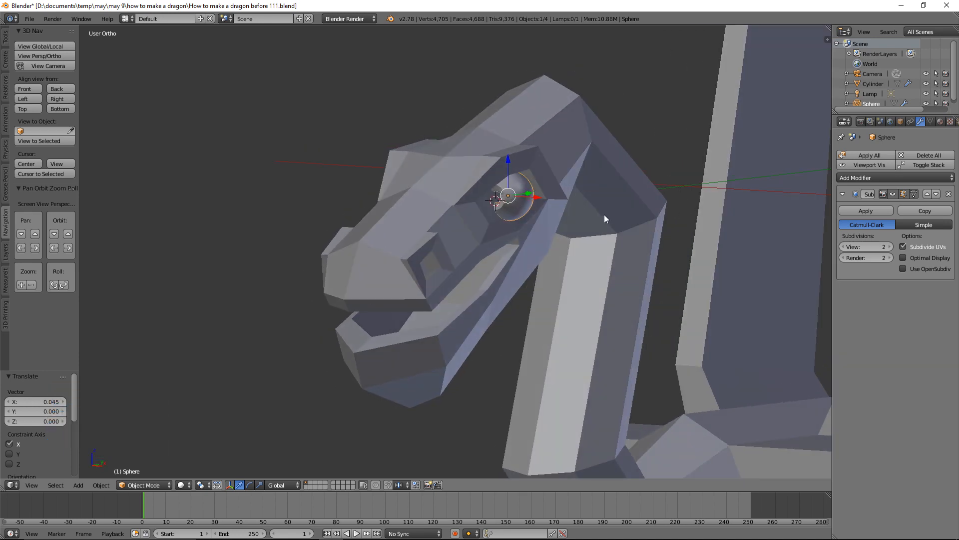
pyautogui.moveTo(589, 209); pyautogui.dragTo(562, 201, button='middle')
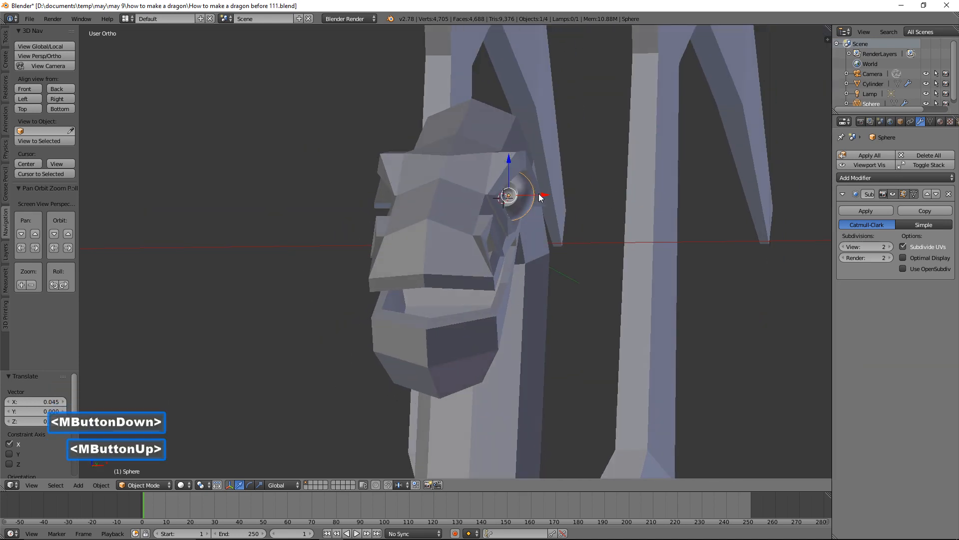
pyautogui.moveTo(540, 195); pyautogui.dragTo(550, 198)
pyautogui.moveTo(550, 198); pyautogui.dragTo(468, 224, button='middle')
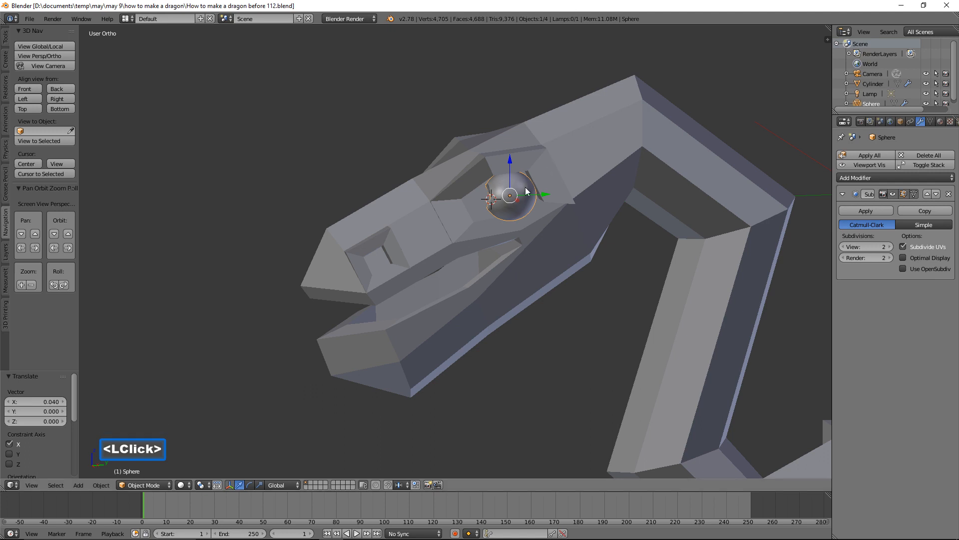
pyautogui.moveTo(510, 193); pyautogui.dragTo(553, 189, button='middle')
pyautogui.keyDown('ctrl'); pyautogui.moveTo(587, 229); pyautogui.dragTo(587, 187, button='middle'); pyautogui.keyUp('ctrl')
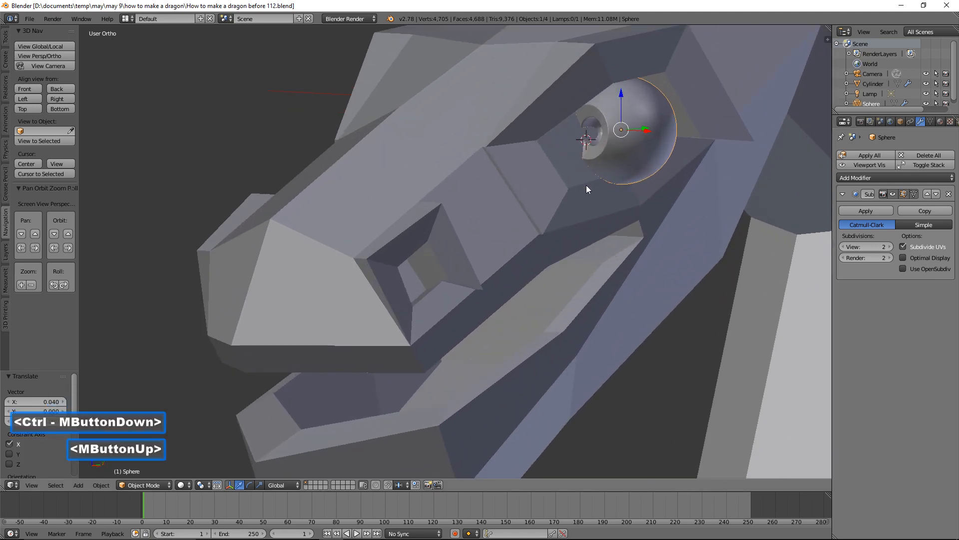
# Select the dragon body and open its mesh in Edit Mode
pyautogui.click(599, 207)
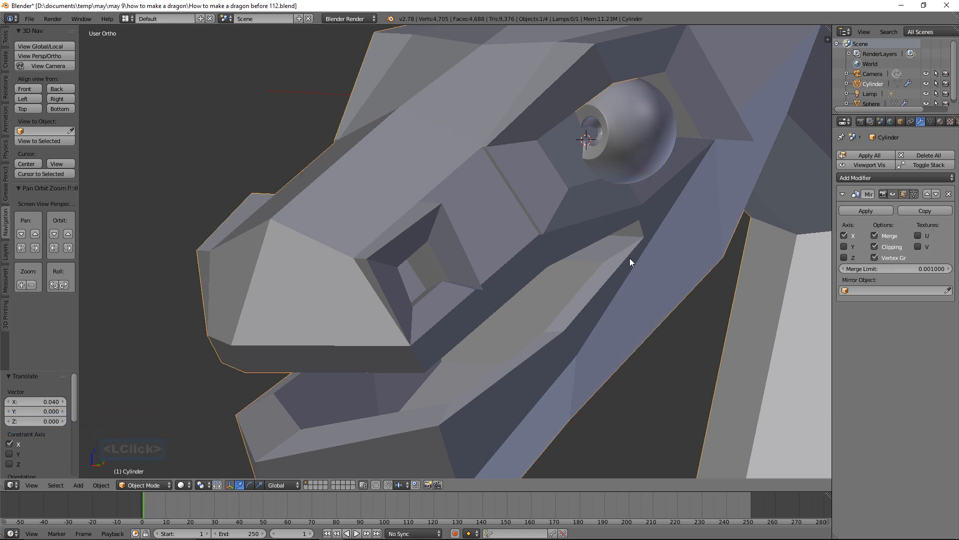
pyautogui.click(166, 486)
pyautogui.click(166, 463)
pyautogui.moveTo(659, 231)
pyautogui.mouseDown(button='middle')
pyautogui.moveTo(604, 227)
pyautogui.moveTo(617, 204)
pyautogui.moveTo(637, 204)
pyautogui.moveTo(647, 218)
pyautogui.mouseUp(button='middle')
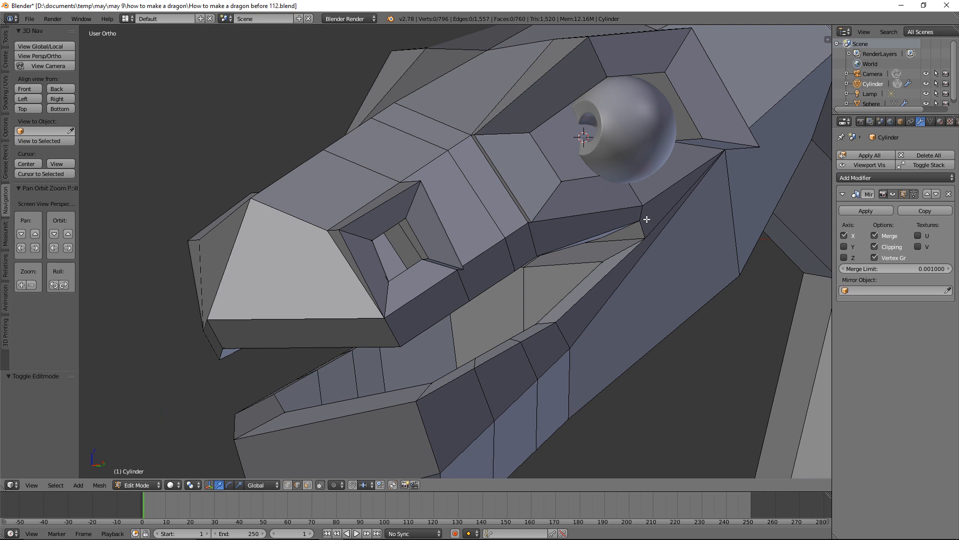
pyautogui.moveTo(640, 214)
pyautogui.mouseDown(button='middle')
pyautogui.moveTo(610, 220)
pyautogui.moveTo(582, 203)
pyautogui.moveTo(643, 204)
pyautogui.mouseUp(button='middle')
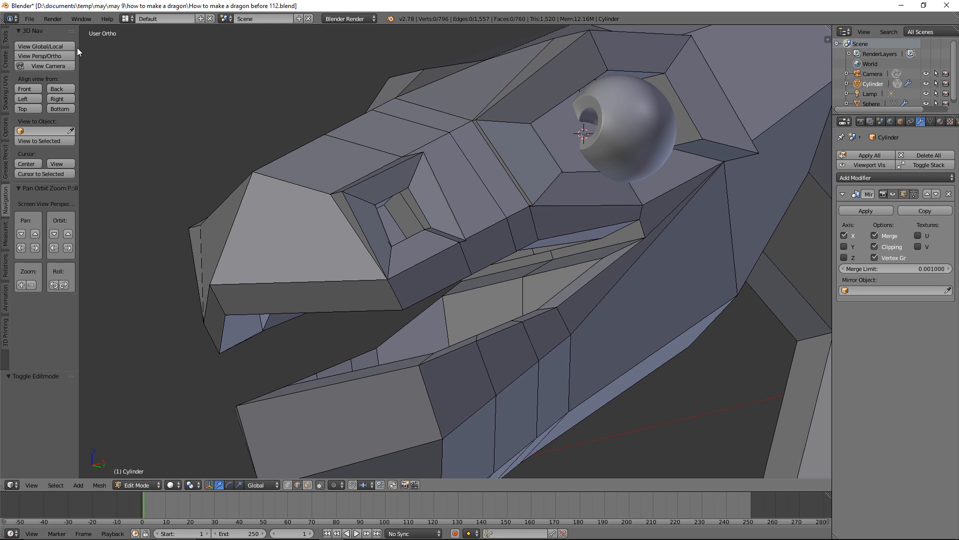
# Isolate the dragon body in local view so the eyeball no longer covers the eye socket
pyautogui.click(45, 47)
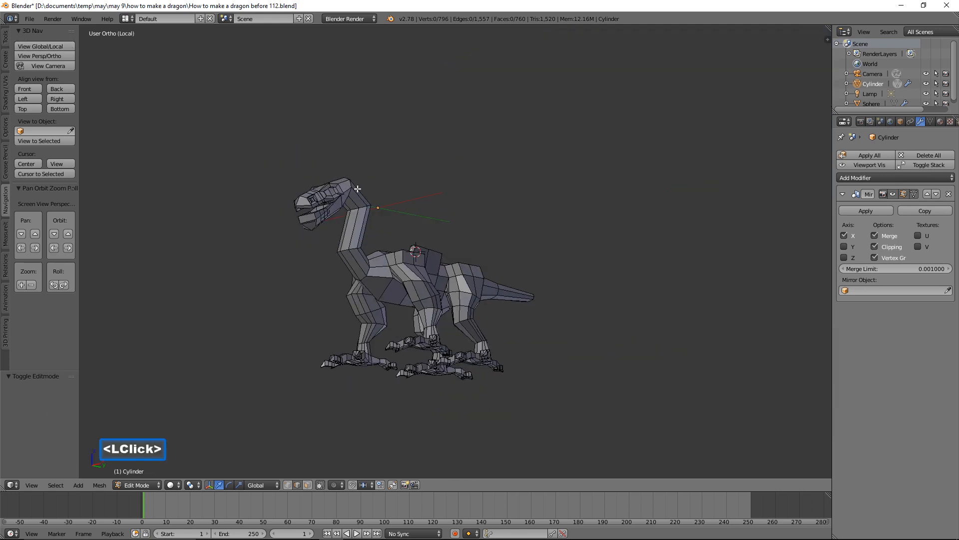
pyautogui.press('b')
pyautogui.moveTo(267, 156); pyautogui.dragTo(362, 240)
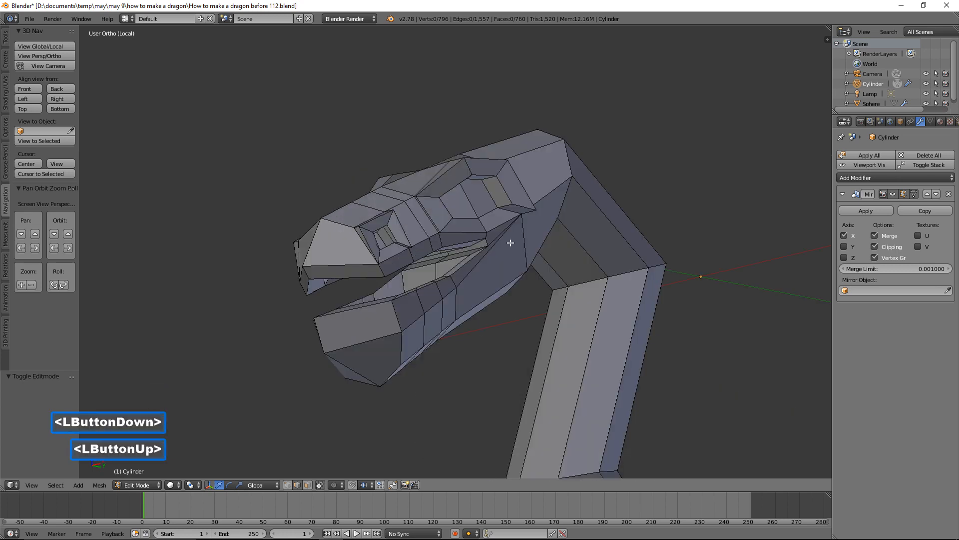
pyautogui.scroll(2, 510, 243)
pyautogui.scroll(2, 467, 285)
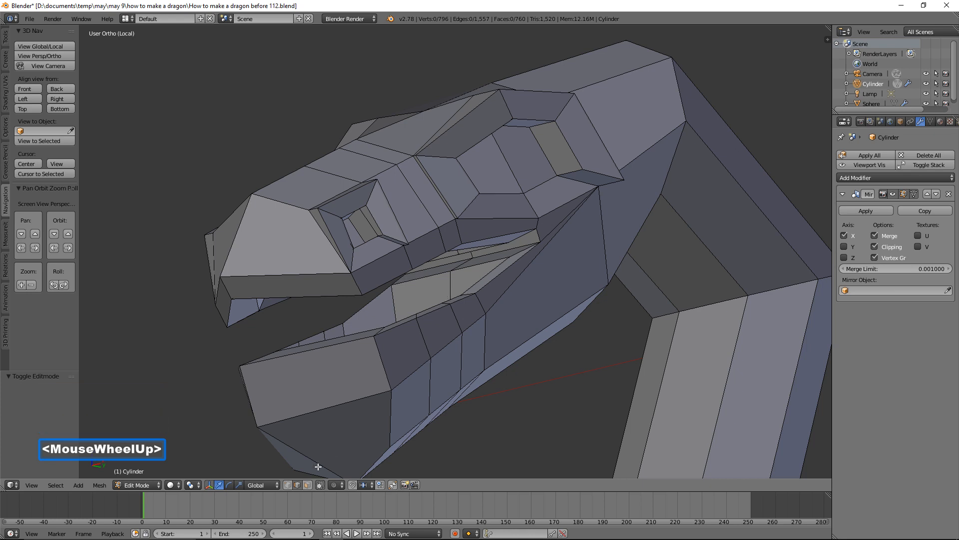
# Select the two innermost faces of the eye socket and extrude them inward by -0.125 along X
pyautogui.click(308, 484)
pyautogui.click(493, 182)
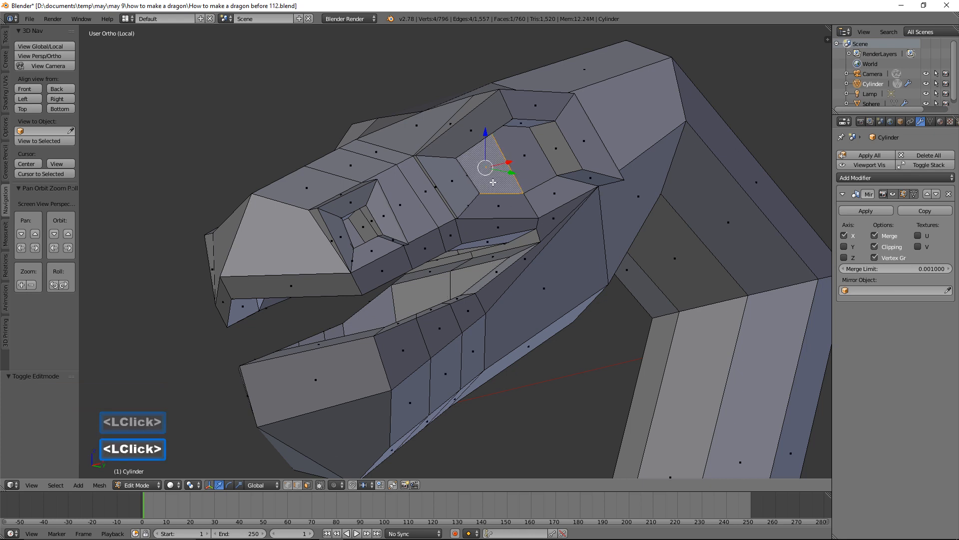
pyautogui.keyDown('shift'); pyautogui.click(529, 172); pyautogui.keyUp('shift')
pyautogui.moveTo(529, 172); pyautogui.dragTo(665, 252, button='middle')
pyautogui.scroll(1, 666, 252)
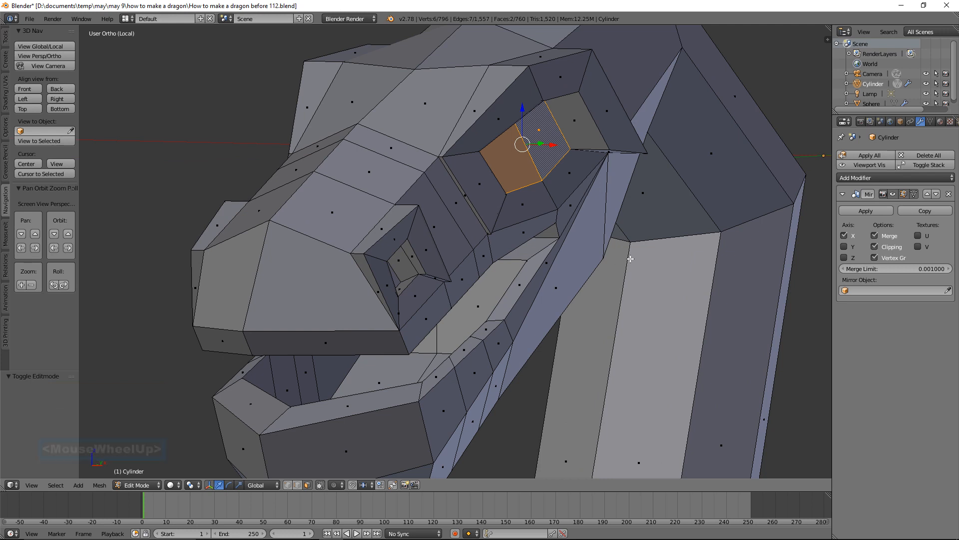
pyautogui.press('e')
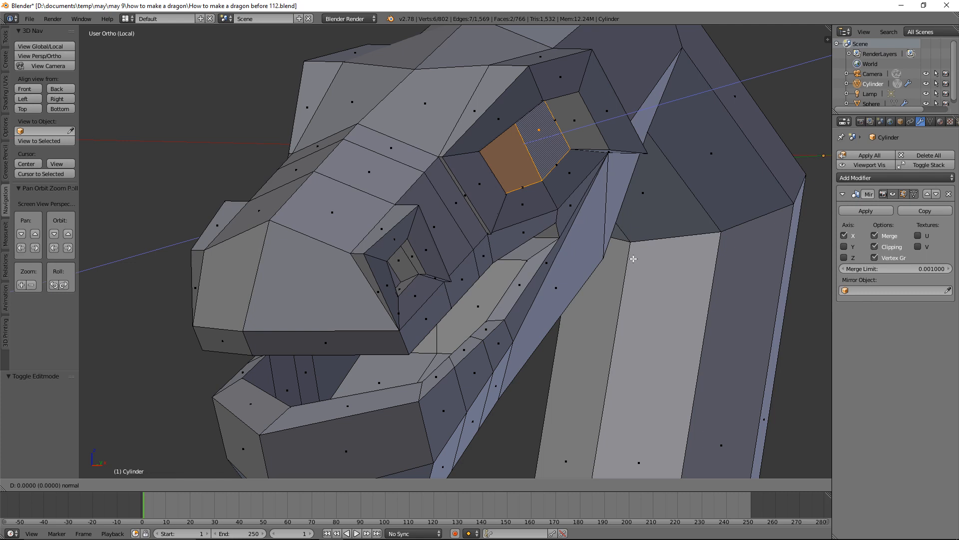
pyautogui.press('x')
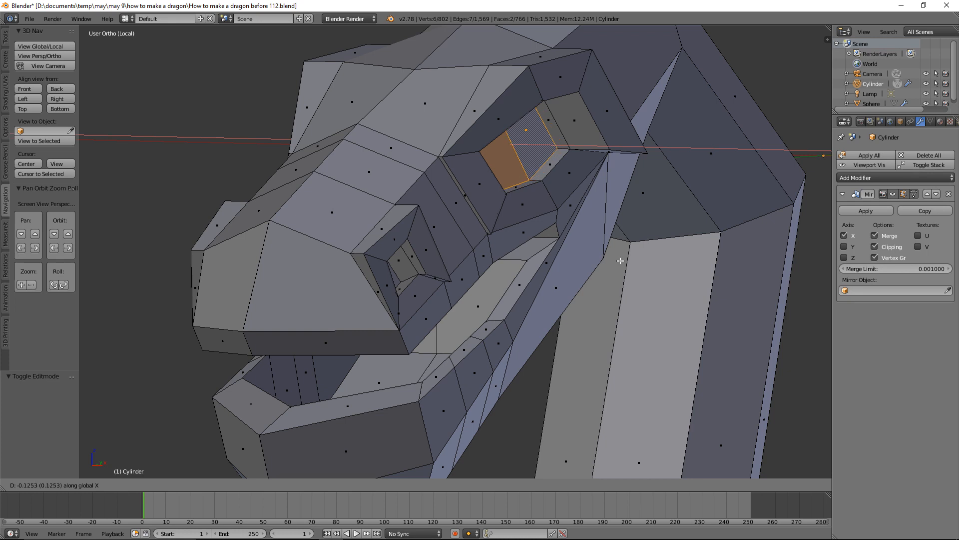
pyautogui.click(620, 260)
# Scale the extruded socket faces down to 0.620
pyautogui.press('s')
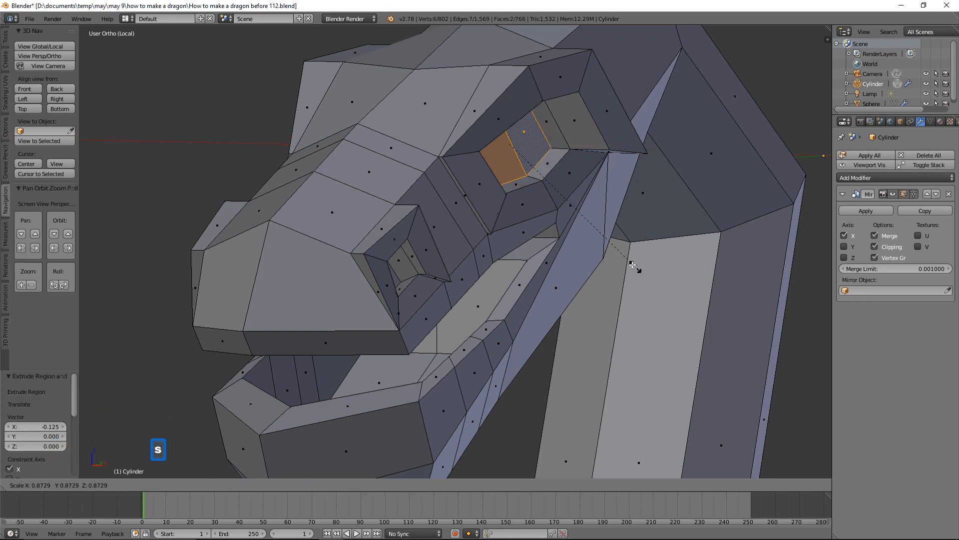
pyautogui.click(591, 242)
pyautogui.moveTo(591, 242); pyautogui.dragTo(588, 198, button='middle')
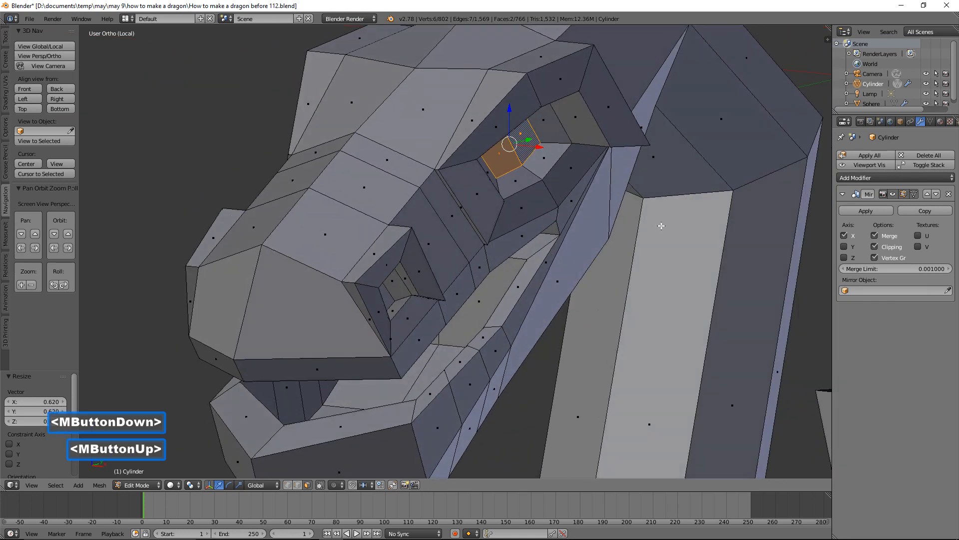
# Extrude the socket faces another -0.097 along X and delete the resulting end faces to leave an opening
pyautogui.press('e')
pyautogui.press('x')
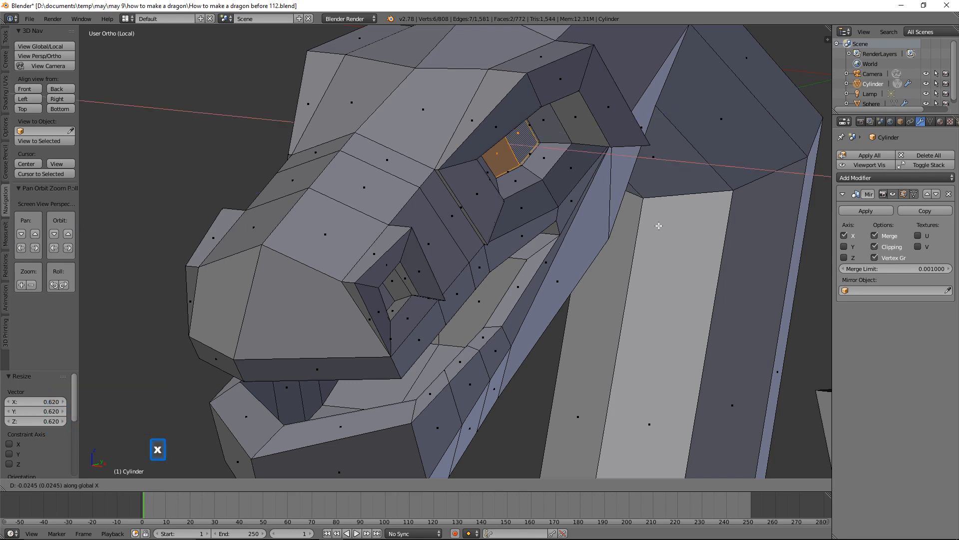
pyautogui.click(652, 226)
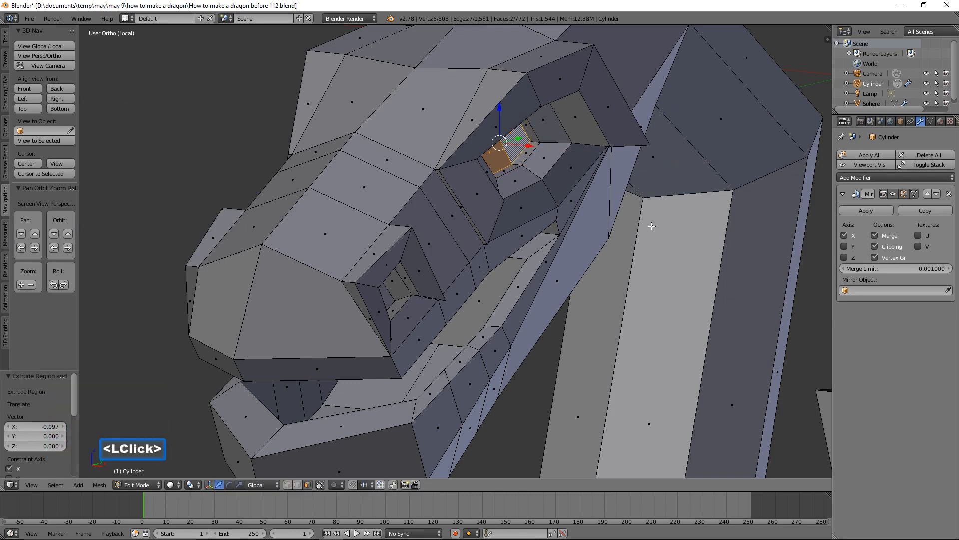
pyautogui.press('x')
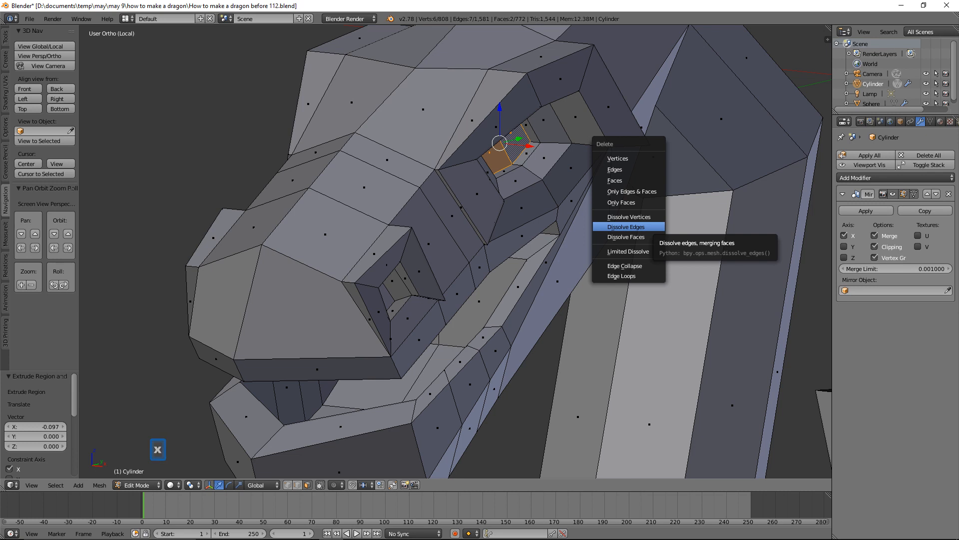
pyautogui.click(646, 180)
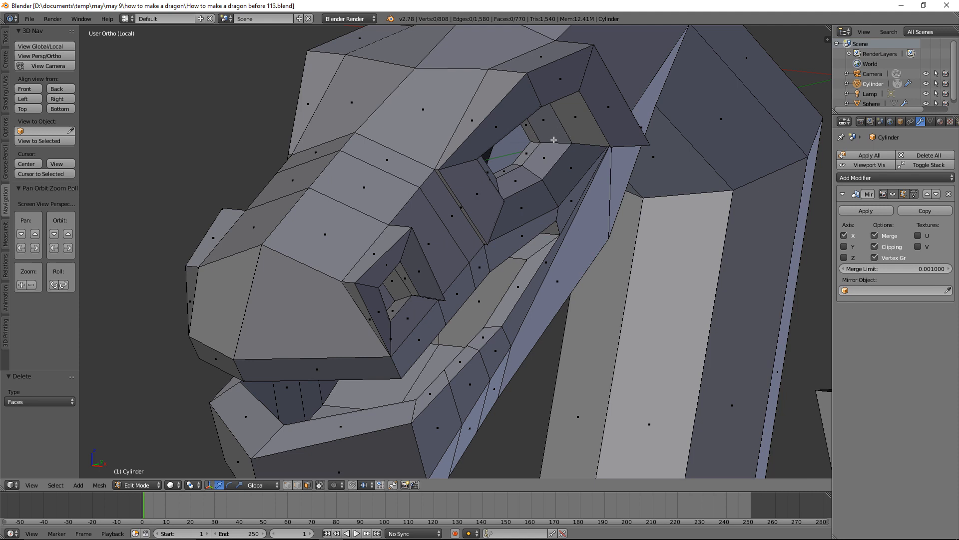
# With proportional editing at size 1.77, move the two rear wall faces around the socket opening 0.659 along X
pyautogui.press('o')
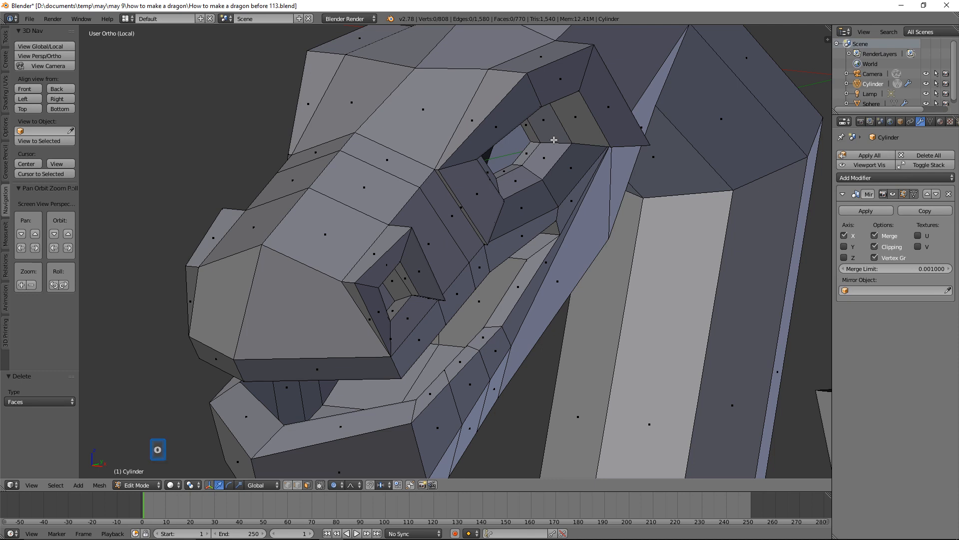
pyautogui.click(530, 133)
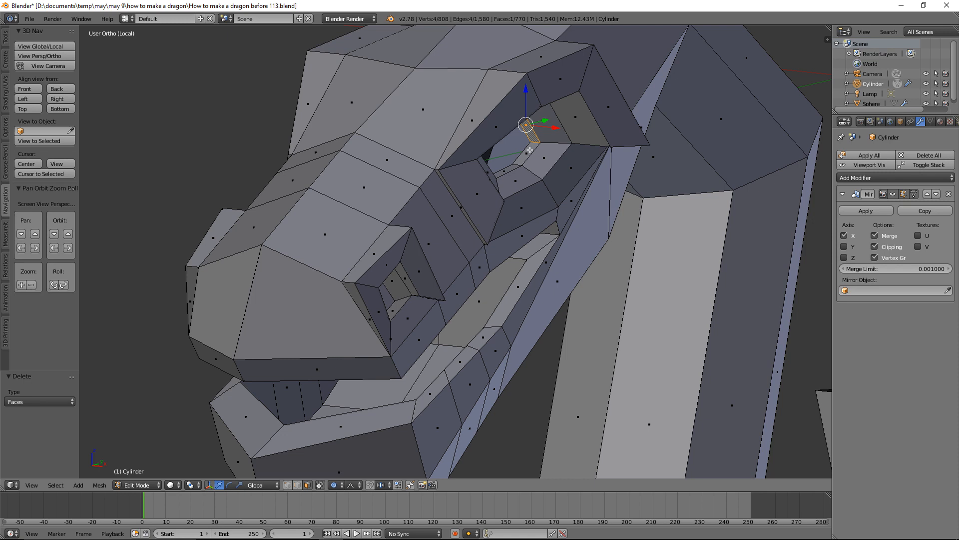
pyautogui.keyDown('shift'); pyautogui.click(530, 149); pyautogui.keyUp('shift')
pyautogui.press('g')
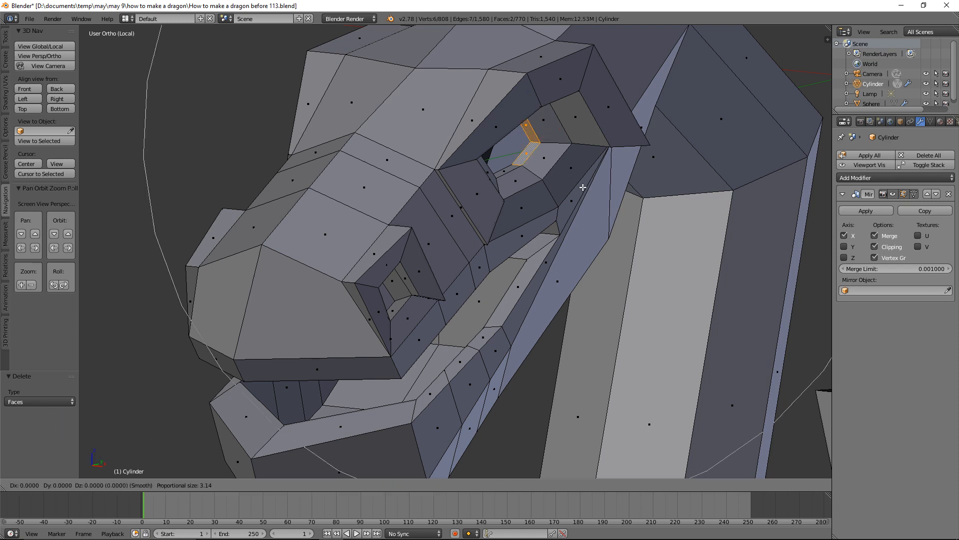
pyautogui.scroll(14, 583, 187)
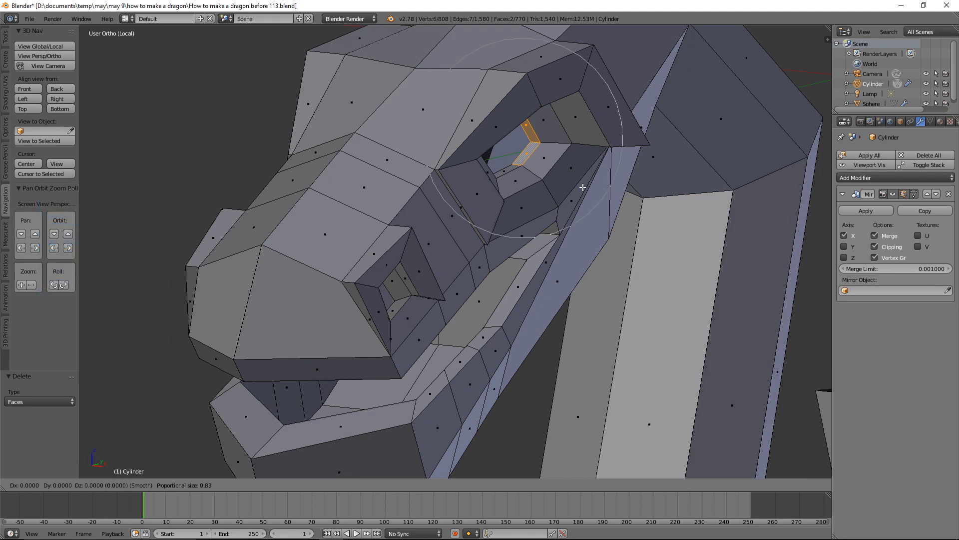
pyautogui.press('x')
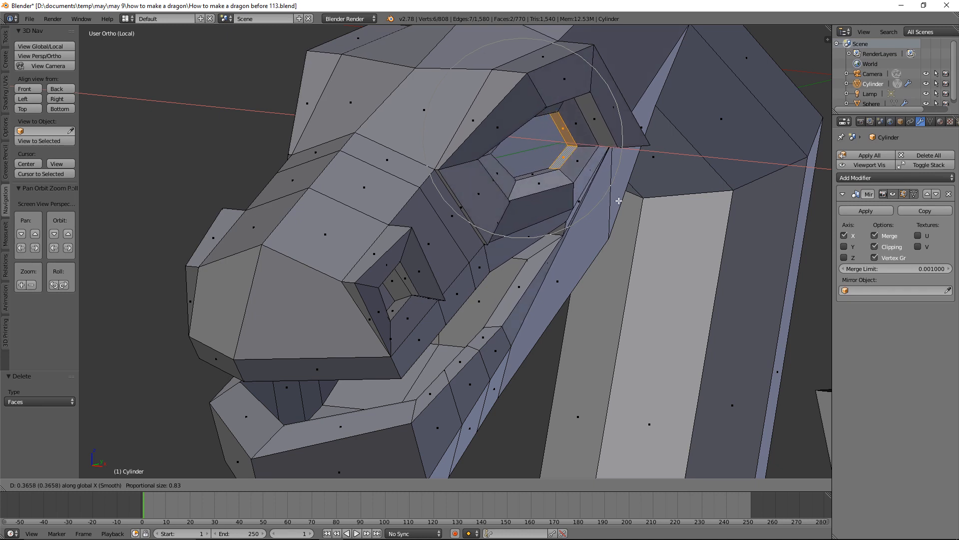
pyautogui.scroll(-8, 619, 201)
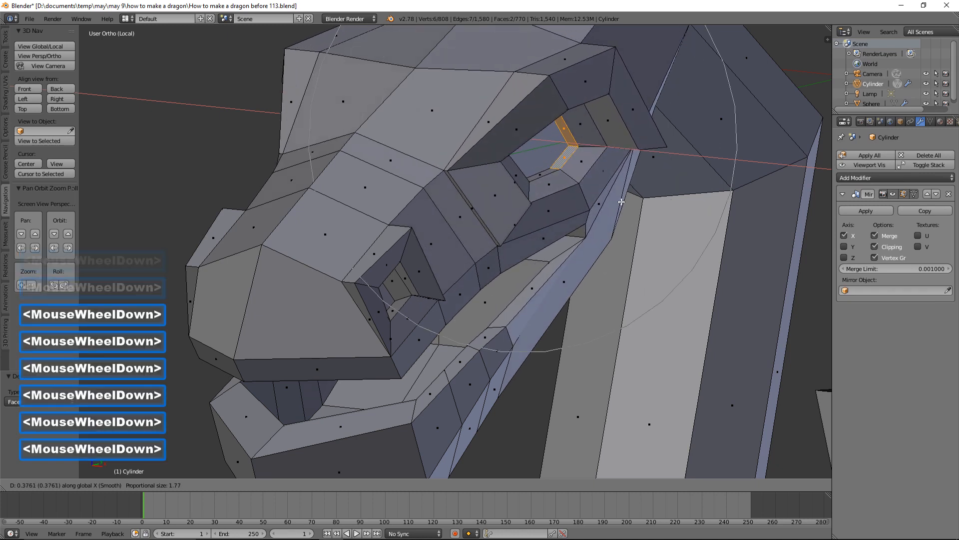
pyautogui.click(648, 210)
pyautogui.moveTo(648, 210)
pyautogui.mouseDown(button='middle')
pyautogui.moveTo(666, 203)
pyautogui.moveTo(646, 208)
pyautogui.moveTo(654, 209)
pyautogui.mouseUp(button='middle')
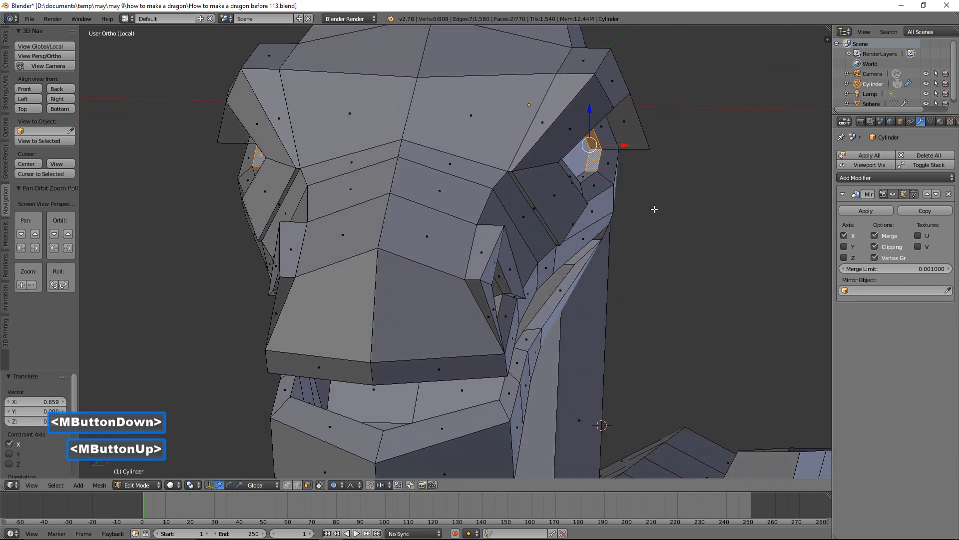
pyautogui.moveTo(574, 178); pyautogui.dragTo(530, 181, button='middle')
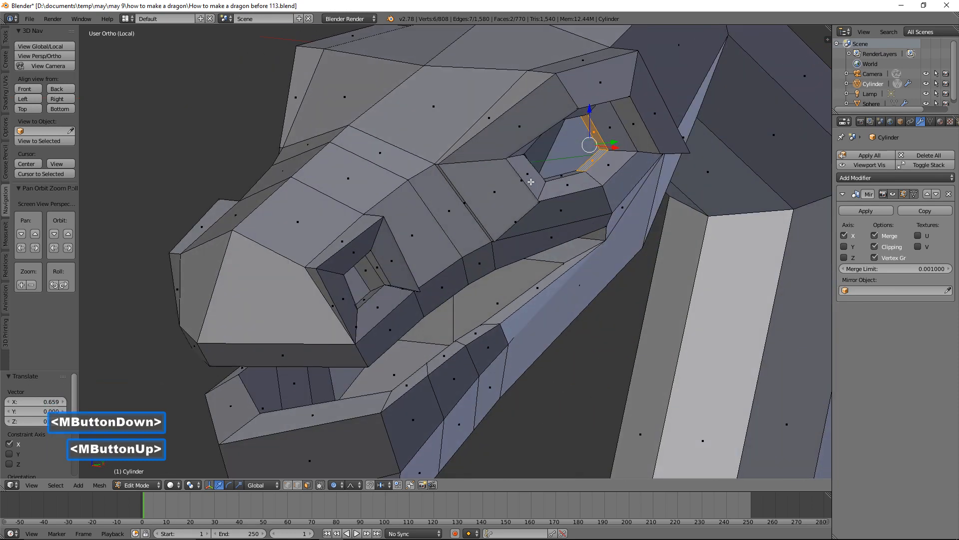
# Move the socket's inner edge nearest the snout about -0.319 along X and -0.045 along Y, using proportional size 0.91, and clear the selection
pyautogui.click(303, 487)
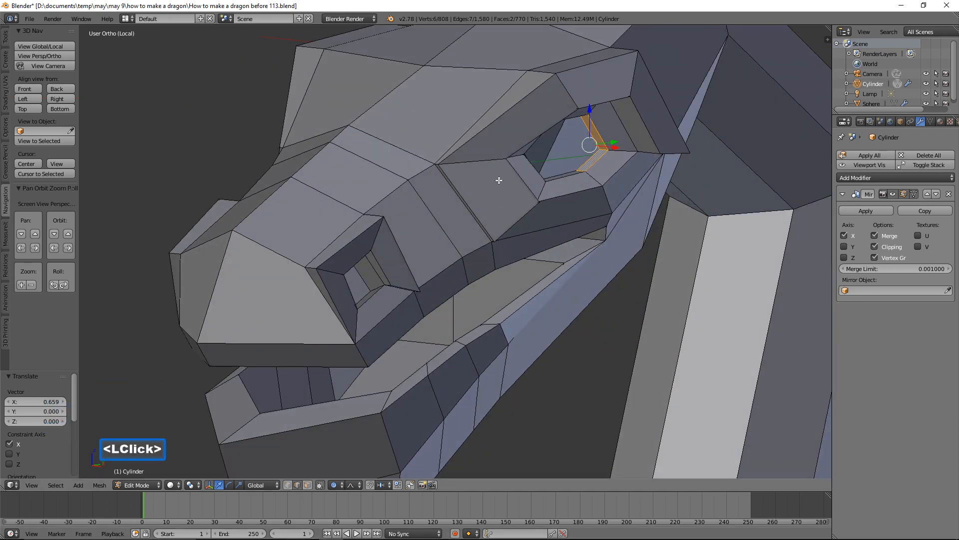
pyautogui.click(519, 161)
pyautogui.click(515, 157)
pyautogui.moveTo(515, 160); pyautogui.dragTo(548, 182, button='middle')
pyautogui.press('g')
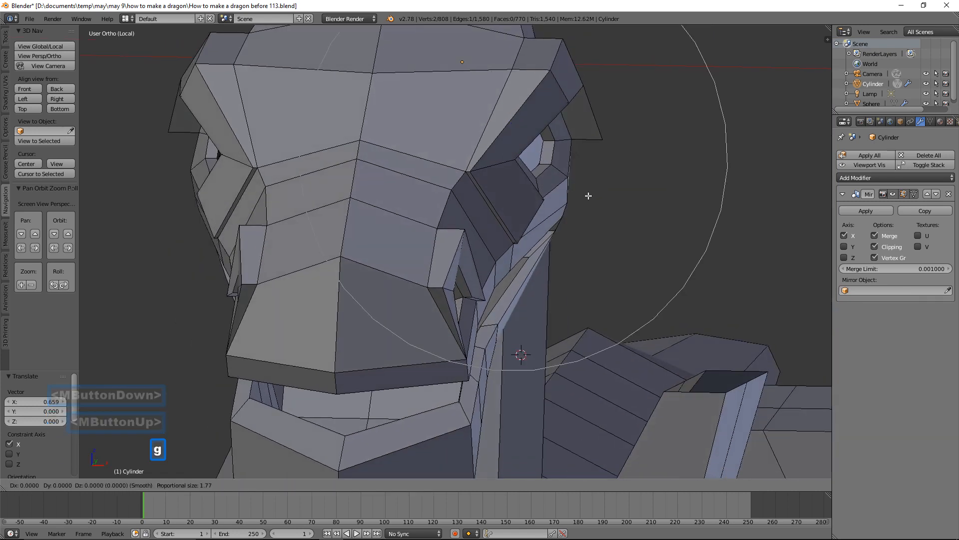
pyautogui.scroll(10, 588, 196)
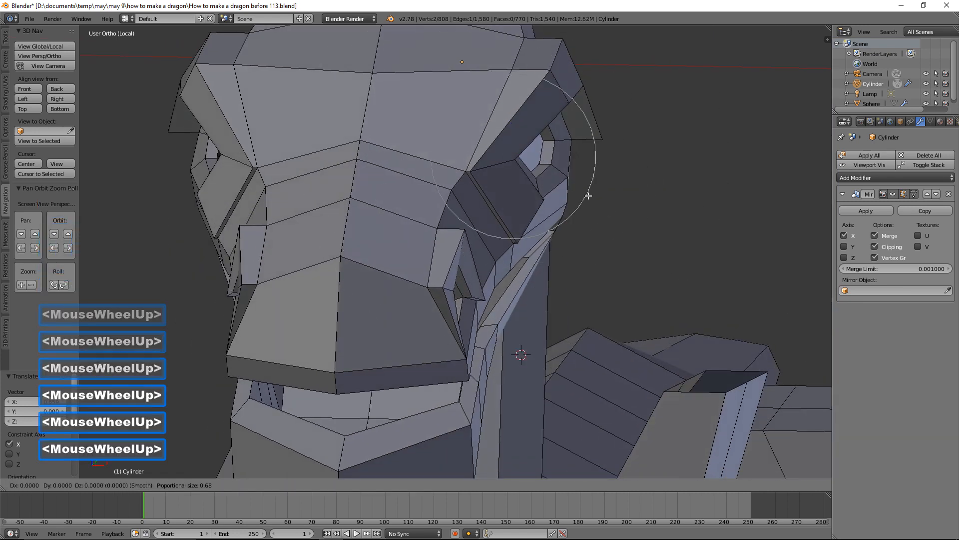
pyautogui.scroll(-1, 565, 205)
pyautogui.scroll(-2, 565, 205)
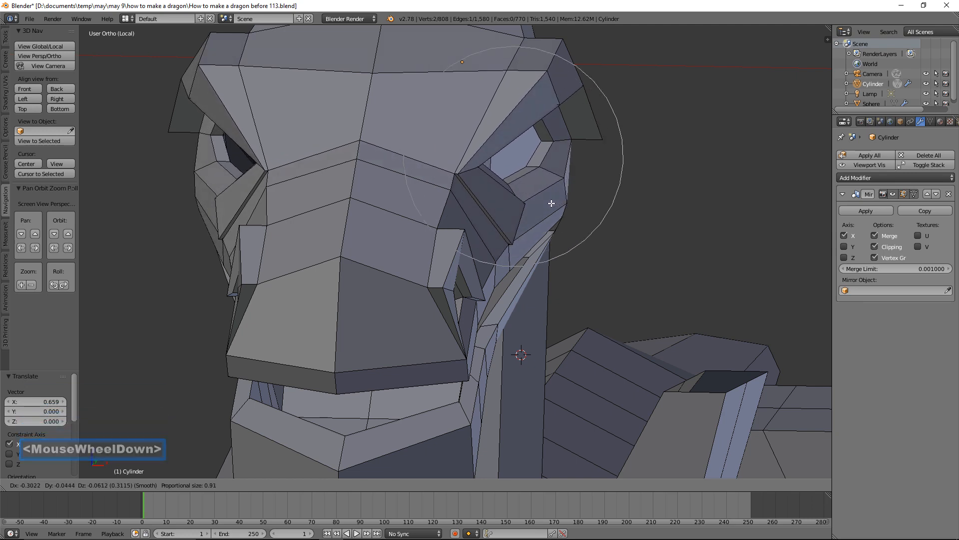
pyautogui.click(550, 200)
pyautogui.moveTo(551, 200); pyautogui.dragTo(606, 214, button='middle')
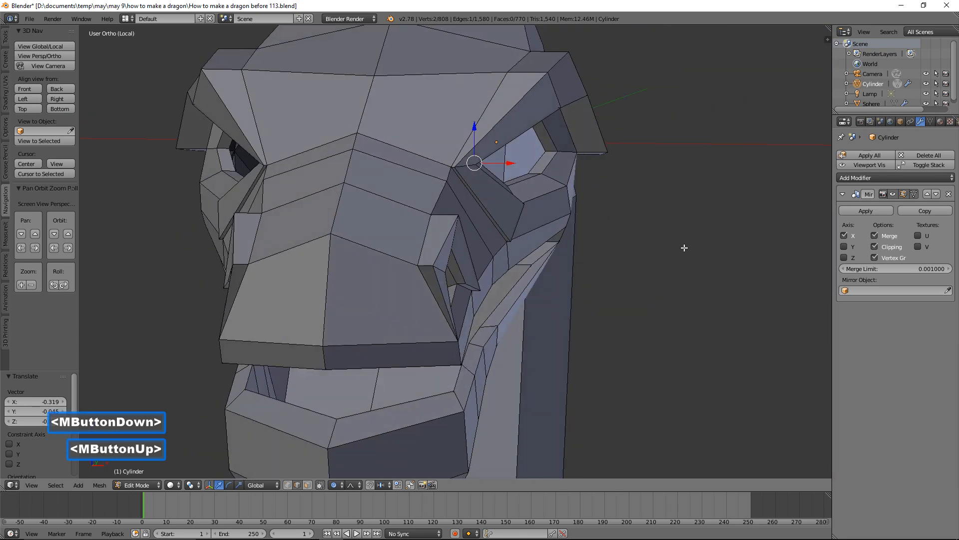
pyautogui.press('a')
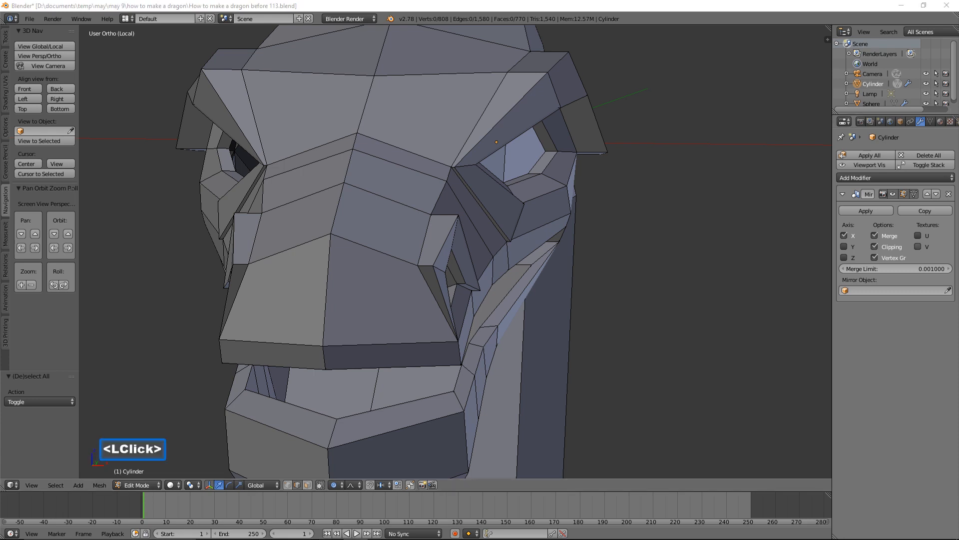
pyautogui.click(652, 6)
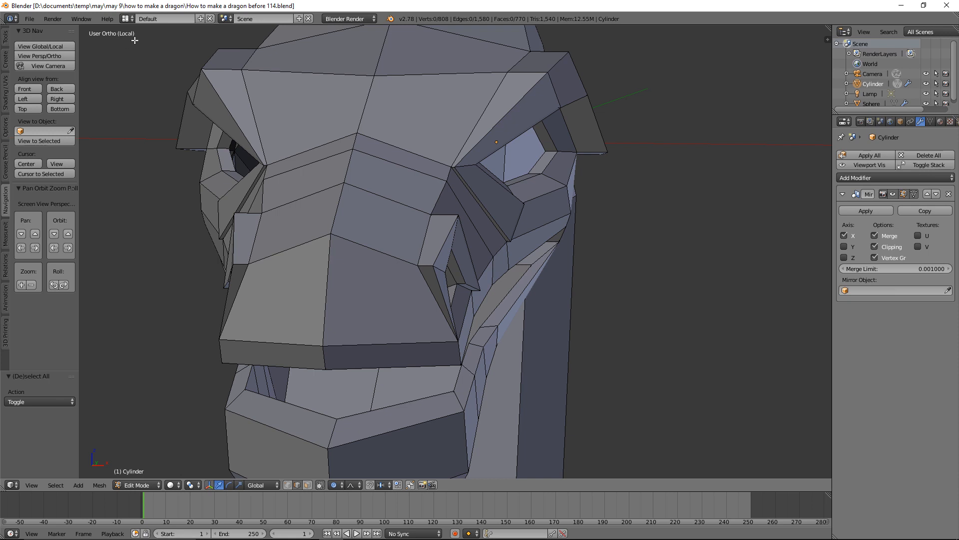
# Exit local view to bring back the eyeball and return the dragon body to Object Mode
pyautogui.click(65, 44)
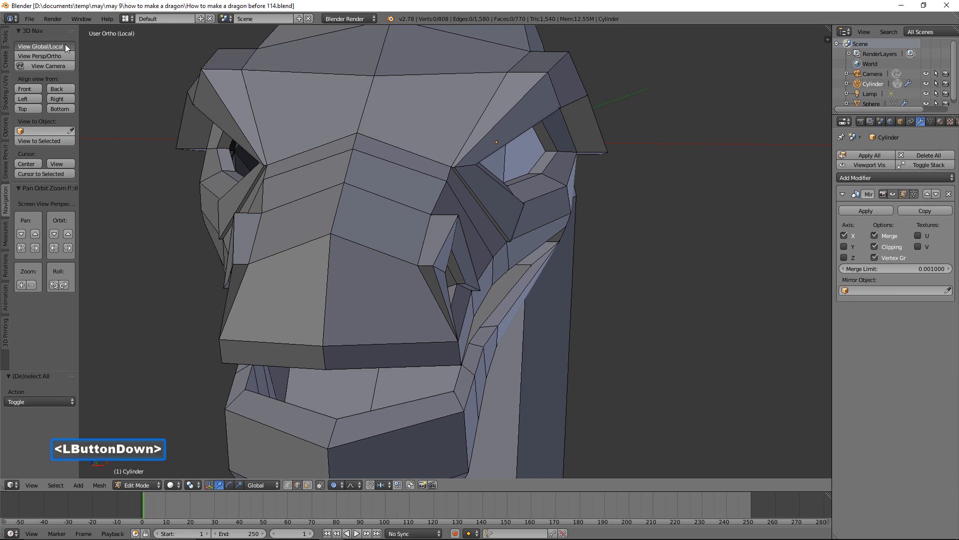
pyautogui.moveTo(486, 126); pyautogui.dragTo(608, 161, button='middle')
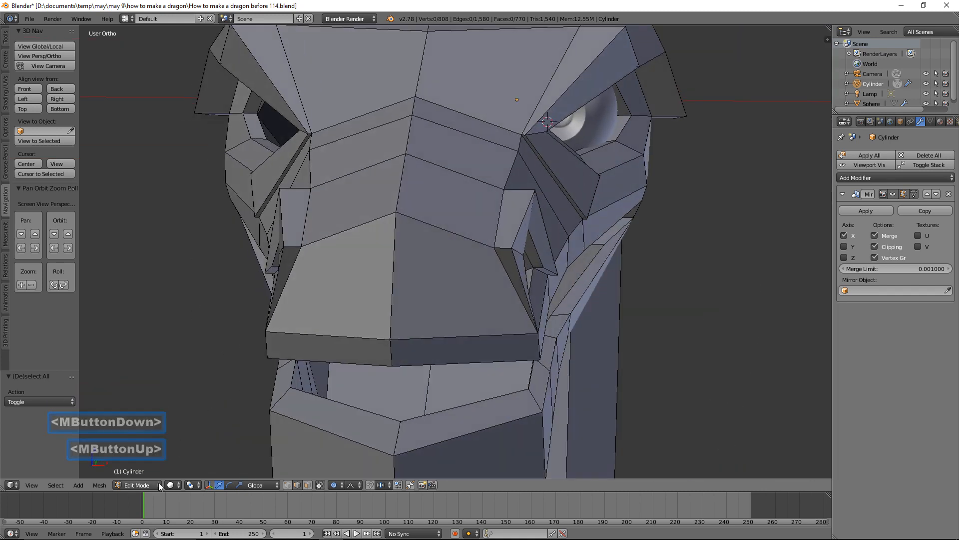
pyautogui.moveTo(385, 323); pyautogui.dragTo(433, 277, button='middle')
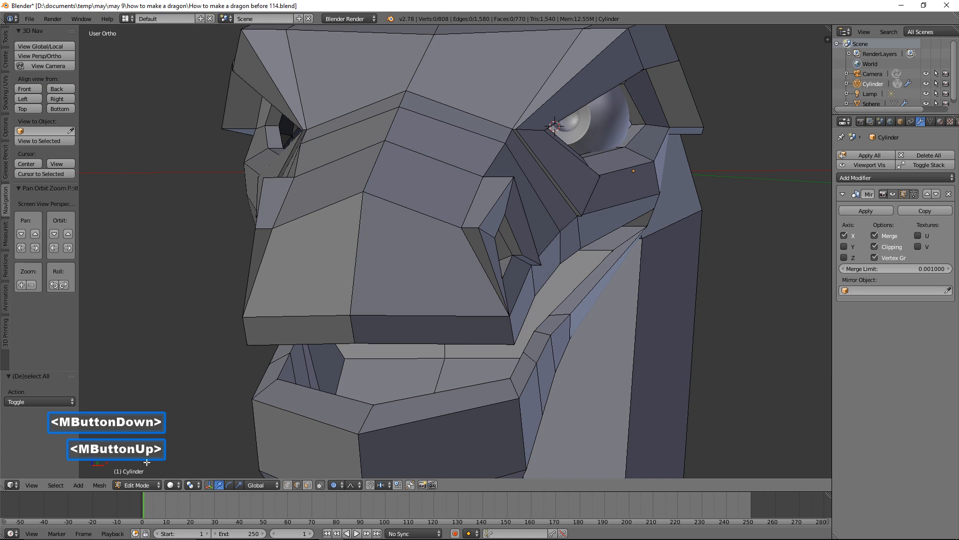
pyautogui.click(142, 484)
pyautogui.click(155, 475)
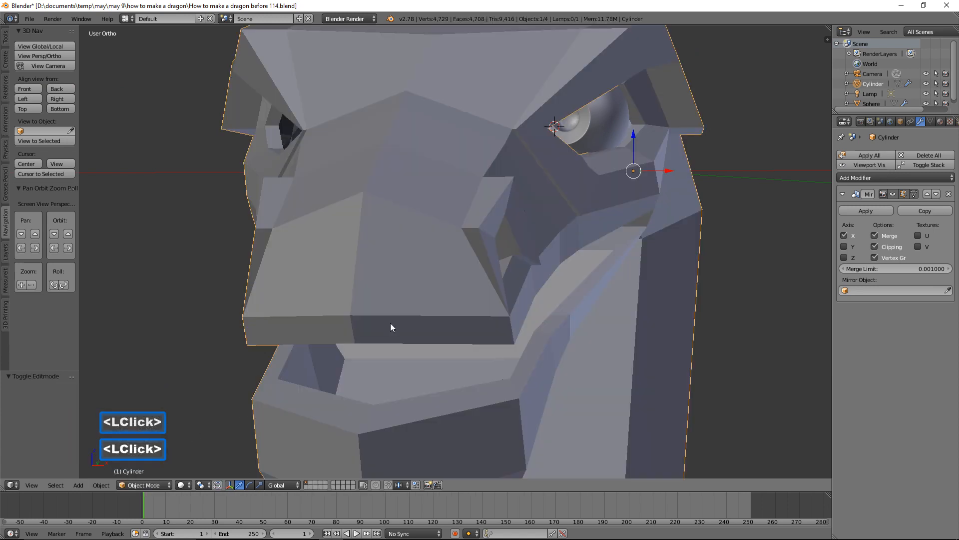
# Move the eyeball 0.139 along X so it sits further out in the eye socket
pyautogui.click(604, 121)
pyautogui.moveTo(598, 121); pyautogui.dragTo(607, 127, button='middle')
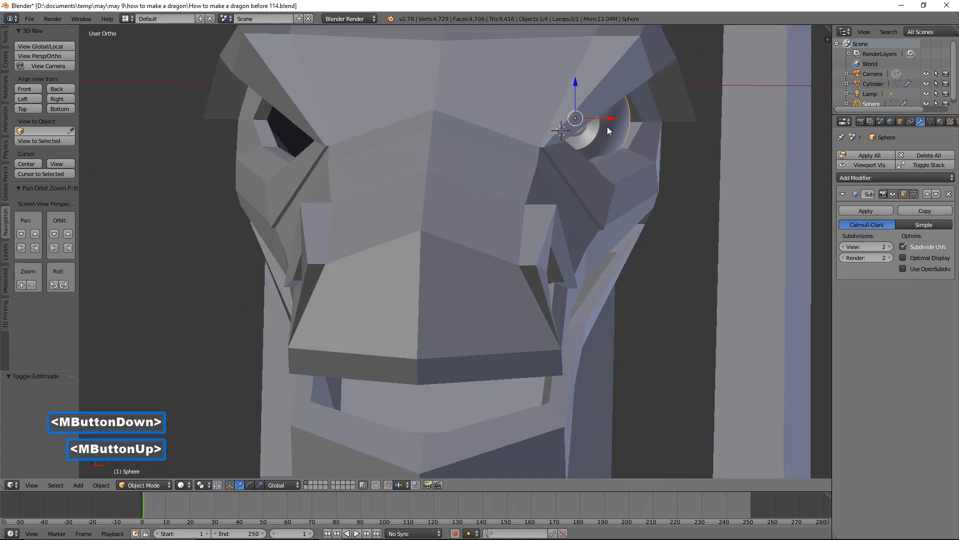
pyautogui.moveTo(608, 121); pyautogui.dragTo(629, 121)
pyautogui.moveTo(628, 122); pyautogui.dragTo(659, 138, button='middle')
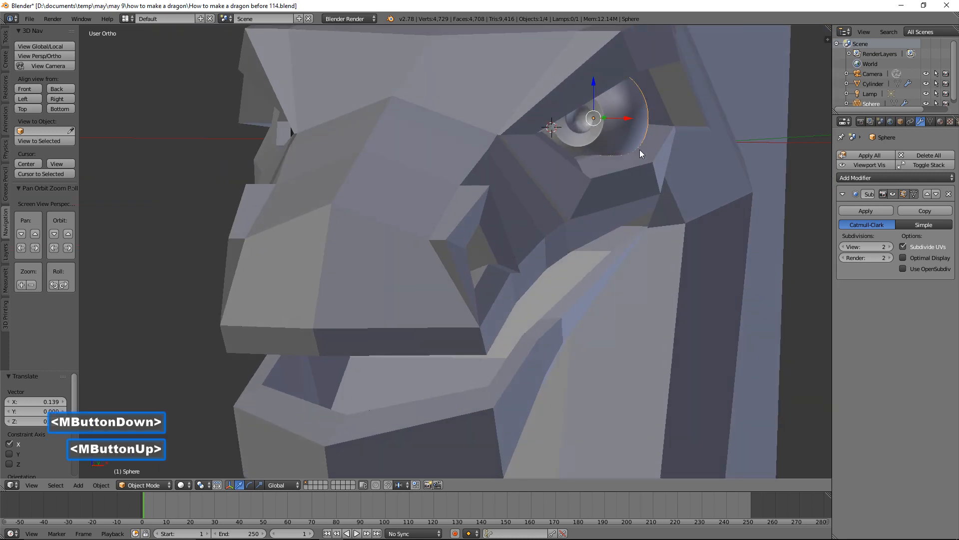
# Put the dragon body in Edit Mode and move the eye socket's lower rim edge beneath the eyeball 0.116 along X
pyautogui.click(553, 194)
pyautogui.click(146, 485)
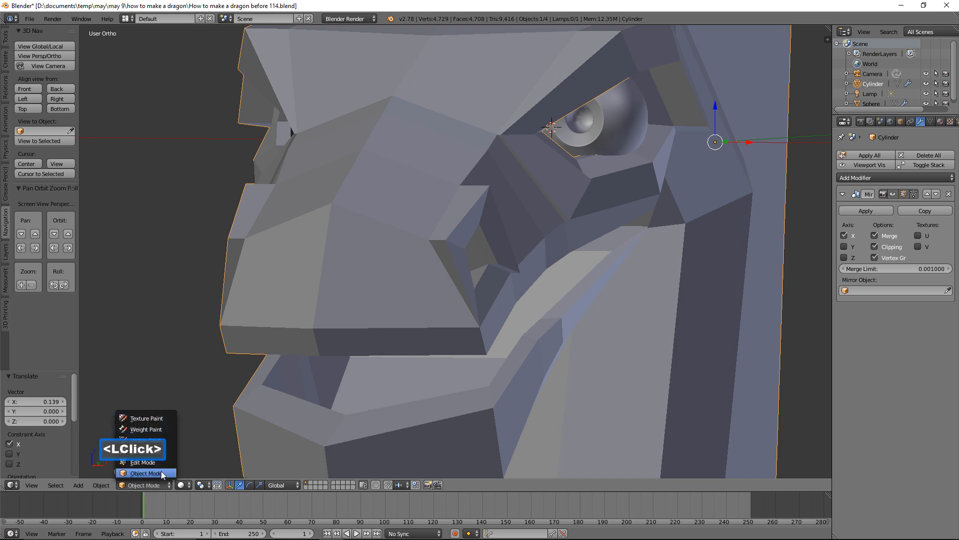
pyautogui.click(147, 458)
pyautogui.click(588, 158)
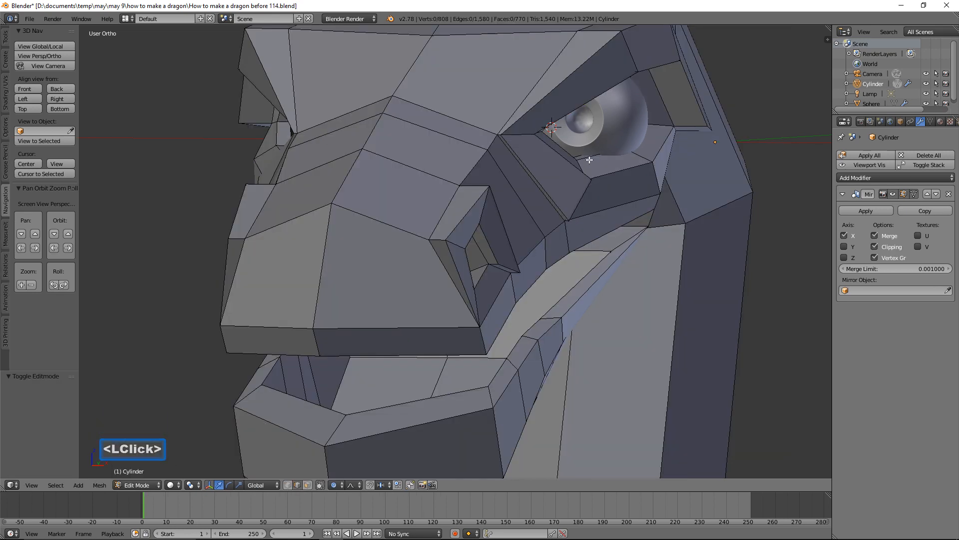
pyautogui.moveTo(636, 156); pyautogui.dragTo(650, 157)
pyautogui.moveTo(649, 157); pyautogui.dragTo(577, 152, button='middle')
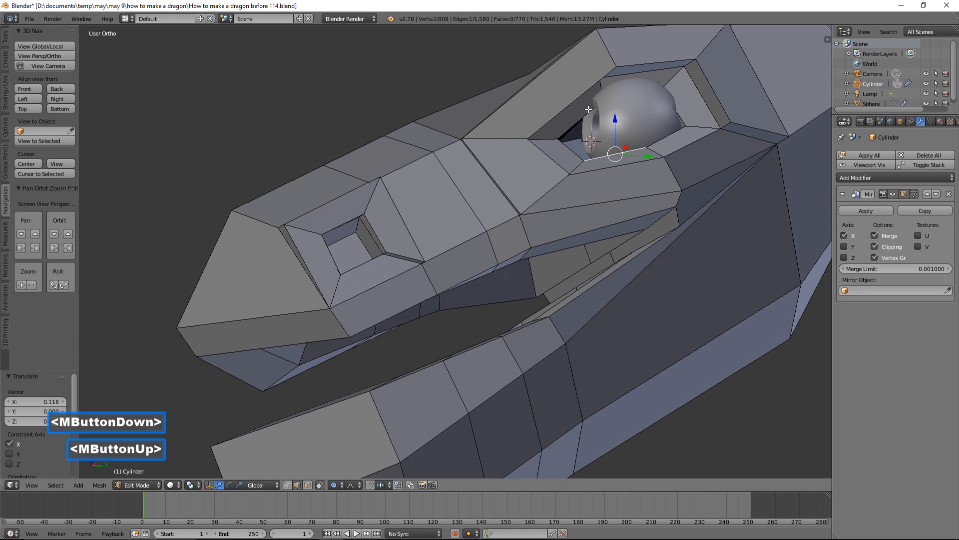
pyautogui.click(630, 93)
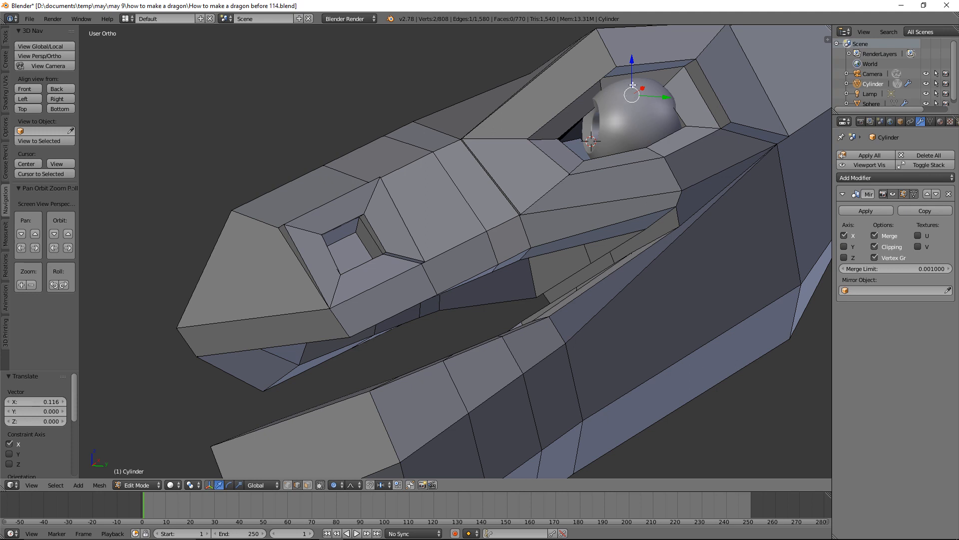
pyautogui.moveTo(635, 67); pyautogui.dragTo(634, 62)
pyautogui.rightClick(634, 63)
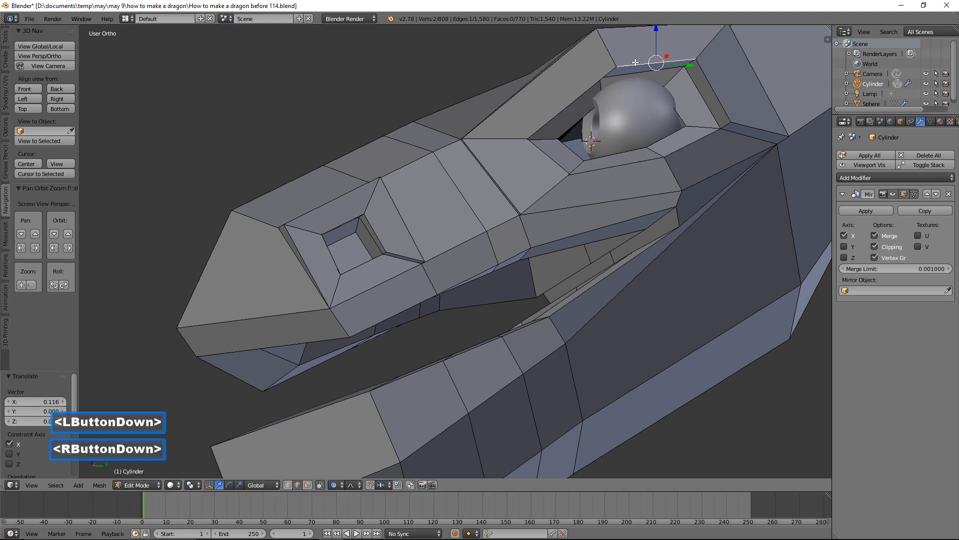
pyautogui.click(725, 48)
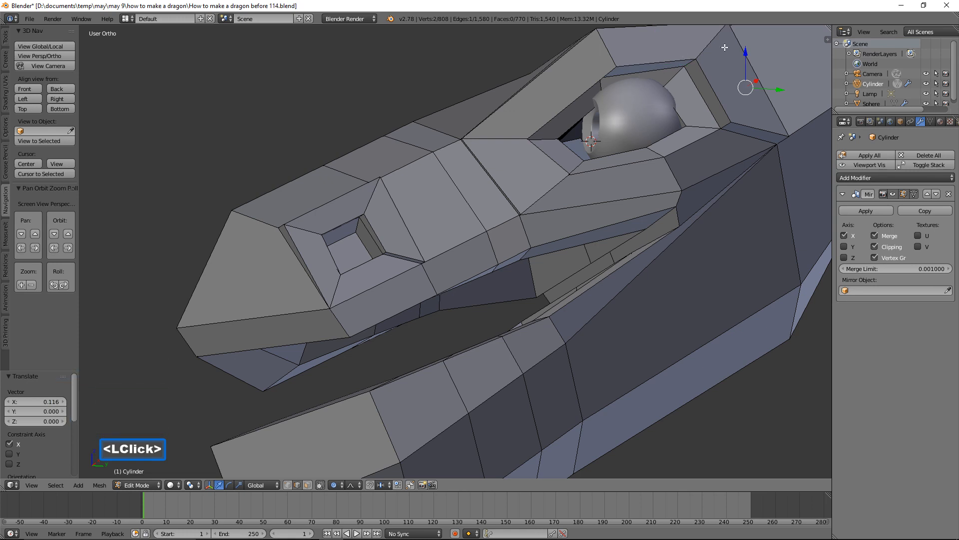
pyautogui.moveTo(744, 53); pyautogui.dragTo(744, 49)
pyautogui.rightClick(743, 49)
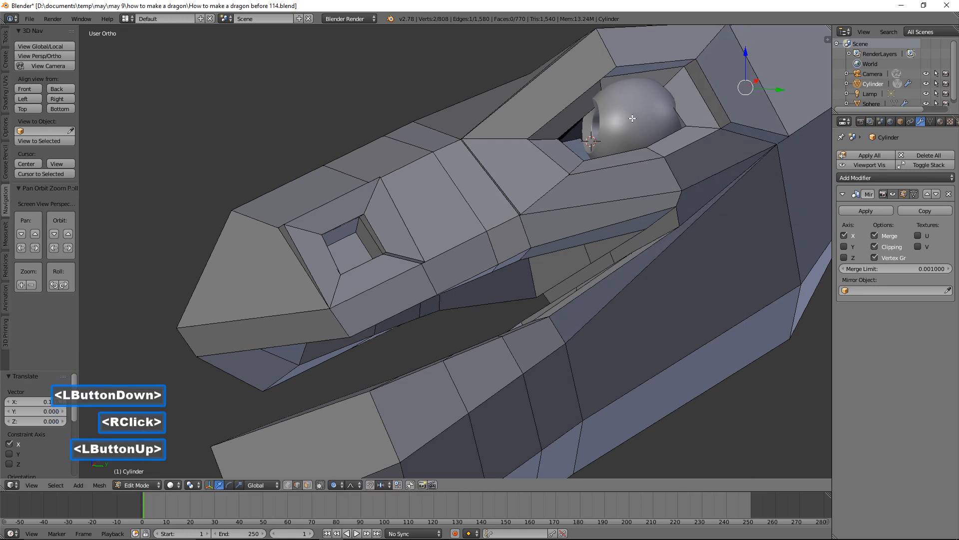
# Isolate the body to select the upper edge of the socket's inner opening, exit local view, and raise that edge 0.123 along Z
pyautogui.click(65, 45)
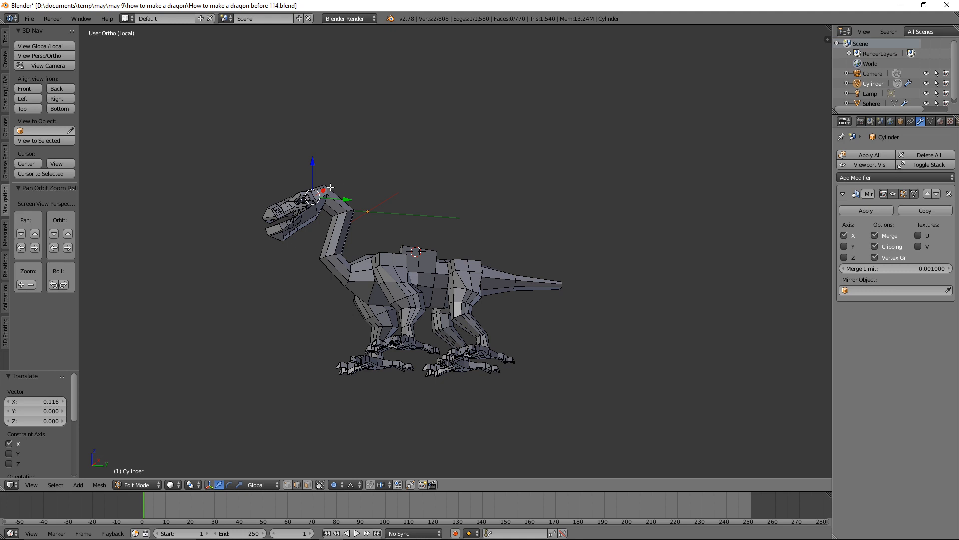
pyautogui.hotkey('shift', 'b')
pyautogui.moveTo(260, 158); pyautogui.dragTo(357, 274)
pyautogui.scroll(2, 439, 214)
pyautogui.scroll(2, 411, 195)
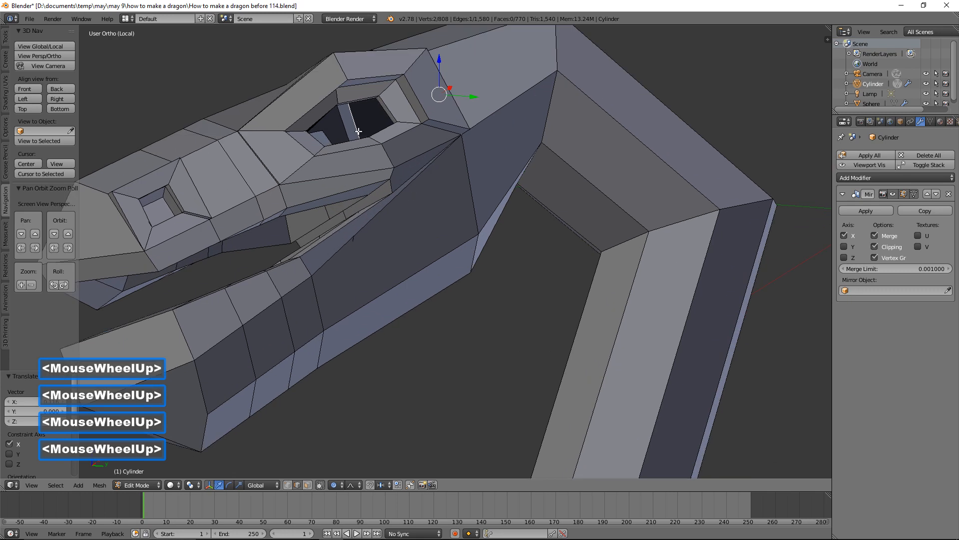
pyautogui.scroll(1, 349, 105)
pyautogui.keyDown('shift'); pyautogui.moveTo(388, 109); pyautogui.dragTo(544, 281, button='middle'); pyautogui.keyUp('shift')
pyautogui.click(481, 217)
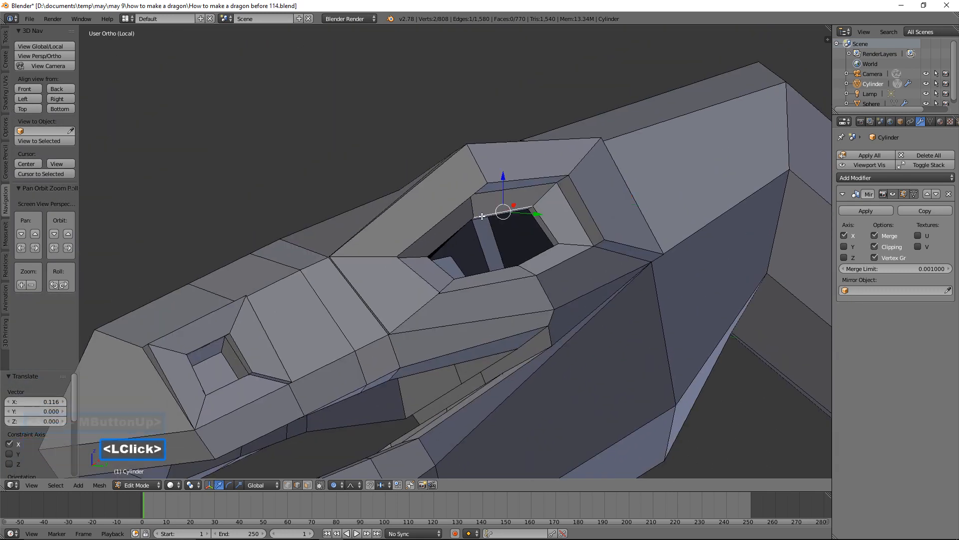
pyautogui.click(481, 218)
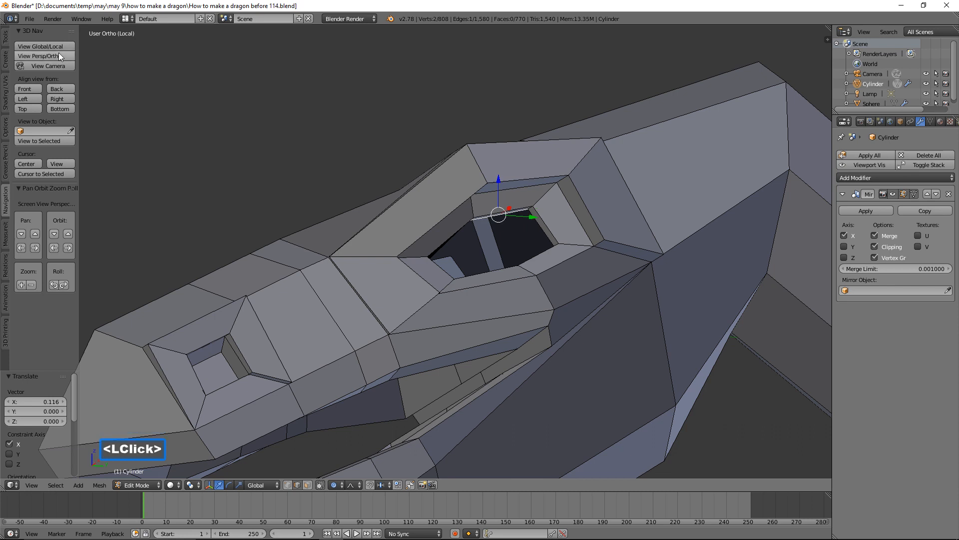
pyautogui.click(61, 47)
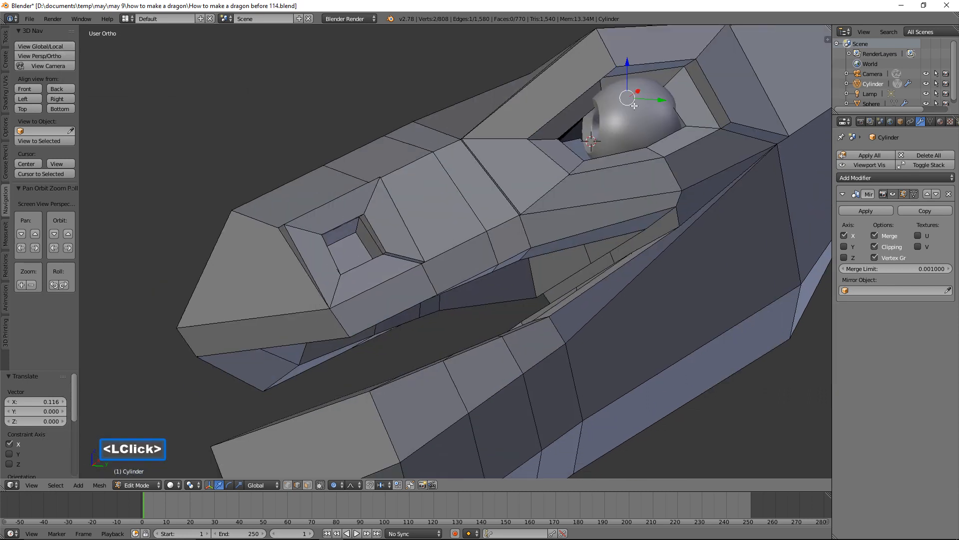
pyautogui.moveTo(628, 69); pyautogui.dragTo(619, 50)
pyautogui.moveTo(604, 69); pyautogui.dragTo(681, 82, button='middle')
pyautogui.moveTo(611, 125); pyautogui.dragTo(569, 144, button='middle')
# Move the inner socket edge nearest the snout about -0.13 along X with proportional size 1.00, and clear the selection
pyautogui.click(565, 132)
pyautogui.press('g')
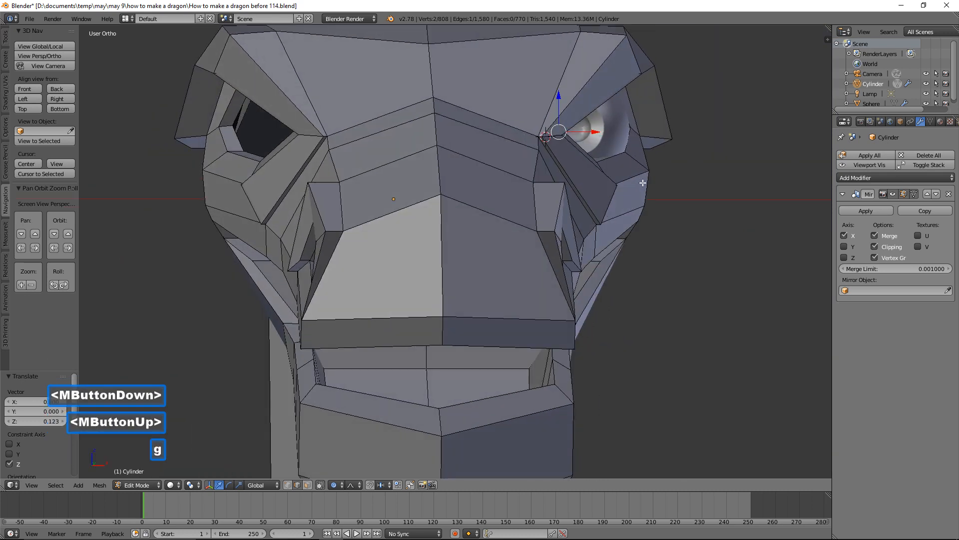
pyautogui.scroll(5, 642, 183)
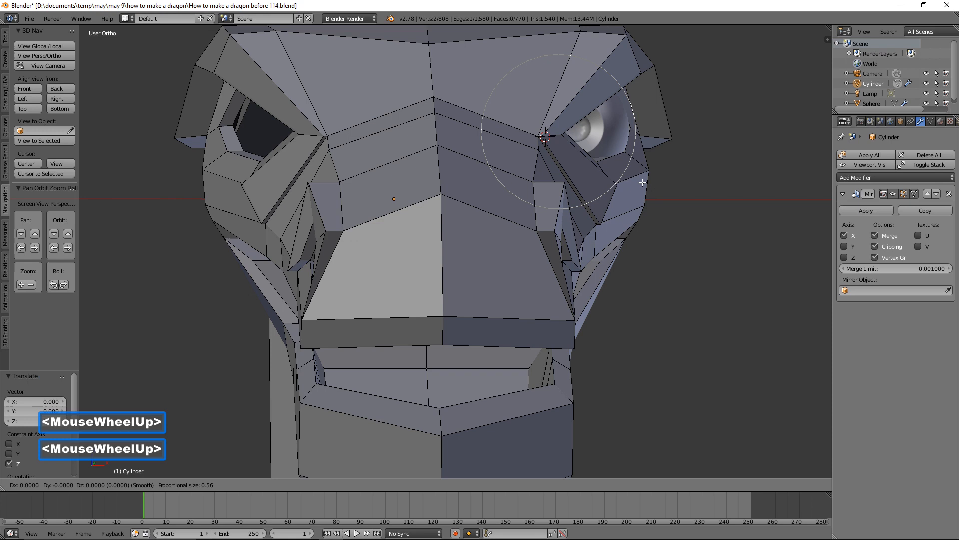
pyautogui.press('x')
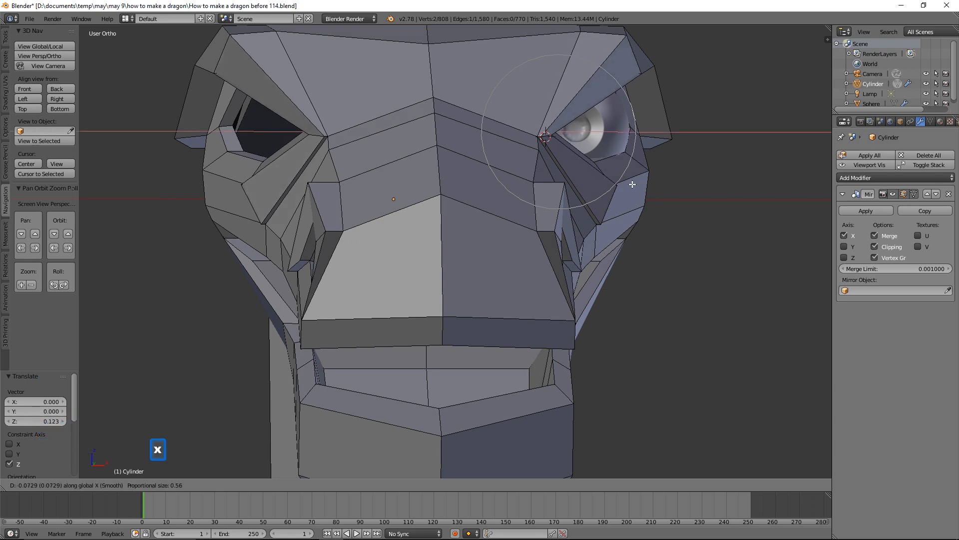
pyautogui.scroll(-2, 630, 185)
pyautogui.scroll(-1, 629, 186)
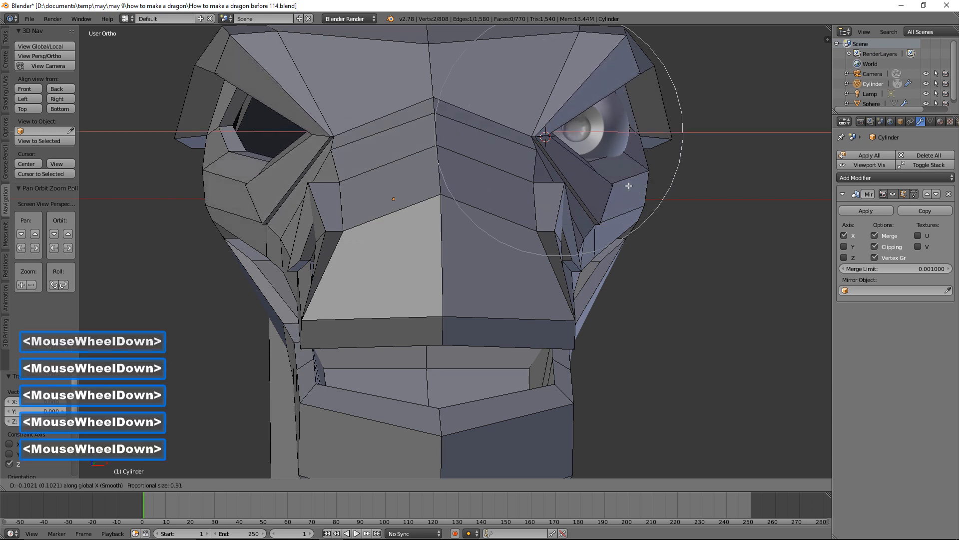
pyautogui.scroll(-1, 627, 186)
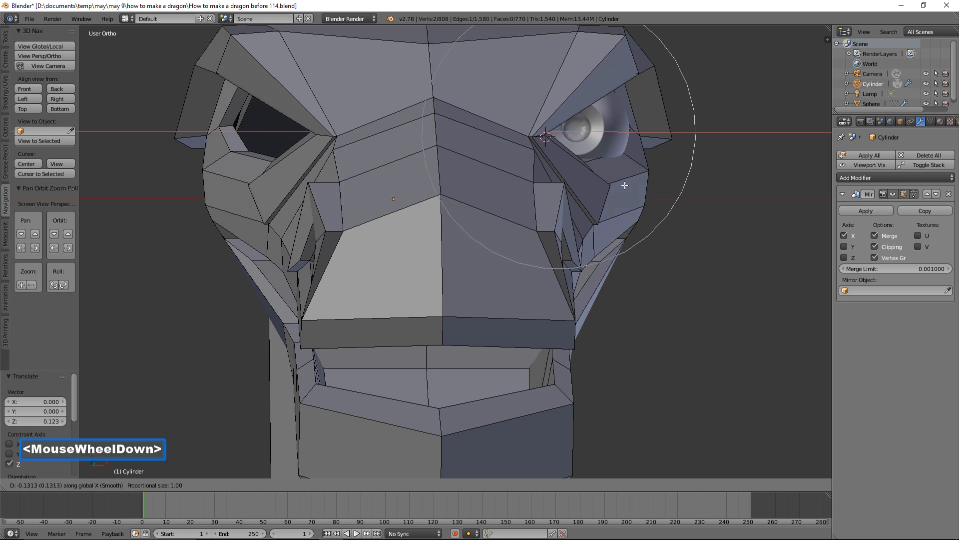
pyautogui.click(627, 186)
pyautogui.moveTo(627, 186); pyautogui.dragTo(525, 207, button='middle')
pyautogui.press('a')
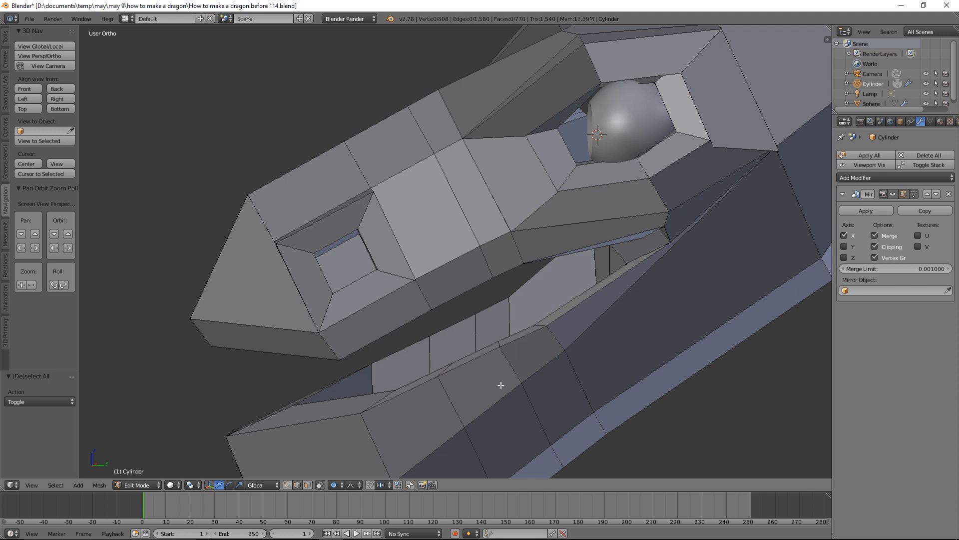
# Turn off proportional editing and scale down the edge loop around the eye socket's inner opening behind the eyeball
pyautogui.press('o')
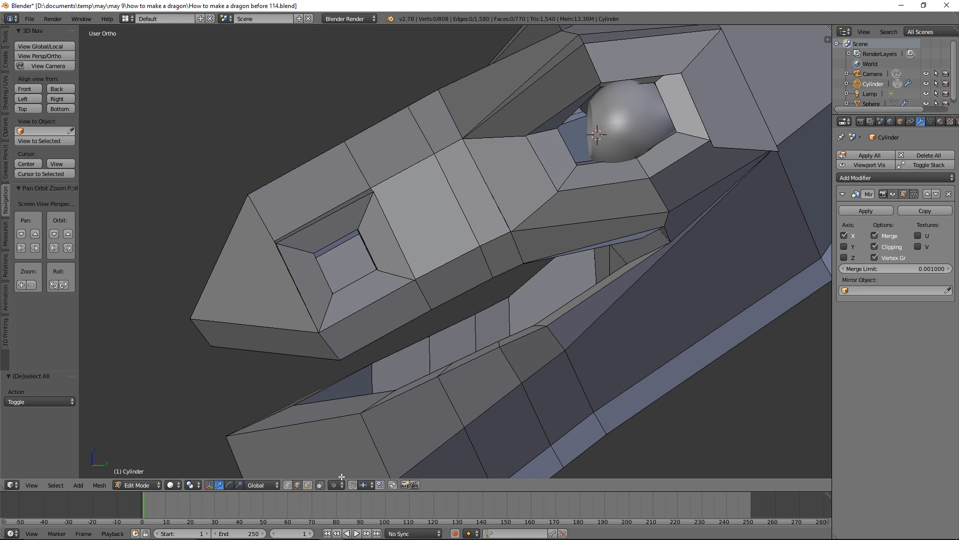
pyautogui.moveTo(634, 248); pyautogui.dragTo(607, 258, button='middle')
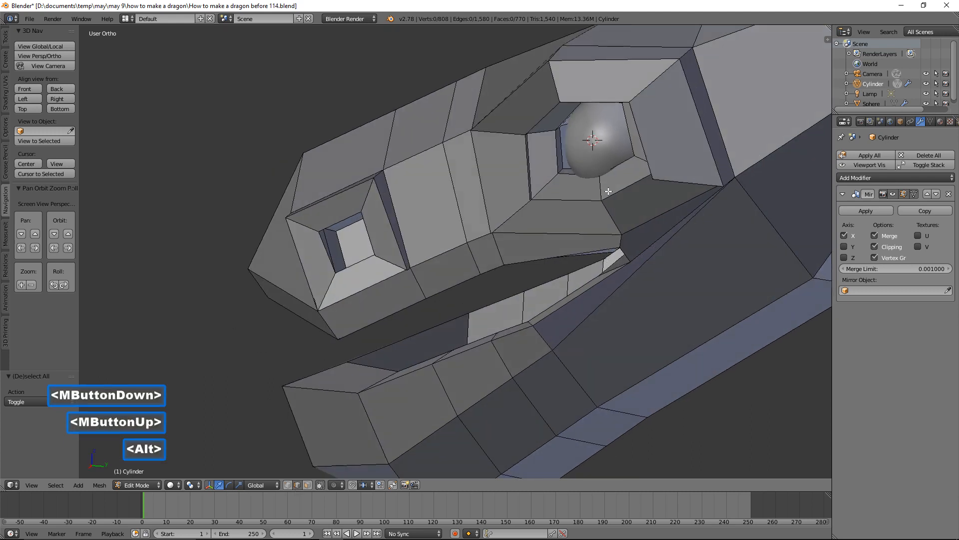
pyautogui.keyDown('alt'); pyautogui.click(562, 161); pyautogui.keyUp('alt')
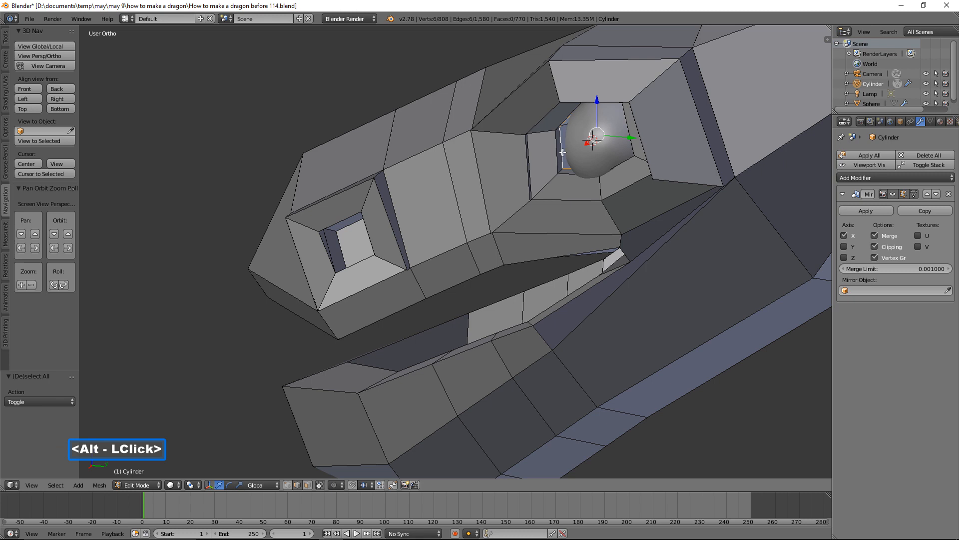
pyautogui.moveTo(612, 103); pyautogui.dragTo(677, 168, button='middle')
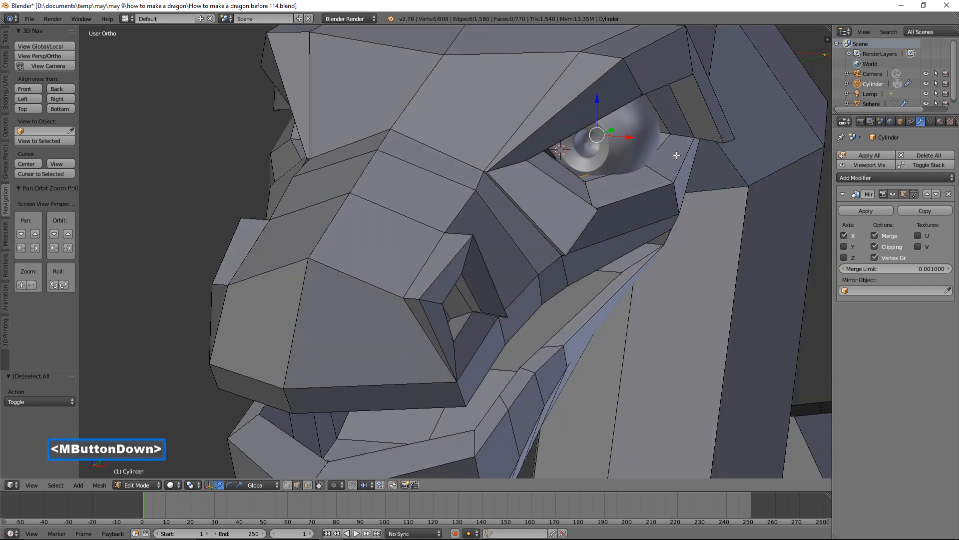
pyautogui.press('s')
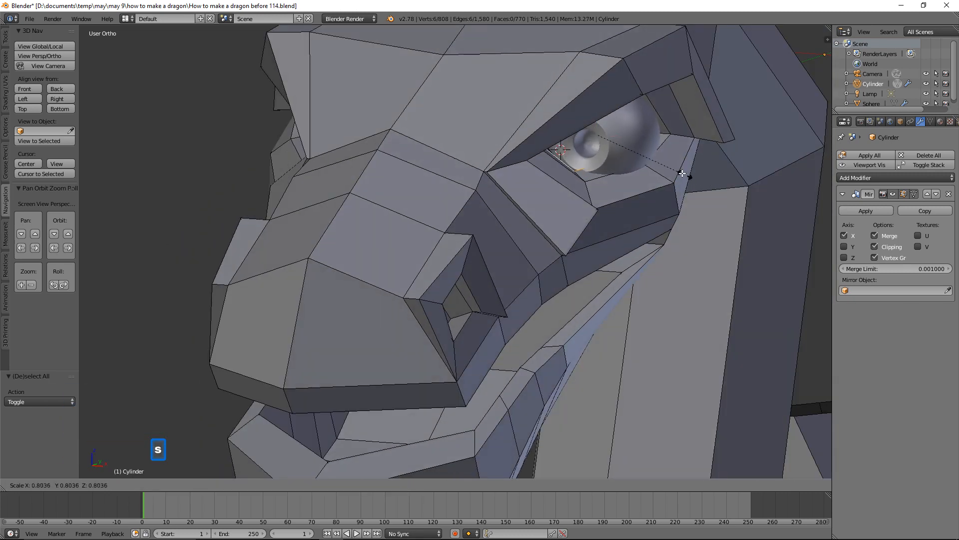
pyautogui.click(675, 168)
# Shift the inner opening loop along Y and -0.041 along Z, scale it to 0.745 along Y, and clear the selection
pyautogui.moveTo(674, 166); pyautogui.dragTo(636, 176, button='middle')
pyautogui.moveTo(623, 130); pyautogui.dragTo(635, 127)
pyautogui.moveTo(609, 98); pyautogui.dragTo(718, 171)
pyautogui.press('s')
pyautogui.press('y')
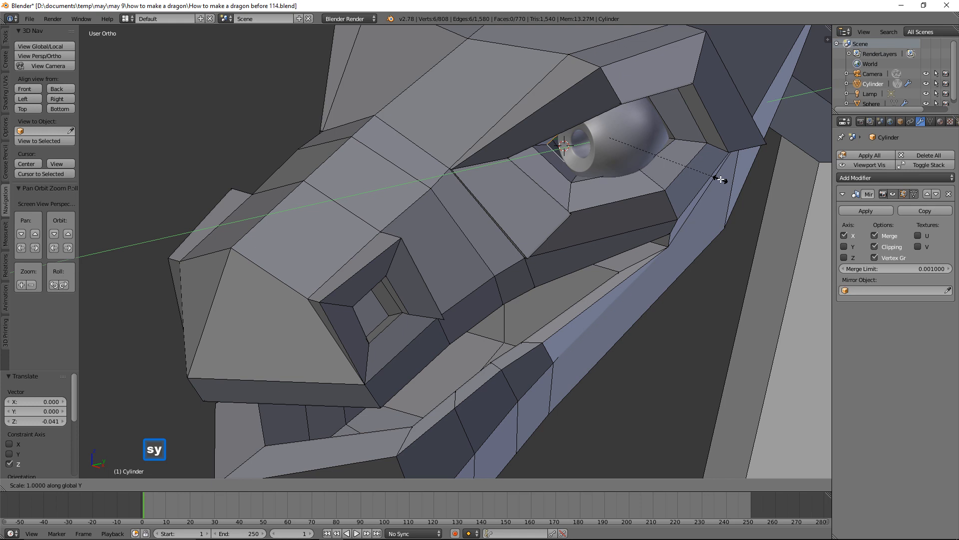
pyautogui.click(692, 171)
pyautogui.moveTo(617, 157); pyautogui.dragTo(652, 151, button='middle')
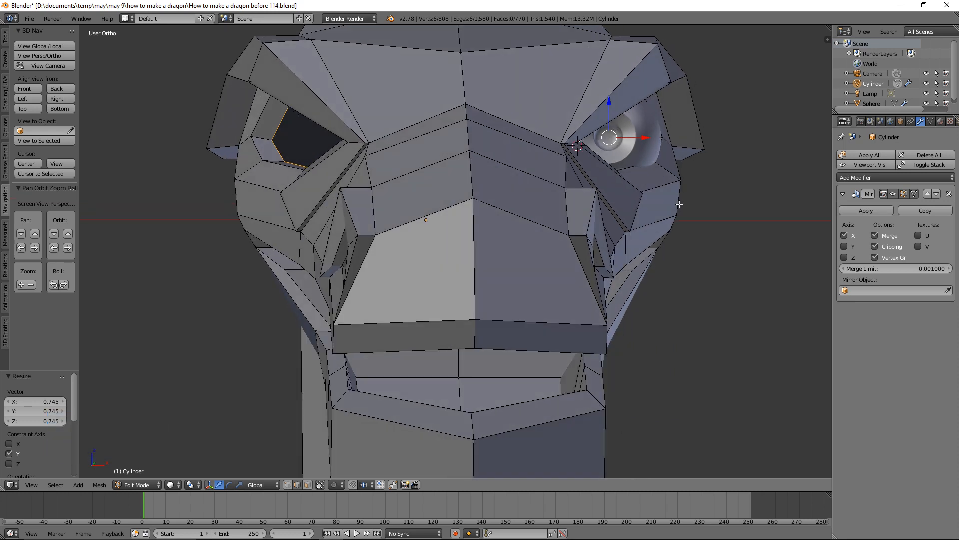
pyautogui.press('a')
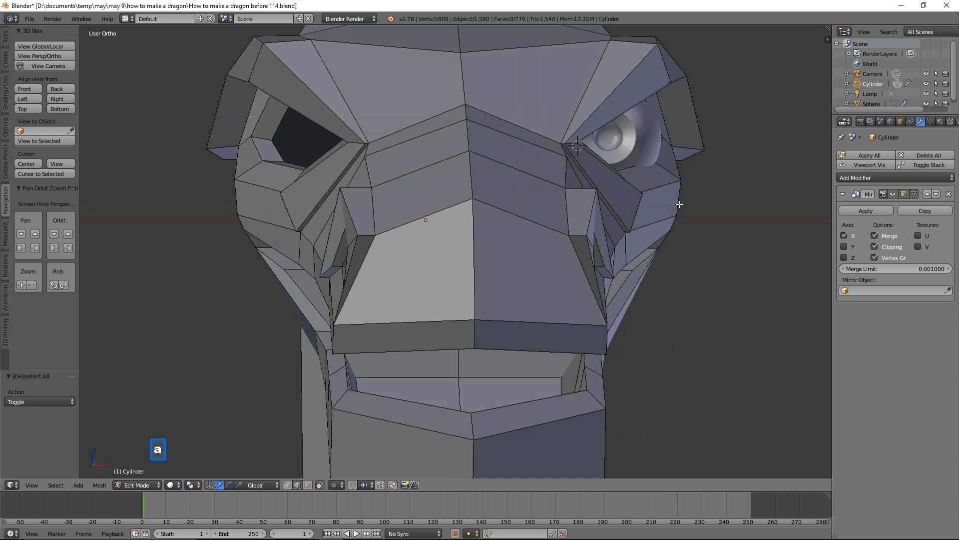
pyautogui.press('a')
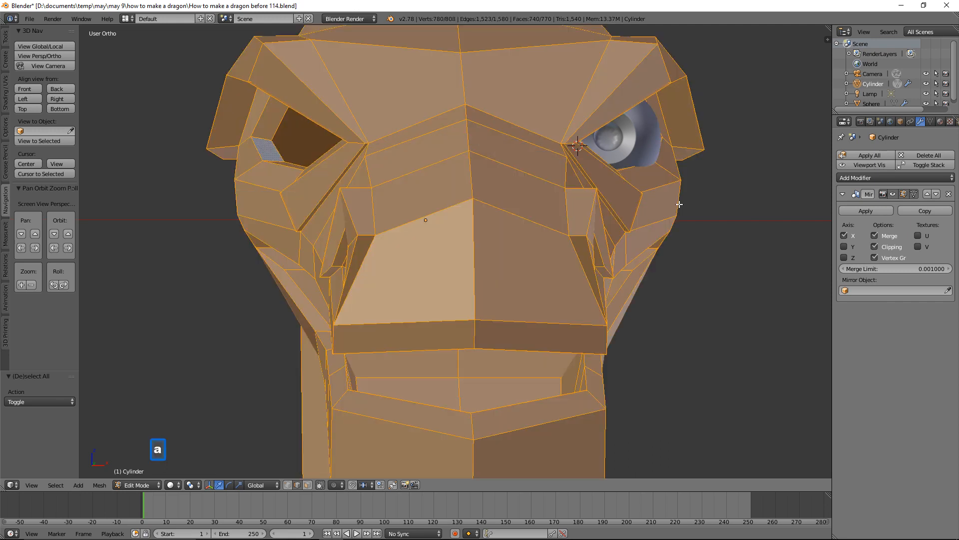
pyautogui.press('a')
# Move the top edge of the brow above the eye -0.219 along X, deselect it, and return the body to Object Mode
pyautogui.moveTo(721, 236); pyautogui.dragTo(665, 251, button='middle')
pyautogui.moveTo(612, 204); pyautogui.dragTo(647, 189, button='middle')
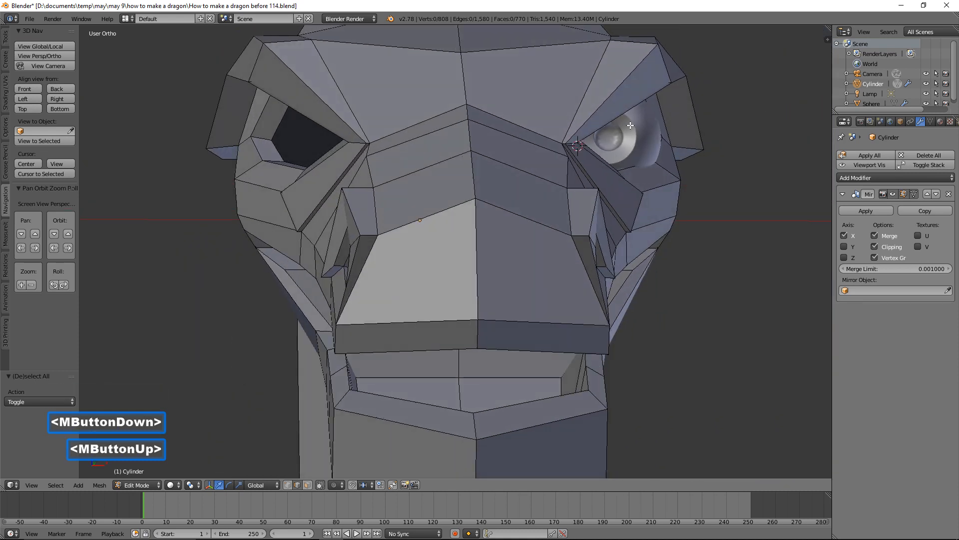
pyautogui.click(611, 37)
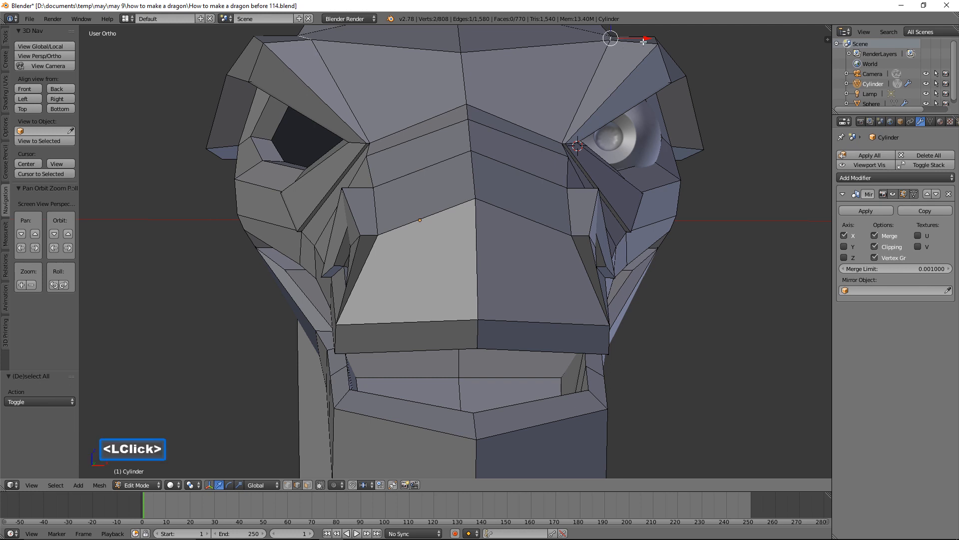
pyautogui.moveTo(645, 39); pyautogui.dragTo(616, 41)
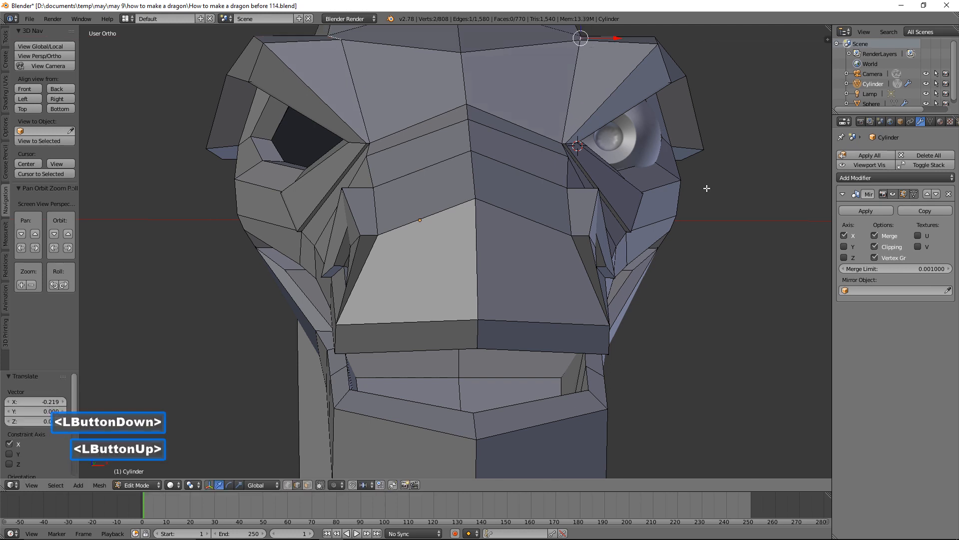
pyautogui.press('a')
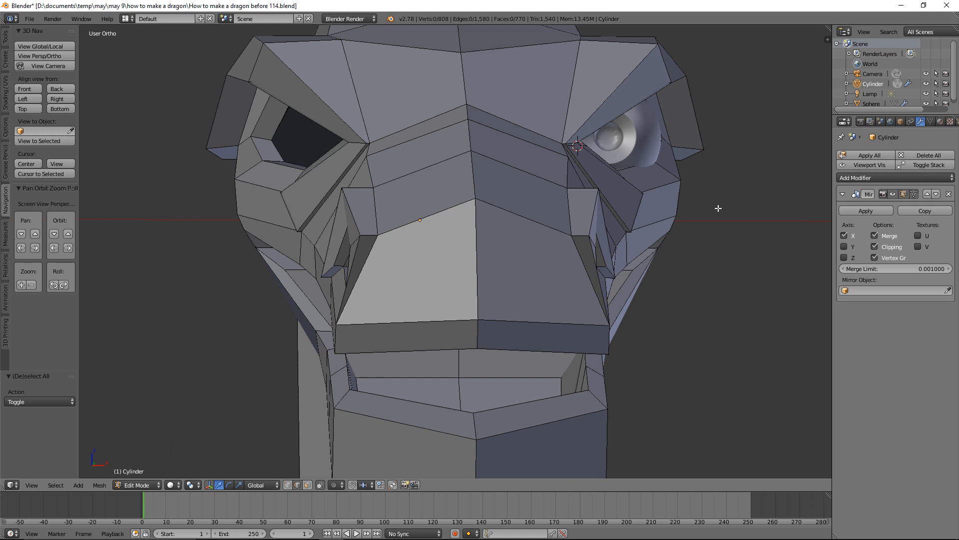
pyautogui.click(149, 486)
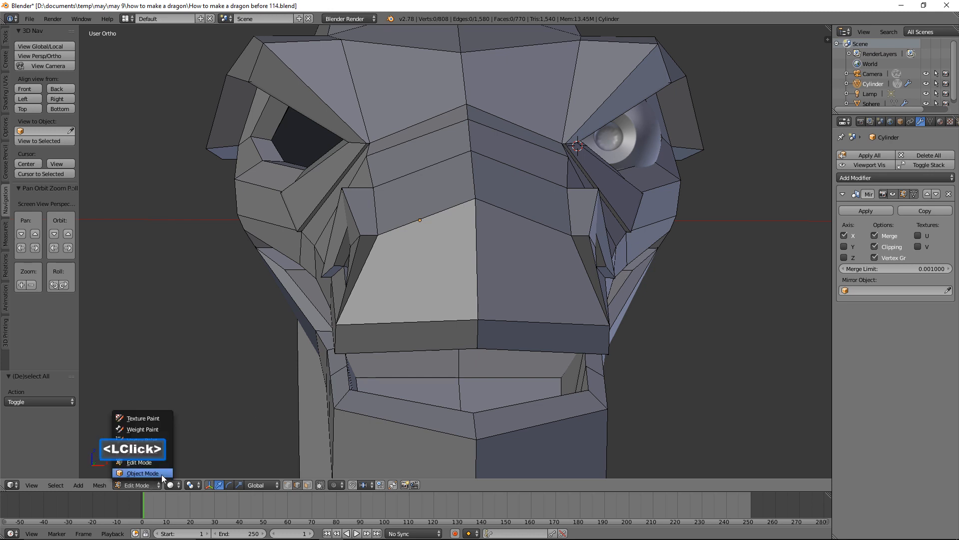
pyautogui.click(161, 474)
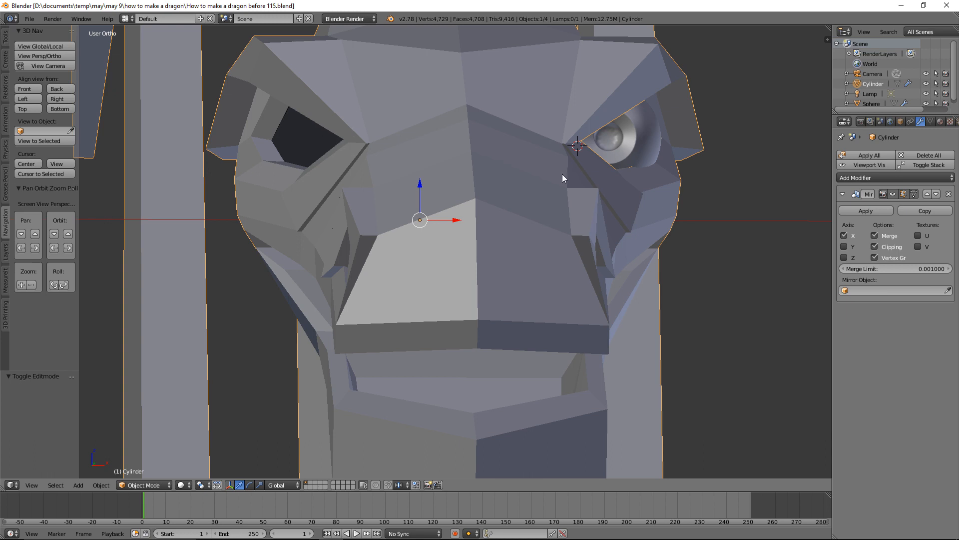
# Reset the 3D cursor to the scene's origin and show the dragon's head in front view
pyautogui.click(39, 90)
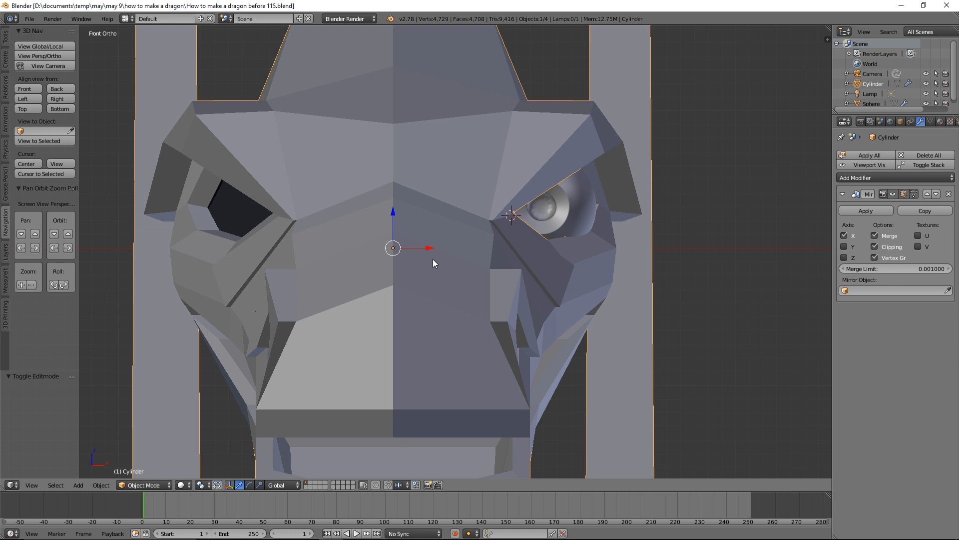
pyautogui.hotkey('shift', 'c')
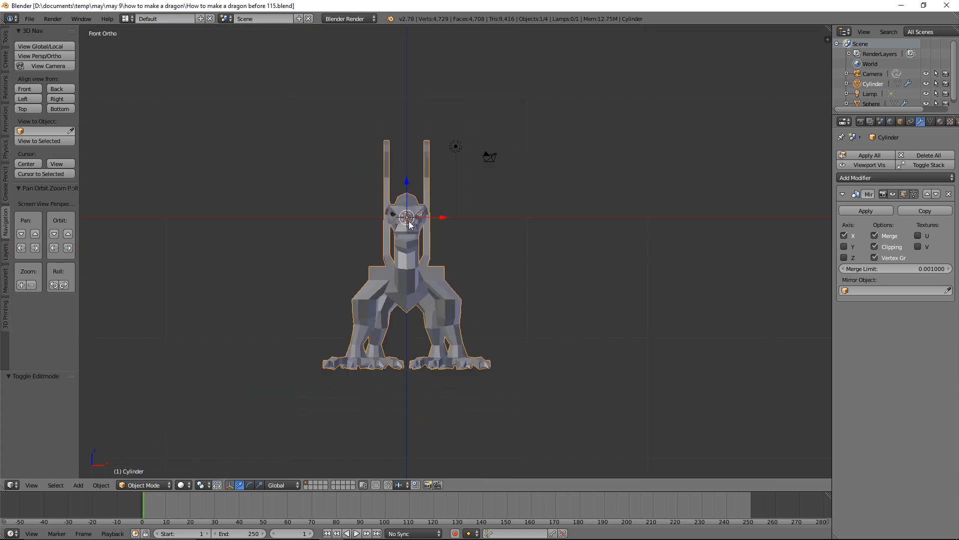
pyautogui.hotkey('shift', 'b')
pyautogui.moveTo(386, 178); pyautogui.dragTo(481, 309)
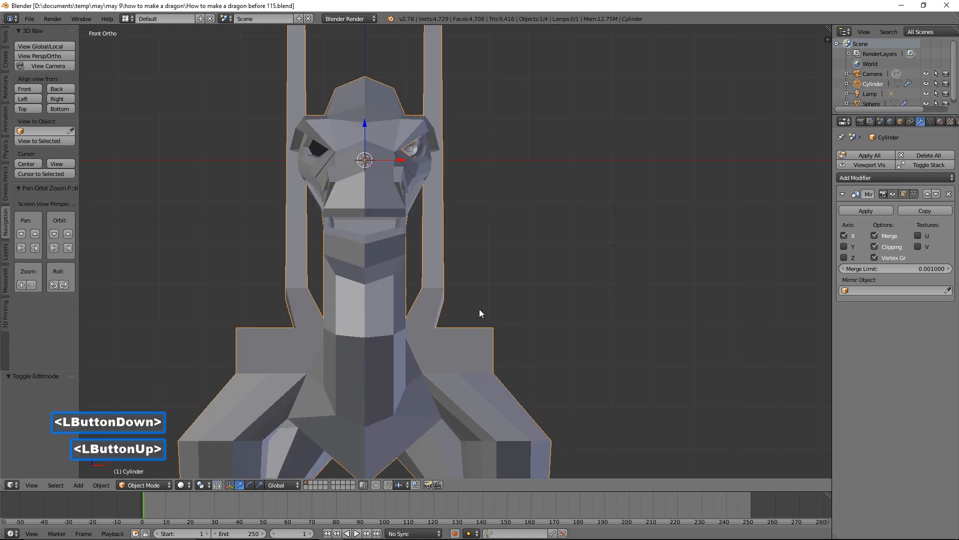
pyautogui.scroll(4, 454, 287)
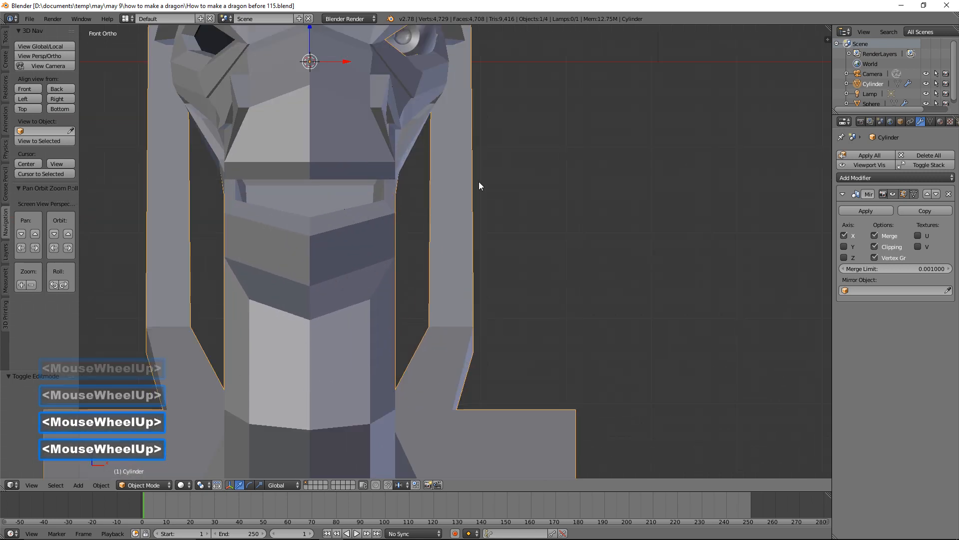
pyautogui.keyDown('shift'); pyautogui.moveTo(472, 178); pyautogui.dragTo(592, 320, button='middle'); pyautogui.keyUp('shift')
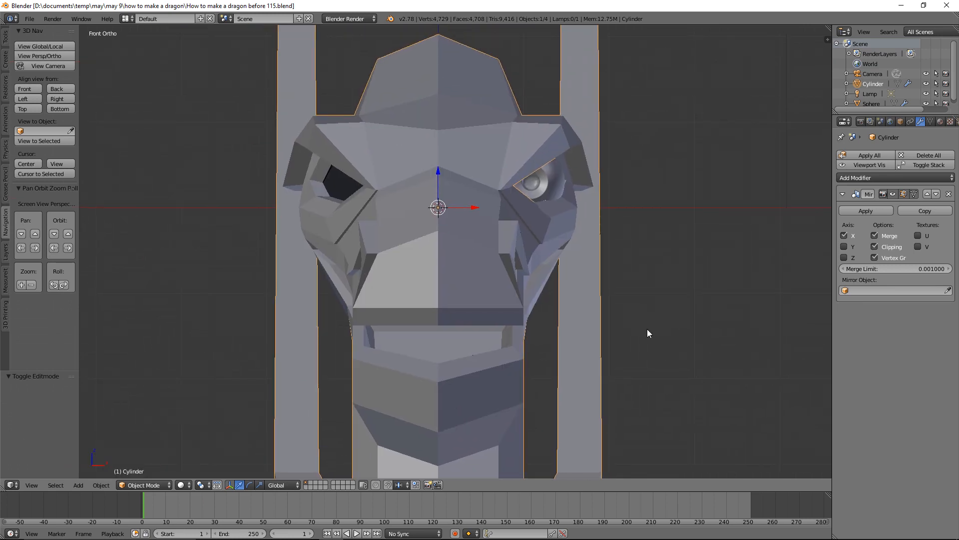
# Save the file as "How to make a dragon before 117.blend" and set the pivot point to 3D Cursor
pyautogui.click(679, 7)
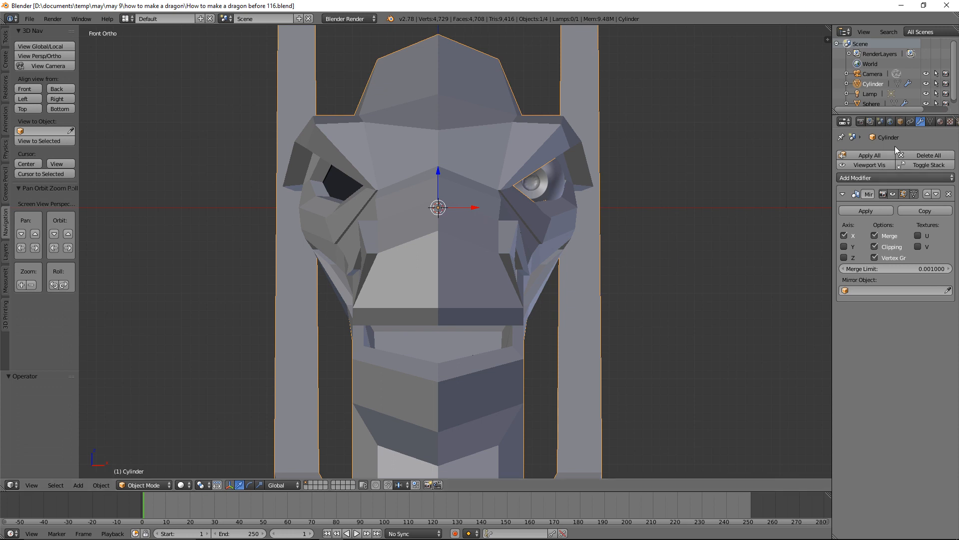
pyautogui.click(604, 7)
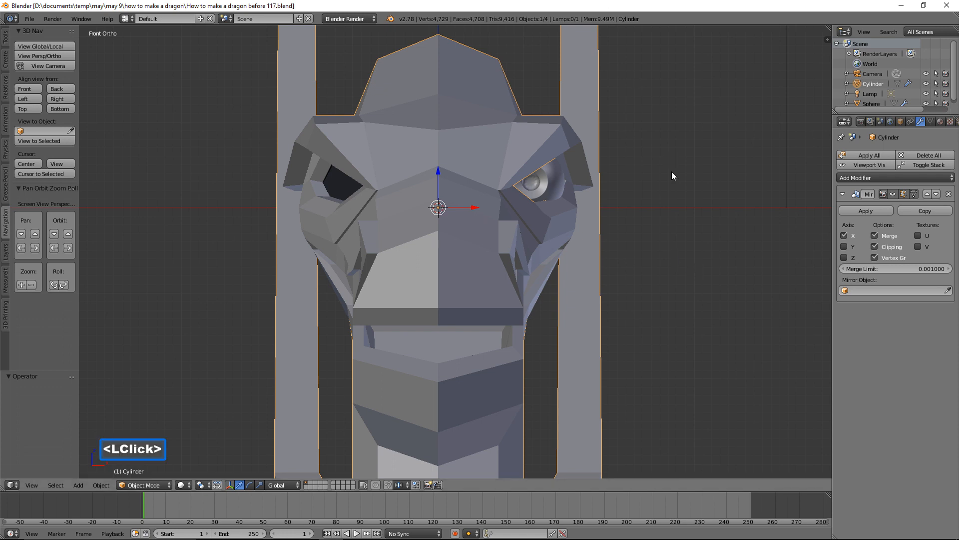
pyautogui.click(203, 485)
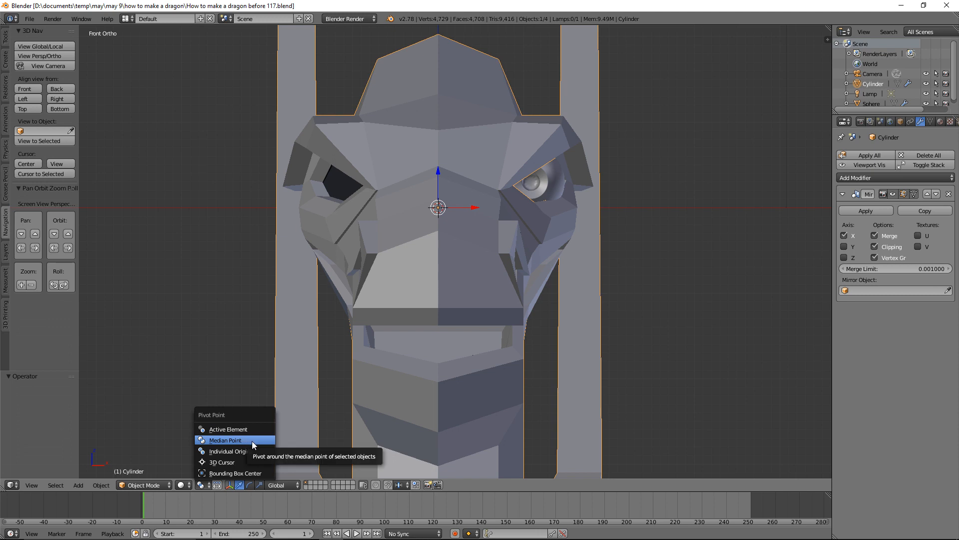
pyautogui.click(255, 461)
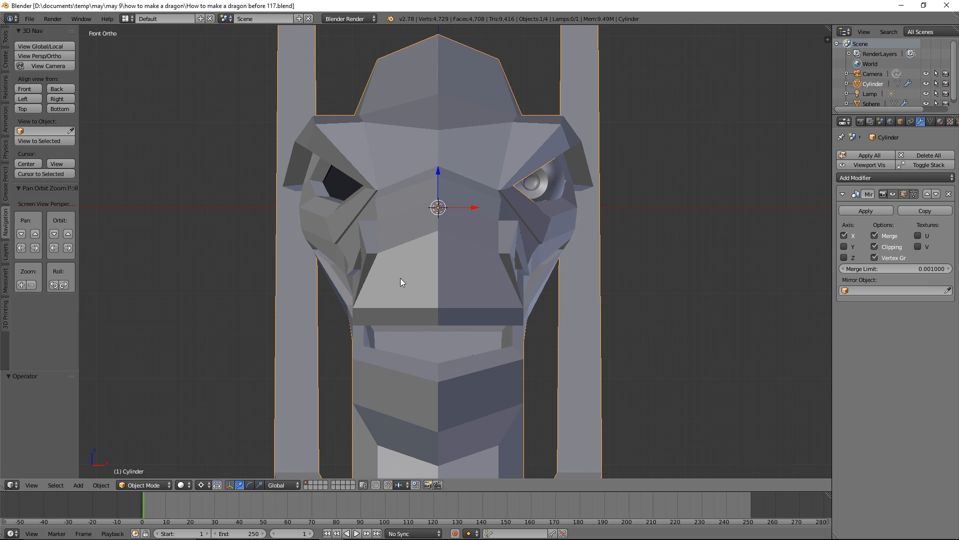
# Duplicate the eyeball in place and mirror the copy into the opposite socket by scaling it -1 along X
pyautogui.click(554, 185)
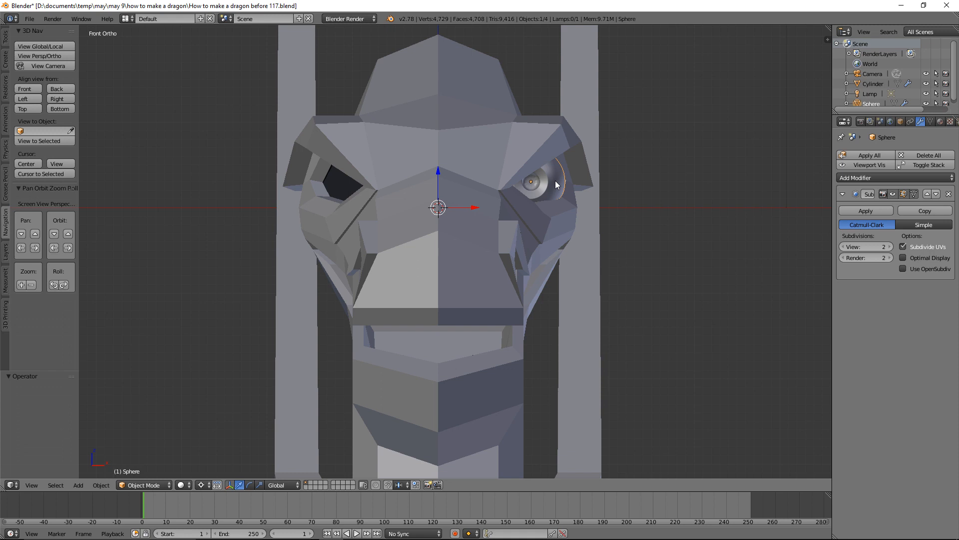
pyautogui.hotkey('shift', 'd')
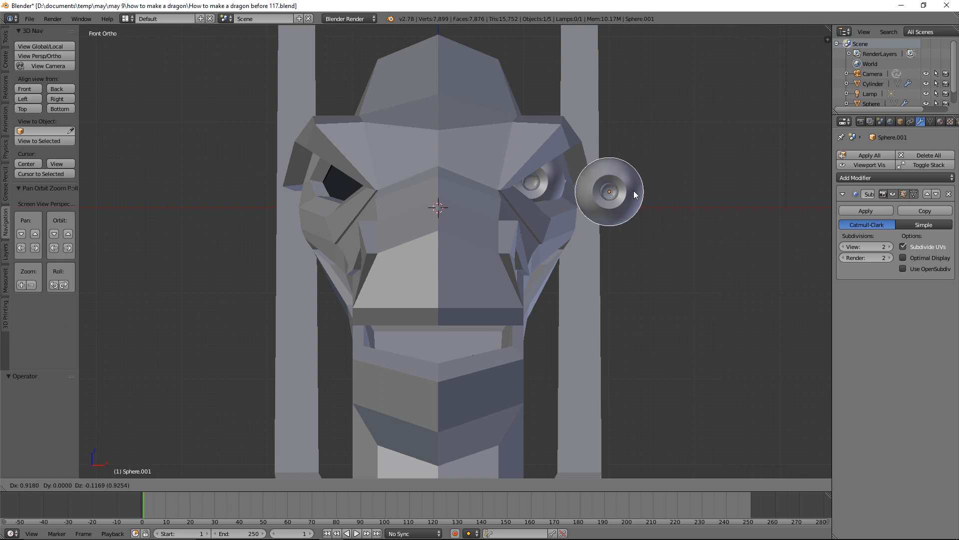
pyautogui.rightClick(633, 190)
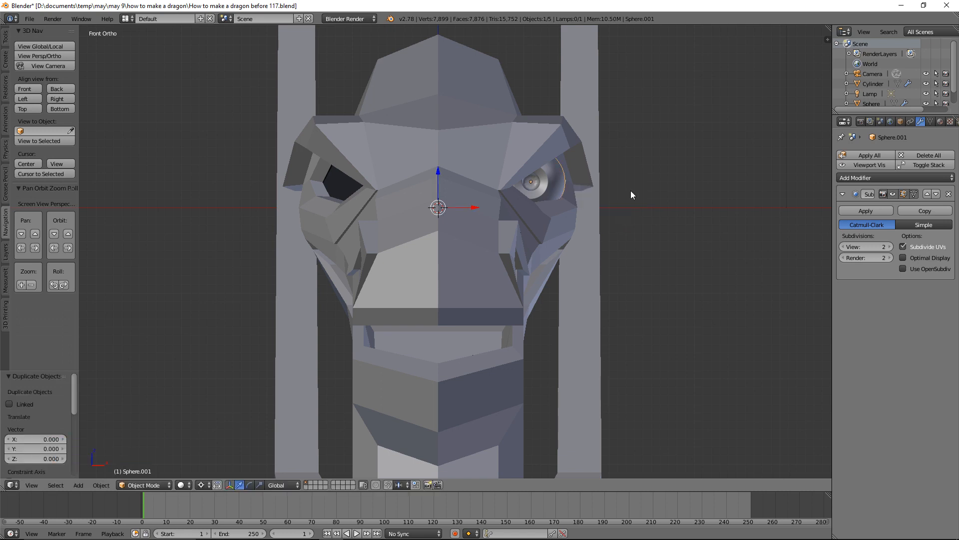
pyautogui.press('s')
pyautogui.press('x')
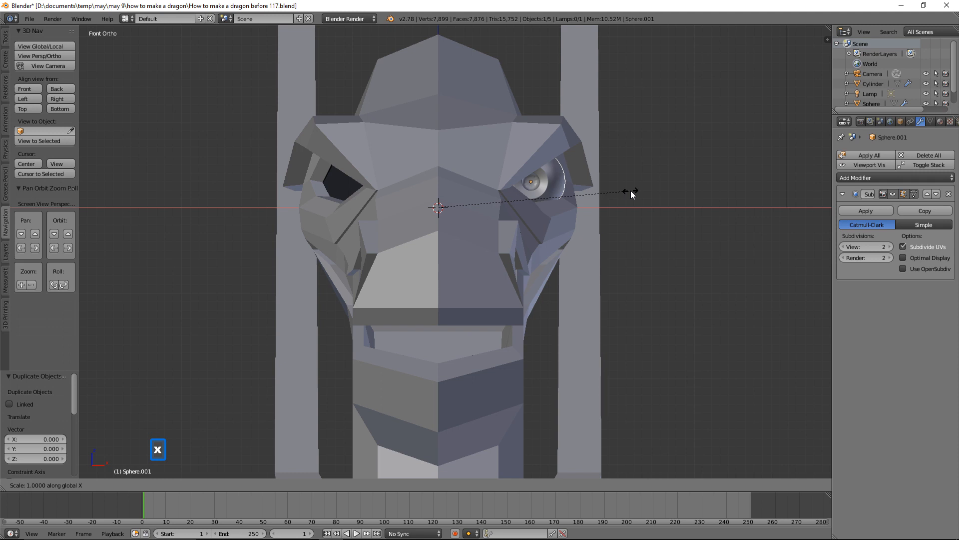
pyautogui.press('-')
pyautogui.press('1')
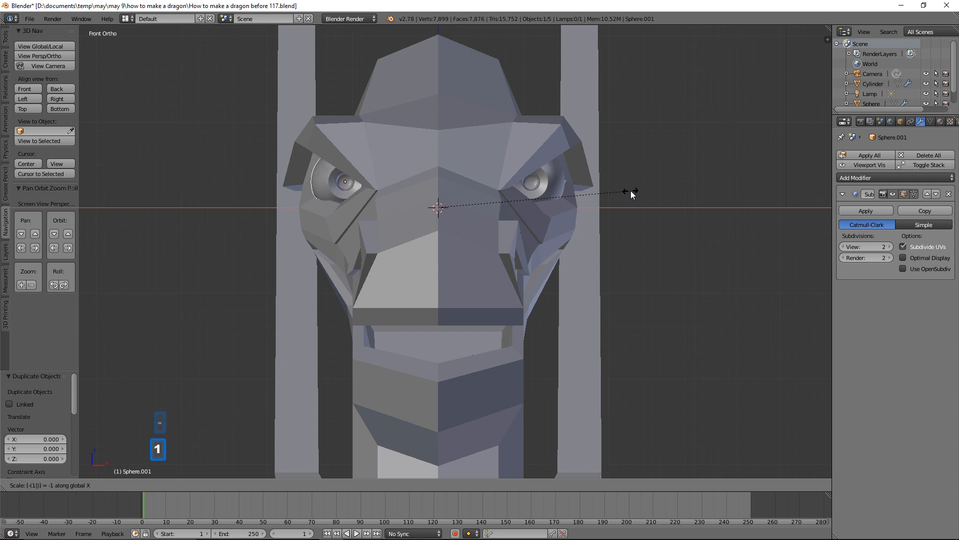
pyautogui.press('Return')
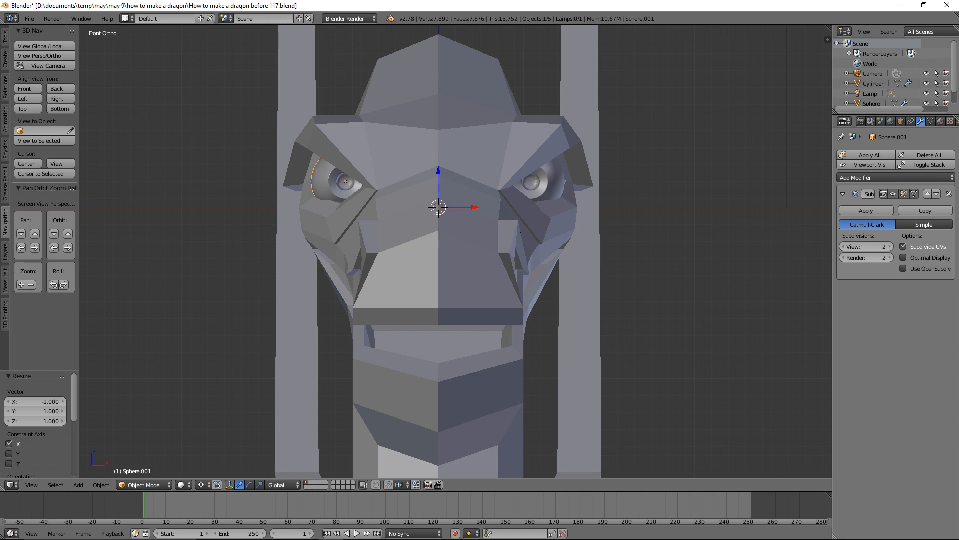
# Save the next numbered copy of the file, set the pivot point back to Median Point and deselect the mirrored eyeball
pyautogui.hotkey('ctrl', 'shift', 's')
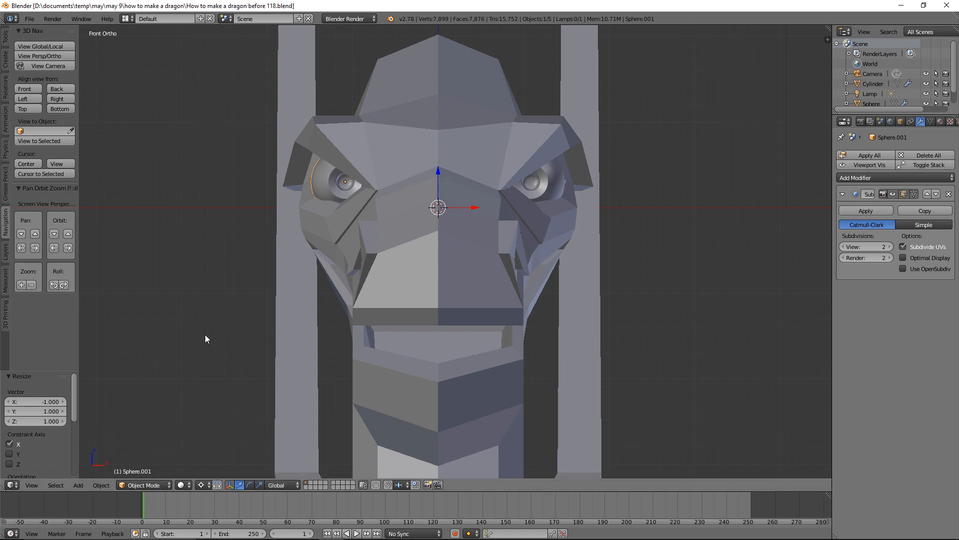
pyautogui.click(207, 484)
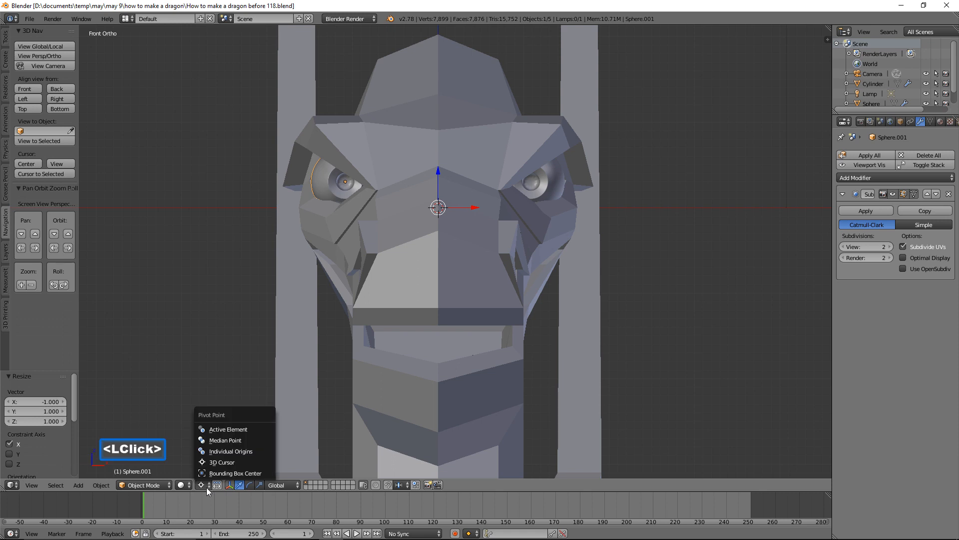
pyautogui.click(252, 438)
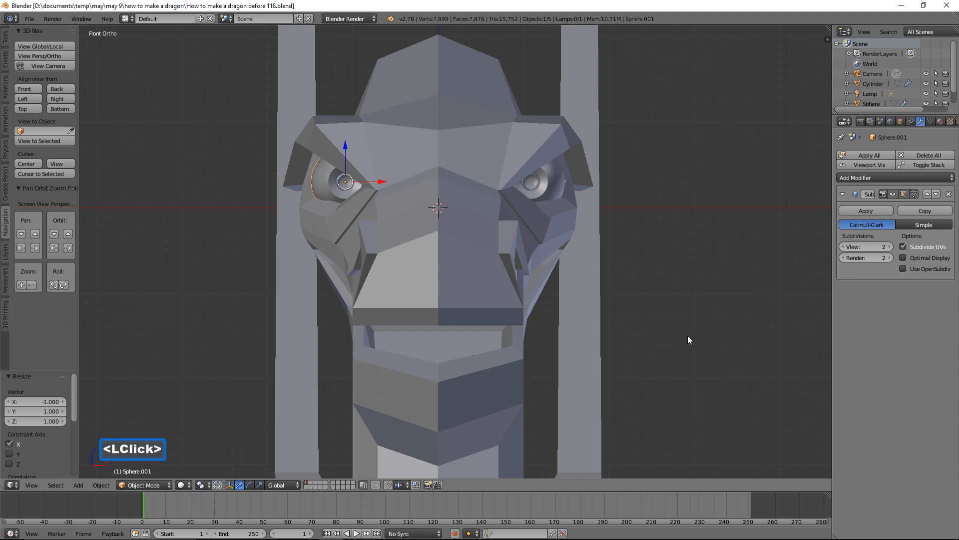
pyautogui.press('a')
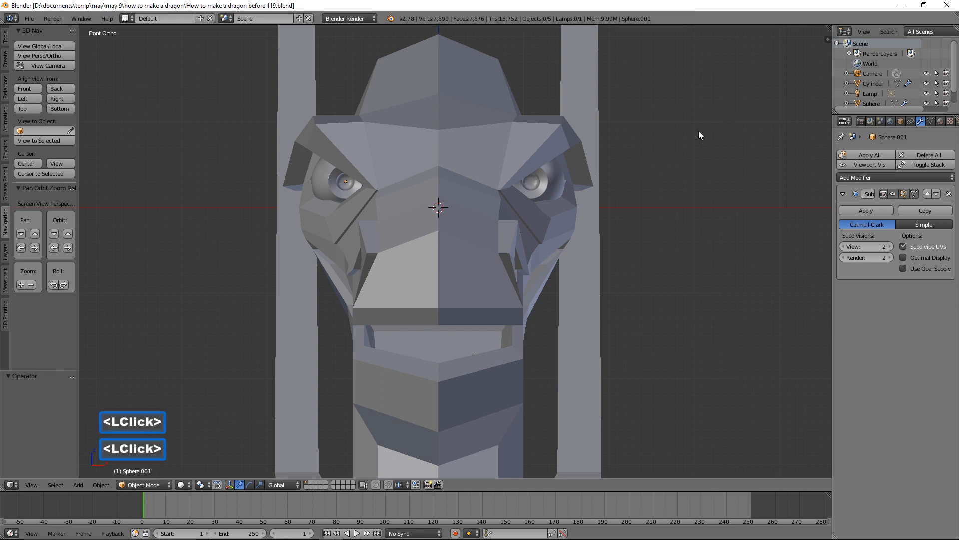
# In front view, place the 3D cursor in the empty space beside the dragon's head and add a cube at about X 10.38, Z -0.81
pyautogui.keyDown('ctrl'); pyautogui.moveTo(693, 97); pyautogui.dragTo(644, 211, button='middle'); pyautogui.keyUp('ctrl')
pyautogui.keyDown('shift'); pyautogui.moveTo(639, 264); pyautogui.dragTo(636, 239, button='middle'); pyautogui.keyUp('shift')
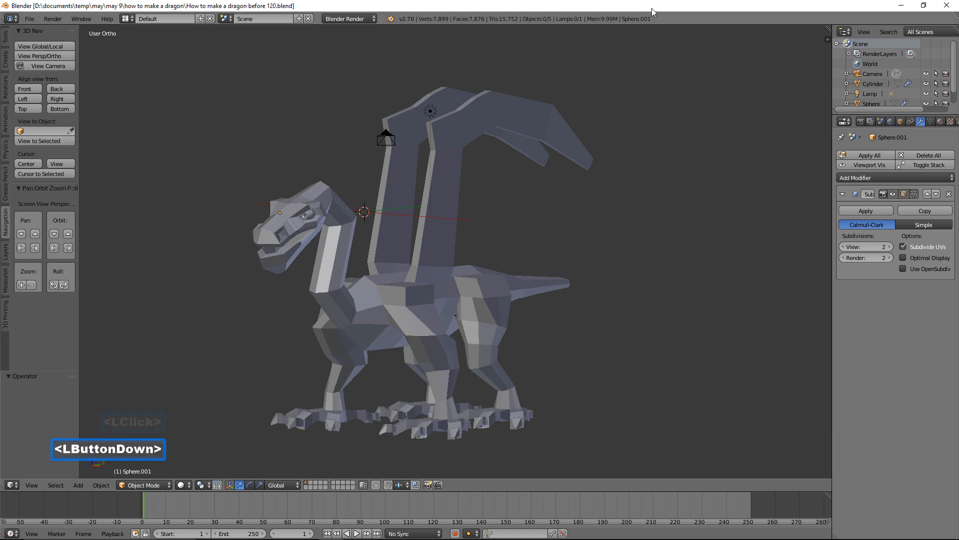
pyautogui.click(652, 8)
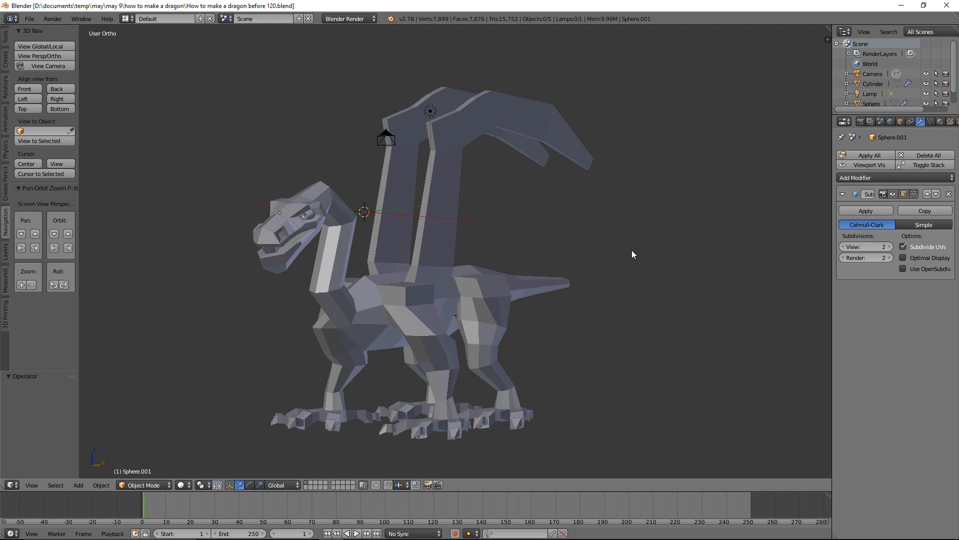
pyautogui.click(24, 89)
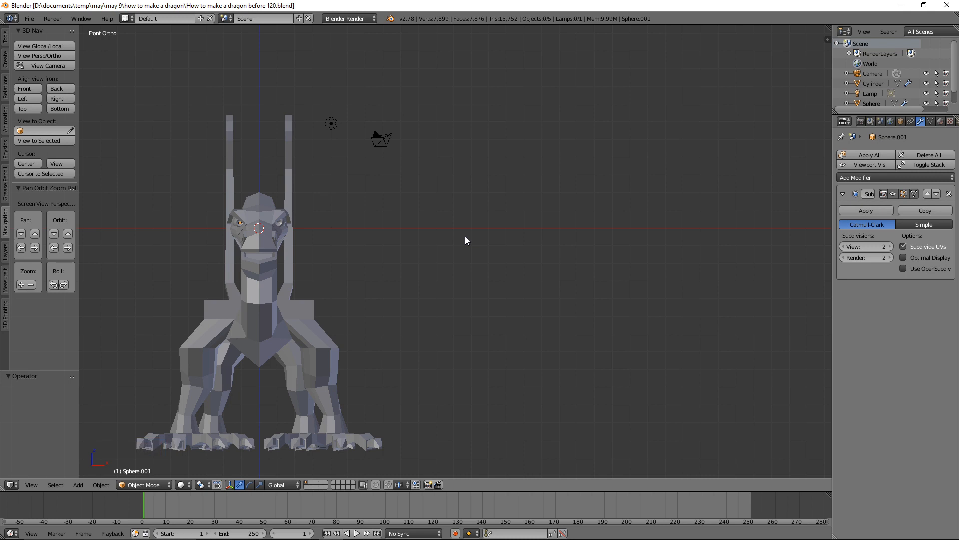
pyautogui.rightClick(443, 242)
pyautogui.hotkey('shift', 'a')
pyautogui.moveTo(513, 264)
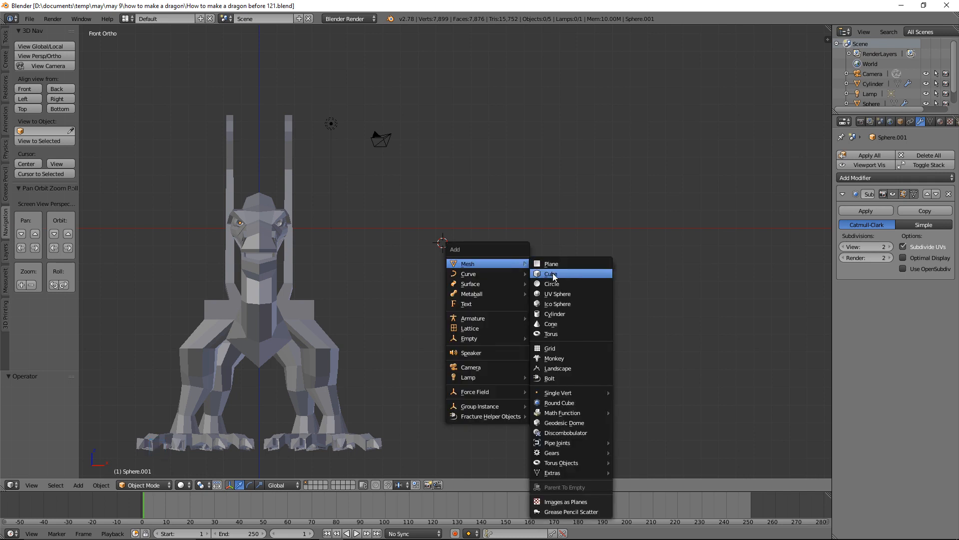
pyautogui.click(578, 275)
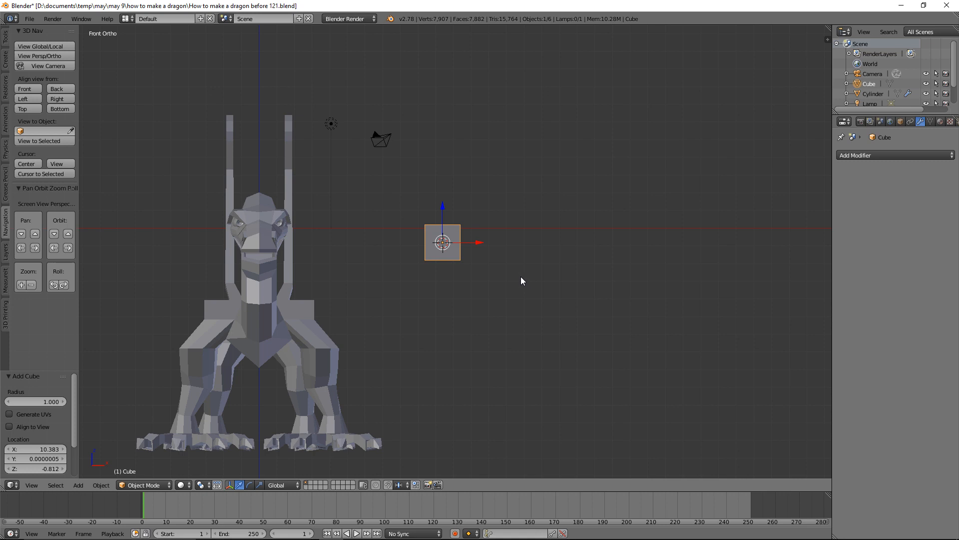
# Put the new cube in Edit Mode and isolate it in local view
pyautogui.click(164, 483)
pyautogui.click(171, 463)
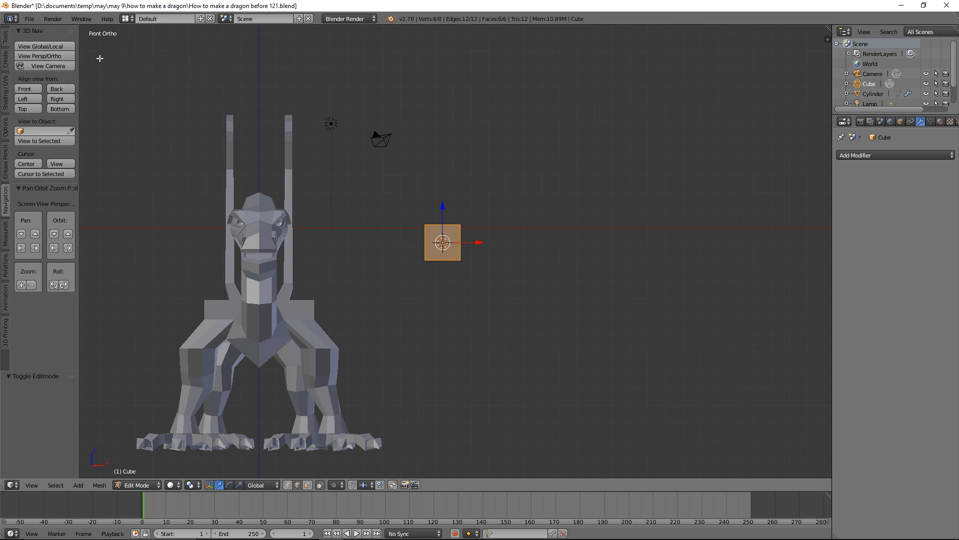
pyautogui.click(69, 47)
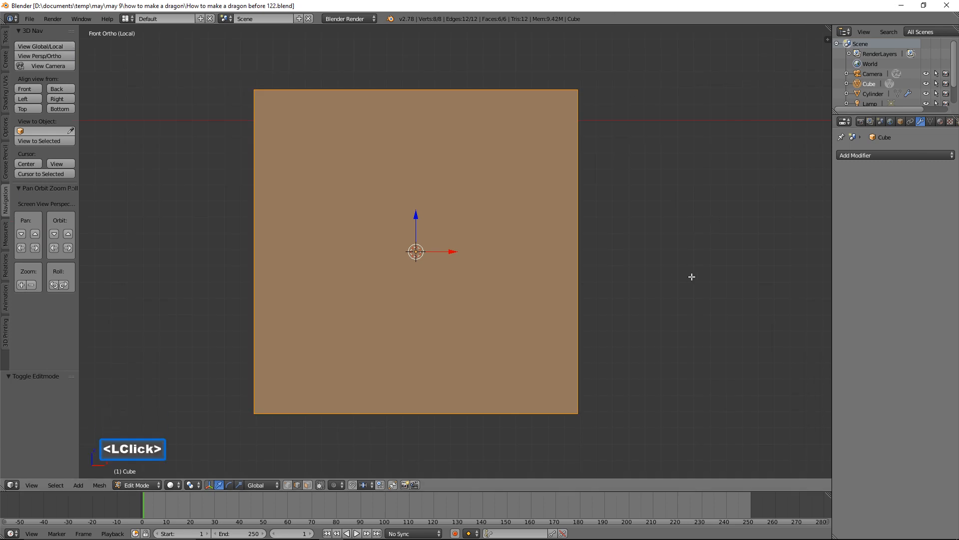
pyautogui.scroll(-3, 696, 271)
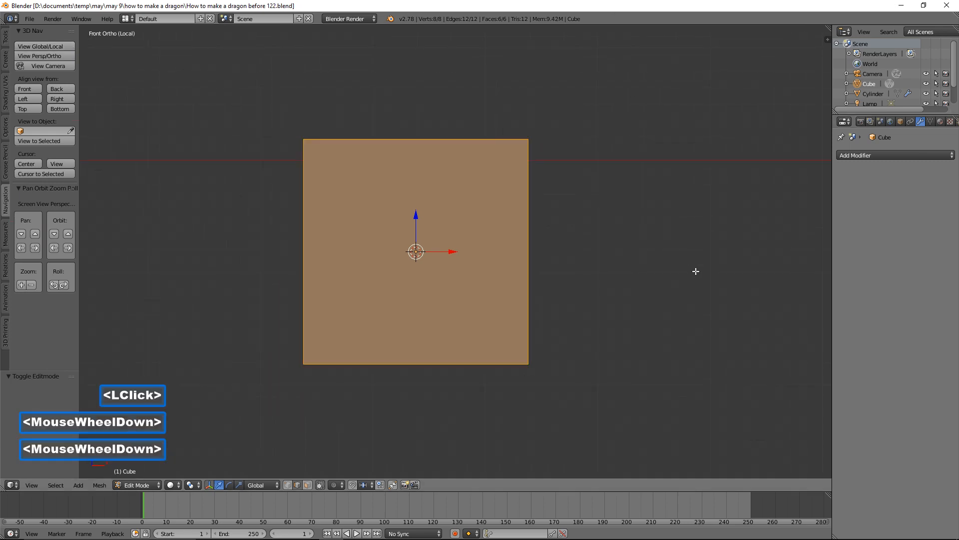
pyautogui.scroll(-1, 696, 271)
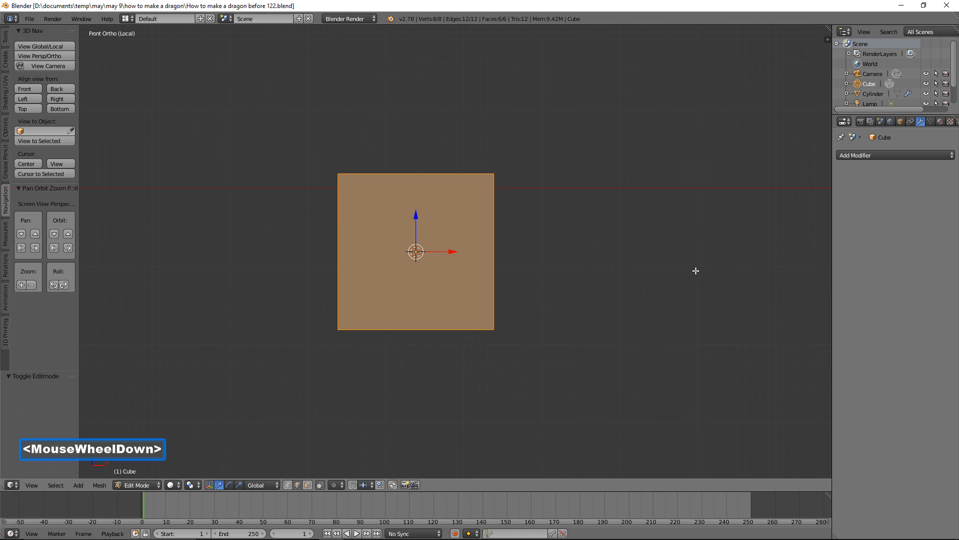
# Subdivide the whole cube with 3 cuts
pyautogui.press('w')
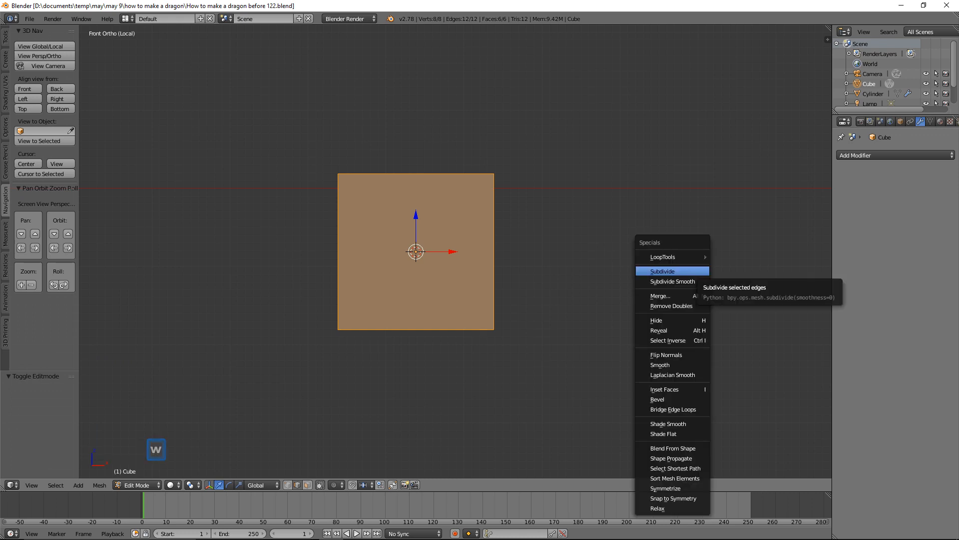
pyautogui.click(696, 271)
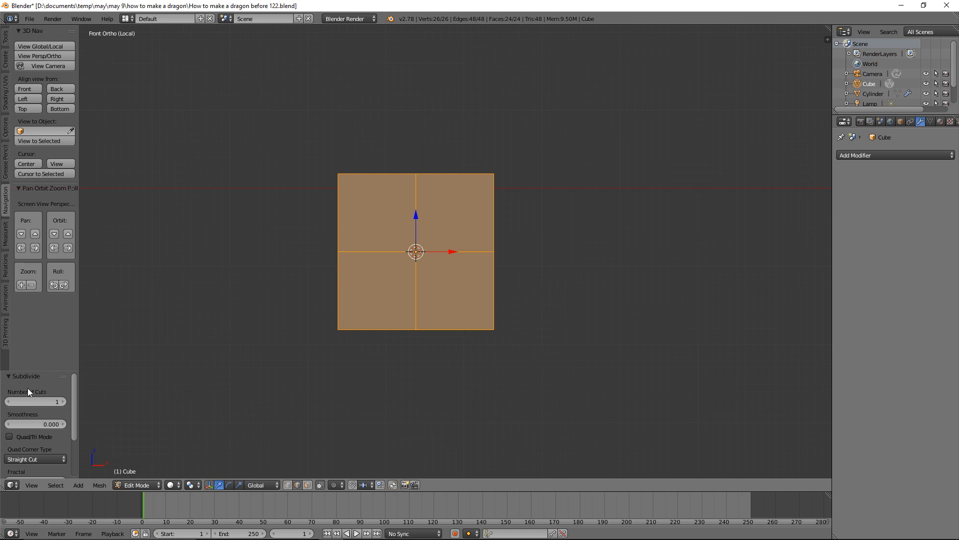
pyautogui.click(63, 401)
pyautogui.click(63, 402)
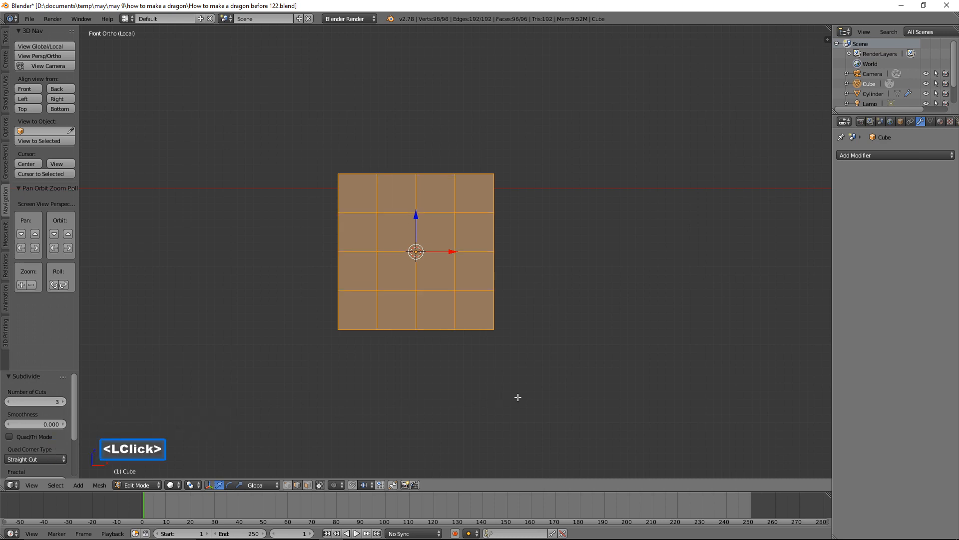
pyautogui.click(646, 6)
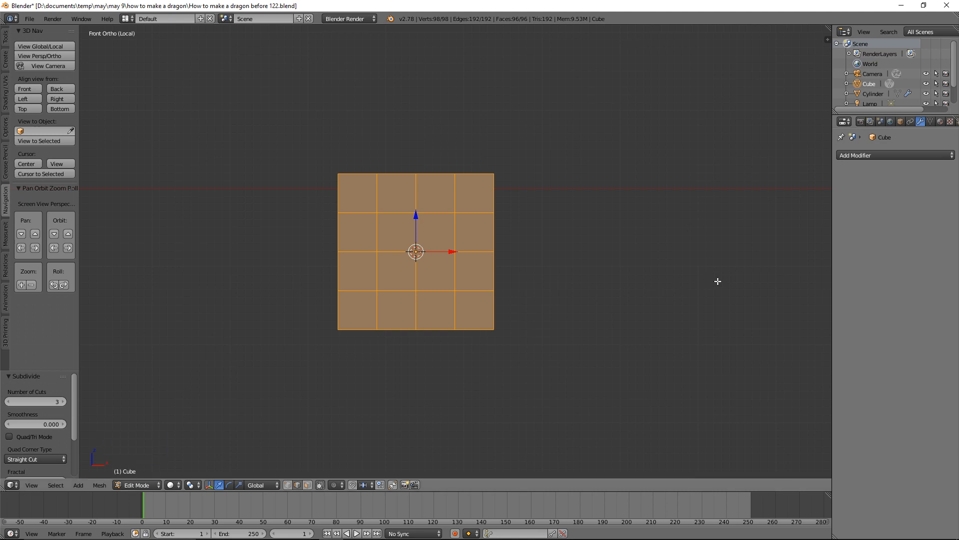
# Flatten the subdivided cube by scaling it to about 0.196 along Z, and look at it in top view
pyautogui.press('s')
pyautogui.press('z')
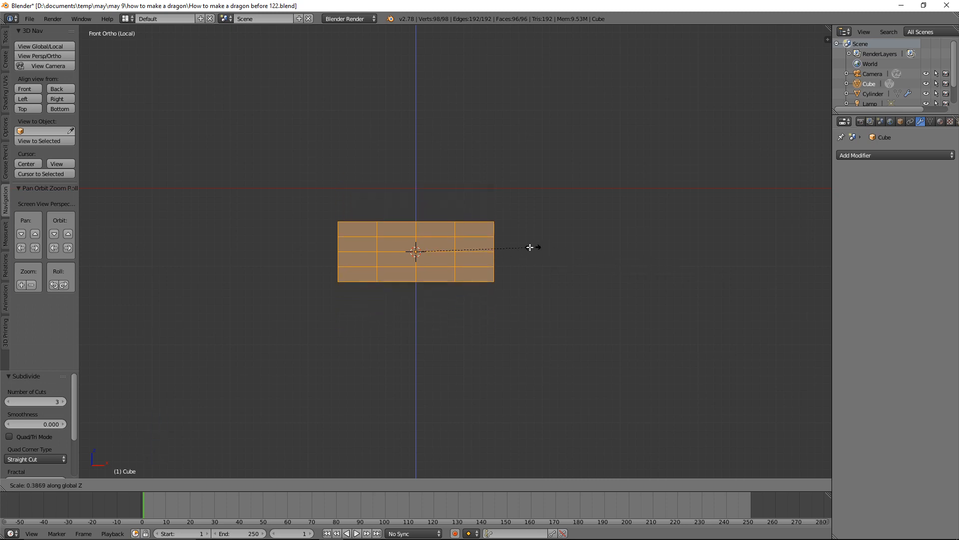
pyautogui.click(476, 247)
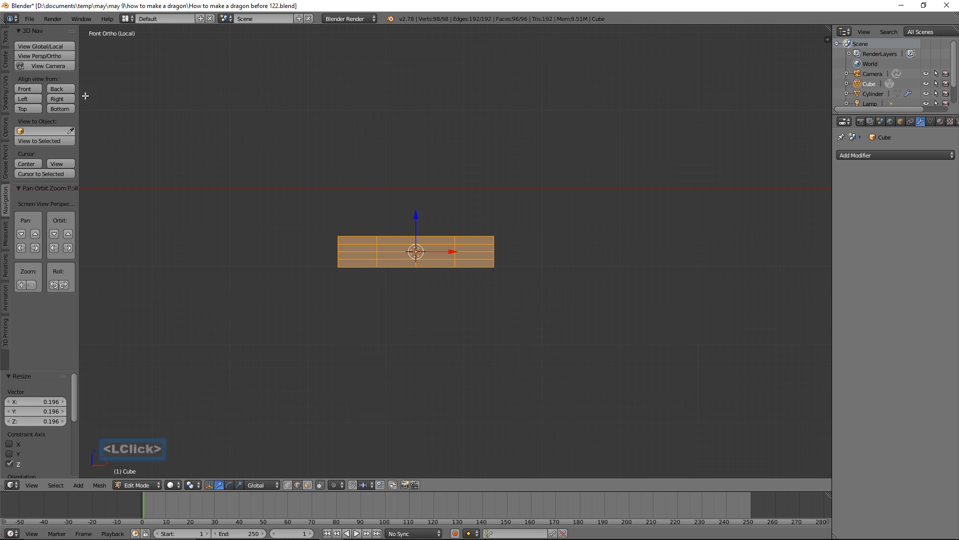
pyautogui.click(34, 107)
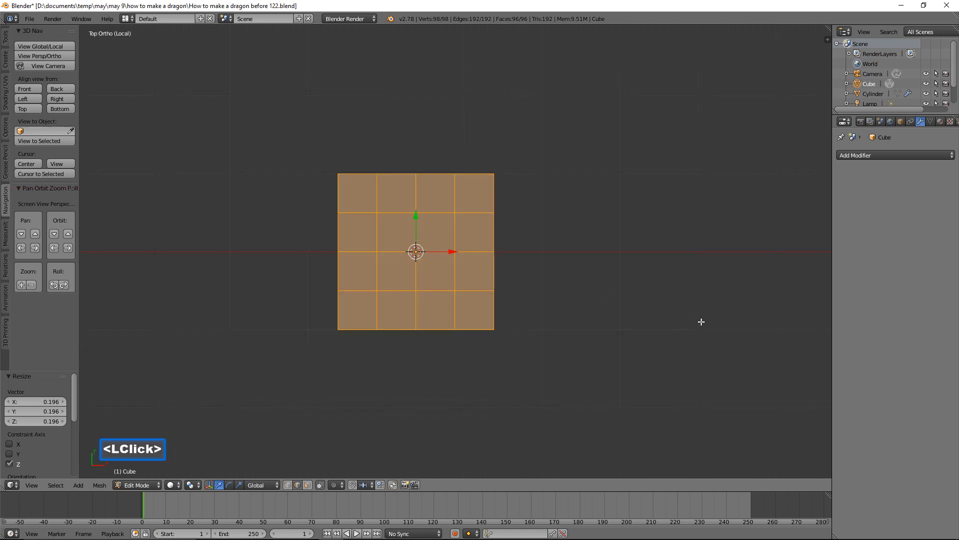
# Narrow the flattened, subdivided cube by scaling it to about 0.219 along Y
pyautogui.press('s')
pyautogui.press('y')
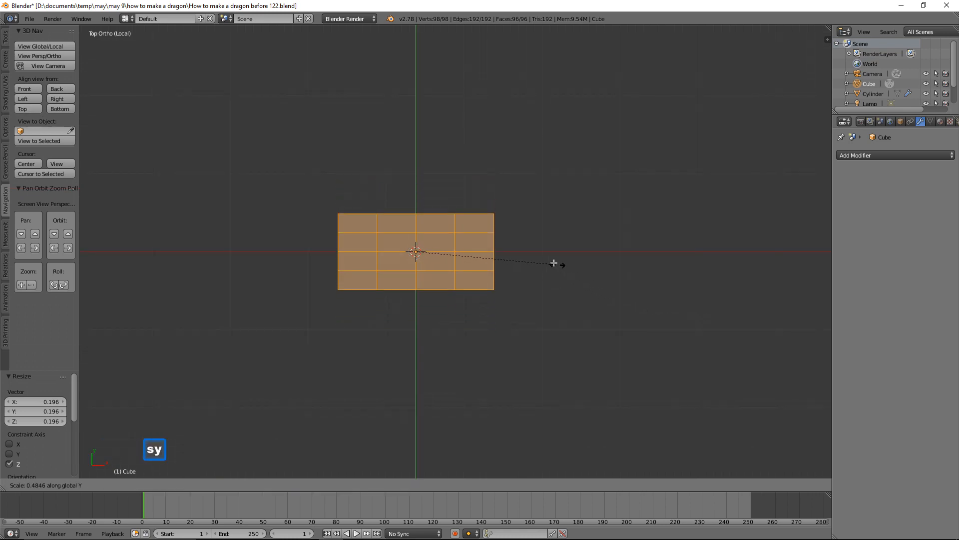
pyautogui.click(481, 250)
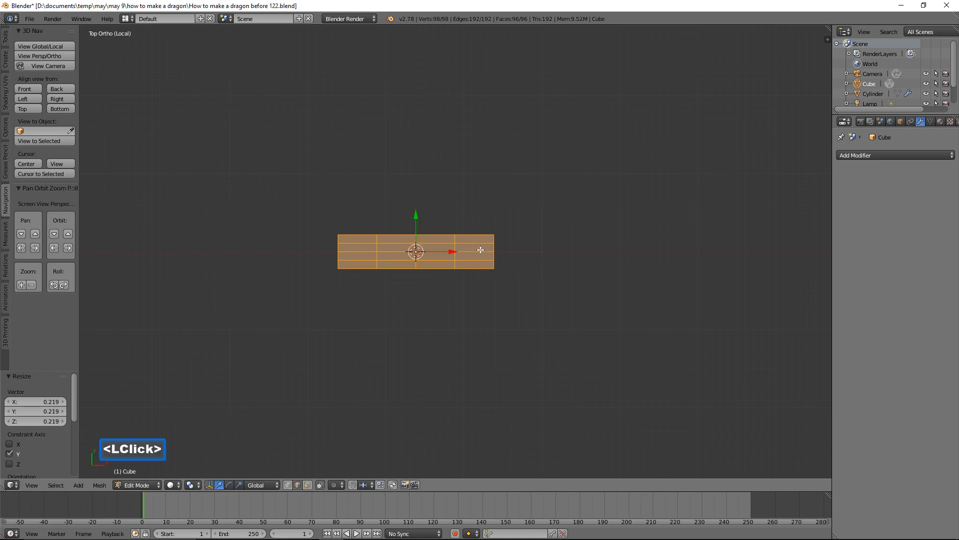
# In front view with wireframe shading, select all faces on the negative X half of the block and delete them
pyautogui.click(36, 85)
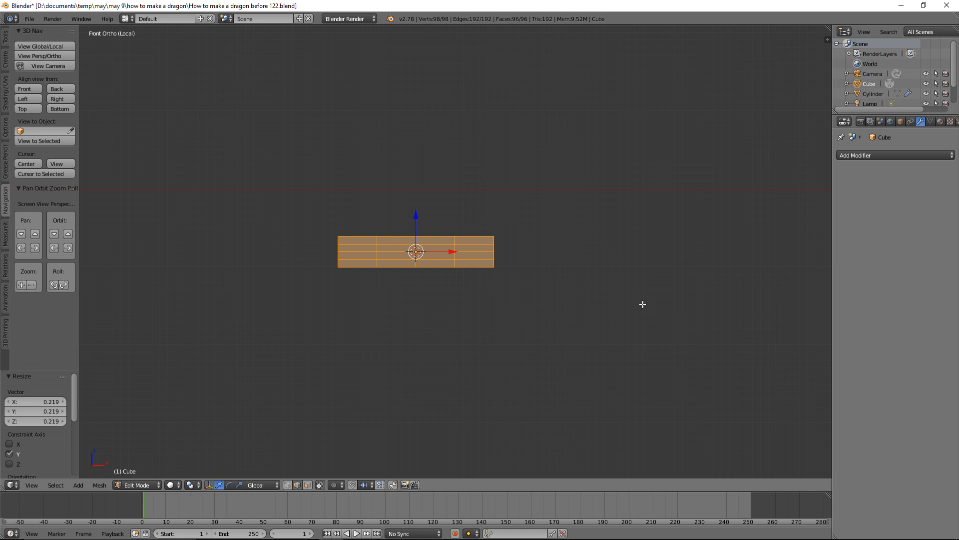
pyautogui.press('a')
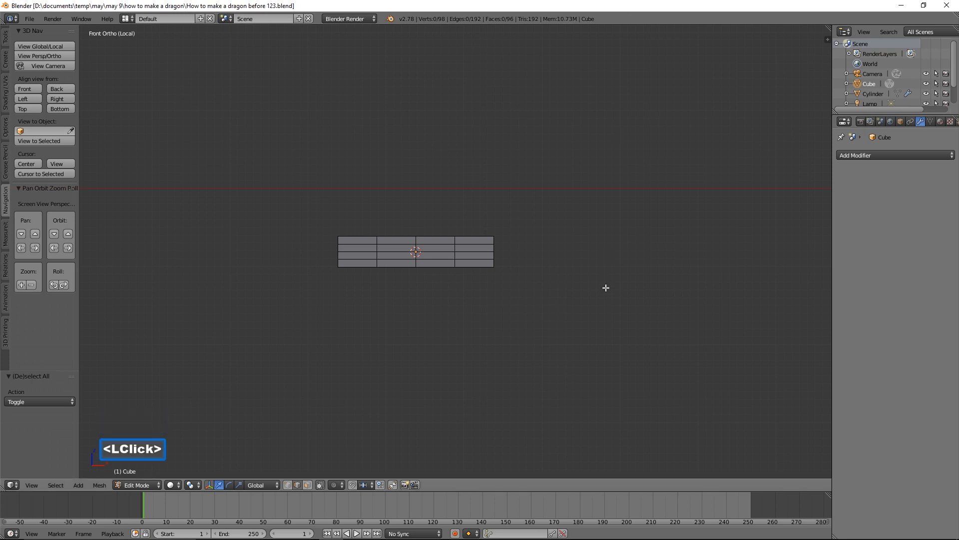
pyautogui.press('z')
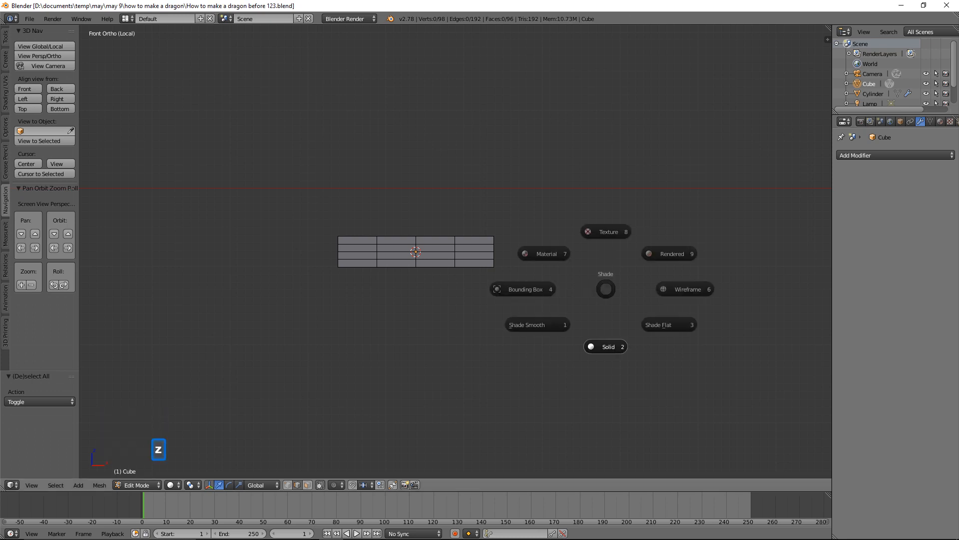
pyautogui.click(687, 289)
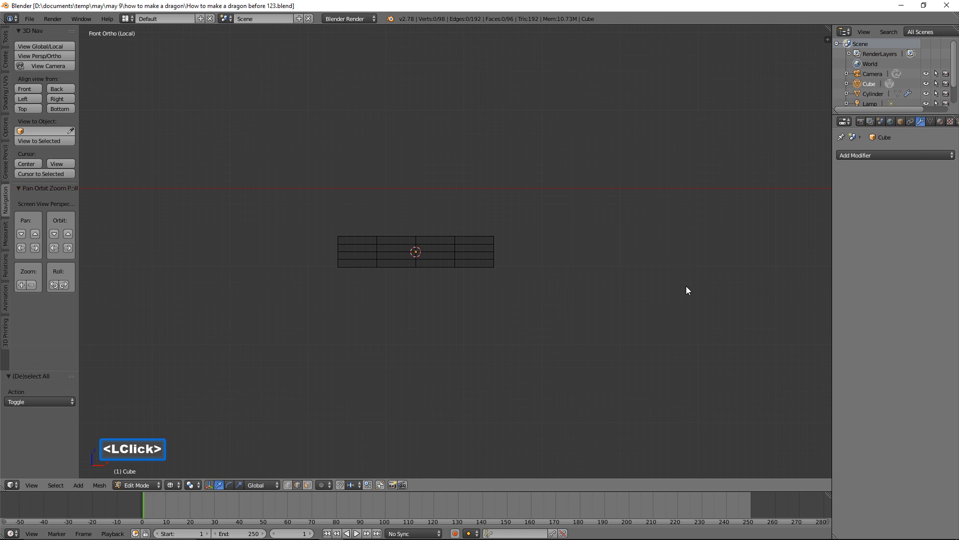
pyautogui.click(307, 484)
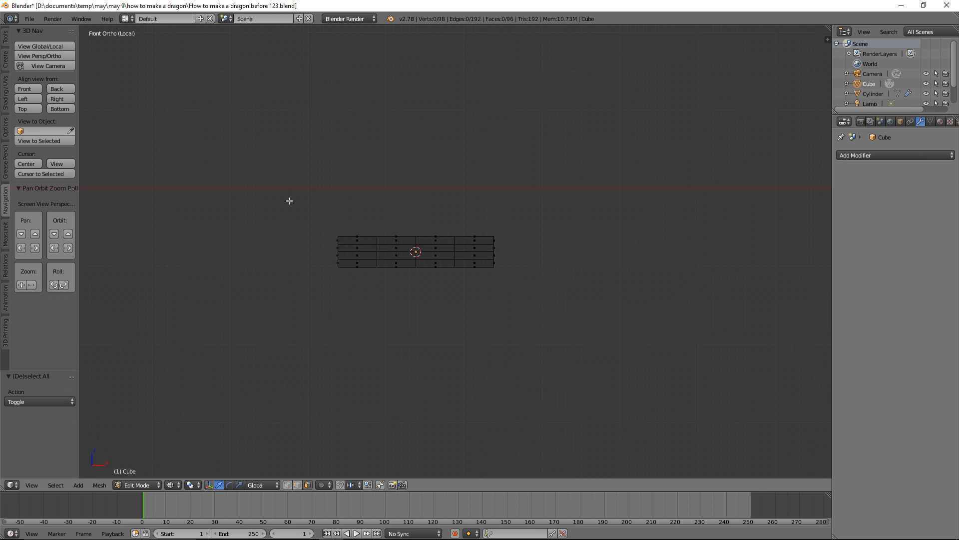
pyautogui.press('b')
pyautogui.moveTo(289, 201); pyautogui.dragTo(422, 307)
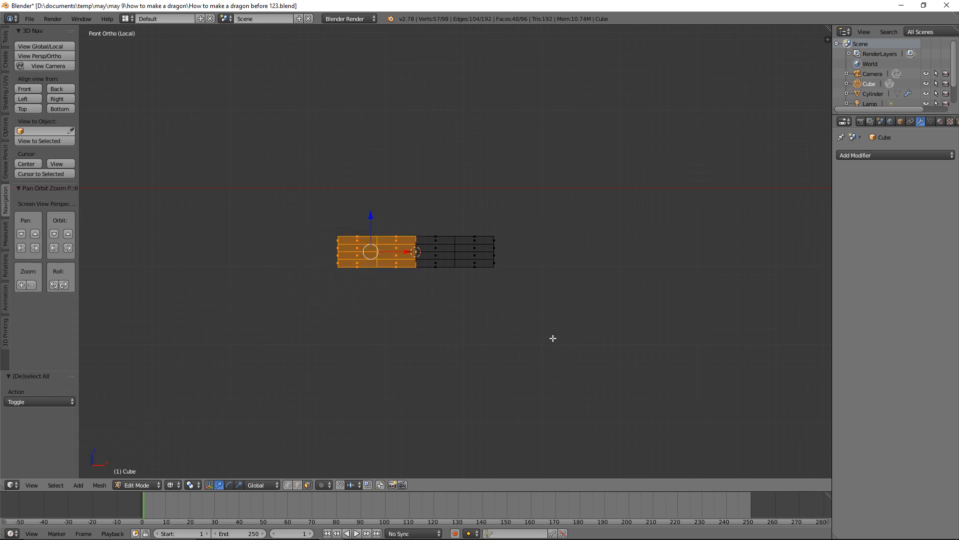
pyautogui.press('x')
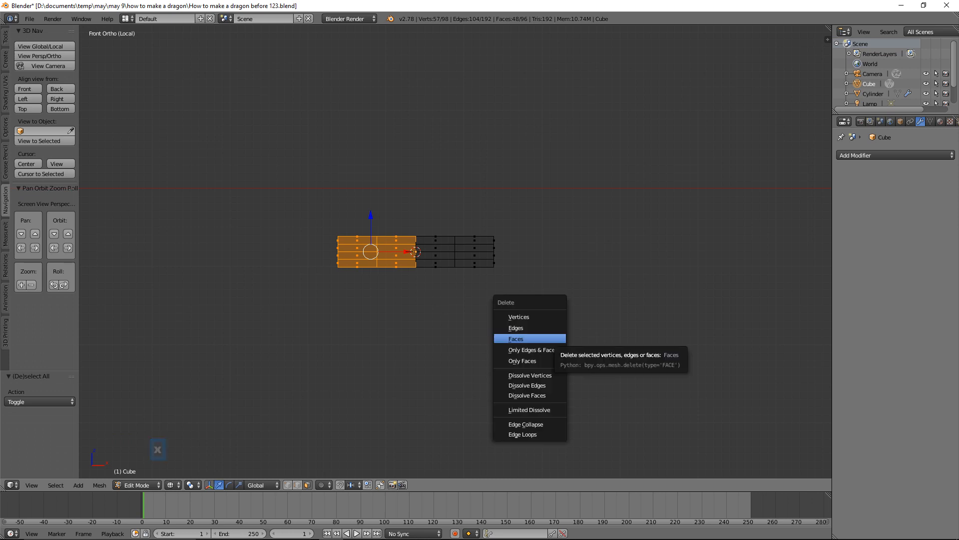
pyautogui.click(530, 339)
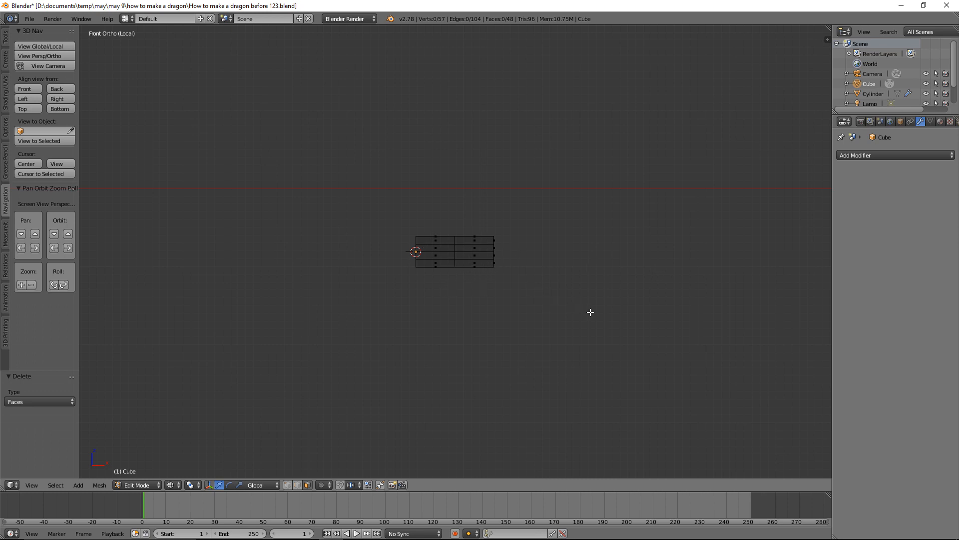
# Add an X-axis Mirror modifier with Clipping and edit-cage display enabled, and save the file as "How to make a dragon before 124.blend"
pyautogui.click(953, 157)
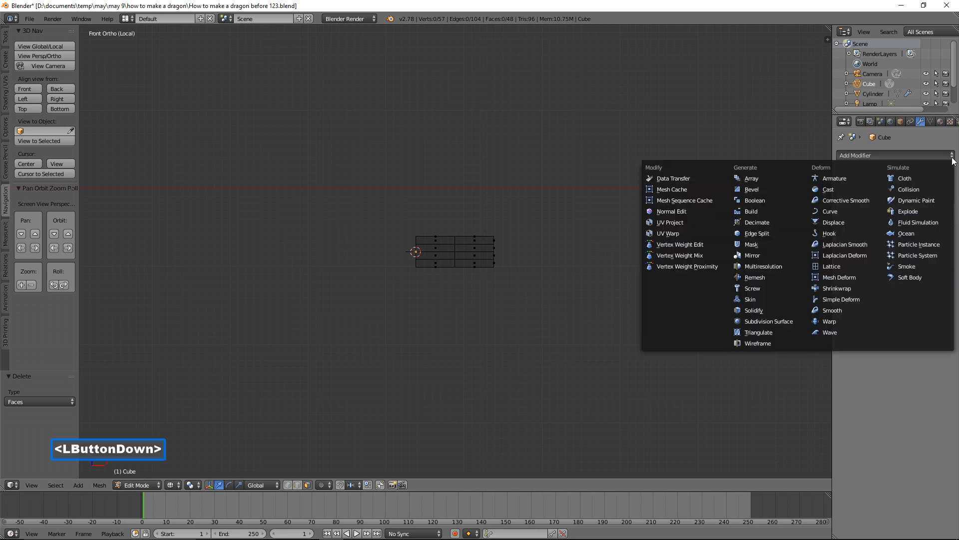
pyautogui.click(782, 255)
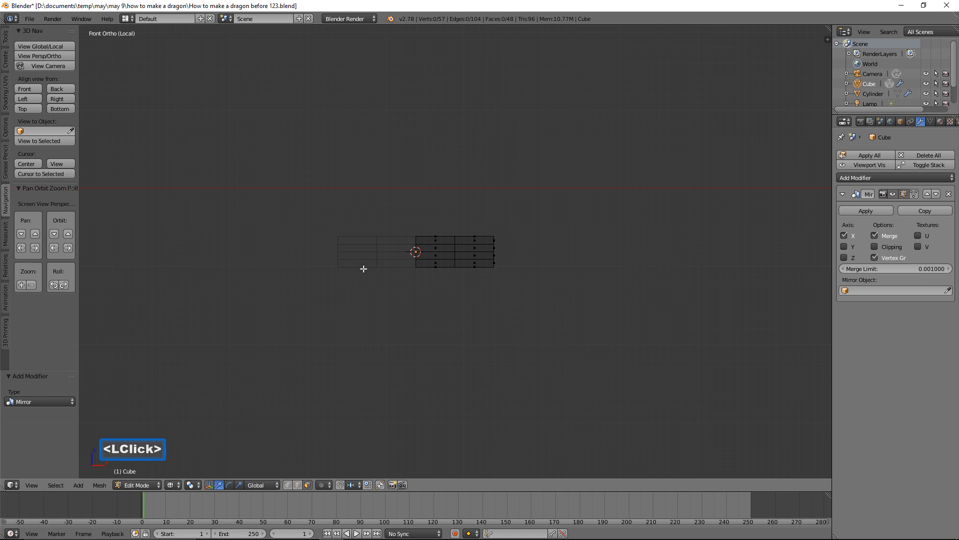
pyautogui.click(875, 248)
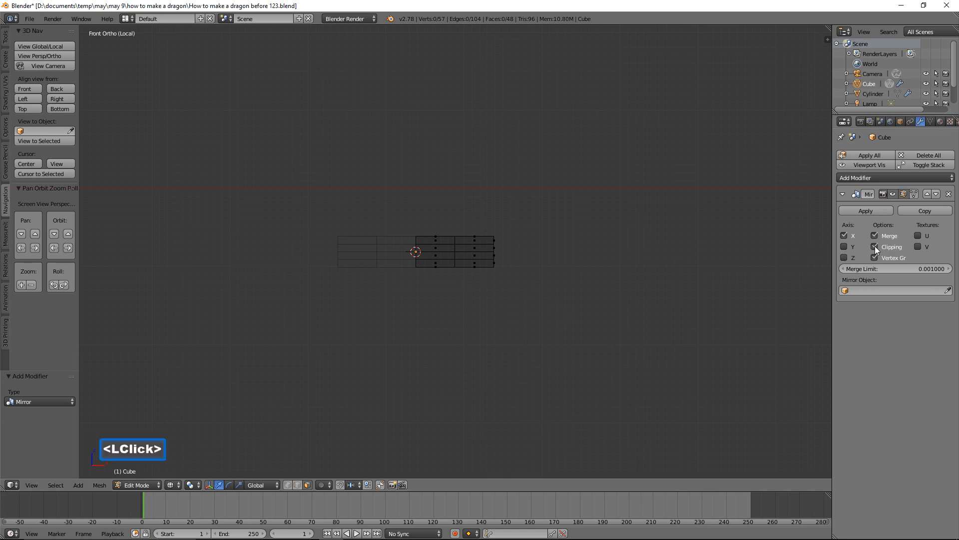
pyautogui.click(914, 193)
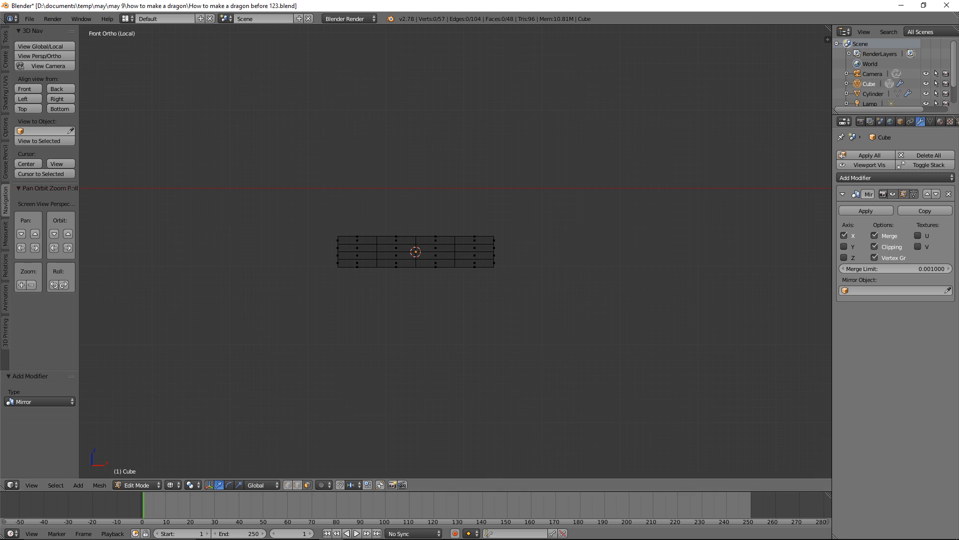
pyautogui.click(578, 7)
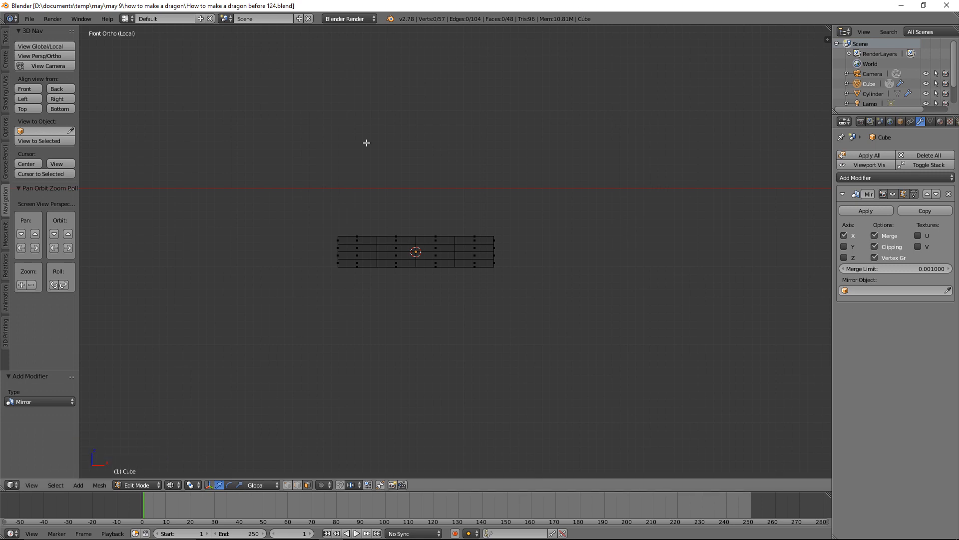
# In top view, select the outer section of faces at the block's positive X end and rotate it about -24.3°
pyautogui.click(34, 107)
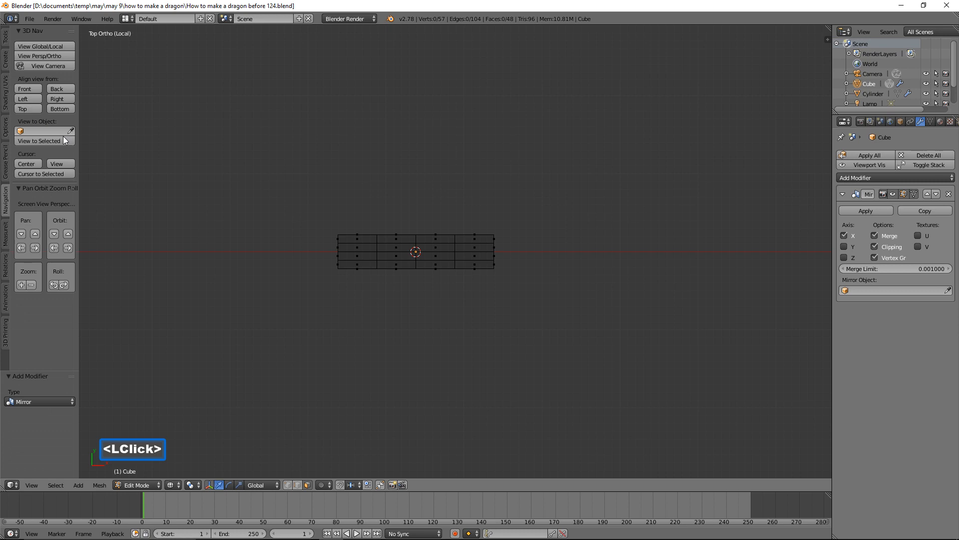
pyautogui.press('b')
pyautogui.moveTo(561, 188); pyautogui.dragTo(452, 305)
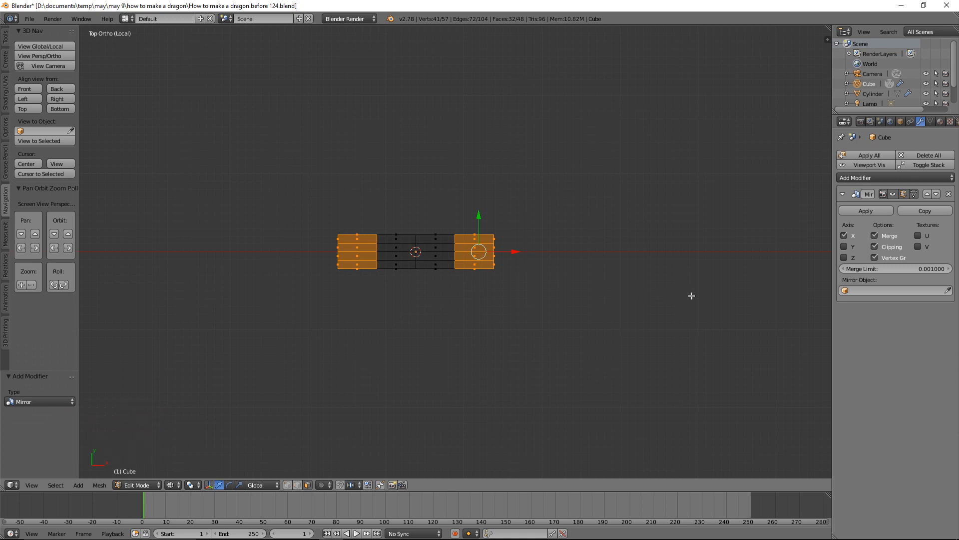
pyautogui.press('r')
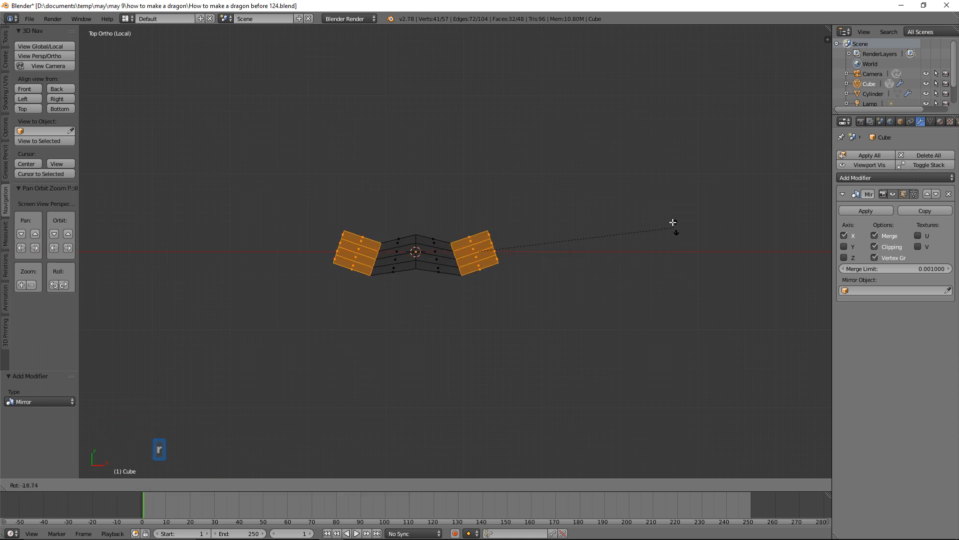
pyautogui.click(663, 211)
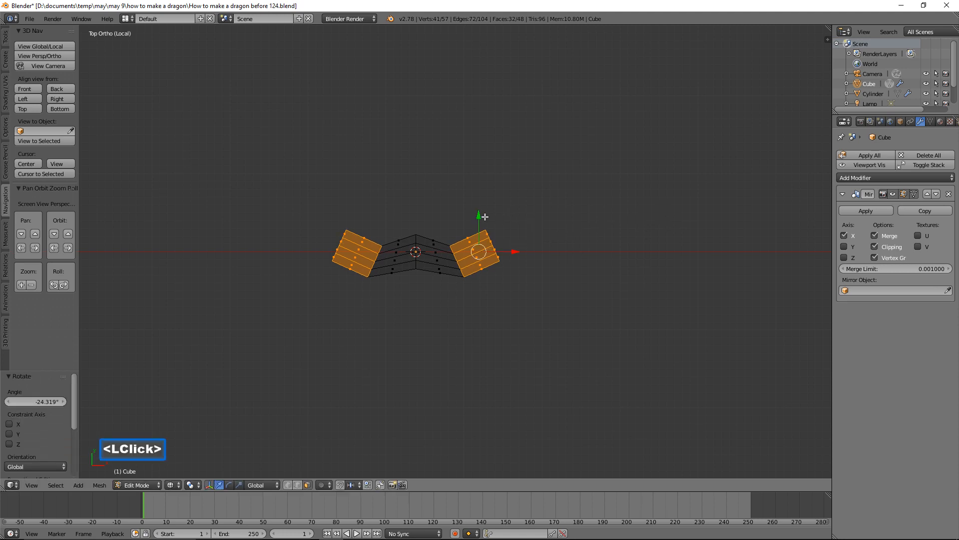
# Move the angled end section outward along X and forward along positive Y, rotate it another -10.4° or so, and clear the selection
pyautogui.moveTo(480, 214); pyautogui.dragTo(476, 203)
pyautogui.moveTo(507, 232); pyautogui.dragTo(523, 235)
pyautogui.moveTo(491, 201); pyautogui.dragTo(489, 192)
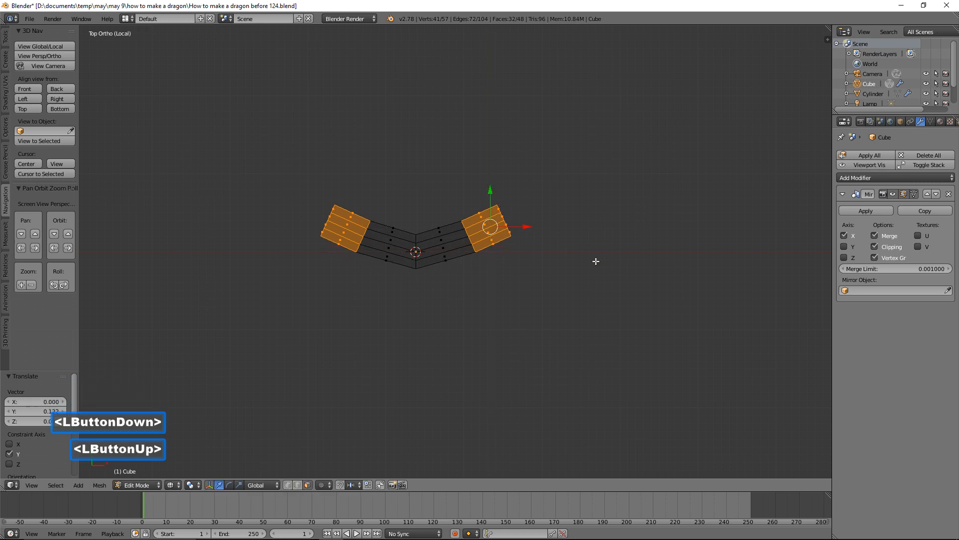
pyautogui.press('r')
pyautogui.click(594, 240)
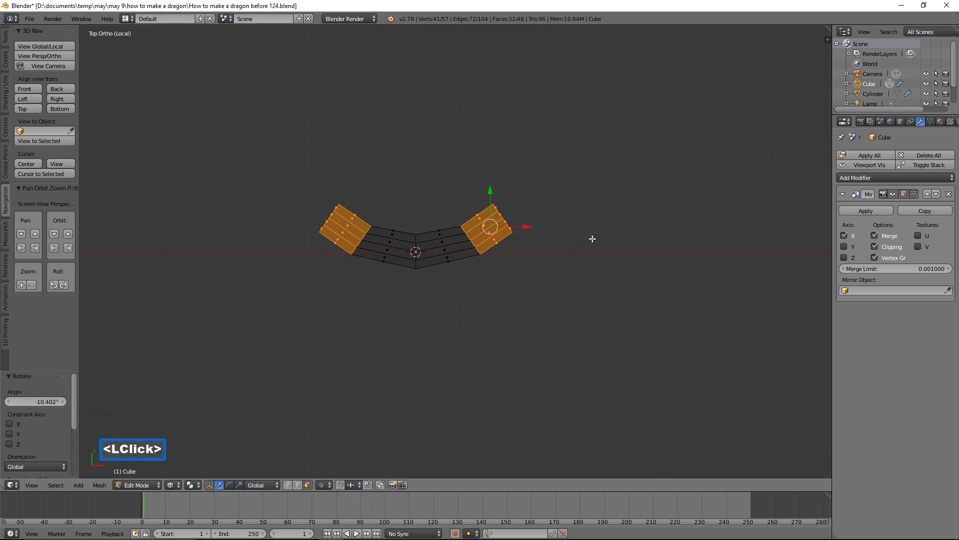
pyautogui.press('a')
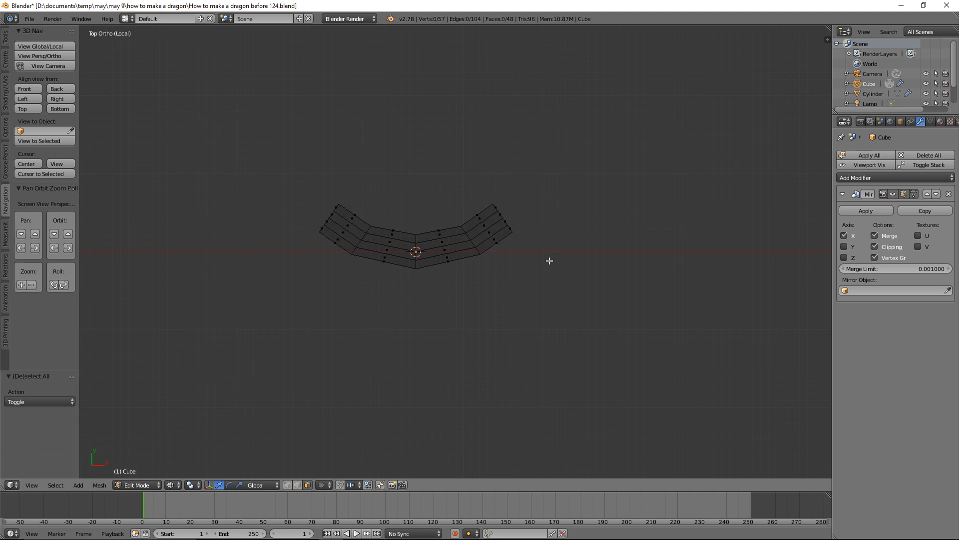
# In edge select mode, extrude the end of the curved arm and shift it along positive Y and about -0.077 along X
pyautogui.click(298, 485)
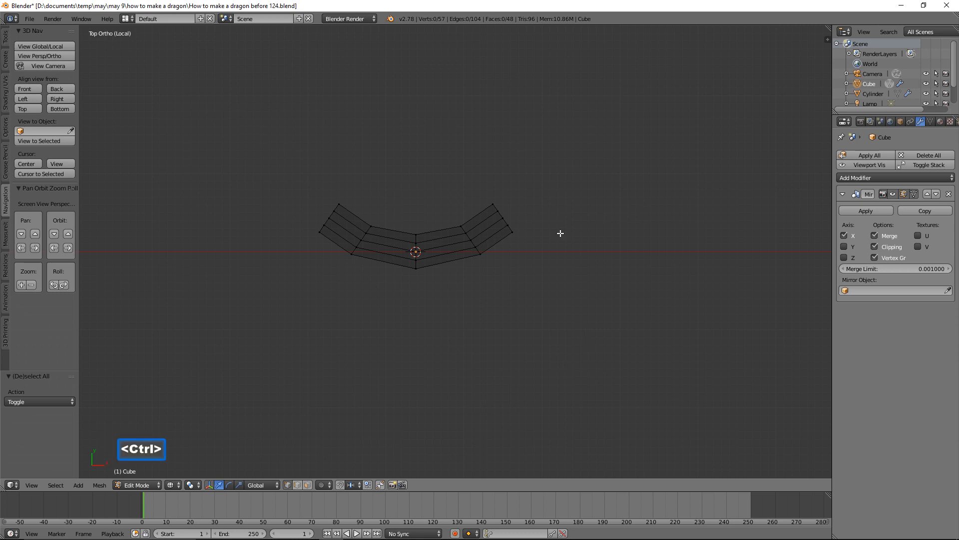
pyautogui.moveTo(561, 229)
pyautogui.keyDown('ctrl'); pyautogui.mouseDown(button='right')
pyautogui.moveTo(495, 152)
pyautogui.moveTo(491, 205)
pyautogui.moveTo(524, 248)
pyautogui.mouseUp(button='right'); pyautogui.keyUp('ctrl')
pyautogui.press('e')
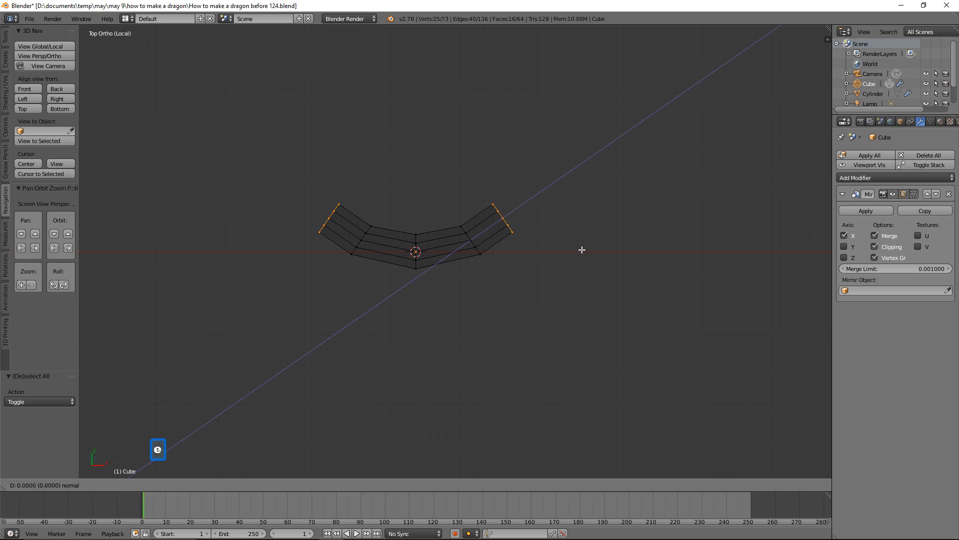
pyautogui.click(612, 224)
pyautogui.moveTo(535, 164); pyautogui.dragTo(535, 155)
pyautogui.moveTo(565, 184); pyautogui.dragTo(564, 184)
# Rotate the extruded arm end about -29.1° and save the file as "How to make a dragon before 125.blend"
pyautogui.press('r')
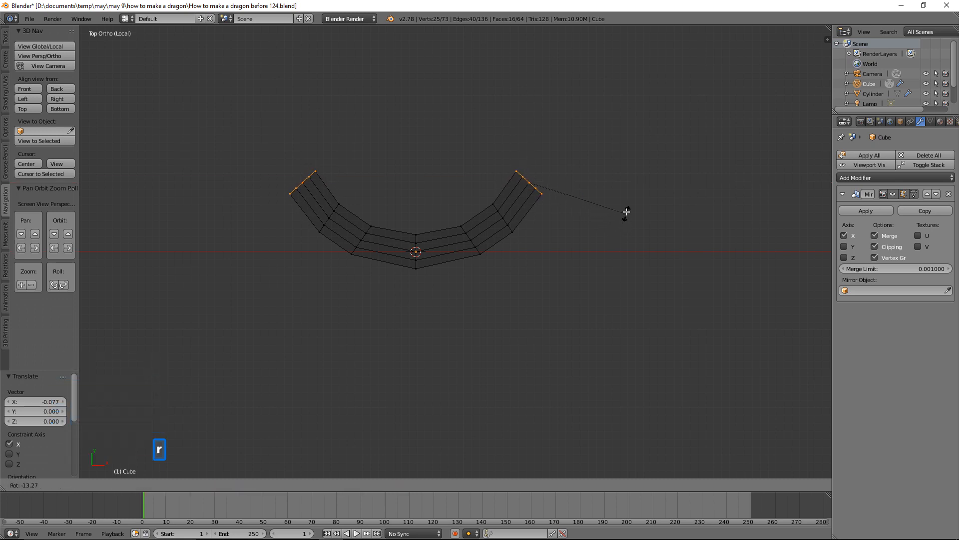
pyautogui.click(624, 182)
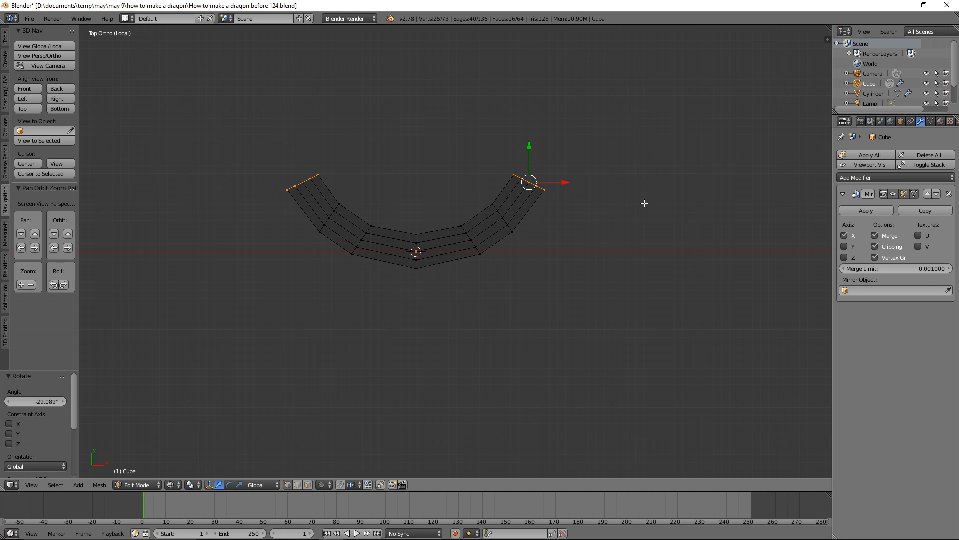
pyautogui.click(624, 7)
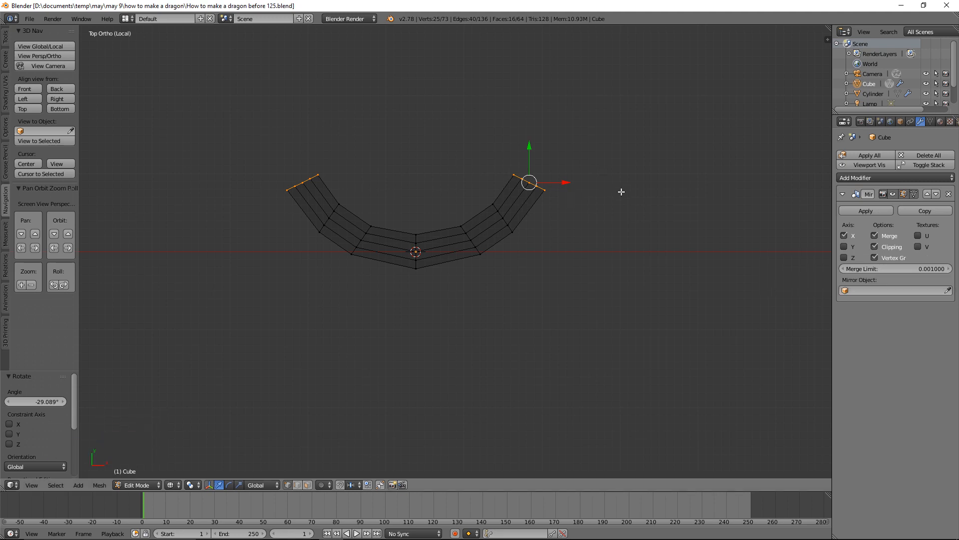
# Extrude the arm end about 0.587 along its normal and shift it about -0.198 along X and 0.051 along Y
pyautogui.press('e')
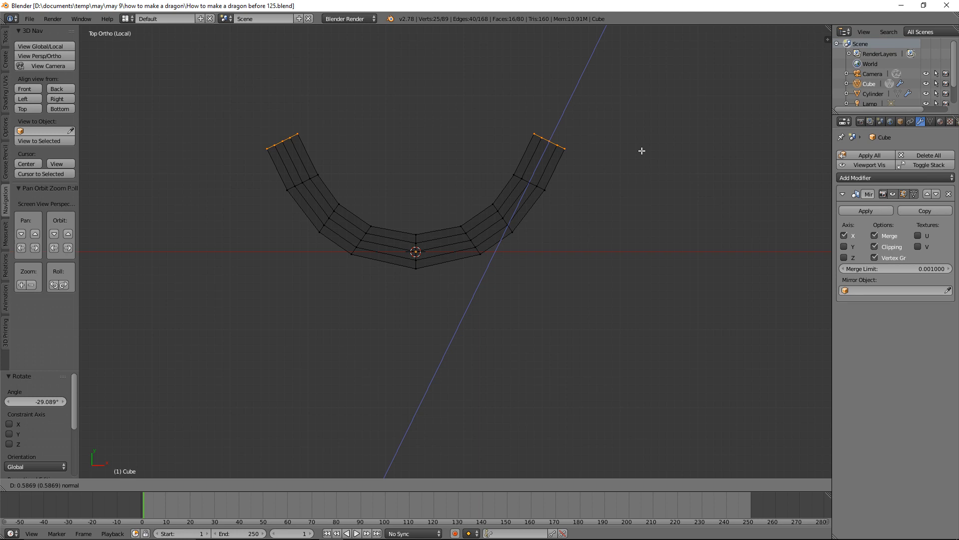
pyautogui.click(642, 151)
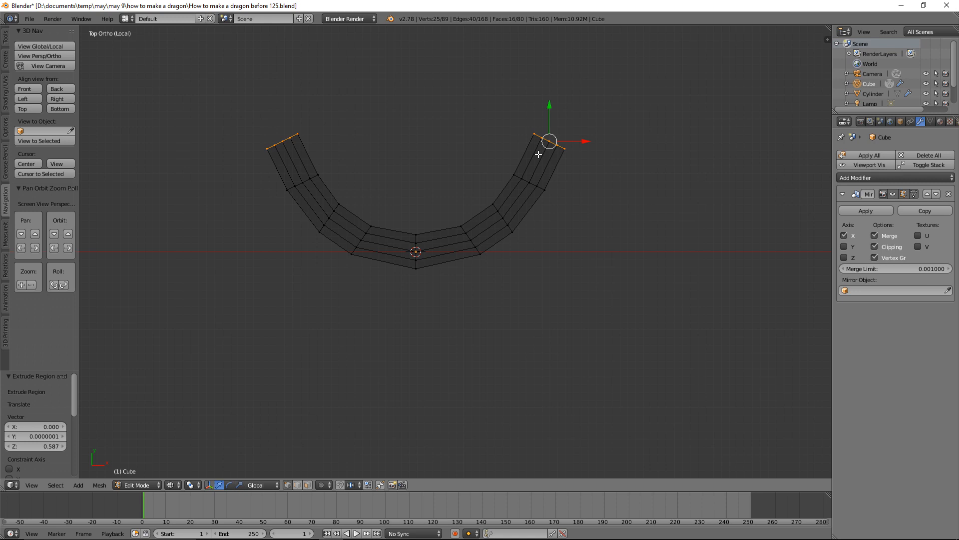
pyautogui.moveTo(578, 140); pyautogui.dragTo(535, 105)
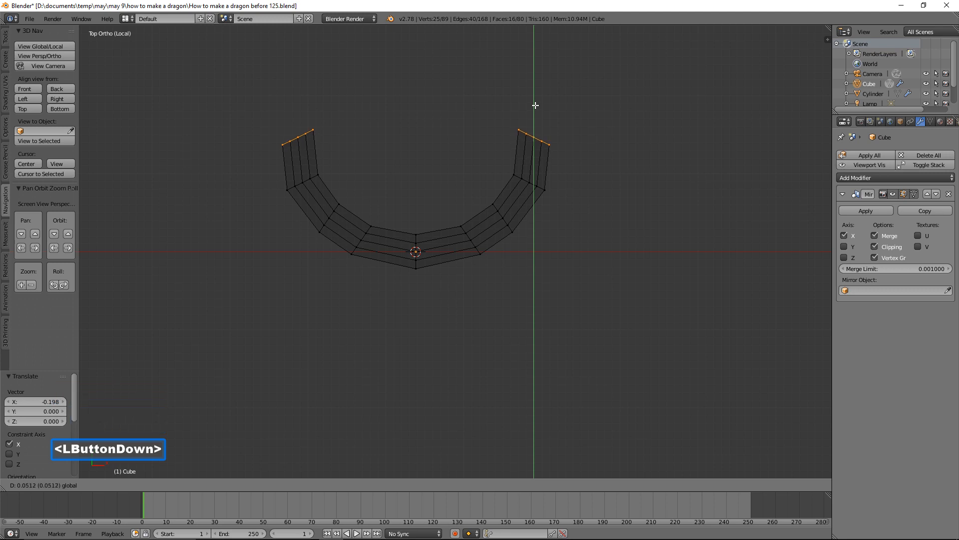
pyautogui.moveTo(535, 106); pyautogui.dragTo(535, 105)
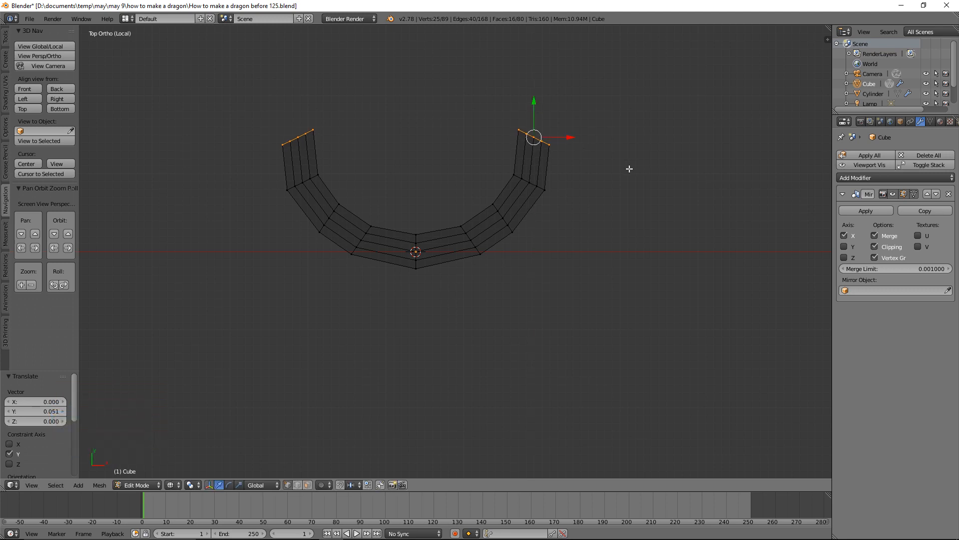
# Flatten the slanted arm end by scaling it to 0 along Y
pyautogui.press('s')
pyautogui.press('y')
pyautogui.press('0')
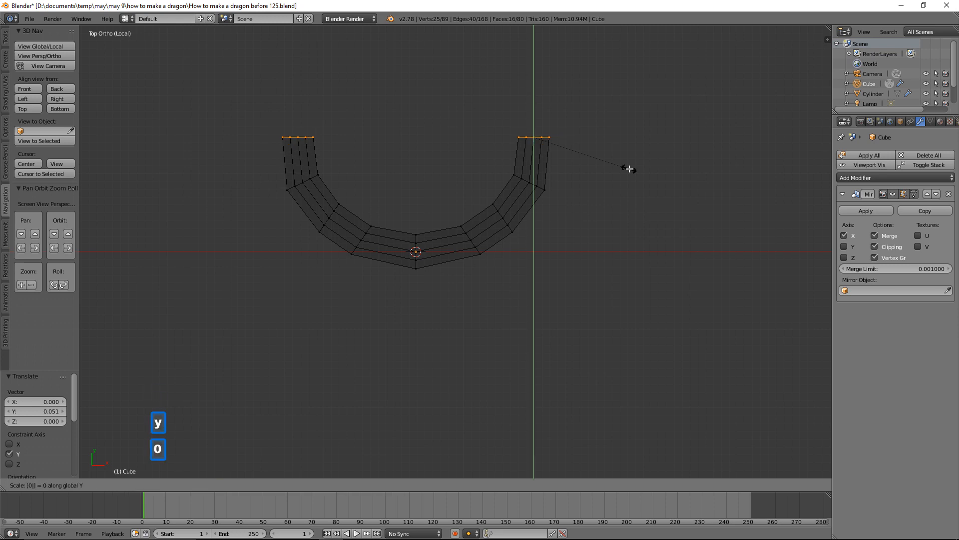
pyautogui.click(628, 167)
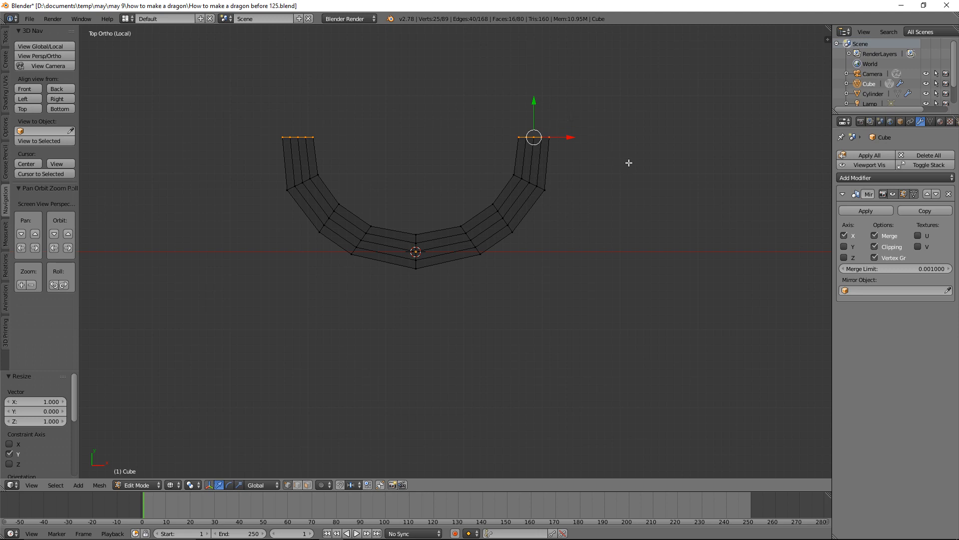
# Extrude the flattened arm end straight along Y by about 0.621
pyautogui.press('e')
pyautogui.press('y')
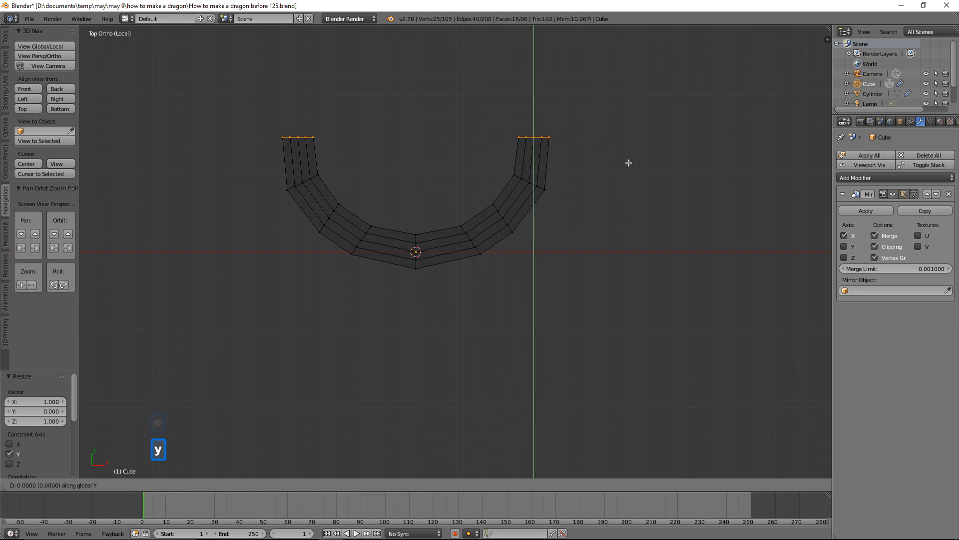
pyautogui.click(627, 114)
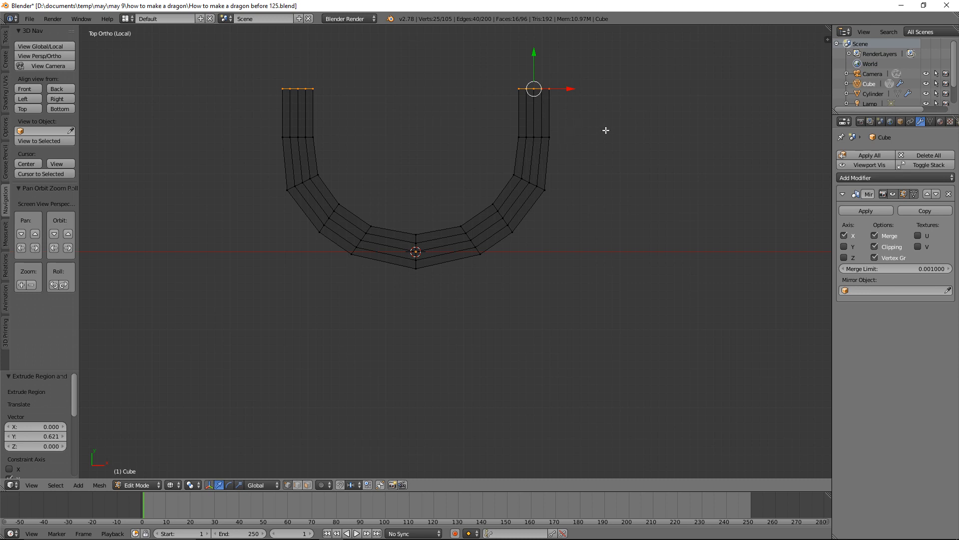
# Extrude the arm end another section of about 0.563 straight along Y and clear the selection
pyautogui.keyDown('shift'); pyautogui.moveTo(623, 100); pyautogui.dragTo(610, 237, button='middle'); pyautogui.keyUp('shift')
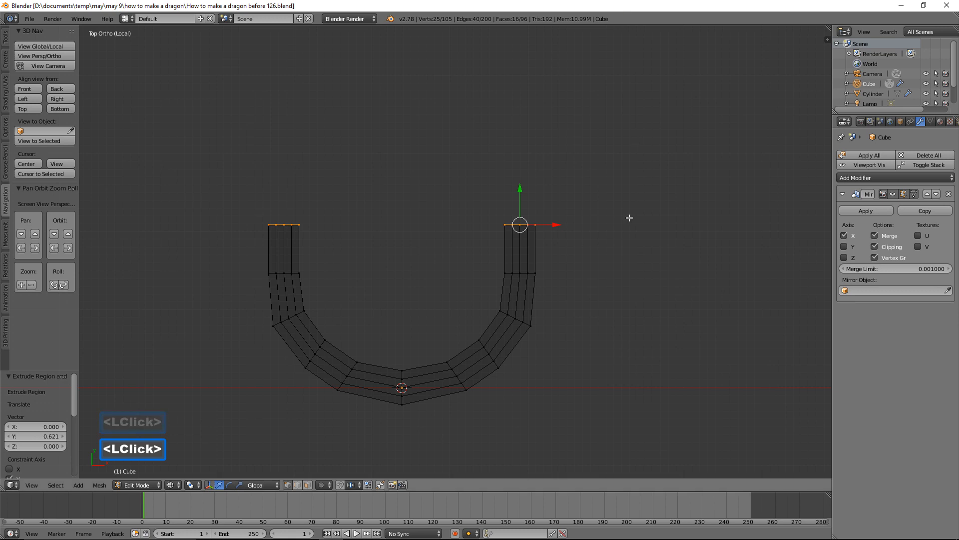
pyautogui.press('e')
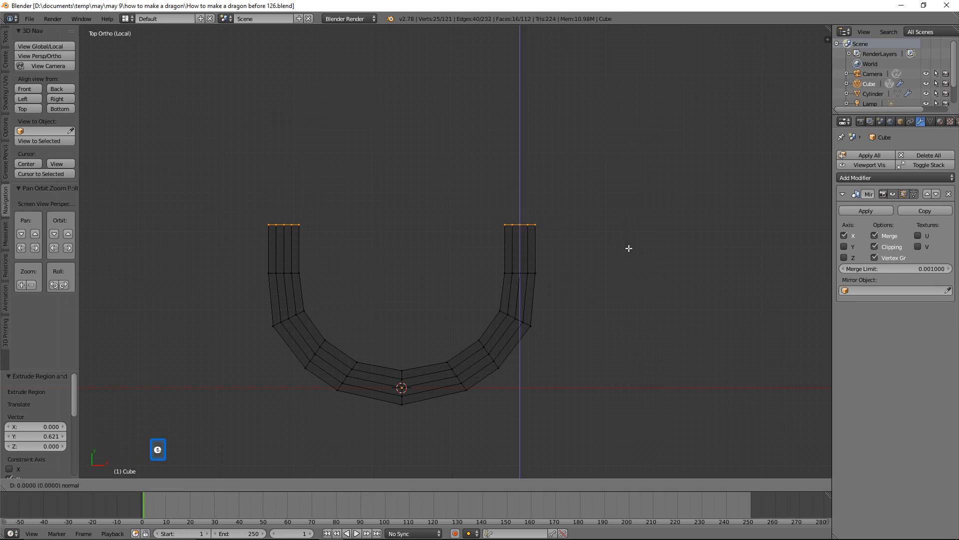
pyautogui.press('y')
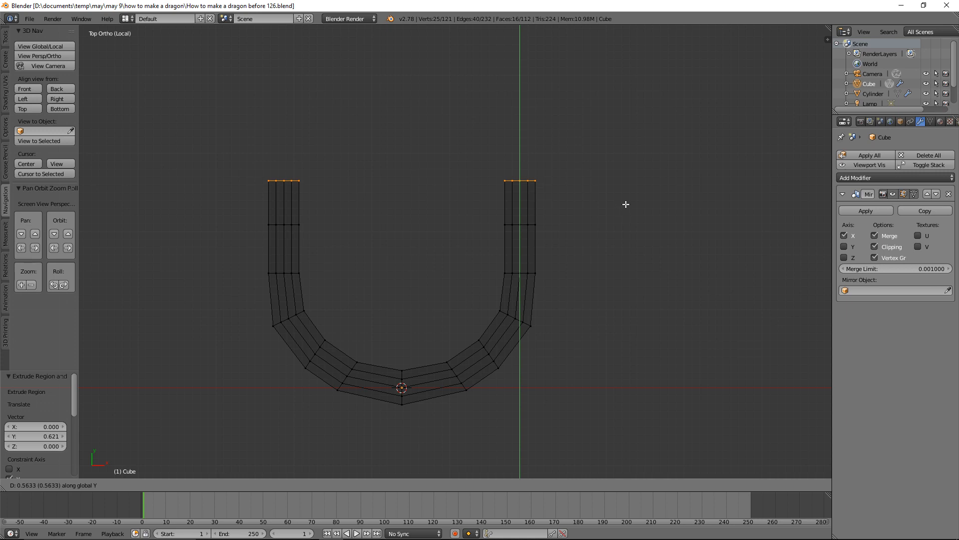
pyautogui.click(626, 205)
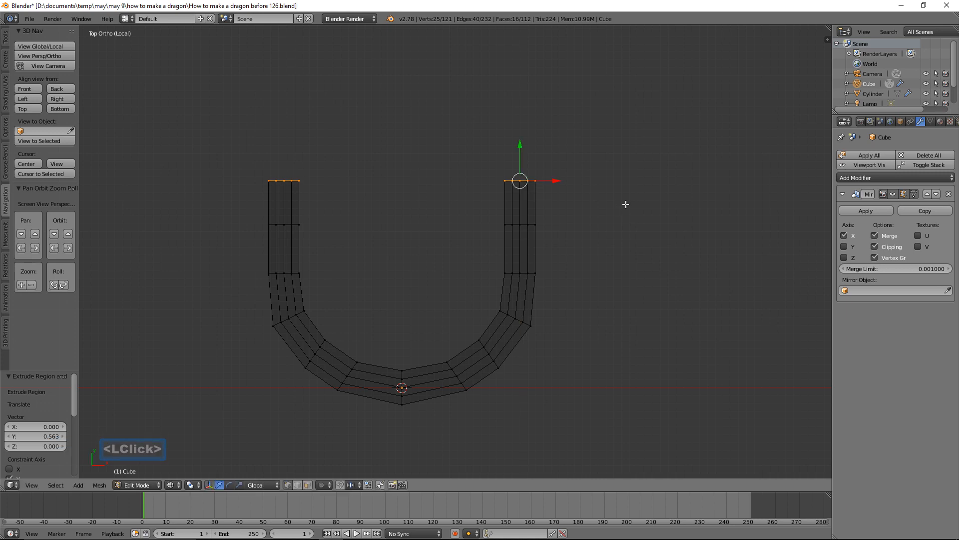
pyautogui.press('a')
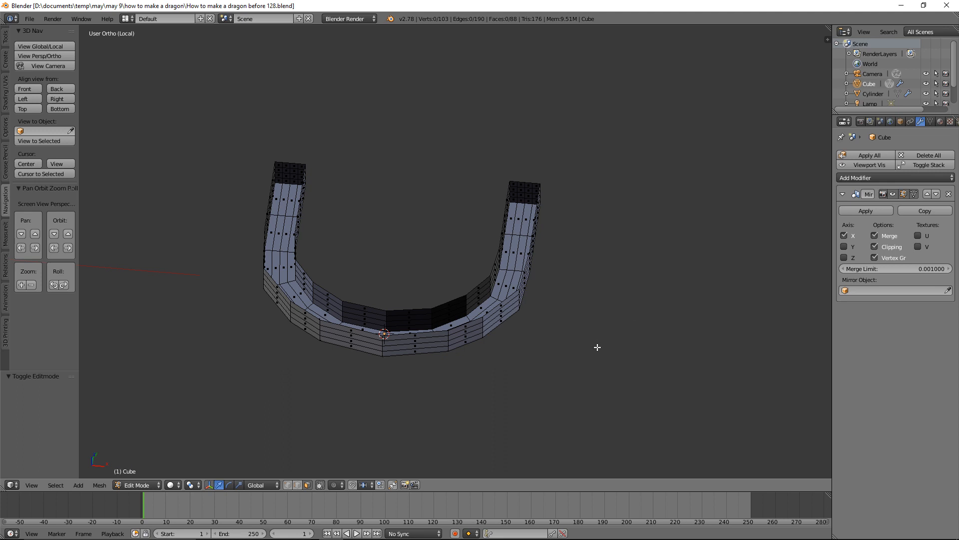
# Shrink/Fatten the uppermost face loop around the U-shaped part's sides by an offset of about -0.061
pyautogui.moveTo(481, 409); pyautogui.dragTo(474, 361, button='middle')
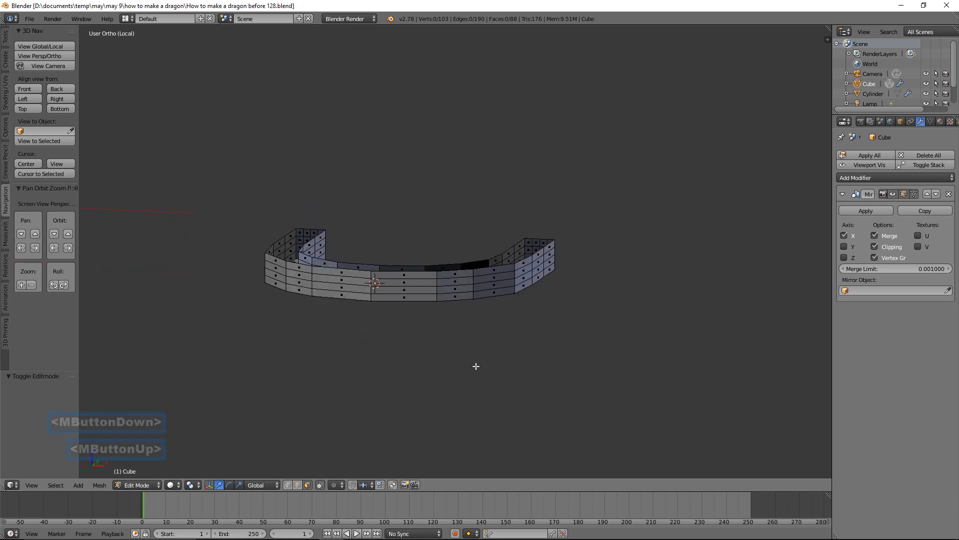
pyautogui.keyDown('alt'); pyautogui.click(471, 273); pyautogui.keyUp('alt')
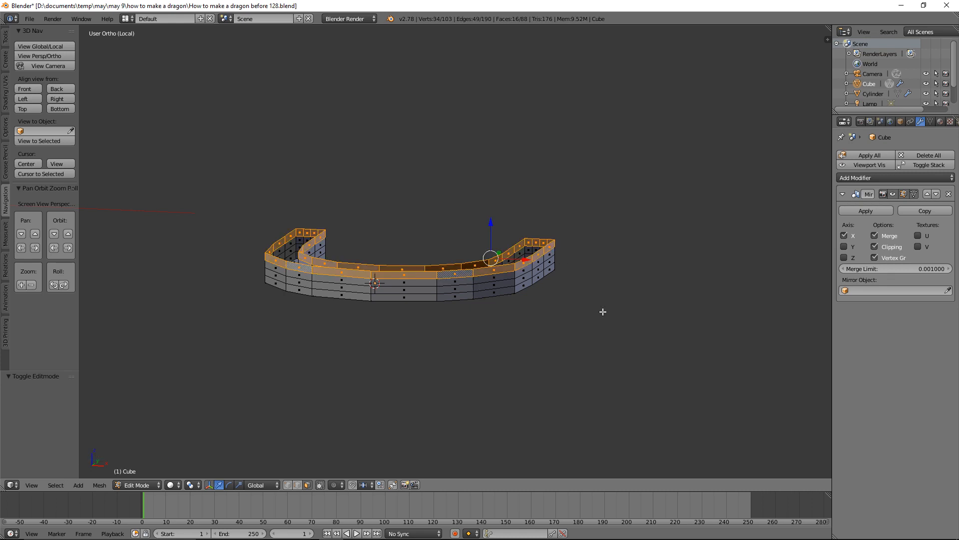
pyautogui.press('alt')
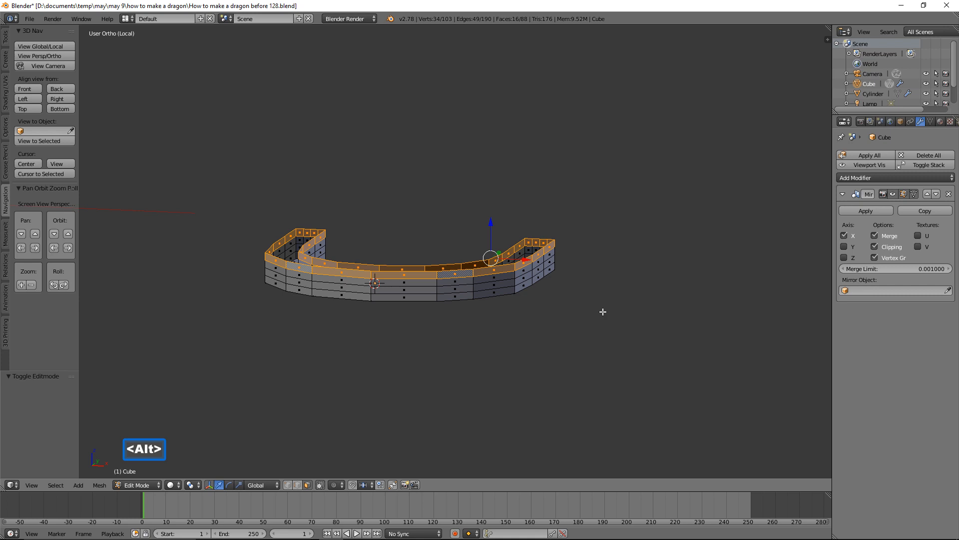
pyautogui.hotkey('alt', 's')
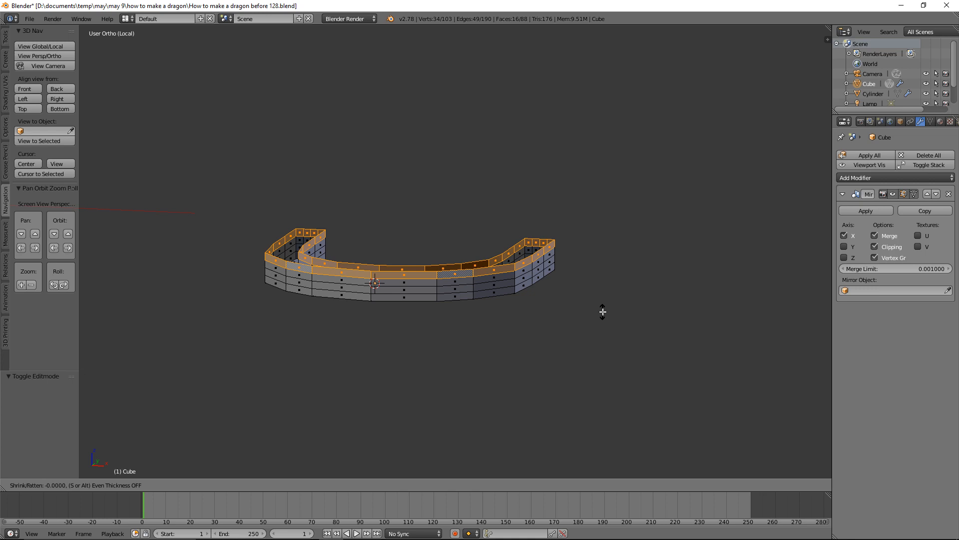
pyautogui.keyDown('shift'); pyautogui.click(611, 336); pyautogui.keyUp('shift')
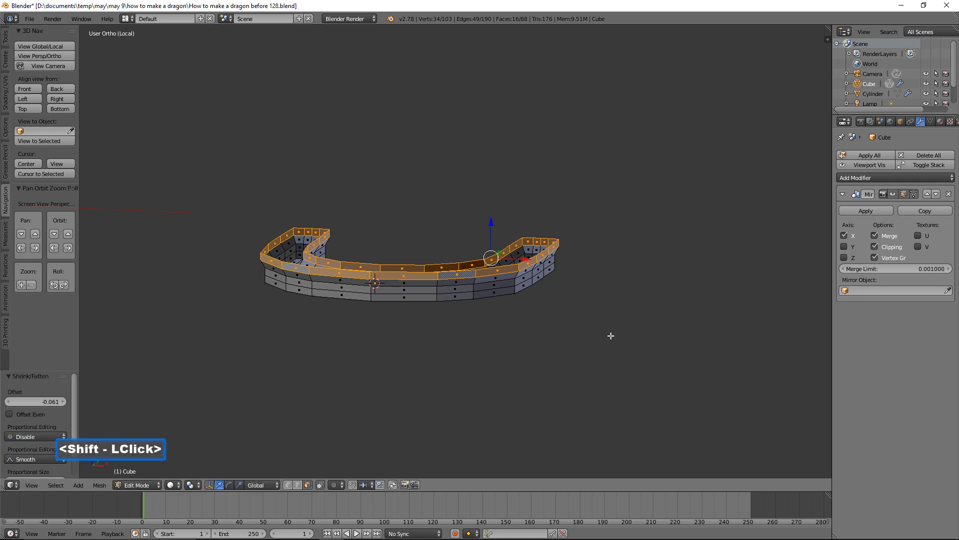
pyautogui.press('a')
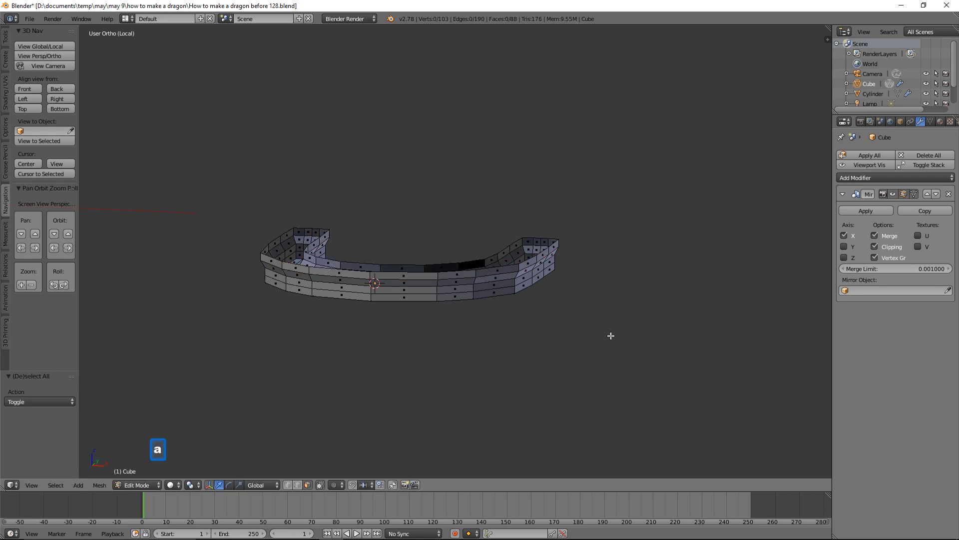
# Shrink/Fatten the lowest face loop around the U-shaped part's sides by an offset of about -0.063
pyautogui.keyDown('alt'); pyautogui.click(515, 289); pyautogui.keyUp('alt')
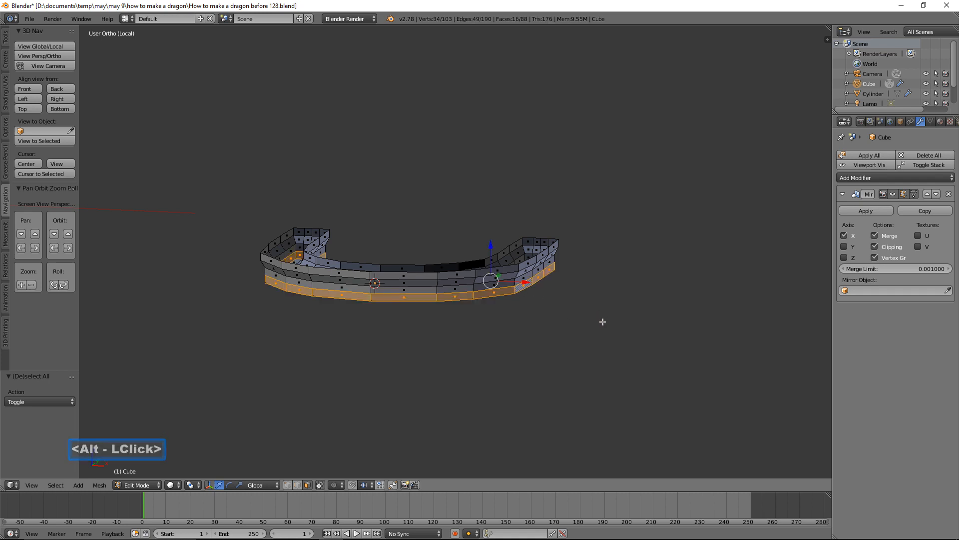
pyautogui.press('alt')
pyautogui.hotkey('alt', 's')
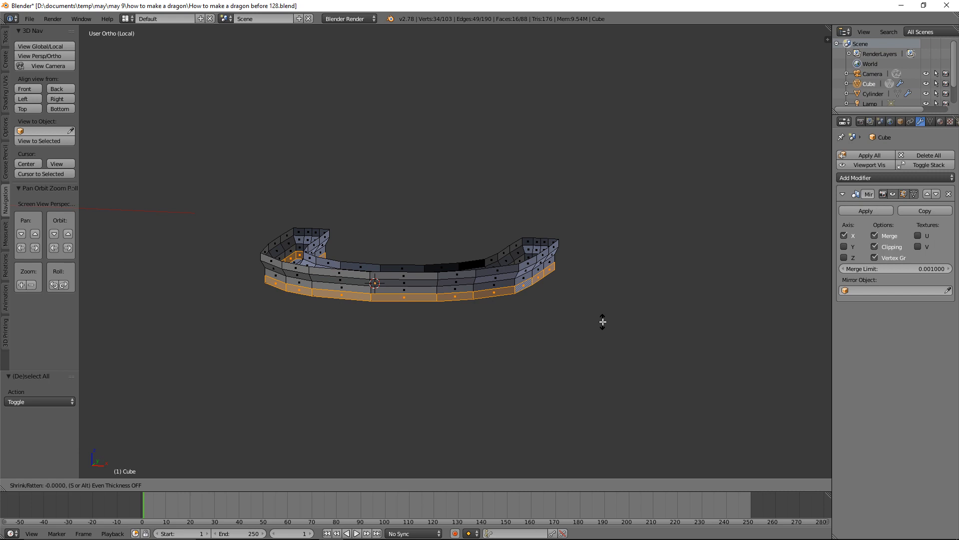
pyautogui.keyDown('shift'); pyautogui.click(614, 346); pyautogui.keyUp('shift')
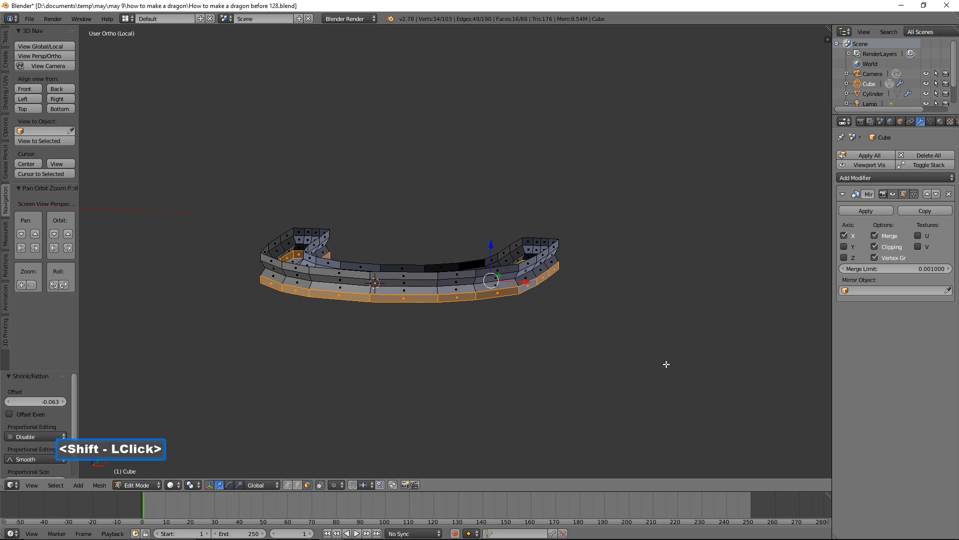
pyautogui.press('a')
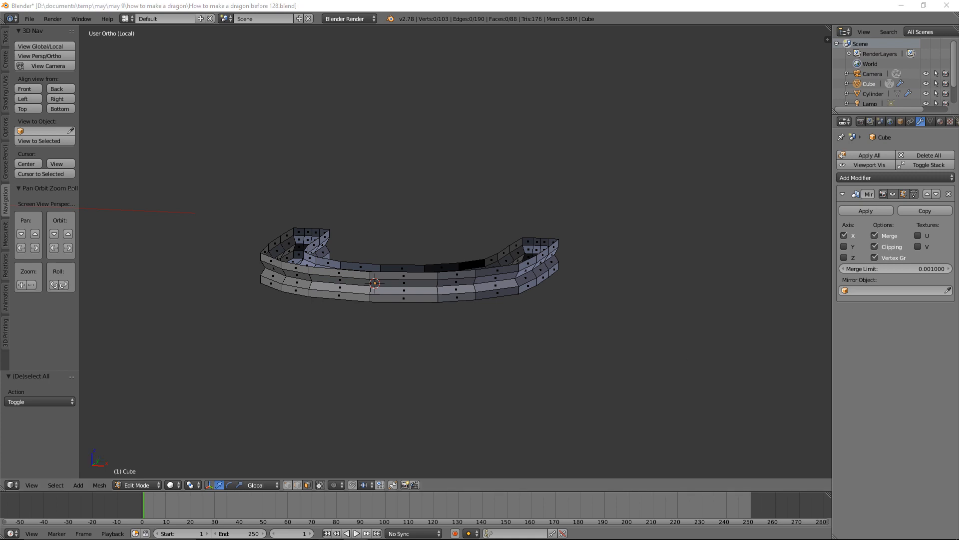
pyautogui.click(711, 11)
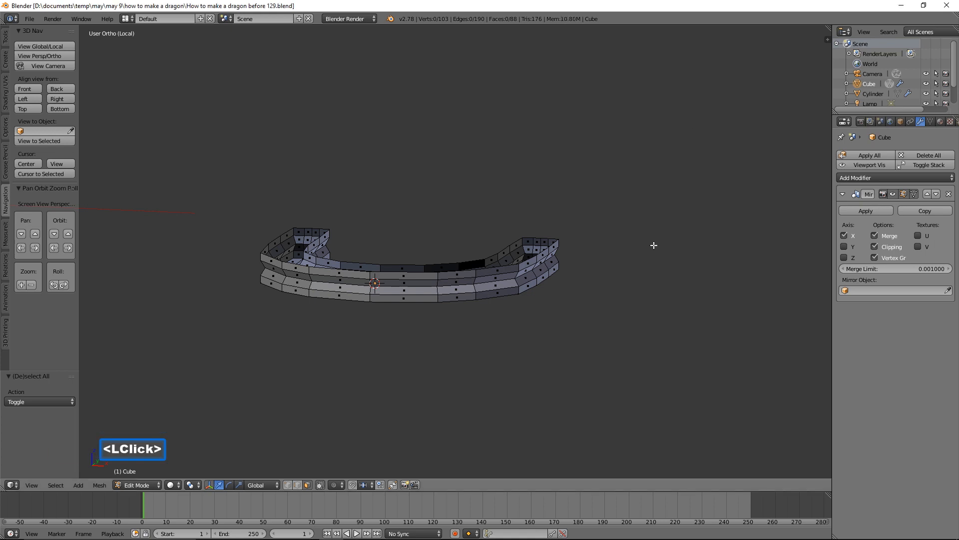
# Select all faces on the underside of the U-shaped part and flatten them by scaling to 0 along Z
pyautogui.moveTo(651, 279); pyautogui.dragTo(644, 210, button='middle')
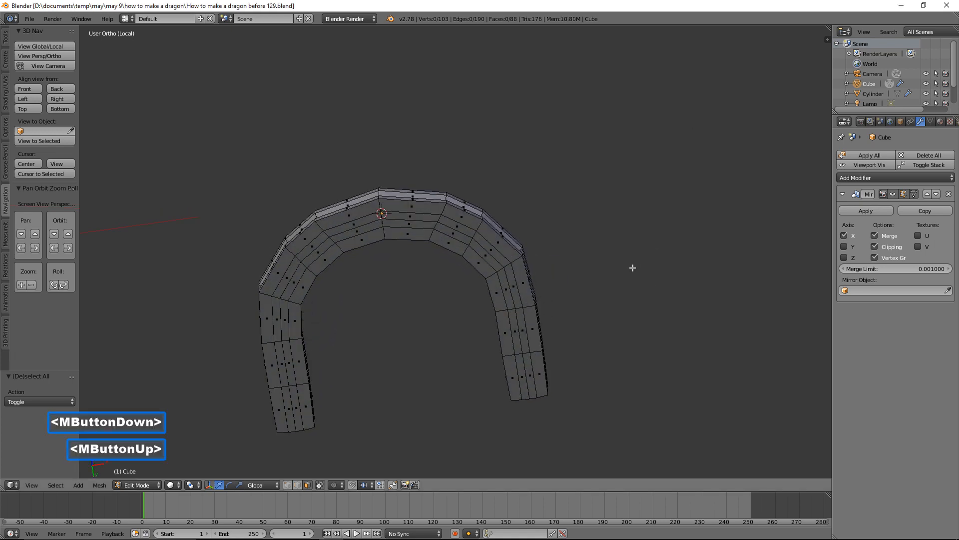
pyautogui.press('c')
pyautogui.moveTo(506, 265)
pyautogui.mouseDown()
pyautogui.moveTo(494, 253)
pyautogui.moveTo(520, 290)
pyautogui.moveTo(532, 375)
pyautogui.moveTo(509, 296)
pyautogui.moveTo(457, 224)
pyautogui.moveTo(434, 216)
pyautogui.moveTo(421, 226)
pyautogui.mouseUp()
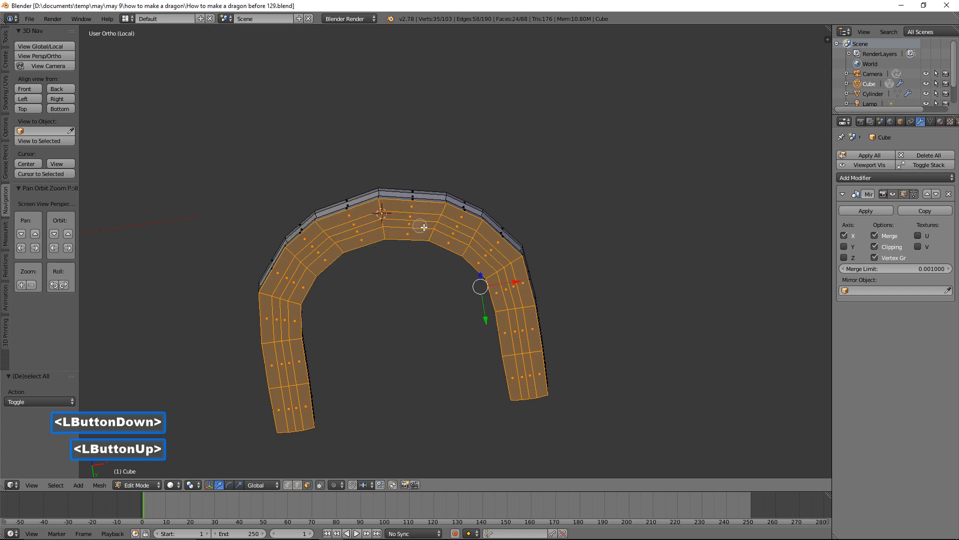
pyautogui.rightClick(667, 260)
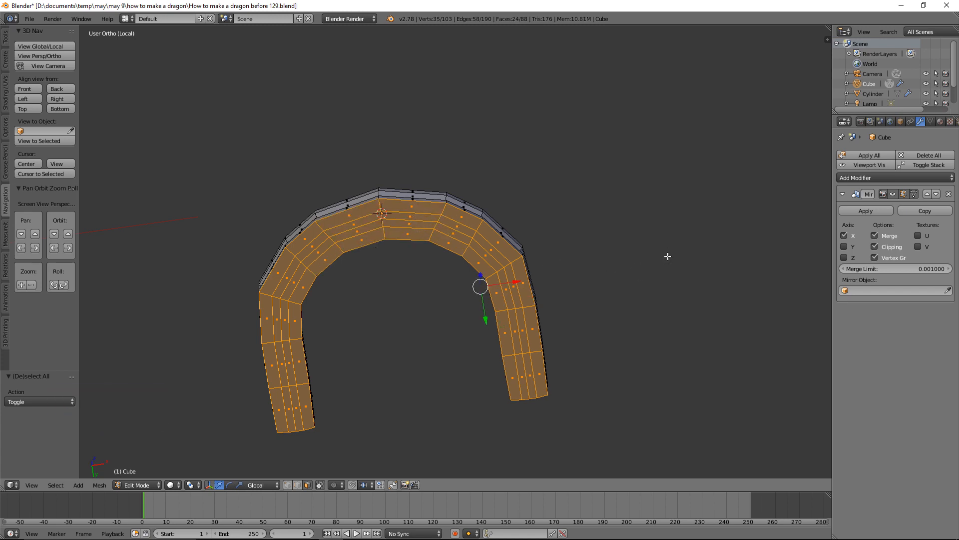
pyautogui.moveTo(670, 218); pyautogui.dragTo(649, 306, button='middle')
pyautogui.moveTo(544, 317); pyautogui.dragTo(710, 277, button='middle')
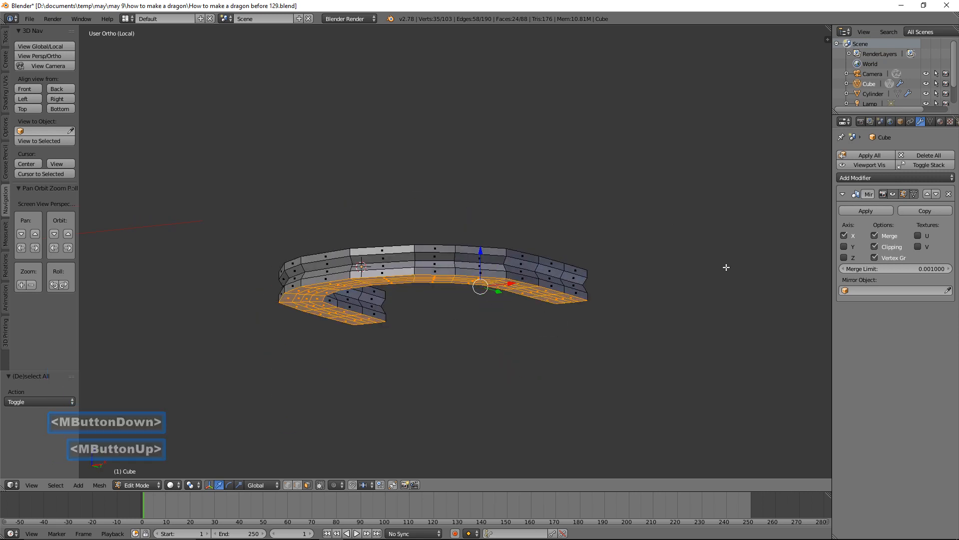
pyautogui.press('s')
pyautogui.press('z')
pyautogui.press('0')
pyautogui.click(726, 268)
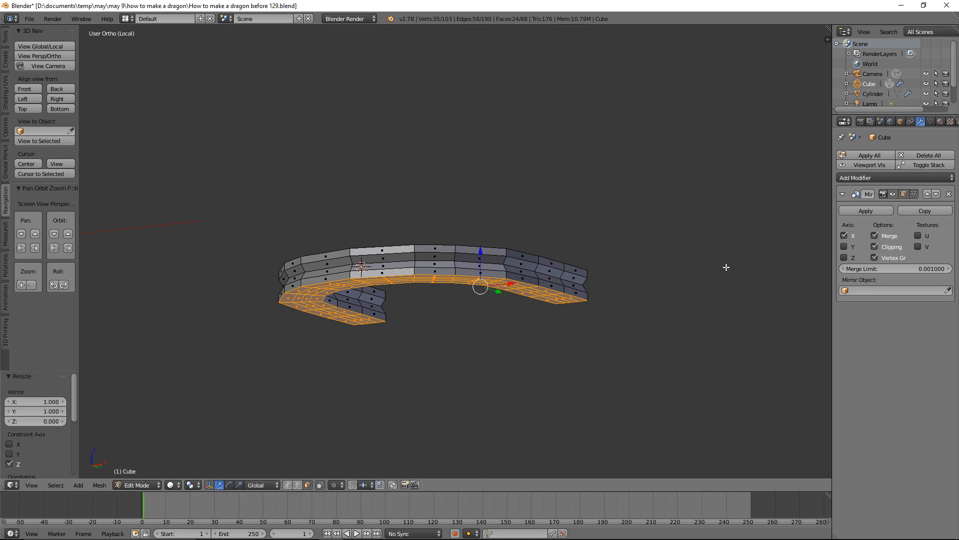
pyautogui.press('a')
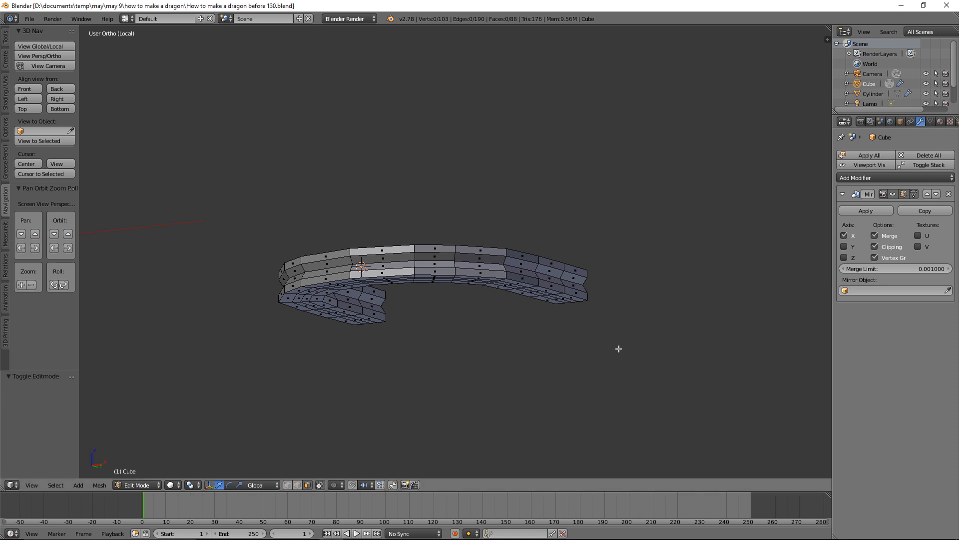
# Add a cube beside the U-shaped part in front view, at about X 13.83 and Z -0.81, and subdivide it with one cut
pyautogui.click(34, 91)
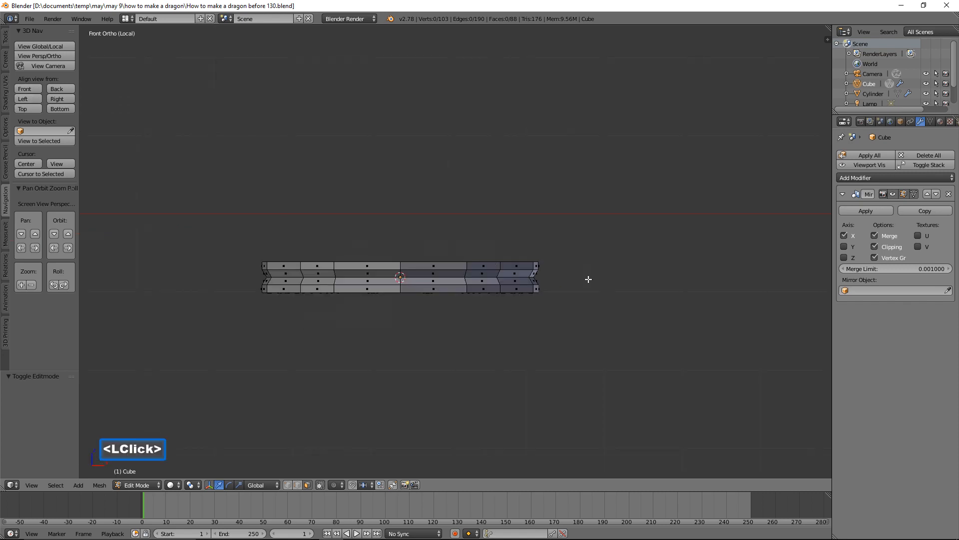
pyautogui.rightClick(669, 276)
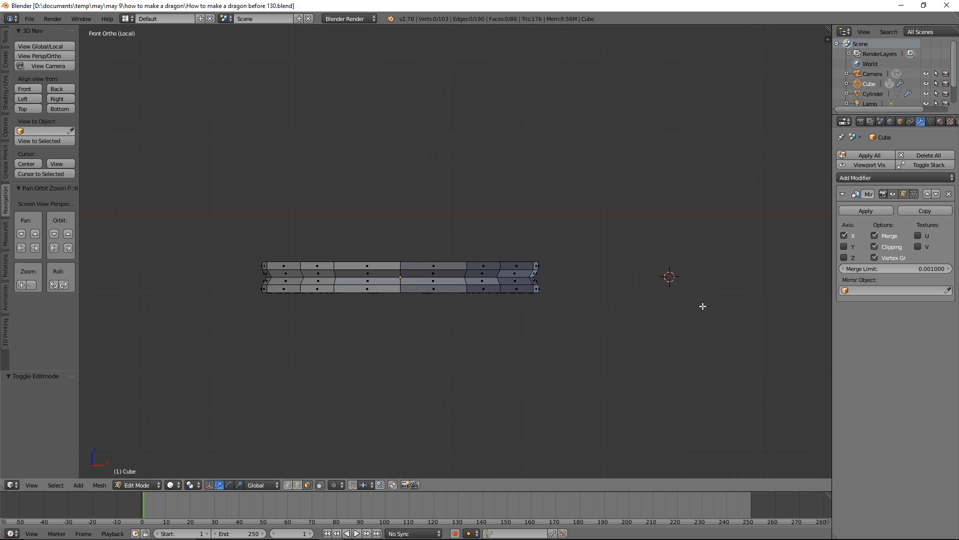
pyautogui.hotkey('shift', 'a')
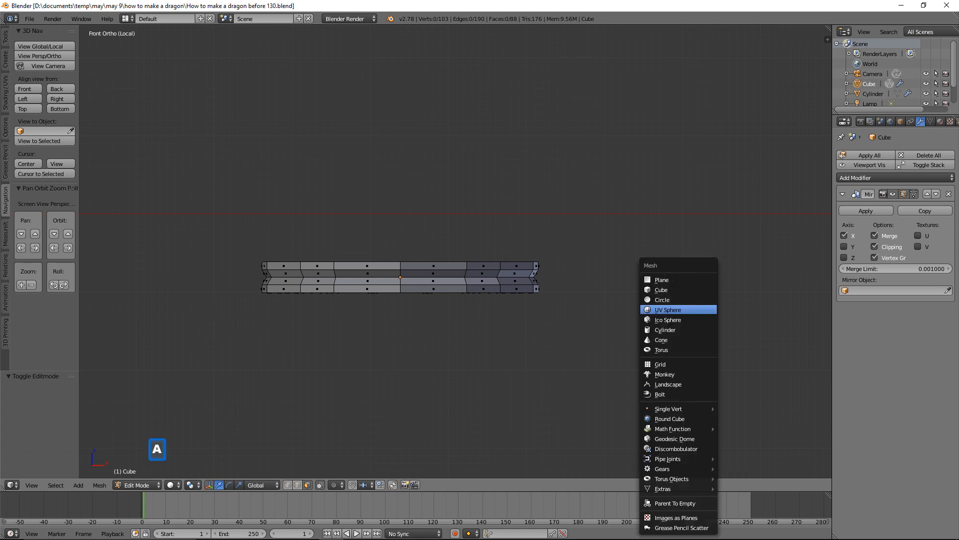
pyautogui.click(709, 292)
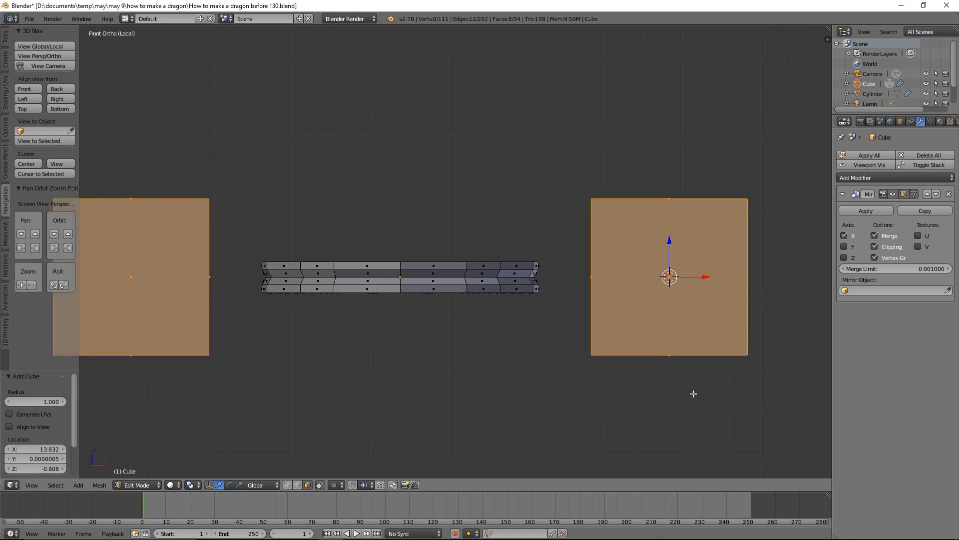
pyautogui.press('w')
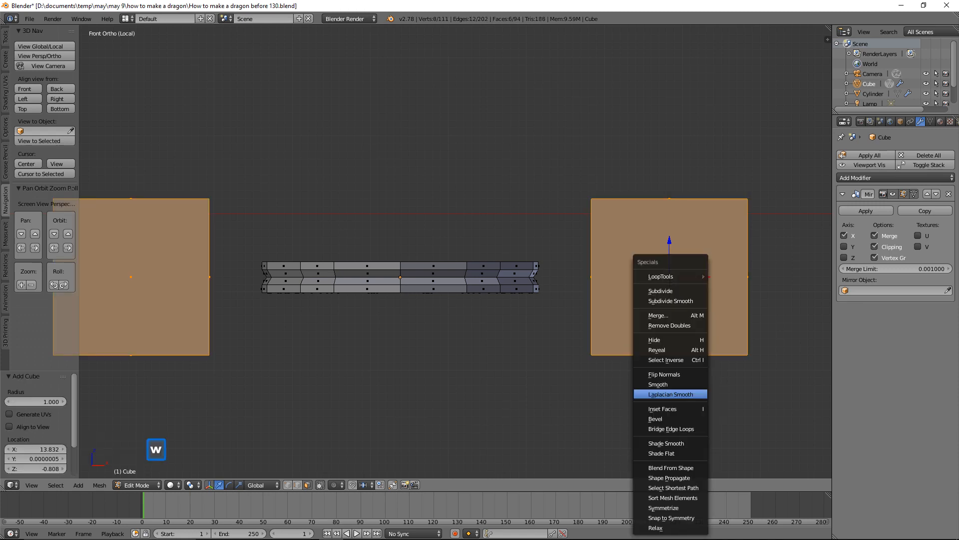
pyautogui.click(685, 292)
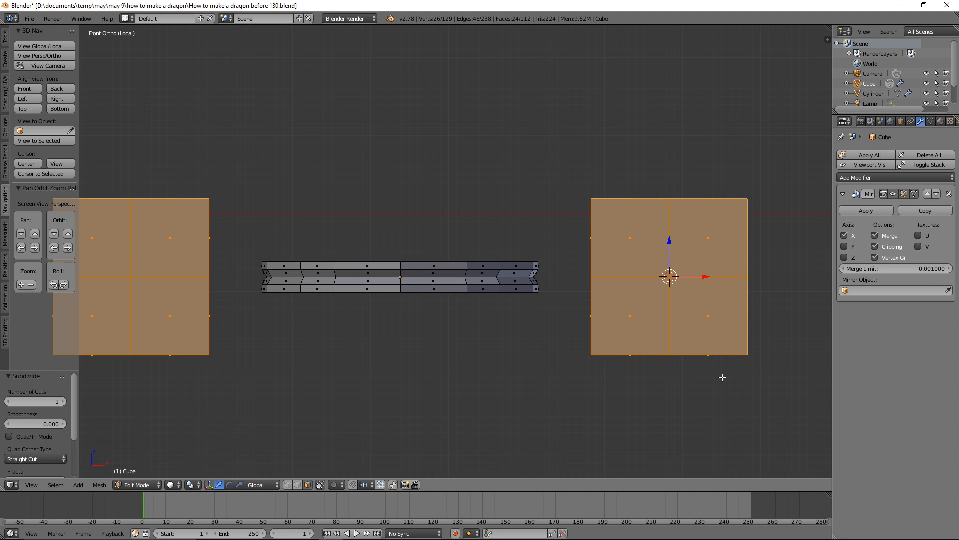
pyautogui.press('a')
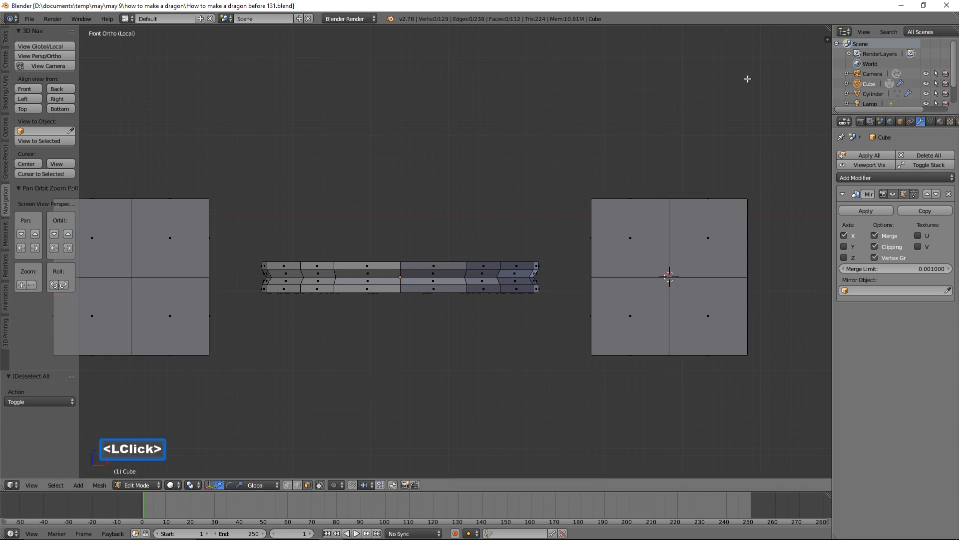
# Delete the four upper faces of the subdivided cube
pyautogui.moveTo(769, 234); pyautogui.dragTo(764, 279, button='middle')
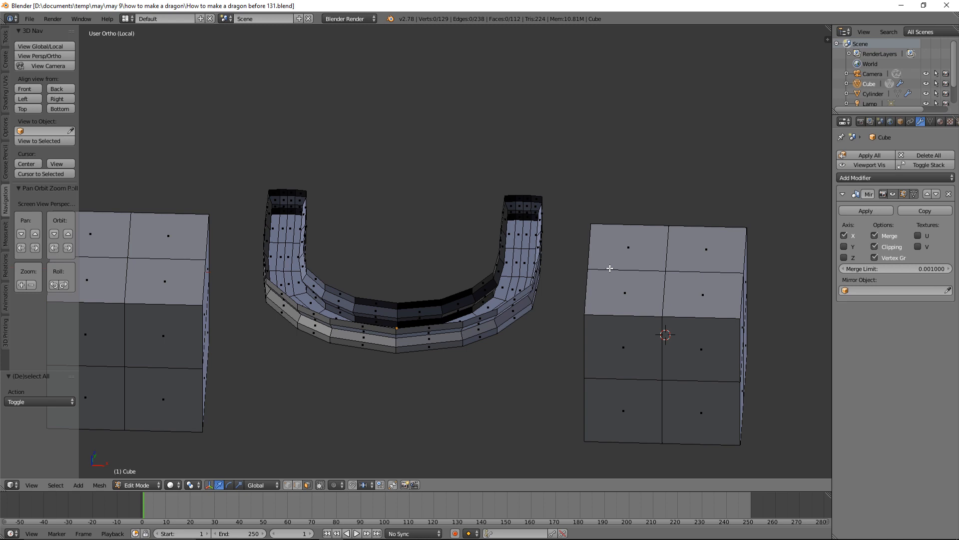
pyautogui.press('c')
pyautogui.click(667, 268)
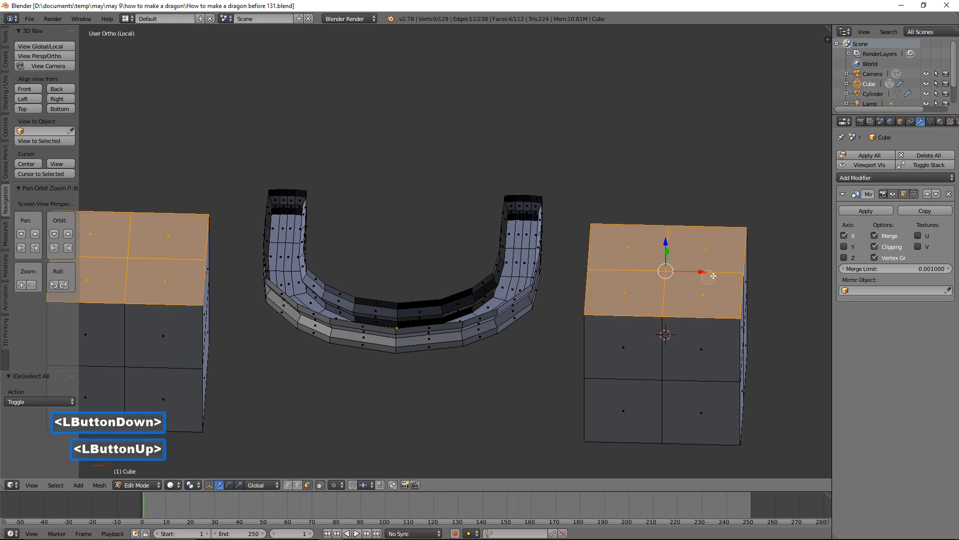
pyautogui.rightClick(775, 248)
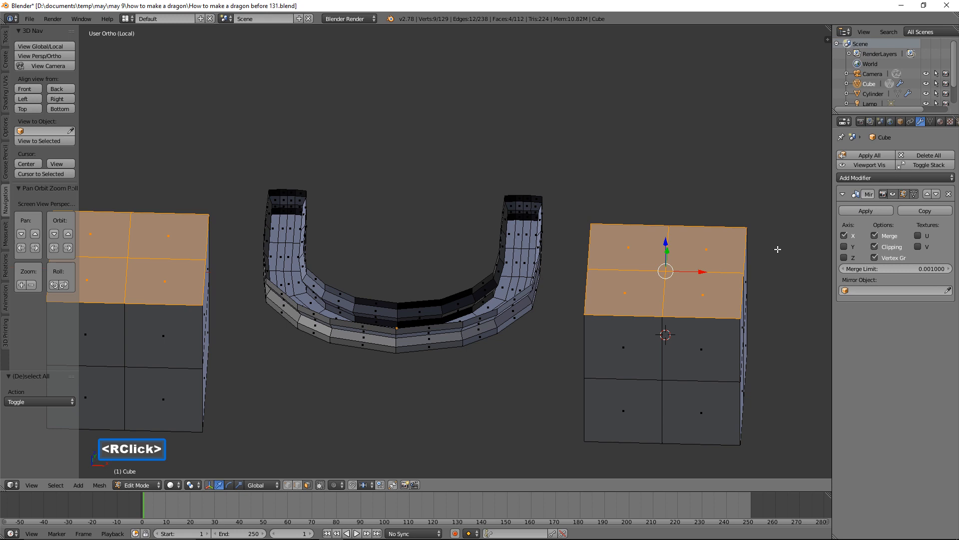
pyautogui.press('x')
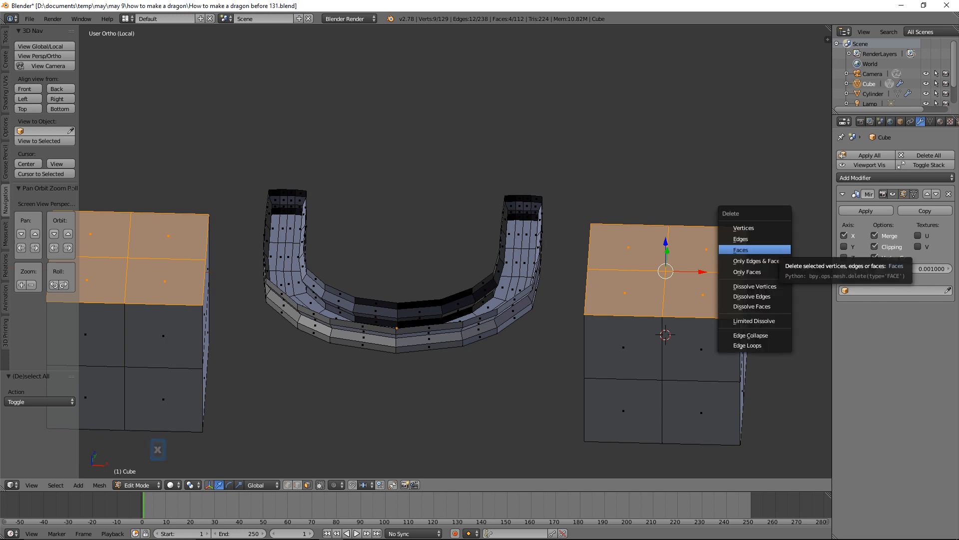
pyautogui.click(755, 250)
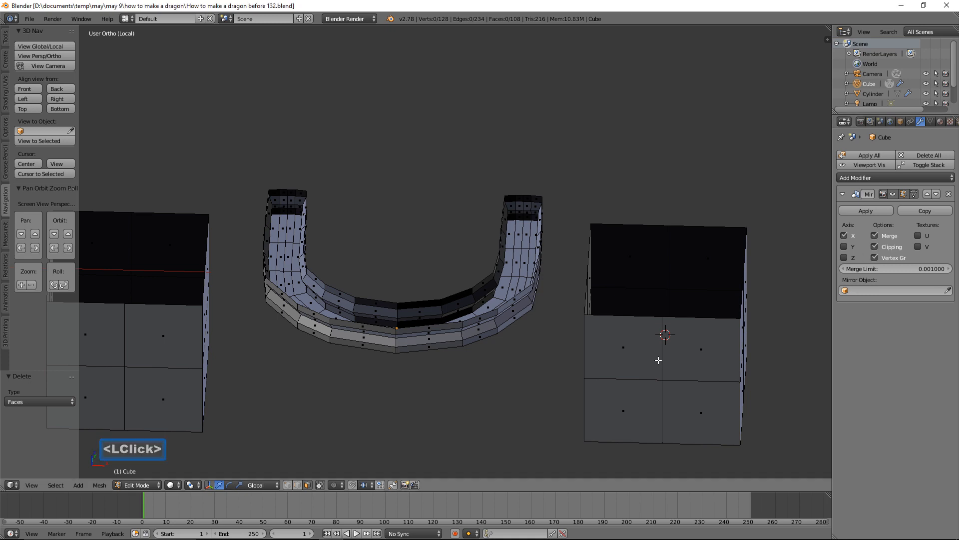
pyautogui.moveTo(678, 378); pyautogui.dragTo(661, 304, button='middle')
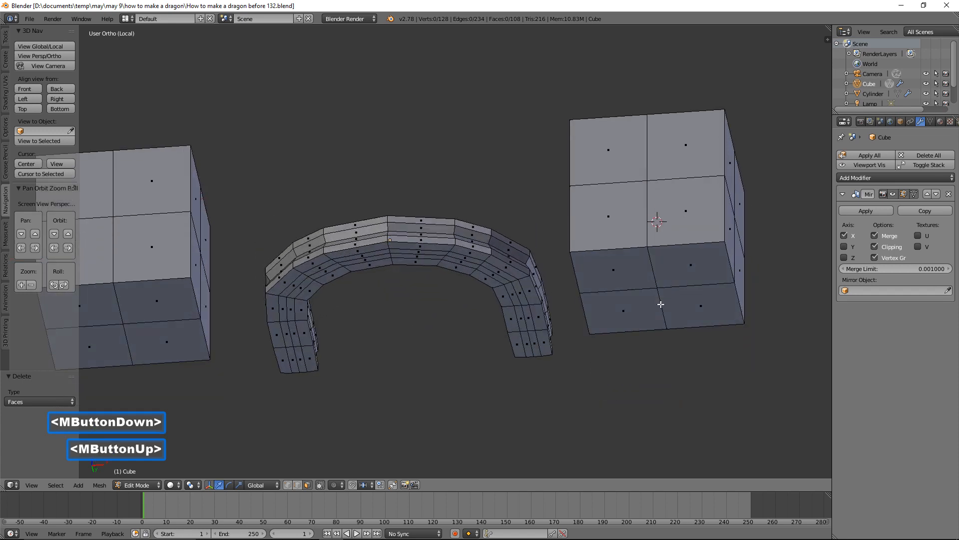
# Pull the centre vertex of the cube's underside straight down by about 1.494 along Z to form a spike
pyautogui.click(288, 485)
pyautogui.click(658, 288)
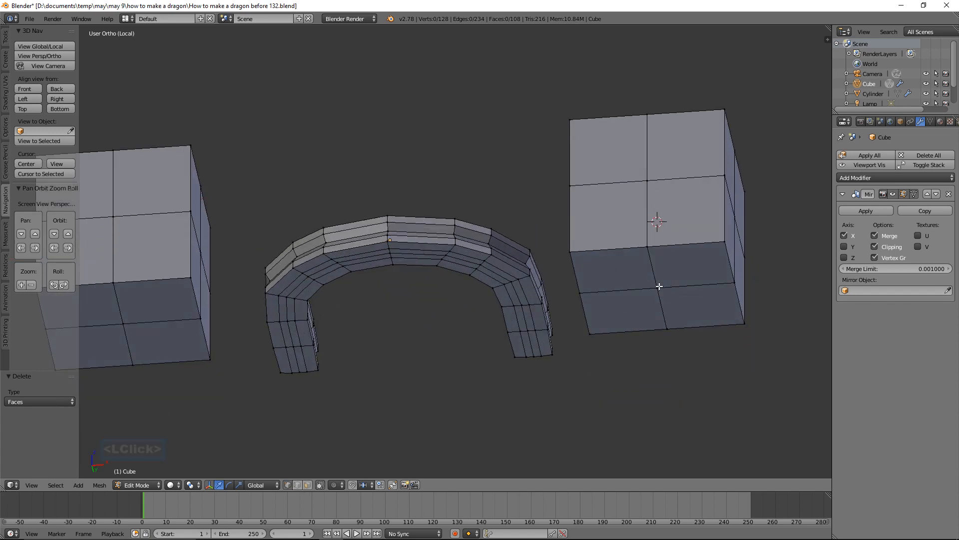
pyautogui.keyDown('ctrl'); pyautogui.moveTo(740, 218); pyautogui.dragTo(709, 270, button='middle'); pyautogui.keyUp('ctrl')
pyautogui.moveTo(648, 253); pyautogui.dragTo(662, 283, button='middle')
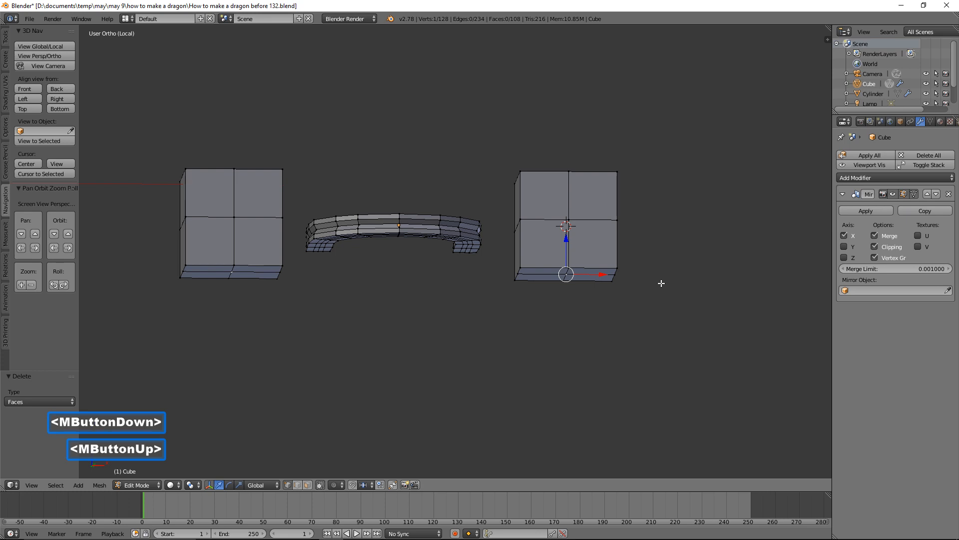
pyautogui.moveTo(569, 238); pyautogui.dragTo(565, 310)
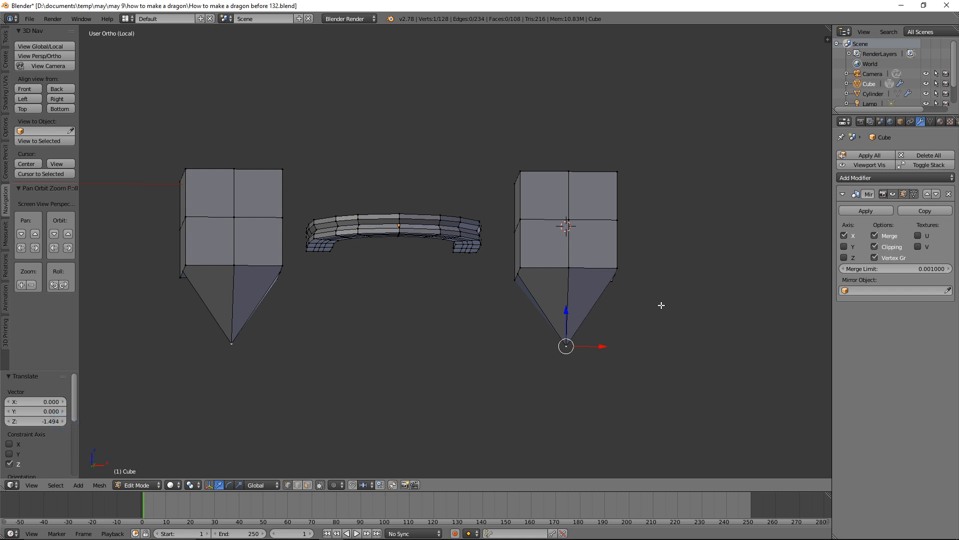
# Select the whole linked spiked cube and scale it uniformly to about 0.322 to make a tooth
pyautogui.press('a')
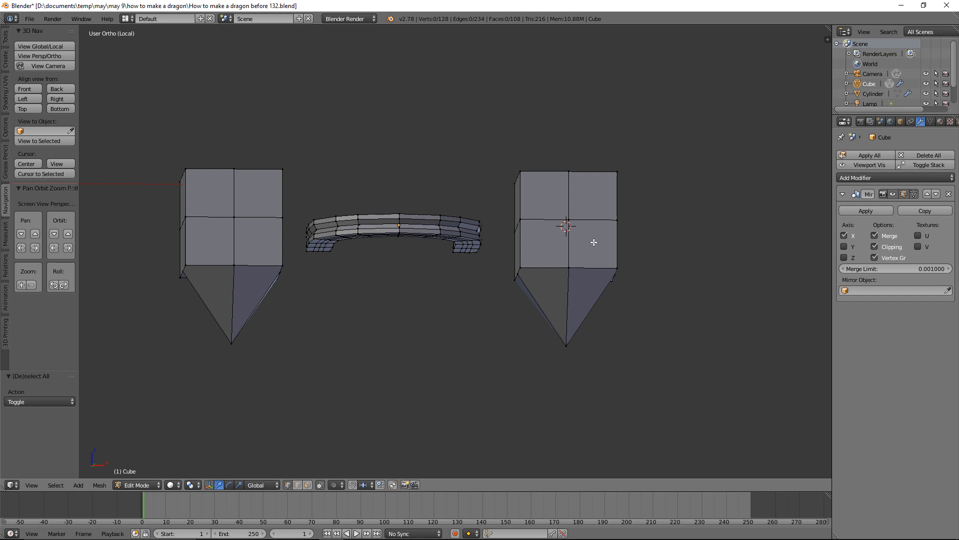
pyautogui.click(307, 485)
pyautogui.press('l')
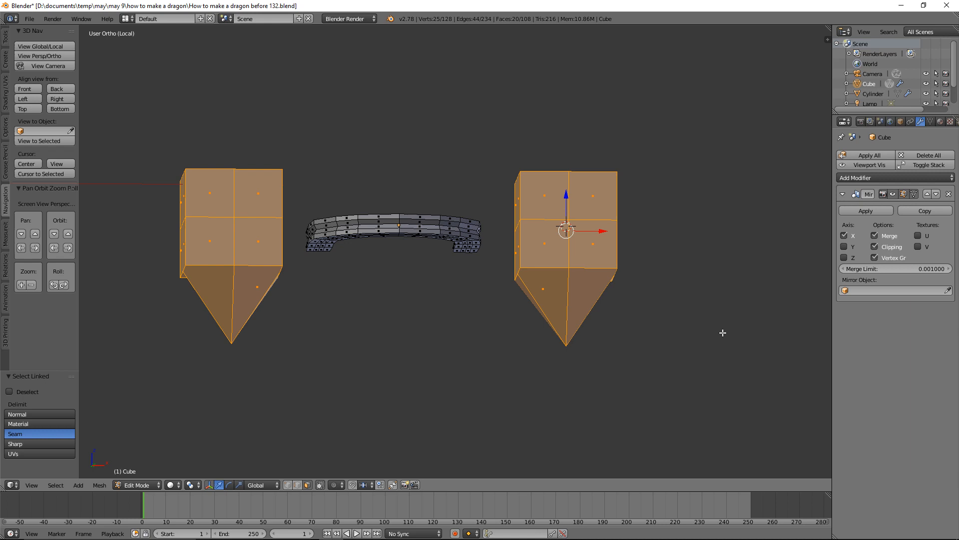
pyautogui.press('s')
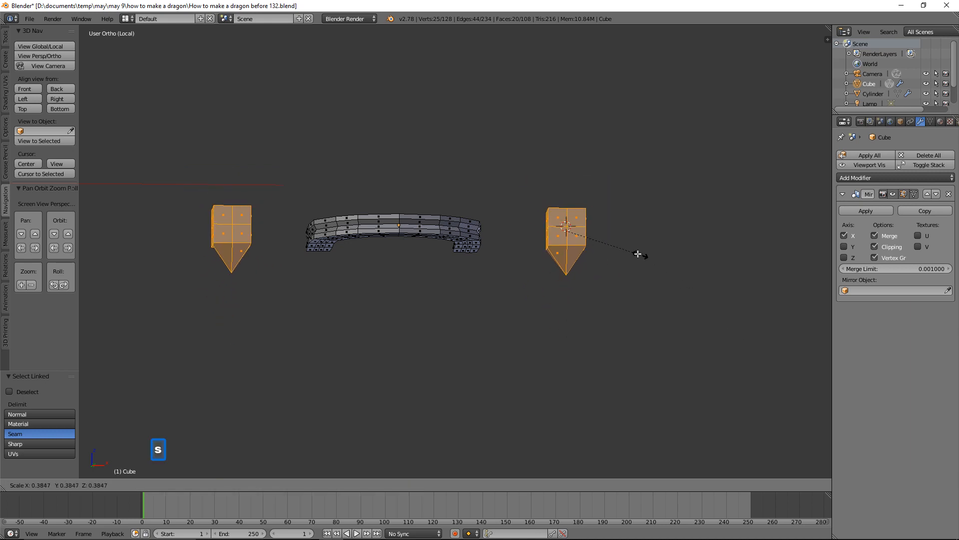
pyautogui.click(632, 250)
# Move the selected tooth to the front curve of the U-shaped part
pyautogui.moveTo(633, 250); pyautogui.dragTo(562, 311, button='middle')
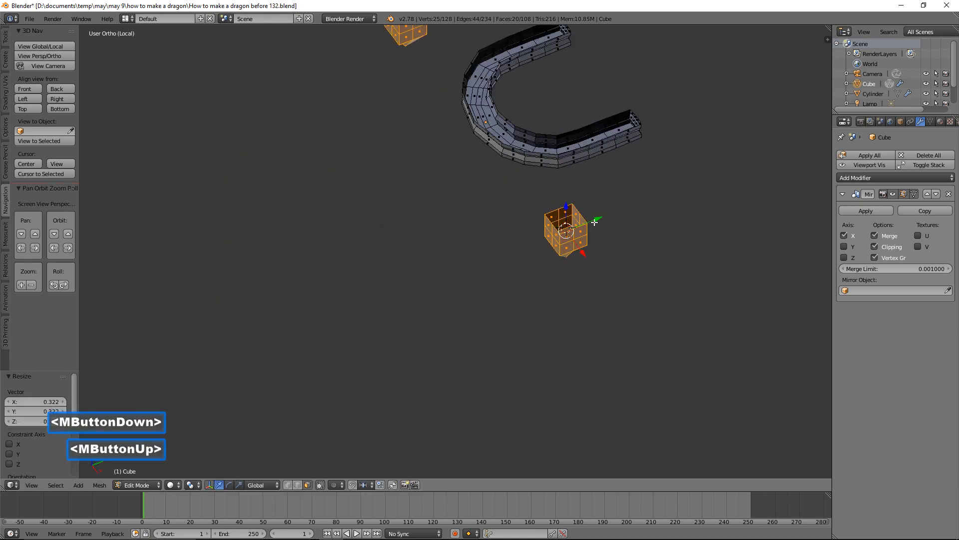
pyautogui.press('g')
pyautogui.press('y')
pyautogui.click(622, 207)
pyautogui.moveTo(623, 207); pyautogui.dragTo(570, 197)
pyautogui.moveTo(541, 209); pyautogui.dragTo(579, 134, button='middle')
pyautogui.moveTo(567, 134); pyautogui.dragTo(567, 145)
pyautogui.moveTo(603, 178); pyautogui.dragTo(562, 176)
pyautogui.moveTo(562, 176)
pyautogui.mouseDown(button='middle')
pyautogui.moveTo(574, 200)
pyautogui.moveTo(550, 164)
pyautogui.mouseUp(button='middle')
pyautogui.moveTo(550, 164); pyautogui.dragTo(536, 170)
# Stretch the tooth along Z by about 1.376, then scale it down uniformly to suit the U-shaped part
pyautogui.press('s')
pyautogui.press('z')
pyautogui.click(684, 315)
pyautogui.moveTo(600, 270); pyautogui.dragTo(664, 266, button='middle')
pyautogui.press('s')
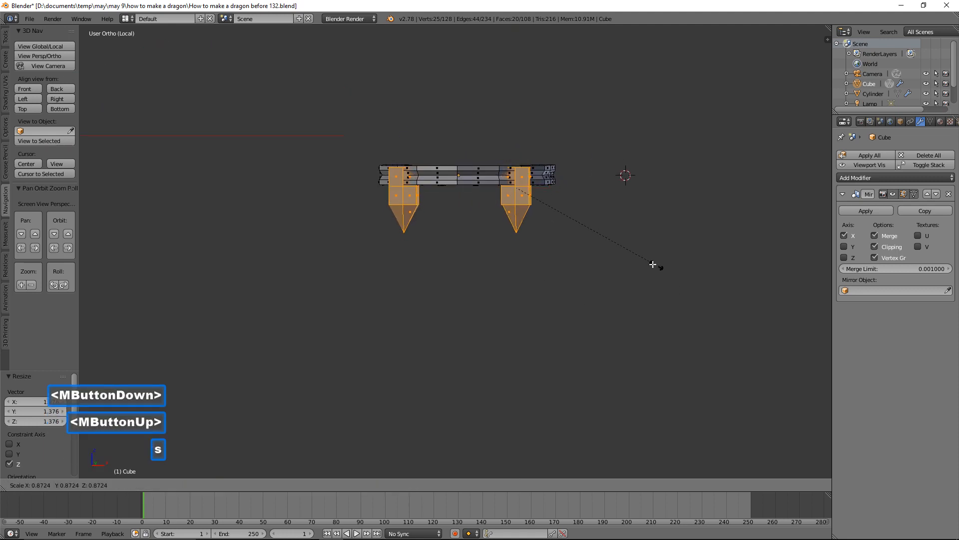
pyautogui.click(627, 254)
# Reposition the tooth beneath the front curve of the U-shaped part, finishing with a Y shift of about 0.109
pyautogui.moveTo(557, 190); pyautogui.dragTo(529, 186)
pyautogui.moveTo(530, 187)
pyautogui.mouseDown(button='middle')
pyautogui.moveTo(541, 216)
pyautogui.moveTo(550, 184)
pyautogui.moveTo(536, 192)
pyautogui.mouseUp(button='middle')
pyautogui.moveTo(529, 189); pyautogui.dragTo(539, 193)
pyautogui.moveTo(580, 204); pyautogui.dragTo(537, 188, button='middle')
pyautogui.moveTo(536, 188); pyautogui.dragTo(541, 190)
pyautogui.moveTo(541, 190); pyautogui.dragTo(582, 223, button='middle')
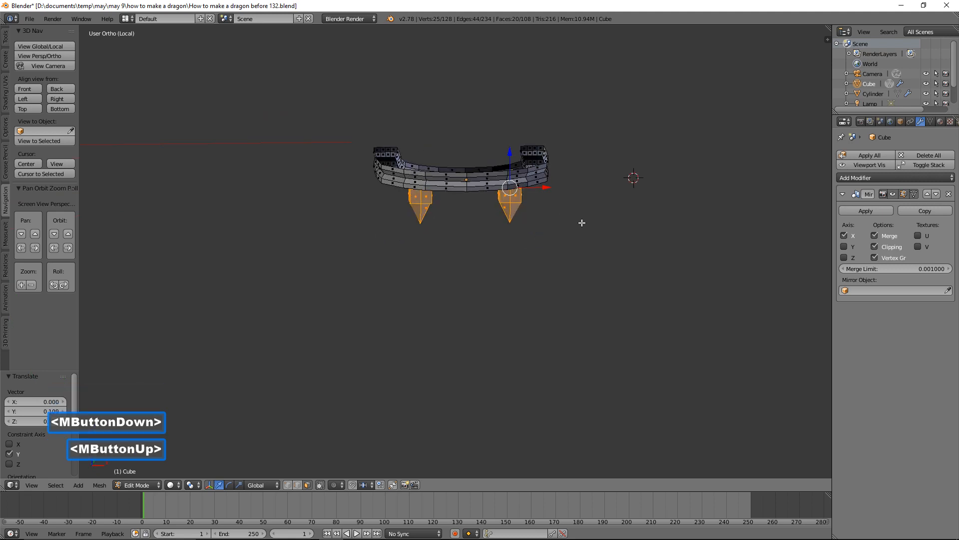
# Stretch the tooth along Z by about 1.07 and adjust its position, shifting it about 0.041 along X
pyautogui.press('s')
pyautogui.press('z')
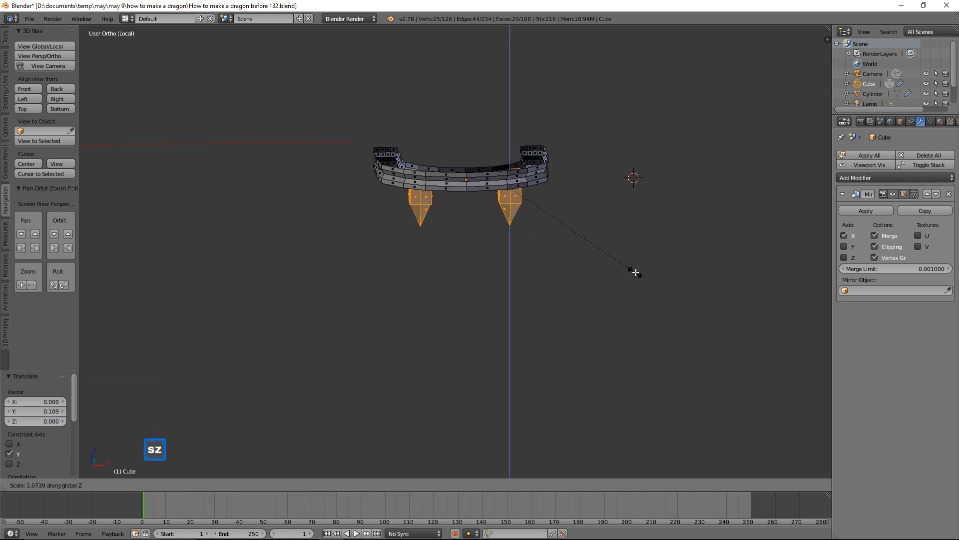
pyautogui.click(636, 273)
pyautogui.moveTo(512, 150); pyautogui.dragTo(512, 156)
pyautogui.moveTo(570, 225)
pyautogui.mouseDown(button='middle')
pyautogui.moveTo(578, 242)
pyautogui.moveTo(563, 218)
pyautogui.mouseUp(button='middle')
pyautogui.moveTo(546, 191); pyautogui.dragTo(548, 193)
pyautogui.moveTo(548, 192)
pyautogui.mouseDown(button='middle')
pyautogui.moveTo(533, 247)
pyautogui.moveTo(546, 193)
pyautogui.mouseUp(button='middle')
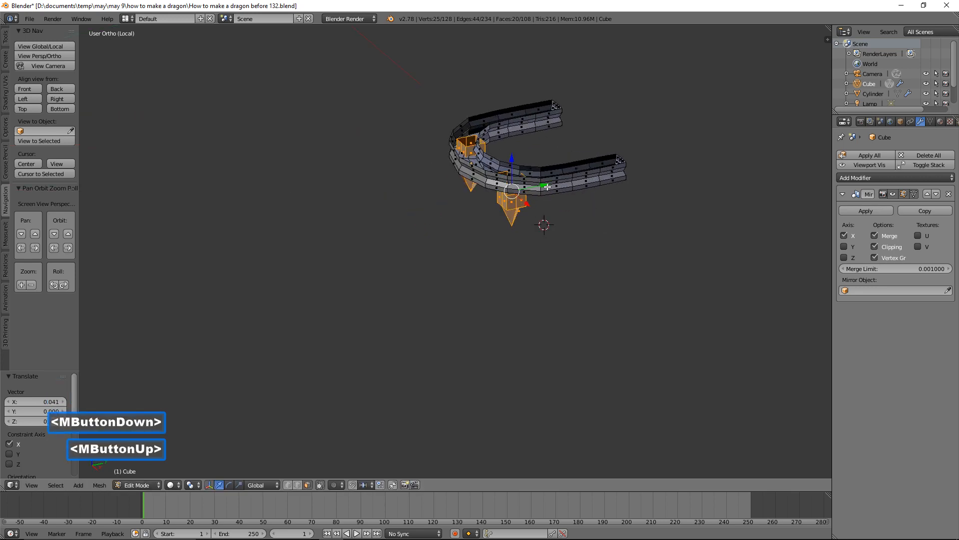
# Fit the tooth onto the underside of the front curve, moving it outward by about 0.320 along X
pyautogui.moveTo(514, 163); pyautogui.dragTo(545, 188)
pyautogui.moveTo(480, 227); pyautogui.dragTo(567, 132, button='middle')
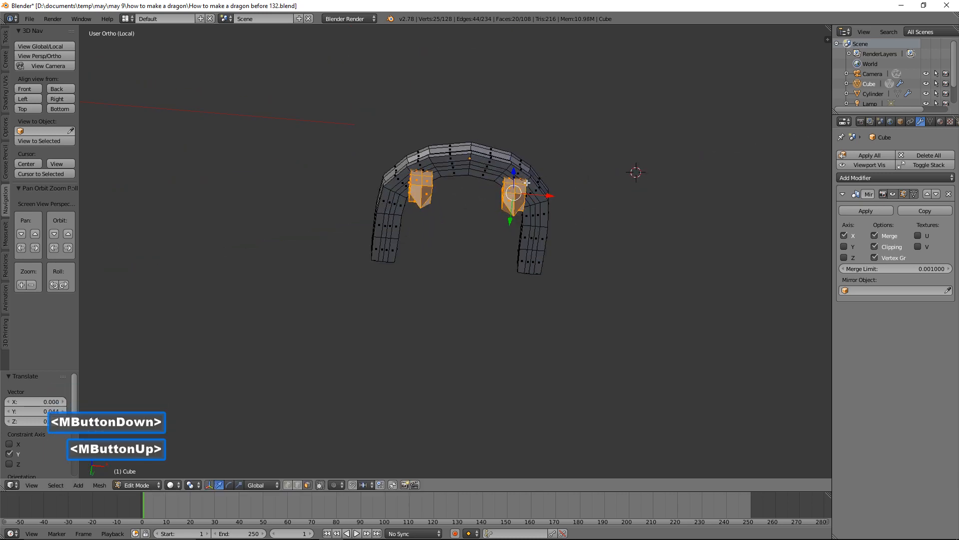
pyautogui.moveTo(516, 174); pyautogui.dragTo(520, 163)
pyautogui.moveTo(556, 161); pyautogui.dragTo(615, 165, button='middle')
pyautogui.moveTo(514, 147); pyautogui.dragTo(536, 185)
pyautogui.moveTo(535, 185); pyautogui.dragTo(534, 160, button='middle')
pyautogui.moveTo(542, 199); pyautogui.dragTo(564, 207)
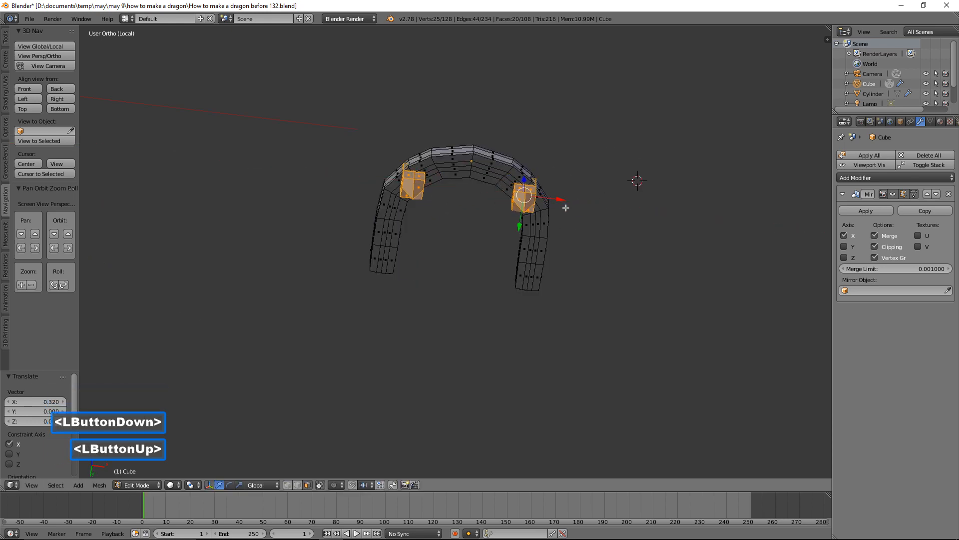
# Scale the tooth down slightly and nudge it about -0.018 along X within the underside of the U-shaped part
pyautogui.moveTo(565, 208); pyautogui.dragTo(555, 302, button='middle')
pyautogui.keyDown('ctrl'); pyautogui.moveTo(626, 280); pyautogui.dragTo(657, 289, button='middle'); pyautogui.keyUp('ctrl')
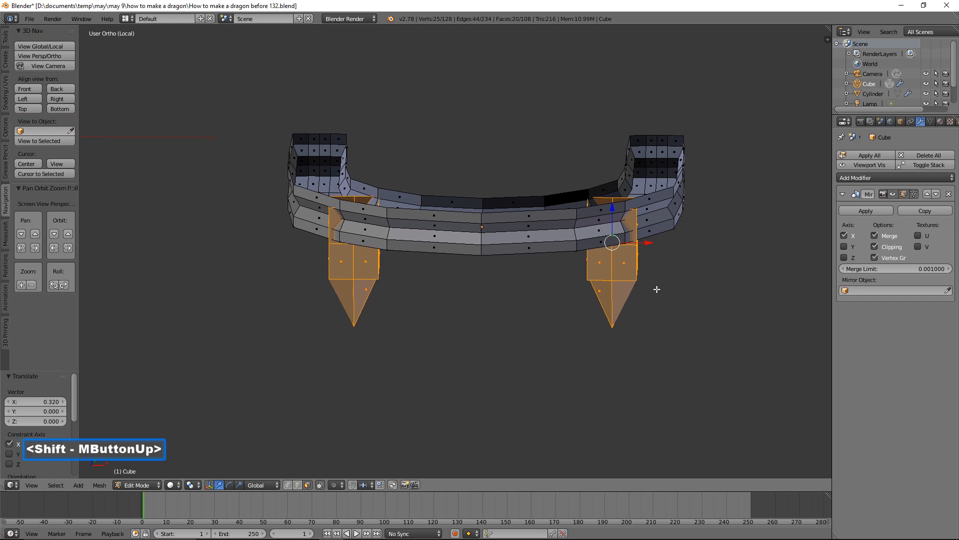
pyautogui.moveTo(678, 320); pyautogui.dragTo(658, 229, button='middle')
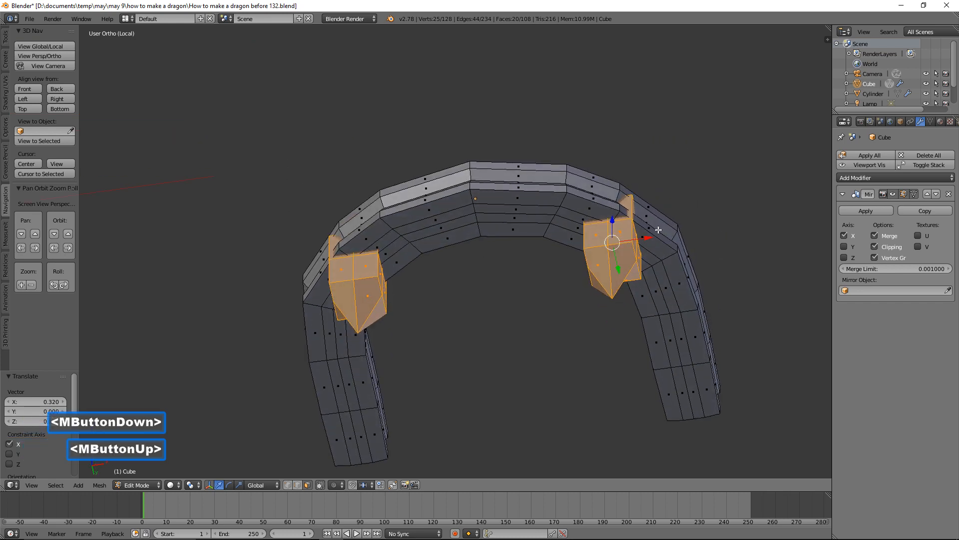
pyautogui.press('s')
pyautogui.click(697, 268)
pyautogui.moveTo(697, 269); pyautogui.dragTo(677, 281, button='middle')
pyautogui.moveTo(648, 248); pyautogui.dragTo(643, 246)
pyautogui.moveTo(644, 245); pyautogui.dragTo(643, 196, button='middle')
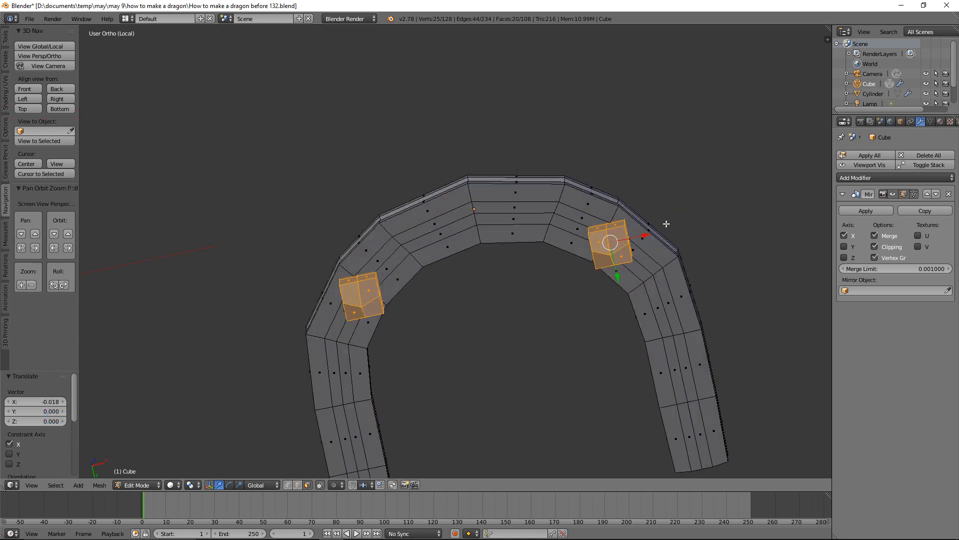
# Duplicate the tooth and move the copy forward along the curve, shifting it about -0.397 along X
pyautogui.hotkey('shift', 'd')
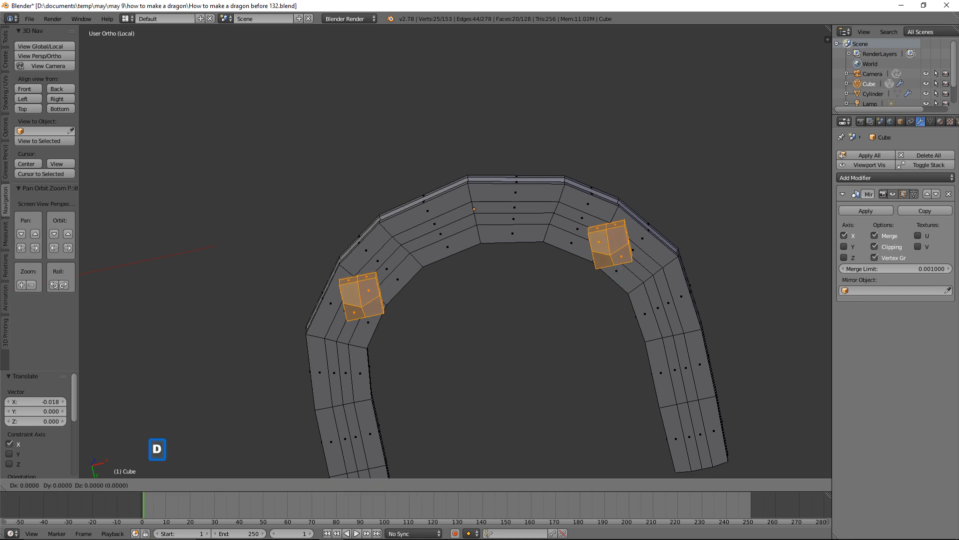
pyautogui.rightClick(666, 224)
pyautogui.moveTo(645, 281); pyautogui.dragTo(625, 274, button='middle')
pyautogui.moveTo(636, 264); pyautogui.dragTo(616, 245)
pyautogui.moveTo(610, 207); pyautogui.dragTo(579, 231)
pyautogui.moveTo(578, 230); pyautogui.dragTo(629, 230, button='middle')
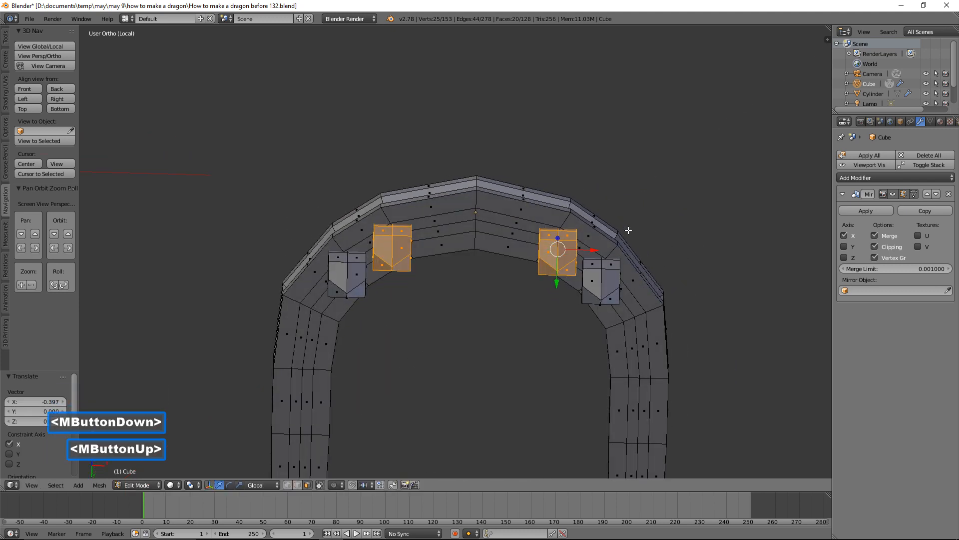
# Scale the duplicated tooth uniformly to about 0.793
pyautogui.press('s')
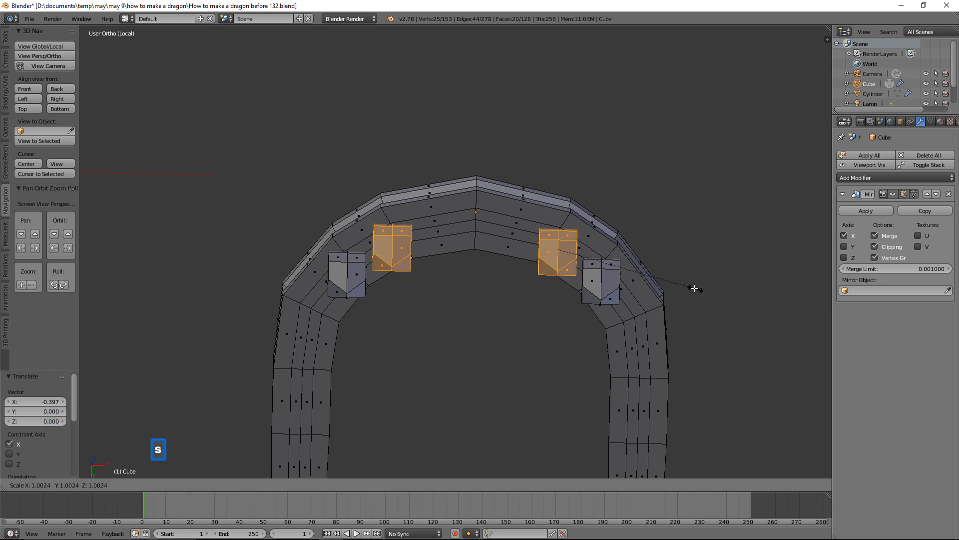
pyautogui.click(666, 286)
pyautogui.moveTo(657, 272); pyautogui.dragTo(621, 231, button='middle')
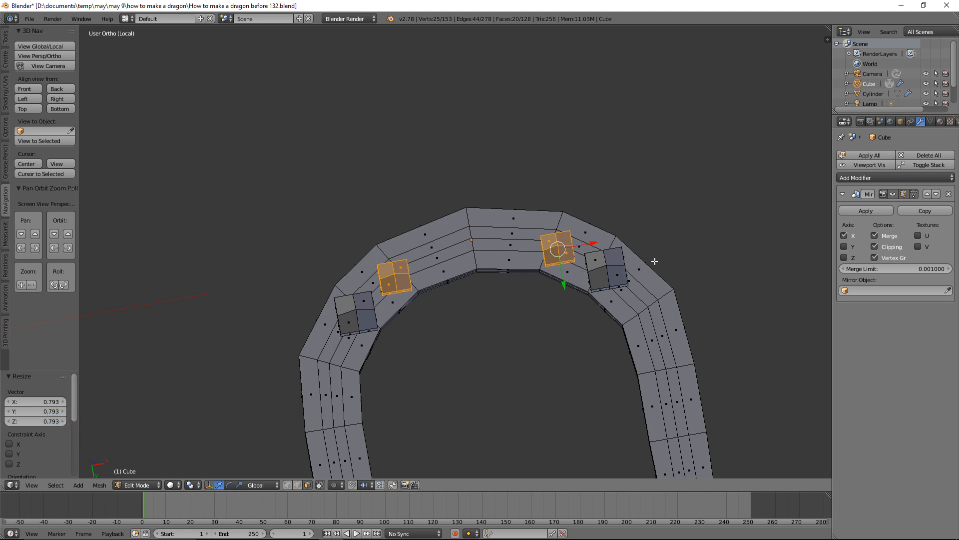
# Rotate the smaller tooth about 13° around Z and shift it about -0.069 along Y to follow the curve
pyautogui.press('r')
pyautogui.press('z')
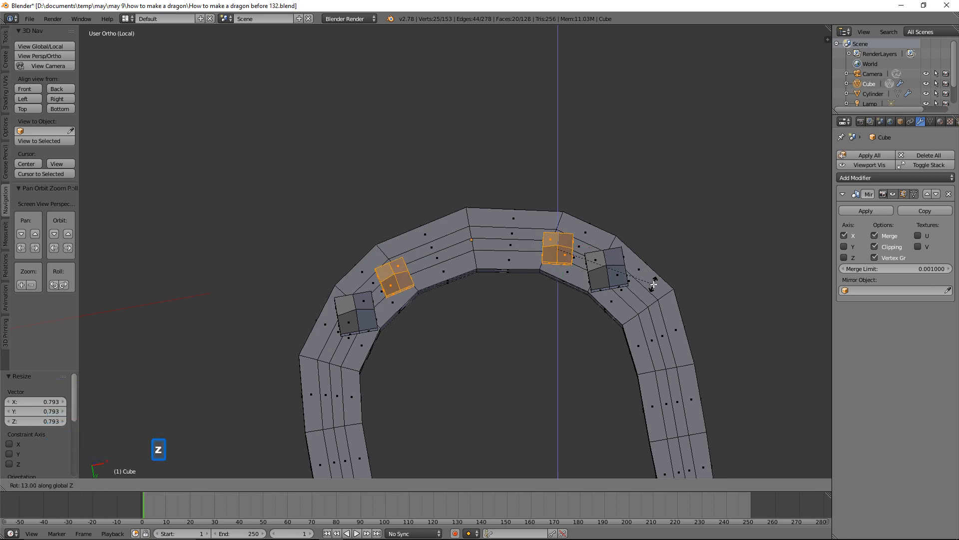
pyautogui.click(655, 285)
pyautogui.moveTo(561, 282); pyautogui.dragTo(566, 273)
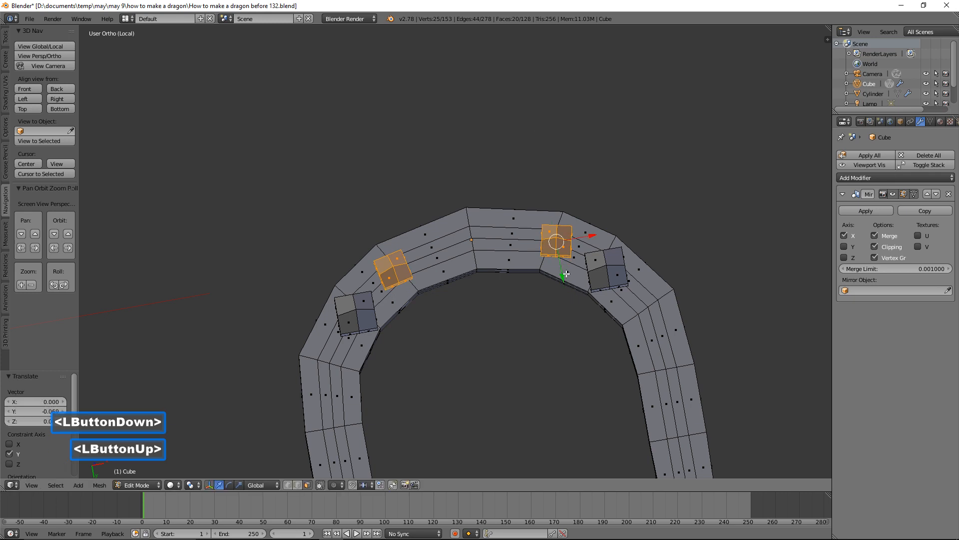
# Duplicate the smaller tooth, move the copy toward the centre of the curve and rotate it about -9.087° around Z
pyautogui.hotkey('shift', 'd')
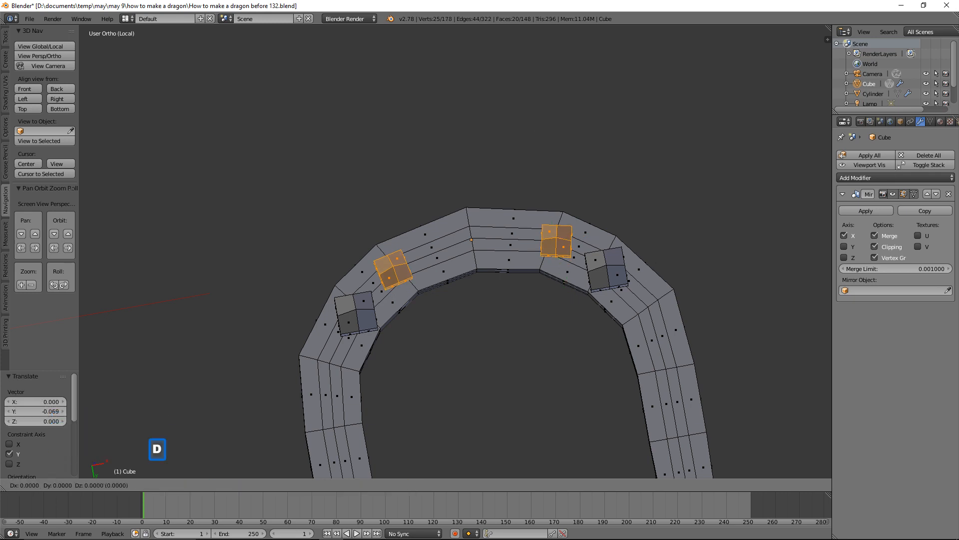
pyautogui.rightClick(635, 254)
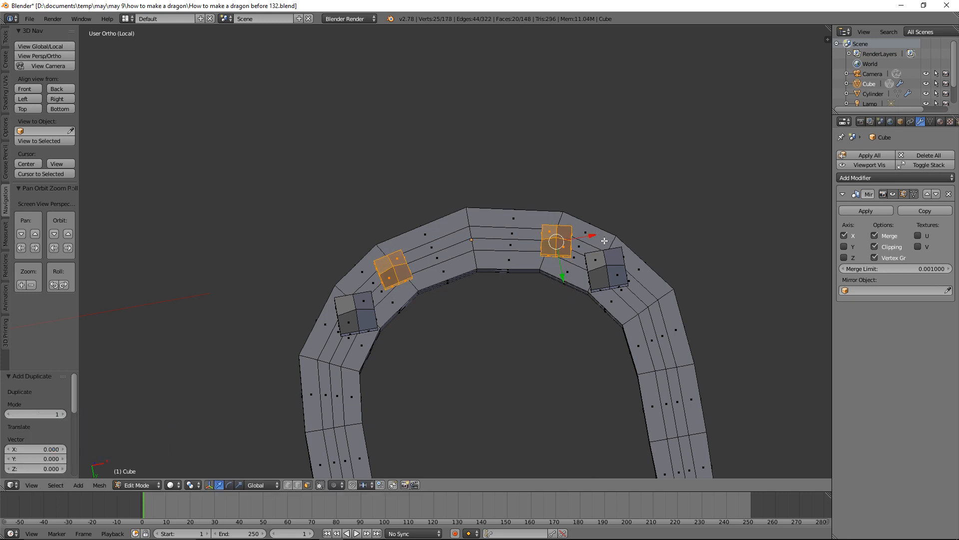
pyautogui.moveTo(593, 236); pyautogui.dragTo(515, 268)
pyautogui.press('r')
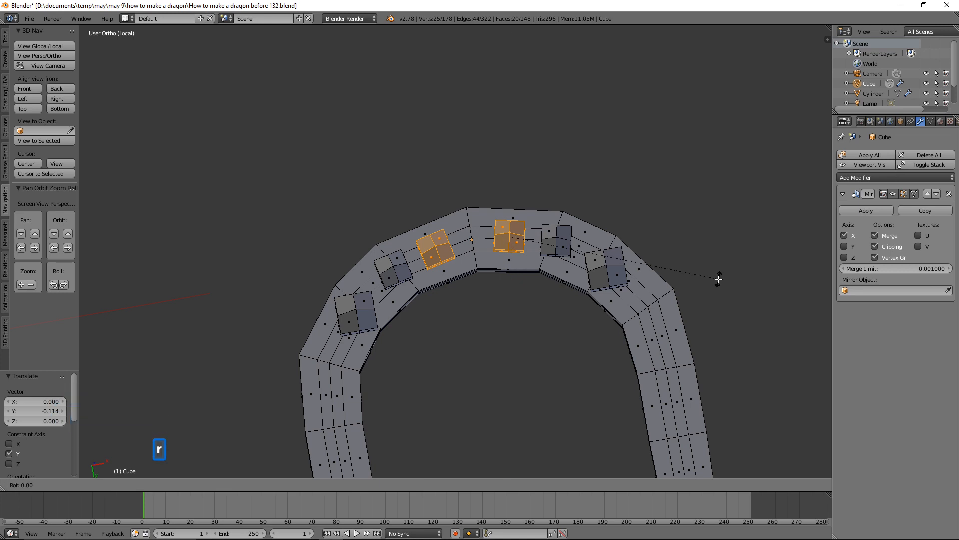
pyautogui.click(720, 244)
pyautogui.moveTo(713, 212); pyautogui.dragTo(678, 301, button='middle')
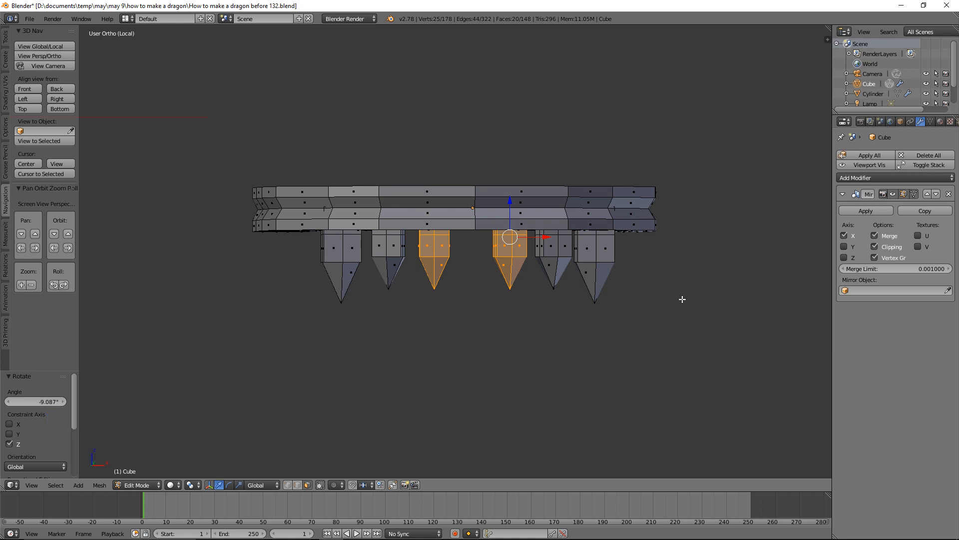
# Deselect everything and save the file as "How to make a dragon before 133.blend"
pyautogui.moveTo(683, 299); pyautogui.dragTo(661, 270, button='middle')
pyautogui.press('a')
pyautogui.moveTo(708, 292); pyautogui.dragTo(704, 317, button='middle')
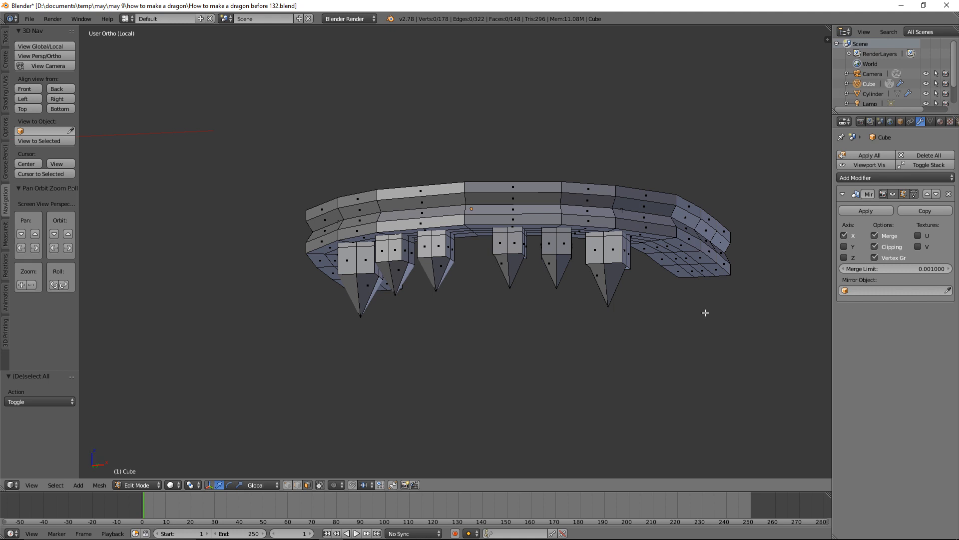
pyautogui.click(727, 10)
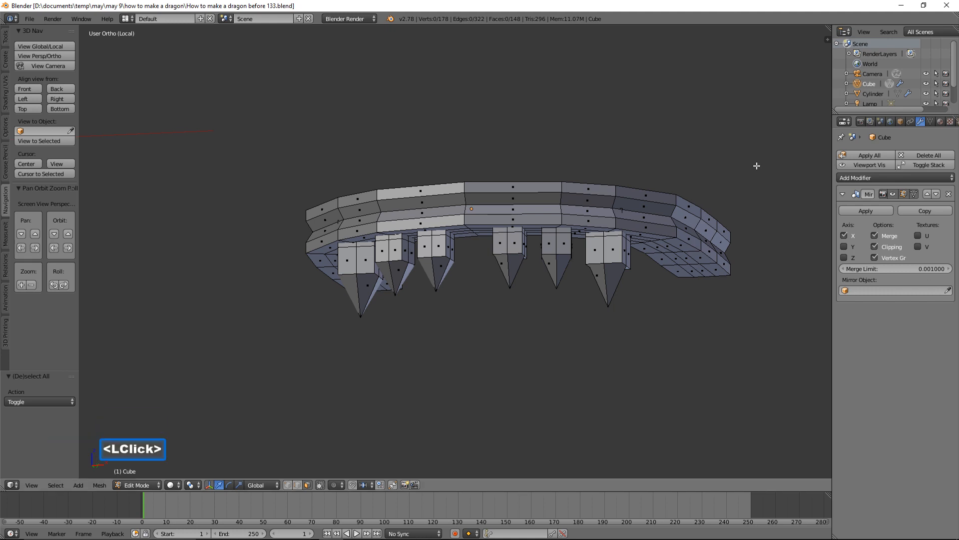
# Duplicate the large outer tooth and move the copy back by about 0.47 along Y toward the U-shaped part's arm
pyautogui.moveTo(749, 234); pyautogui.dragTo(669, 214, button='middle')
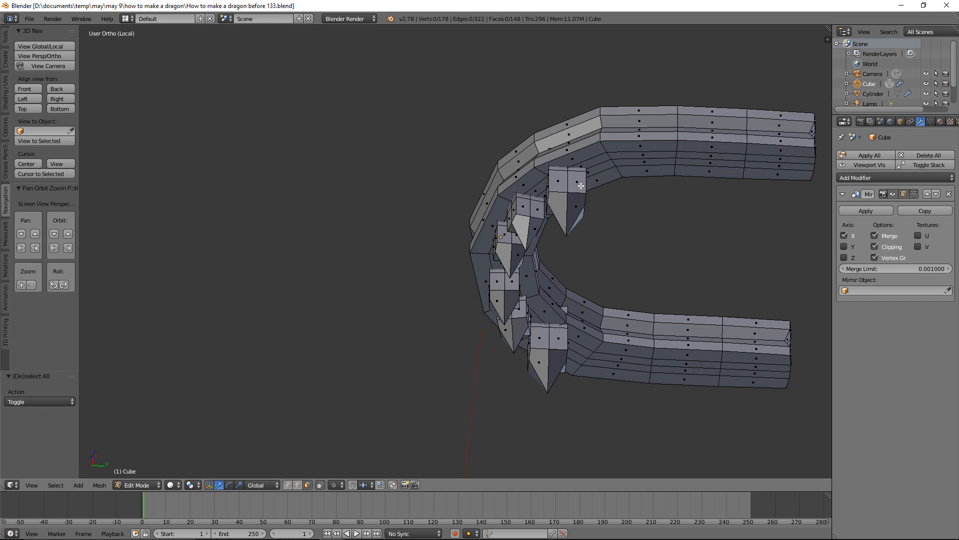
pyautogui.press('l')
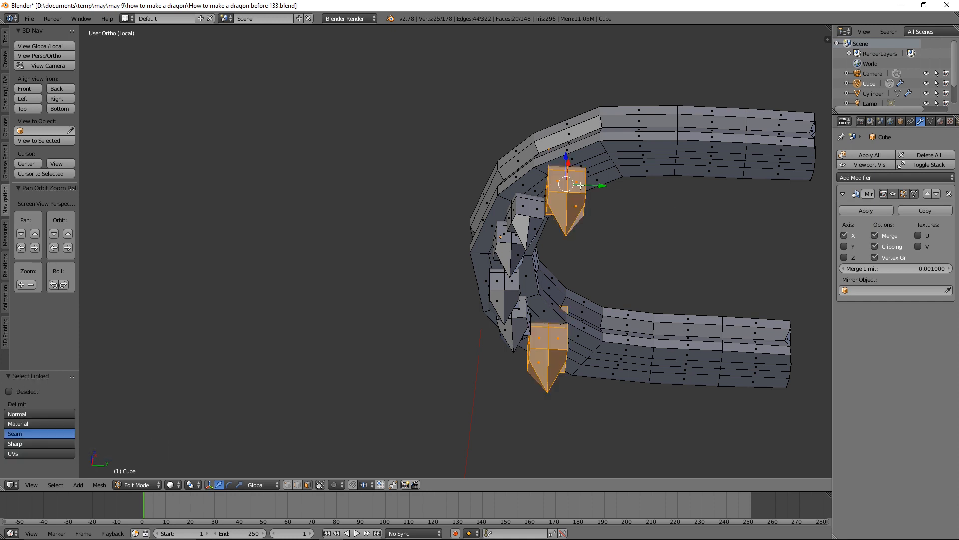
pyautogui.hotkey('shift', 'd')
pyautogui.rightClick(581, 186)
pyautogui.moveTo(582, 185); pyautogui.dragTo(604, 153, button='middle')
pyautogui.moveTo(592, 202); pyautogui.dragTo(636, 225)
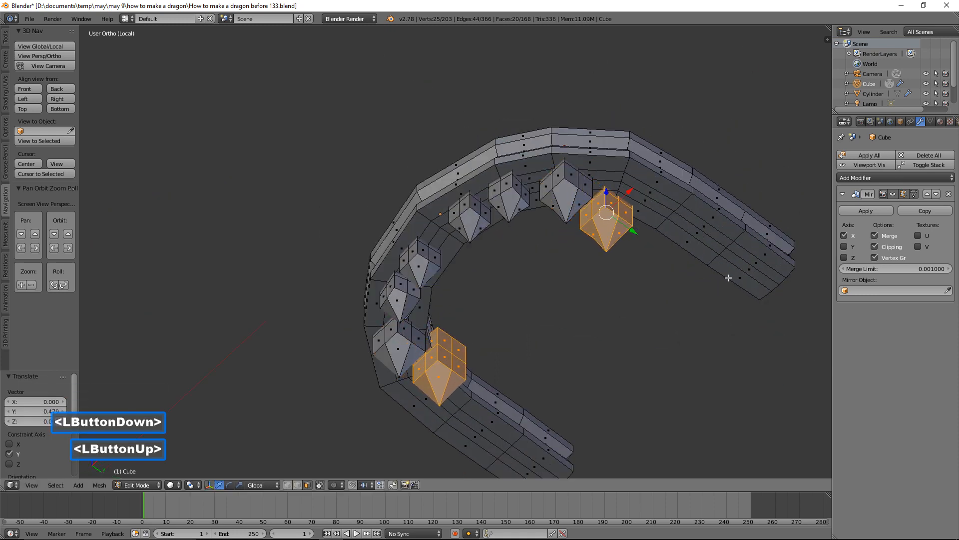
# Scale down the copied tooth behind the large one and move it about 0.249 along X onto the arm
pyautogui.press('s')
pyautogui.click(665, 274)
pyautogui.moveTo(664, 273); pyautogui.dragTo(664, 277, button='middle')
pyautogui.moveTo(635, 205); pyautogui.dragTo(656, 199)
pyautogui.moveTo(656, 199); pyautogui.dragTo(628, 229, button='middle')
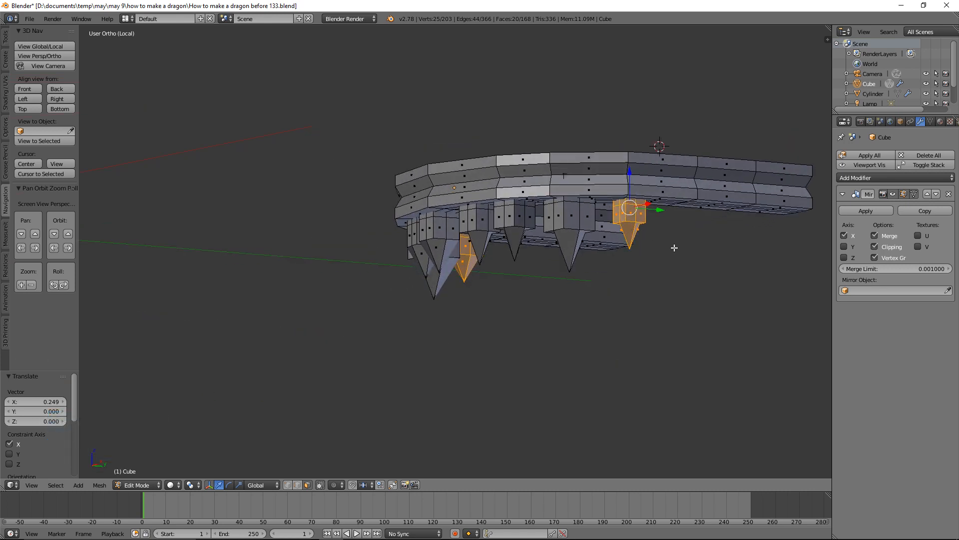
# Duplicate the small rear tooth and move the copy about 0.407 along Y further down the arm
pyautogui.moveTo(674, 248); pyautogui.dragTo(657, 191, button='middle')
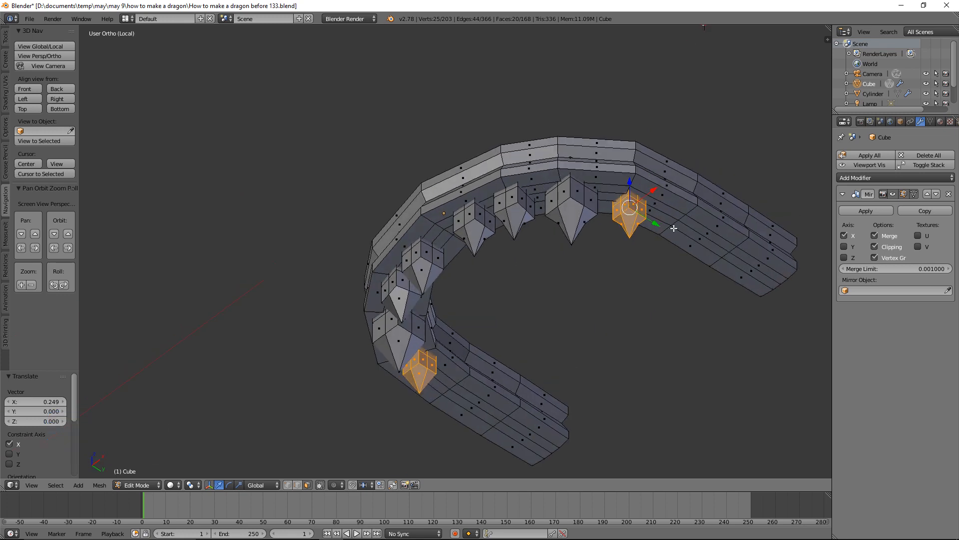
pyautogui.hotkey('shift', 'd')
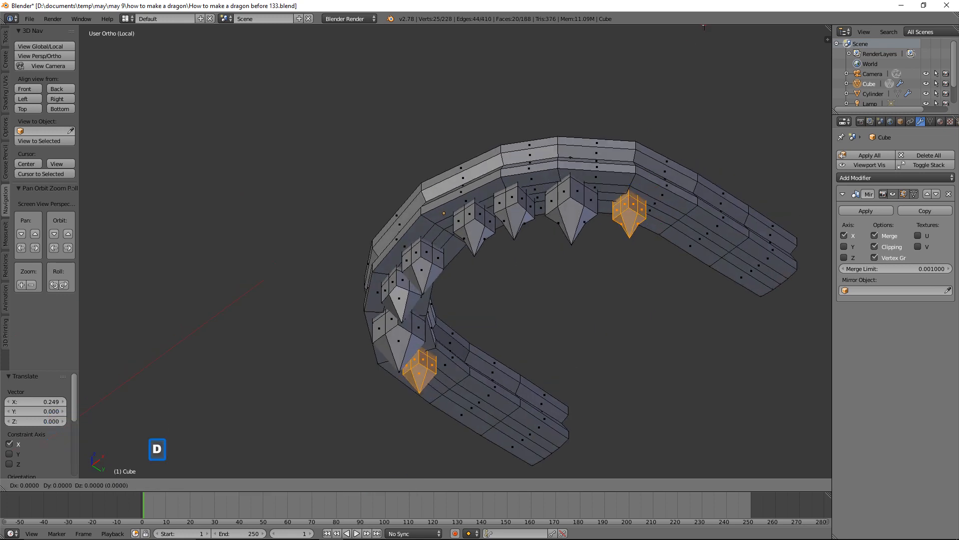
pyautogui.rightClick(674, 229)
pyautogui.moveTo(651, 223); pyautogui.dragTo(691, 234)
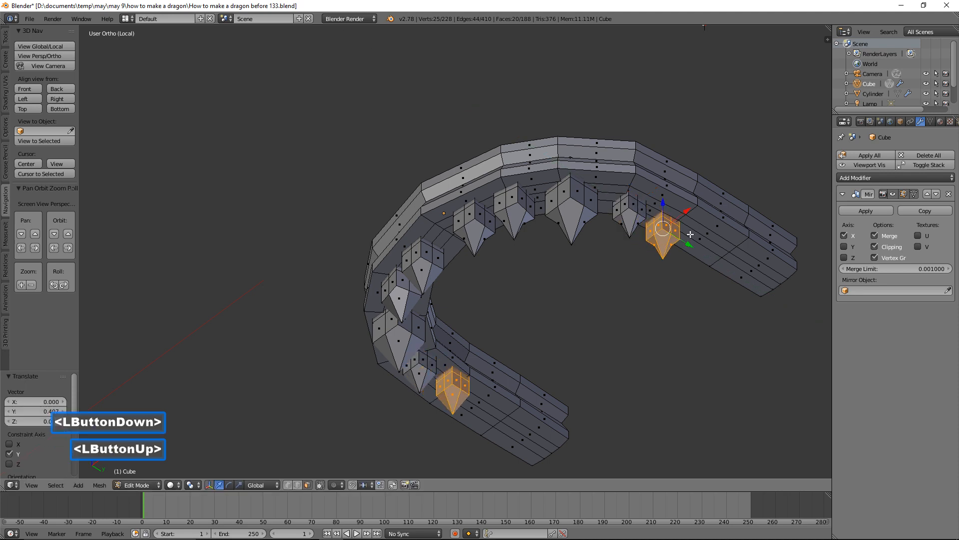
# Scale up the copied tooth farthest back on the arm and move it about 0.119 along X onto the arm's centre
pyautogui.press('s')
pyautogui.click(733, 268)
pyautogui.moveTo(733, 267); pyautogui.dragTo(642, 289, button='middle')
pyautogui.moveTo(670, 233); pyautogui.dragTo(699, 220, button='middle')
pyautogui.moveTo(699, 221); pyautogui.dragTo(706, 219)
pyautogui.moveTo(706, 219); pyautogui.dragTo(716, 216, button='middle')
# Rotate the rear tooth about -7.24° around global Z and save the file as "How to make a dragon before 134.blend"
pyautogui.press('r')
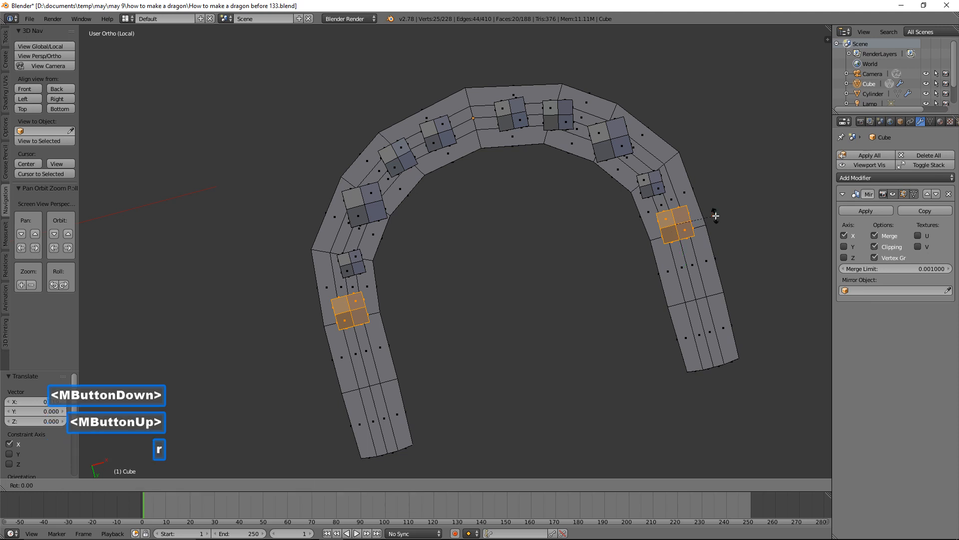
pyautogui.press('z')
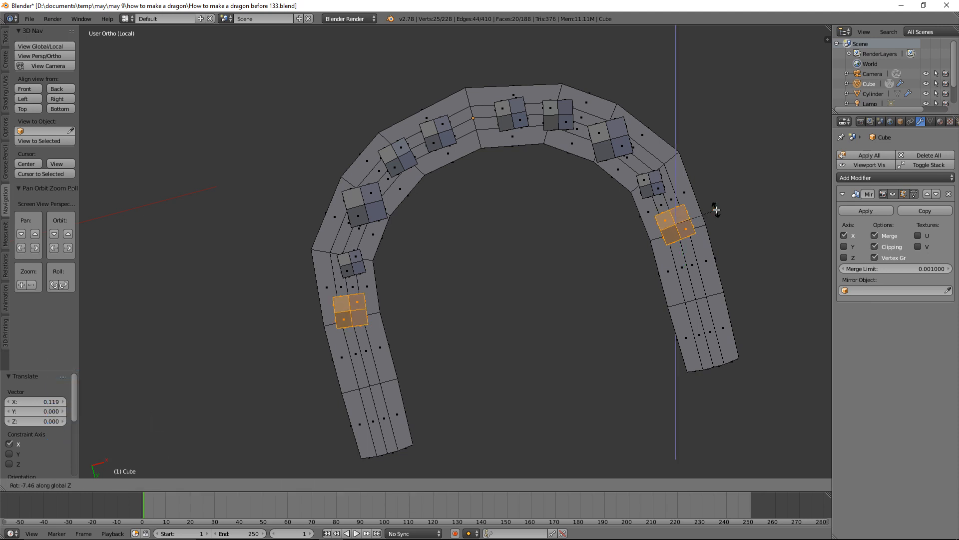
pyautogui.click(716, 208)
pyautogui.moveTo(705, 188); pyautogui.dragTo(749, 267, button='middle')
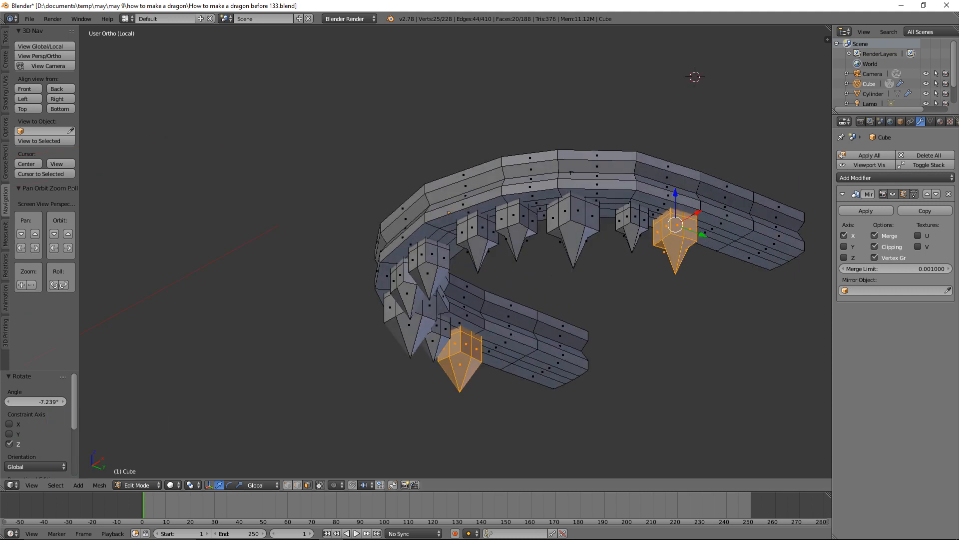
pyautogui.click(920, 44)
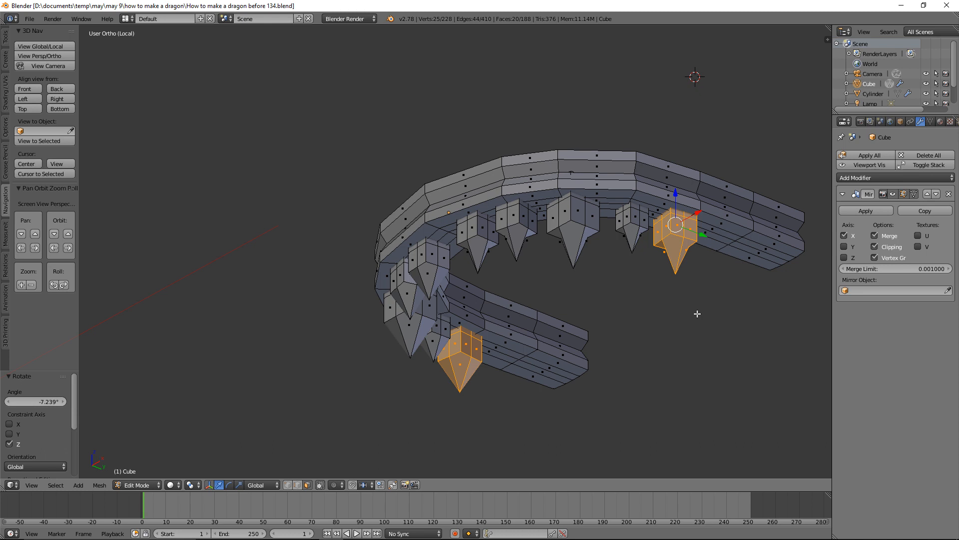
# Duplicate the rotated rear tooth and move the copy about 0.47 along Y down the arm
pyautogui.hotkey('shift', 'd')
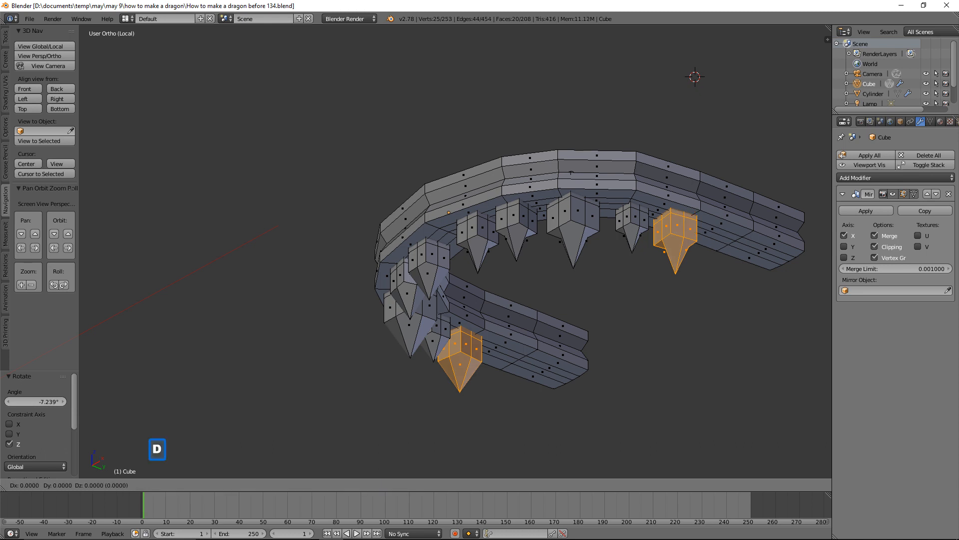
pyautogui.rightClick(697, 313)
pyautogui.moveTo(694, 238); pyautogui.dragTo(736, 255)
pyautogui.moveTo(757, 306); pyautogui.dragTo(739, 285, button='middle')
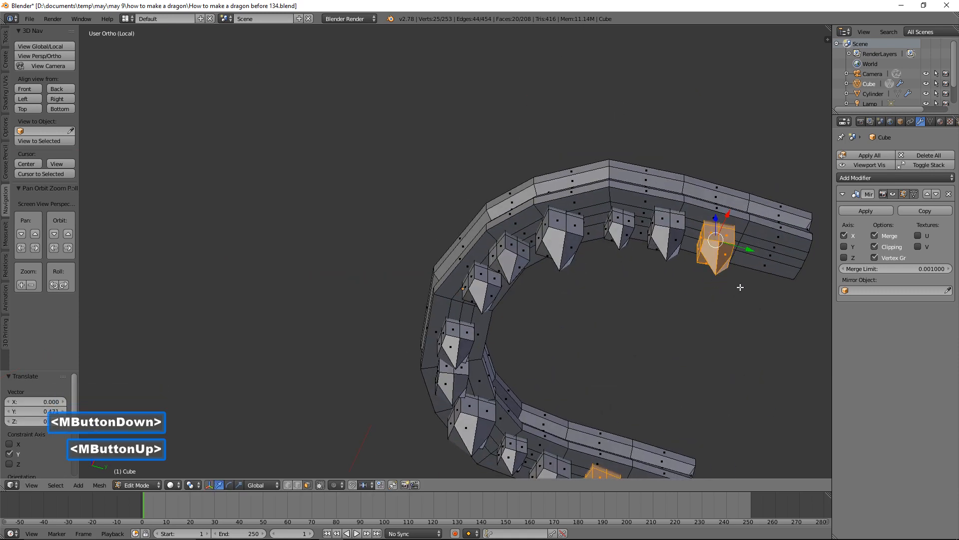
# Duplicate the newest rear tooth once more and move the copy along Y toward the end of the arm
pyautogui.hotkey('shift', 'd')
pyautogui.rightClick(740, 287)
pyautogui.moveTo(746, 255); pyautogui.dragTo(794, 269)
pyautogui.moveTo(766, 295)
pyautogui.mouseDown(button='middle')
pyautogui.moveTo(728, 285)
pyautogui.moveTo(756, 307)
pyautogui.mouseUp(button='middle')
# Rotate the last tooth on the arm about 11.19° around Z, deselect it and save as "How to make a dragon before 135.blend"
pyautogui.press('r')
pyautogui.press('z')
pyautogui.click(758, 336)
pyautogui.moveTo(758, 336); pyautogui.dragTo(730, 301, button='middle')
pyautogui.moveTo(671, 273); pyautogui.dragTo(669, 254, button='middle')
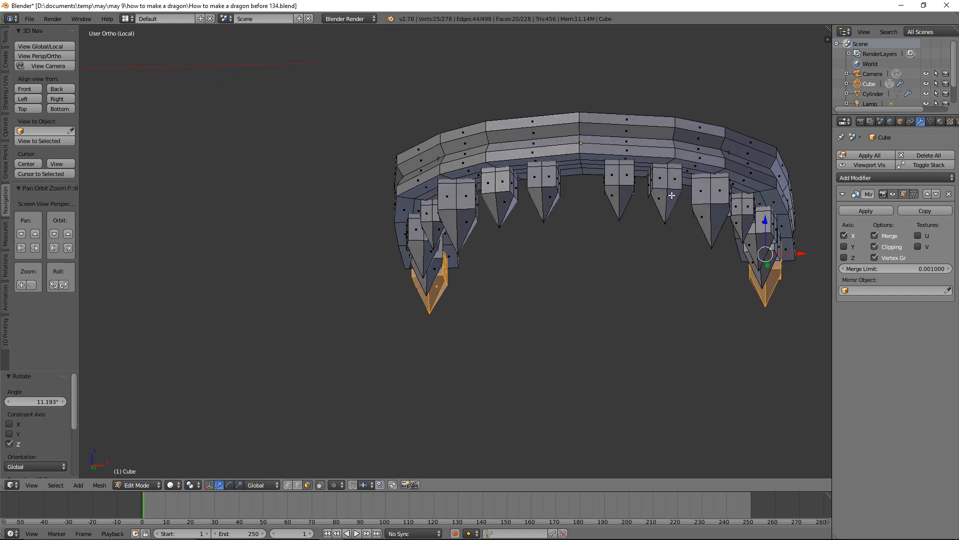
pyautogui.press('a')
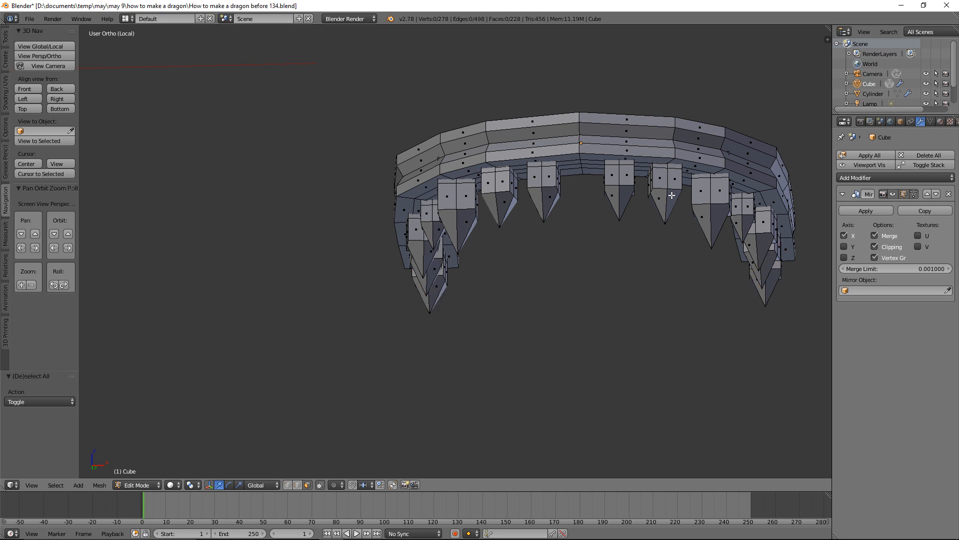
pyautogui.click(770, 6)
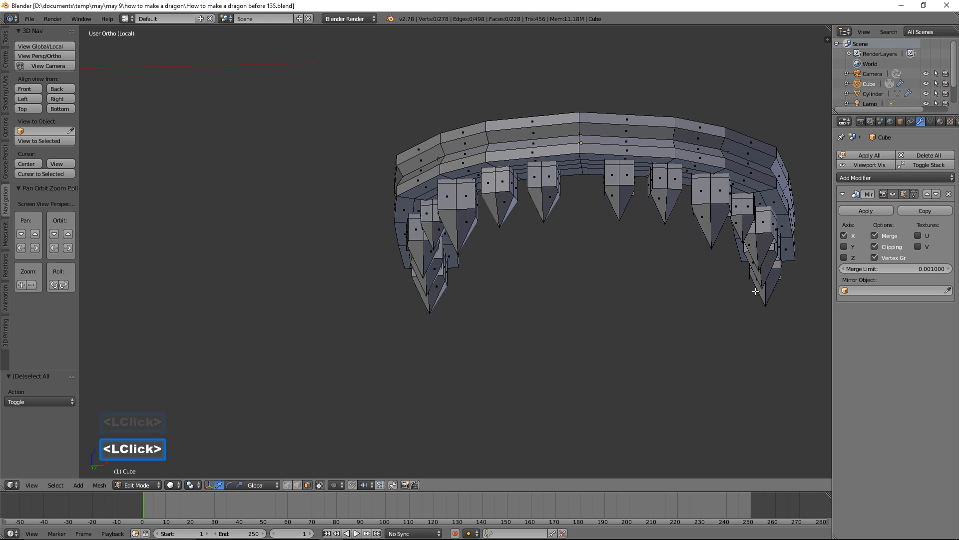
# Select the front tooth beside the large one and move it outward about 0.121 along X
pyautogui.keyDown('shift'); pyautogui.moveTo(792, 279); pyautogui.dragTo(683, 263, button='middle'); pyautogui.keyUp('shift')
pyautogui.moveTo(602, 232); pyautogui.dragTo(587, 211, button='middle')
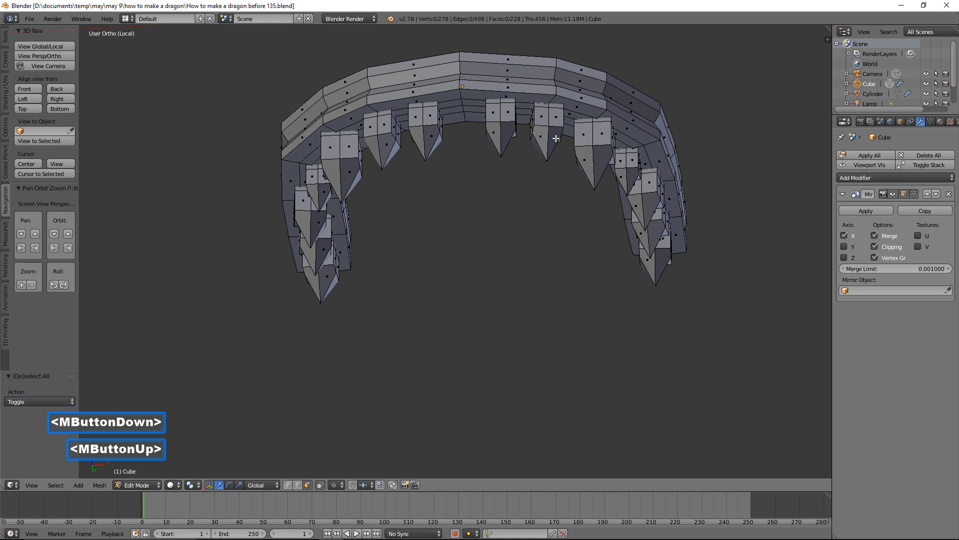
pyautogui.press('l')
pyautogui.moveTo(582, 115); pyautogui.dragTo(594, 116)
pyautogui.moveTo(607, 147)
pyautogui.mouseDown(button='middle')
pyautogui.moveTo(644, 107)
pyautogui.moveTo(606, 150)
pyautogui.mouseUp(button='middle')
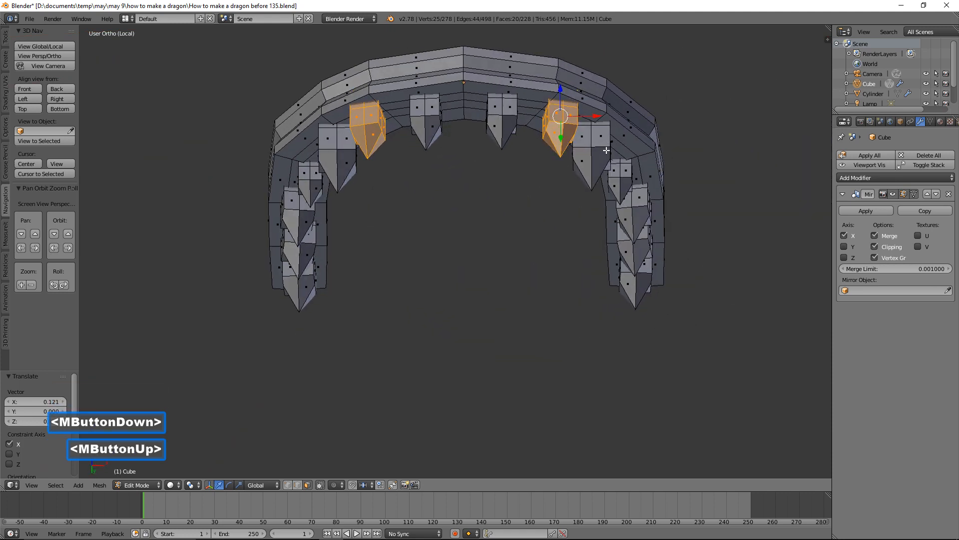
# Select only the innermost front tooth and move it outward about 0.233 along X
pyautogui.press('a')
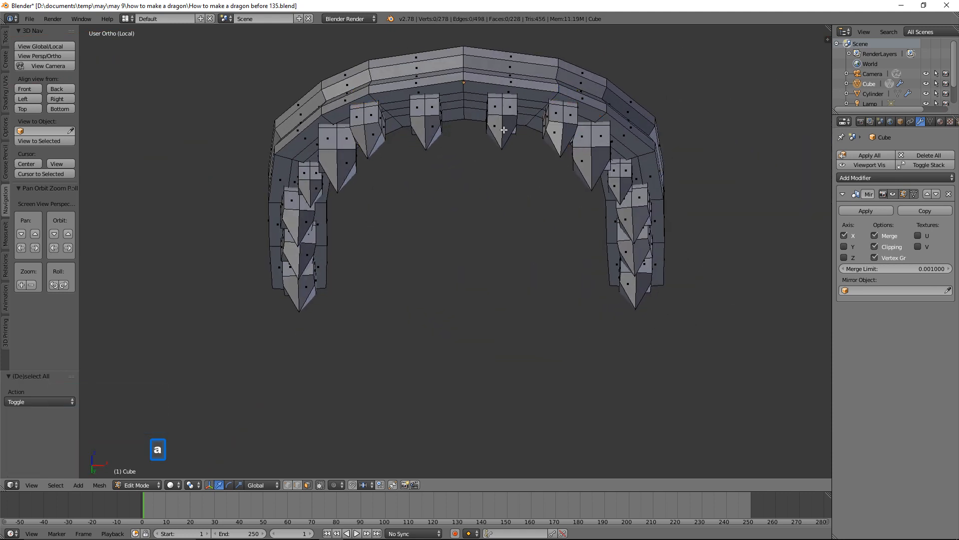
pyautogui.press('l')
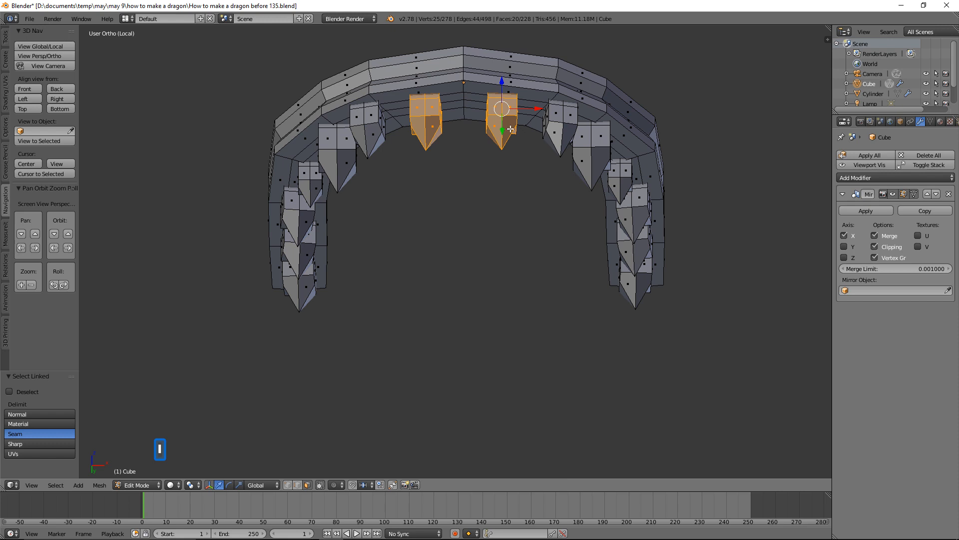
pyautogui.moveTo(537, 108); pyautogui.dragTo(562, 116)
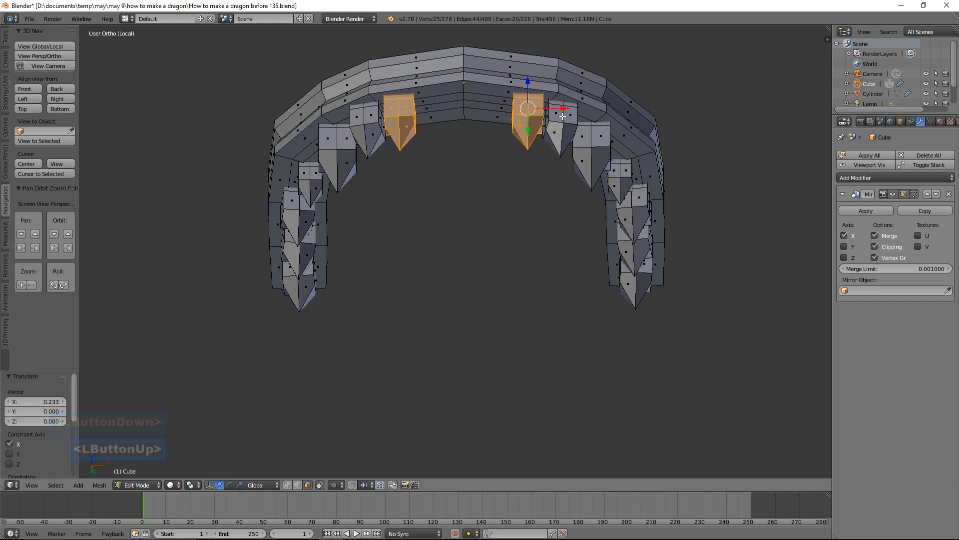
# Duplicate the innermost front tooth, moving the copy along X toward the centre and about -0.085 along Y
pyautogui.hotkey('shift', 'd')
pyautogui.rightClick(562, 116)
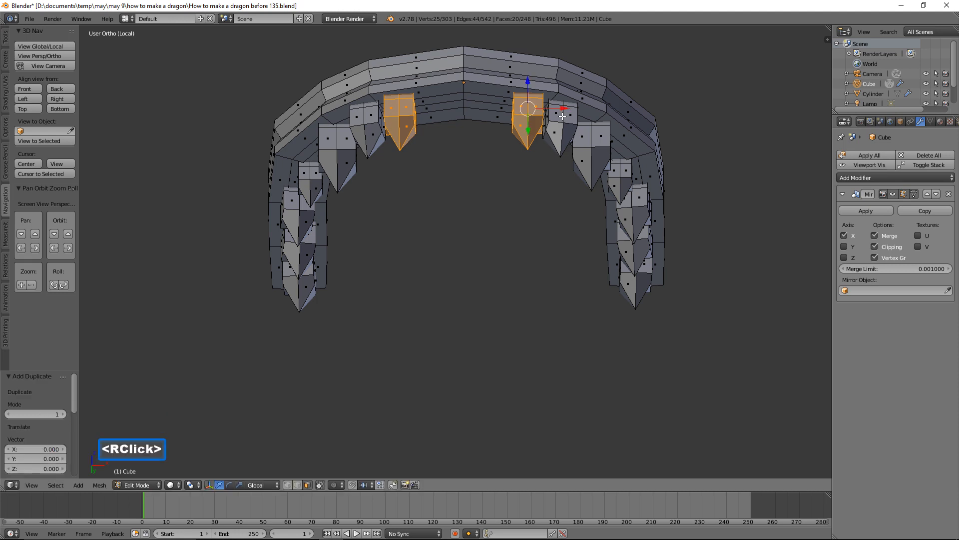
pyautogui.moveTo(565, 109); pyautogui.dragTo(459, 98)
pyautogui.moveTo(459, 97); pyautogui.dragTo(532, 104, button='middle')
pyautogui.moveTo(500, 138); pyautogui.dragTo(497, 126)
pyautogui.moveTo(497, 126); pyautogui.dragTo(632, 157, button='middle')
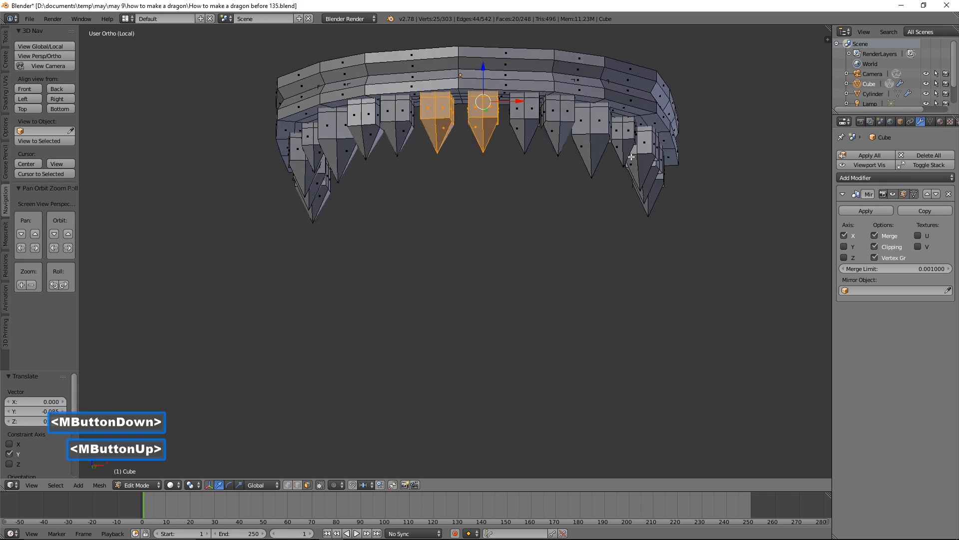
# Scale the new centre tooth to about 0.955, deselect it and save the file as "How to make a dragon before 136.blend"
pyautogui.press('s')
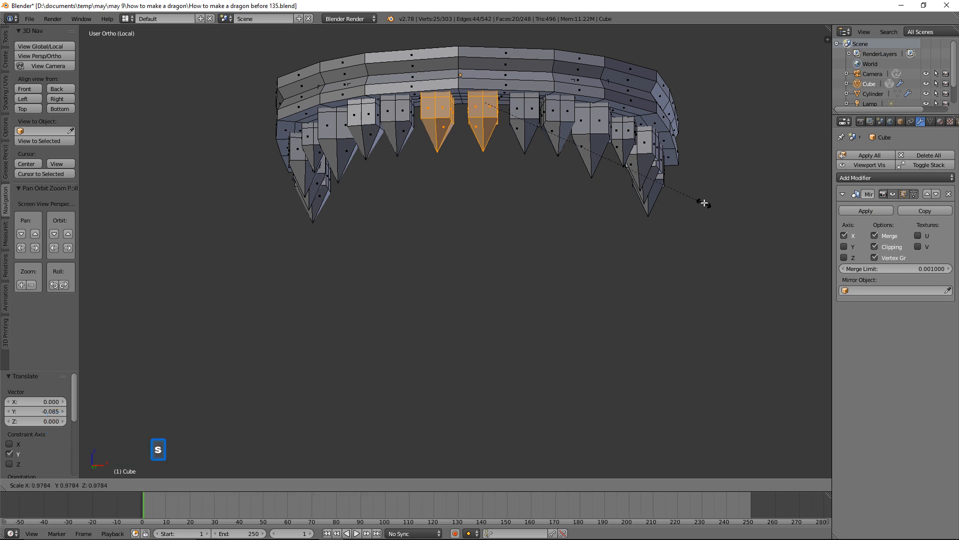
pyautogui.click(699, 200)
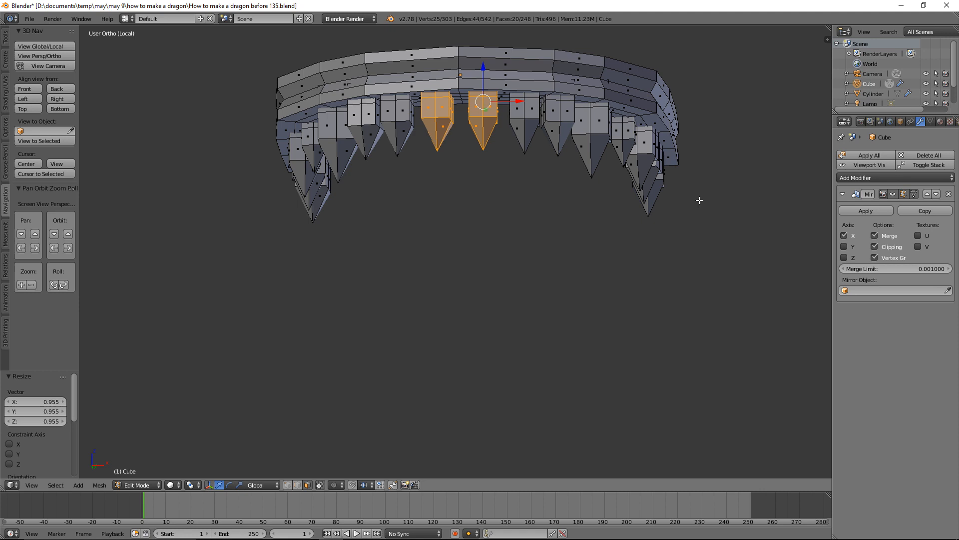
pyautogui.press('a')
pyautogui.moveTo(699, 200)
pyautogui.mouseDown(button='middle')
pyautogui.moveTo(646, 206)
pyautogui.moveTo(696, 209)
pyautogui.mouseUp(button='middle')
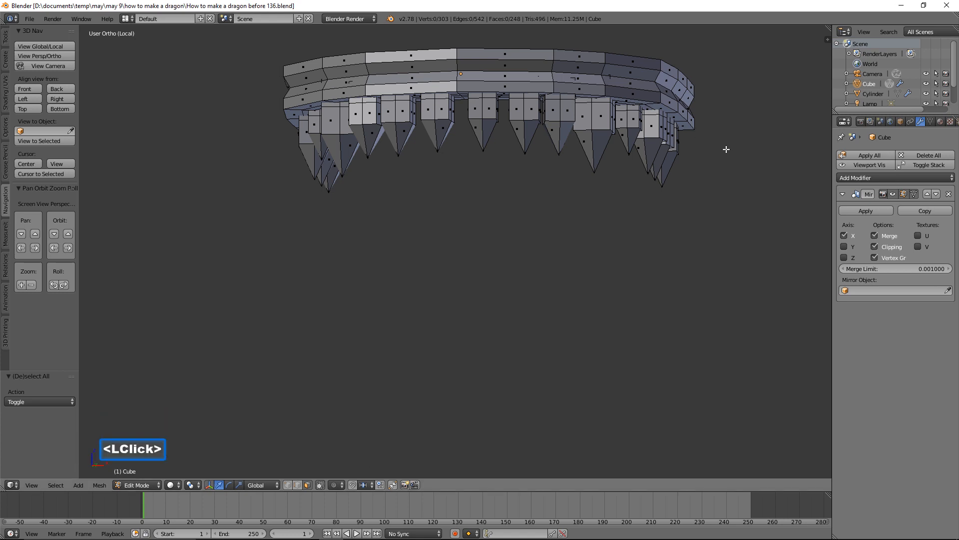
# Select the whole gum and teeth mesh and scale it by about 1.438 along Z
pyautogui.keyDown('shift'); pyautogui.moveTo(726, 150); pyautogui.dragTo(728, 223, button='middle'); pyautogui.keyUp('shift')
pyautogui.press('a')
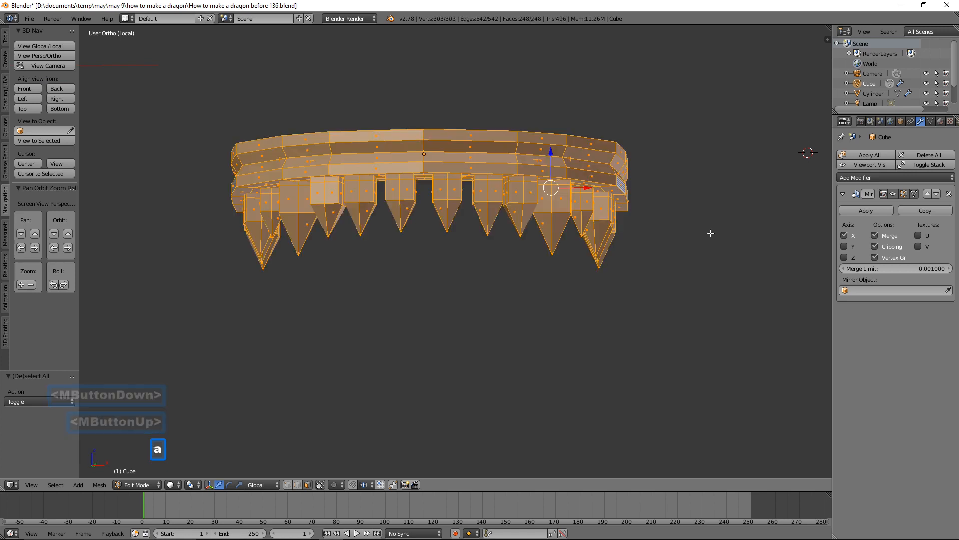
pyautogui.press('s')
pyautogui.press('z')
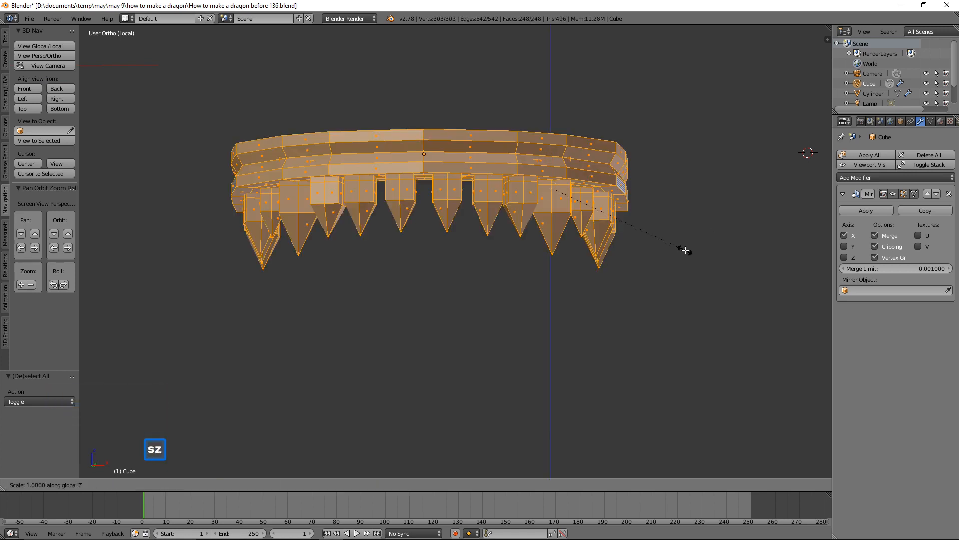
pyautogui.click(711, 327)
pyautogui.moveTo(718, 291); pyautogui.dragTo(654, 247, button='middle')
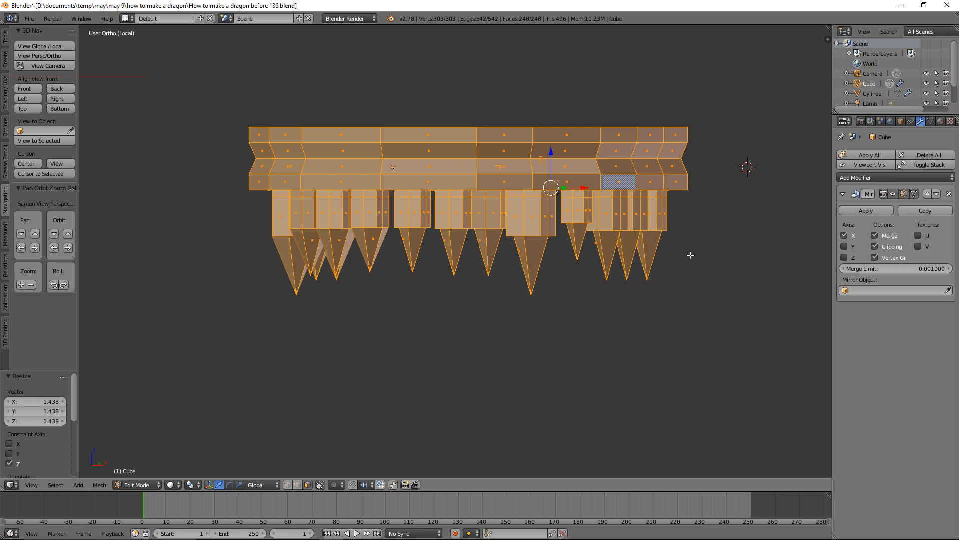
# Add a level 2 Subdivision Surface modifier to the gum and teeth and fit the edit cage to the modifier result
pyautogui.press('ctrl')
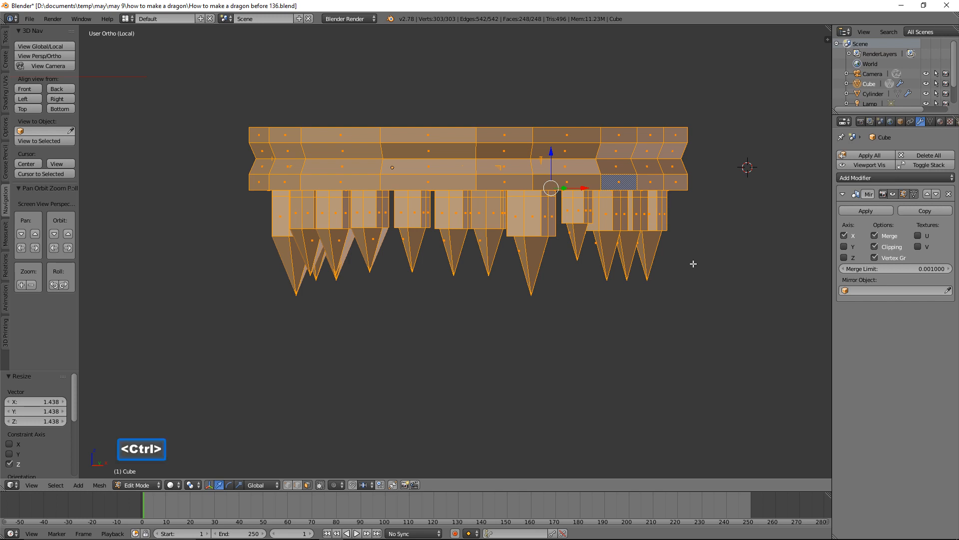
pyautogui.hotkey('ctrl', '2')
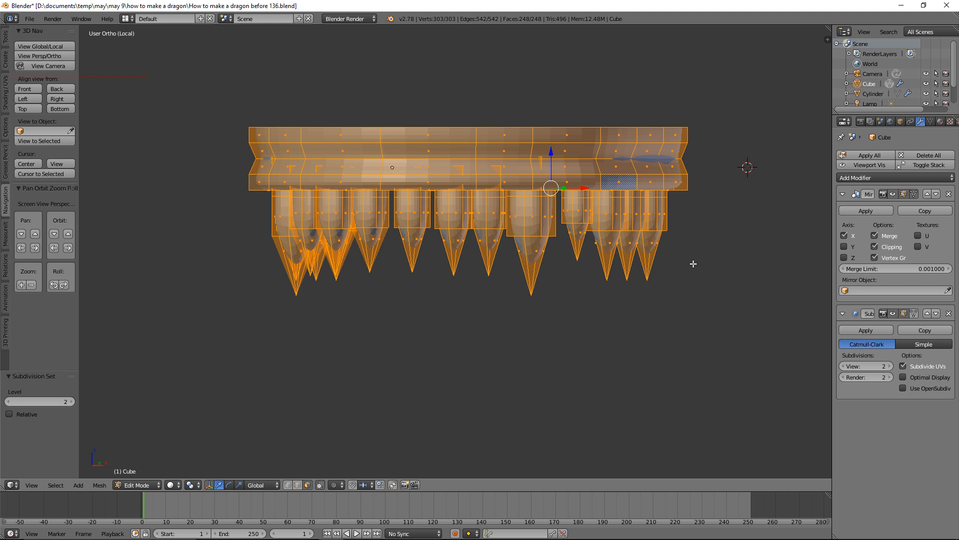
pyautogui.click(913, 313)
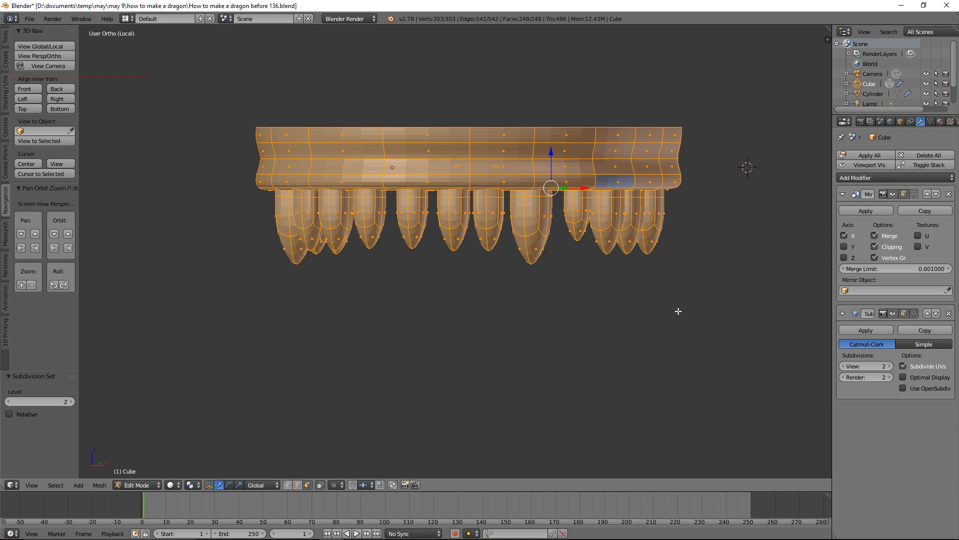
# Shade the gum and teeth smooth and save the file as "How to make a dragon before 137.blend"
pyautogui.press('z')
pyautogui.click(615, 352)
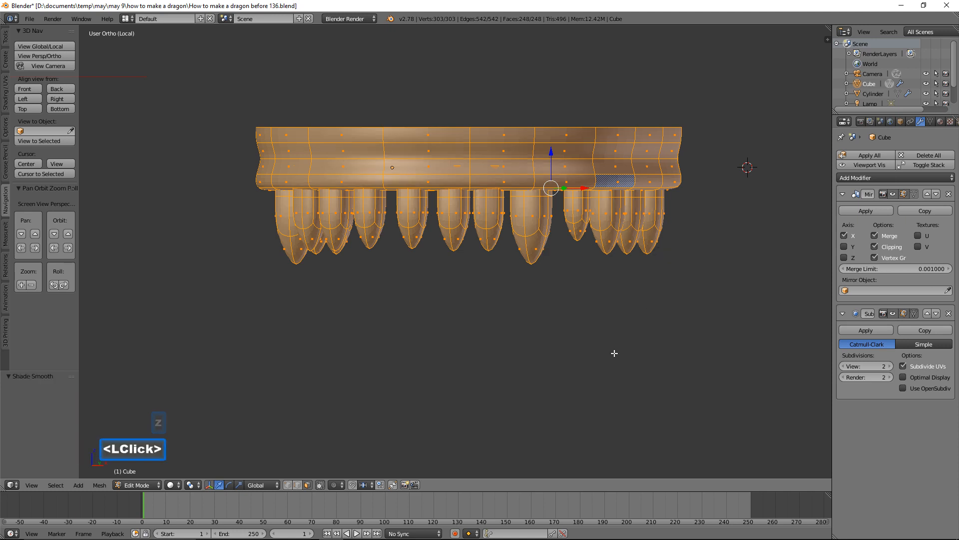
pyautogui.moveTo(626, 345)
pyautogui.mouseDown(button='middle')
pyautogui.moveTo(648, 342)
pyautogui.moveTo(548, 340)
pyautogui.moveTo(625, 346)
pyautogui.mouseUp(button='middle')
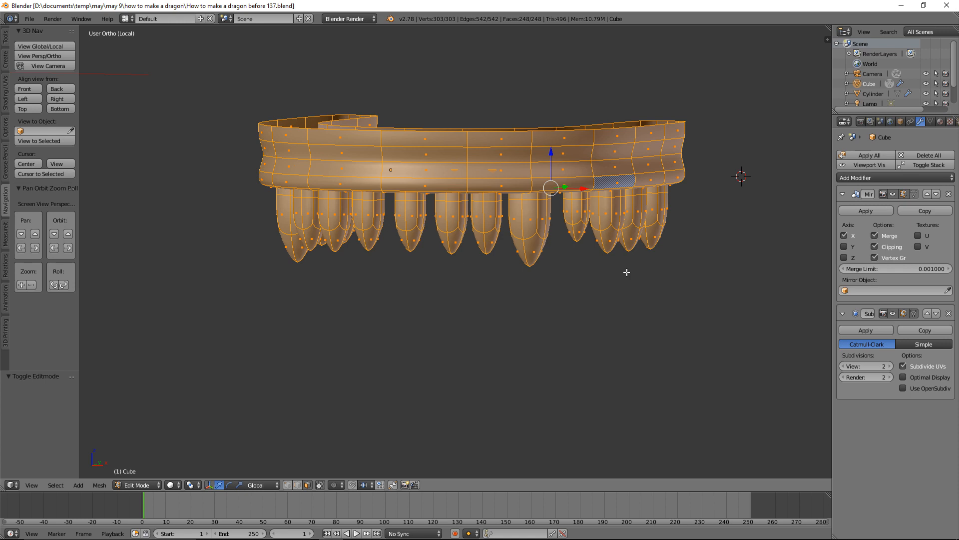
# Select only the large outer tooth and enlarge it in two passes, the second by about 1.066
pyautogui.moveTo(641, 296); pyautogui.dragTo(600, 324, button='middle')
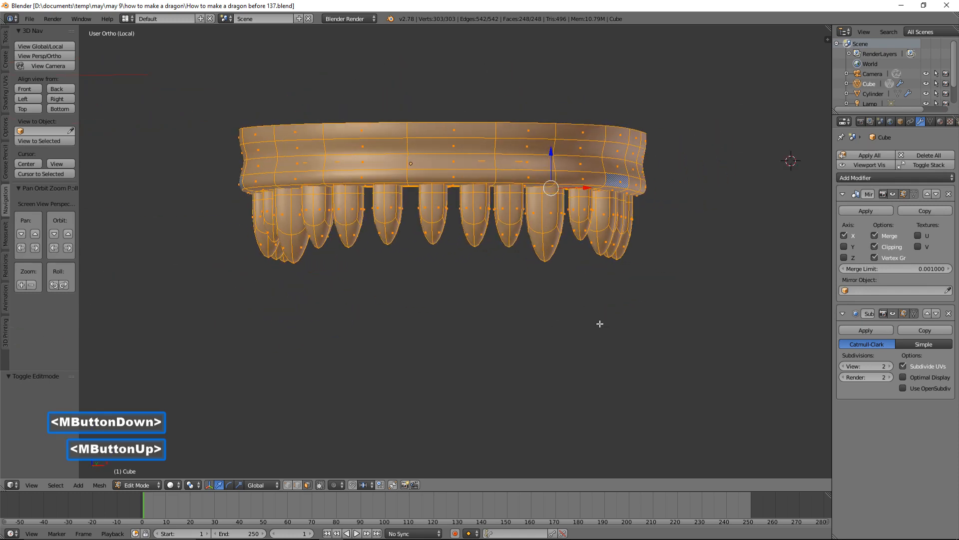
pyautogui.press('a')
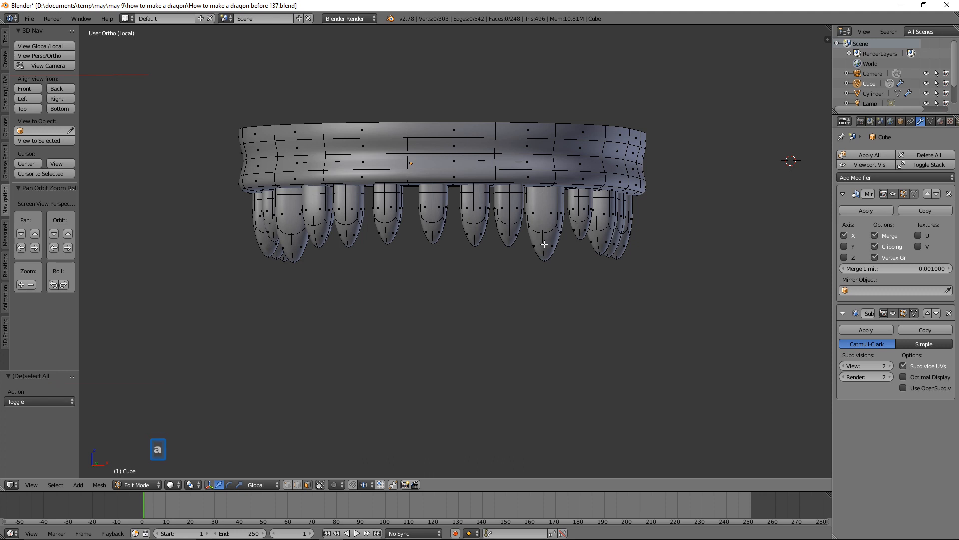
pyautogui.press('l')
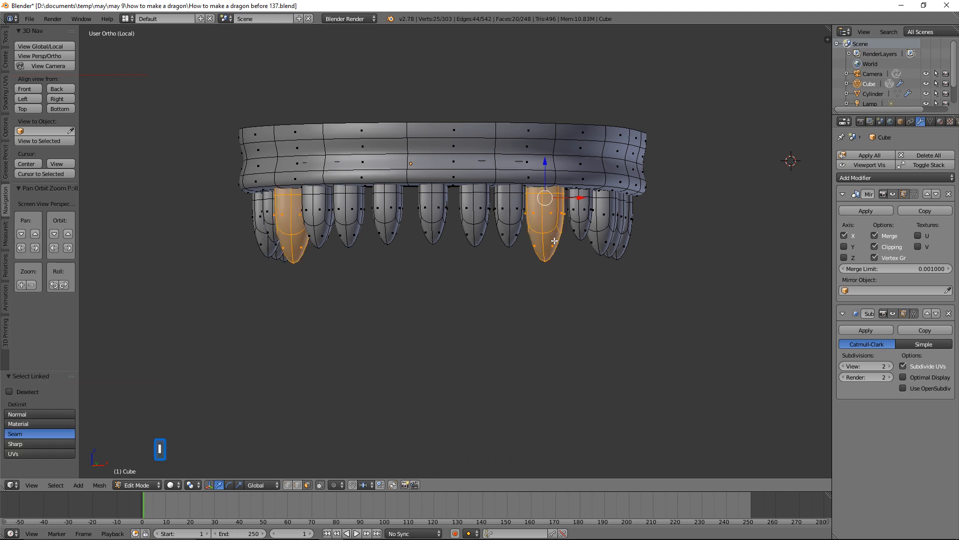
pyautogui.press('s')
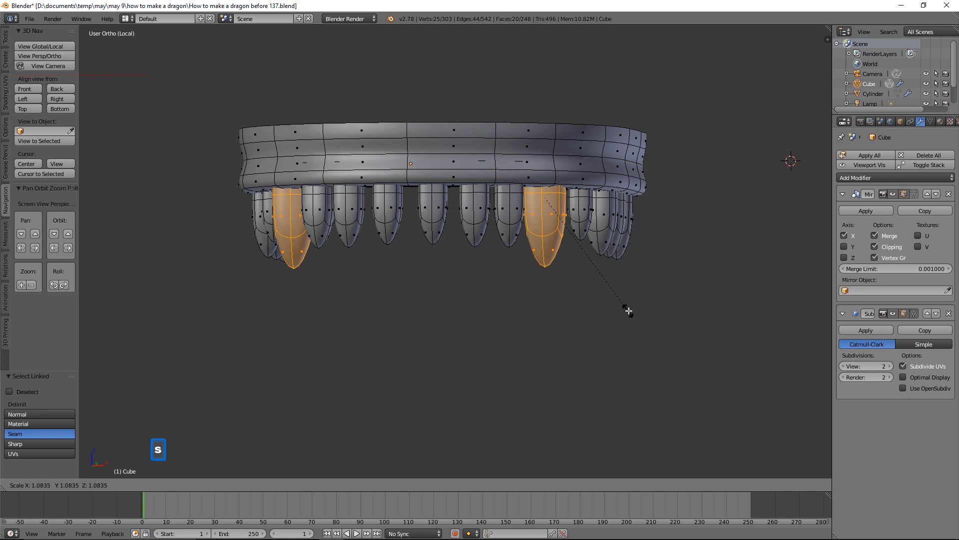
pyautogui.click(633, 302)
pyautogui.moveTo(633, 302); pyautogui.dragTo(590, 256, button='middle')
pyautogui.press('s')
pyautogui.click(660, 317)
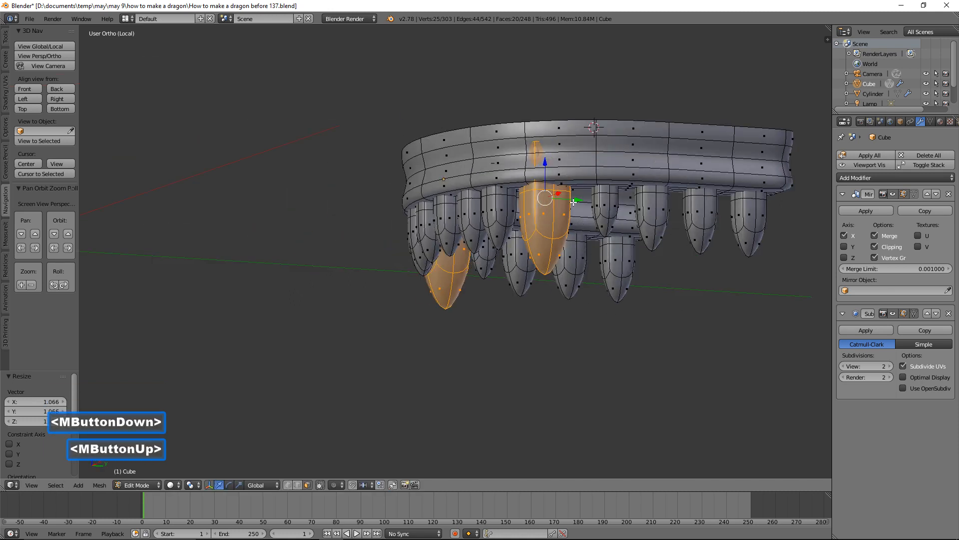
# Move the large tooth back about 0.08 along Y and save as "How to make a dragon before 138.blend" with the whole mesh selected
pyautogui.moveTo(573, 201); pyautogui.dragTo(586, 201)
pyautogui.moveTo(525, 198); pyautogui.dragTo(655, 281, button='middle')
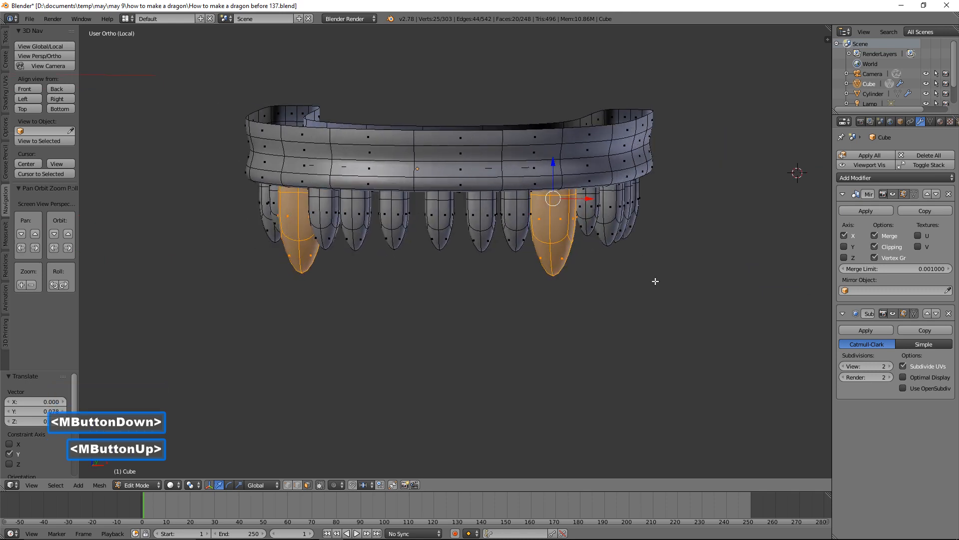
pyautogui.press('a')
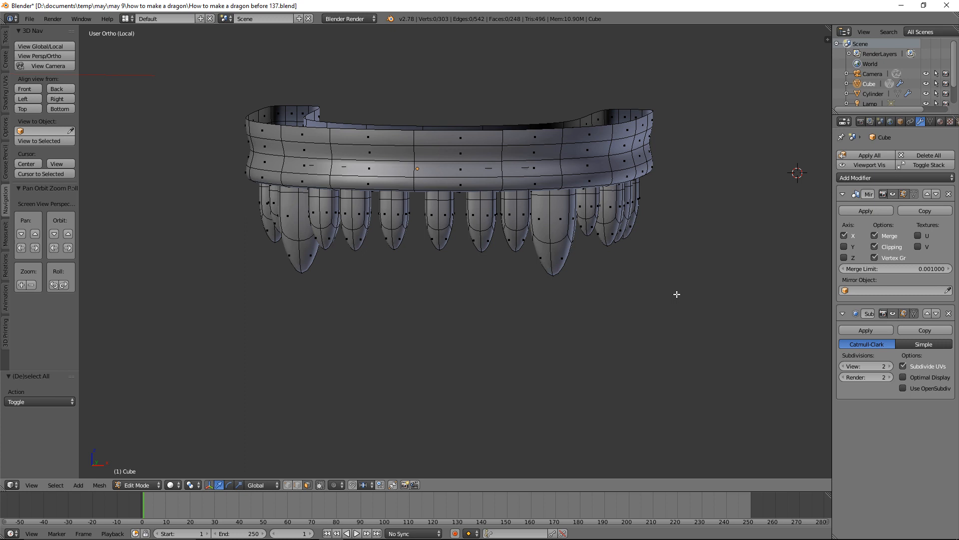
pyautogui.press('a')
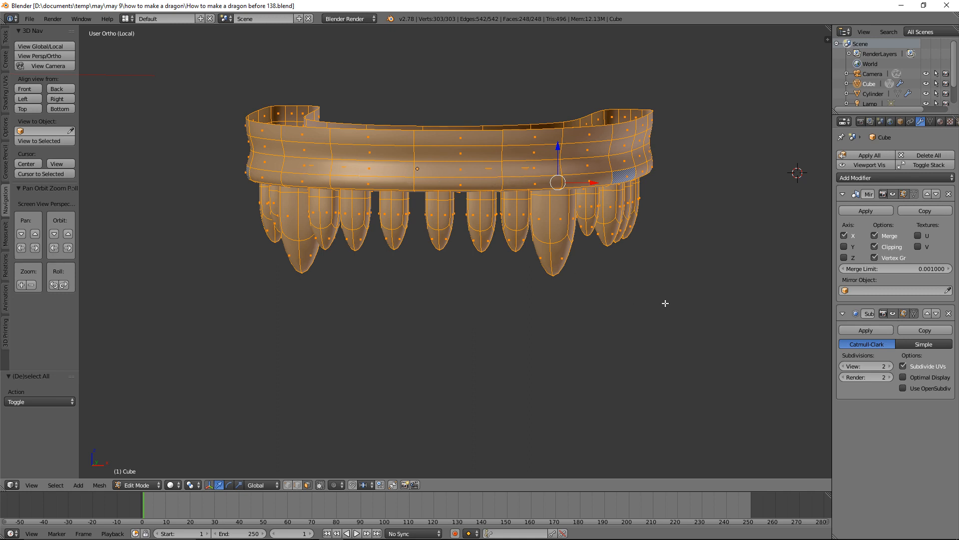
# Select only the linked gum mesh, shift it along the Y axis, and save as "How to make a dragon before 139.blend"
pyautogui.press('a')
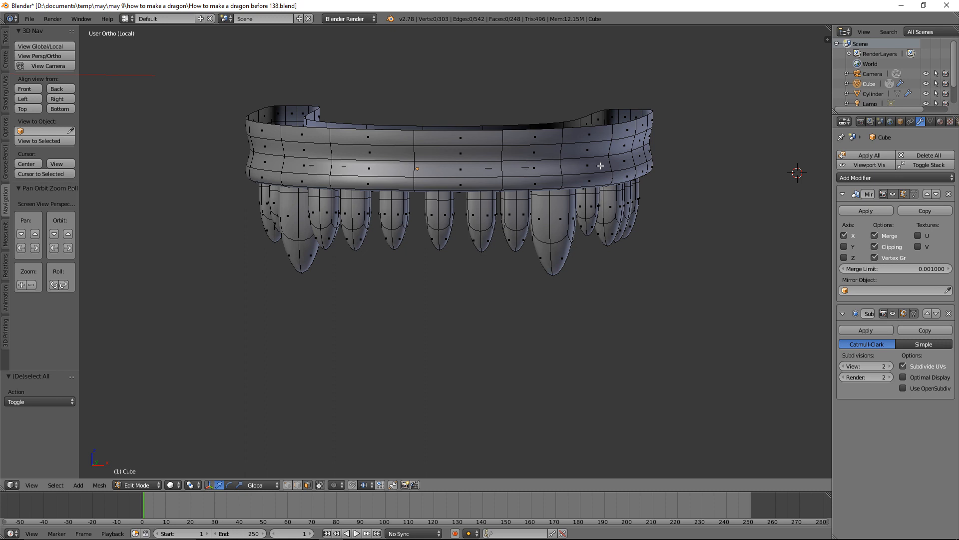
pyautogui.press('l')
pyautogui.moveTo(602, 164); pyautogui.dragTo(575, 196, button='middle')
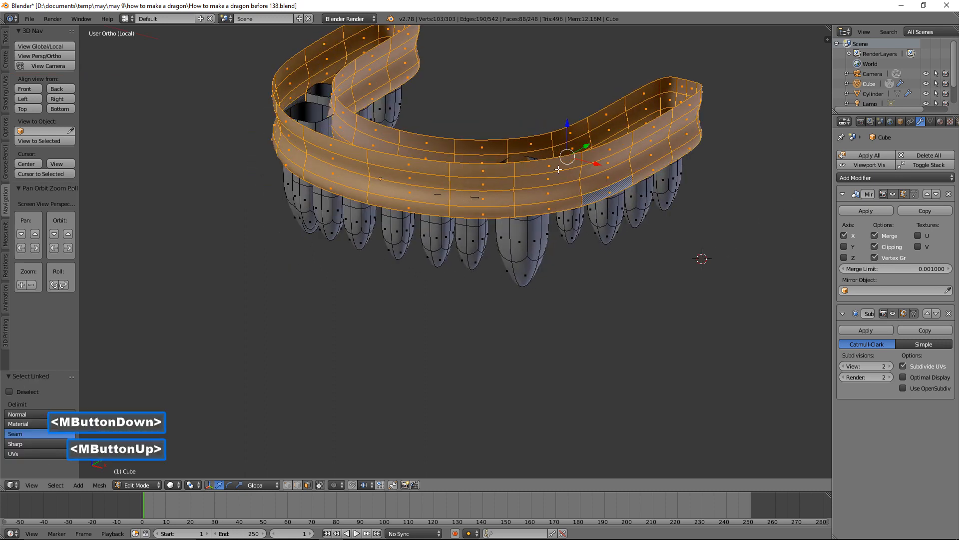
pyautogui.moveTo(589, 144); pyautogui.dragTo(539, 235)
pyautogui.moveTo(491, 288); pyautogui.dragTo(535, 268, button='middle')
pyautogui.press('a')
pyautogui.moveTo(670, 286); pyautogui.dragTo(632, 284, button='middle')
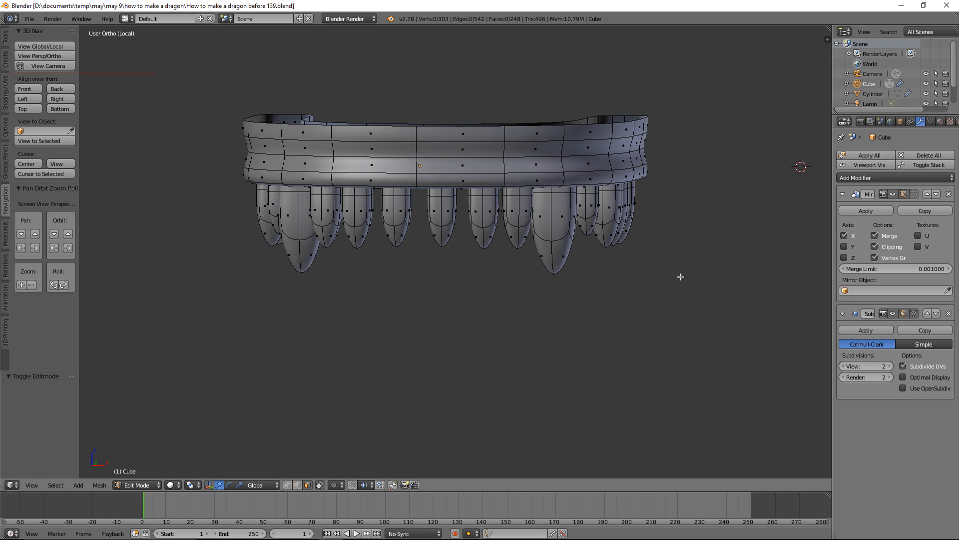
# Duplicate the entire gum and all teeth in place
pyautogui.press('a')
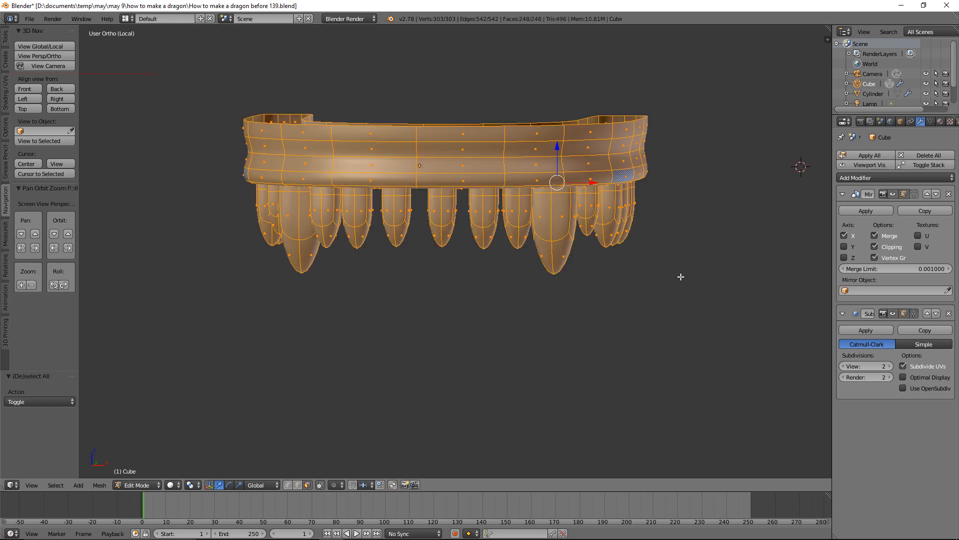
pyautogui.hotkey('shift', 'd')
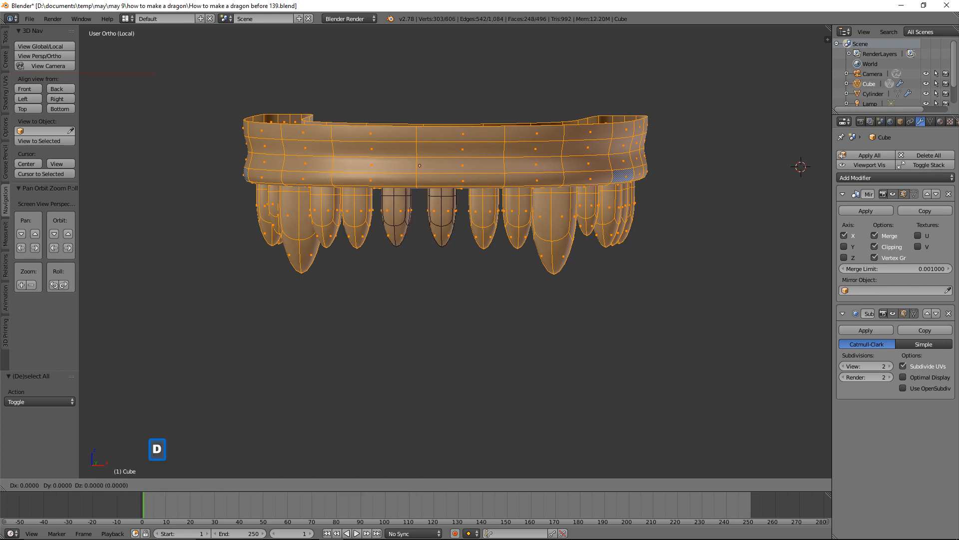
pyautogui.rightClick(678, 274)
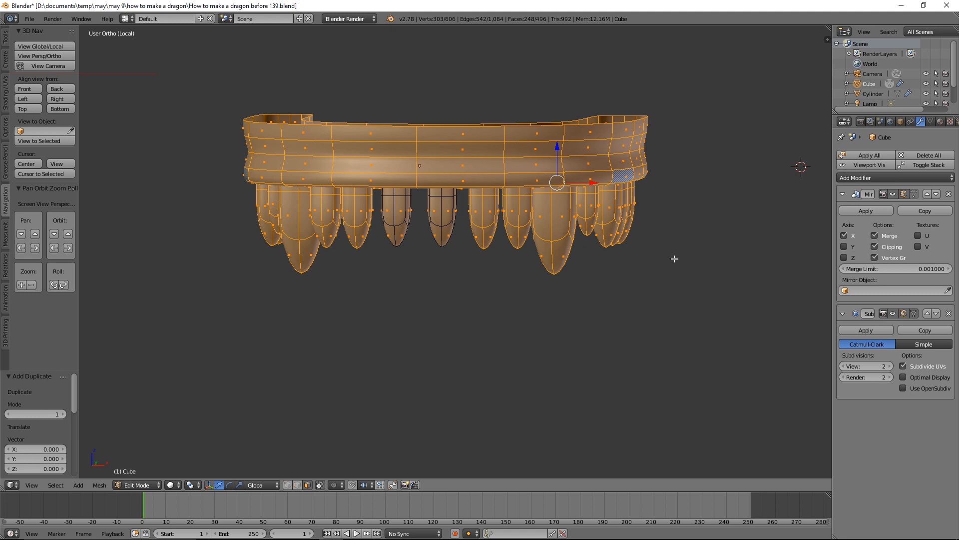
# Flip the duplicate upside down with a scale of -1 along Z and move it about -1.69 along Z as the lower jaw
pyautogui.press('s')
pyautogui.press('z')
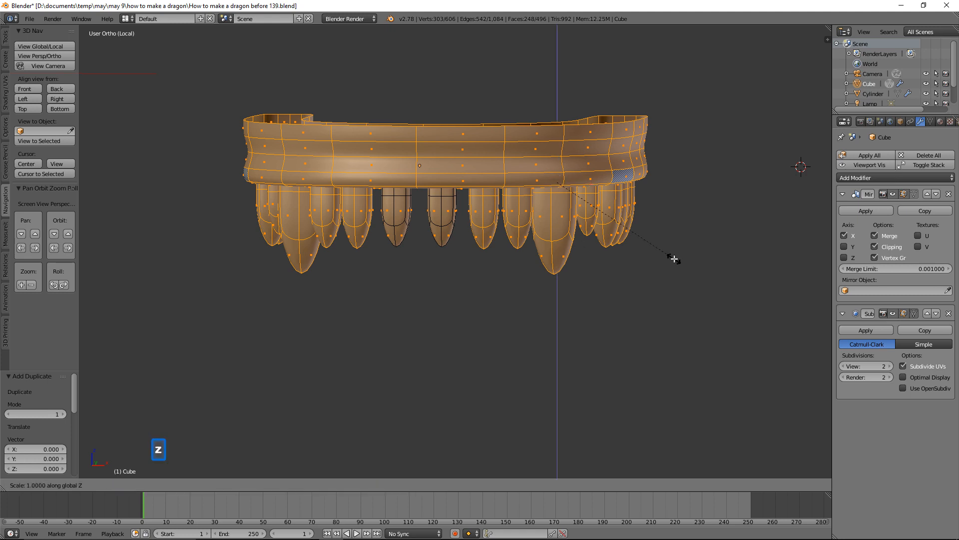
pyautogui.press('-')
pyautogui.press('1')
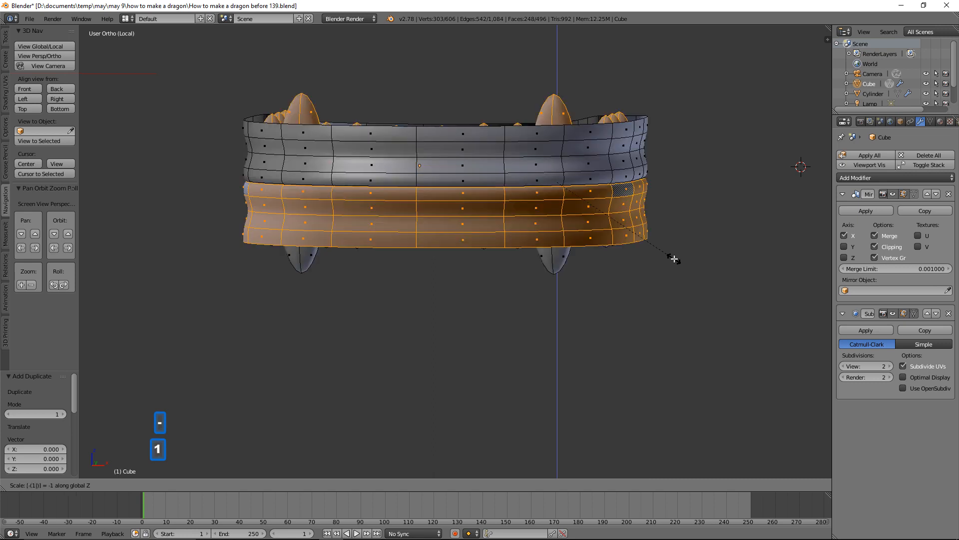
pyautogui.click(674, 259)
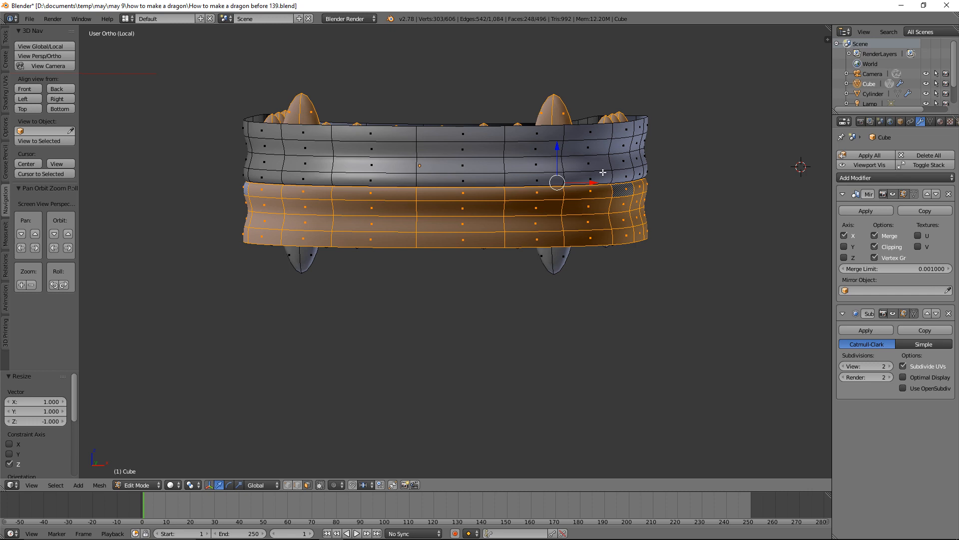
pyautogui.moveTo(558, 147); pyautogui.dragTo(550, 334)
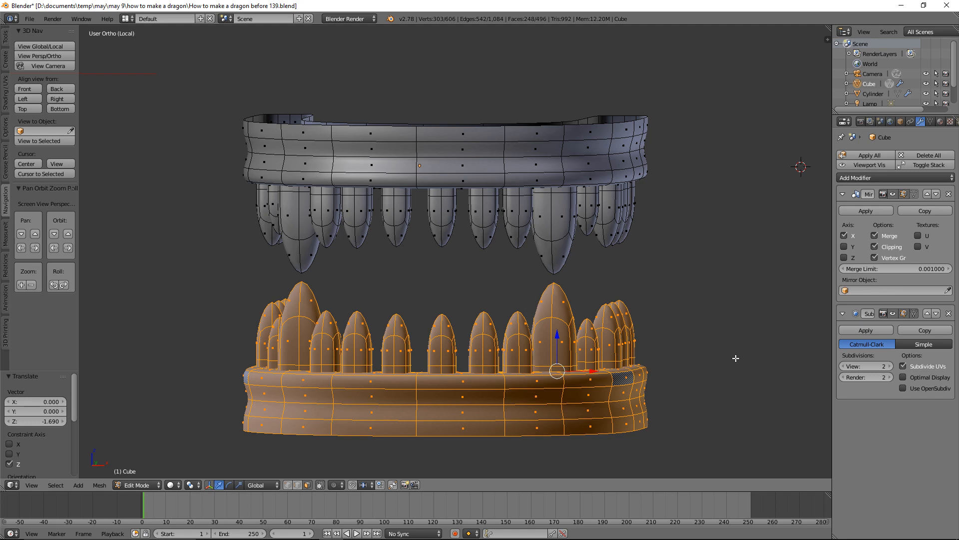
# Narrow the lower gum and teeth along X in two passes, the second by about 0.927, shifting them about -0.131 and -0.072 along X
pyautogui.press('s')
pyautogui.press('x')
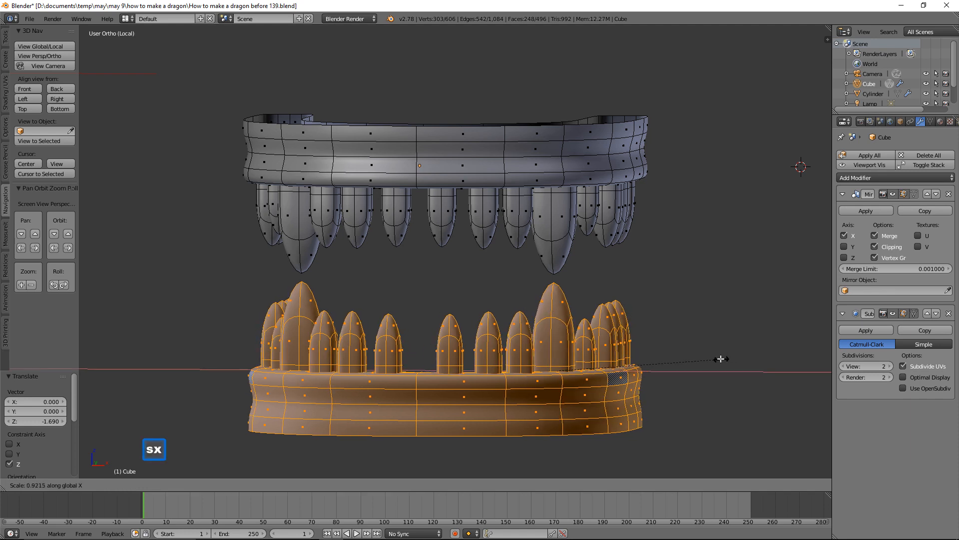
pyautogui.click(720, 358)
pyautogui.moveTo(598, 372); pyautogui.dragTo(580, 370)
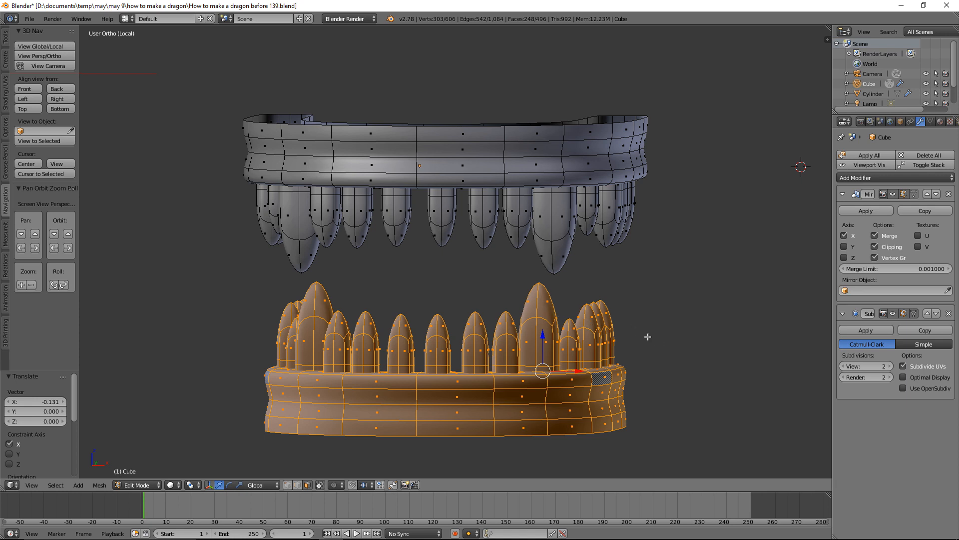
pyautogui.press('s')
pyautogui.press('x')
pyautogui.click(692, 358)
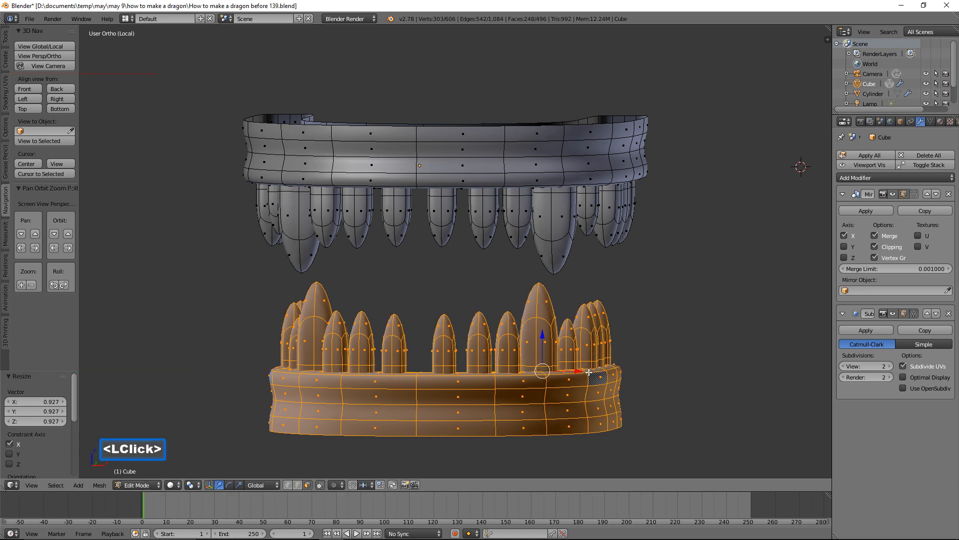
pyautogui.moveTo(581, 371); pyautogui.dragTo(572, 369)
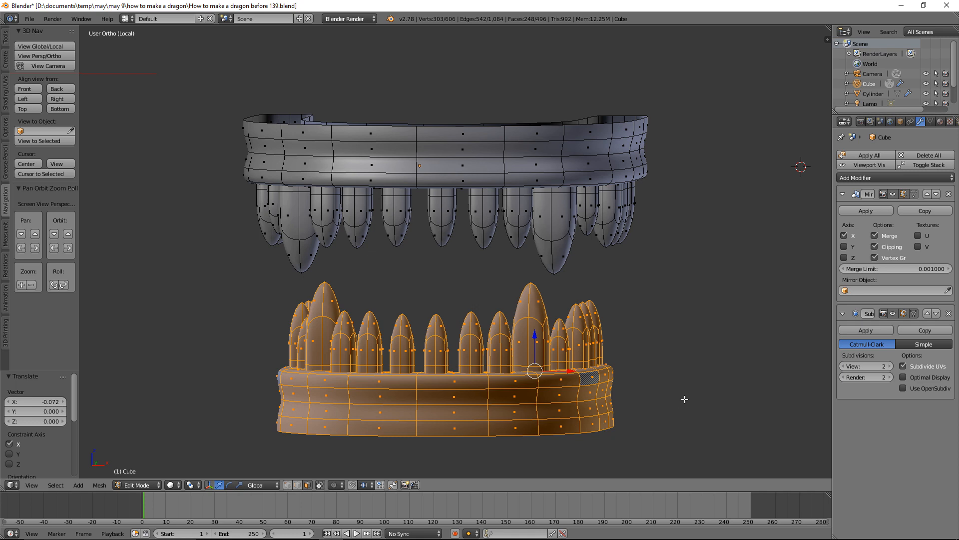
# Recalculate the lower gum's normals, save as "How to make a dragon before 140.blend", and return to Object Mode with the mesh deselected
pyautogui.press('ctrl')
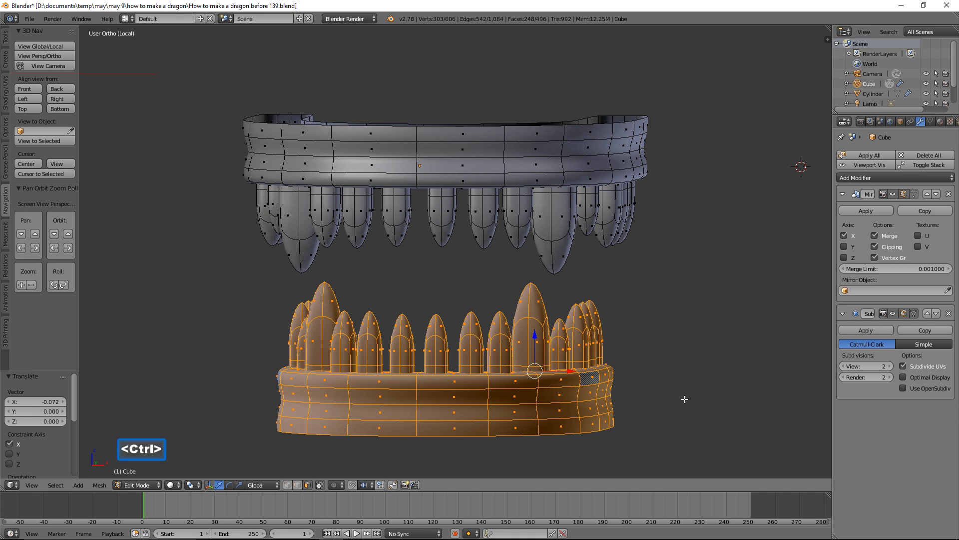
pyautogui.hotkey('ctrl', 'n')
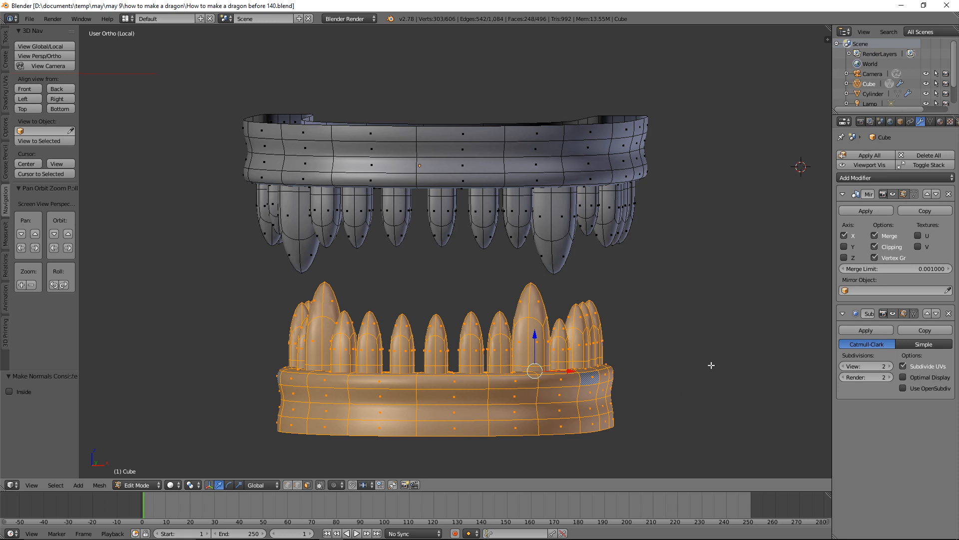
pyautogui.press('a')
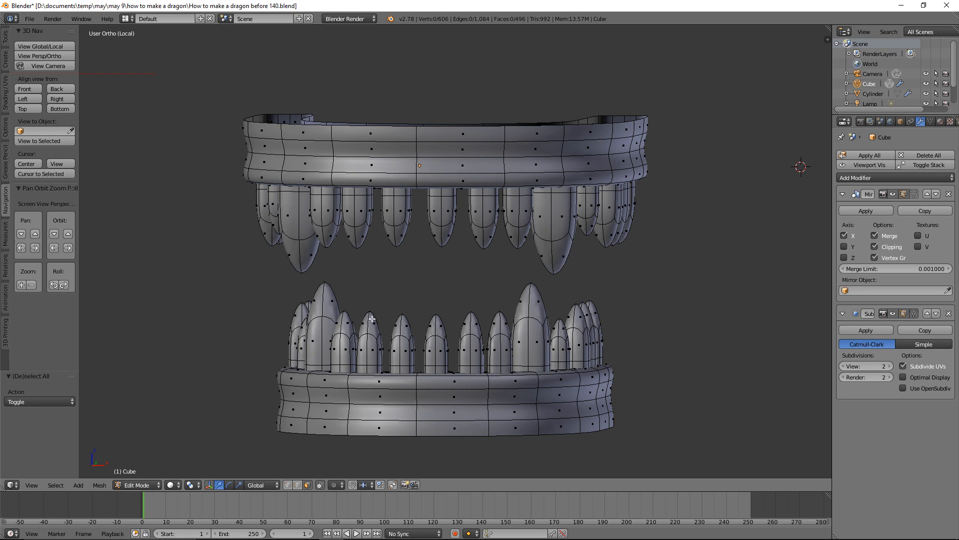
pyautogui.click(151, 483)
pyautogui.click(152, 472)
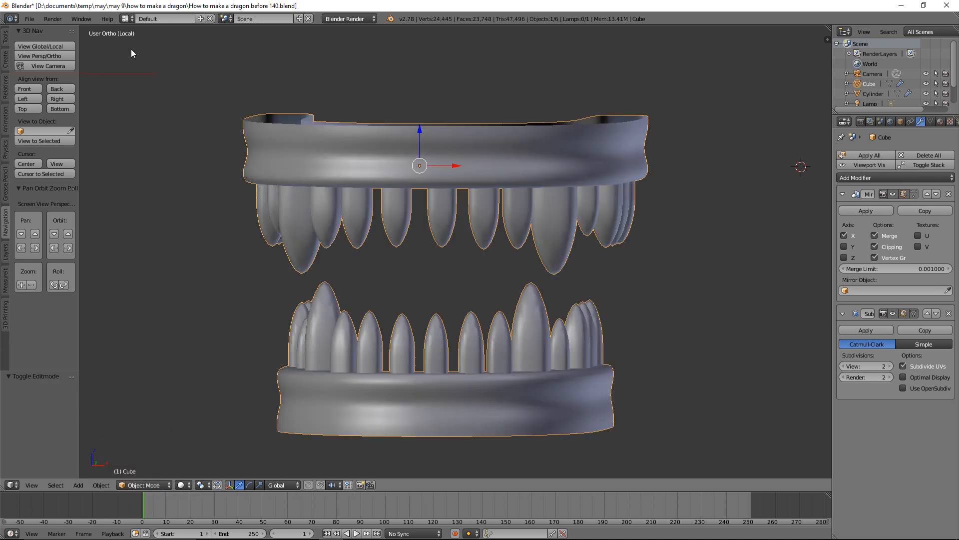
# Leave local view and move the gums about -10.374 along X and forward along Y to the dragon's head, saving as "How to make a dragon before 141.blend"
pyautogui.click(66, 44)
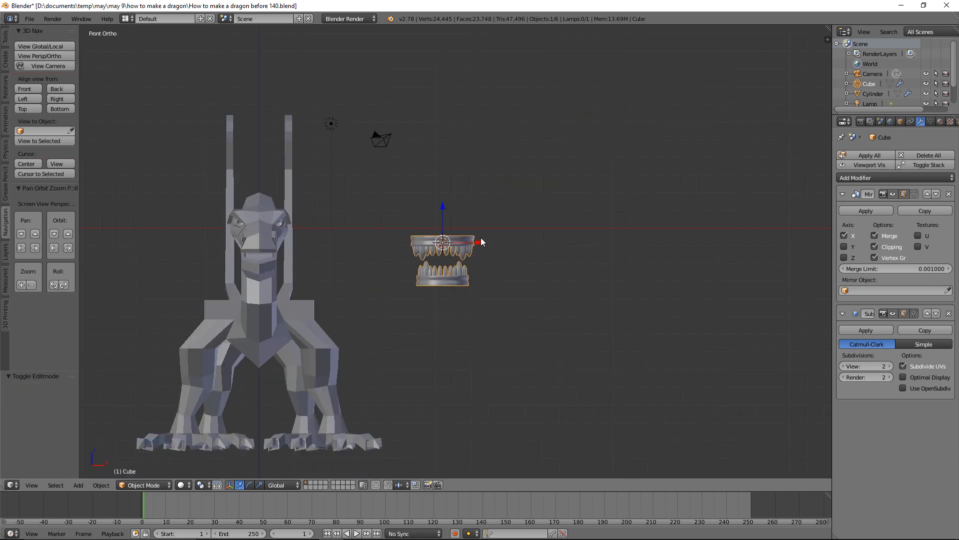
pyautogui.moveTo(480, 243); pyautogui.dragTo(295, 223)
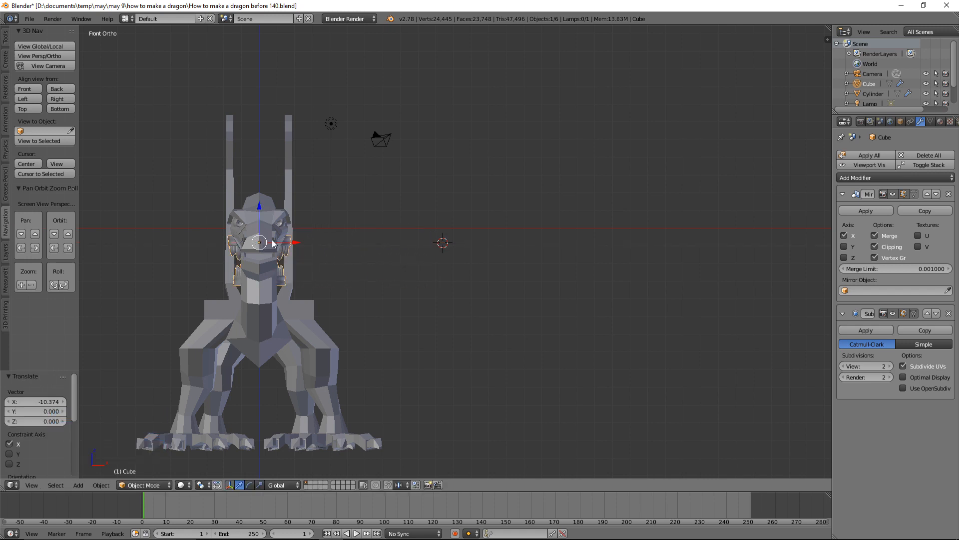
pyautogui.moveTo(373, 242); pyautogui.dragTo(310, 256, button='middle')
pyautogui.moveTo(270, 242); pyautogui.dragTo(165, 255)
pyautogui.keyDown('shift'); pyautogui.moveTo(275, 265); pyautogui.dragTo(615, 181, button='middle'); pyautogui.keyUp('shift')
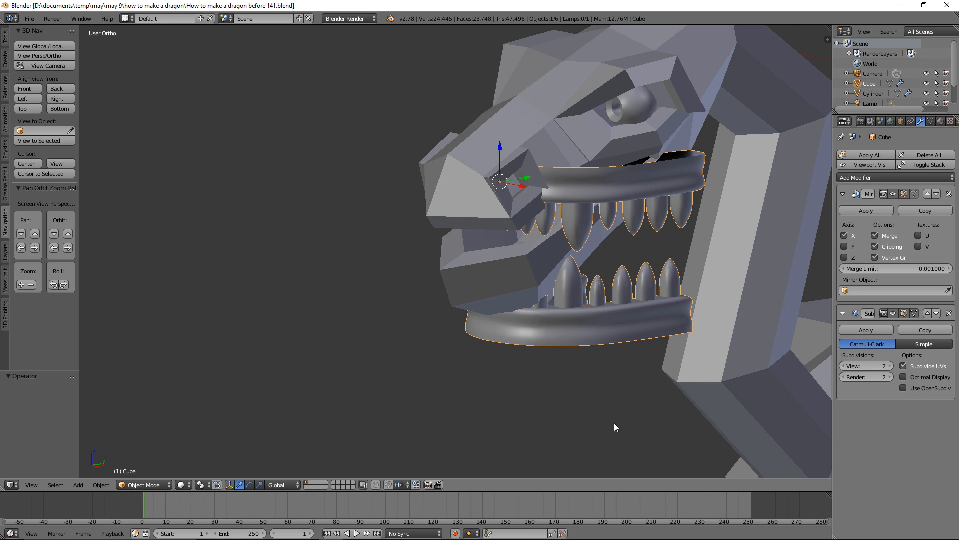
# Rotate the gums about -24.085° in the right view and move them forward along Y to the snout
pyautogui.moveTo(676, 283); pyautogui.dragTo(615, 273, button='middle')
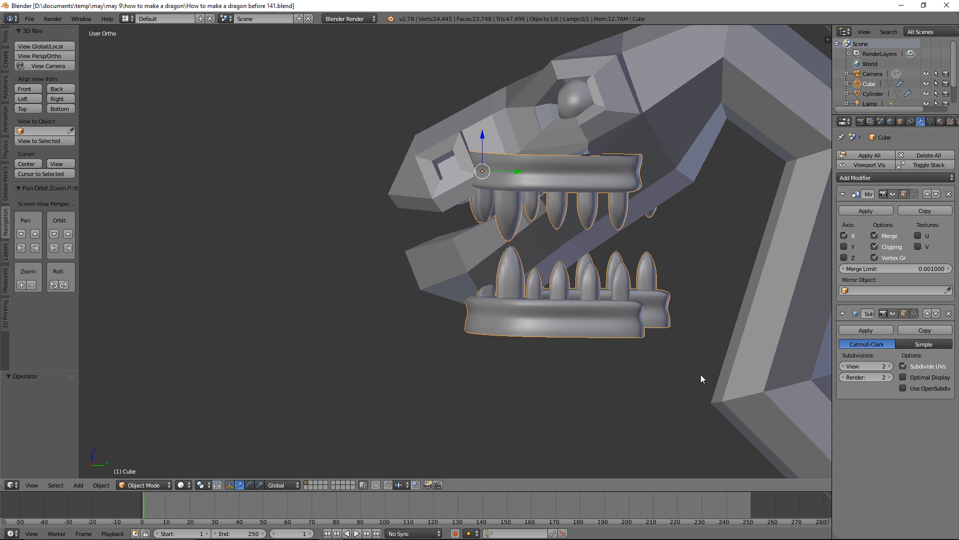
pyautogui.click(70, 98)
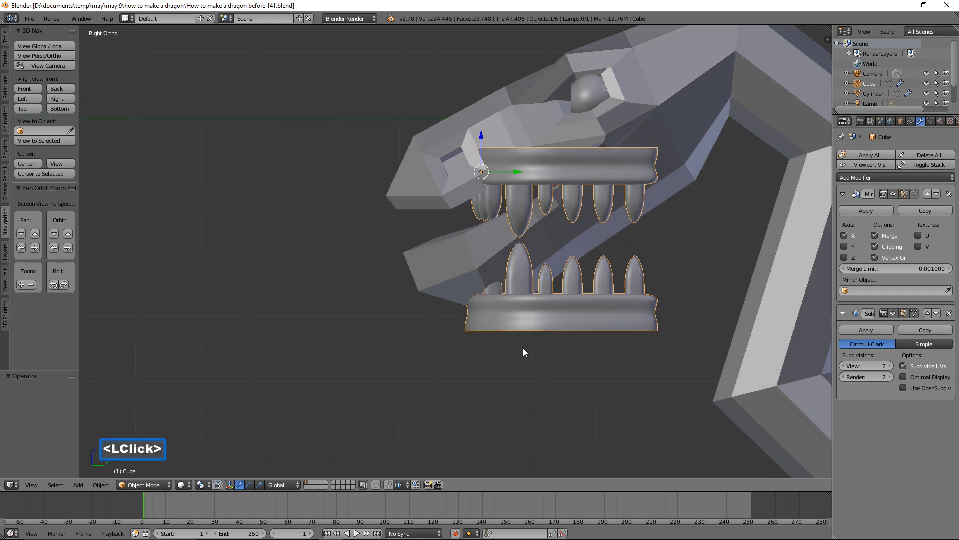
pyautogui.press('r')
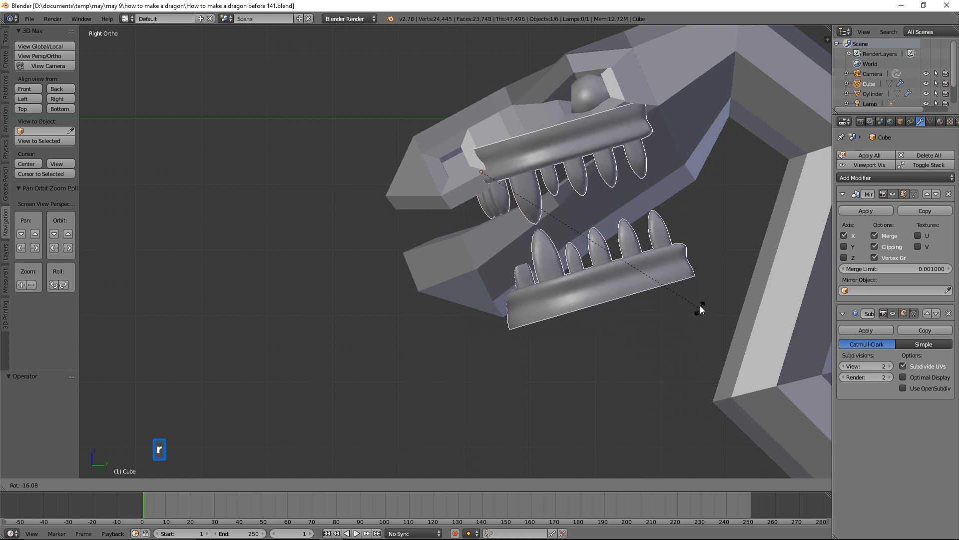
pyautogui.click(715, 273)
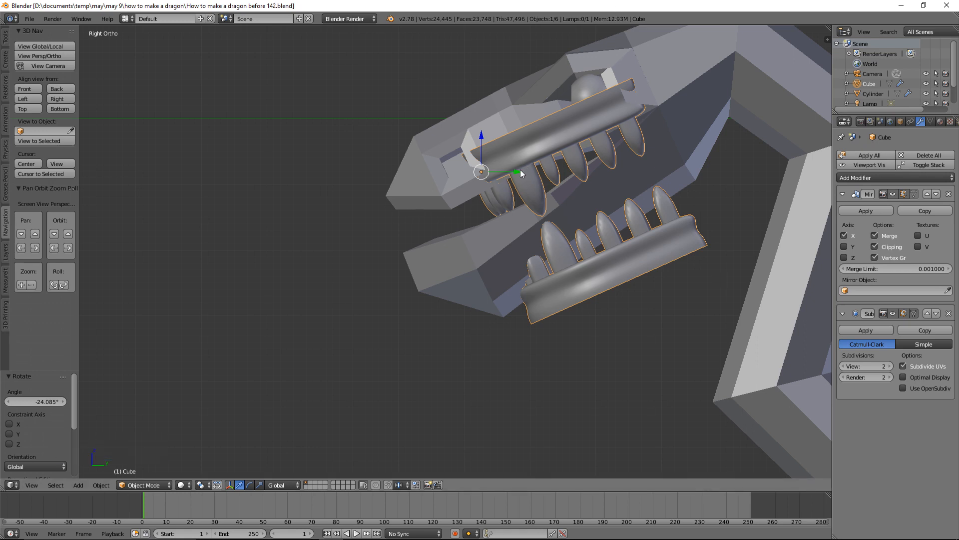
pyautogui.moveTo(520, 169); pyautogui.dragTo(502, 169)
pyautogui.moveTo(502, 168); pyautogui.dragTo(442, 175)
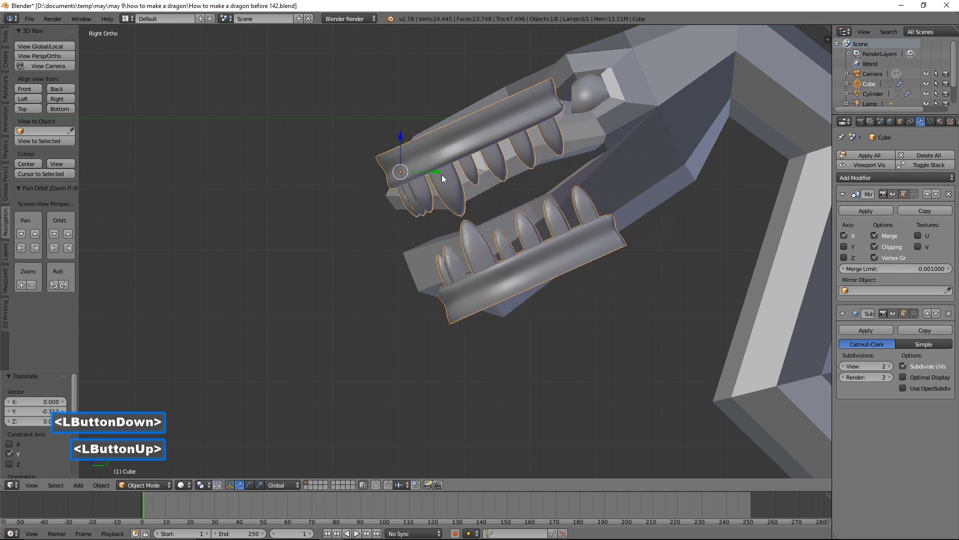
# Scale the gums down uniformly towards the mouth's size and lower them about 0.261 along Z
pyautogui.moveTo(463, 196); pyautogui.dragTo(589, 223, button='middle')
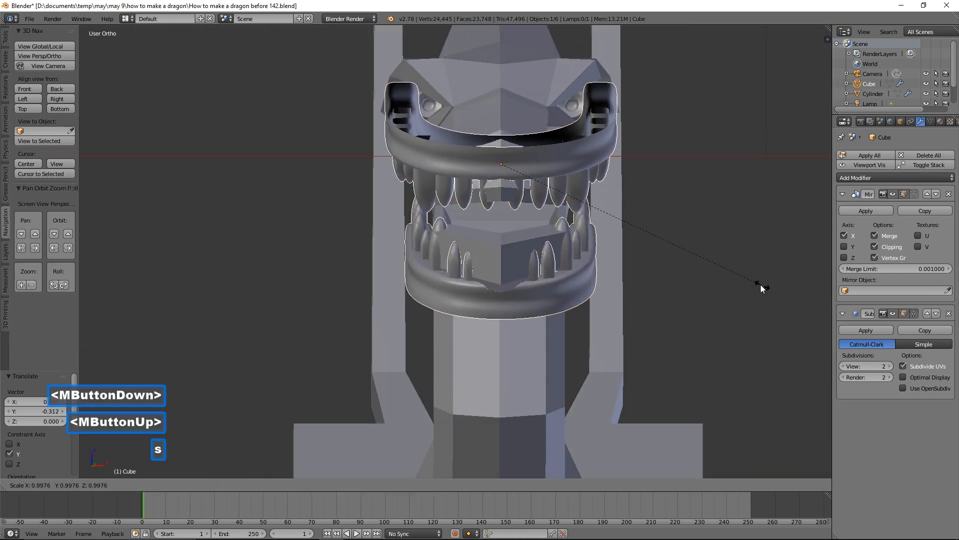
pyautogui.press('s')
pyautogui.click(669, 249)
pyautogui.moveTo(669, 250); pyautogui.dragTo(582, 235, button='middle')
pyautogui.moveTo(436, 128); pyautogui.dragTo(462, 169)
# Narrow the gums along X to fit the snout and scale them uniformly by about 0.942
pyautogui.moveTo(462, 168); pyautogui.dragTo(574, 200, button='middle')
pyautogui.press('s')
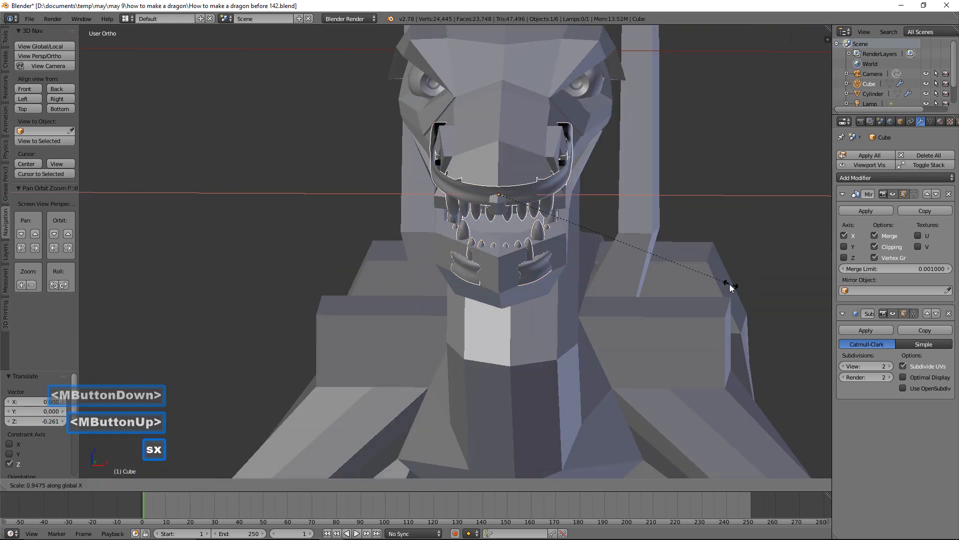
pyautogui.click(694, 269)
pyautogui.moveTo(693, 269); pyautogui.dragTo(624, 236, button='middle')
pyautogui.press('s')
pyautogui.click(724, 269)
# Scale the gums down uniformly once more and move them back about 0.230 along Y inside the mouth
pyautogui.rightClick(549, 247)
pyautogui.press('s')
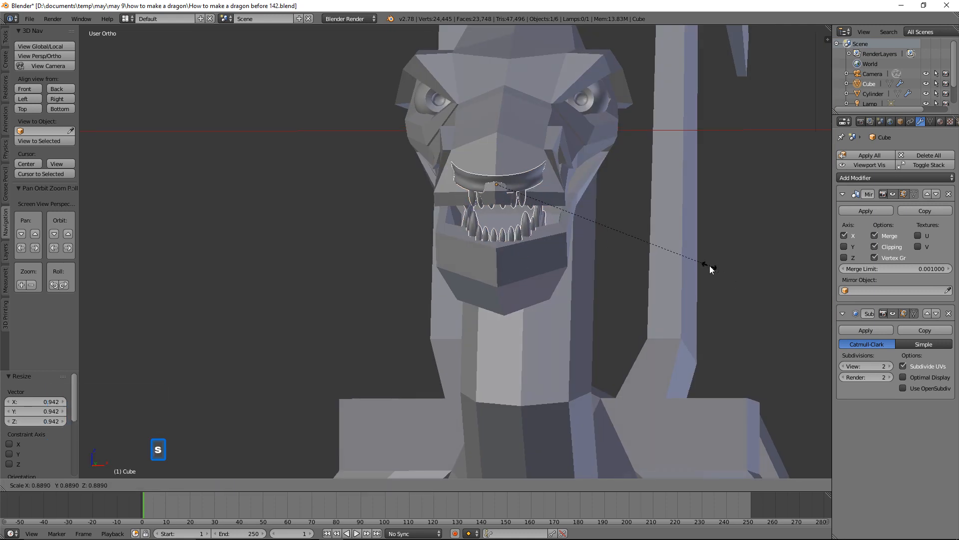
pyautogui.middleClick(687, 257)
pyautogui.moveTo(687, 256); pyautogui.dragTo(595, 267, button='middle')
pyautogui.moveTo(474, 186); pyautogui.dragTo(496, 185)
# Rotate the gums about -20.278° around the X axis in the right view
pyautogui.moveTo(499, 194); pyautogui.dragTo(549, 207, button='middle')
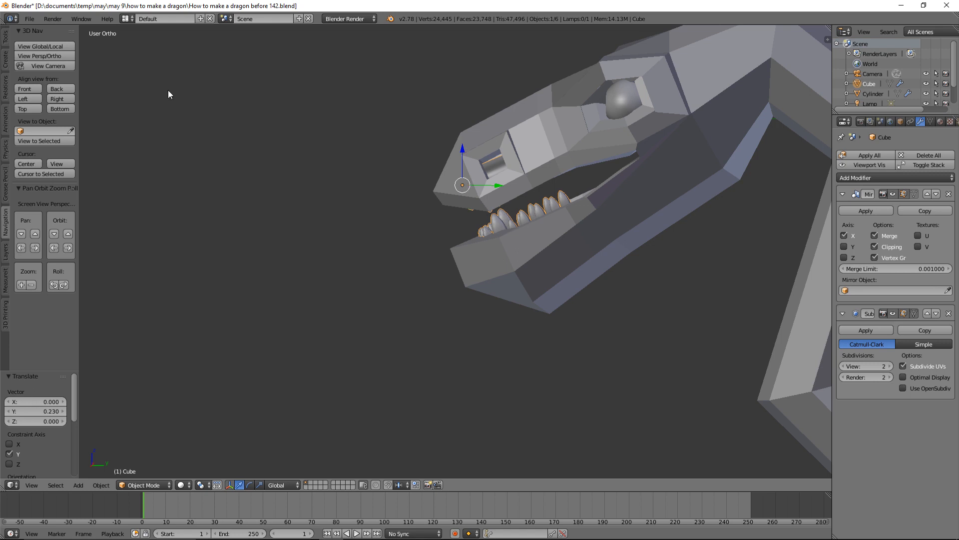
pyautogui.click(70, 100)
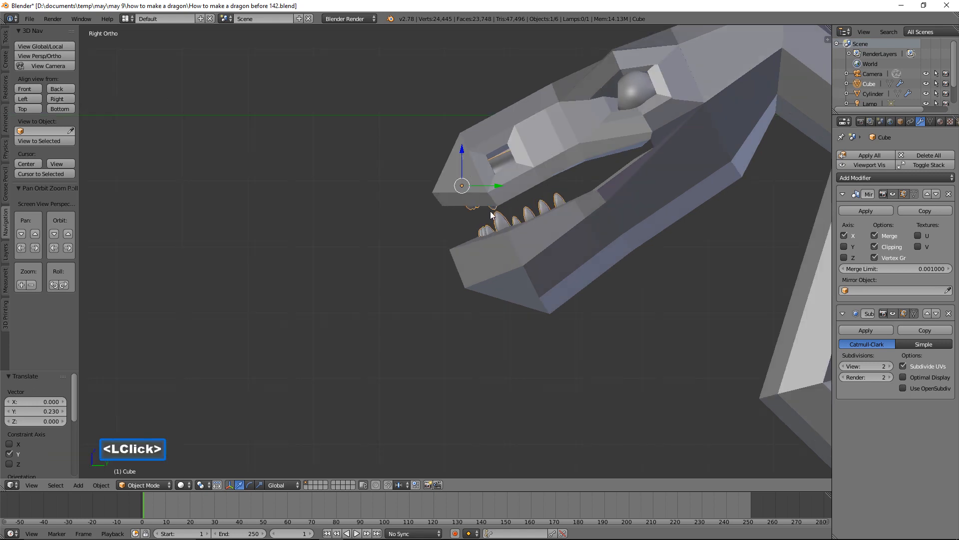
pyautogui.press('r')
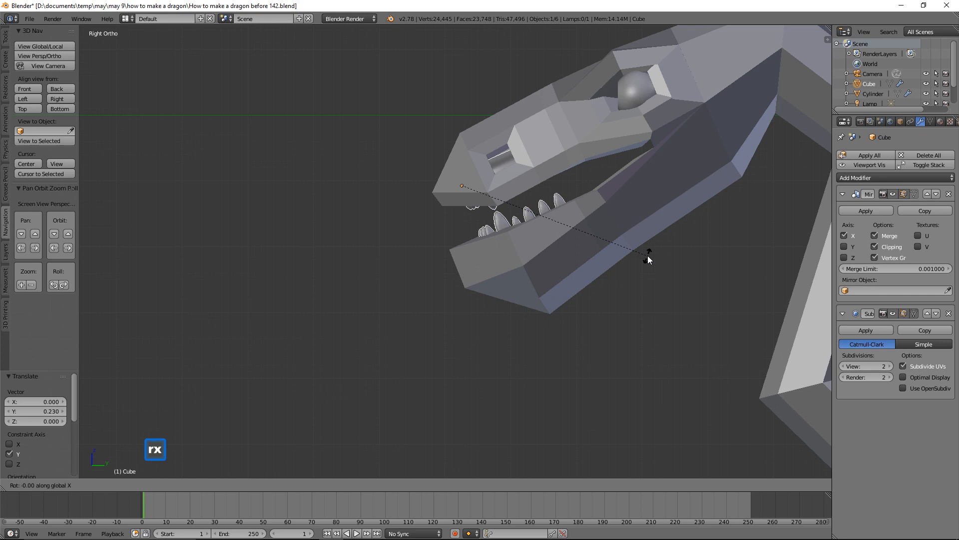
pyautogui.click(606, 314)
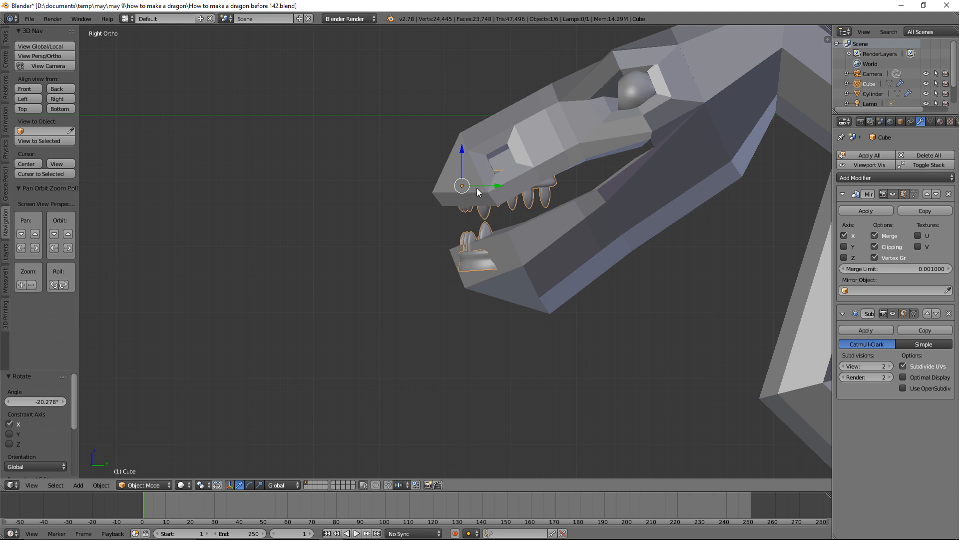
# Stretch the gums by about 1.835 along Y and save the file as "How to make a dragon before 143.blend"
pyautogui.press('s')
pyautogui.press('y')
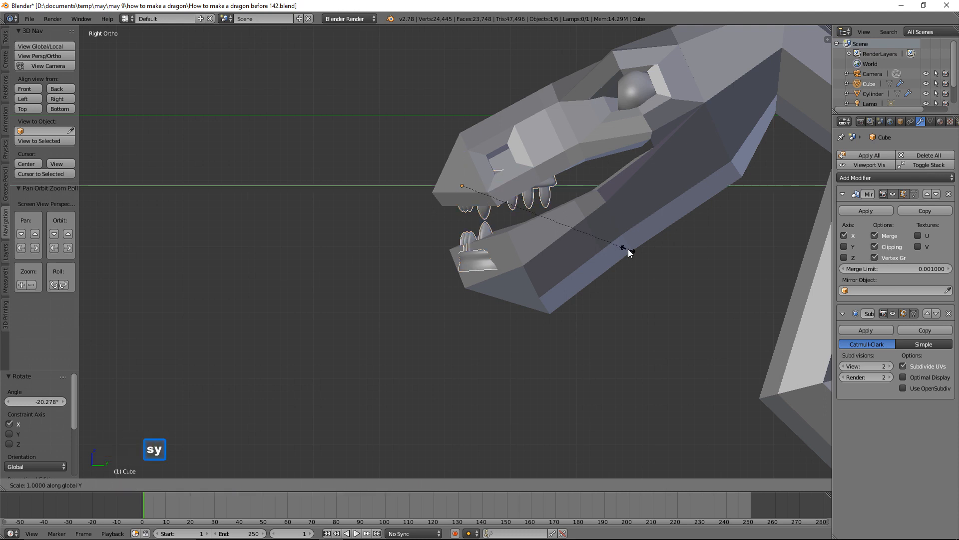
pyautogui.click(778, 262)
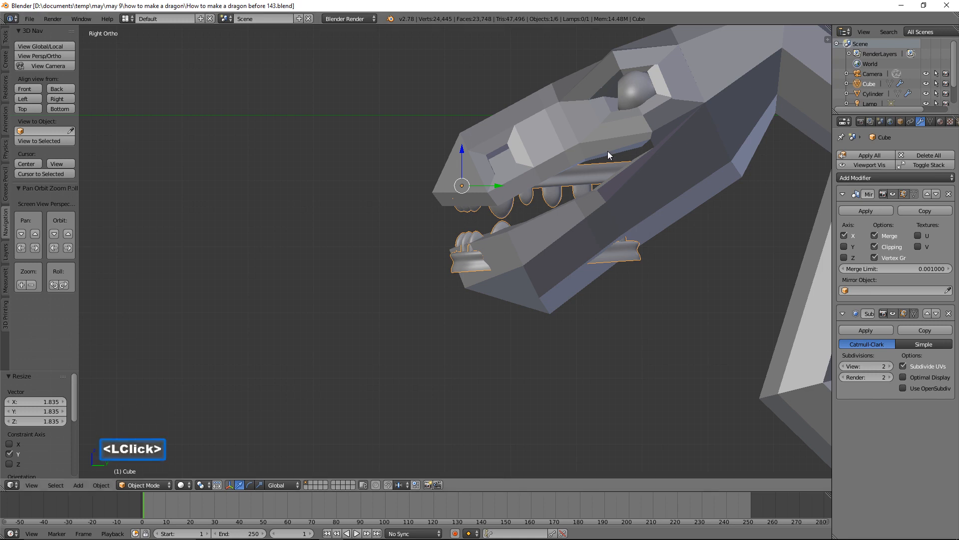
# Rotate the gums about 14.481° around the X axis and widen them along X to fill the dragon's mouth
pyautogui.moveTo(532, 221)
pyautogui.mouseDown(button='middle')
pyautogui.moveTo(647, 217)
pyautogui.moveTo(602, 232)
pyautogui.moveTo(538, 226)
pyautogui.mouseUp(button='middle')
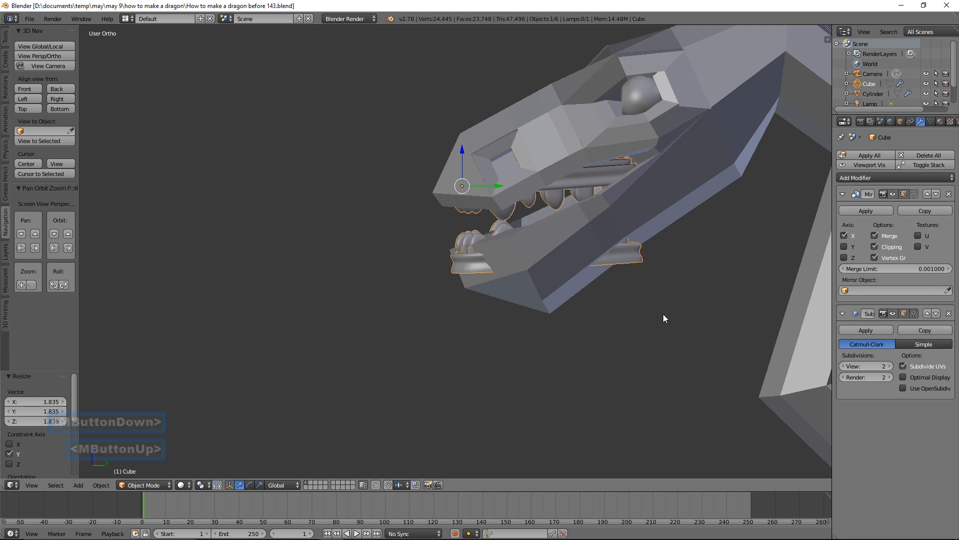
pyautogui.press('r')
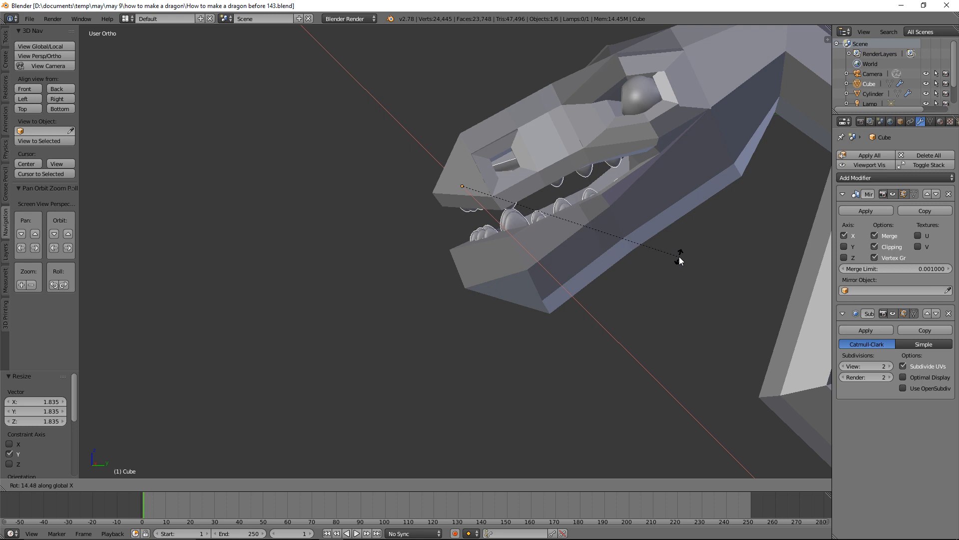
pyautogui.click(679, 259)
pyautogui.moveTo(533, 264); pyautogui.dragTo(609, 239, button='middle')
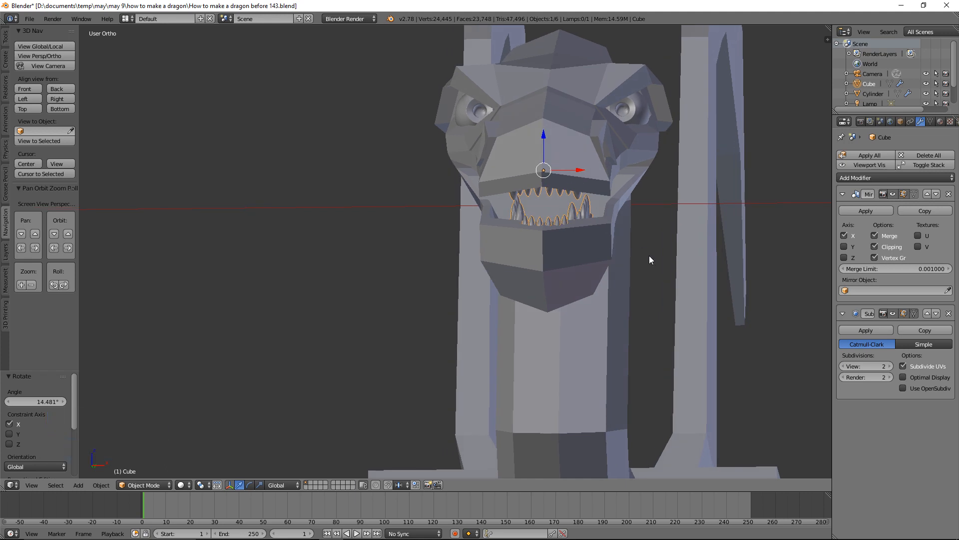
pyautogui.press('s')
pyautogui.press('x')
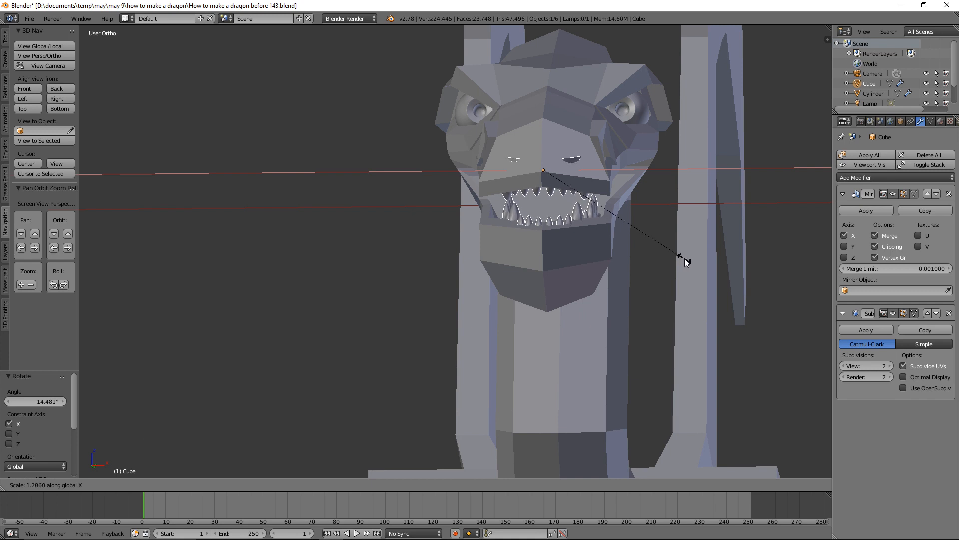
pyautogui.click(669, 223)
# Move the gums about 0.184 along Y and raise them about 0.084 along Z inside the jaws
pyautogui.moveTo(667, 217); pyautogui.dragTo(551, 227, button='middle')
pyautogui.moveTo(499, 193); pyautogui.dragTo(586, 219)
pyautogui.moveTo(586, 218)
pyautogui.mouseDown(button='middle')
pyautogui.moveTo(556, 197)
pyautogui.moveTo(586, 205)
pyautogui.mouseUp(button='middle')
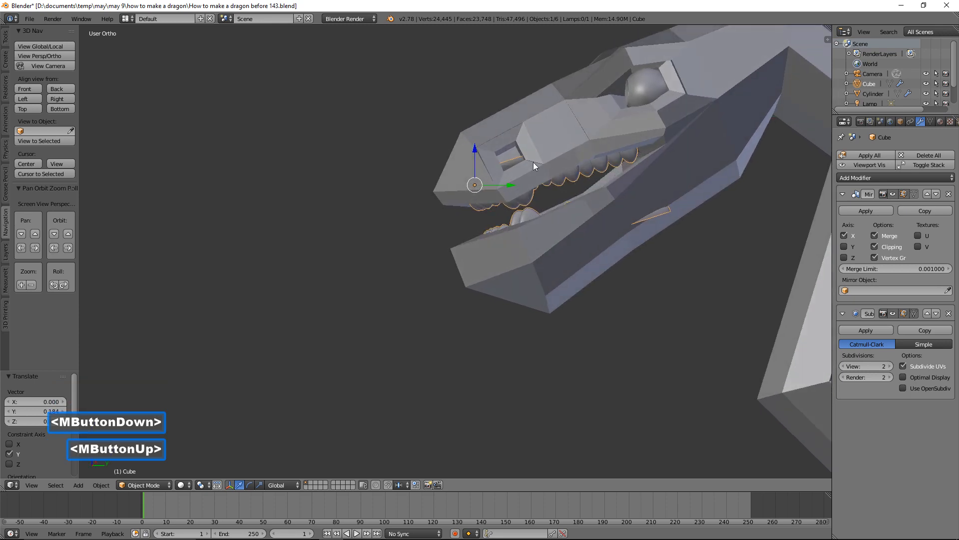
pyautogui.moveTo(474, 149); pyautogui.dragTo(469, 165)
pyautogui.moveTo(469, 165); pyautogui.dragTo(701, 255, button='middle')
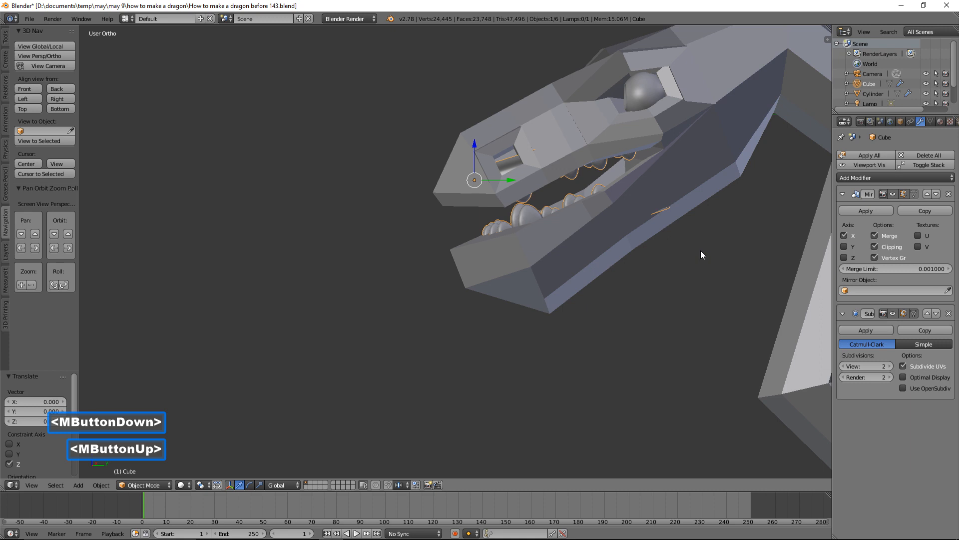
# Tilt the gums about 3.494° around the global X axis and check how the teeth fit from the front
pyautogui.press('r')
pyautogui.press('x')
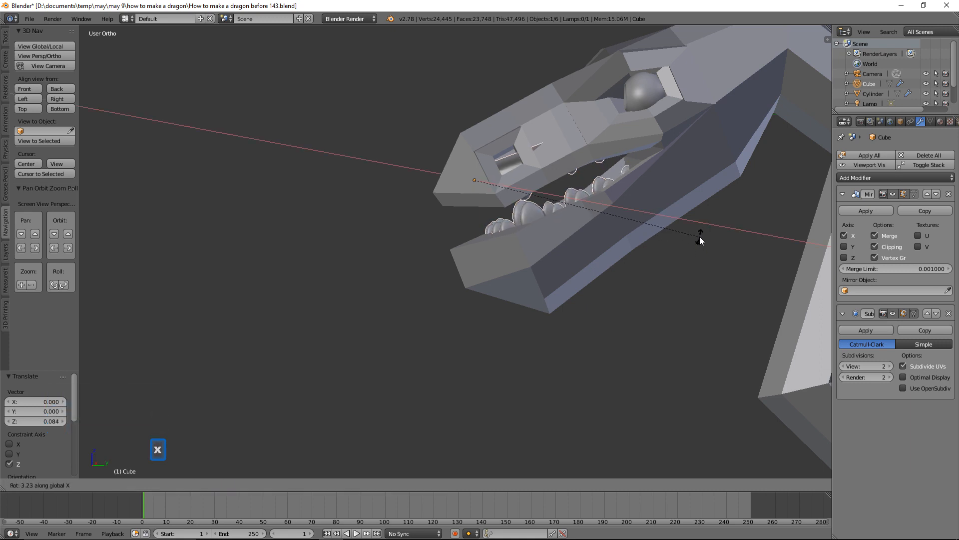
pyautogui.click(695, 237)
pyautogui.moveTo(660, 240)
pyautogui.mouseDown(button='middle')
pyautogui.moveTo(466, 199)
pyautogui.moveTo(570, 135)
pyautogui.moveTo(624, 163)
pyautogui.moveTo(673, 215)
pyautogui.moveTo(442, 227)
pyautogui.moveTo(439, 206)
pyautogui.moveTo(568, 217)
pyautogui.moveTo(582, 183)
pyautogui.moveTo(609, 231)
pyautogui.moveTo(474, 204)
pyautogui.moveTo(582, 175)
pyautogui.moveTo(673, 214)
pyautogui.moveTo(661, 223)
pyautogui.moveTo(562, 207)
pyautogui.moveTo(639, 227)
pyautogui.moveTo(563, 242)
pyautogui.moveTo(570, 253)
pyautogui.moveTo(613, 231)
pyautogui.moveTo(649, 193)
pyautogui.moveTo(679, 206)
pyautogui.moveTo(691, 236)
pyautogui.moveTo(644, 234)
pyautogui.moveTo(653, 234)
pyautogui.mouseUp(button='middle')
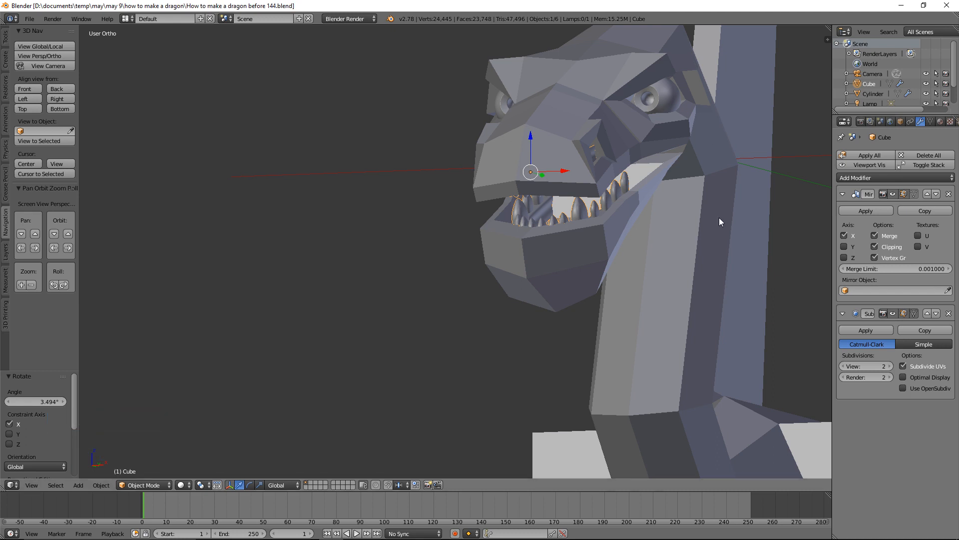
pyautogui.moveTo(720, 222)
pyautogui.mouseDown(button='middle')
pyautogui.moveTo(641, 218)
pyautogui.moveTo(623, 203)
pyautogui.moveTo(646, 173)
pyautogui.moveTo(680, 180)
pyautogui.moveTo(734, 216)
pyautogui.mouseUp(button='middle')
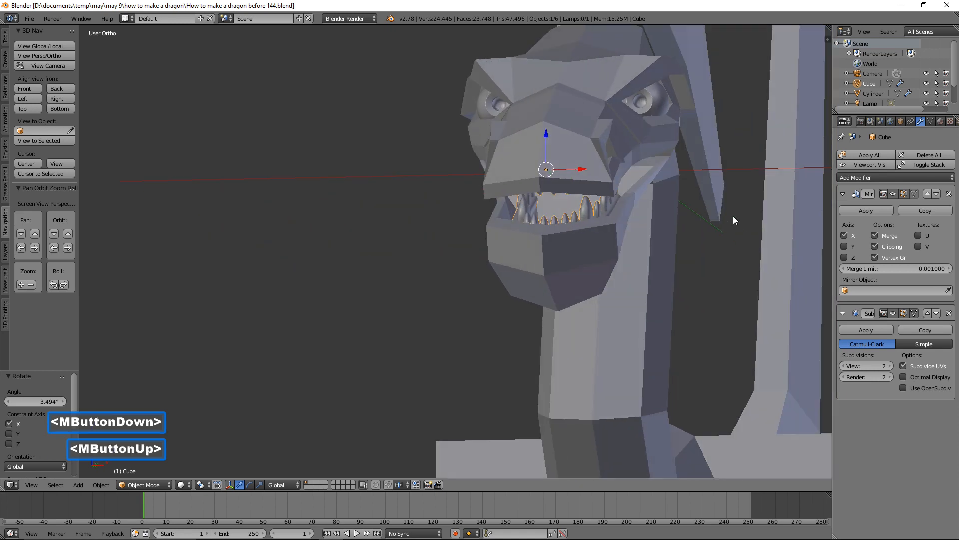
pyautogui.moveTo(651, 212); pyautogui.dragTo(634, 227, button='middle')
# Isolate the dragon's body mesh in local view and open it in Edit Mode
pyautogui.click(643, 217)
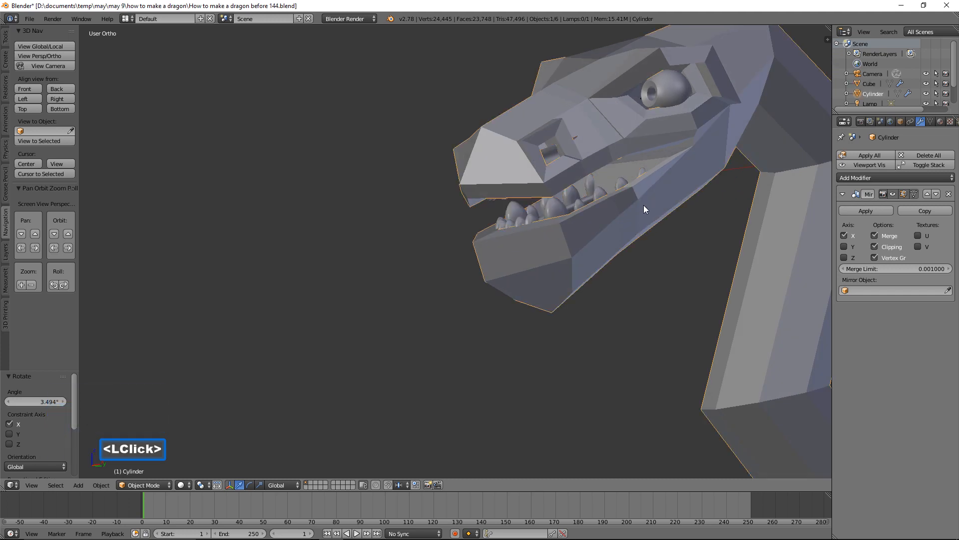
pyautogui.click(63, 44)
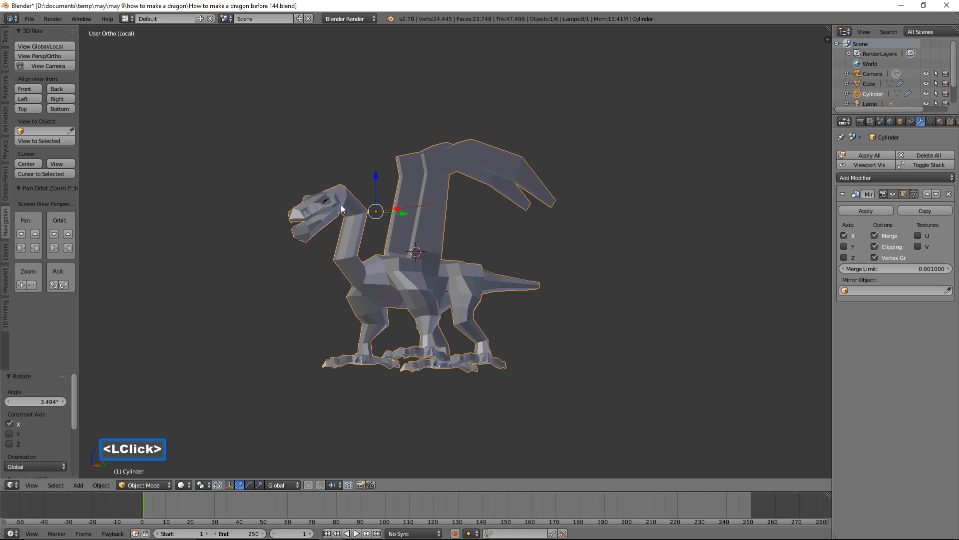
pyautogui.hotkey('shift', 'b')
pyautogui.moveTo(234, 153); pyautogui.dragTo(387, 273)
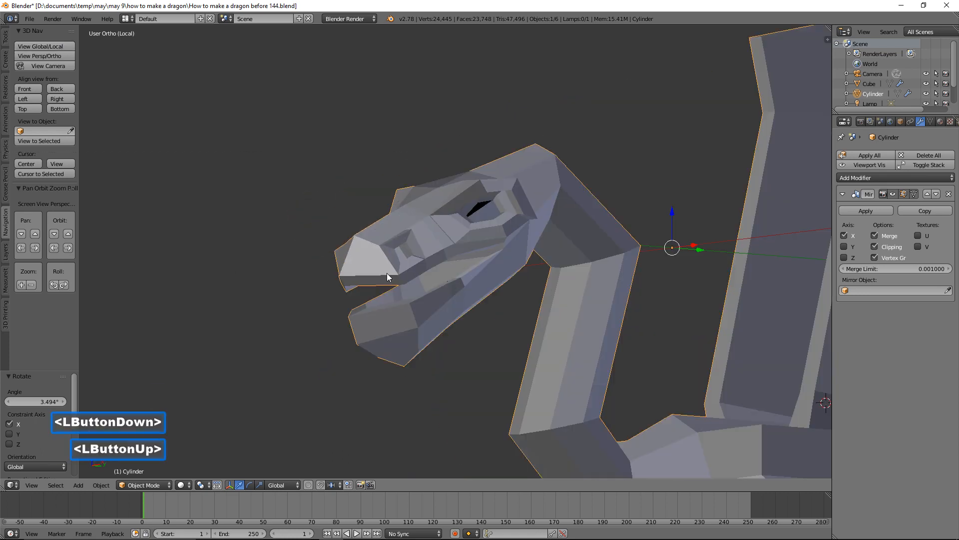
pyautogui.click(160, 485)
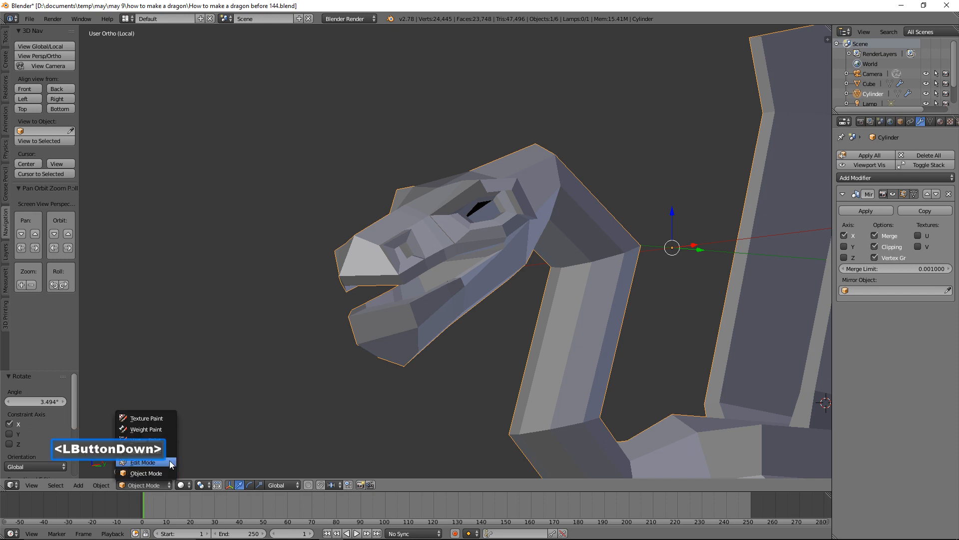
pyautogui.click(173, 459)
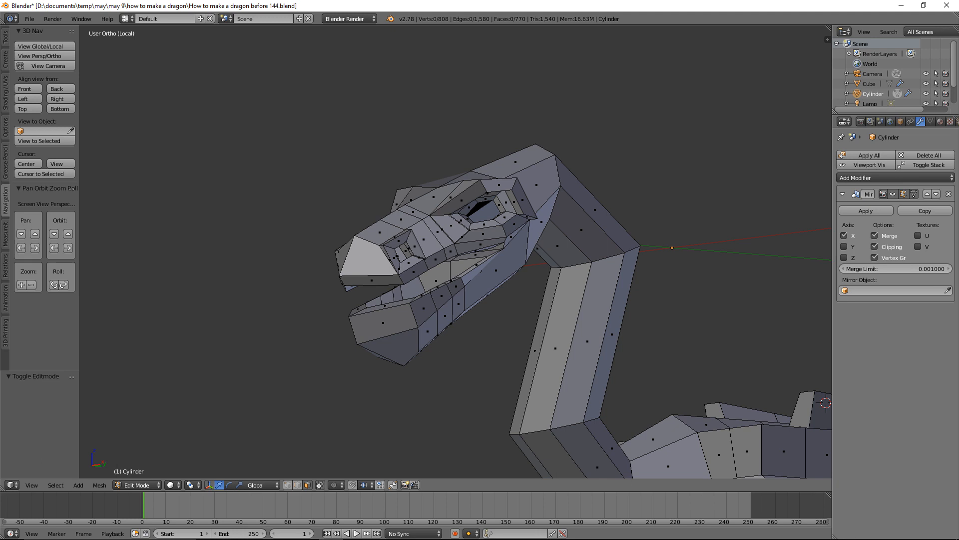
# Add a centred lengthwise loop cut through the dragon's head, neck and body, and save the file as "How to make a dragon before 146.blend"
pyautogui.scroll(3, 482, 213)
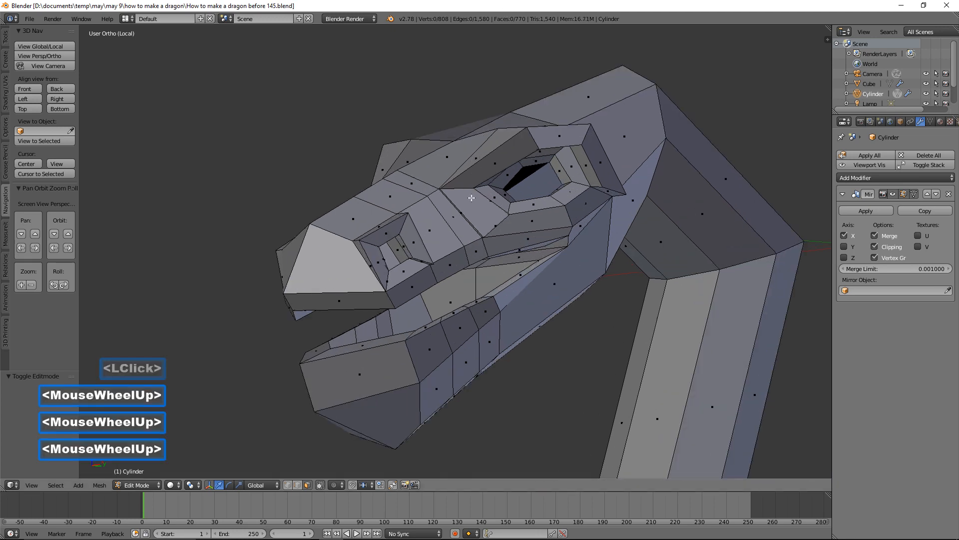
pyautogui.moveTo(482, 212); pyautogui.dragTo(521, 248, button='middle')
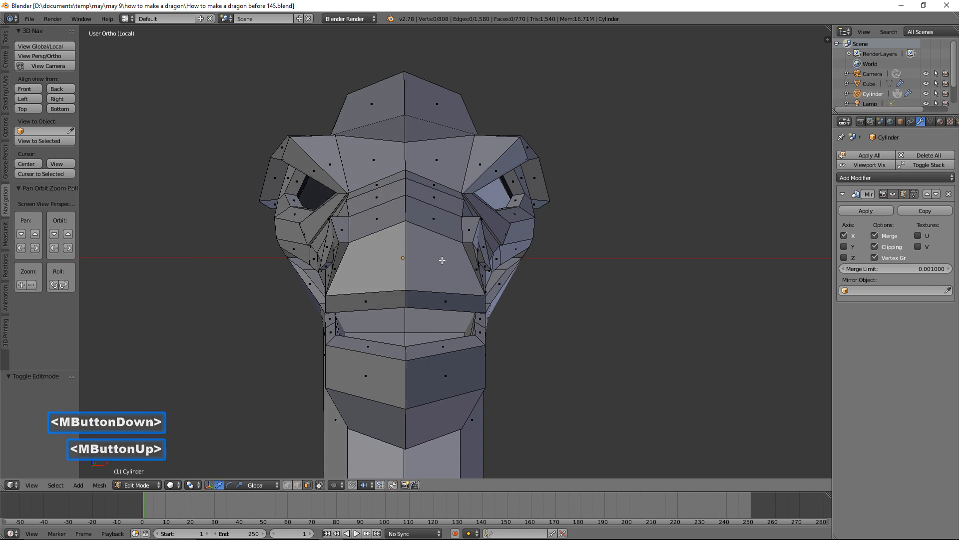
pyautogui.scroll(-2, 441, 260)
pyautogui.moveTo(445, 248); pyautogui.dragTo(527, 272, button='middle')
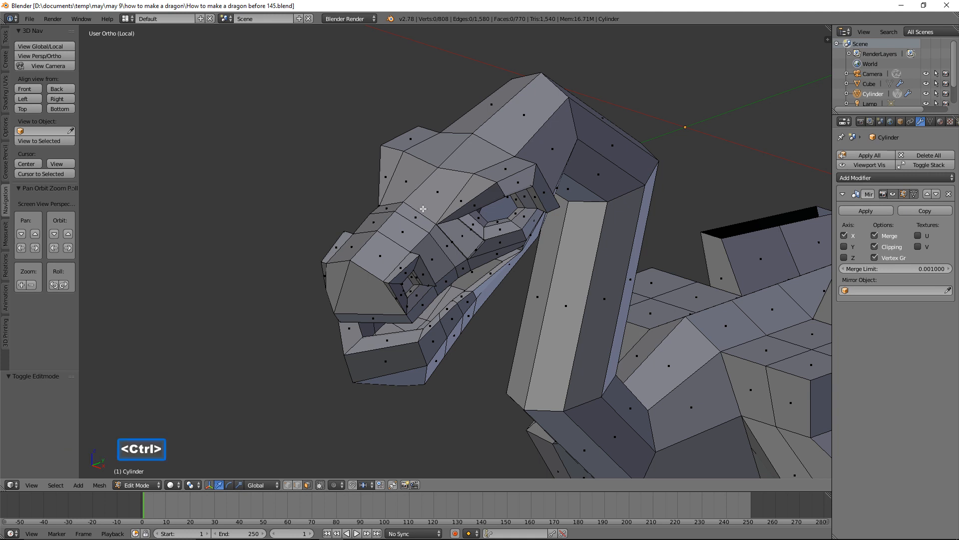
pyautogui.hotkey('ctrl', 'r')
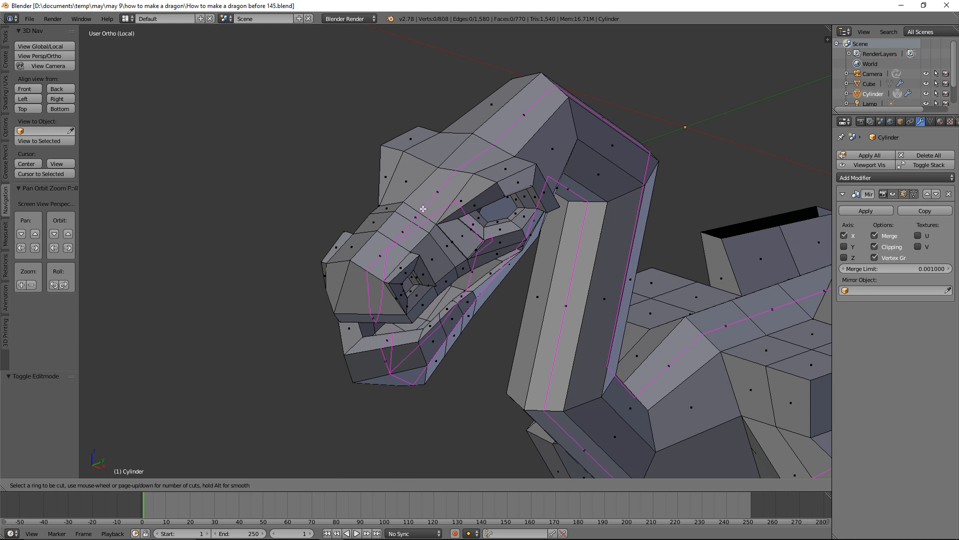
pyautogui.click(424, 209)
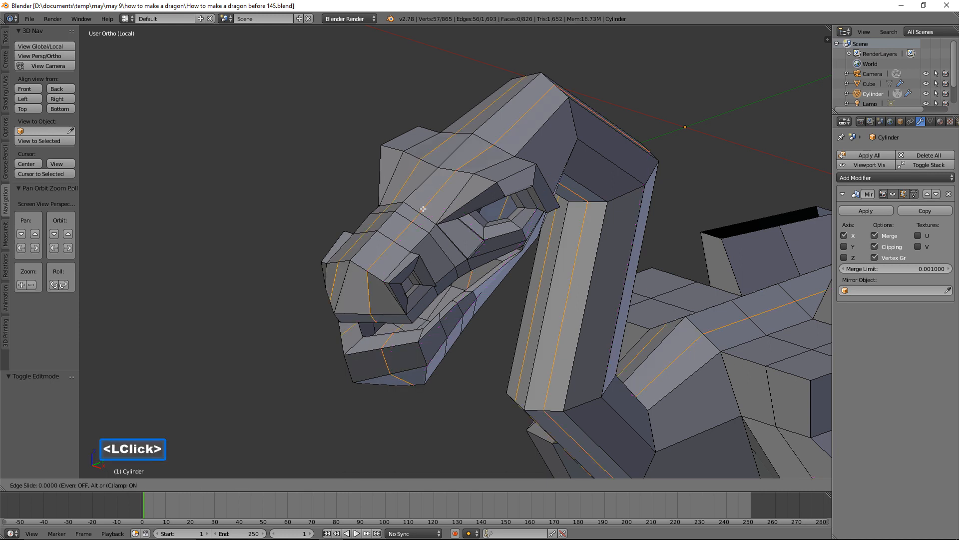
pyautogui.click(423, 209)
pyautogui.scroll(-4, 497, 303)
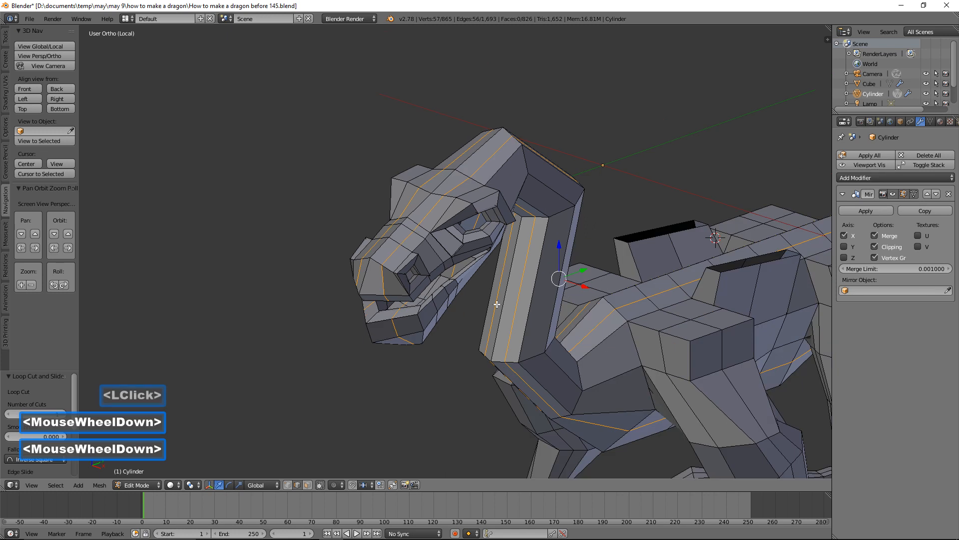
pyautogui.scroll(-2, 497, 303)
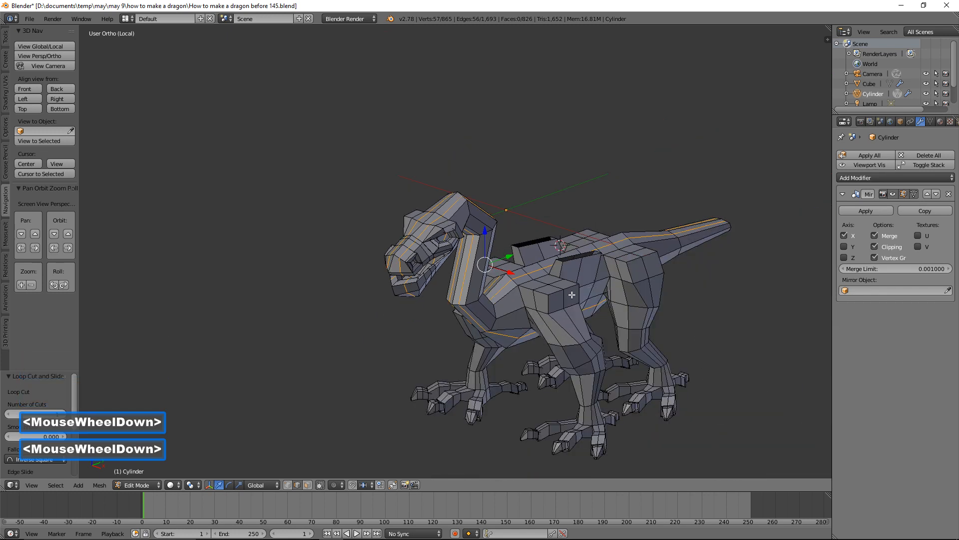
pyautogui.scroll(4, 573, 294)
pyautogui.scroll(1, 572, 294)
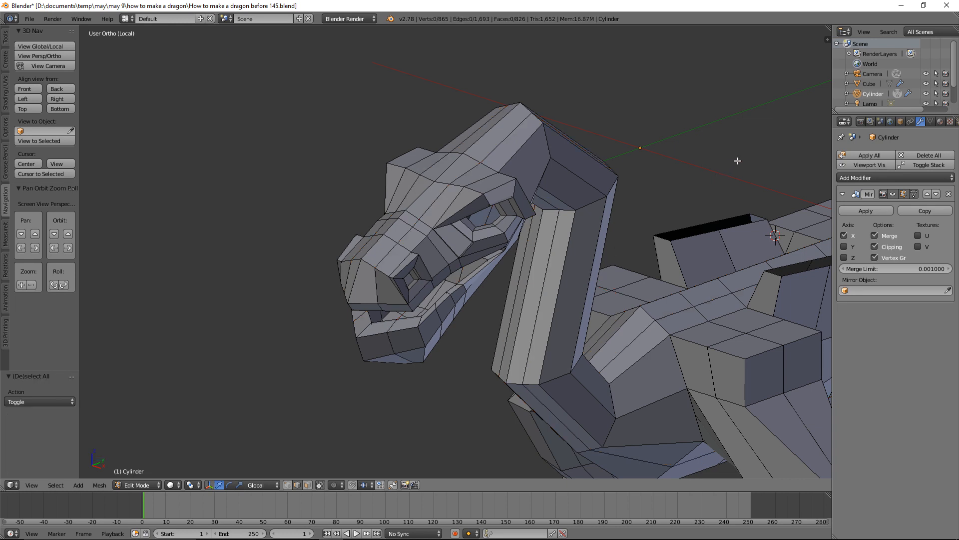
pyautogui.moveTo(589, 284); pyautogui.dragTo(604, 249, button='middle')
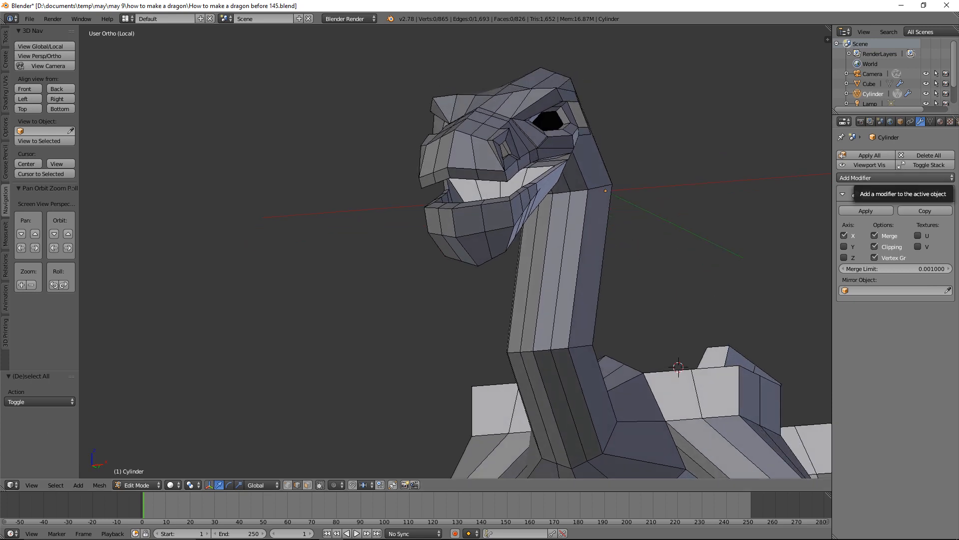
pyautogui.click(600, 7)
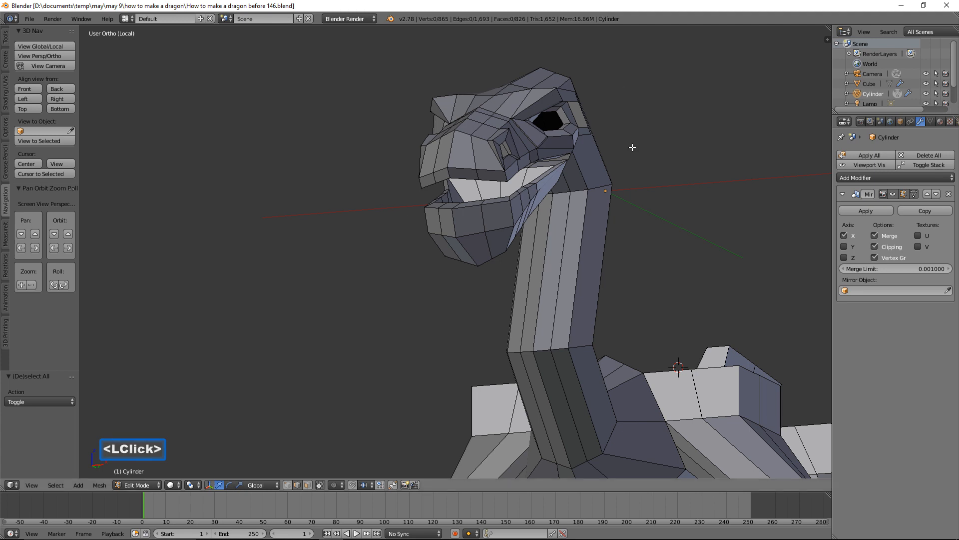
# In face select mode, extrude the central face at the back of the mouth and the adjoining one above it about -0.617 along Y
pyautogui.keyDown('ctrl'); pyautogui.moveTo(667, 156); pyautogui.dragTo(578, 260, button='middle'); pyautogui.keyUp('ctrl')
pyautogui.moveTo(468, 250); pyautogui.dragTo(525, 245, button='middle')
pyautogui.moveTo(633, 157)
pyautogui.mouseDown(button='middle')
pyautogui.moveTo(670, 171)
pyautogui.moveTo(673, 182)
pyautogui.moveTo(628, 186)
pyautogui.moveTo(624, 159)
pyautogui.moveTo(629, 184)
pyautogui.moveTo(628, 173)
pyautogui.mouseUp(button='middle')
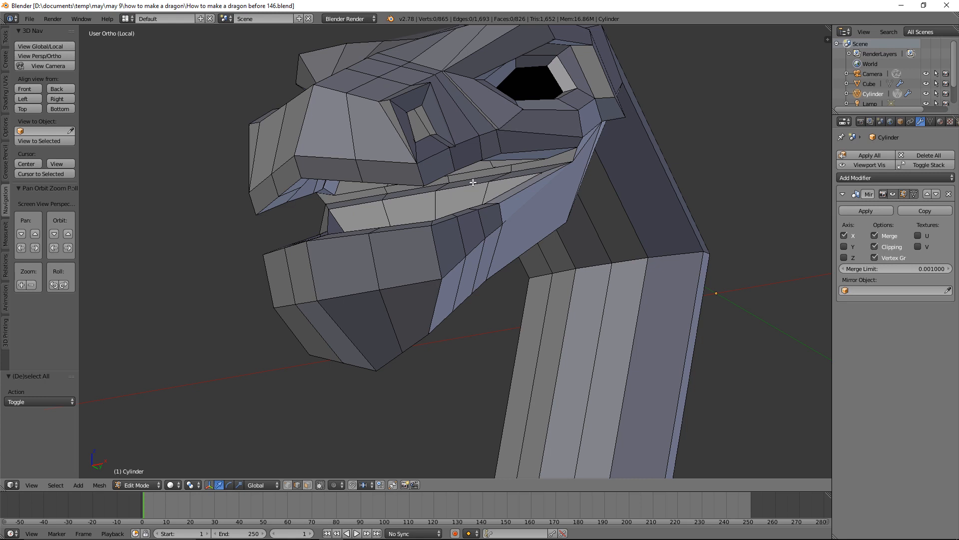
pyautogui.moveTo(467, 178)
pyautogui.mouseDown(button='middle')
pyautogui.moveTo(440, 187)
pyautogui.moveTo(465, 188)
pyautogui.mouseUp(button='middle')
pyautogui.click(454, 251)
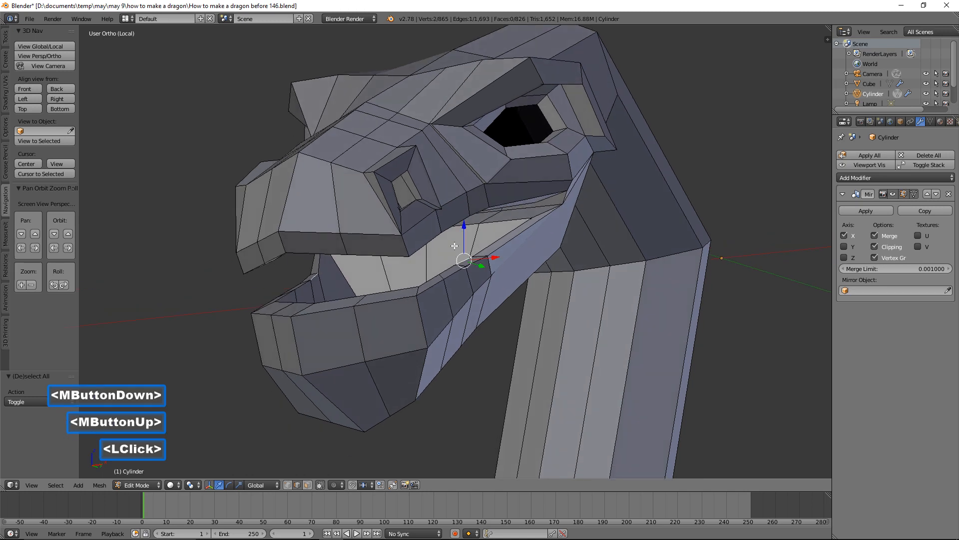
pyautogui.click(308, 485)
pyautogui.click(440, 247)
pyautogui.moveTo(440, 248); pyautogui.dragTo(484, 232, button='middle')
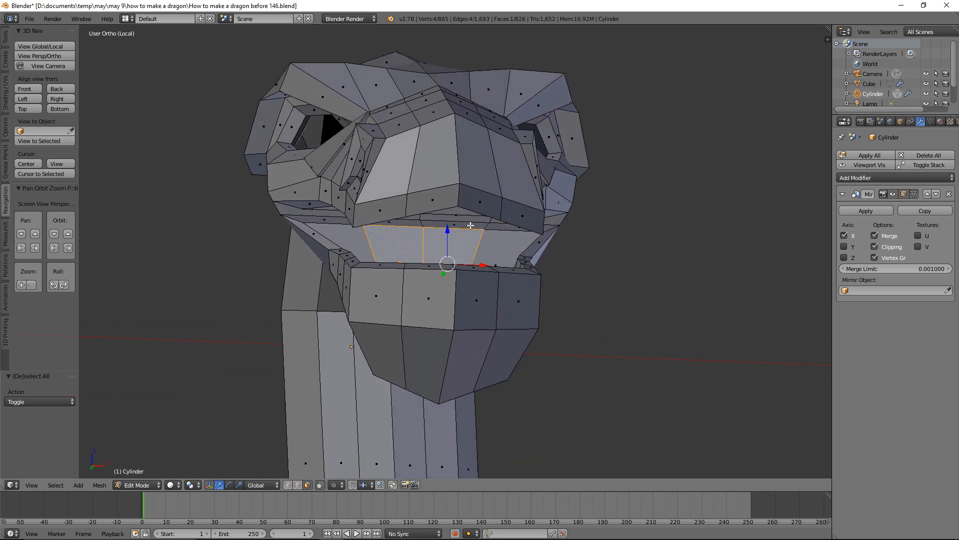
pyautogui.keyDown('shift'); pyautogui.click(464, 223); pyautogui.keyUp('shift')
pyautogui.moveTo(464, 224); pyautogui.dragTo(503, 263, button='middle')
pyautogui.press('e')
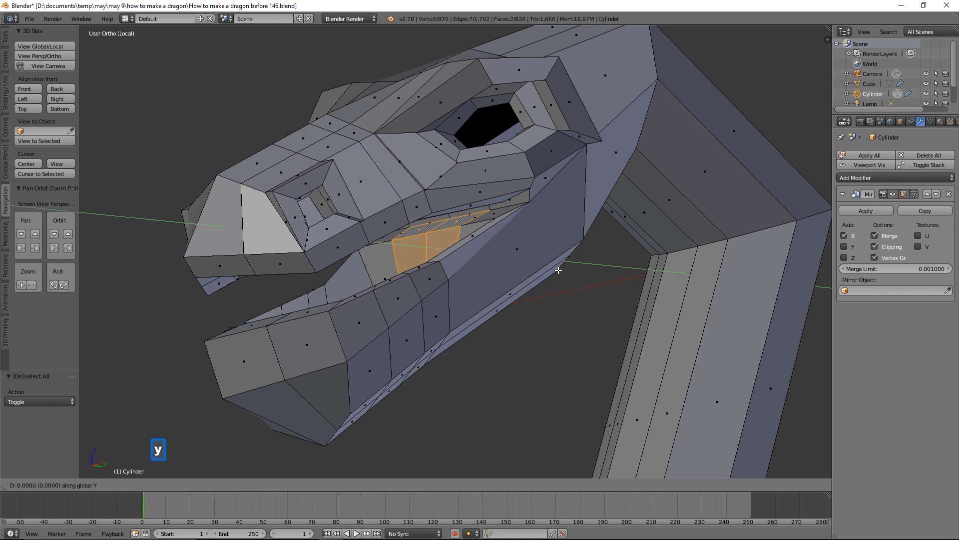
pyautogui.click(508, 273)
# Scale the extruded mouth faces by about 0.543 along the Z axis to flatten them
pyautogui.moveTo(509, 273); pyautogui.dragTo(480, 266, button='middle')
pyautogui.press('s')
pyautogui.press('z')
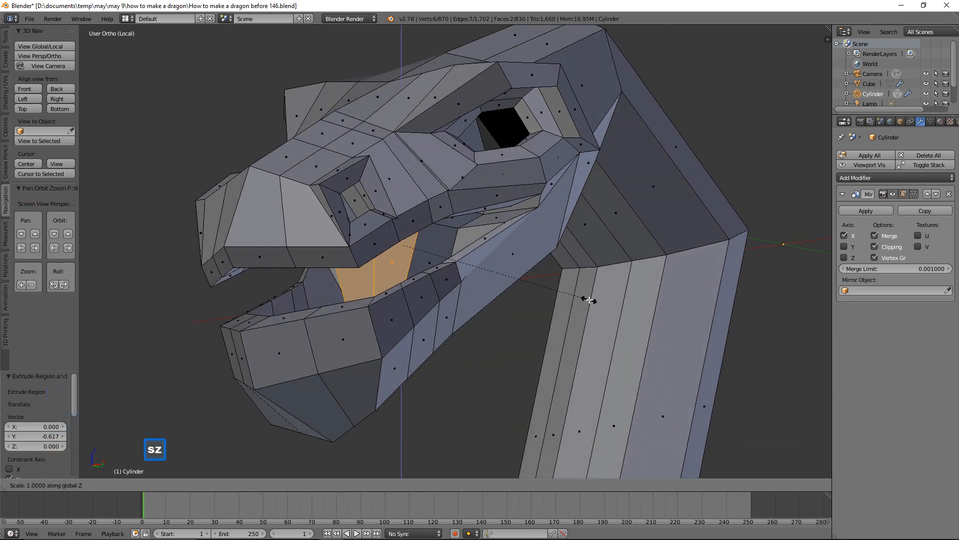
pyautogui.click(504, 273)
# Narrow the extruded mouth faces along X and shift them about -0.093 along X toward the centre line
pyautogui.moveTo(504, 272); pyautogui.dragTo(541, 273, button='middle')
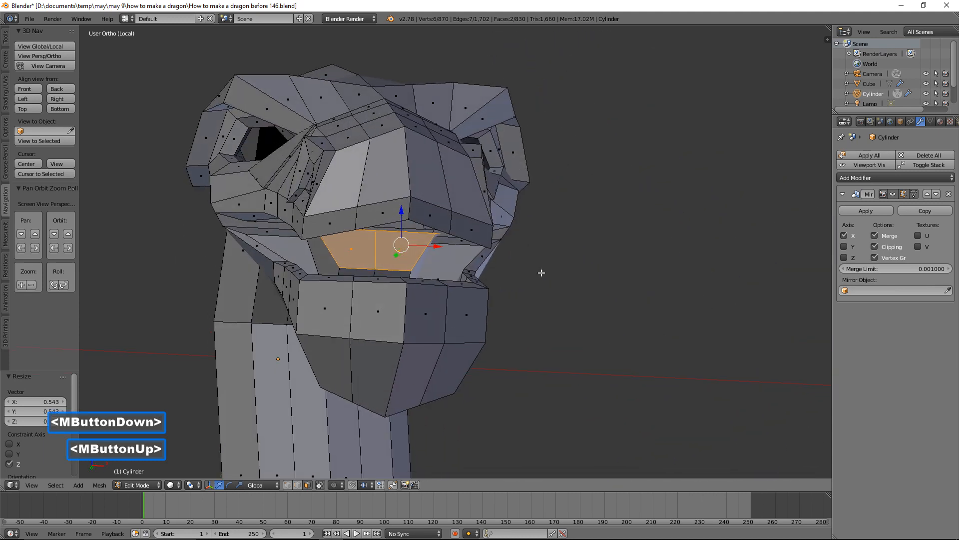
pyautogui.press('s')
pyautogui.press('x')
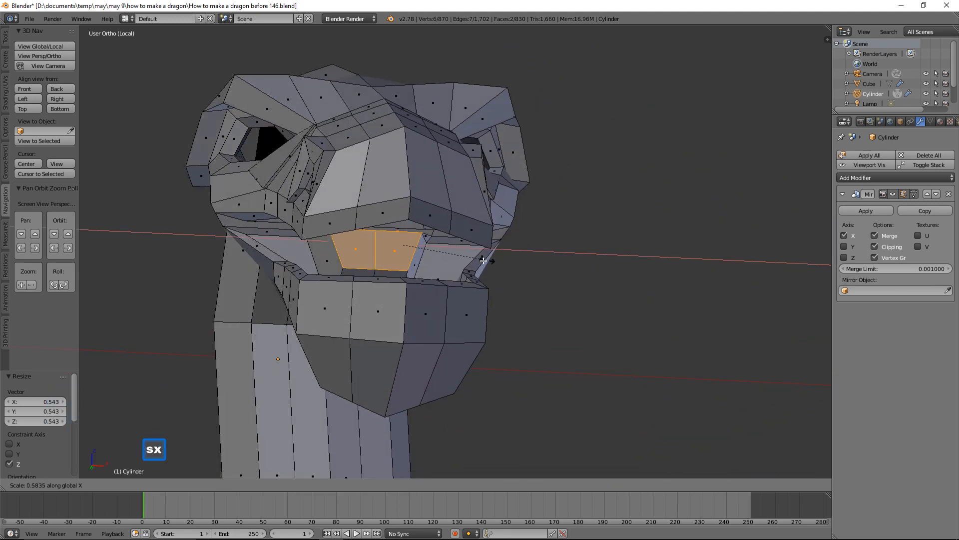
pyautogui.click(488, 258)
pyautogui.moveTo(493, 256); pyautogui.dragTo(424, 244, button='middle')
pyautogui.moveTo(427, 240); pyautogui.dragTo(430, 241)
pyautogui.moveTo(430, 241)
pyautogui.mouseDown(button='middle')
pyautogui.moveTo(451, 256)
pyautogui.moveTo(390, 257)
pyautogui.moveTo(430, 257)
pyautogui.mouseUp(button='middle')
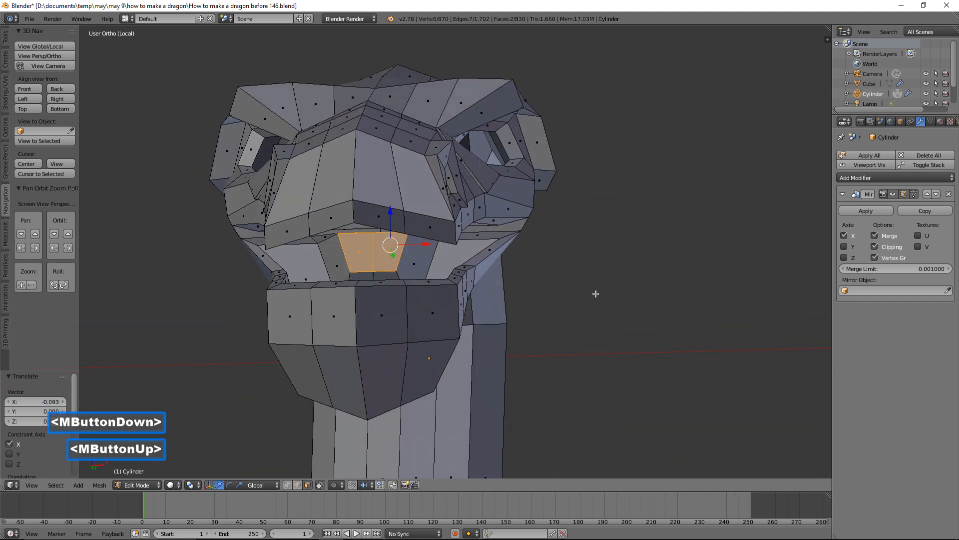
# Extrude the same mouth faces farther forward along Y and lower the new end along Z
pyautogui.moveTo(614, 297); pyautogui.dragTo(518, 314, button='middle')
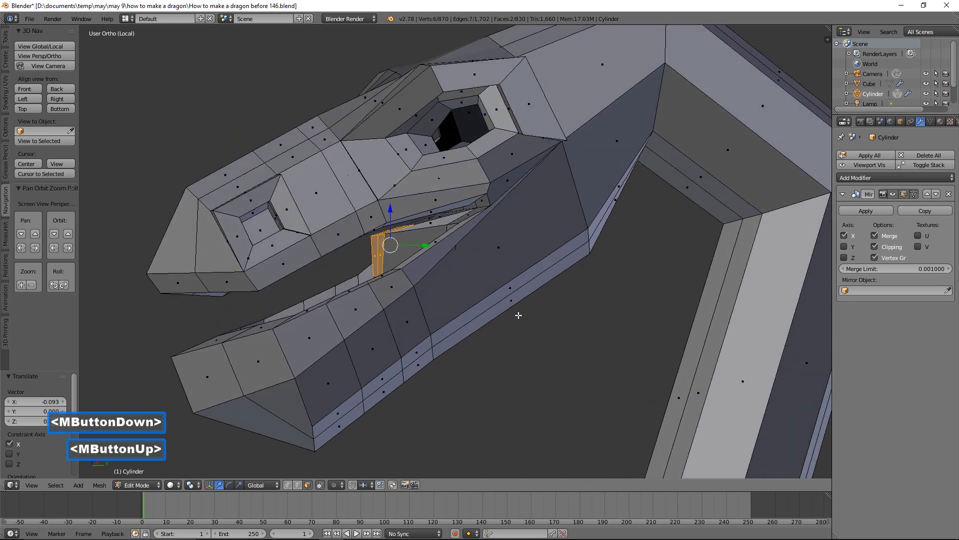
pyautogui.press('e')
pyautogui.press('y')
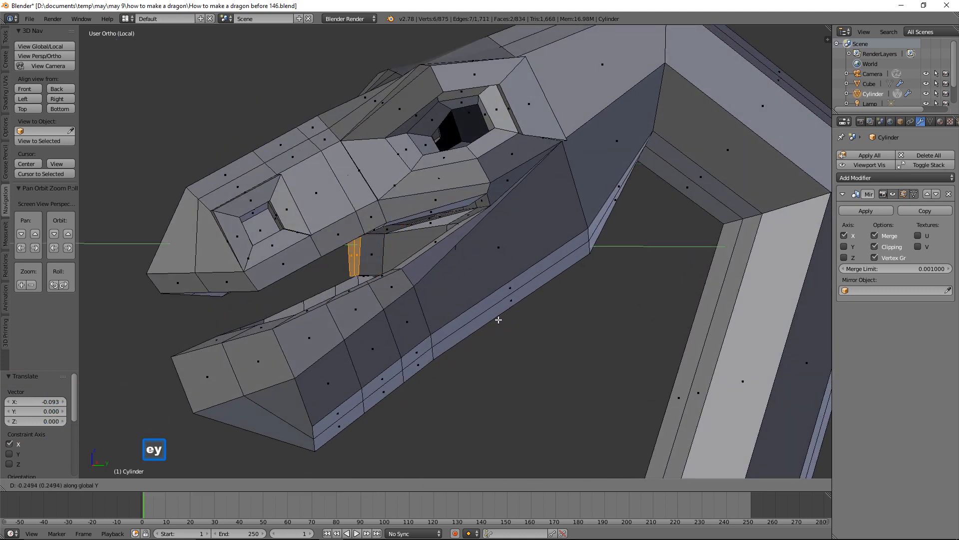
pyautogui.click(482, 320)
pyautogui.moveTo(350, 207); pyautogui.dragTo(345, 230)
pyautogui.moveTo(346, 230); pyautogui.dragTo(376, 252, button='middle')
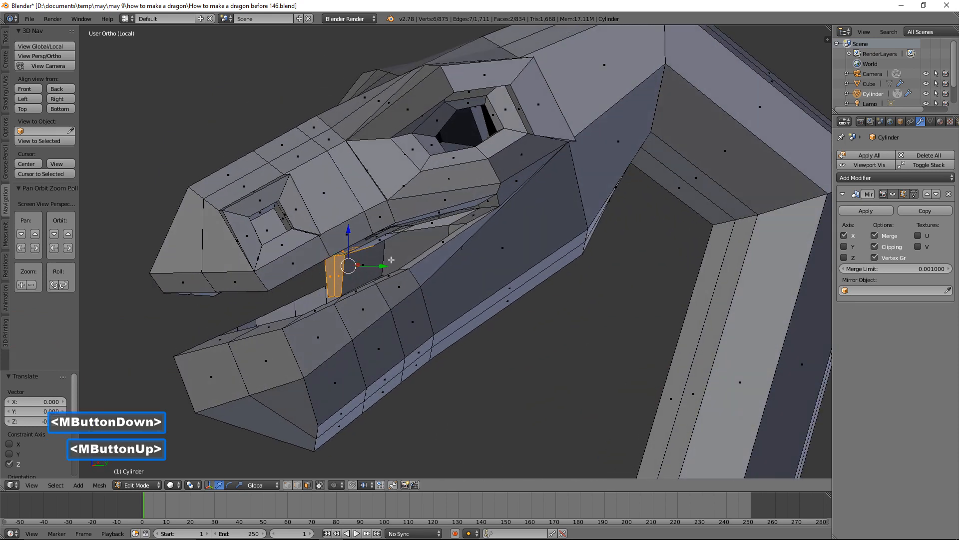
# Flatten the end faces of the tongue extrusion into one plane by scaling them to 0 along Y
pyautogui.press('s')
pyautogui.press('y')
pyautogui.press('0')
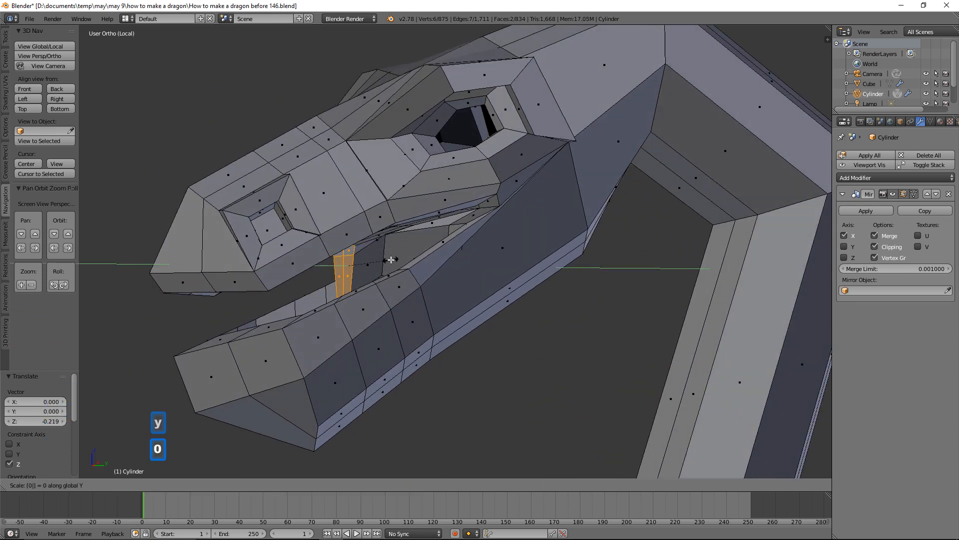
pyautogui.click(391, 260)
pyautogui.moveTo(391, 260); pyautogui.dragTo(393, 228, button='middle')
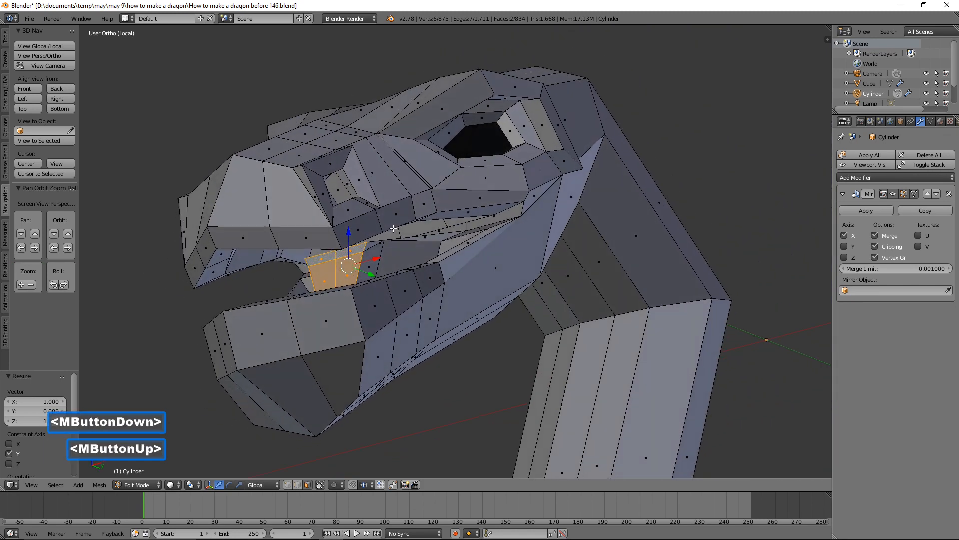
# In edge select mode, lower the horizontal middle edge of the tongue's end about -0.170 along Z, then clear the selection
pyautogui.moveTo(392, 262); pyautogui.dragTo(374, 311, button='middle')
pyautogui.click(298, 484)
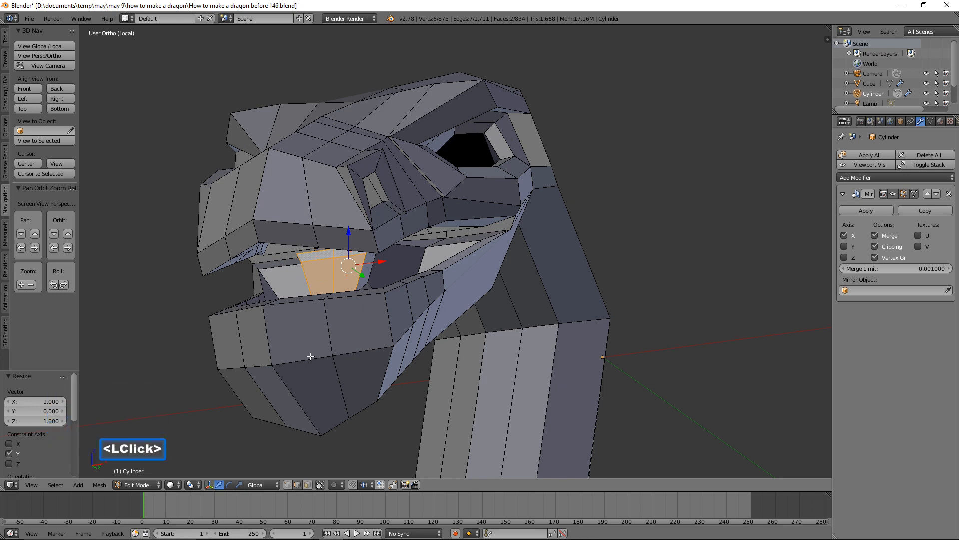
pyautogui.moveTo(339, 259); pyautogui.dragTo(338, 259)
pyautogui.click(311, 260)
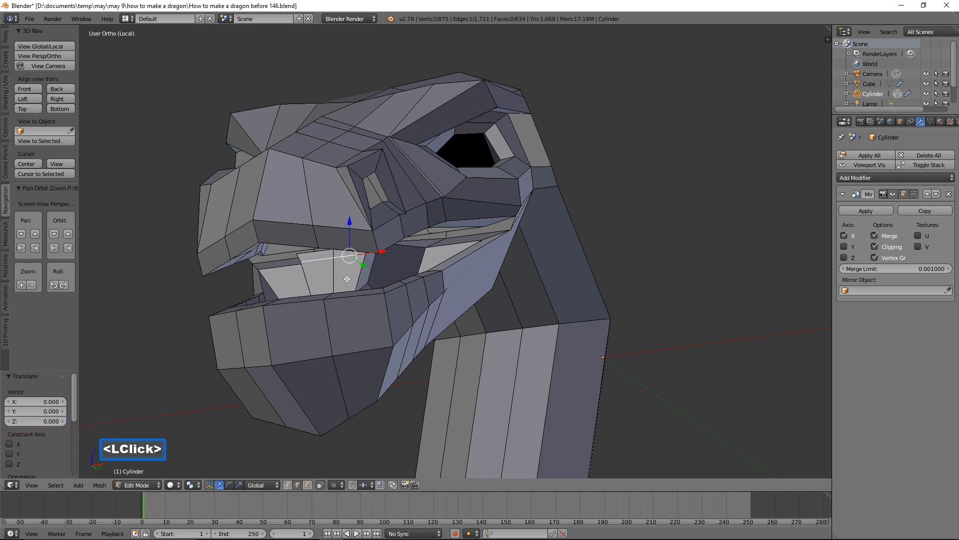
pyautogui.click(342, 254)
pyautogui.moveTo(351, 224); pyautogui.dragTo(346, 235)
pyautogui.moveTo(346, 235); pyautogui.dragTo(439, 237, button='middle')
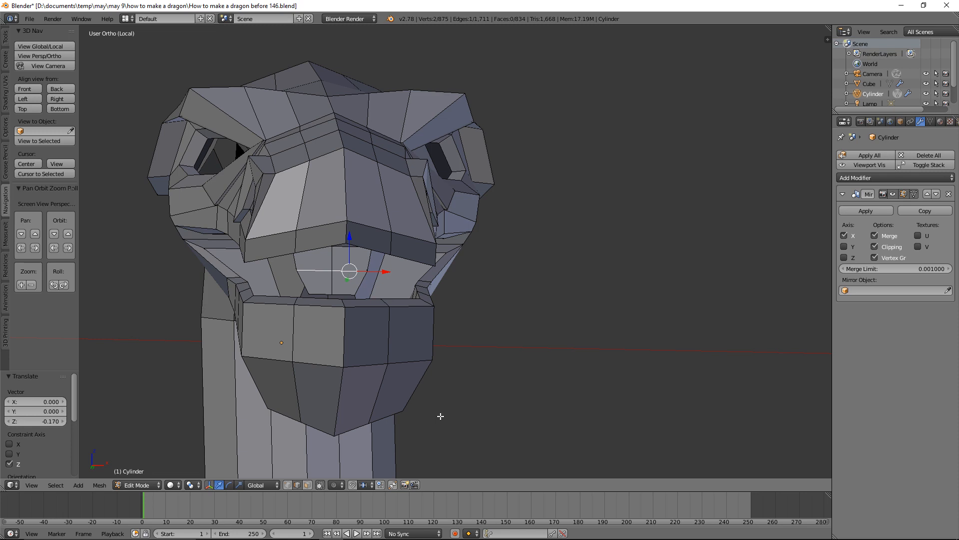
pyautogui.press('a')
# In face select mode, select the tongue's end faces and scale them by about 0.709 along Z
pyautogui.click(308, 485)
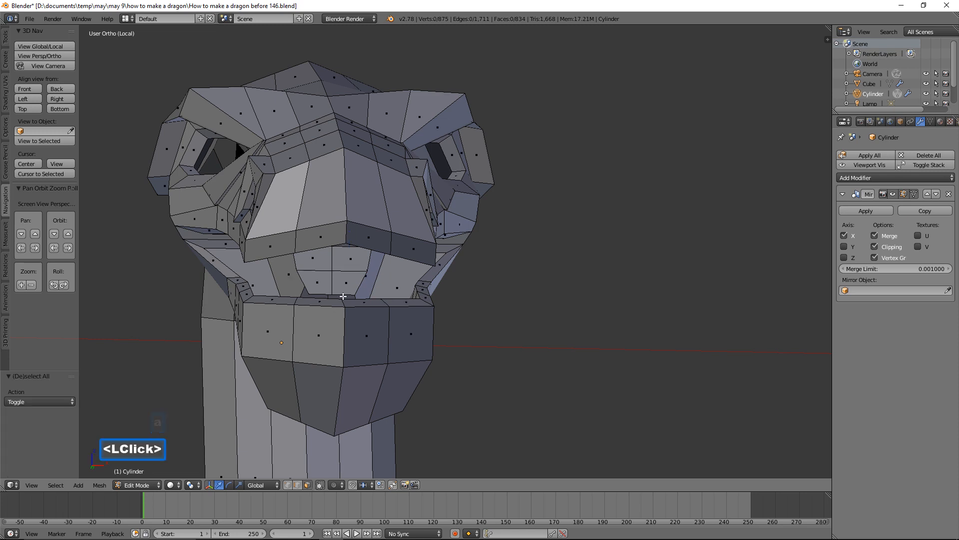
pyautogui.click(349, 260)
pyautogui.keyDown('shift'); pyautogui.click(350, 262); pyautogui.keyUp('shift')
pyautogui.moveTo(488, 257); pyautogui.dragTo(442, 271, button='middle')
pyautogui.moveTo(612, 292); pyautogui.dragTo(594, 274, button='middle')
pyautogui.press('s')
pyautogui.press('z')
pyautogui.click(563, 277)
# Tilt the tongue's end faces slightly by rotating them about the global X axis
pyautogui.moveTo(516, 270); pyautogui.dragTo(512, 280, button='middle')
pyautogui.moveTo(625, 293); pyautogui.dragTo(598, 305, button='middle')
pyautogui.press('r')
pyautogui.press('x')
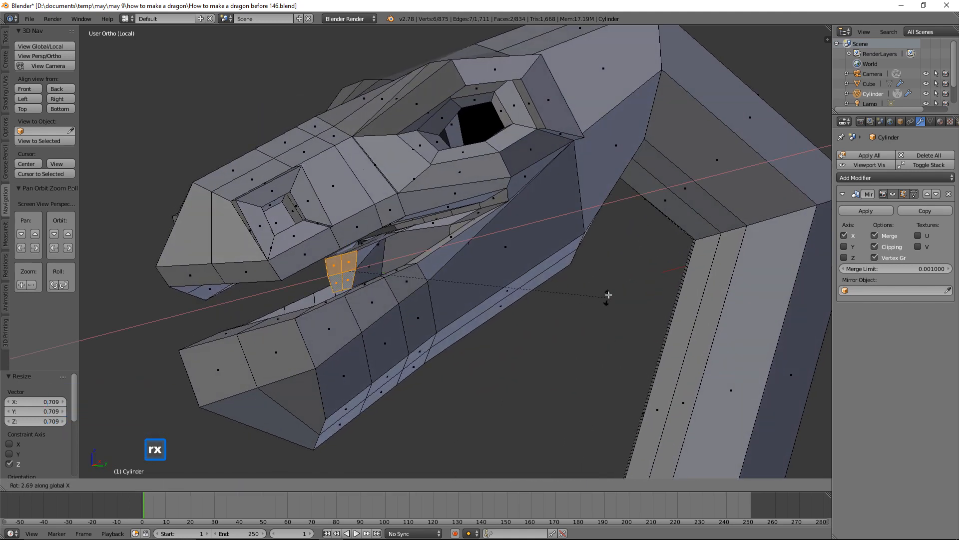
pyautogui.click(605, 261)
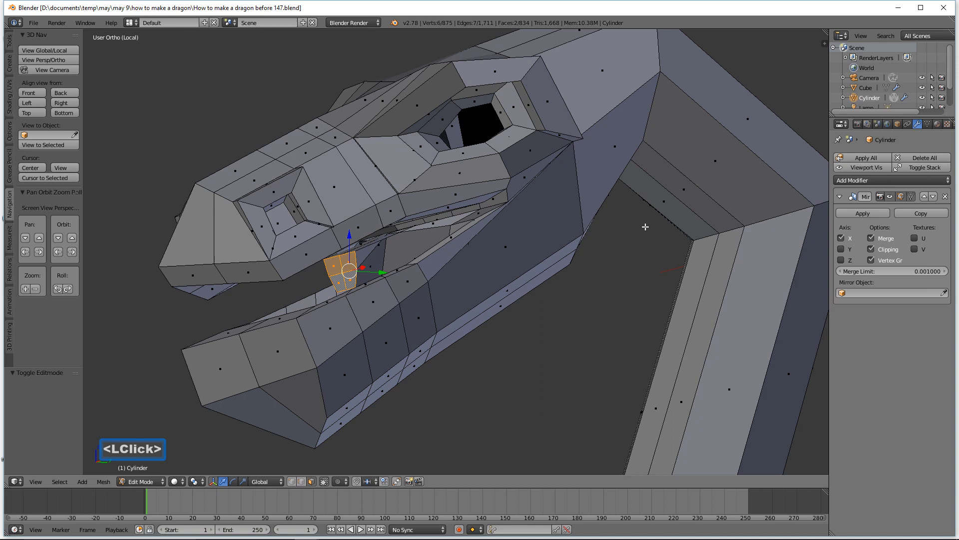
# Extrude the tongue's end faces about -0.558 along Y and lower the new end about -0.169 along Z
pyautogui.press('e')
pyautogui.press('y')
pyautogui.click(596, 230)
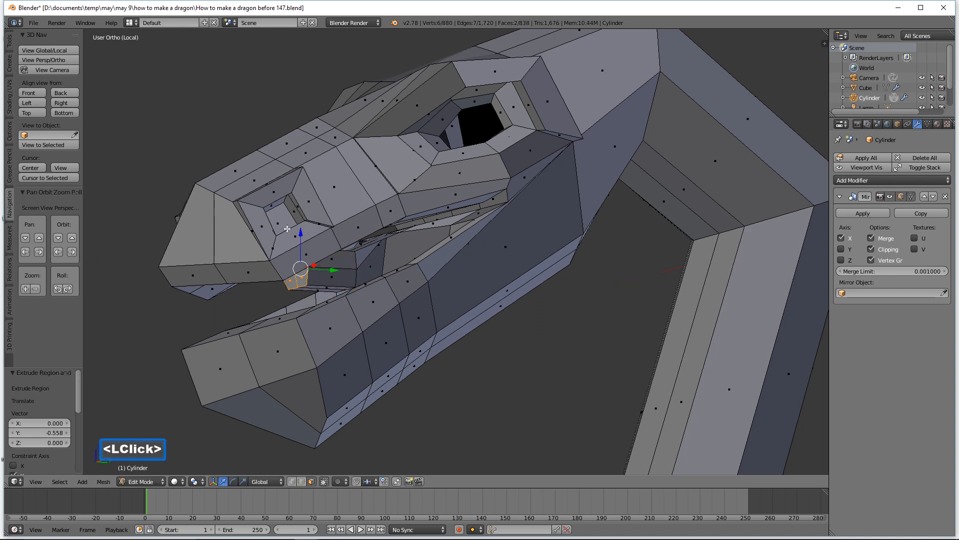
pyautogui.moveTo(300, 232); pyautogui.dragTo(306, 248)
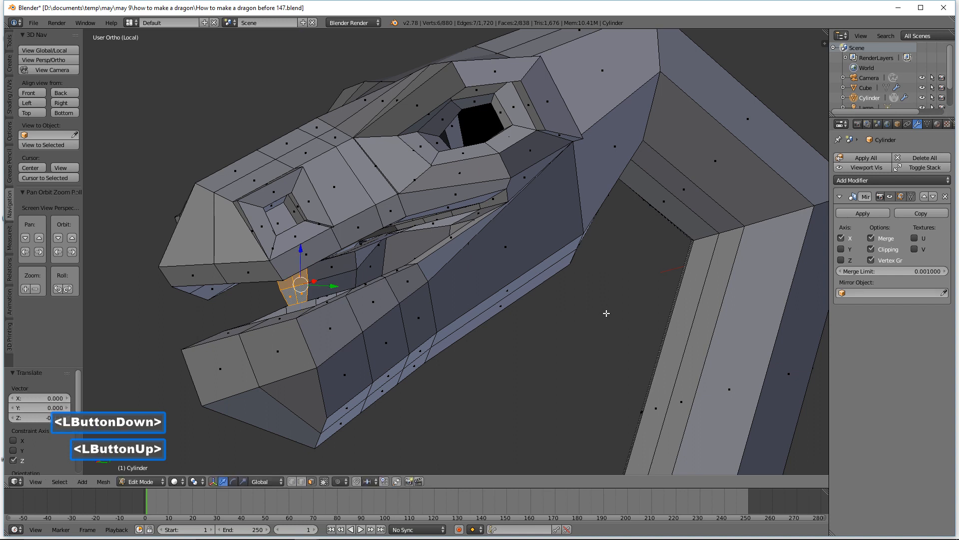
# Thin the new tongue tip to about half its height along Z, lower it slightly, and clear the selection
pyautogui.press('s')
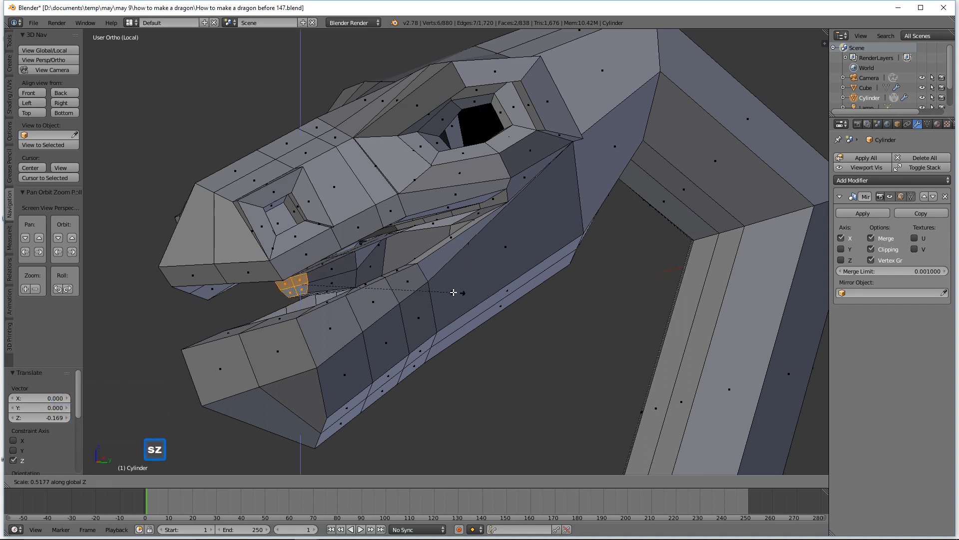
pyautogui.click(447, 292)
pyautogui.moveTo(299, 254); pyautogui.dragTo(298, 261)
pyautogui.press('a')
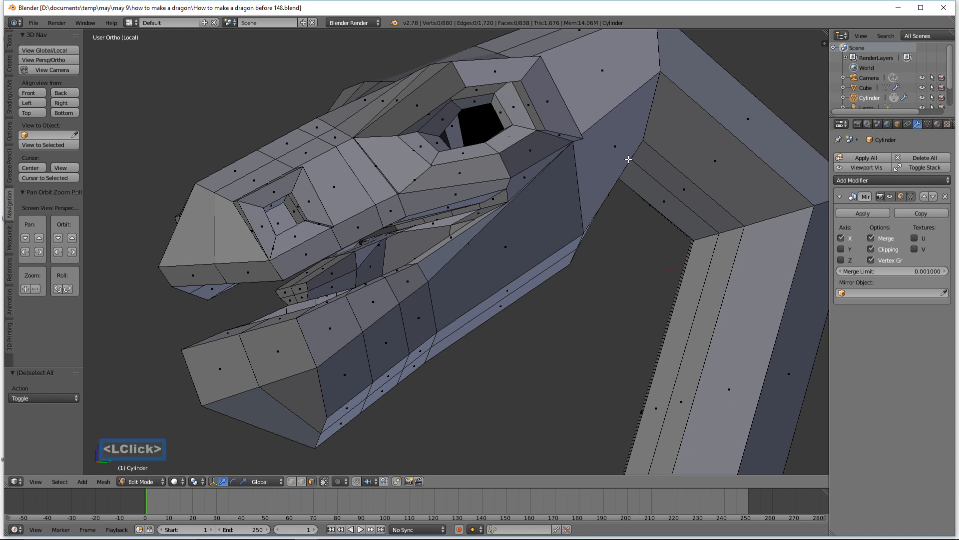
# In vertex select mode, move the vertex inside the mouth near the tongue's base backward and down
pyautogui.click(292, 481)
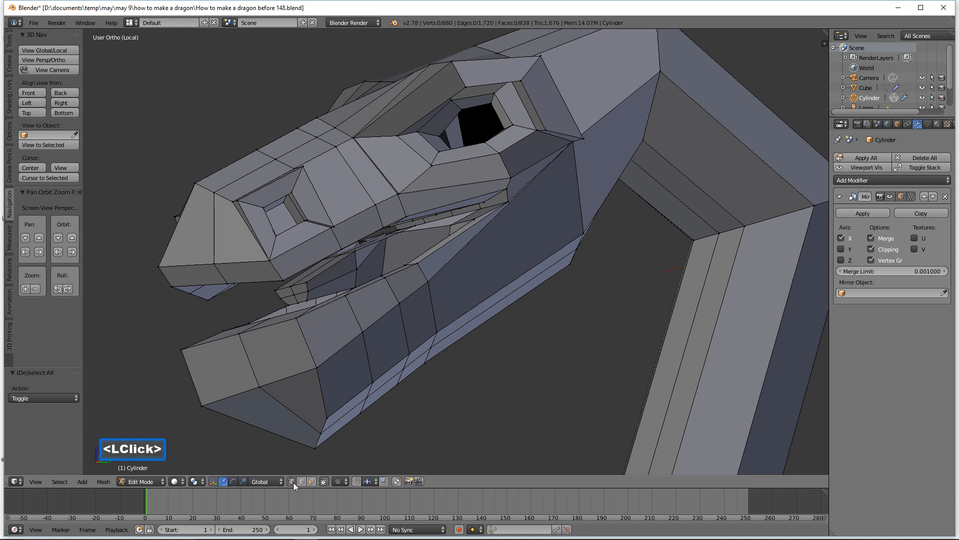
pyautogui.moveTo(444, 288); pyautogui.dragTo(447, 278, button='middle')
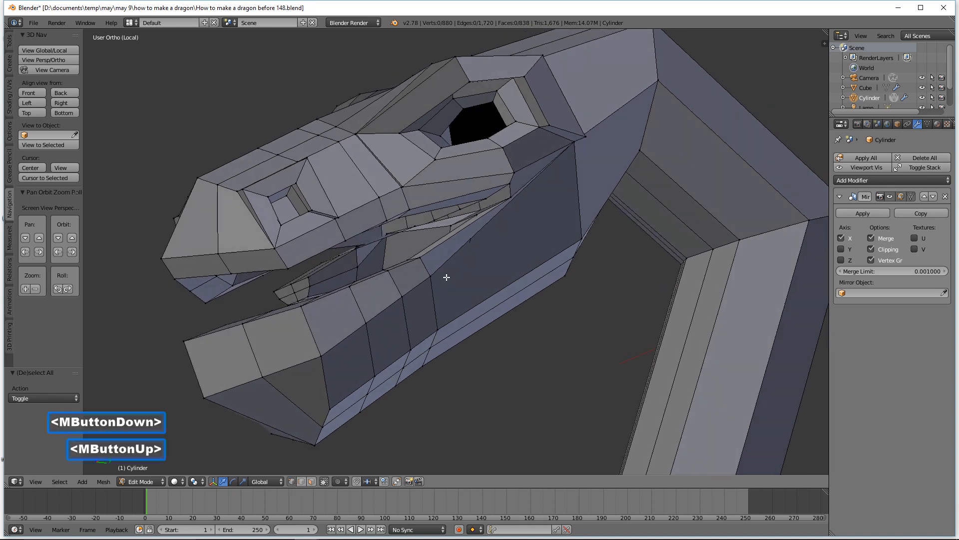
pyautogui.click(388, 233)
pyautogui.moveTo(387, 200); pyautogui.dragTo(411, 219)
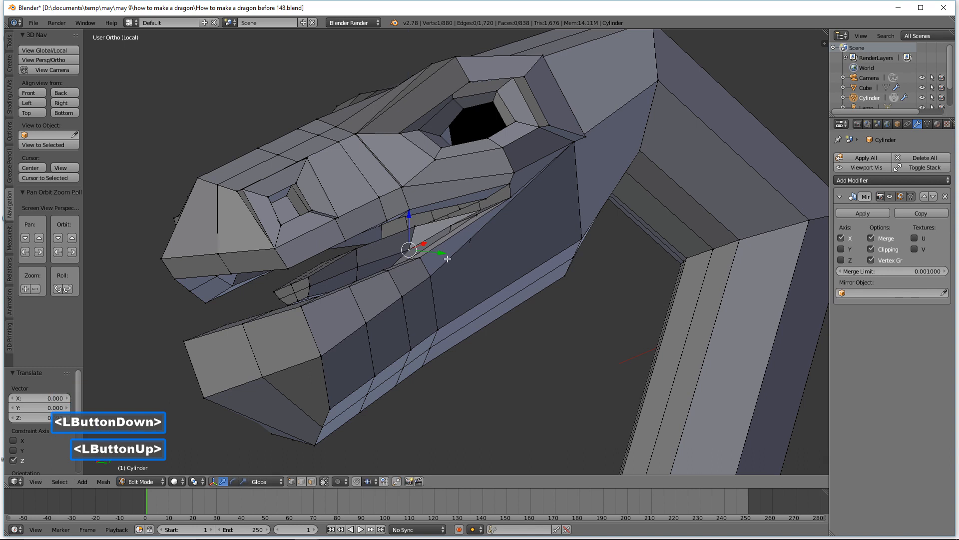
# Deselect the mesh and save the file as a new version named "How to make a dragon before 149.blend"
pyautogui.press('a')
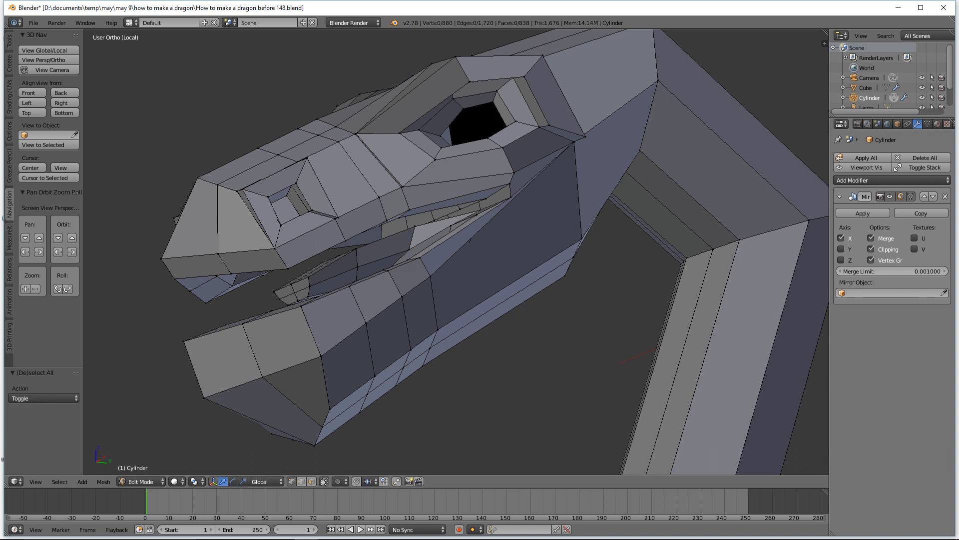
pyautogui.hotkey('ctrl', 'shift', 's')
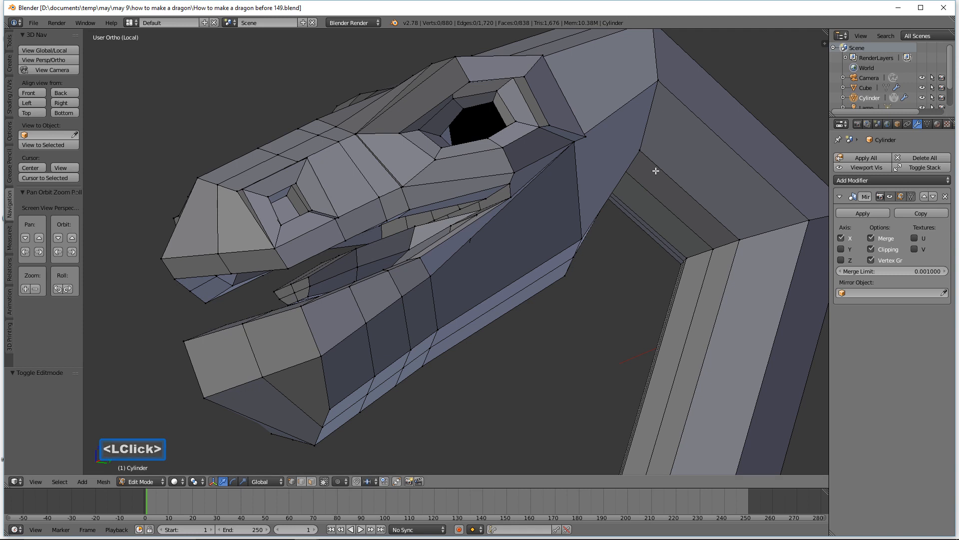
# Move the two edges at the upper side of the neck base up and about 0.89 back along Y, using proportional editing
pyautogui.press('ctrl')
pyautogui.keyDown('ctrl'); pyautogui.moveTo(652, 154); pyautogui.dragTo(613, 213, button='middle'); pyautogui.keyUp('ctrl')
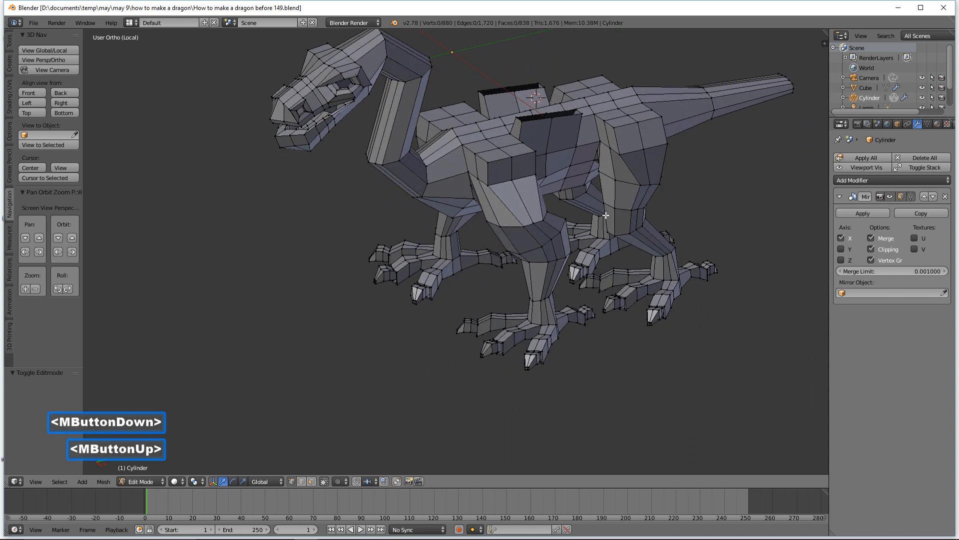
pyautogui.moveTo(556, 231); pyautogui.dragTo(564, 260, button='middle')
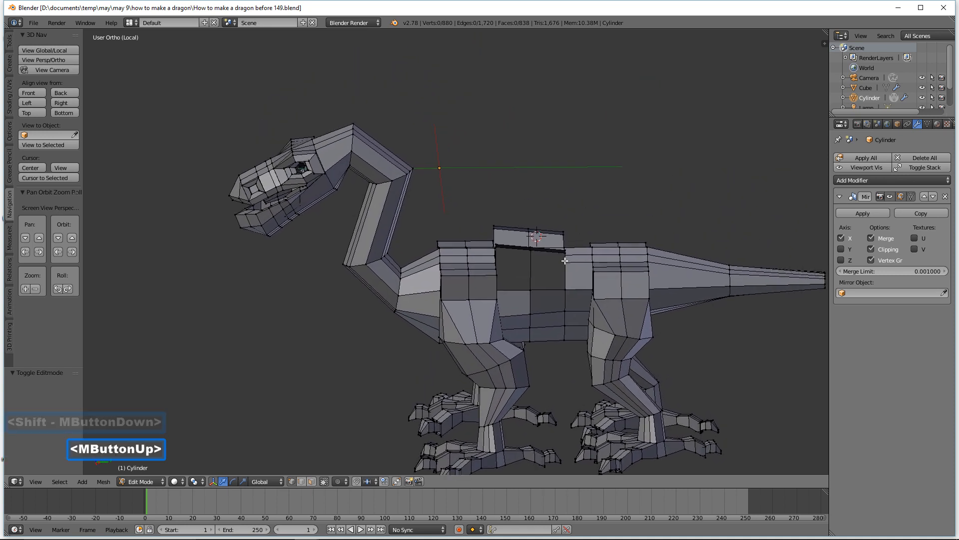
pyautogui.moveTo(541, 254); pyautogui.dragTo(362, 415, button='middle')
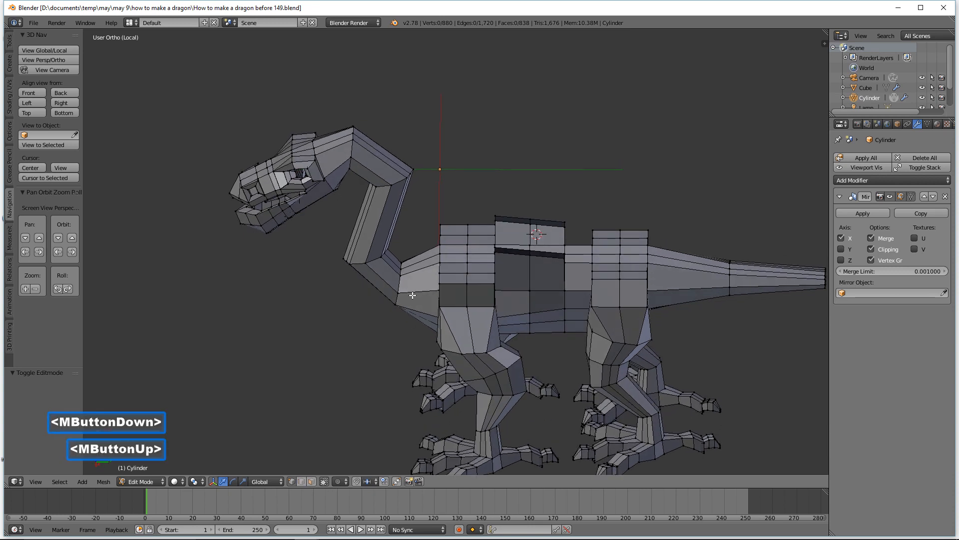
pyautogui.click(401, 270)
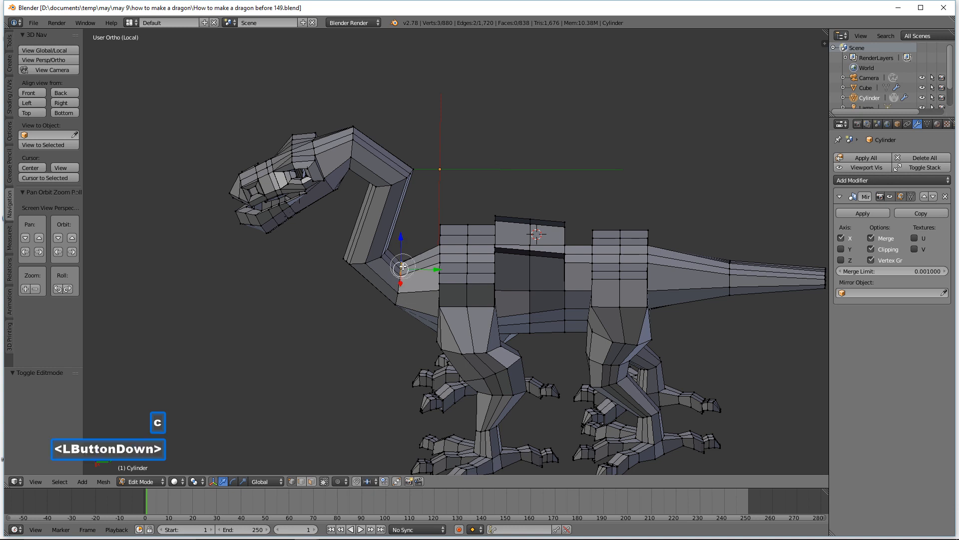
pyautogui.rightClick(401, 271)
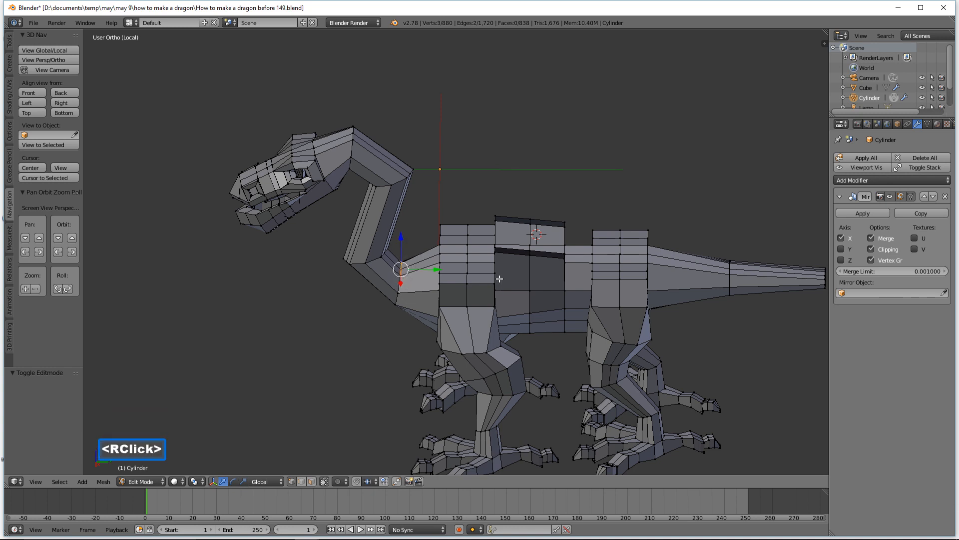
pyautogui.moveTo(501, 266); pyautogui.dragTo(516, 249, button='middle')
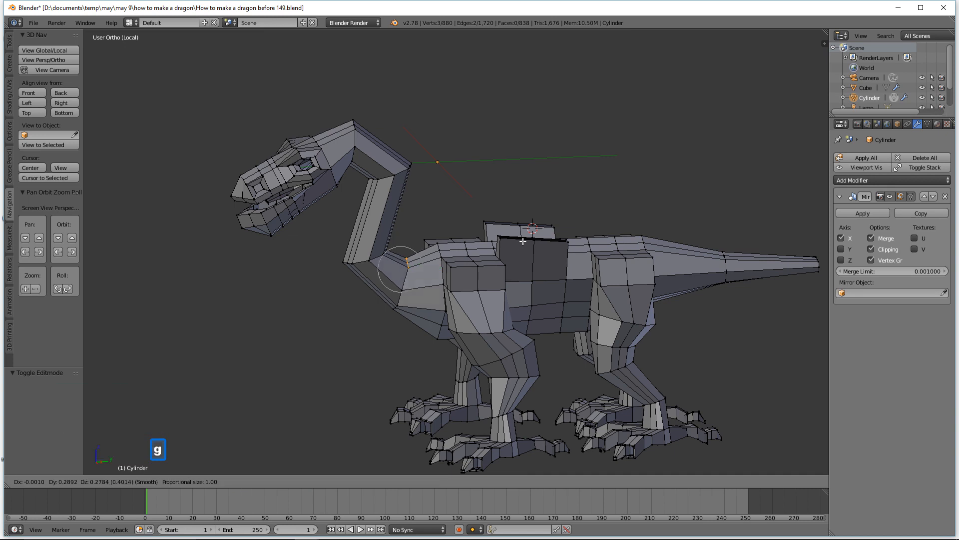
pyautogui.scroll(-5, 535, 232)
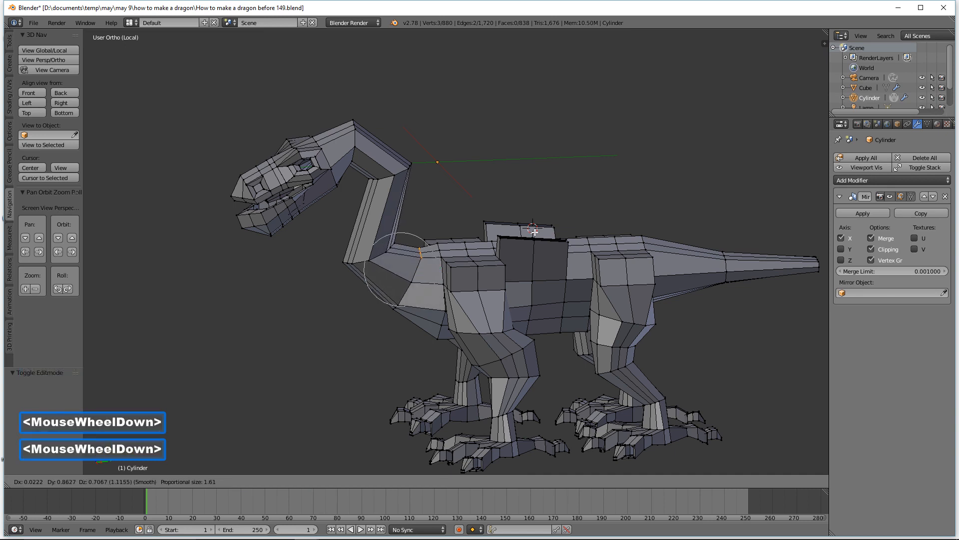
pyautogui.click(534, 232)
pyautogui.moveTo(534, 231); pyautogui.dragTo(514, 228, button='middle')
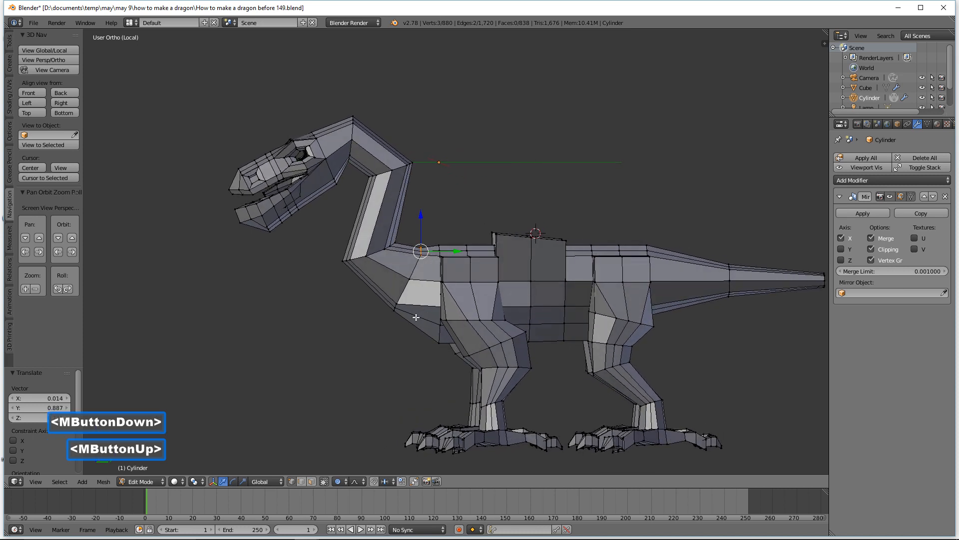
# Pull the lower edges of the neck base forward about 1.37 along Y and down about 0.92 along Z to form the chest
pyautogui.press('a')
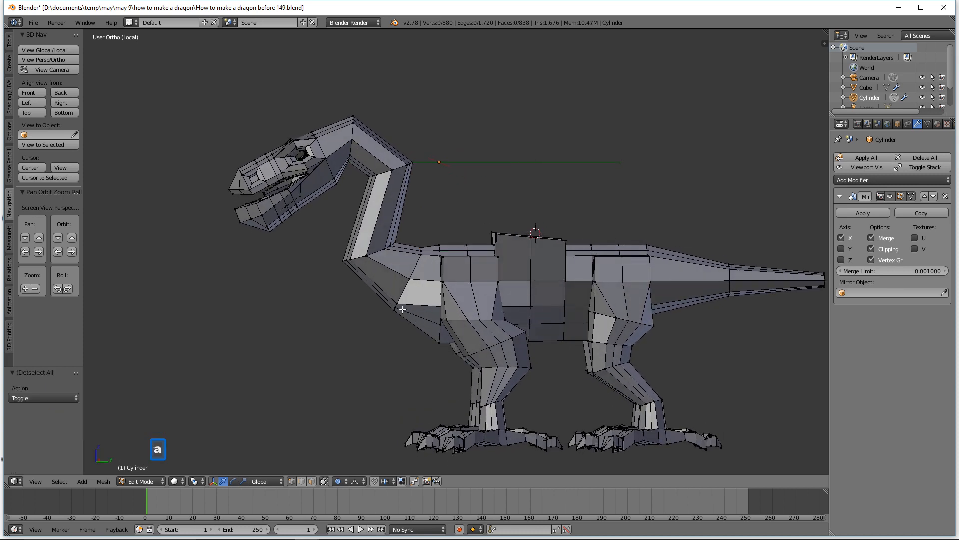
pyautogui.rightClick(394, 308)
pyautogui.rightClick(394, 308)
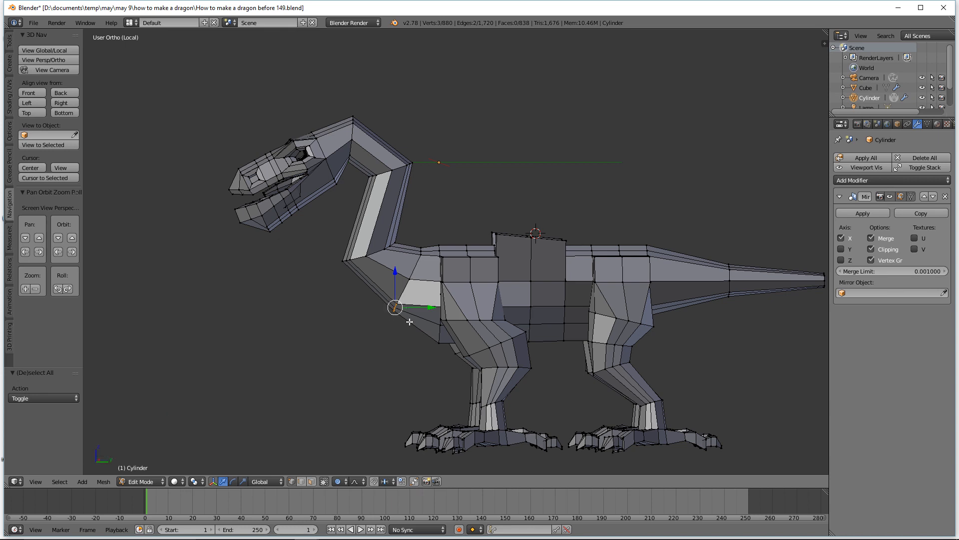
pyautogui.press('g')
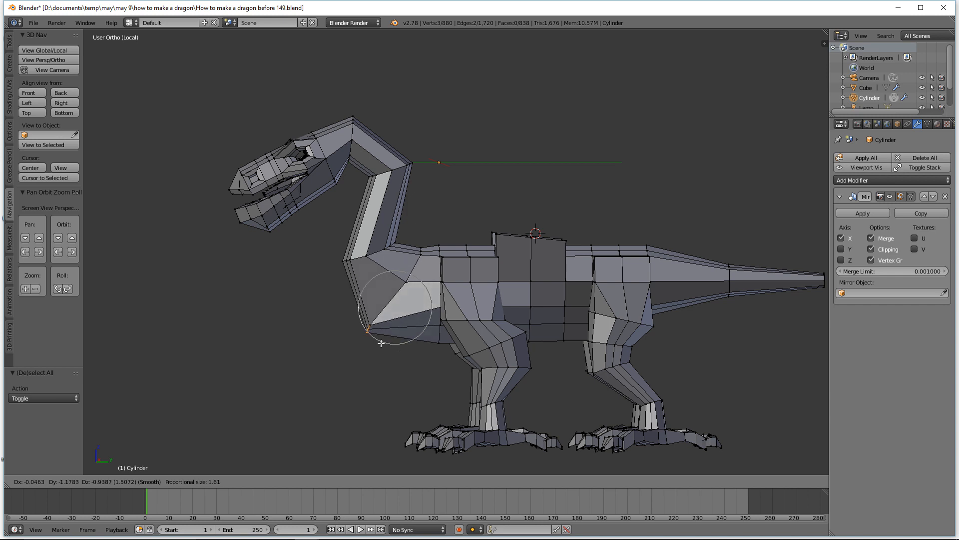
pyautogui.click(379, 342)
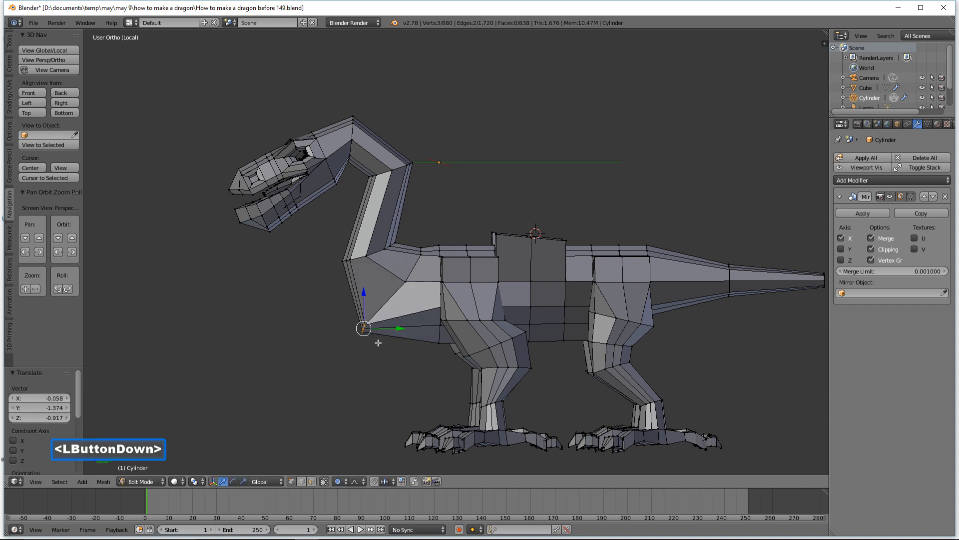
# Raise the vertex where the back of the neck meets the shoulders by about 0.63 along Z
pyautogui.click(410, 243)
pyautogui.moveTo(409, 243); pyautogui.dragTo(428, 228)
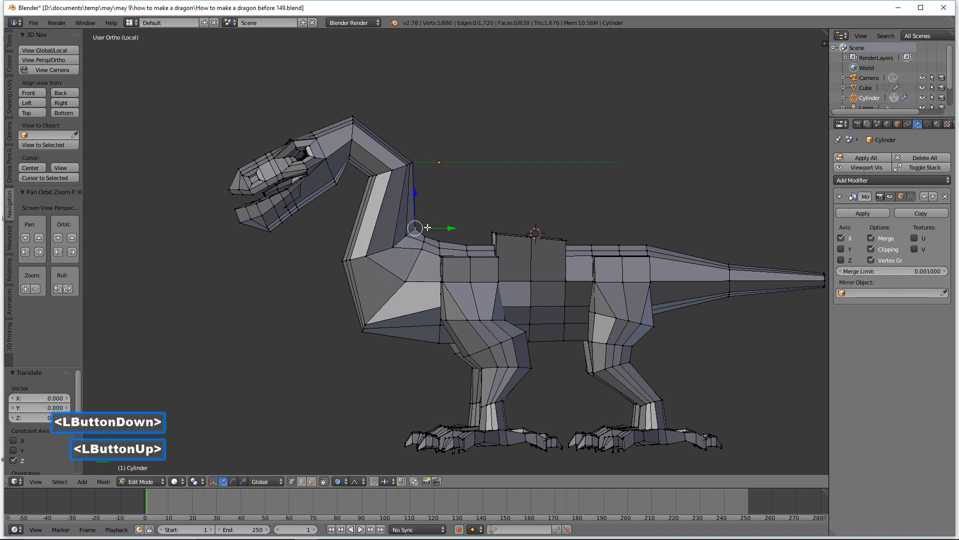
pyautogui.moveTo(422, 273); pyautogui.dragTo(414, 276, button='middle')
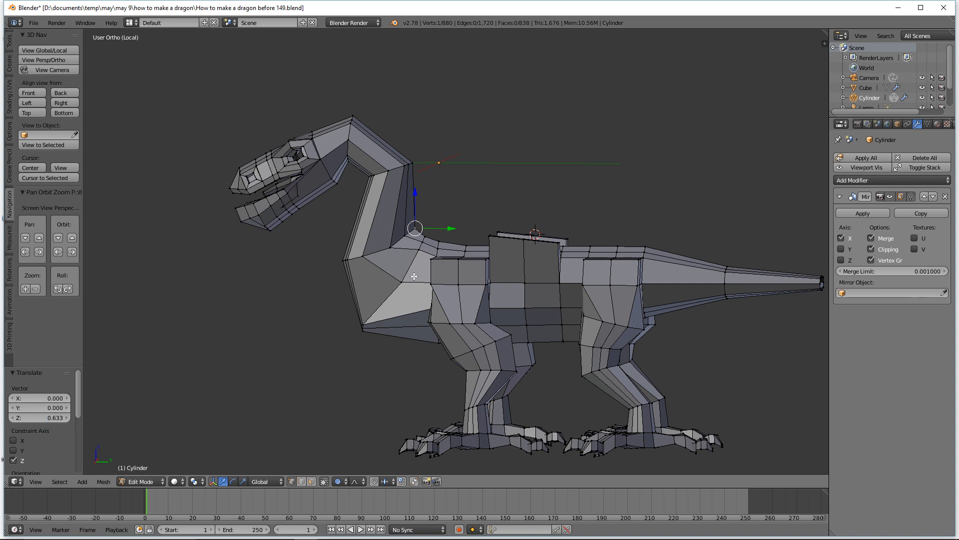
# In the right wireframe view, lasso the head, neck and chest front, and shift them forward along Y with proportional editing off
pyautogui.click(61, 103)
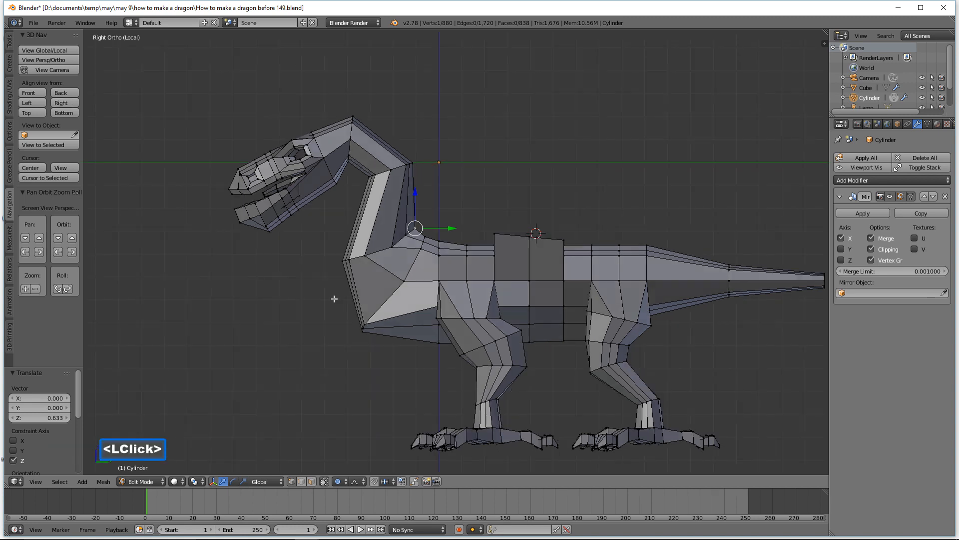
pyautogui.press('a')
pyautogui.press('z')
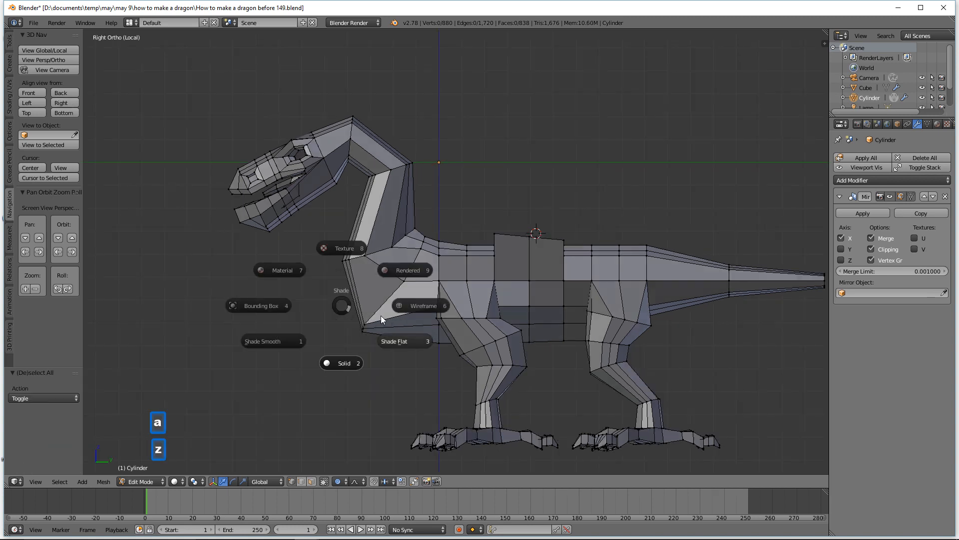
pyautogui.click(408, 296)
pyautogui.moveTo(385, 370)
pyautogui.keyDown('ctrl'); pyautogui.mouseDown(button='right')
pyautogui.moveTo(432, 280)
pyautogui.moveTo(427, 209)
pyautogui.moveTo(367, 85)
pyautogui.moveTo(203, 287)
pyautogui.moveTo(310, 323)
pyautogui.mouseUp(button='right'); pyautogui.keyUp('ctrl')
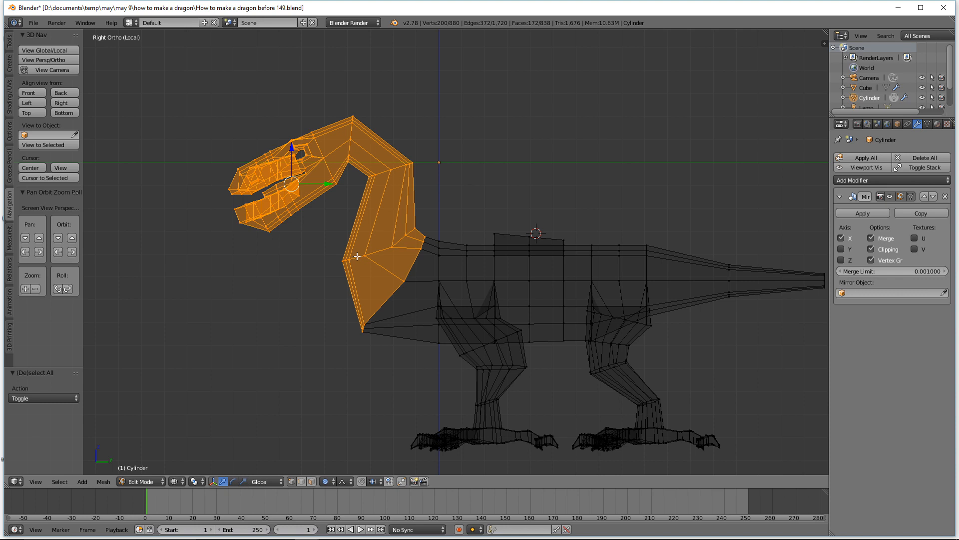
pyautogui.press('o')
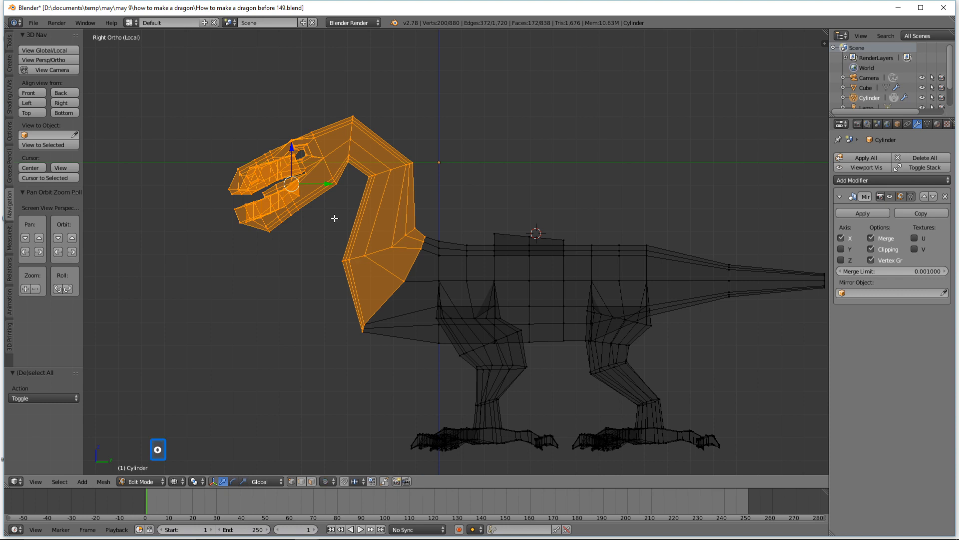
pyautogui.moveTo(327, 184); pyautogui.dragTo(296, 184)
pyautogui.press('a')
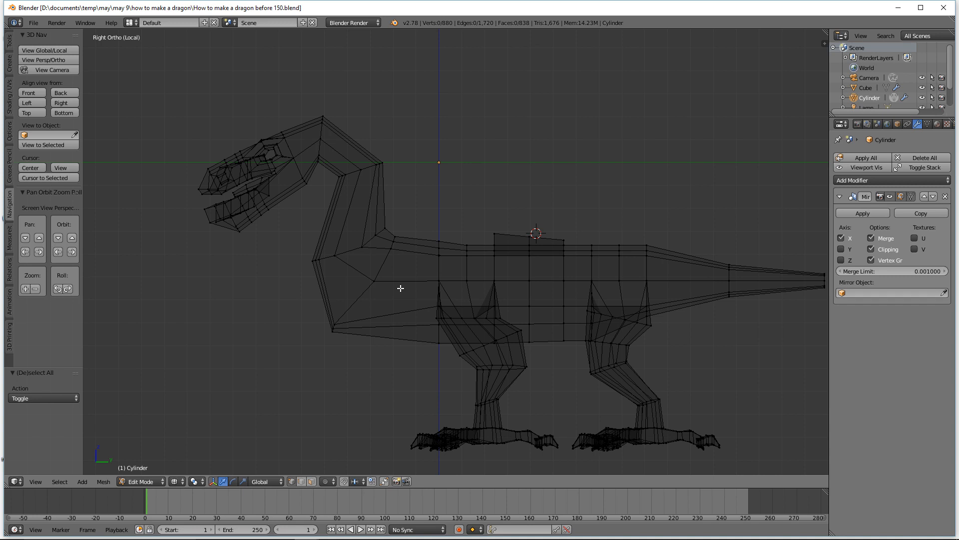
# Select the single side vertex at the front of the chest and move it up and about 0.28 back along Y
pyautogui.click(291, 481)
pyautogui.click(334, 322)
pyautogui.moveTo(356, 324); pyautogui.dragTo(347, 286)
pyautogui.moveTo(383, 314); pyautogui.dragTo(393, 323)
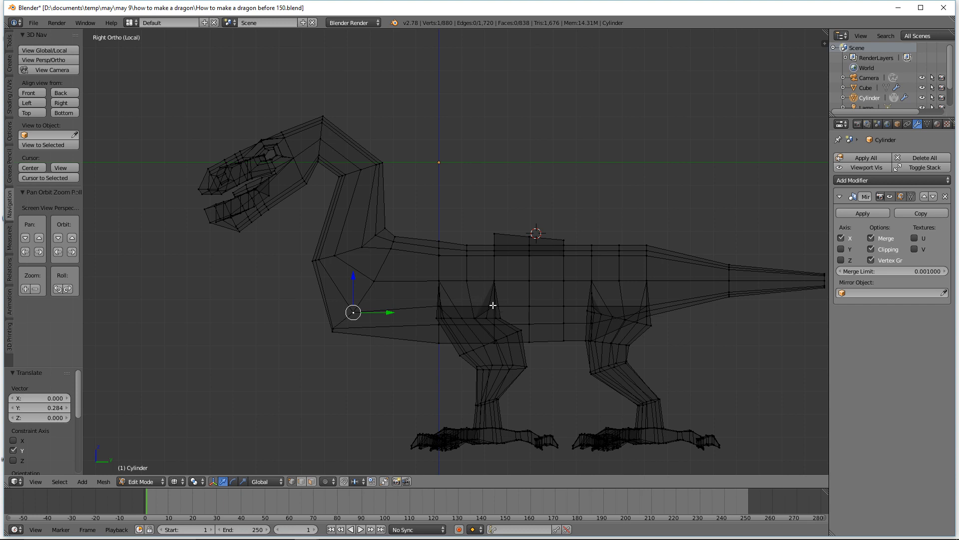
# Return the viewport to solid shading and examine the reshaped neck and chest from several angles
pyautogui.moveTo(489, 312); pyautogui.dragTo(524, 316, button='middle')
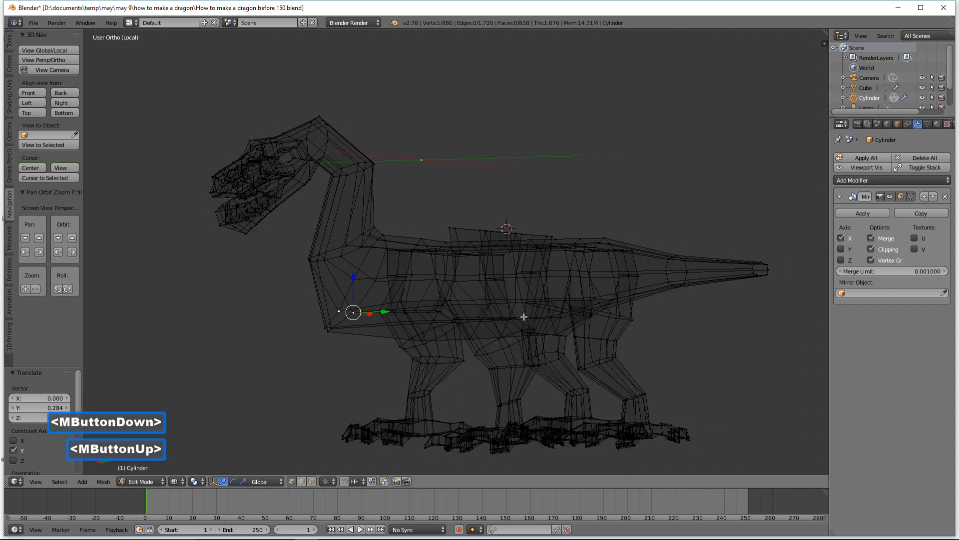
pyautogui.press('z')
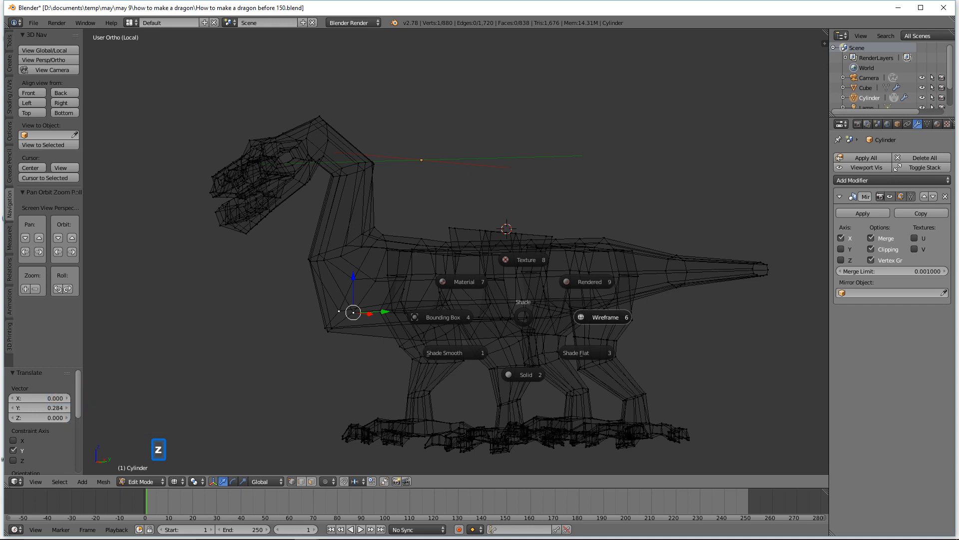
pyautogui.click(531, 358)
pyautogui.moveTo(532, 358); pyautogui.dragTo(583, 315, button='middle')
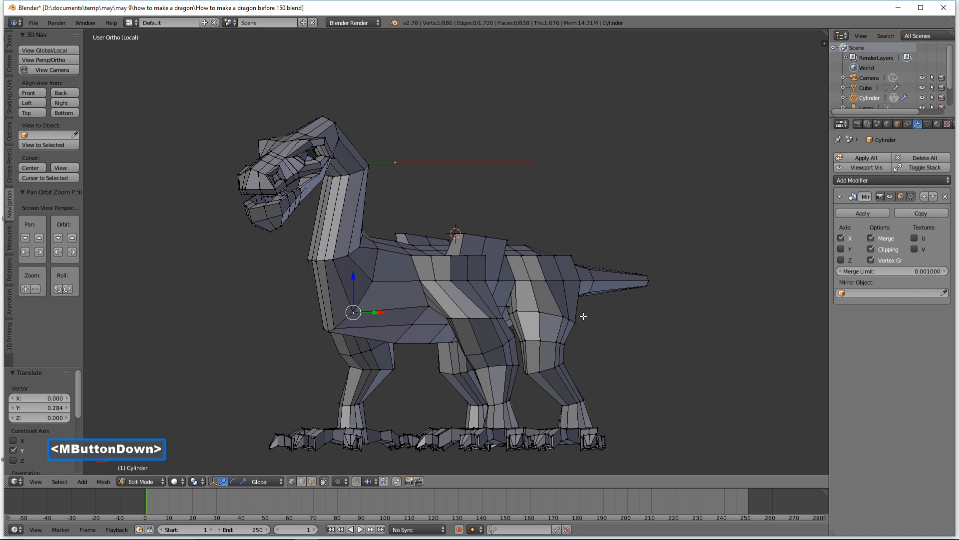
pyautogui.moveTo(583, 316); pyautogui.dragTo(561, 325, button='middle')
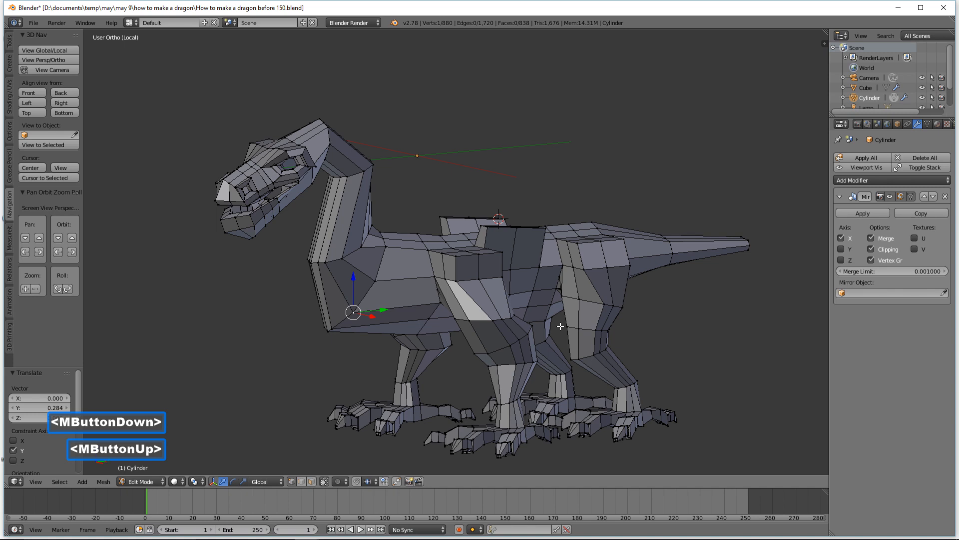
# Select the edge loop around the front leg's upper part and rip it to separate the leg from the shoulder section
pyautogui.keyDown('alt'); pyautogui.click(484, 332); pyautogui.keyUp('alt')
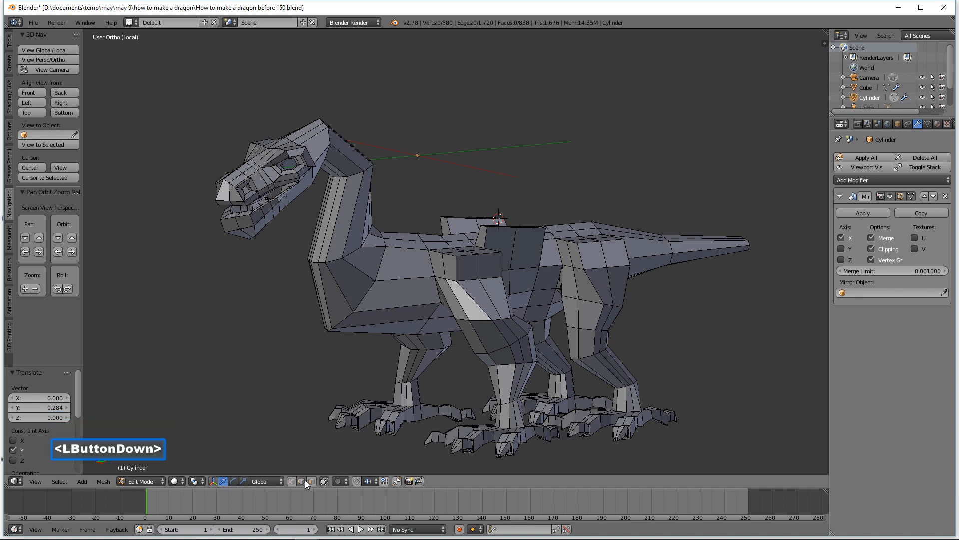
pyautogui.keyDown('alt'); pyautogui.click(486, 320); pyautogui.keyUp('alt')
pyautogui.moveTo(487, 321)
pyautogui.mouseDown(button='middle')
pyautogui.moveTo(507, 315)
pyautogui.moveTo(496, 331)
pyautogui.mouseUp(button='middle')
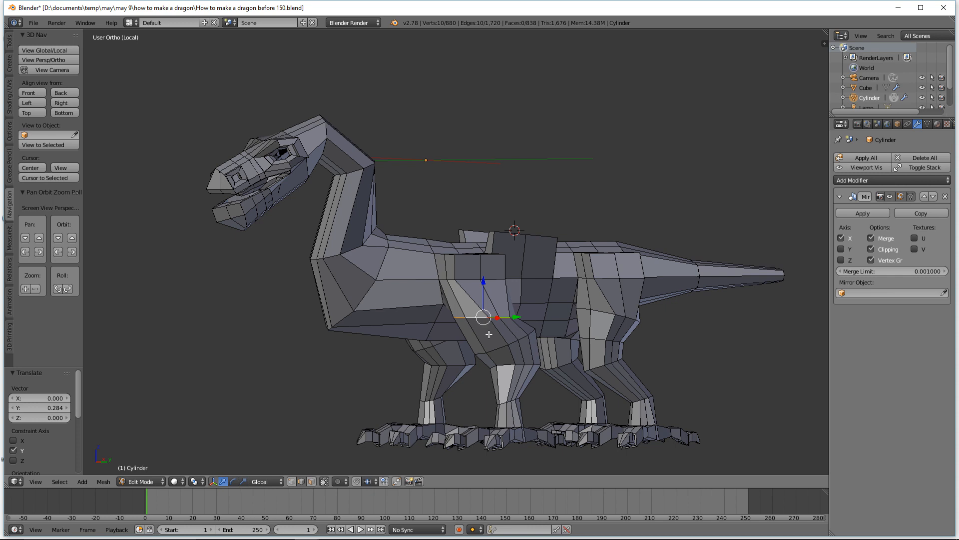
pyautogui.press('v')
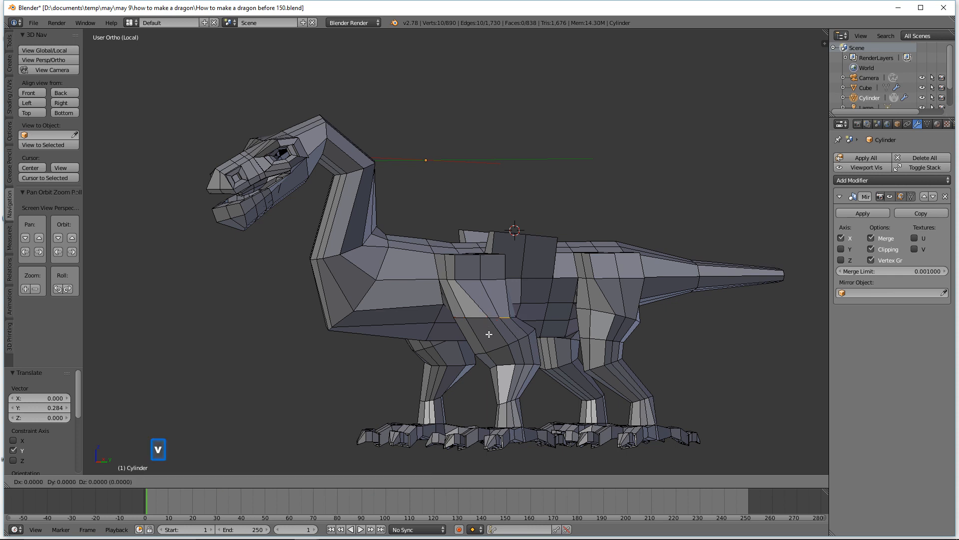
pyautogui.click(489, 337)
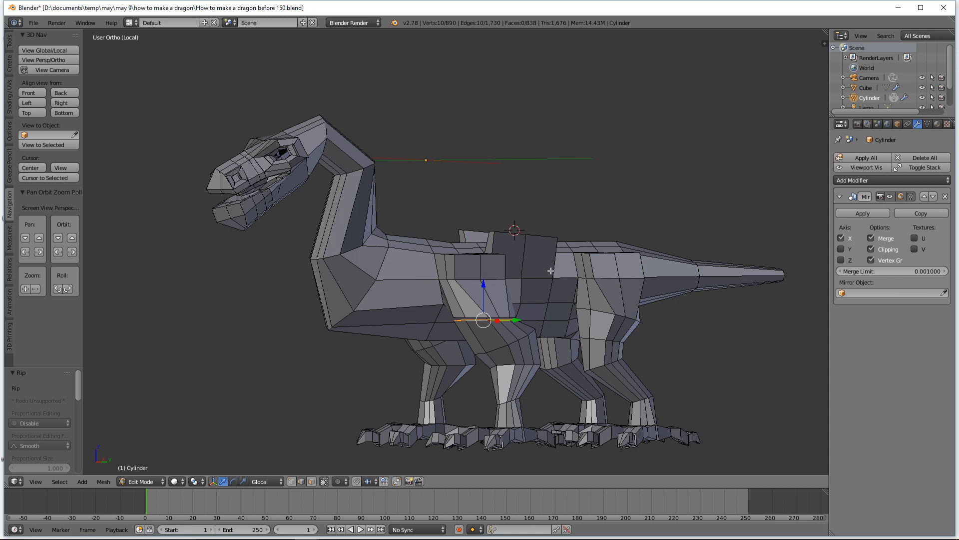
pyautogui.press('a')
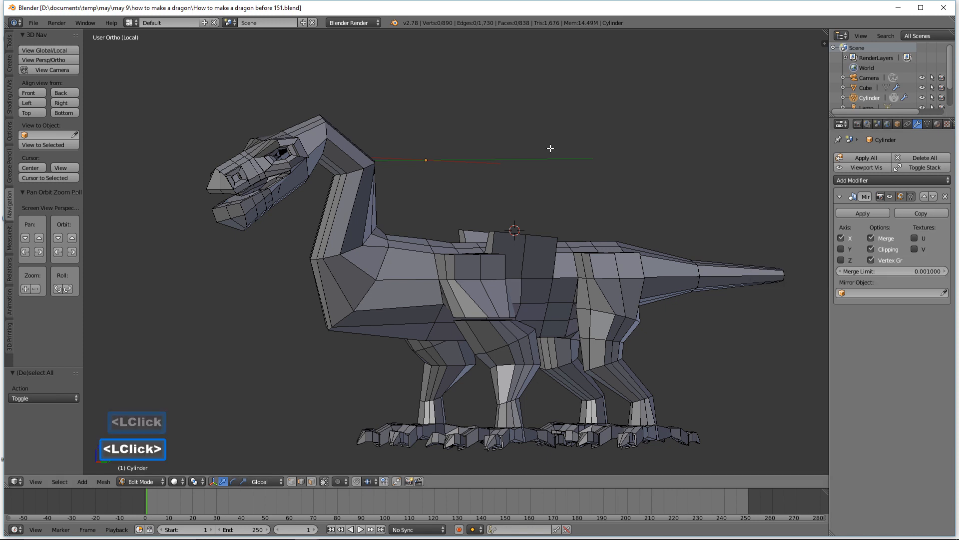
# Turn off the Mirror modifier's viewport display so only one half of the dragon is shown
pyautogui.moveTo(488, 195); pyautogui.dragTo(514, 180, button='middle')
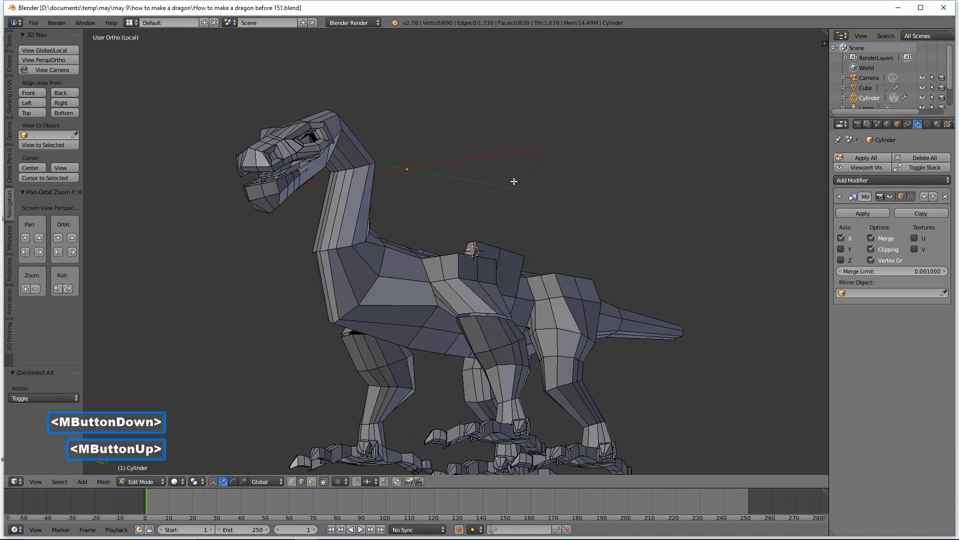
pyautogui.click(890, 197)
pyautogui.moveTo(424, 237); pyautogui.dragTo(386, 296, button='middle')
pyautogui.scroll(2, 544, 239)
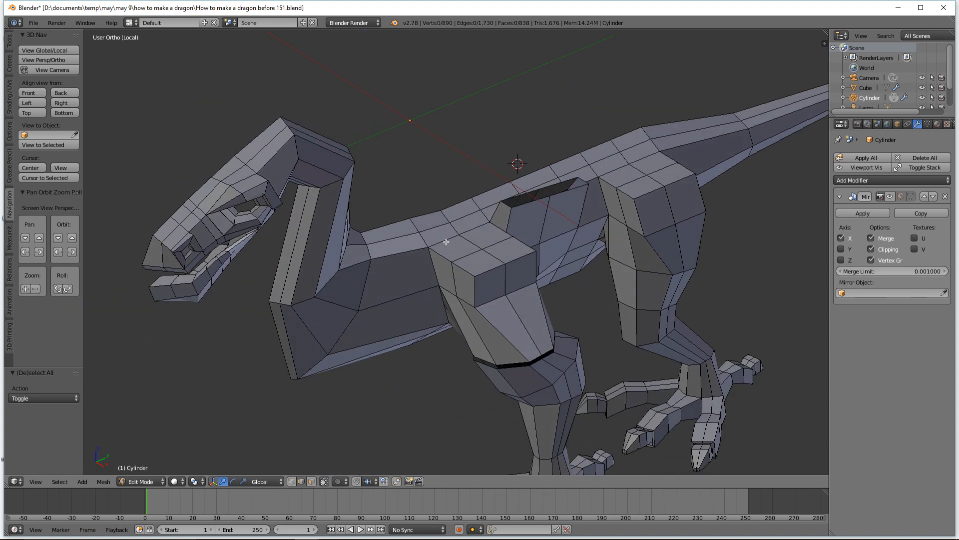
# Select the edges along the top, front and underside of the front shoulder block, rip them from the body and pull them clear
pyautogui.click(444, 240)
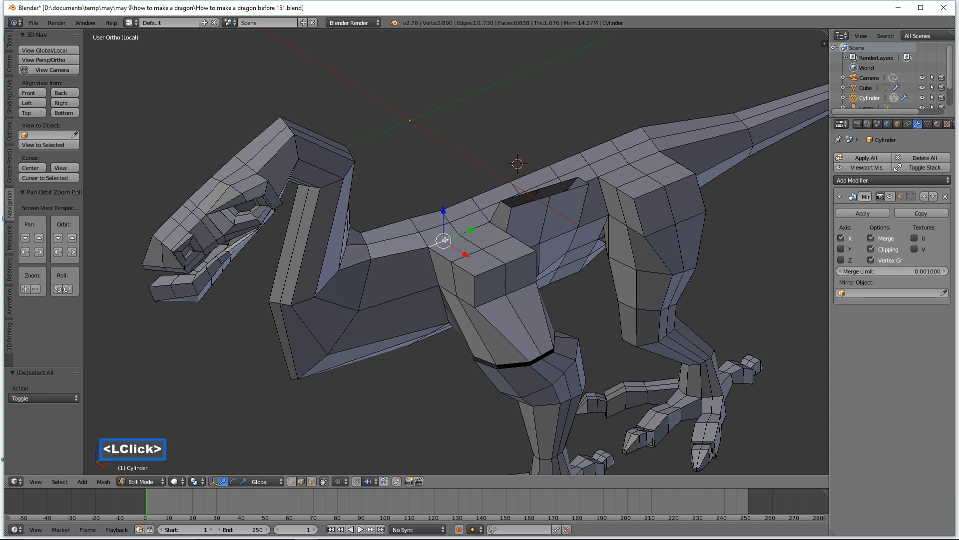
pyautogui.keyDown('shift'); pyautogui.click(484, 222); pyautogui.keyUp('shift')
pyautogui.moveTo(436, 267); pyautogui.dragTo(497, 270, button='middle')
pyautogui.keyDown('shift'); pyautogui.click(452, 274); pyautogui.keyUp('shift')
pyautogui.keyDown('shift'); pyautogui.click(458, 287); pyautogui.keyUp('shift')
pyautogui.keyDown('shift'); pyautogui.click(485, 306); pyautogui.keyUp('shift')
pyautogui.moveTo(570, 247); pyautogui.dragTo(515, 283, button='middle')
pyautogui.keyDown('shift'); pyautogui.click(498, 299); pyautogui.keyUp('shift')
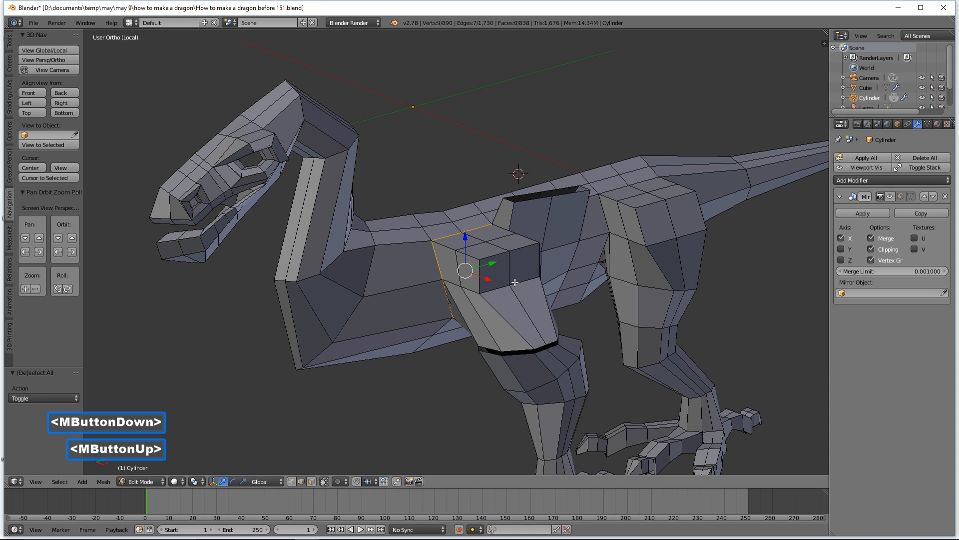
pyautogui.press('v')
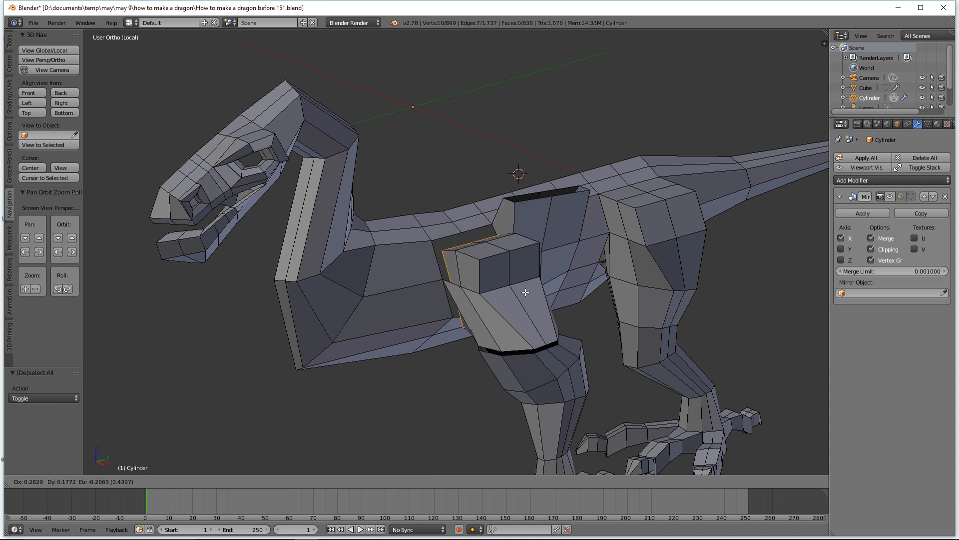
pyautogui.click(529, 293)
pyautogui.moveTo(530, 294); pyautogui.dragTo(529, 280, button='middle')
pyautogui.moveTo(521, 285)
pyautogui.mouseDown()
pyautogui.moveTo(537, 276)
pyautogui.moveTo(522, 278)
pyautogui.mouseUp()
# Select the rear side face of the shoulder block and move it -0.382 along Y
pyautogui.moveTo(522, 279); pyautogui.dragTo(407, 302, button='middle')
pyautogui.moveTo(486, 325); pyautogui.dragTo(451, 292, button='middle')
pyautogui.scroll(2, 451, 292)
pyautogui.scroll(2, 451, 292)
pyautogui.moveTo(565, 344); pyautogui.dragTo(597, 356, button='middle')
pyautogui.click(620, 345)
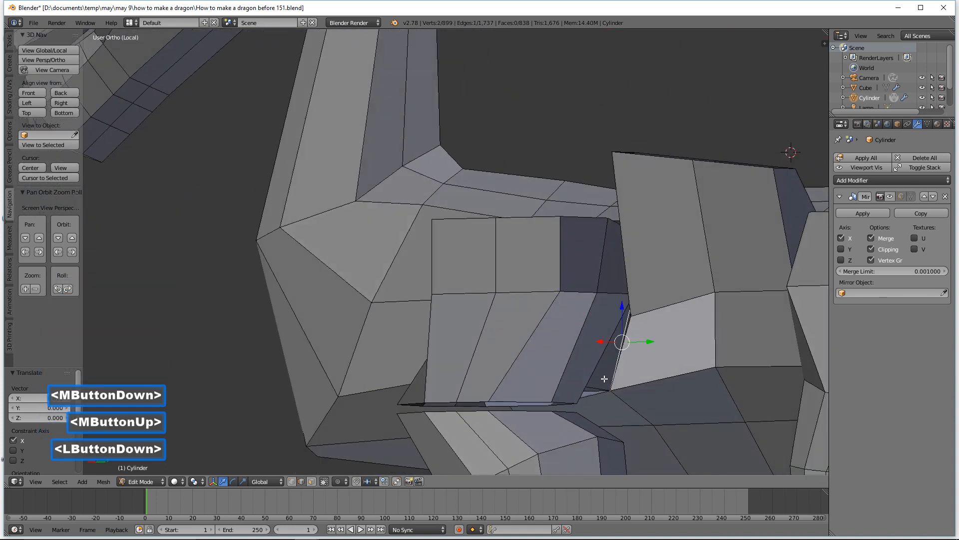
pyautogui.click(311, 481)
pyautogui.click(597, 374)
pyautogui.moveTo(602, 371); pyautogui.dragTo(607, 365)
pyautogui.moveTo(606, 365); pyautogui.dragTo(553, 337, button='middle')
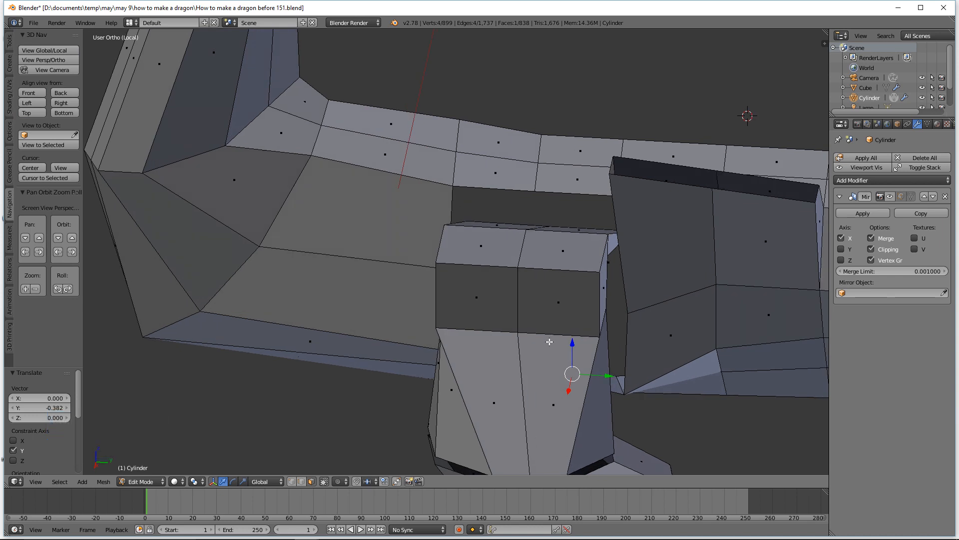
# Select all the linked geometry of the detached shoulder block and delete its faces
pyautogui.press('a')
pyautogui.press('l')
pyautogui.moveTo(549, 341); pyautogui.dragTo(587, 325, button='middle')
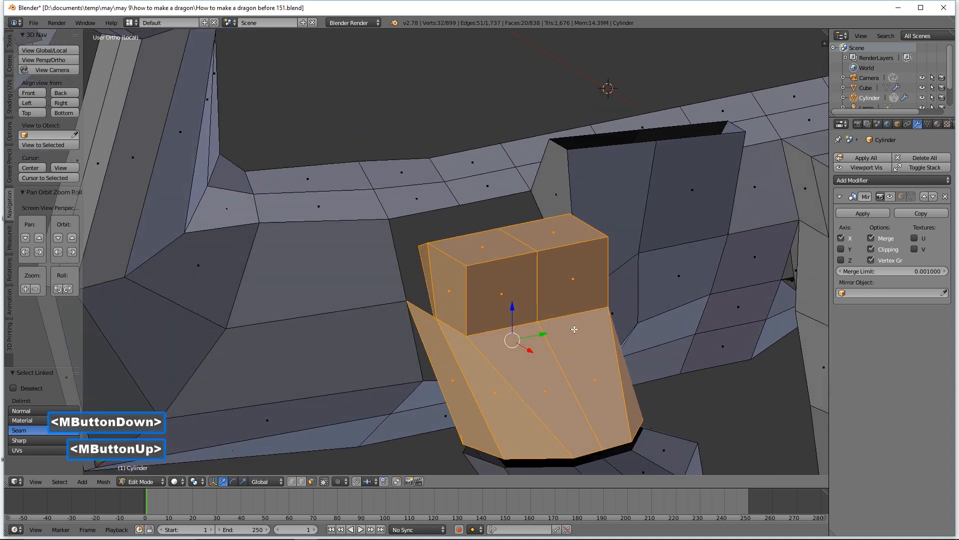
pyautogui.press('x')
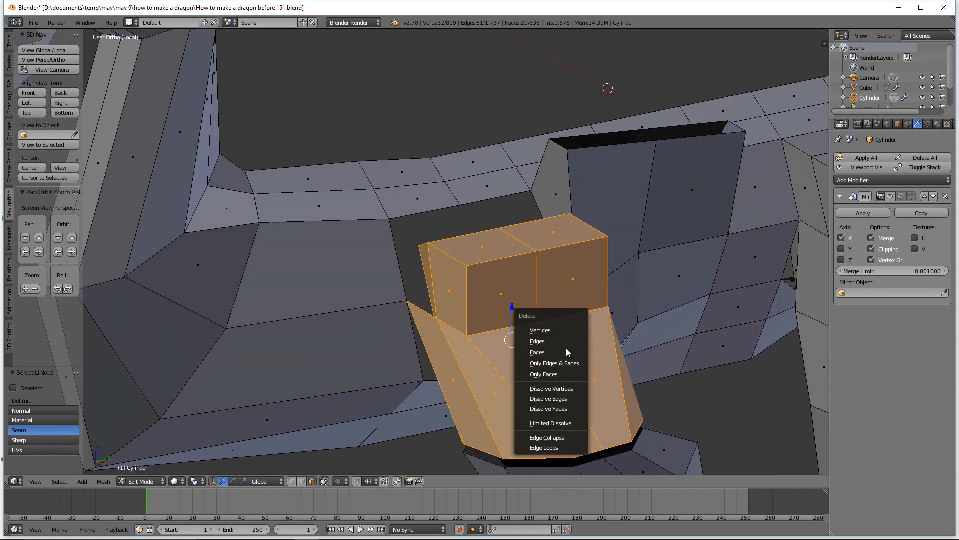
pyautogui.click(567, 351)
pyautogui.moveTo(567, 349); pyautogui.dragTo(579, 330, button='middle')
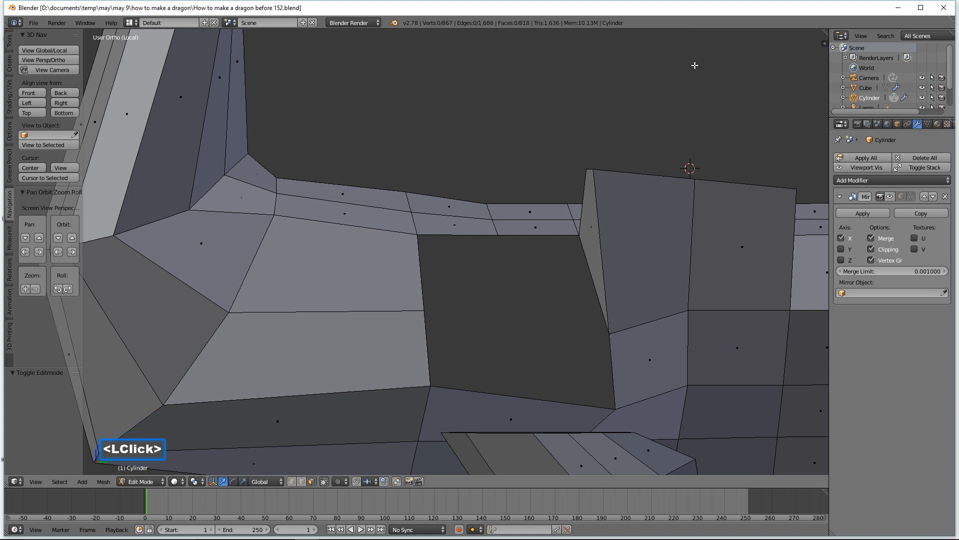
# Move the whole detached lower front leg -3.698 along Y and save the file as How to make a dragon before 154.blend
pyautogui.keyDown('ctrl'); pyautogui.moveTo(698, 75); pyautogui.dragTo(698, 127, button='middle'); pyautogui.keyUp('ctrl')
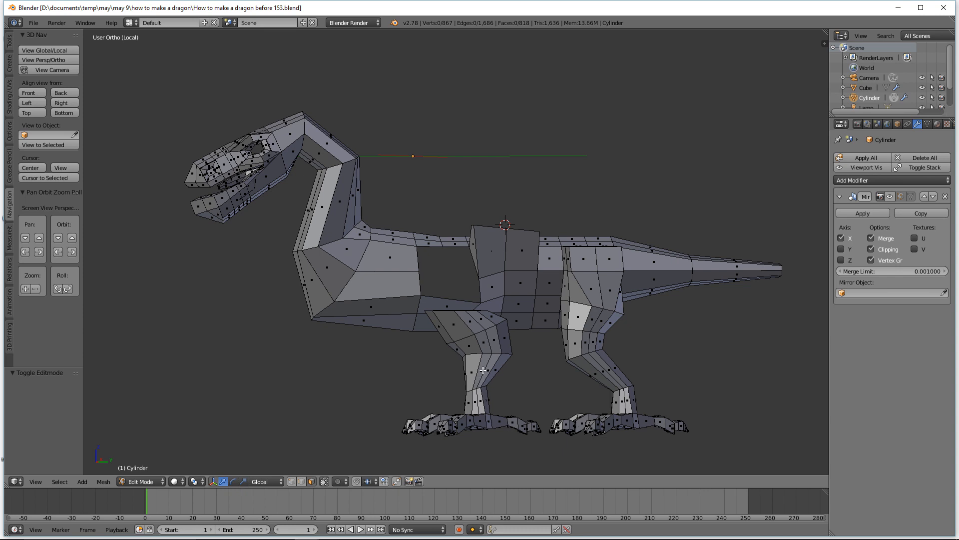
pyautogui.press('l')
pyautogui.moveTo(500, 413); pyautogui.dragTo(418, 411)
pyautogui.moveTo(440, 388); pyautogui.dragTo(471, 336, button='middle')
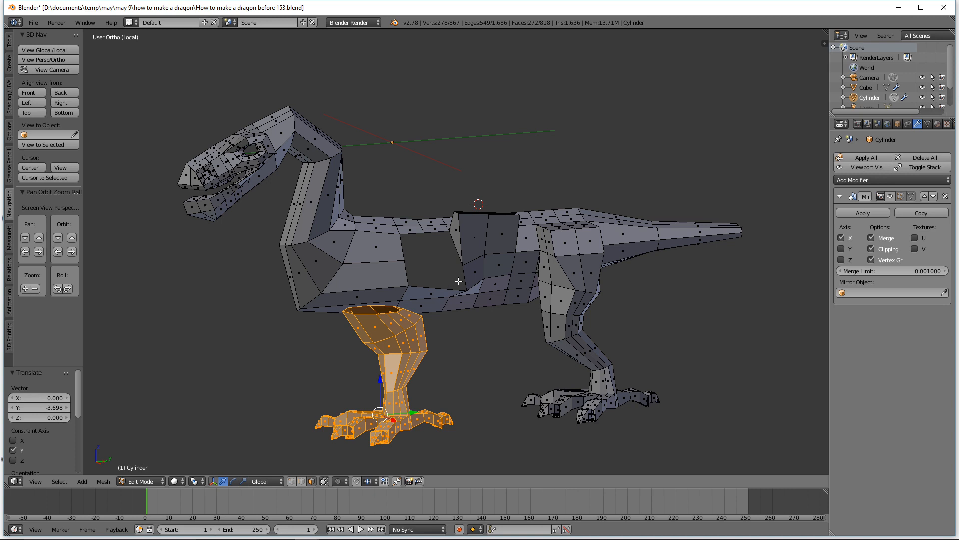
pyautogui.press('a')
pyautogui.keyDown('ctrl'); pyautogui.moveTo(458, 280); pyautogui.dragTo(450, 214, button='middle'); pyautogui.keyUp('ctrl')
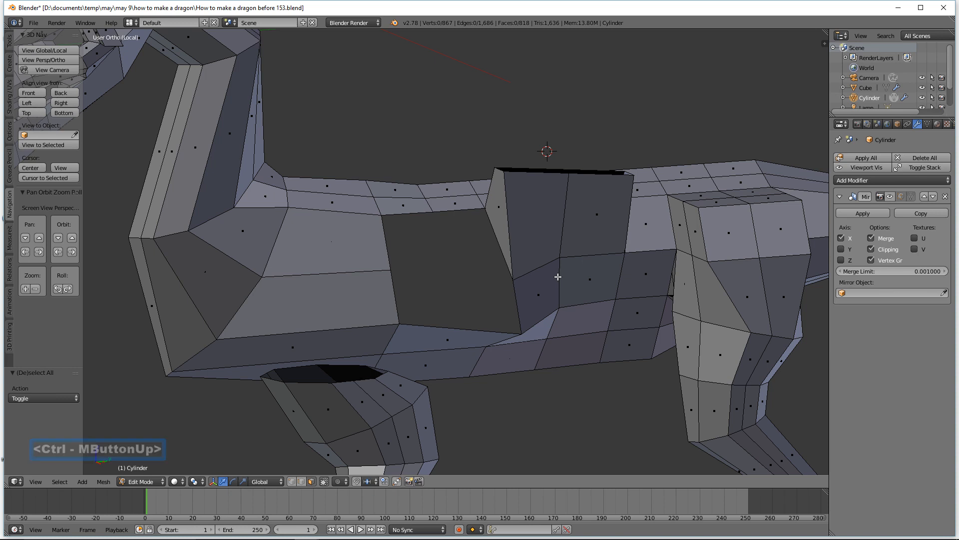
pyautogui.click(506, 8)
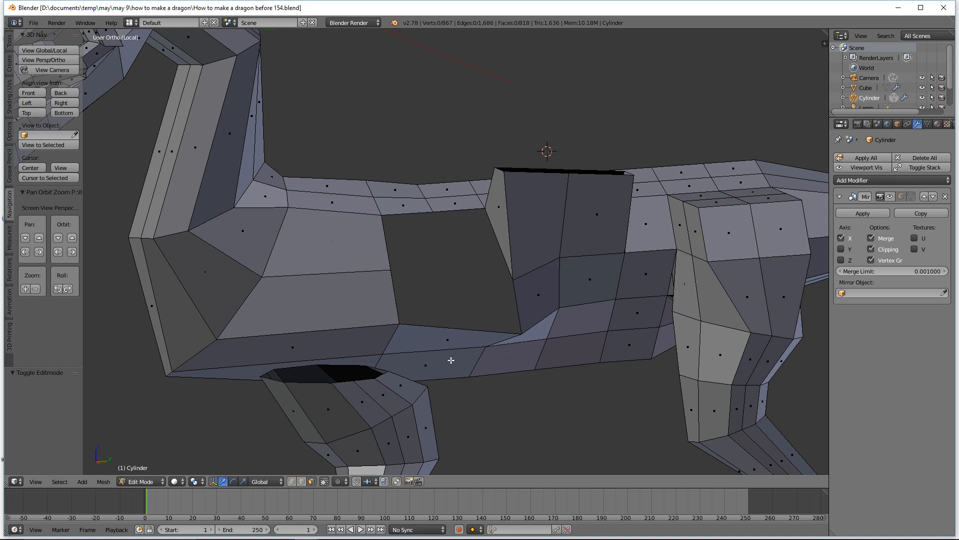
# Add one centred loop cut across the belly faces directly below the shoulder hole
pyautogui.press('ctrl')
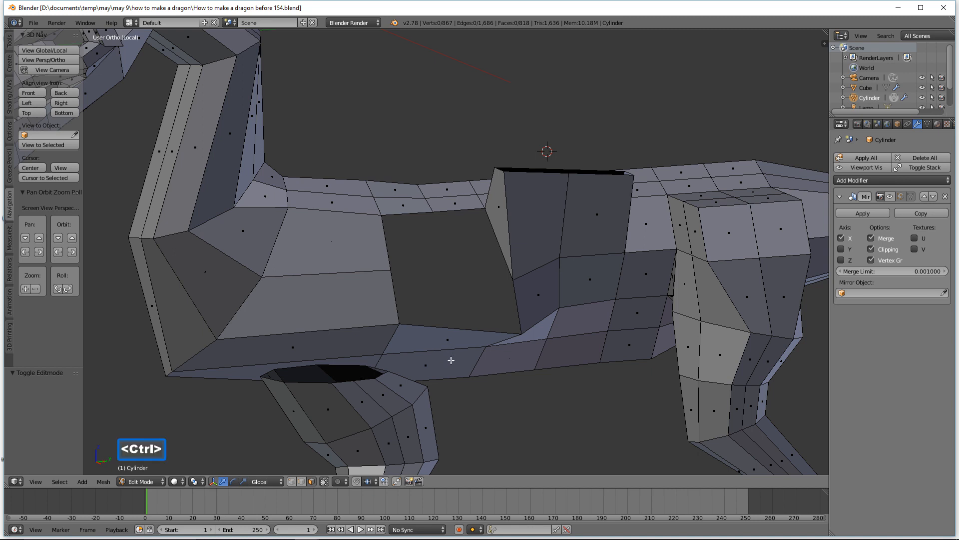
pyautogui.hotkey('ctrl', 'r')
pyautogui.click(451, 360)
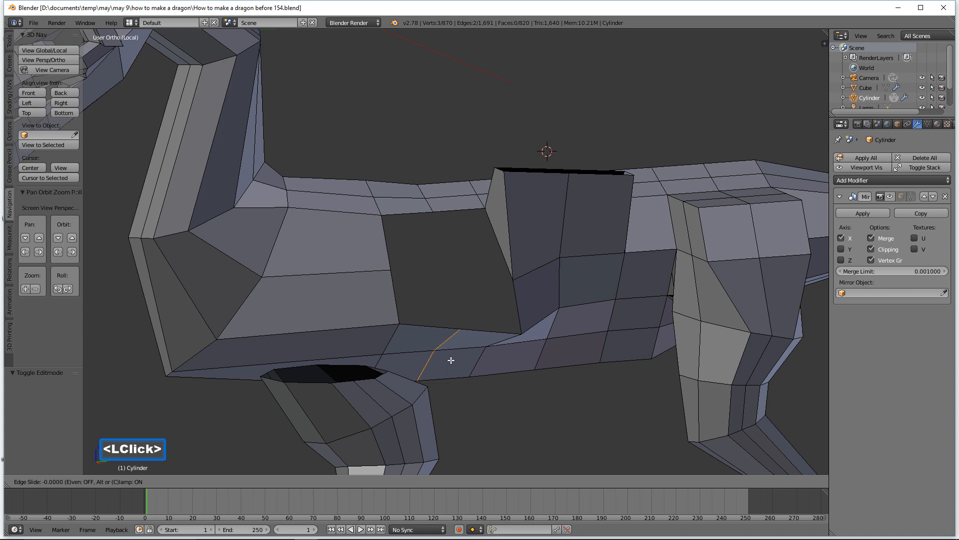
pyautogui.click(451, 359)
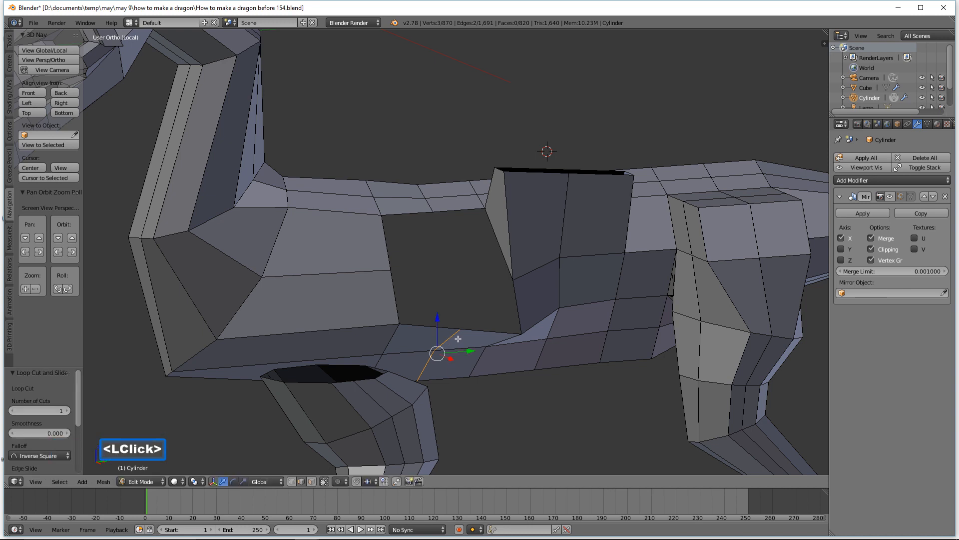
pyautogui.press('a')
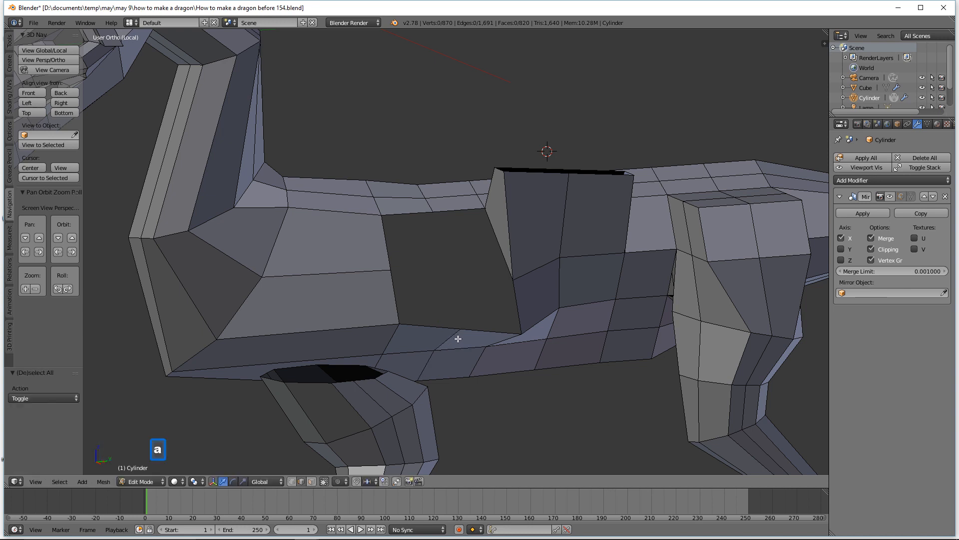
# Duplicate the new vertex on the hole's lower edge and move the copy 1.319 up along Z to the middle of the hole
pyautogui.click(298, 482)
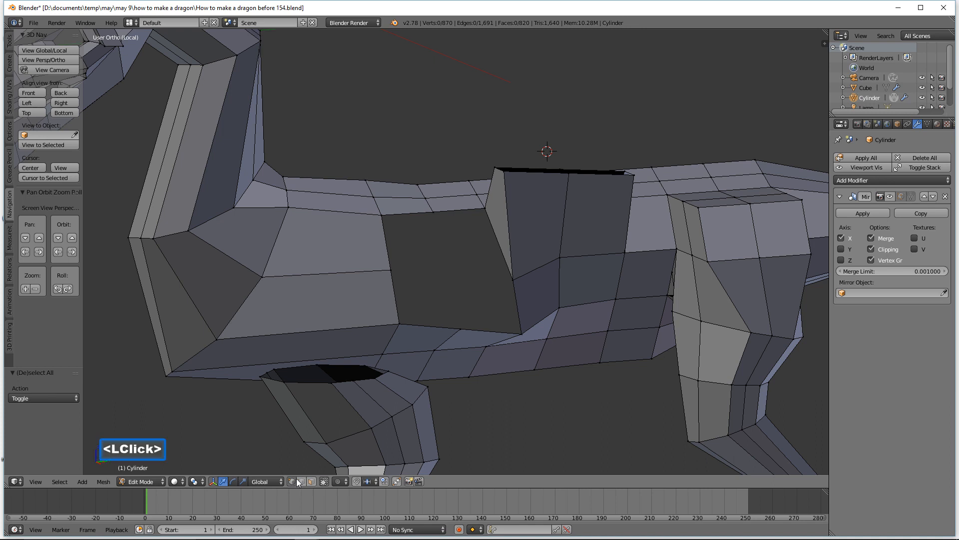
pyautogui.click(461, 328)
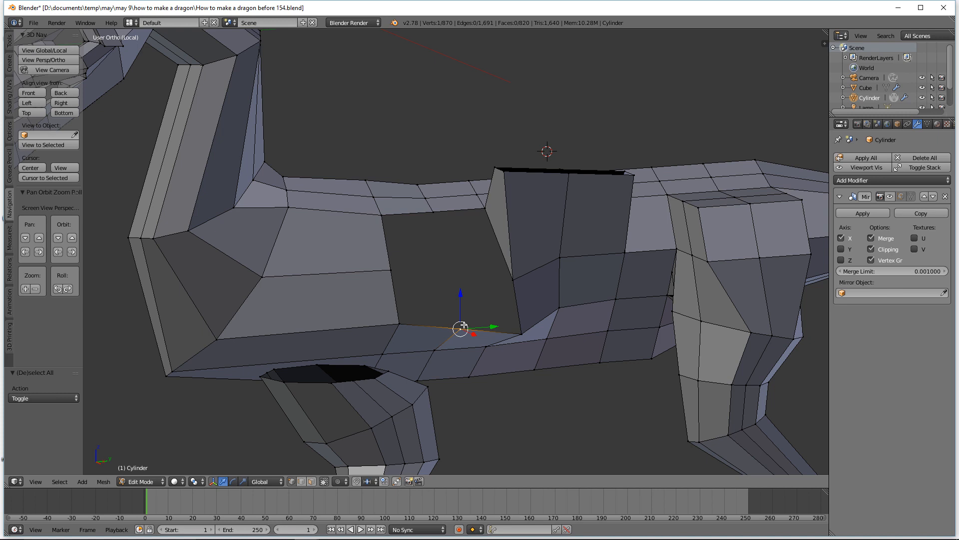
pyautogui.hotkey('shift', 'd')
pyautogui.rightClick(460, 329)
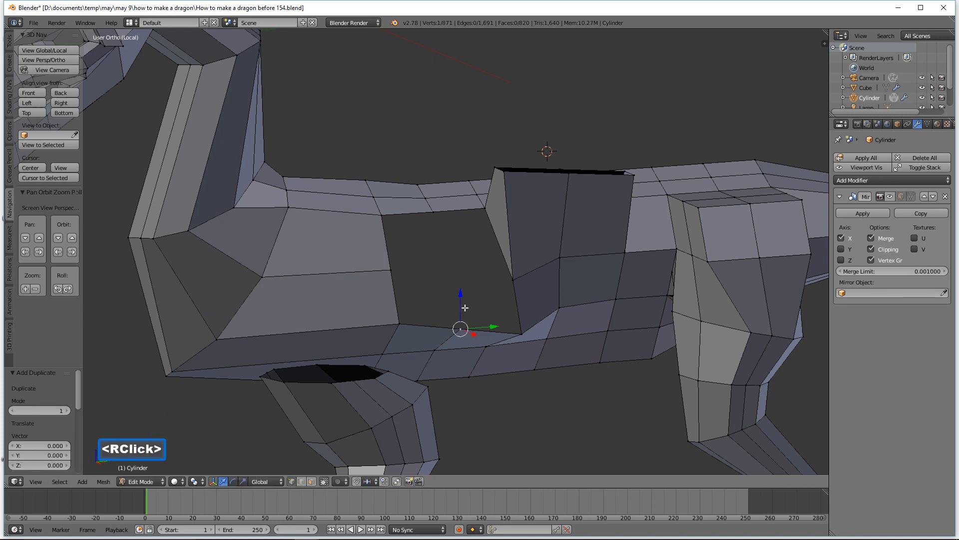
pyautogui.moveTo(464, 323); pyautogui.dragTo(466, 268)
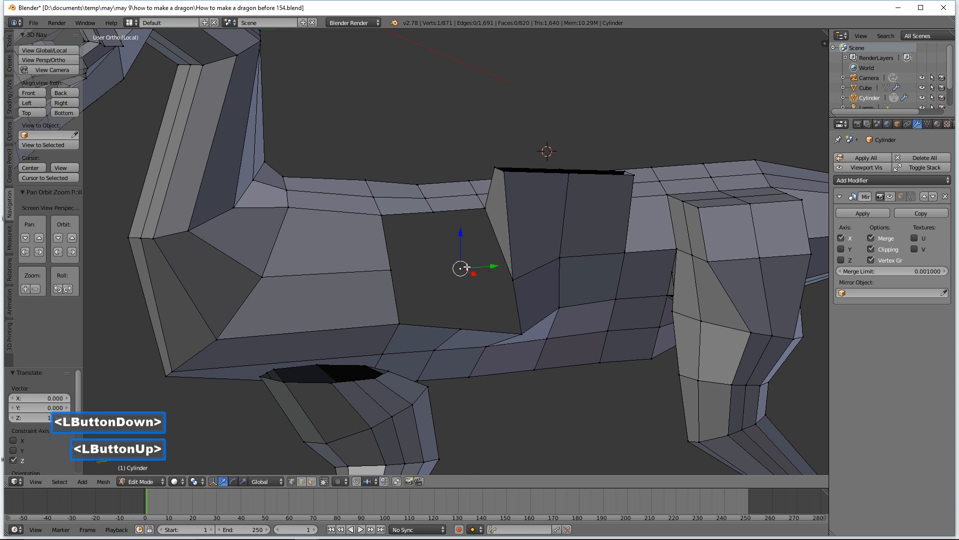
# Fill the lower front quarter of the shoulder hole with a four-sided face using the central vertex
pyautogui.click(395, 269)
pyautogui.keyDown('shift'); pyautogui.click(461, 267); pyautogui.keyUp('shift')
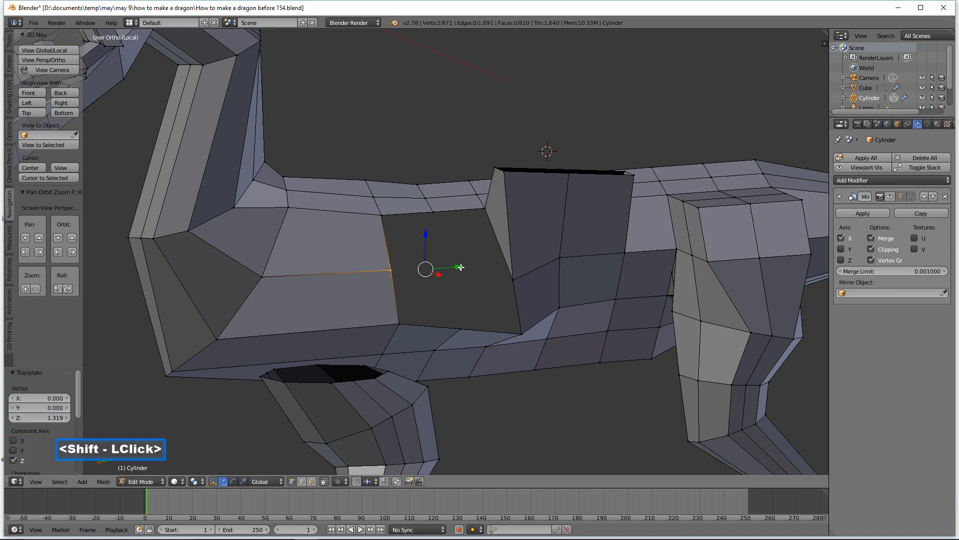
pyautogui.keyDown('shift'); pyautogui.click(460, 326); pyautogui.keyUp('shift')
pyautogui.keyDown('shift'); pyautogui.click(400, 325); pyautogui.keyUp('shift')
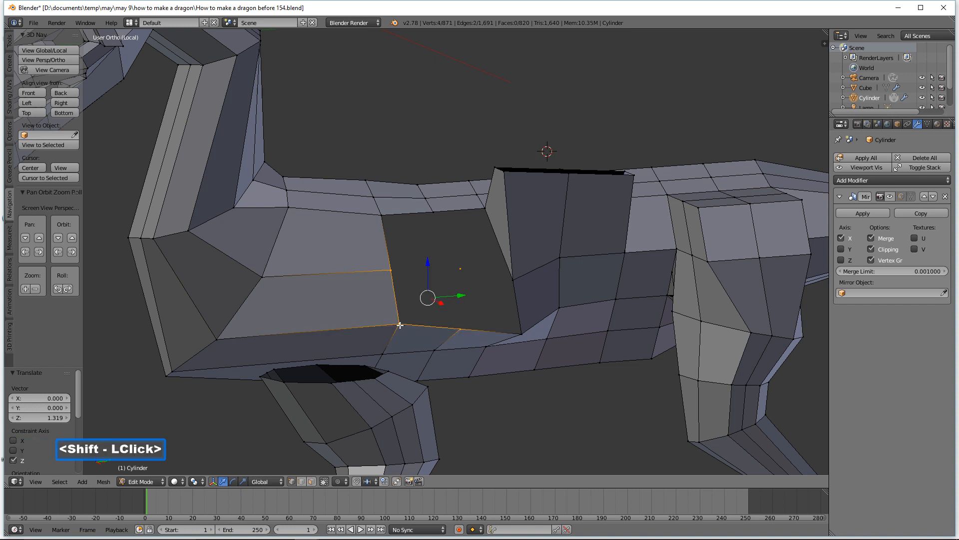
pyautogui.press('f')
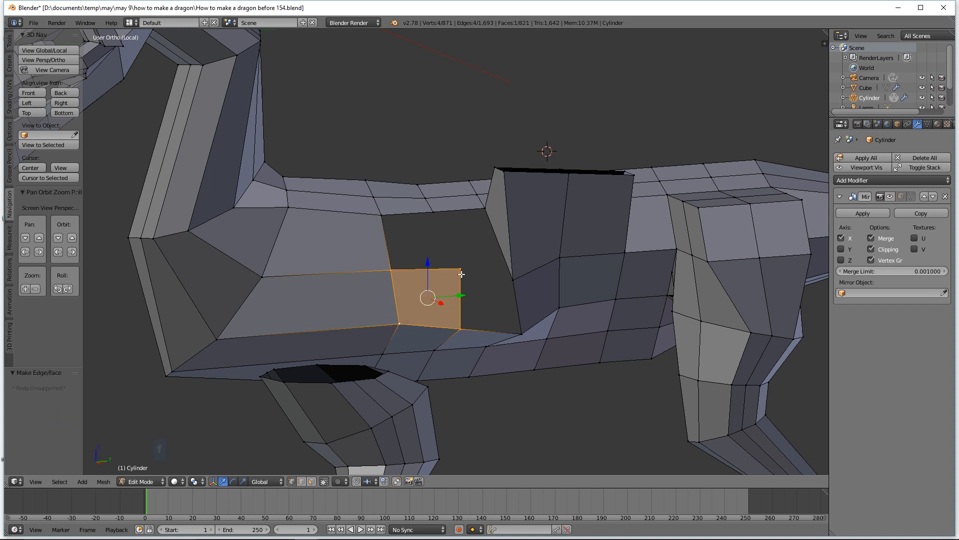
# Fill the upper front quarter of the shoulder hole with a four-sided face
pyautogui.click(382, 216)
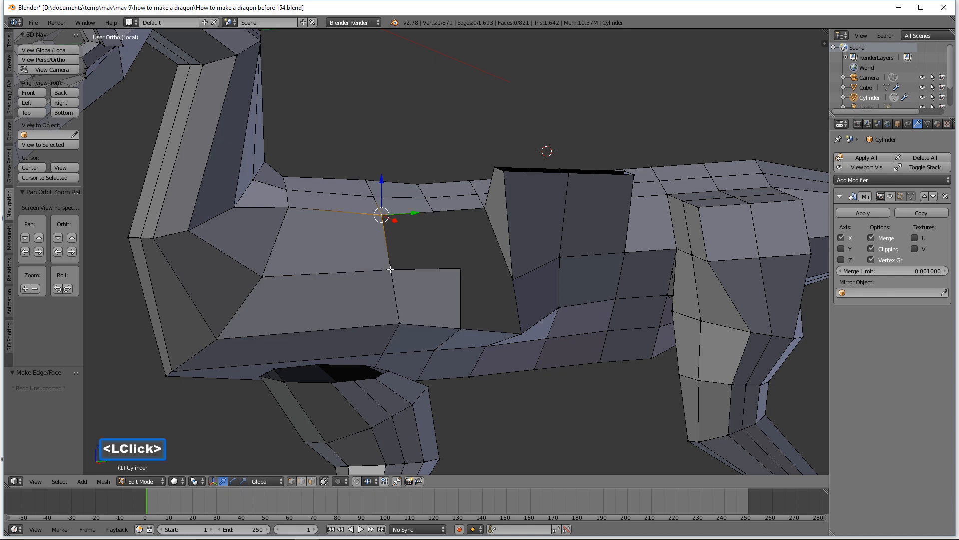
pyautogui.keyDown('shift'); pyautogui.click(389, 269); pyautogui.keyUp('shift')
pyautogui.keyDown('shift'); pyautogui.click(460, 269); pyautogui.keyUp('shift')
pyautogui.keyDown('shift'); pyautogui.click(434, 212); pyautogui.keyUp('shift')
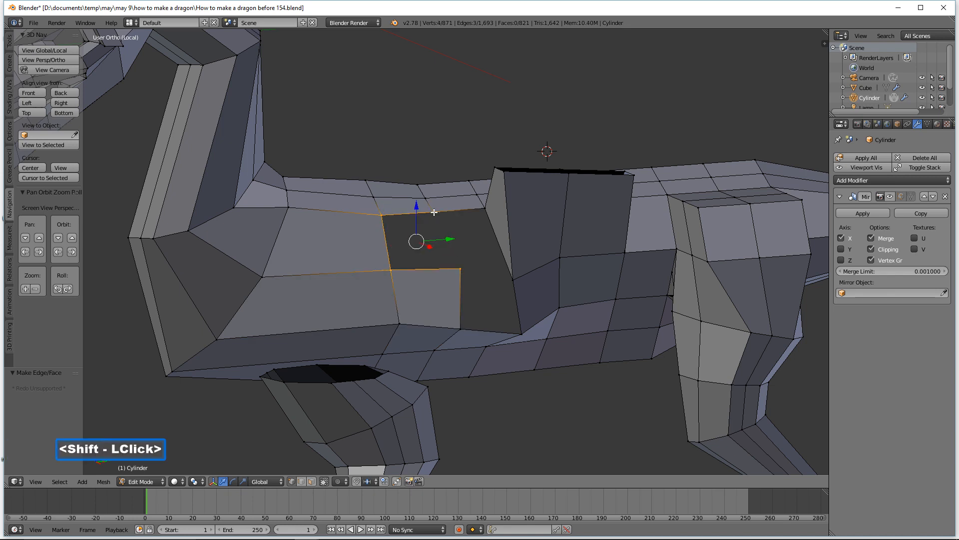
pyautogui.press('f')
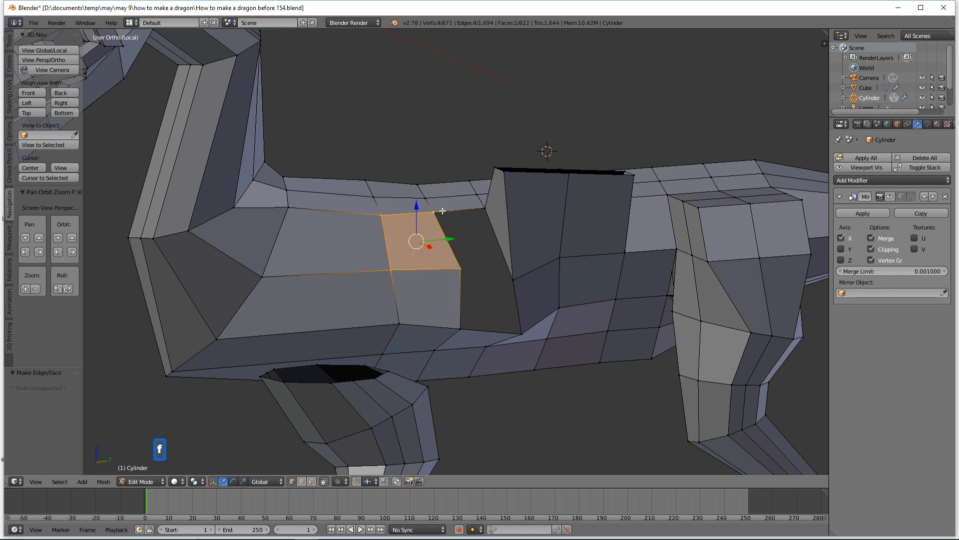
# Fill the upper rear quarter of the shoulder hole with a four-sided face
pyautogui.click(434, 211)
pyautogui.keyDown('shift'); pyautogui.click(483, 206); pyautogui.keyUp('shift')
pyautogui.keyDown('shift'); pyautogui.click(513, 278); pyautogui.keyUp('shift')
pyautogui.keyDown('shift'); pyautogui.click(460, 268); pyautogui.keyUp('shift')
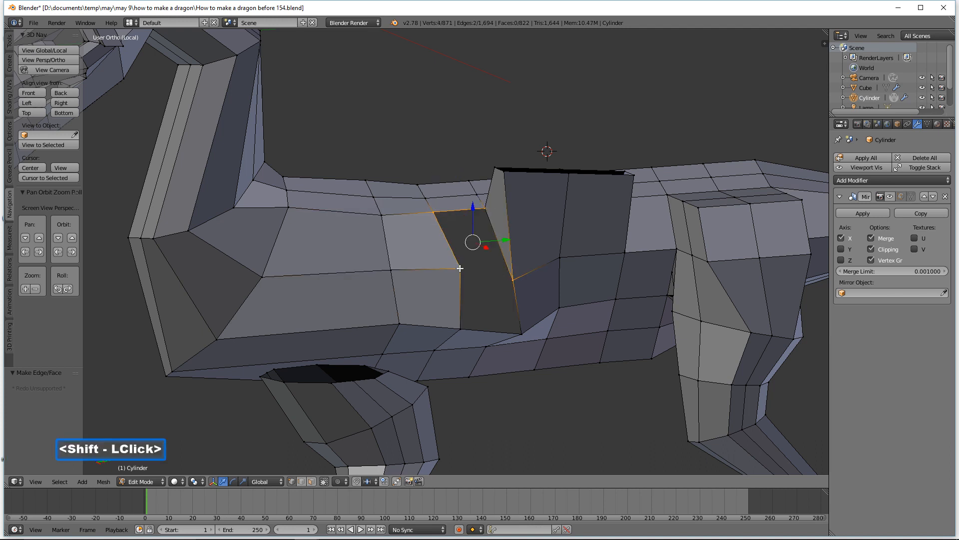
pyautogui.press('f')
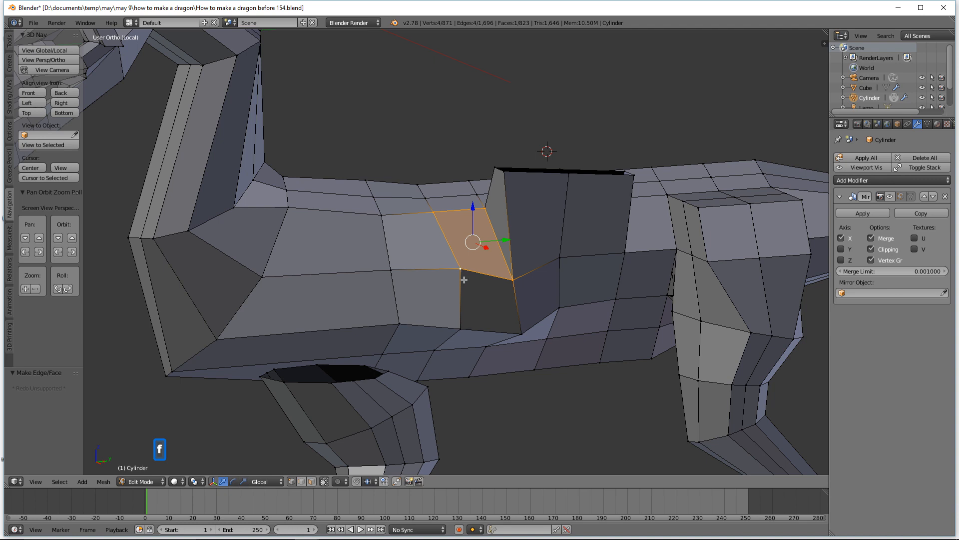
# Fill the remaining lower rear quarter of the shoulder hole with a four-sided face
pyautogui.click(461, 269)
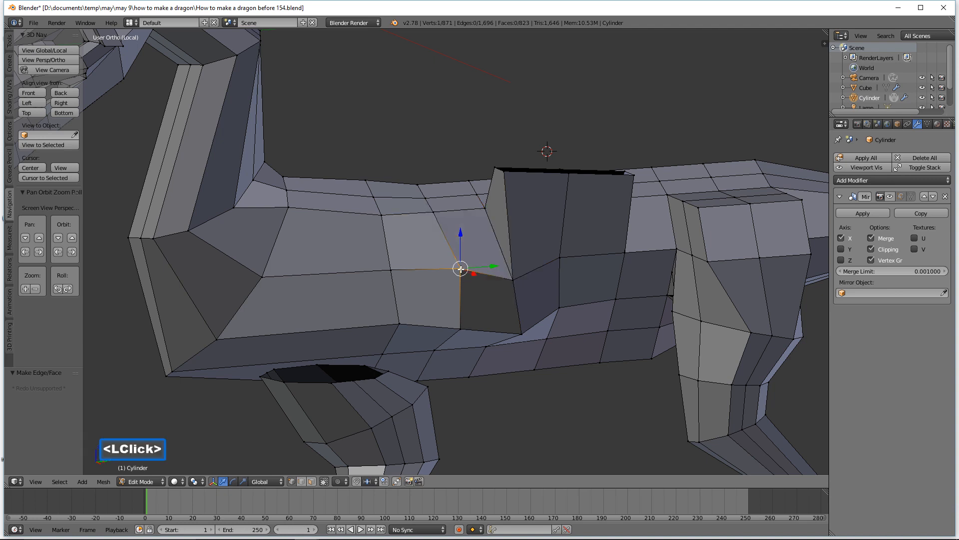
pyautogui.keyDown('shift'); pyautogui.click(510, 278); pyautogui.keyUp('shift')
pyautogui.keyDown('shift'); pyautogui.click(521, 333); pyautogui.keyUp('shift')
pyautogui.keyDown('shift'); pyautogui.click(462, 326); pyautogui.keyUp('shift')
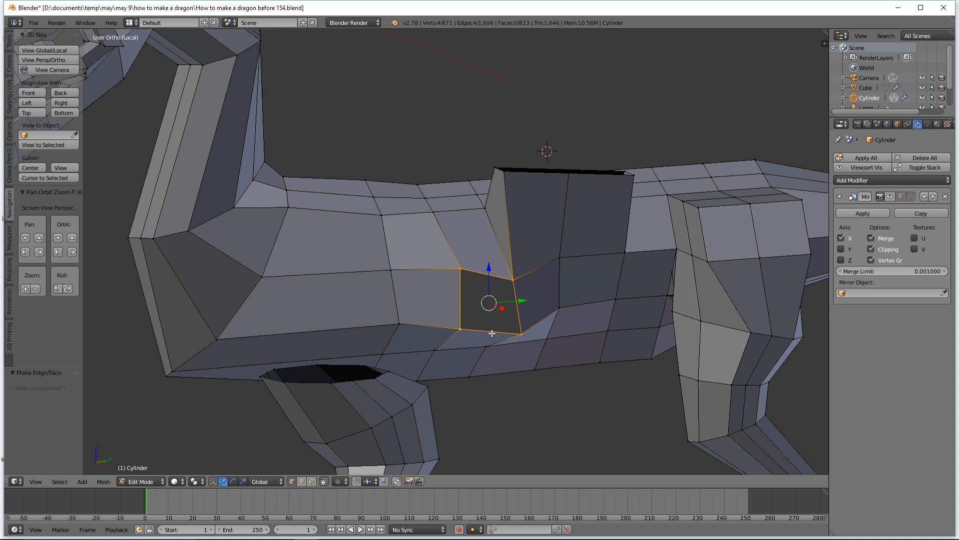
pyautogui.press('f')
# Move the patch's lower rear corner vertex inward along X, and its central vertex by -0.442 along X
pyautogui.moveTo(486, 327); pyautogui.dragTo(532, 341, button='middle')
pyautogui.press('a')
pyautogui.click(520, 331)
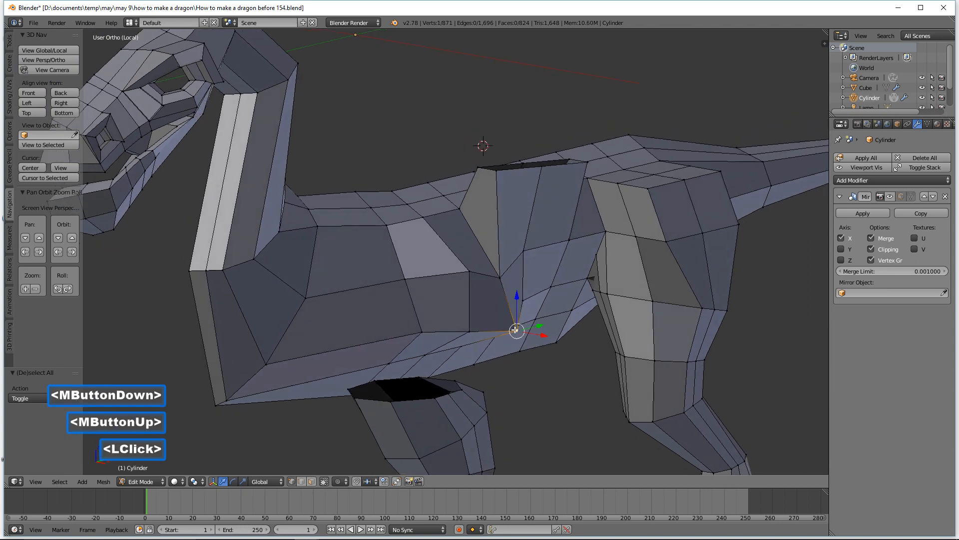
pyautogui.moveTo(531, 335); pyautogui.dragTo(486, 330)
pyautogui.click(470, 331)
pyautogui.moveTo(500, 331); pyautogui.dragTo(509, 291, button='middle')
pyautogui.click(464, 273)
pyautogui.moveTo(497, 275); pyautogui.dragTo(479, 275)
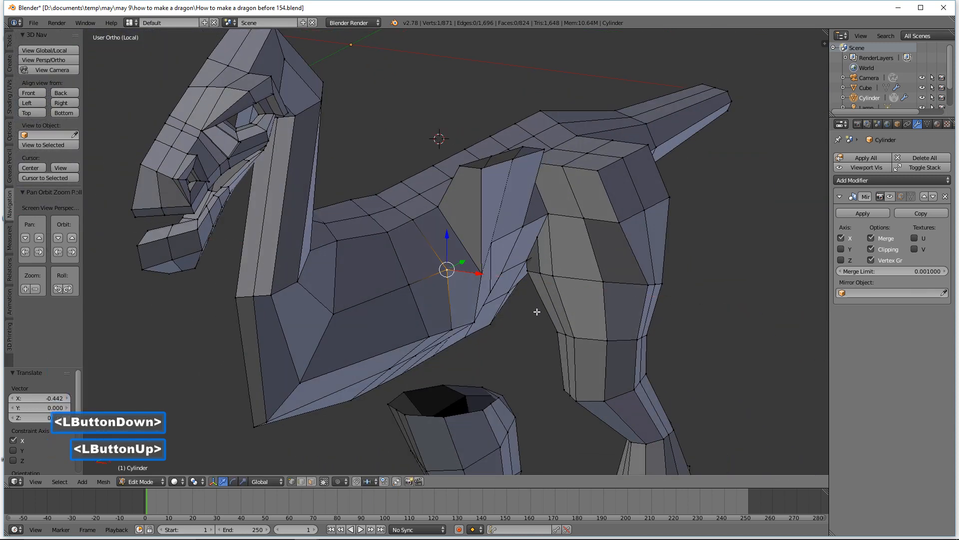
pyautogui.press('a')
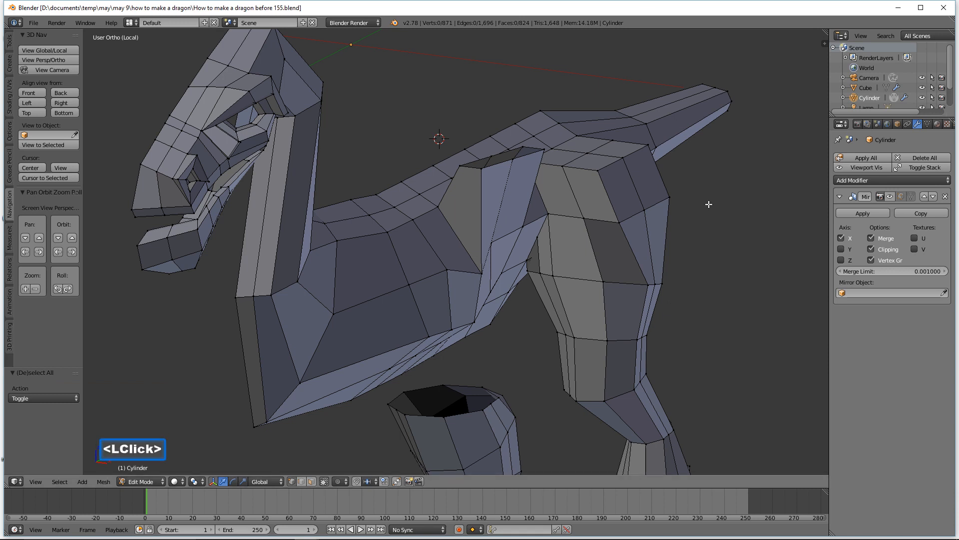
# Delete the two large side faces, one above the other, on the body between the neck base and the patched shoulder area
pyautogui.moveTo(688, 256); pyautogui.dragTo(610, 274, button='middle')
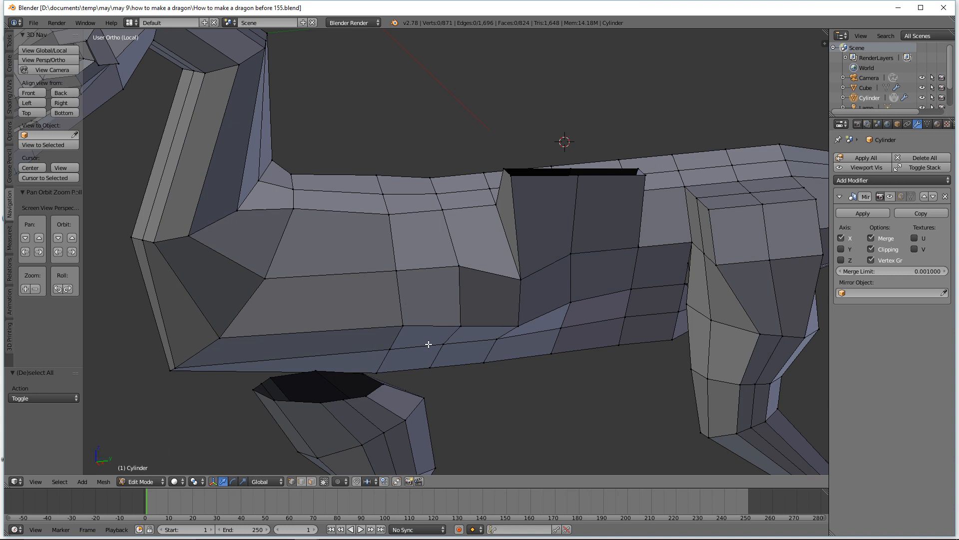
pyautogui.click(311, 481)
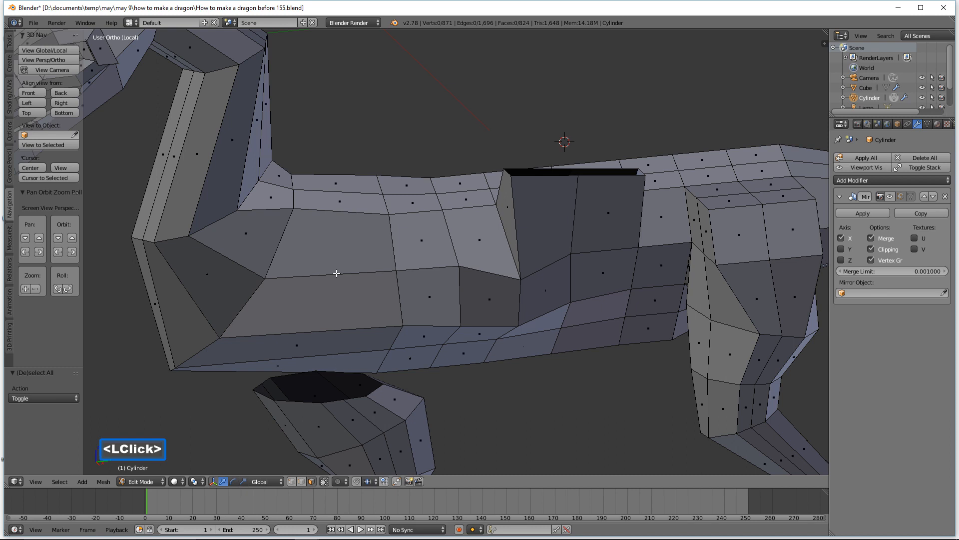
pyautogui.click(332, 260)
pyautogui.keyDown('shift'); pyautogui.click(348, 300); pyautogui.keyUp('shift')
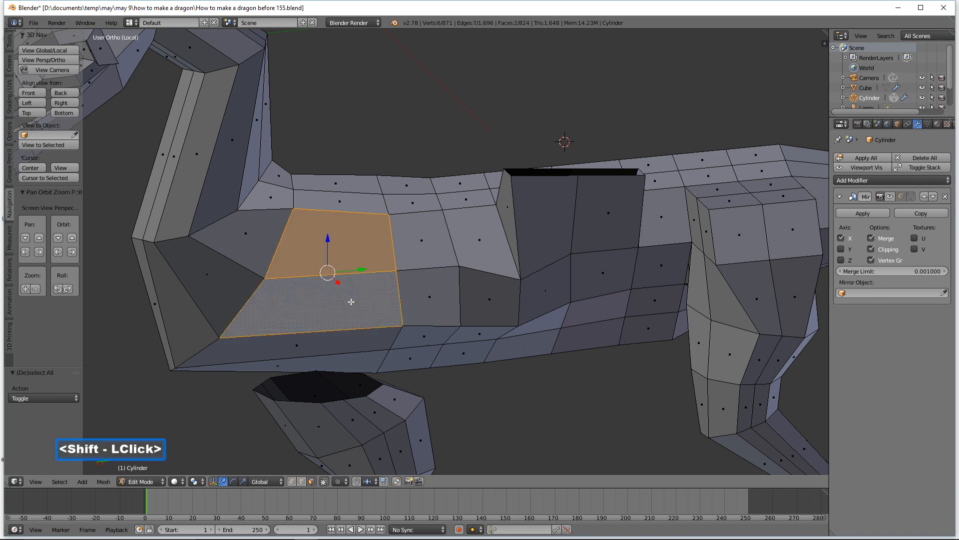
pyautogui.press('x')
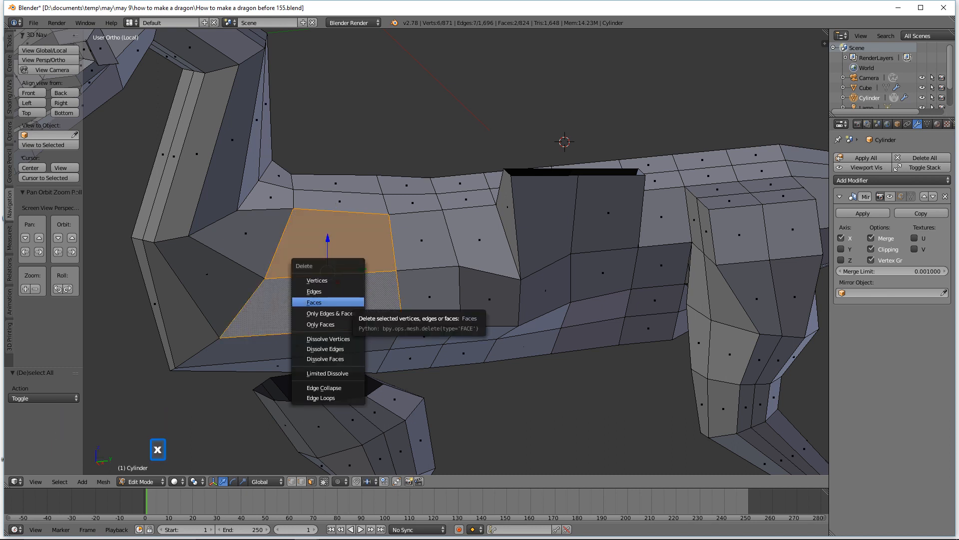
pyautogui.click(330, 302)
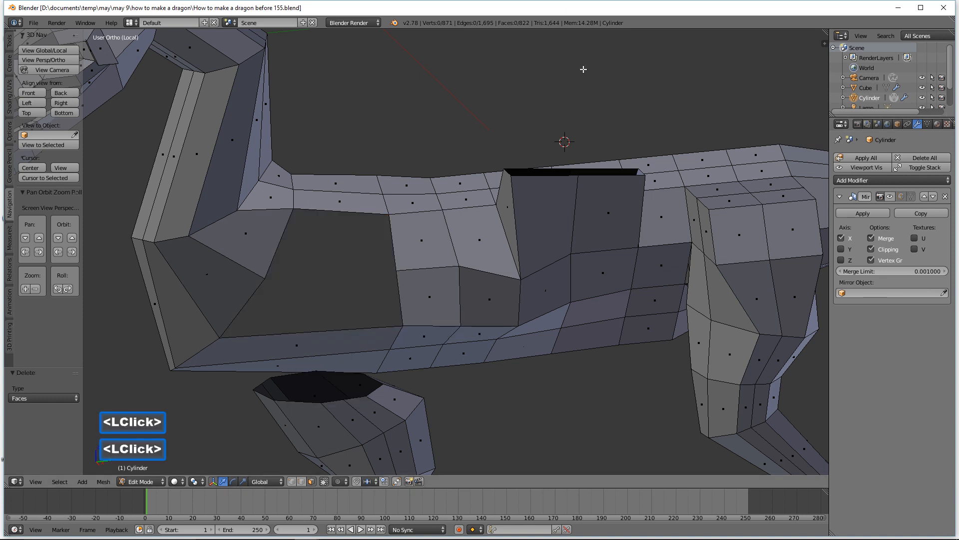
# Extrude the upper front and upper rear edges of the new opening outward along X, and move them a further 0.308 along X
pyautogui.moveTo(627, 170); pyautogui.dragTo(576, 205, button='middle')
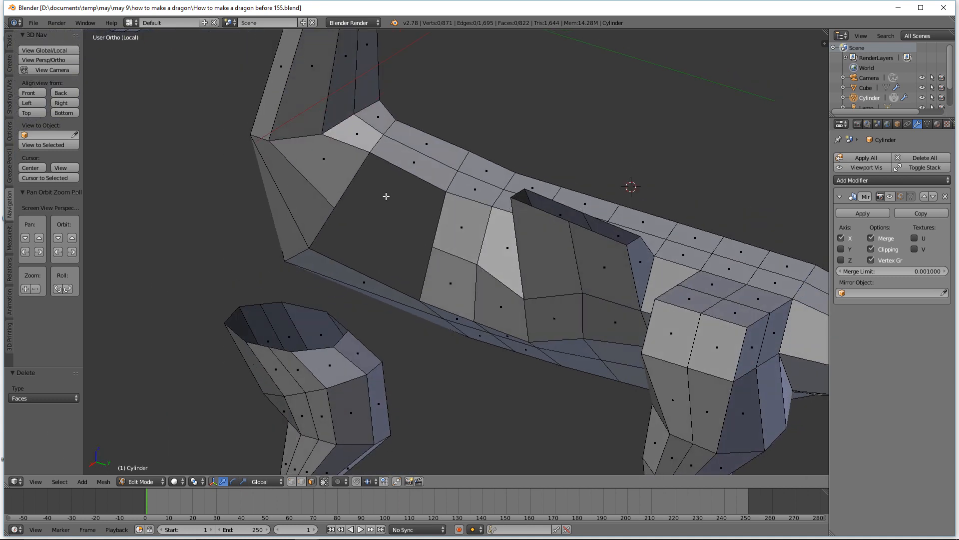
pyautogui.click(304, 480)
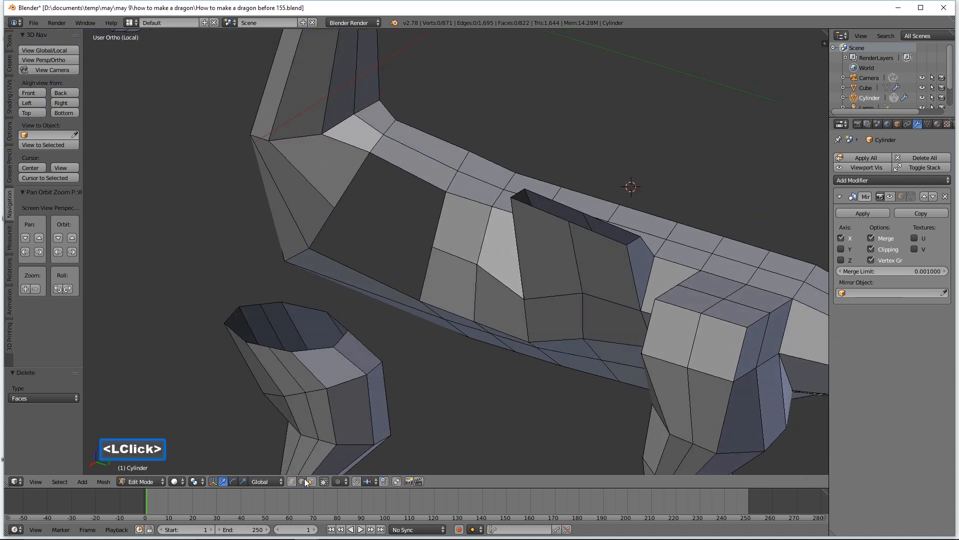
pyautogui.click(350, 183)
pyautogui.keyDown('shift'); pyautogui.click(439, 211); pyautogui.keyUp('shift')
pyautogui.moveTo(496, 214); pyautogui.dragTo(482, 217, button='middle')
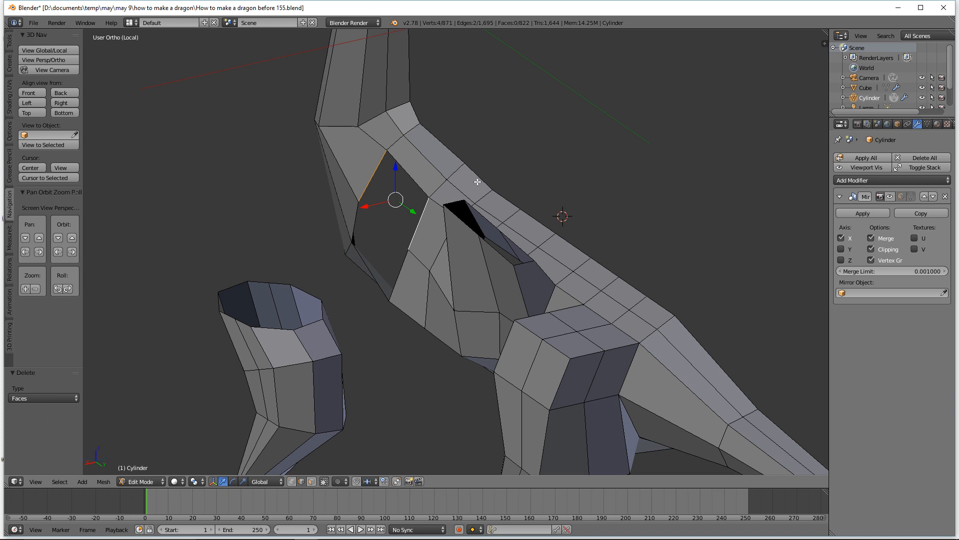
pyautogui.press('e')
pyautogui.press('x')
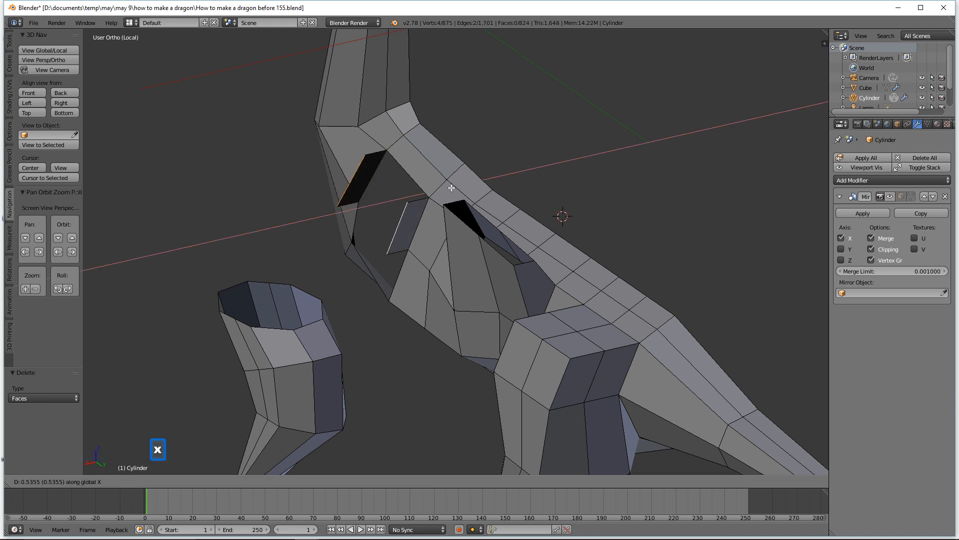
pyautogui.click(422, 198)
pyautogui.moveTo(458, 220); pyautogui.dragTo(446, 220, button='middle')
pyautogui.moveTo(314, 216); pyautogui.dragTo(300, 216)
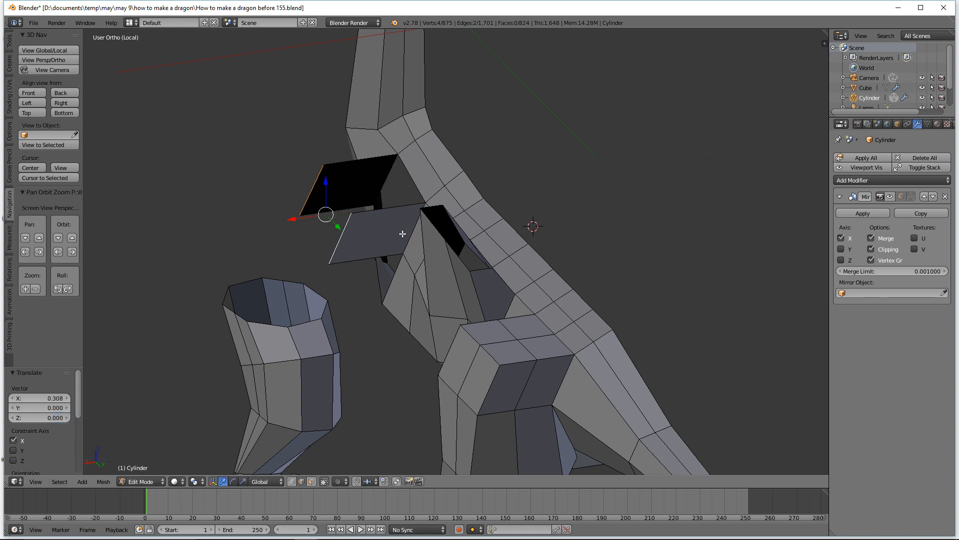
# Fill a face between the outer ends of the two extruded flaps and save the file as How to make a dragon before 157.blend
pyautogui.press('f')
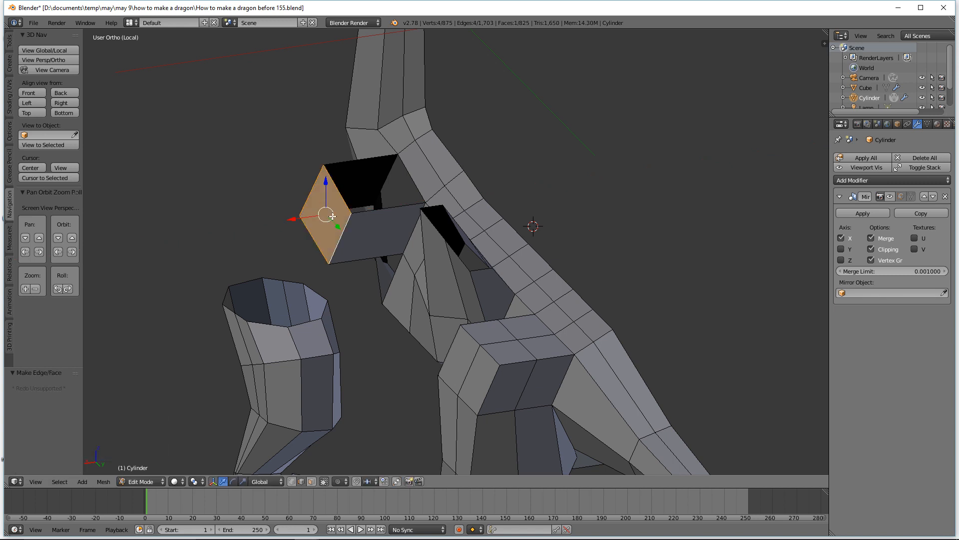
pyautogui.press('a')
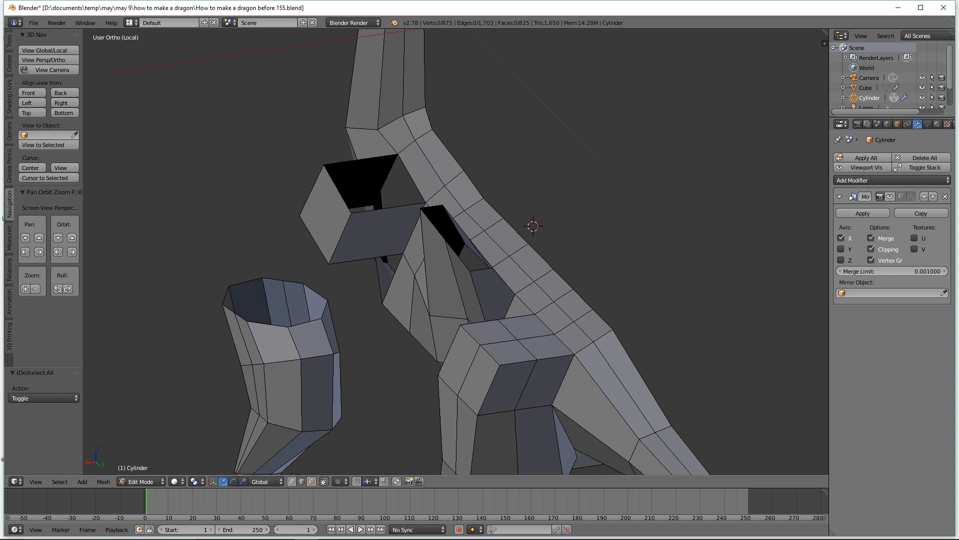
pyautogui.click(613, 73)
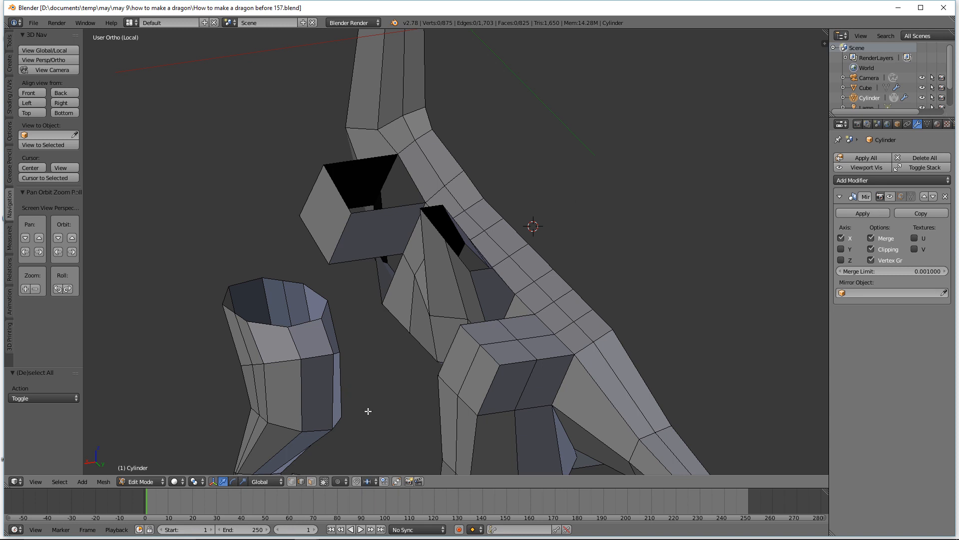
# Fill the open top of the shoulder extrusion with a four-sided face
pyautogui.press('alt')
pyautogui.keyDown('alt'); pyautogui.click(379, 214); pyautogui.keyUp('alt')
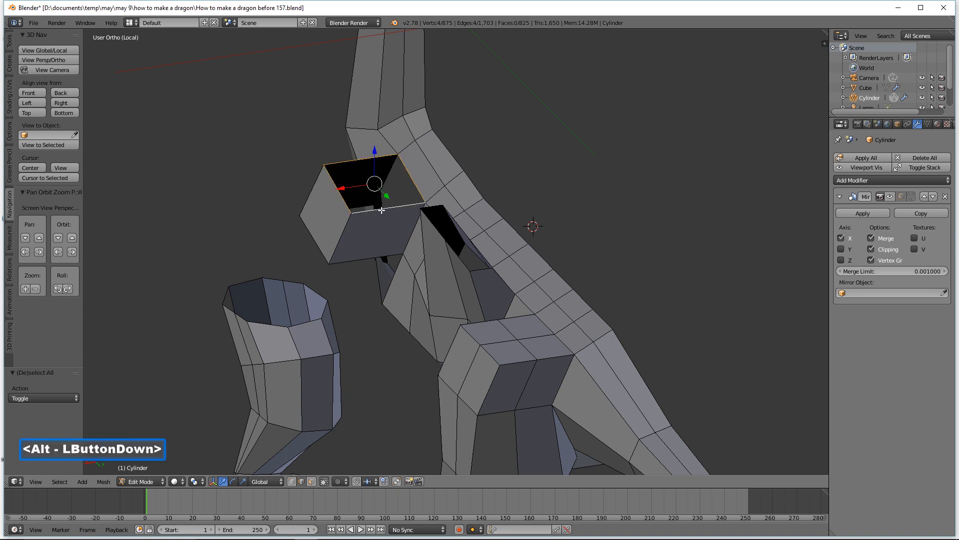
pyautogui.press('f')
pyautogui.moveTo(412, 226); pyautogui.dragTo(543, 212, button='middle')
pyautogui.moveTo(484, 313); pyautogui.dragTo(475, 319, button='middle')
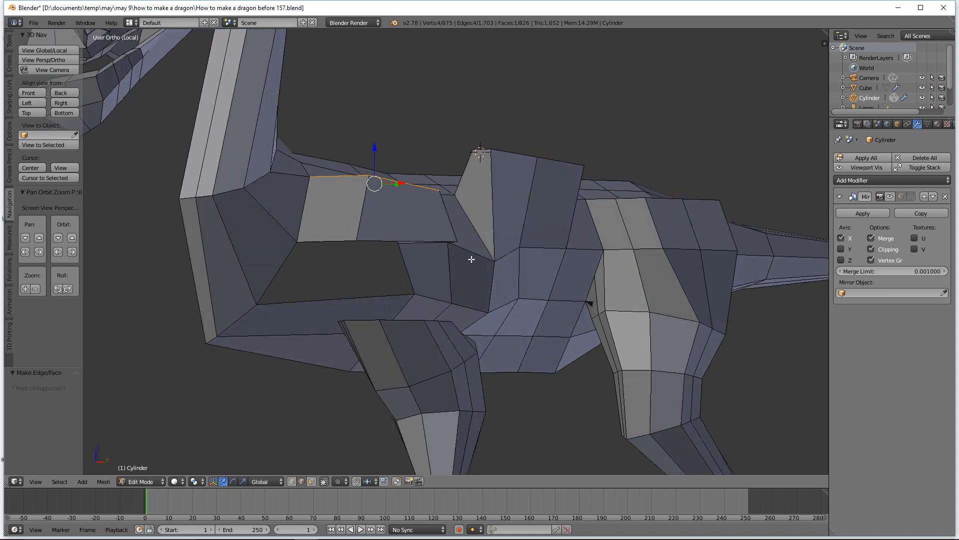
pyautogui.press('a')
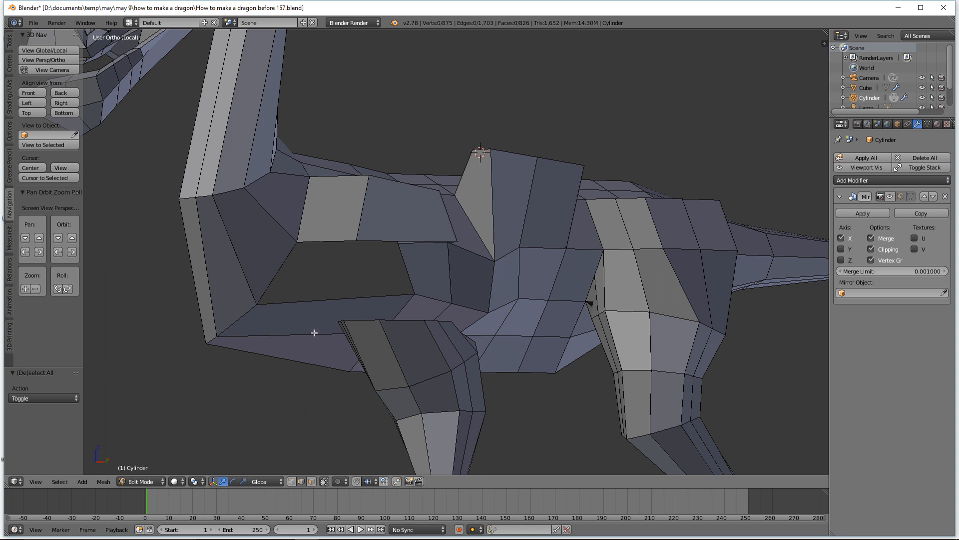
# Compare the boundary vertex counts of the shoulder's underside opening and the front leg's upper opening
pyautogui.press('alt')
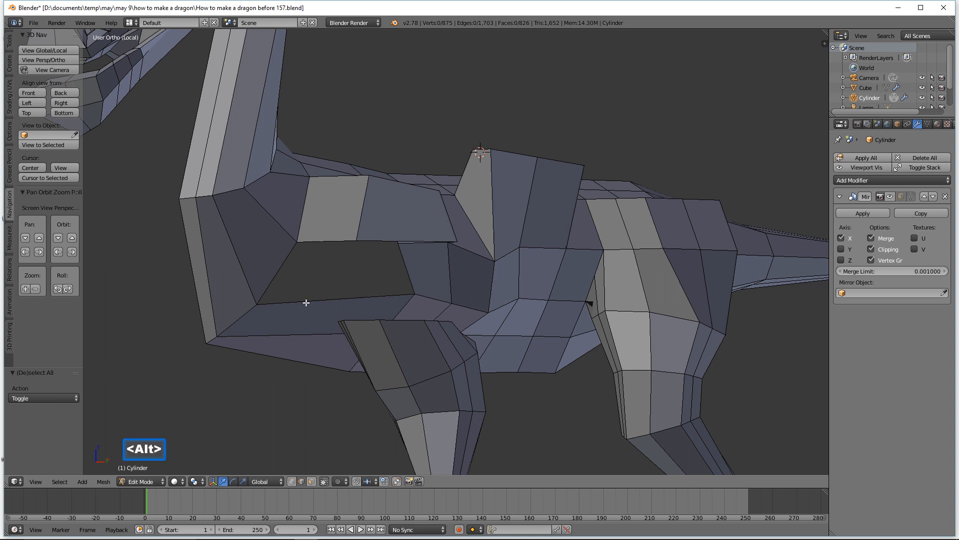
pyautogui.keyDown('alt'); pyautogui.click(306, 302); pyautogui.keyUp('alt')
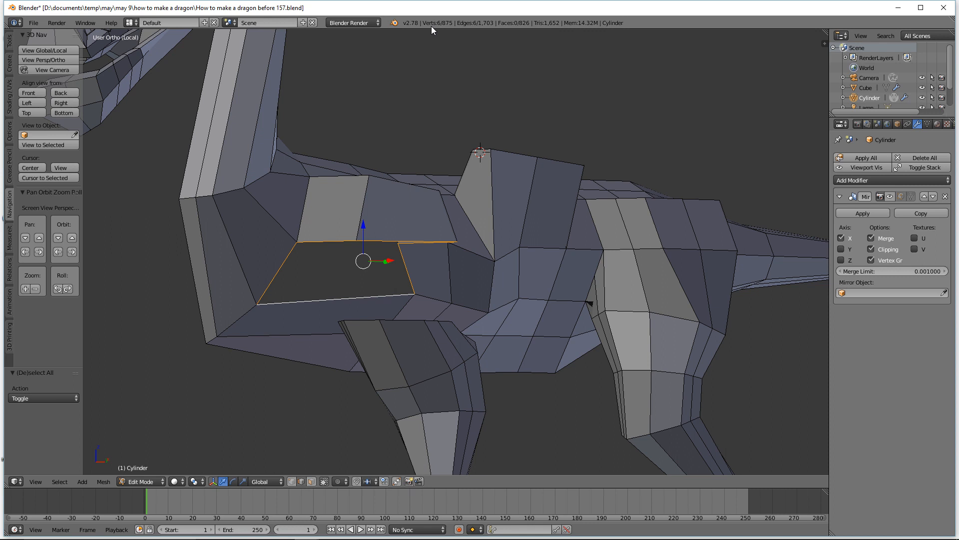
pyautogui.moveTo(457, 133)
pyautogui.mouseDown(button='middle')
pyautogui.moveTo(465, 142)
pyautogui.moveTo(456, 140)
pyautogui.mouseUp(button='middle')
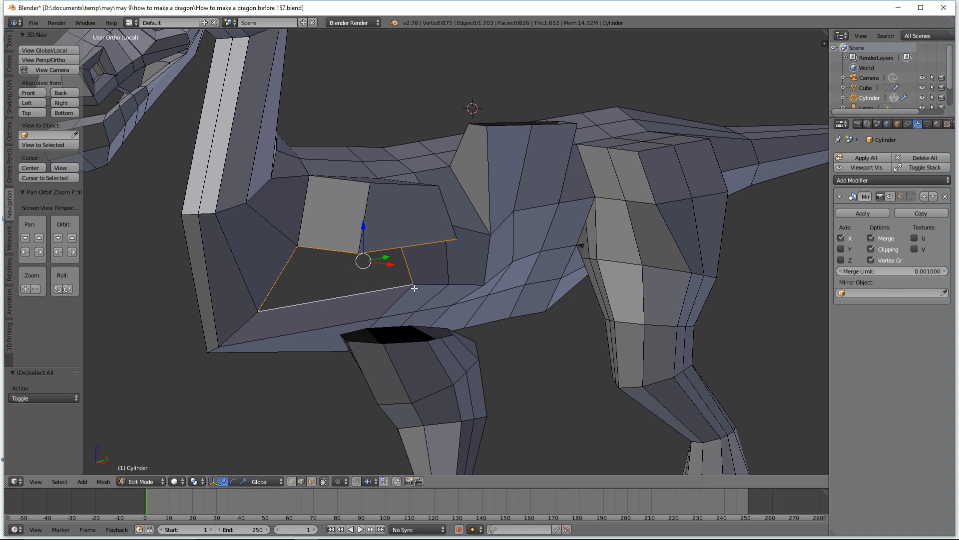
pyautogui.press('a')
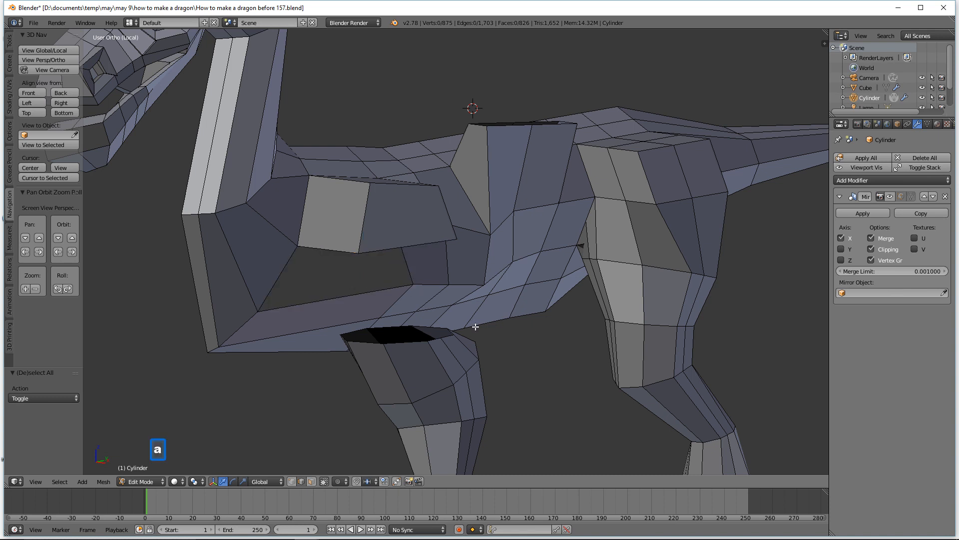
pyautogui.keyDown('alt'); pyautogui.click(409, 341); pyautogui.keyUp('alt')
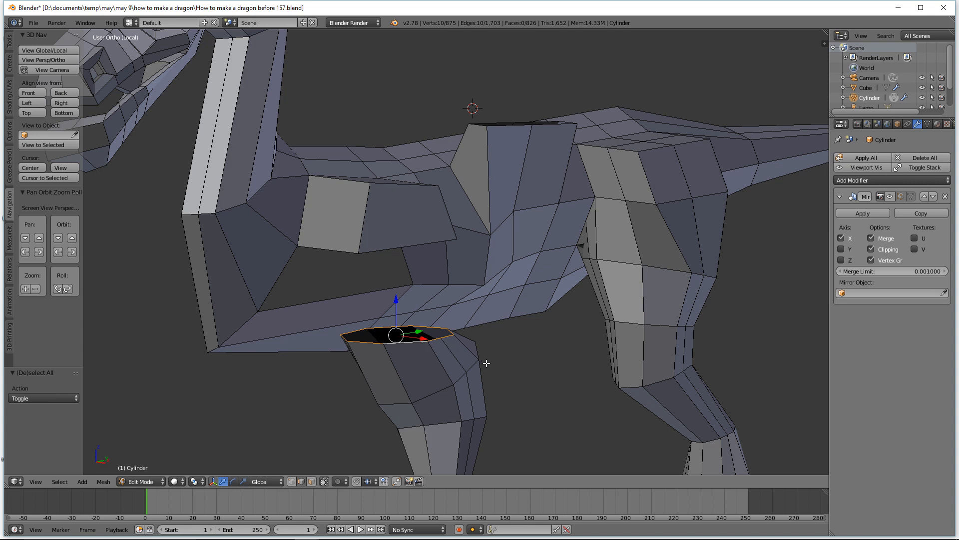
pyautogui.press('a')
pyautogui.keyDown('alt'); pyautogui.click(312, 302); pyautogui.keyUp('alt')
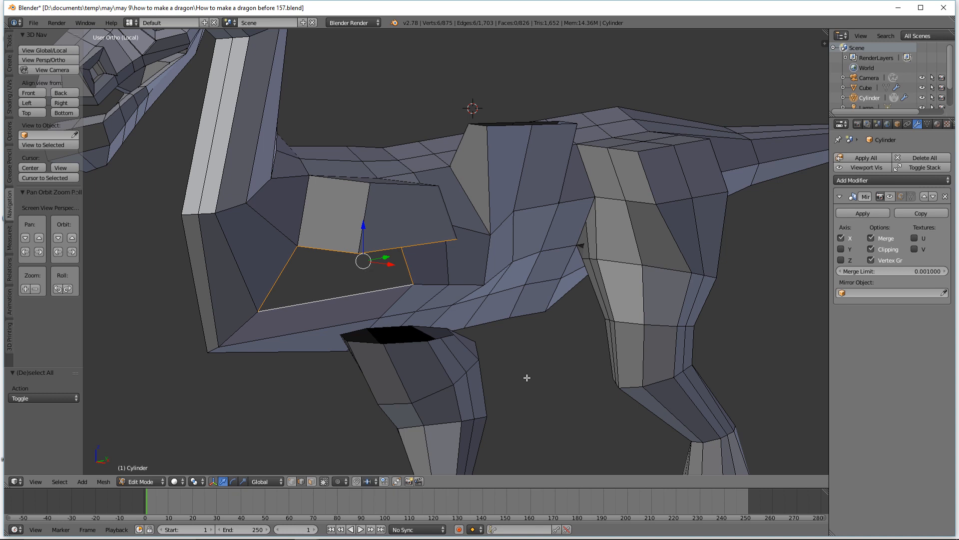
pyautogui.press('a')
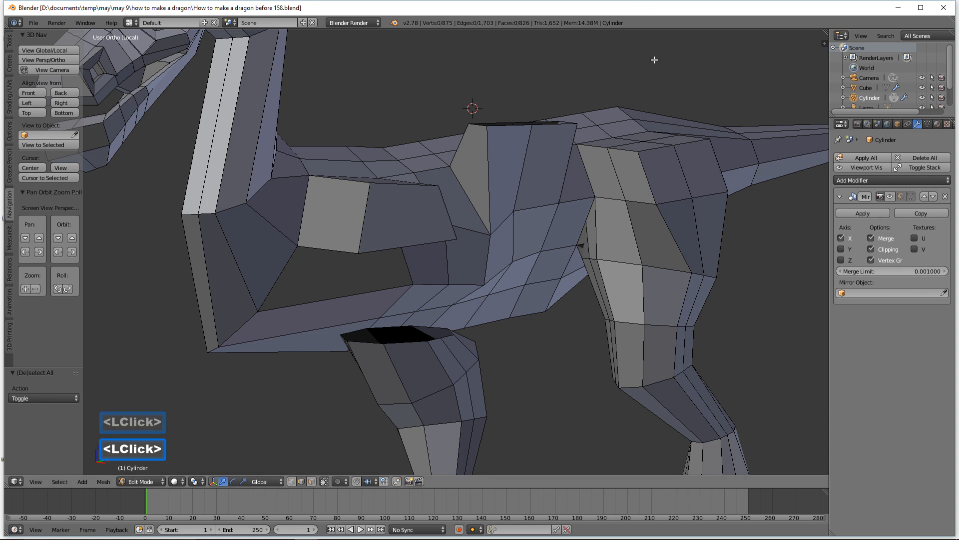
# Add a centred lengthwise loop cut through the shoulder extrusion's top and front faces, and check the opening's vertex count
pyautogui.moveTo(674, 113); pyautogui.dragTo(631, 168, button='middle')
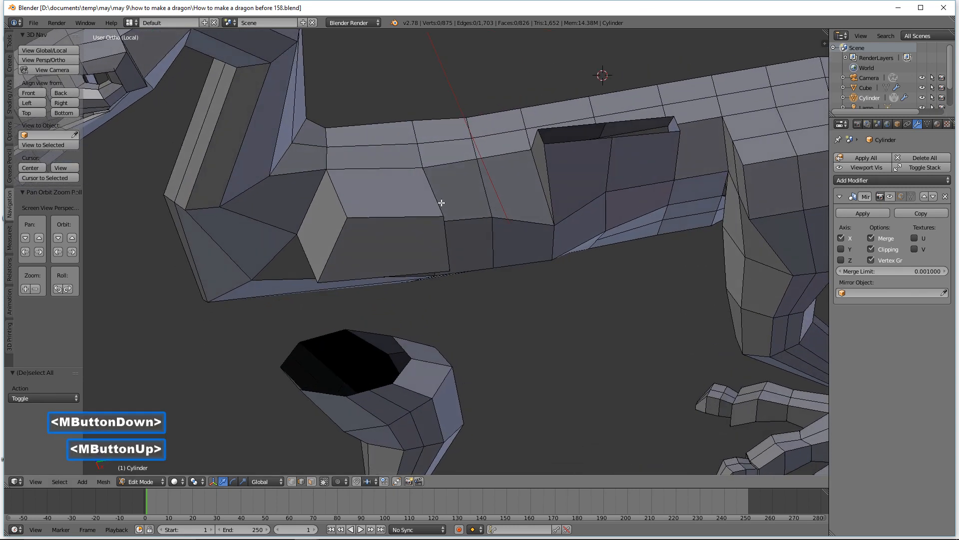
pyautogui.press('ctrl')
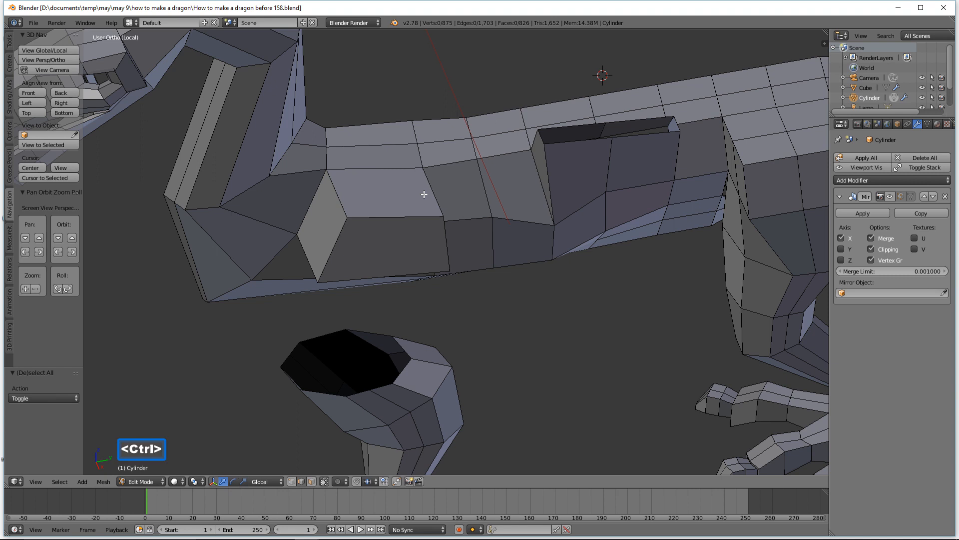
pyautogui.hotkey('ctrl', 'r')
pyautogui.click(425, 194)
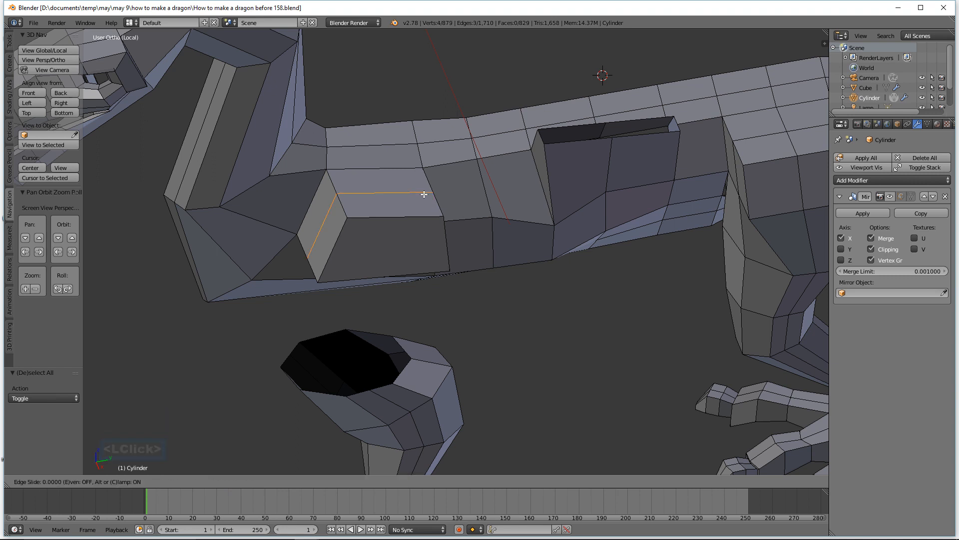
pyautogui.click(424, 194)
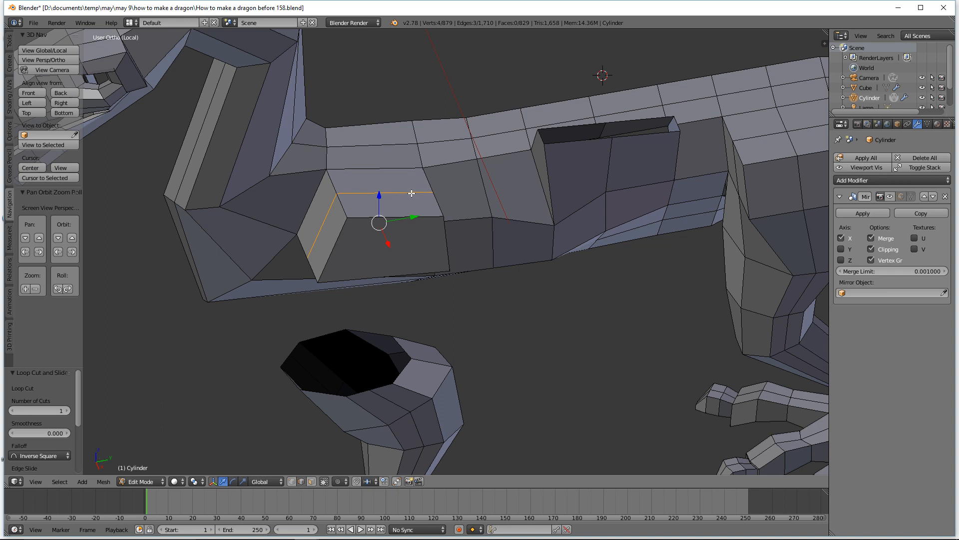
pyautogui.press('a')
pyautogui.moveTo(413, 287); pyautogui.dragTo(375, 285, button='middle')
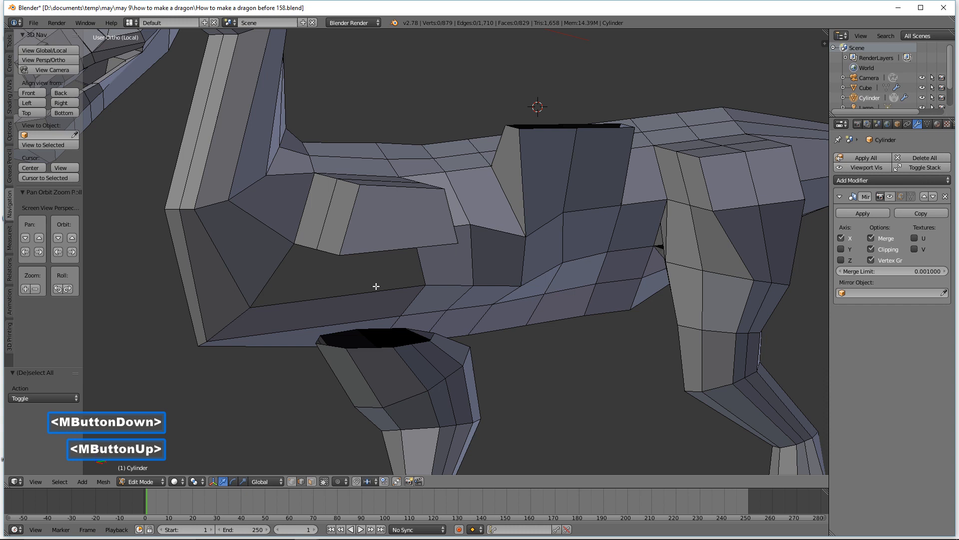
pyautogui.keyDown('alt'); pyautogui.click(374, 295); pyautogui.keyUp('alt')
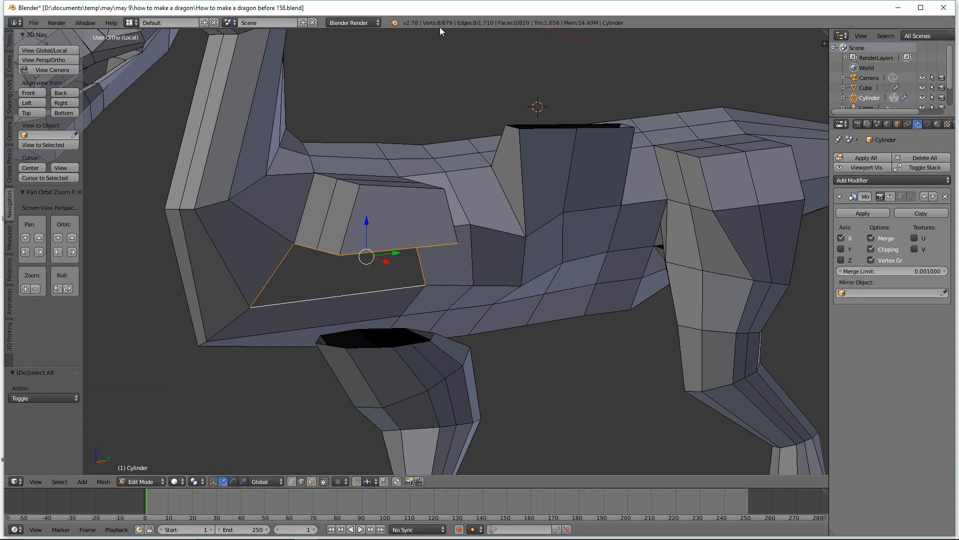
pyautogui.press('a')
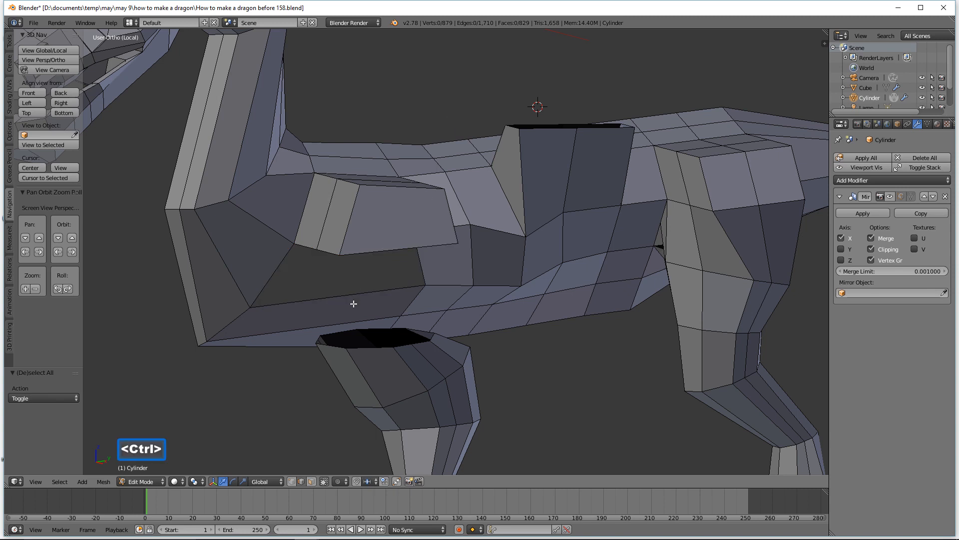
# Add a centred loop cut across the lower chest and belly faces beneath the shoulder opening, and check the opening's vertex count
pyautogui.hotkey('ctrl', 'r')
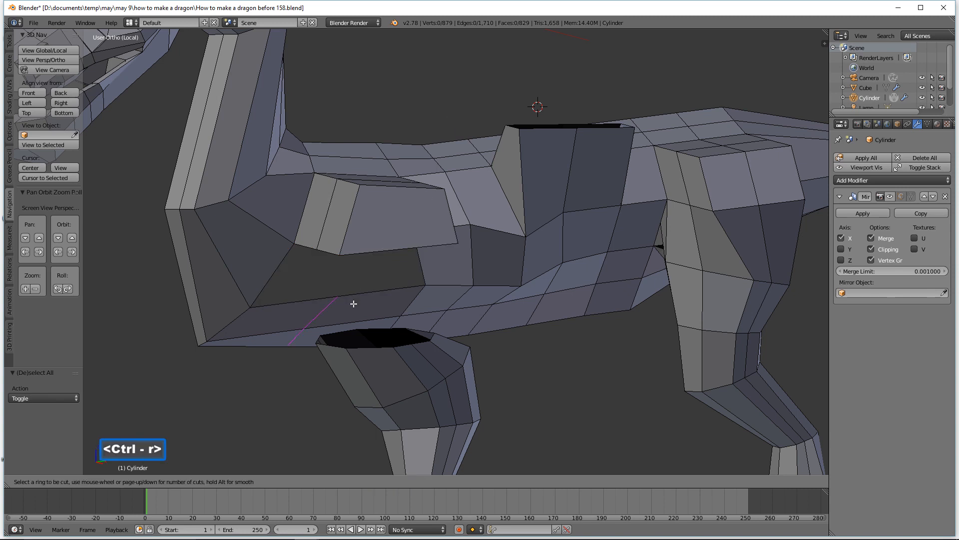
pyautogui.click(354, 303)
pyautogui.click(354, 304)
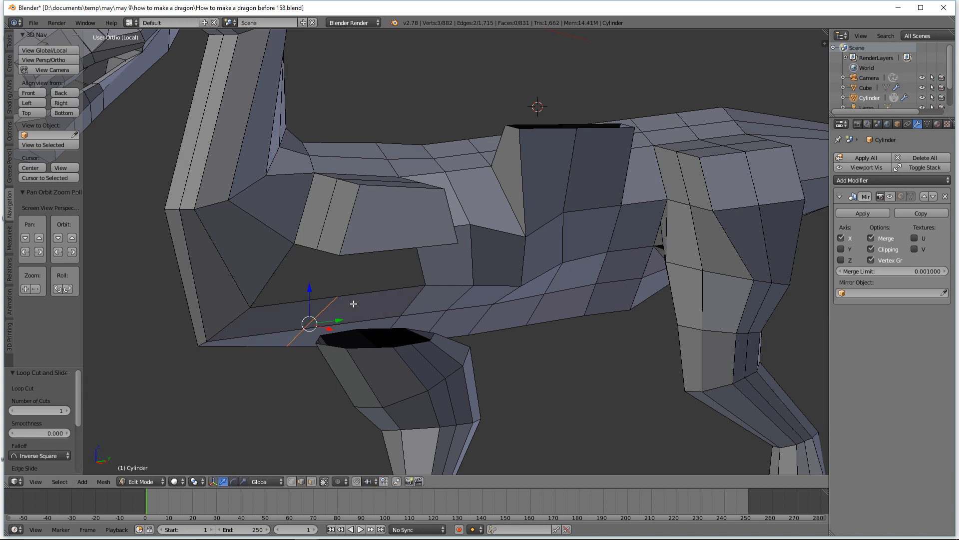
pyautogui.press('a')
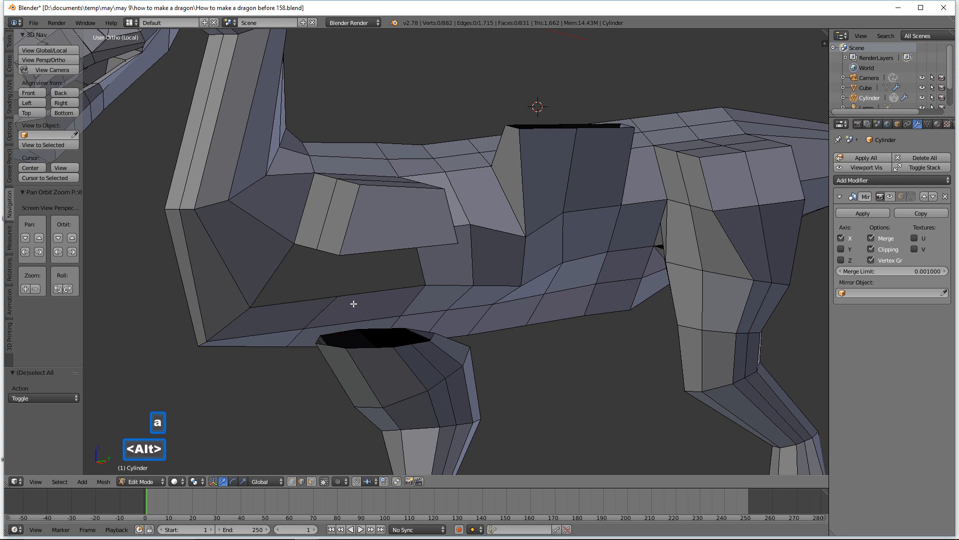
pyautogui.keyDown('alt'); pyautogui.click(296, 302); pyautogui.keyUp('alt')
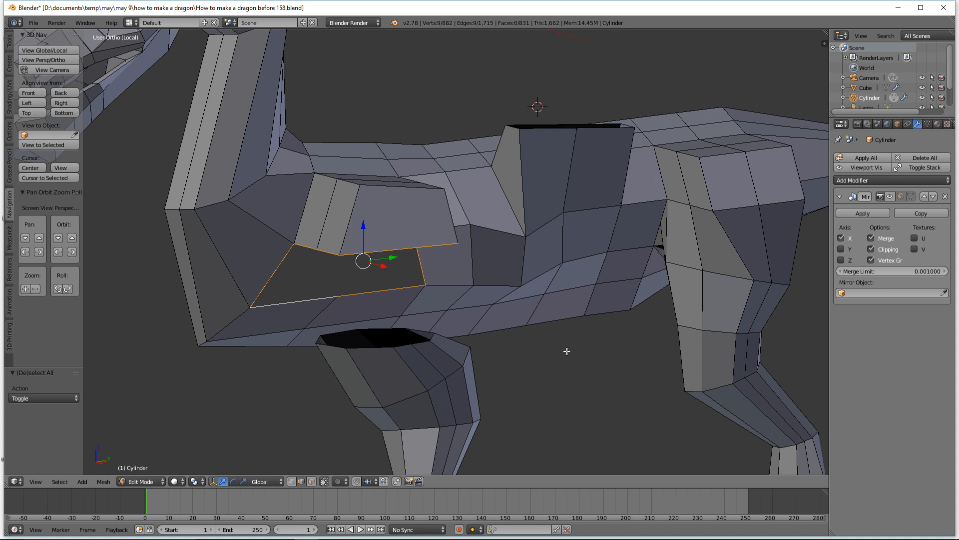
pyautogui.press('a')
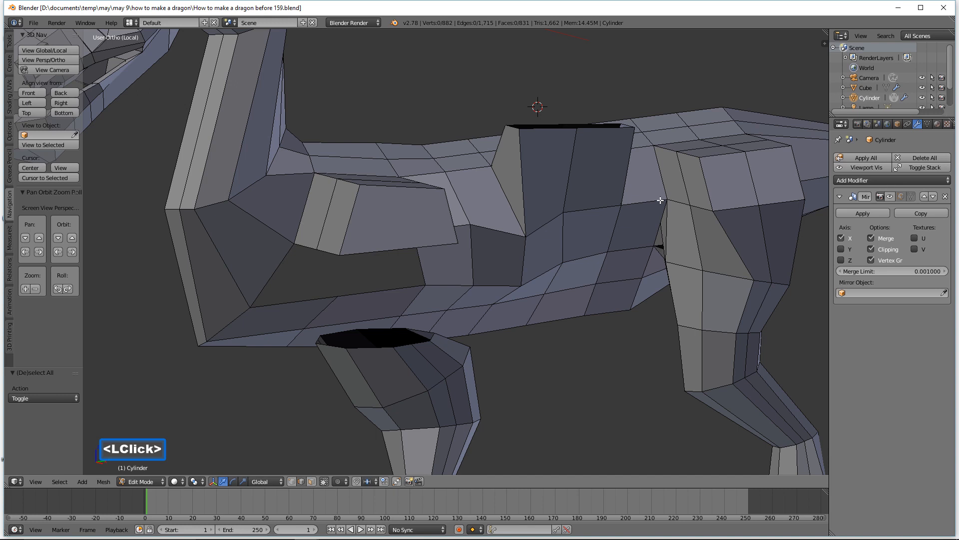
# Add a centred loop cut across the forward shoulder's outer side and top, running up over the back
pyautogui.moveTo(660, 200); pyautogui.dragTo(612, 206, button='middle')
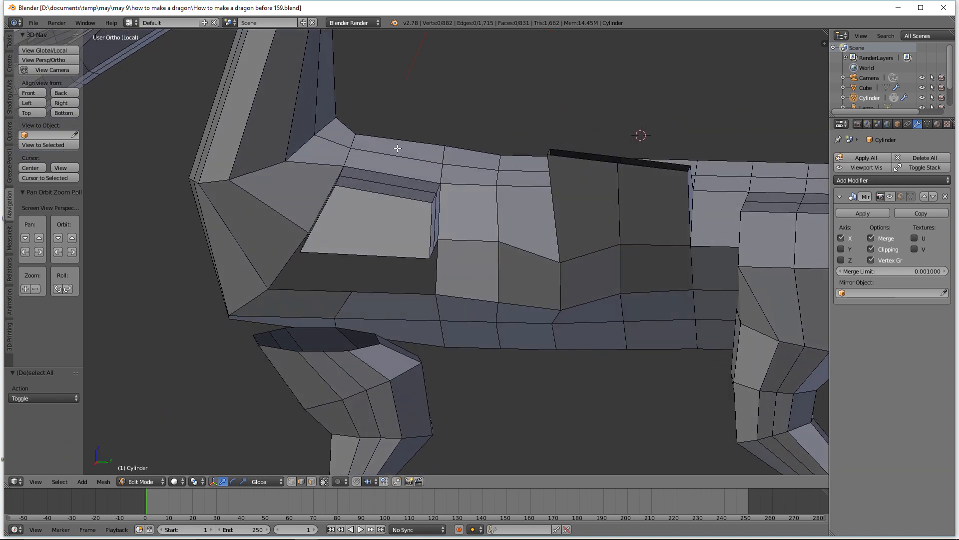
pyautogui.press('ctrl')
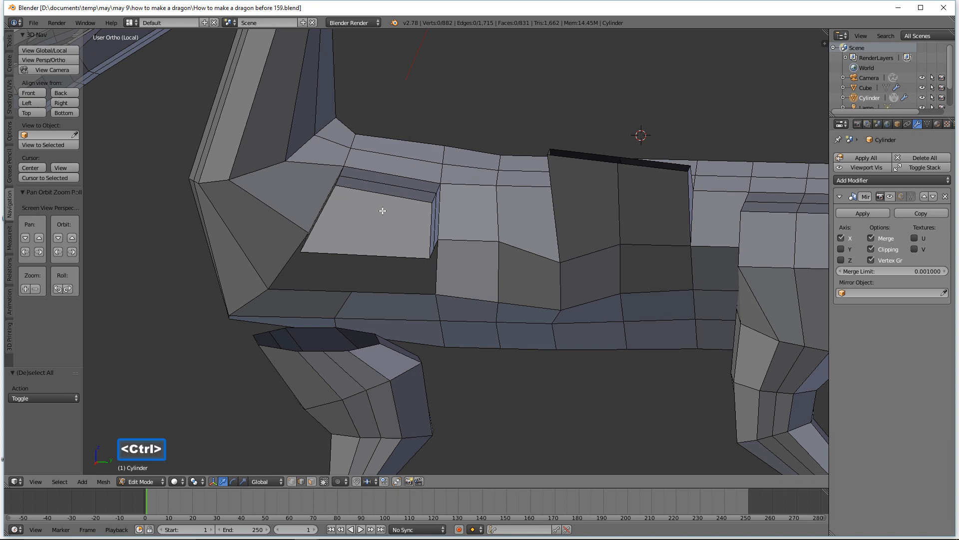
pyautogui.hotkey('ctrl', 'r')
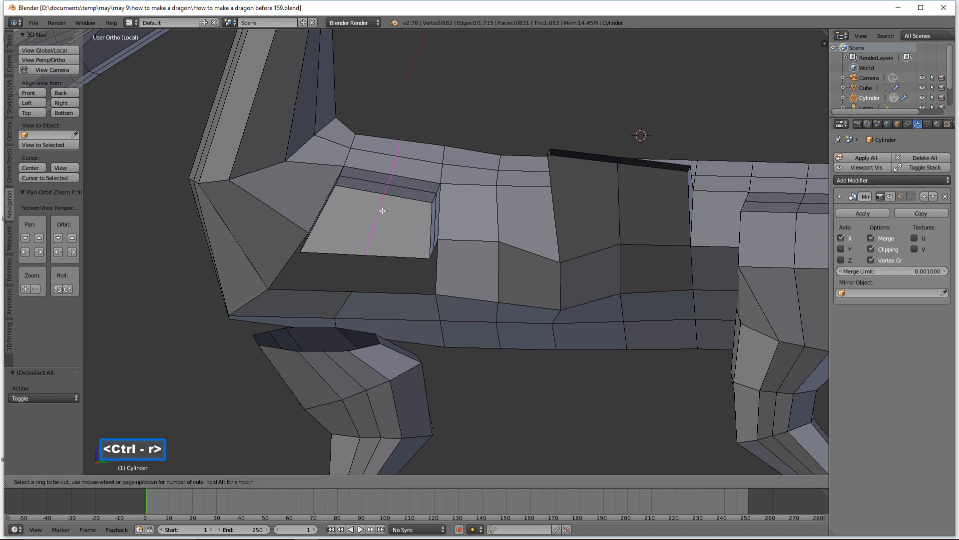
pyautogui.click(382, 211)
pyautogui.click(382, 211)
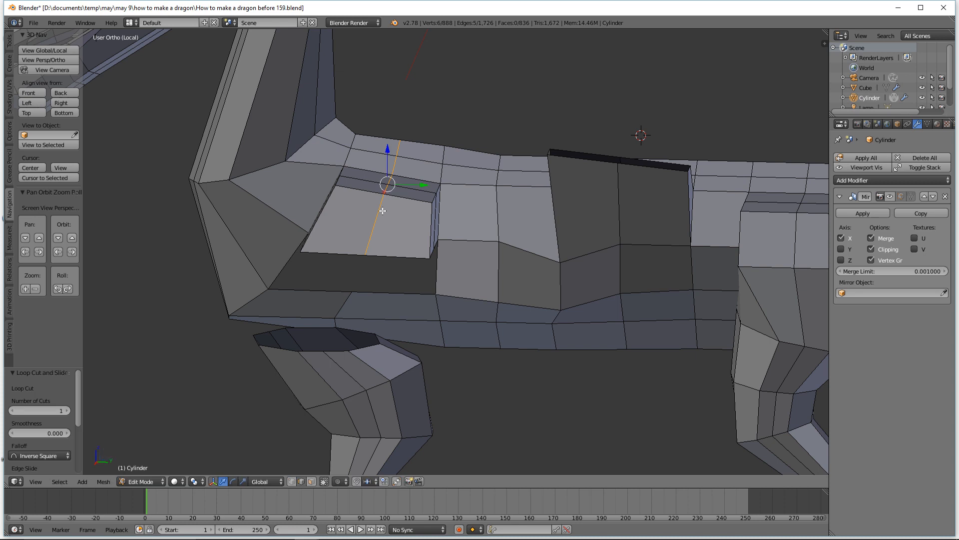
pyautogui.press('a')
# Compare the boundary vertex counts of the shoulder's underside opening and the front leg's upper opening after the new cut
pyautogui.moveTo(397, 249); pyautogui.dragTo(459, 235, button='middle')
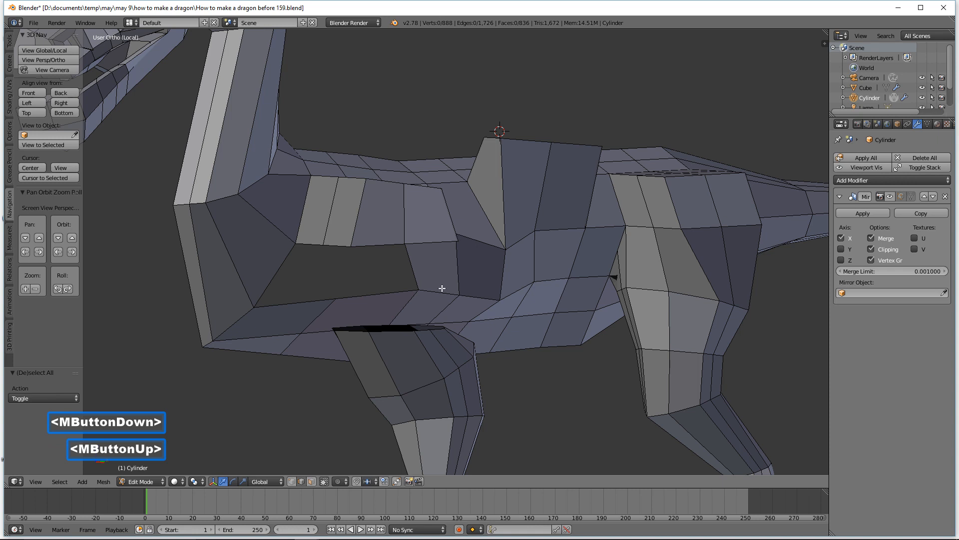
pyautogui.keyDown('alt'); pyautogui.click(322, 302); pyautogui.keyUp('alt')
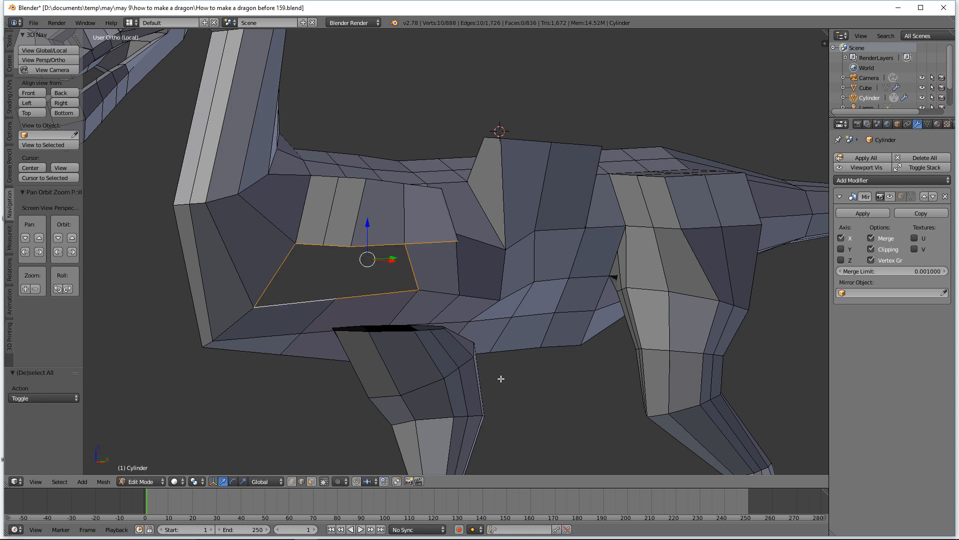
pyautogui.press('a')
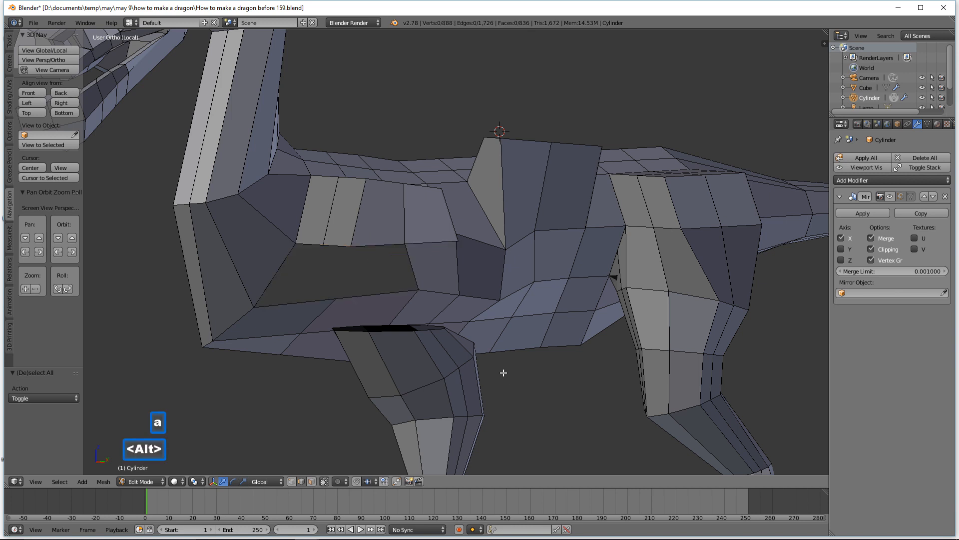
pyautogui.keyDown('alt'); pyautogui.click(397, 323); pyautogui.keyUp('alt')
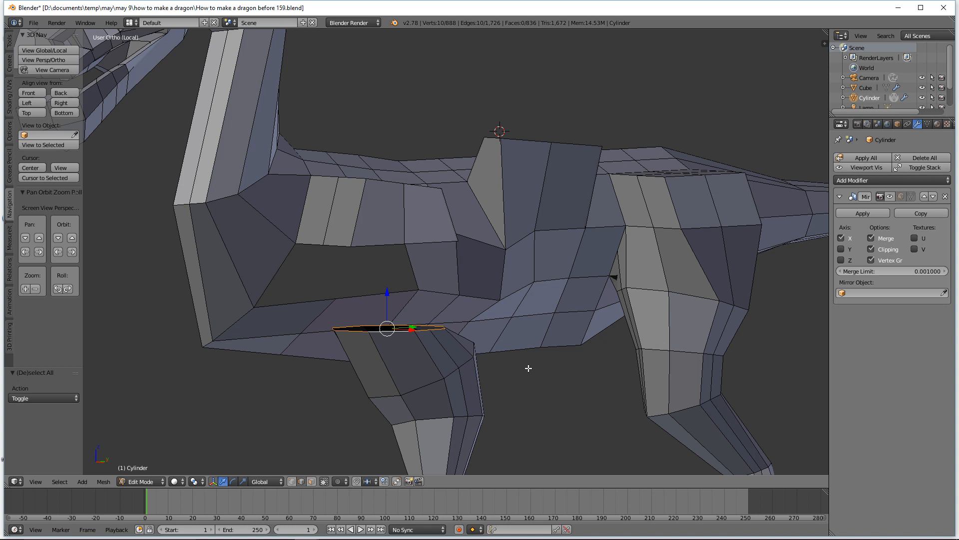
pyautogui.press('a')
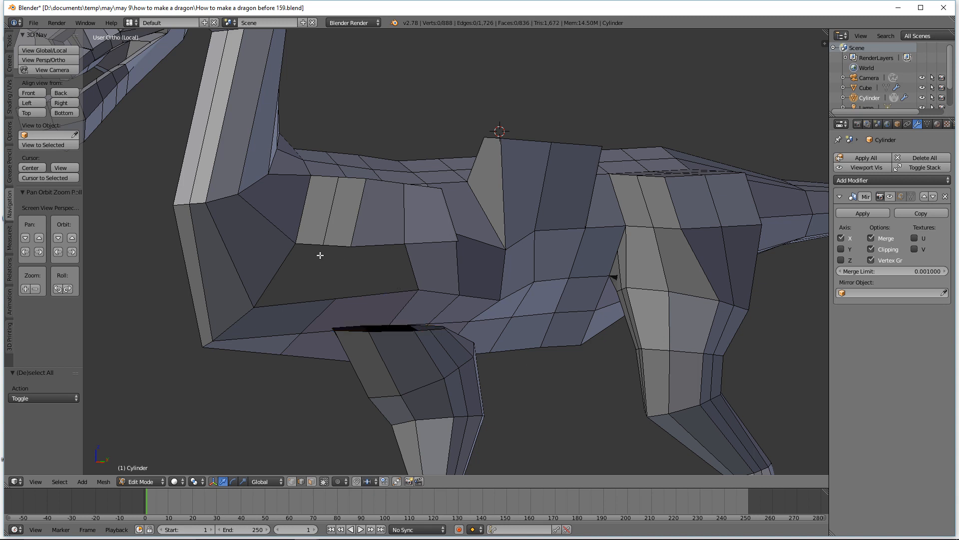
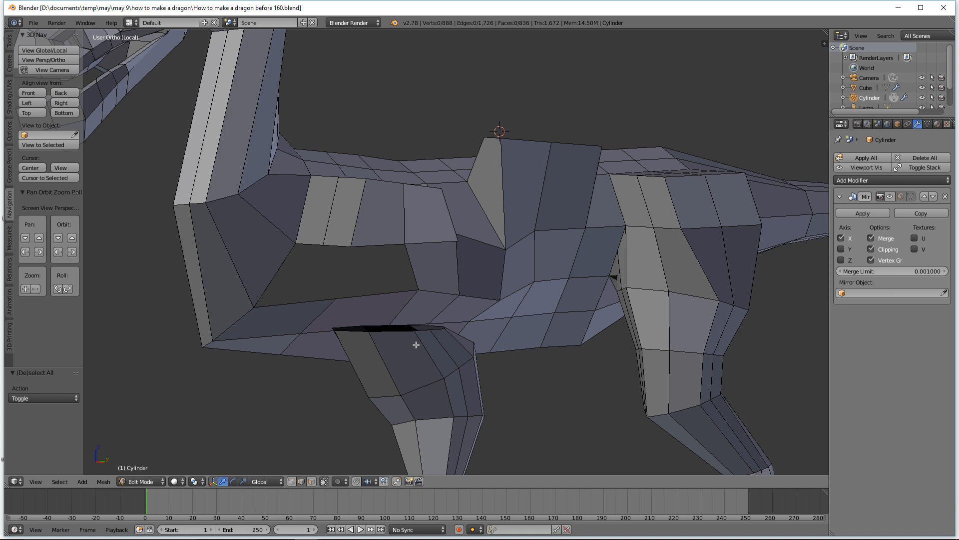
# Bridge the shoulder's underside opening to the front leg's upper boundary loop with Bridge Edge Loops
pyautogui.moveTo(474, 407); pyautogui.dragTo(492, 398, button='middle')
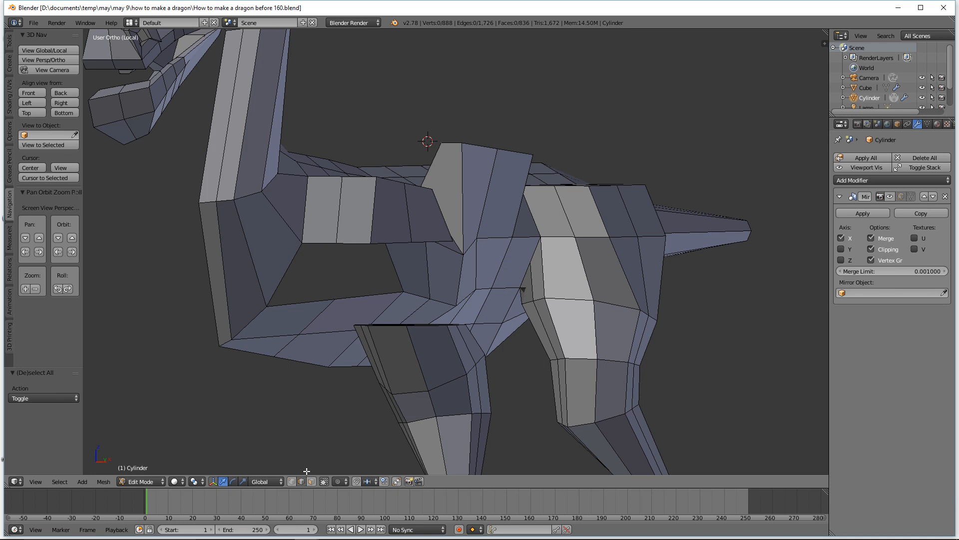
pyautogui.press('alt')
pyautogui.keyDown('alt'); pyautogui.click(297, 302); pyautogui.keyUp('alt')
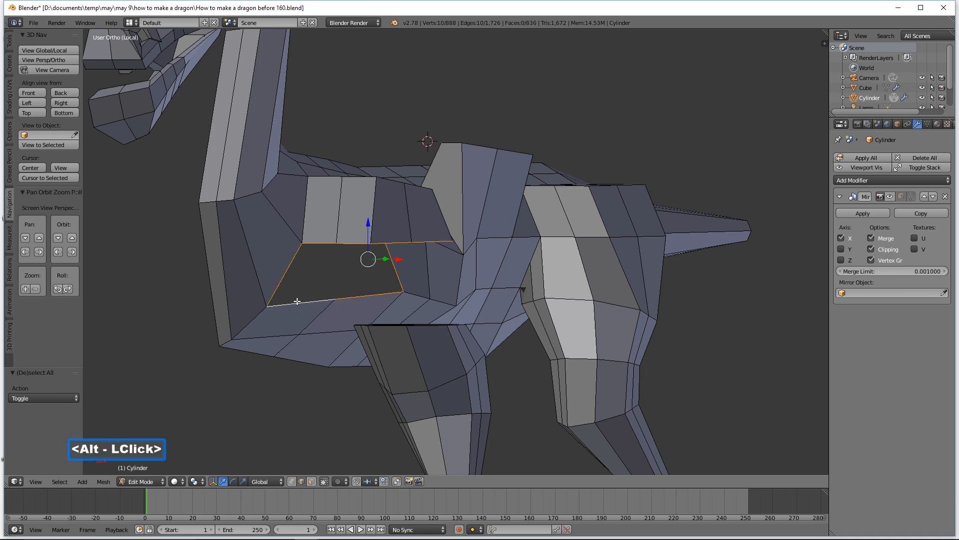
pyautogui.press('shift')
pyautogui.keyDown('alt'); pyautogui.keyDown('shift'); pyautogui.click(384, 327); pyautogui.keyUp('shift'); pyautogui.keyUp('alt')
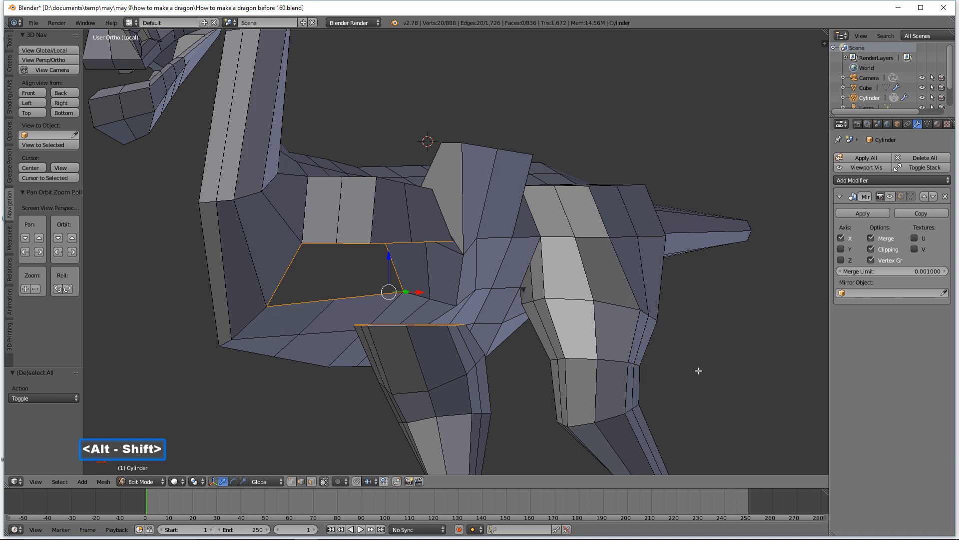
pyautogui.press('ctrl')
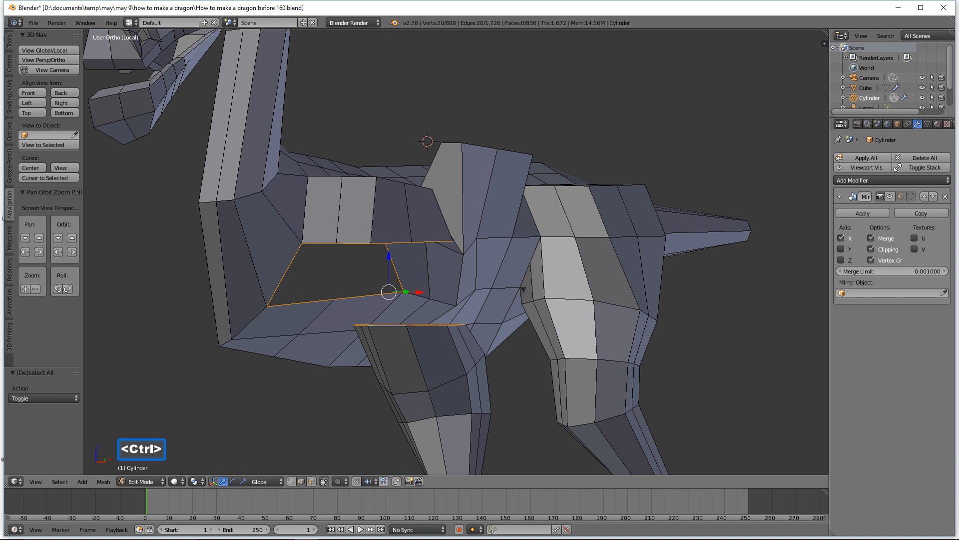
pyautogui.hotkey('ctrl', 'e')
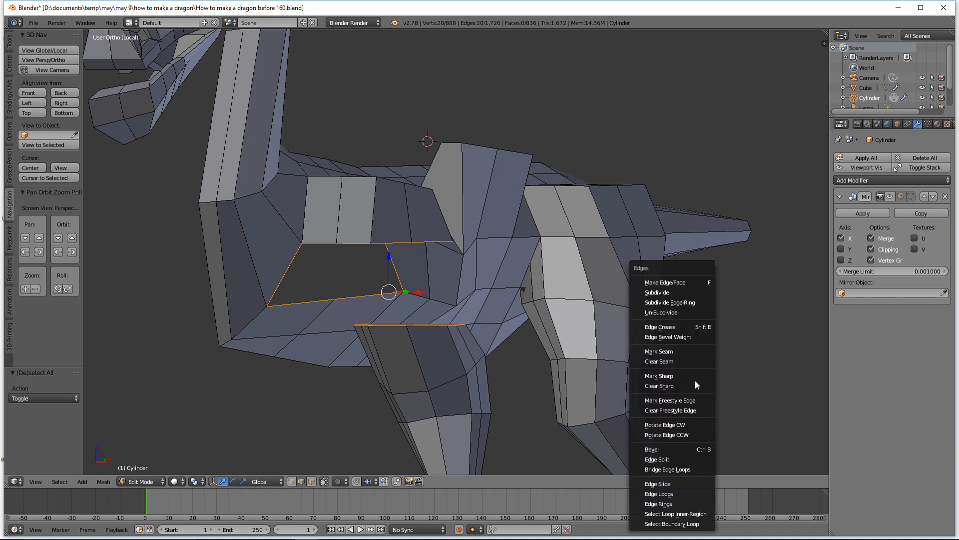
pyautogui.click(699, 469)
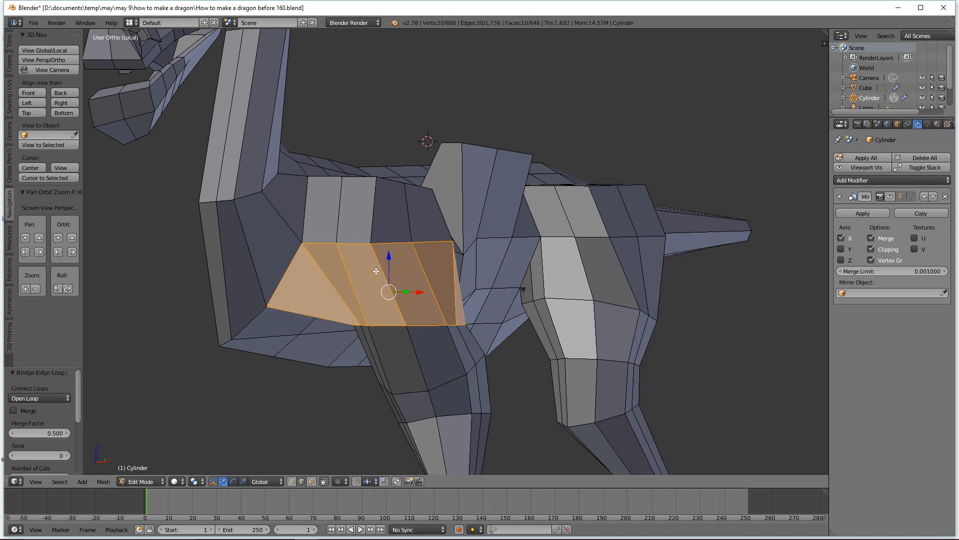
pyautogui.moveTo(433, 308); pyautogui.dragTo(402, 299, button='middle')
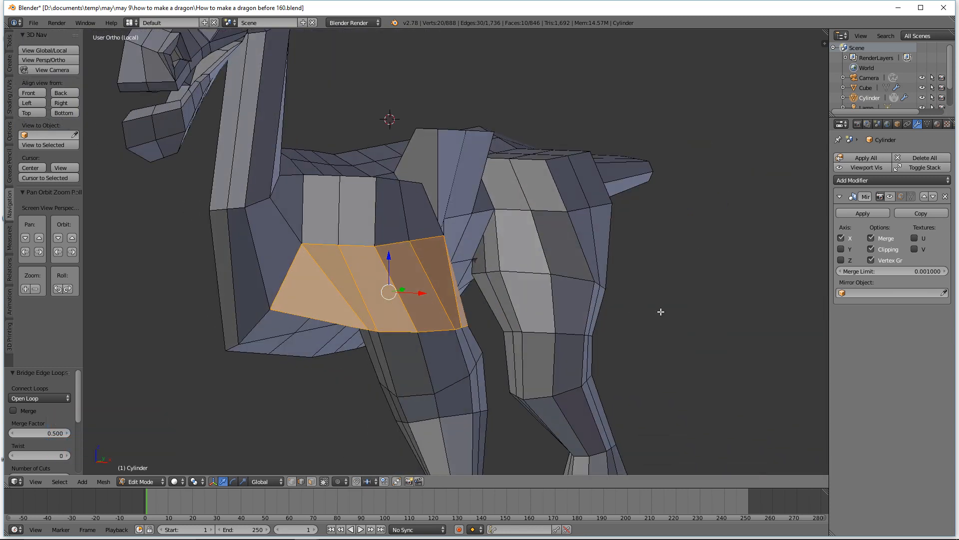
pyautogui.press('a')
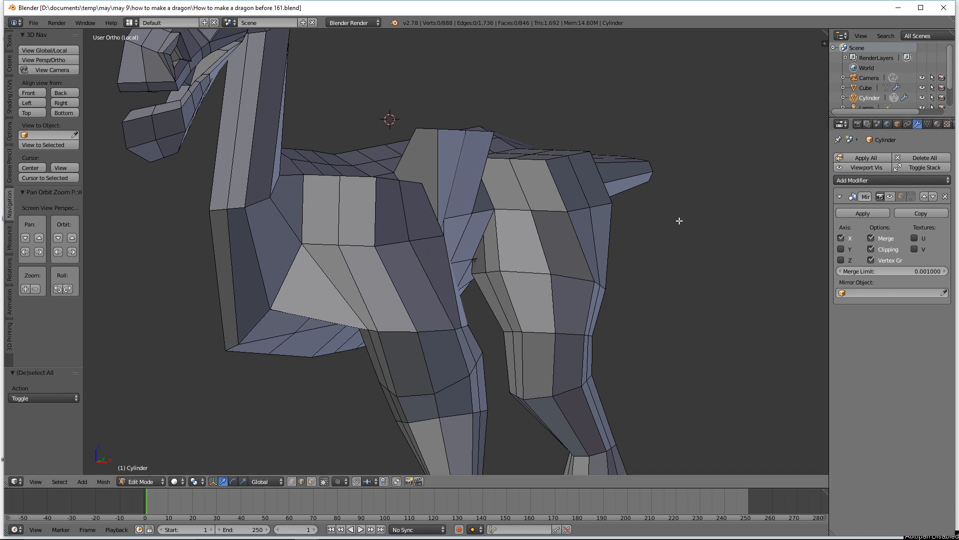
# Display the Mirror modifier's result in Edit Mode and inspect both reattached front legs from the front and side
pyautogui.click(900, 196)
pyautogui.scroll(-3, 504, 242)
pyautogui.moveTo(504, 242); pyautogui.dragTo(424, 244, button='middle')
pyautogui.moveTo(514, 275); pyautogui.dragTo(635, 289, button='middle')
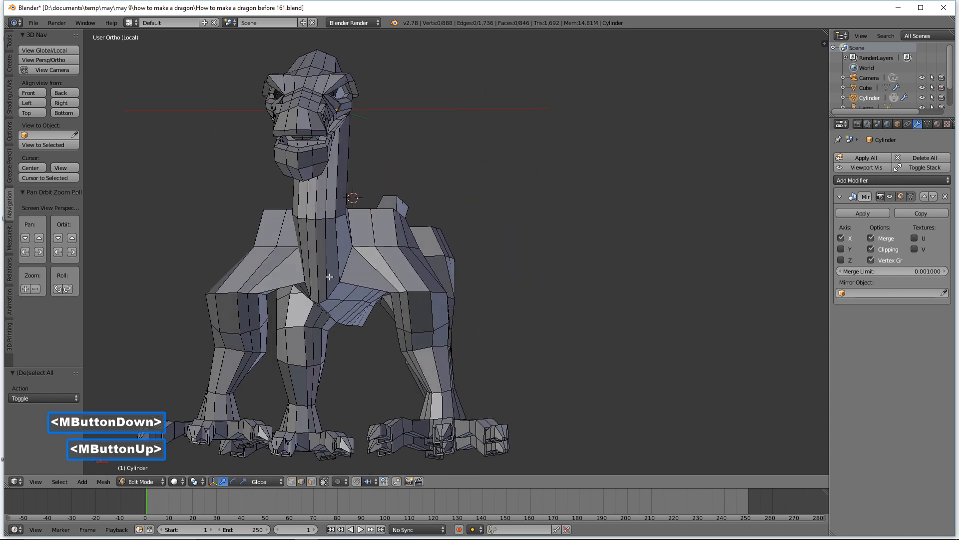
pyautogui.moveTo(397, 282); pyautogui.dragTo(306, 283, button='middle')
# Switch to wireframe shading and lasso-select the torso, all legs and the tail, excluding the neck and head
pyautogui.press('z')
pyautogui.click(381, 281)
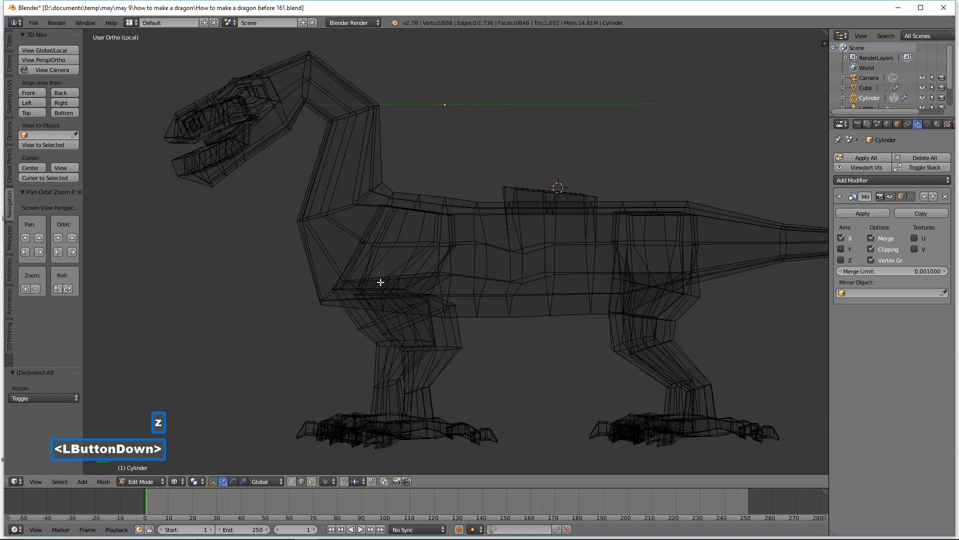
pyautogui.press('ctrl')
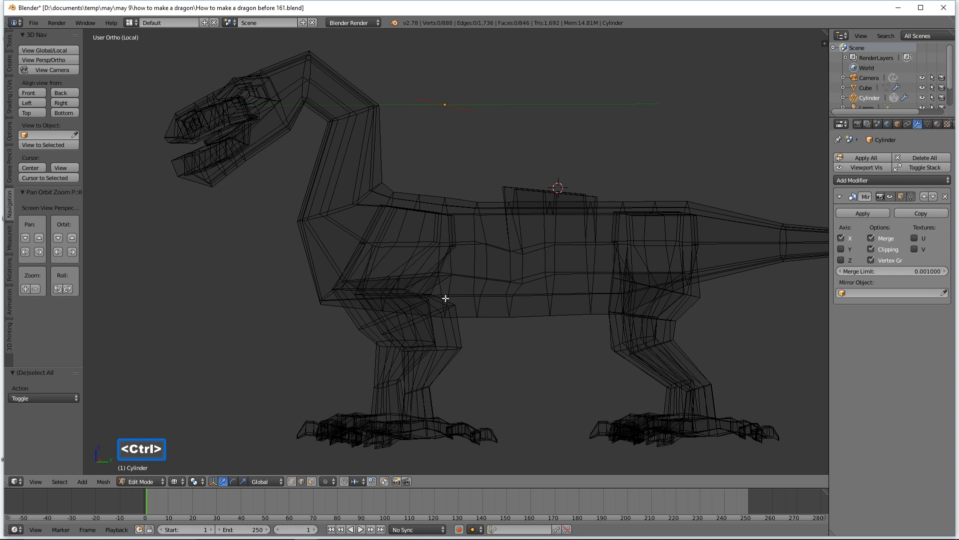
pyautogui.scroll(-2, 446, 298)
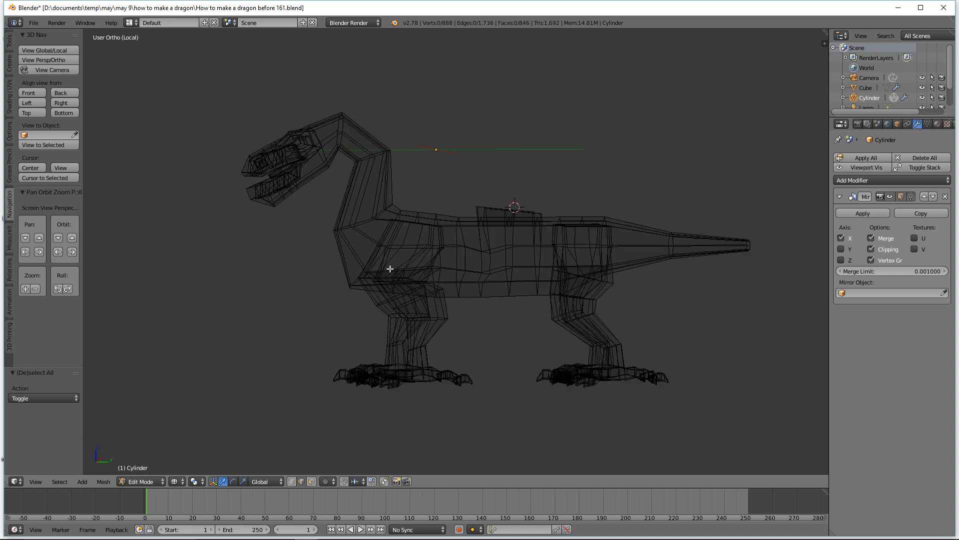
pyautogui.press('ctrl')
pyautogui.moveTo(310, 252)
pyautogui.keyDown('ctrl'); pyautogui.mouseDown(button='right')
pyautogui.moveTo(395, 209)
pyautogui.moveTo(642, 135)
pyautogui.moveTo(778, 297)
pyautogui.moveTo(707, 435)
pyautogui.moveTo(437, 454)
pyautogui.moveTo(283, 439)
pyautogui.mouseUp(button='right'); pyautogui.keyUp('ctrl')
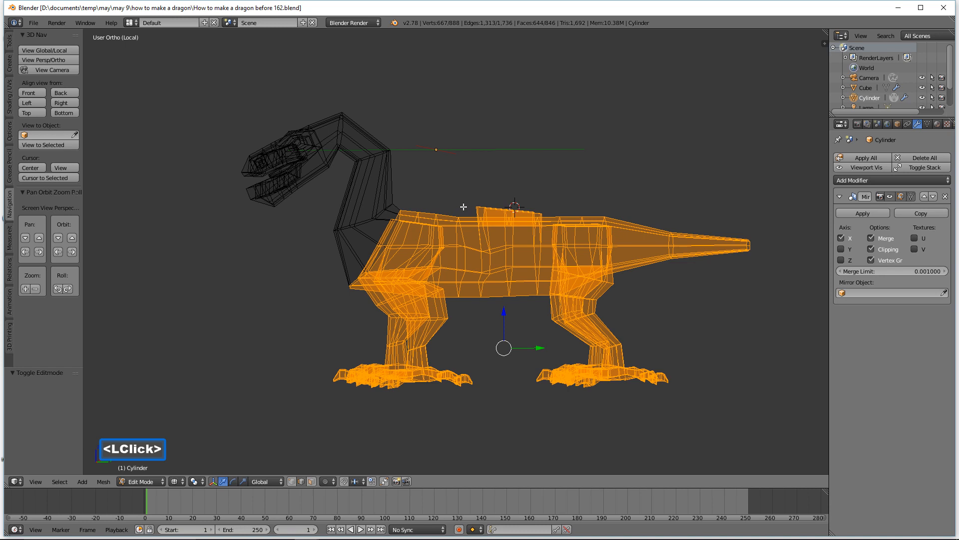
# Move the selected torso, legs and tail outward from the mirror plane by about 1.44 along X
pyautogui.moveTo(437, 227); pyautogui.dragTo(500, 238, button='middle')
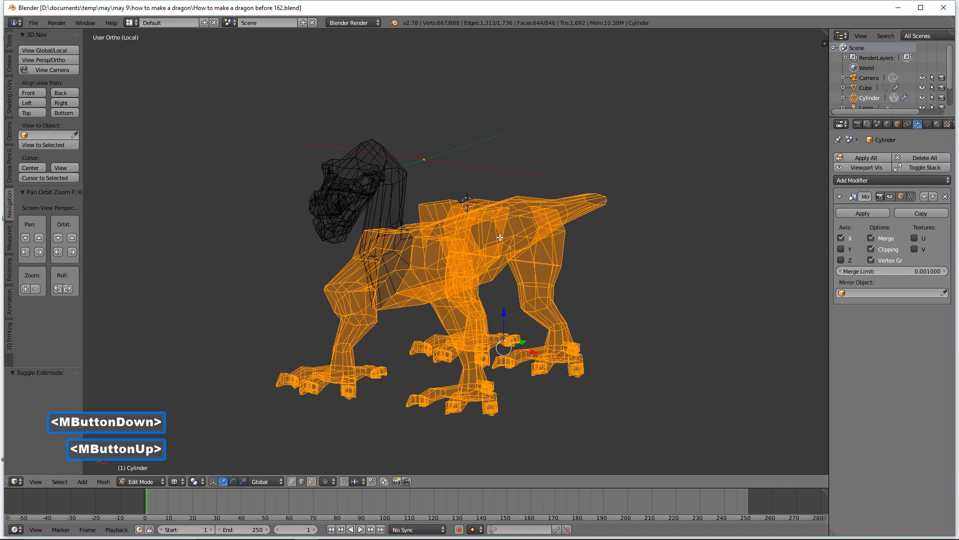
pyautogui.moveTo(533, 353); pyautogui.dragTo(558, 364)
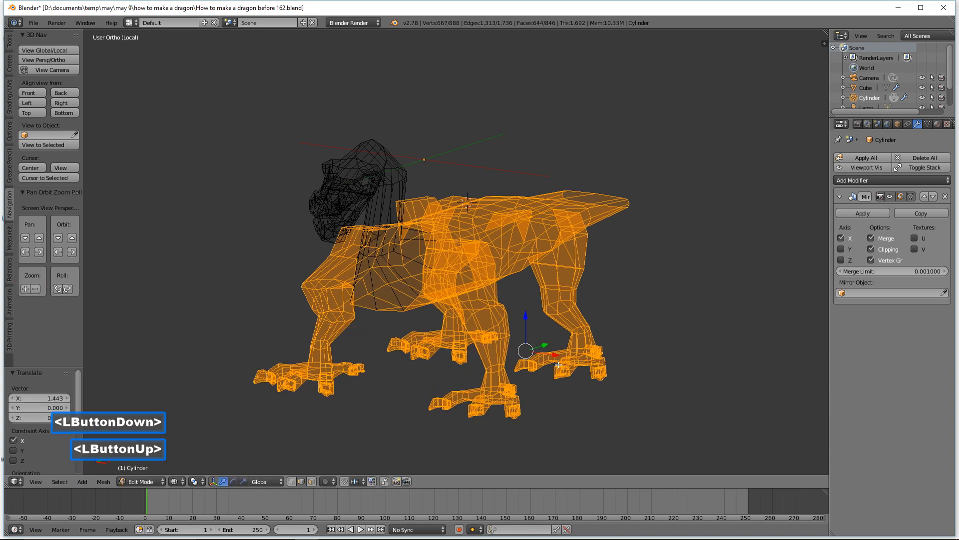
pyautogui.moveTo(599, 220)
pyautogui.mouseDown(button='middle')
pyautogui.moveTo(587, 270)
pyautogui.moveTo(590, 227)
pyautogui.mouseUp(button='middle')
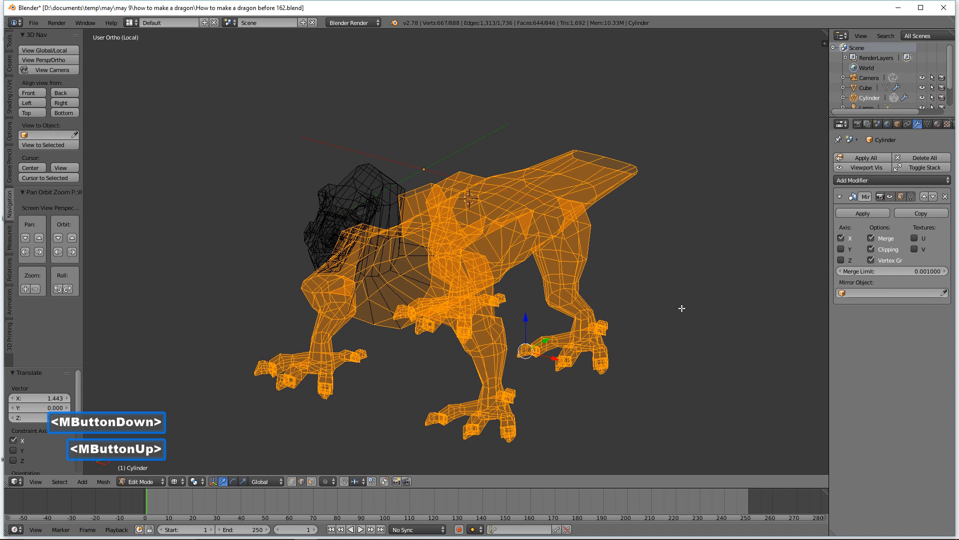
# Rotate the selected body parts about 5° around global Z, and shift them about -0.27 along X
pyautogui.press('r')
pyautogui.press('z')
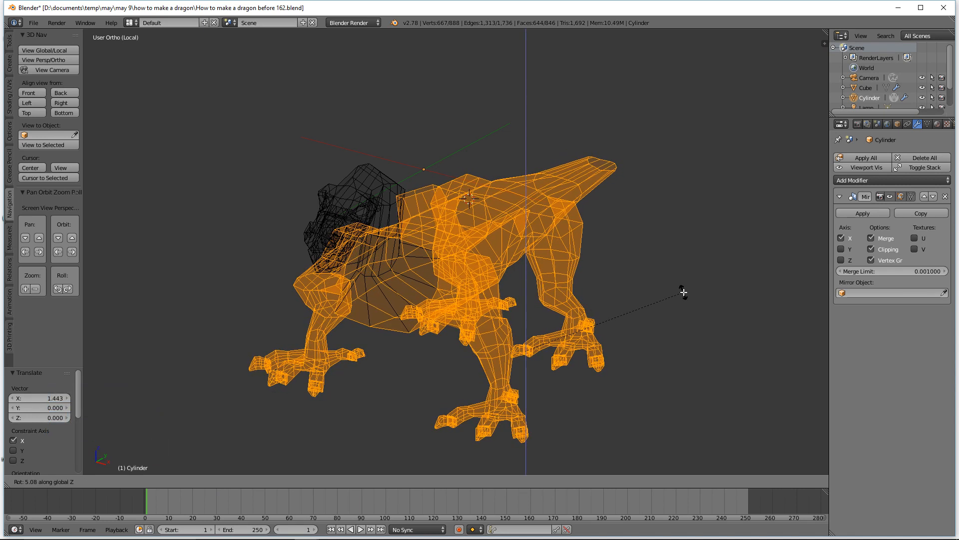
pyautogui.click(684, 293)
pyautogui.moveTo(683, 292); pyautogui.dragTo(610, 298, button='middle')
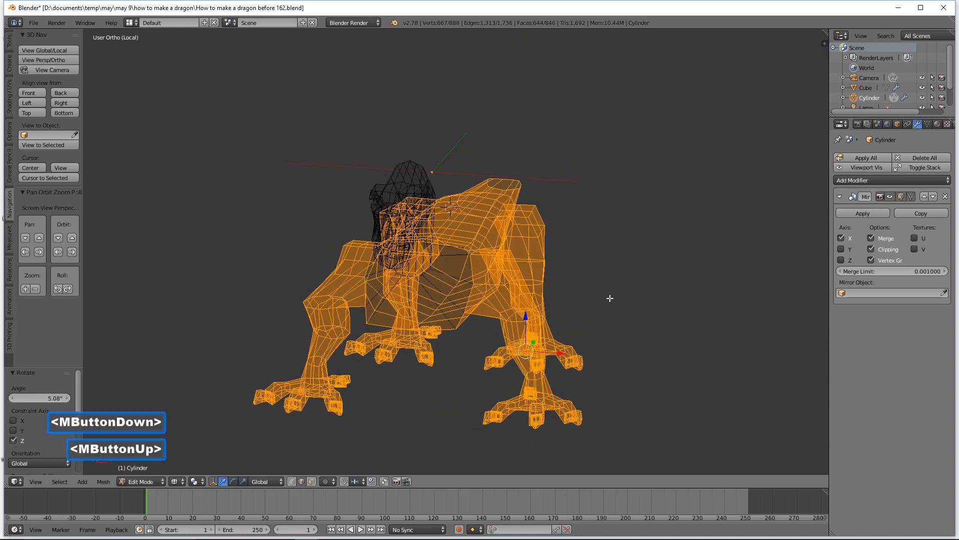
pyautogui.moveTo(565, 355); pyautogui.dragTo(558, 355)
pyautogui.moveTo(598, 356); pyautogui.dragTo(545, 344, button='middle')
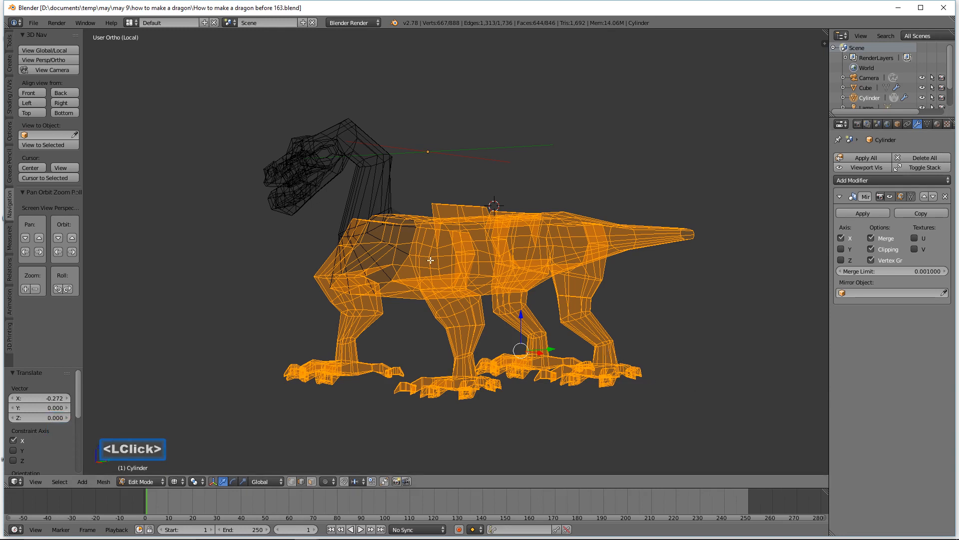
# Lower the selected body parts along Z, and move them about 1.18 along Y and about -0.24 along X
pyautogui.moveTo(655, 281); pyautogui.dragTo(617, 289, button='middle')
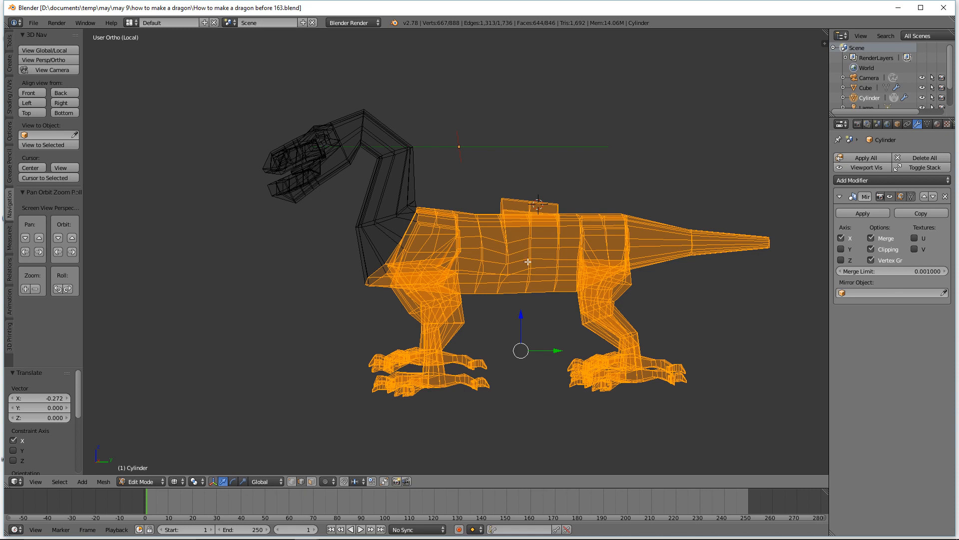
pyautogui.moveTo(520, 314); pyautogui.dragTo(527, 339)
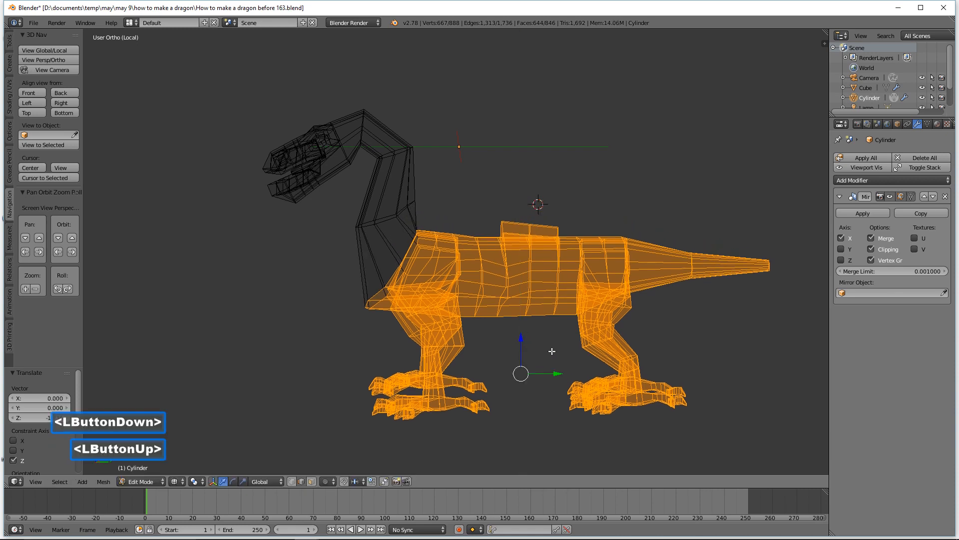
pyautogui.moveTo(558, 372); pyautogui.dragTo(581, 371)
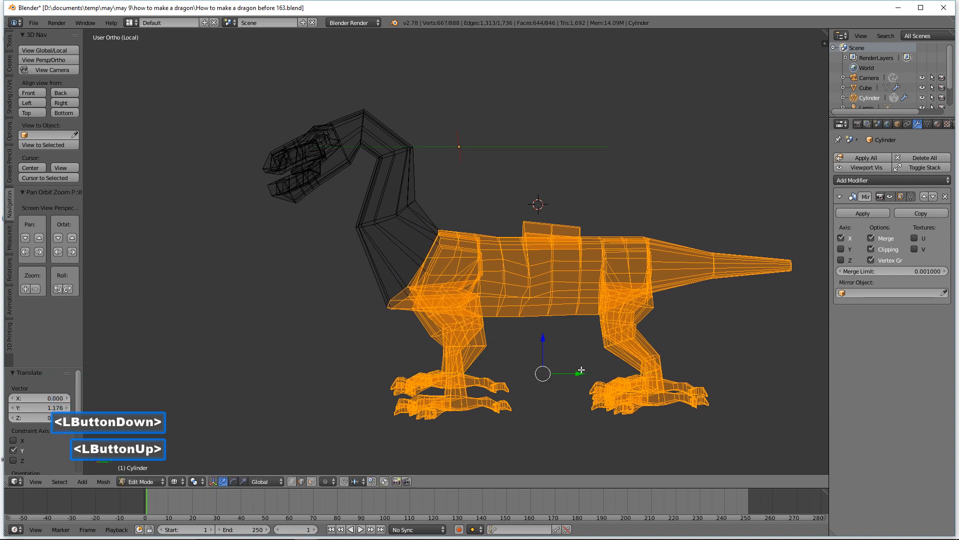
pyautogui.moveTo(582, 356); pyautogui.dragTo(587, 378, button='middle')
pyautogui.moveTo(577, 378); pyautogui.dragTo(574, 379)
pyautogui.moveTo(595, 303); pyautogui.dragTo(648, 308, button='middle')
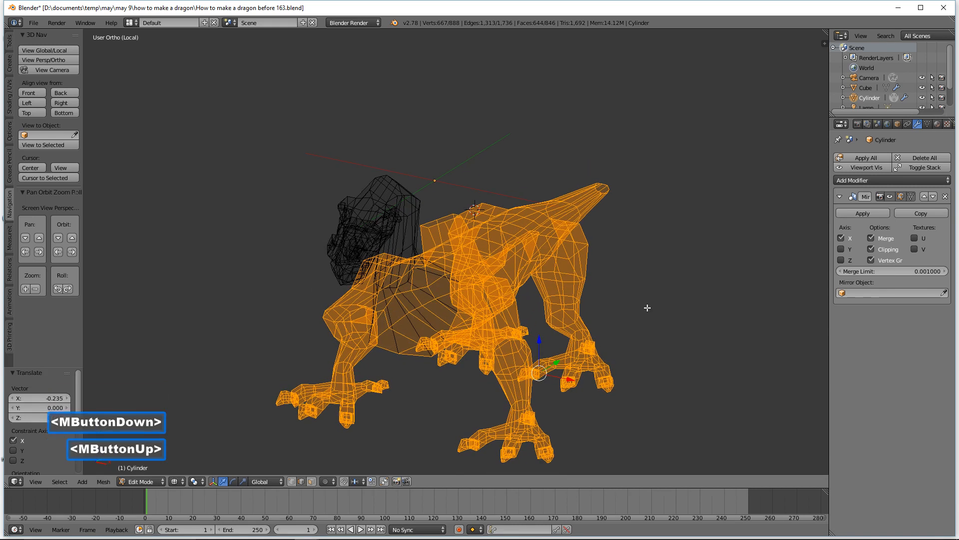
# Deselect everything and return to solid shading to inspect the reshaped dragon
pyautogui.press('a')
pyautogui.press('z')
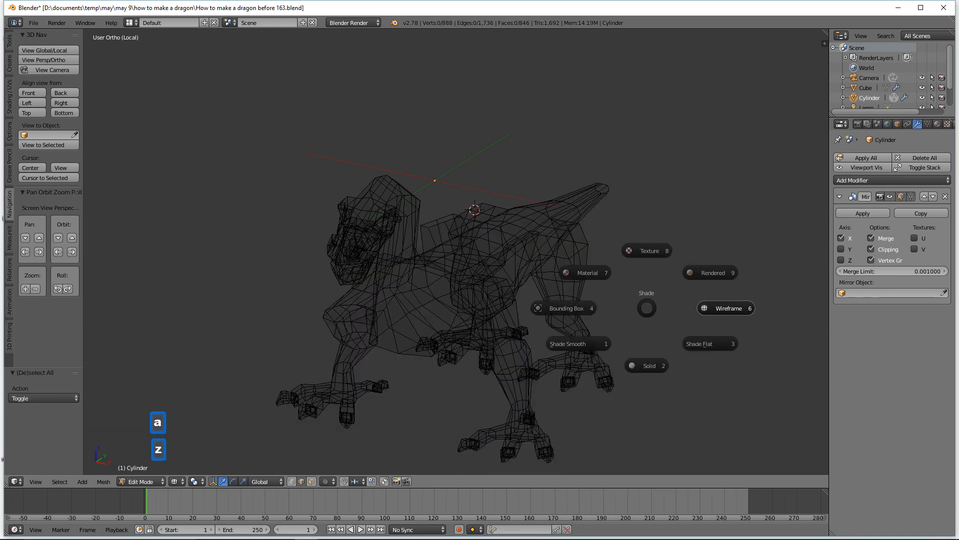
pyautogui.click(650, 364)
pyautogui.moveTo(654, 365)
pyautogui.mouseDown(button='middle')
pyautogui.moveTo(641, 353)
pyautogui.moveTo(575, 345)
pyautogui.moveTo(625, 338)
pyautogui.moveTo(557, 324)
pyautogui.moveTo(585, 370)
pyautogui.moveTo(615, 345)
pyautogui.mouseUp(button='middle')
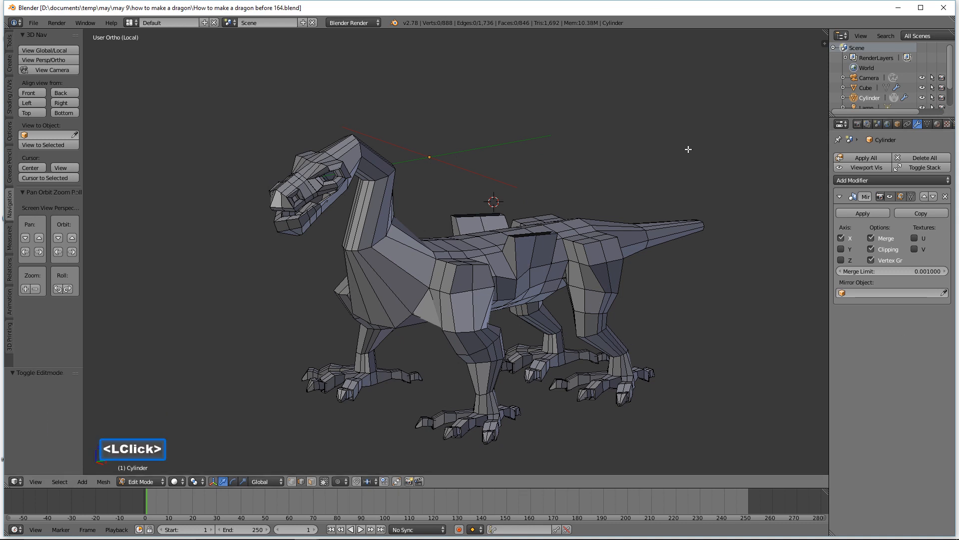
# Lasso-select the dragon's head and neck in a wireframe right-side view
pyautogui.moveTo(700, 259); pyautogui.dragTo(460, 331, button='middle')
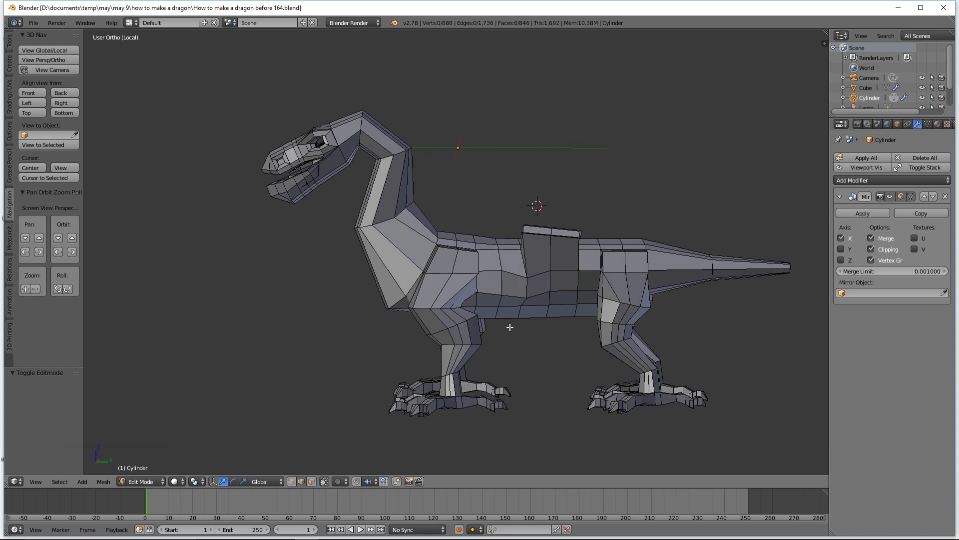
pyautogui.press('z')
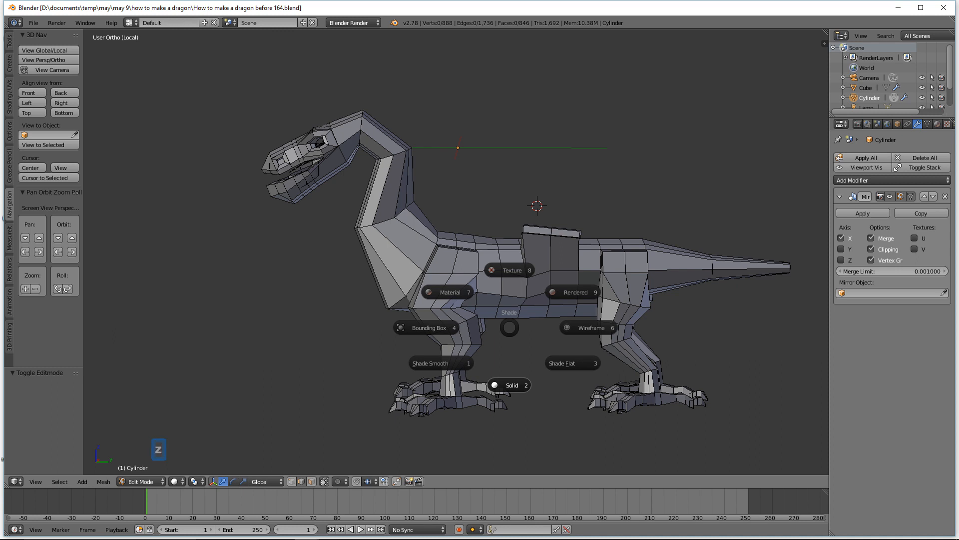
pyautogui.click(573, 328)
pyautogui.moveTo(416, 317); pyautogui.dragTo(409, 318, button='middle')
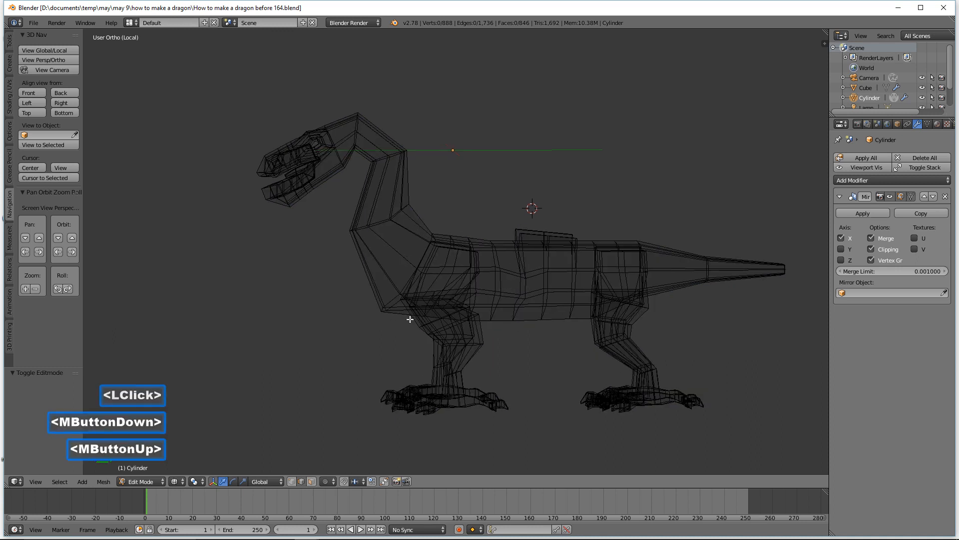
pyautogui.click(61, 103)
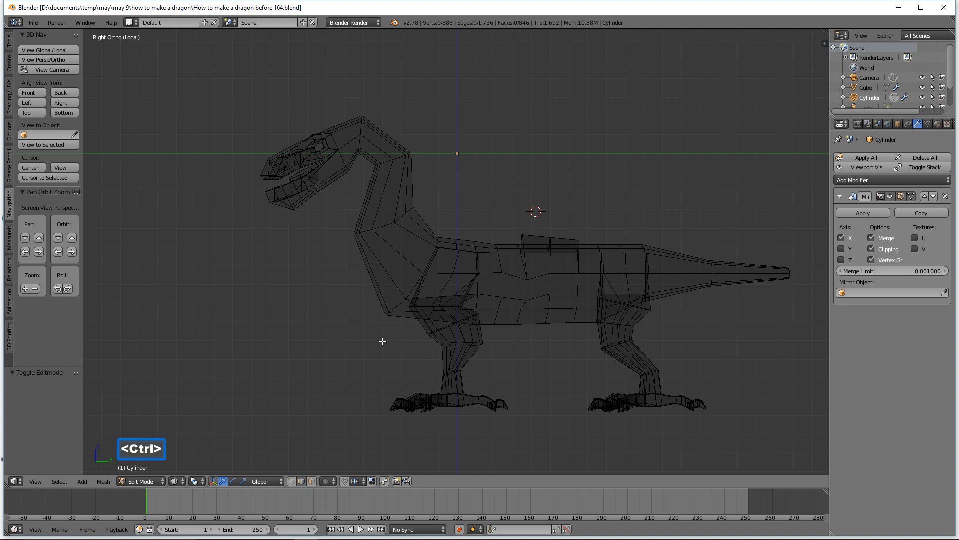
pyautogui.keyDown('ctrl'); pyautogui.moveTo(383, 340); pyautogui.dragTo(393, 323, button='right'); pyautogui.keyUp('ctrl')
pyautogui.moveTo(410, 292)
pyautogui.keyDown('ctrl'); pyautogui.mouseDown(button='right')
pyautogui.moveTo(449, 214)
pyautogui.moveTo(321, 79)
pyautogui.moveTo(223, 284)
pyautogui.mouseUp(button='right'); pyautogui.keyUp('ctrl')
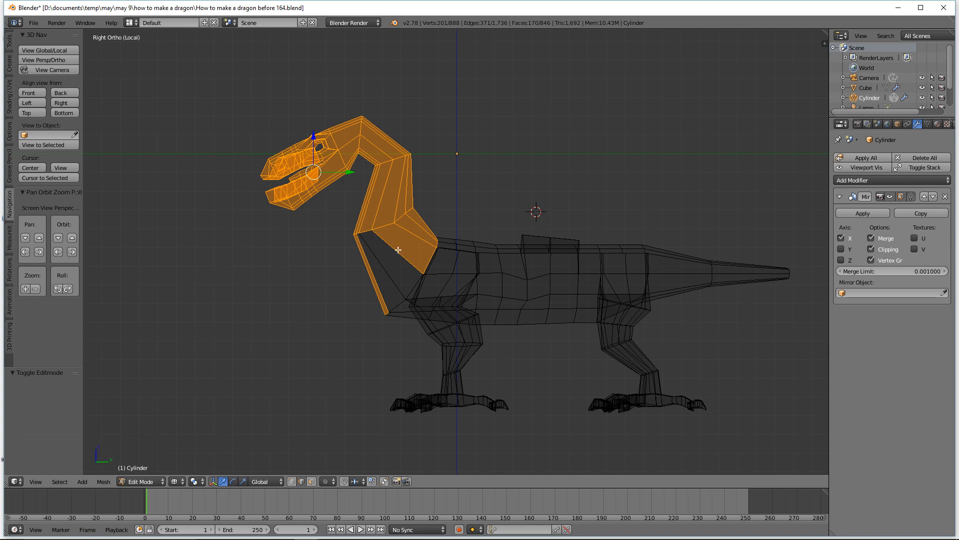
pyautogui.moveTo(405, 228)
pyautogui.keyDown('ctrl'); pyautogui.mouseDown(button='right')
pyautogui.moveTo(355, 212)
pyautogui.moveTo(330, 304)
pyautogui.moveTo(363, 348)
pyautogui.moveTo(421, 283)
pyautogui.moveTo(421, 270)
pyautogui.mouseUp(button='right'); pyautogui.keyUp('ctrl')
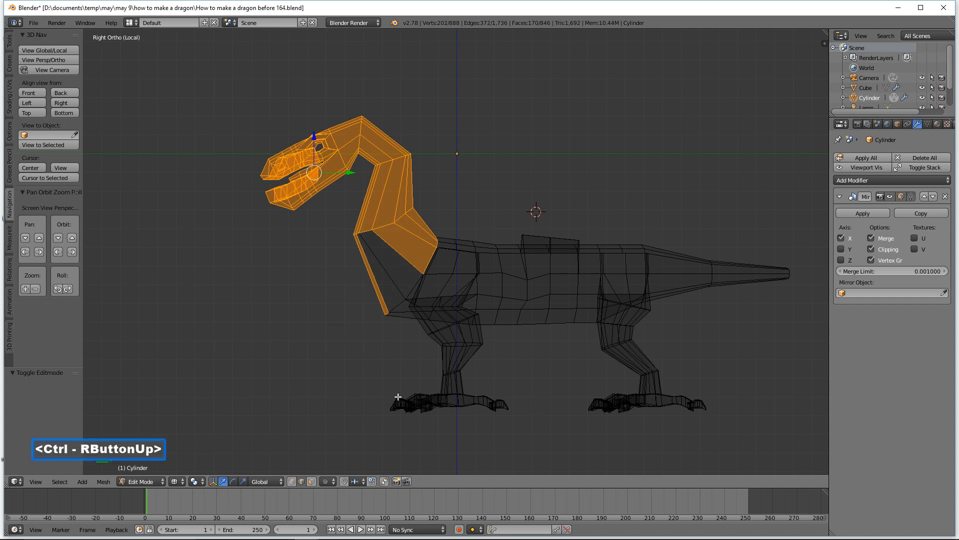
# In solid shading and face mode, add the two unselected neck-base side faces, and invert the selection to the body, legs and tail
pyautogui.press('z')
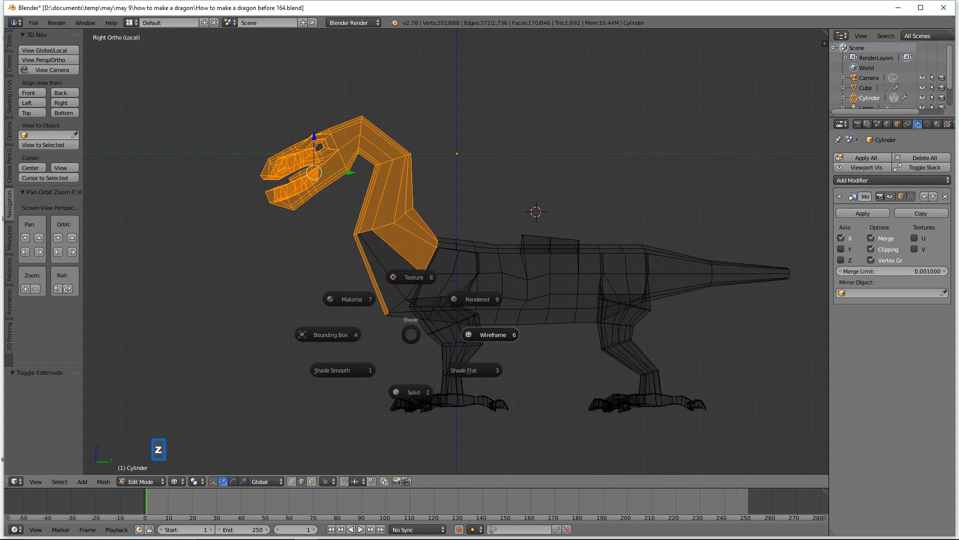
pyautogui.click(424, 391)
pyautogui.keyDown('shift'); pyautogui.click(382, 289); pyautogui.keyUp('shift')
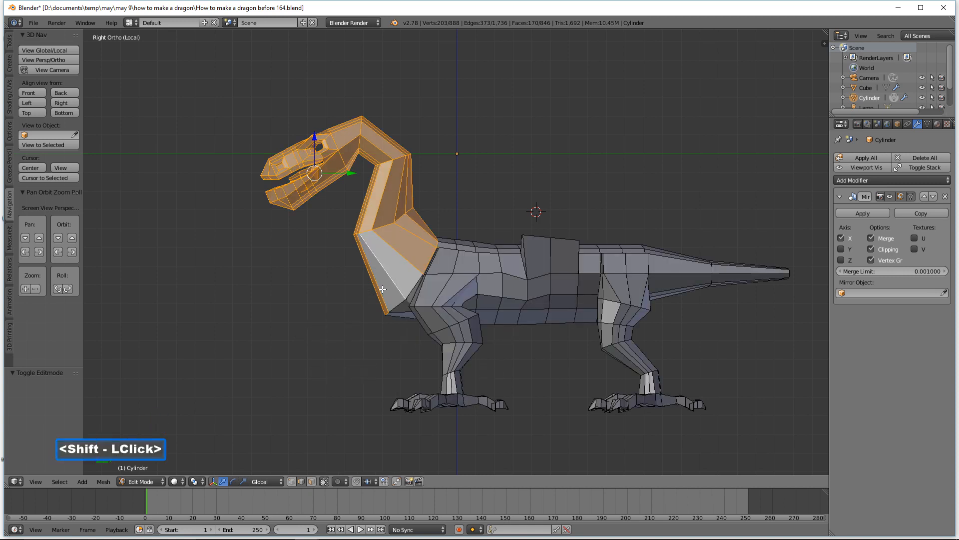
pyautogui.click(311, 481)
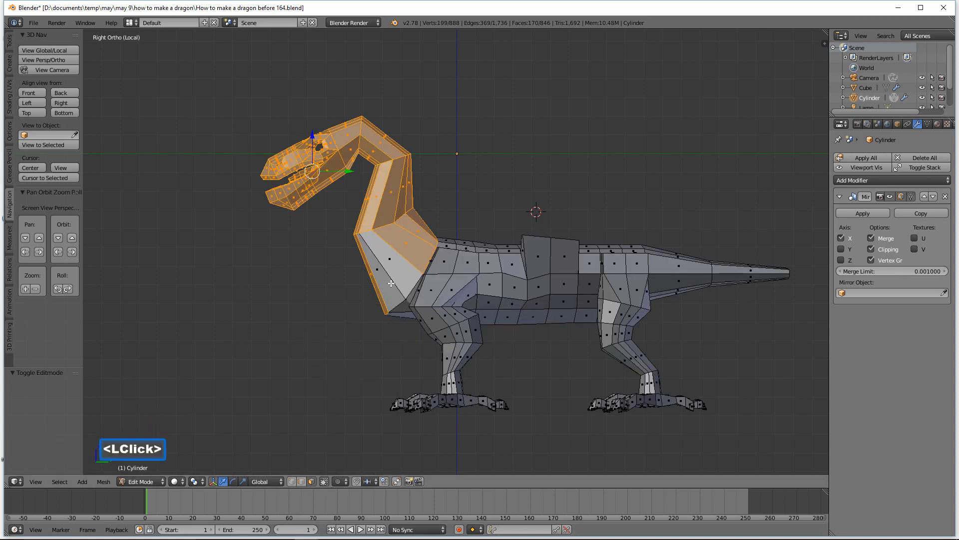
pyautogui.keyDown('shift'); pyautogui.click(400, 274); pyautogui.keyUp('shift')
pyautogui.keyDown('shift'); pyautogui.click(392, 291); pyautogui.keyUp('shift')
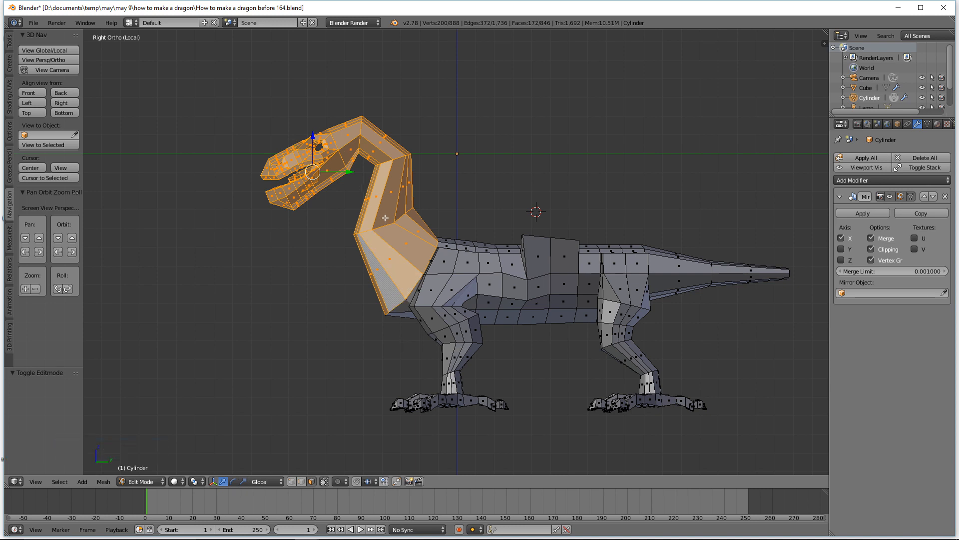
pyautogui.press('ctrl')
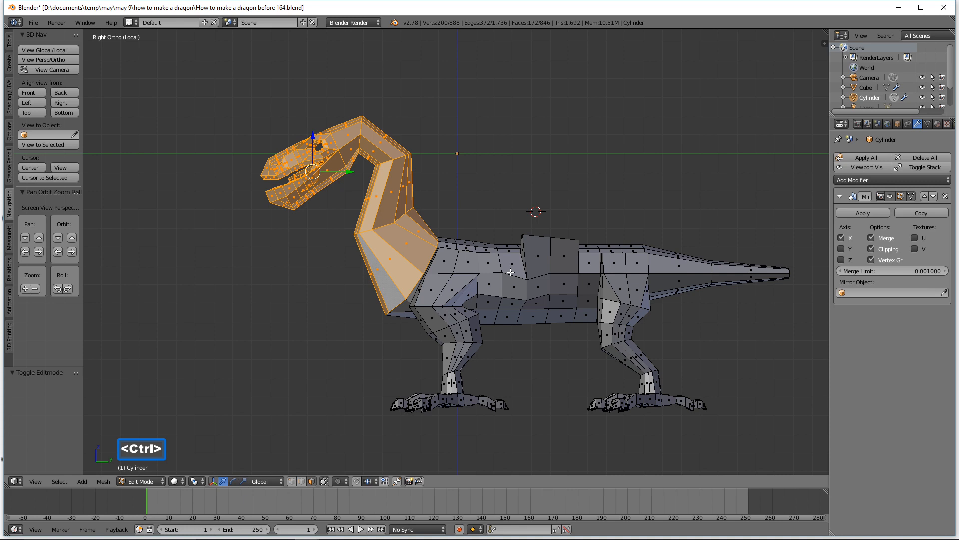
pyautogui.hotkey('ctrl', 'i')
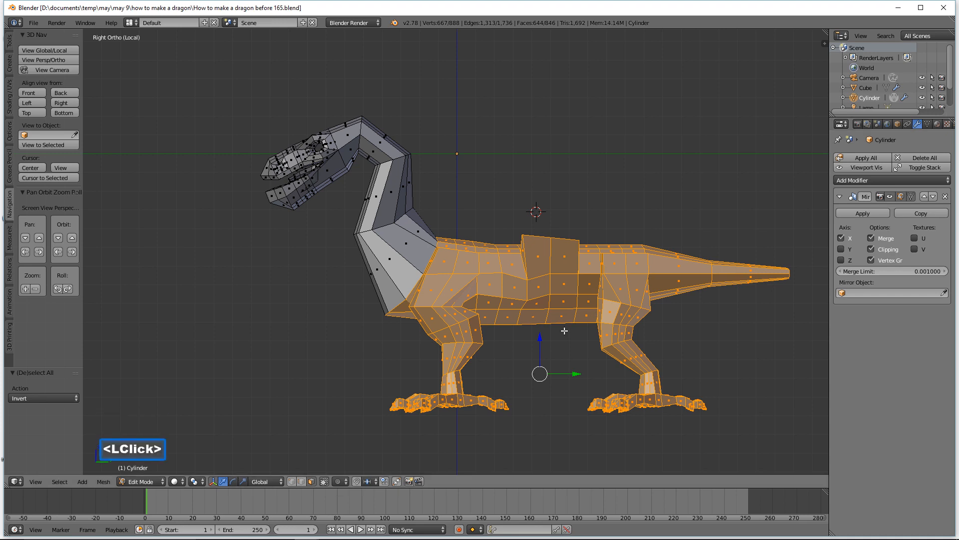
# Stretch the selected torso, legs and tail vertically by a factor of about 1.26 along global Z
pyautogui.moveTo(550, 400); pyautogui.dragTo(609, 407, button='middle')
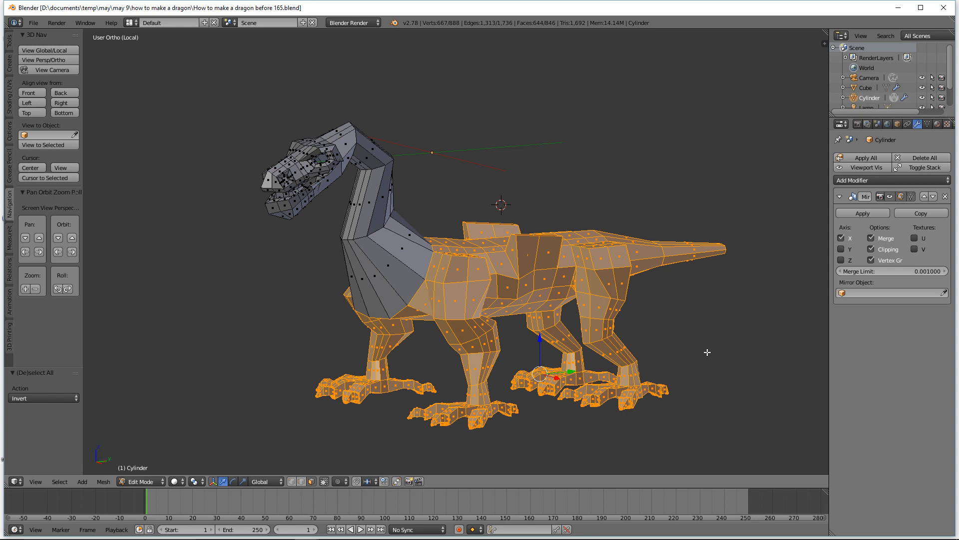
pyautogui.press('s')
pyautogui.press('z')
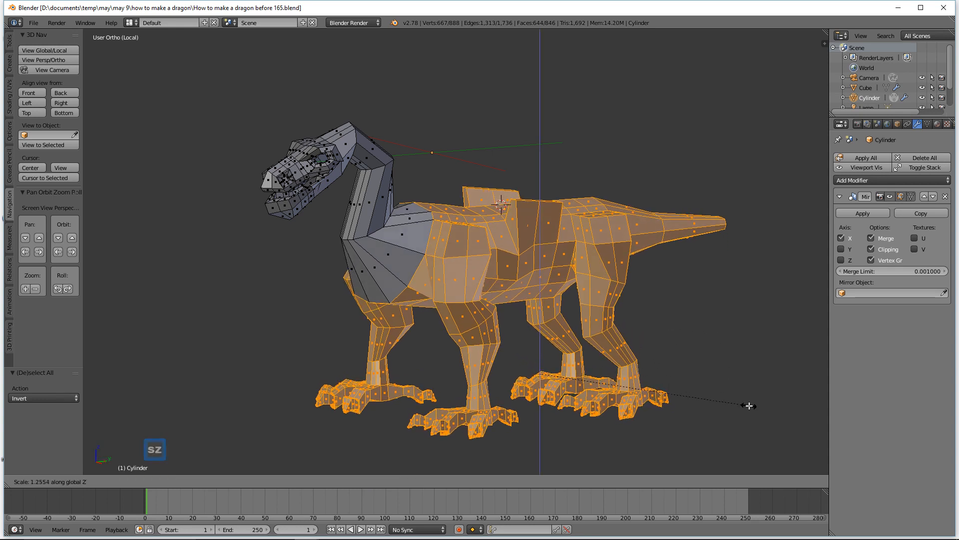
pyautogui.click(752, 408)
# Move the selected torso, legs and tail about -1.99 along Z, and deselect everything
pyautogui.moveTo(751, 390); pyautogui.dragTo(714, 369, button='middle')
pyautogui.moveTo(541, 341); pyautogui.dragTo(552, 378)
pyautogui.moveTo(581, 368); pyautogui.dragTo(571, 356, button='middle')
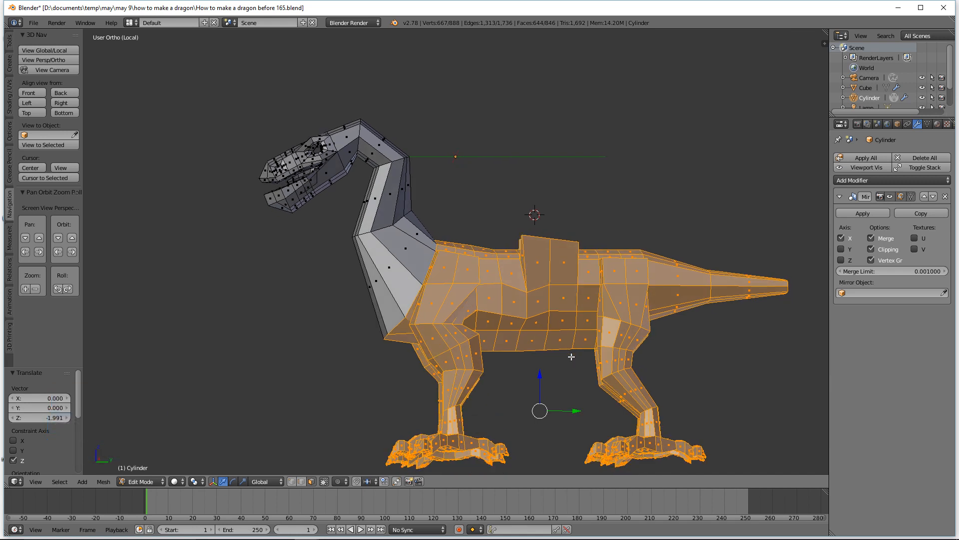
pyautogui.moveTo(571, 357)
pyautogui.mouseDown(button='middle')
pyautogui.moveTo(571, 368)
pyautogui.moveTo(565, 359)
pyautogui.mouseUp(button='middle')
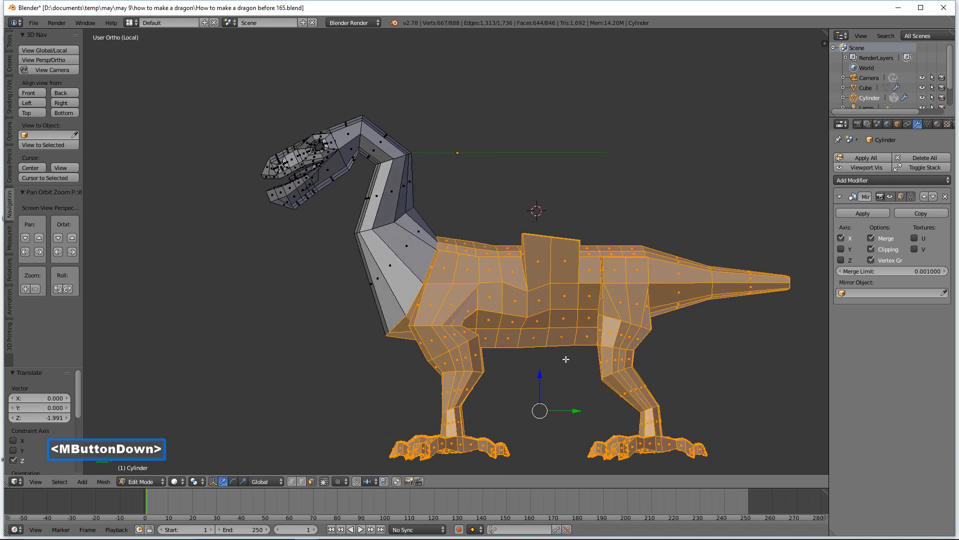
pyautogui.moveTo(566, 359); pyautogui.dragTo(567, 358, button='middle')
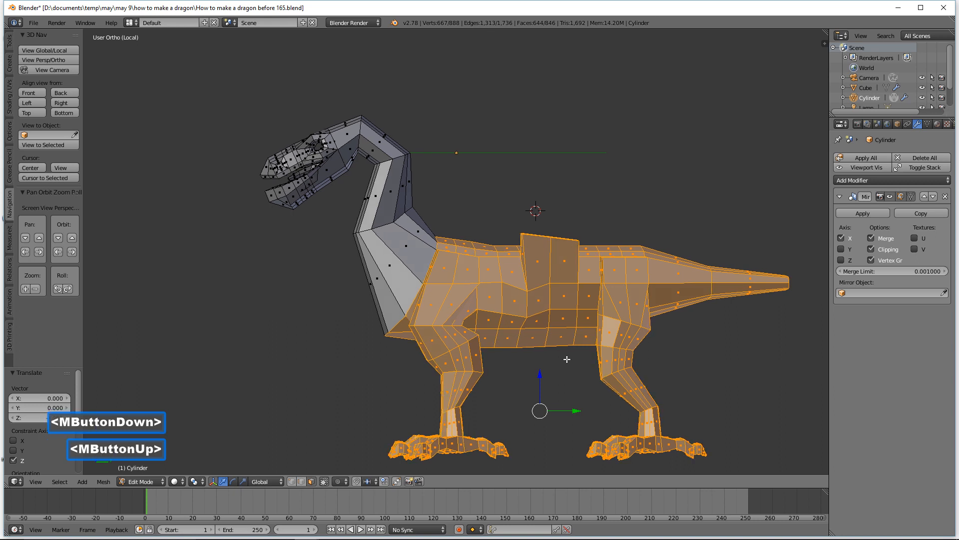
pyautogui.press('a')
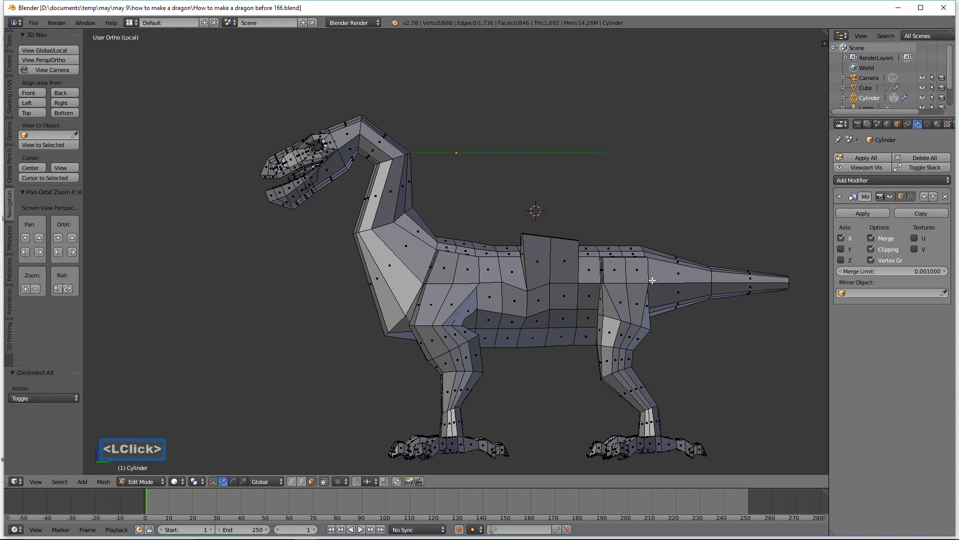
# Select all the dragon's feet in wireframe, and remove the stray front-leg faces above the foot from the selection
pyautogui.keyDown('shift'); pyautogui.moveTo(584, 411); pyautogui.dragTo(547, 354, button='middle'); pyautogui.keyUp('shift')
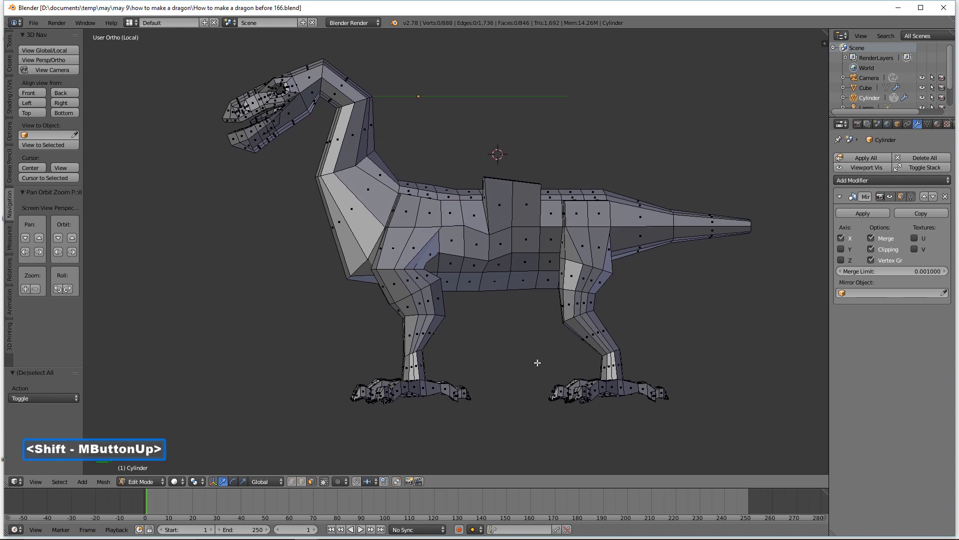
pyautogui.press('z')
pyautogui.click(623, 362)
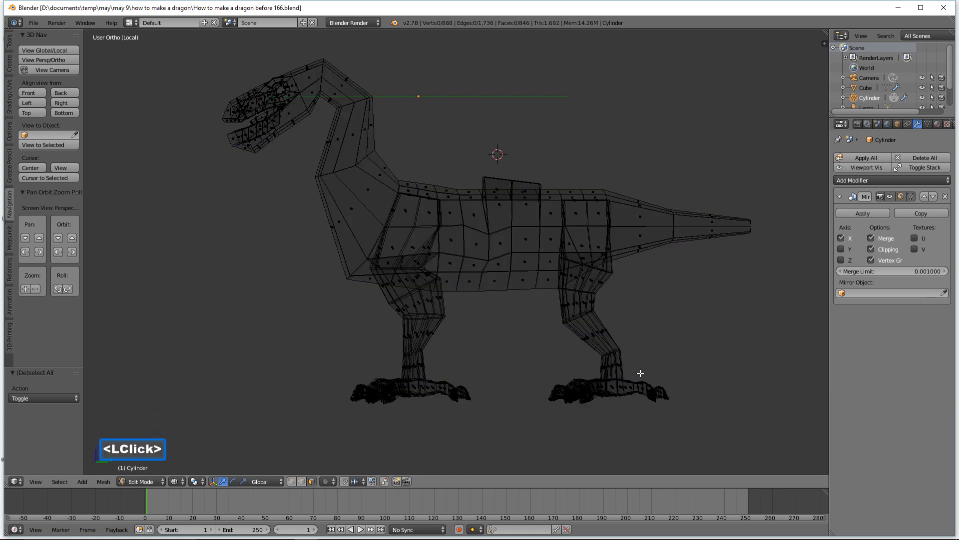
pyautogui.press('ctrl')
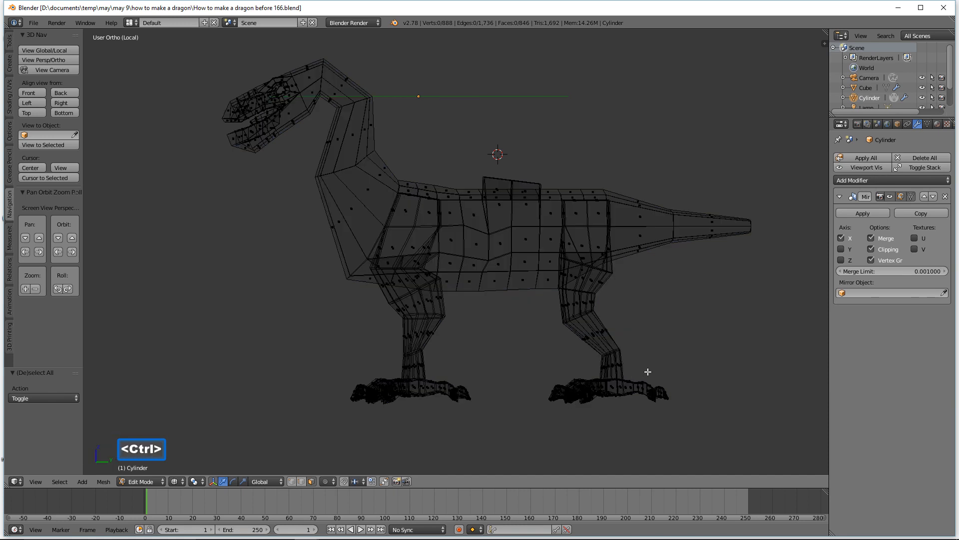
pyautogui.moveTo(647, 371)
pyautogui.keyDown('ctrl'); pyautogui.mouseDown(button='right')
pyautogui.moveTo(413, 368)
pyautogui.moveTo(328, 410)
pyautogui.moveTo(672, 466)
pyautogui.moveTo(746, 395)
pyautogui.mouseUp(button='right'); pyautogui.keyUp('ctrl')
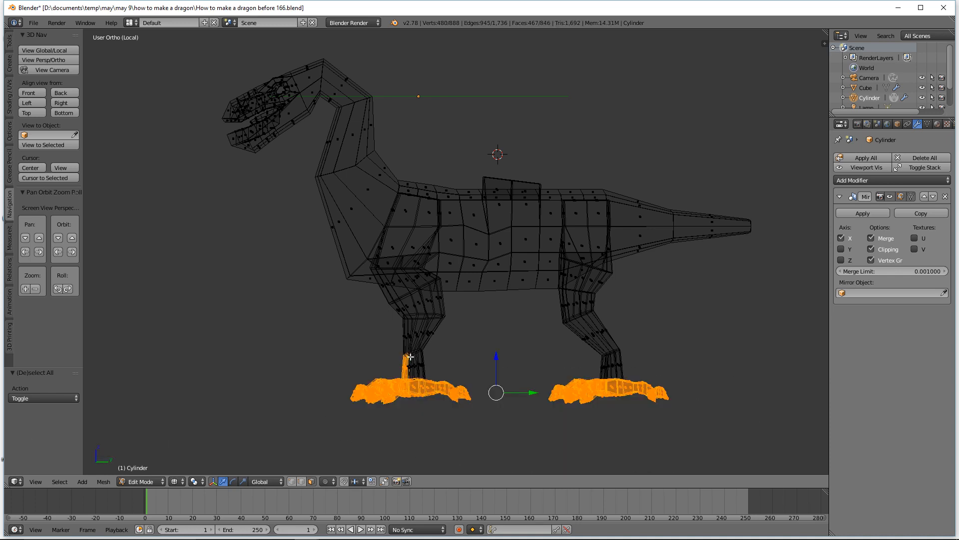
pyautogui.press('c')
pyautogui.moveTo(404, 356); pyautogui.dragTo(400, 357, button='middle')
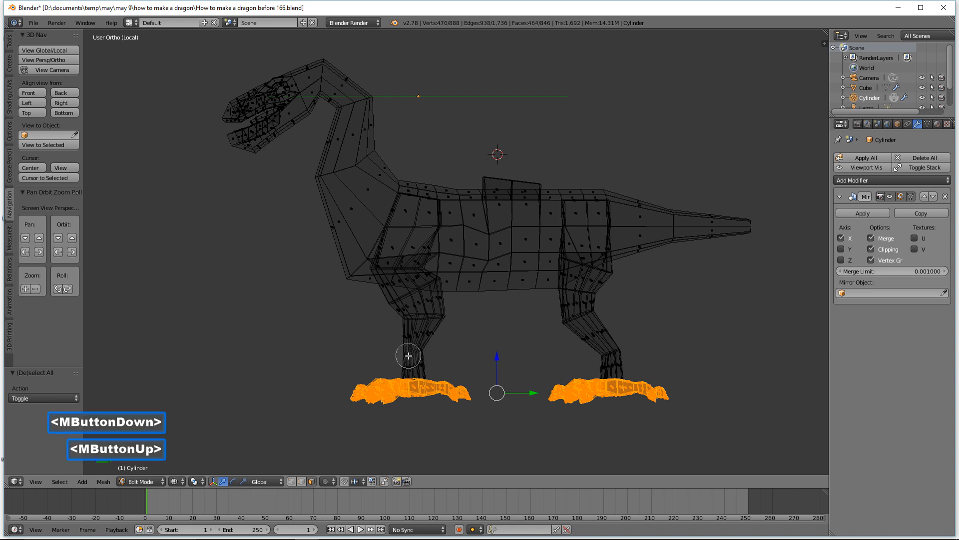
pyautogui.rightClick(747, 373)
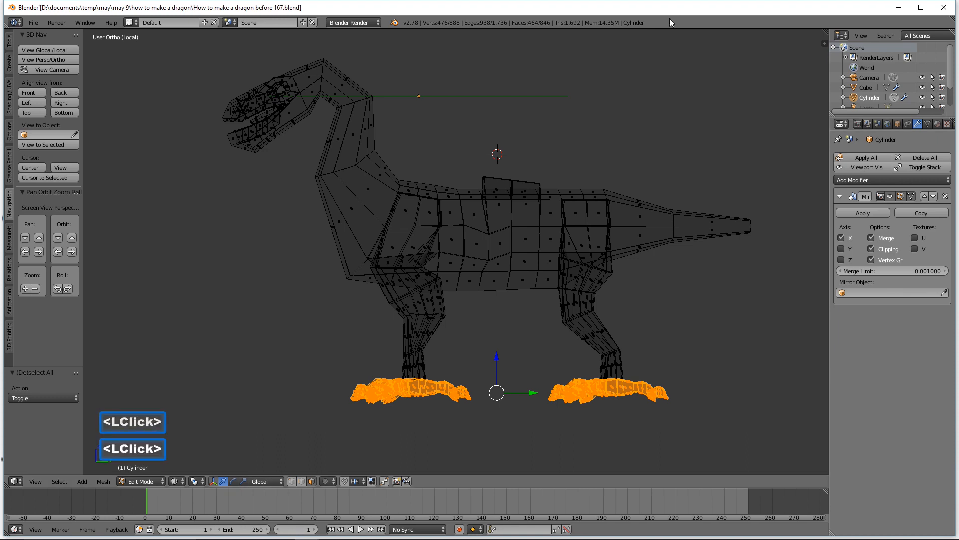
# Enlarge the selected feet uniformly, and shift them about 0.21 along X to line up with the legs
pyautogui.moveTo(590, 240); pyautogui.dragTo(651, 377, button='middle')
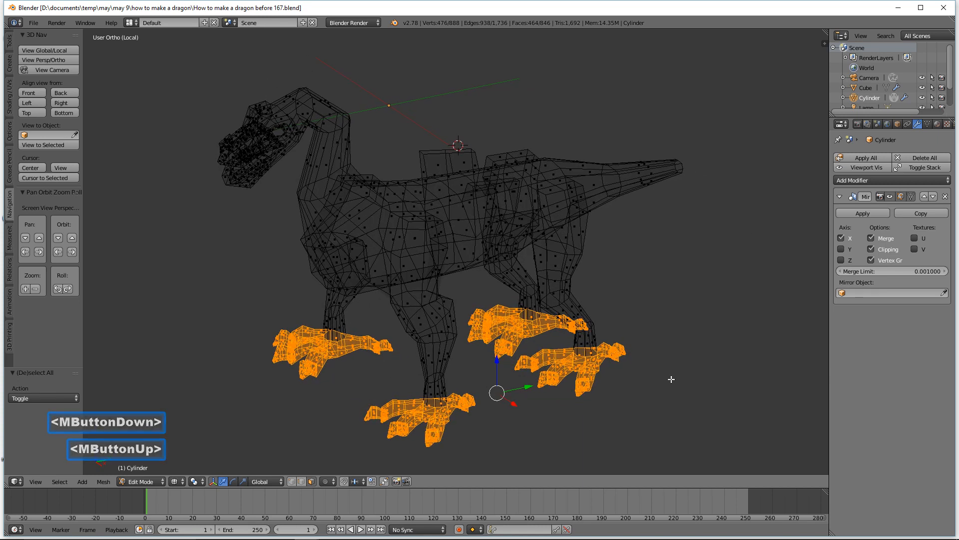
pyautogui.press('s')
pyautogui.click(691, 396)
pyautogui.moveTo(692, 397); pyautogui.dragTo(649, 375, button='middle')
pyautogui.moveTo(558, 365); pyautogui.dragTo(524, 366, button='middle')
pyautogui.moveTo(531, 396); pyautogui.dragTo(537, 398)
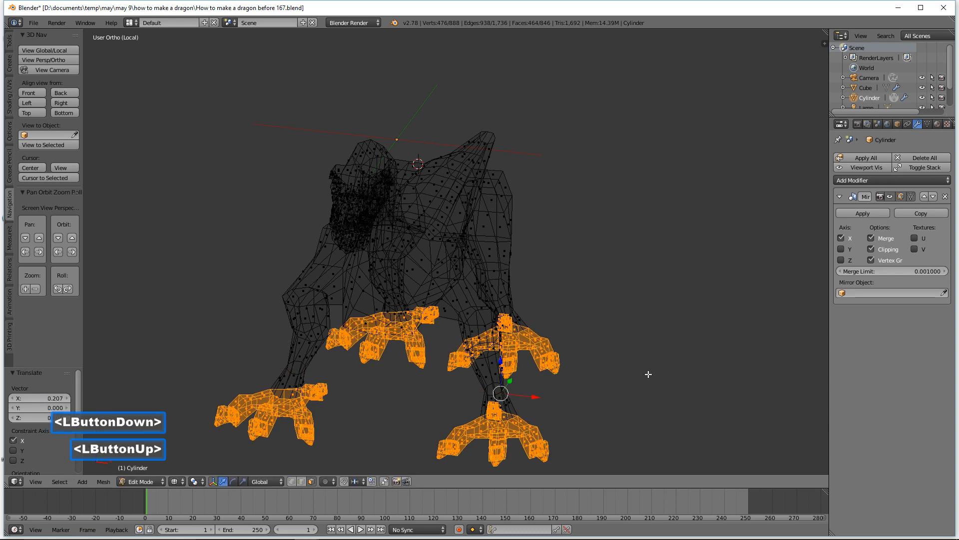
# Scale the selected feet uniformly by about 1.11, deselect everything and return to solid shading
pyautogui.press('s')
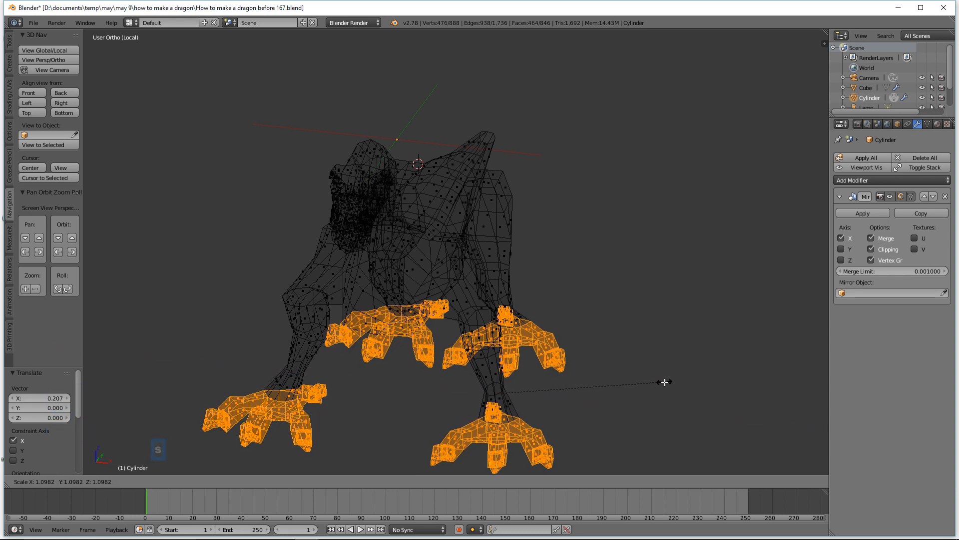
pyautogui.click(649, 370)
pyautogui.moveTo(649, 369); pyautogui.dragTo(660, 338, button='middle')
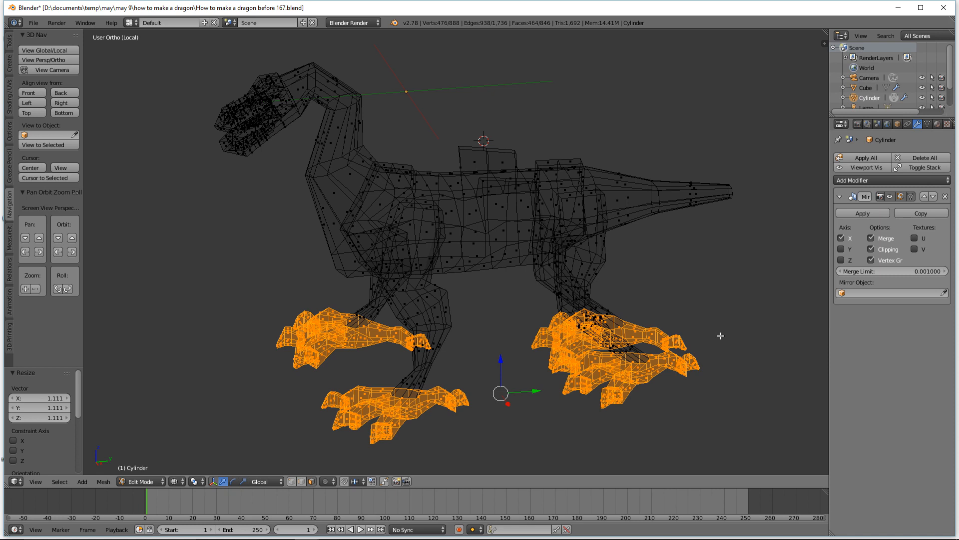
pyautogui.press('a')
pyautogui.press('z')
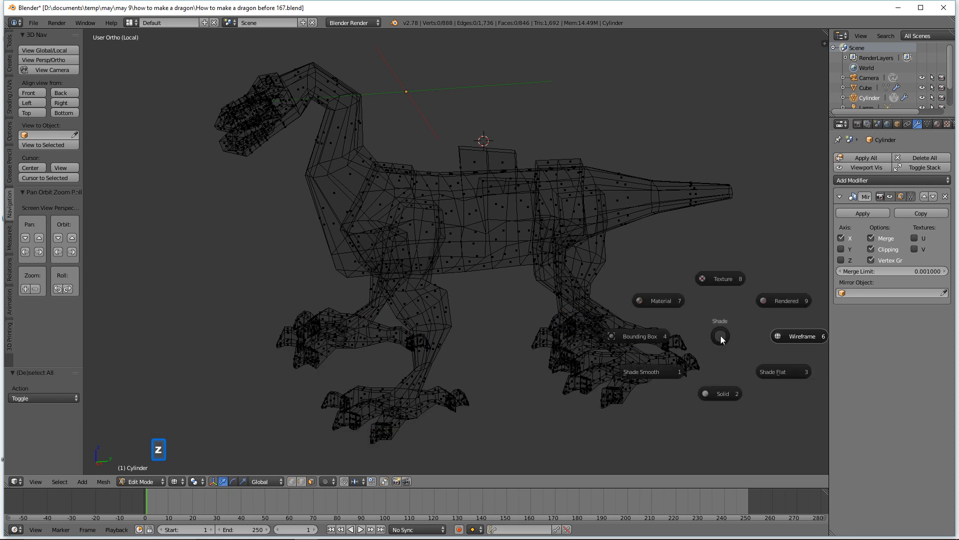
pyautogui.click(722, 393)
pyautogui.moveTo(720, 391)
pyautogui.mouseDown(button='middle')
pyautogui.moveTo(688, 372)
pyautogui.moveTo(722, 396)
pyautogui.moveTo(723, 386)
pyautogui.moveTo(699, 379)
pyautogui.mouseUp(button='middle')
# Select only the edge loop around the front leg's shin just above the foot, using edge selection mode
pyautogui.press('alt')
pyautogui.keyDown('alt'); pyautogui.click(415, 357); pyautogui.keyUp('alt')
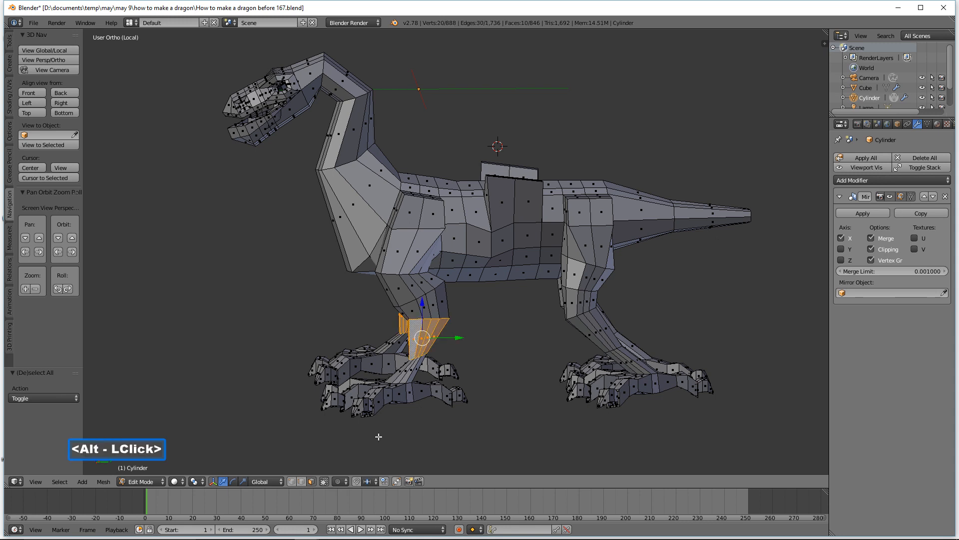
pyautogui.click(306, 481)
pyautogui.click(304, 481)
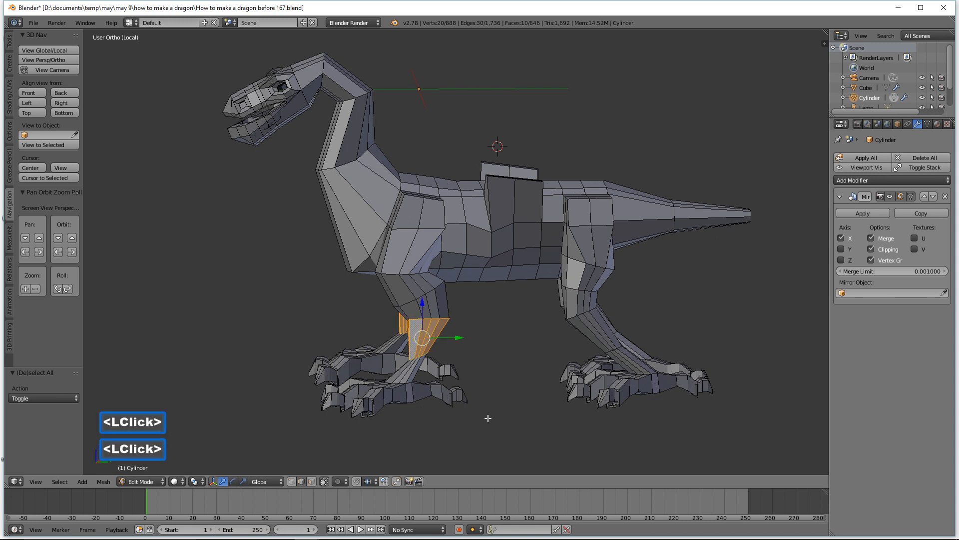
pyautogui.press('a')
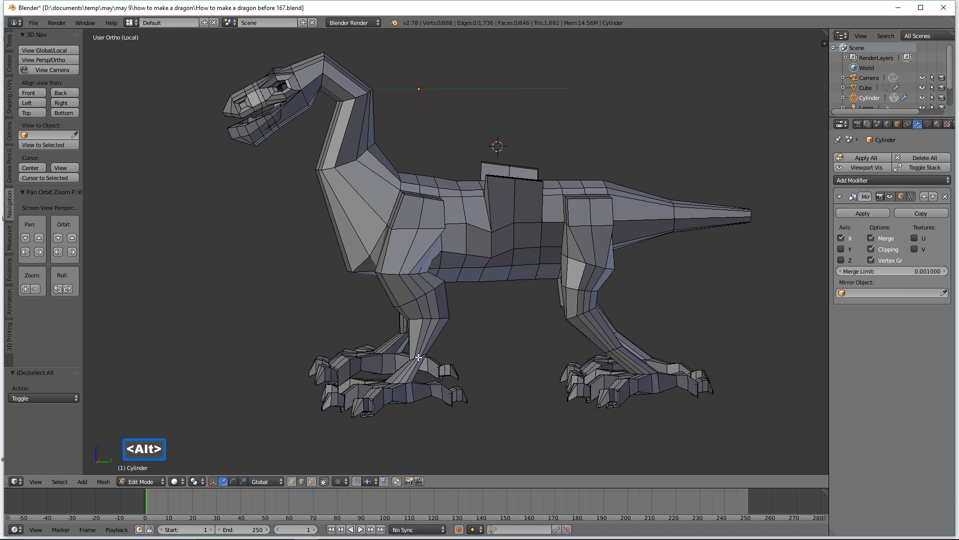
pyautogui.keyDown('alt'); pyautogui.click(418, 357); pyautogui.keyUp('alt')
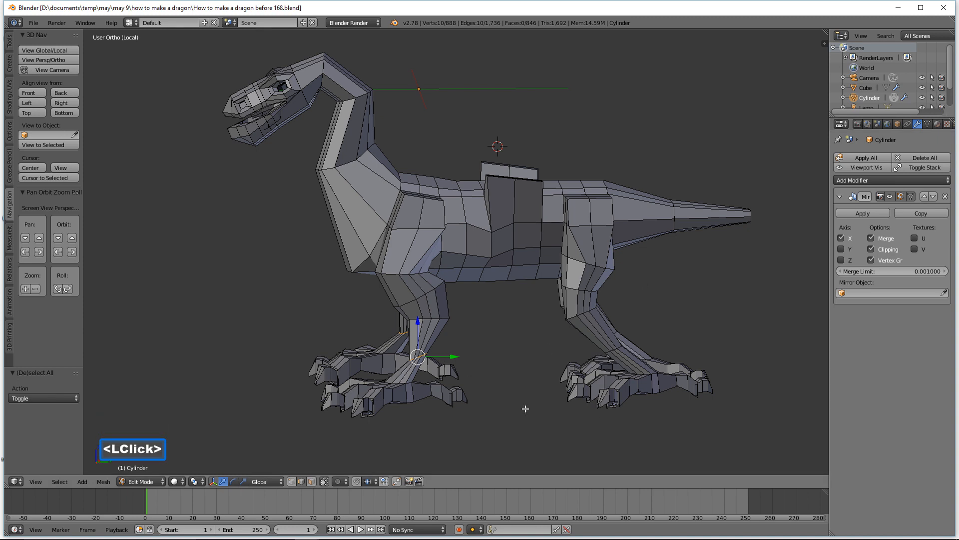
# Flatten the selected shin edge loop to scale 0 along Z, and move it about -0.35 along Y
pyautogui.press('s')
pyautogui.press('z')
pyautogui.press('0')
pyautogui.click(692, 420)
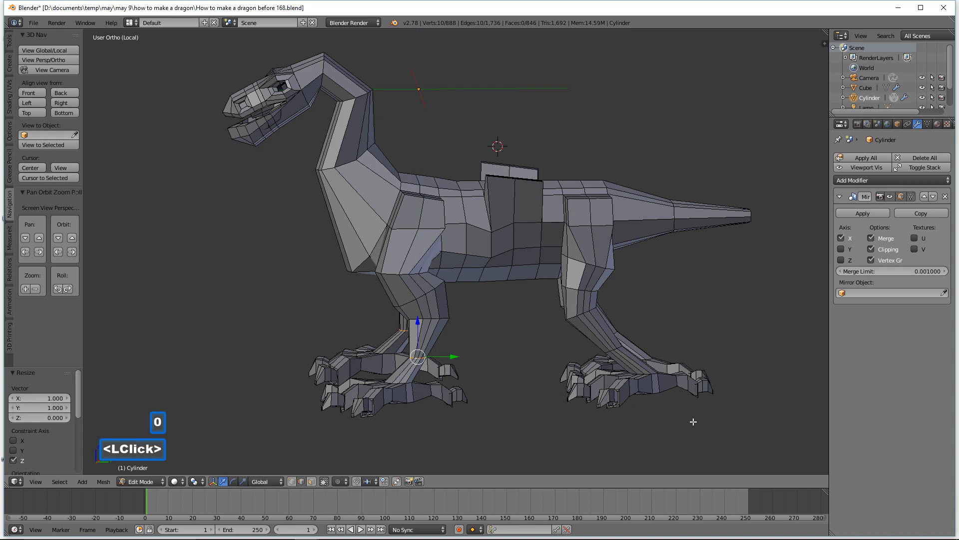
pyautogui.moveTo(454, 356); pyautogui.dragTo(451, 360)
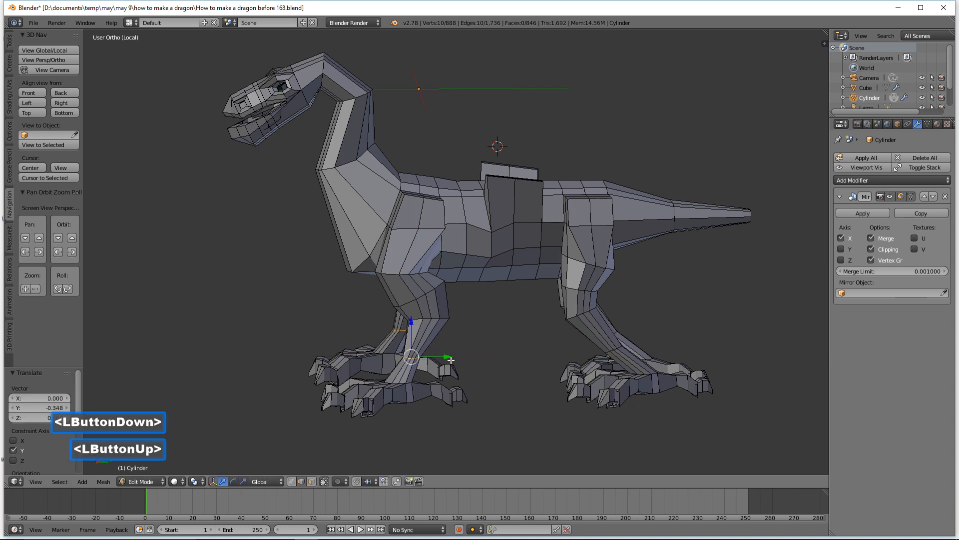
# Select both rear feet in wireframe view, move them about -1.44 along Y, and return to solid shading with nothing selected
pyautogui.press('a')
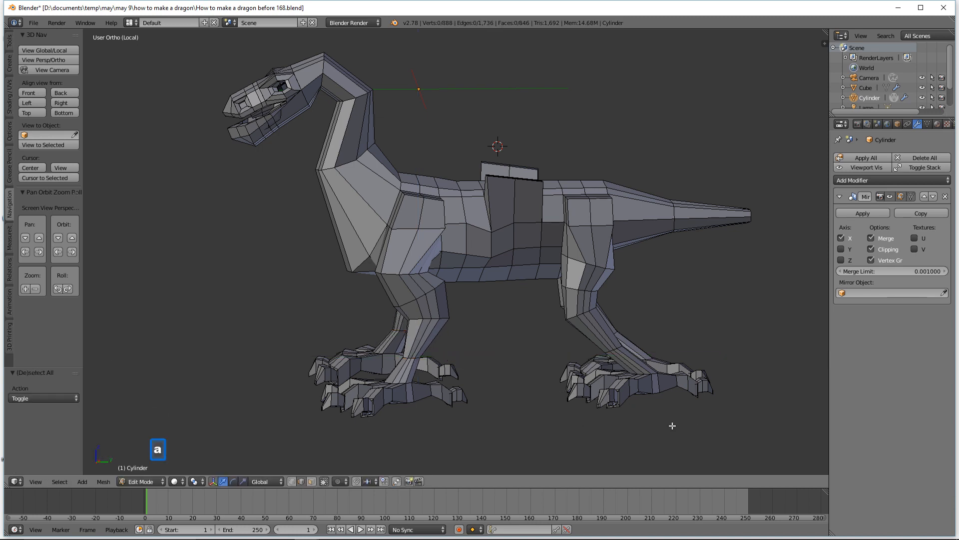
pyautogui.moveTo(672, 425); pyautogui.dragTo(667, 415, button='middle')
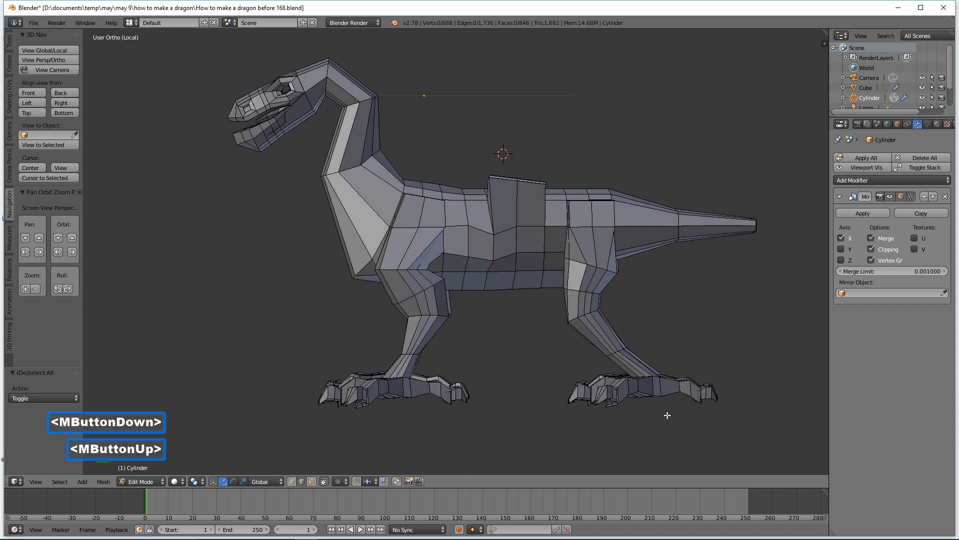
pyautogui.press('z')
pyautogui.click(727, 419)
pyautogui.moveTo(733, 379)
pyautogui.keyDown('ctrl'); pyautogui.mouseDown(button='right')
pyautogui.moveTo(604, 368)
pyautogui.moveTo(558, 397)
pyautogui.moveTo(623, 437)
pyautogui.moveTo(709, 441)
pyautogui.moveTo(743, 419)
pyautogui.moveTo(737, 394)
pyautogui.mouseUp(button='right'); pyautogui.keyUp('ctrl')
pyautogui.moveTo(661, 393); pyautogui.dragTo(633, 399)
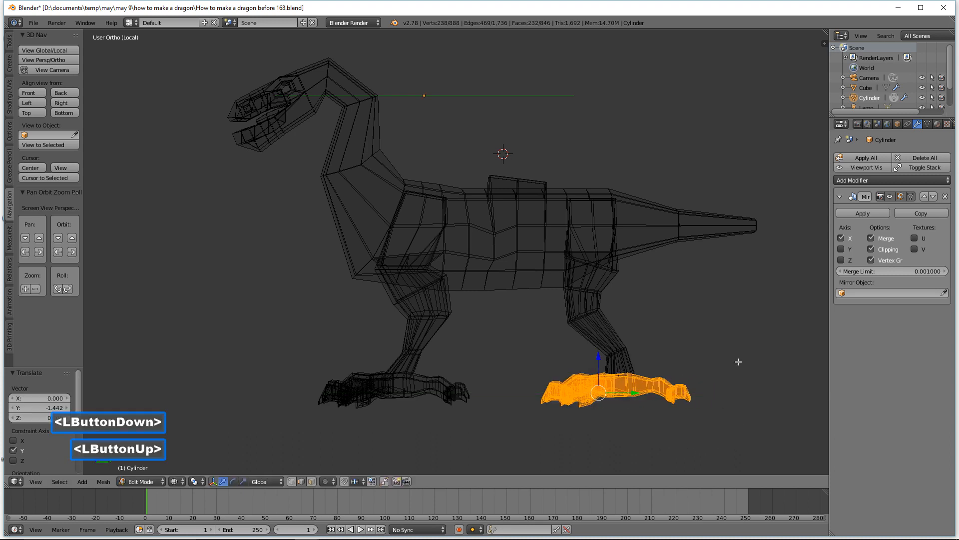
pyautogui.press('a')
pyautogui.press('z')
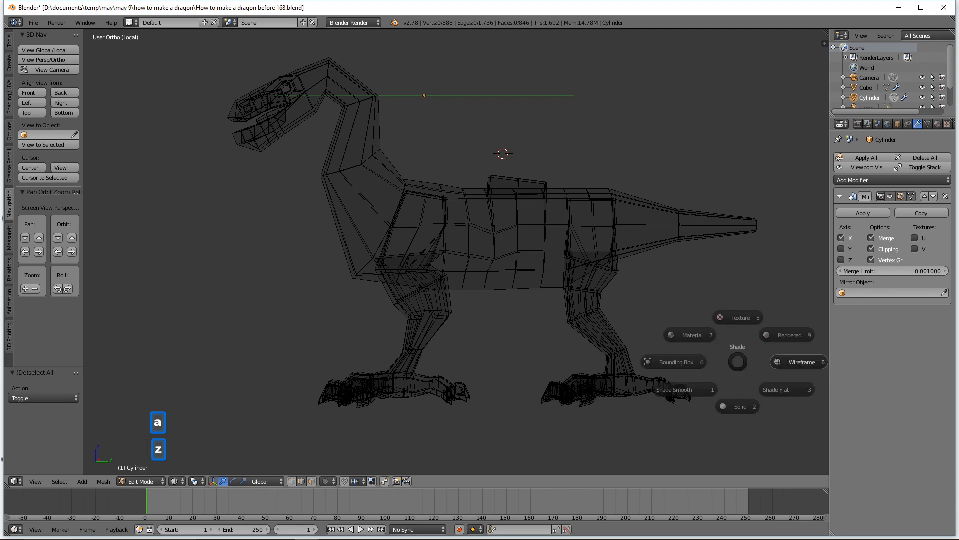
pyautogui.click(747, 377)
pyautogui.moveTo(717, 343)
pyautogui.mouseDown(button='middle')
pyautogui.moveTo(737, 361)
pyautogui.moveTo(715, 341)
pyautogui.mouseUp(button='middle')
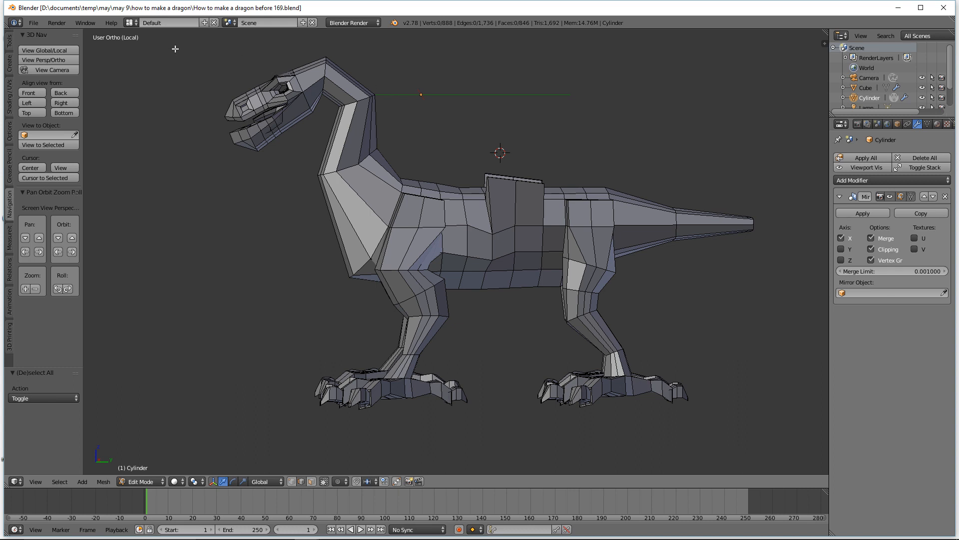
# Circle-select the edges around the dragon's eye socket
pyautogui.press('b')
pyautogui.moveTo(175, 48); pyautogui.dragTo(389, 199)
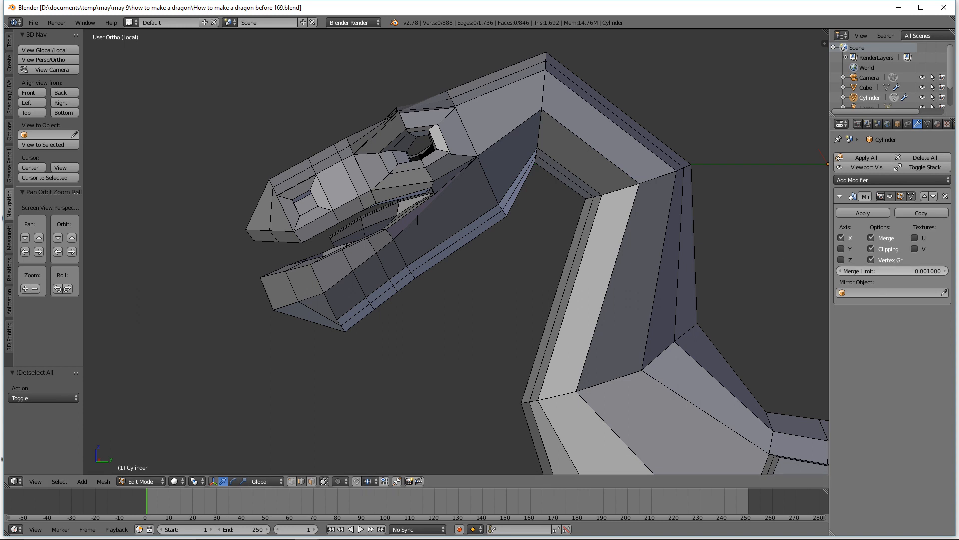
pyautogui.click(731, 123)
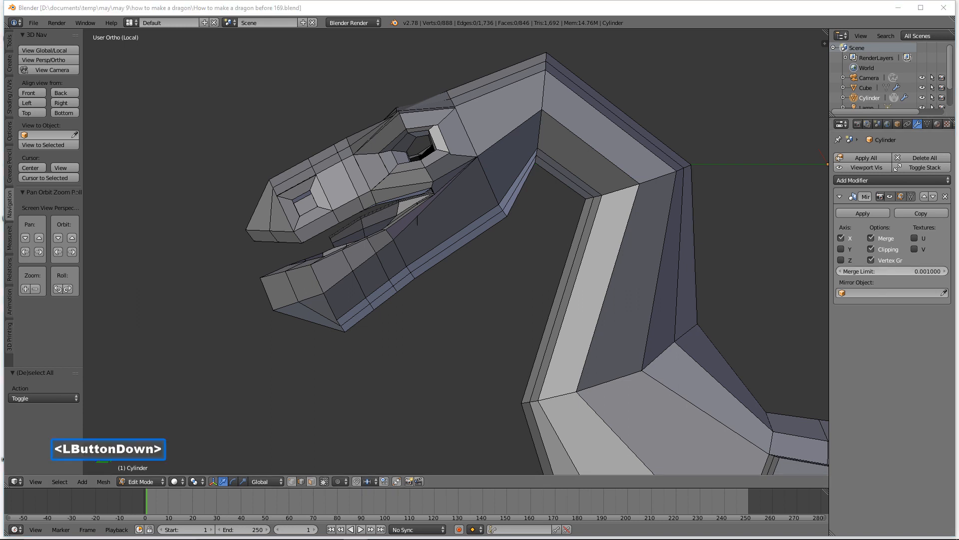
pyautogui.moveTo(504, 198); pyautogui.dragTo(490, 204, button='middle')
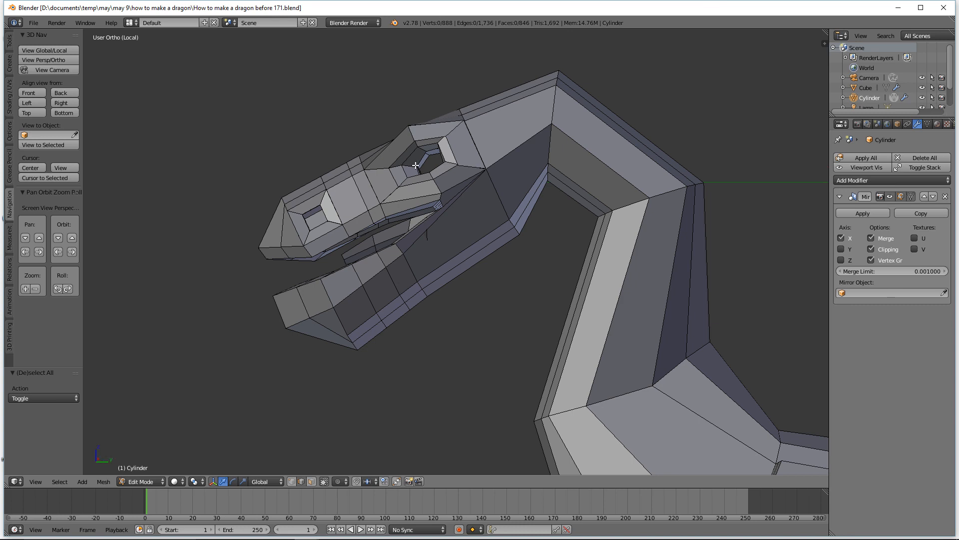
pyautogui.press('c')
pyautogui.moveTo(417, 165)
pyautogui.mouseDown()
pyautogui.moveTo(433, 145)
pyautogui.moveTo(412, 149)
pyautogui.mouseUp()
pyautogui.rightClick(412, 149)
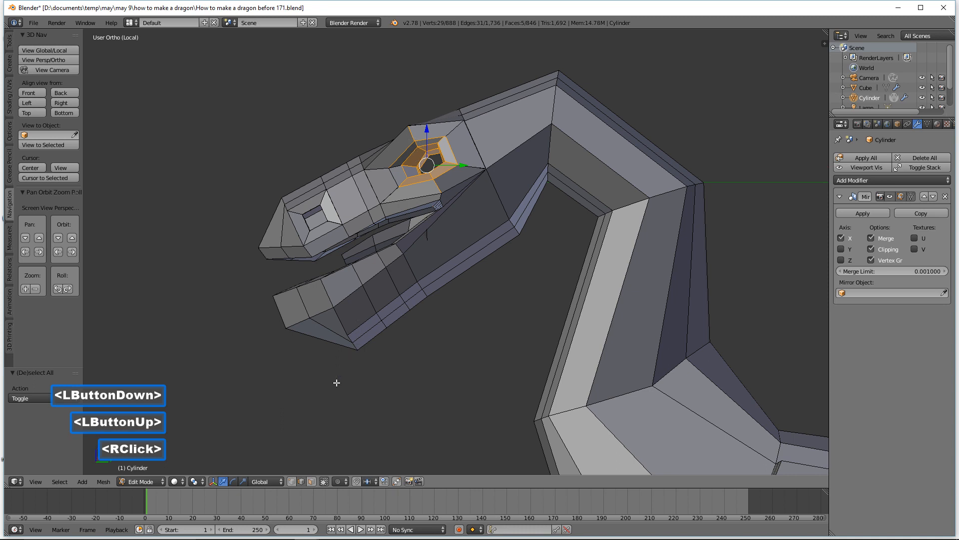
# In face selection mode, extend the selection to all faces surrounding the eye and across the brow and top of the head
pyautogui.click(311, 481)
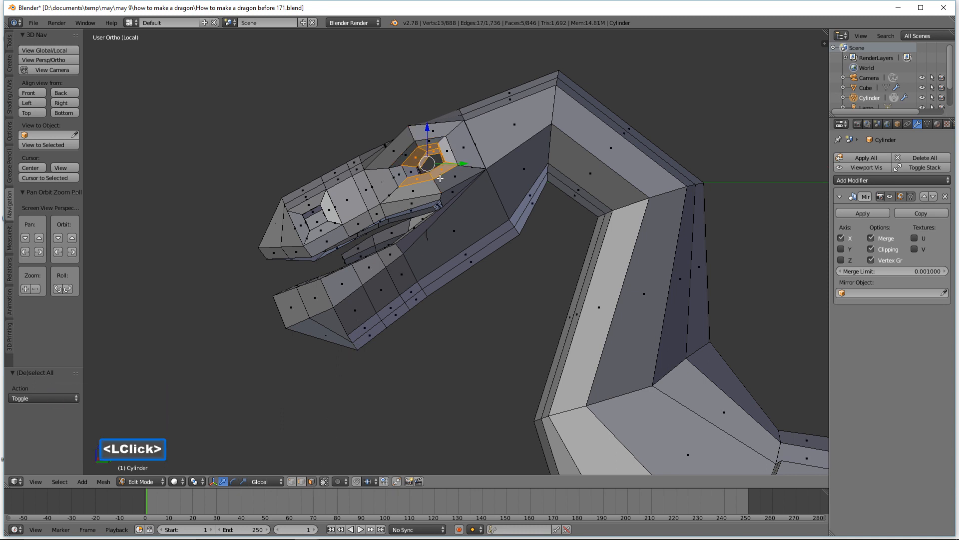
pyautogui.press('c')
pyautogui.moveTo(440, 158)
pyautogui.mouseDown()
pyautogui.moveTo(442, 150)
pyautogui.moveTo(405, 155)
pyautogui.moveTo(396, 171)
pyautogui.moveTo(434, 120)
pyautogui.moveTo(429, 160)
pyautogui.mouseUp()
pyautogui.click(385, 155)
pyautogui.rightClick(430, 167)
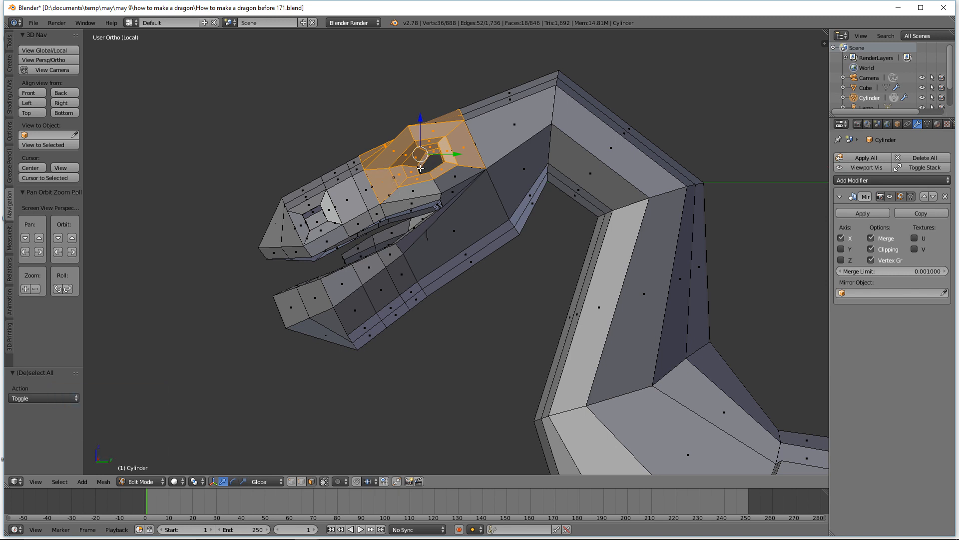
pyautogui.moveTo(413, 162); pyautogui.dragTo(443, 183, button='middle')
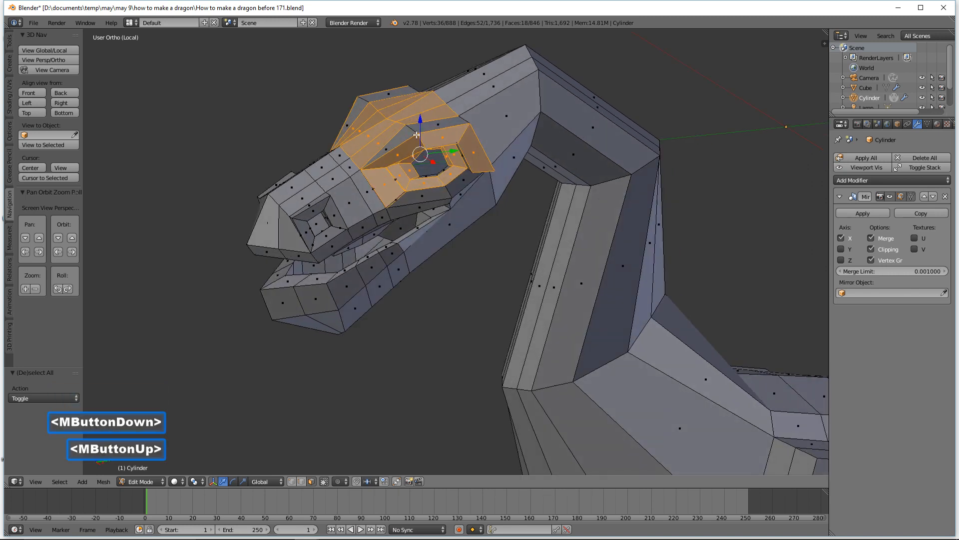
pyautogui.press('c')
pyautogui.click(418, 136)
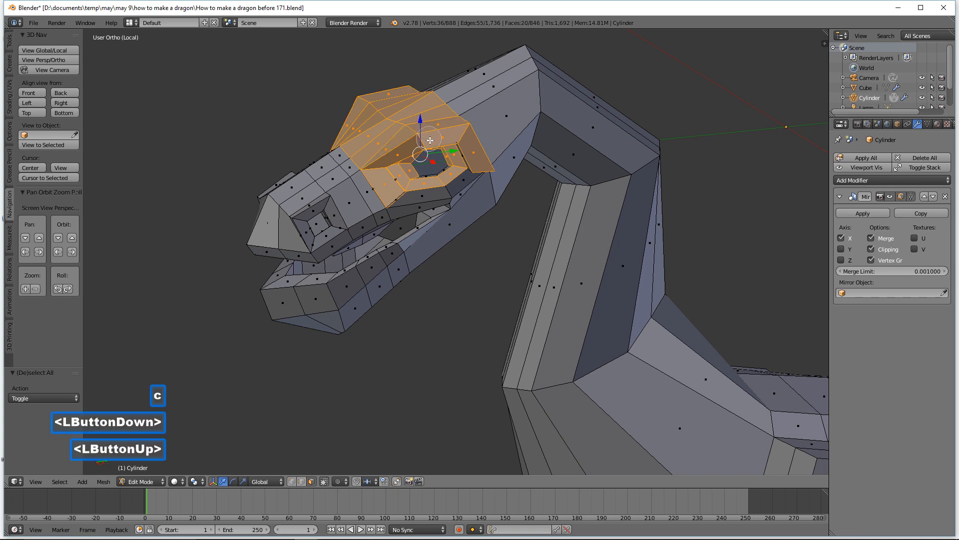
pyautogui.rightClick(445, 163)
pyautogui.moveTo(442, 160); pyautogui.dragTo(423, 142, button='middle')
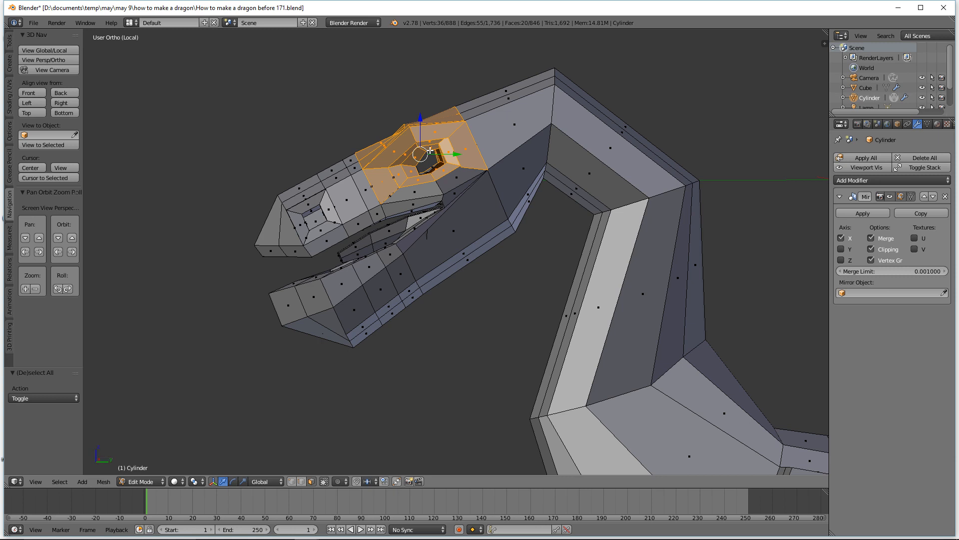
# Turn on smooth proportional editing and raise the selected eye and brow faces about 0.77 along Z with proportional size 0.91
pyautogui.press('alt')
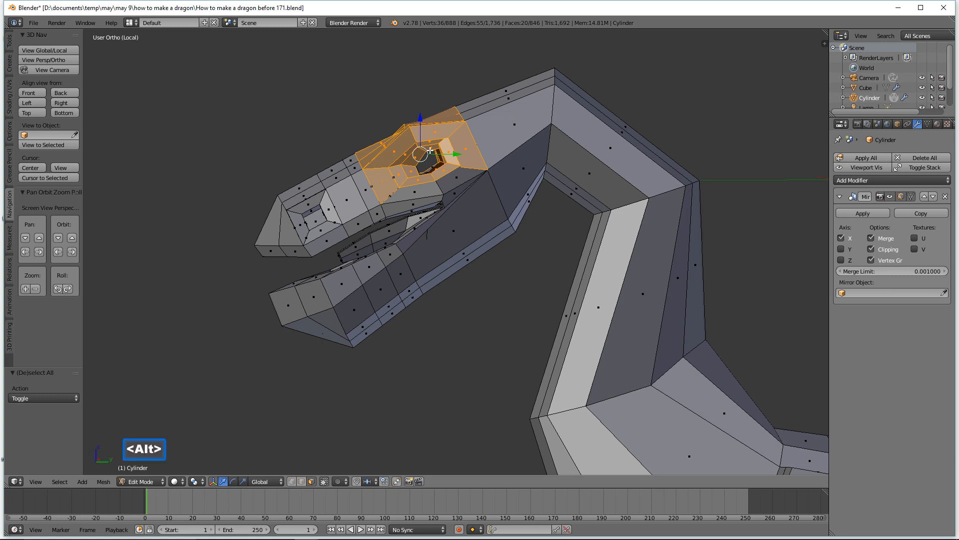
pyautogui.hotkey('alt', 'o')
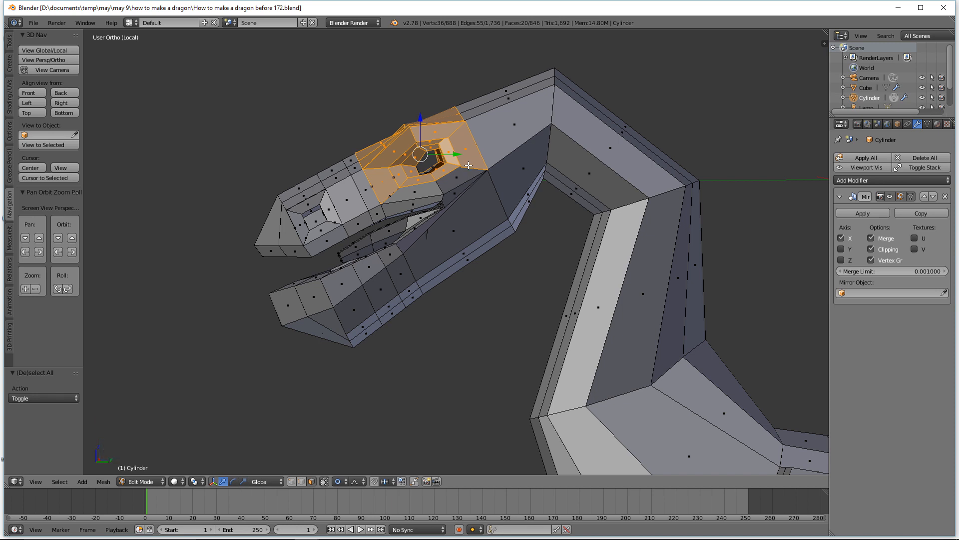
pyautogui.press('g')
pyautogui.press('z')
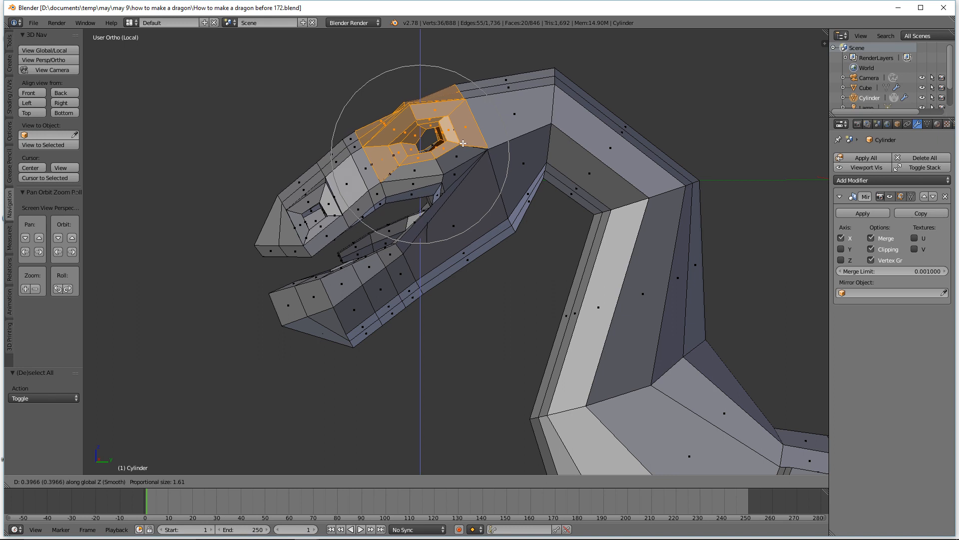
pyautogui.scroll(2, 463, 143)
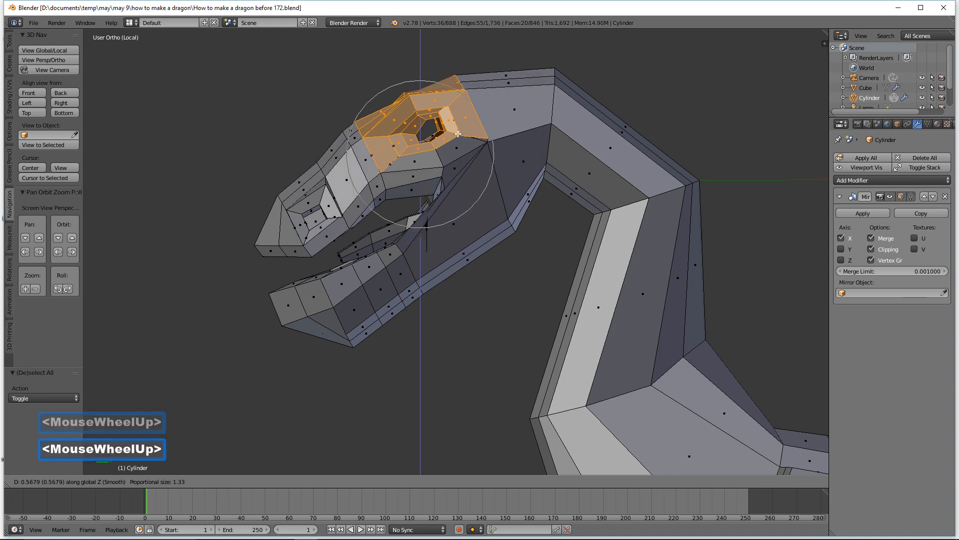
pyautogui.scroll(4, 458, 133)
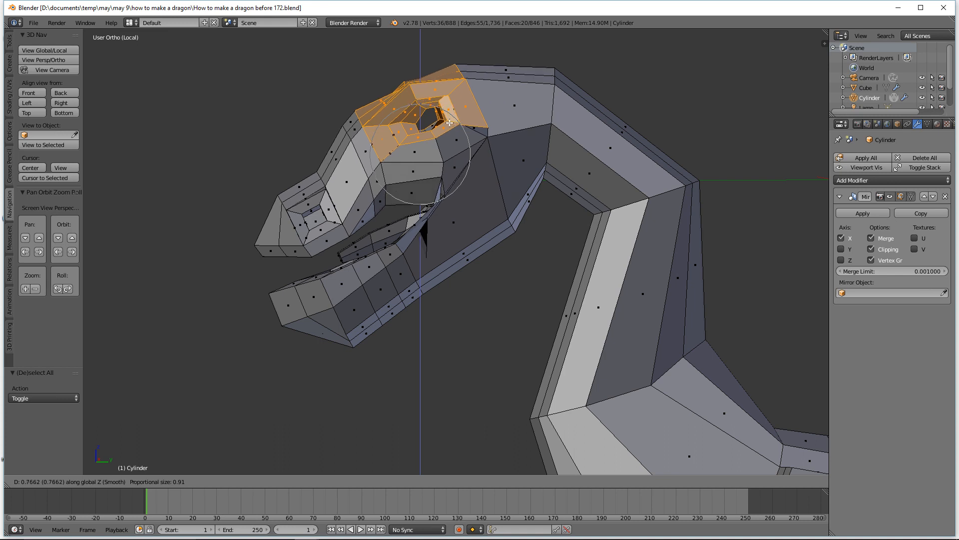
pyautogui.click(450, 122)
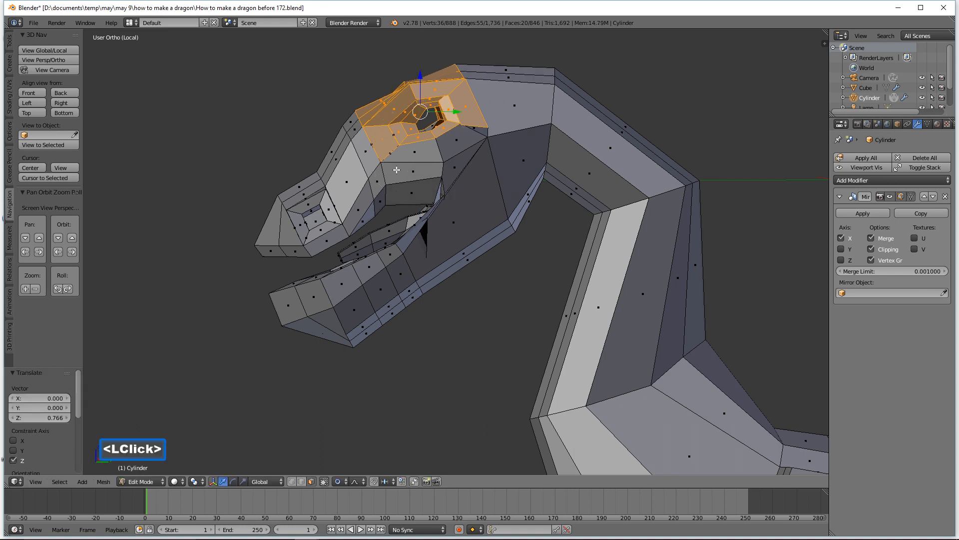
pyautogui.moveTo(448, 205)
pyautogui.mouseDown(button='middle')
pyautogui.moveTo(533, 195)
pyautogui.moveTo(430, 209)
pyautogui.moveTo(488, 195)
pyautogui.moveTo(681, 225)
pyautogui.moveTo(537, 197)
pyautogui.moveTo(440, 205)
pyautogui.moveTo(447, 197)
pyautogui.mouseUp(button='middle')
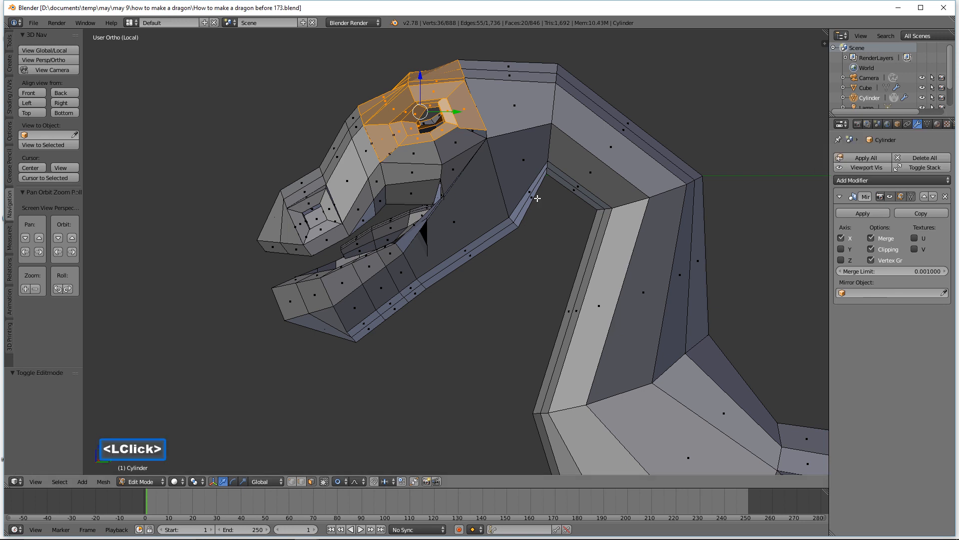
# Remove the faces in front of the eye, where the brow meets the snout, from the selection
pyautogui.moveTo(471, 189); pyautogui.dragTo(500, 203, button='middle')
pyautogui.press('c')
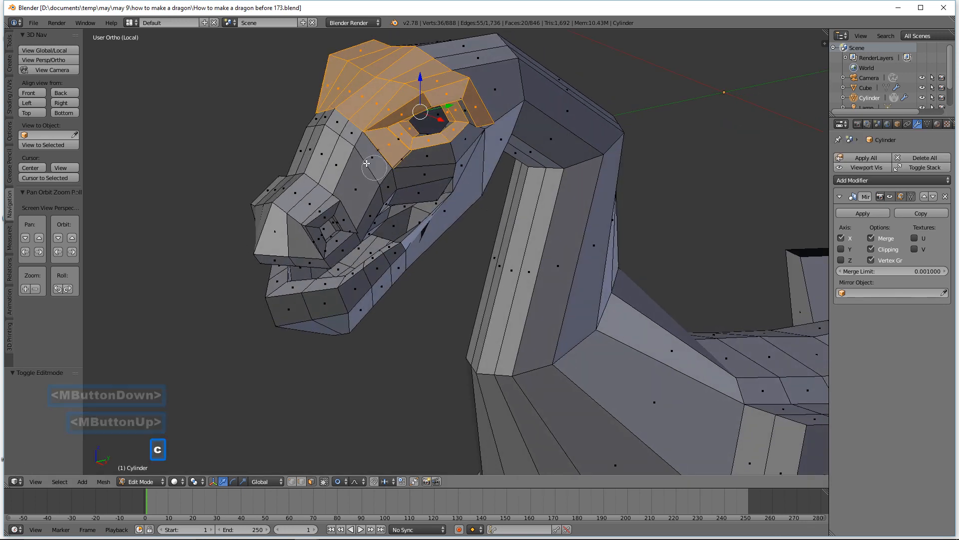
pyautogui.moveTo(366, 148); pyautogui.dragTo(342, 124, button='middle')
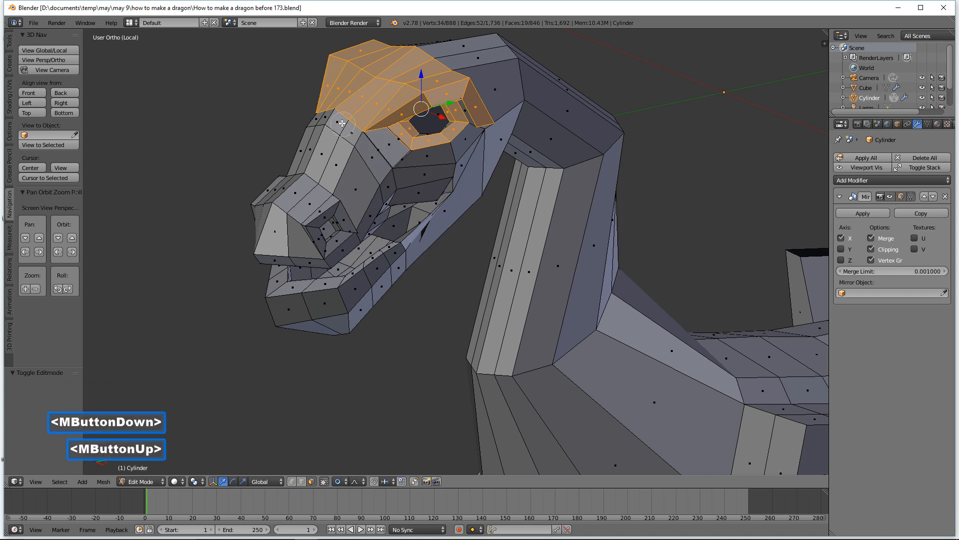
pyautogui.middleClick(342, 124)
pyautogui.rightClick(706, 210)
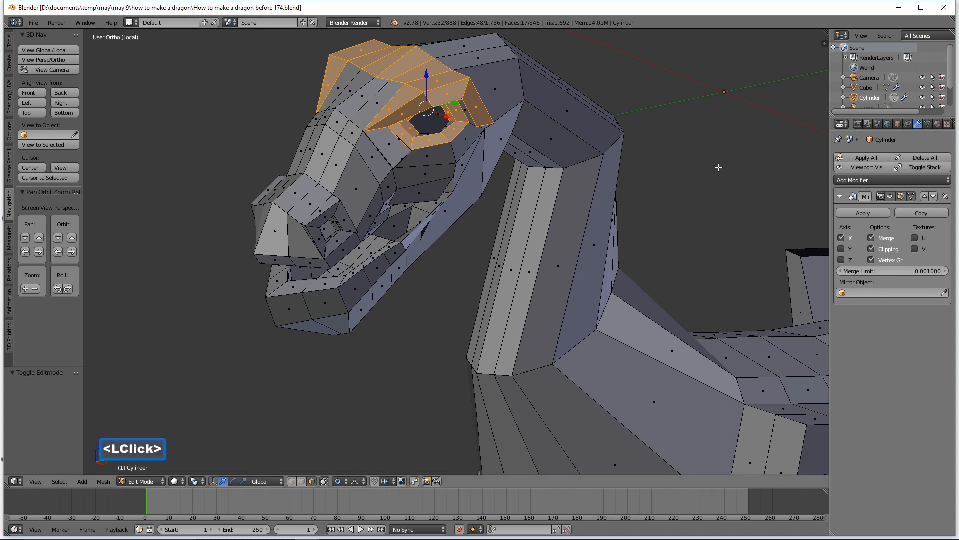
# Rotate the selected eye and brow faces about -11.1° in side view, with proportional size 2.14
pyautogui.moveTo(718, 168); pyautogui.dragTo(653, 152, button='middle')
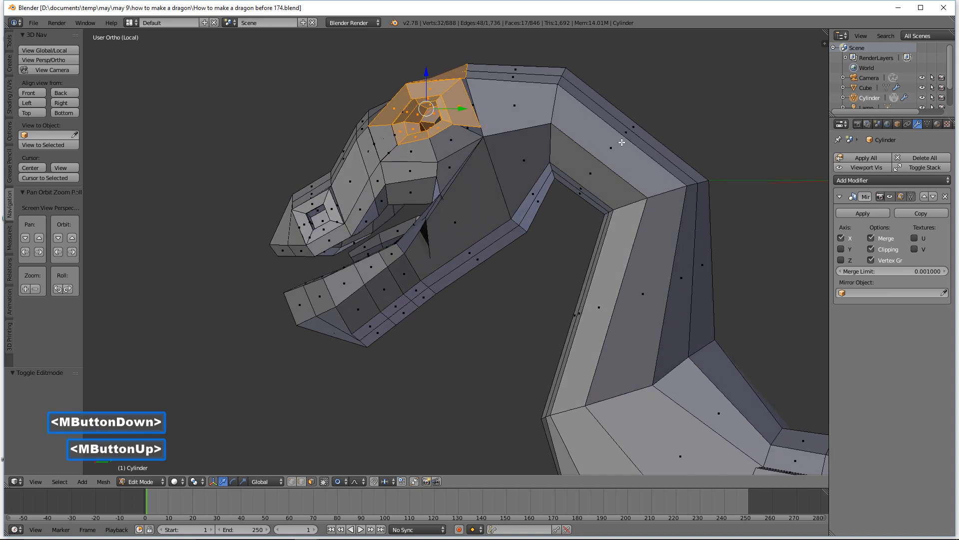
pyautogui.press('r')
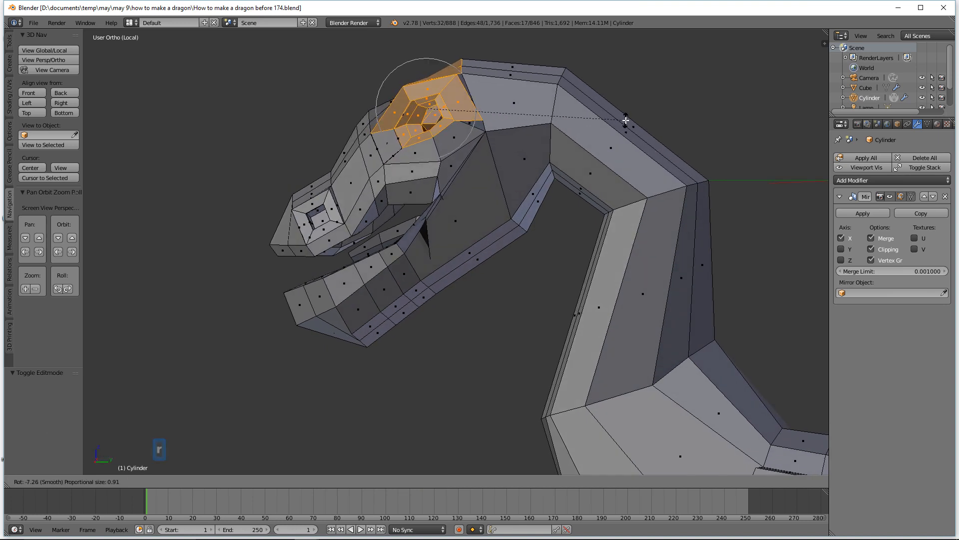
pyautogui.scroll(-5, 626, 121)
pyautogui.scroll(-3, 619, 107)
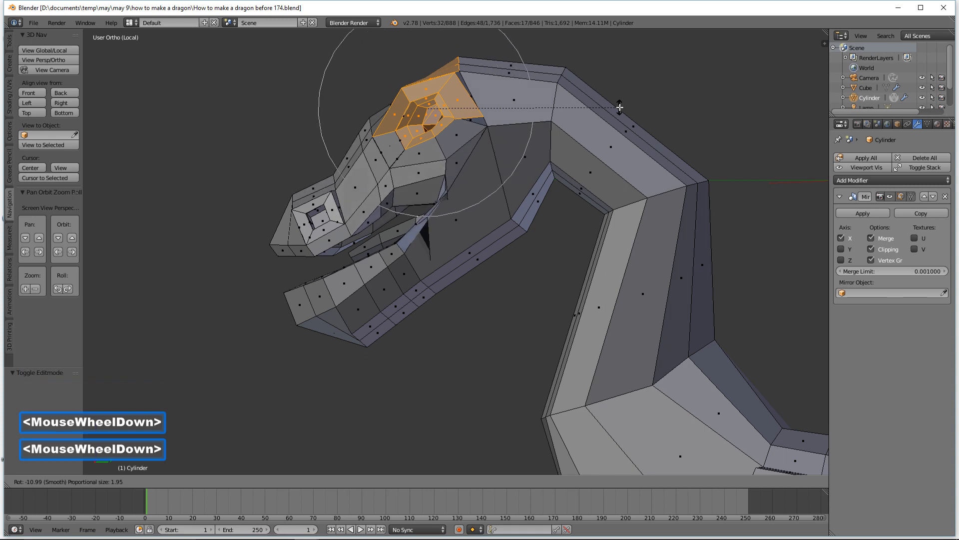
pyautogui.scroll(-1, 619, 108)
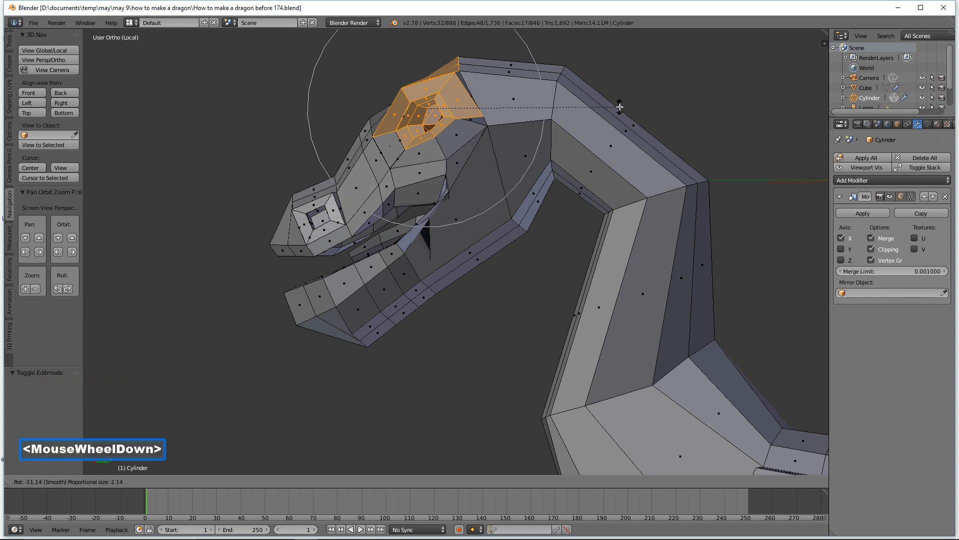
pyautogui.click(620, 107)
# Move the eye and brow faces about -0.31 along Y with proportional size 1.33, and deselect everything
pyautogui.moveTo(524, 120)
pyautogui.mouseDown(button='middle')
pyautogui.moveTo(621, 128)
pyautogui.moveTo(529, 120)
pyautogui.mouseUp(button='middle')
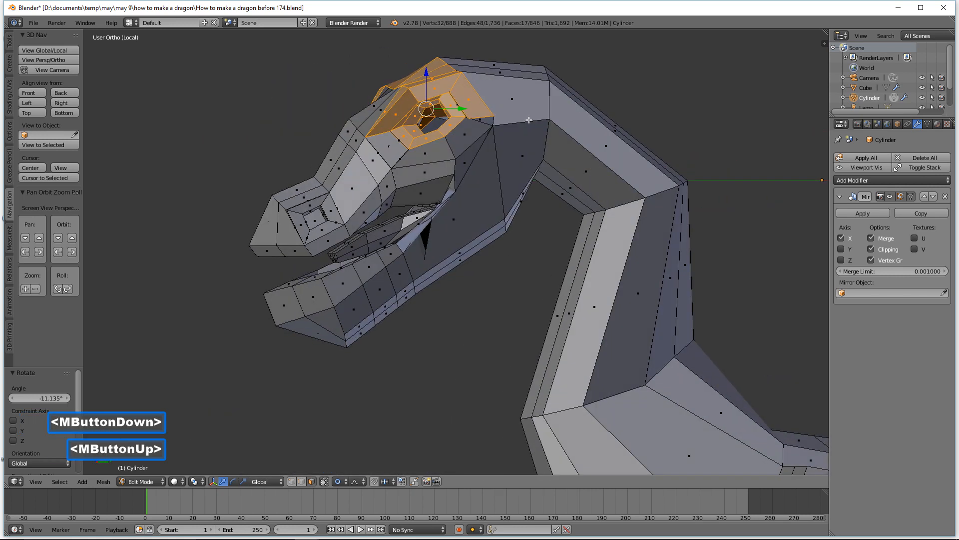
pyautogui.press('g')
pyautogui.scroll(5, 529, 119)
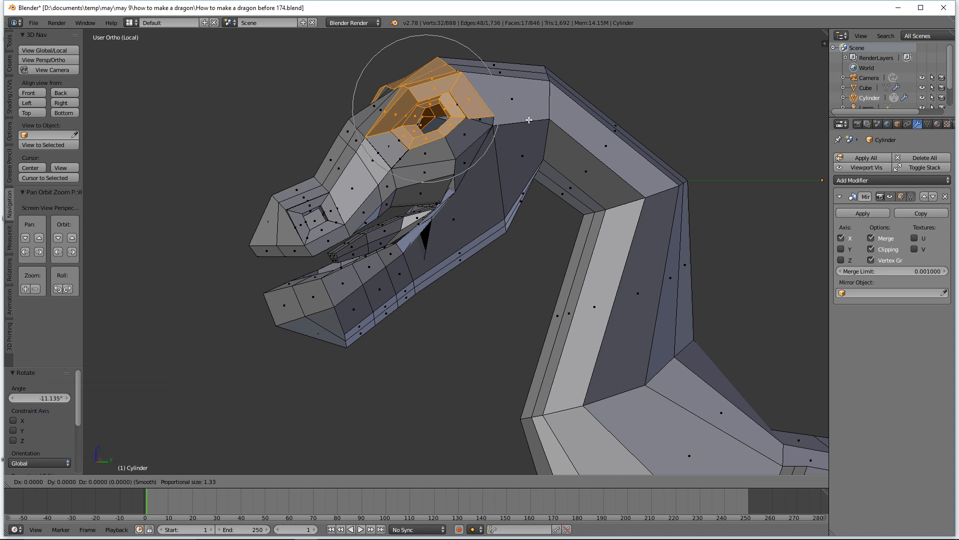
pyautogui.click(529, 120)
pyautogui.moveTo(459, 111)
pyautogui.mouseDown()
pyautogui.moveTo(449, 113)
pyautogui.moveTo(459, 128)
pyautogui.mouseUp()
pyautogui.moveTo(429, 148); pyautogui.dragTo(495, 143, button='middle')
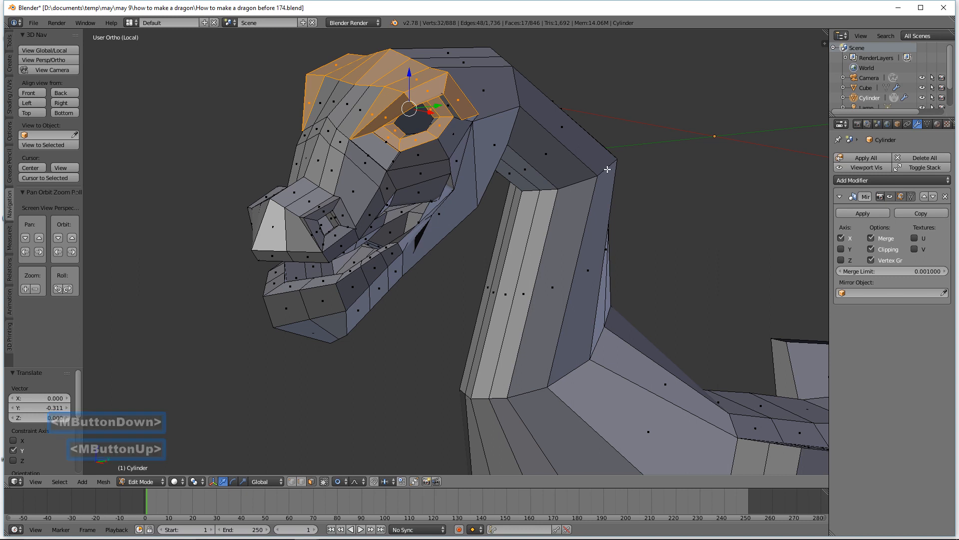
pyautogui.press('a')
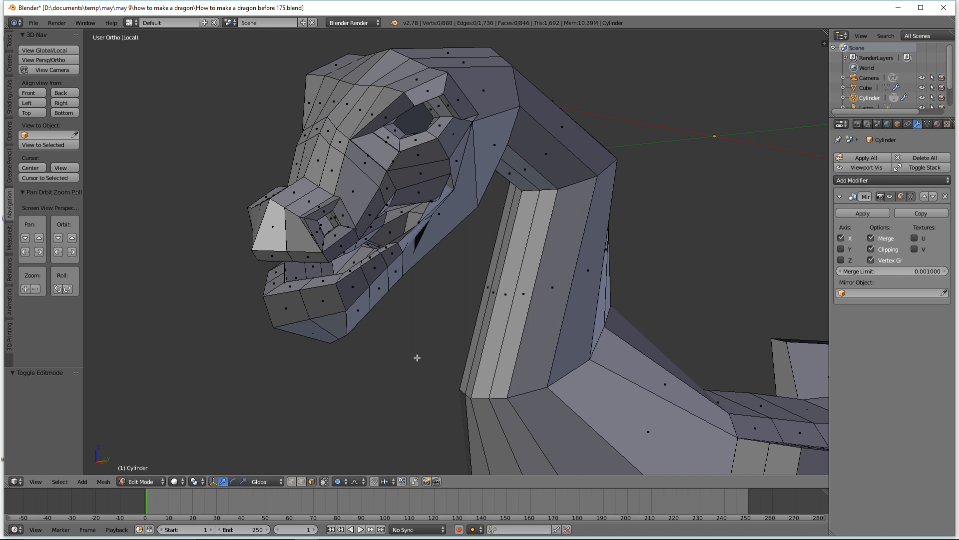
# Turn off proportional editing and move the large face at the back of the jaw about 0.31 along X
pyautogui.press('o')
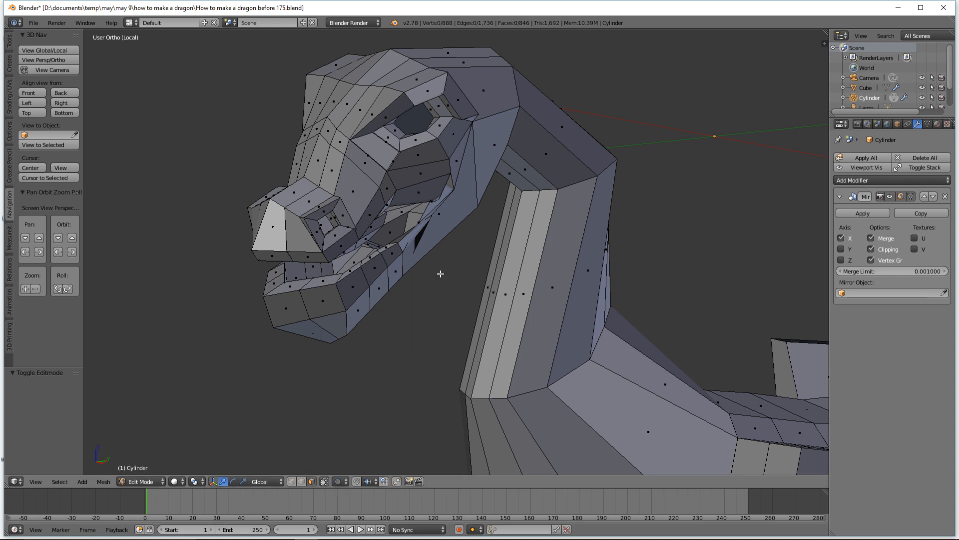
pyautogui.click(441, 230)
pyautogui.moveTo(452, 218); pyautogui.dragTo(463, 221)
pyautogui.moveTo(463, 221)
pyautogui.mouseDown(button='middle')
pyautogui.moveTo(481, 243)
pyautogui.moveTo(457, 212)
pyautogui.mouseUp(button='middle')
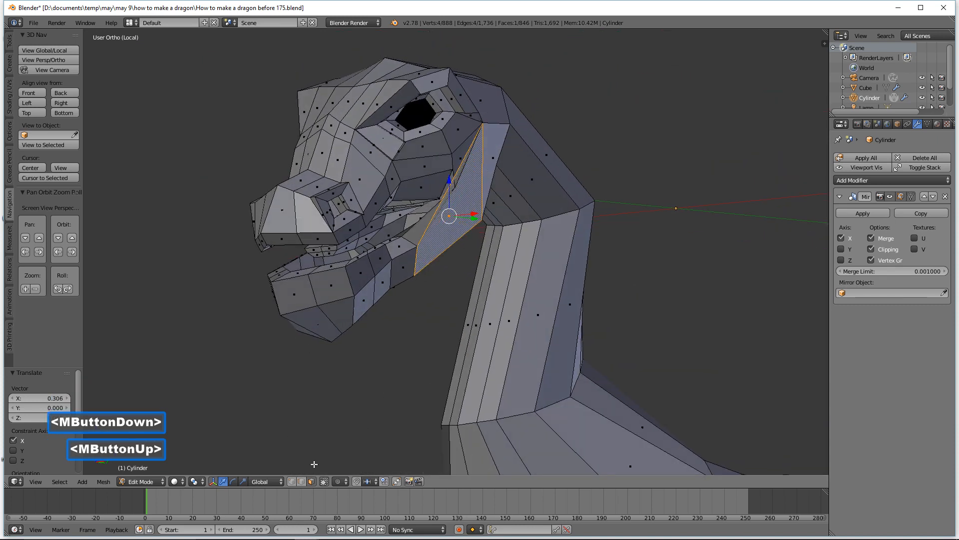
# Switch to edge selection and move the front diagonal edge of the jaw's large rear face outward from the cheek
pyautogui.click(303, 482)
pyautogui.click(442, 209)
pyautogui.click(438, 209)
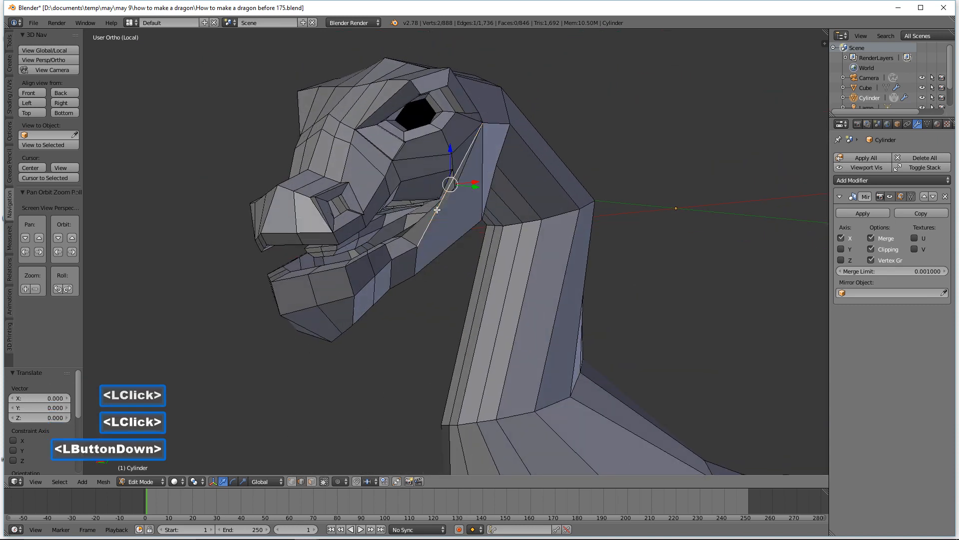
pyautogui.moveTo(476, 189); pyautogui.dragTo(493, 204)
pyautogui.moveTo(494, 204); pyautogui.dragTo(490, 182, button='middle')
pyautogui.moveTo(493, 181); pyautogui.dragTo(500, 181)
pyautogui.moveTo(500, 181); pyautogui.dragTo(460, 197, button='middle')
# Move the edge at the corner of the mouth about 0.29 along X, and deselect everything
pyautogui.click(474, 196)
pyautogui.moveTo(457, 214); pyautogui.dragTo(474, 222)
pyautogui.moveTo(474, 222); pyautogui.dragTo(409, 216, button='middle')
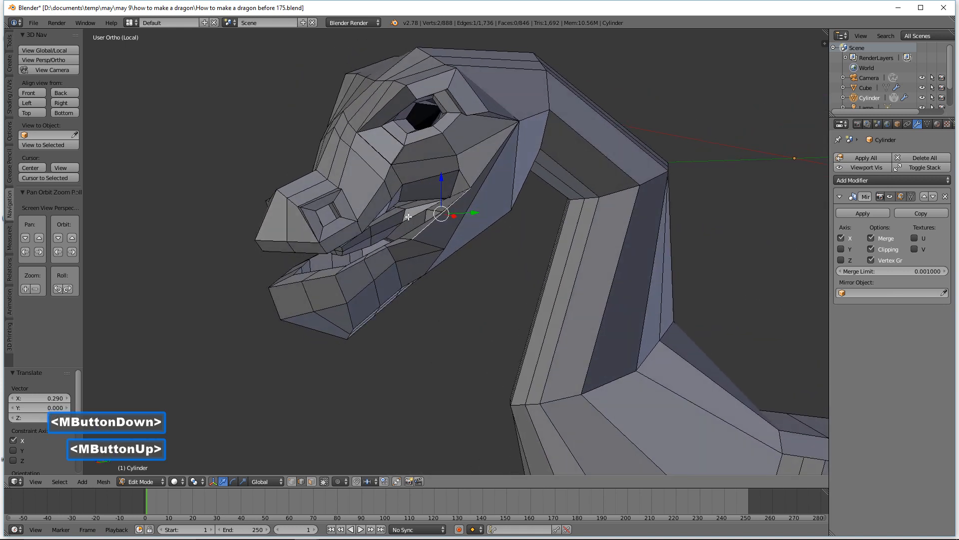
pyautogui.press('a')
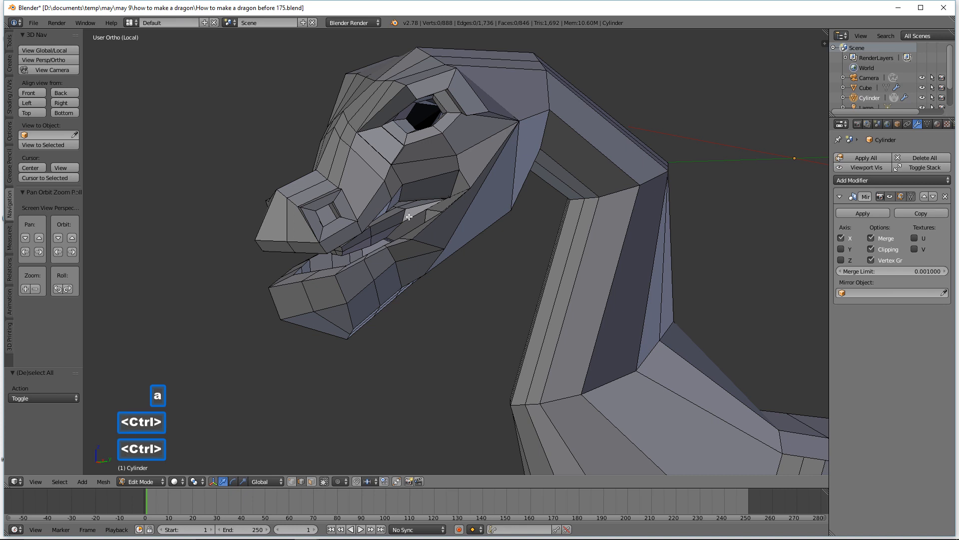
# Add a centred loop cut through the faces inside the mouth corner, nudge the new edges slightly, and deselect everything
pyautogui.hotkey('ctrl', 'r')
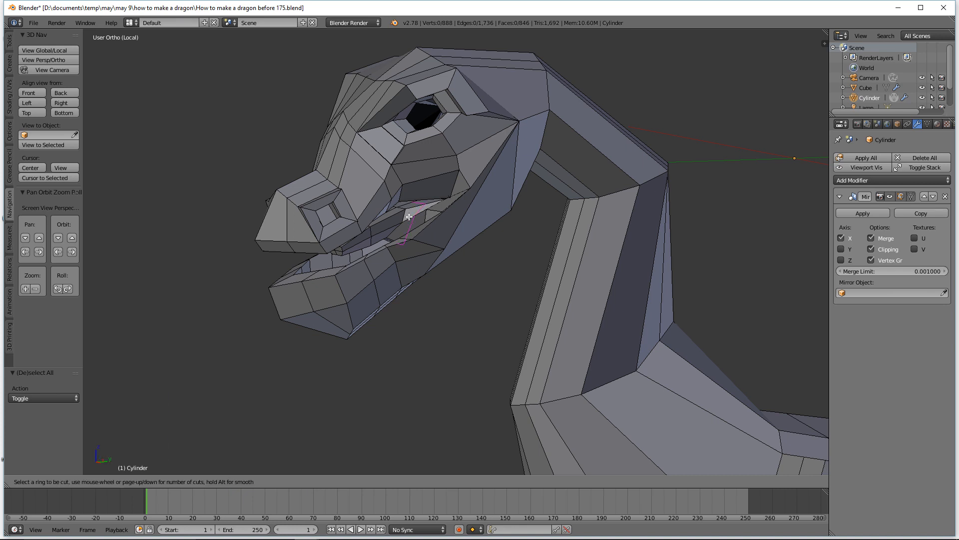
pyautogui.click(409, 216)
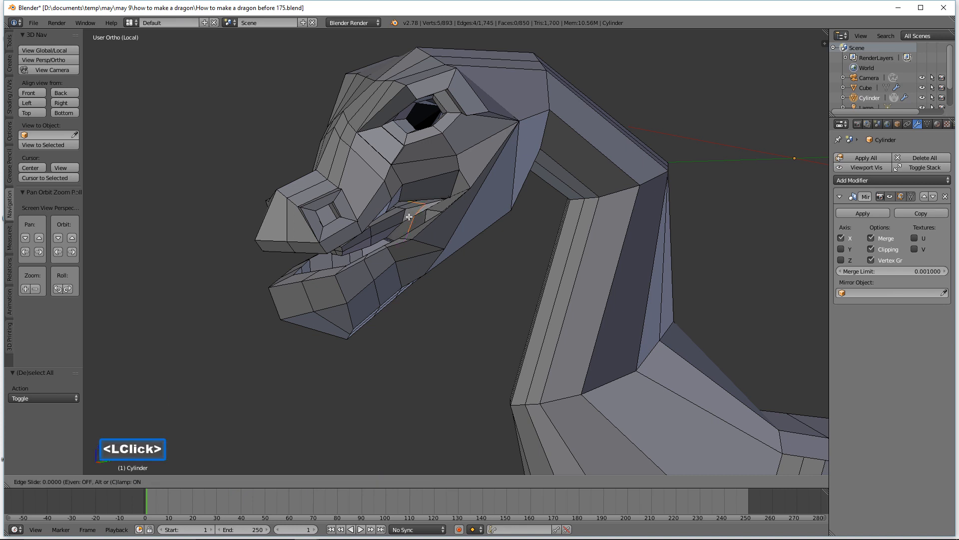
pyautogui.click(409, 217)
pyautogui.moveTo(440, 221); pyautogui.dragTo(449, 220)
pyautogui.moveTo(448, 220)
pyautogui.mouseDown(button='middle')
pyautogui.moveTo(432, 224)
pyautogui.moveTo(452, 223)
pyautogui.mouseUp(button='middle')
pyautogui.moveTo(451, 224); pyautogui.dragTo(453, 222)
pyautogui.moveTo(454, 222); pyautogui.dragTo(454, 223, button='middle')
pyautogui.press('a')
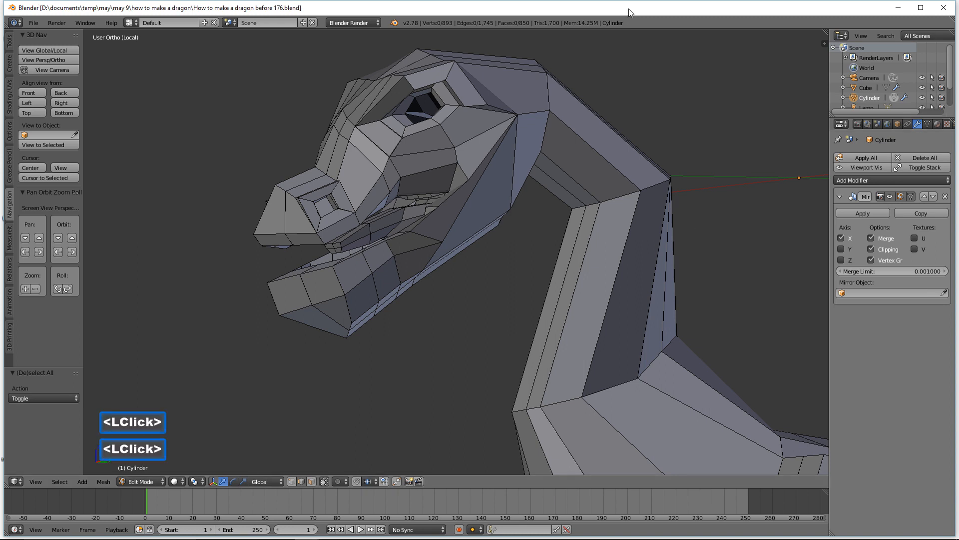
# Select the two rows of edges across the snout bridge below the forehead and lower them about 0.52 along Z
pyautogui.moveTo(352, 143); pyautogui.dragTo(380, 146, button='middle')
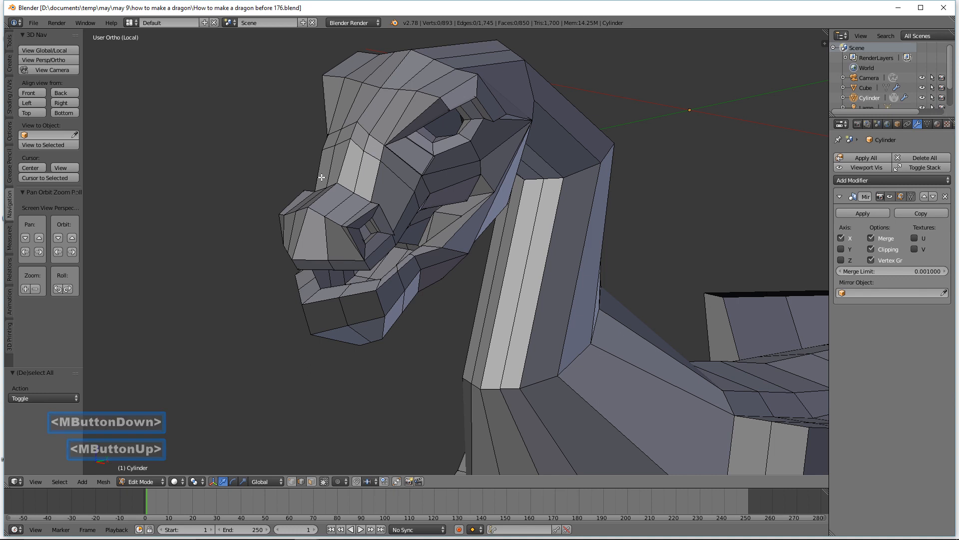
pyautogui.click(364, 132)
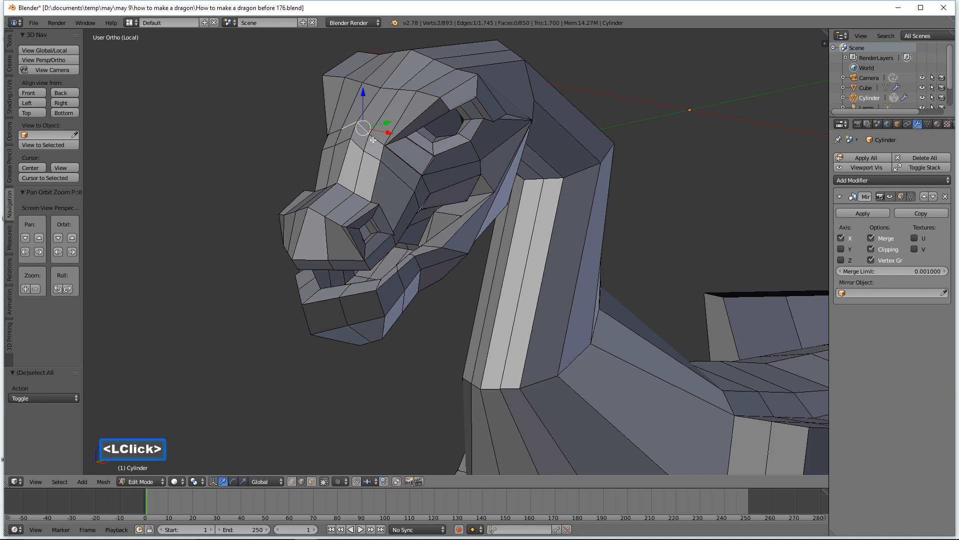
pyautogui.keyDown('shift'); pyautogui.click(374, 137); pyautogui.keyUp('shift')
pyautogui.moveTo(373, 138); pyautogui.dragTo(388, 146, button='middle')
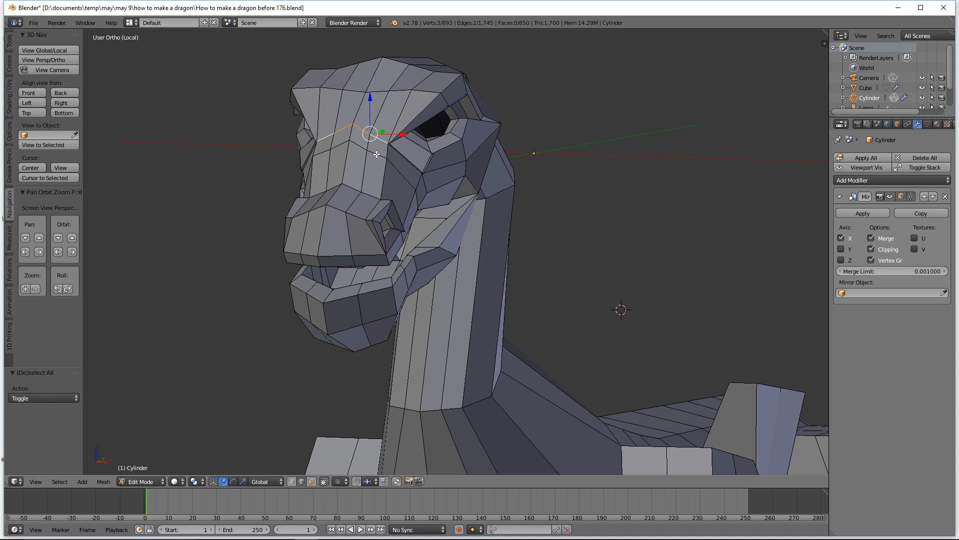
pyautogui.keyDown('shift'); pyautogui.click(362, 150); pyautogui.keyUp('shift')
pyautogui.moveTo(369, 105); pyautogui.dragTo(369, 134)
pyautogui.moveTo(425, 131)
pyautogui.mouseDown(button='middle')
pyautogui.moveTo(480, 139)
pyautogui.moveTo(421, 148)
pyautogui.mouseUp(button='middle')
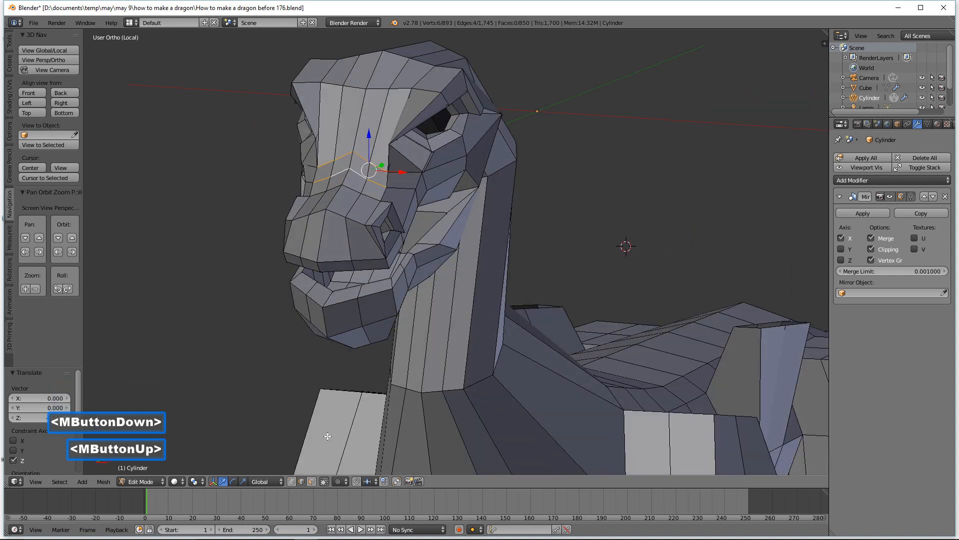
# Switch to vertex selection and reposition individual vertices across the snout bridge, raising the last one about 0.12 along Z
pyautogui.click(292, 481)
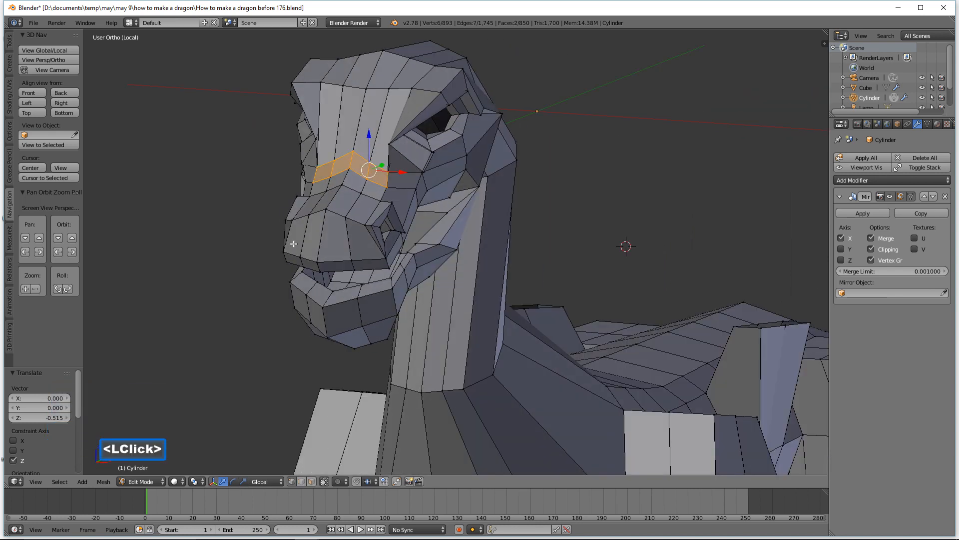
pyautogui.click(333, 160)
pyautogui.moveTo(369, 130); pyautogui.dragTo(347, 143)
pyautogui.click(349, 171)
pyautogui.moveTo(348, 146); pyautogui.dragTo(382, 173, button='middle')
pyautogui.click(383, 173)
pyautogui.moveTo(386, 149); pyautogui.dragTo(377, 144)
pyautogui.moveTo(405, 179); pyautogui.dragTo(395, 162, button='middle')
# Move the vertex between the inner brow and the snout bridge back along Y and slightly down along Z
pyautogui.click(390, 146)
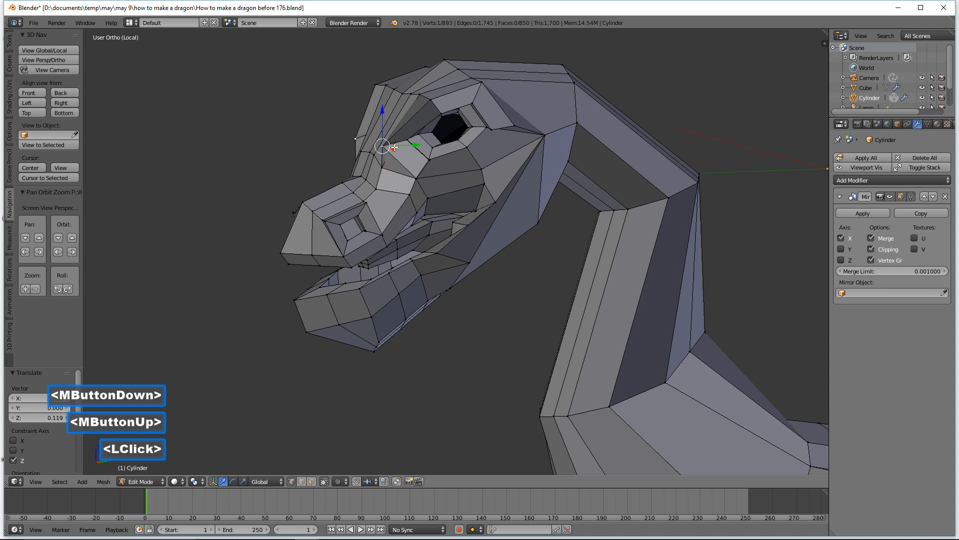
pyautogui.moveTo(411, 146); pyautogui.dragTo(428, 154)
pyautogui.moveTo(400, 115); pyautogui.dragTo(399, 120)
pyautogui.moveTo(400, 119); pyautogui.dragTo(487, 213, button='middle')
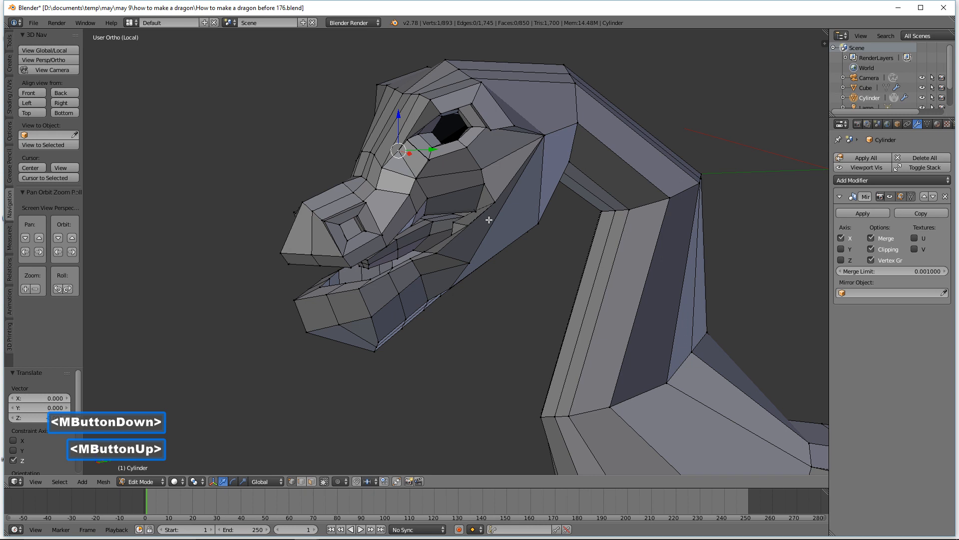
# Raise the lower-jaw vertex behind the mouth corner along Z and move it about -0.11 along Y
pyautogui.moveTo(524, 212); pyautogui.dragTo(506, 222, button='middle')
pyautogui.click(453, 260)
pyautogui.moveTo(454, 225); pyautogui.dragTo(451, 212)
pyautogui.moveTo(490, 247); pyautogui.dragTo(485, 247)
pyautogui.moveTo(497, 251); pyautogui.dragTo(506, 258, button='middle')
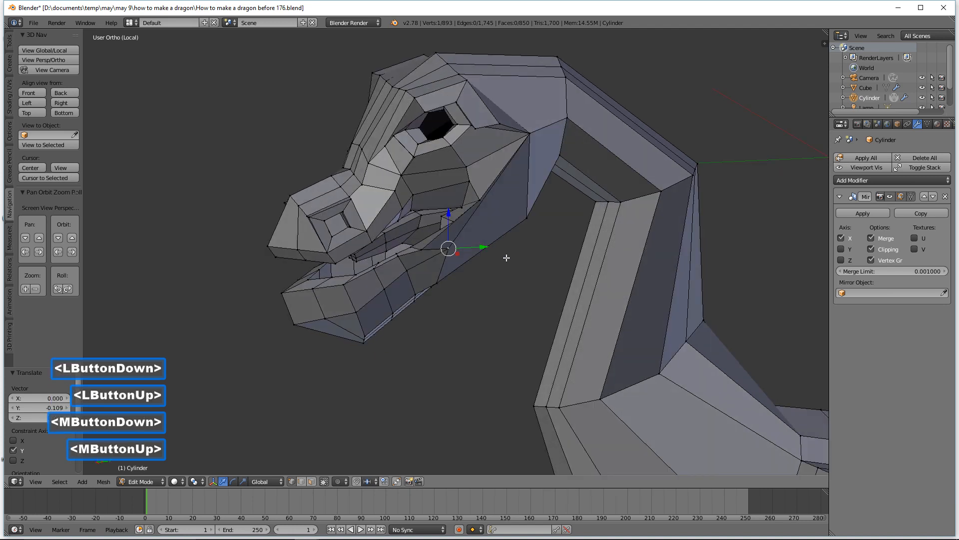
# Extrude the large face at the back of the jaw, scale it down, and move it about 0.43 along Y
pyautogui.click(311, 482)
pyautogui.click(503, 222)
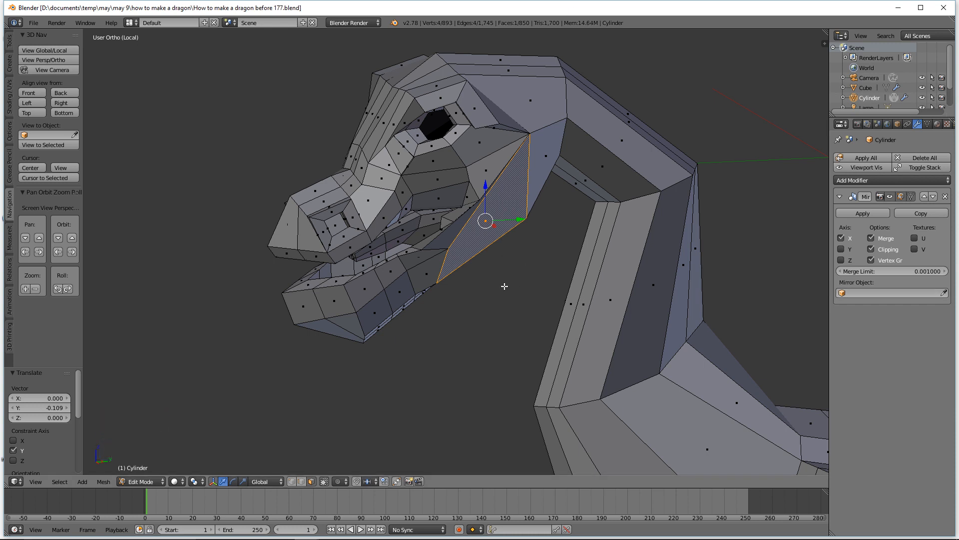
pyautogui.press('e')
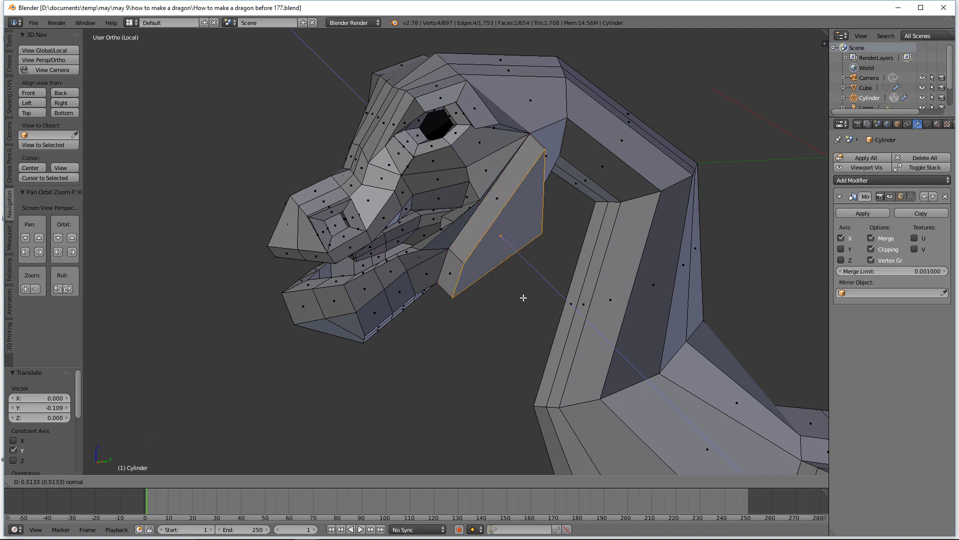
pyautogui.rightClick(523, 297)
pyautogui.moveTo(523, 297); pyautogui.dragTo(524, 244, button='middle')
pyautogui.press('s')
pyautogui.click(584, 260)
pyautogui.moveTo(533, 240); pyautogui.dragTo(564, 238)
pyautogui.moveTo(563, 238); pyautogui.dragTo(492, 173, button='middle')
# Switch to edge selection, move the edge behind the eye about 0.24 along X, and deselect everything
pyautogui.click(301, 481)
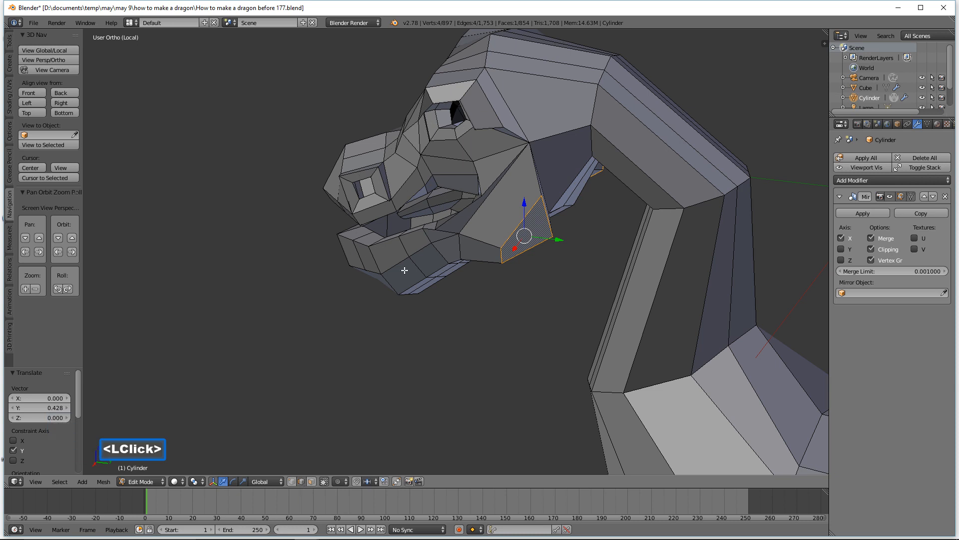
pyautogui.click(495, 102)
pyautogui.moveTo(495, 102); pyautogui.dragTo(482, 117, button='middle')
pyautogui.moveTo(466, 119); pyautogui.dragTo(459, 125)
pyautogui.moveTo(452, 147); pyautogui.dragTo(476, 143, button='middle')
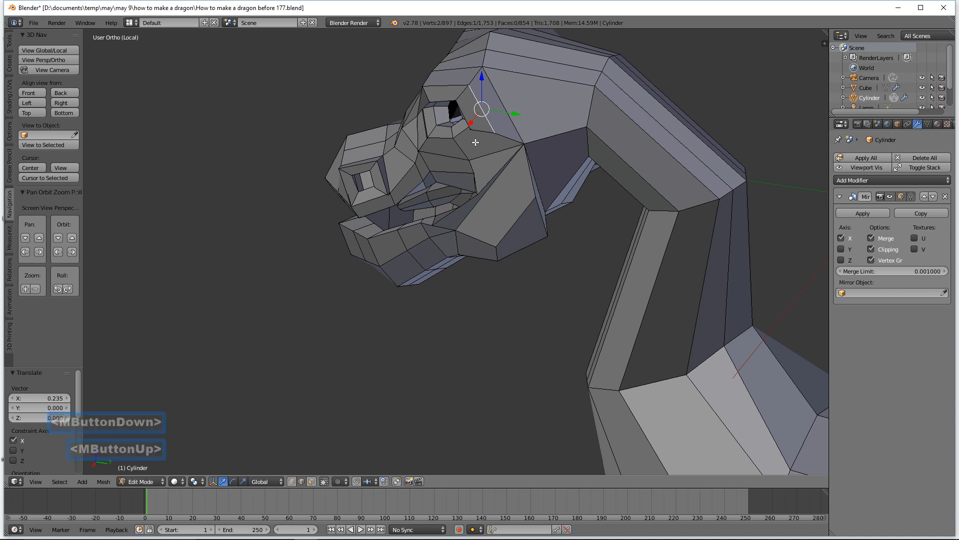
pyautogui.press('a')
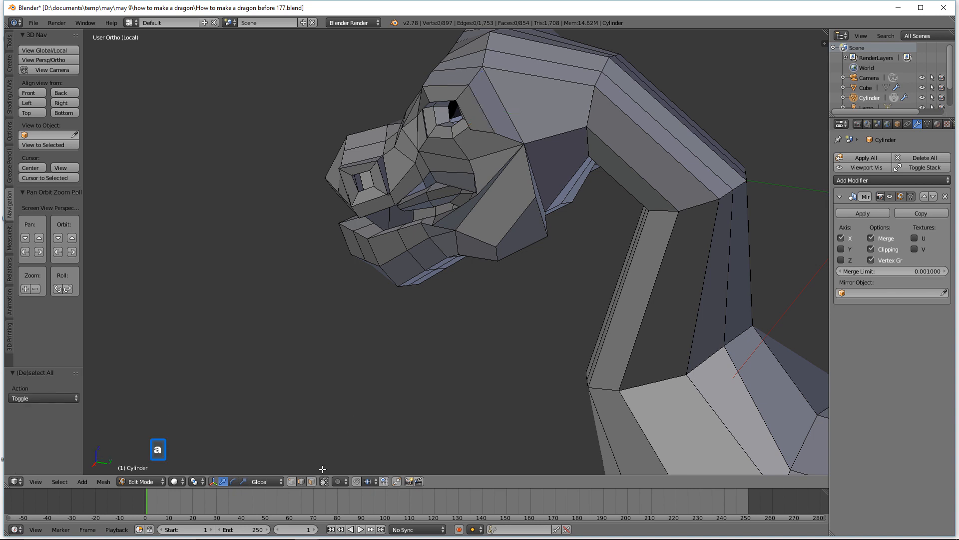
# Switch to face selection, extrude the face behind the eye about 0.56 along its normal, and deselect everything
pyautogui.click(312, 481)
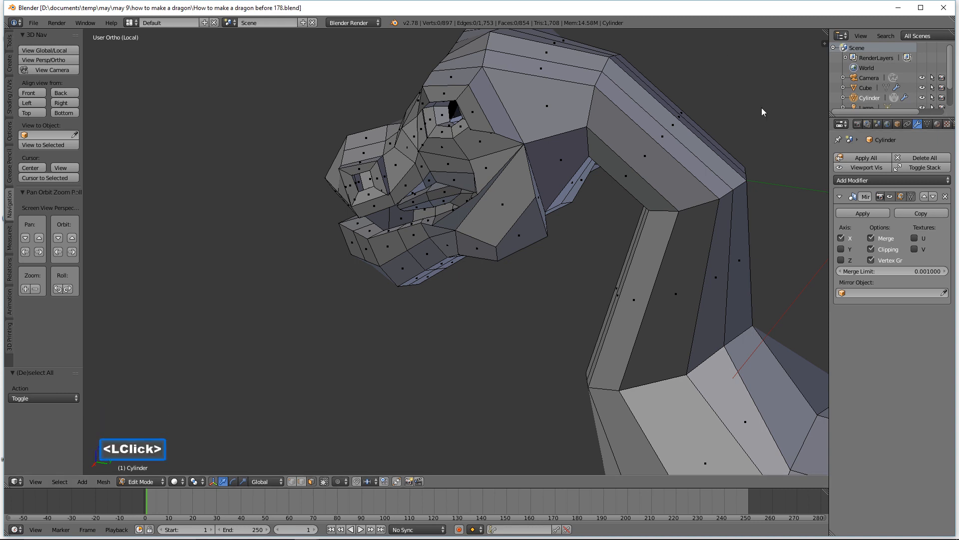
pyautogui.click(498, 120)
pyautogui.moveTo(545, 197); pyautogui.dragTo(571, 189, button='middle')
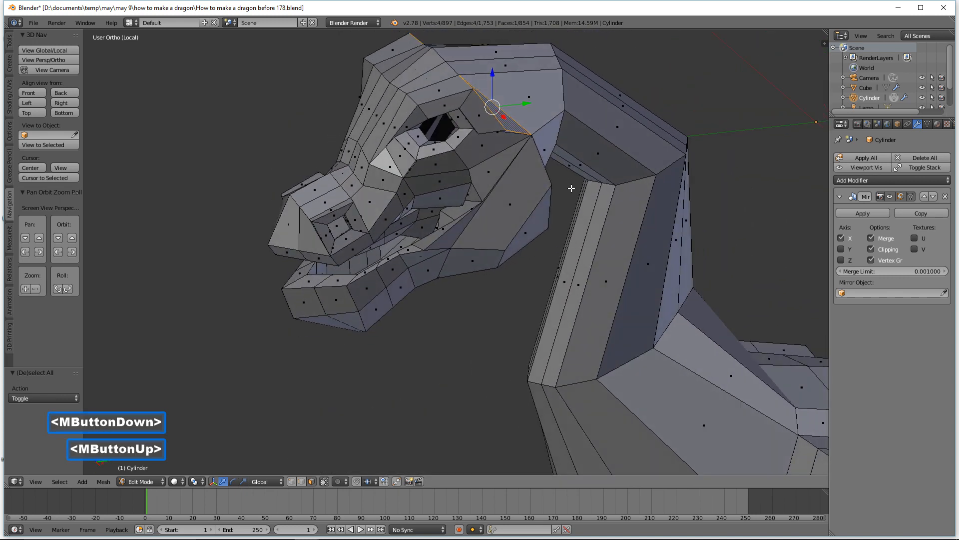
pyautogui.press('e')
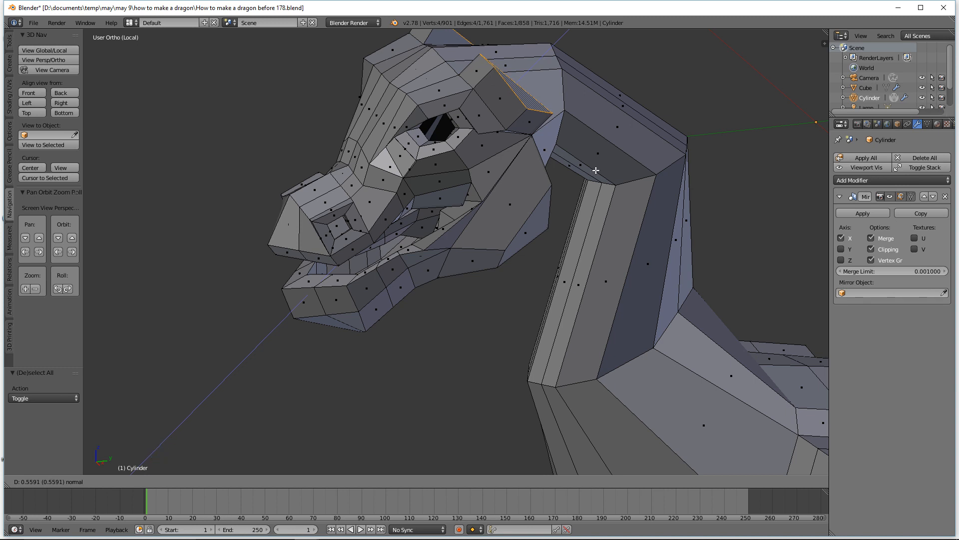
pyautogui.click(596, 171)
pyautogui.moveTo(596, 170)
pyautogui.mouseDown(button='middle')
pyautogui.moveTo(567, 174)
pyautogui.moveTo(627, 127)
pyautogui.moveTo(583, 161)
pyautogui.moveTo(568, 133)
pyautogui.moveTo(594, 153)
pyautogui.mouseUp(button='middle')
pyautogui.press('a')
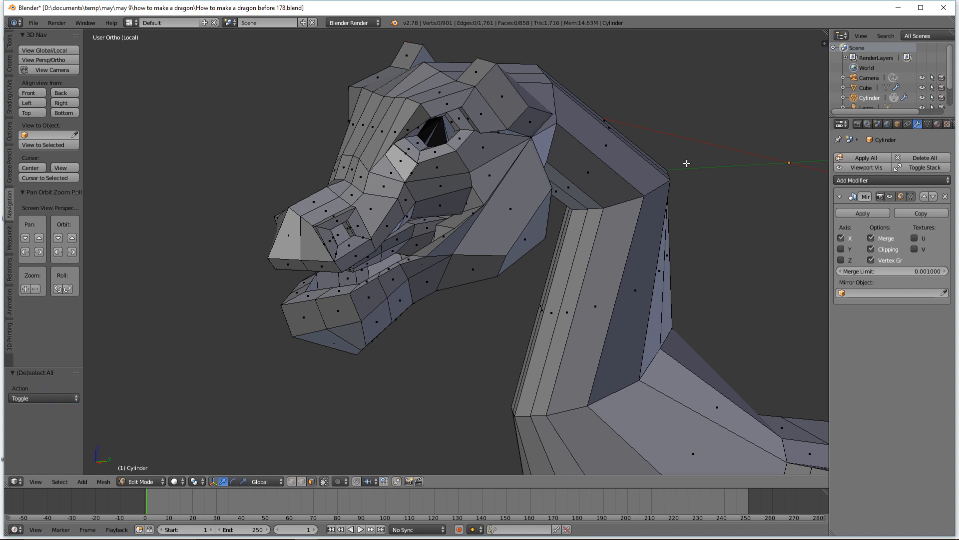
# Select the two adjoining forehead faces above the inner brow, extrude them 0.46 along Z, and deselect everything
pyautogui.moveTo(594, 160); pyautogui.dragTo(612, 166, button='middle')
pyautogui.moveTo(612, 165); pyautogui.dragTo(597, 165, button='middle')
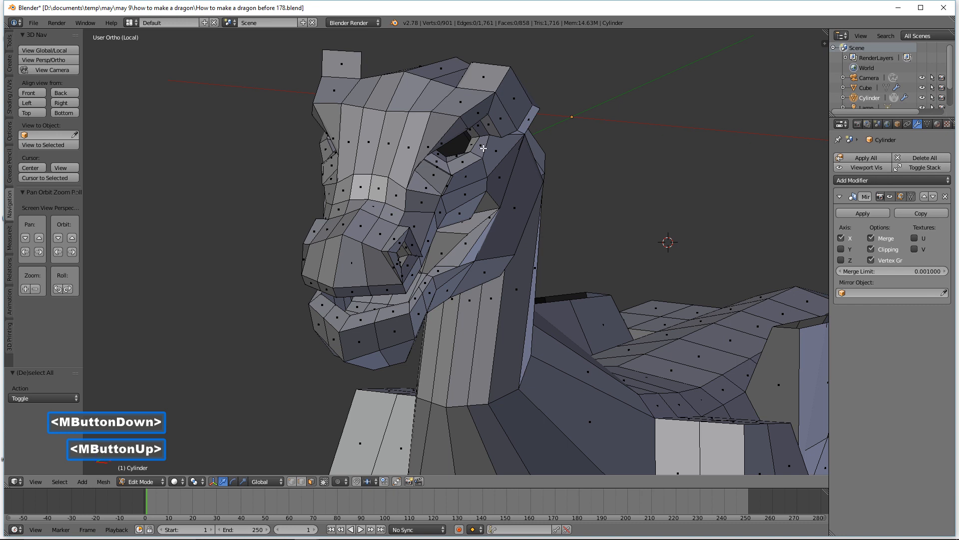
pyautogui.click(401, 159)
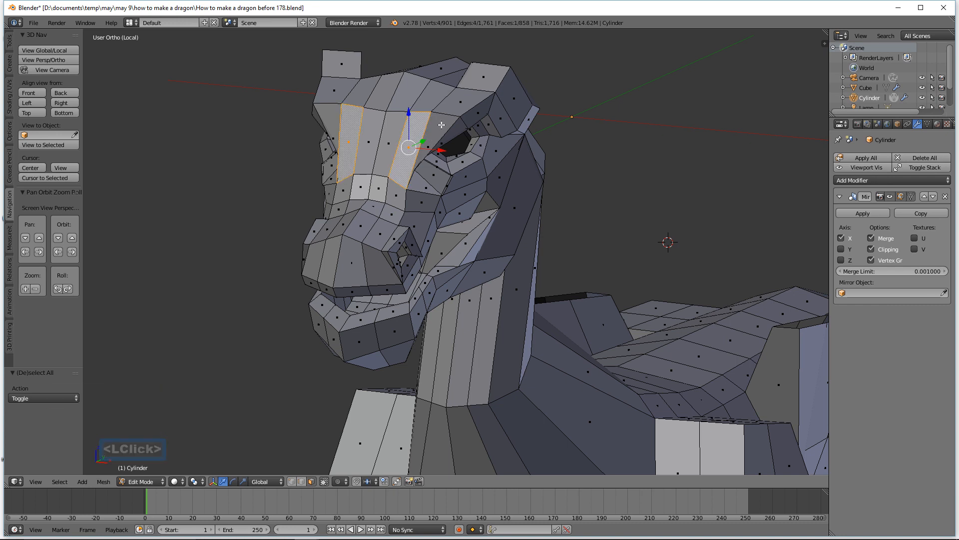
pyautogui.keyDown('shift'); pyautogui.click(429, 101); pyautogui.keyUp('shift')
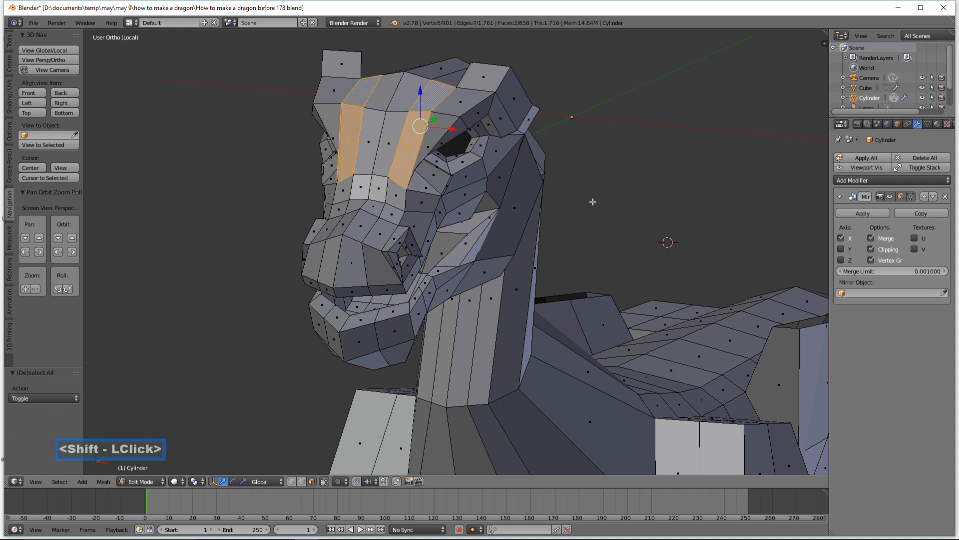
pyautogui.press('e')
pyautogui.press('z')
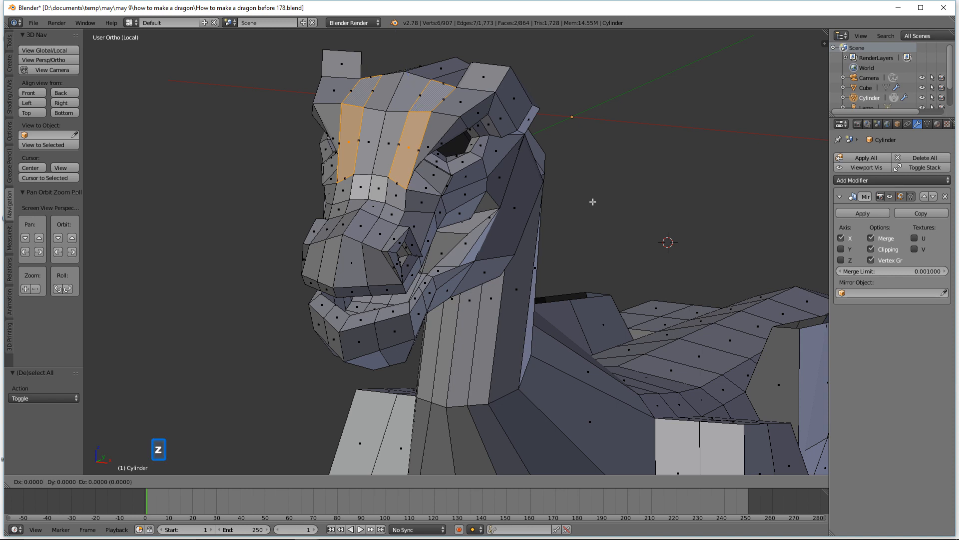
pyautogui.click(580, 177)
pyautogui.moveTo(580, 177); pyautogui.dragTo(474, 187, button='middle')
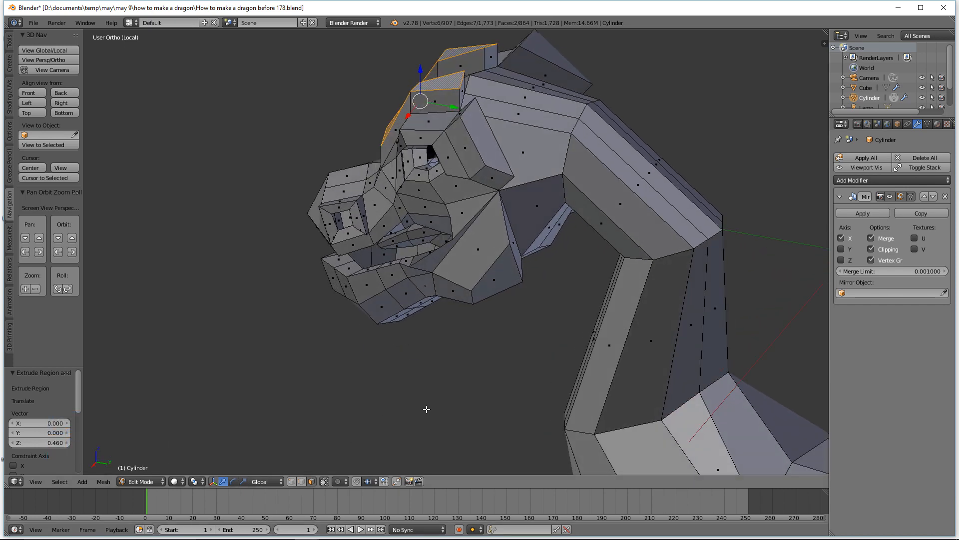
pyautogui.press('a')
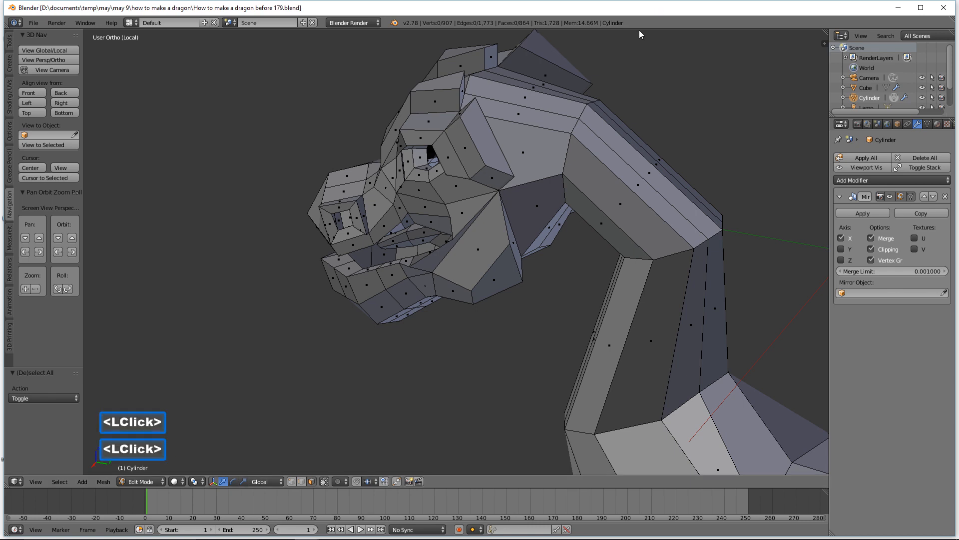
# Extrude the rear face of the raised forehead ridge backward and move it about 0.36 along X
pyautogui.moveTo(449, 115); pyautogui.dragTo(478, 131, button='middle')
pyautogui.moveTo(516, 288); pyautogui.dragTo(515, 112, button='middle')
pyautogui.click(456, 102)
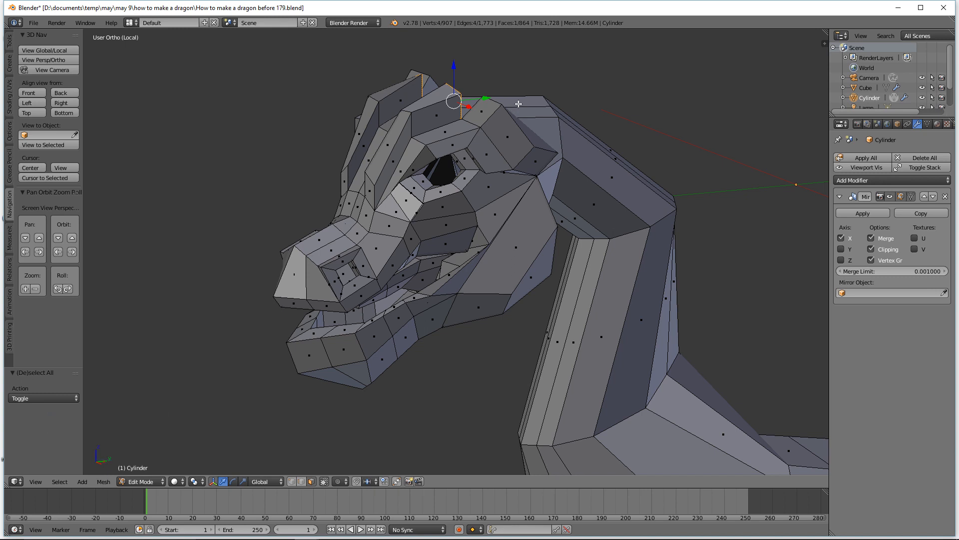
pyautogui.press('e')
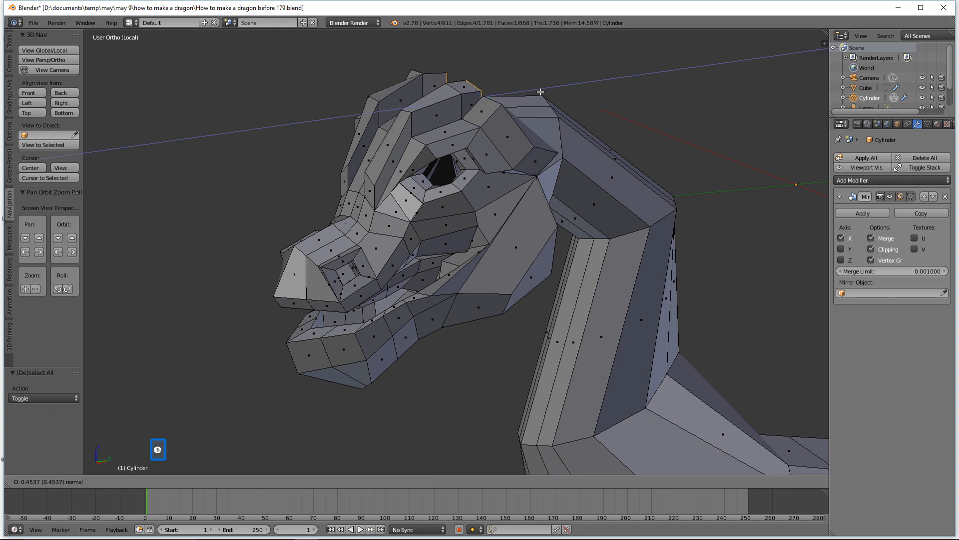
pyautogui.click(577, 85)
pyautogui.moveTo(569, 92); pyautogui.dragTo(549, 99, button='middle')
pyautogui.moveTo(548, 99); pyautogui.dragTo(577, 103)
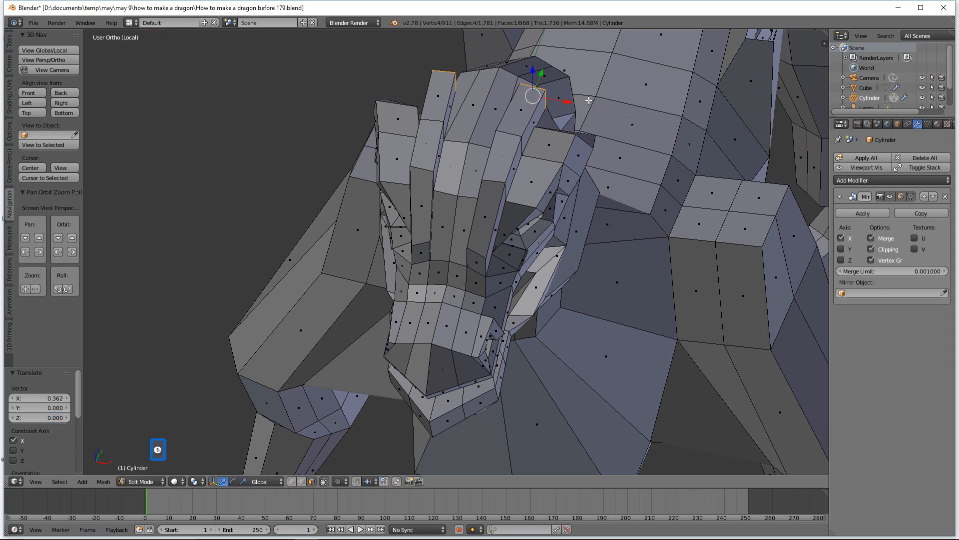
# Extrude the ridge's end face once more, move it about 0.18 along X, and deselect everything in edge selection mode
pyautogui.press('e')
pyautogui.click(618, 59)
pyautogui.moveTo(599, 77); pyautogui.dragTo(524, 62, button='middle')
pyautogui.moveTo(558, 62); pyautogui.dragTo(565, 65)
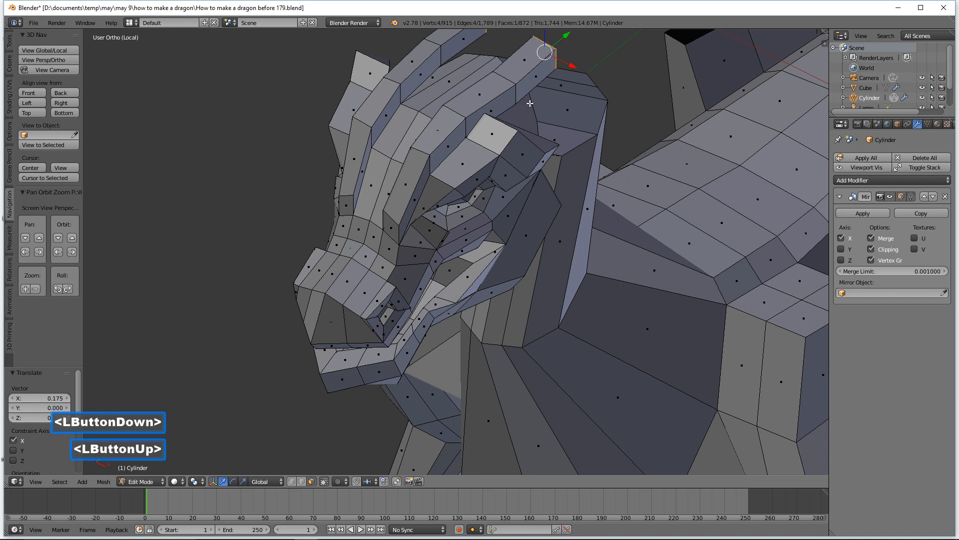
pyautogui.keyDown('alt'); pyautogui.click(523, 95); pyautogui.keyUp('alt')
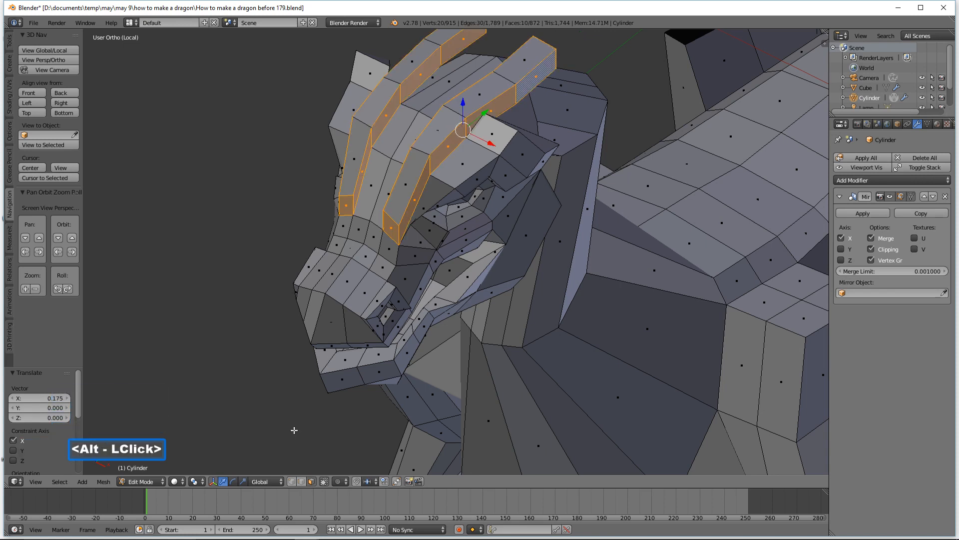
pyautogui.click(302, 481)
pyautogui.press('a')
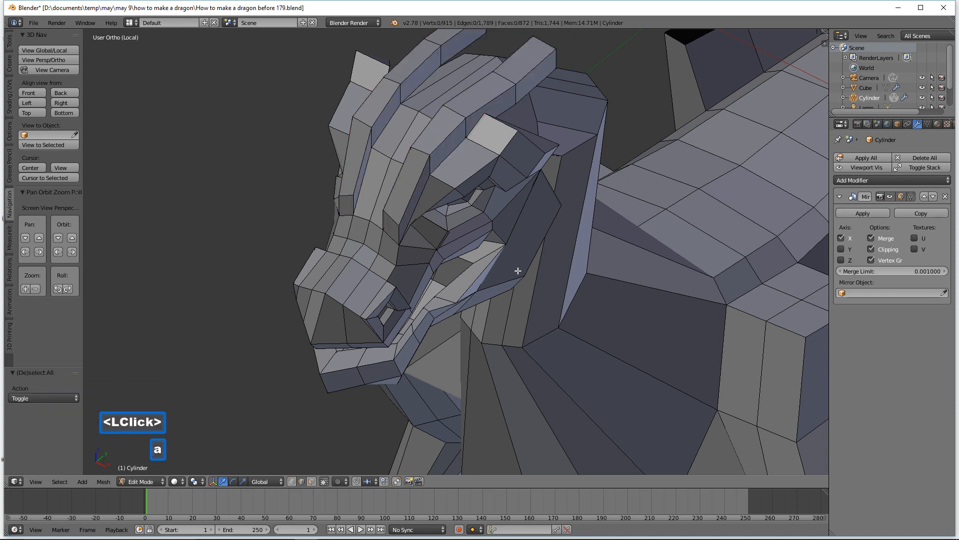
# Select the edge loop between the forehead horn's rear segments, move it about 0.33 along X, and deselect everything
pyautogui.keyDown('alt'); pyautogui.click(517, 92); pyautogui.keyUp('alt')
pyautogui.moveTo(535, 104); pyautogui.dragTo(547, 112)
pyautogui.scroll(-3, 589, 130)
pyautogui.moveTo(544, 129); pyautogui.dragTo(464, 132, button='middle')
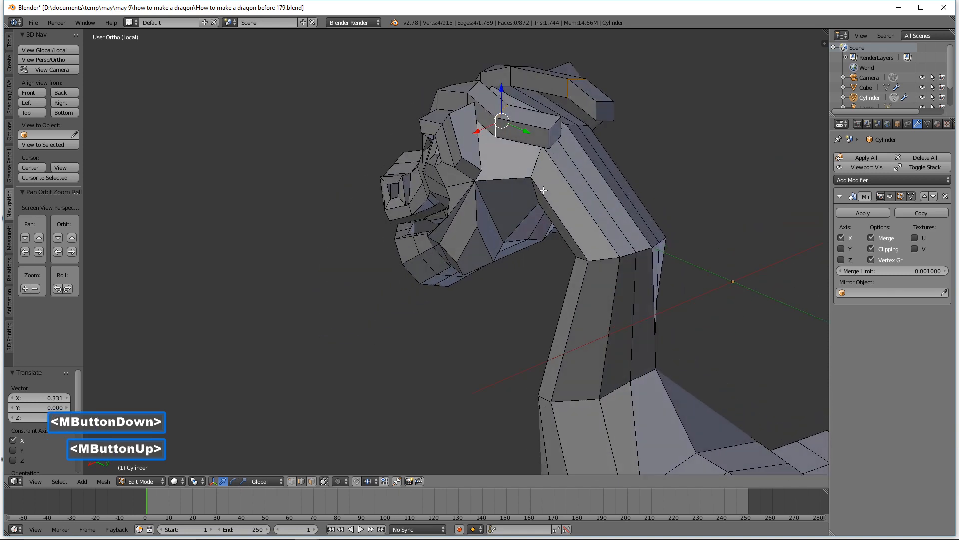
pyautogui.press('a')
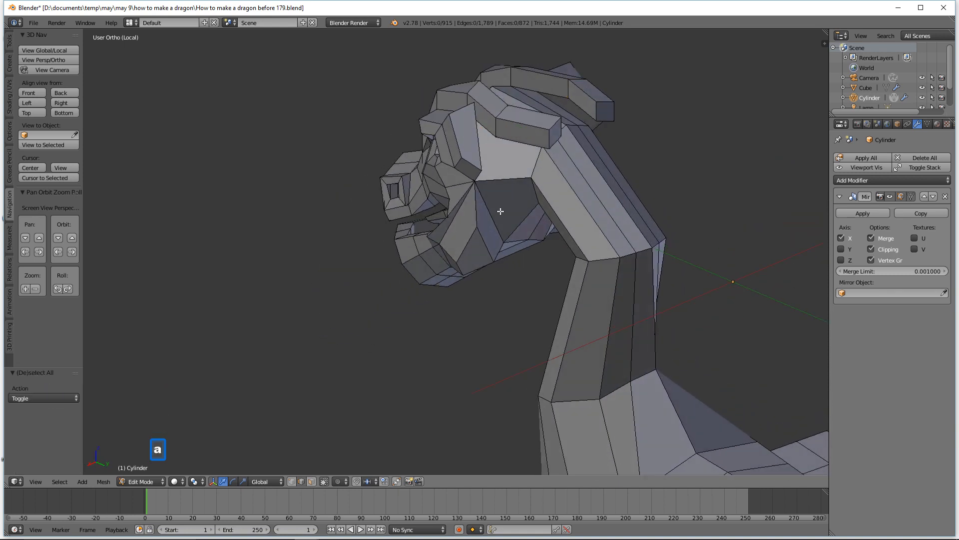
# In face selection mode, raise the forehead horn's end face along Z and deselect everything
pyautogui.click(311, 482)
pyautogui.click(556, 133)
pyautogui.moveTo(557, 106); pyautogui.dragTo(558, 89)
pyautogui.moveTo(558, 88); pyautogui.dragTo(533, 121, button='middle')
pyautogui.press('a')
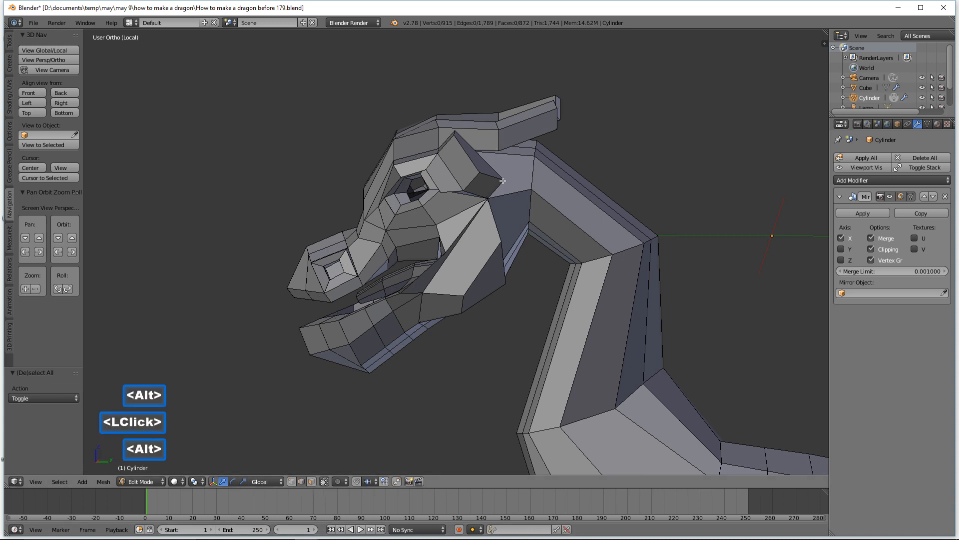
# Raise the horn's middle edge loop along Z, and raise its end face further so the horn sweeps upward
pyautogui.keyDown('alt'); pyautogui.click(499, 106); pyautogui.keyUp('alt')
pyautogui.moveTo(499, 107); pyautogui.dragTo(495, 94)
pyautogui.moveTo(599, 130); pyautogui.dragTo(310, 477, button='middle')
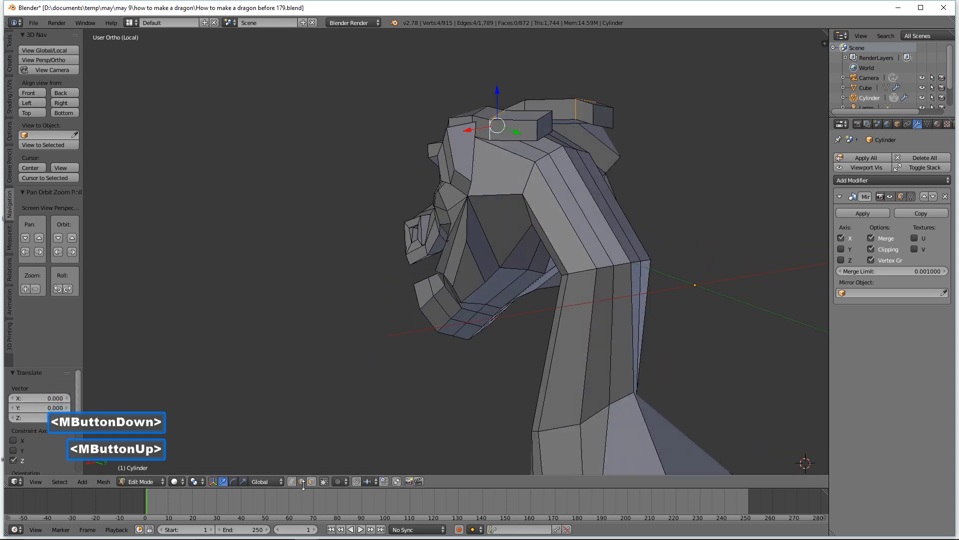
pyautogui.click(311, 481)
pyautogui.moveTo(545, 98); pyautogui.dragTo(537, 78)
pyautogui.moveTo(518, 216); pyautogui.dragTo(635, 221, button='middle')
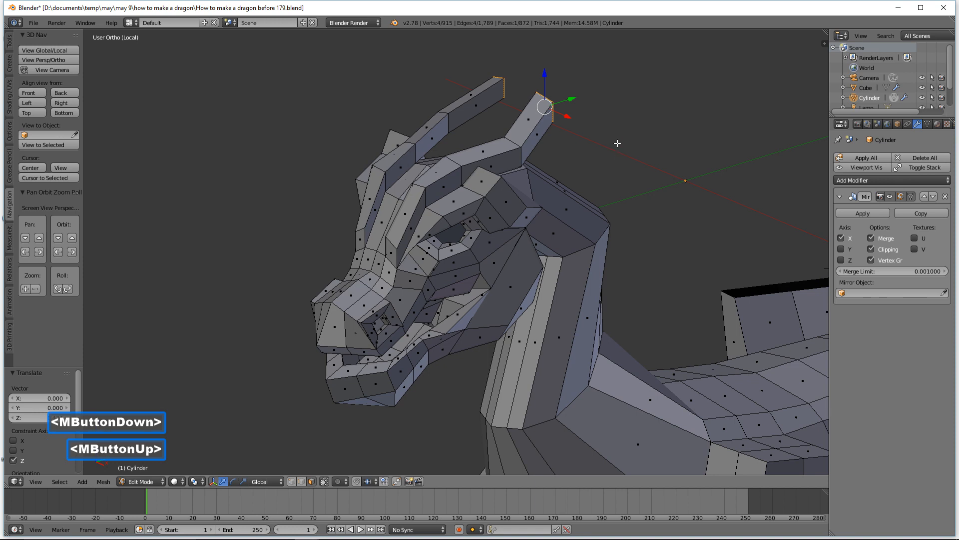
# Extrude the horn's end face about 0.75 along its normal and scale the new tip face down
pyautogui.press('e')
pyautogui.click(635, 129)
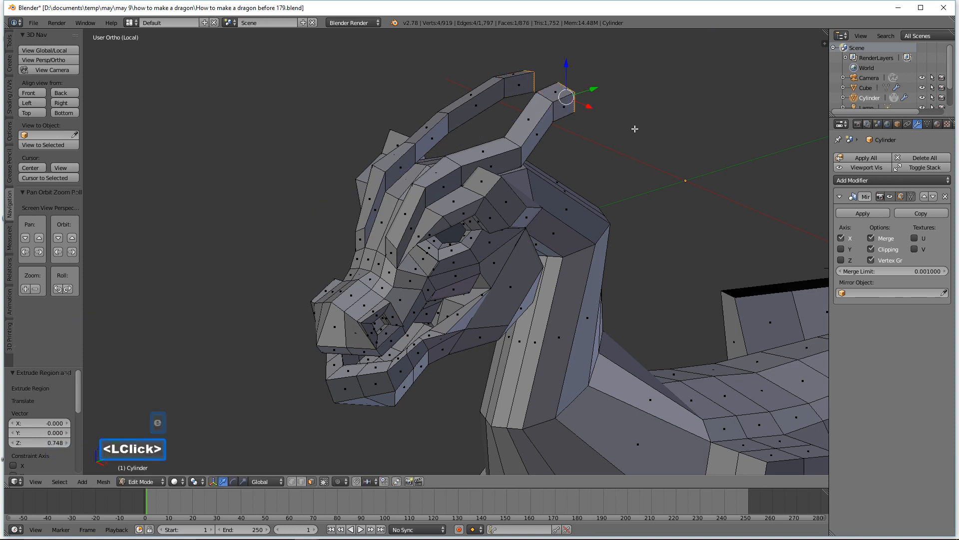
pyautogui.moveTo(637, 130); pyautogui.dragTo(702, 174, button='middle')
pyautogui.press('s')
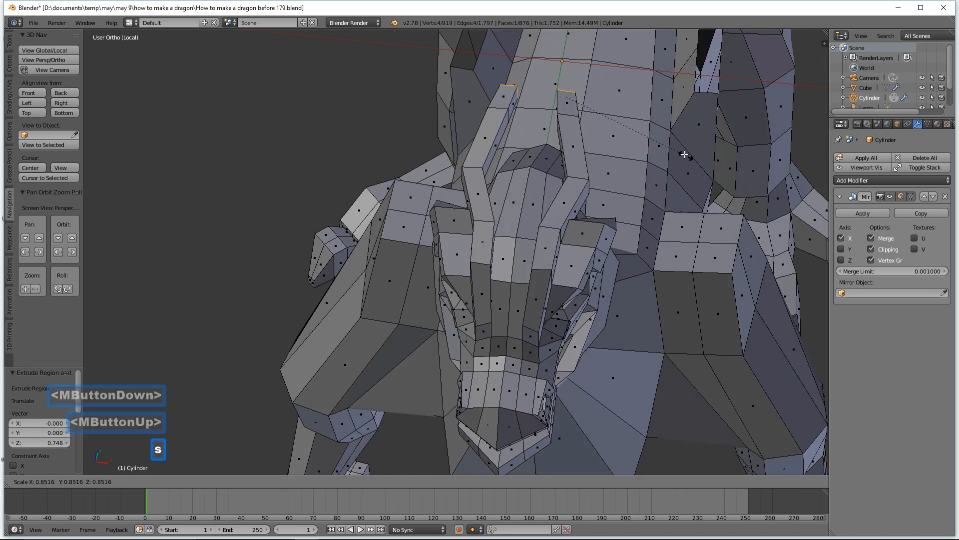
pyautogui.click(636, 130)
# Move the horn's tip face about -0.20 along X and deselect everything
pyautogui.moveTo(608, 105); pyautogui.dragTo(599, 104)
pyautogui.moveTo(599, 188); pyautogui.dragTo(514, 150, button='middle')
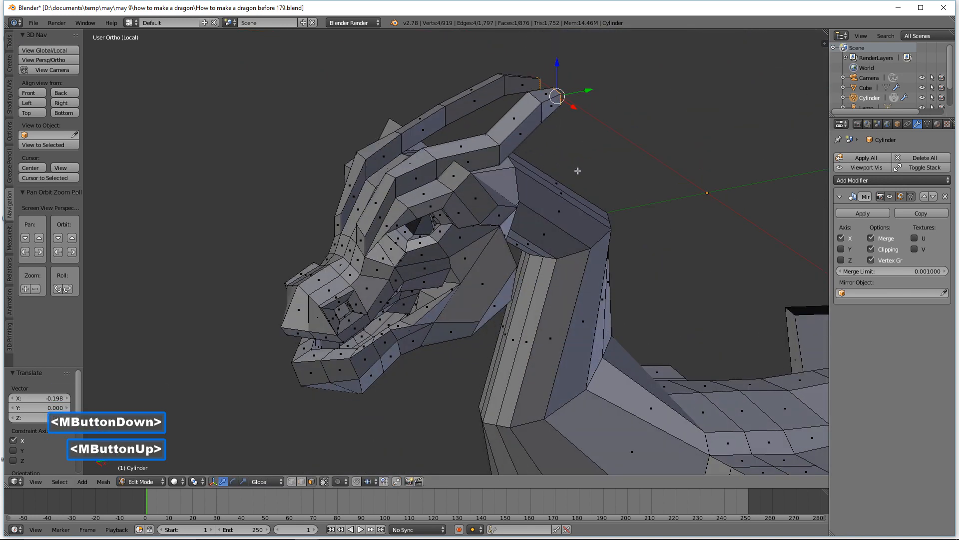
pyautogui.press('a')
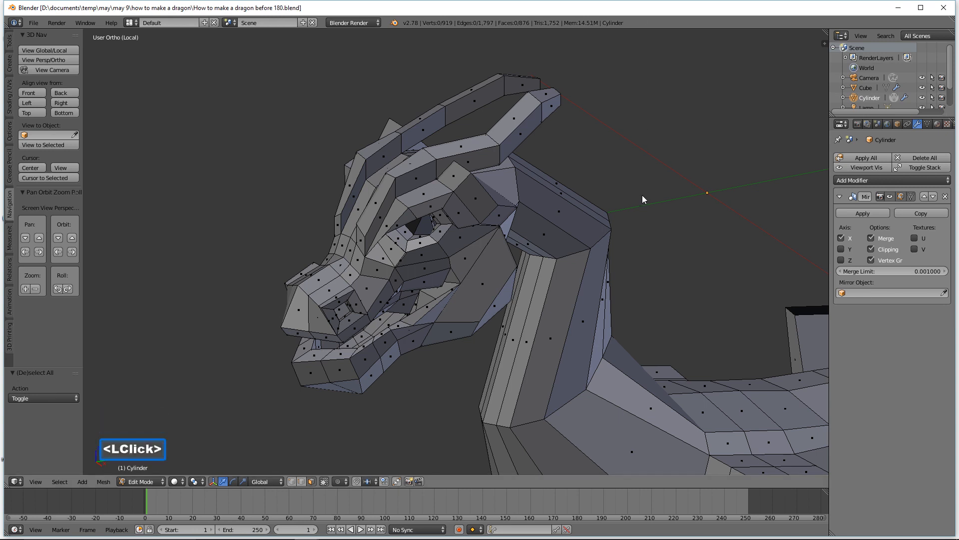
# Circle-select the top and outer faces of the front leg's shoulder
pyautogui.scroll(-6, 643, 195)
pyautogui.moveTo(645, 242); pyautogui.dragTo(581, 219, button='middle')
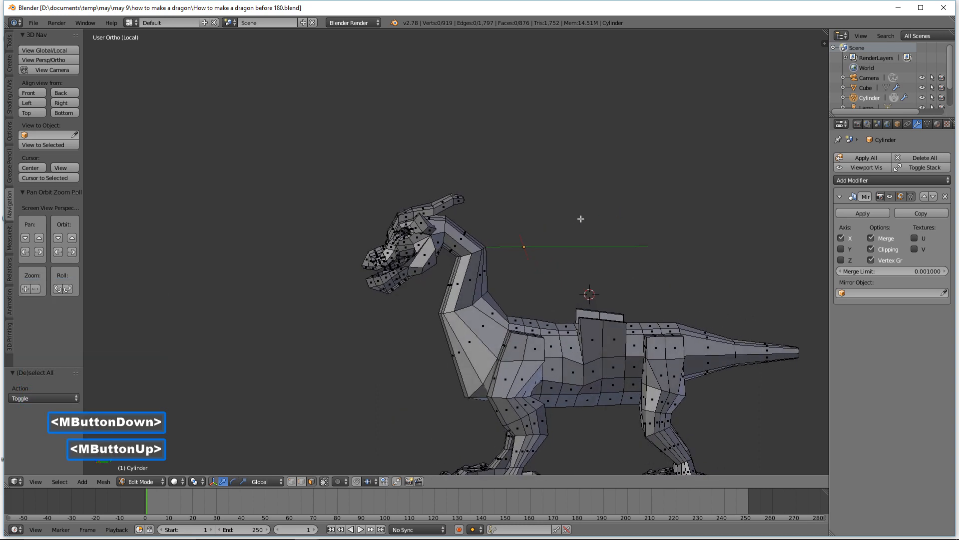
pyautogui.keyDown('shift'); pyautogui.moveTo(653, 287); pyautogui.dragTo(554, 191, button='middle'); pyautogui.keyUp('shift')
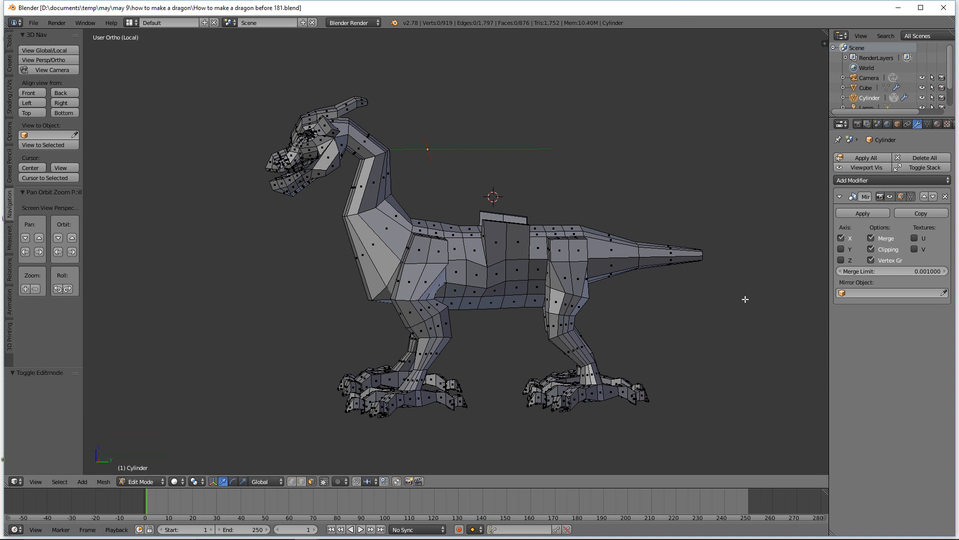
pyautogui.moveTo(480, 297); pyautogui.dragTo(484, 314, button='middle')
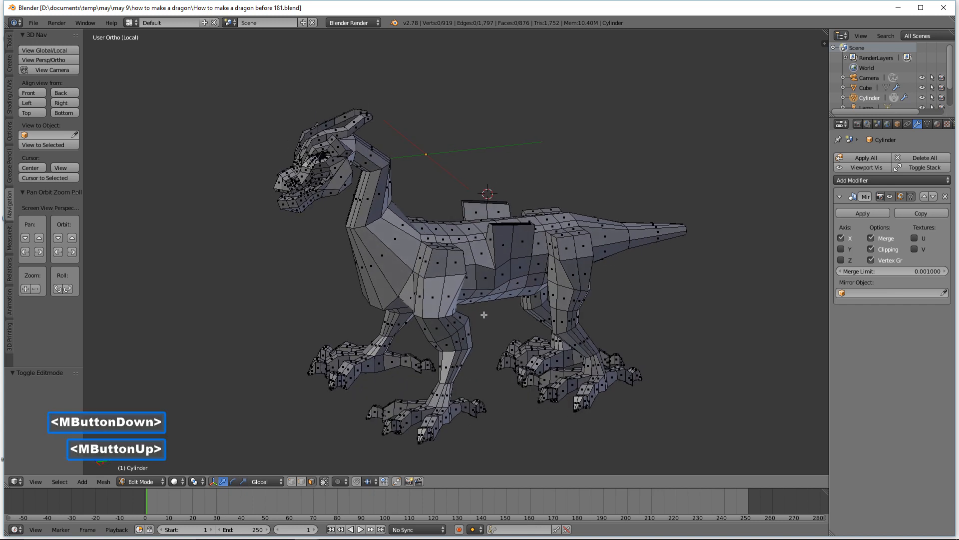
pyautogui.press('c')
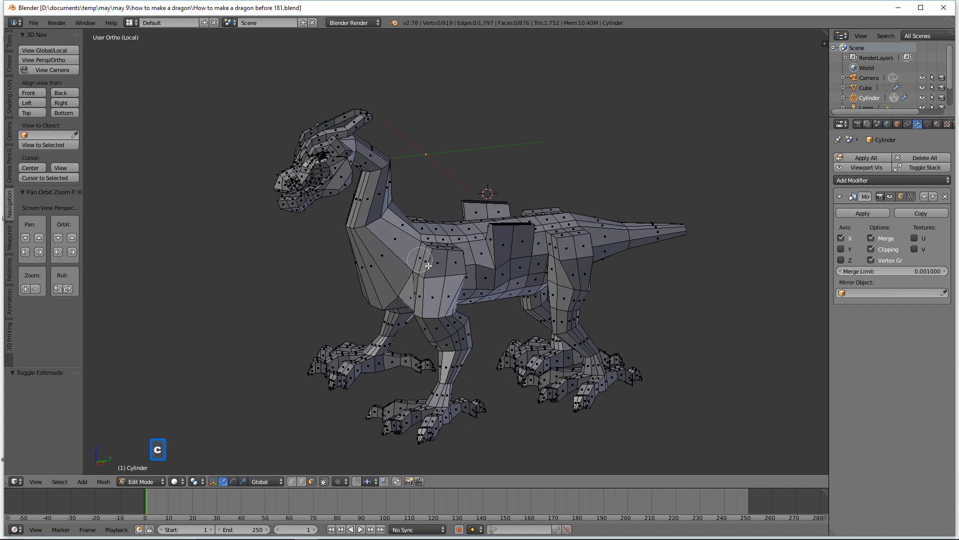
pyautogui.click(433, 260)
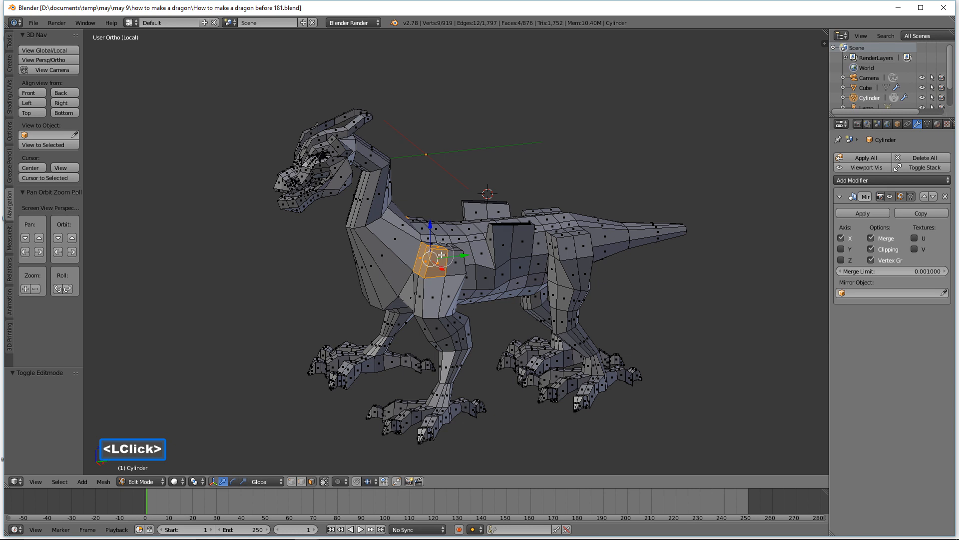
pyautogui.click(443, 254)
pyautogui.click(439, 259)
pyautogui.click(439, 288)
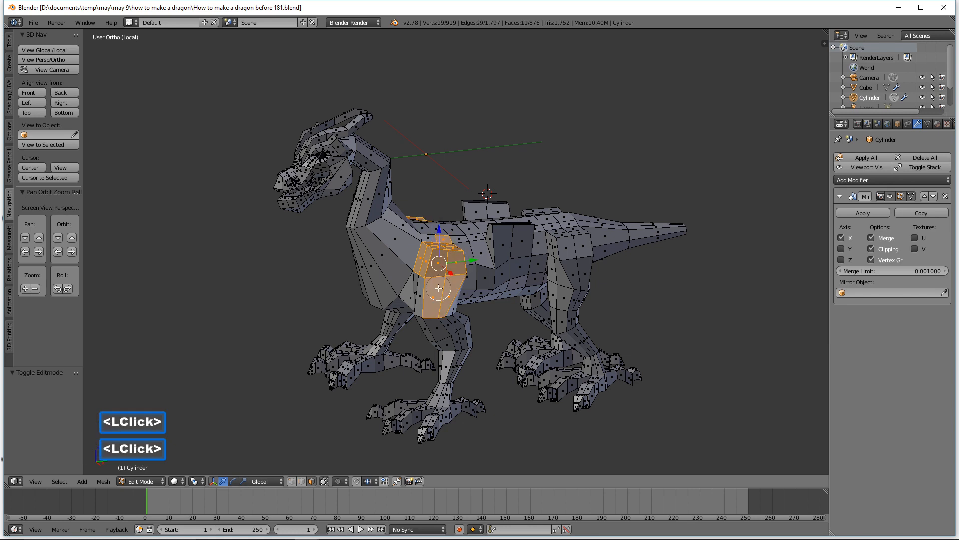
pyautogui.click(419, 294)
pyautogui.rightClick(439, 296)
# Extend the circle selection over the rear side of the front shoulder, leaving out the unwanted face
pyautogui.moveTo(532, 314); pyautogui.dragTo(452, 288, button='middle')
pyautogui.press('c')
pyautogui.click(441, 284)
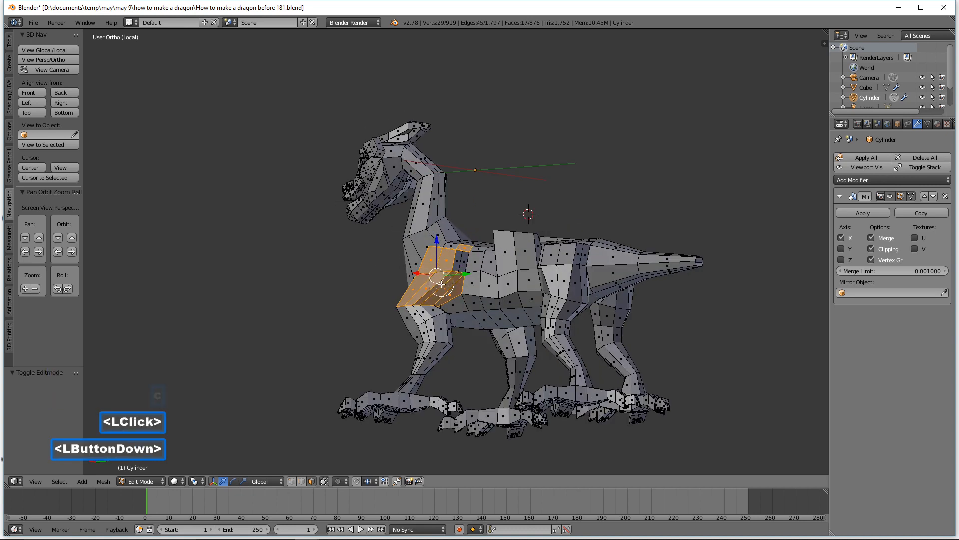
pyautogui.click(459, 261)
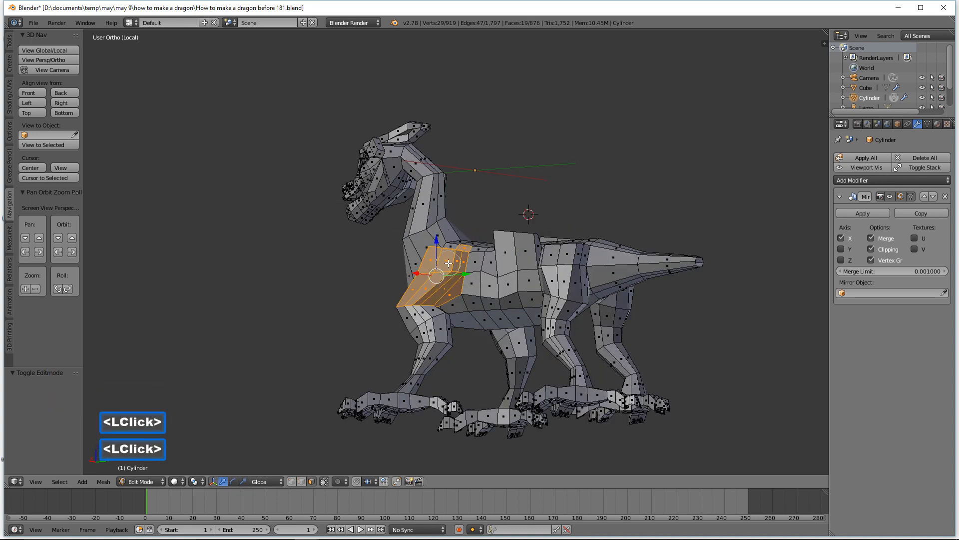
pyautogui.middleClick(472, 236)
pyautogui.rightClick(409, 277)
# Add the two faces under the shoulder beside the chest to the selection and save the file as "How to make a dragon before 182.blend"
pyautogui.moveTo(400, 278); pyautogui.dragTo(572, 228, button='middle')
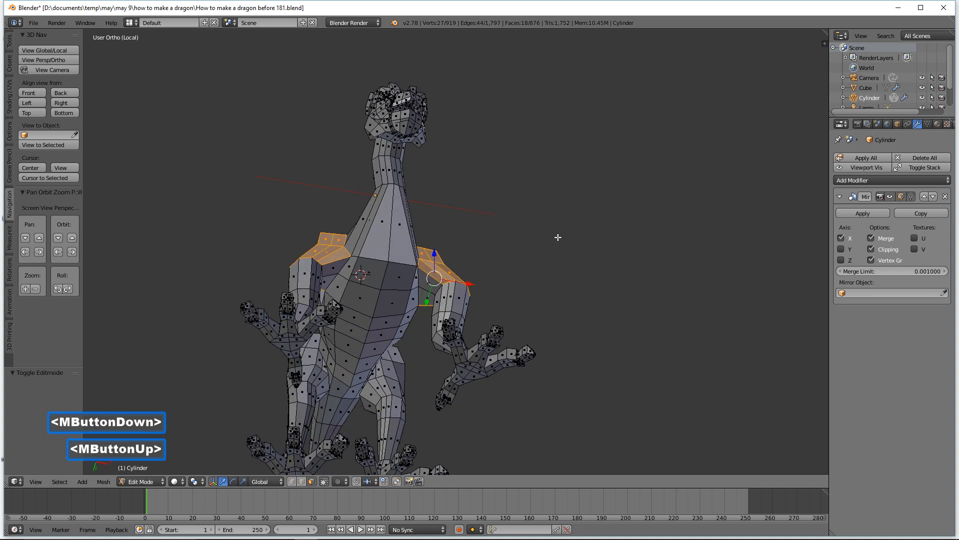
pyautogui.keyDown('shift'); pyautogui.click(426, 283); pyautogui.keyUp('shift')
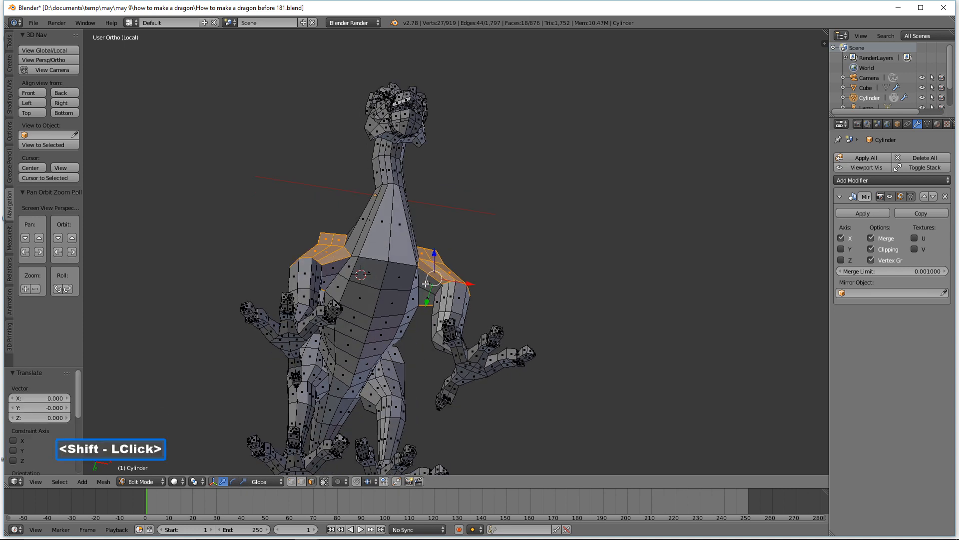
pyautogui.keyDown('shift'); pyautogui.click(424, 283); pyautogui.keyUp('shift')
pyautogui.keyDown('shift'); pyautogui.click(424, 295); pyautogui.keyUp('shift')
pyautogui.moveTo(631, 275); pyautogui.dragTo(537, 346, button='middle')
pyautogui.moveTo(439, 295); pyautogui.dragTo(551, 258, button='middle')
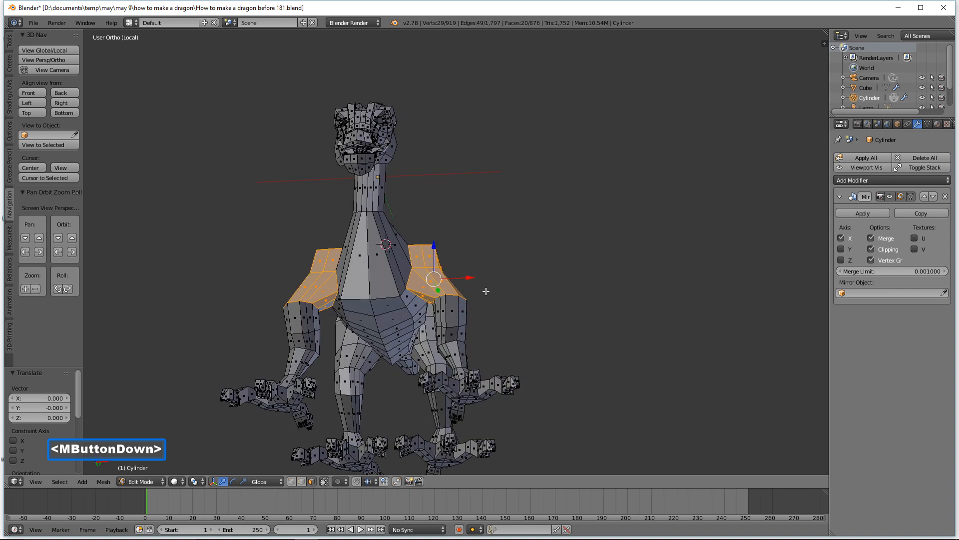
pyautogui.moveTo(441, 309); pyautogui.dragTo(457, 313, button='middle')
pyautogui.moveTo(550, 305); pyautogui.dragTo(614, 278, button='middle')
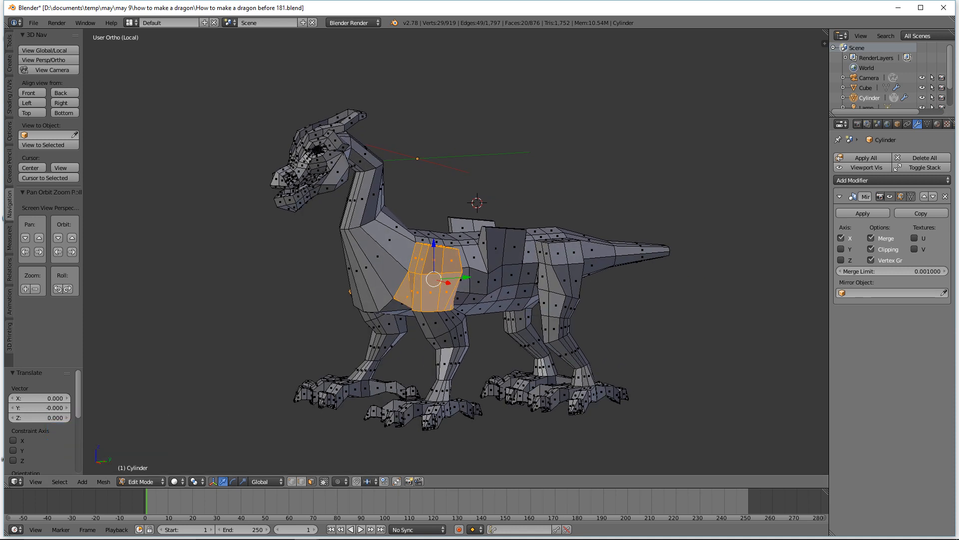
pyautogui.click(557, 11)
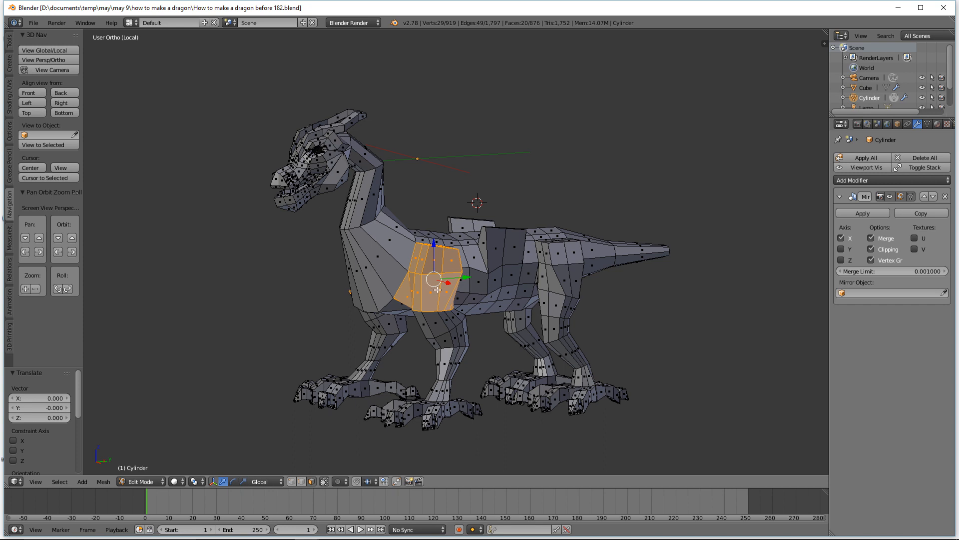
# Fatten the selected shoulder faces outward with Shrink/Fatten and deselect everything
pyautogui.press('alt')
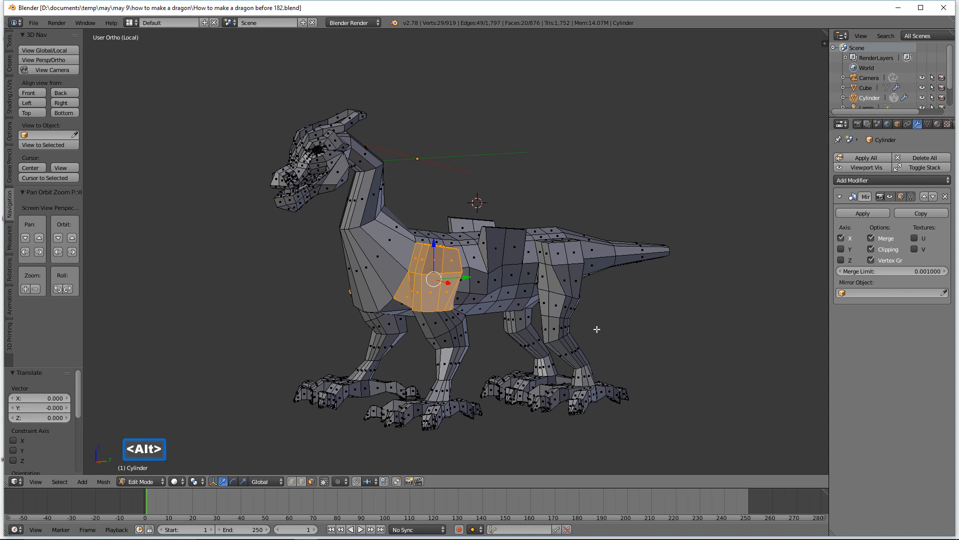
pyautogui.hotkey('alt', 's')
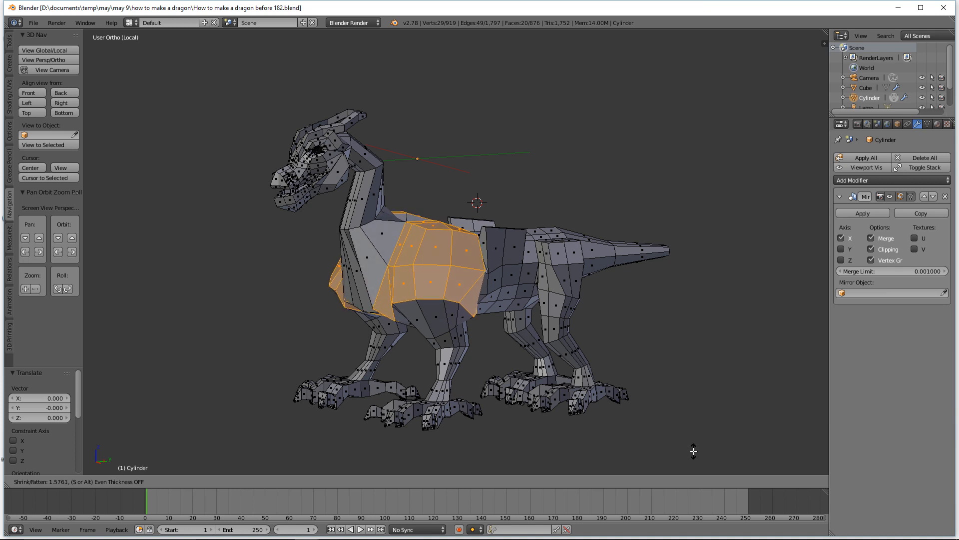
pyautogui.keyDown('shift'); pyautogui.click(673, 391); pyautogui.keyUp('shift')
pyautogui.moveTo(673, 391)
pyautogui.mouseDown(button='middle')
pyautogui.moveTo(618, 387)
pyautogui.moveTo(679, 390)
pyautogui.mouseUp(button='middle')
pyautogui.press('a')
pyautogui.moveTo(682, 367)
pyautogui.mouseDown(button='middle')
pyautogui.moveTo(645, 370)
pyautogui.moveTo(677, 372)
pyautogui.mouseUp(button='middle')
pyautogui.moveTo(425, 257); pyautogui.dragTo(416, 252, button='middle')
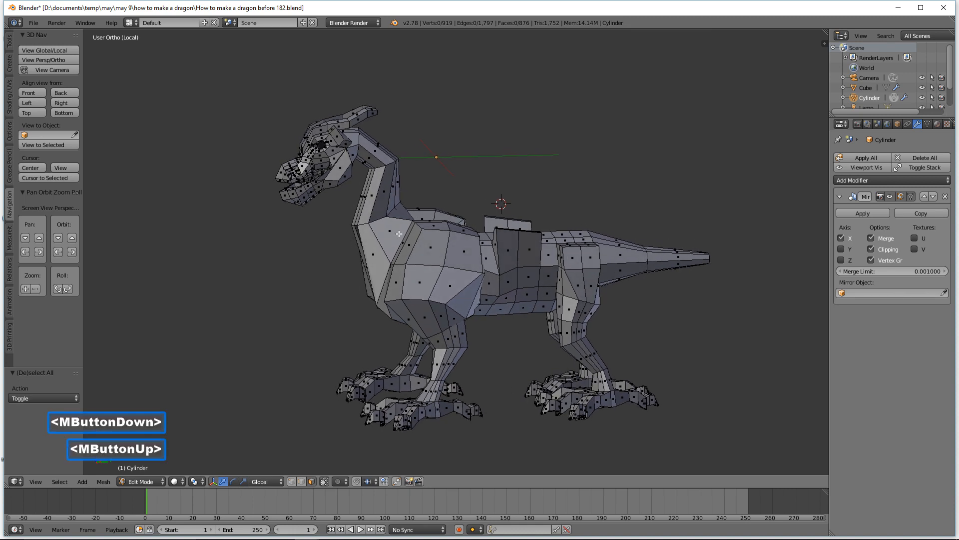
# Add one loop cut around the chest below the neck, and save the file as "How to make a dragon before 183.blend"
pyautogui.press('ctrl')
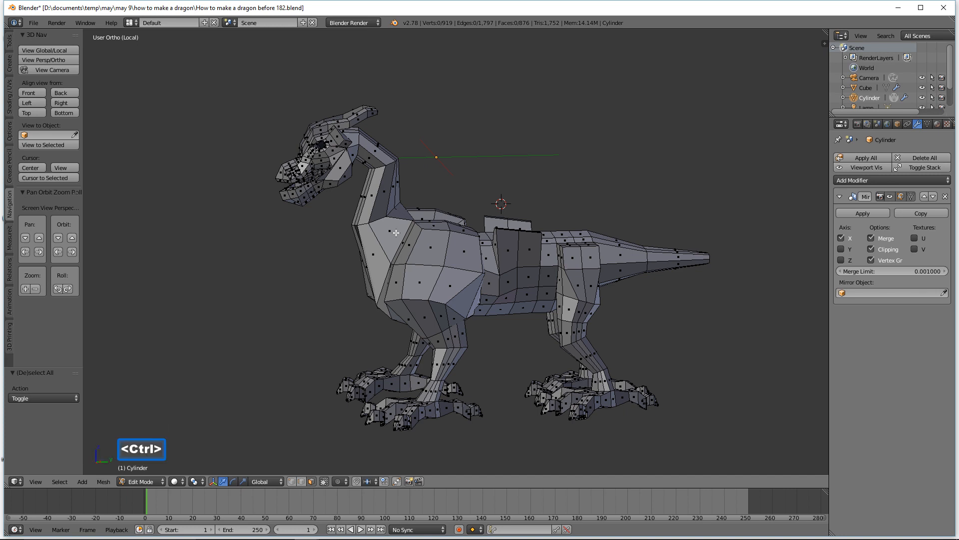
pyautogui.hotkey('ctrl', 'r')
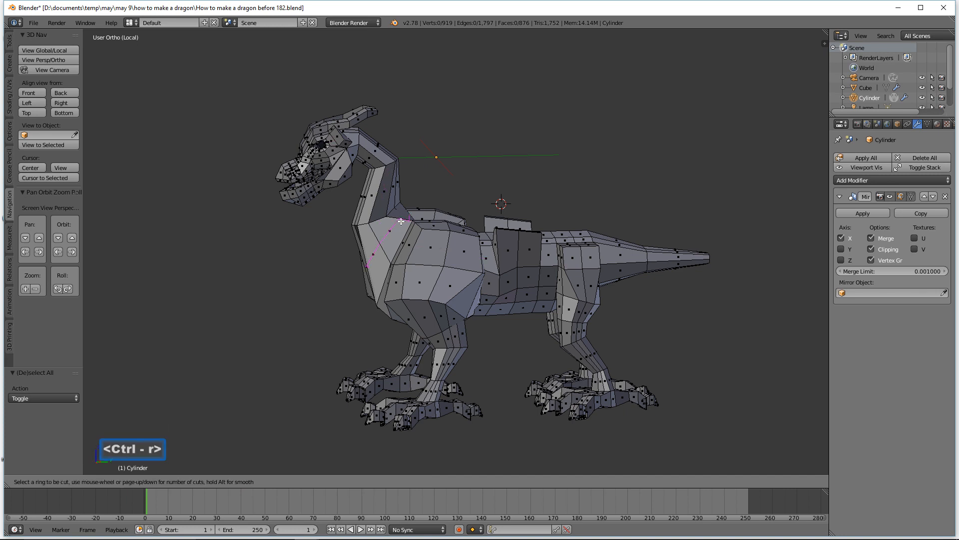
pyautogui.click(400, 227)
pyautogui.click(401, 222)
pyautogui.moveTo(387, 265); pyautogui.dragTo(372, 225, button='middle')
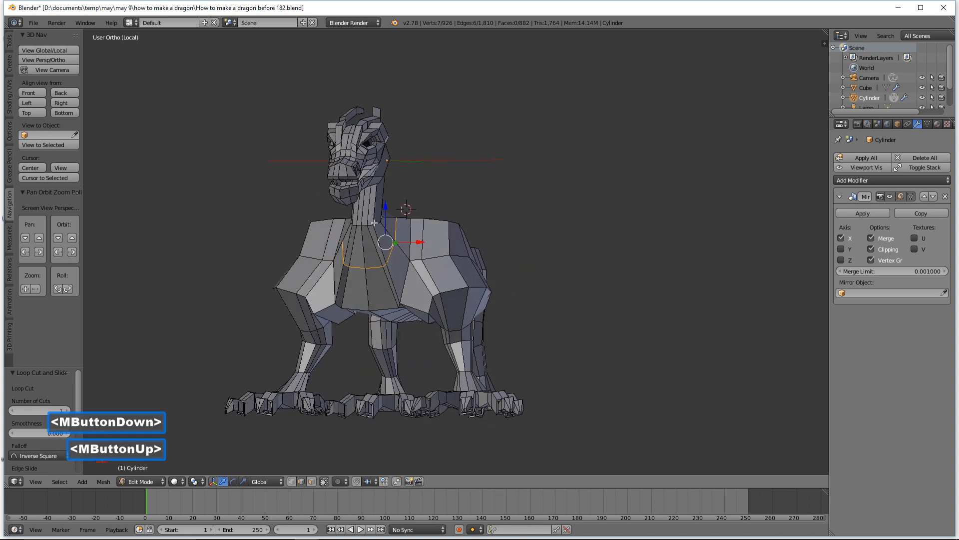
pyautogui.press('a')
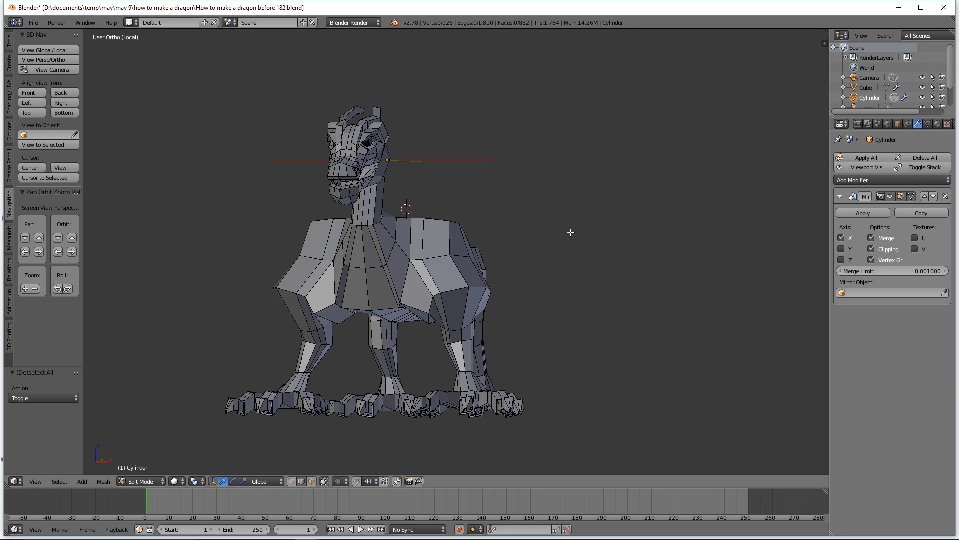
pyautogui.click(558, 10)
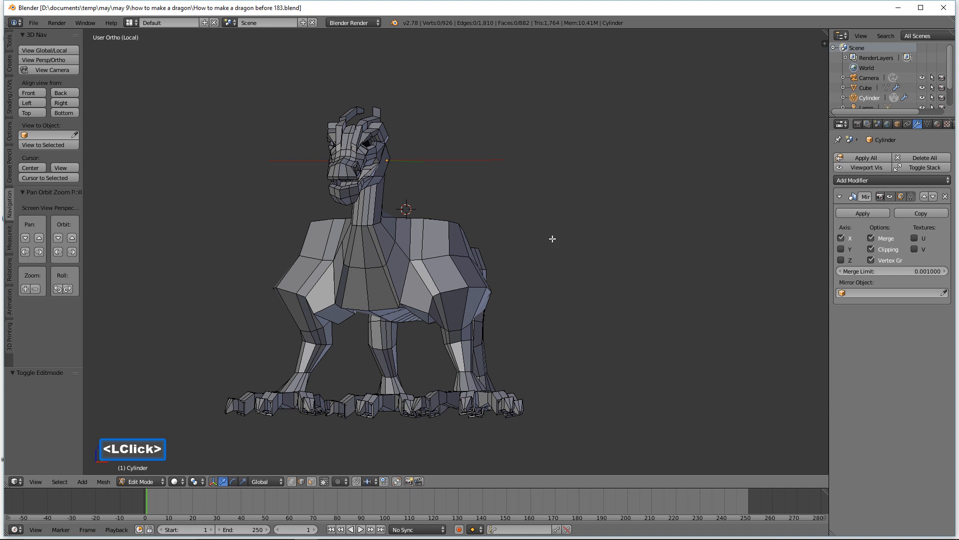
# Select the edge loop at the neck's base, move it 0.88 along X, fatten it by about 0.29, and deselect everything
pyautogui.keyDown('alt'); pyautogui.click(376, 221); pyautogui.keyUp('alt')
pyautogui.moveTo(407, 219); pyautogui.dragTo(419, 219)
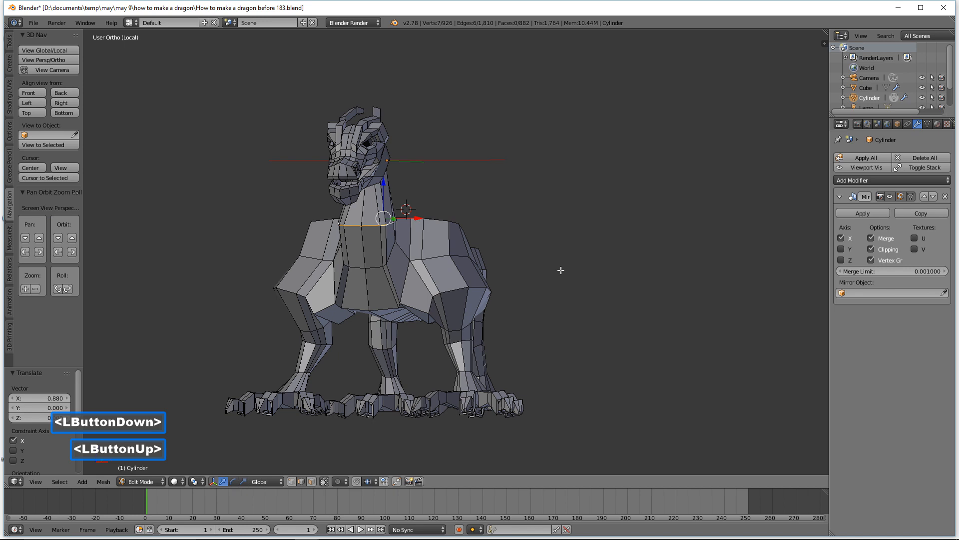
pyautogui.moveTo(584, 272); pyautogui.dragTo(487, 274, button='middle')
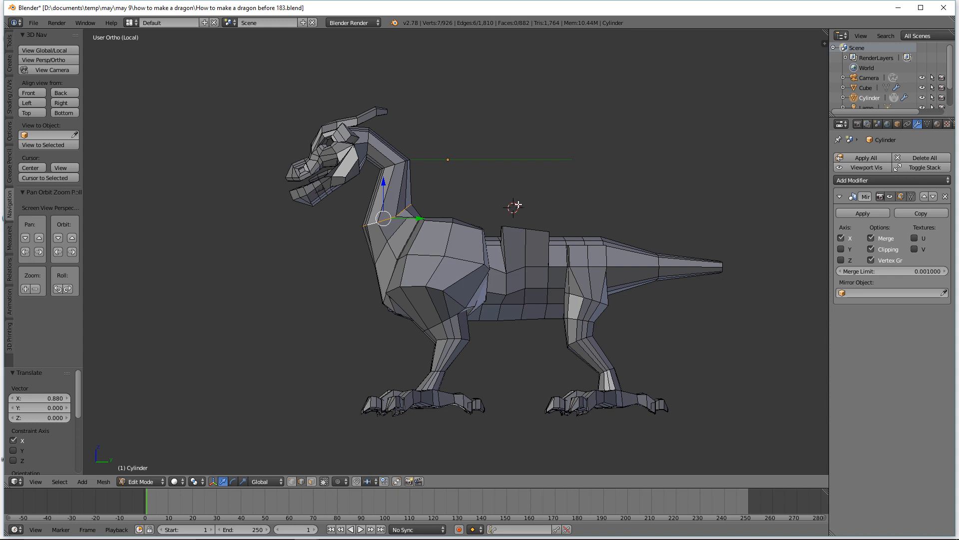
pyautogui.press('alt')
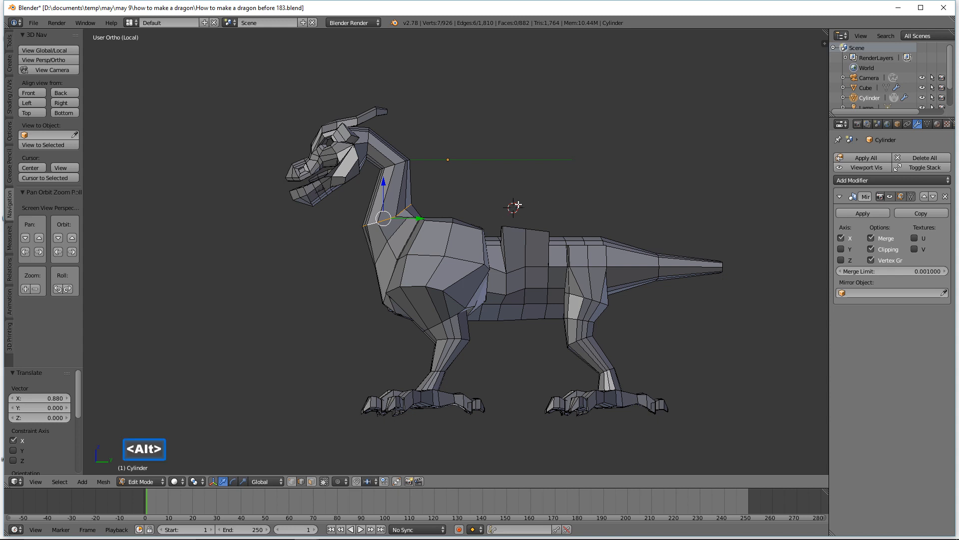
pyautogui.hotkey('alt', 's')
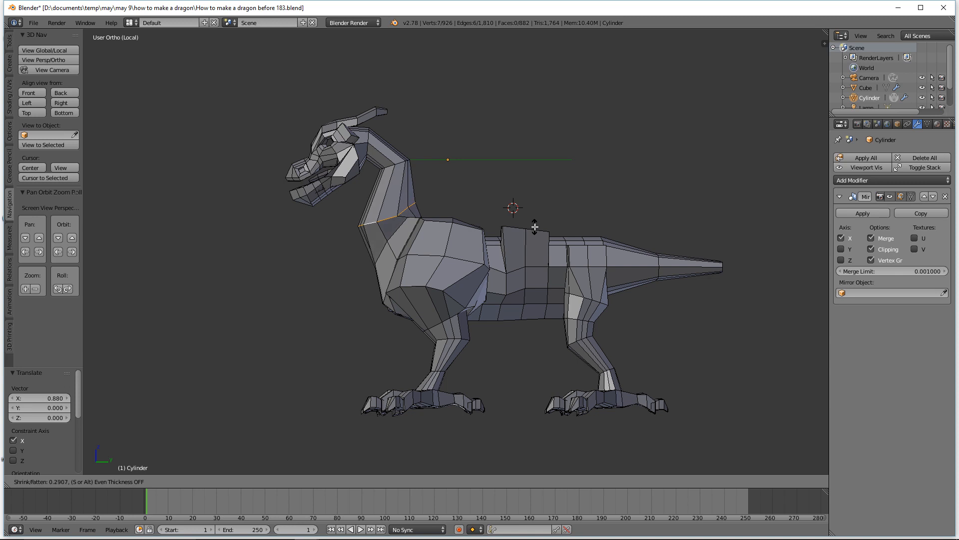
pyautogui.keyDown('shift'); pyautogui.click(535, 227); pyautogui.keyUp('shift')
pyautogui.press('a')
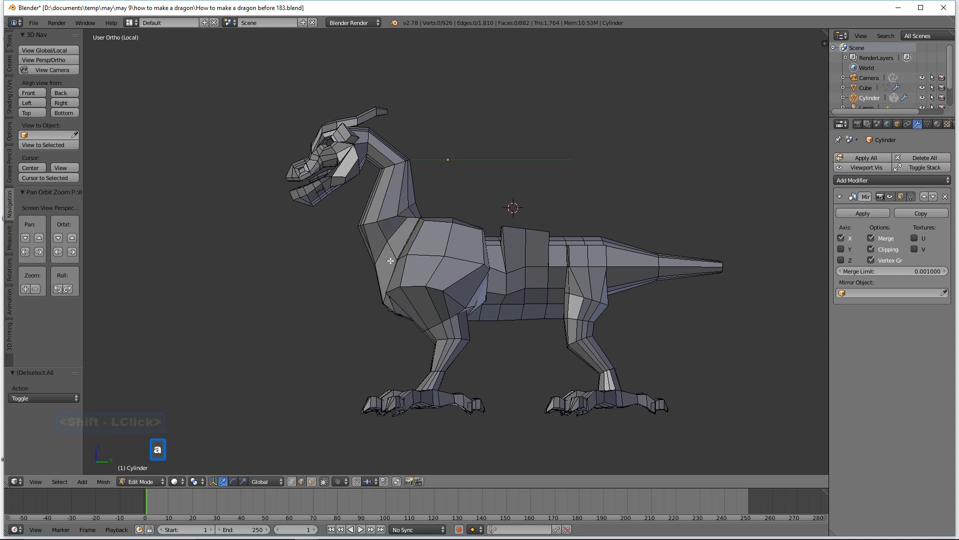
# Select the edge loop just in front of the shoulder at the neck's base, fatten it by about 0.73, and deselect everything
pyautogui.keyDown('alt'); pyautogui.click(378, 252); pyautogui.keyUp('alt')
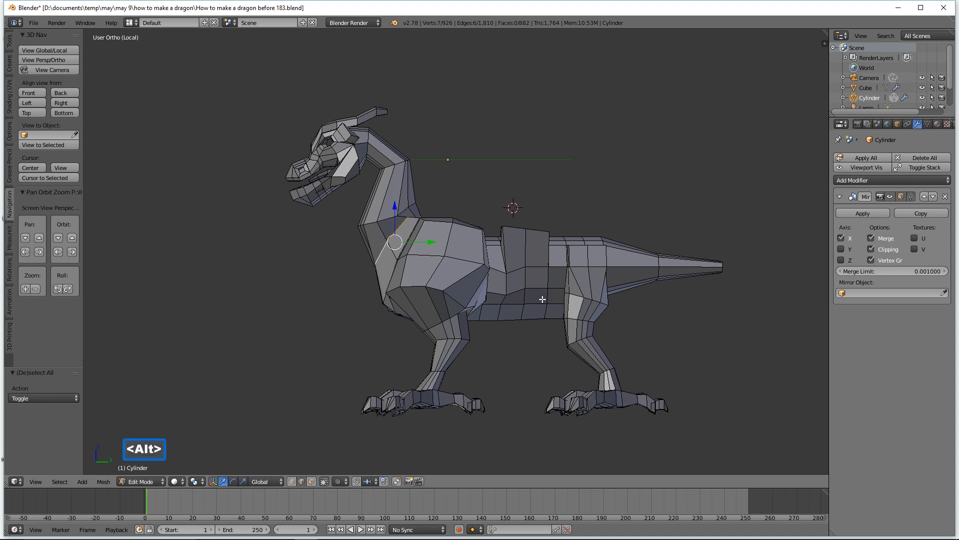
pyautogui.hotkey('alt', 's')
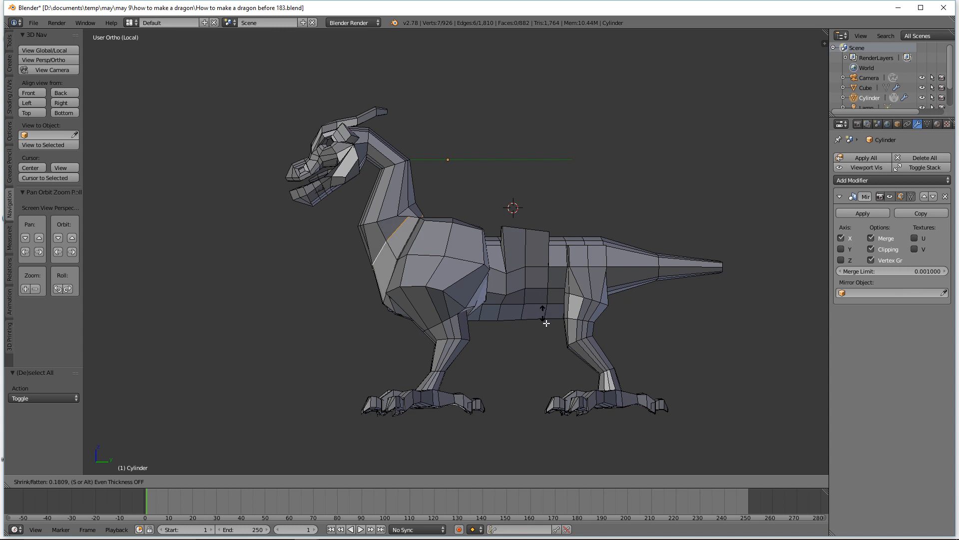
pyautogui.keyDown('shift'); pyautogui.click(551, 350); pyautogui.keyUp('shift')
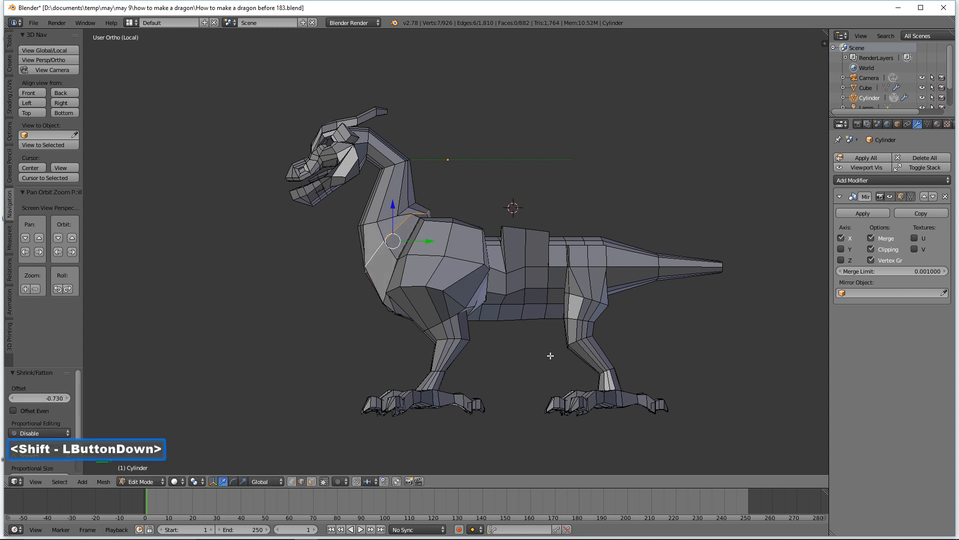
pyautogui.press('a')
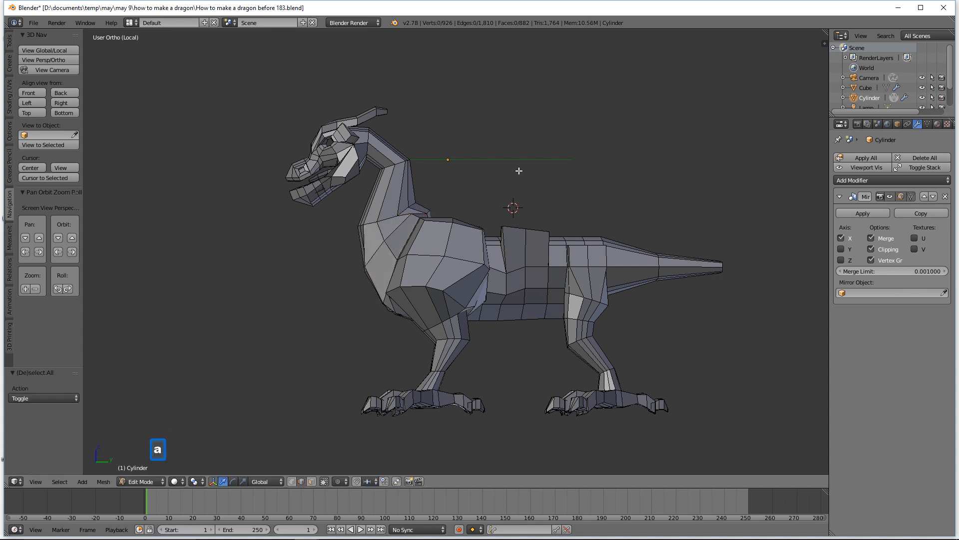
# In face select mode, circle-select the outer hip faces at the top of the hind leg, leaving out the flank faces
pyautogui.moveTo(579, 280); pyautogui.dragTo(602, 288, button='middle')
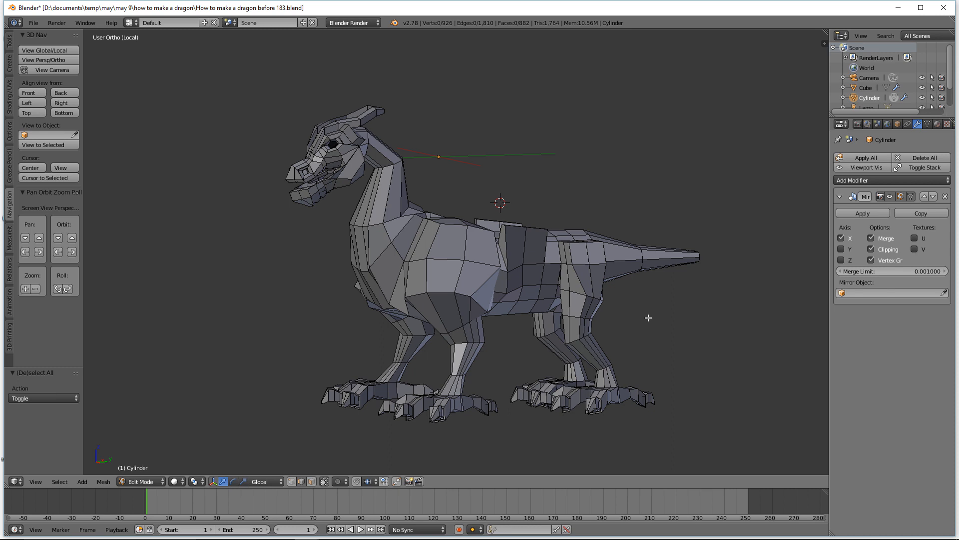
pyautogui.click(669, 10)
pyautogui.click(311, 480)
pyautogui.press('c')
pyautogui.moveTo(594, 269); pyautogui.dragTo(571, 267)
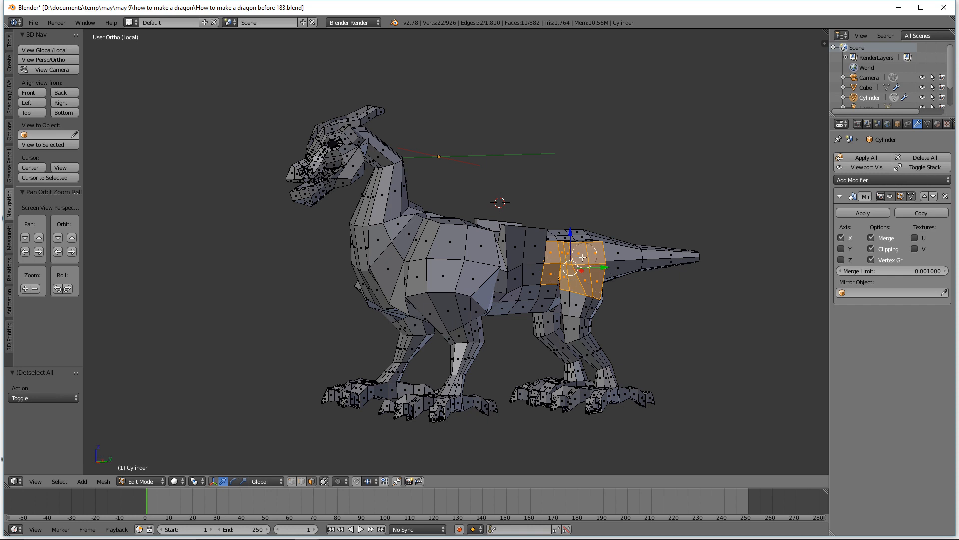
pyautogui.middleClick(542, 262)
pyautogui.rightClick(574, 299)
# Extend the circle selection to the rear and top faces of the hip
pyautogui.moveTo(577, 300); pyautogui.dragTo(532, 292, button='middle')
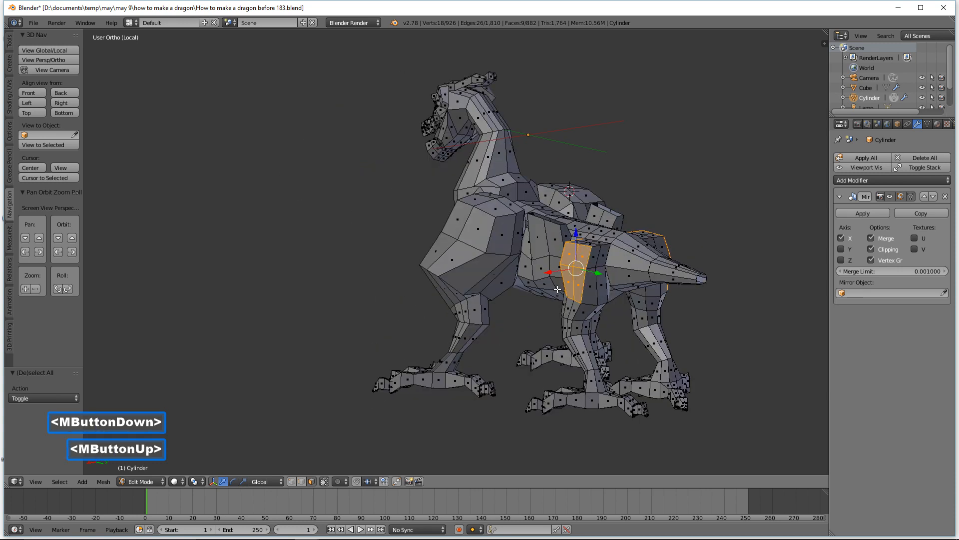
pyautogui.press('c')
pyautogui.click(579, 272)
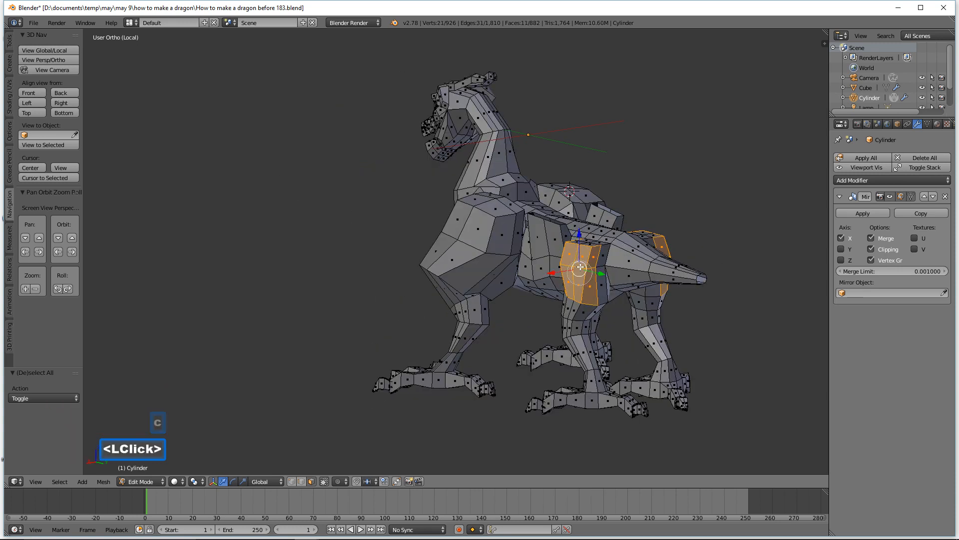
pyautogui.click(585, 268)
pyautogui.click(584, 253)
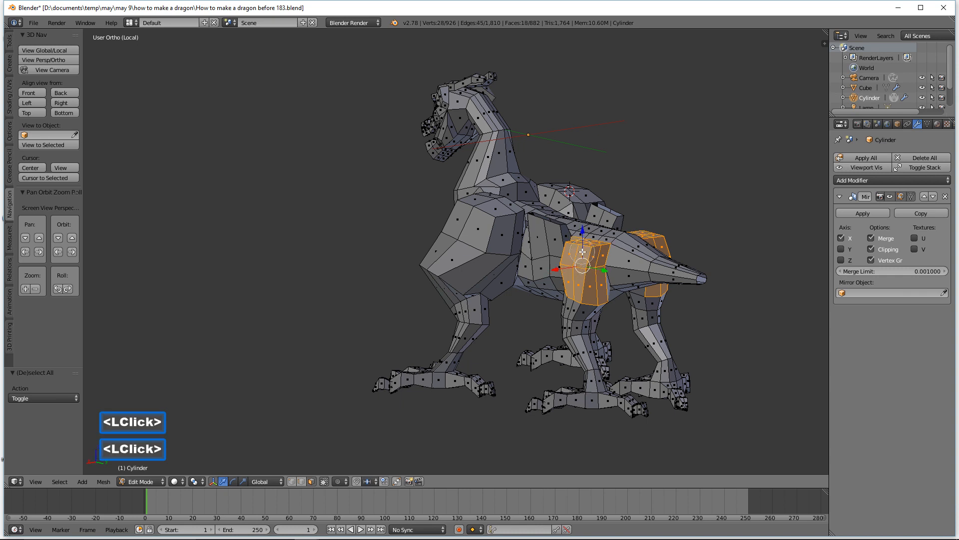
pyautogui.rightClick(589, 288)
# Add the inner rear hip face and thigh face ring, exclude the remaining flank face, and save as "How to make a dragon before 184.blend"
pyautogui.moveTo(655, 309); pyautogui.dragTo(570, 262, button='middle')
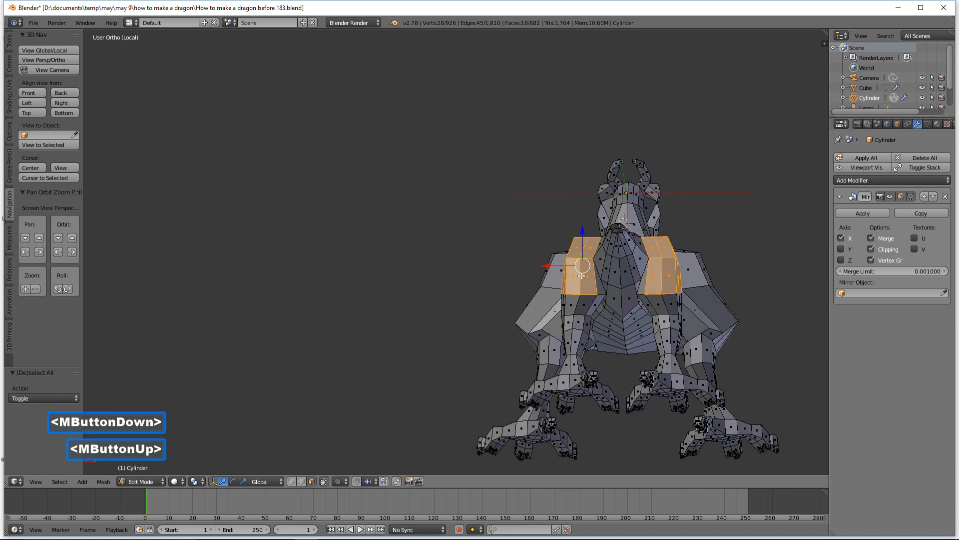
pyautogui.keyDown('shift'); pyautogui.click(601, 288); pyautogui.keyUp('shift')
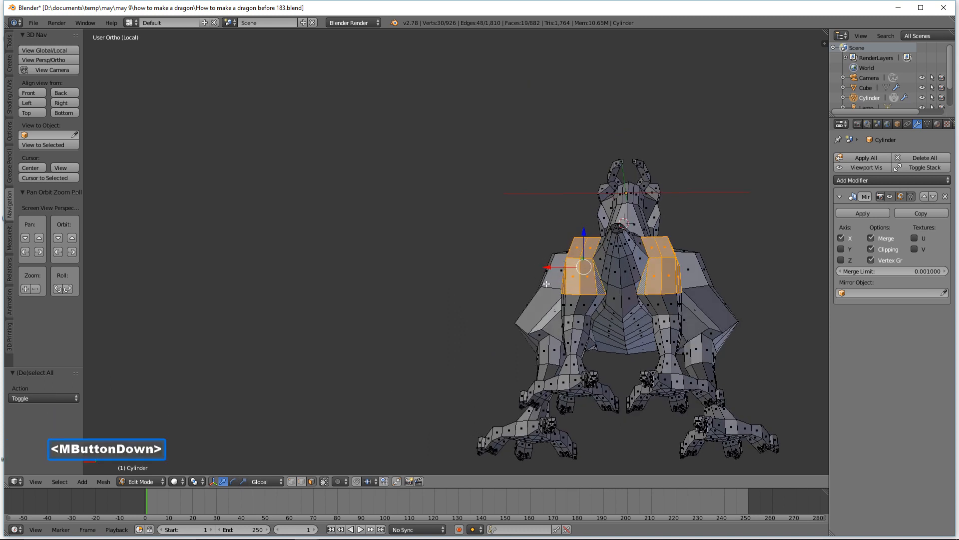
pyautogui.moveTo(580, 298); pyautogui.dragTo(697, 304, button='middle')
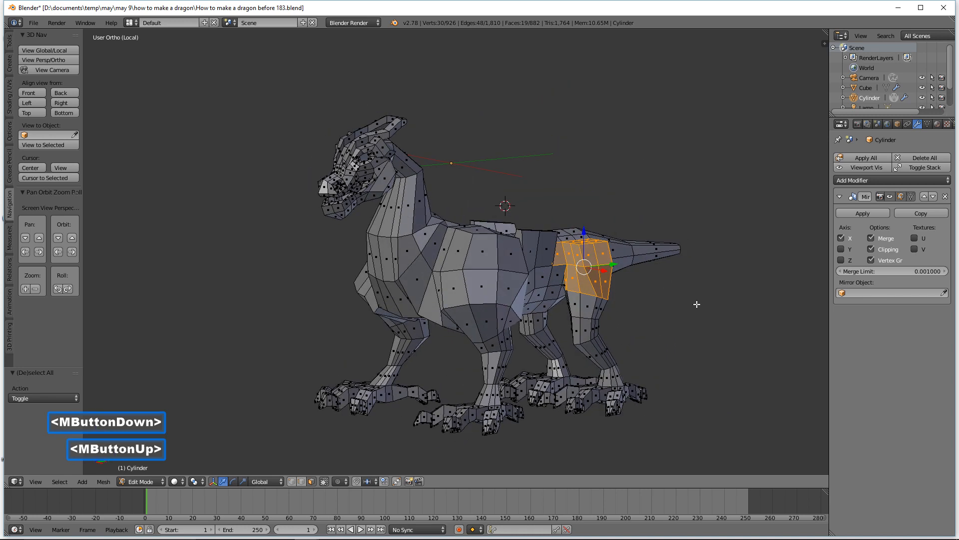
pyautogui.keyDown('shift'); pyautogui.click(558, 257); pyautogui.keyUp('shift')
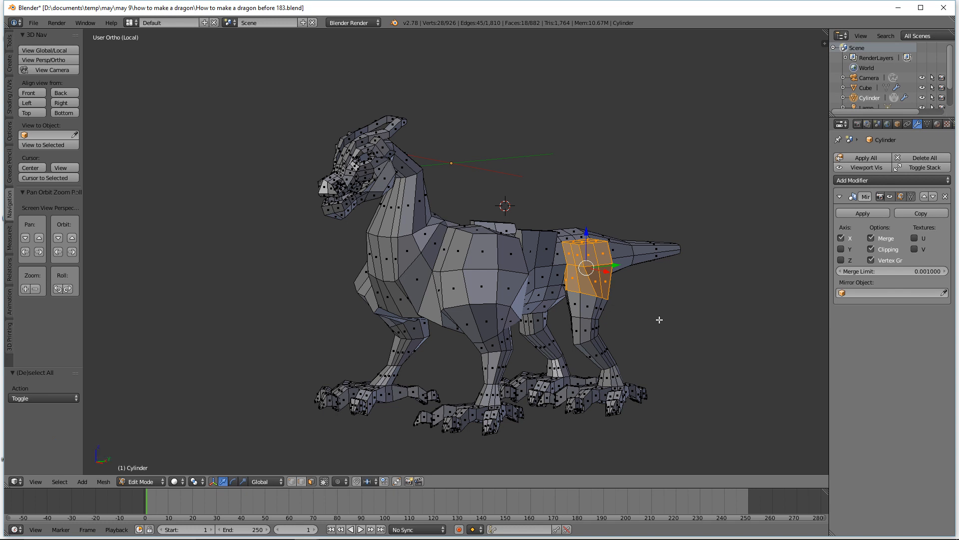
pyautogui.keyDown('alt'); pyautogui.click(600, 311); pyautogui.keyUp('alt')
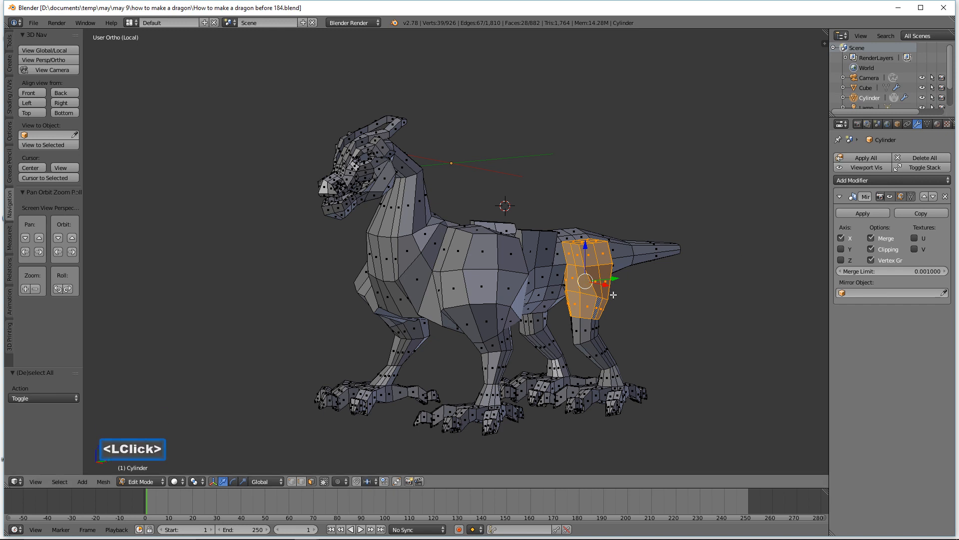
# Fatten the selected hip and thigh faces by about 0.81 and again by 0.375, deselect, and save as "How to make a dragon before 186.blend"
pyautogui.press('alt')
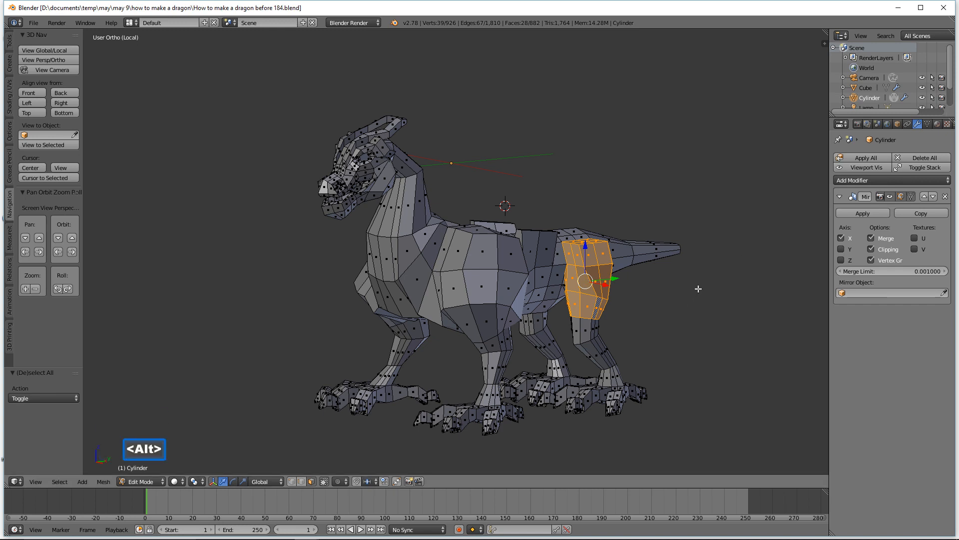
pyautogui.hotkey('alt', 's')
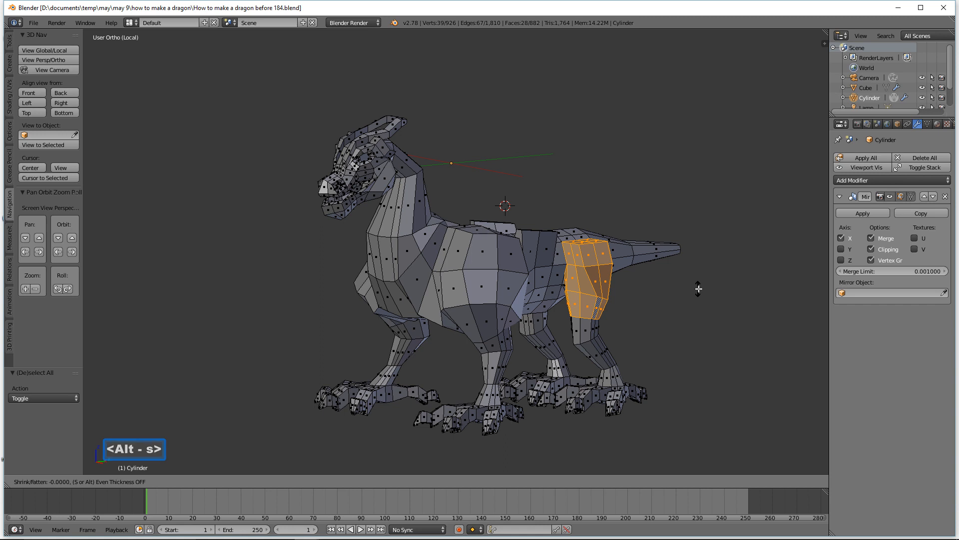
pyautogui.keyDown('shift'); pyautogui.click(739, 349); pyautogui.keyUp('shift')
pyautogui.moveTo(753, 324); pyautogui.dragTo(704, 323, button='middle')
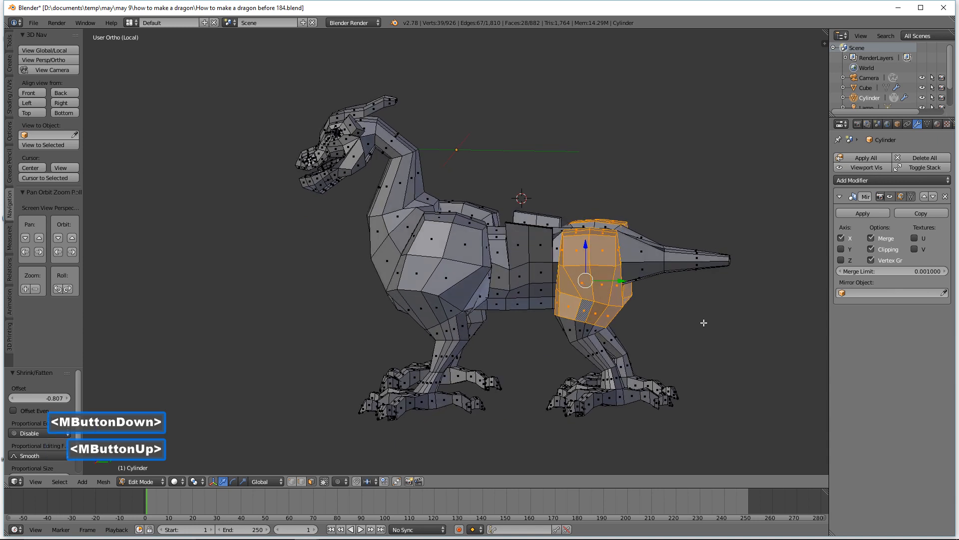
pyautogui.hotkey('alt', 's')
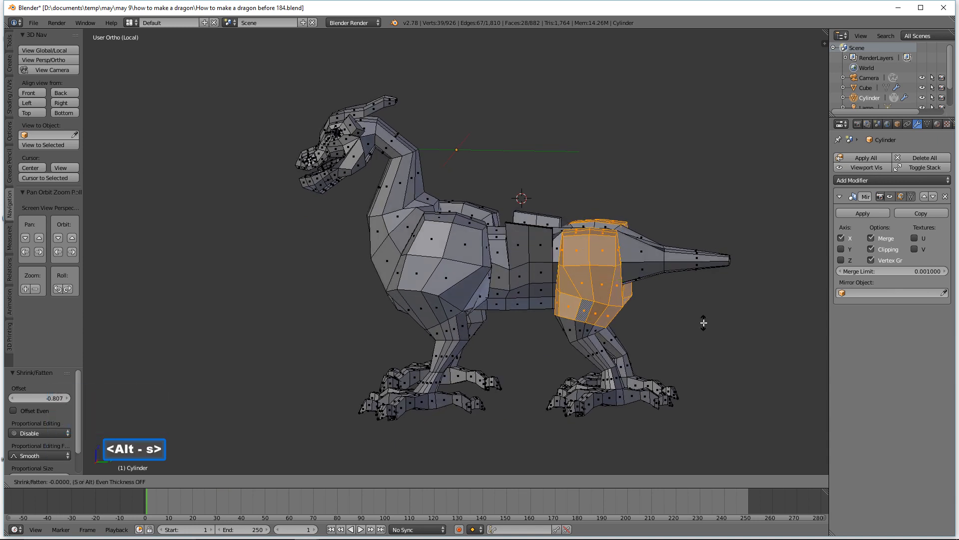
pyautogui.keyDown('shift'); pyautogui.click(717, 350); pyautogui.keyUp('shift')
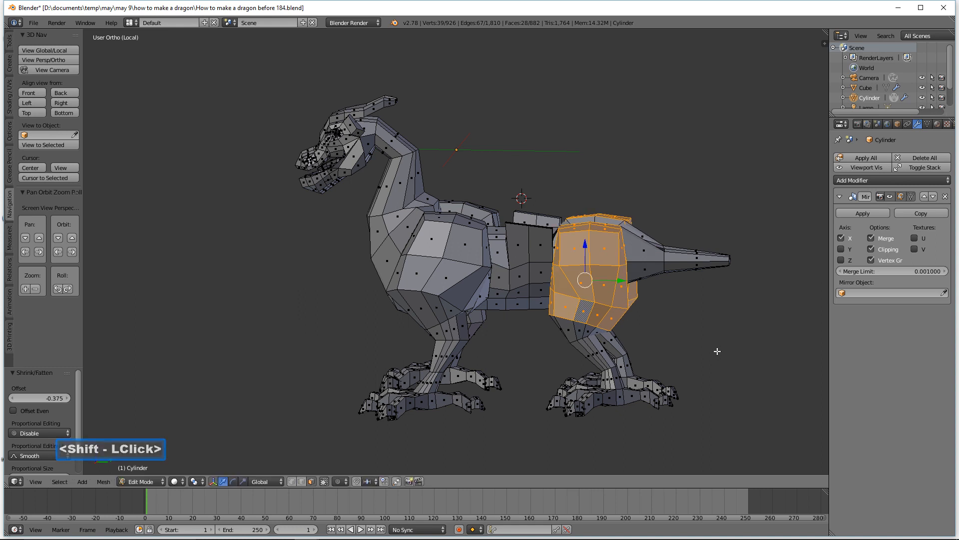
pyautogui.press('a')
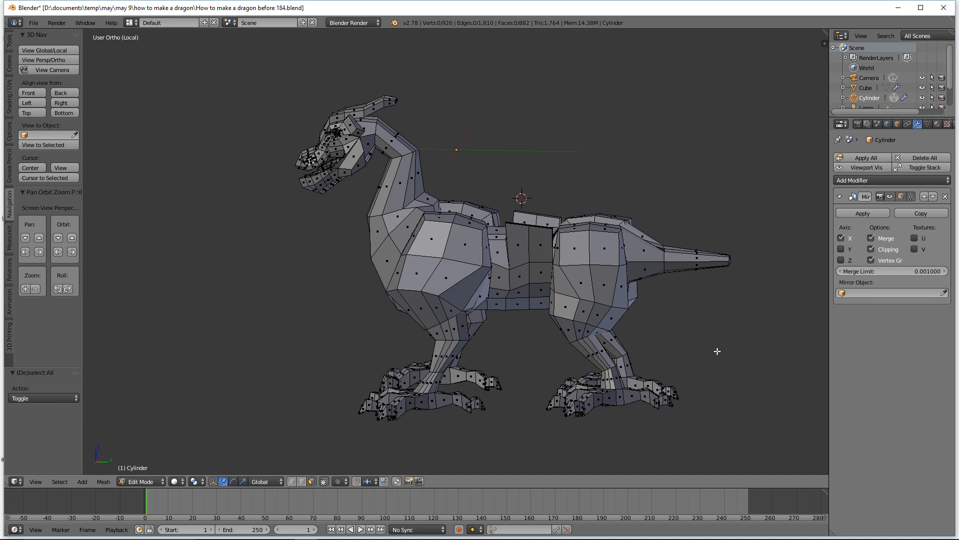
pyautogui.click(703, 17)
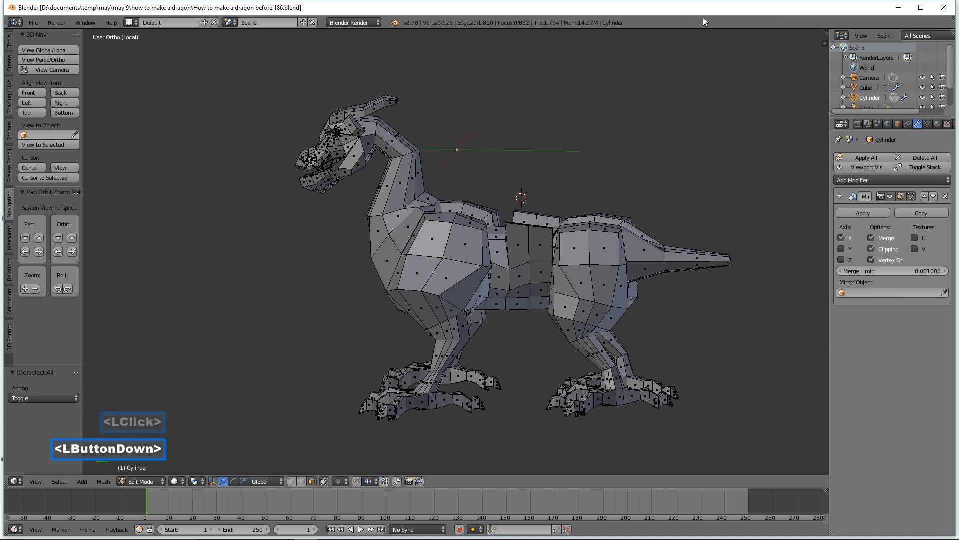
# Turn off the Mirror modifier's display in Edit Mode so only one half of the dragon shows
pyautogui.keyDown('shift'); pyautogui.moveTo(678, 141); pyautogui.dragTo(590, 135, button='middle'); pyautogui.keyUp('shift')
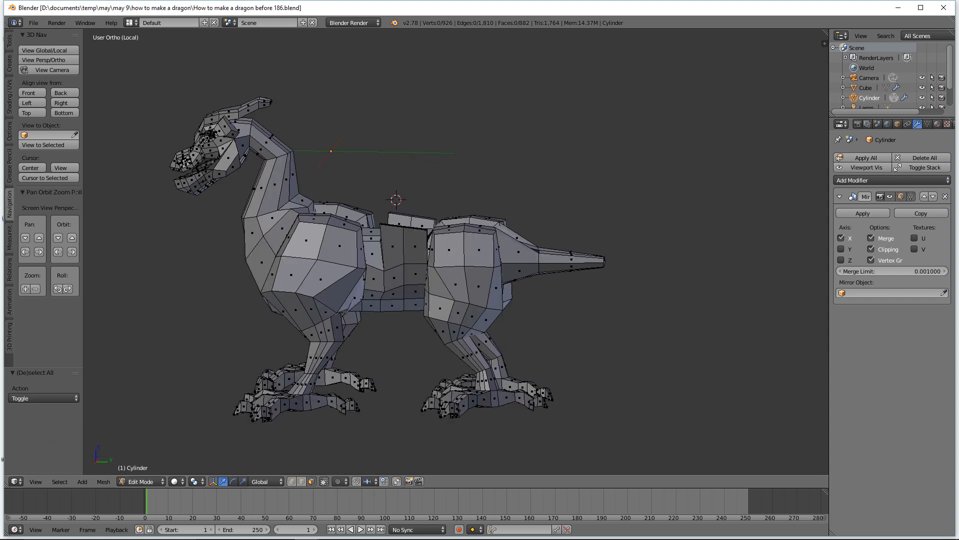
pyautogui.click(683, 15)
pyautogui.moveTo(681, 232)
pyautogui.keyDown('ctrl'); pyautogui.mouseDown(button='middle')
pyautogui.moveTo(676, 193)
pyautogui.moveTo(736, 210)
pyautogui.moveTo(730, 221)
pyautogui.moveTo(677, 223)
pyautogui.mouseUp(button='middle'); pyautogui.keyUp('ctrl')
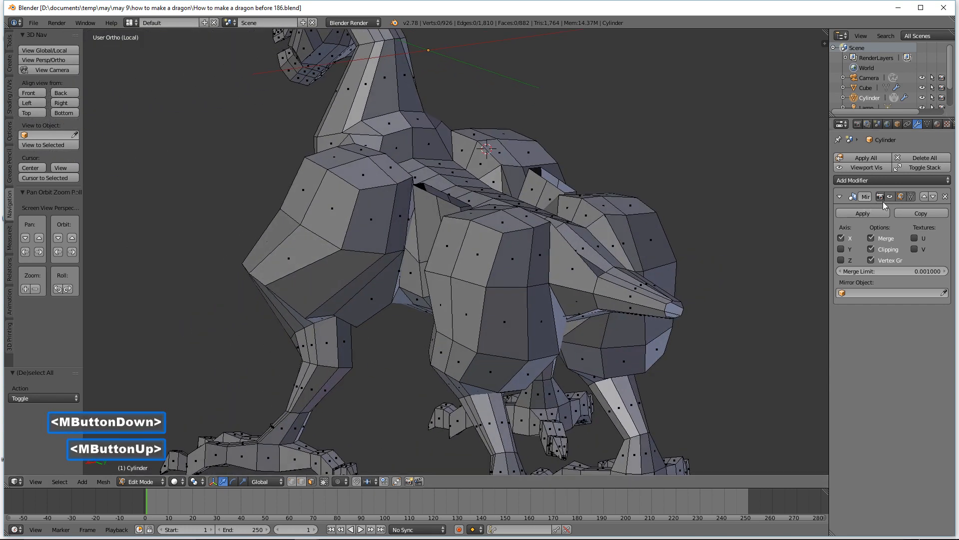
pyautogui.click(900, 196)
pyautogui.moveTo(788, 253); pyautogui.dragTo(745, 252, button='middle')
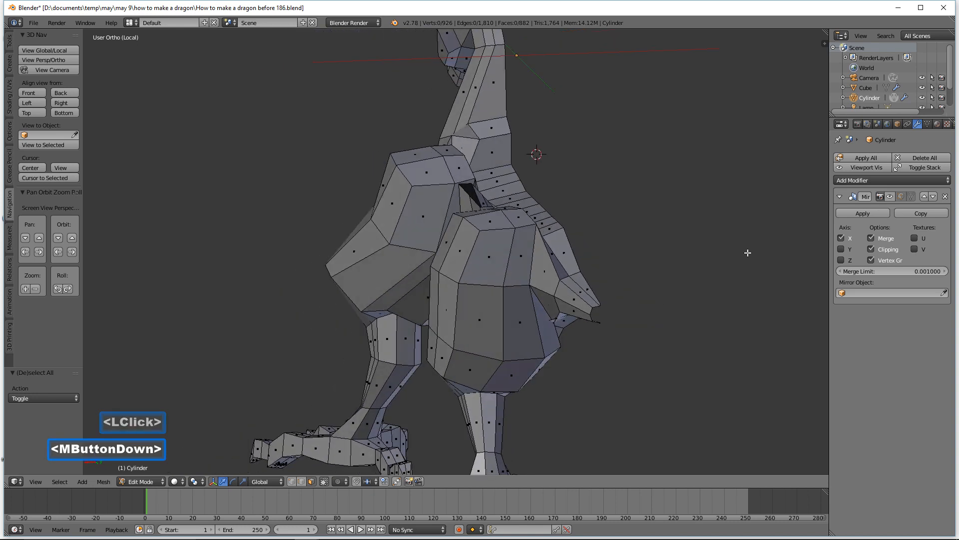
# In vertex select mode, move the centre-line vertices above and below the gap under the tail along X by about -0.11 and -0.20
pyautogui.keyDown('ctrl'); pyautogui.moveTo(694, 288); pyautogui.dragTo(681, 219, button='middle'); pyautogui.keyUp('ctrl')
pyautogui.keyDown('shift'); pyautogui.moveTo(753, 280); pyautogui.dragTo(485, 159, button='middle'); pyautogui.keyUp('shift')
pyautogui.keyDown('ctrl'); pyautogui.moveTo(616, 270); pyautogui.dragTo(619, 221, button='middle'); pyautogui.keyUp('ctrl')
pyautogui.moveTo(704, 276); pyautogui.dragTo(689, 276, button='middle')
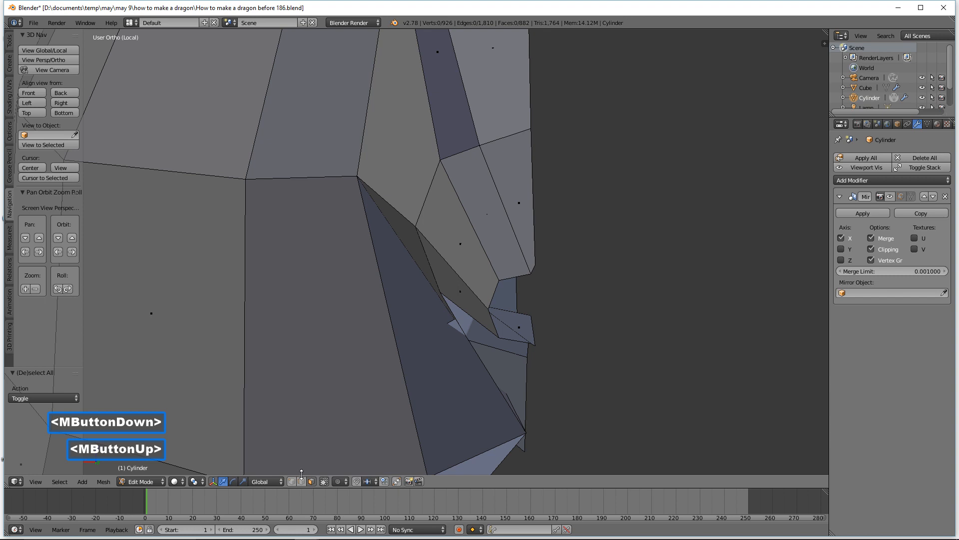
pyautogui.click(519, 323)
pyautogui.click(537, 266)
pyautogui.moveTo(508, 265); pyautogui.dragTo(523, 267)
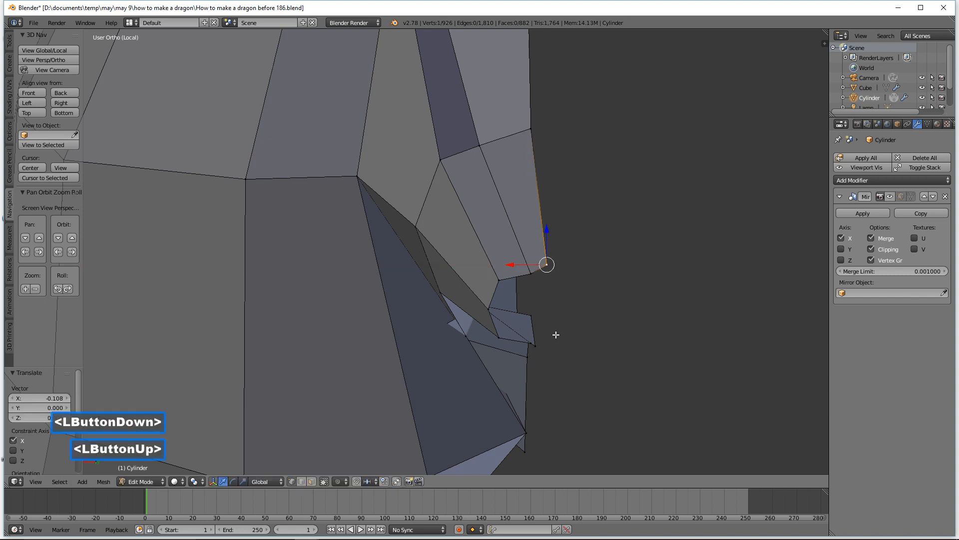
pyautogui.moveTo(552, 324); pyautogui.dragTo(534, 345, button='middle')
pyautogui.click(532, 342)
pyautogui.moveTo(503, 345); pyautogui.dragTo(526, 352)
# Duplicate the vertex at the gap's outer edge in place and move the copy about -0.42 along X into the gap
pyautogui.moveTo(526, 352); pyautogui.dragTo(555, 304, button='middle')
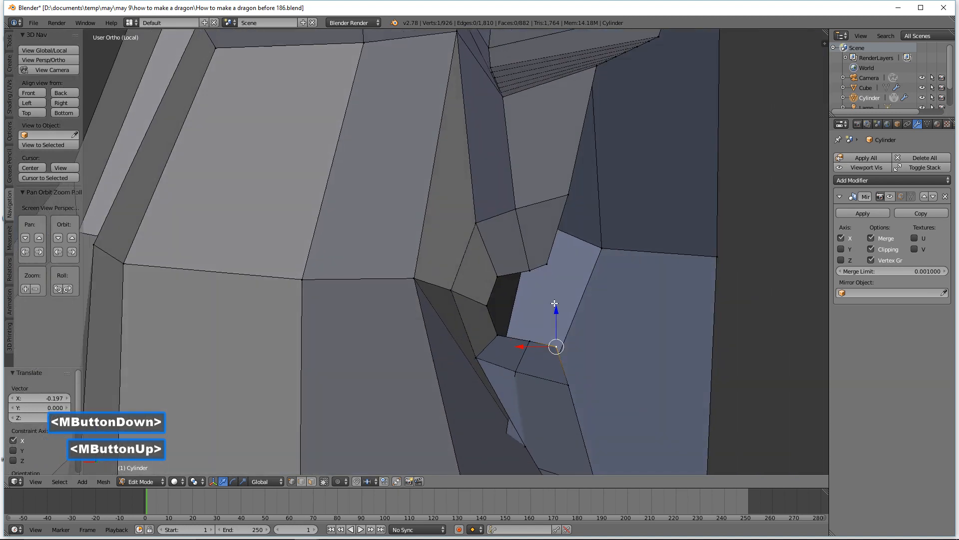
pyautogui.click(488, 306)
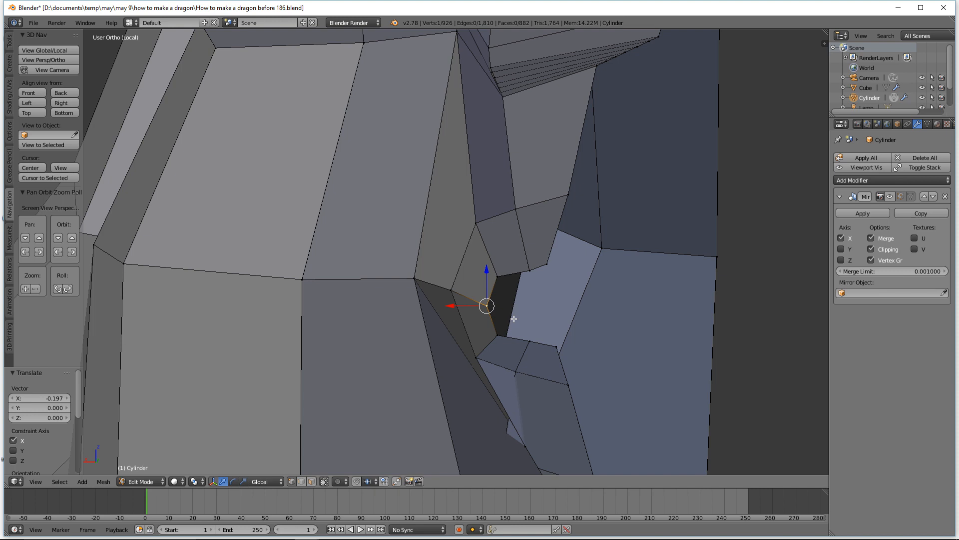
pyautogui.hotkey('shift', 'd')
pyautogui.rightClick(514, 319)
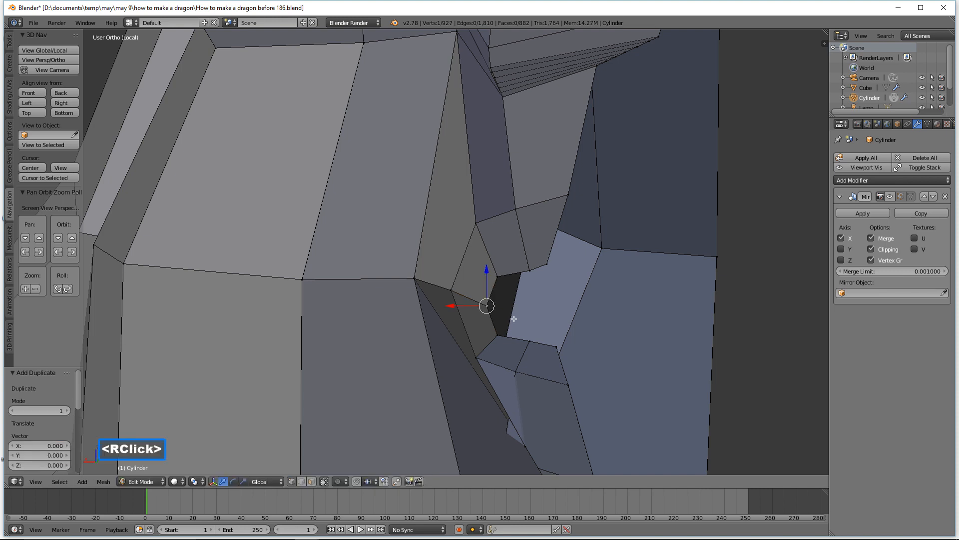
pyautogui.moveTo(456, 306); pyautogui.dragTo(506, 318)
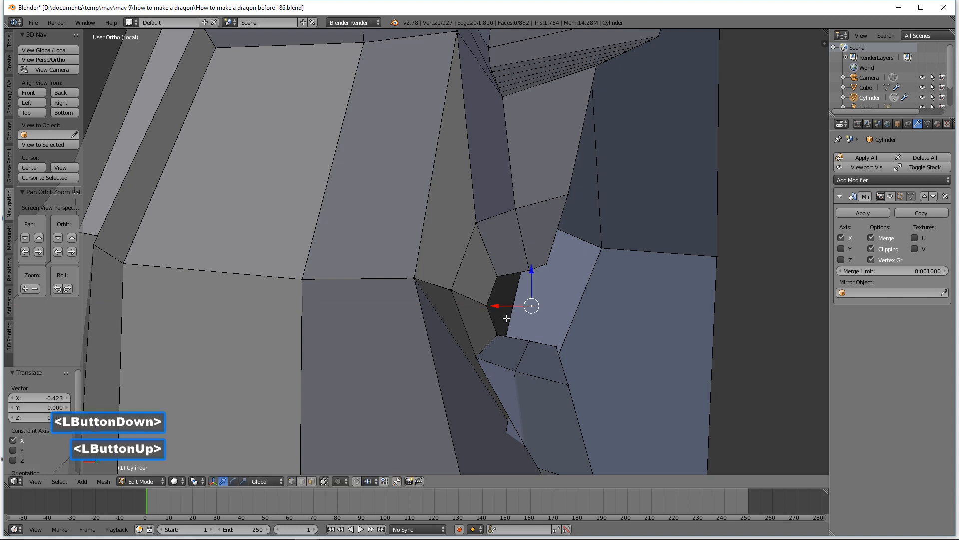
# Fill the upper part of the gap with a four-sided face using the duplicated vertex and the edge above it
pyautogui.click(500, 274)
pyautogui.keyDown('shift'); pyautogui.click(487, 305); pyautogui.keyUp('shift')
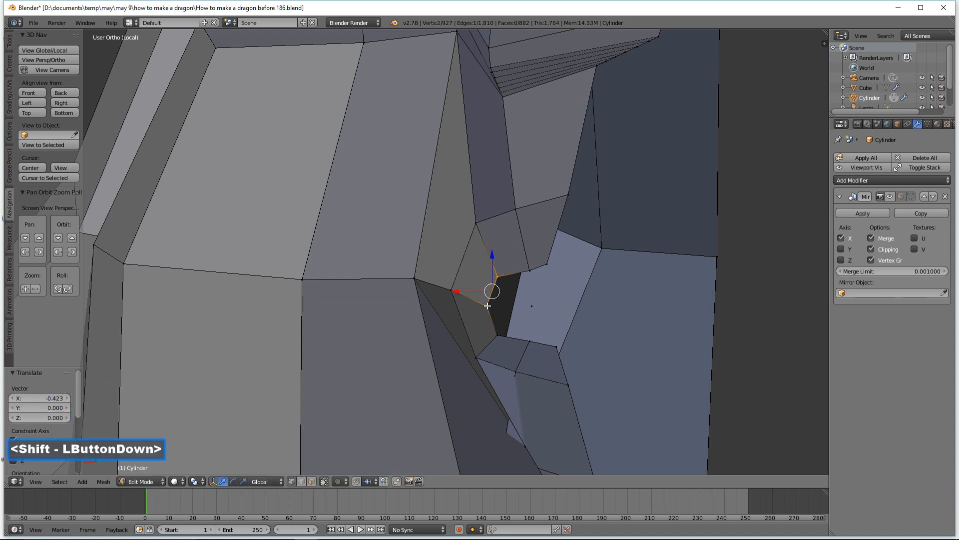
pyautogui.keyDown('shift'); pyautogui.click(532, 304); pyautogui.keyUp('shift')
pyautogui.keyDown('shift'); pyautogui.click(529, 271); pyautogui.keyUp('shift')
pyautogui.press('f')
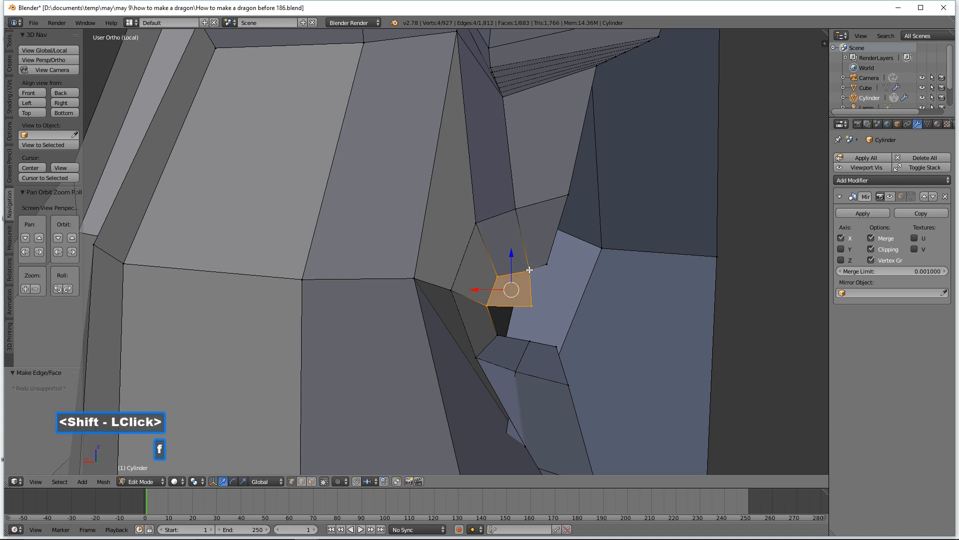
# Fill the gap's lower part with a four-sided face between the new face's lower edge and the edge below
pyautogui.click(488, 306)
pyautogui.keyDown('shift'); pyautogui.click(531, 306); pyautogui.keyUp('shift')
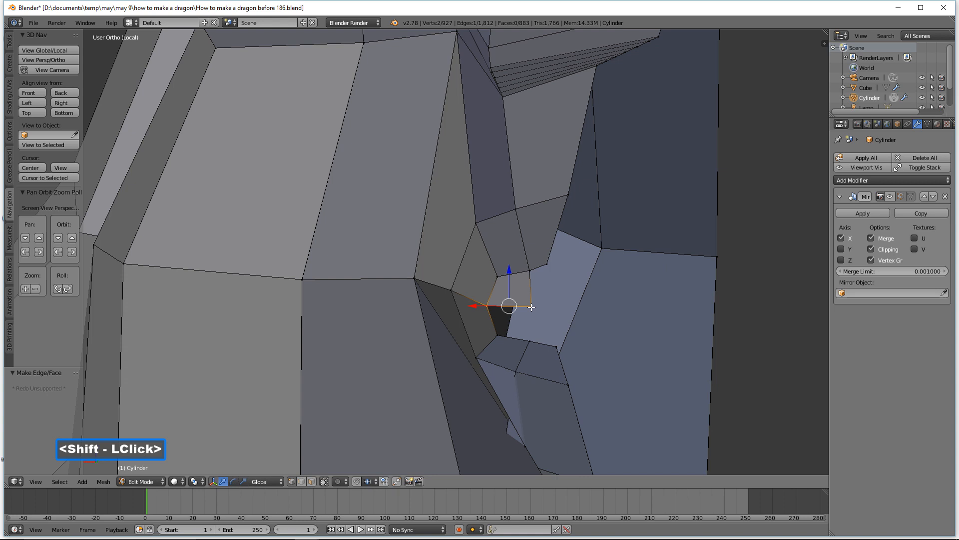
pyautogui.keyDown('shift'); pyautogui.click(528, 338); pyautogui.keyUp('shift')
pyautogui.keyDown('shift'); pyautogui.click(502, 338); pyautogui.keyUp('shift')
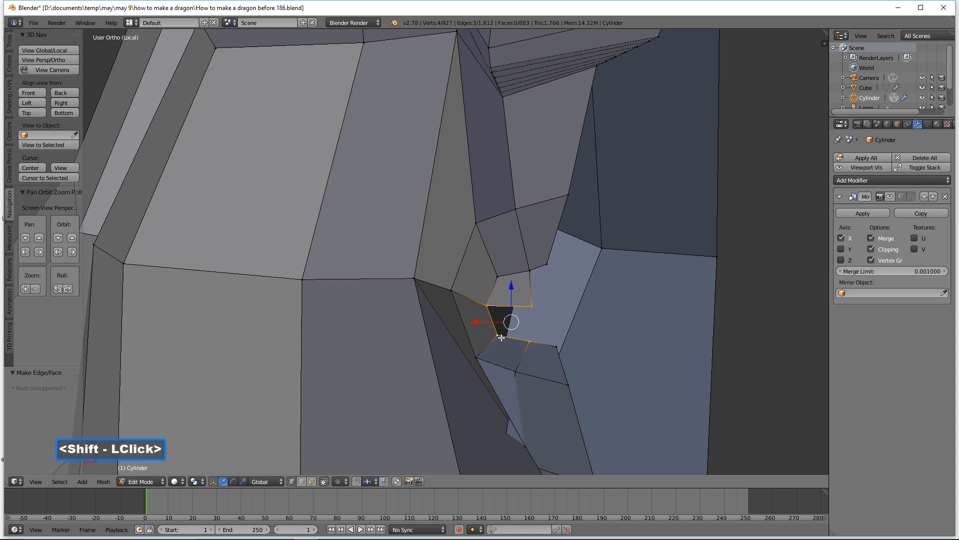
pyautogui.press('f')
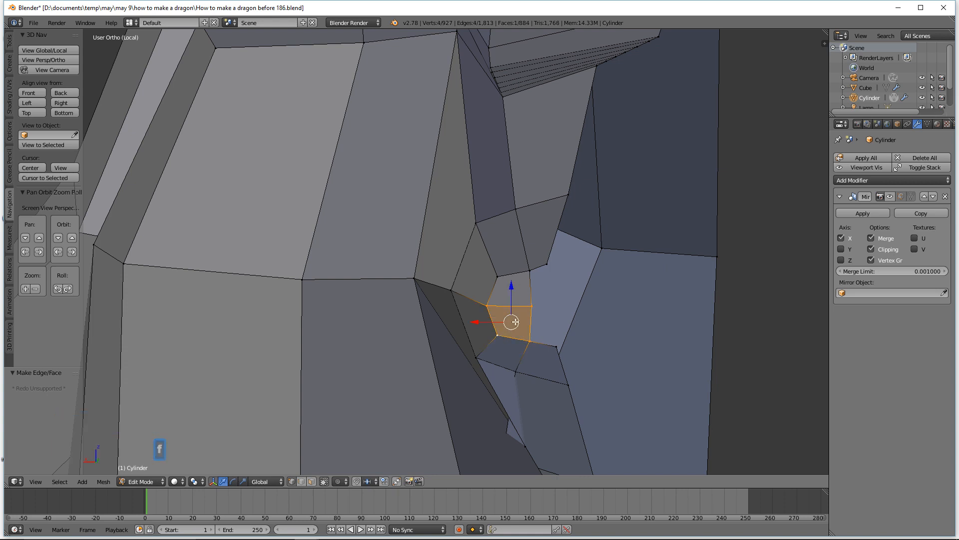
# Duplicate the vertex at the outer edge of the newly filled faces in place and move the copy about -0.244 along X
pyautogui.click(532, 306)
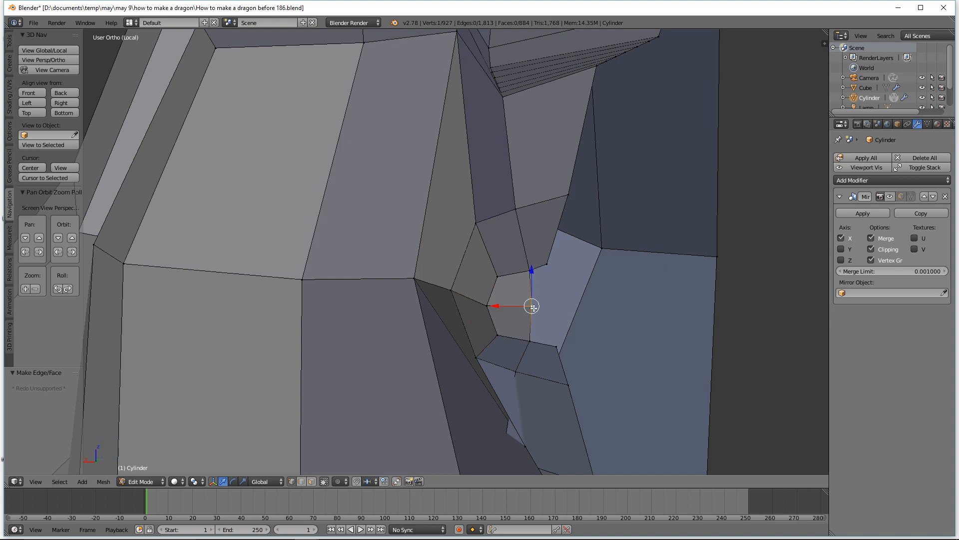
pyautogui.hotkey('shift', 'd')
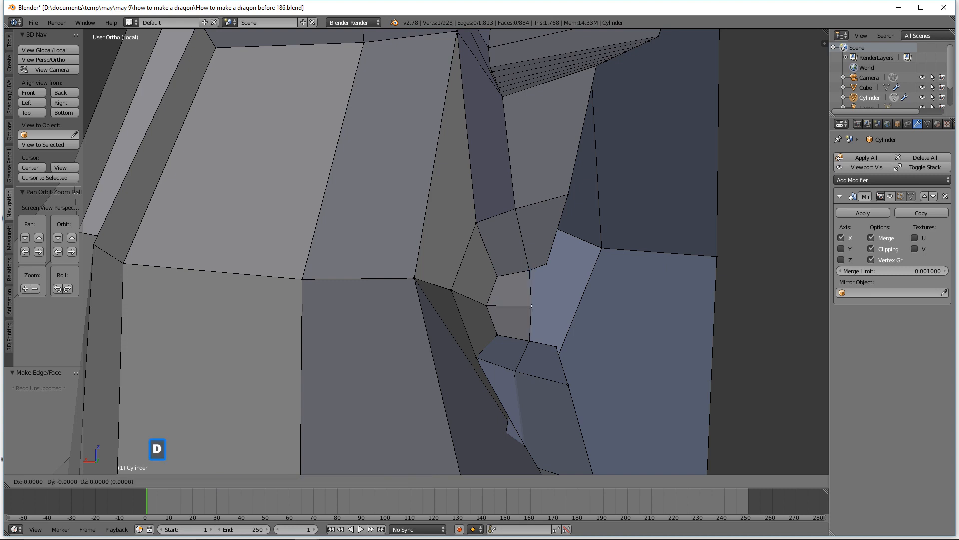
pyautogui.rightClick(530, 307)
pyautogui.moveTo(497, 305); pyautogui.dragTo(525, 308)
# Fill the upper part of the remaining gap with a four-sided face between the duplicated vertex and the edge above it
pyautogui.click(529, 271)
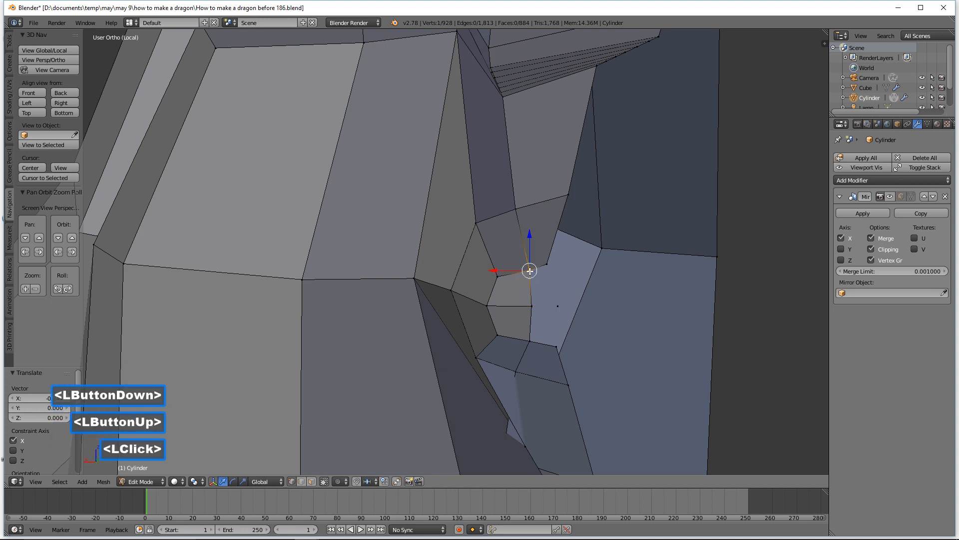
pyautogui.keyDown('shift'); pyautogui.click(548, 261); pyautogui.keyUp('shift')
pyautogui.keyDown('shift'); pyautogui.click(559, 306); pyautogui.keyUp('shift')
pyautogui.keyDown('shift'); pyautogui.click(533, 308); pyautogui.keyUp('shift')
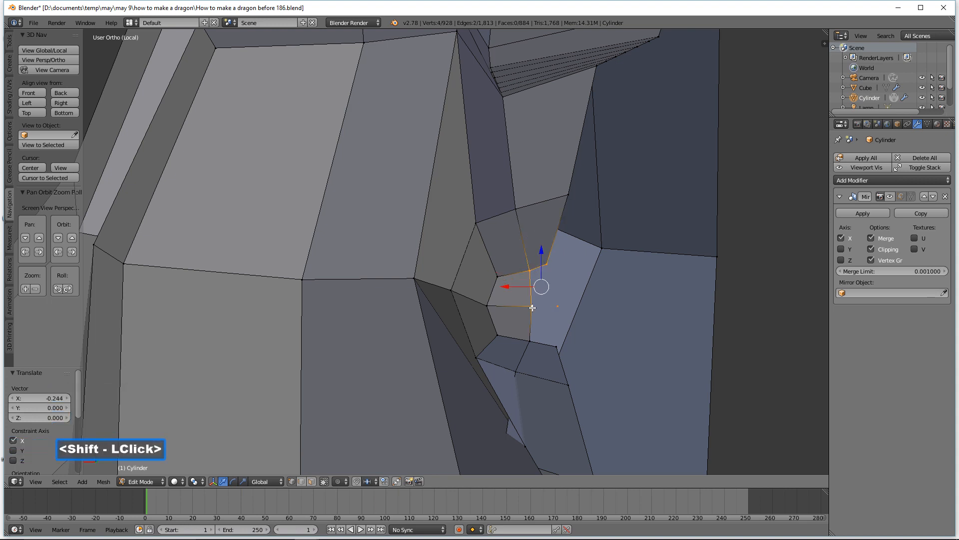
pyautogui.press('f')
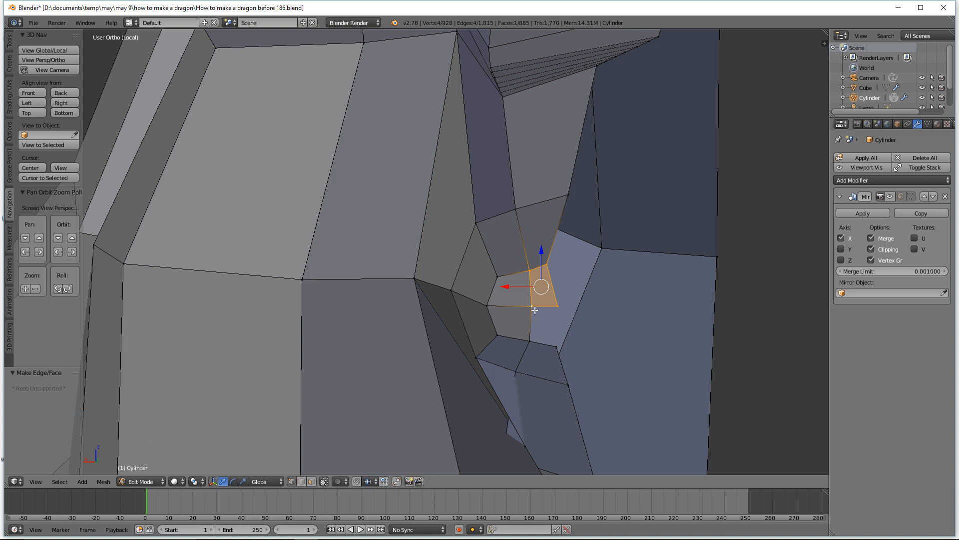
# Fill the lower part of the remaining gap with a four-sided face down to the edge below, and clear the selection
pyautogui.click(533, 309)
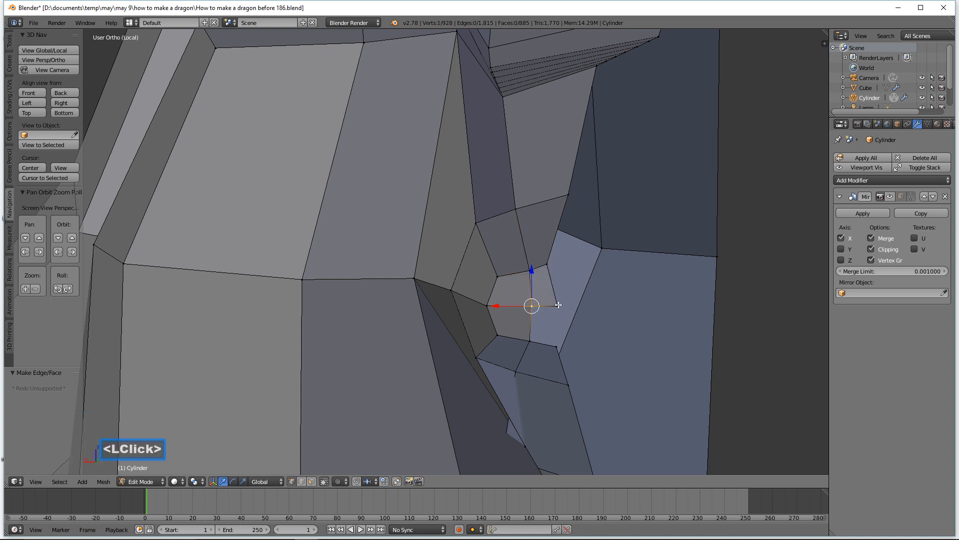
pyautogui.keyDown('shift'); pyautogui.click(557, 305); pyautogui.keyUp('shift')
pyautogui.keyDown('shift'); pyautogui.click(530, 342); pyautogui.keyUp('shift')
pyautogui.keyDown('shift'); pyautogui.click(557, 347); pyautogui.keyUp('shift')
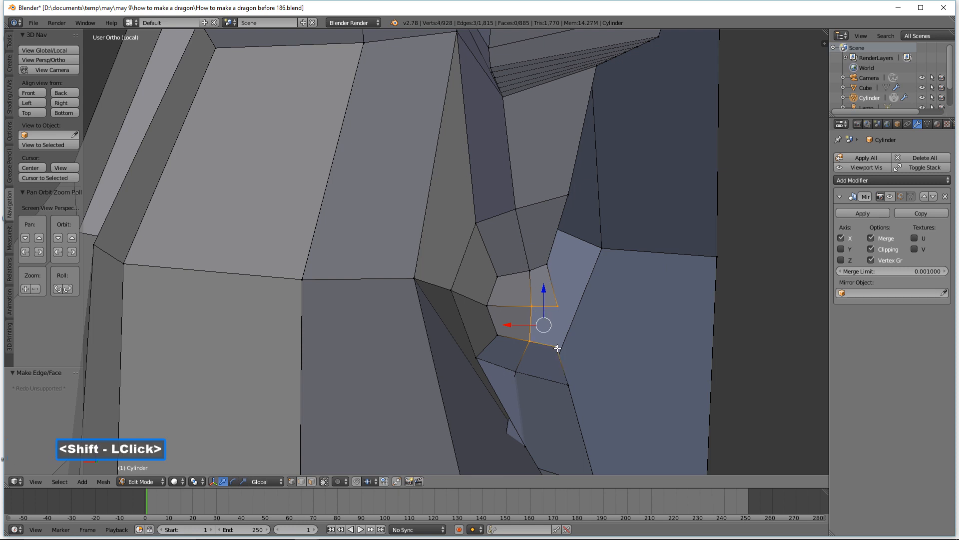
pyautogui.press('f')
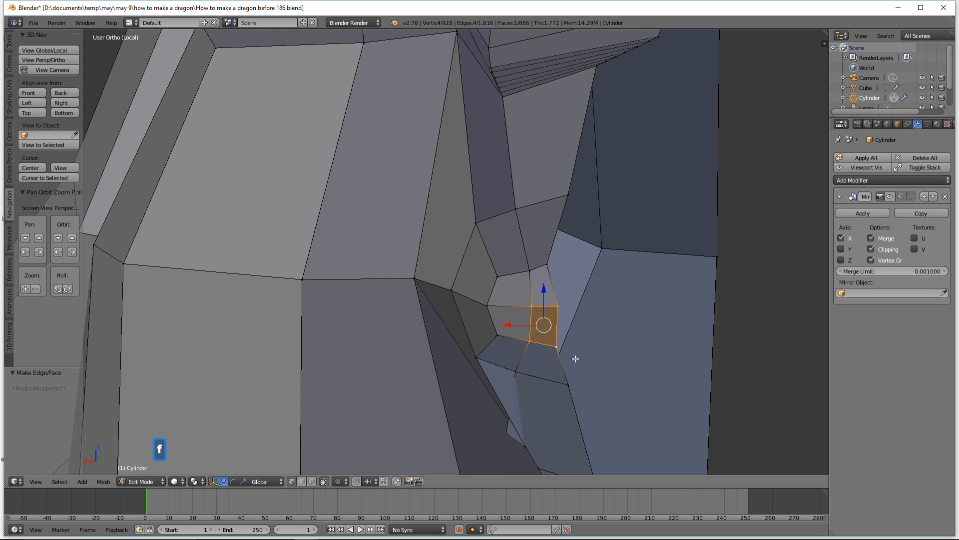
pyautogui.press('a')
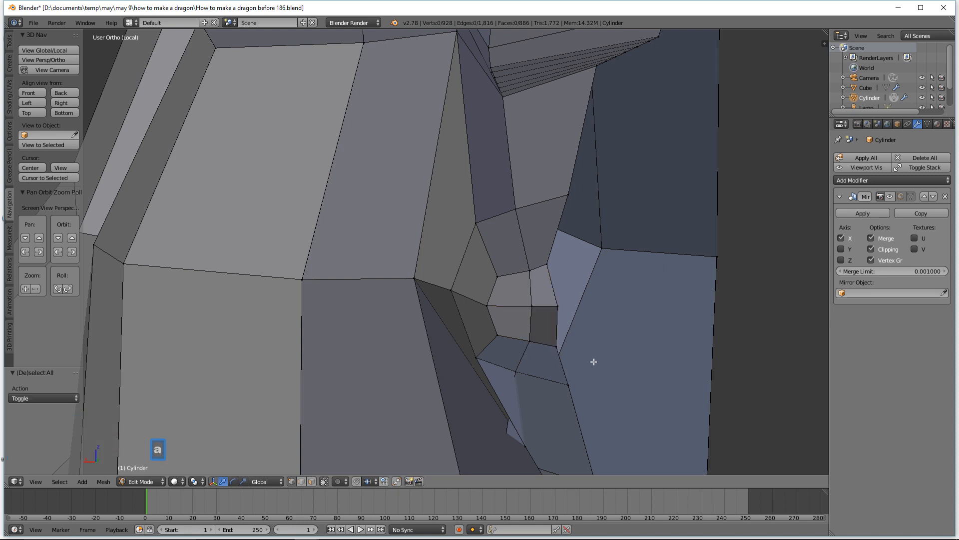
# Display the Mirror modifier's result in the edit view and switch to face select mode
pyautogui.click(890, 195)
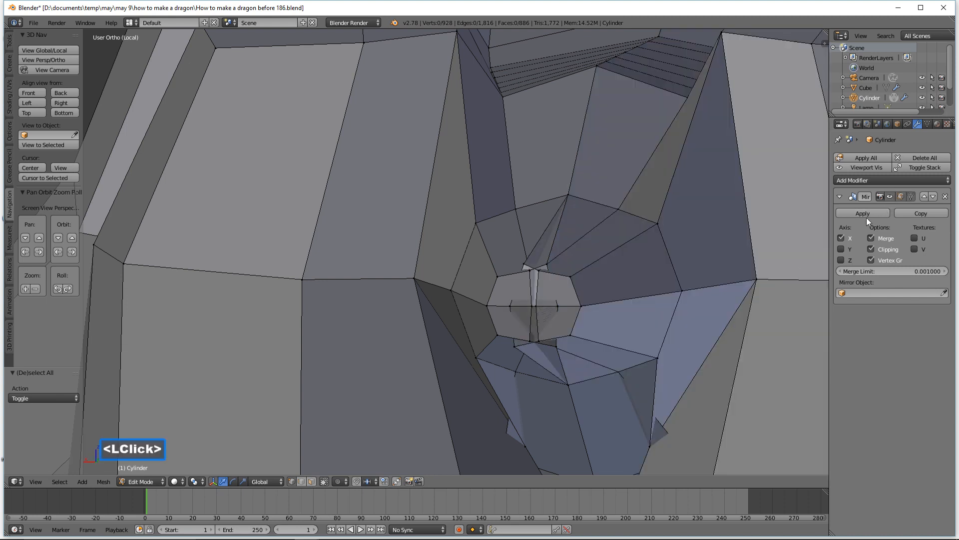
pyautogui.scroll(-4, 691, 310)
pyautogui.moveTo(679, 303); pyautogui.dragTo(542, 299, button='middle')
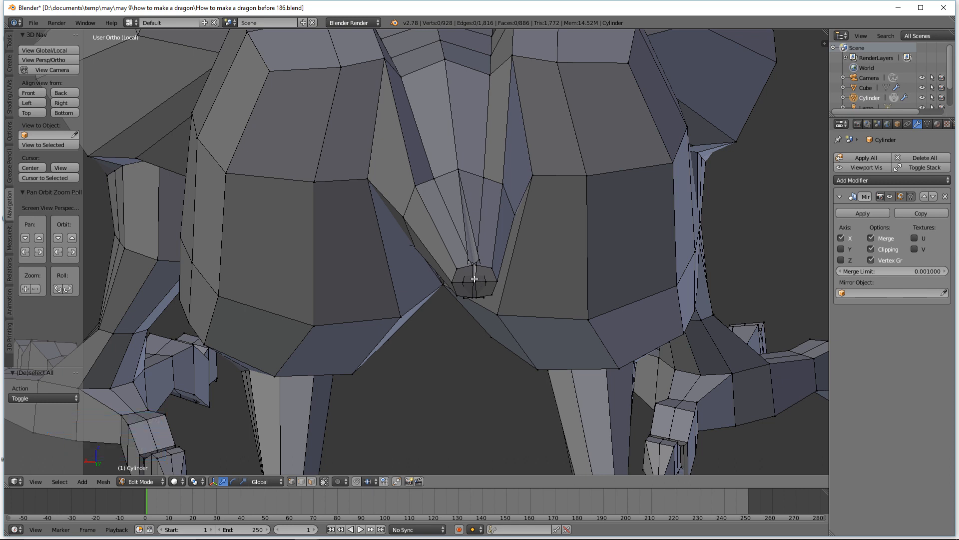
pyautogui.click(312, 481)
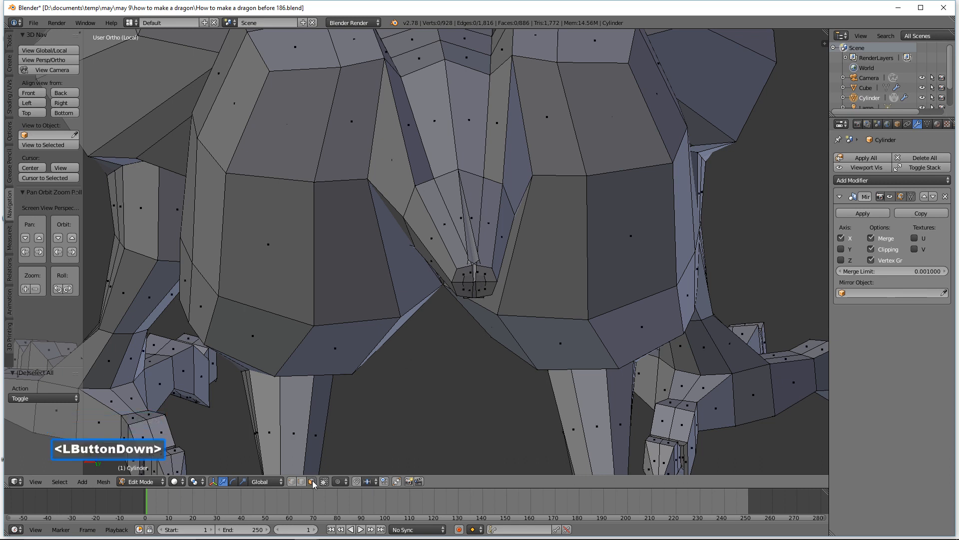
pyautogui.press('c')
pyautogui.click(452, 284)
pyautogui.rightClick(465, 326)
pyautogui.moveTo(465, 325); pyautogui.dragTo(494, 301, button='middle')
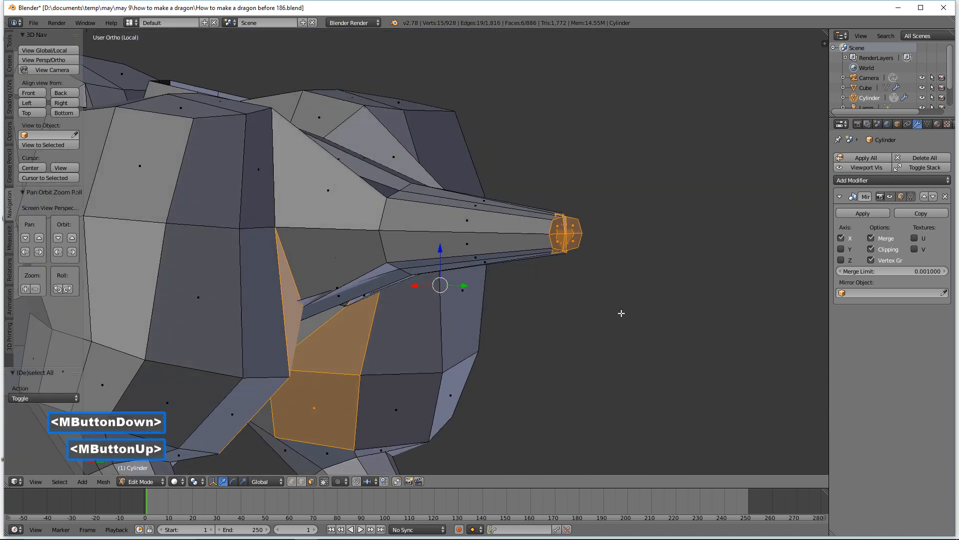
pyautogui.press('a')
# Circle-select only the four faces capping the tail's end, move them about 0.275 along X, and clear the selection
pyautogui.press('c')
pyautogui.click(565, 231)
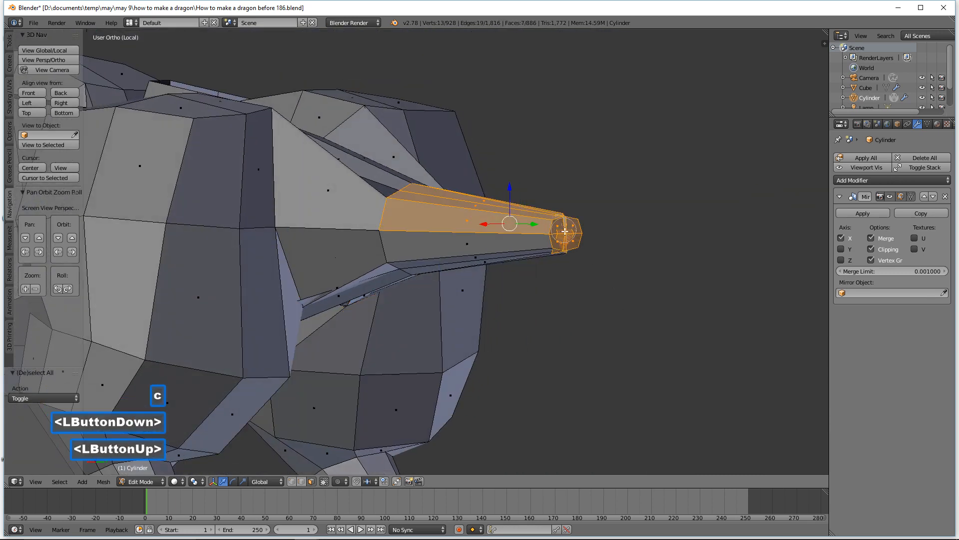
pyautogui.moveTo(500, 205)
pyautogui.mouseDown(button='middle')
pyautogui.moveTo(488, 199)
pyautogui.moveTo(485, 216)
pyautogui.mouseUp(button='middle')
pyautogui.rightClick(651, 250)
pyautogui.moveTo(651, 250); pyautogui.dragTo(549, 260, button='middle')
pyautogui.moveTo(530, 239); pyautogui.dragTo(518, 239)
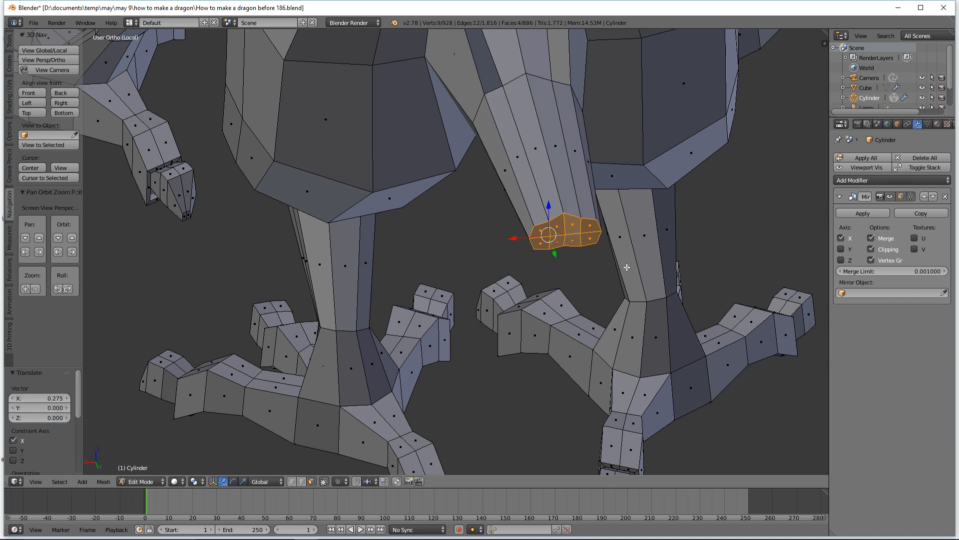
pyautogui.press('a')
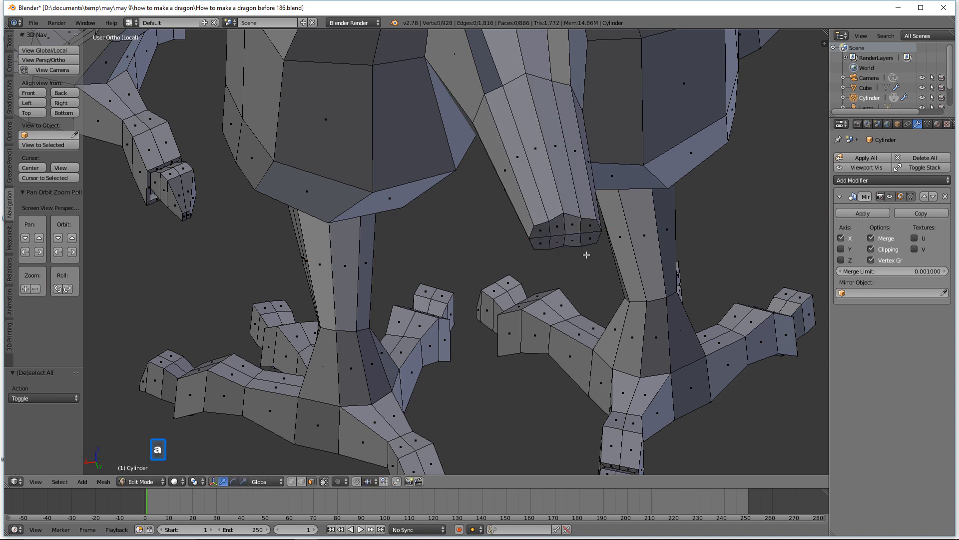
# Circle-select the four end faces of the tail and flatten them by scaling to 0 along Y
pyautogui.scroll(-5, 720, 260)
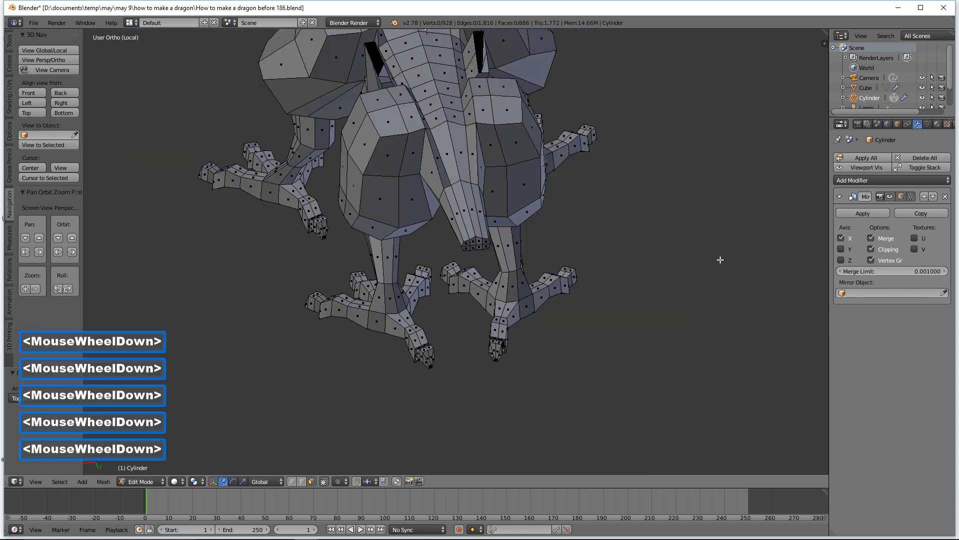
pyautogui.moveTo(500, 281); pyautogui.dragTo(569, 264, button='middle')
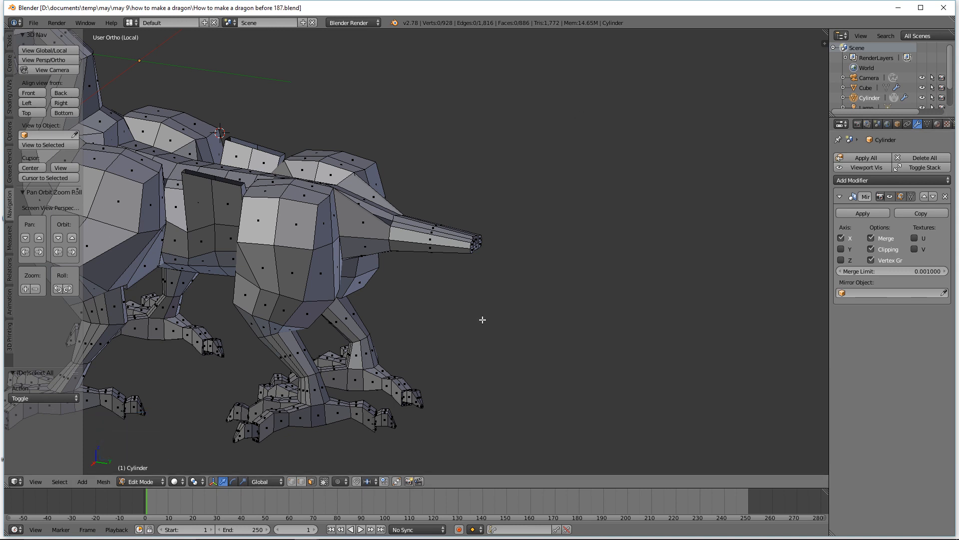
pyautogui.click(483, 244)
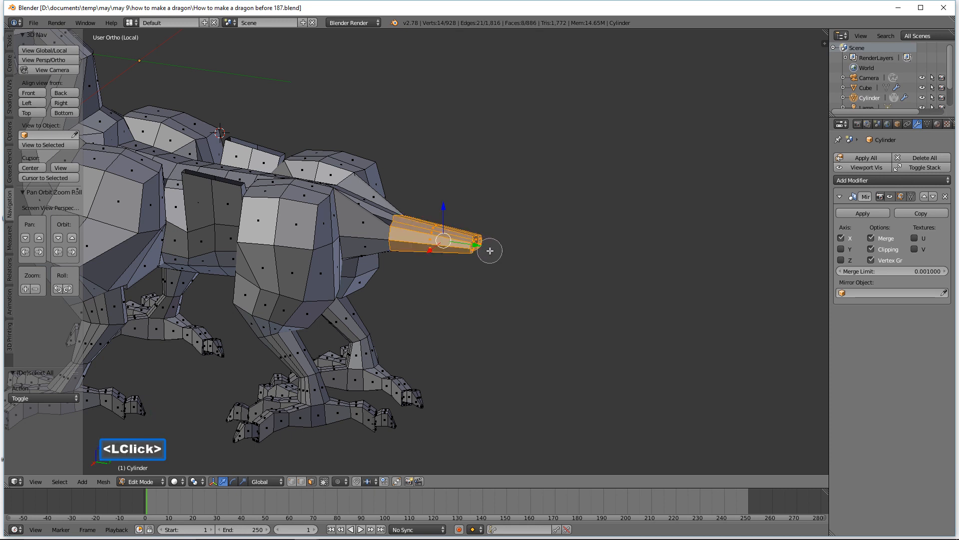
pyautogui.moveTo(430, 217); pyautogui.dragTo(428, 249, button='middle')
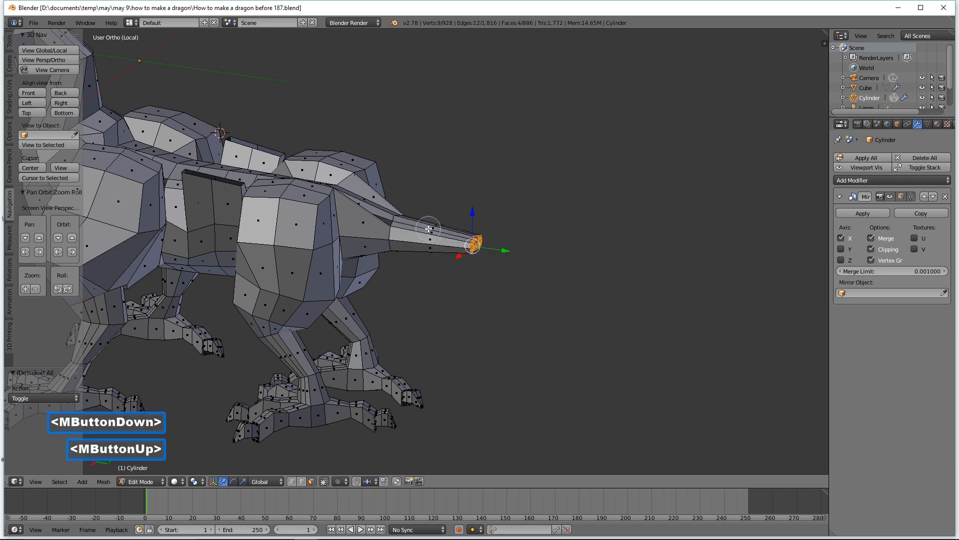
pyautogui.rightClick(438, 248)
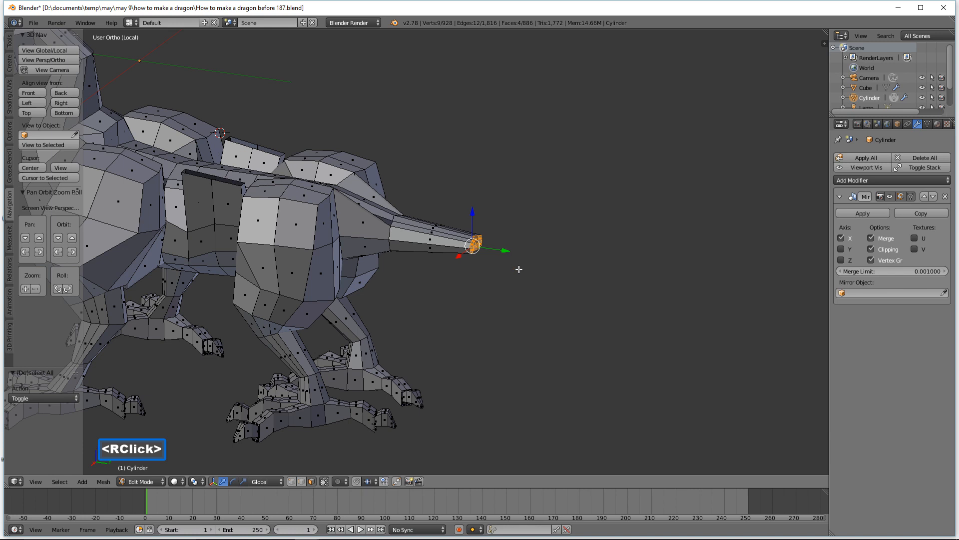
pyautogui.press('s')
pyautogui.press('y')
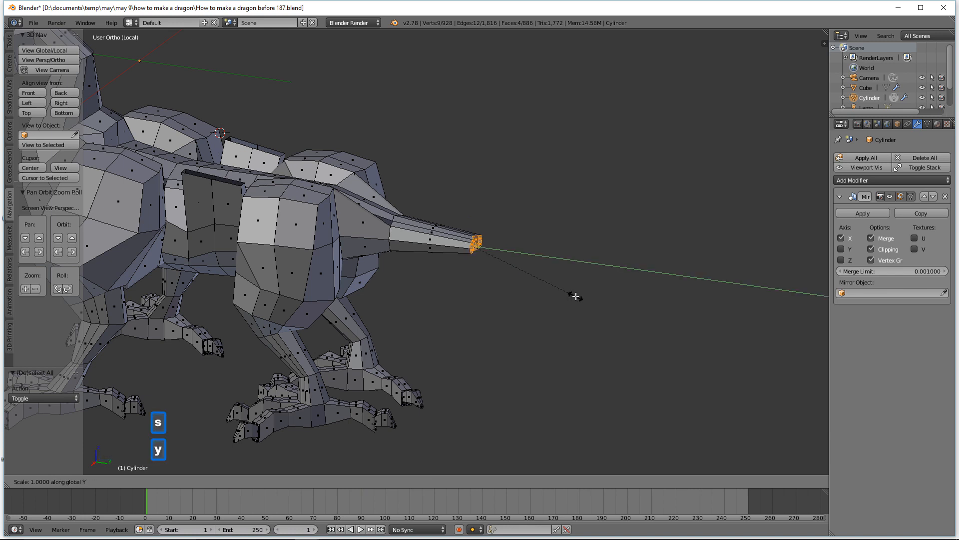
pyautogui.press('0')
pyautogui.click(575, 295)
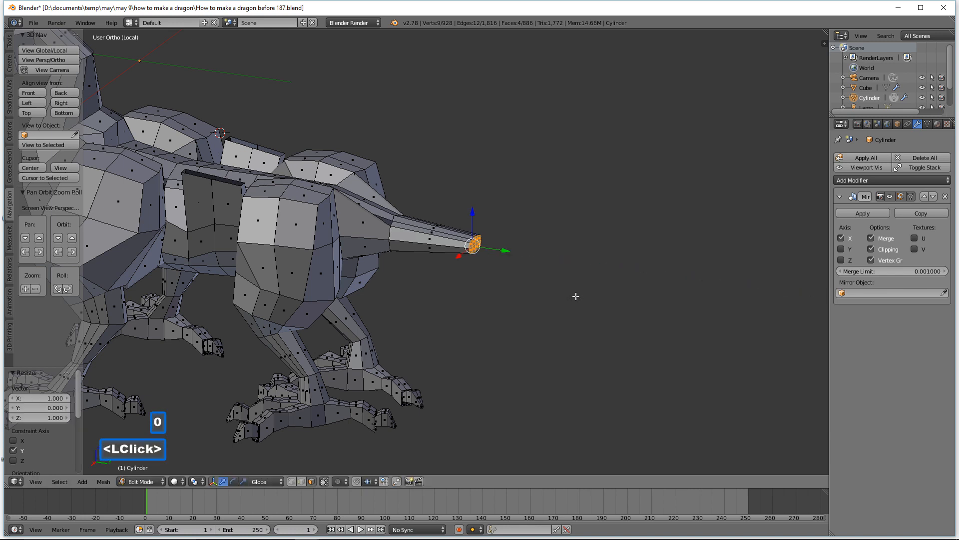
# Extrude the tail's end faces twice along Y to lengthen the tail, the second segment by about 4.0
pyautogui.press('e')
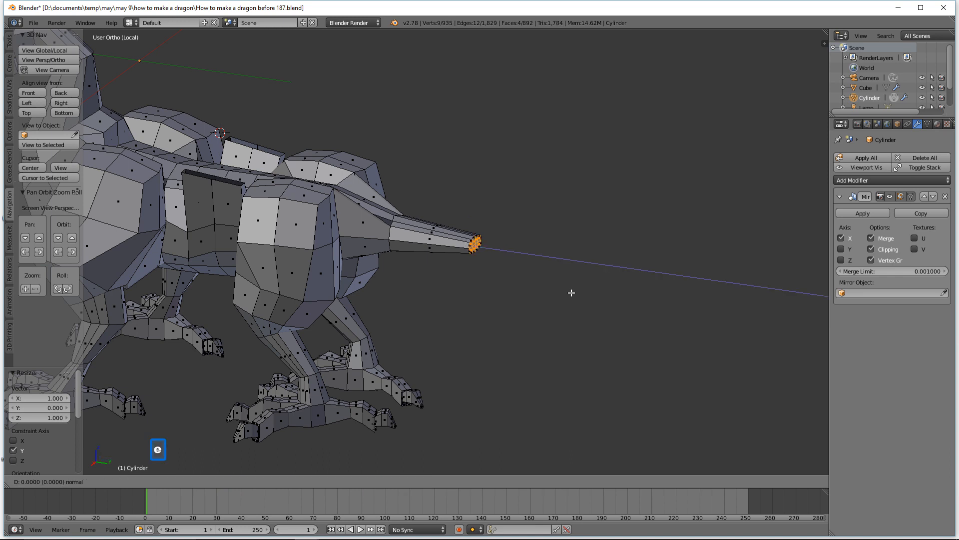
pyautogui.press('y')
pyautogui.click(670, 334)
pyautogui.moveTo(643, 310)
pyautogui.mouseDown(button='middle')
pyautogui.moveTo(668, 336)
pyautogui.moveTo(640, 338)
pyautogui.moveTo(638, 302)
pyautogui.moveTo(660, 310)
pyautogui.mouseUp(button='middle')
pyautogui.press('e')
pyautogui.press('y')
pyautogui.click(739, 331)
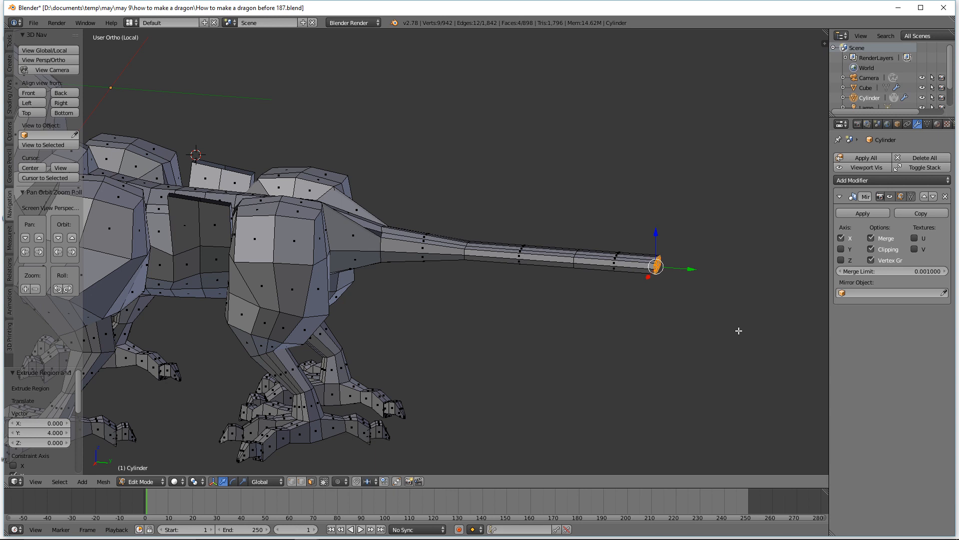
# Extrude a short end segment of about 1.743 along Y and scale its end faces to about 0.534
pyautogui.press('e')
pyautogui.press('y')
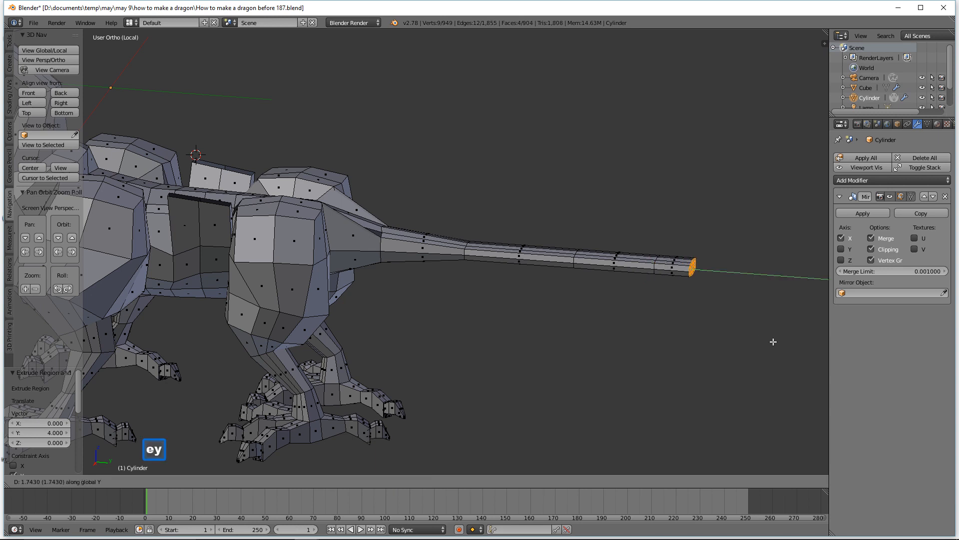
pyautogui.click(771, 341)
pyautogui.press('s')
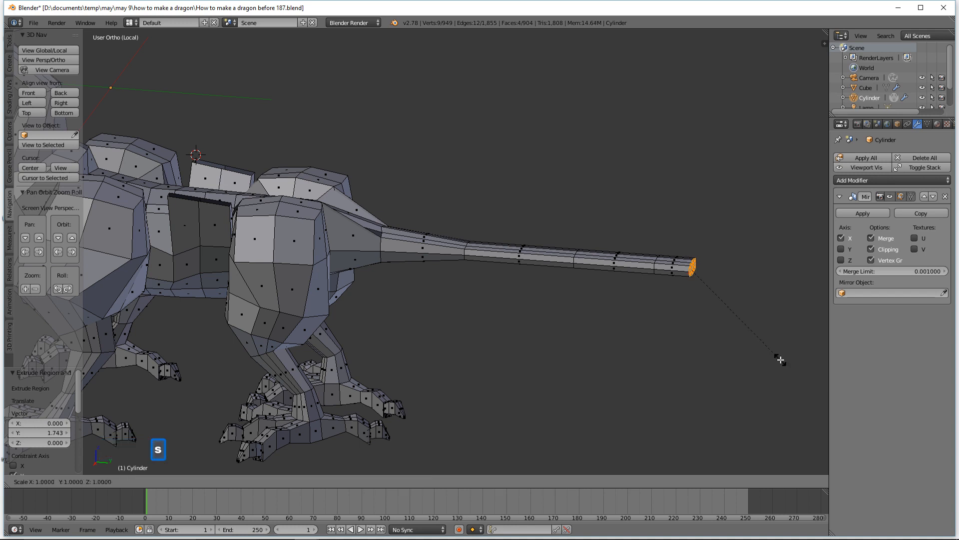
pyautogui.click(739, 316)
# Move the tail tip's end faces about -0.228 along X to the mirror centre line
pyautogui.moveTo(738, 316); pyautogui.dragTo(685, 329, button='middle')
pyautogui.keyDown('shift'); pyautogui.moveTo(714, 257); pyautogui.dragTo(559, 268, button='middle'); pyautogui.keyUp('shift')
pyautogui.keyDown('ctrl'); pyautogui.moveTo(632, 322); pyautogui.dragTo(703, 278, button='middle'); pyautogui.keyUp('ctrl')
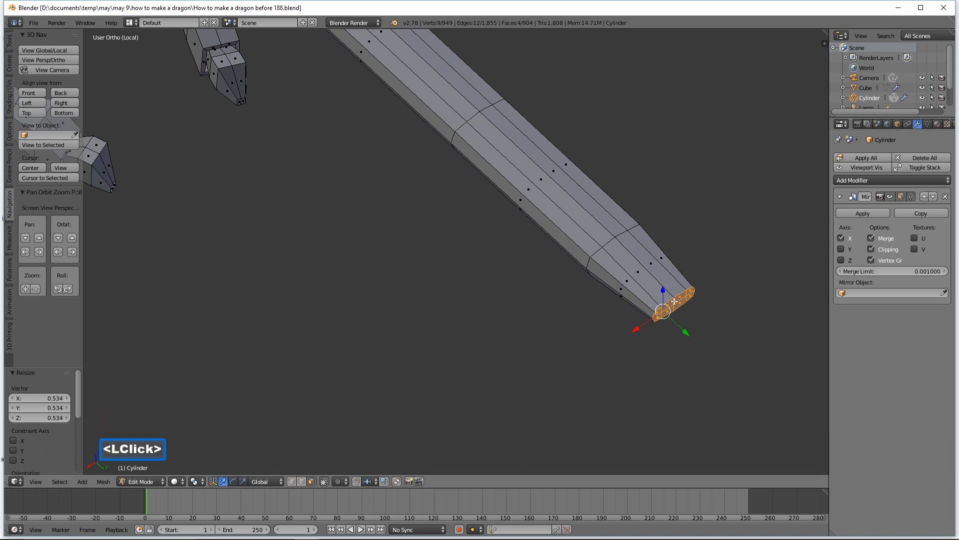
pyautogui.moveTo(636, 329); pyautogui.dragTo(650, 327)
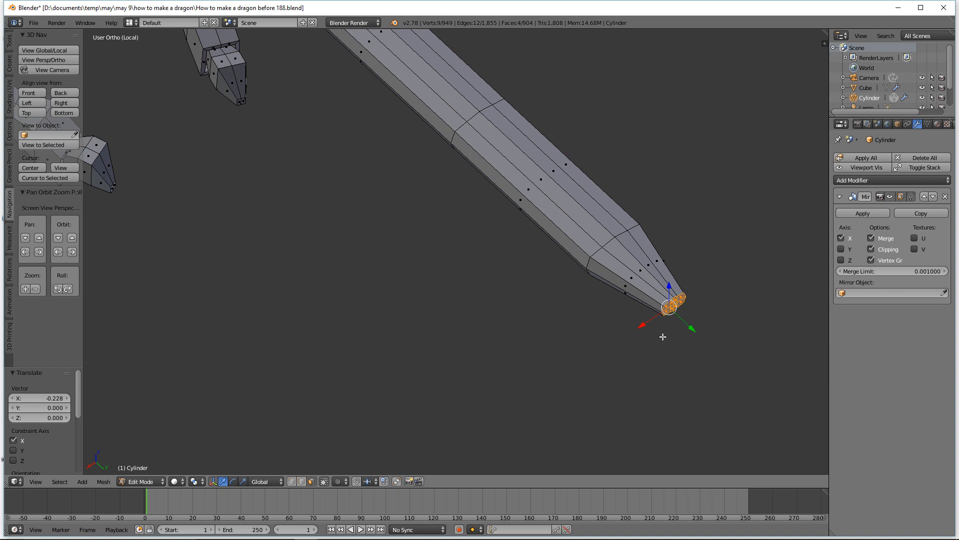
# Select the upper and lower side faces of the tapered tail-tip segment and extrude them in place with zero offset
pyautogui.click(608, 276)
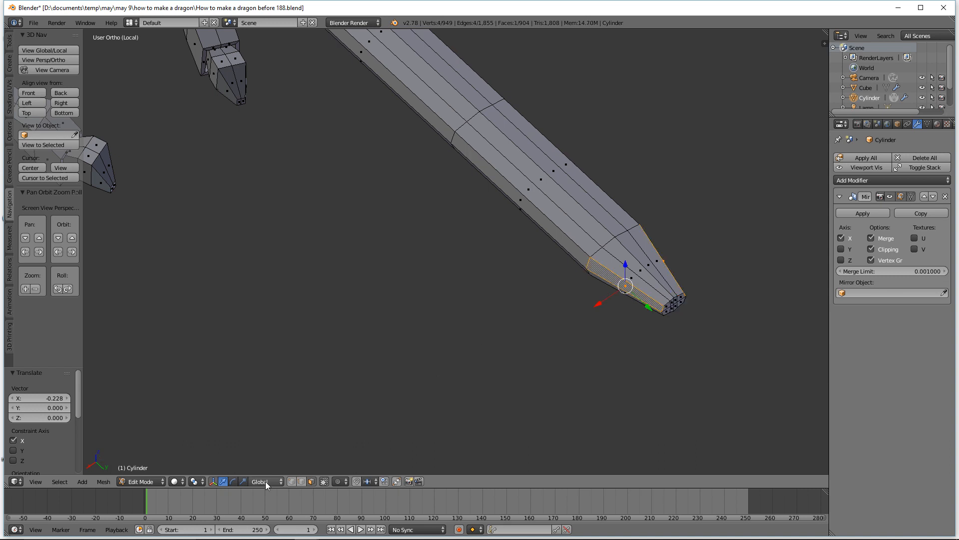
pyautogui.moveTo(466, 392); pyautogui.dragTo(574, 298, button='middle')
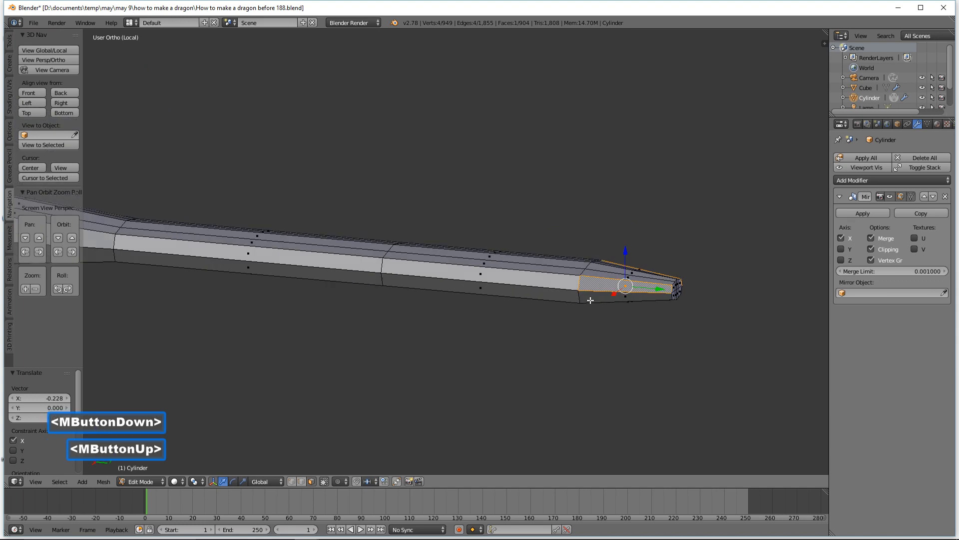
pyautogui.keyDown('shift'); pyautogui.click(591, 300); pyautogui.keyUp('shift')
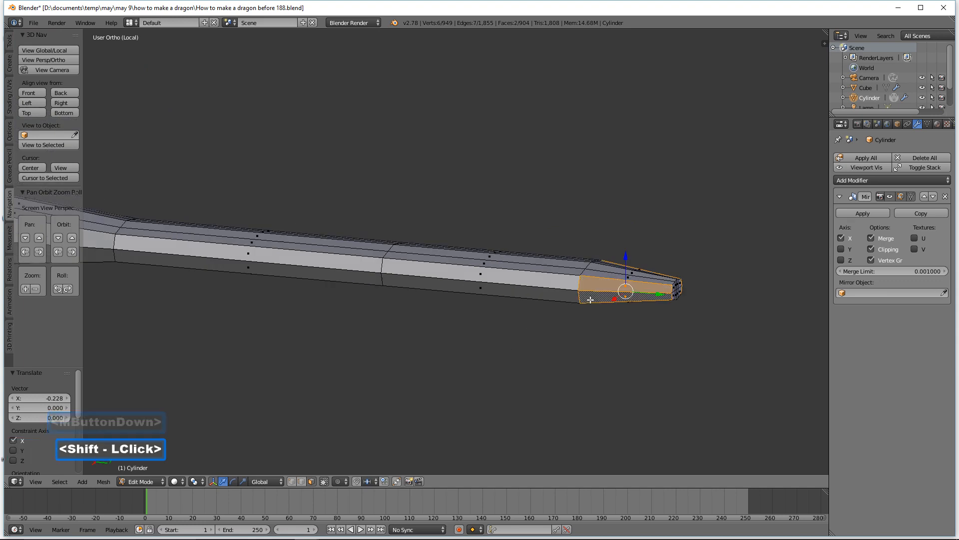
pyautogui.press('e')
pyautogui.rightClick(608, 319)
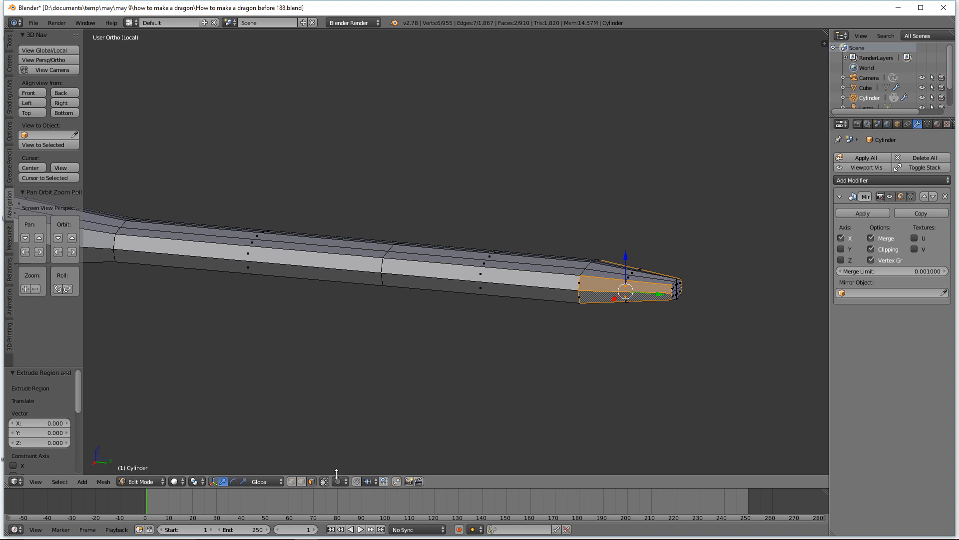
# Pull the outer side edges at the base of the tail-tip segment about 3.076 outward along X to form arrowhead barbs
pyautogui.click(302, 481)
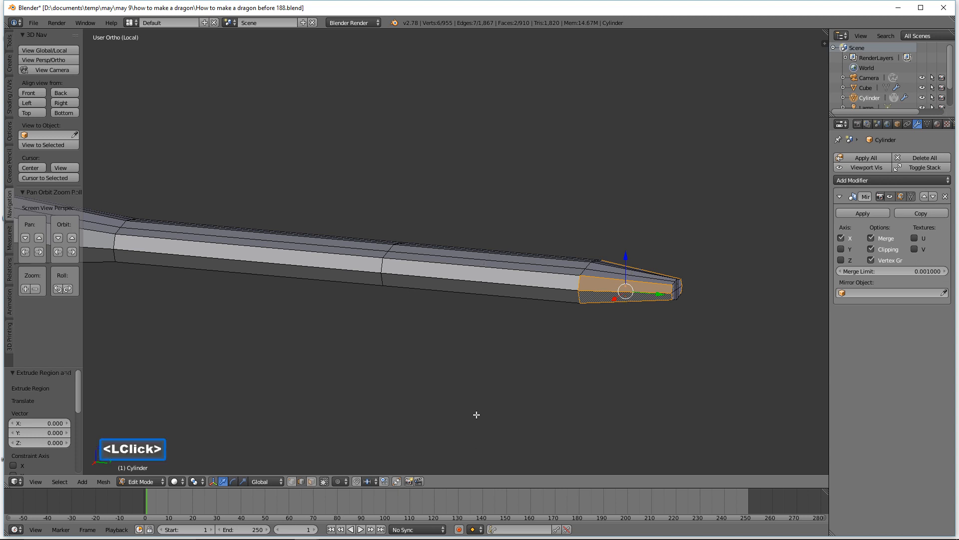
pyautogui.click(581, 284)
pyautogui.keyDown('shift'); pyautogui.click(580, 295); pyautogui.keyUp('shift')
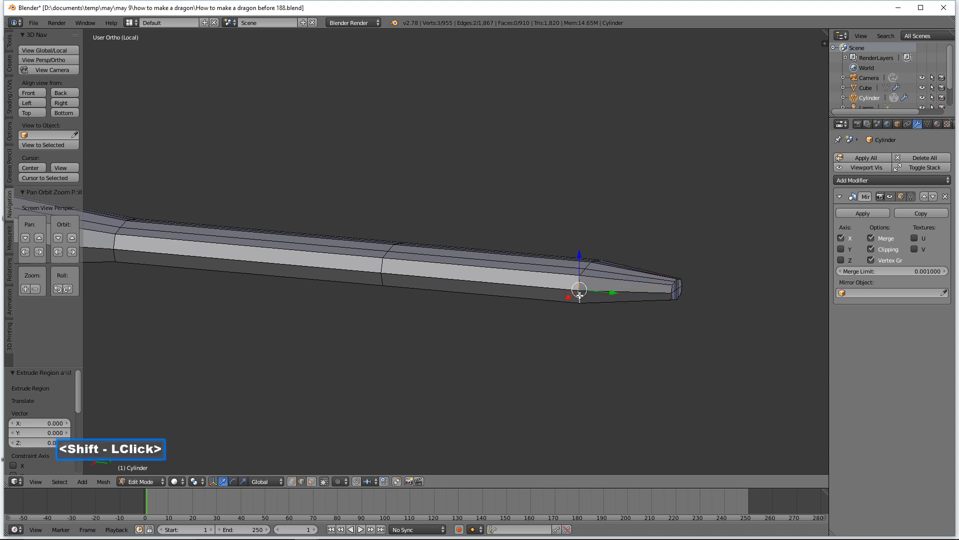
pyautogui.moveTo(565, 300); pyautogui.dragTo(530, 365)
pyautogui.moveTo(604, 343); pyautogui.dragTo(630, 310, button='middle')
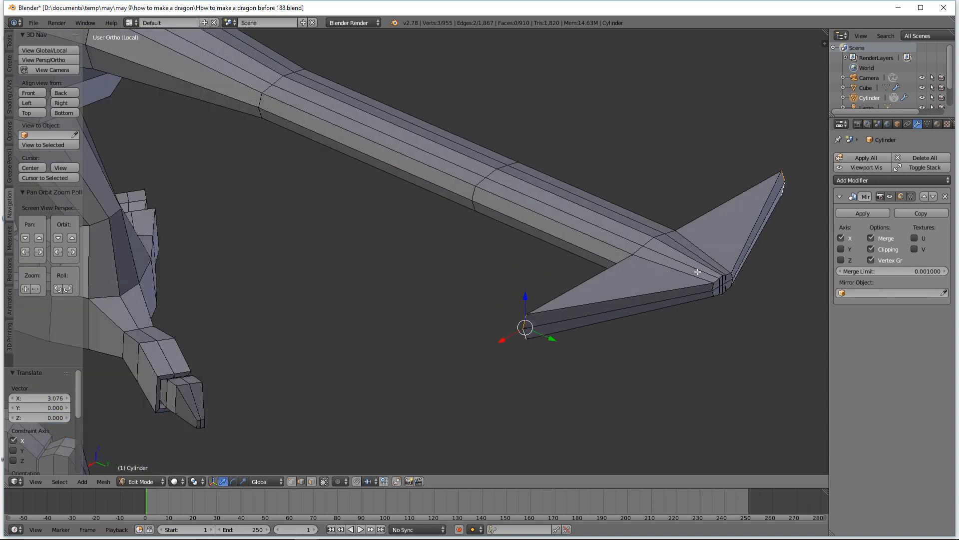
pyautogui.press('a')
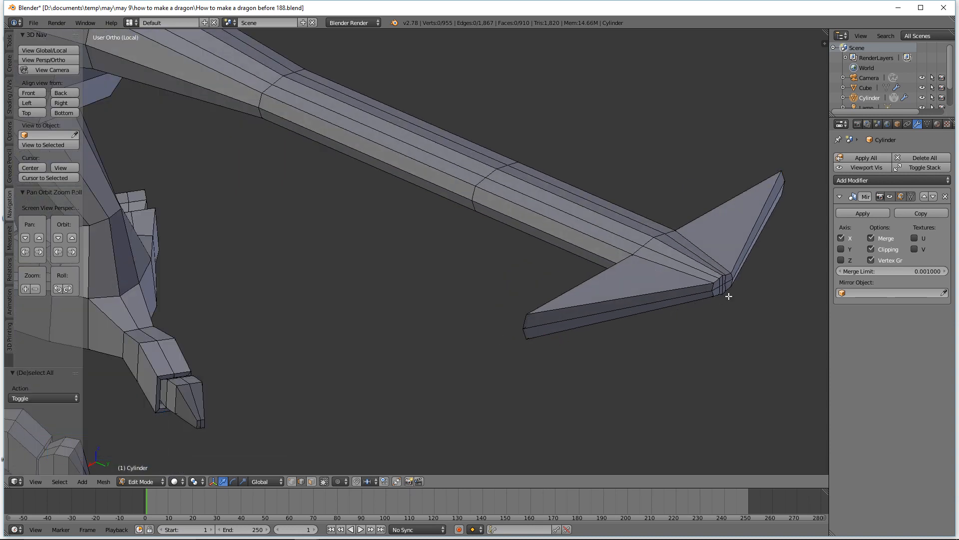
pyautogui.hotkey('shift', 'b')
pyautogui.moveTo(706, 258); pyautogui.dragTo(749, 332)
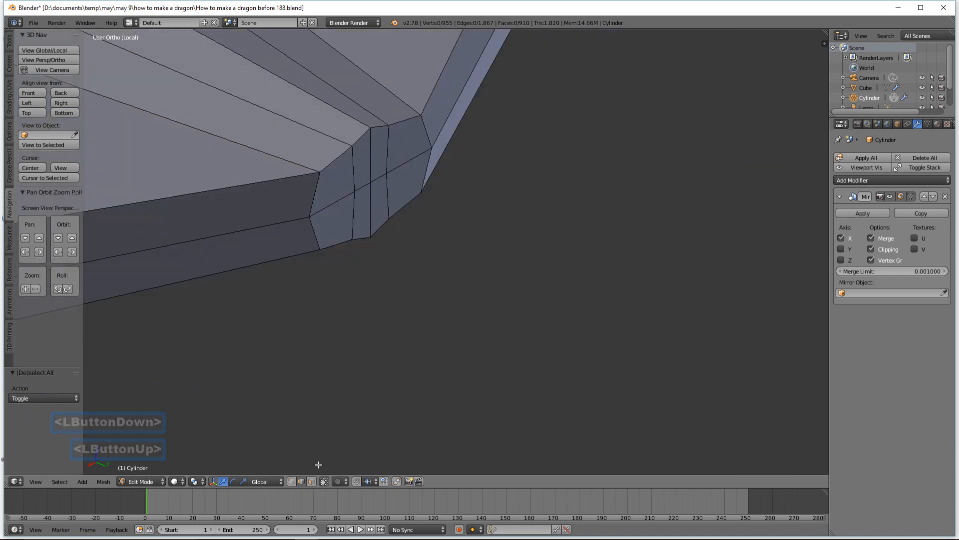
pyautogui.click(311, 481)
pyautogui.press('c')
pyautogui.moveTo(407, 160); pyautogui.dragTo(350, 192)
pyautogui.rightClick(350, 192)
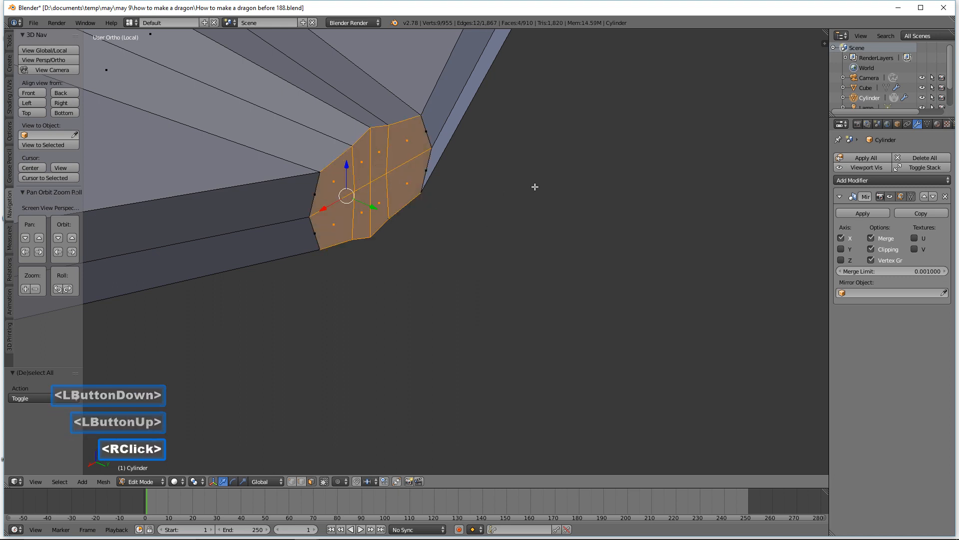
pyautogui.keyDown('ctrl'); pyautogui.moveTo(587, 107); pyautogui.dragTo(570, 384, button='middle'); pyautogui.keyUp('ctrl')
pyautogui.moveTo(433, 260)
pyautogui.mouseDown()
pyautogui.moveTo(467, 280)
pyautogui.moveTo(421, 250)
pyautogui.moveTo(447, 268)
pyautogui.mouseUp()
pyautogui.rightClick(447, 267)
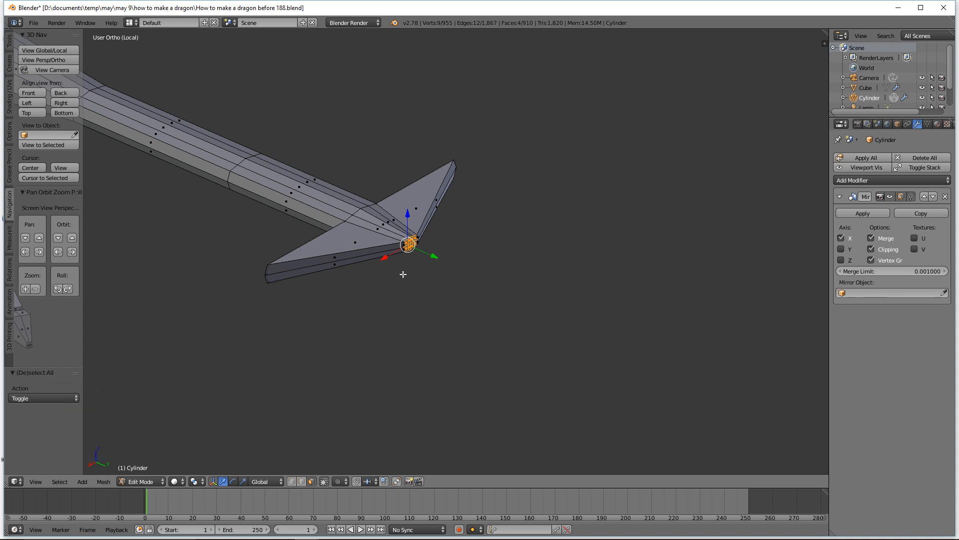
pyautogui.press('a')
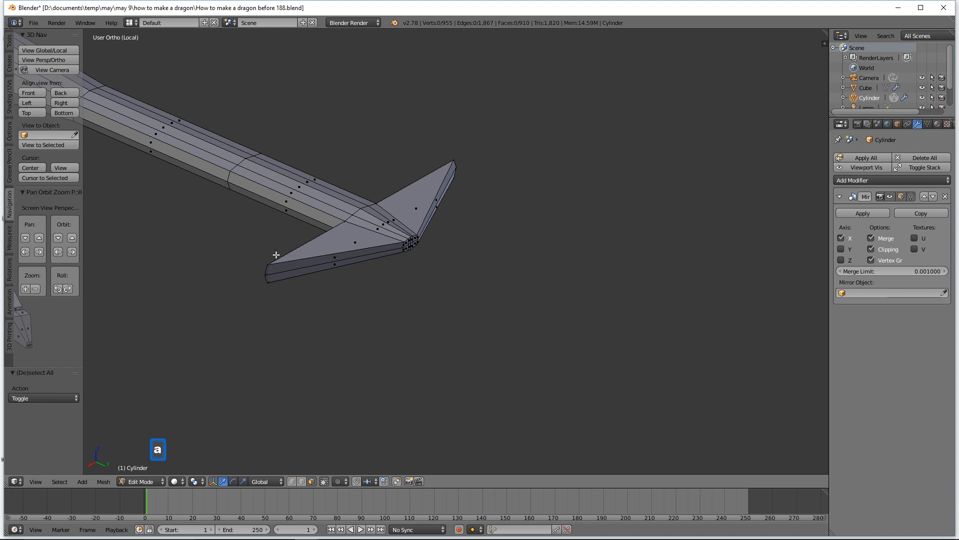
# Move the outer end edges of the arrowhead barbs about -1.583 along Y to sweep them back toward the body
pyautogui.click(303, 482)
pyautogui.click(268, 276)
pyautogui.scroll(2, 227, 291)
pyautogui.keyDown('shift'); pyautogui.click(226, 291); pyautogui.keyUp('shift')
pyautogui.moveTo(227, 293); pyautogui.dragTo(193, 264)
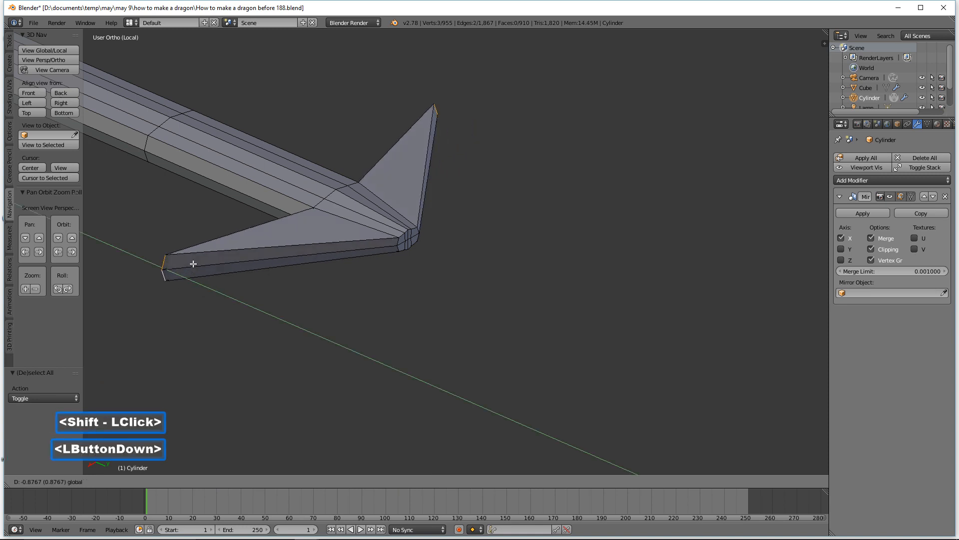
pyautogui.scroll(-7, 293, 276)
pyautogui.keyDown('shift'); pyautogui.moveTo(287, 255); pyautogui.dragTo(494, 301, button='middle'); pyautogui.keyUp('shift')
pyautogui.moveTo(494, 301); pyautogui.dragTo(502, 282, button='middle')
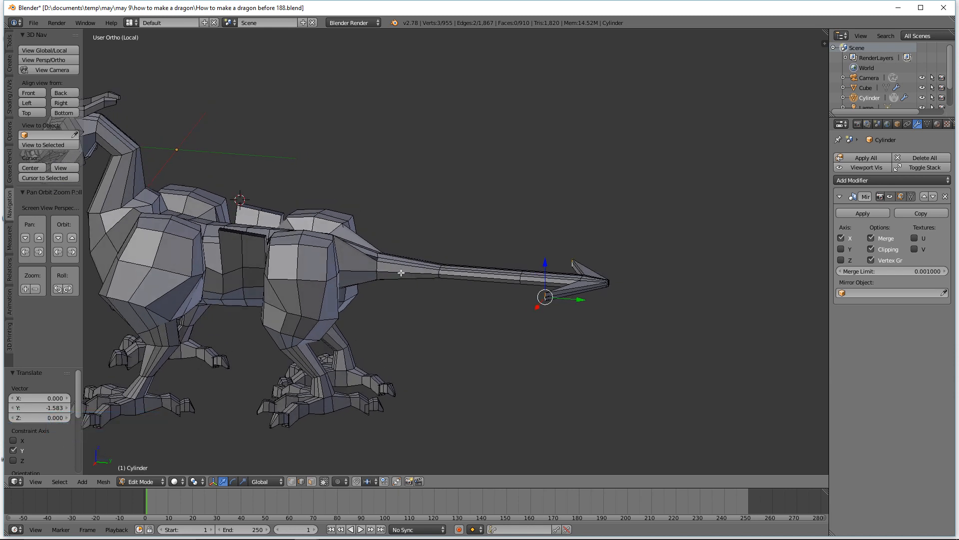
pyautogui.press('a')
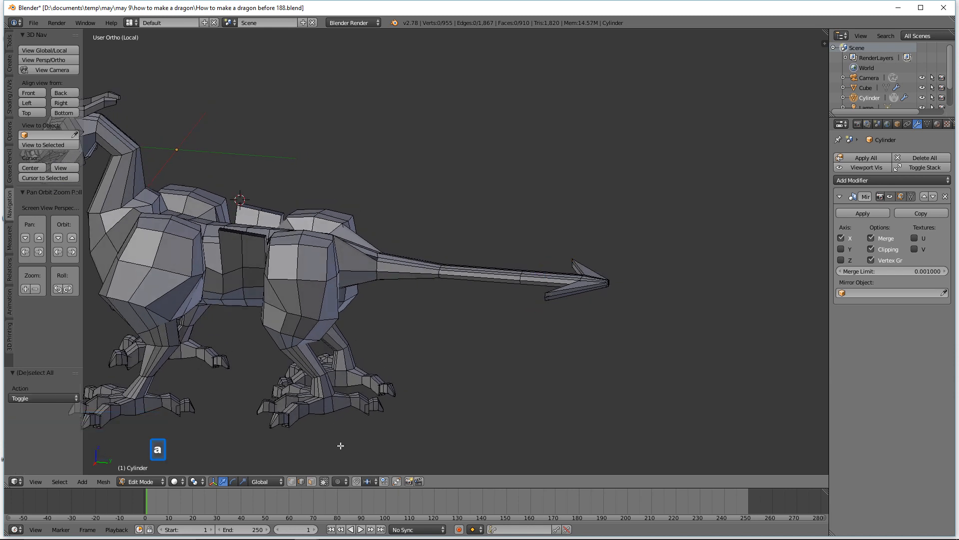
# Thicken the tail edge loop nearest the hind legs using Shrink/Fatten with an offset of about -1.040
pyautogui.keyDown('alt'); pyautogui.click(380, 269); pyautogui.keyUp('alt')
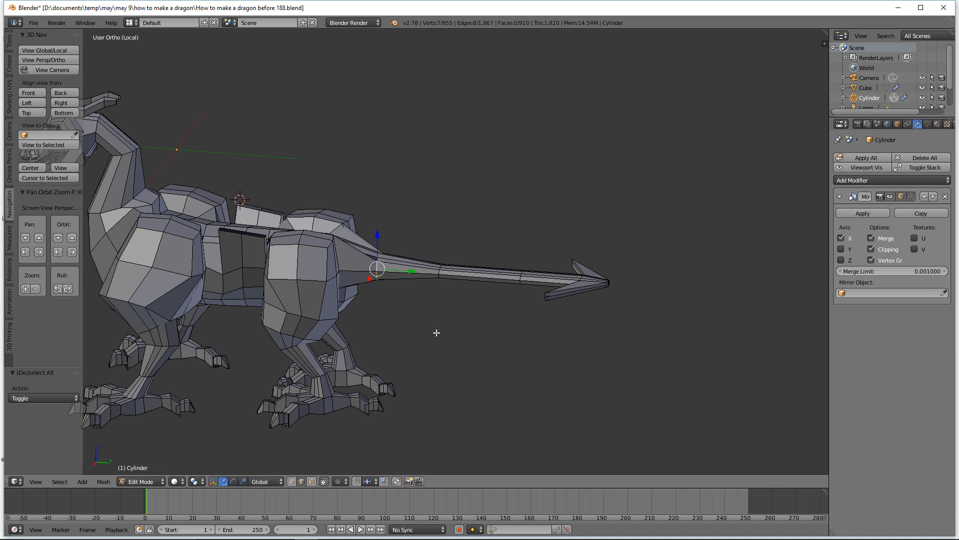
pyautogui.hotkey('alt', 's')
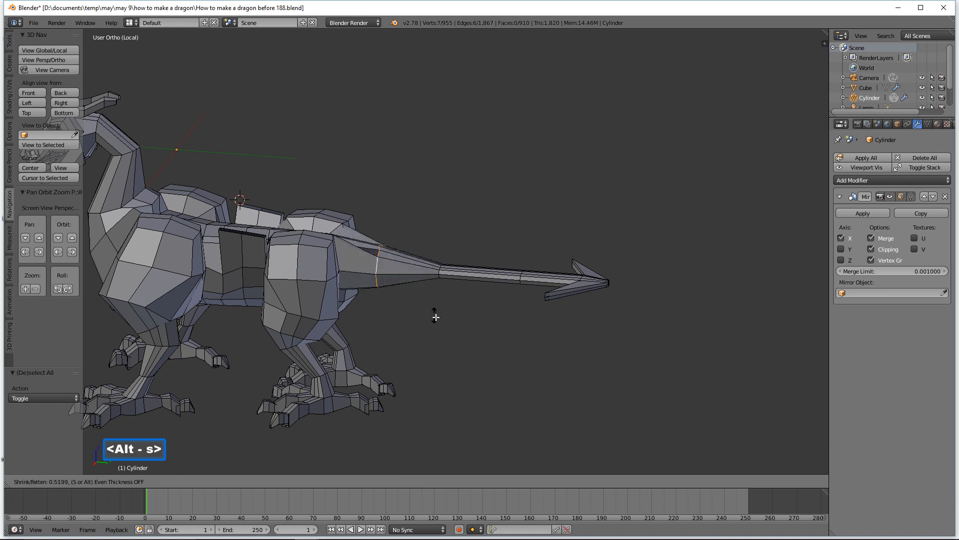
pyautogui.click(445, 297)
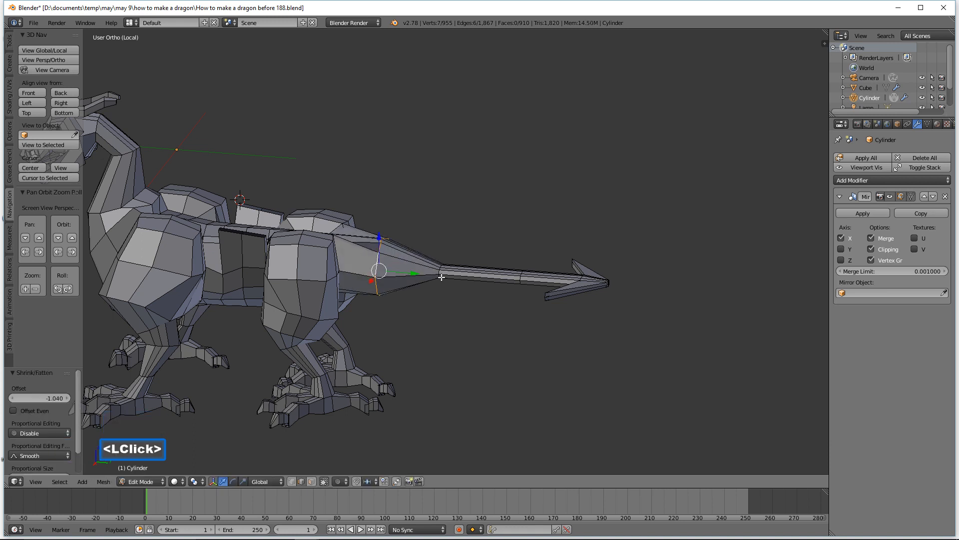
pyautogui.hotkey('alt', 'a')
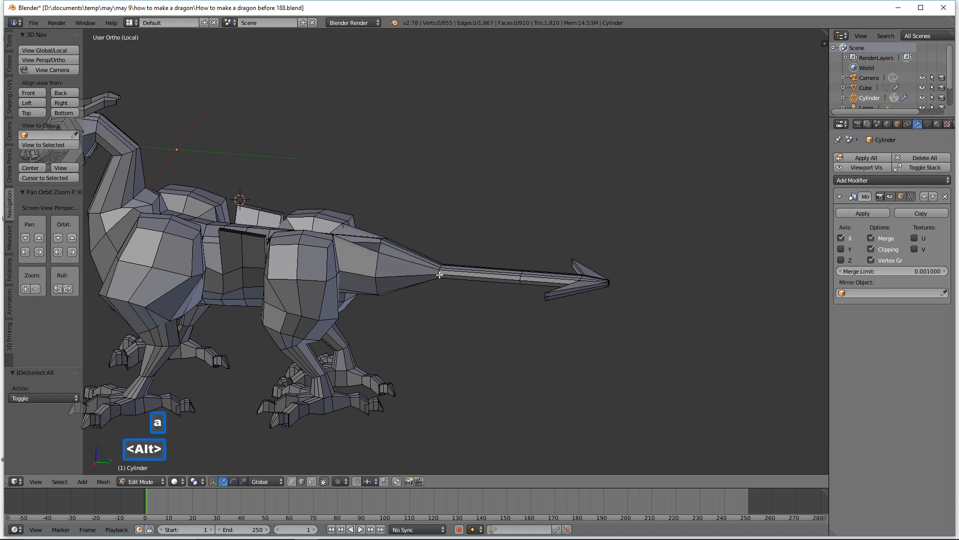
# Fatten the tail's middle edge loop and move it about -0.748 along Z
pyautogui.keyDown('alt'); pyautogui.click(442, 279); pyautogui.keyUp('alt')
pyautogui.hotkey('alt', 's')
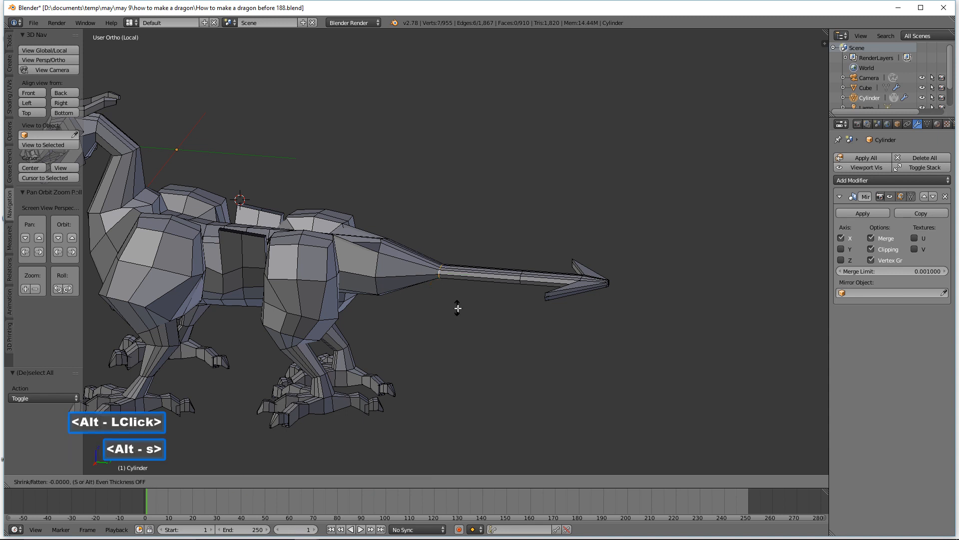
pyautogui.click(461, 319)
pyautogui.moveTo(501, 302); pyautogui.dragTo(519, 283, button='middle')
pyautogui.moveTo(441, 240); pyautogui.dragTo(441, 256)
pyautogui.moveTo(503, 283)
pyautogui.mouseDown(button='middle')
pyautogui.moveTo(503, 312)
pyautogui.moveTo(518, 278)
pyautogui.mouseUp(button='middle')
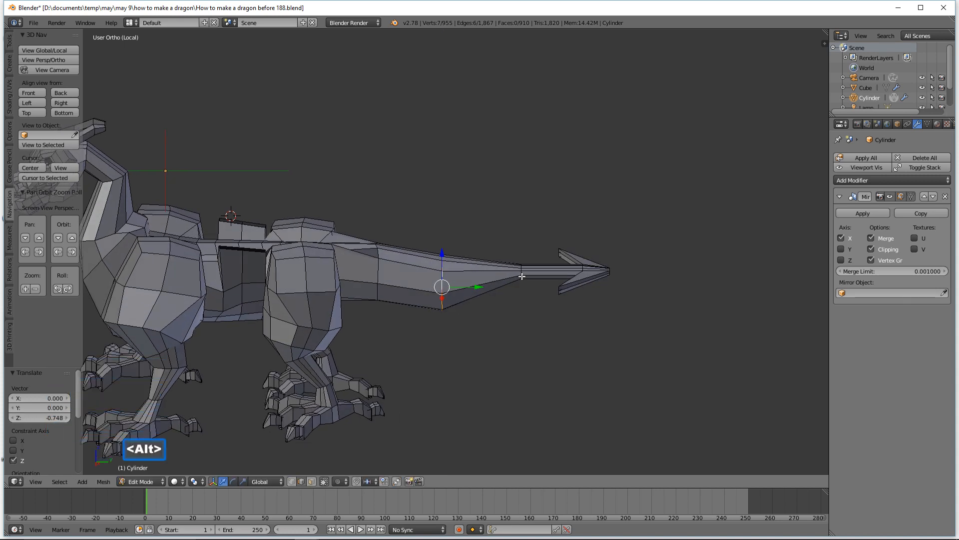
# Fatten the tail edge loop just before the arrowhead and move it about -0.690 along Z
pyautogui.keyDown('alt'); pyautogui.click(522, 276); pyautogui.keyUp('alt')
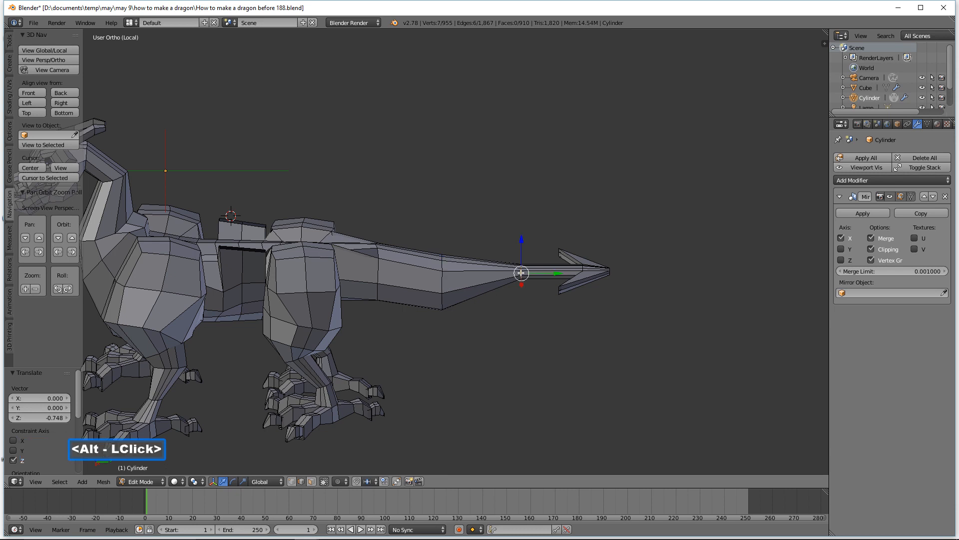
pyautogui.hotkey('alt', 's')
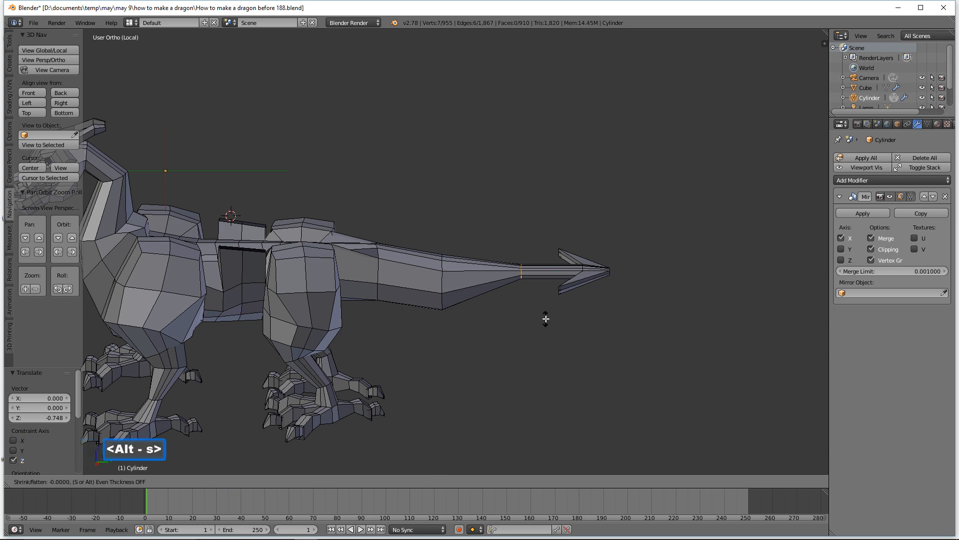
pyautogui.click(544, 317)
pyautogui.moveTo(520, 245); pyautogui.dragTo(520, 250)
pyautogui.scroll(-1, 521, 250)
pyautogui.moveTo(521, 250); pyautogui.dragTo(432, 352, button='middle')
pyautogui.scroll(2, 447, 232)
pyautogui.moveTo(462, 193); pyautogui.dragTo(455, 253, button='middle')
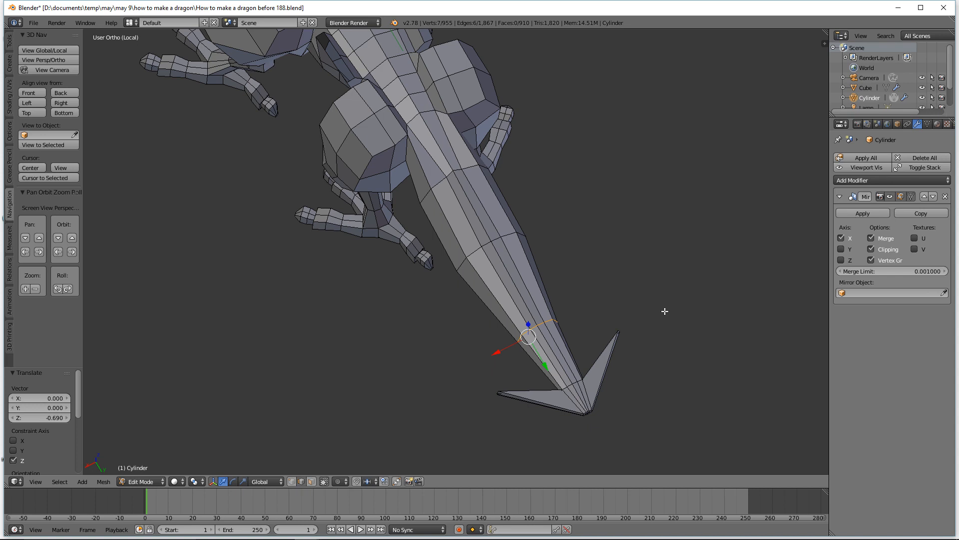
# Scale the edge loop just before the arrowhead to about 0.492 along X to narrow the tail
pyautogui.press('s')
pyautogui.press('x')
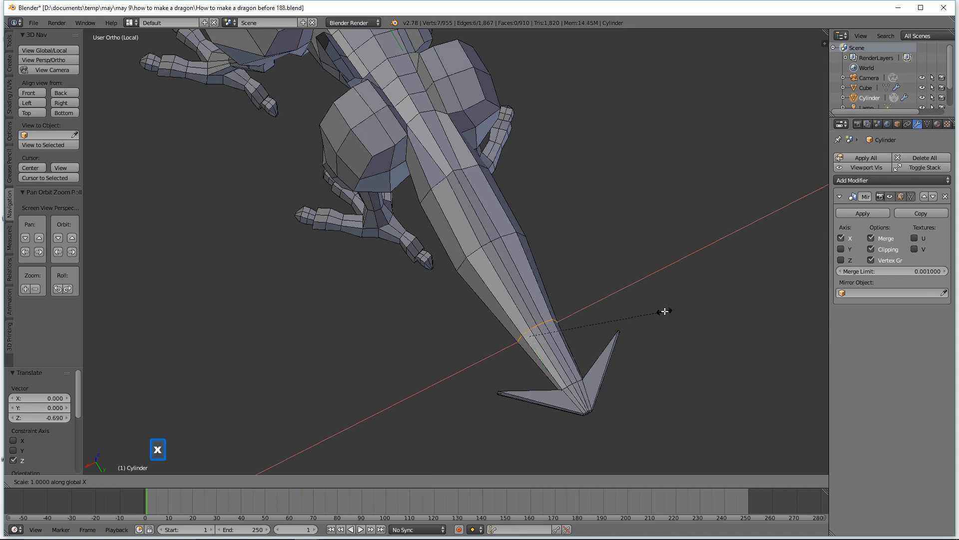
pyautogui.click(587, 309)
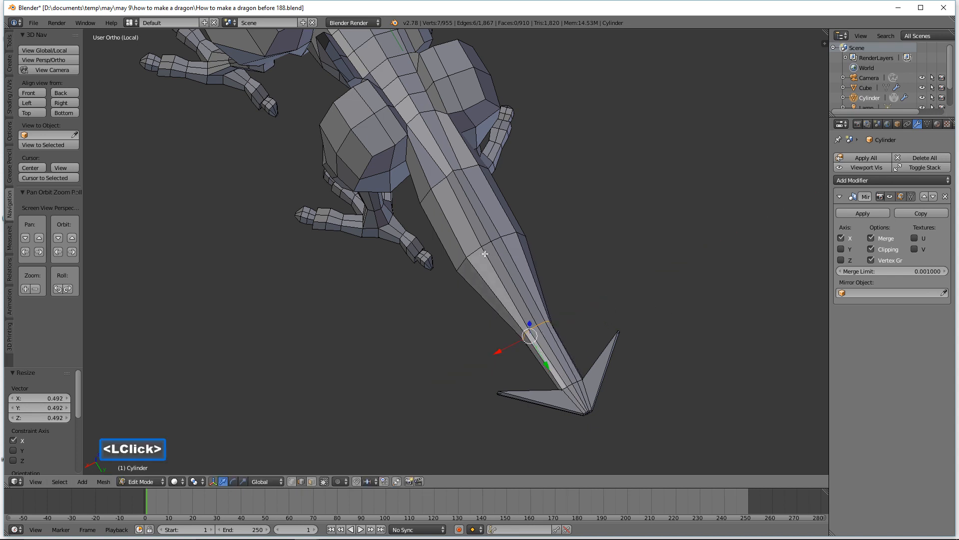
pyautogui.press('a')
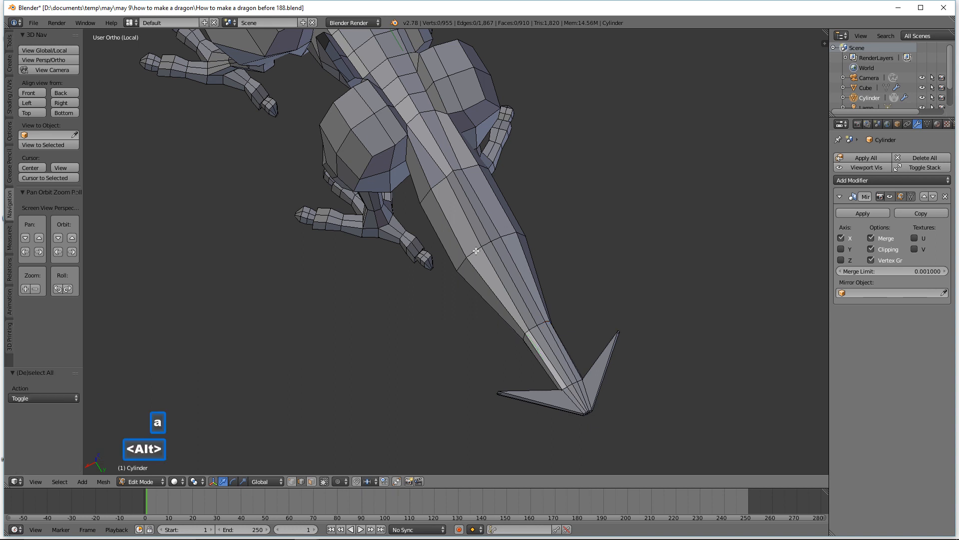
# Narrow the tail's middle edge loop by scaling it along X and shift it slightly along X
pyautogui.keyDown('alt'); pyautogui.click(476, 251); pyautogui.keyUp('alt')
pyautogui.press('s')
pyautogui.press('x')
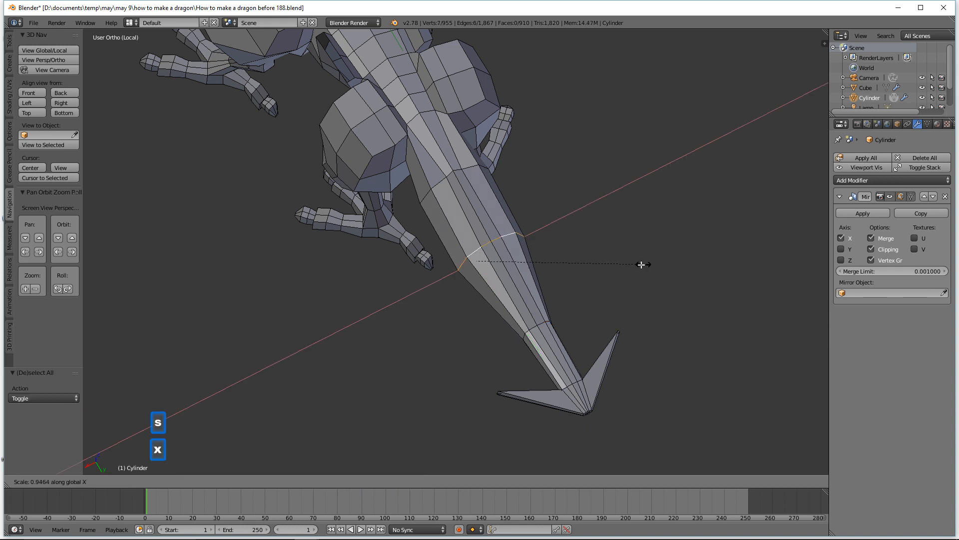
pyautogui.click(590, 253)
pyautogui.moveTo(449, 275)
pyautogui.mouseDown()
pyautogui.moveTo(456, 272)
pyautogui.moveTo(450, 277)
pyautogui.mouseUp()
pyautogui.moveTo(449, 278); pyautogui.dragTo(520, 220, button='middle')
# Scale the tail's middle edge loop down along Z and lower it slightly along Z
pyautogui.press('s')
pyautogui.press('z')
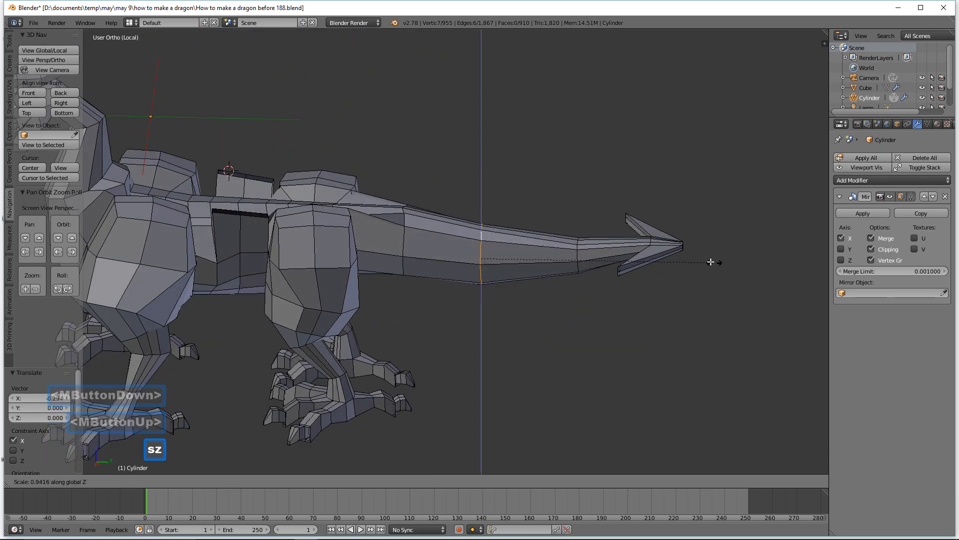
pyautogui.click(690, 262)
pyautogui.moveTo(482, 227); pyautogui.dragTo(480, 246)
pyautogui.moveTo(481, 245); pyautogui.dragTo(553, 184, button='middle')
pyautogui.press('a')
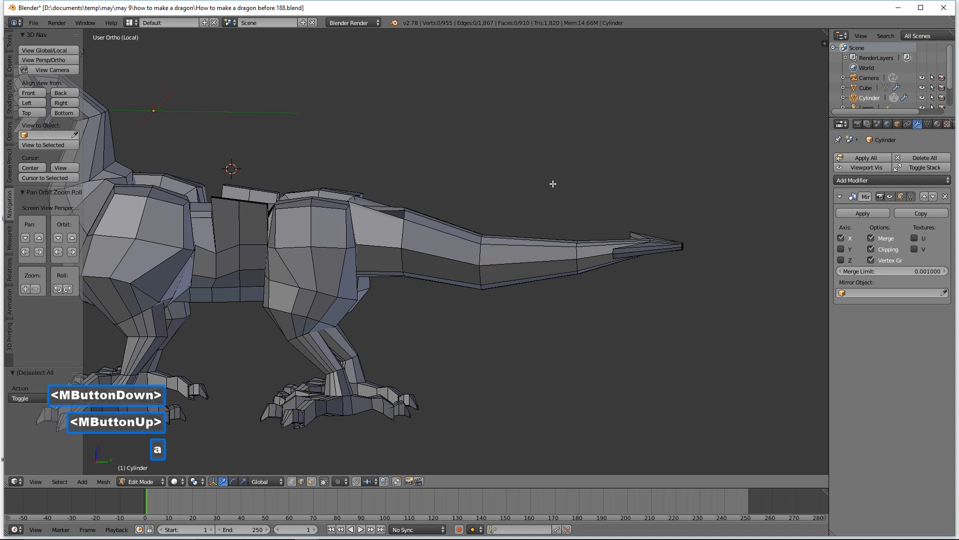
# Inspect the whole dragon and display it as a wireframe, checking it from the right orthographic view
pyautogui.scroll(-2, 663, 197)
pyautogui.moveTo(498, 216); pyautogui.dragTo(569, 222, button='middle')
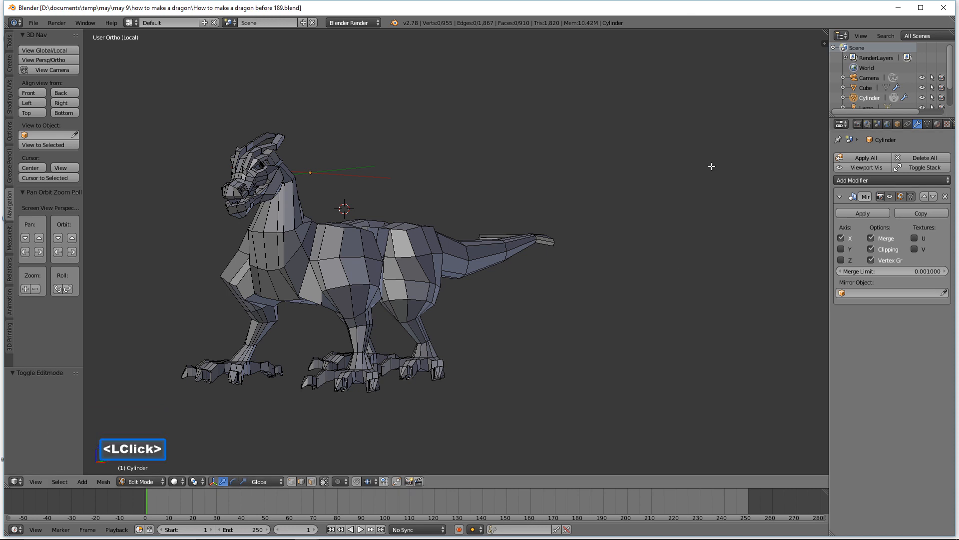
pyautogui.moveTo(712, 166); pyautogui.dragTo(641, 173, button='middle')
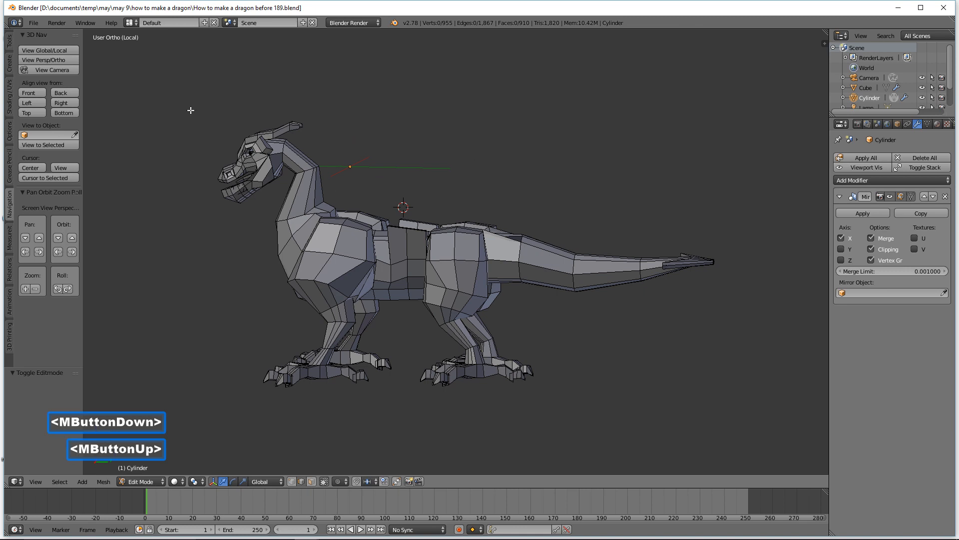
pyautogui.click(74, 105)
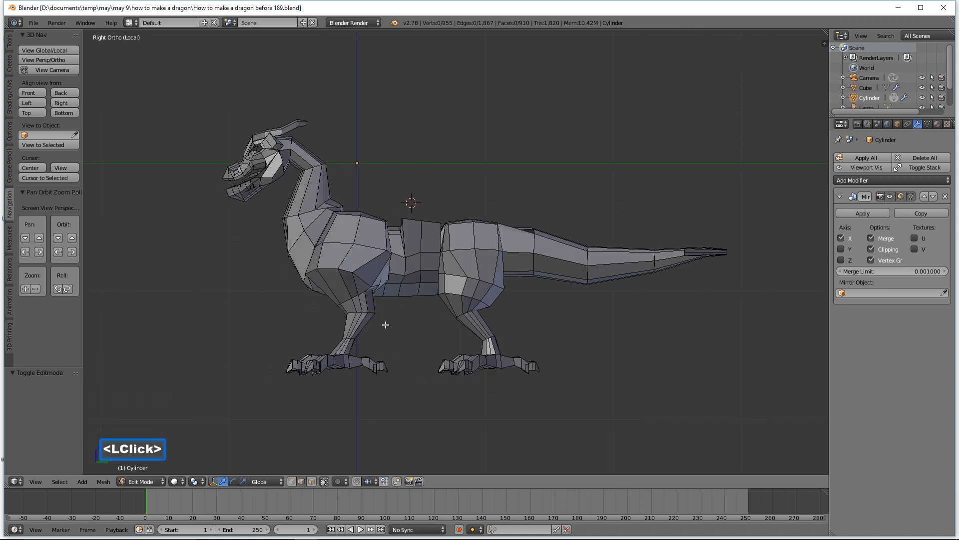
pyautogui.press('z')
pyautogui.click(458, 331)
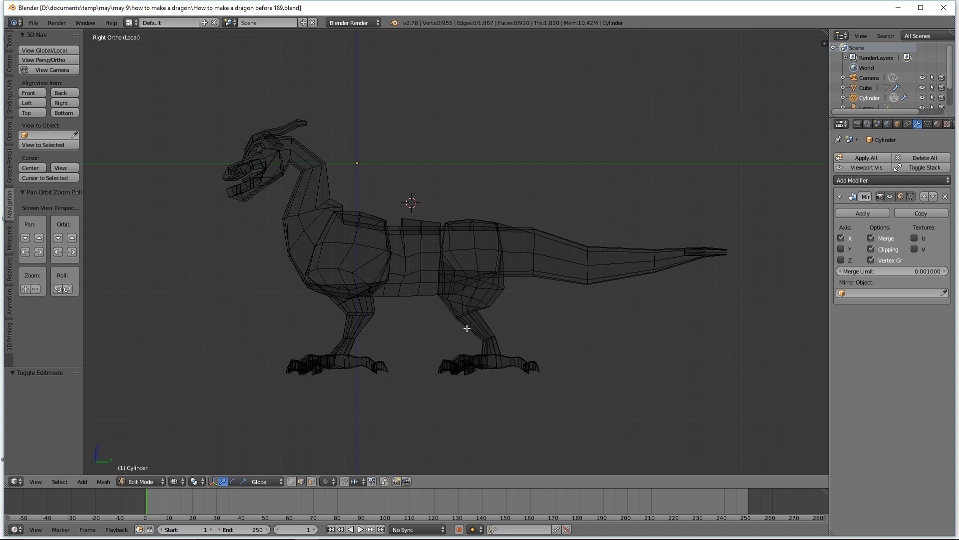
pyautogui.moveTo(393, 327); pyautogui.dragTo(462, 344, button='middle')
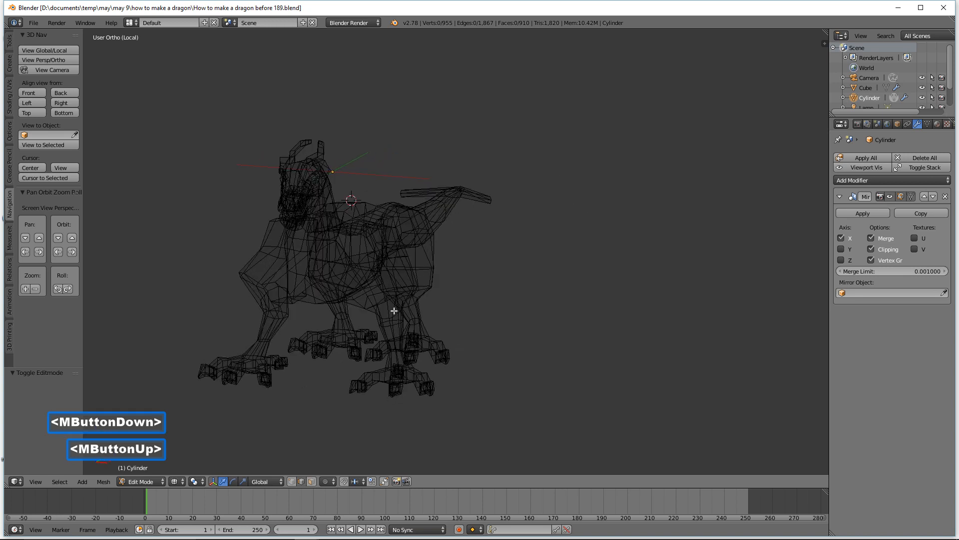
# Turn off the Mirror modifier's display in Edit Mode and show the remaining half in front orthographic view
pyautogui.click(901, 196)
pyautogui.moveTo(487, 295)
pyautogui.mouseDown(button='middle')
pyautogui.moveTo(480, 299)
pyautogui.moveTo(492, 297)
pyautogui.mouseUp(button='middle')
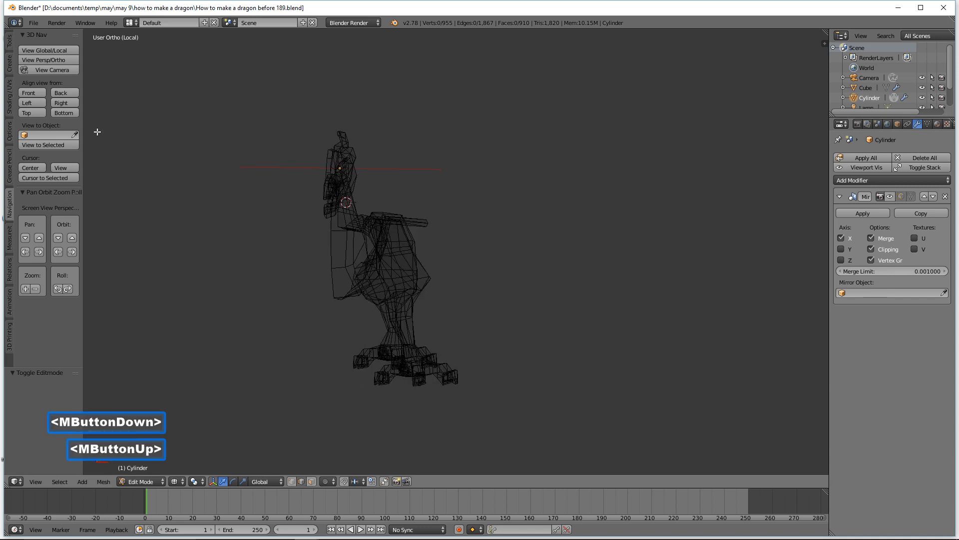
pyautogui.click(35, 94)
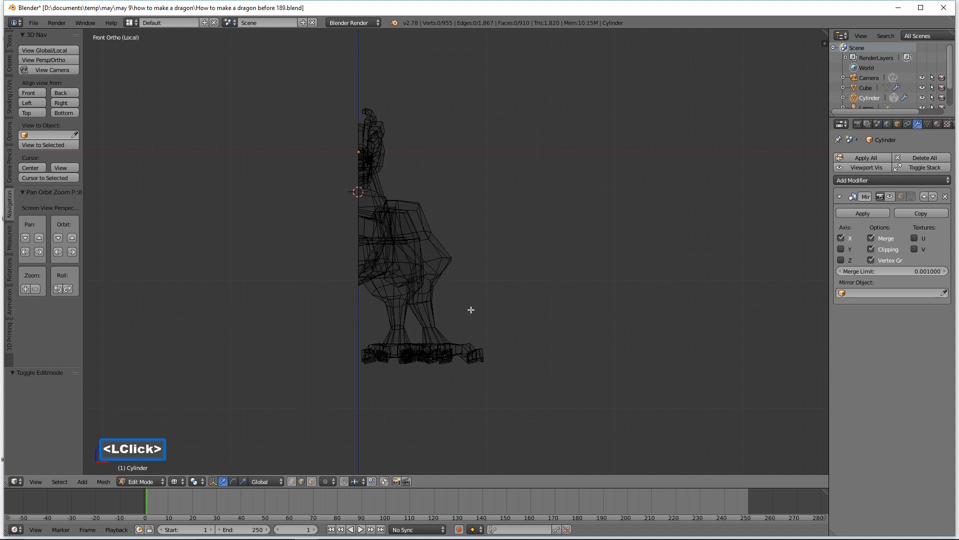
# Lasso-select the lower parts of the front and hind legs with their feet and switch to face selection
pyautogui.press('ctrl')
pyautogui.moveTo(550, 378)
pyautogui.keyDown('ctrl'); pyautogui.mouseDown(button='right')
pyautogui.moveTo(548, 298)
pyautogui.moveTo(475, 247)
pyautogui.moveTo(435, 259)
pyautogui.moveTo(339, 331)
pyautogui.moveTo(553, 411)
pyautogui.mouseUp(button='right'); pyautogui.keyUp('ctrl')
pyautogui.moveTo(553, 411)
pyautogui.mouseDown(button='middle')
pyautogui.moveTo(524, 328)
pyautogui.moveTo(476, 342)
pyautogui.mouseUp(button='middle')
pyautogui.moveTo(373, 290); pyautogui.dragTo(402, 271, button='middle')
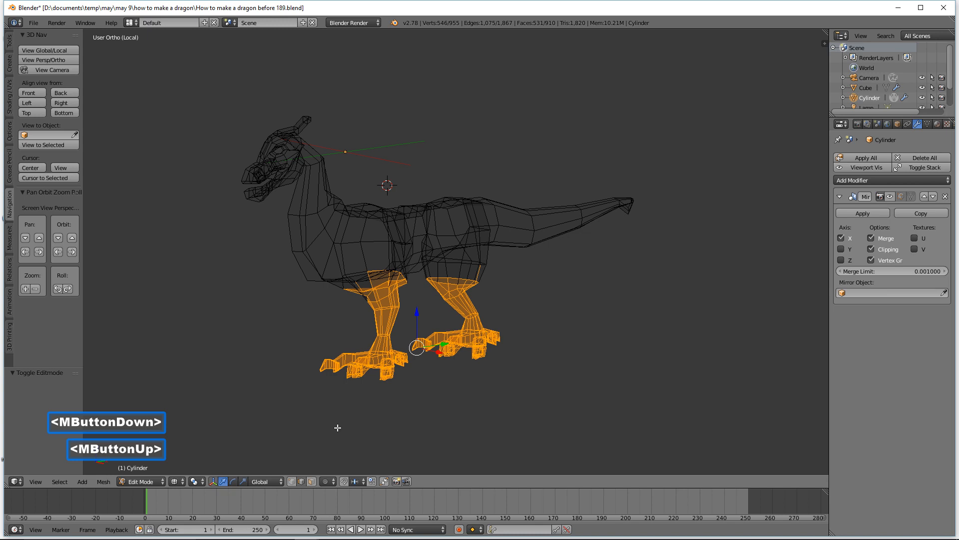
pyautogui.click(316, 482)
pyautogui.moveTo(350, 388); pyautogui.dragTo(409, 367, button='middle')
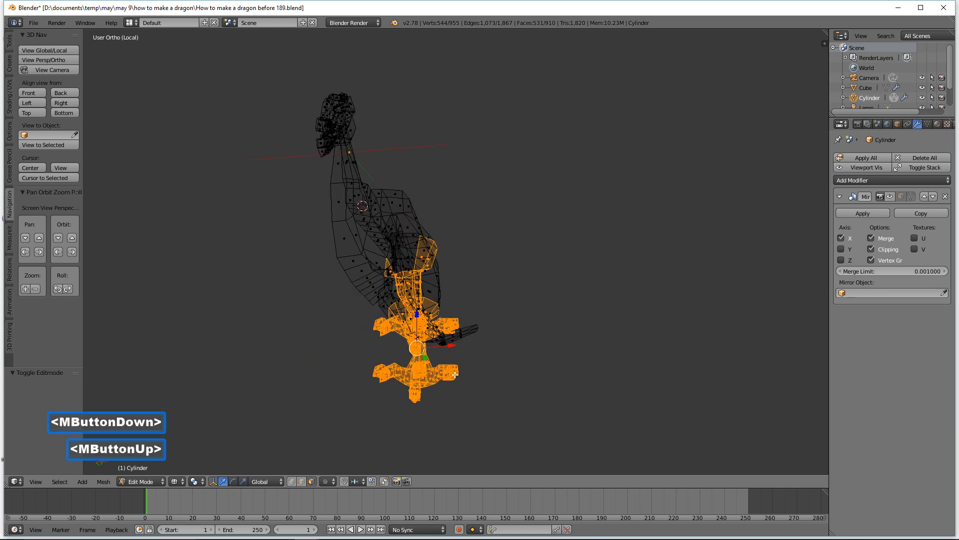
# Return to solid shading and add the missed faces at the upper end of the front lower leg to the selection
pyautogui.press('z')
pyautogui.click(461, 430)
pyautogui.moveTo(460, 430)
pyautogui.mouseDown(button='middle')
pyautogui.moveTo(481, 364)
pyautogui.moveTo(324, 380)
pyautogui.moveTo(445, 358)
pyautogui.mouseUp(button='middle')
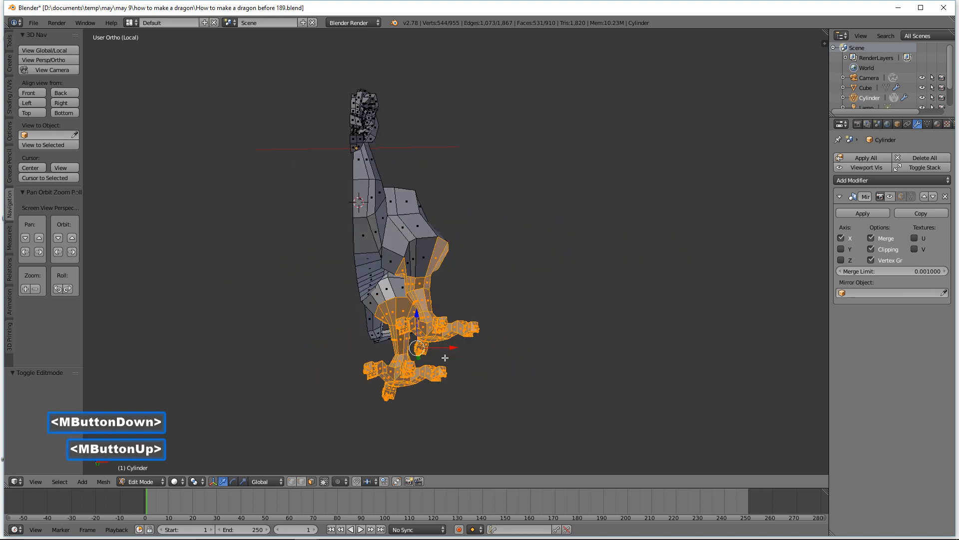
pyautogui.press('c')
pyautogui.moveTo(436, 292); pyautogui.dragTo(415, 272)
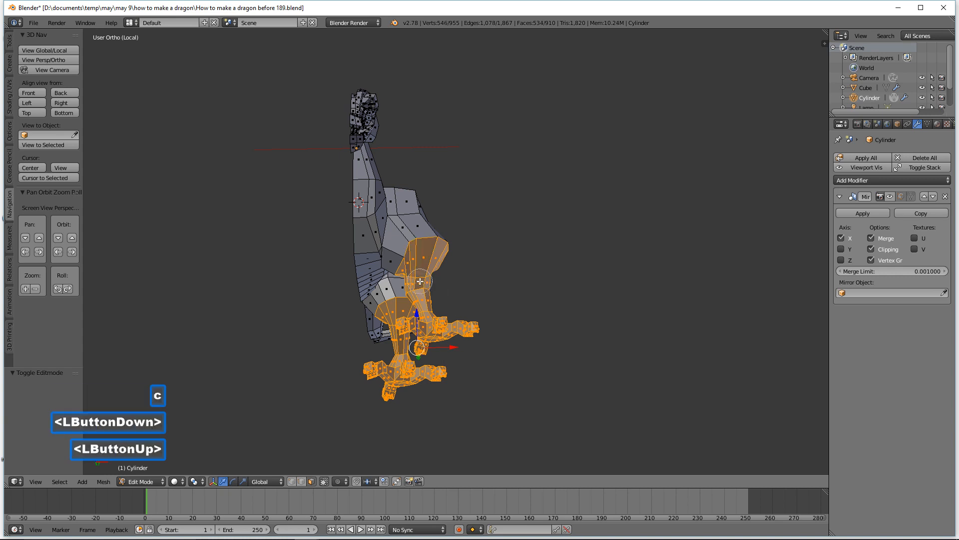
pyautogui.rightClick(520, 293)
pyautogui.moveTo(520, 293)
pyautogui.mouseDown(button='middle')
pyautogui.moveTo(347, 331)
pyautogui.moveTo(304, 289)
pyautogui.moveTo(442, 328)
pyautogui.mouseUp(button='middle')
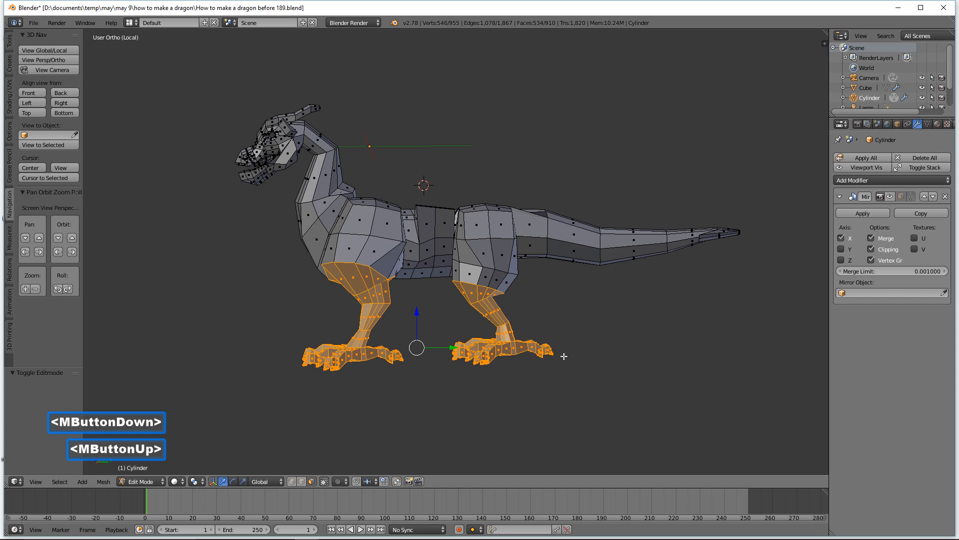
# Turn the Mirror modifier's Edit Mode display back on and save the file as "How to make a dragon before 190.blend"
pyautogui.click(889, 197)
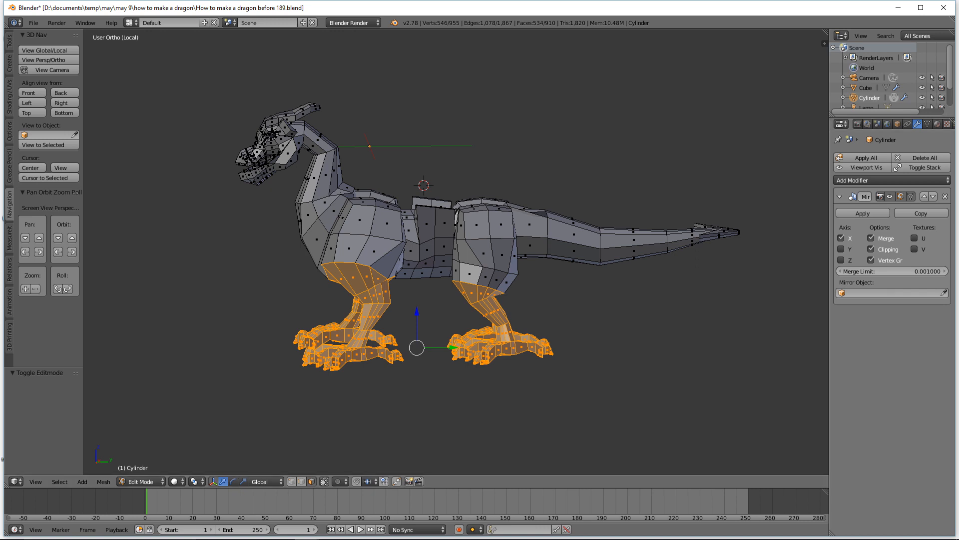
pyautogui.doubleClick(489, 304)
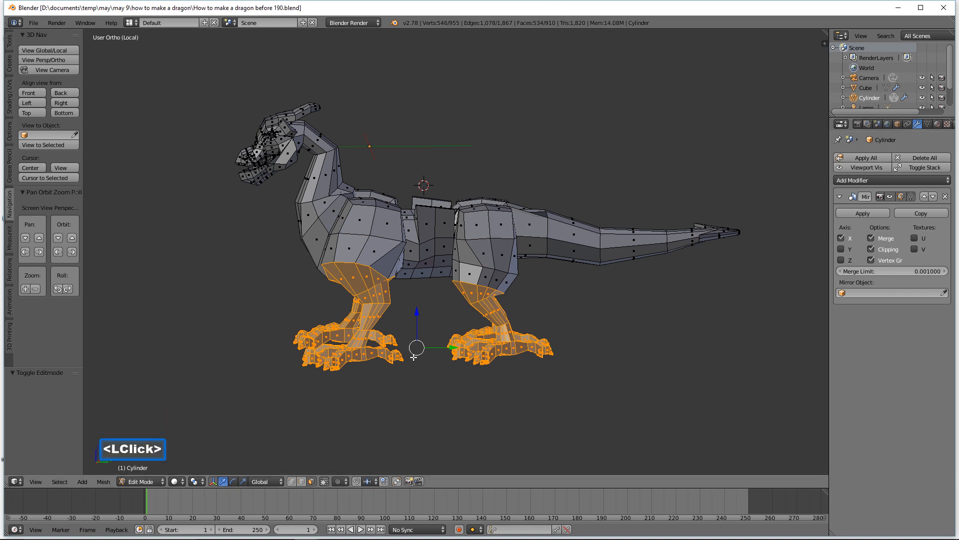
# Scale the selected lower legs and feet up along the global Z axis to lengthen them
pyautogui.moveTo(403, 369); pyautogui.dragTo(484, 372, button='middle')
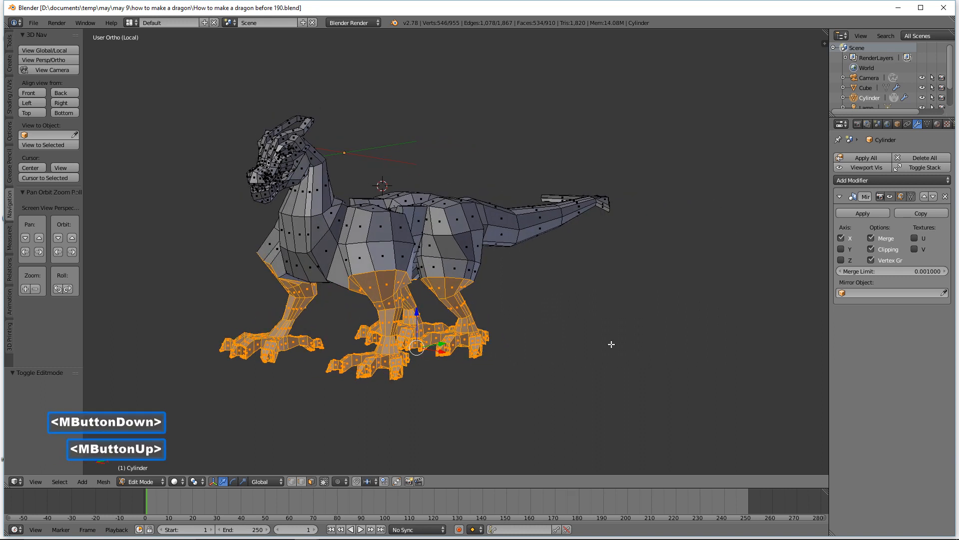
pyautogui.press('s')
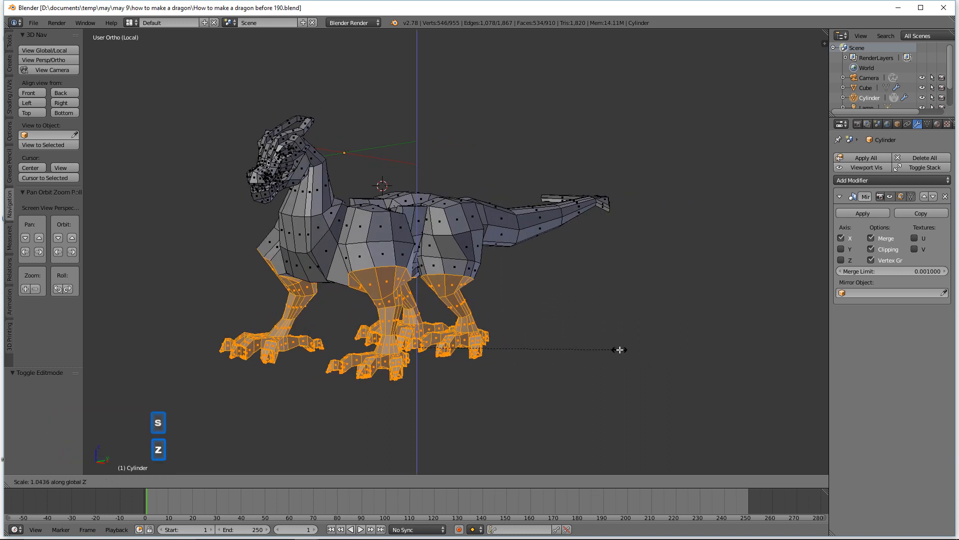
pyautogui.click(655, 366)
# Lower the selected legs along Z in two small moves, the second about 0.588 units, and save as "How to make a dragon before 191.blend"
pyautogui.moveTo(640, 356); pyautogui.dragTo(581, 352, button='middle')
pyautogui.moveTo(417, 314); pyautogui.dragTo(418, 326)
pyautogui.moveTo(452, 325)
pyautogui.mouseDown(button='middle')
pyautogui.moveTo(437, 316)
pyautogui.moveTo(547, 326)
pyautogui.moveTo(437, 301)
pyautogui.moveTo(440, 318)
pyautogui.mouseUp(button='middle')
pyautogui.moveTo(416, 323); pyautogui.dragTo(417, 330)
pyautogui.moveTo(446, 320); pyautogui.dragTo(525, 317, button='middle')
pyautogui.moveTo(584, 330); pyautogui.dragTo(605, 342, button='middle')
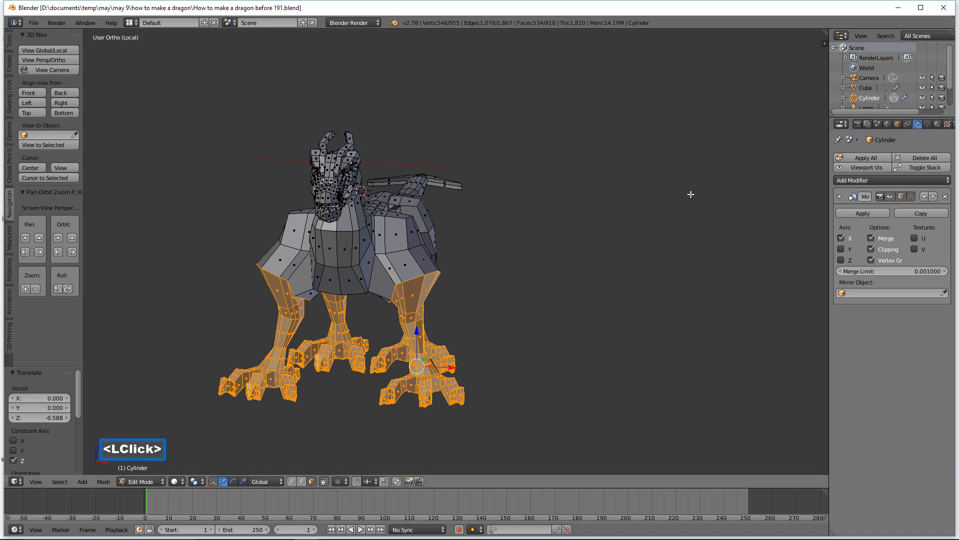
# Deselect everything and, in front orthographic view, add a cube of radius 1 well to the side of the dragon's head
pyautogui.press('a')
pyautogui.moveTo(680, 201); pyautogui.dragTo(593, 198, button='middle')
pyautogui.scroll(2, 593, 199)
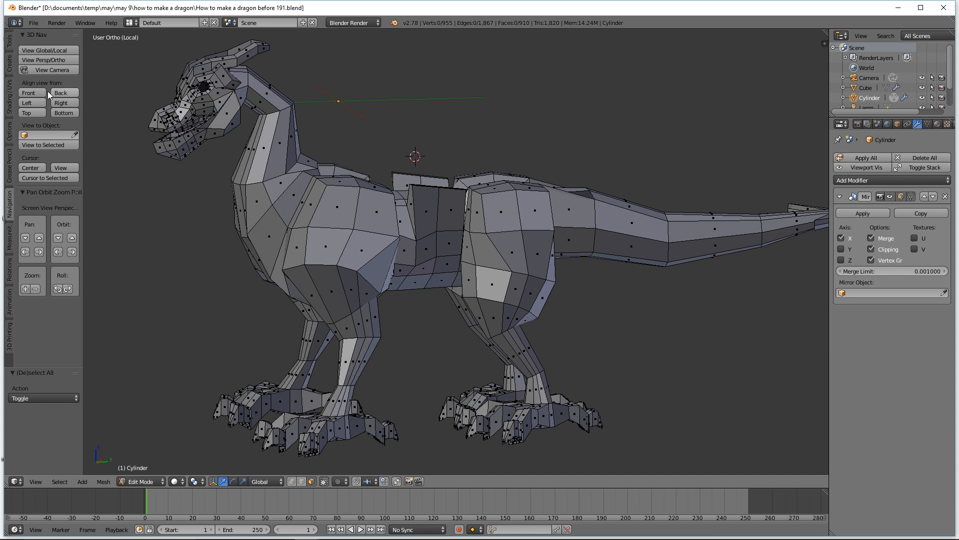
pyautogui.click(34, 92)
pyautogui.keyDown('shift'); pyautogui.moveTo(693, 184); pyautogui.dragTo(503, 239, button='middle'); pyautogui.keyUp('shift')
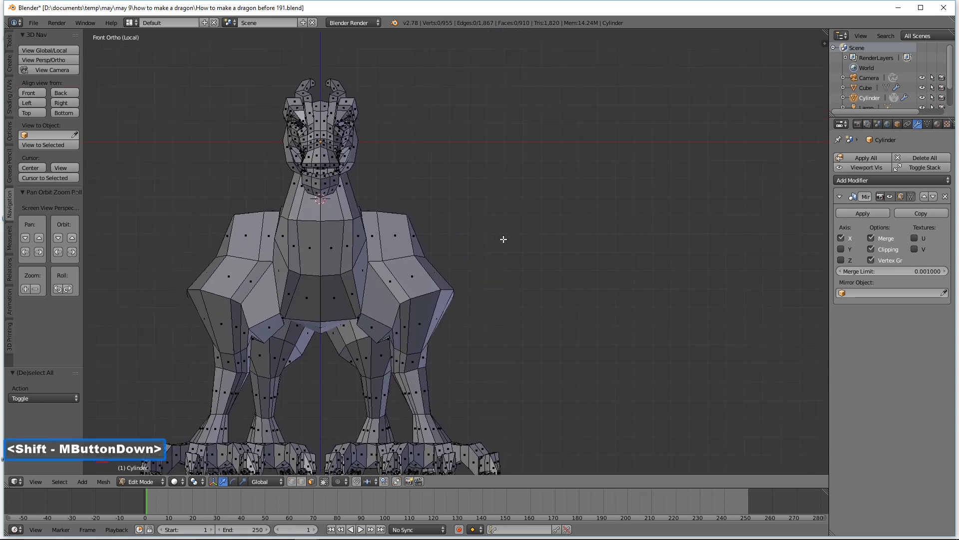
pyautogui.rightClick(623, 150)
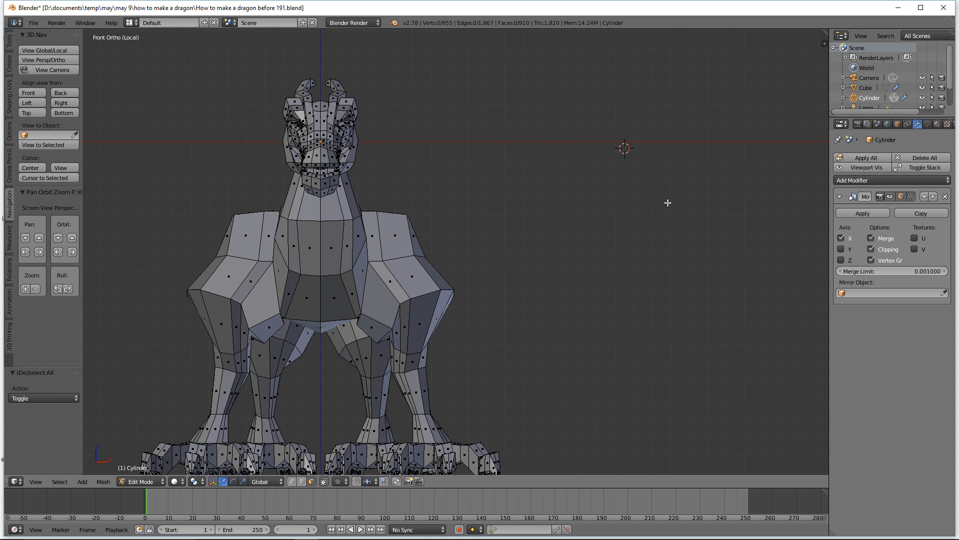
pyautogui.hotkey('shift', 'a')
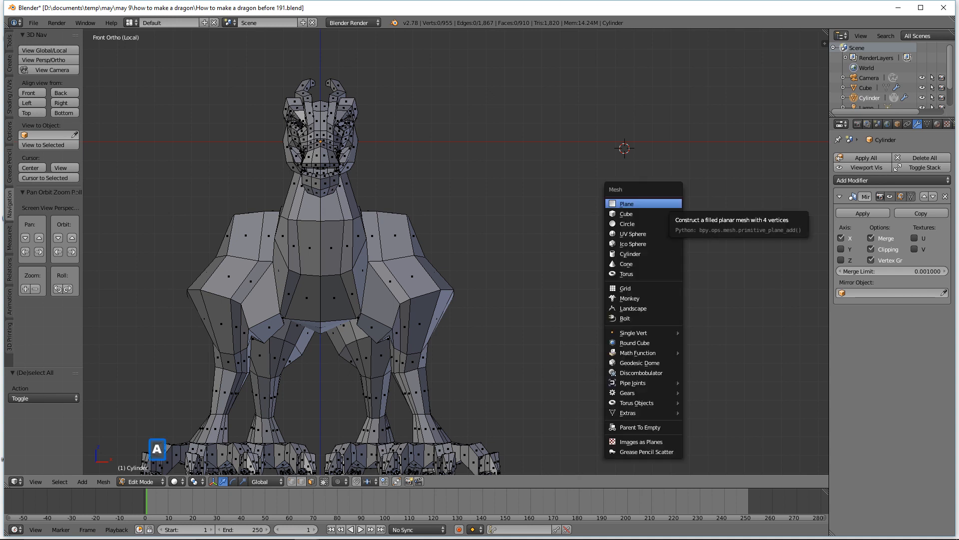
pyautogui.click(666, 212)
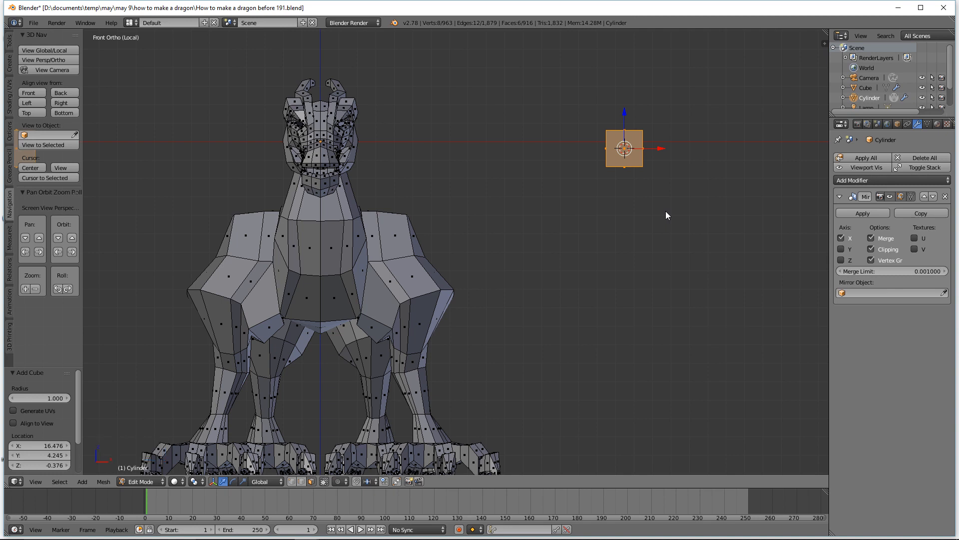
# Subdivide the new cube with one cut
pyautogui.press('w')
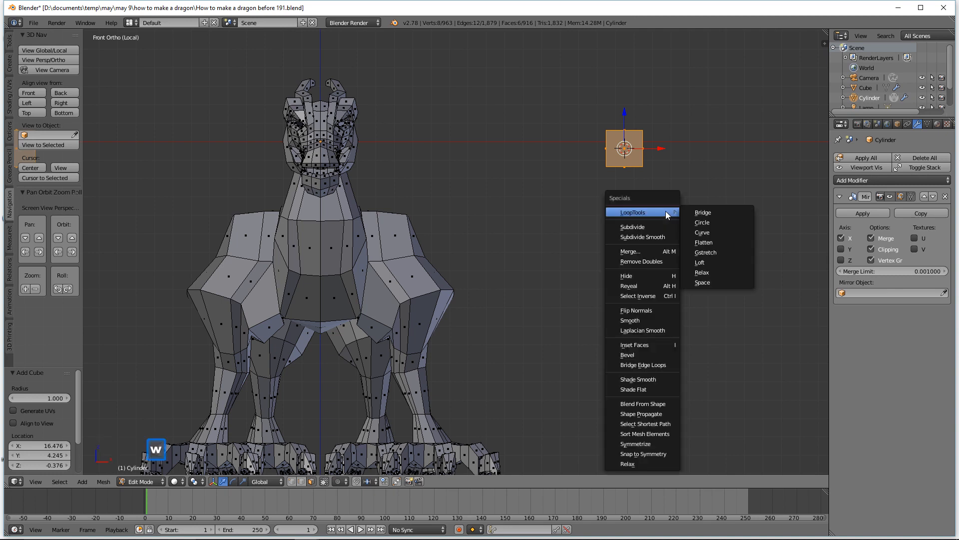
pyautogui.click(662, 226)
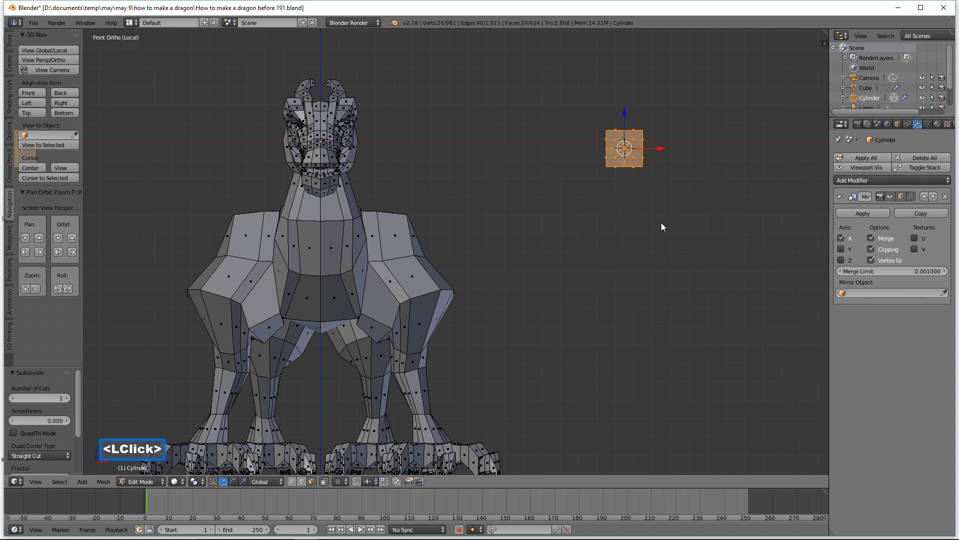
pyautogui.click(912, 231)
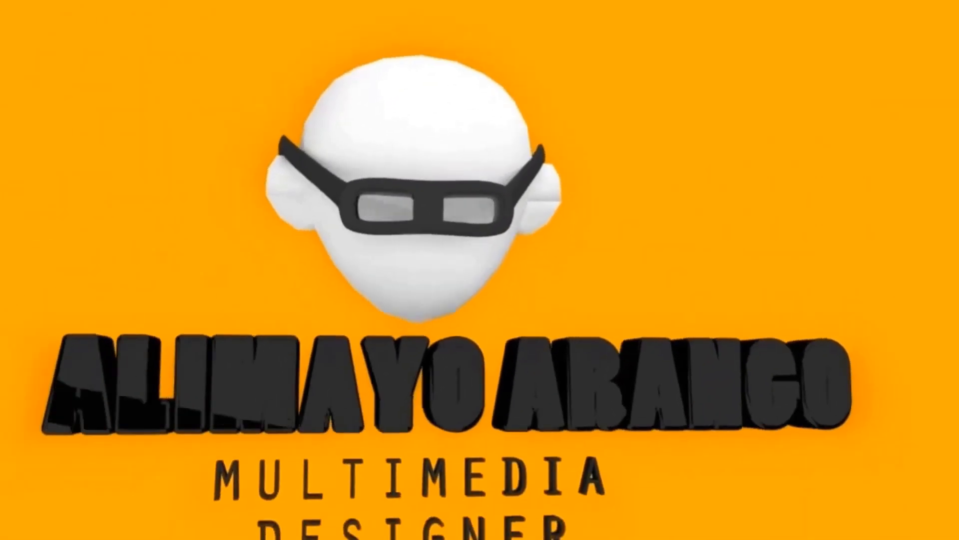